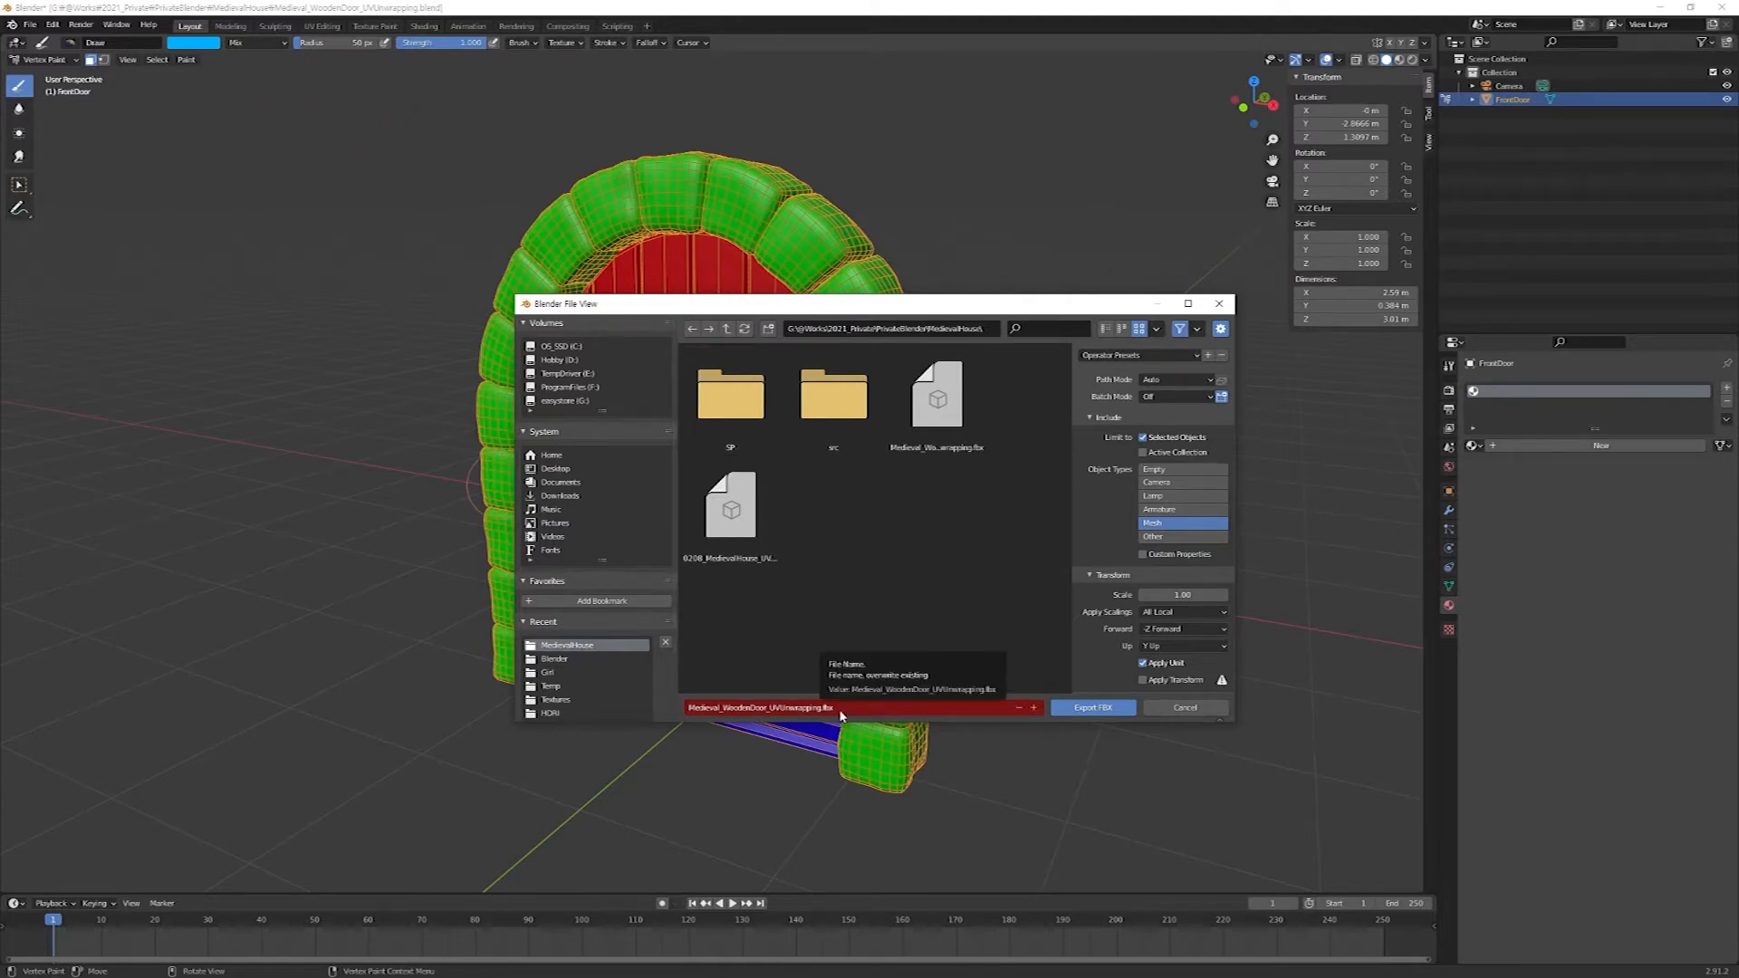
Export the door mesh as Medieval_WoodenDoor_UVUnwrapping.fbx, switch to Substance Painter and dismiss the welcome window.
click(1098, 709)
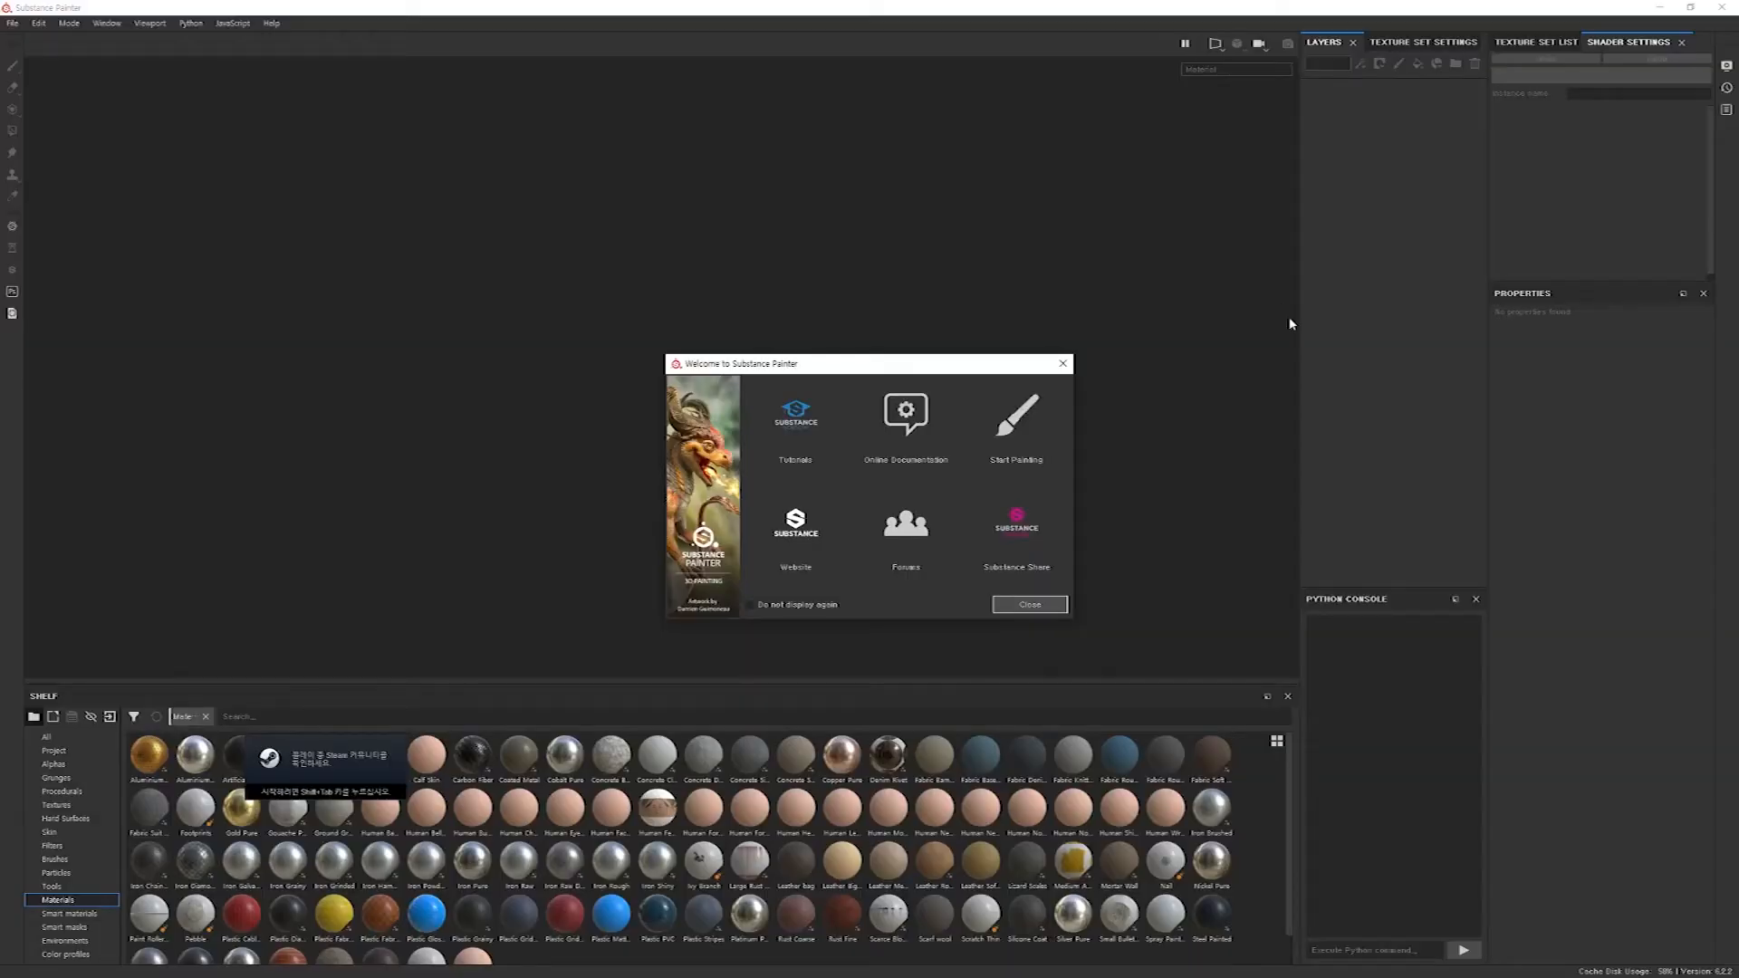
click(1030, 604)
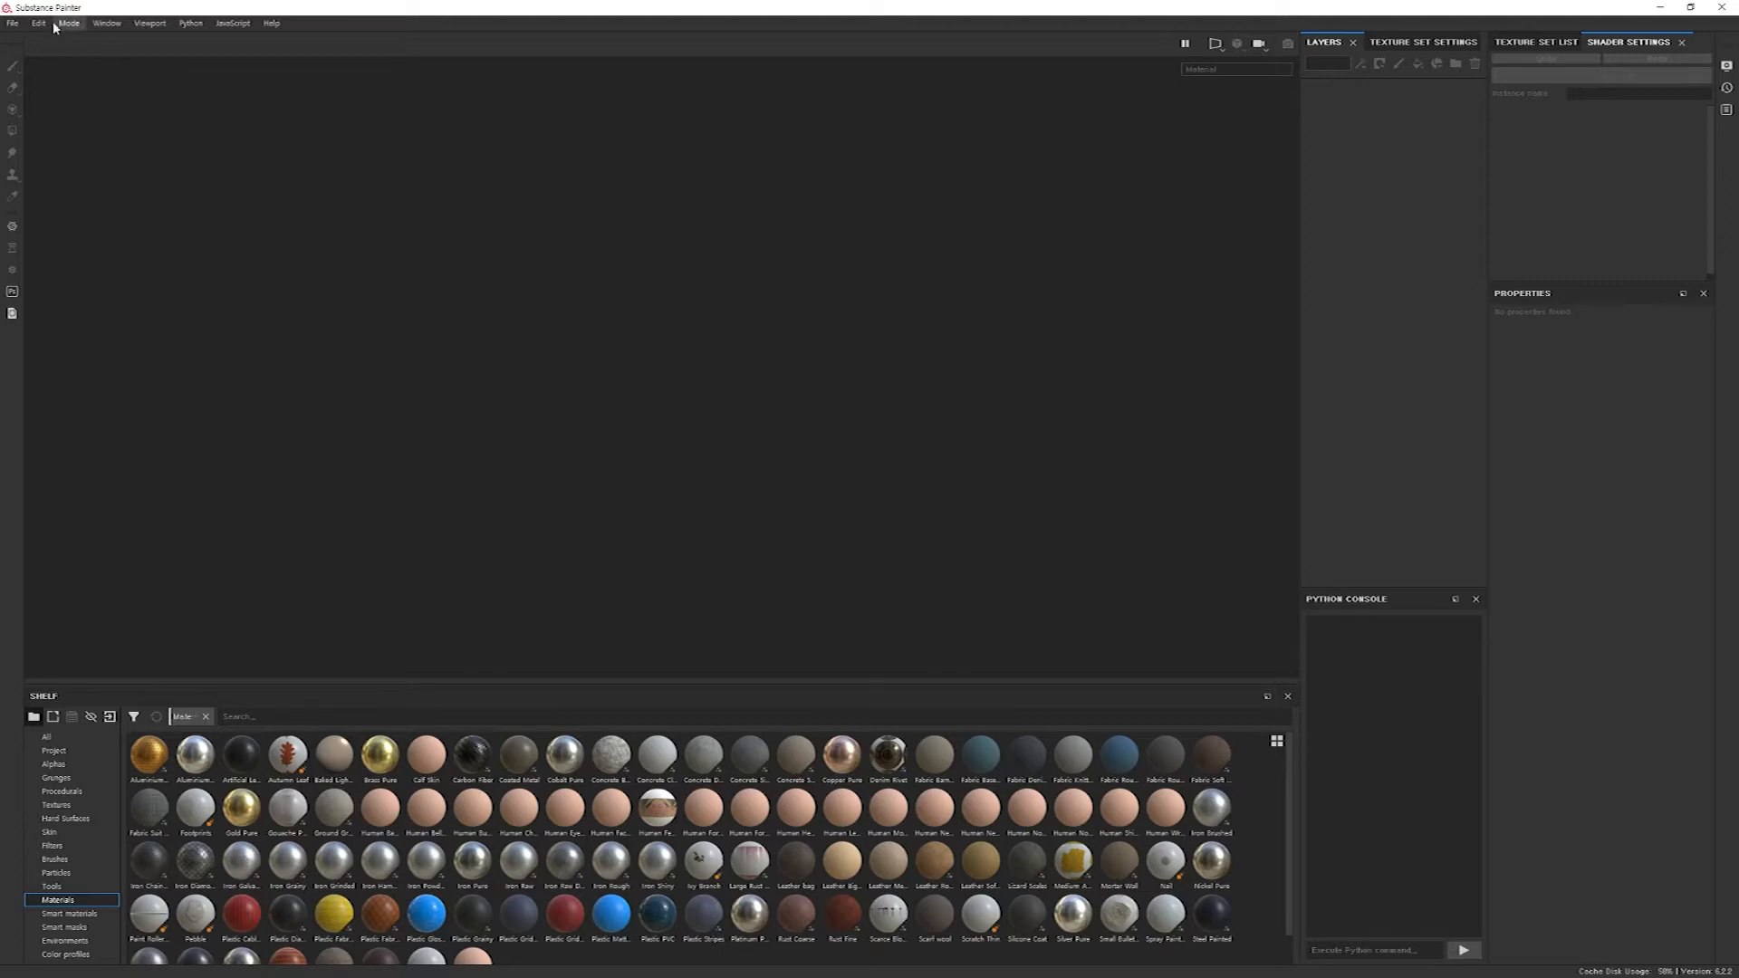
Create a new project from Medieval_WoodenDoor_UVUnwrapping.fbx in the MedievalHouse folder, using a 4096 document resolution and the OpenGL normal format.
click(12, 25)
click(23, 39)
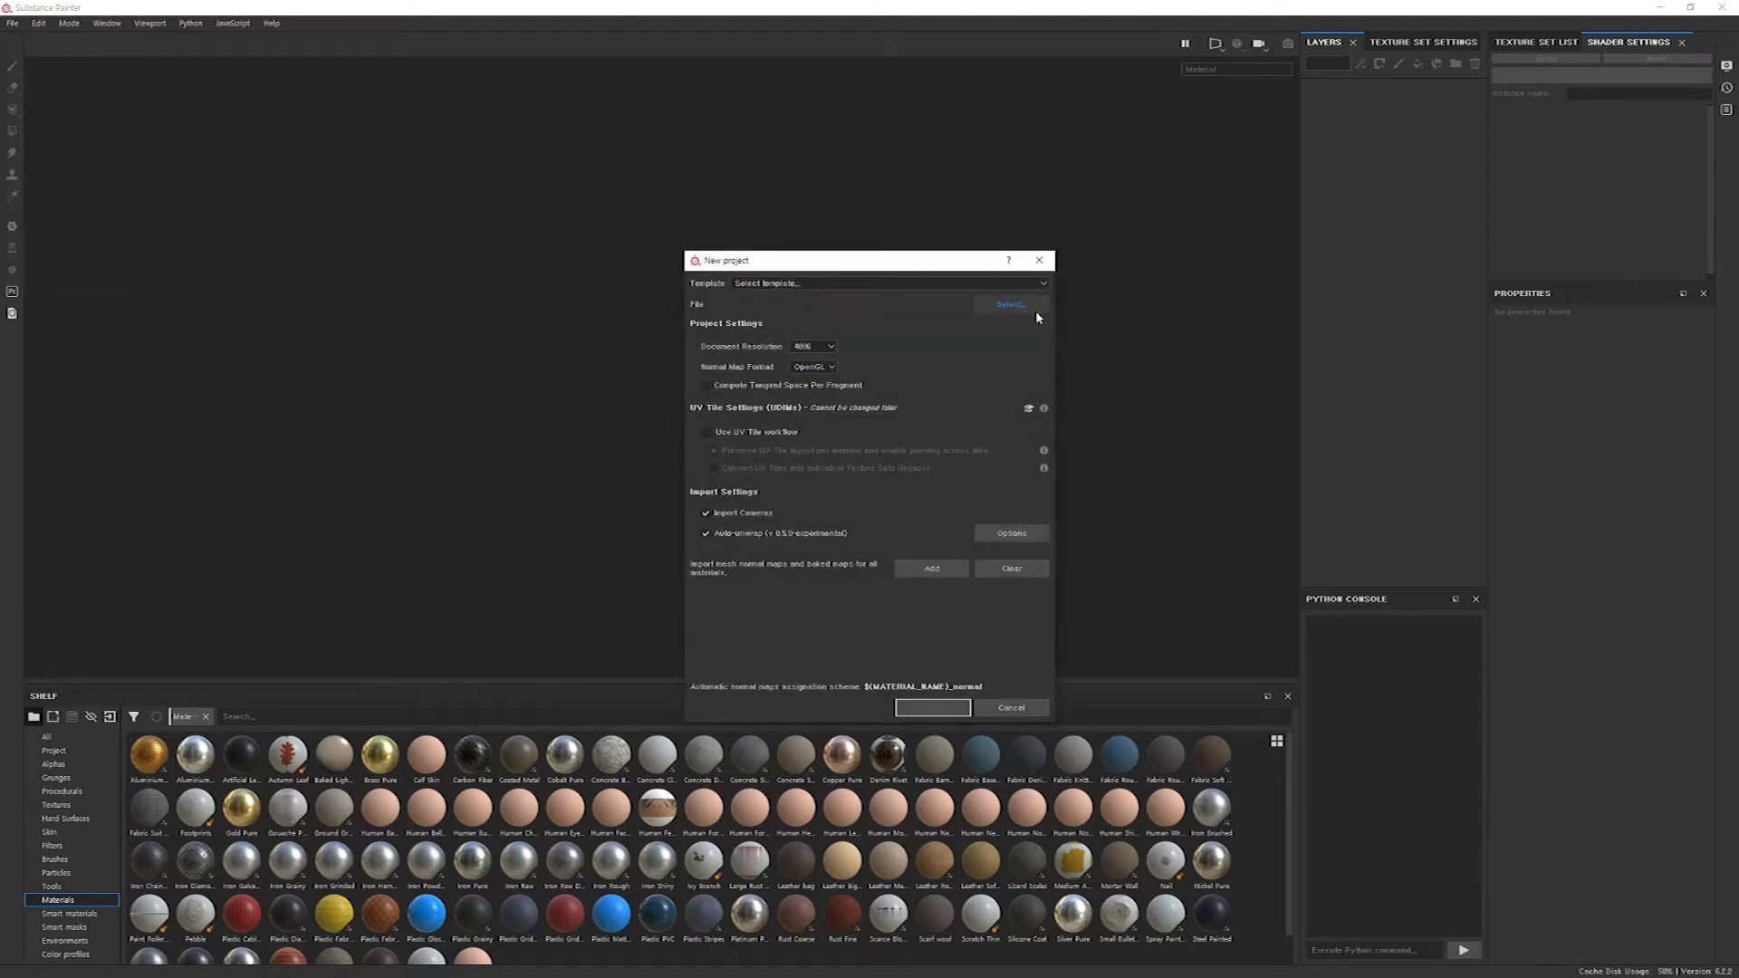
click(1015, 308)
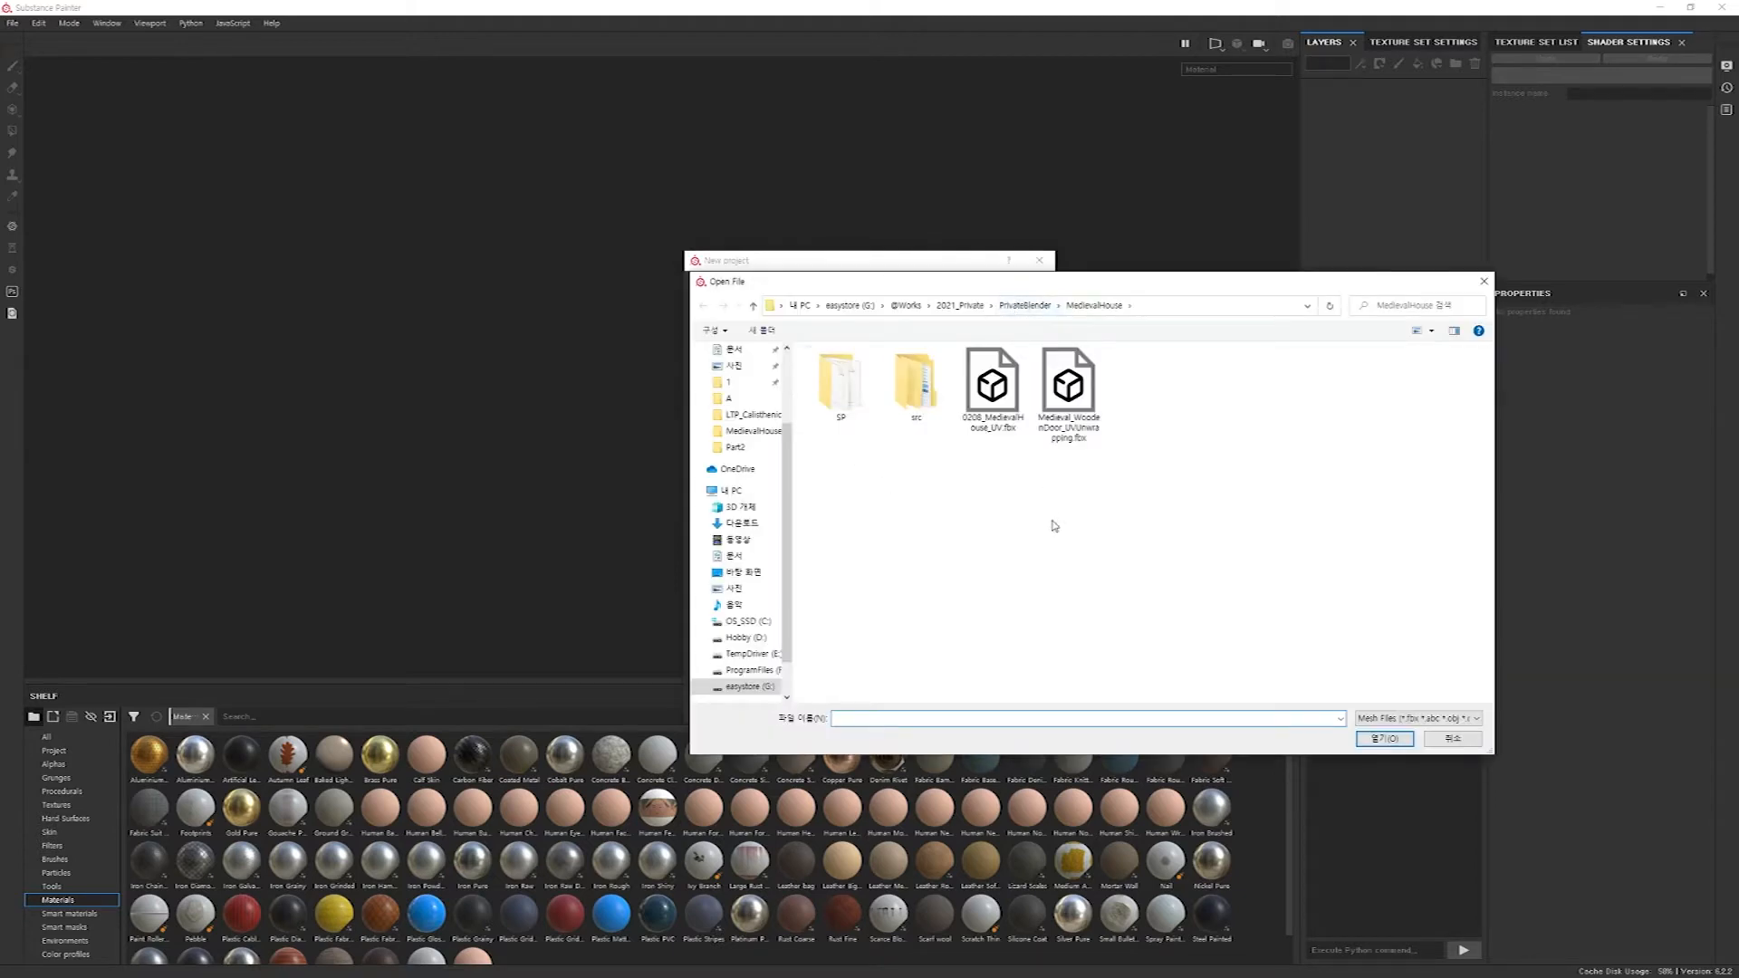
click(1076, 412)
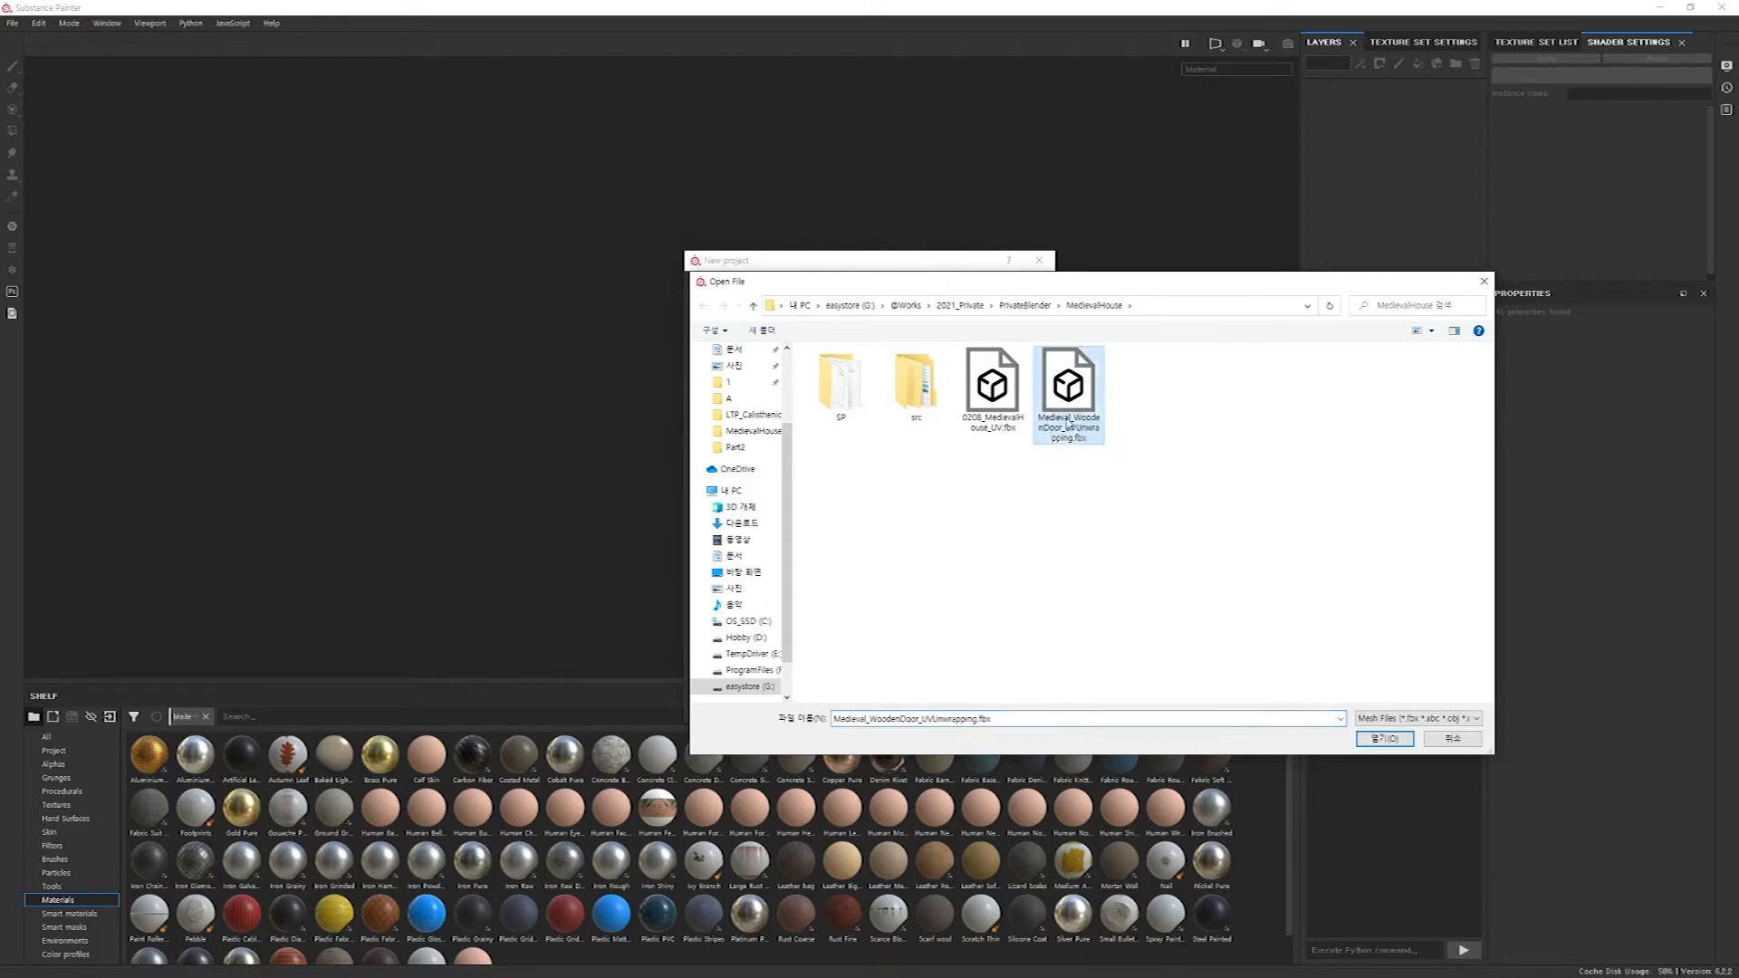
click(1385, 739)
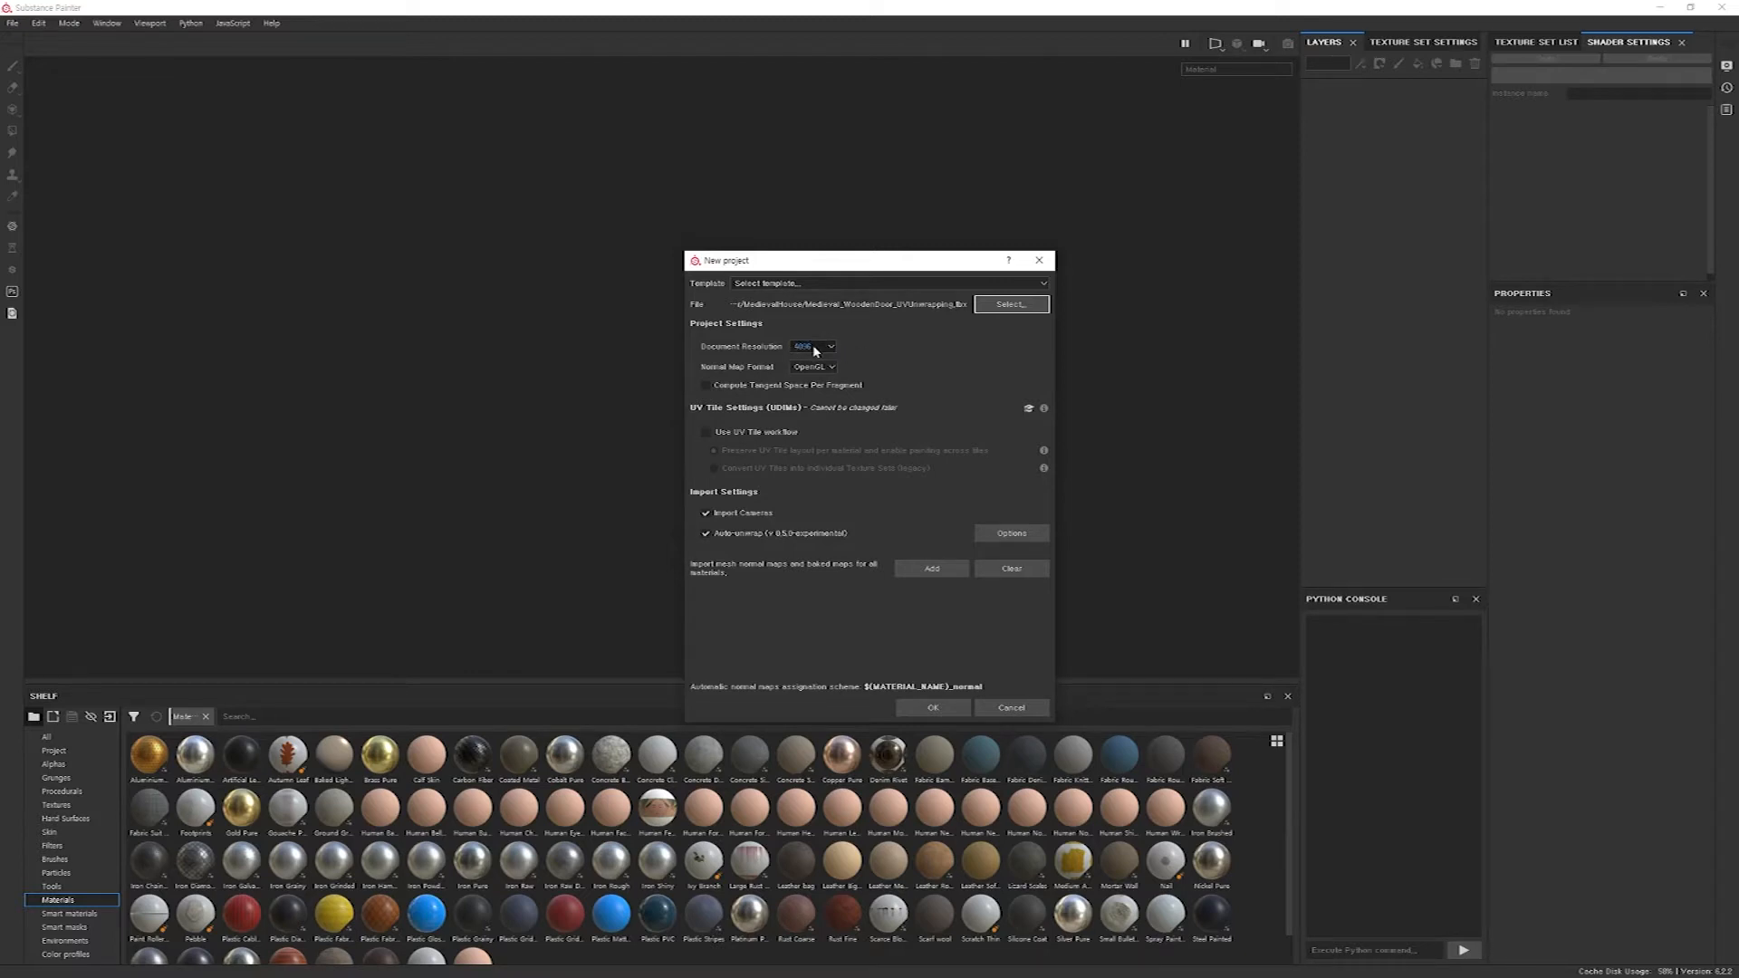
click(933, 709)
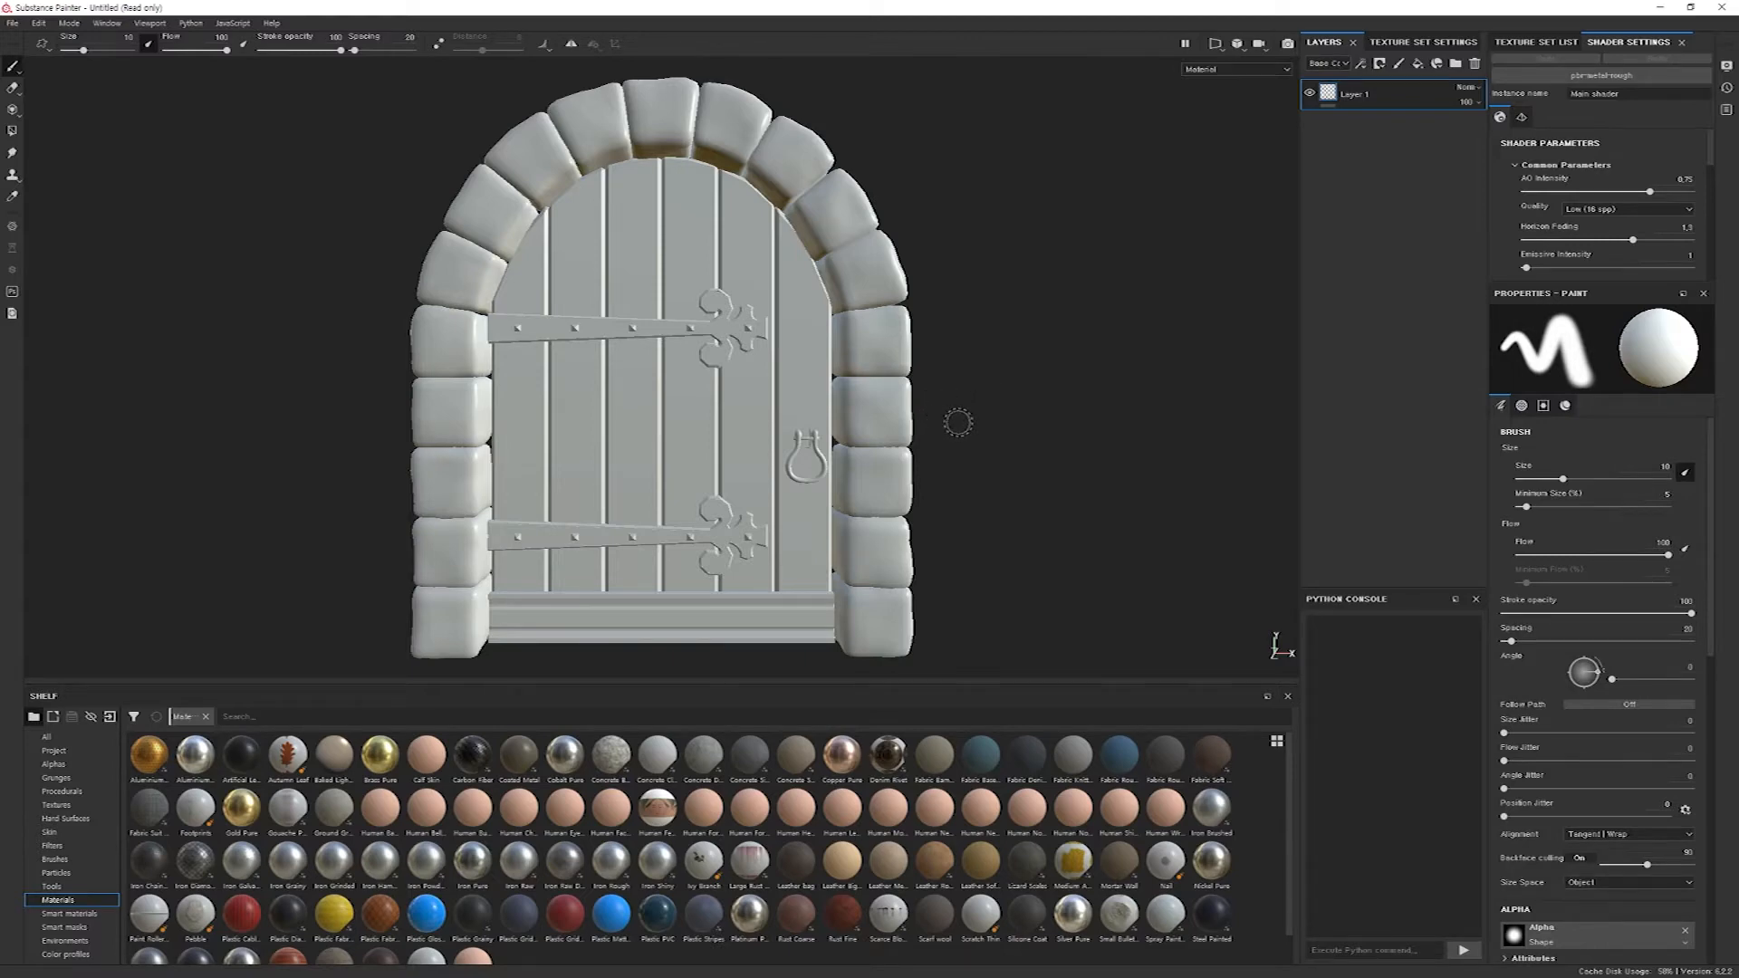
Examine the imported door model from several angles, including the stone arch, planks, hinges and handle.
alt+drag(951, 400, 857, 401)
alt+middle_drag(858, 402, 815, 369)
alt+right_drag(815, 369, 629, 435)
alt+middle_drag(629, 435, 711, 512)
alt+drag(711, 511, 846, 500)
alt+middle_drag(847, 500, 831, 419)
alt+right_drag(832, 420, 715, 417)
mouse_move(715, 418)
alt+mouse_down()
mouse_move(776, 458)
mouse_move(576, 465)
mouse_move(737, 509)
alt+mouse_up()
alt+middle_drag(696, 493, 776, 535)
alt+drag(732, 540, 776, 524)
alt+middle_drag(776, 524, 708, 469)
alt+right_drag(708, 469, 687, 456)
alt+middle_drag(688, 455, 746, 508)
alt+drag(746, 508, 767, 531)
alt+middle_drag(767, 531, 741, 513)
mouse_move(732, 461)
alt+mouse_down()
mouse_move(720, 425)
mouse_move(704, 466)
alt+mouse_up()
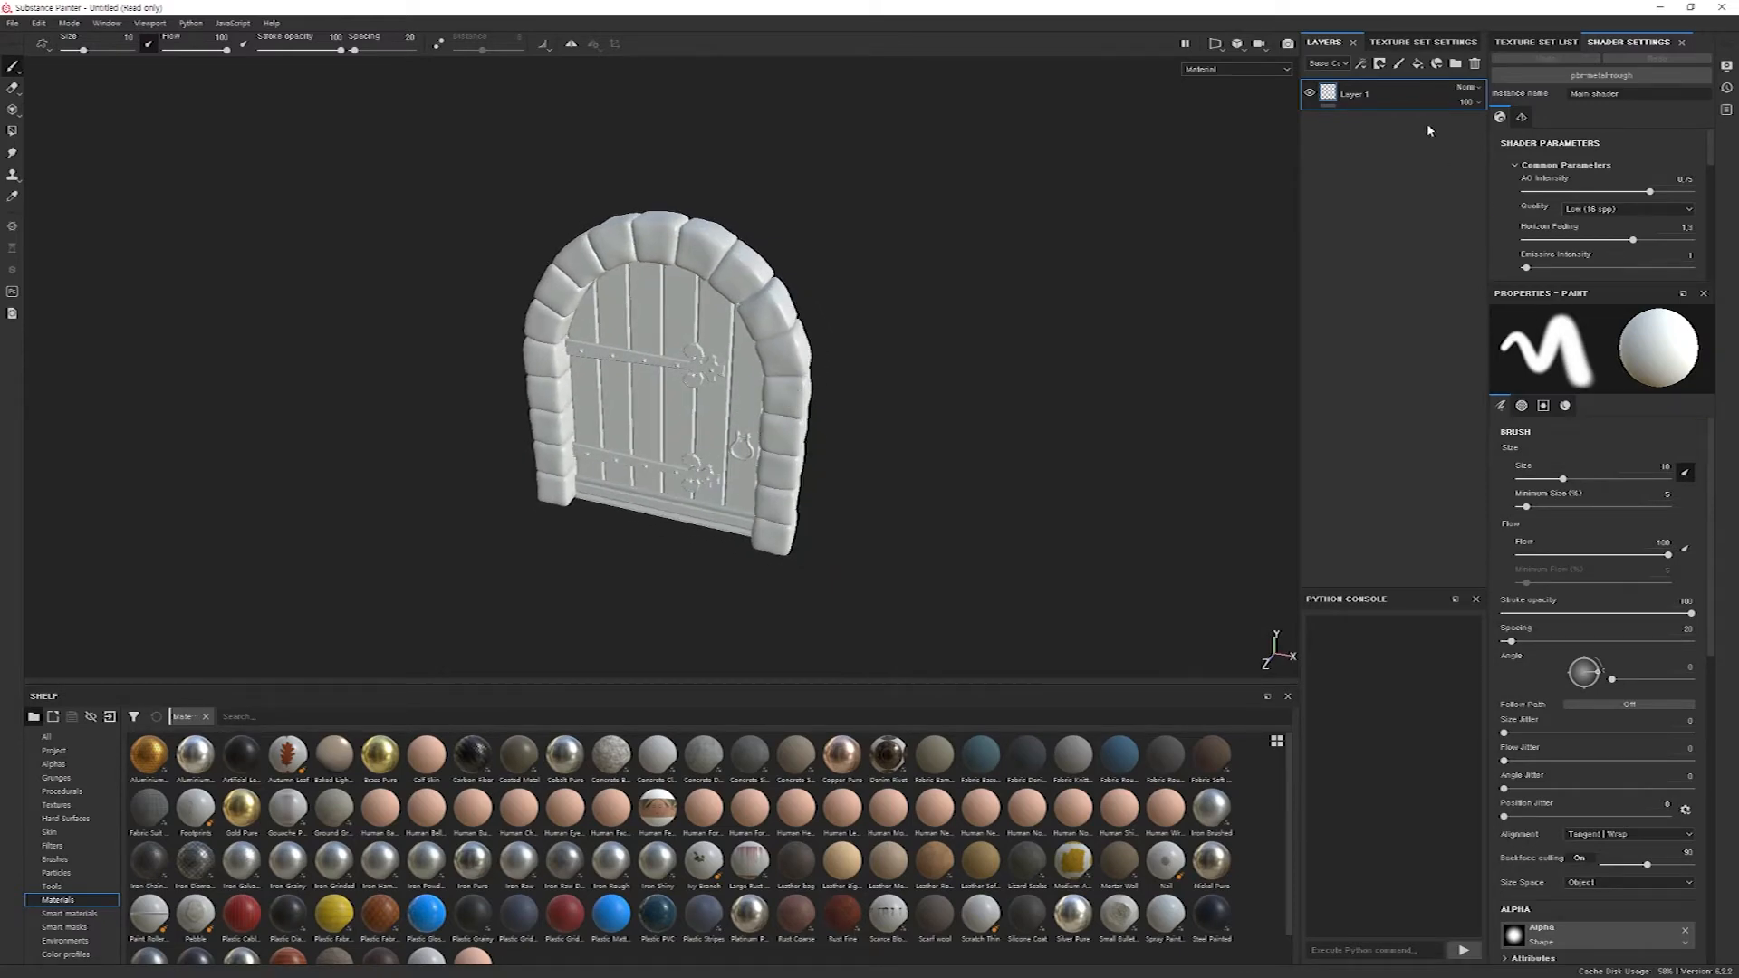
Bake all seven mesh maps for the door's texture set with the default baking parameters.
click(1420, 43)
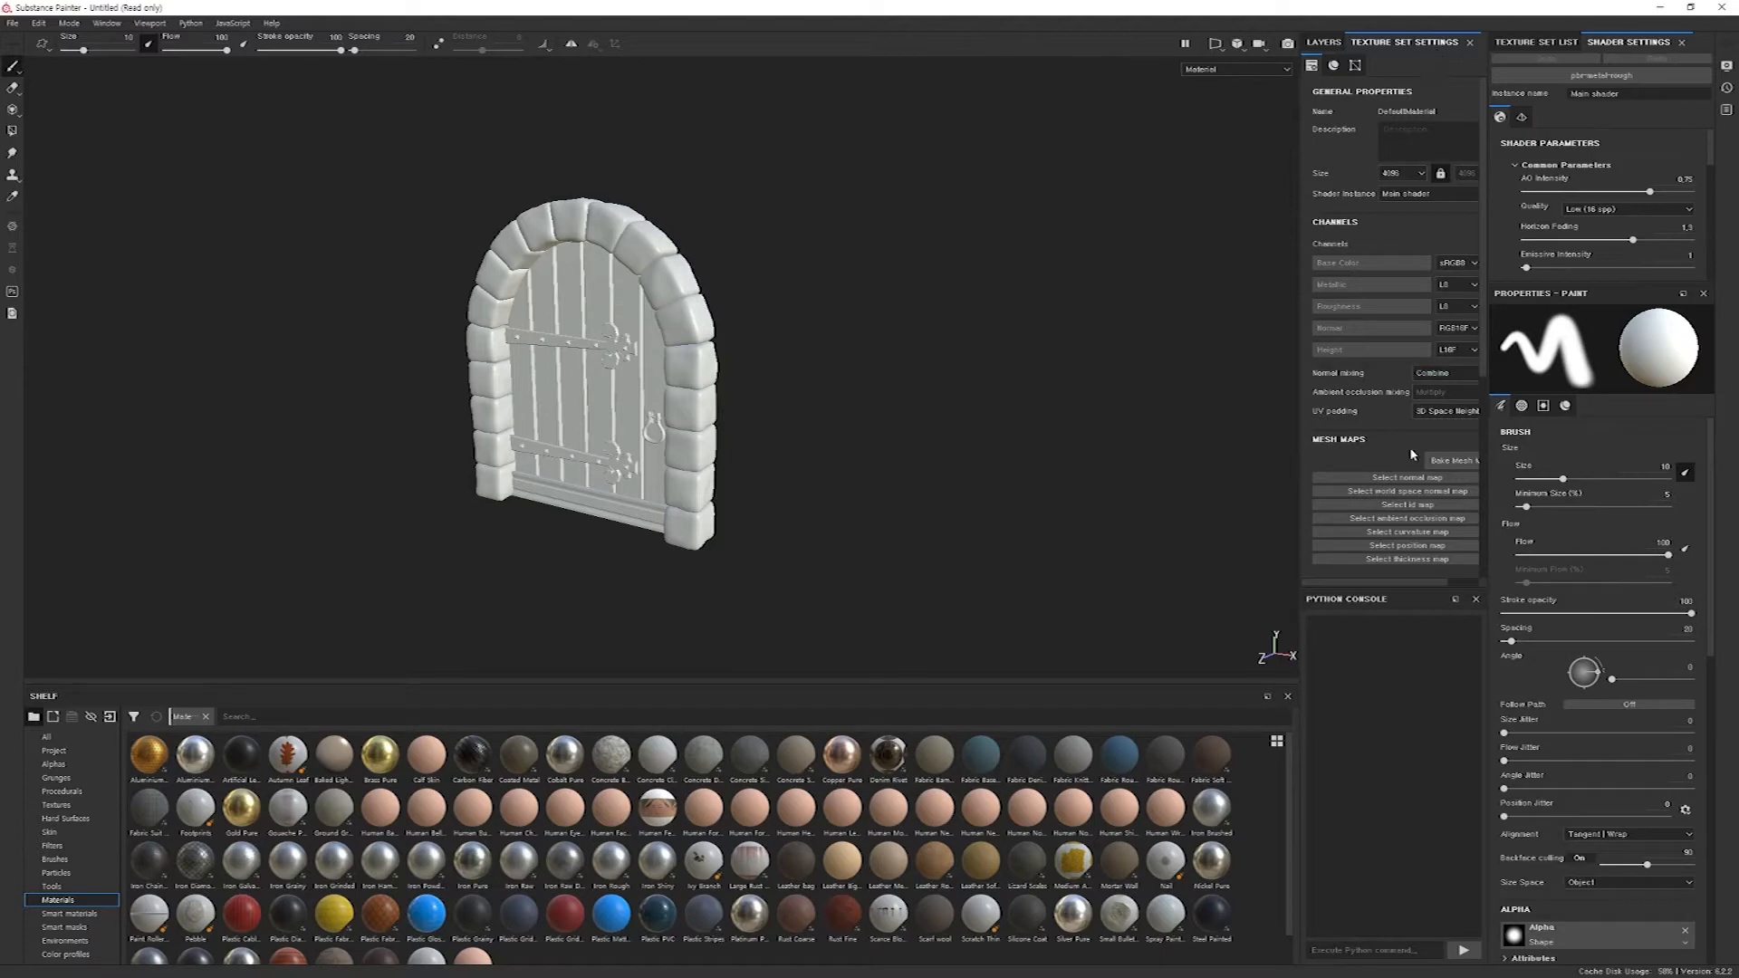
drag(1301, 456, 1233, 455)
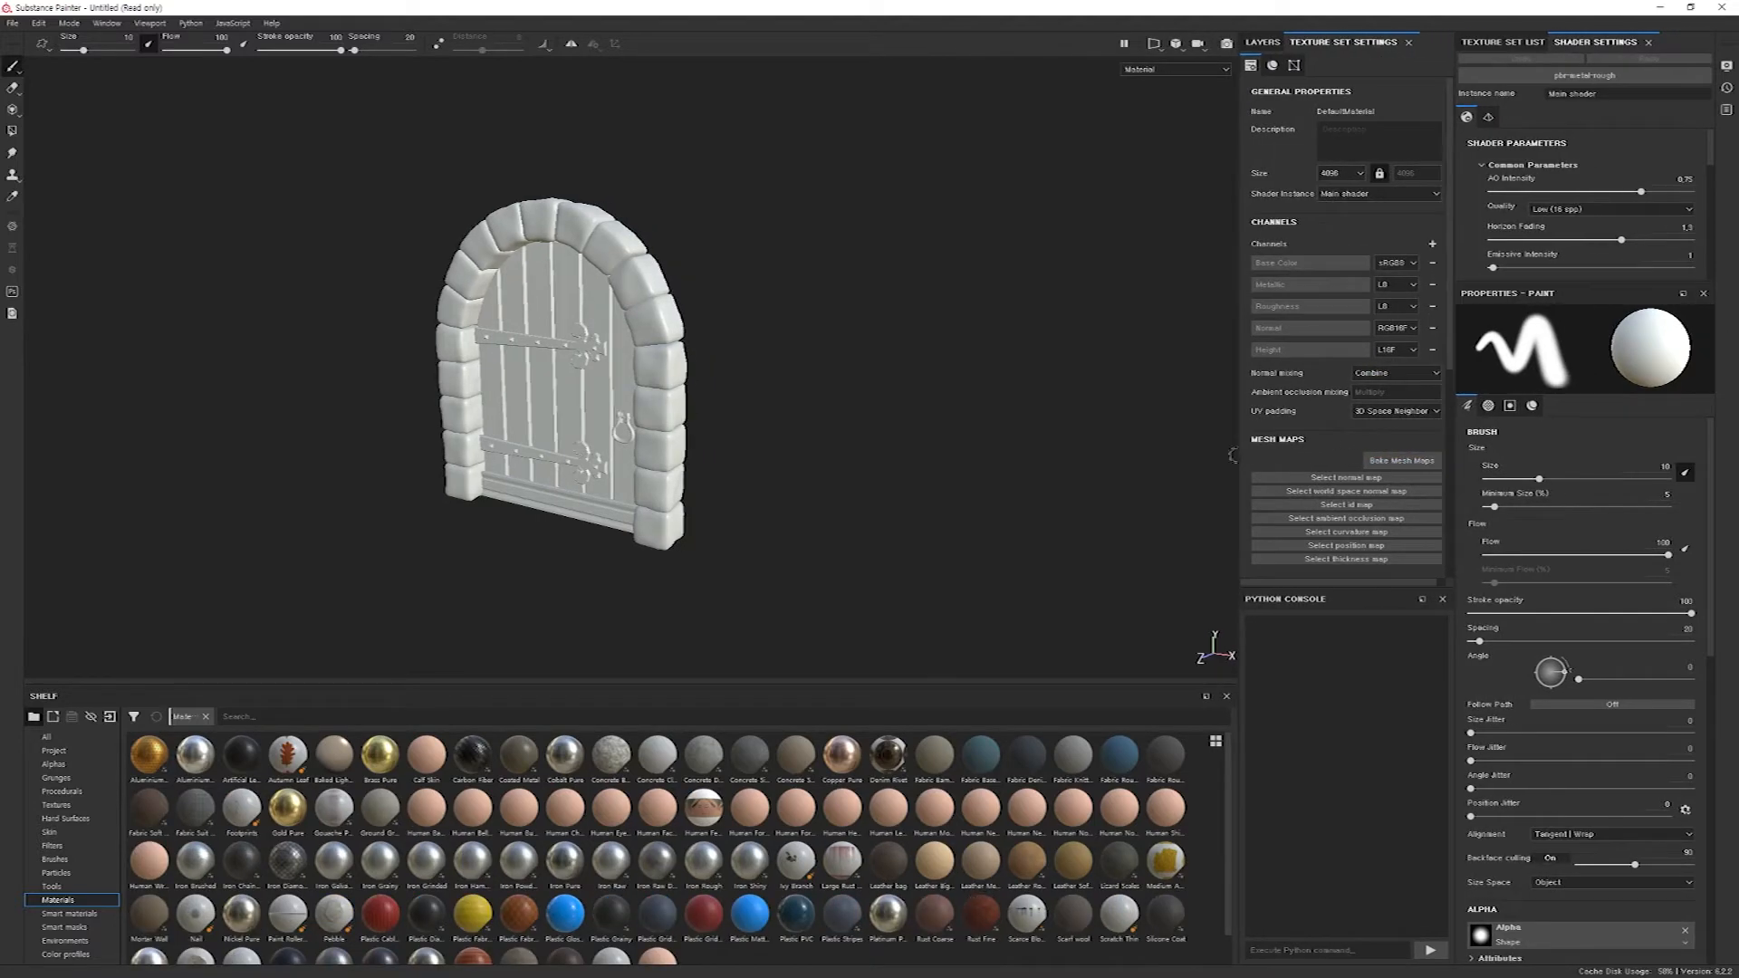
click(1417, 462)
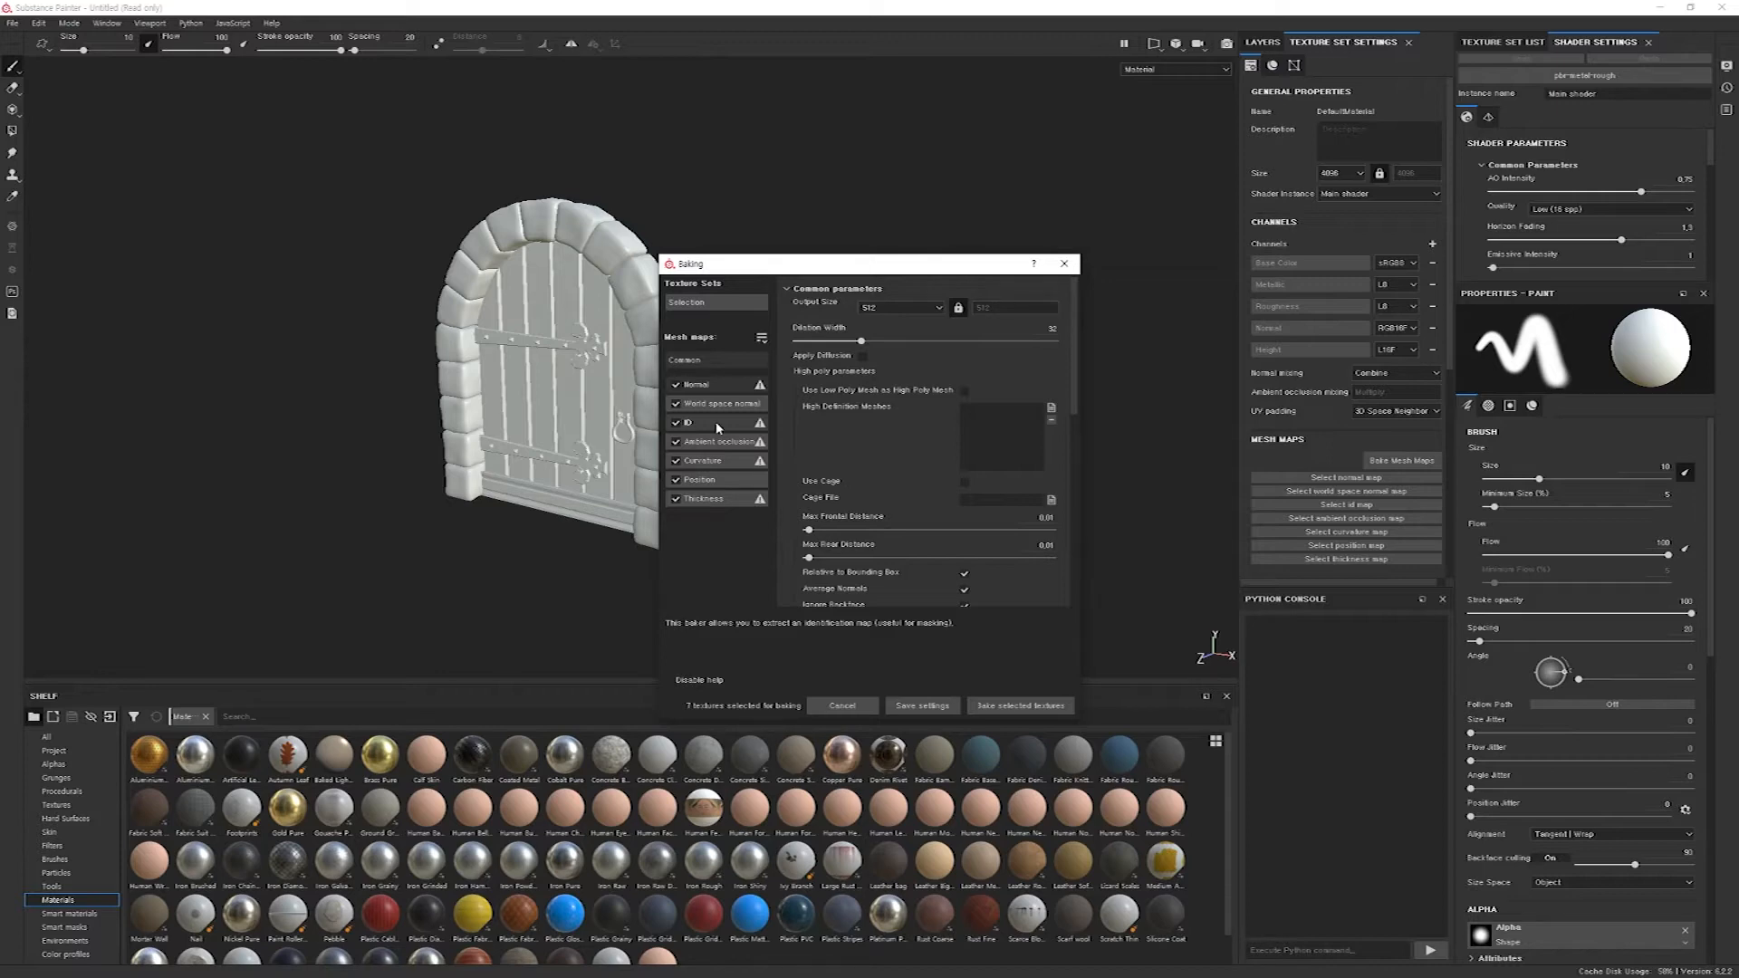
scroll(898, 480, down, 3)
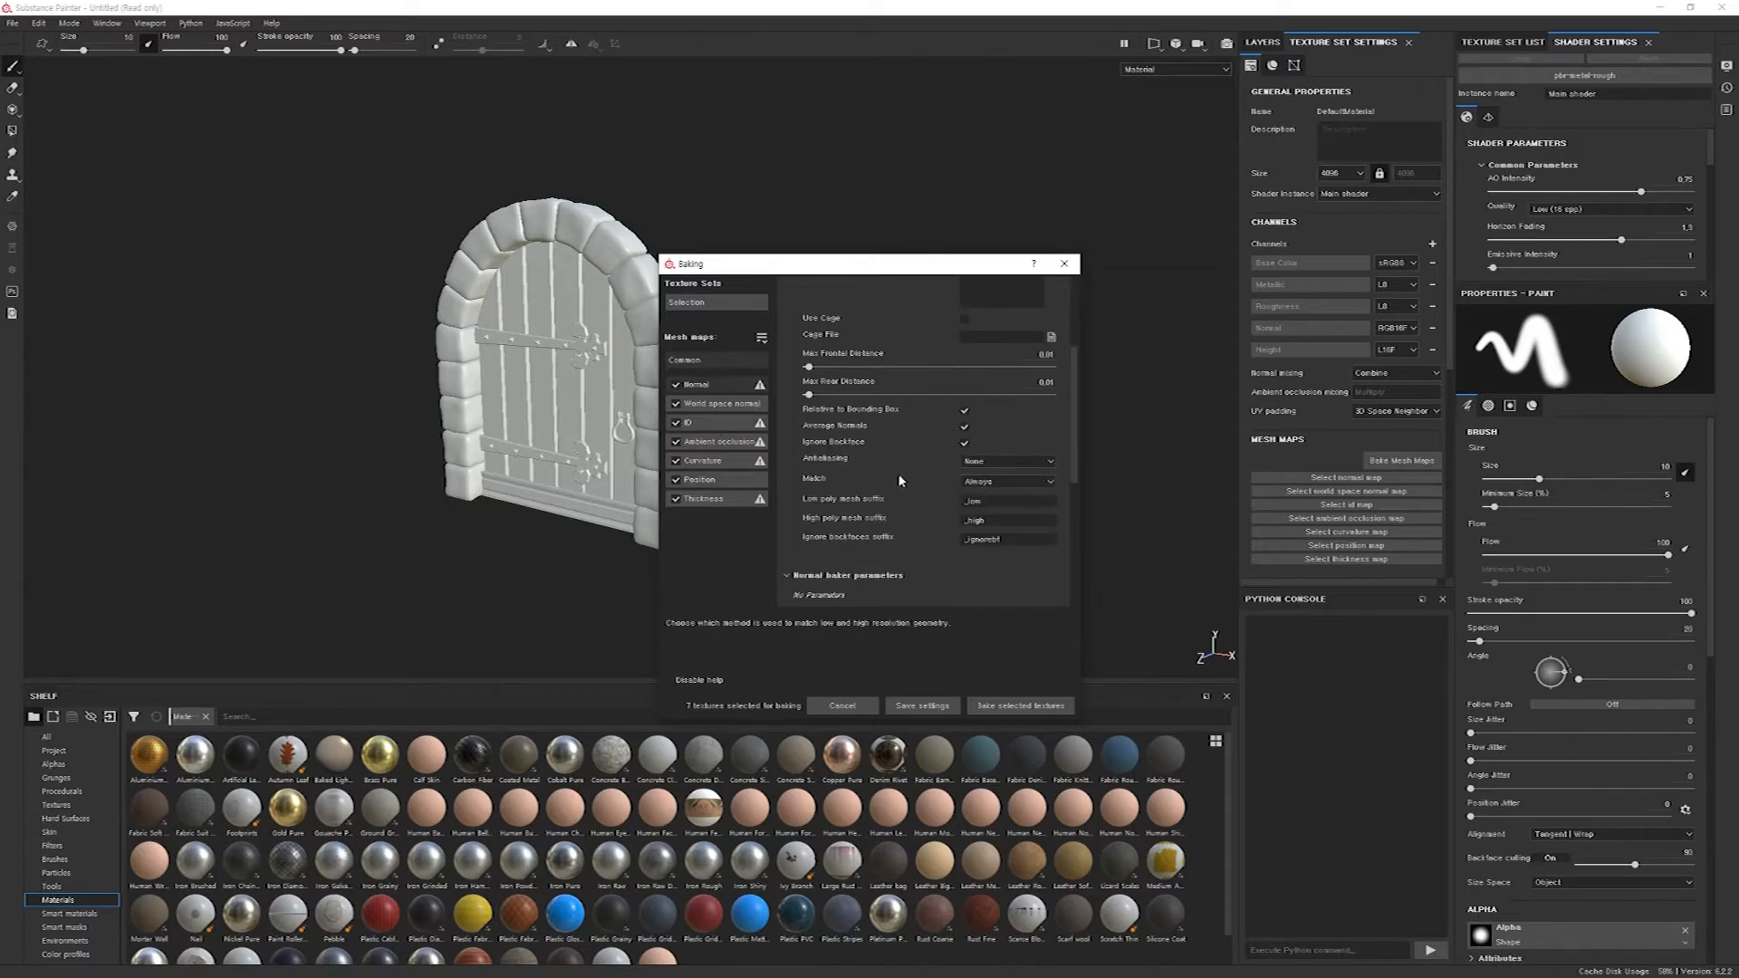
scroll(916, 485, up, 2)
scroll(926, 529, up, 2)
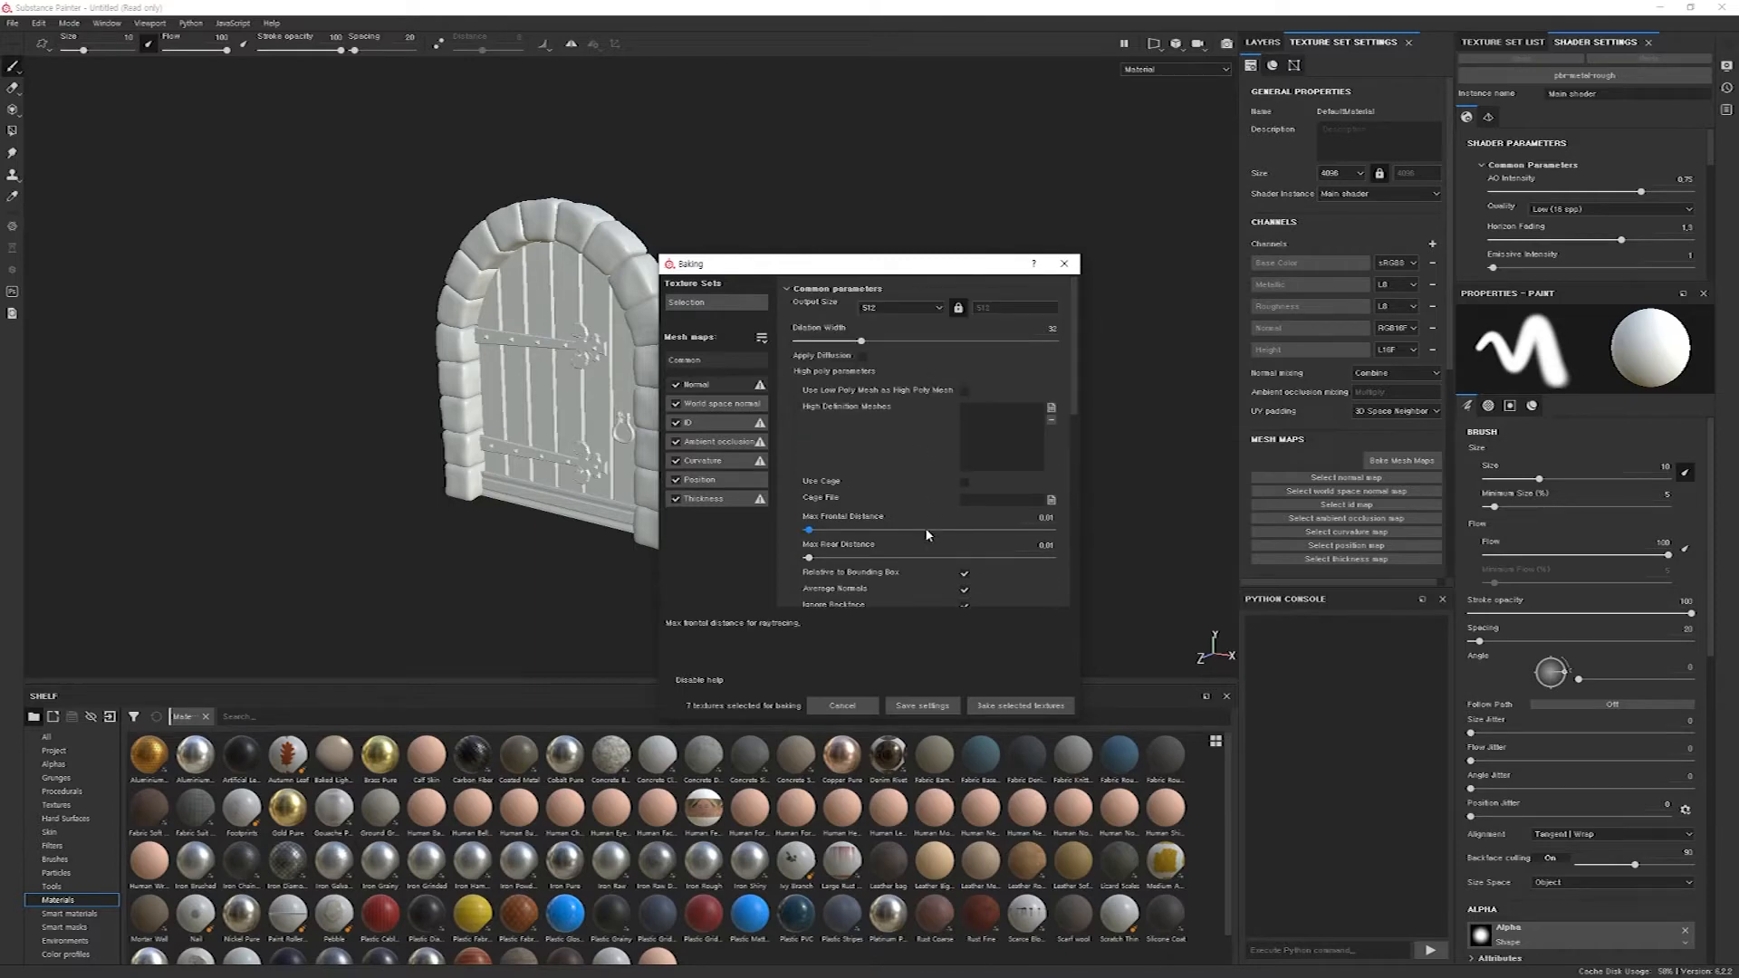
click(1007, 706)
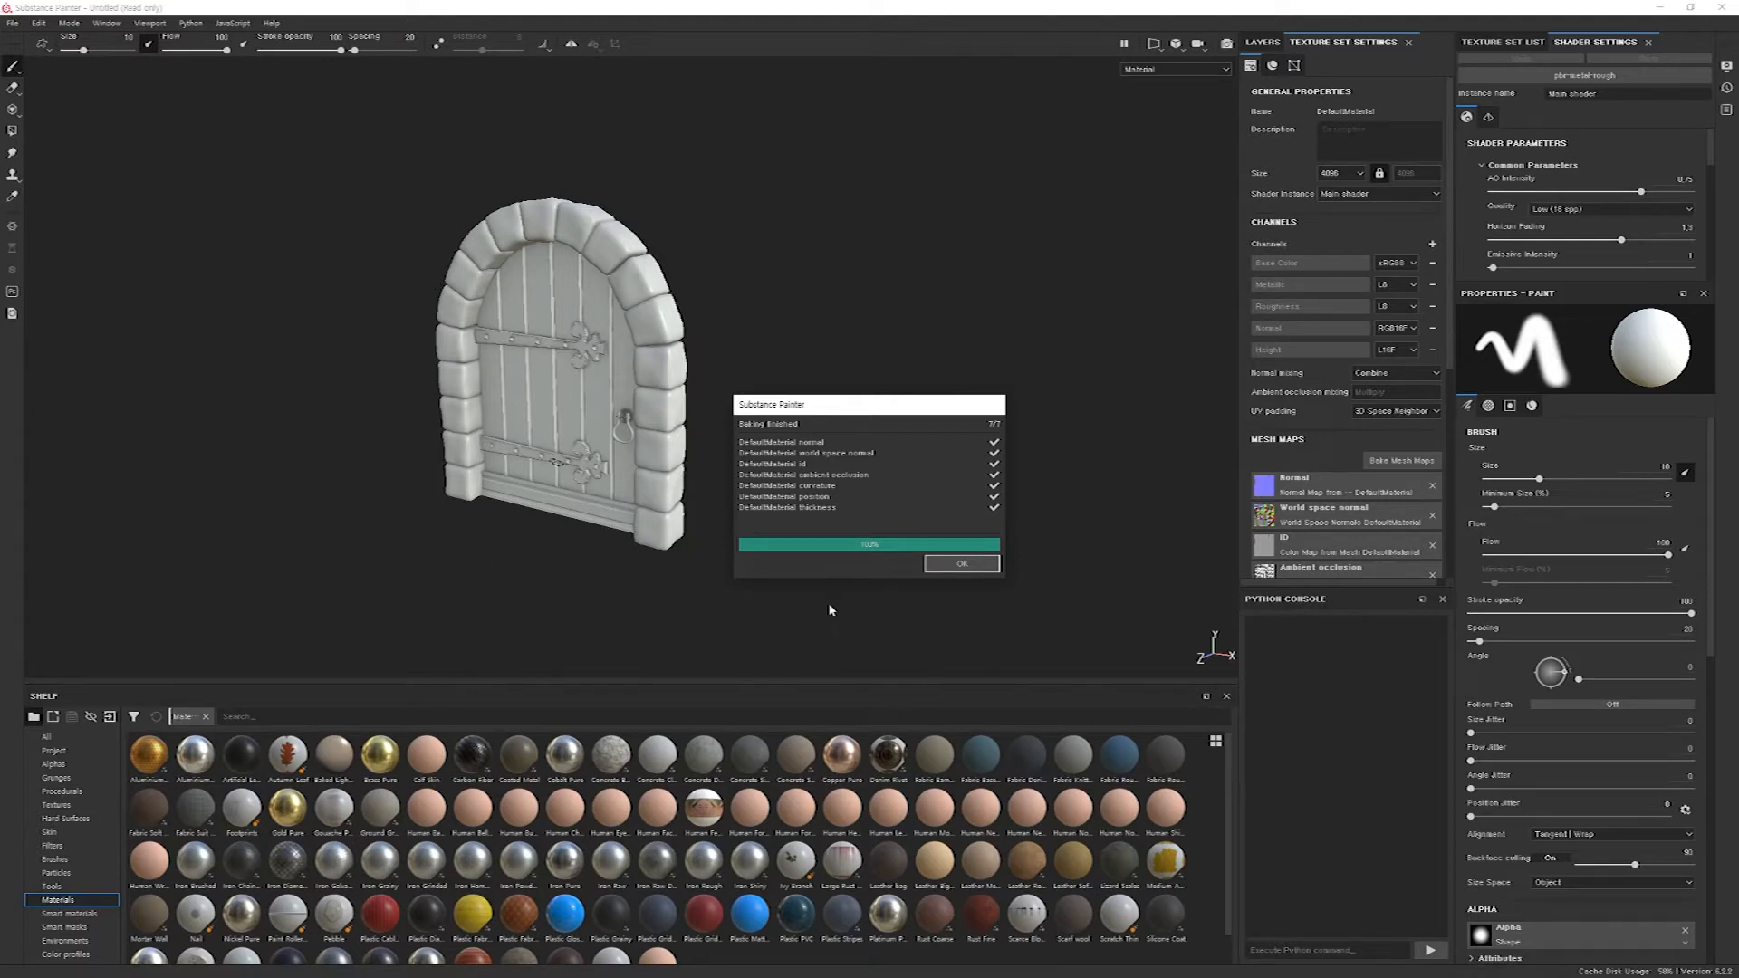
click(960, 563)
Rebake the seven mesh maps with the ID map's color source set to Vertex Color.
alt+drag(681, 490, 705, 486)
alt+middle_drag(705, 485, 815, 463)
scroll(1339, 533, down, 8)
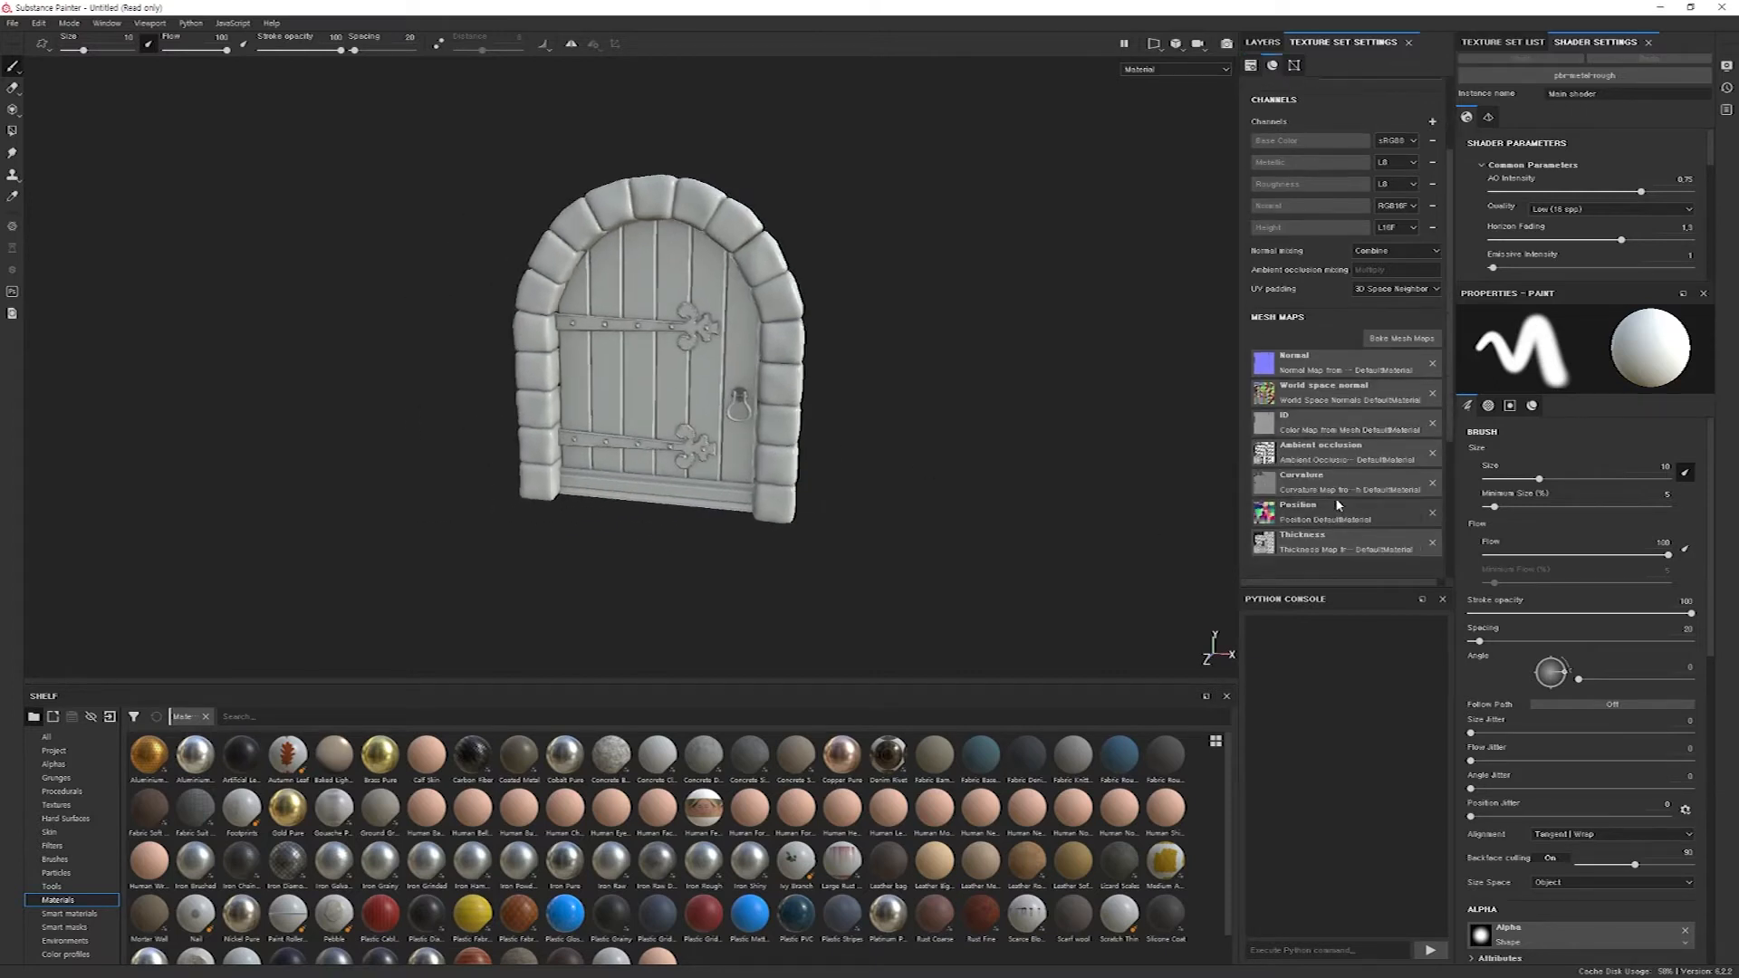
scroll(1275, 319, up, 2)
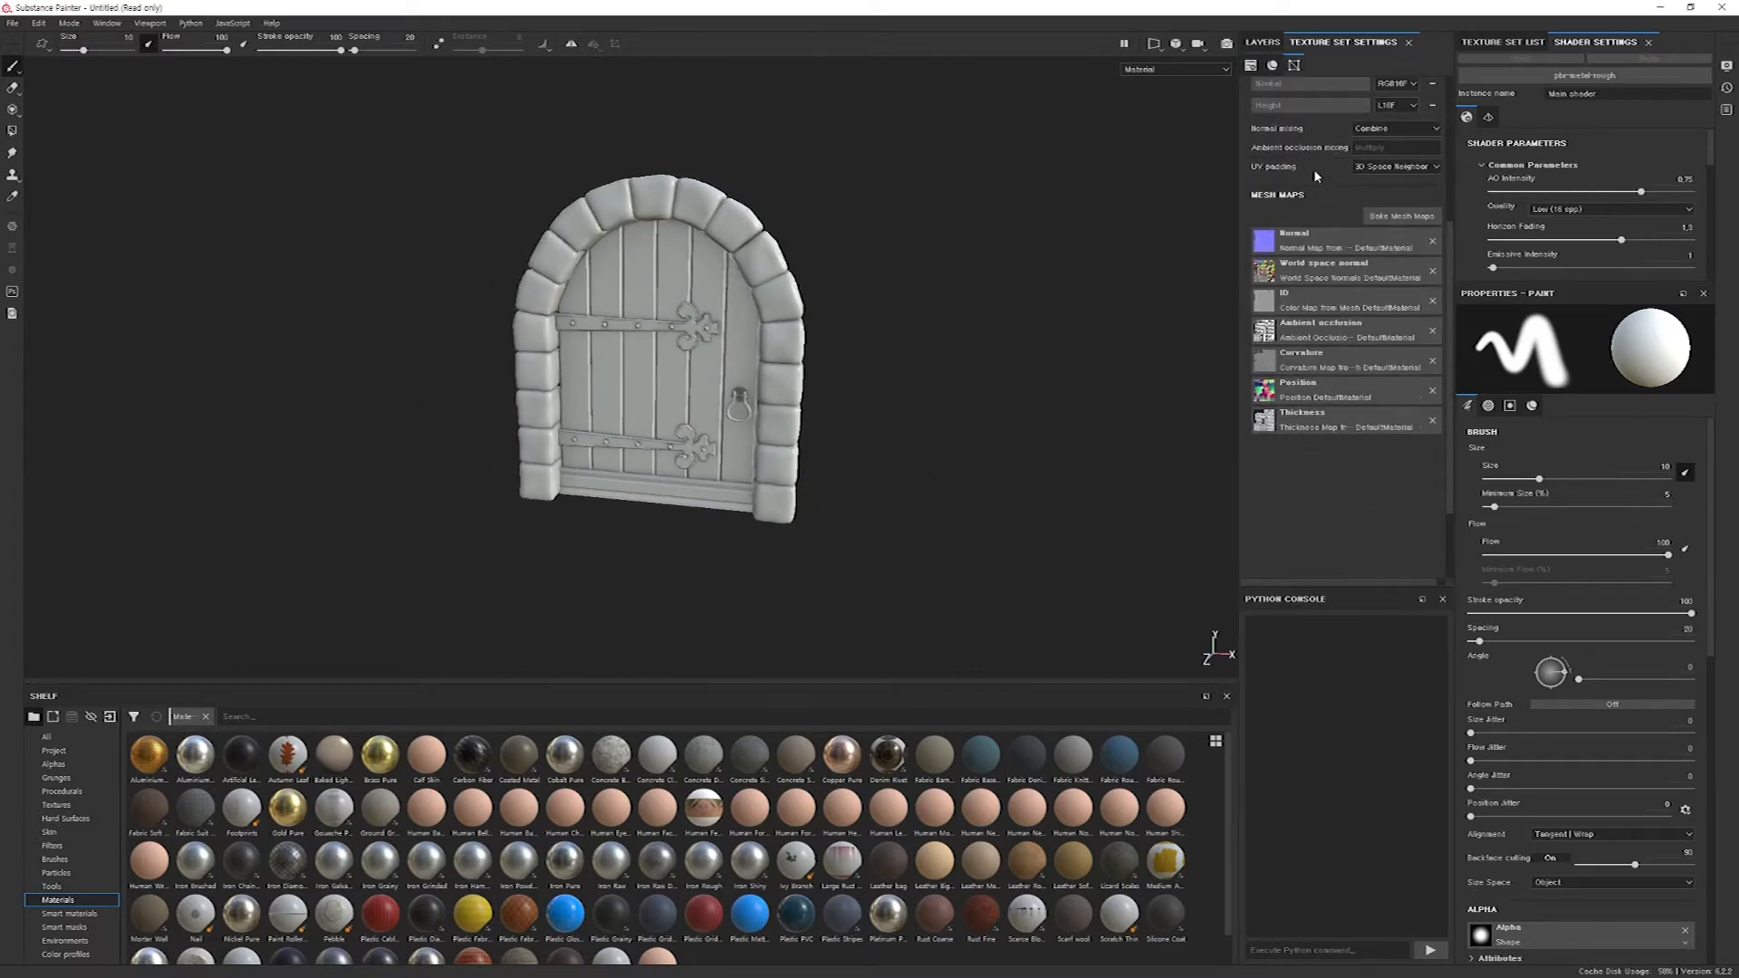
click(1270, 308)
click(1429, 218)
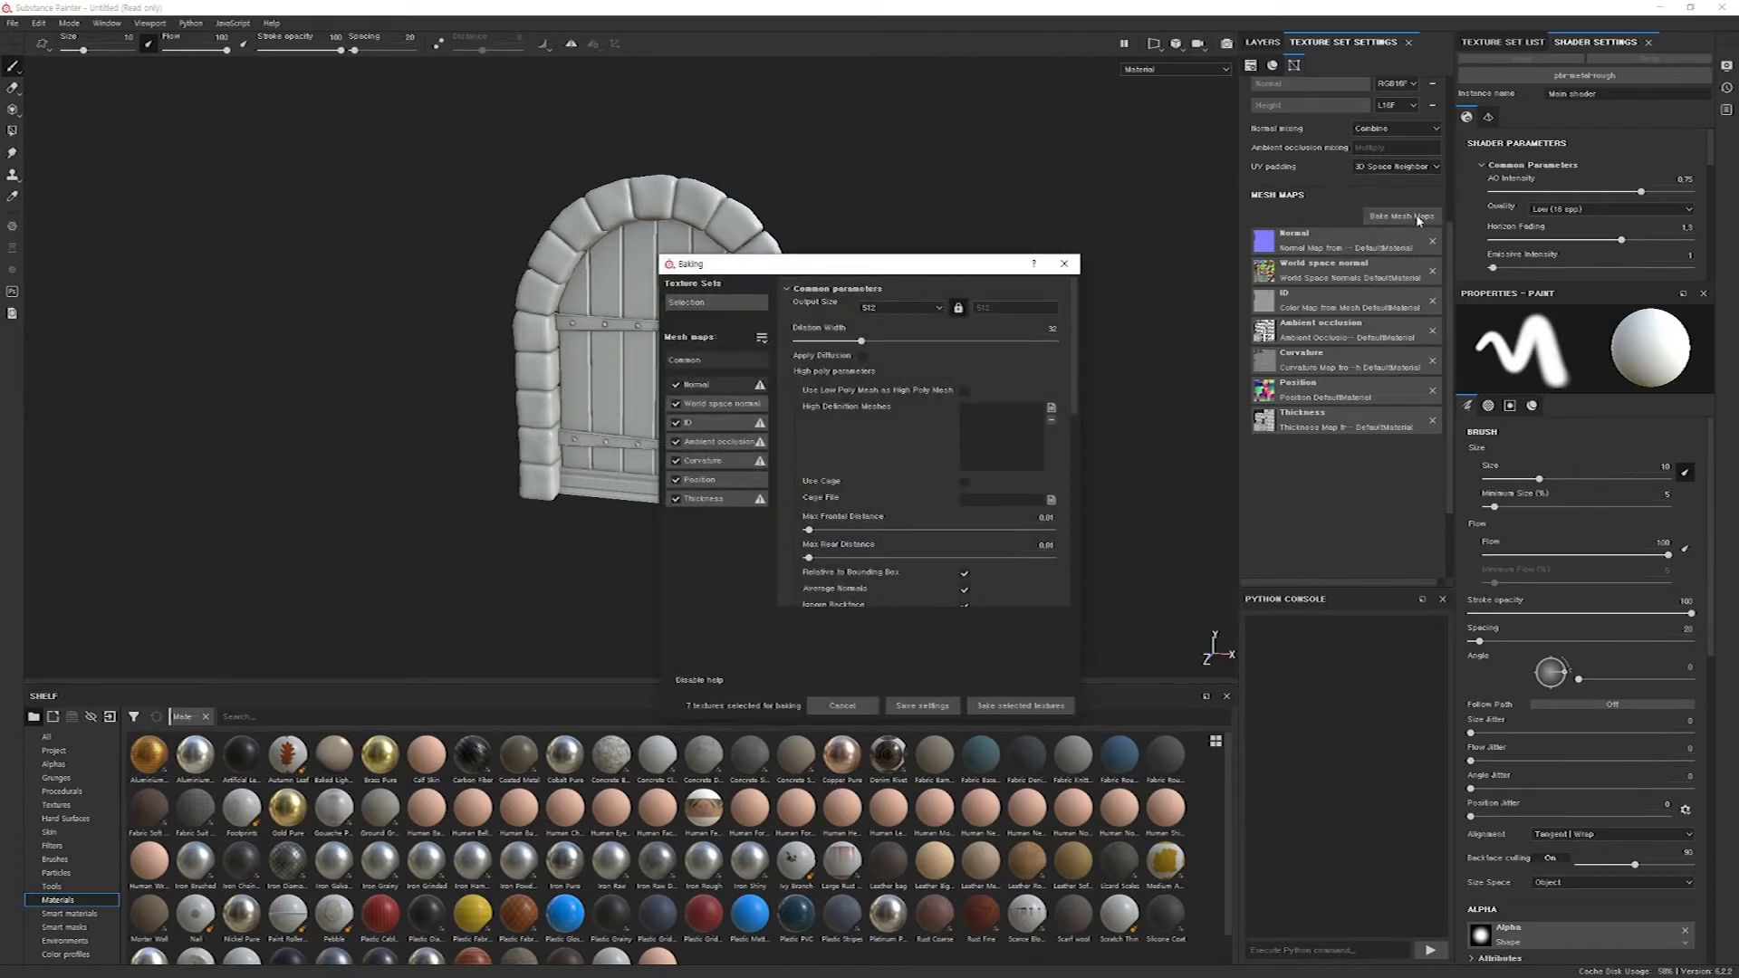
click(716, 422)
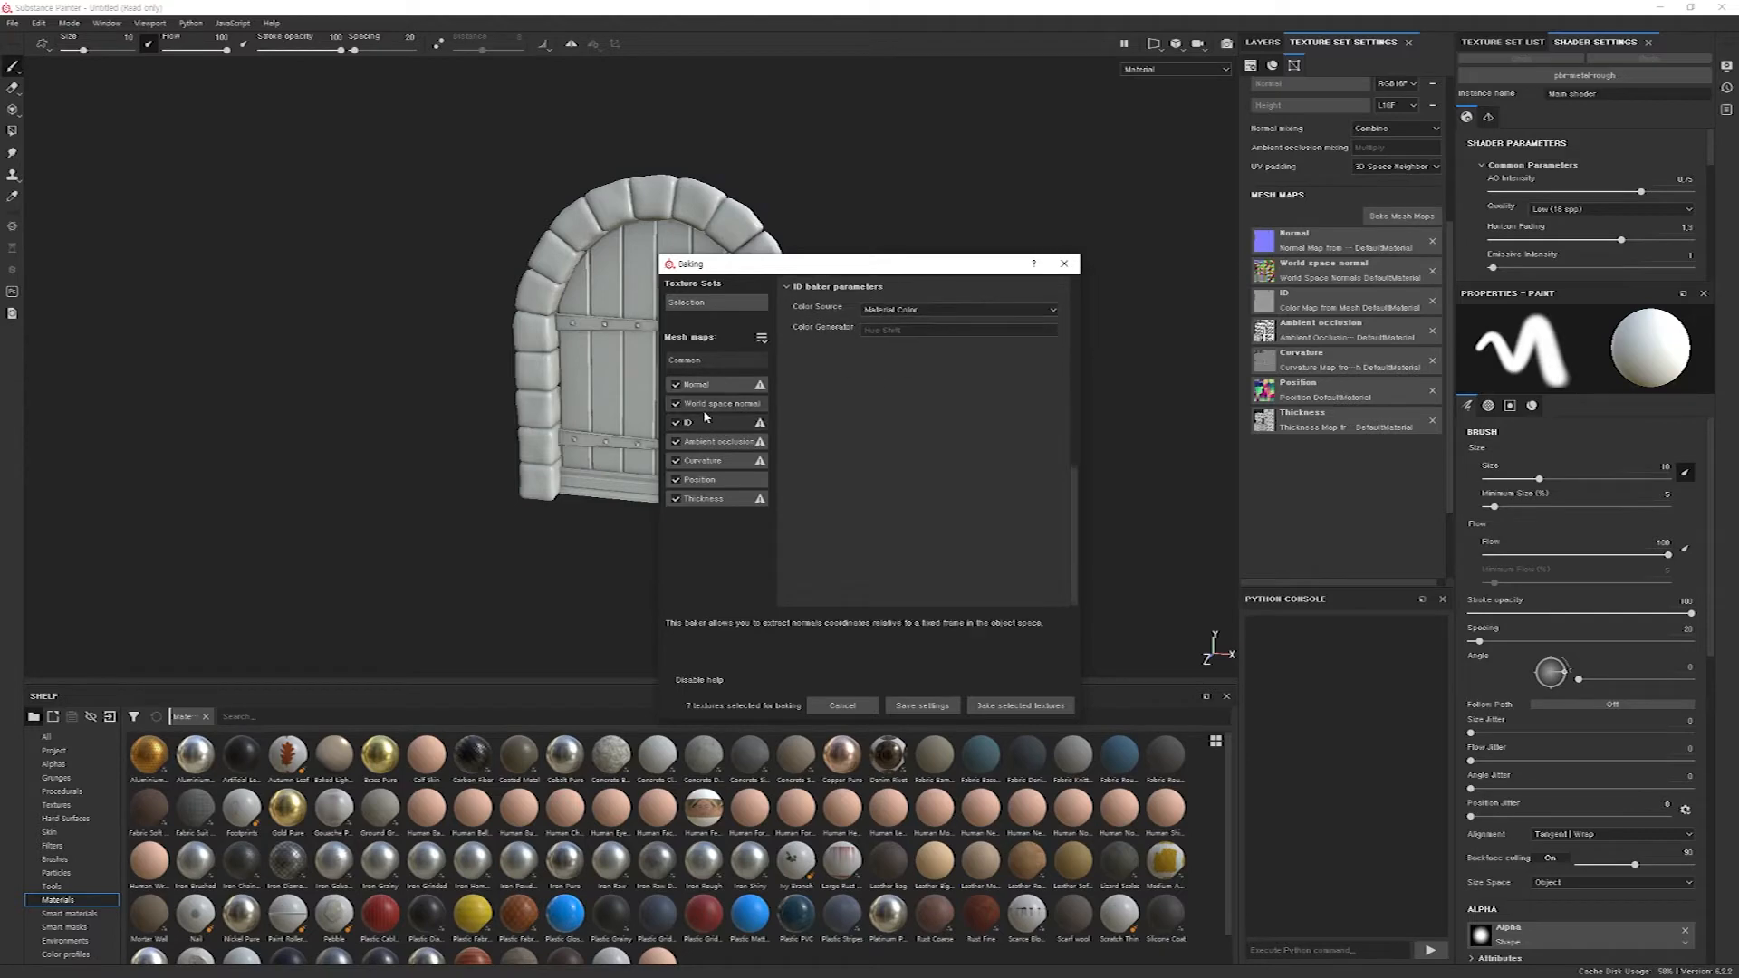
click(951, 309)
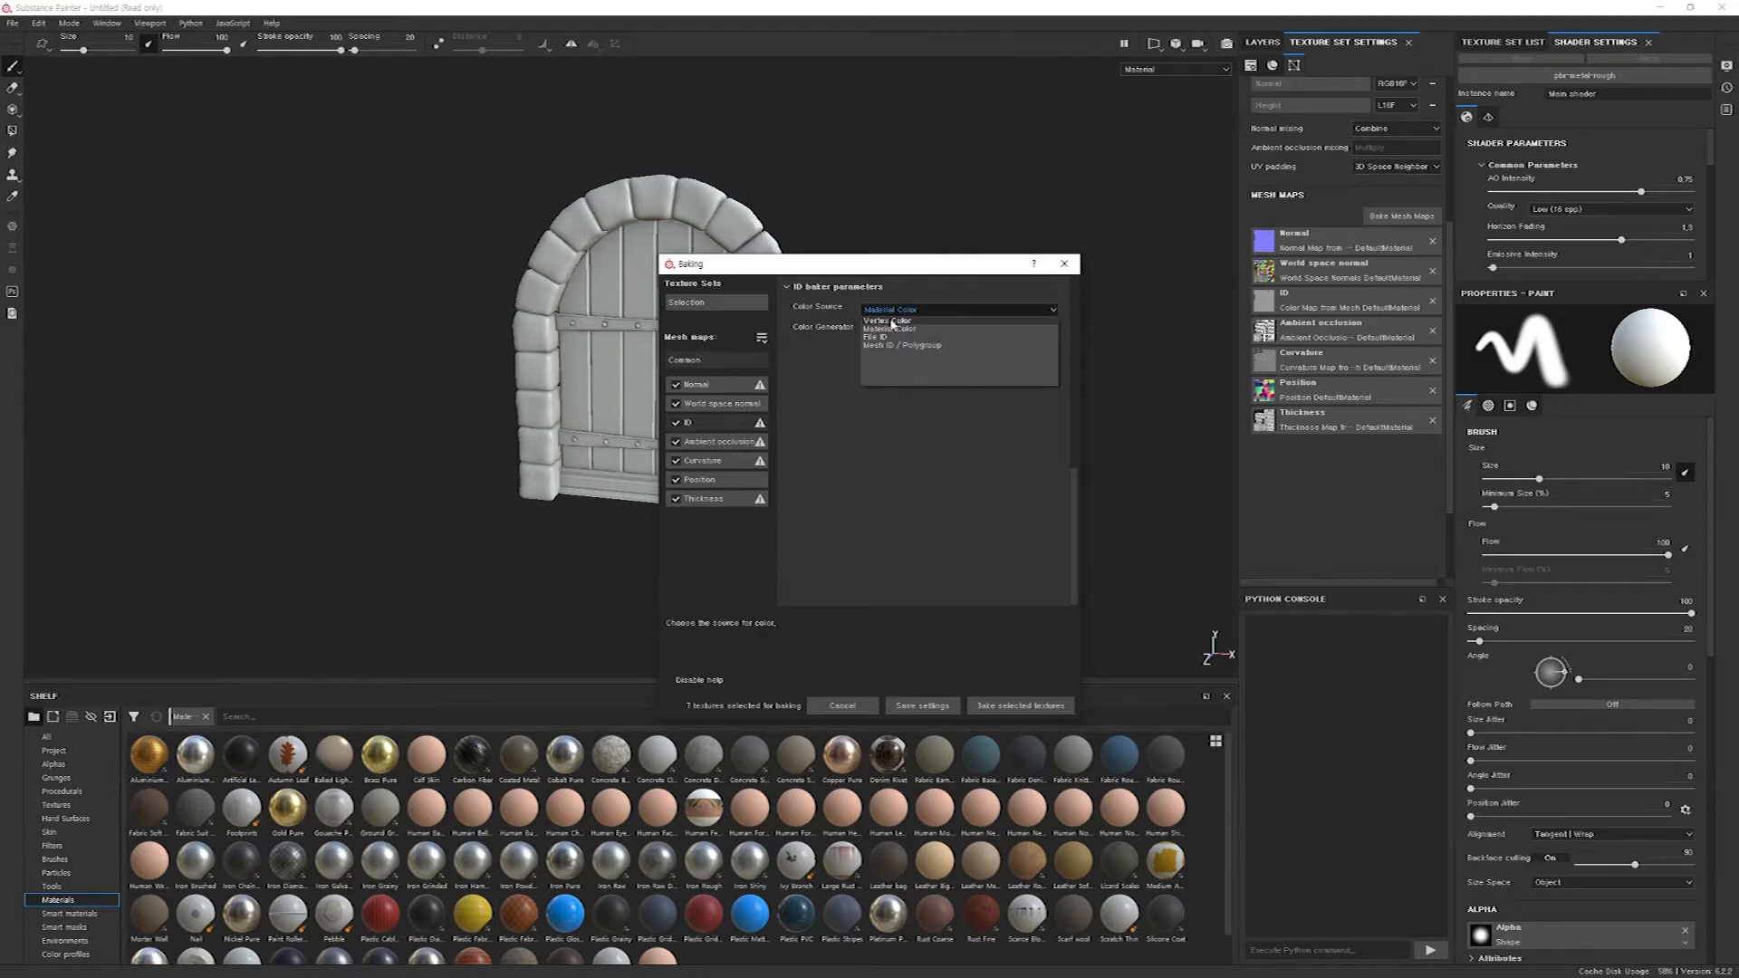
click(889, 321)
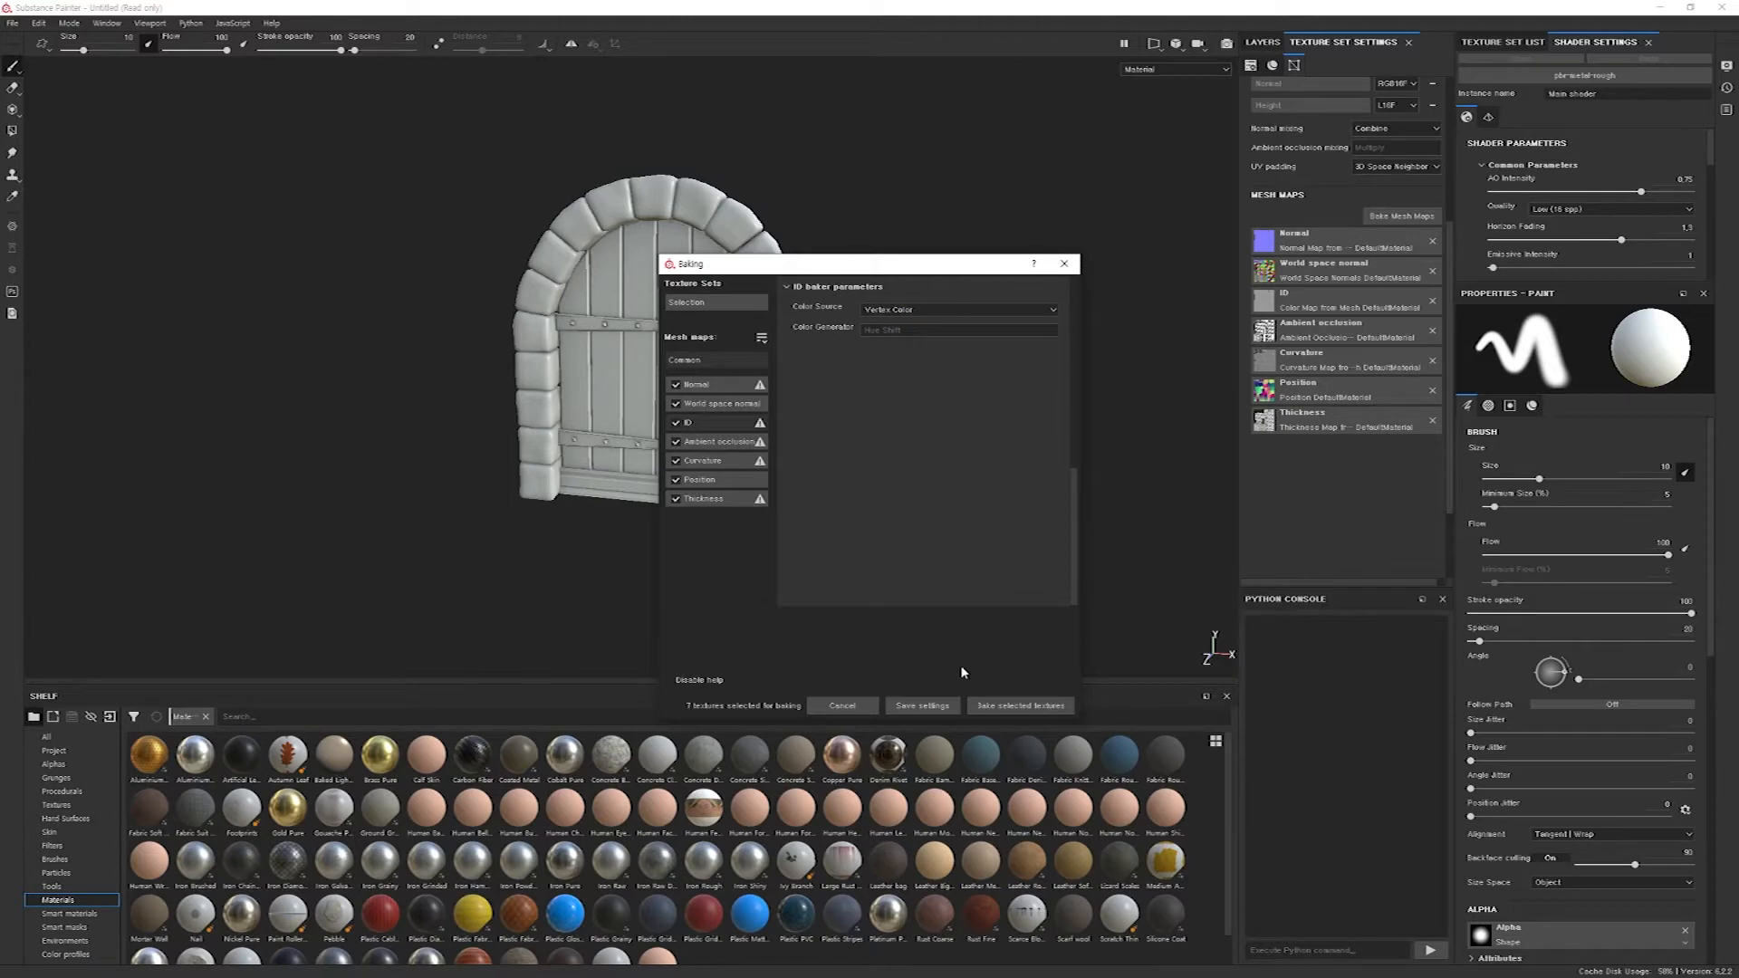
click(1020, 707)
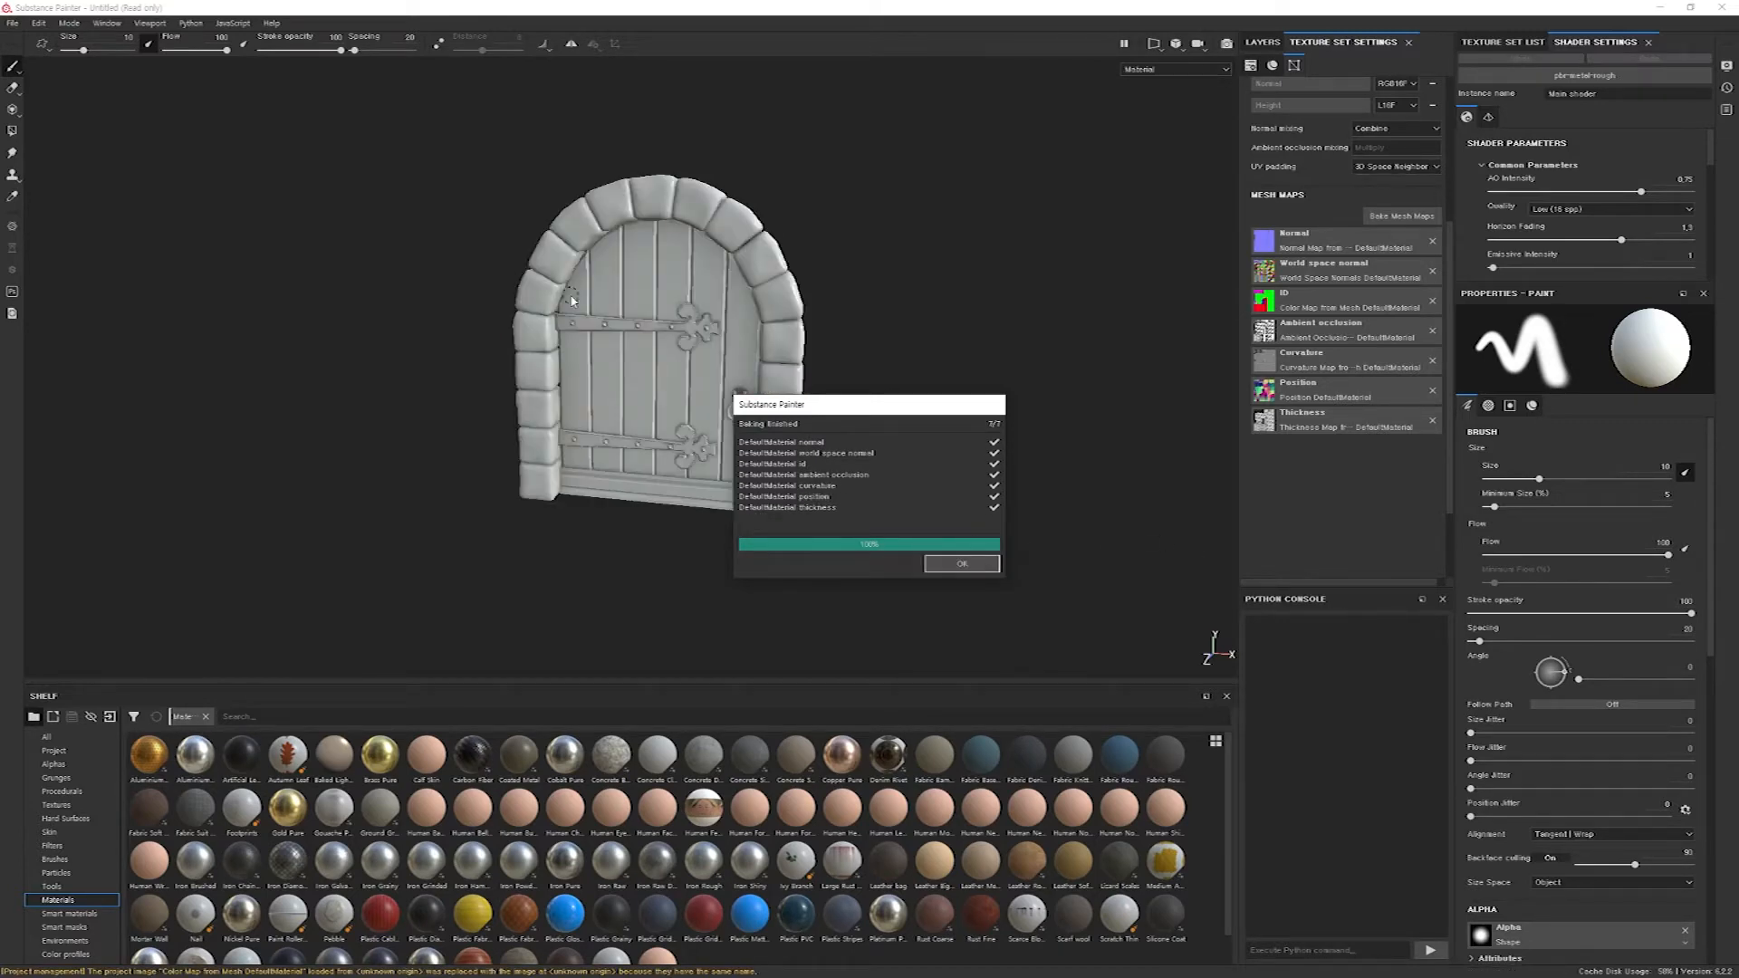
click(978, 566)
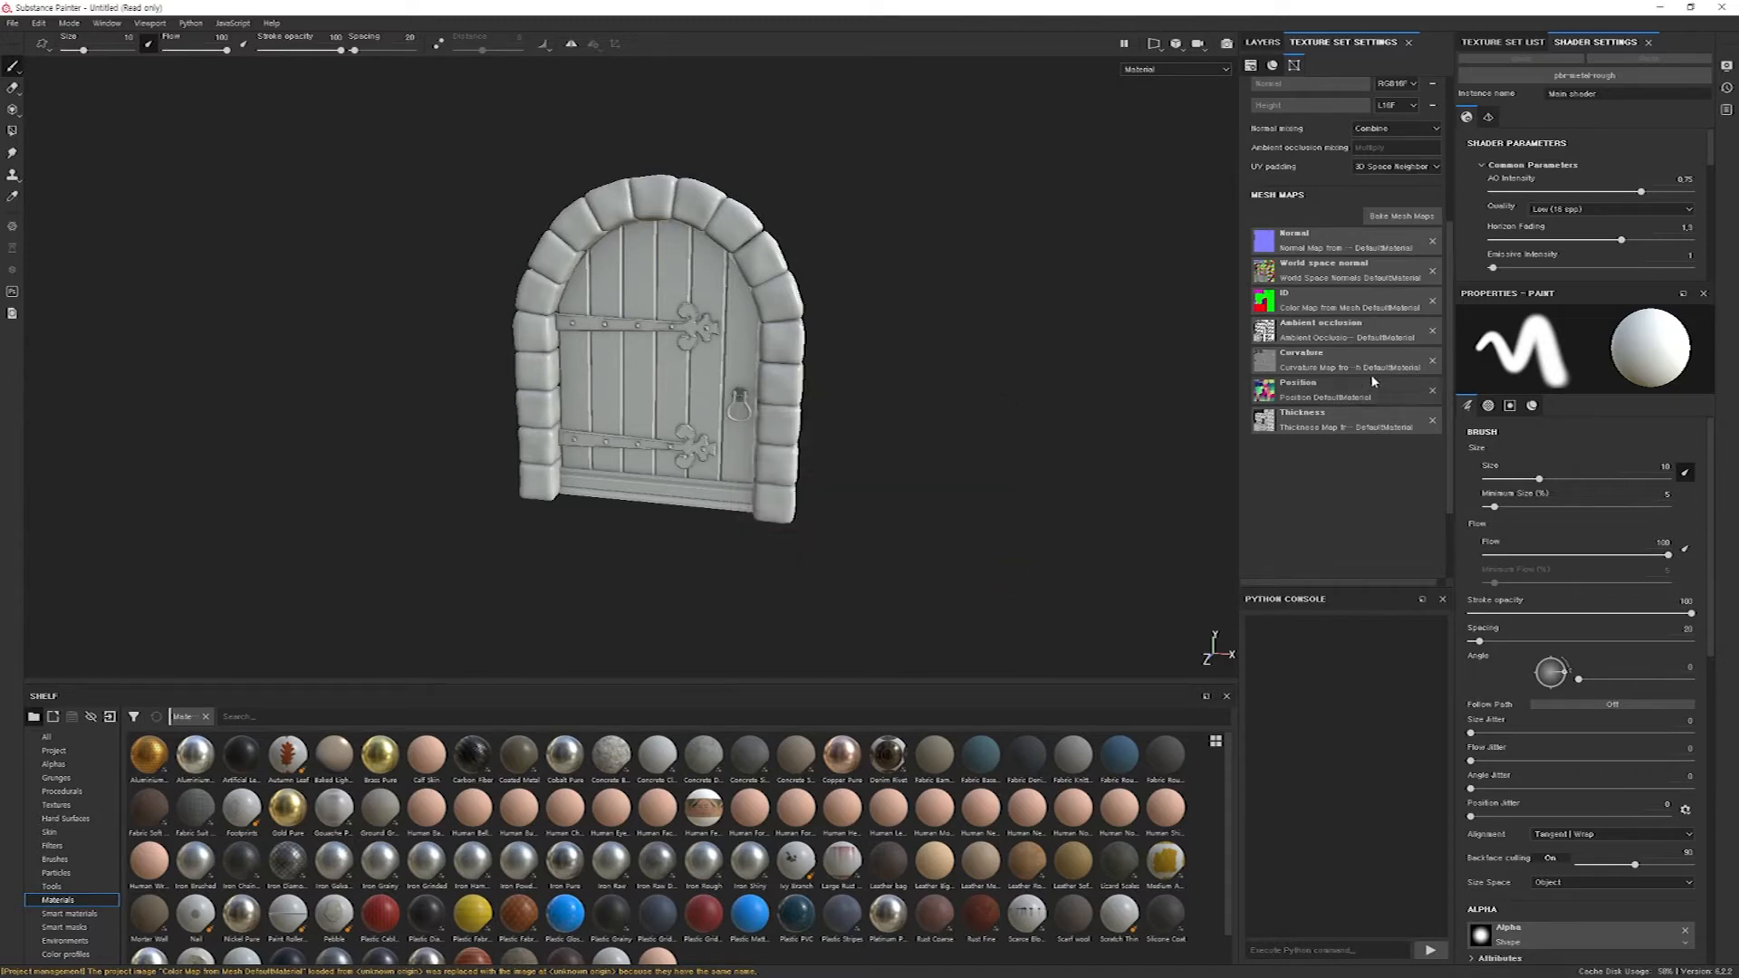
Check the baked ID color map among the project maps and inspect the shading on the door model.
click(1263, 307)
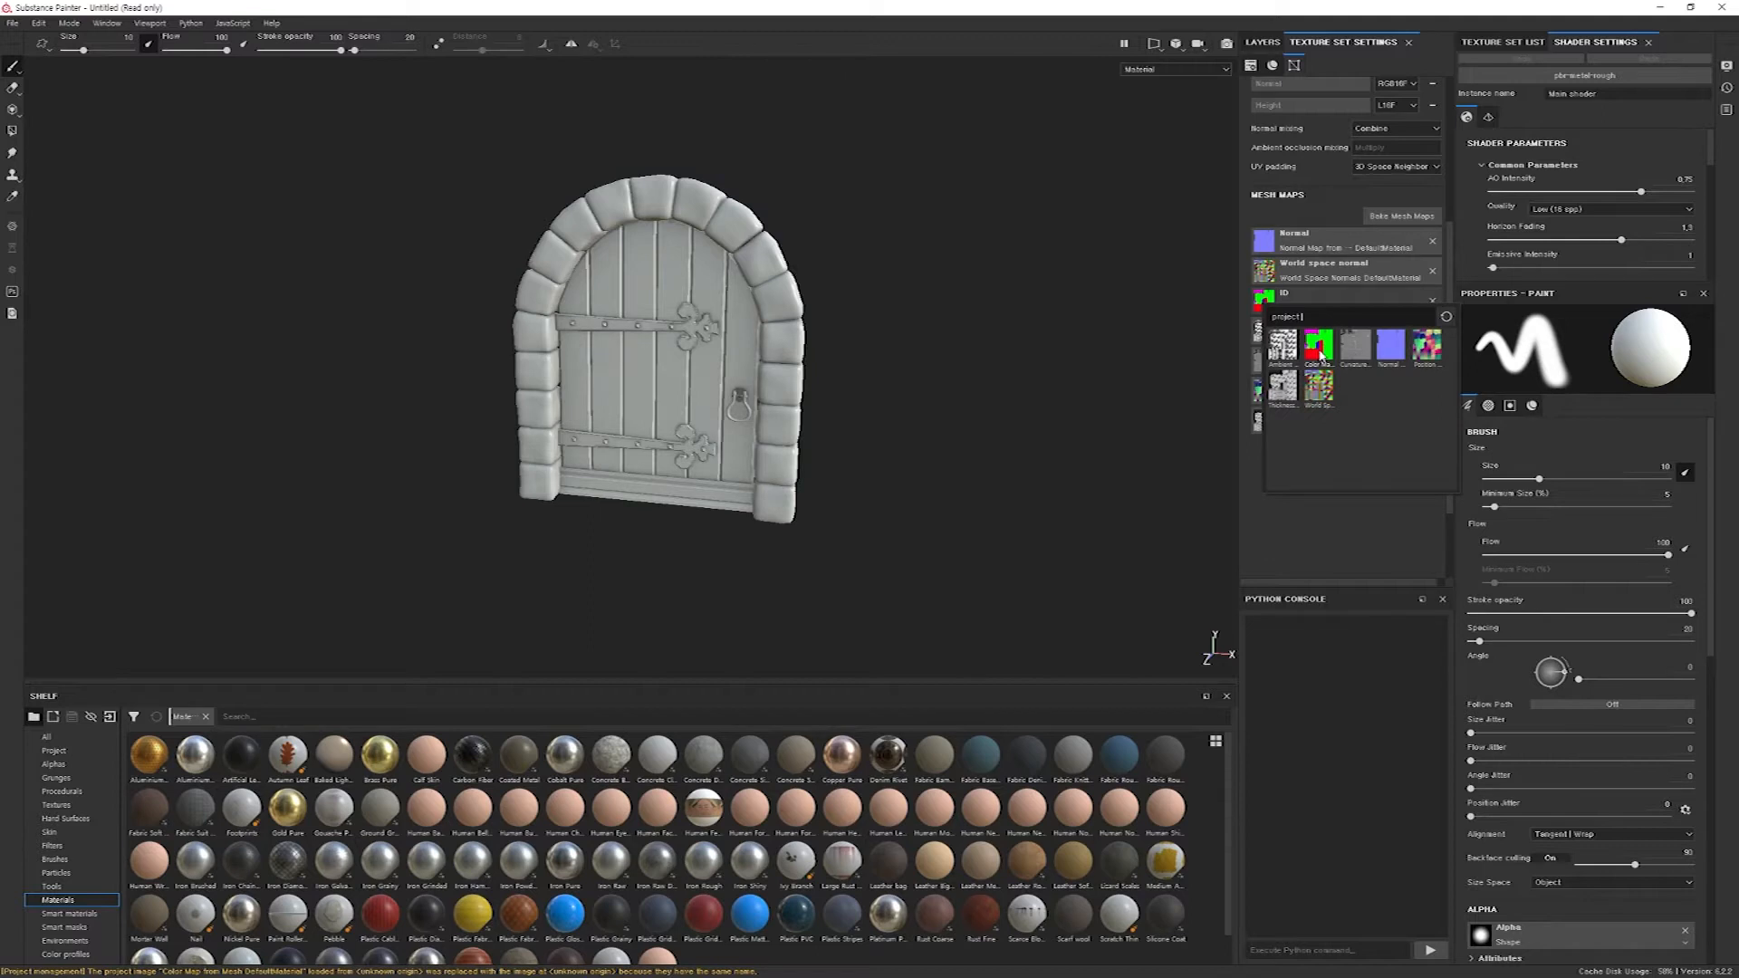
click(1320, 353)
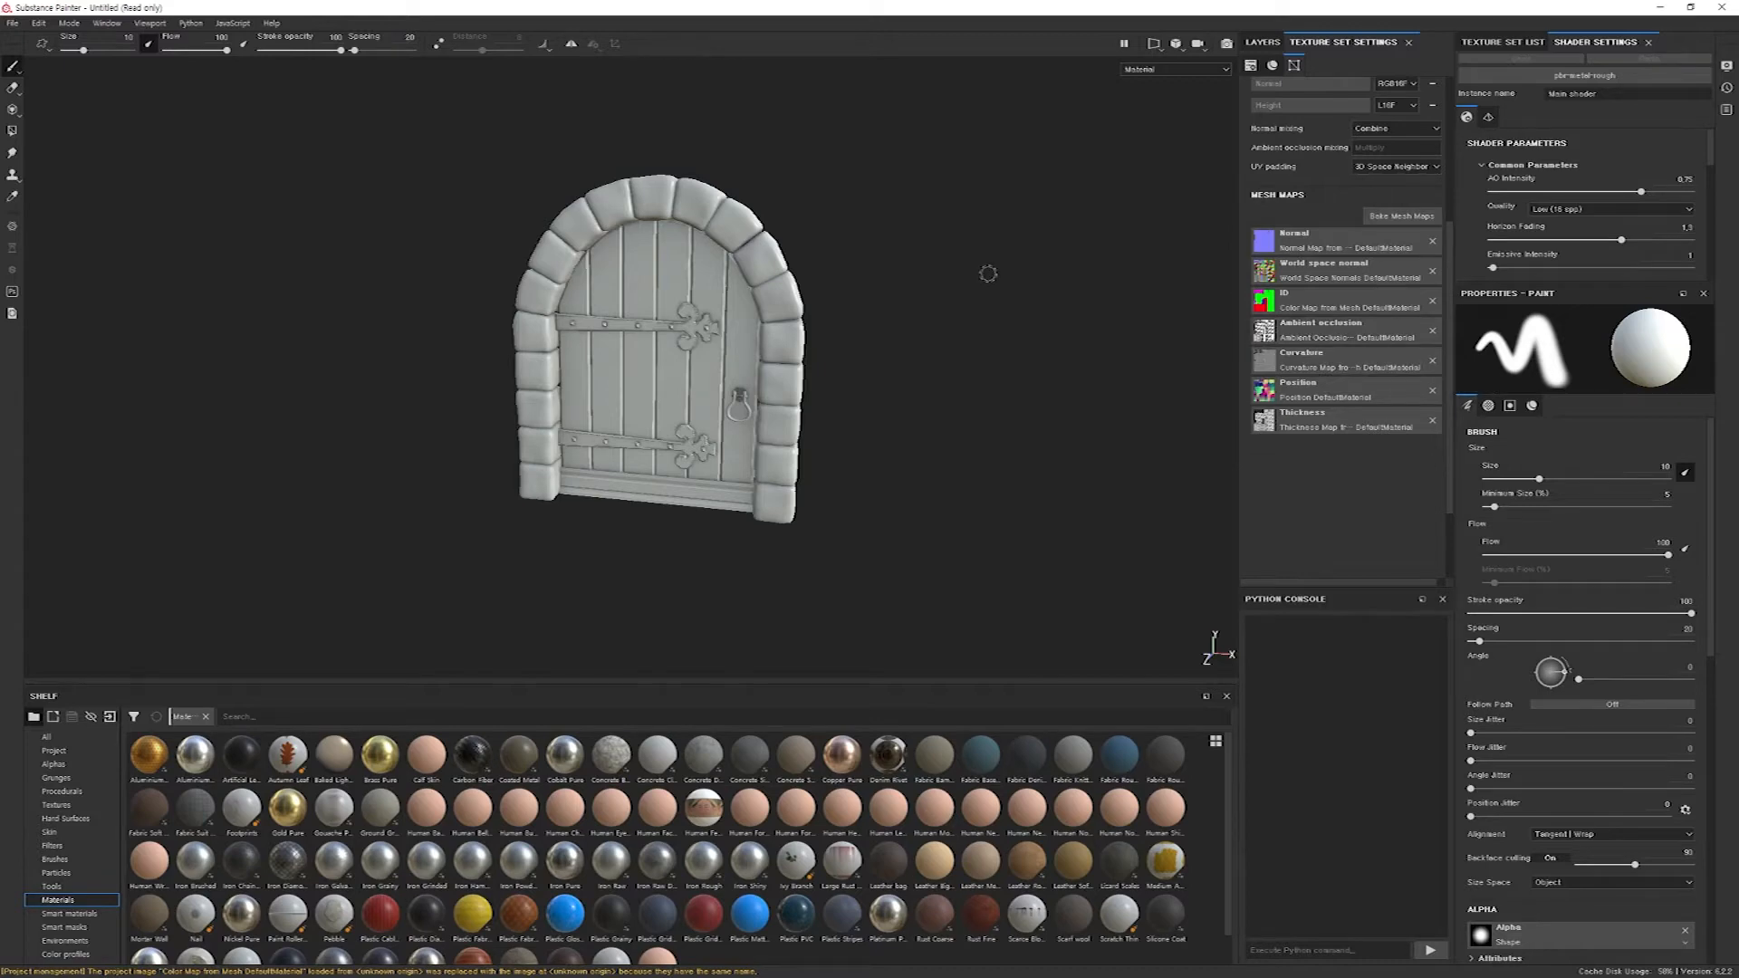
scroll(922, 447, up, 5)
scroll(922, 447, down, 3)
mouse_move(914, 435)
alt+middle_down()
mouse_move(924, 413)
mouse_move(937, 492)
alt+middle_up()
alt+drag(938, 492, 842, 435)
alt+middle_drag(842, 435, 889, 499)
alt+drag(841, 514, 894, 544)
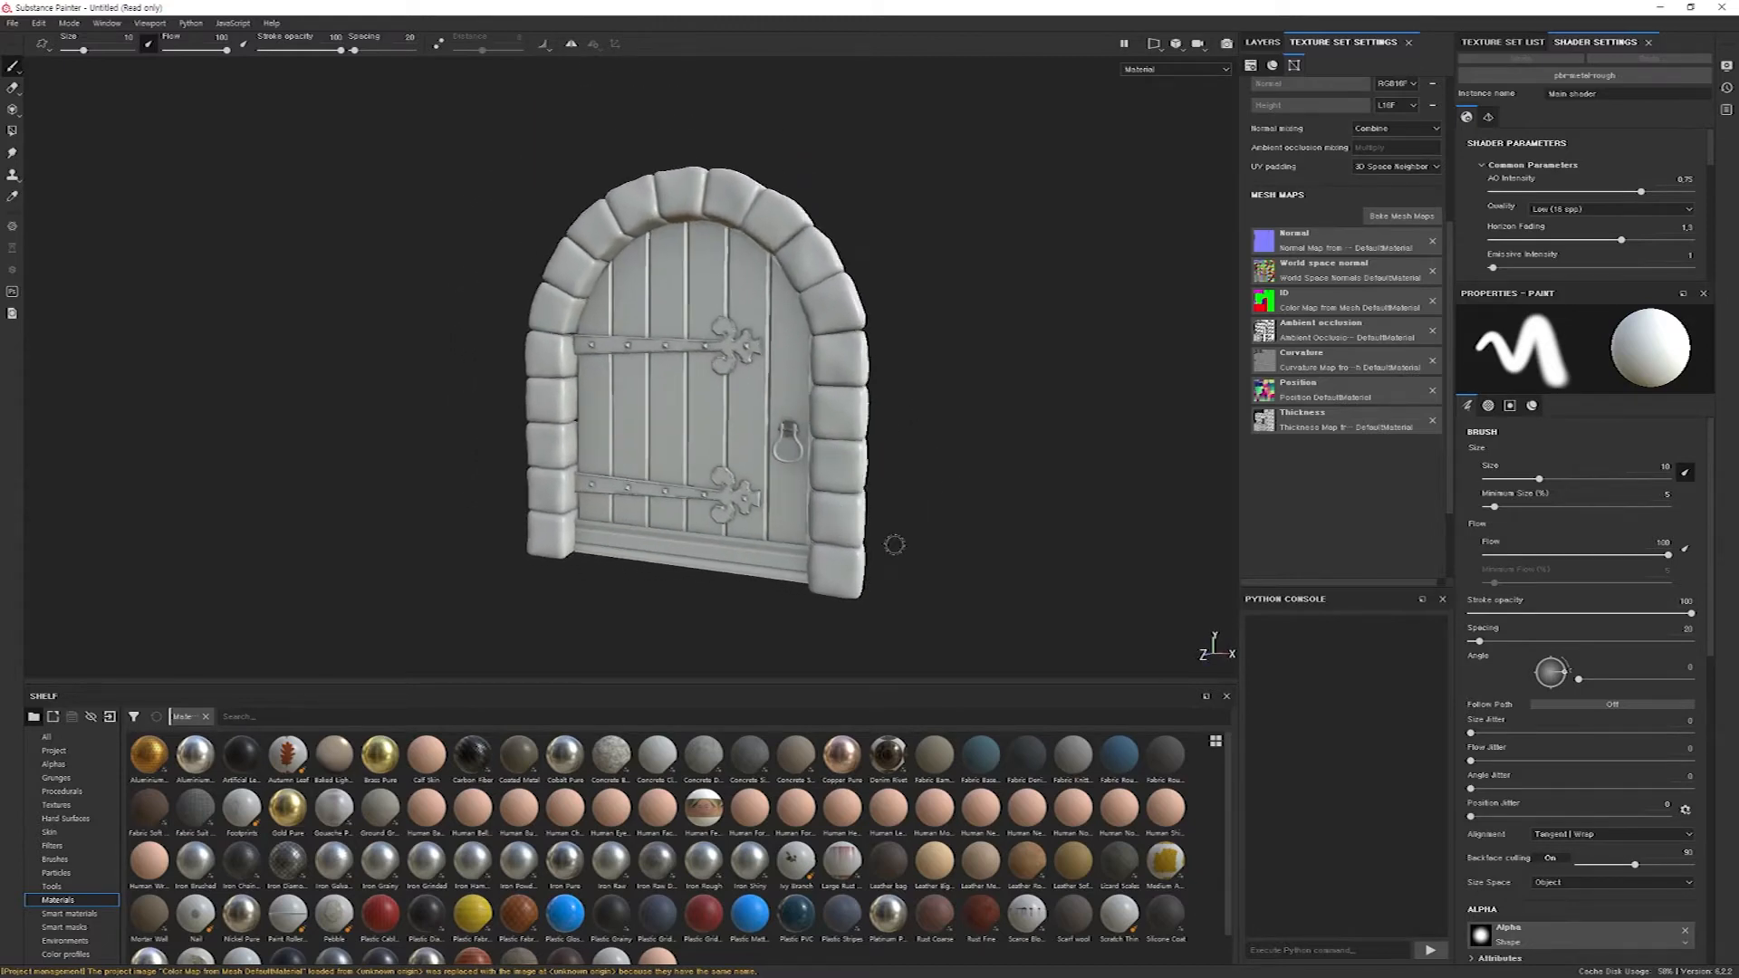
Show the smart materials in the shelf and find the wood ones.
click(77, 915)
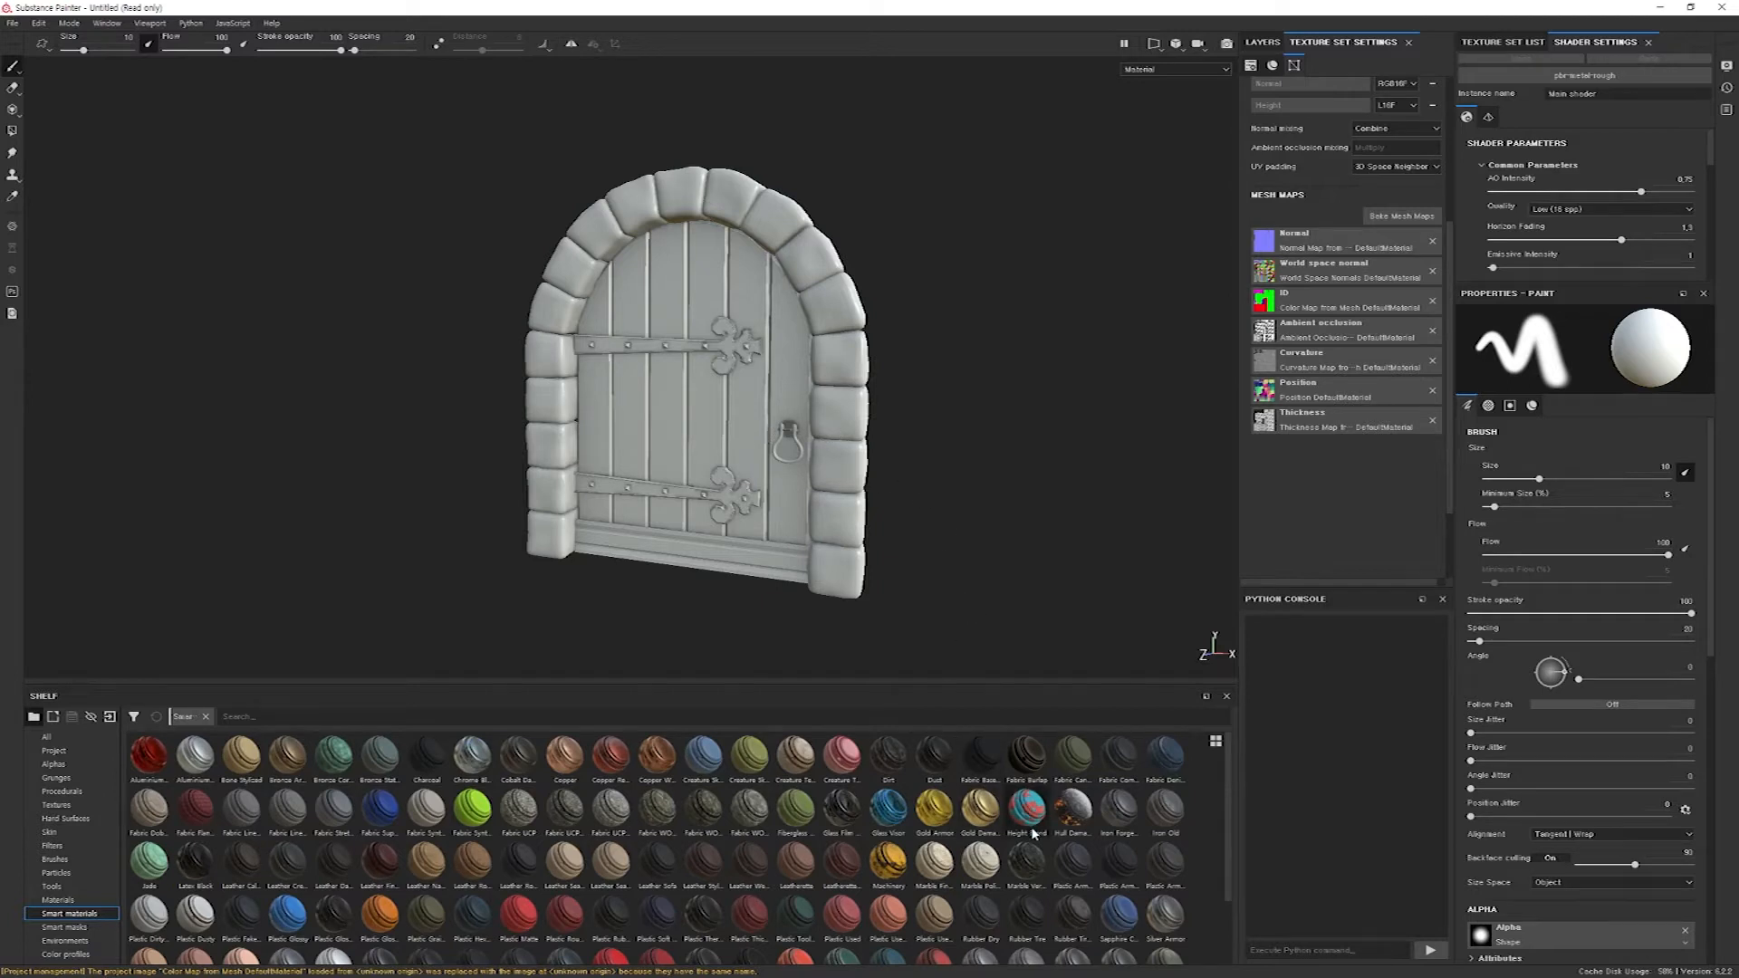
scroll(1237, 840, down, 1)
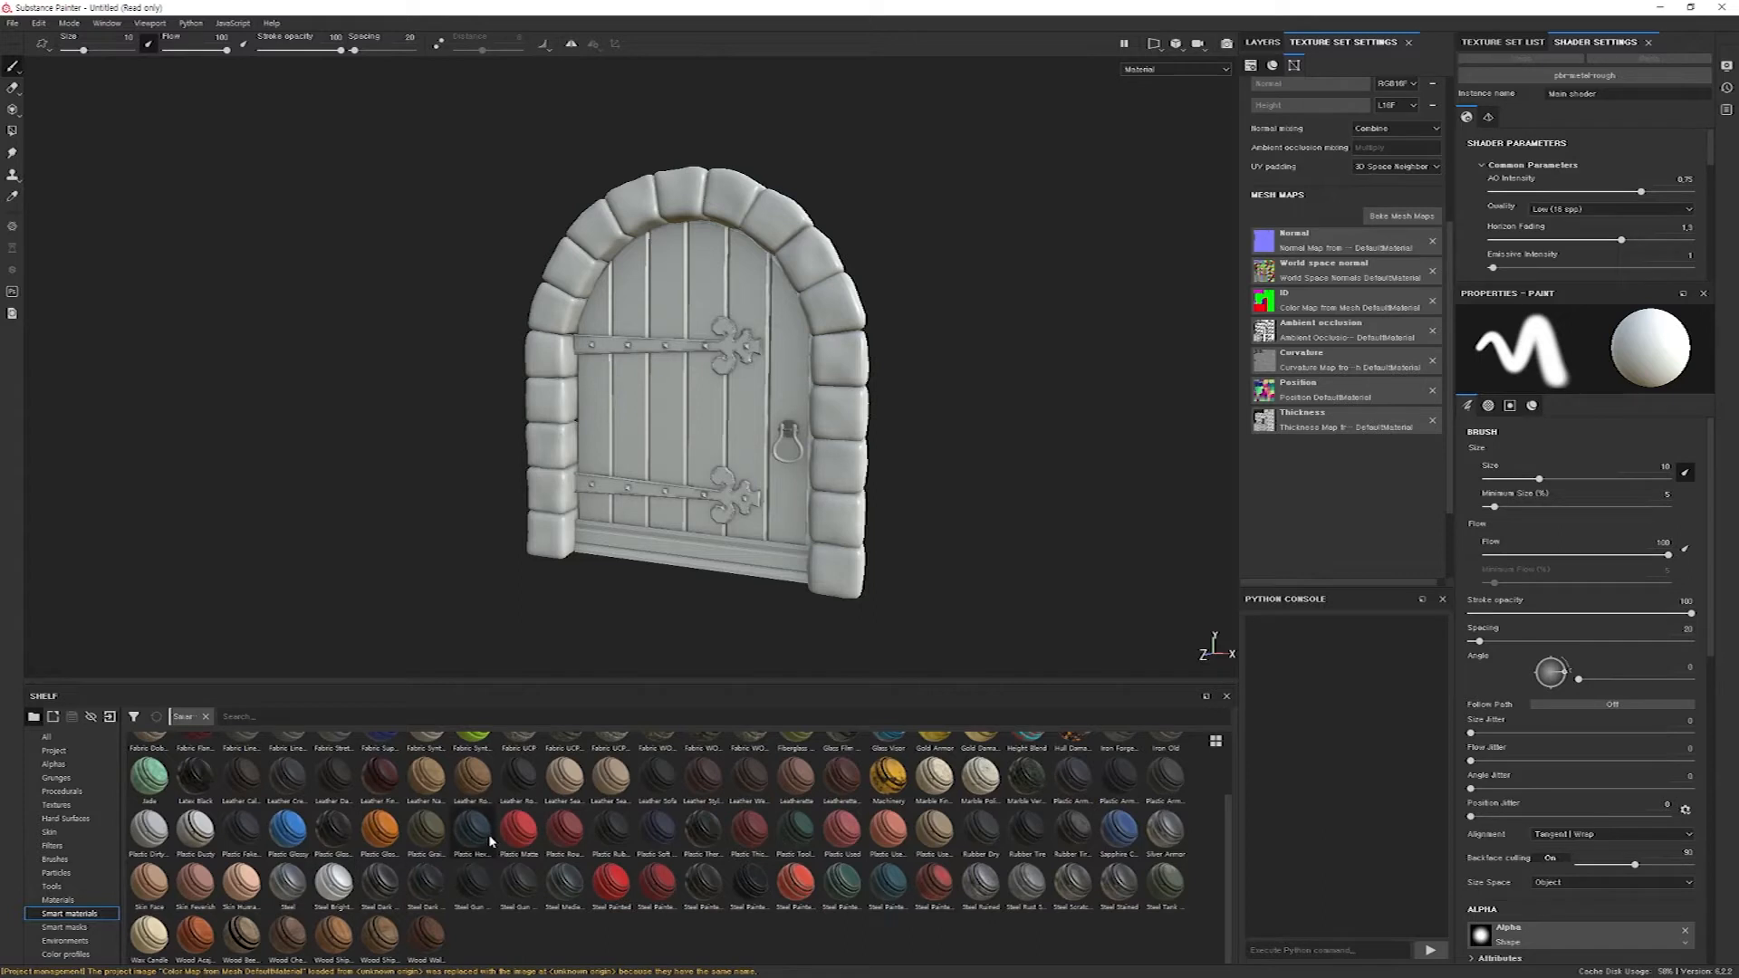
mouse_move(490, 841)
Try applying the Wood Walnut smart material to the entire door mesh, and undo it.
drag(429, 940, 690, 417)
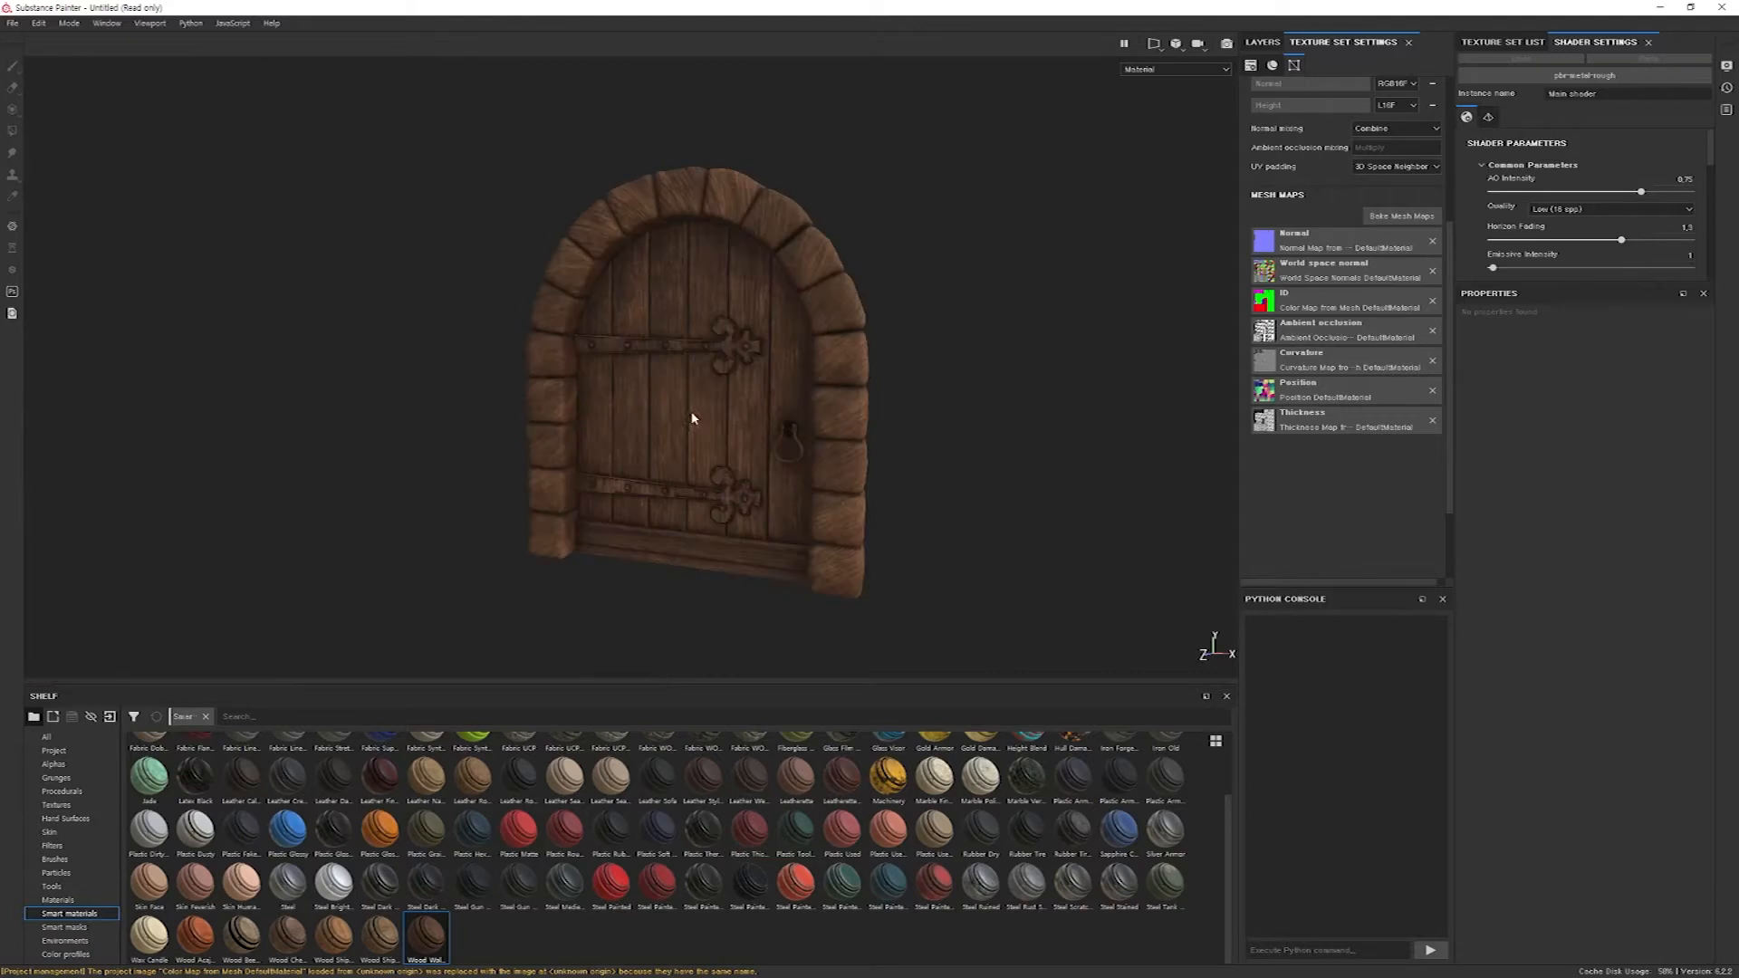
mouse_move(628, 464)
alt+mouse_down()
mouse_move(800, 460)
mouse_move(710, 474)
mouse_move(601, 443)
mouse_move(628, 454)
mouse_move(617, 461)
alt+mouse_up()
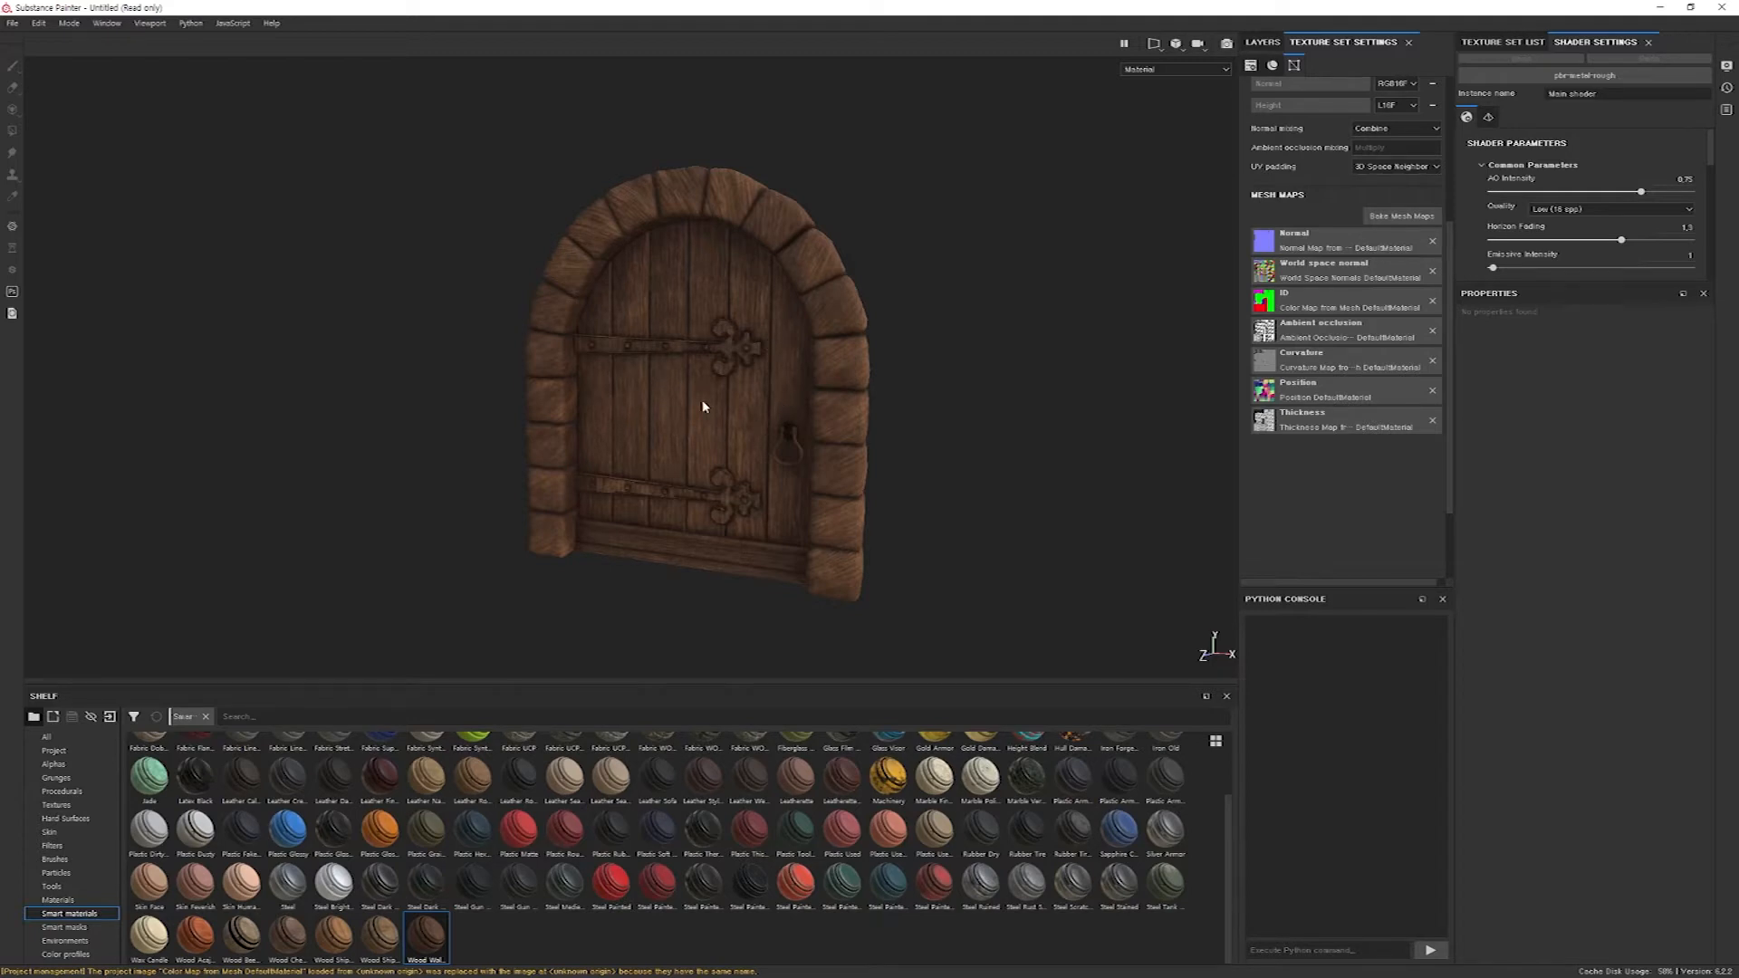
key(1)
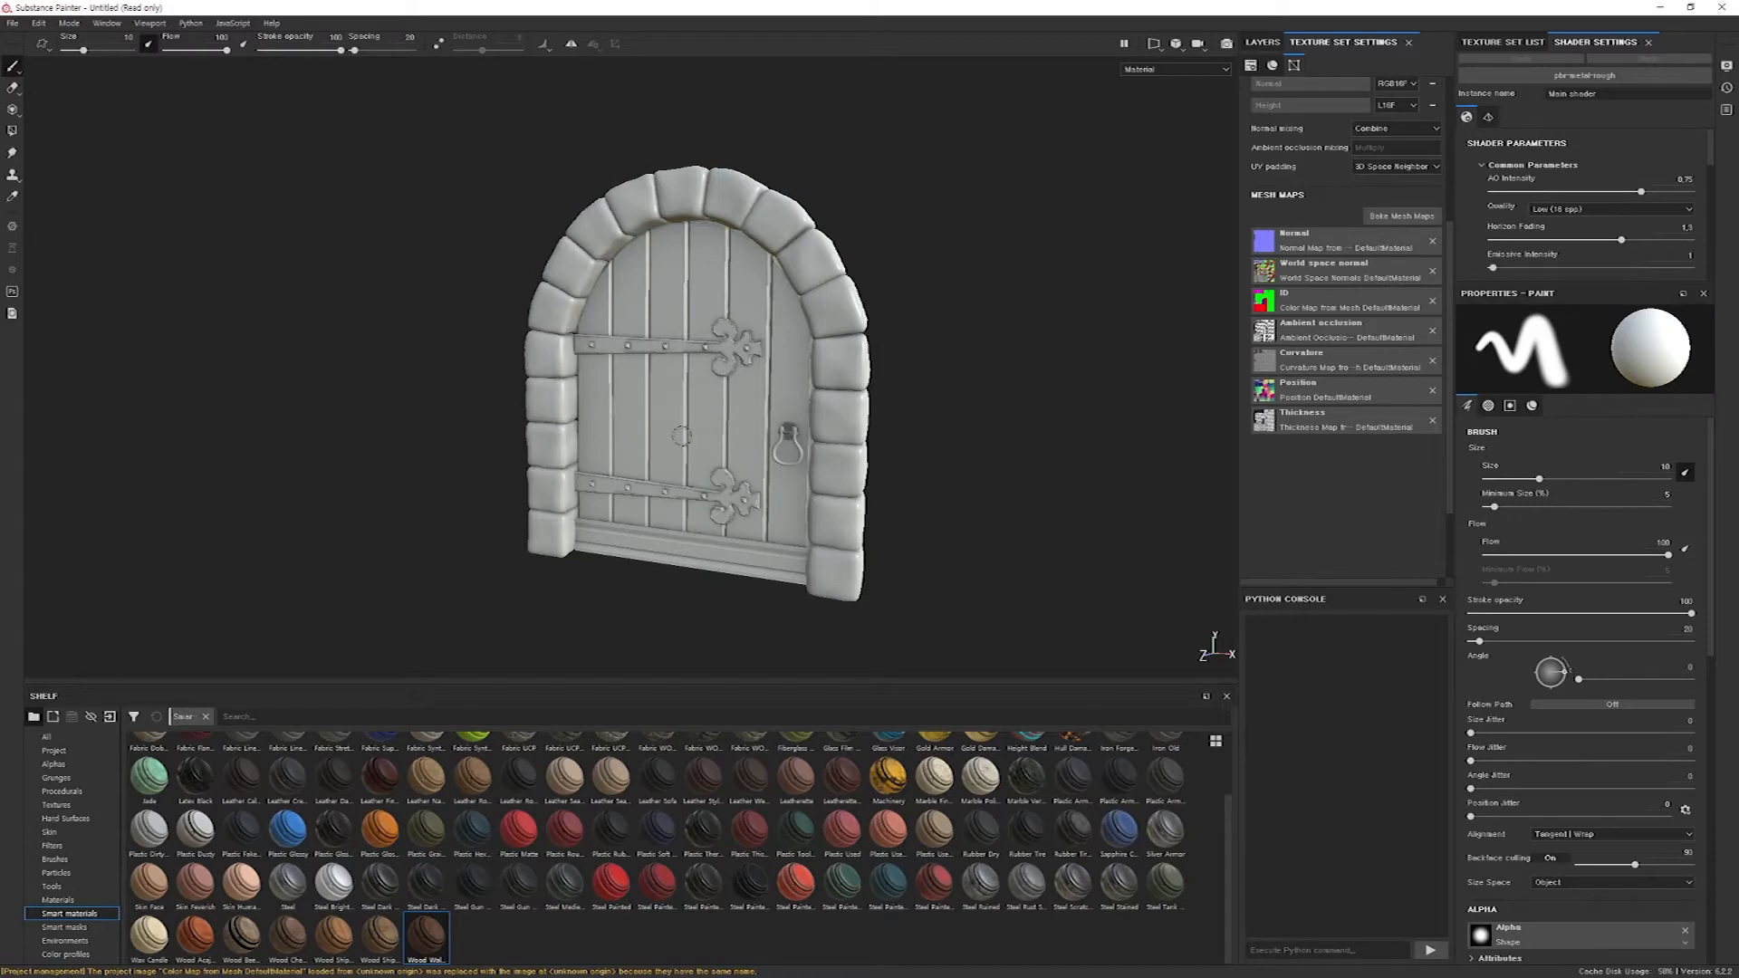
Apply the Wood Walnut smart material only to the door planks, using their red ID color as the mask.
drag(427, 938, 699, 409)
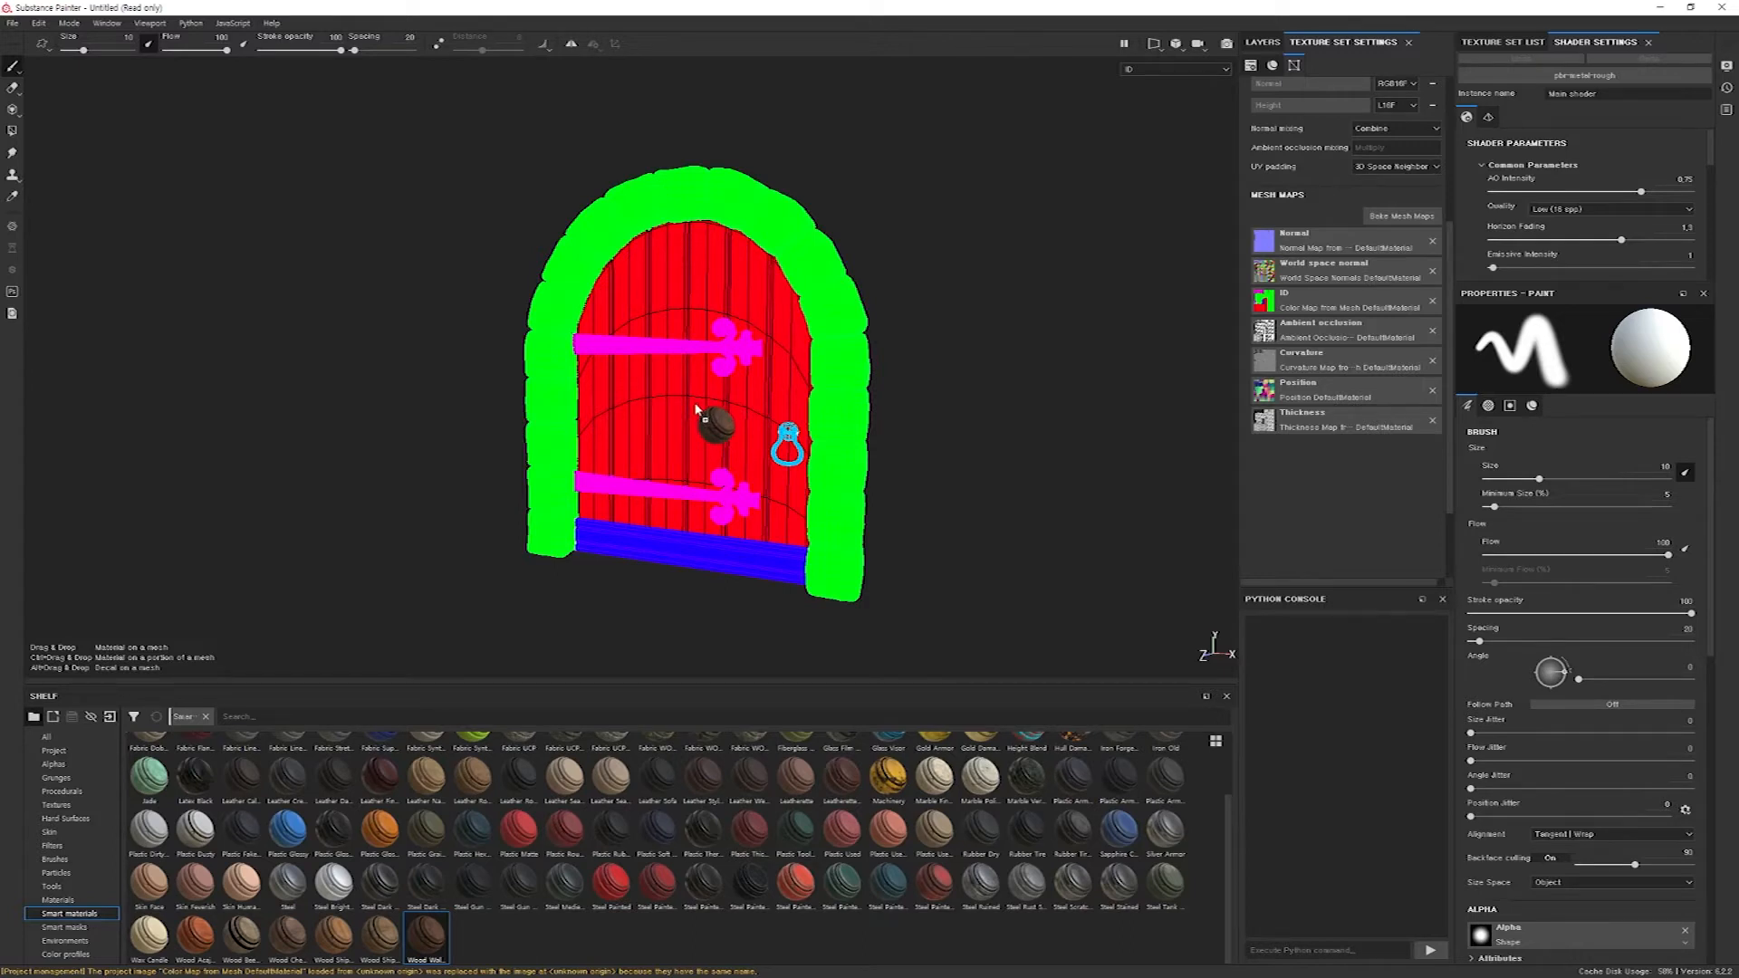
ctrl+drag(698, 410, 721, 408)
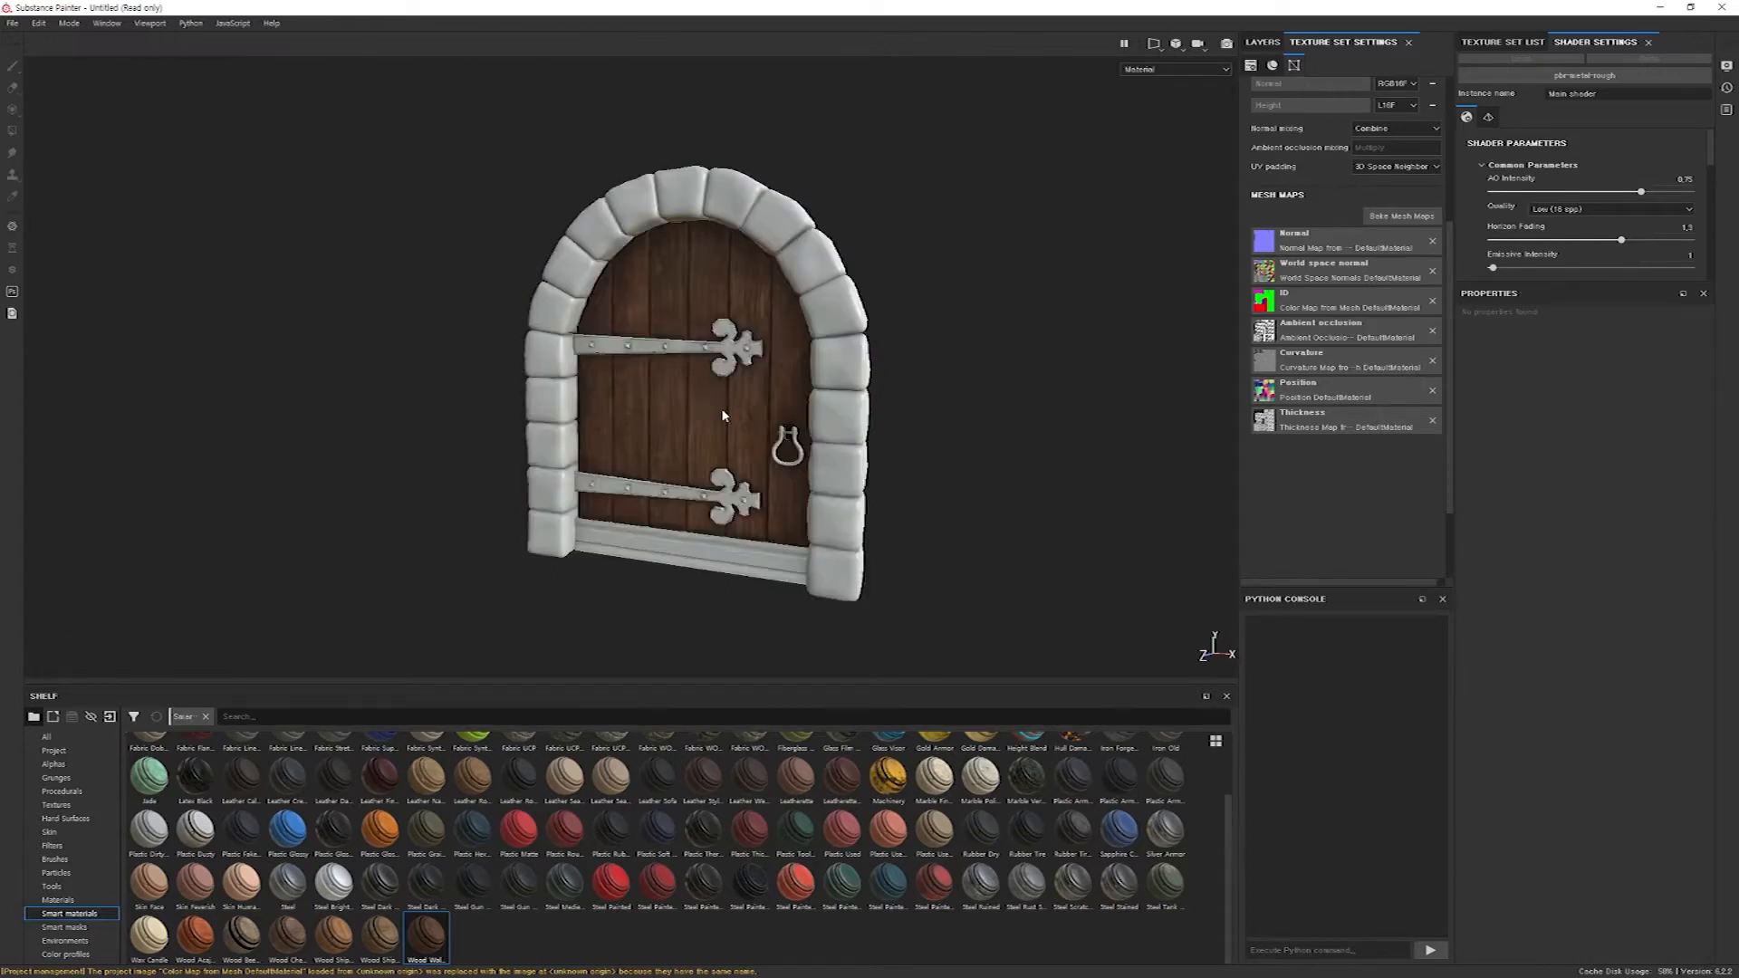
scroll(715, 417, up, 3)
scroll(711, 418, down, 2)
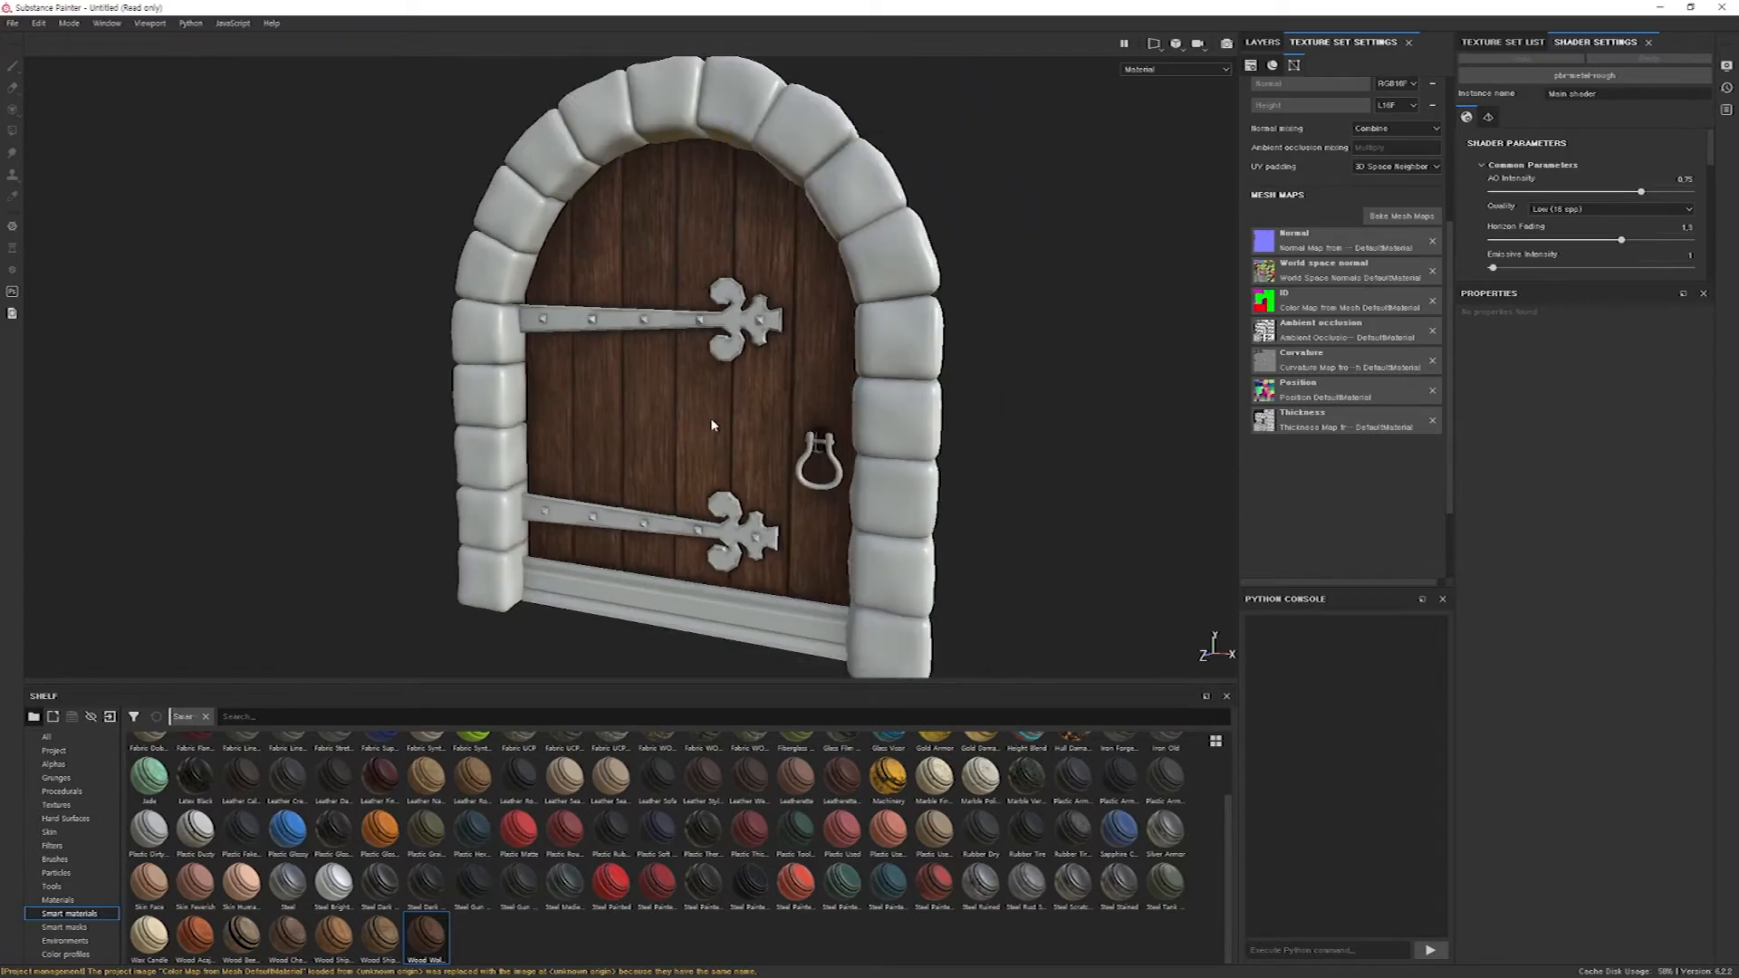
alt+drag(652, 450, 576, 406)
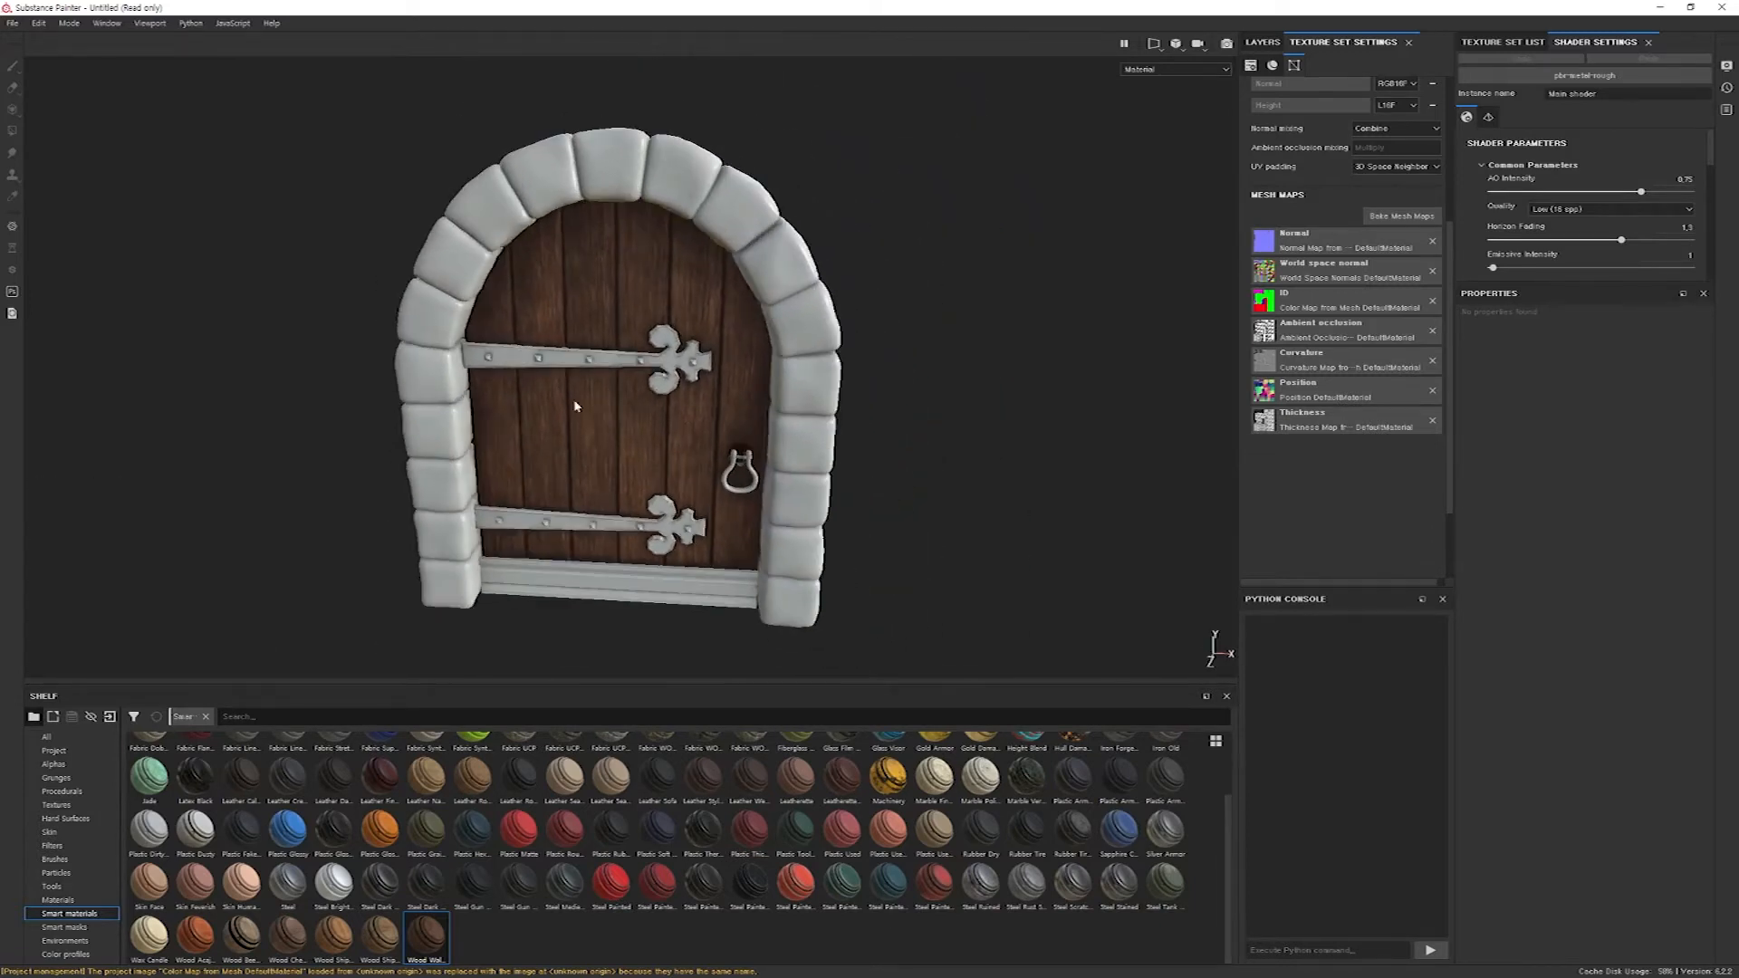
alt+drag(652, 452, 612, 428)
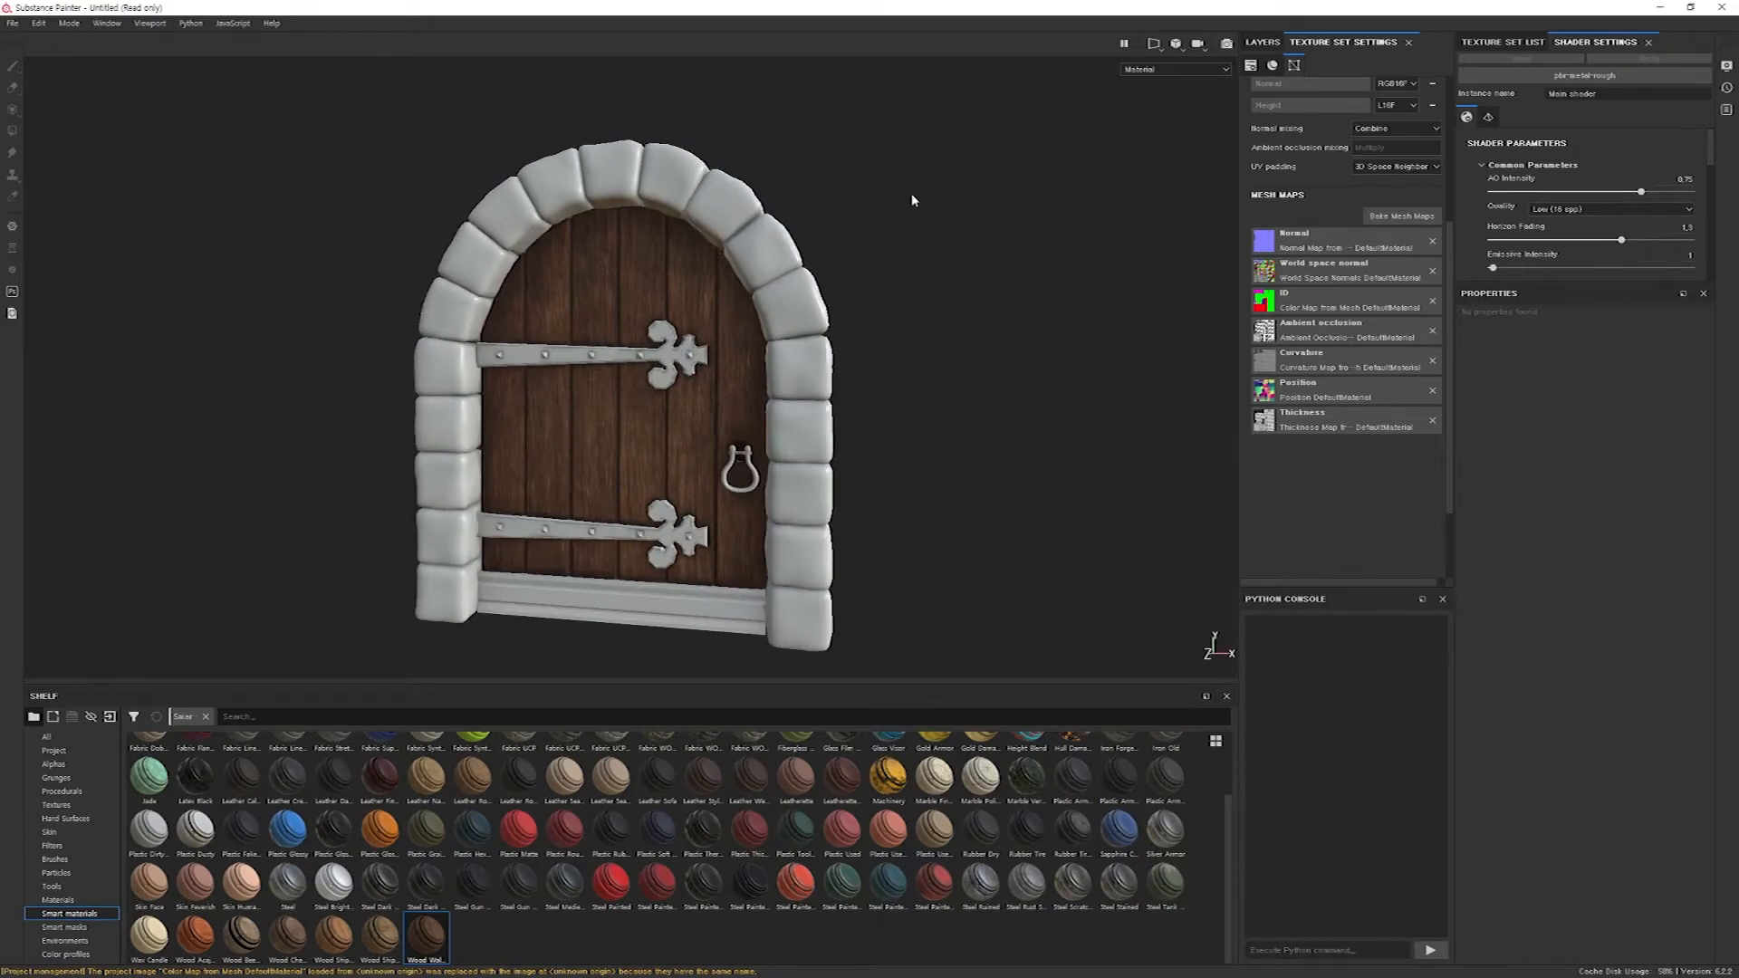
Compare the Wood Walnut layer's mask with the ID map among the baked mesh maps.
click(1262, 45)
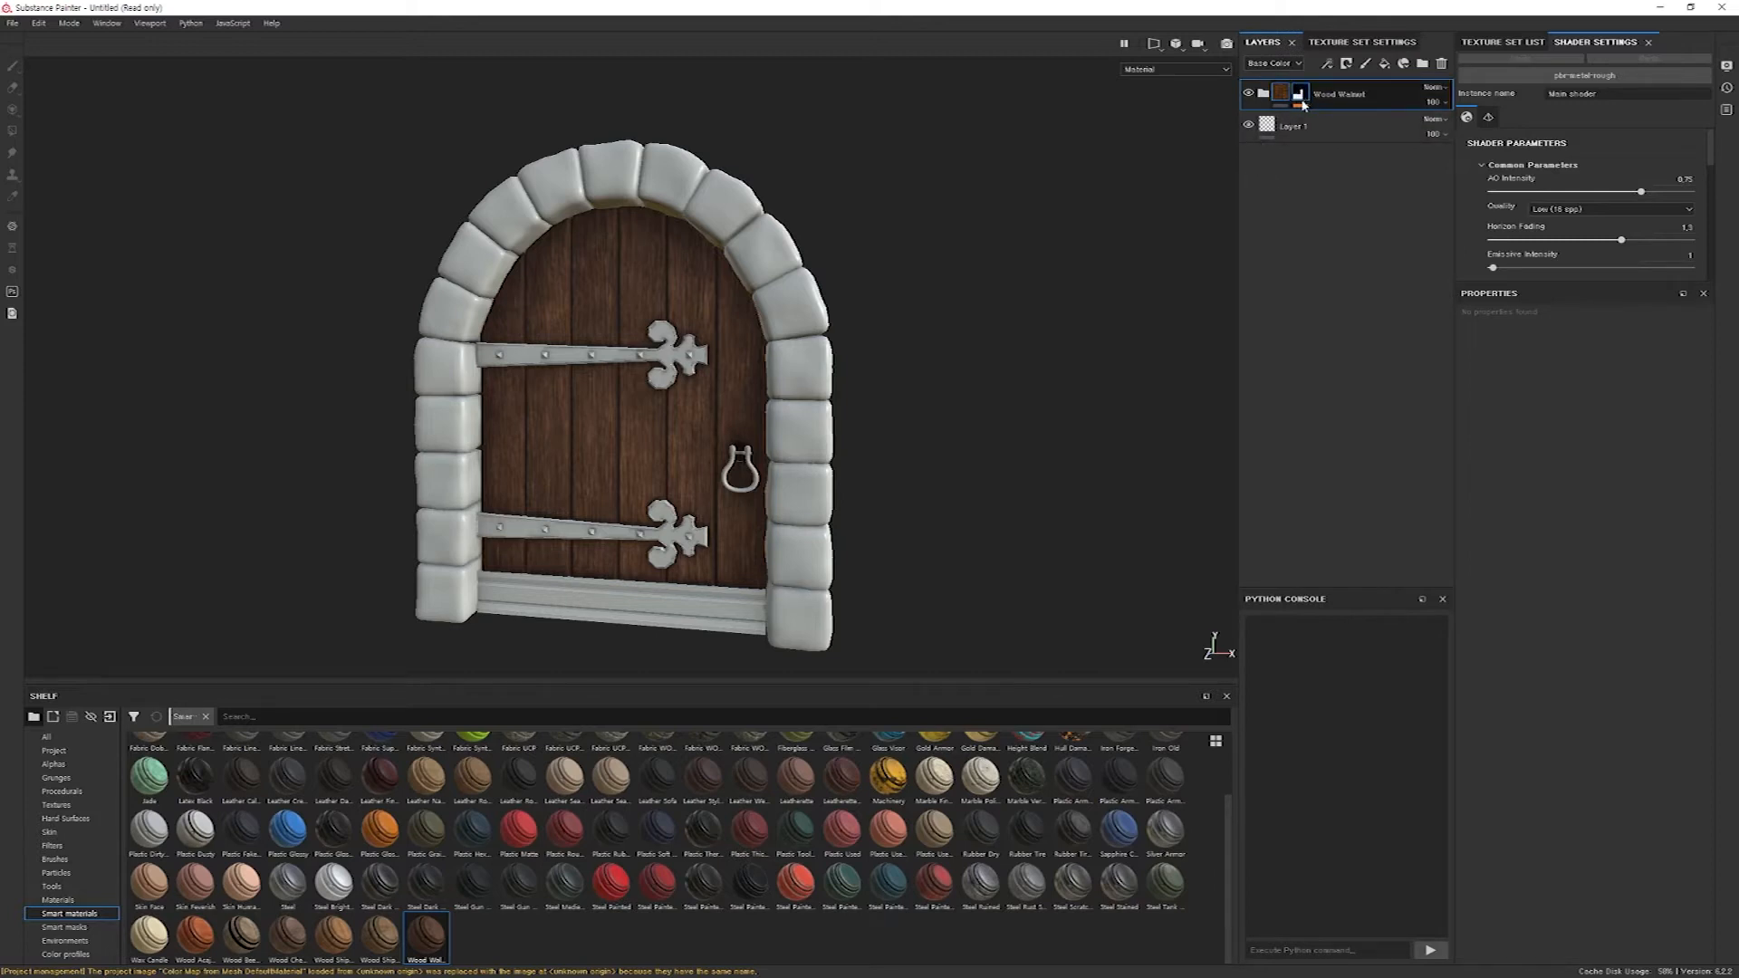
mouse_move(422, 935)
mouse_down()
mouse_move(661, 551)
mouse_move(614, 474)
mouse_move(534, 963)
mouse_move(434, 947)
mouse_up()
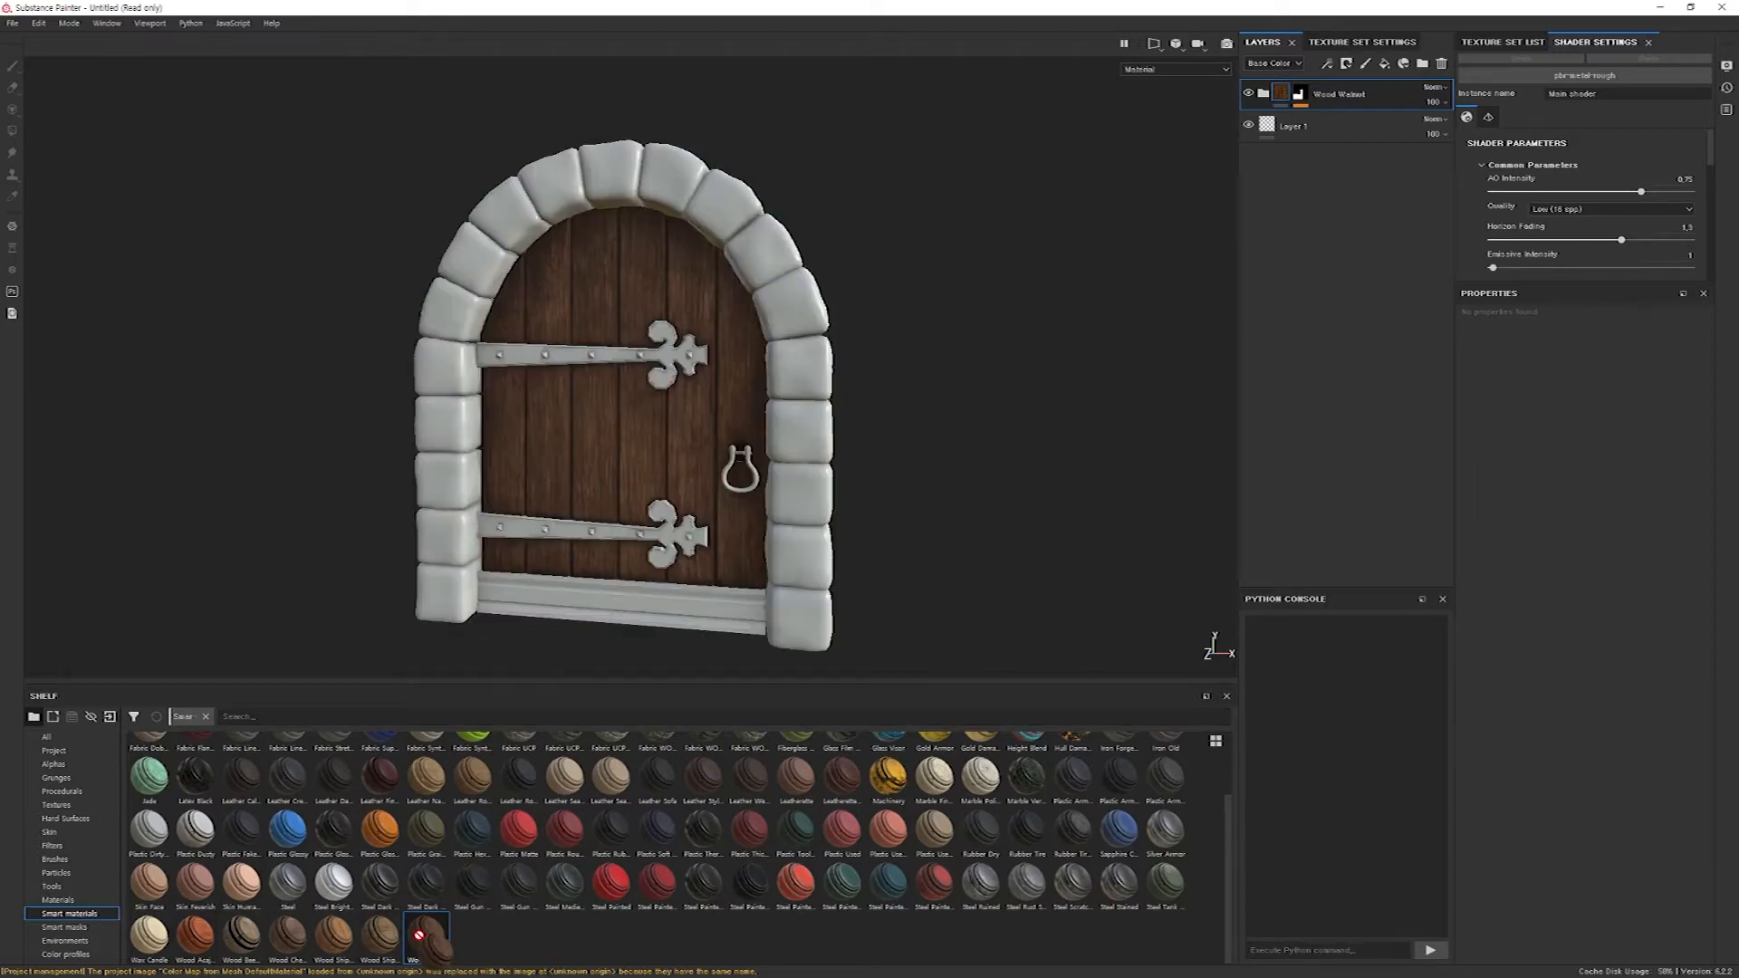
click(1350, 43)
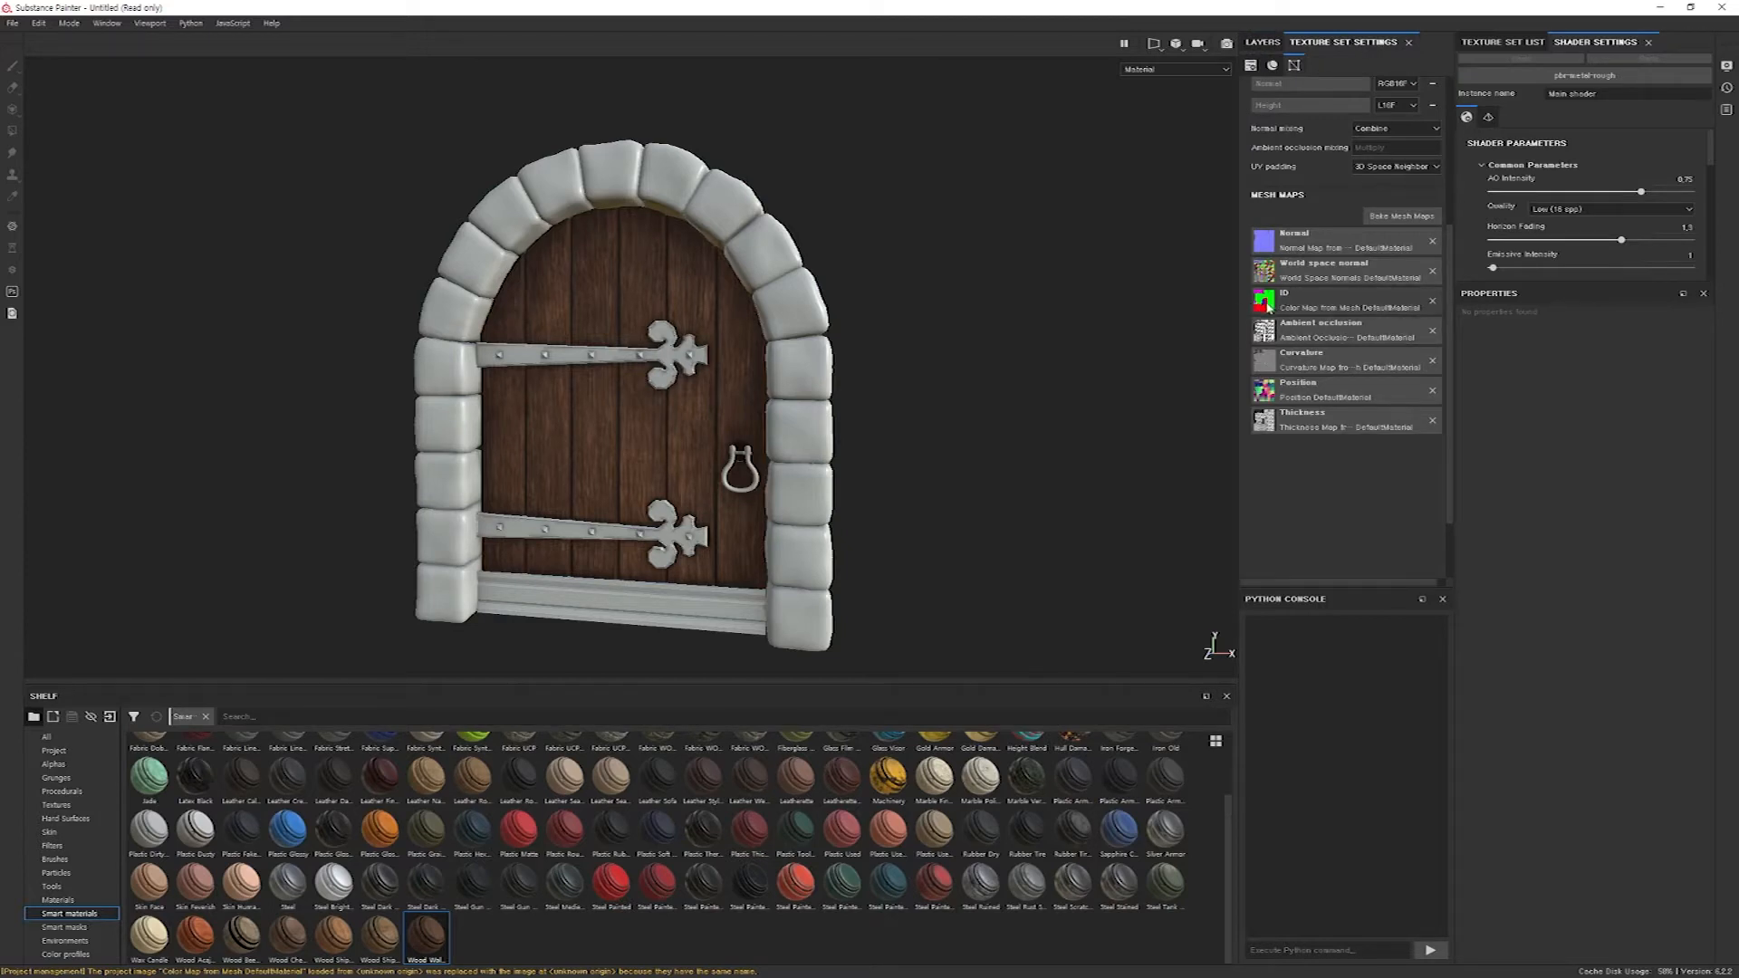
click(1263, 43)
click(1300, 93)
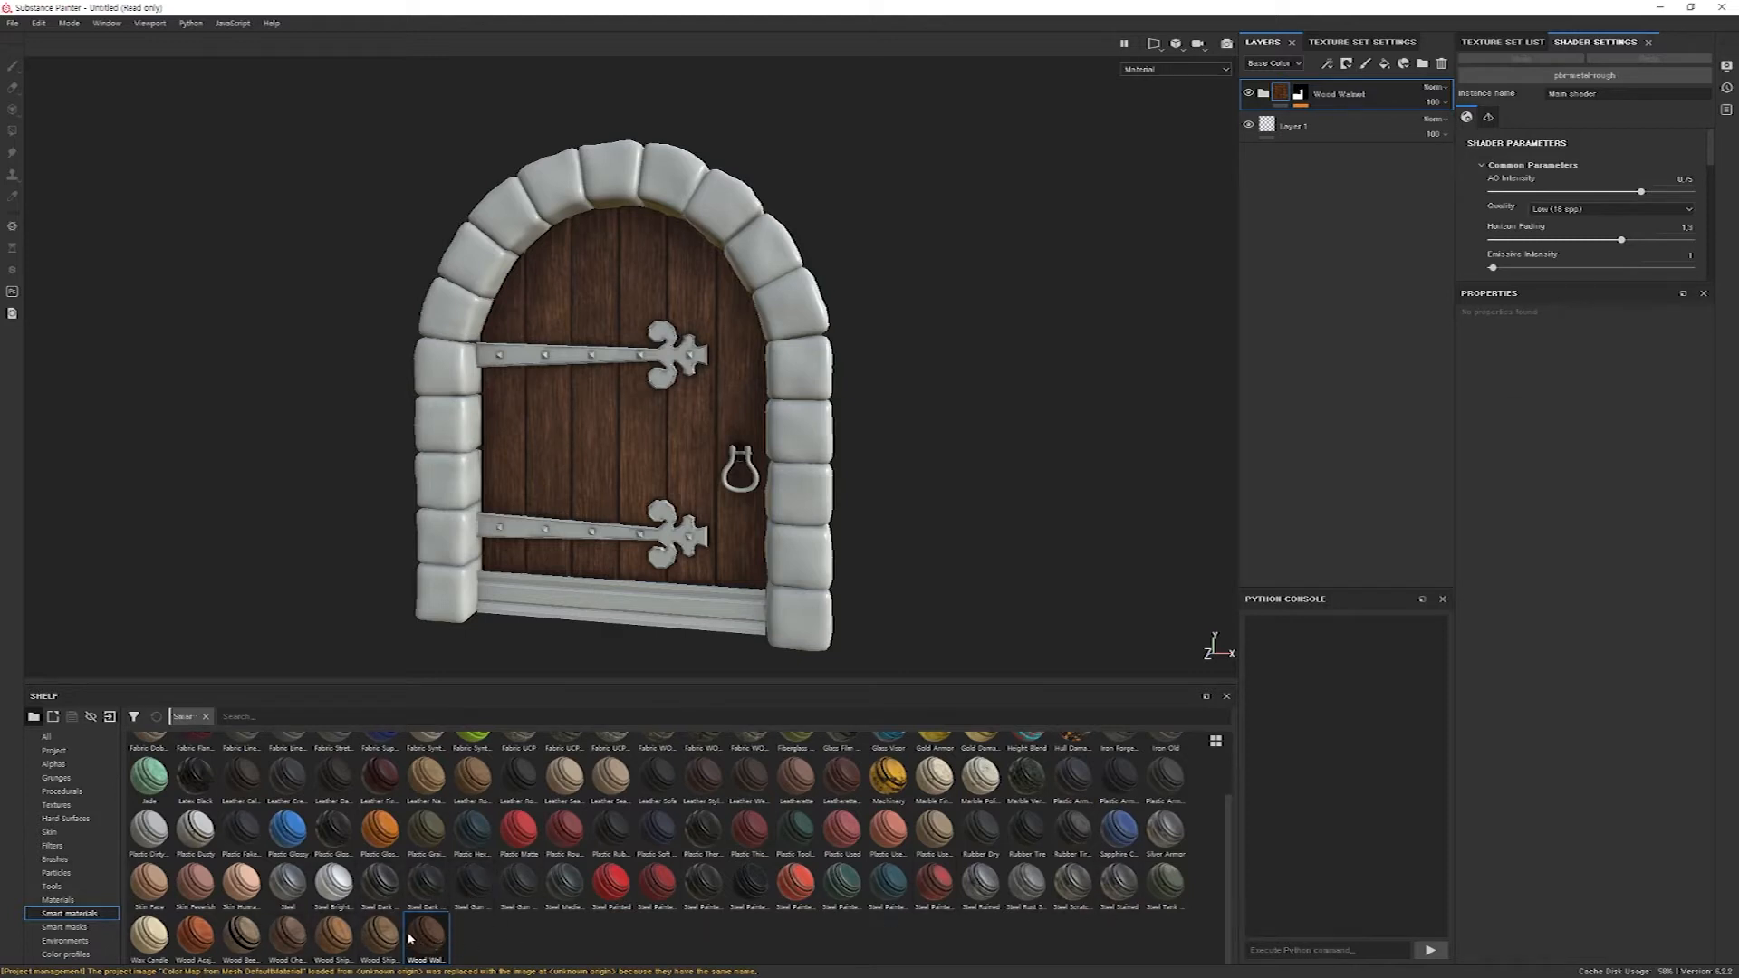
Apply the Wood Chest Stylized smart material to the board below the door planks, using its blue ID color as the mask.
mouse_move(410, 939)
drag(296, 948, 641, 614)
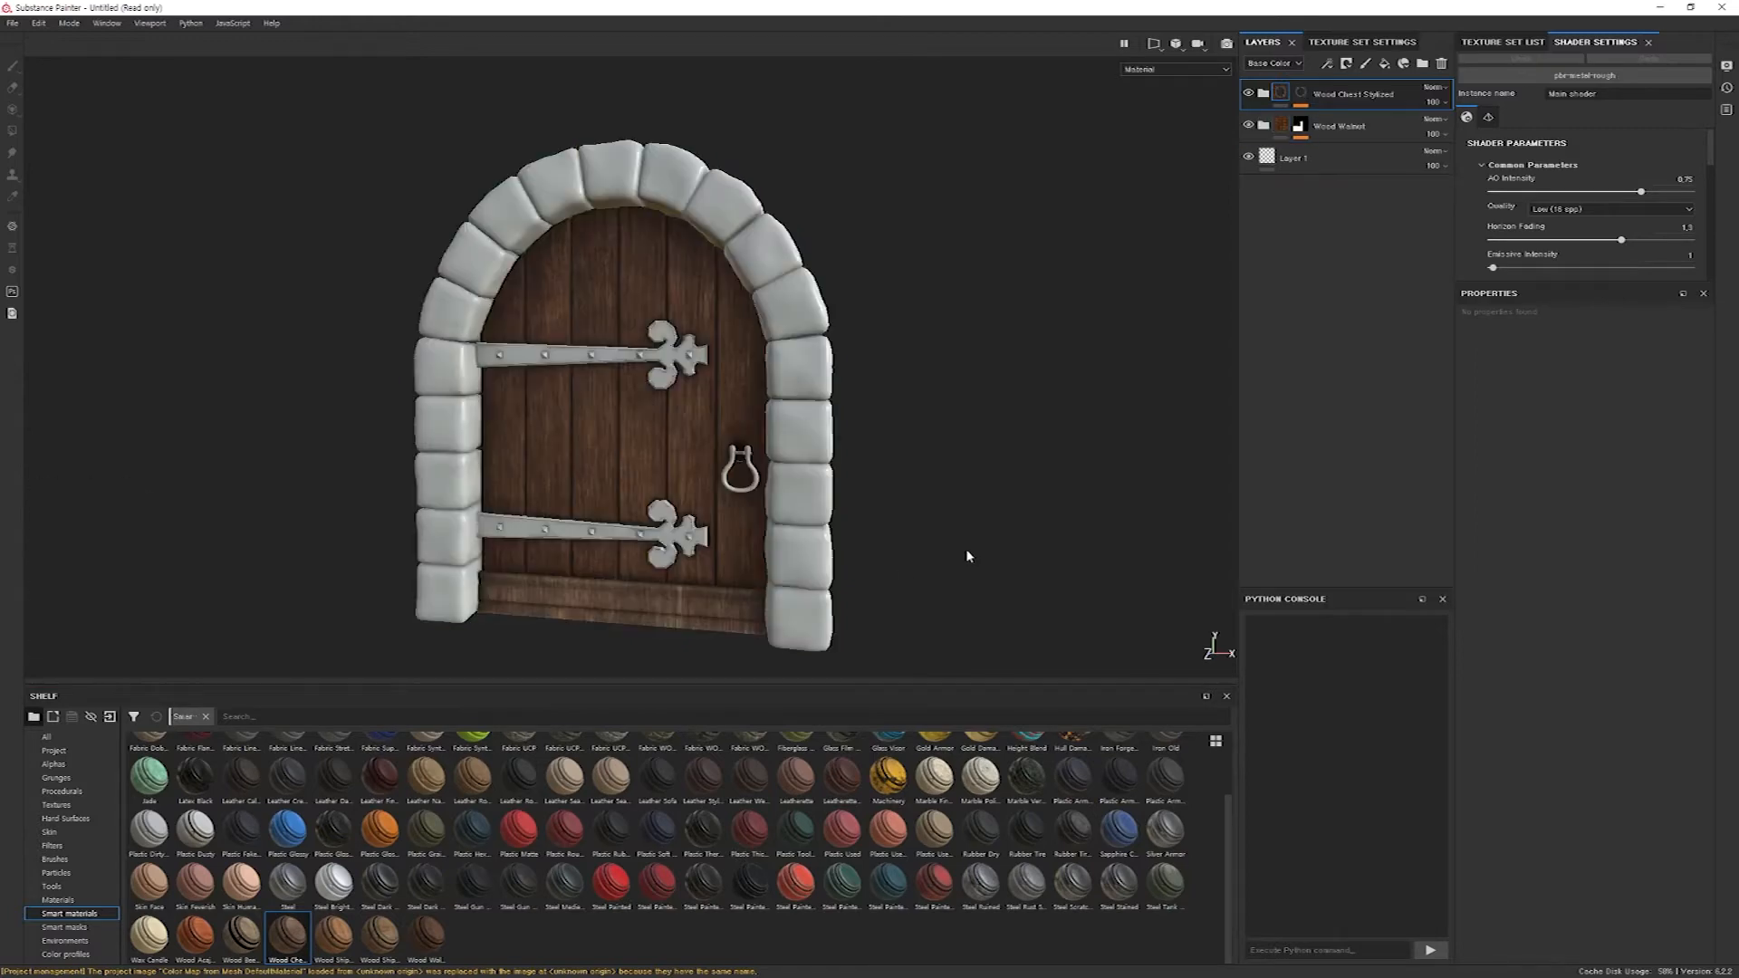
Examine the wood grain on the bottom board and the door planks up close and from several angles.
scroll(718, 623, up, 6)
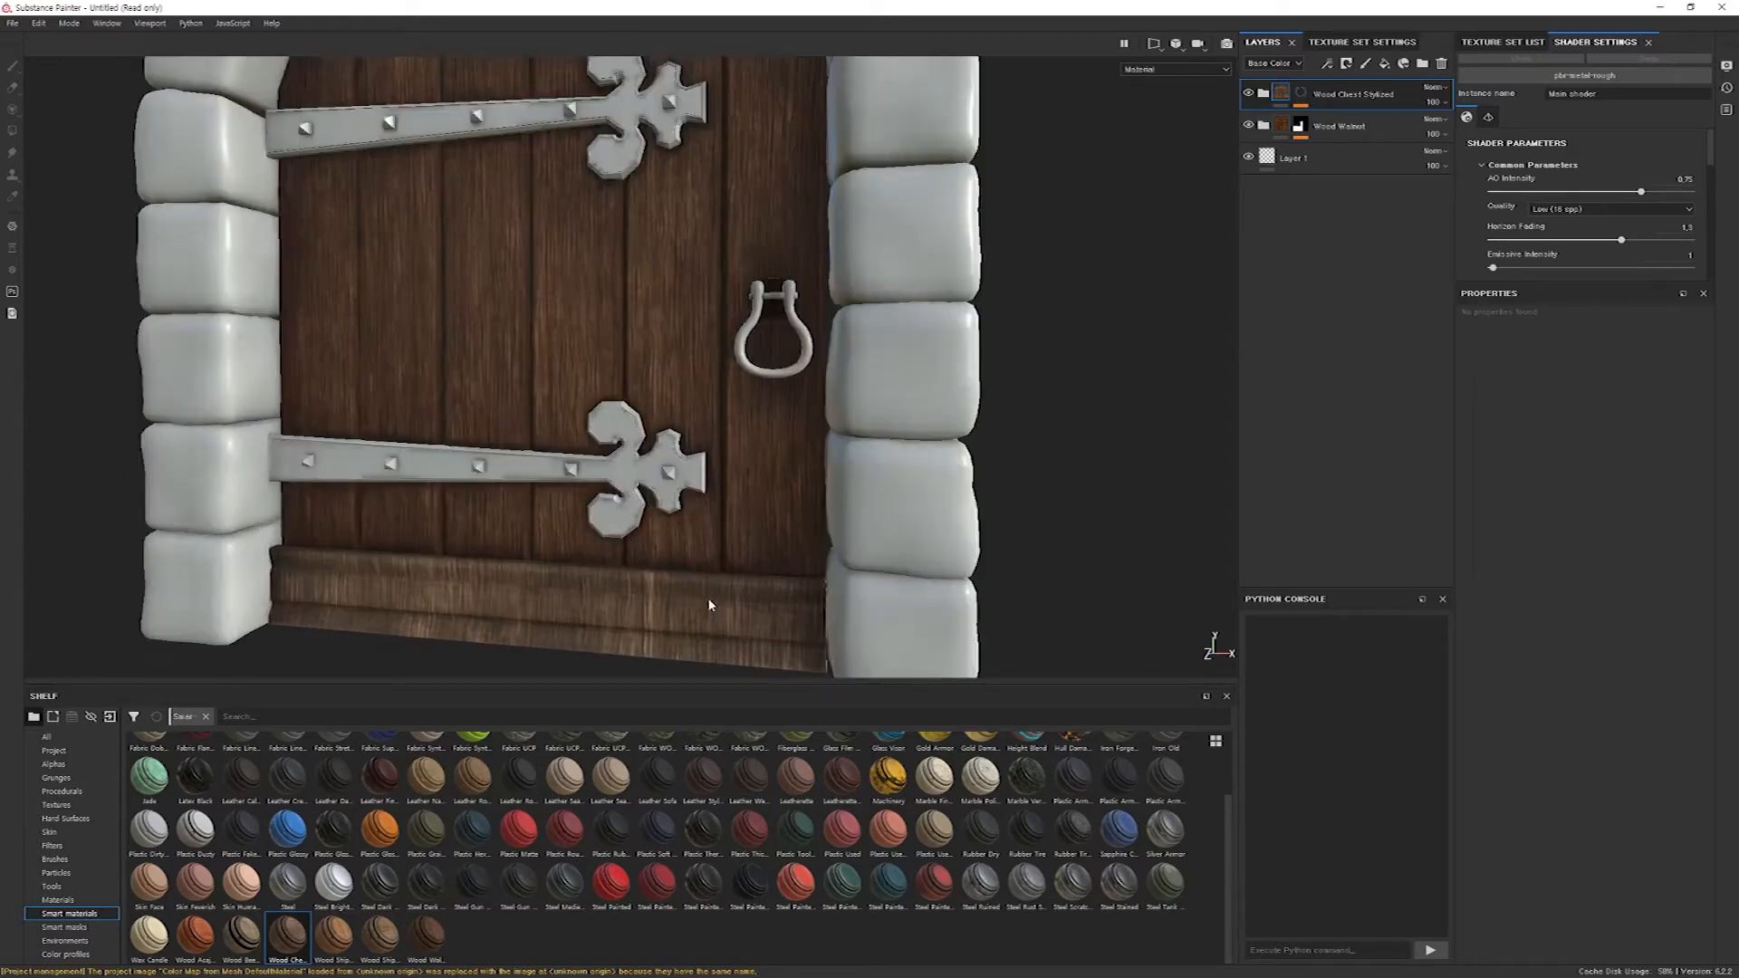
scroll(706, 604, up, 2)
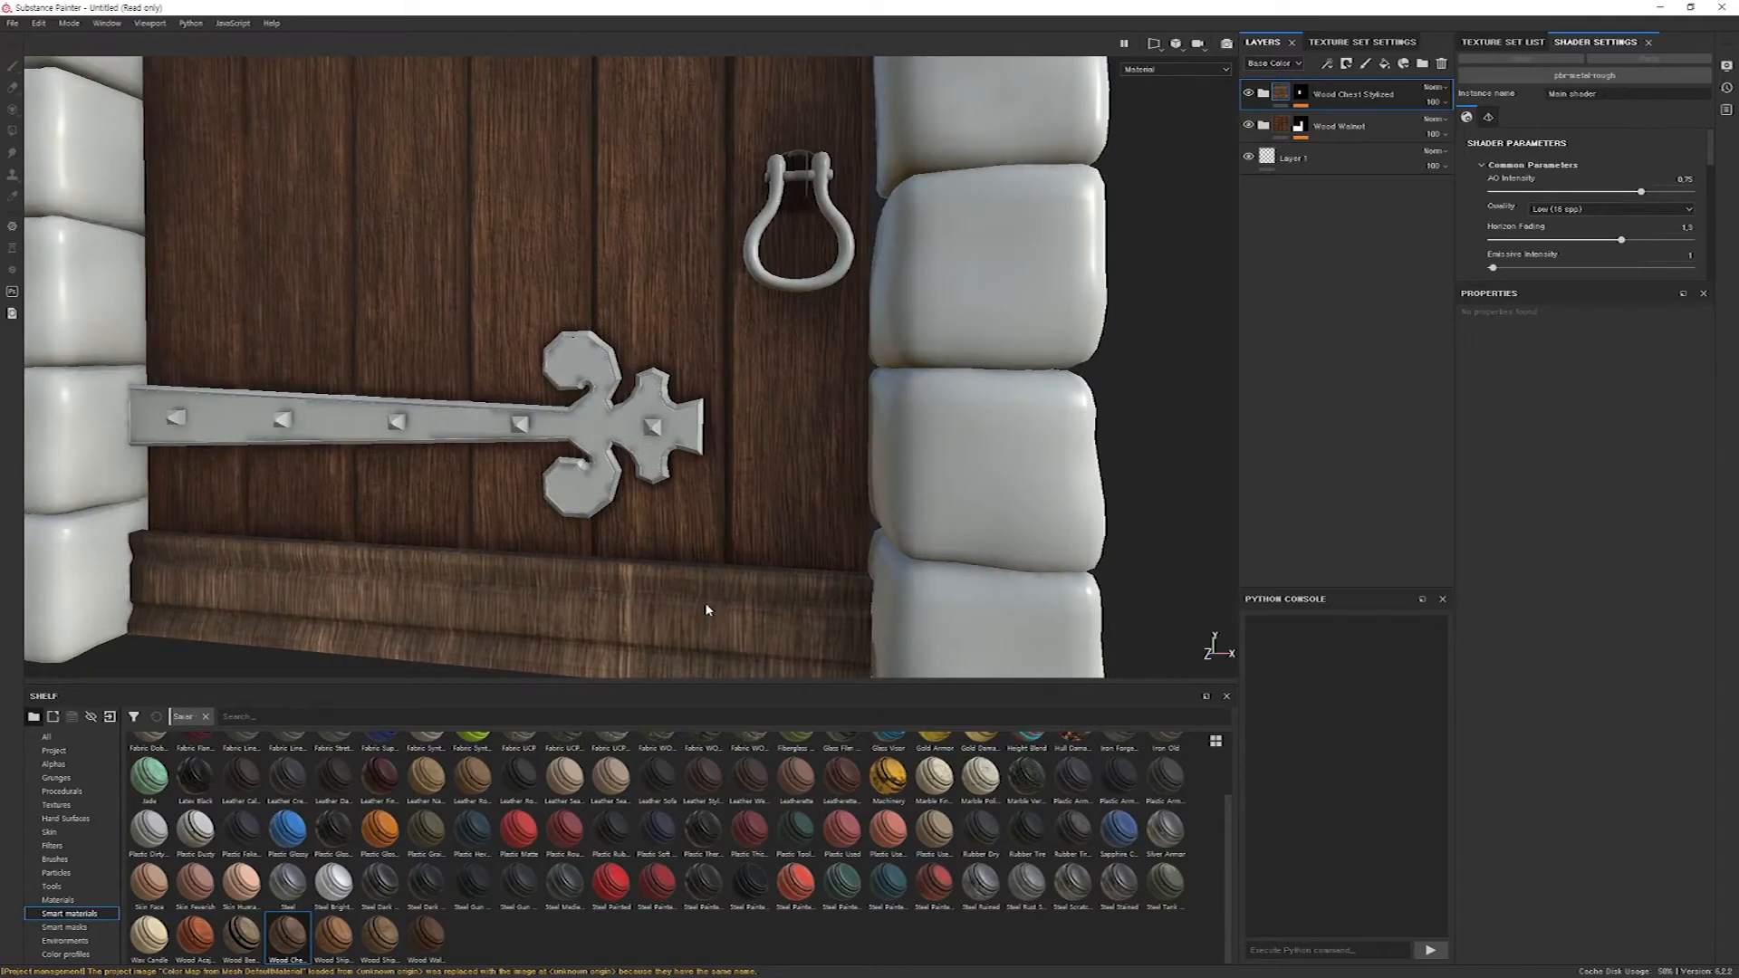
scroll(732, 608, up, 3)
scroll(728, 577, down, 7)
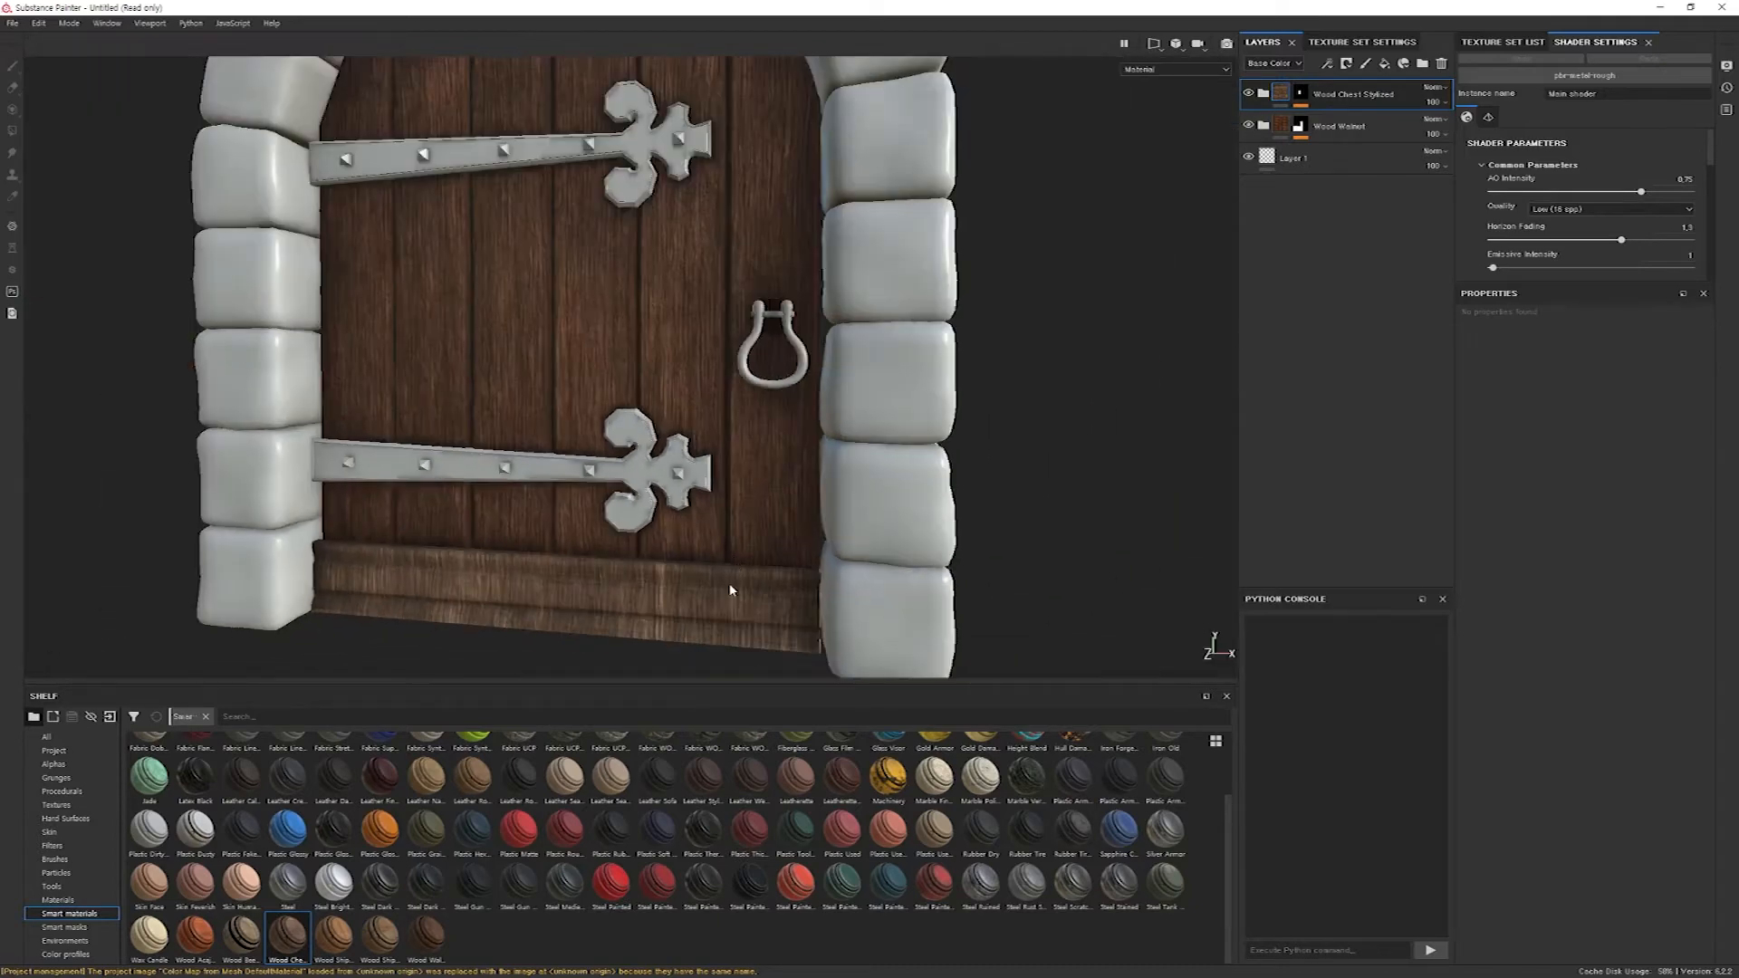
alt+middle_drag(730, 590, 788, 493)
alt+drag(678, 525, 733, 575)
alt+middle_drag(766, 536, 786, 465)
alt+right_drag(786, 465, 531, 564)
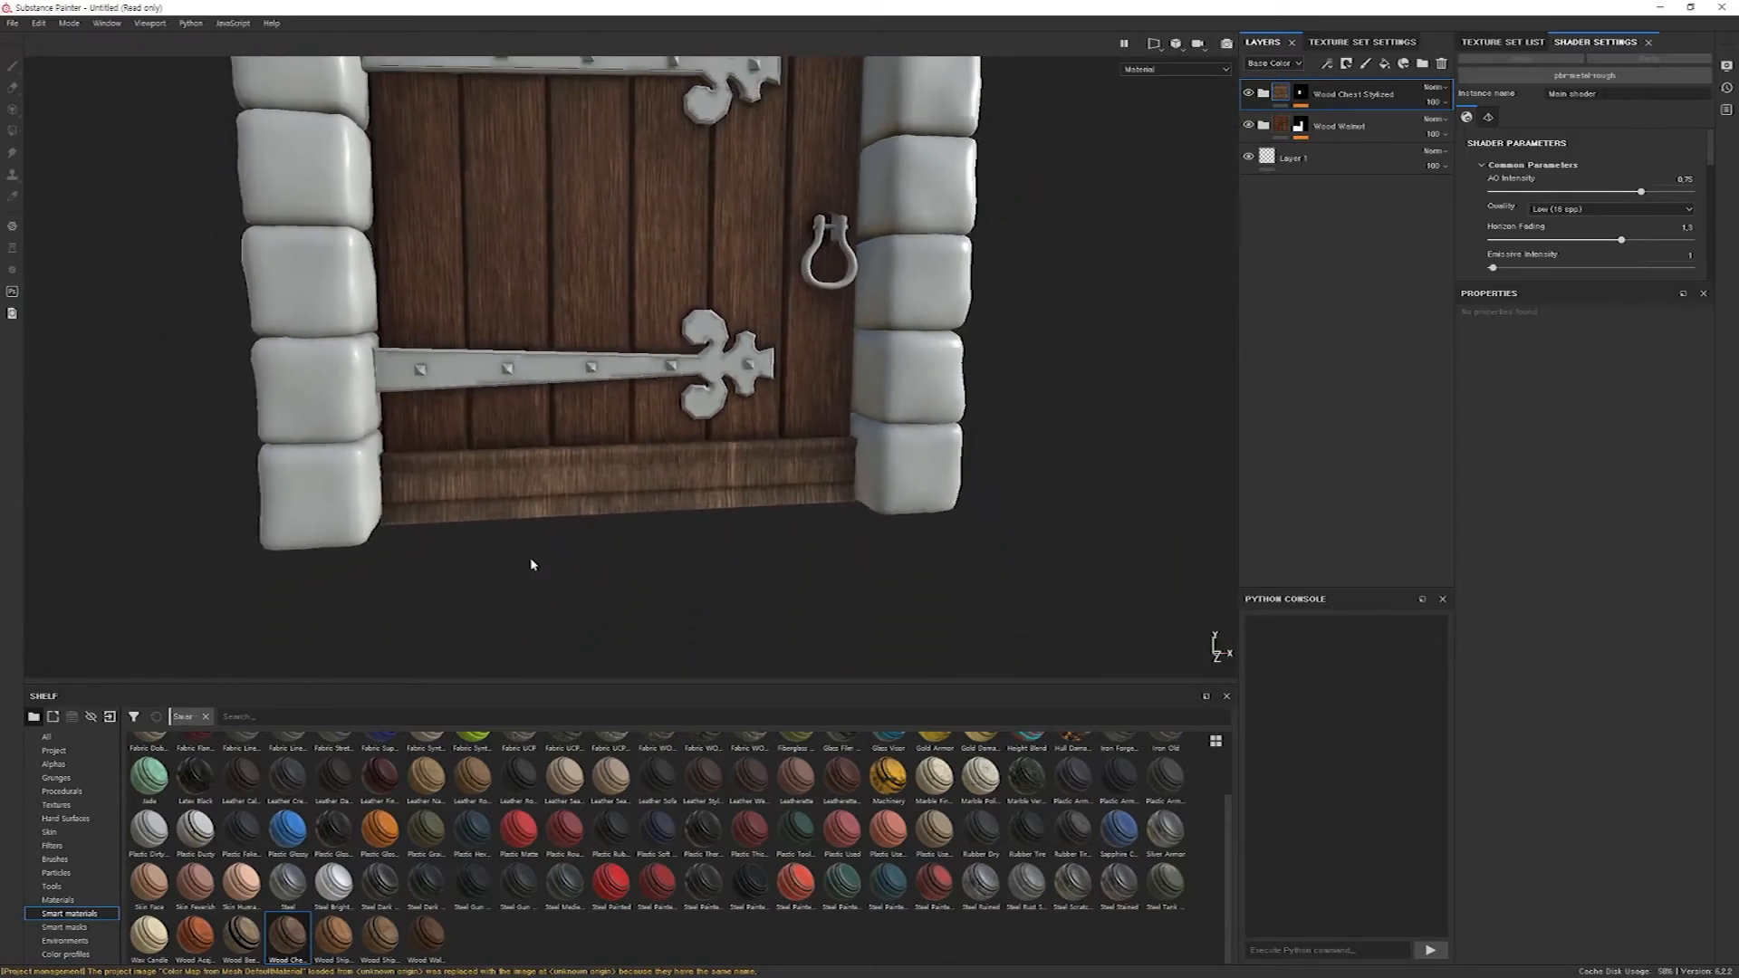
alt+middle_drag(531, 564, 515, 573)
mouse_move(838, 534)
alt+mouse_down()
mouse_move(827, 499)
mouse_move(815, 525)
alt+mouse_up()
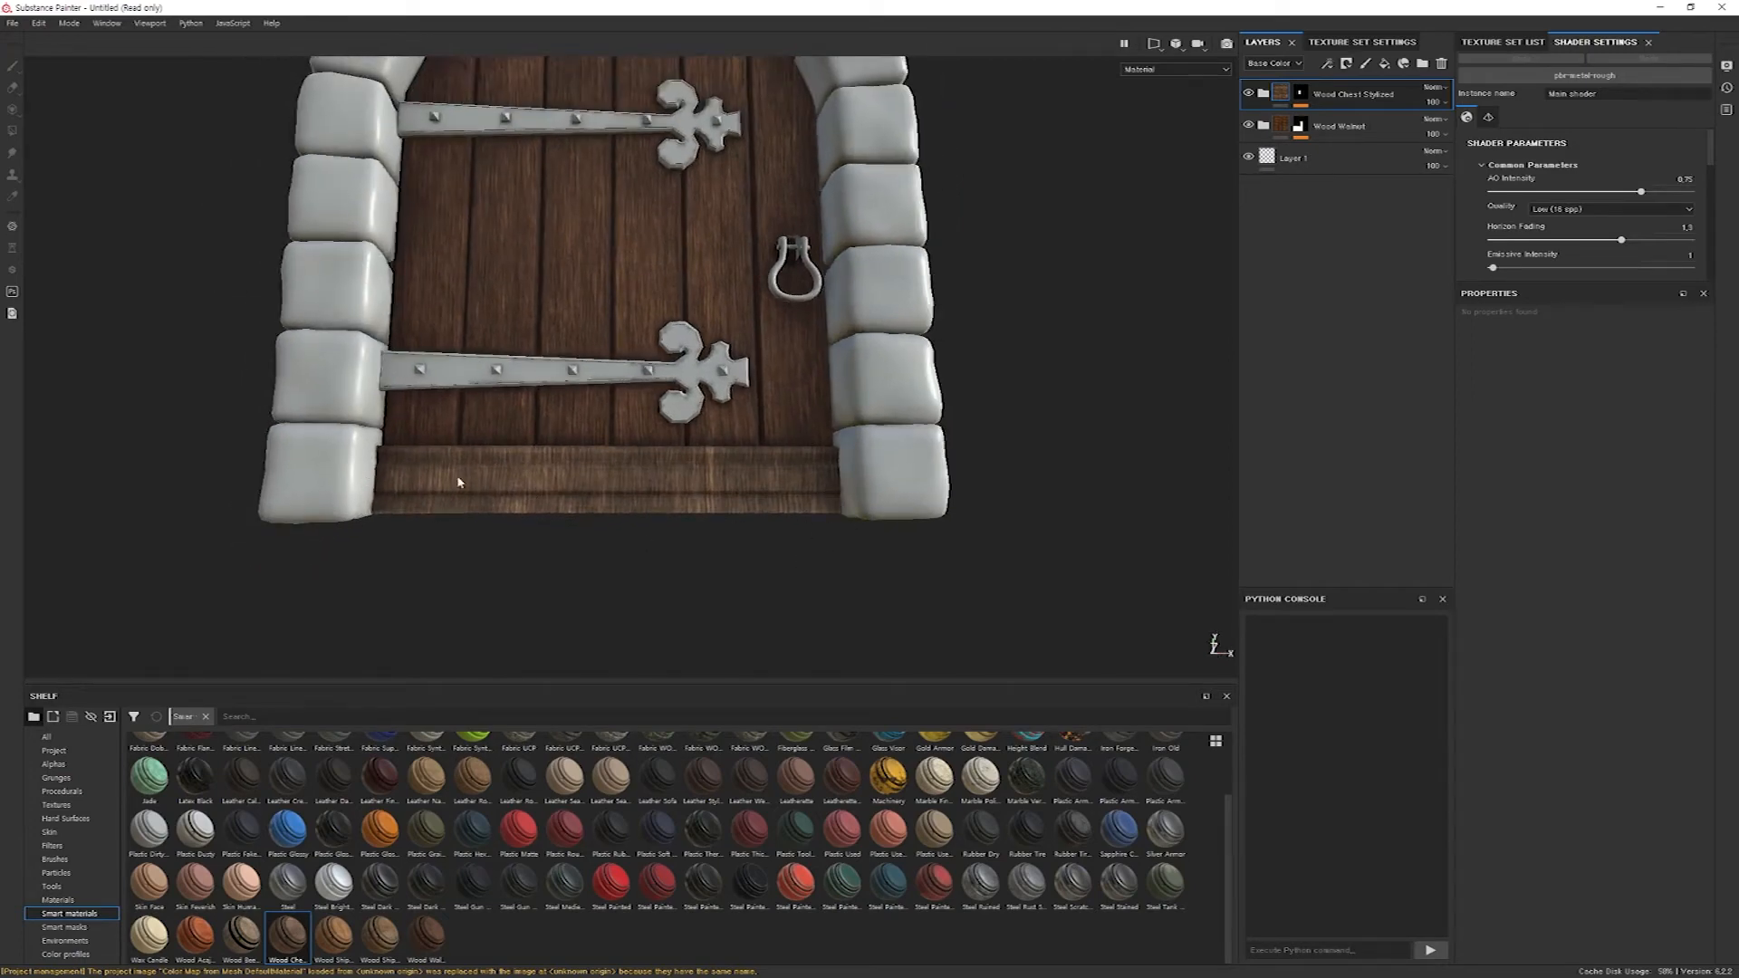
alt+drag(596, 470, 875, 536)
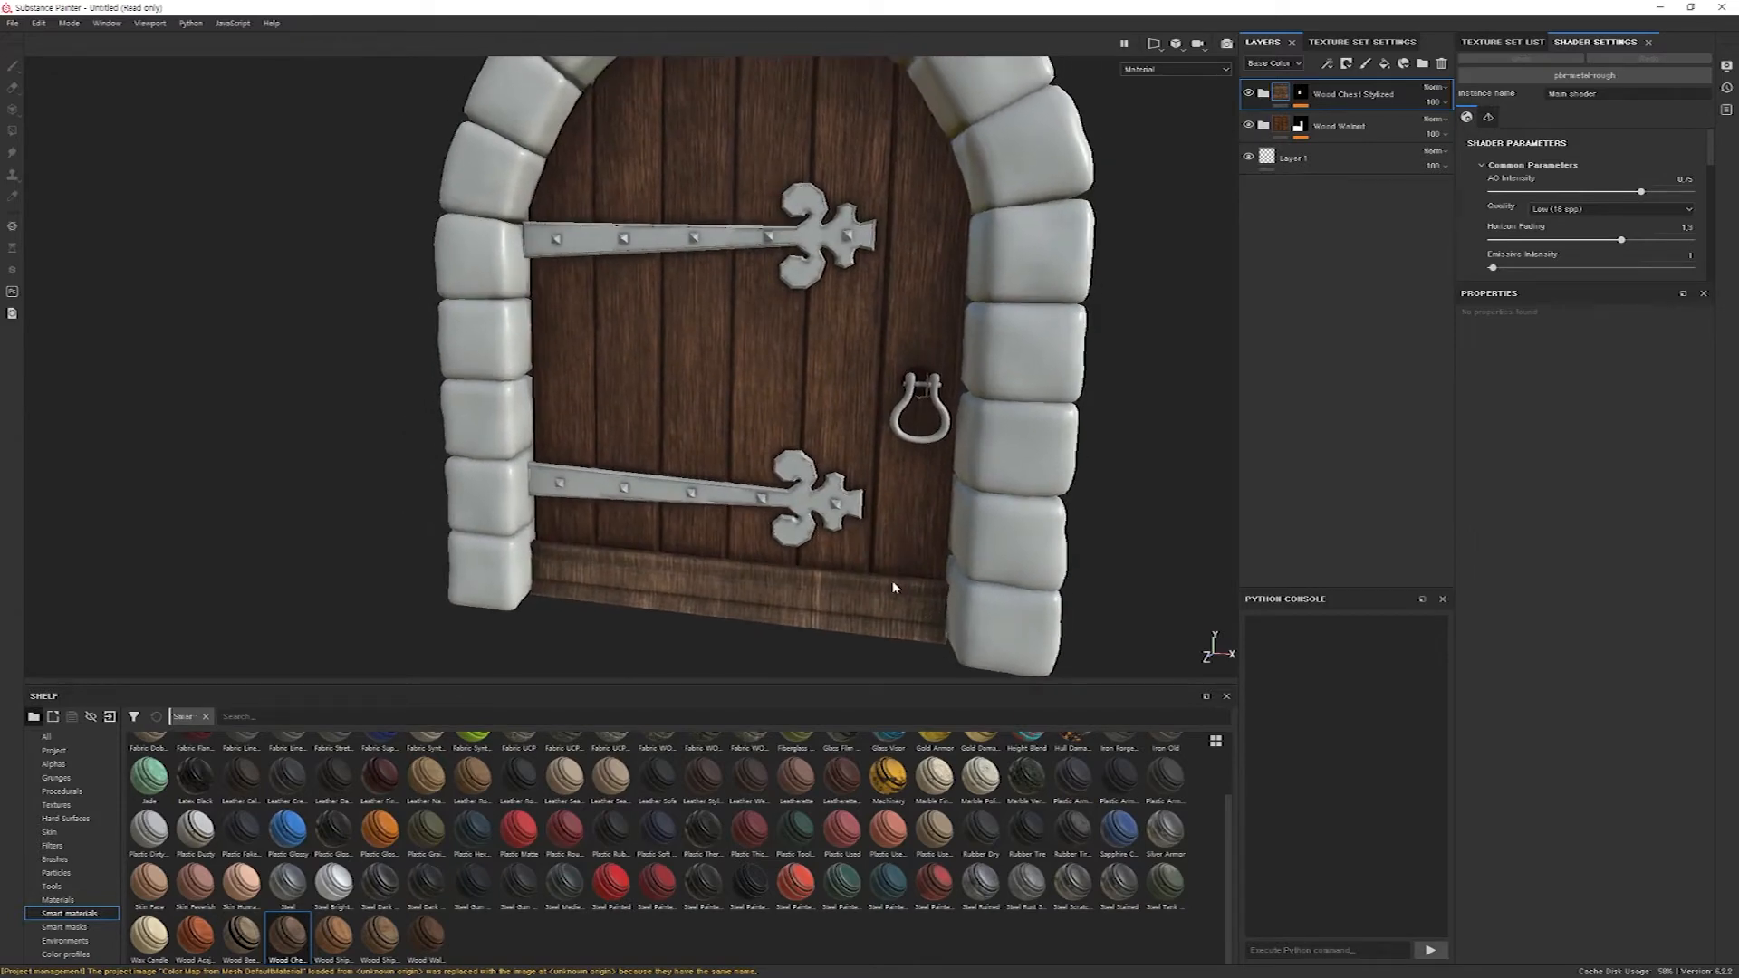
alt+drag(892, 584, 906, 566)
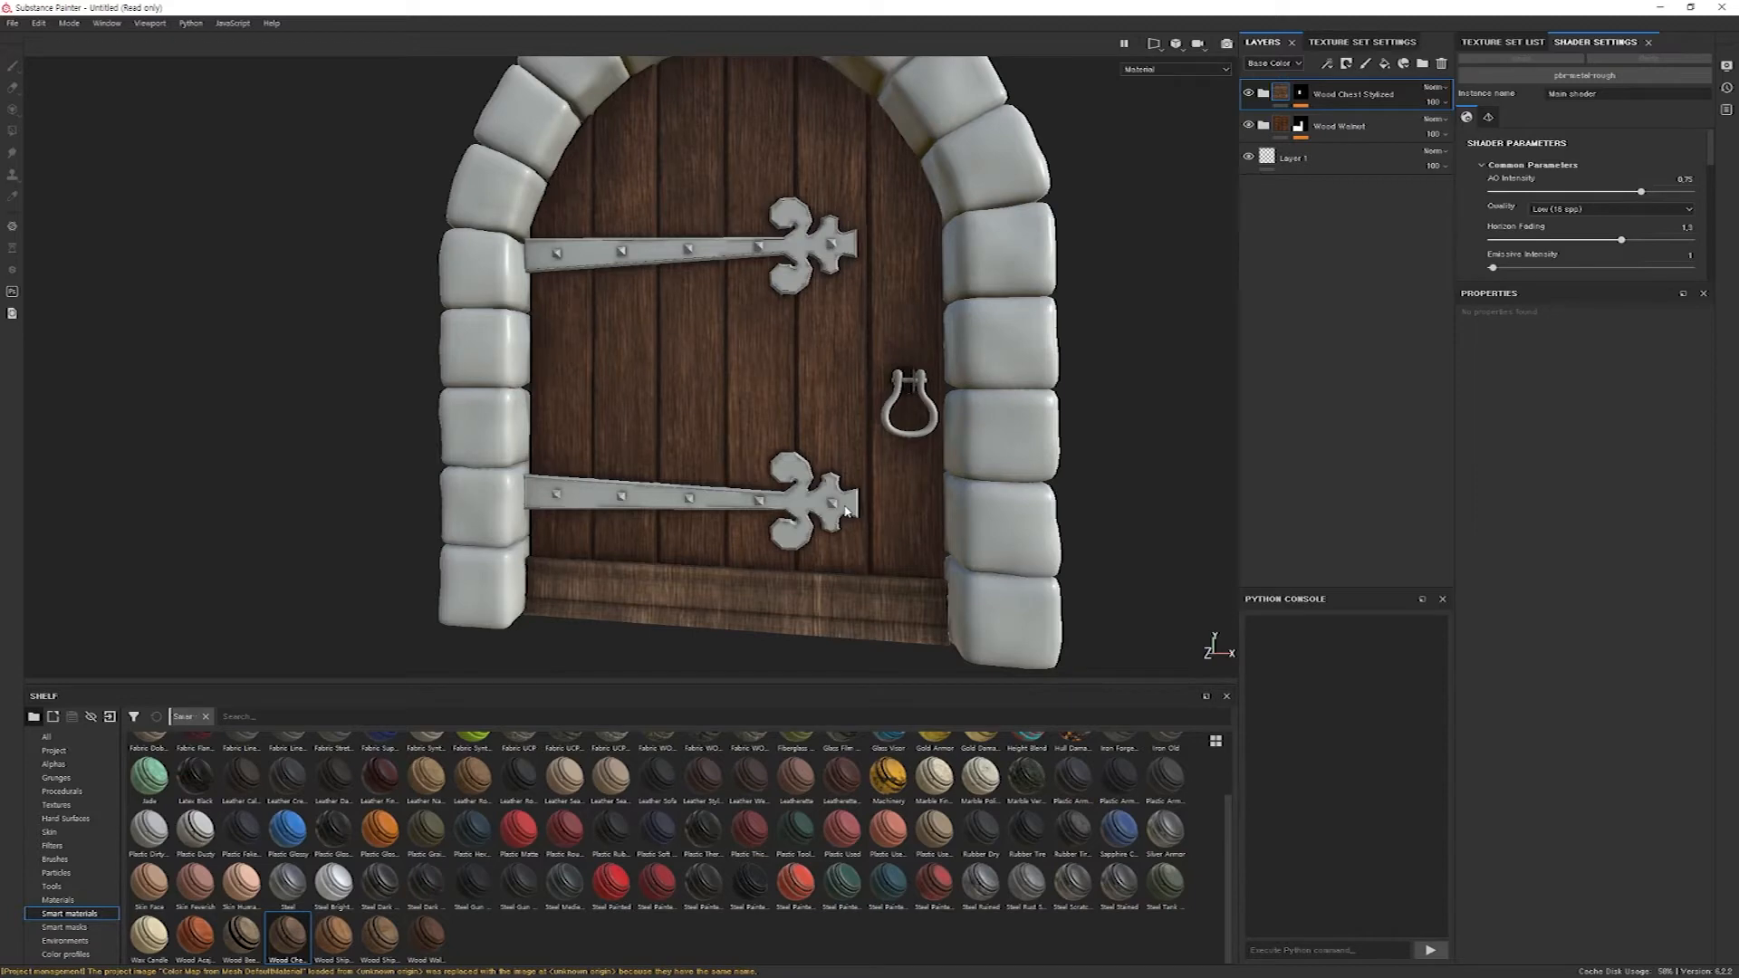
alt+drag(740, 567, 835, 598)
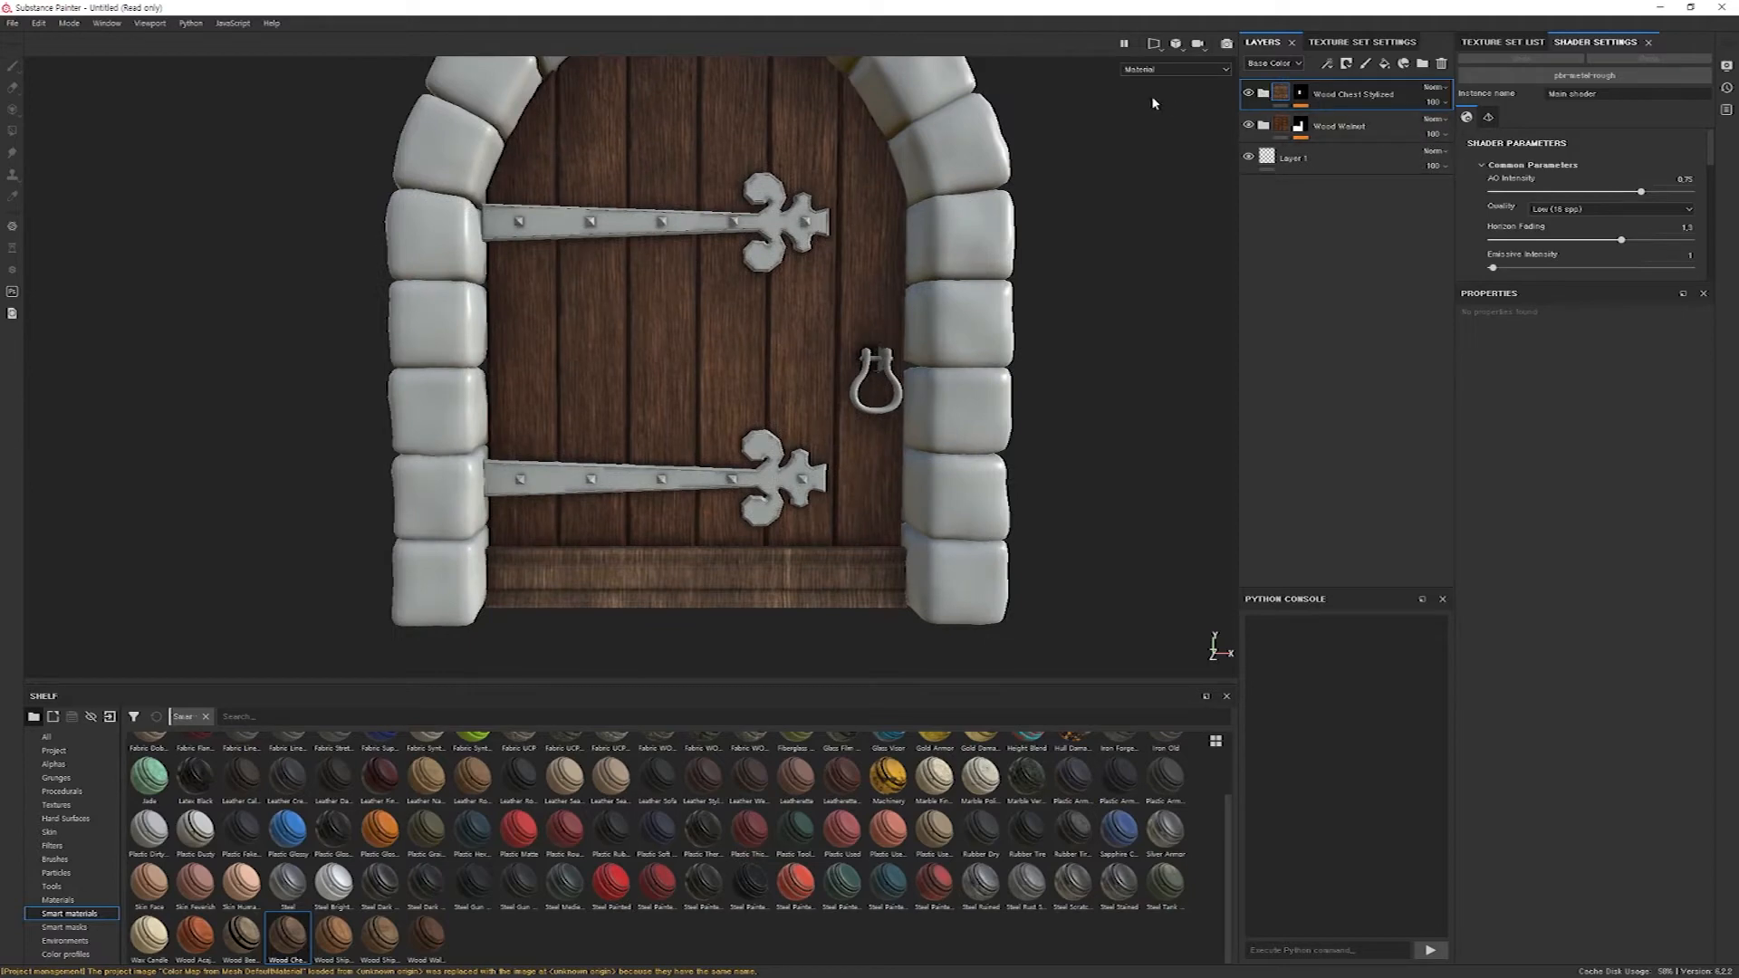
Try adding the green stone ID color to the Wood Chest Stylized mask's color selection, and remove it again.
click(1300, 94)
click(1349, 120)
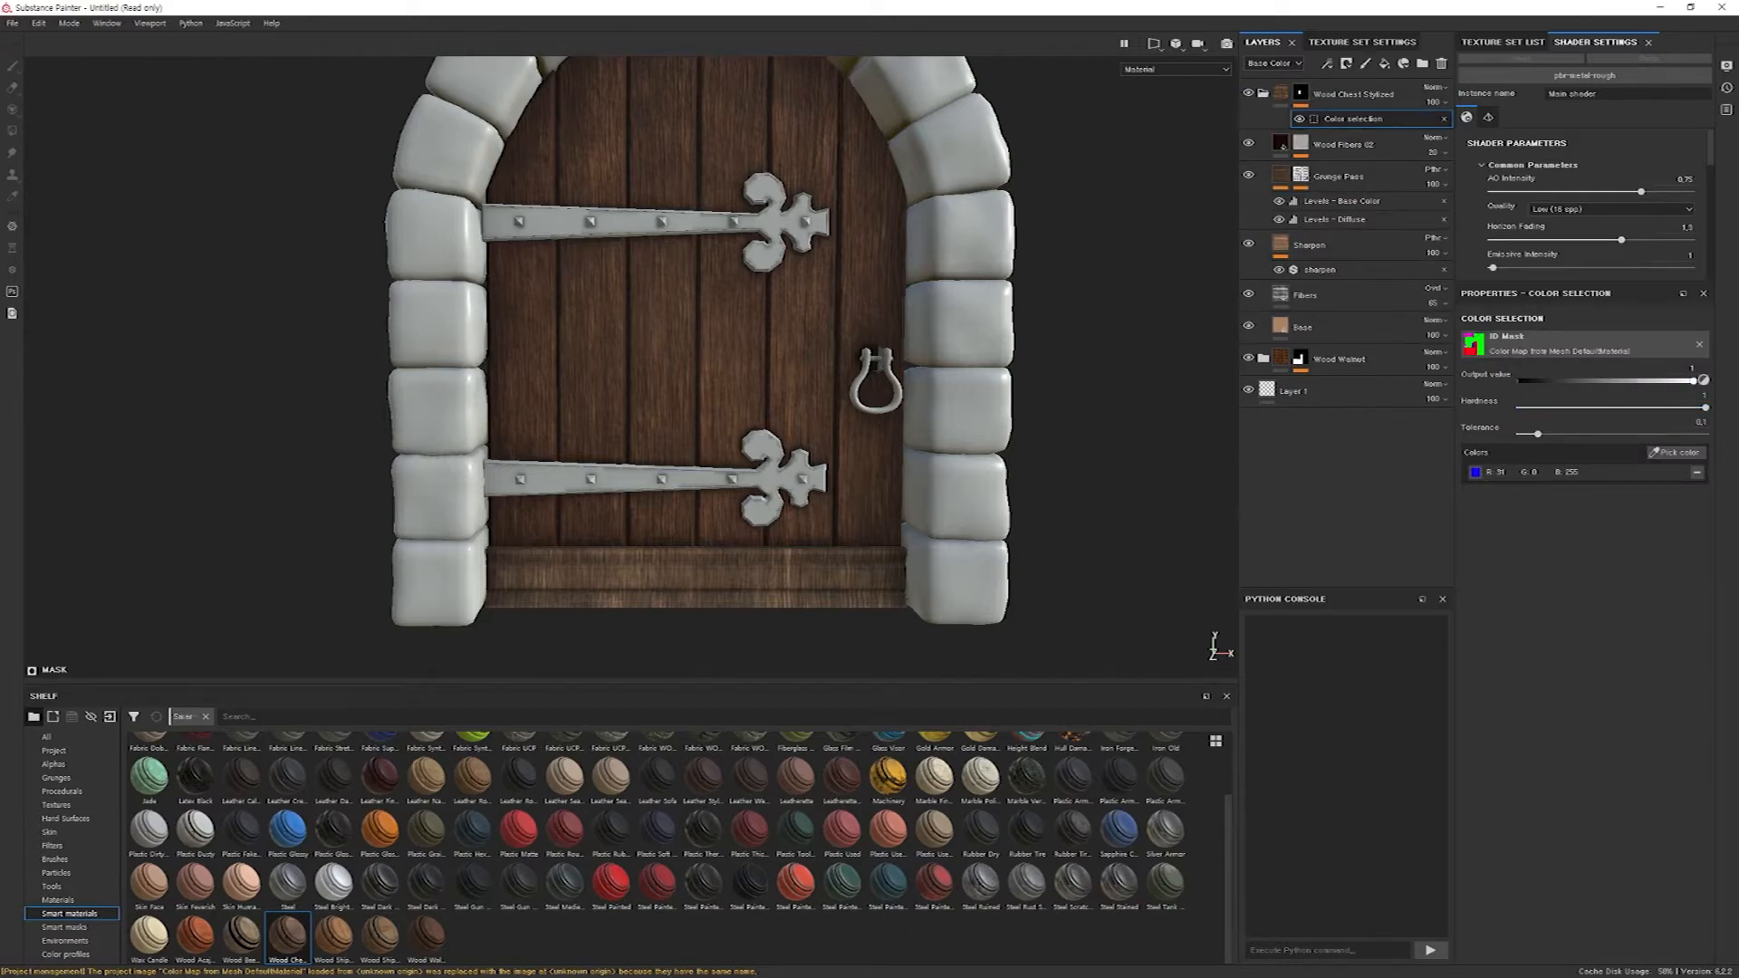
click(1676, 452)
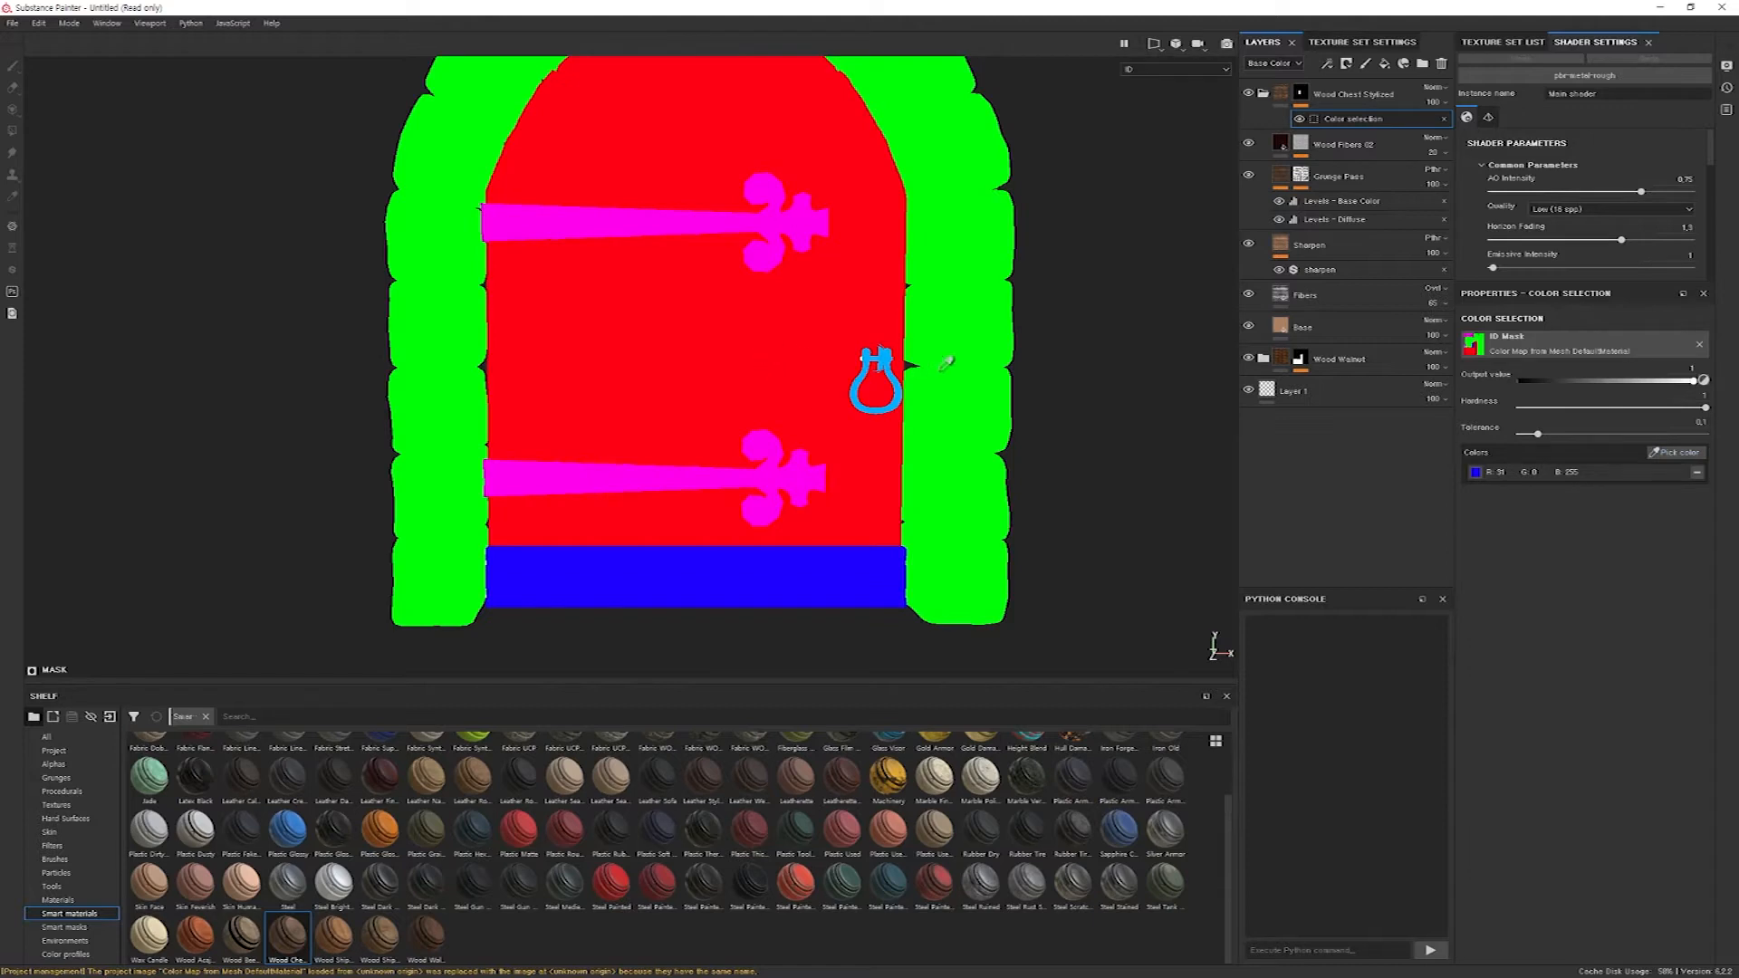
click(968, 370)
click(1696, 490)
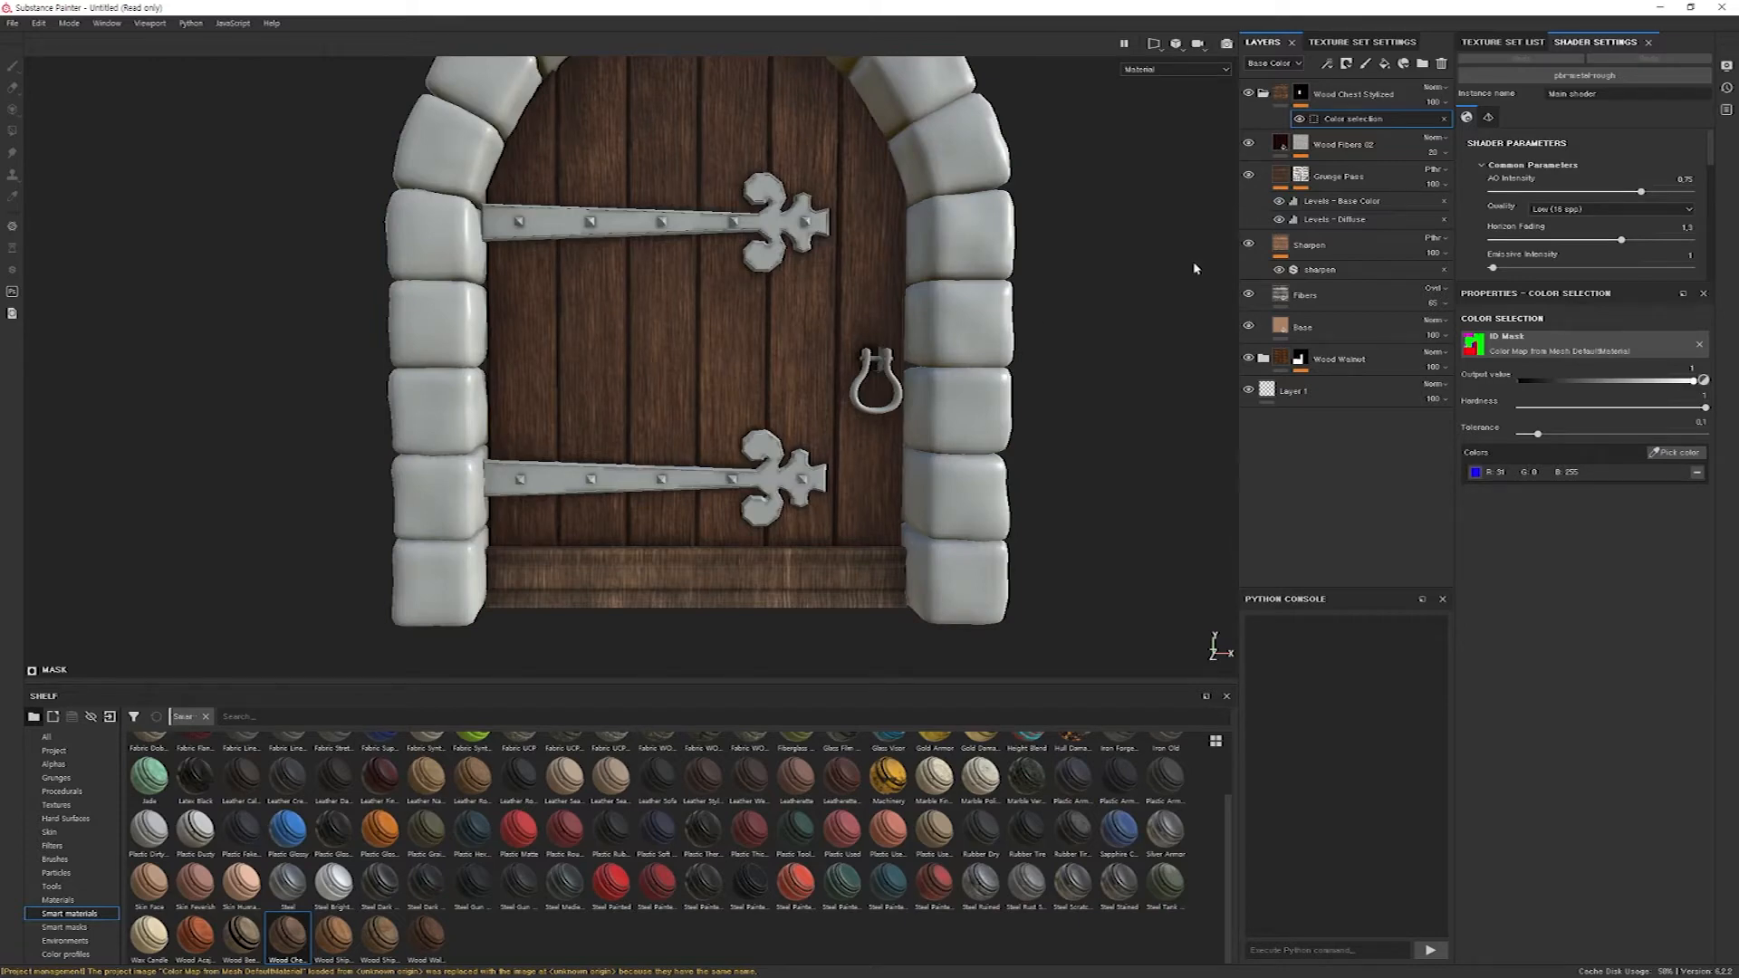
Expand the Wood Chest Stylized folder to review its sublayers.
click(1281, 97)
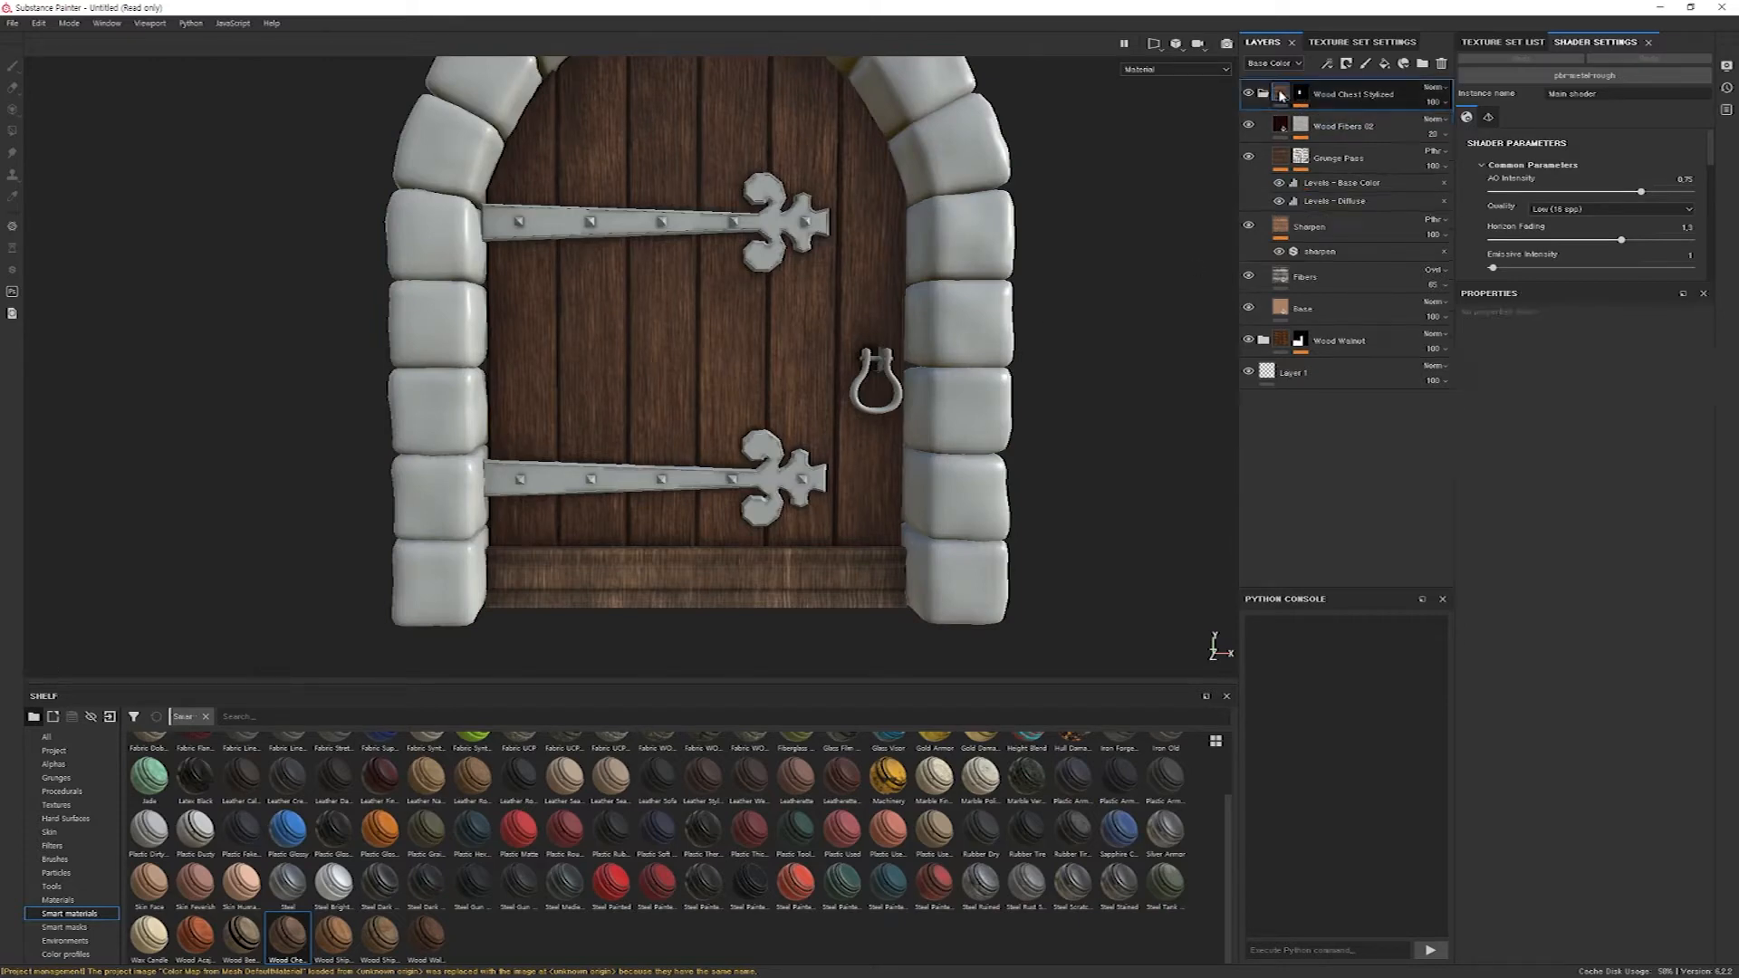
click(1264, 93)
click(1263, 94)
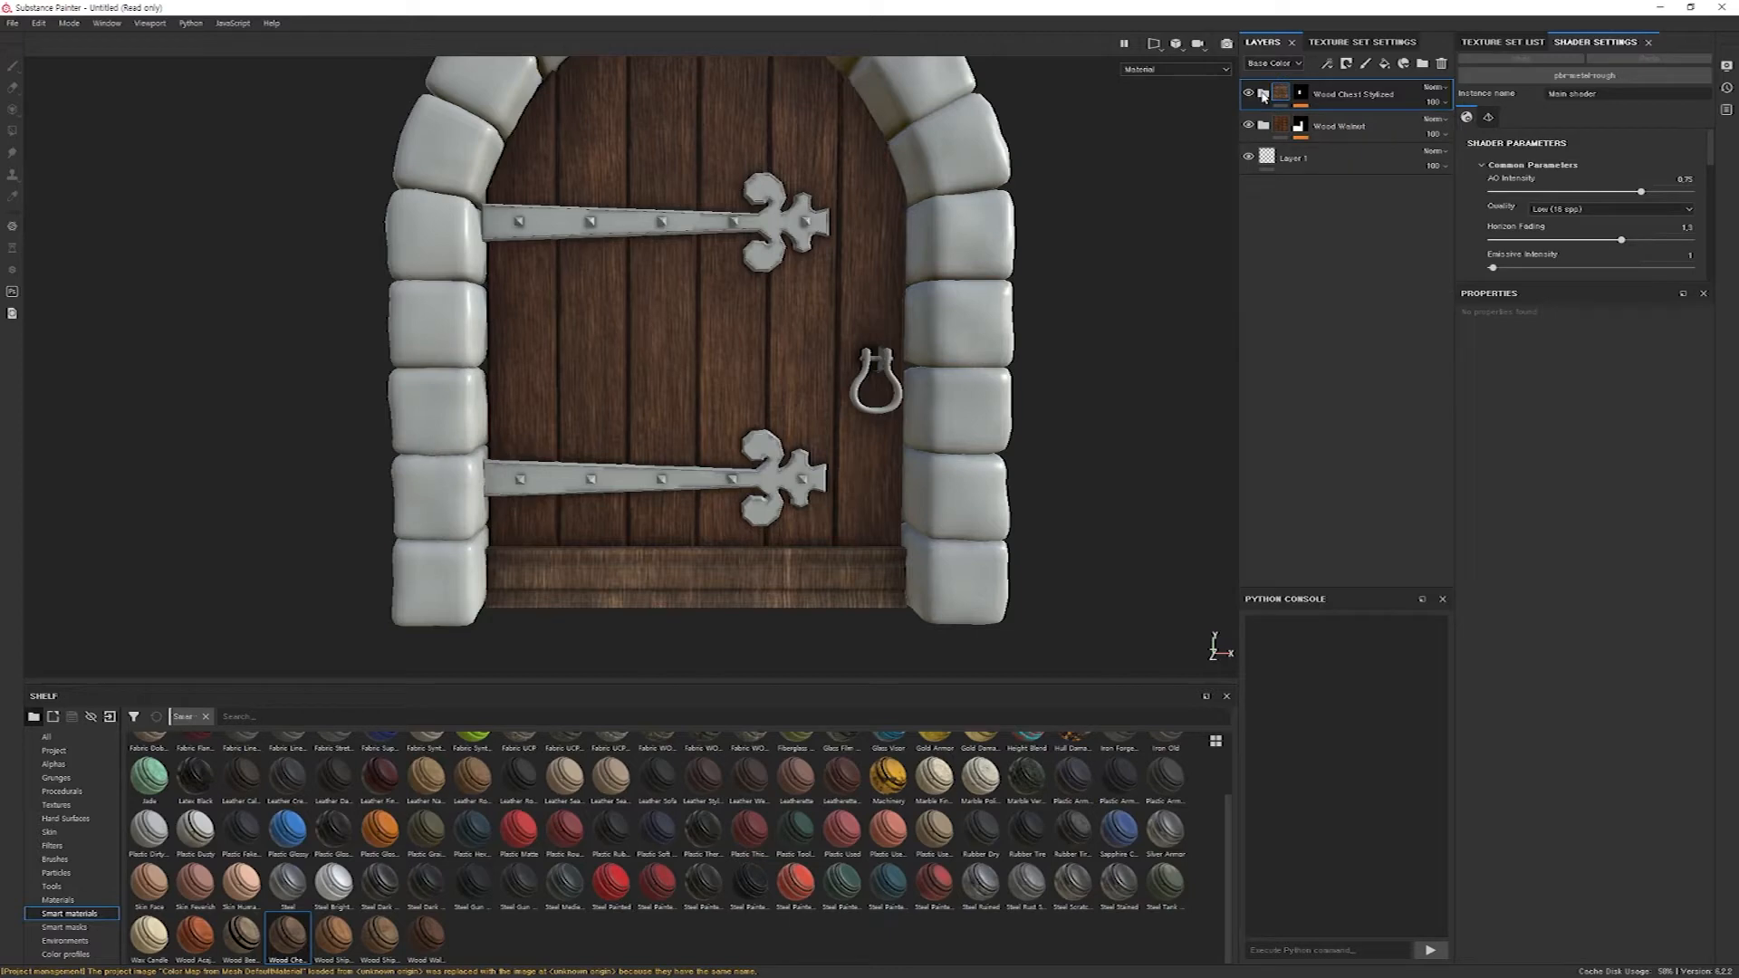
click(1264, 93)
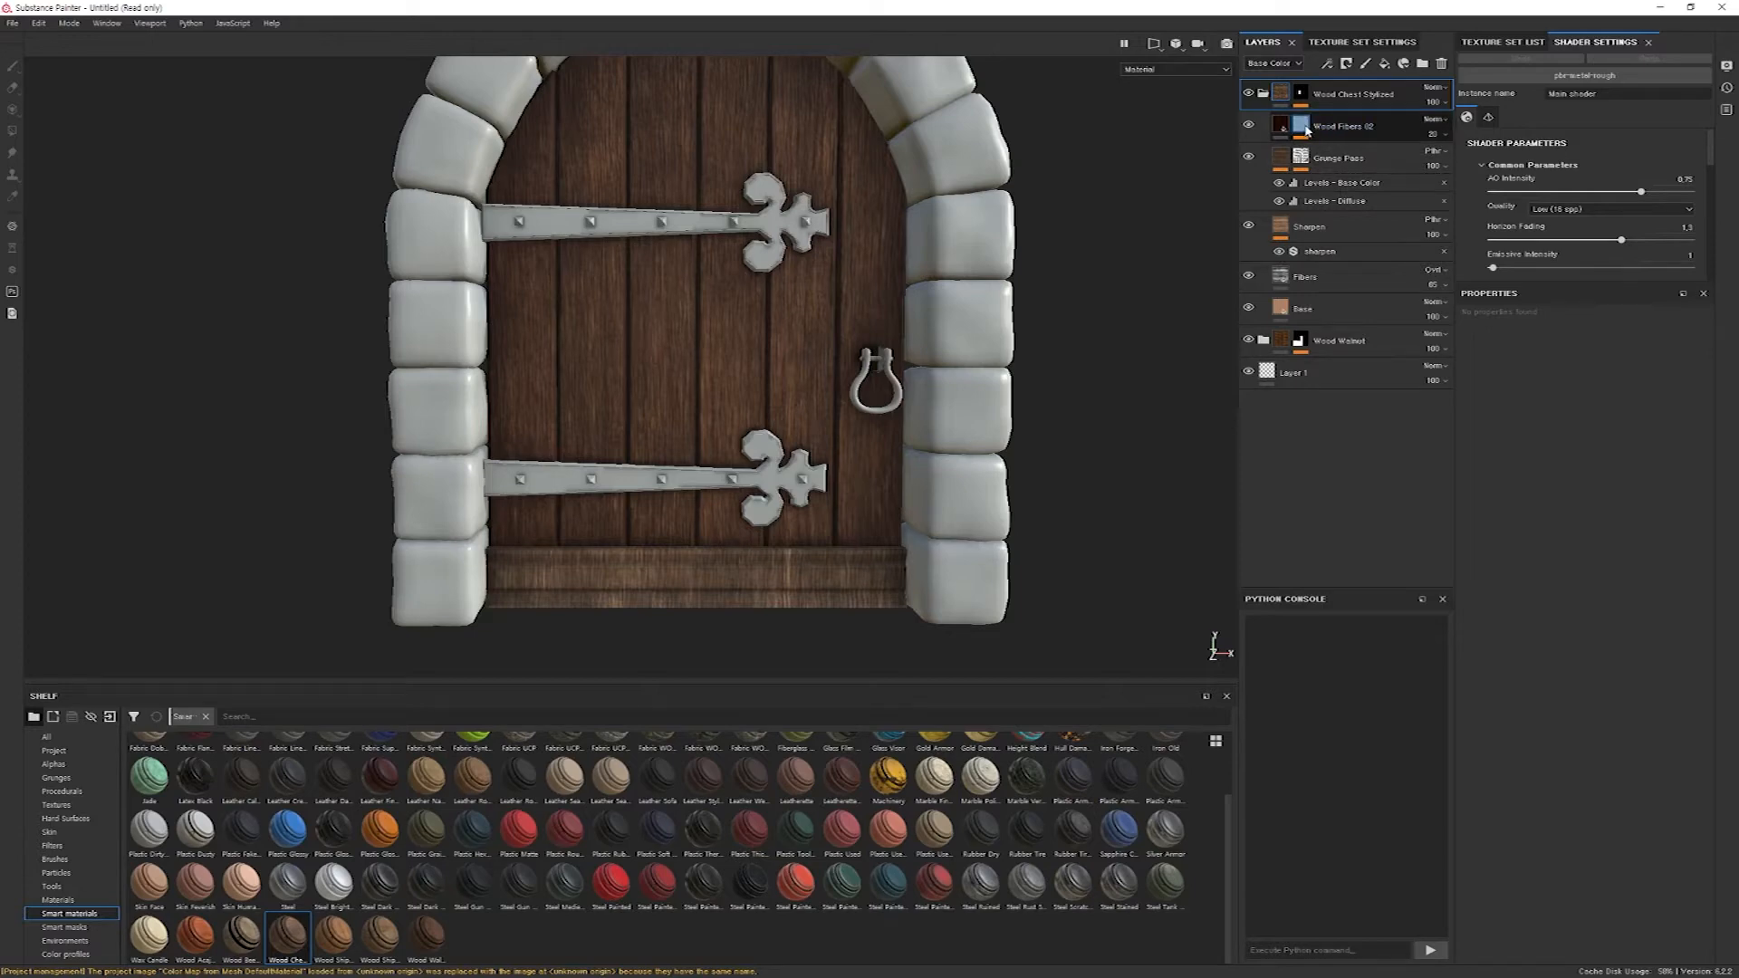
mouse_move(1307, 130)
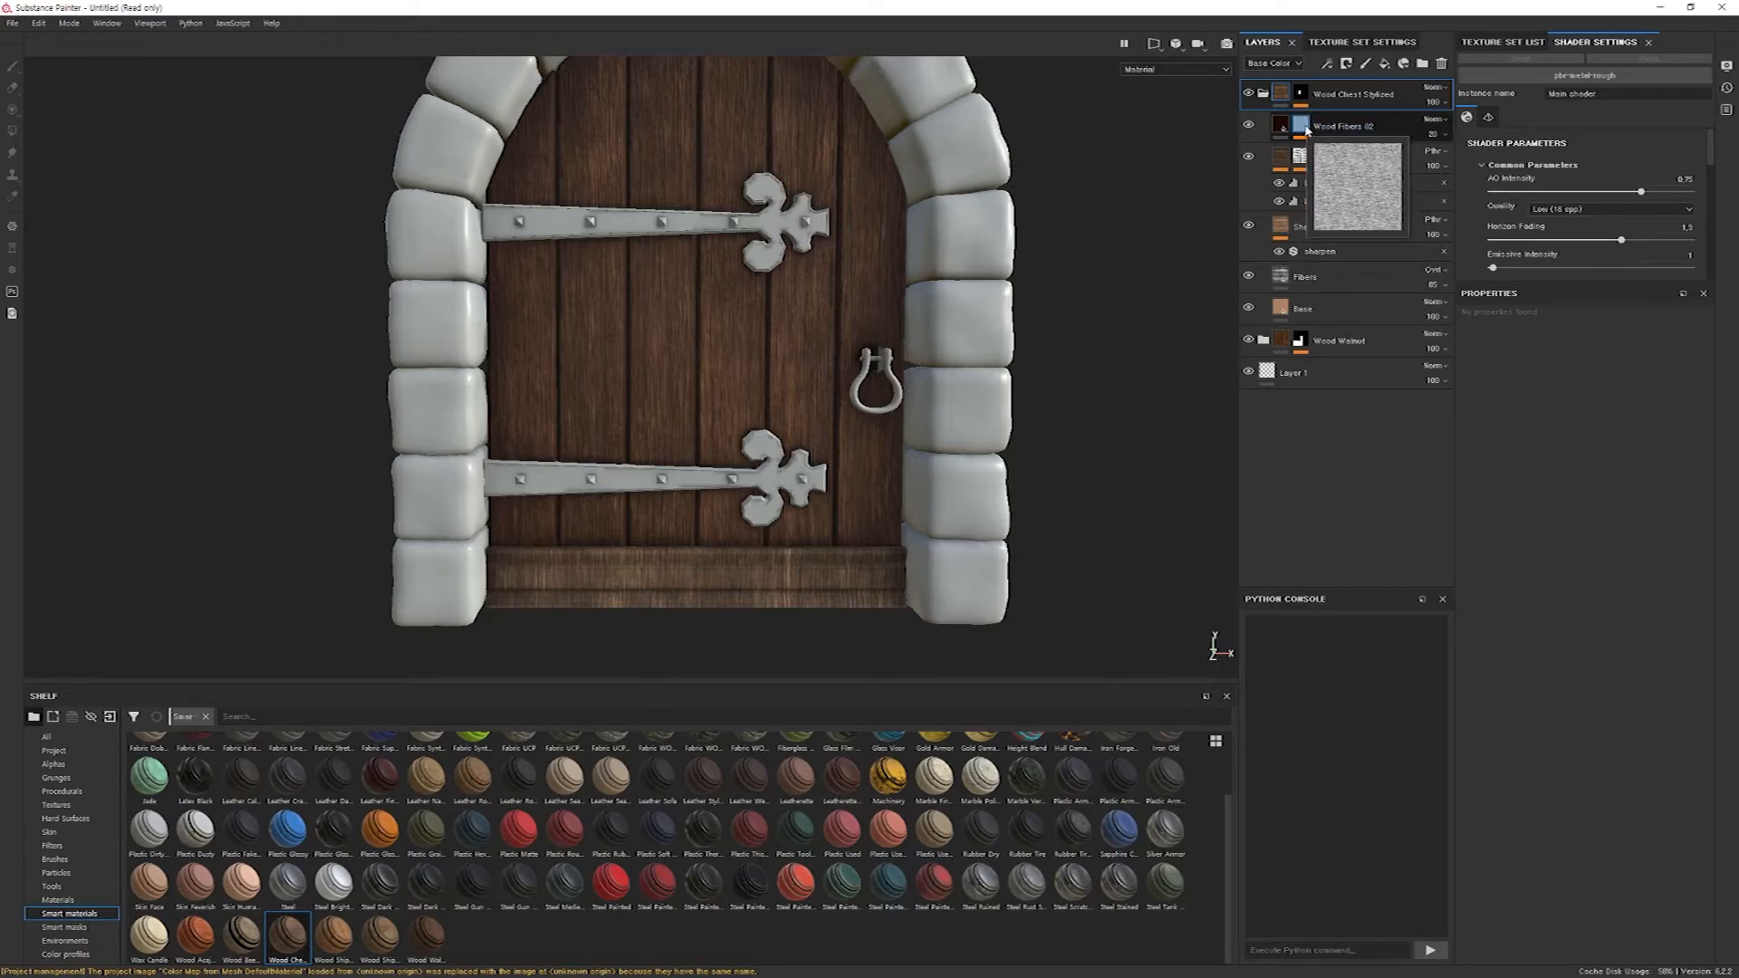
Set the rotation of the wood pattern fill in the Wood Fibers 02 mask to 0.
click(1302, 125)
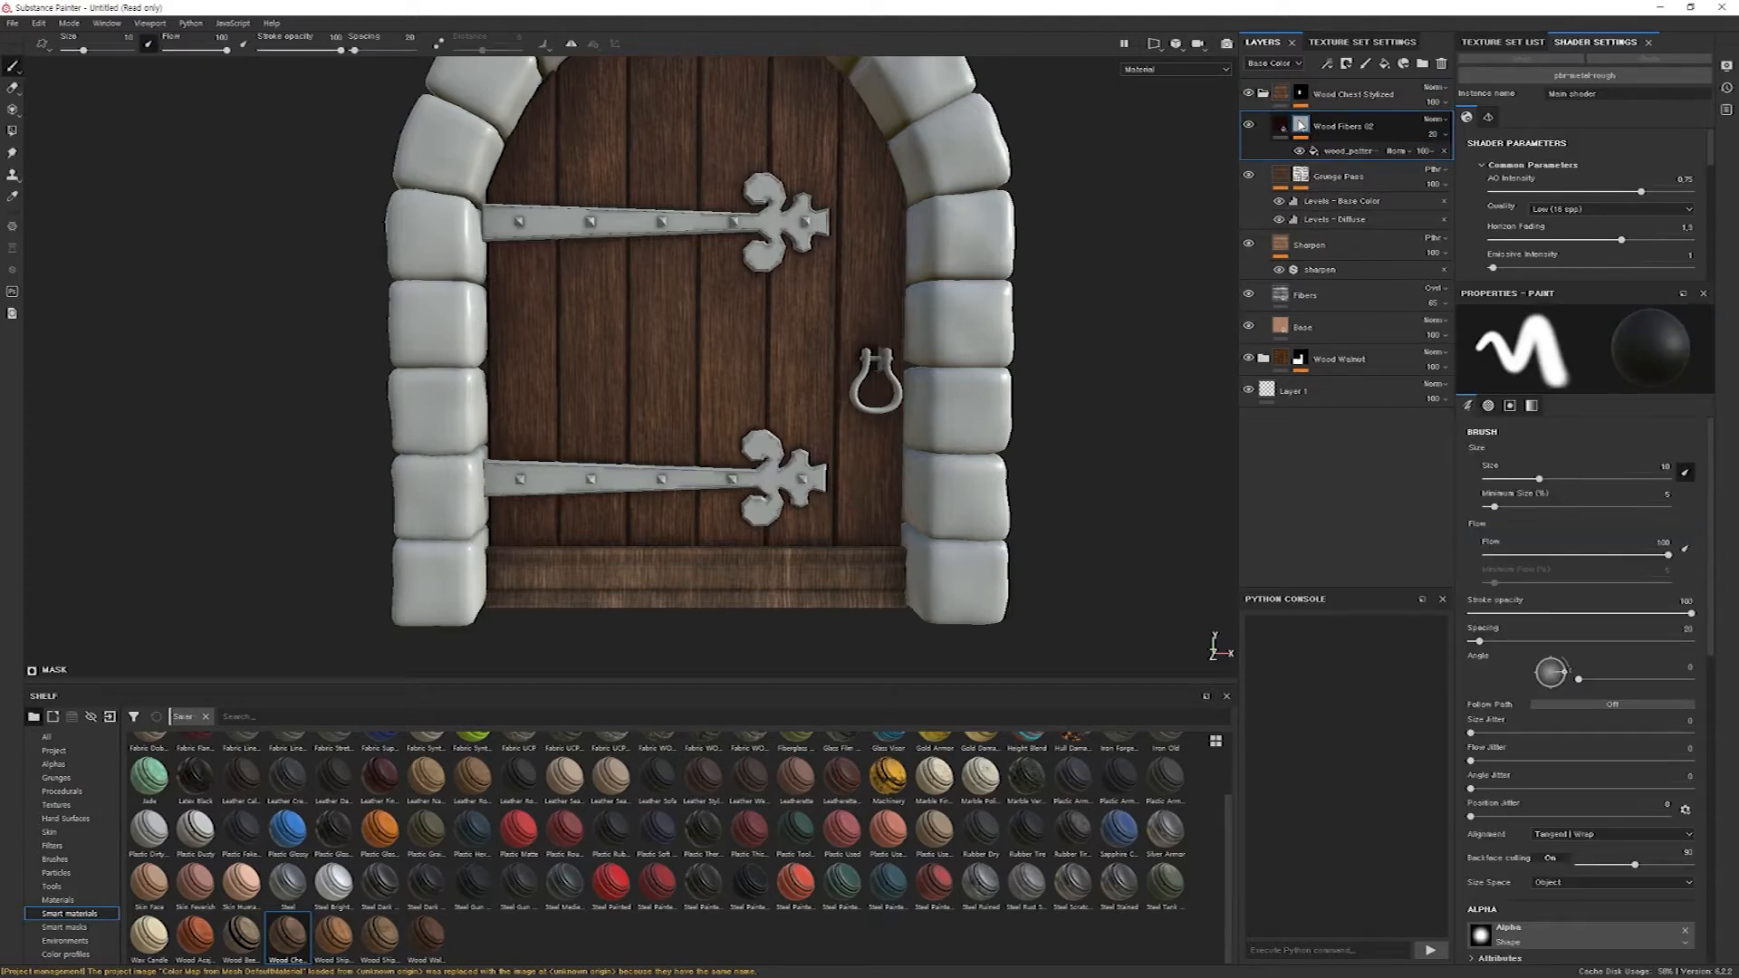
mouse_move(1304, 132)
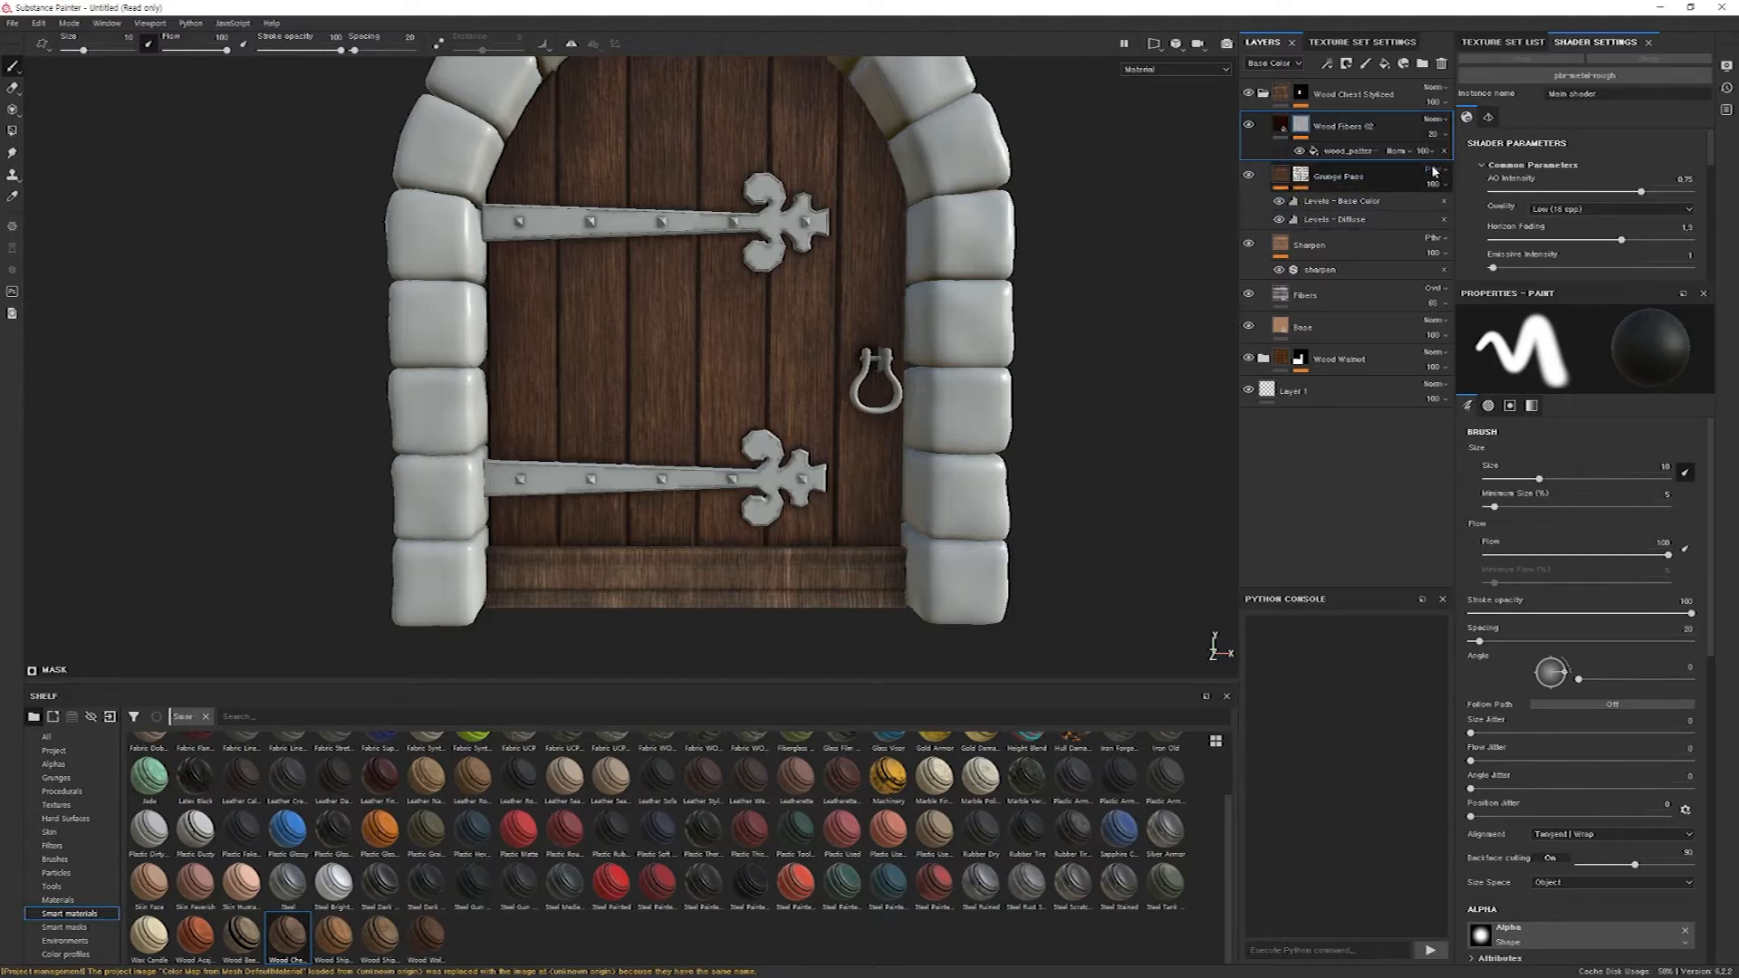
click(1369, 152)
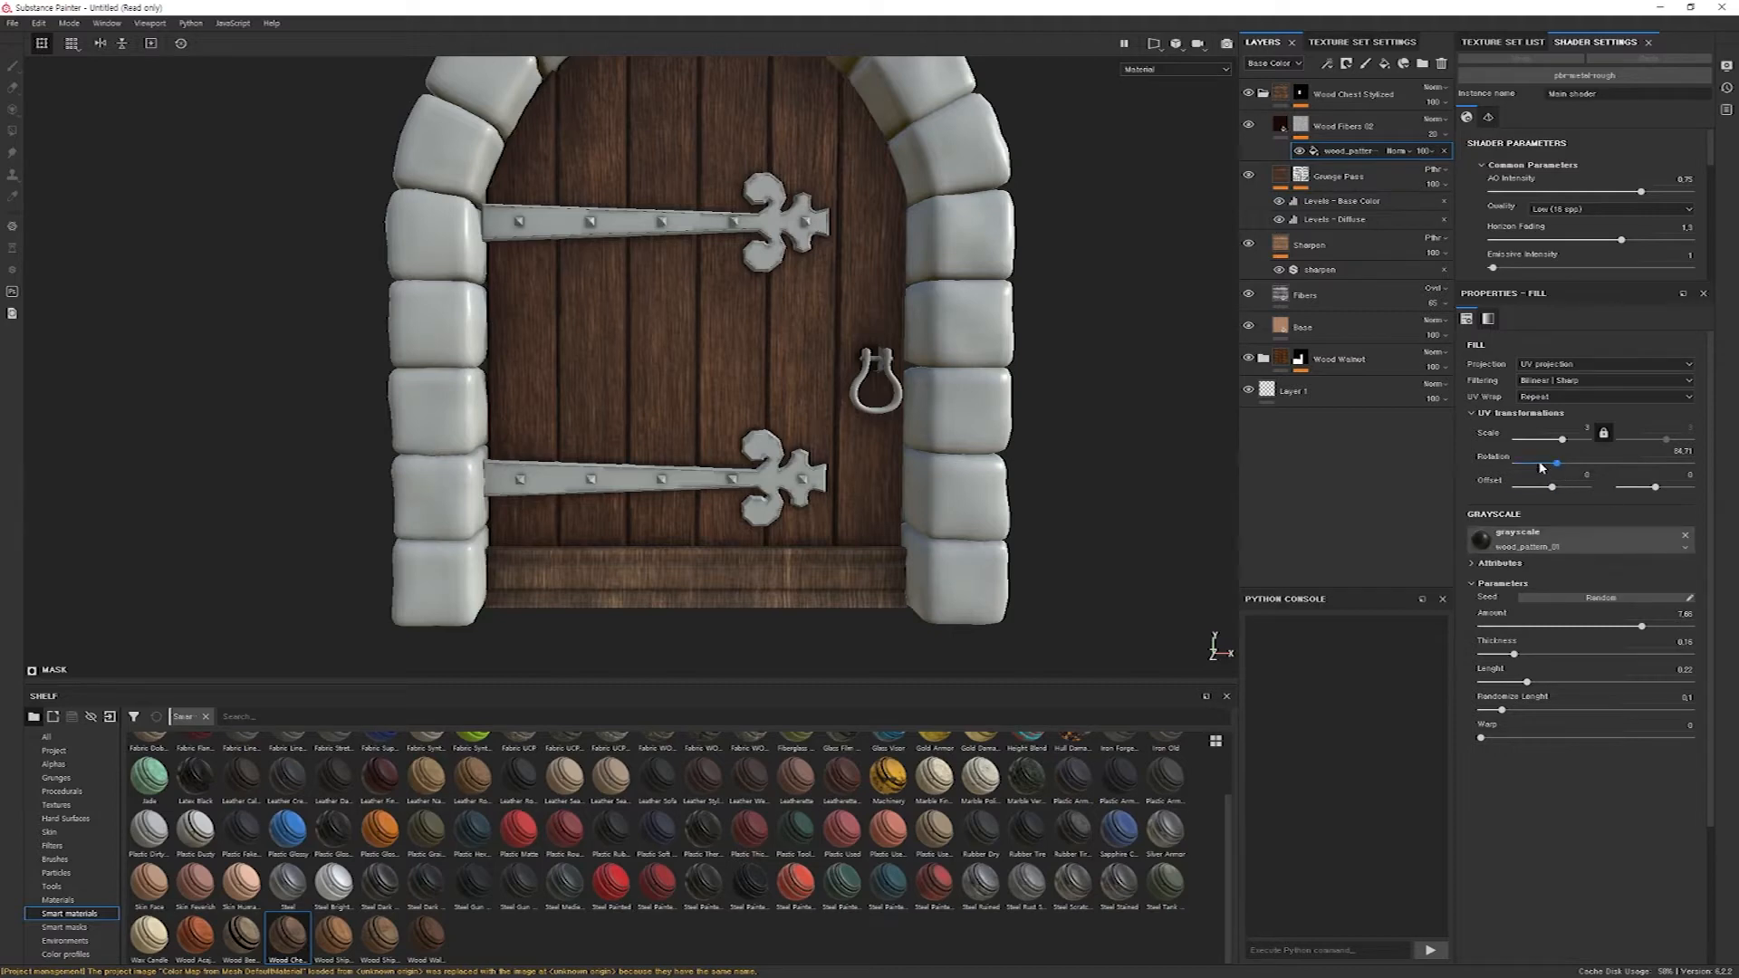
double_click(1668, 463)
text(0)
key(Return)
mouse_move(1515, 463)
mouse_down()
mouse_move(1690, 464)
mouse_move(1482, 468)
mouse_up()
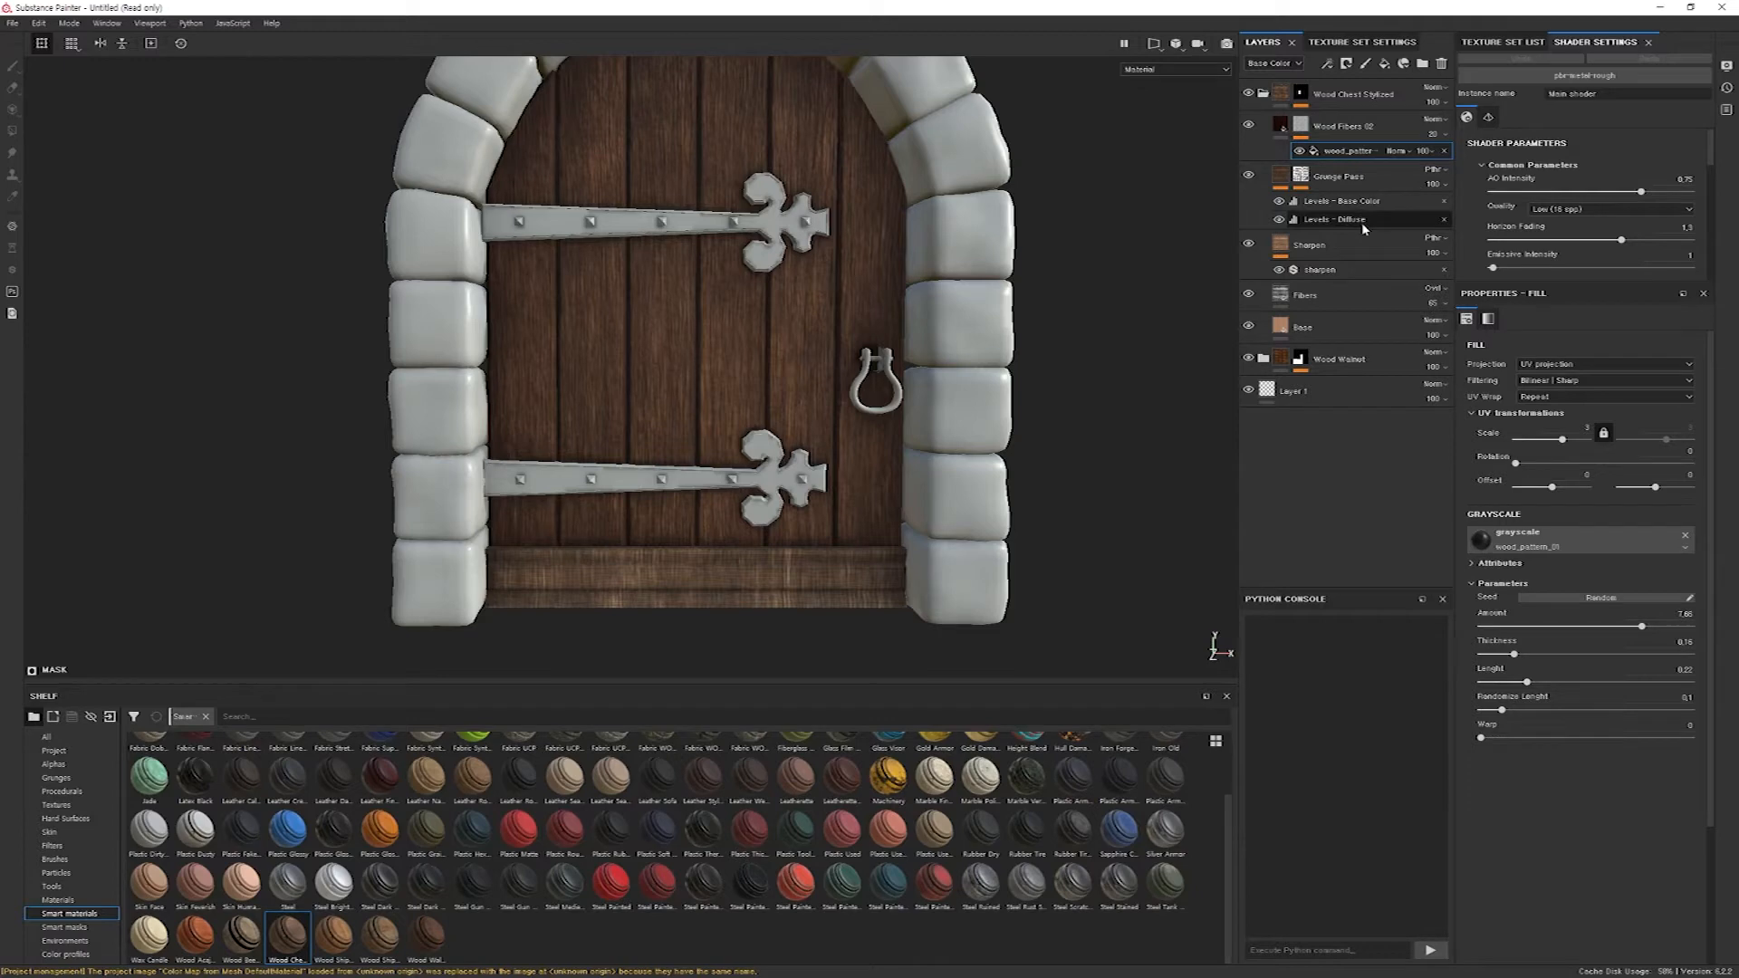
Set the Fibers layer's UV rotation to 0 so the grain runs along the bottom board.
click(1310, 304)
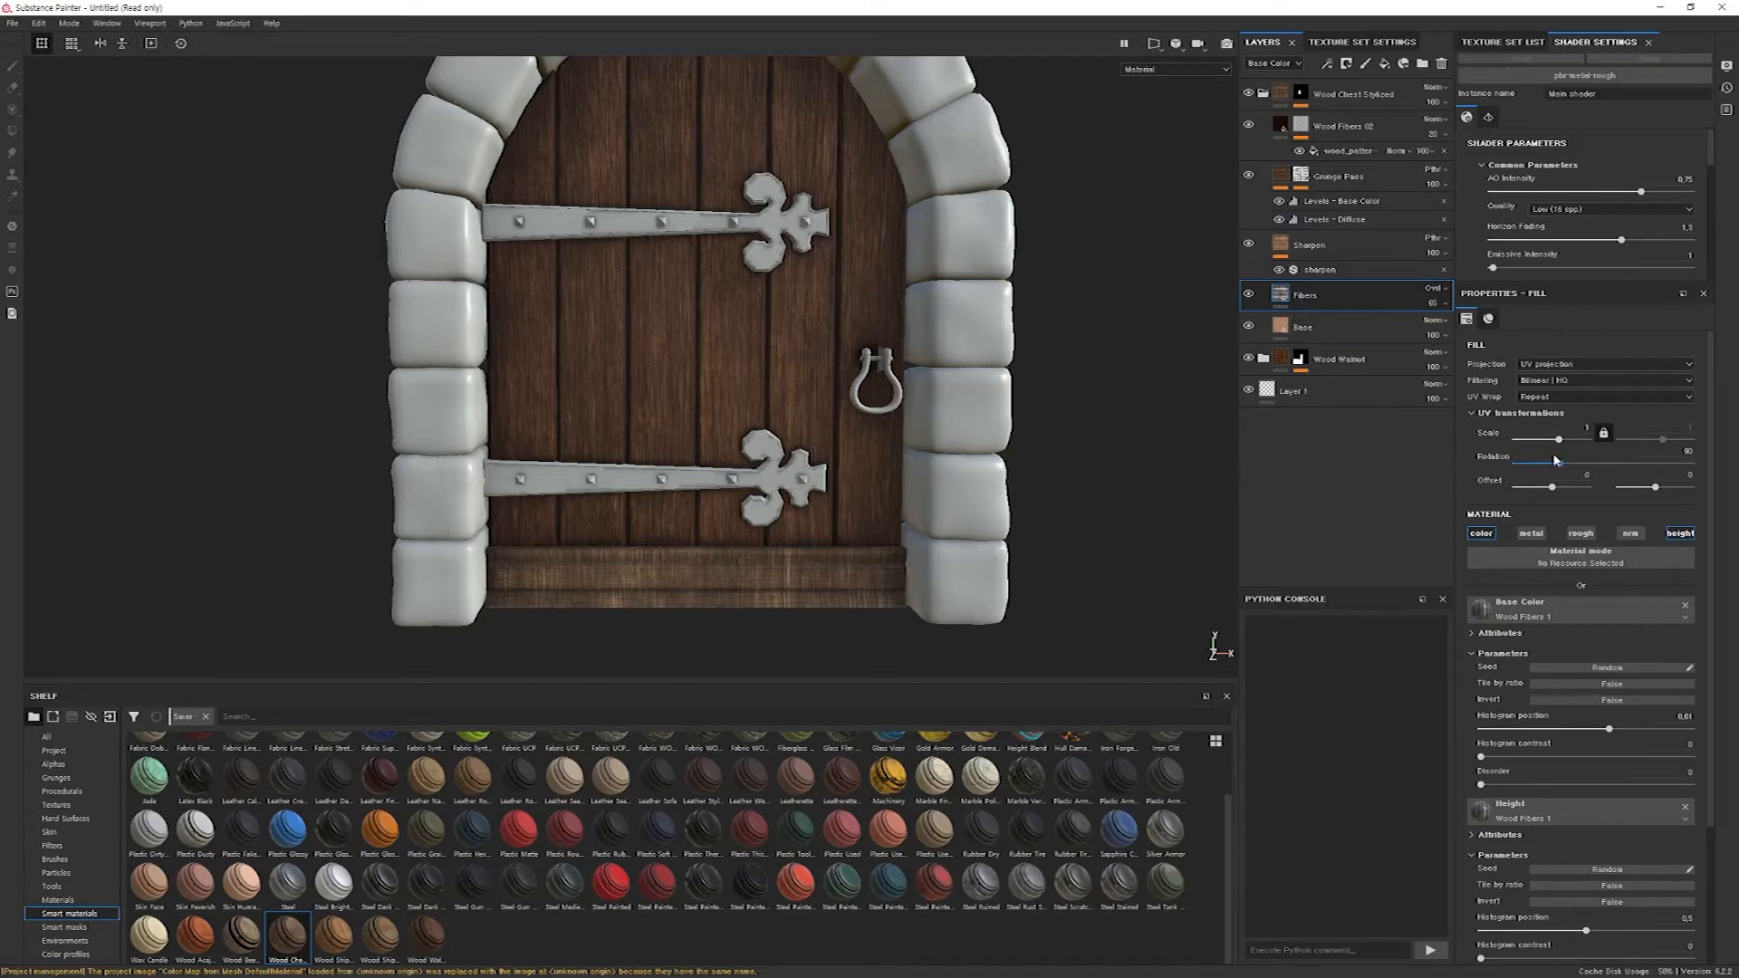
click(1690, 451)
text(0)
key(Return)
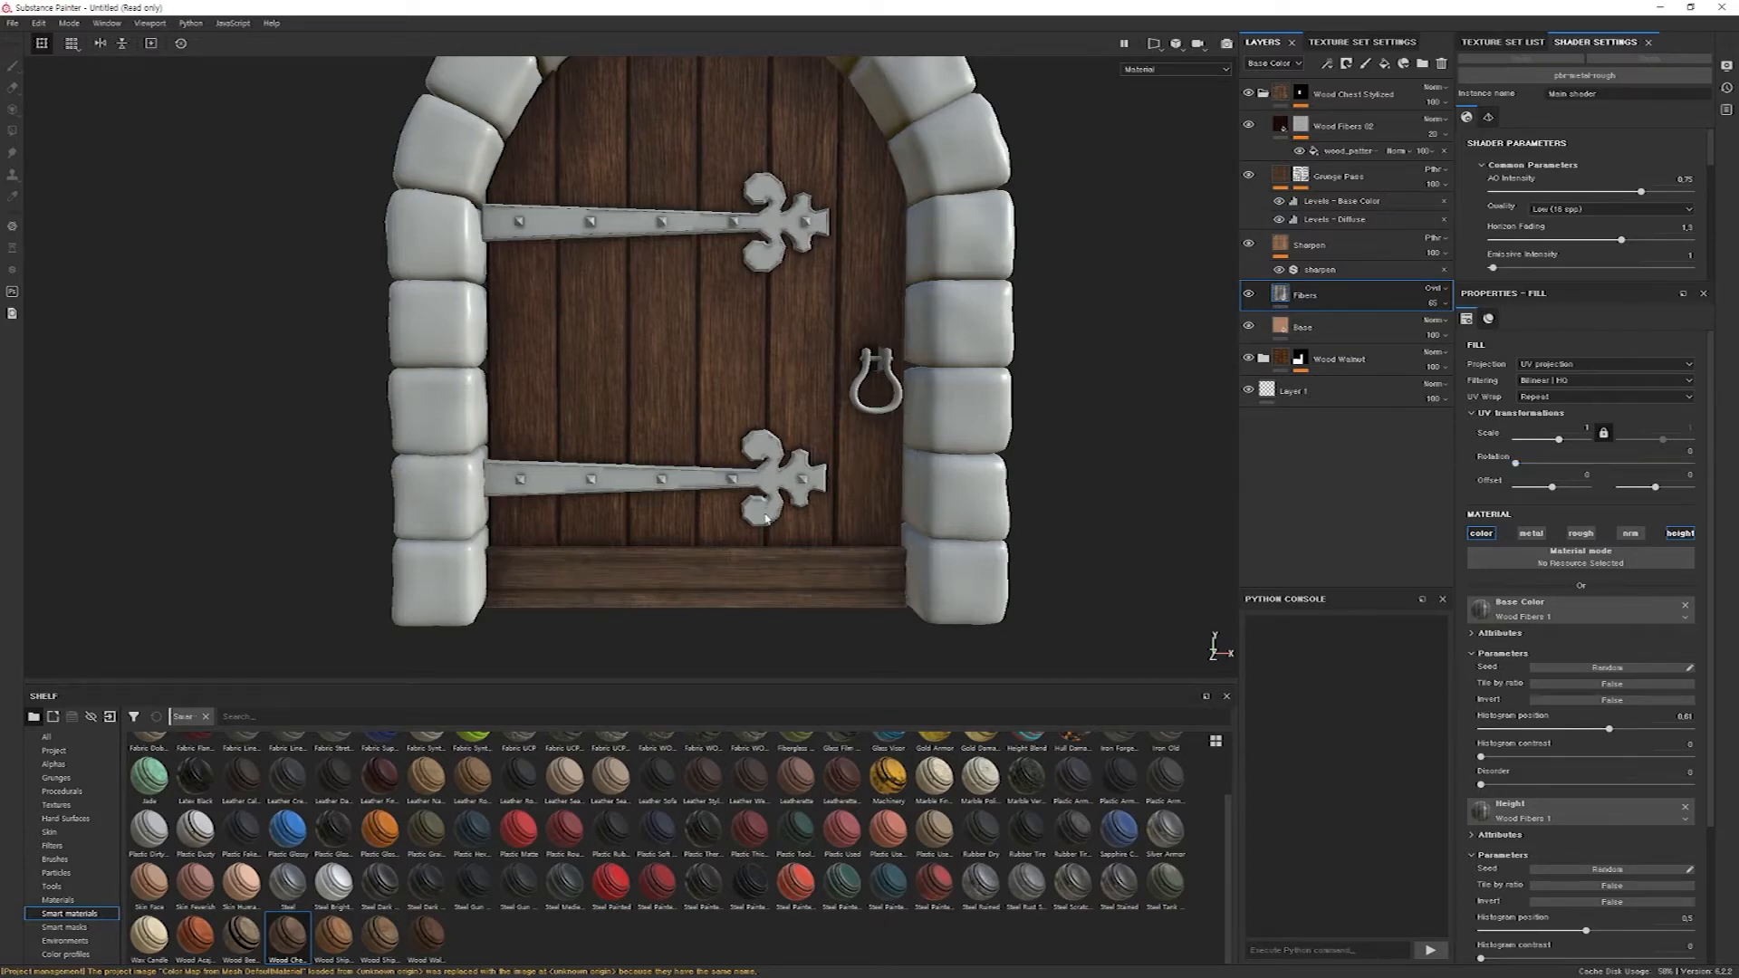
Inspect the grain direction on the bottom board against the planks, up close and across the whole door.
alt+drag(768, 566, 769, 529)
alt+middle_drag(769, 544, 749, 463)
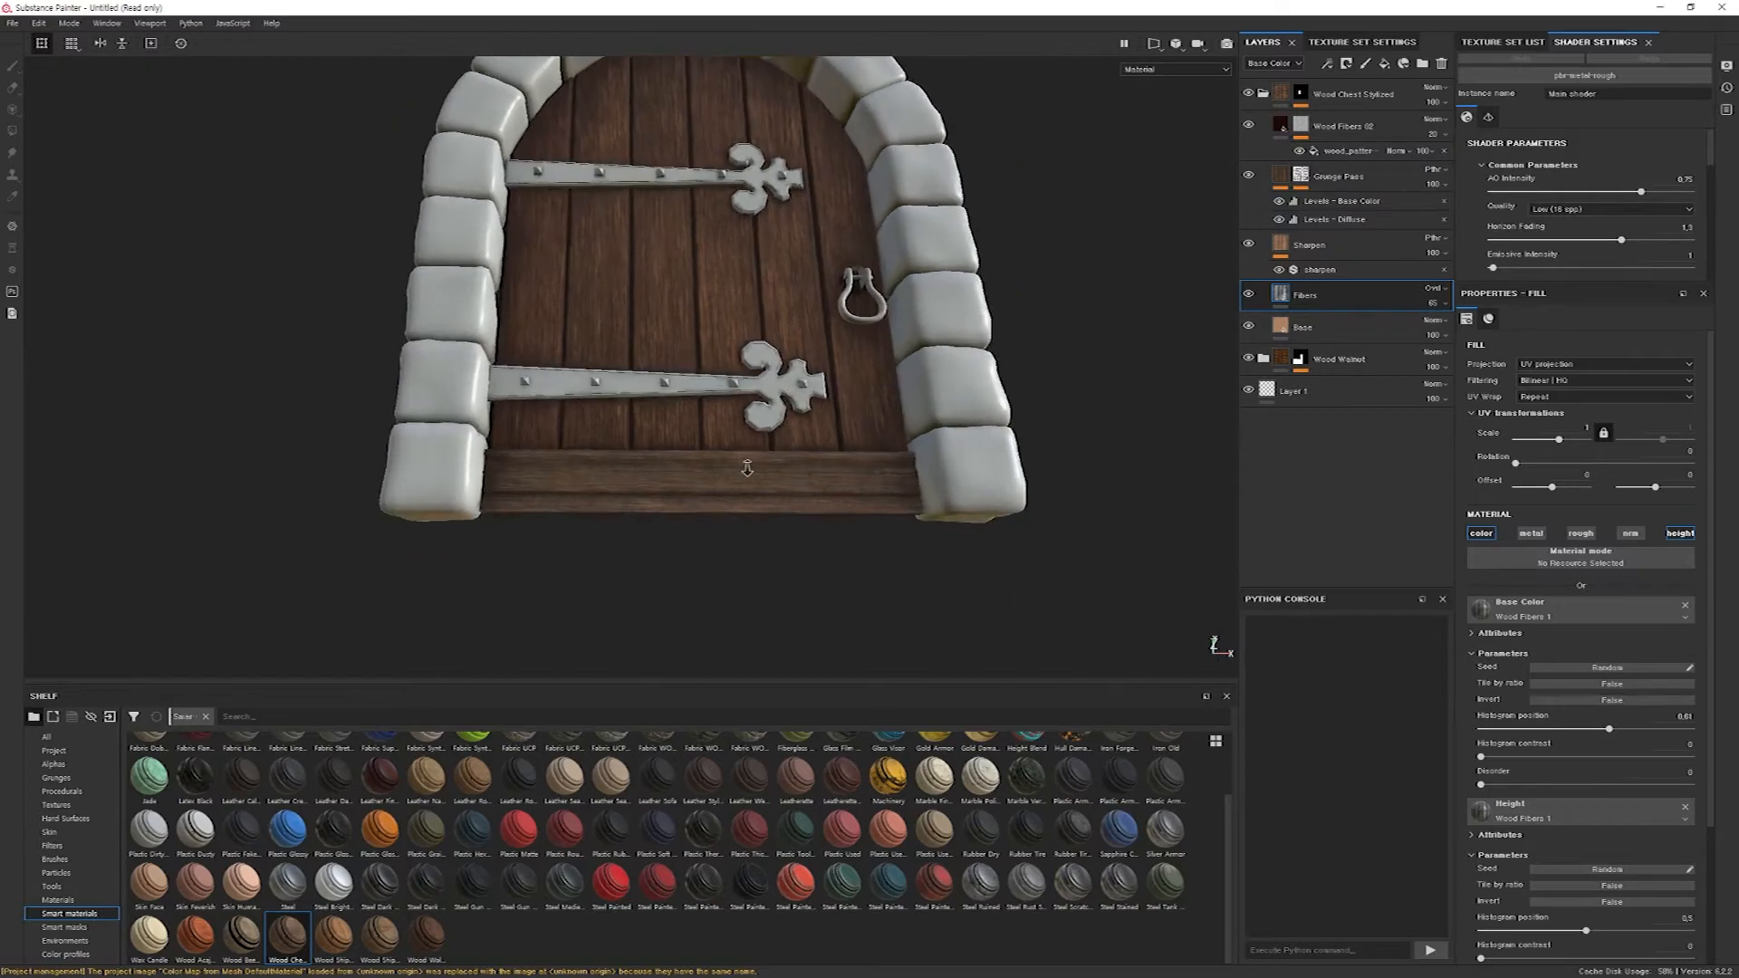
alt+right_drag(748, 464, 1454, 368)
alt+right_drag(870, 434, 1189, 390)
alt+middle_drag(817, 538, 812, 377)
alt+drag(812, 377, 784, 465)
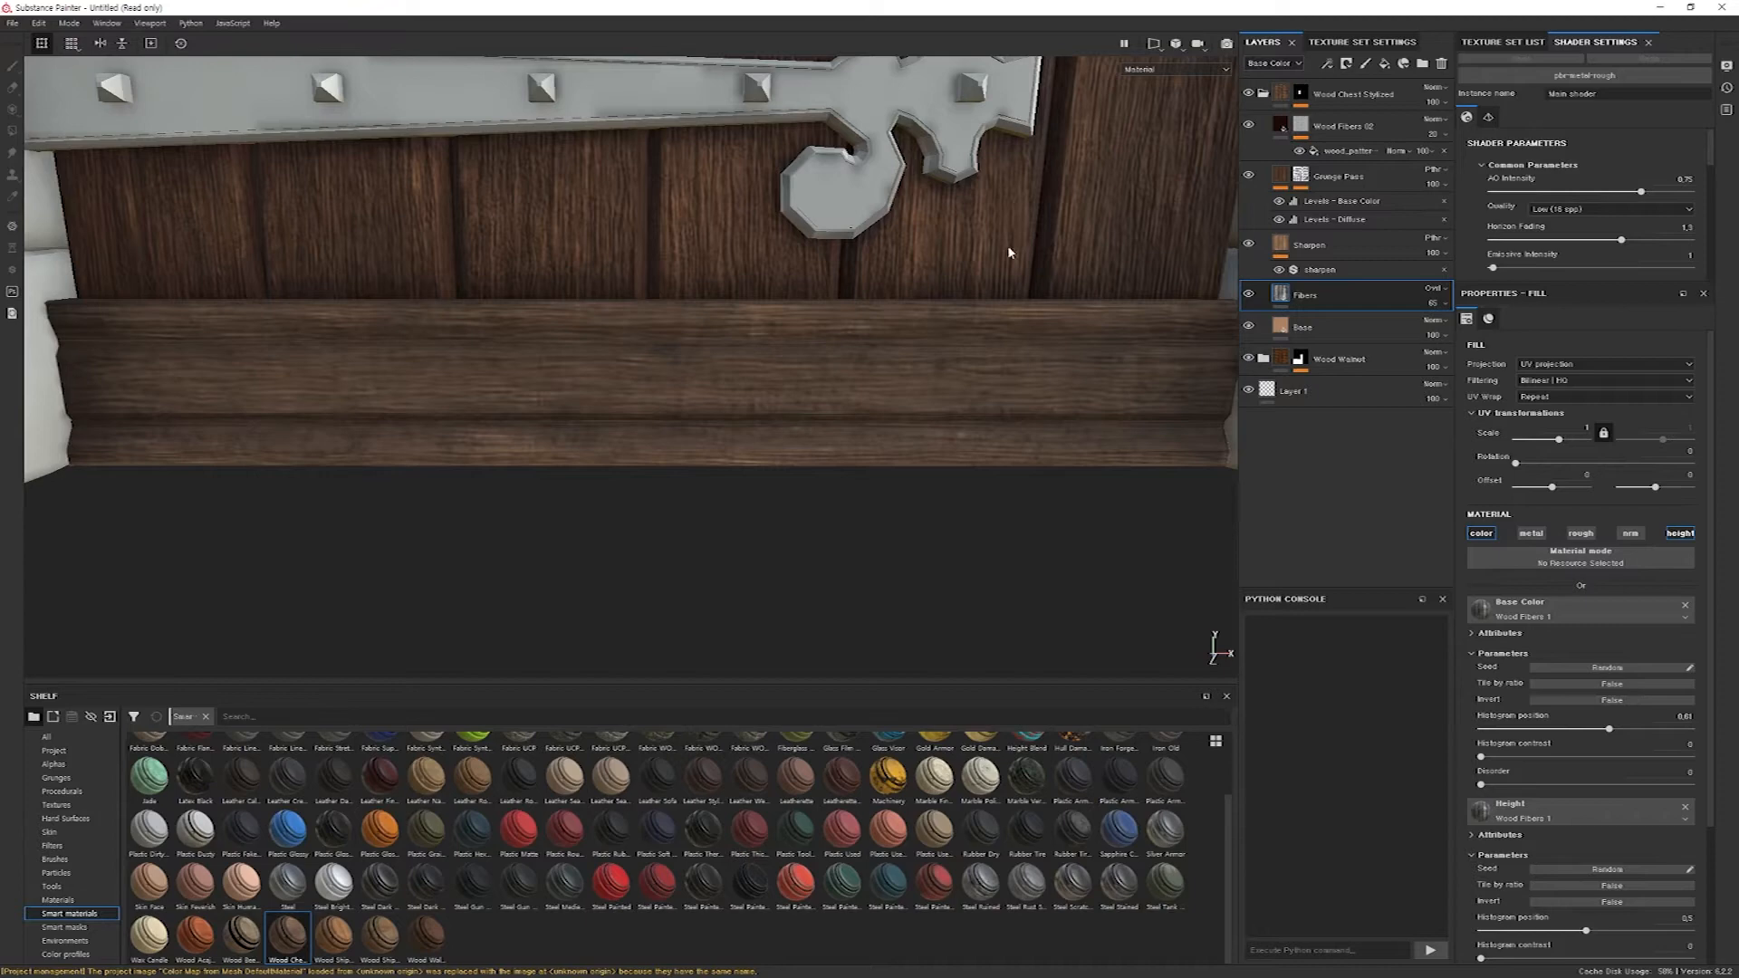
scroll(802, 450, up, 1)
scroll(802, 453, down, 6)
alt+middle_drag(810, 463, 741, 457)
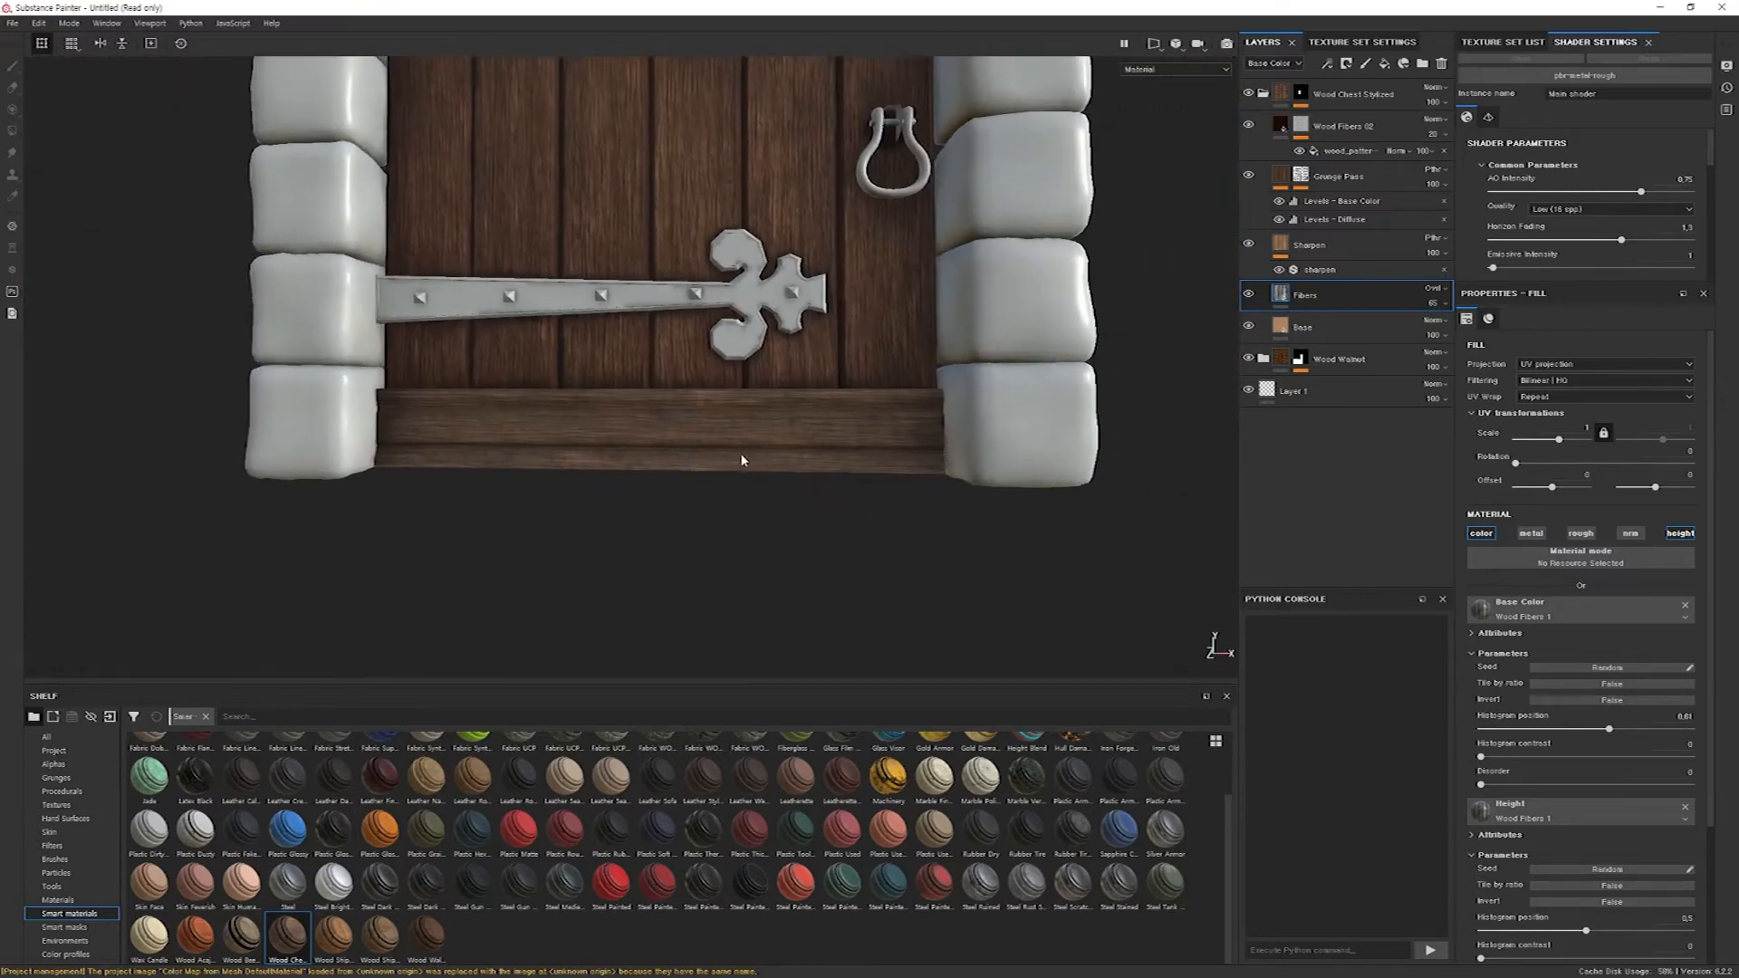
scroll(739, 465, up, 4)
scroll(733, 476, down, 5)
scroll(732, 495, down, 4)
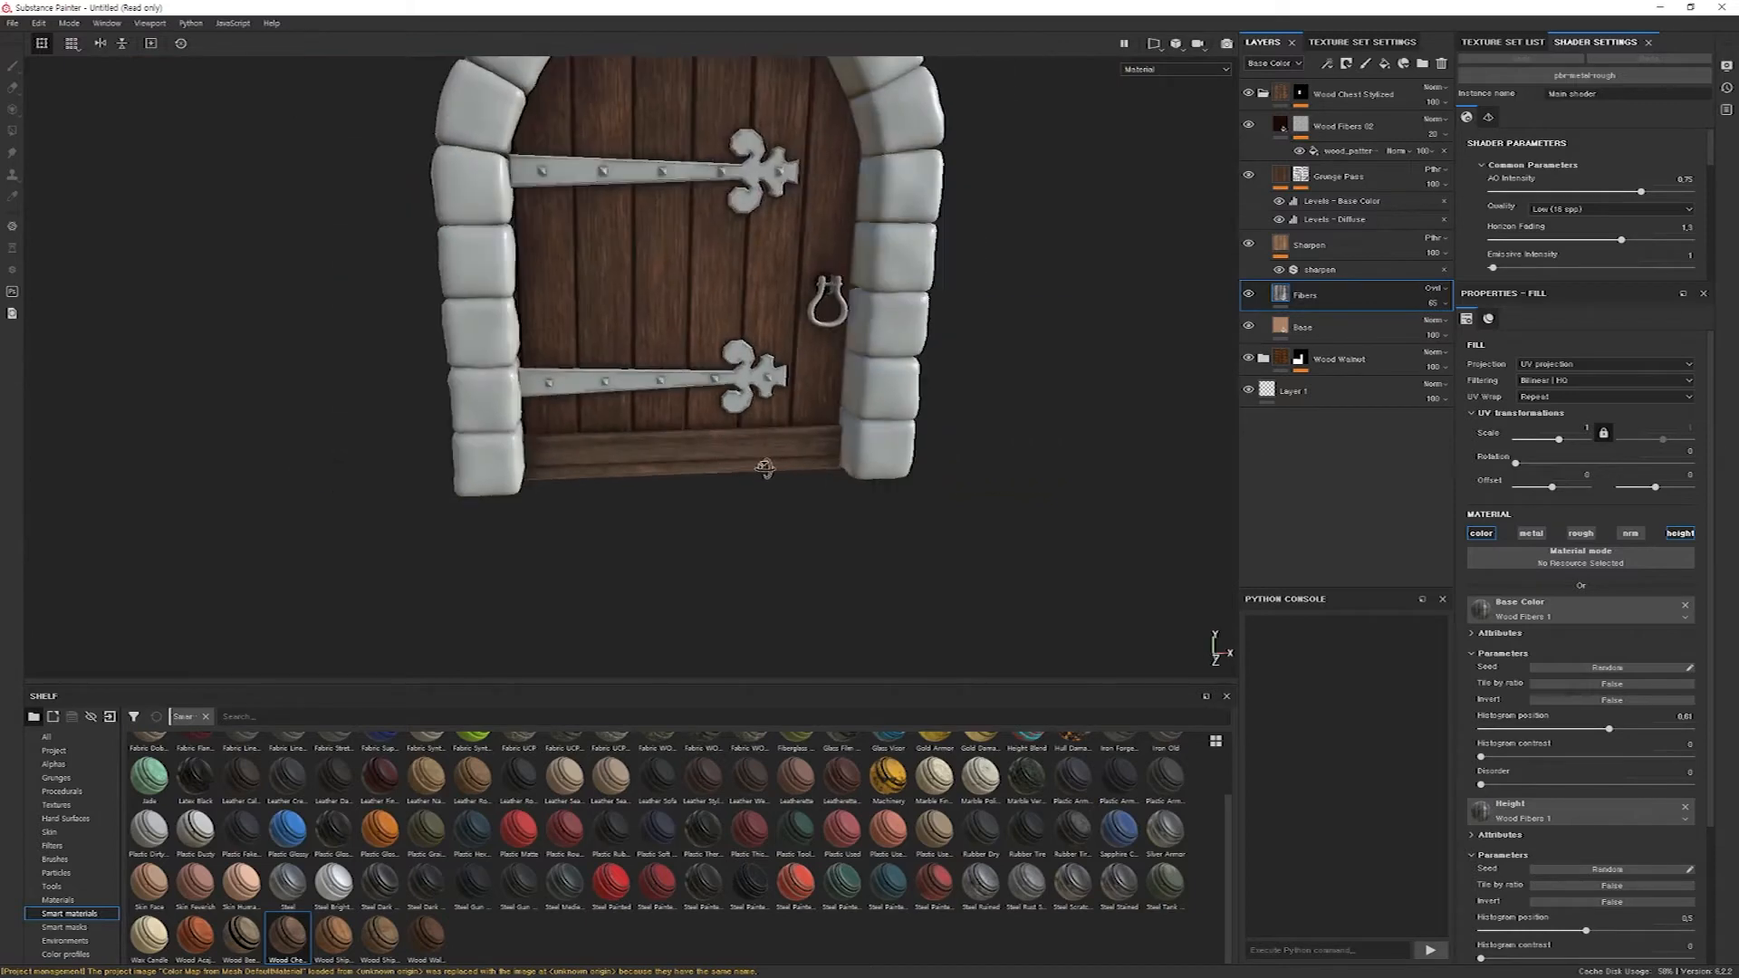
alt+middle_drag(763, 462, 780, 551)
alt+drag(784, 550, 752, 539)
alt+middle_drag(747, 532, 729, 505)
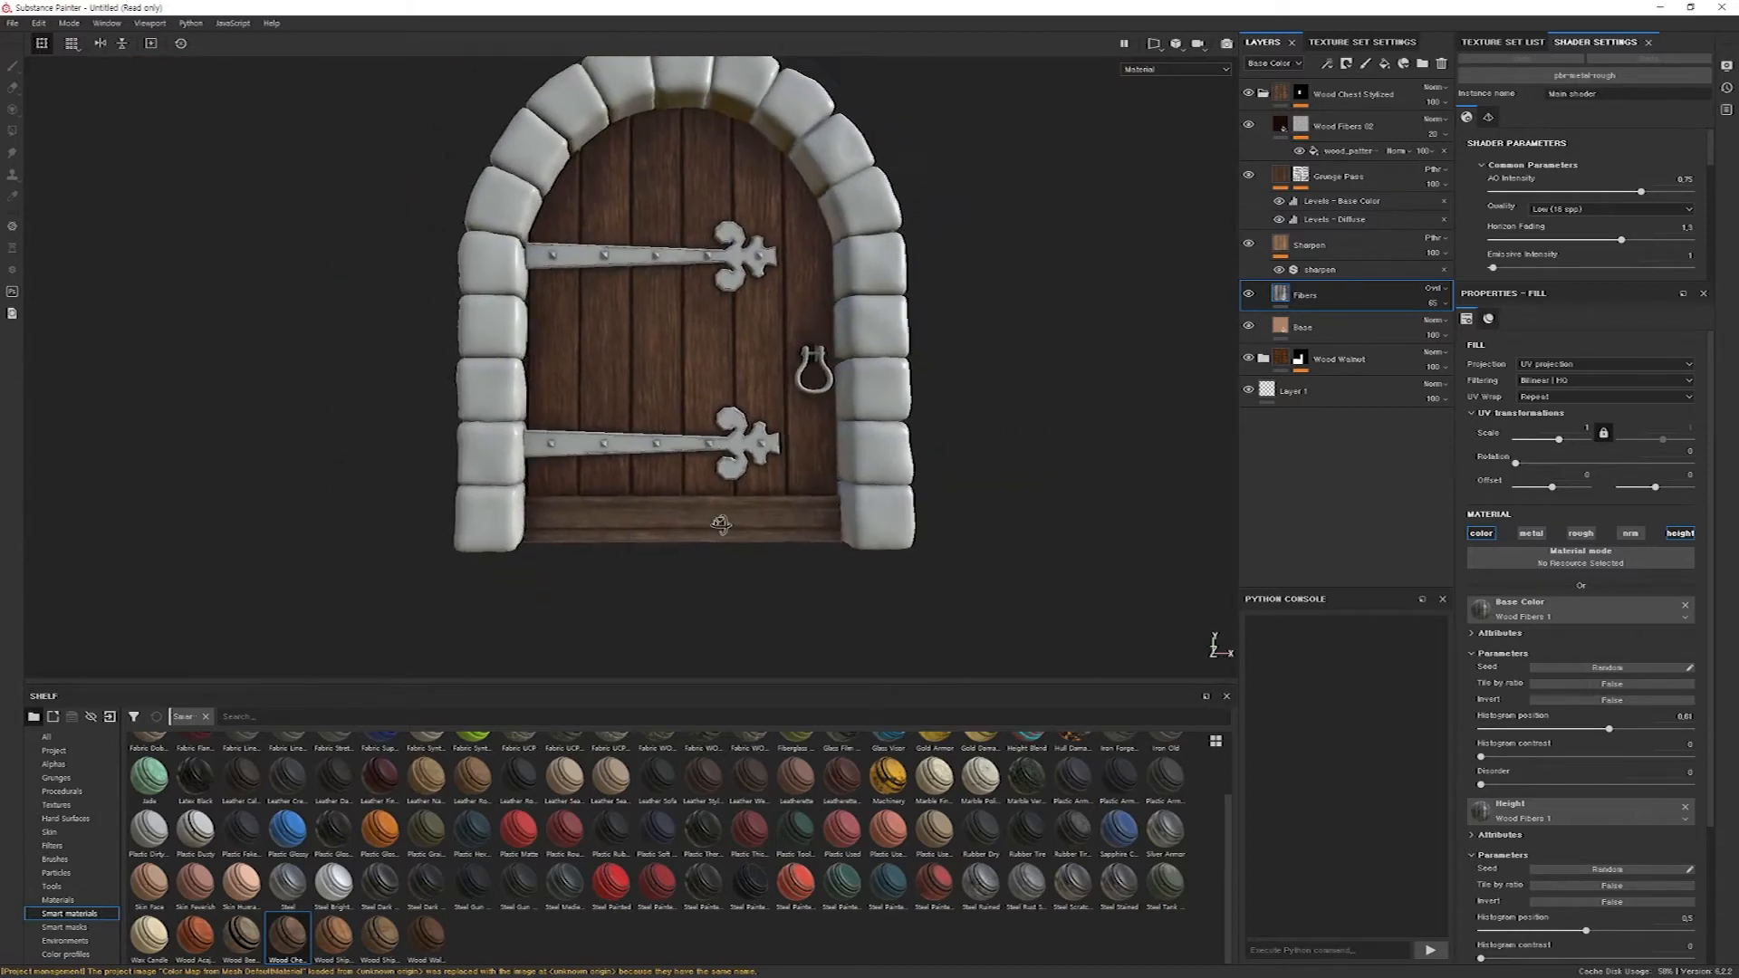
alt+drag(726, 525, 721, 533)
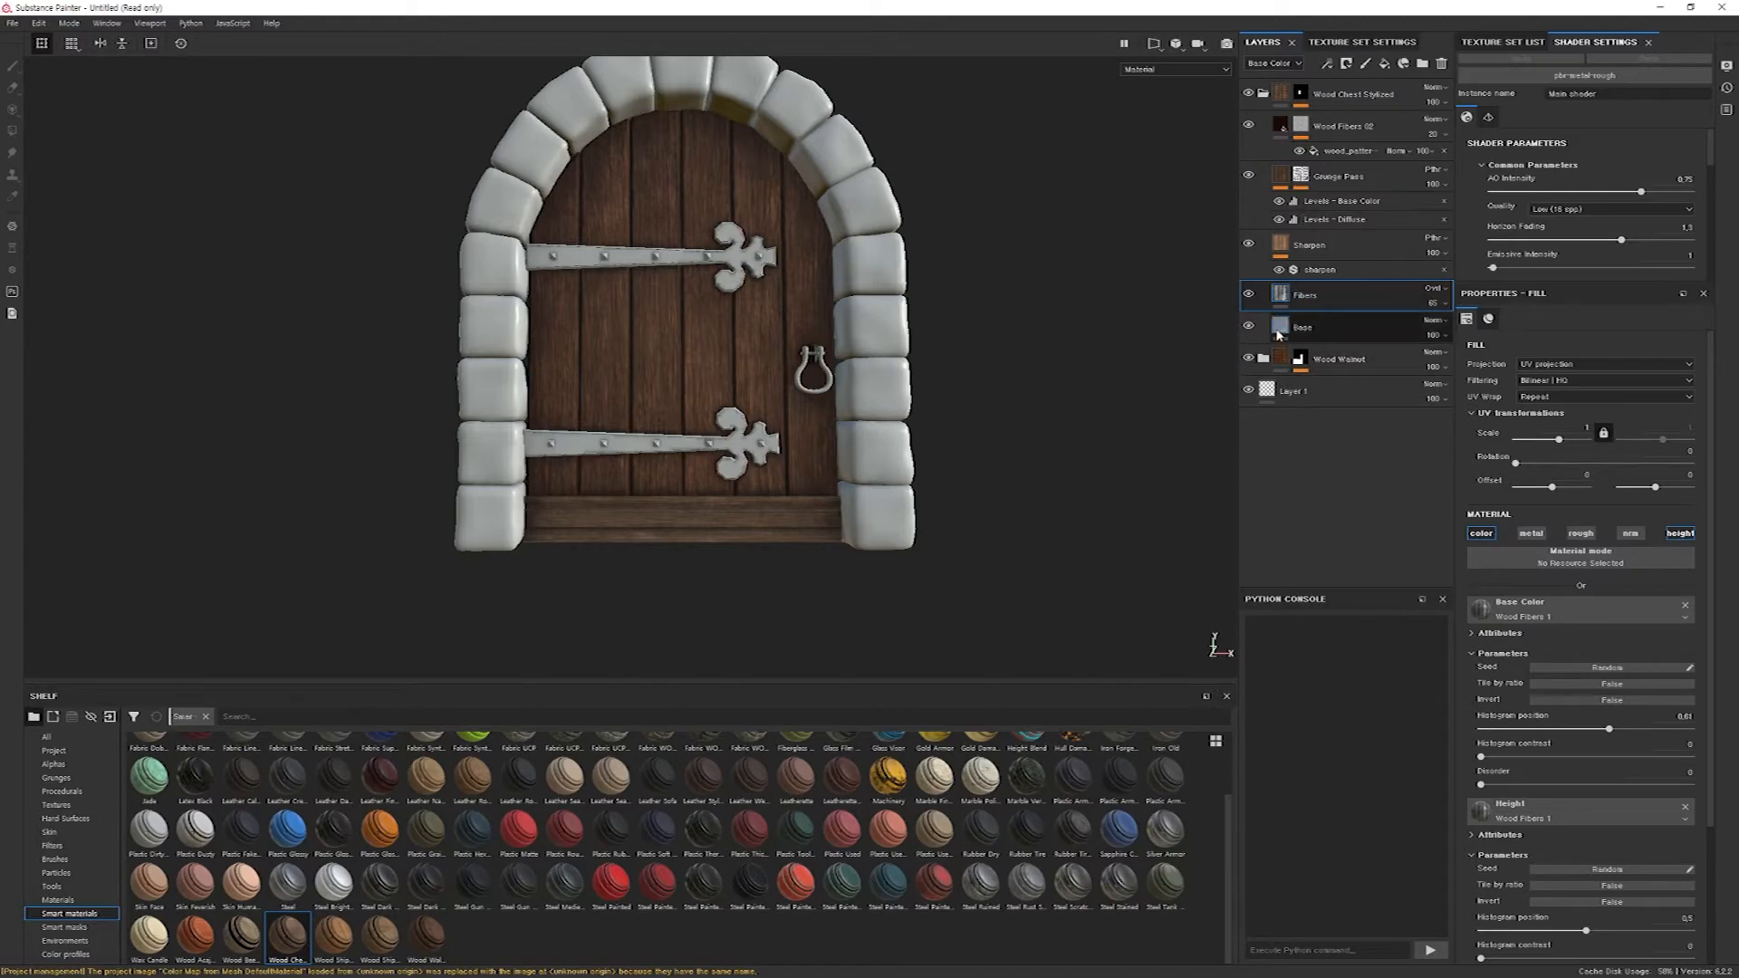
Darken the base color of the Wood Chest Stylized material's Base layer to a deep, muted brown.
click(1278, 333)
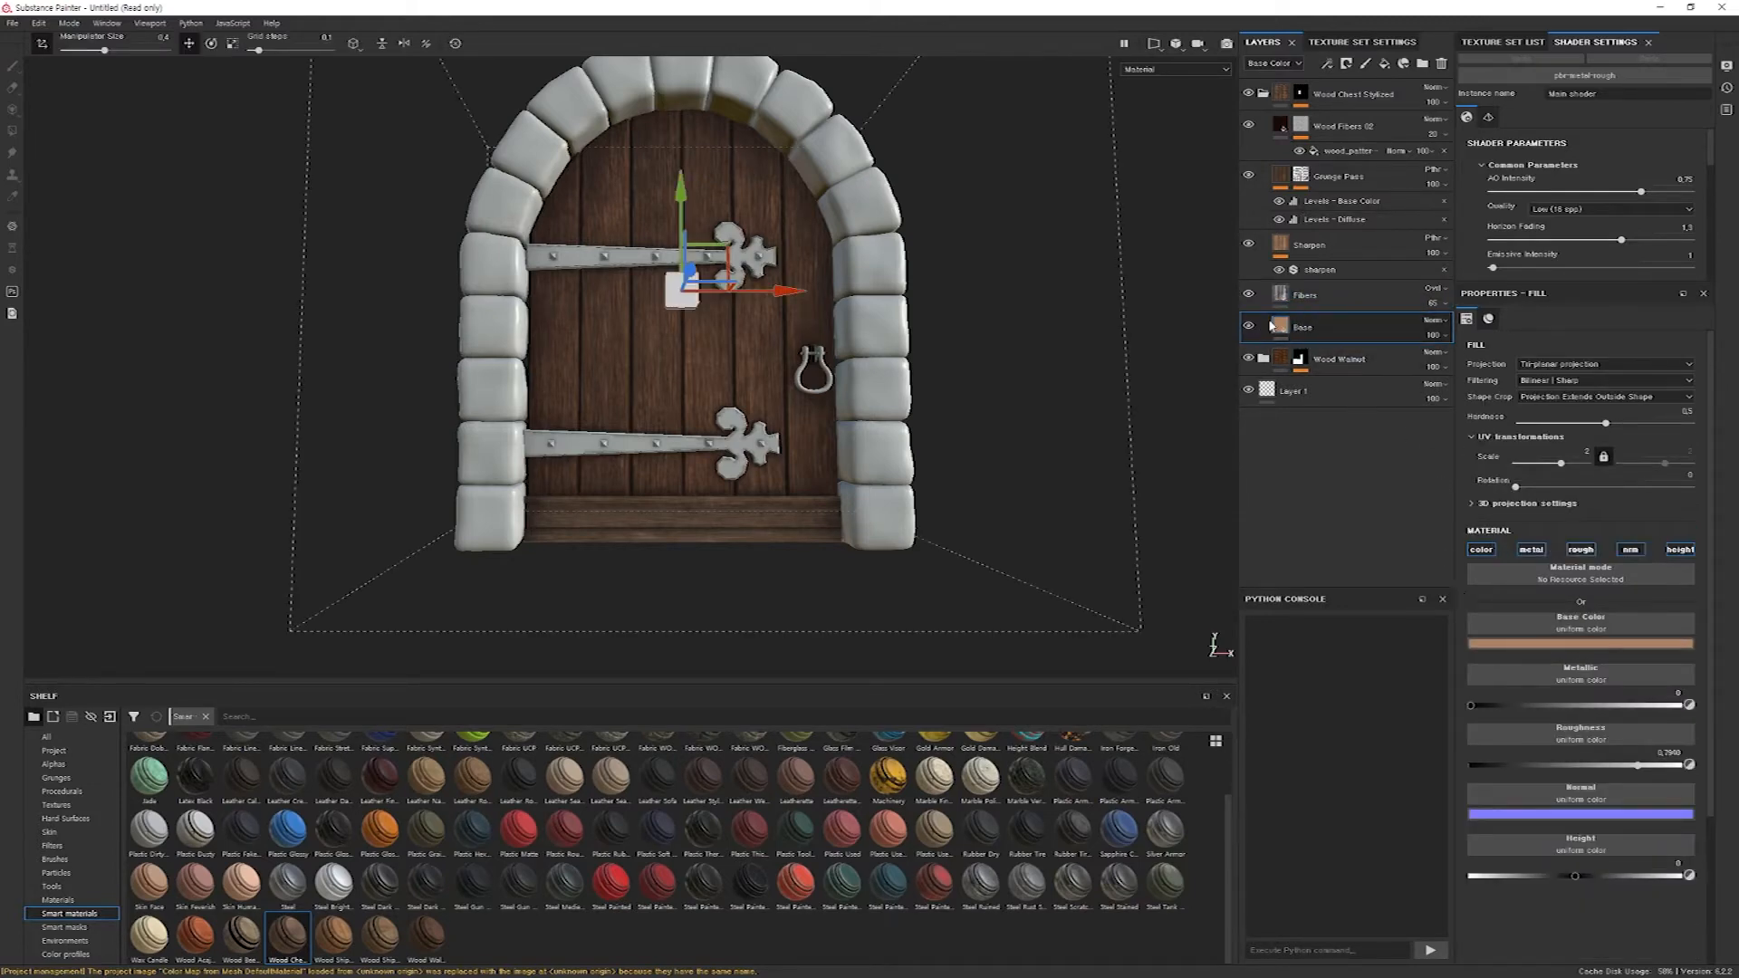
click(1584, 643)
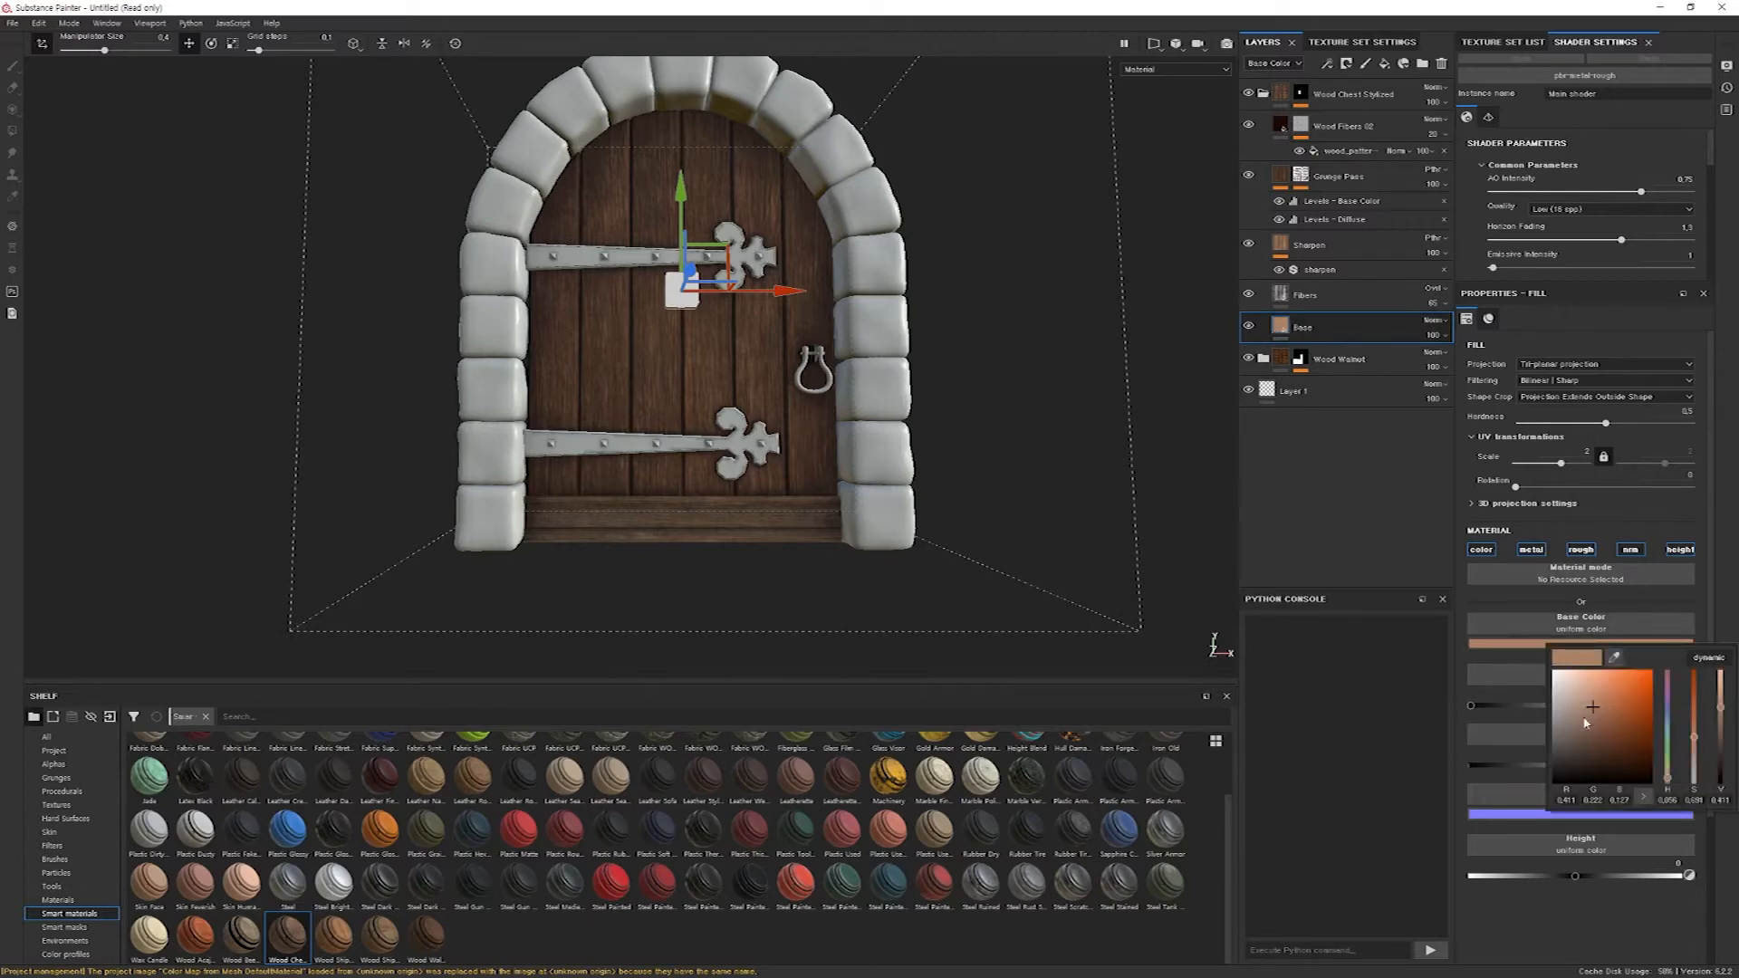
mouse_move(1595, 710)
mouse_down()
mouse_move(1602, 744)
mouse_move(1584, 743)
mouse_up()
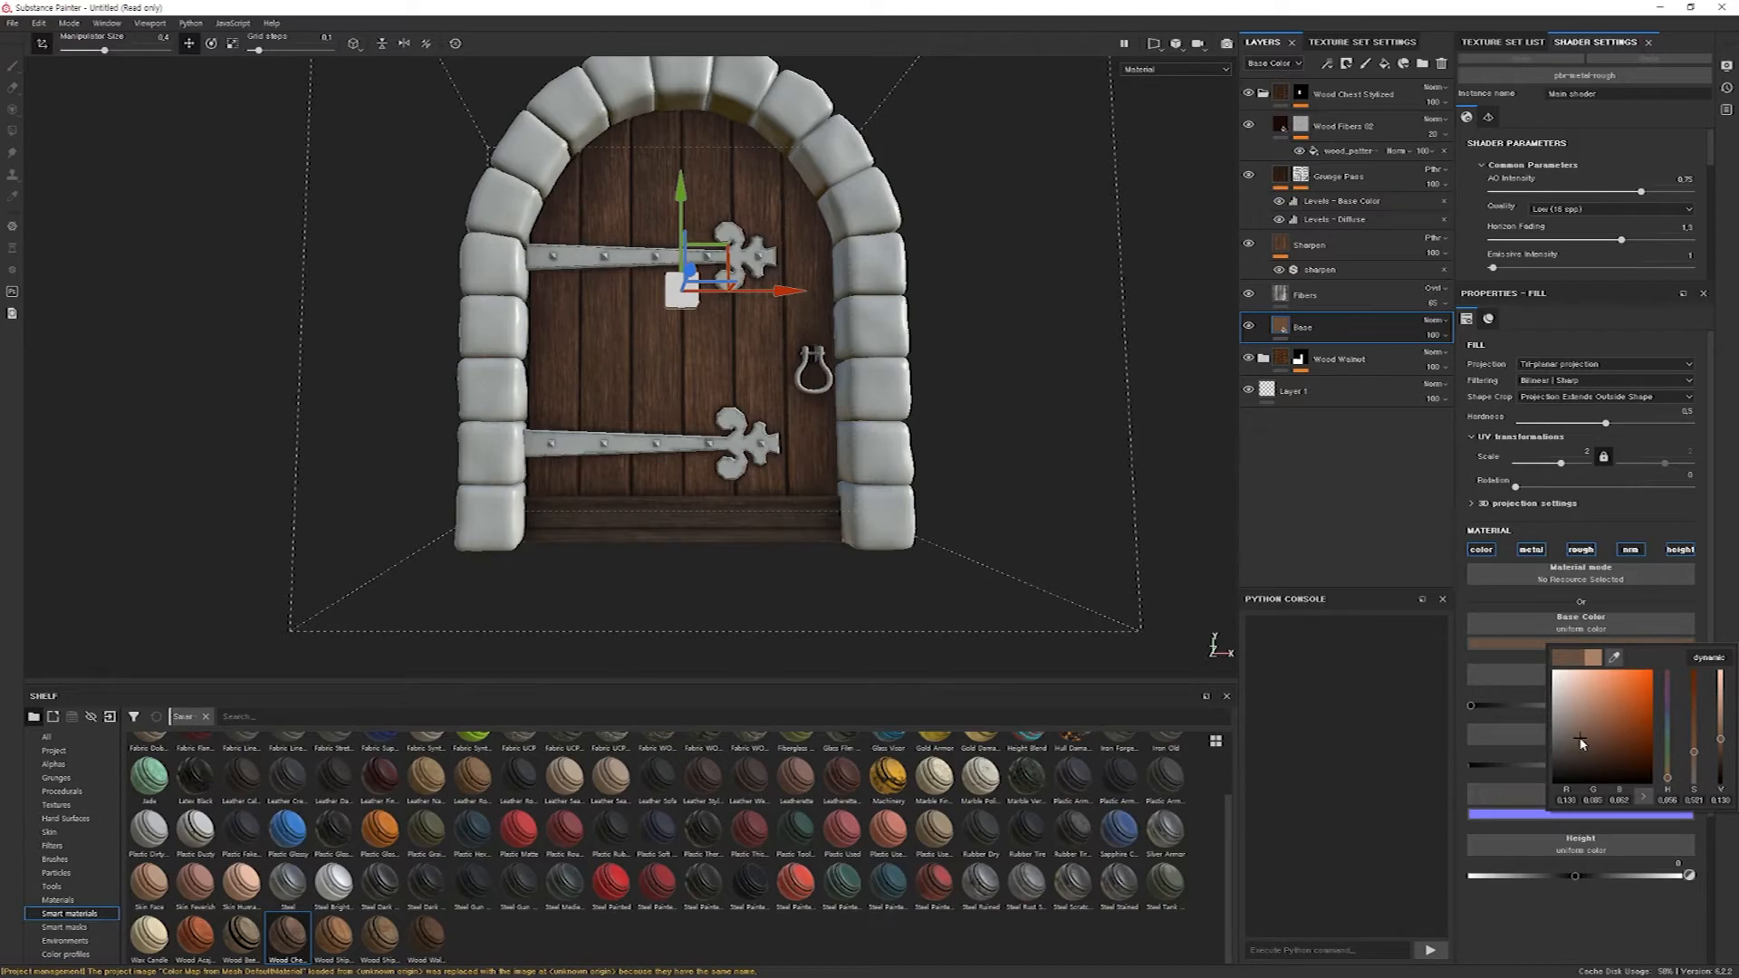
drag(1583, 742, 1581, 736)
click(1553, 910)
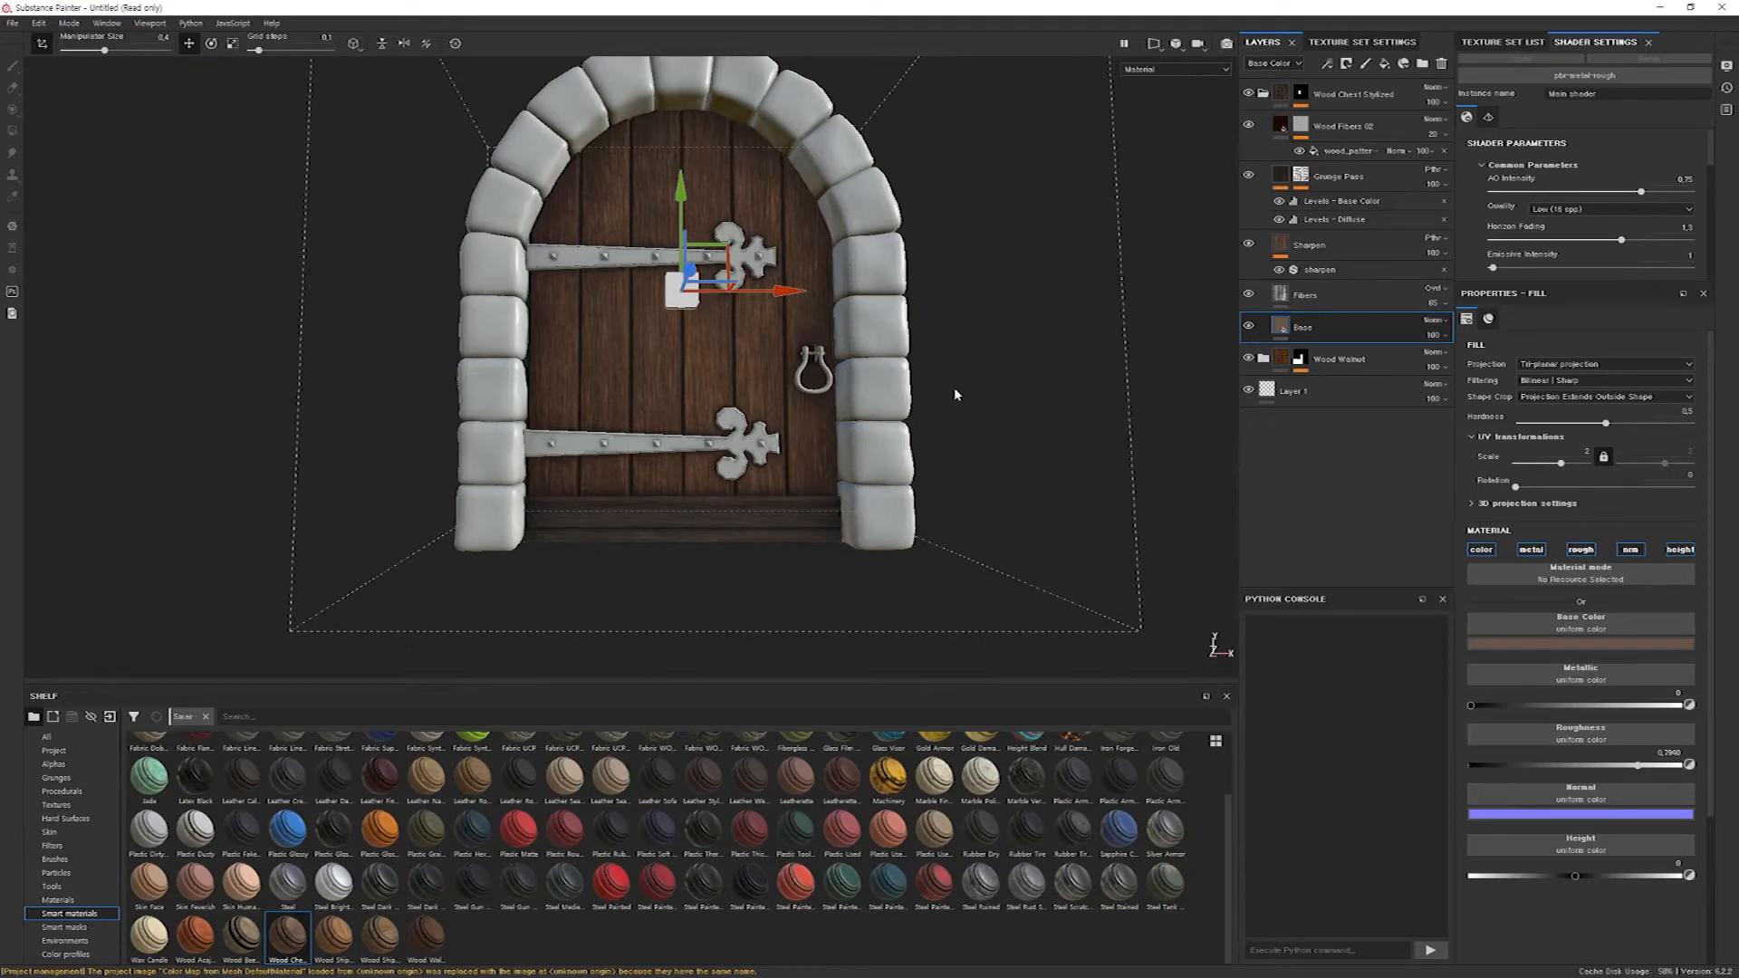
Collapse the Wood Chest Stylized group and apply the Steel Gun Painted smart material to the hinges through their ID color.
click(1263, 94)
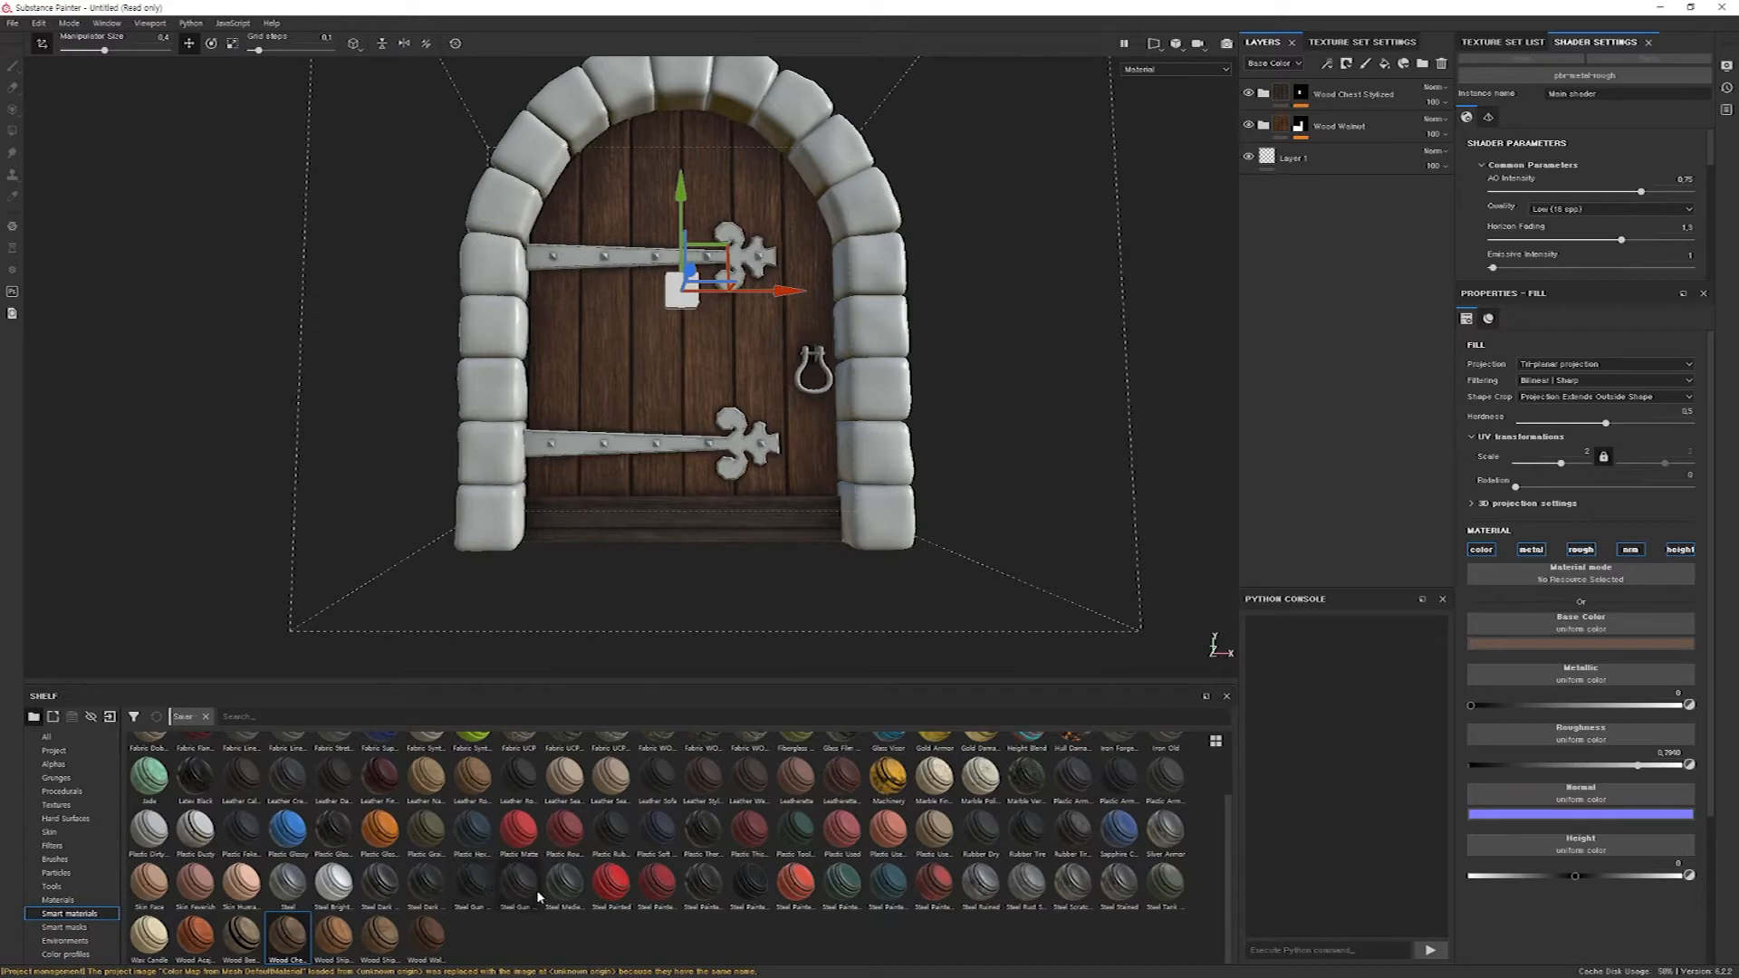
mouse_move(518, 891)
mouse_down()
mouse_move(543, 893)
mouse_move(652, 453)
mouse_move(649, 574)
mouse_move(632, 354)
mouse_move(753, 424)
mouse_move(736, 447)
mouse_up()
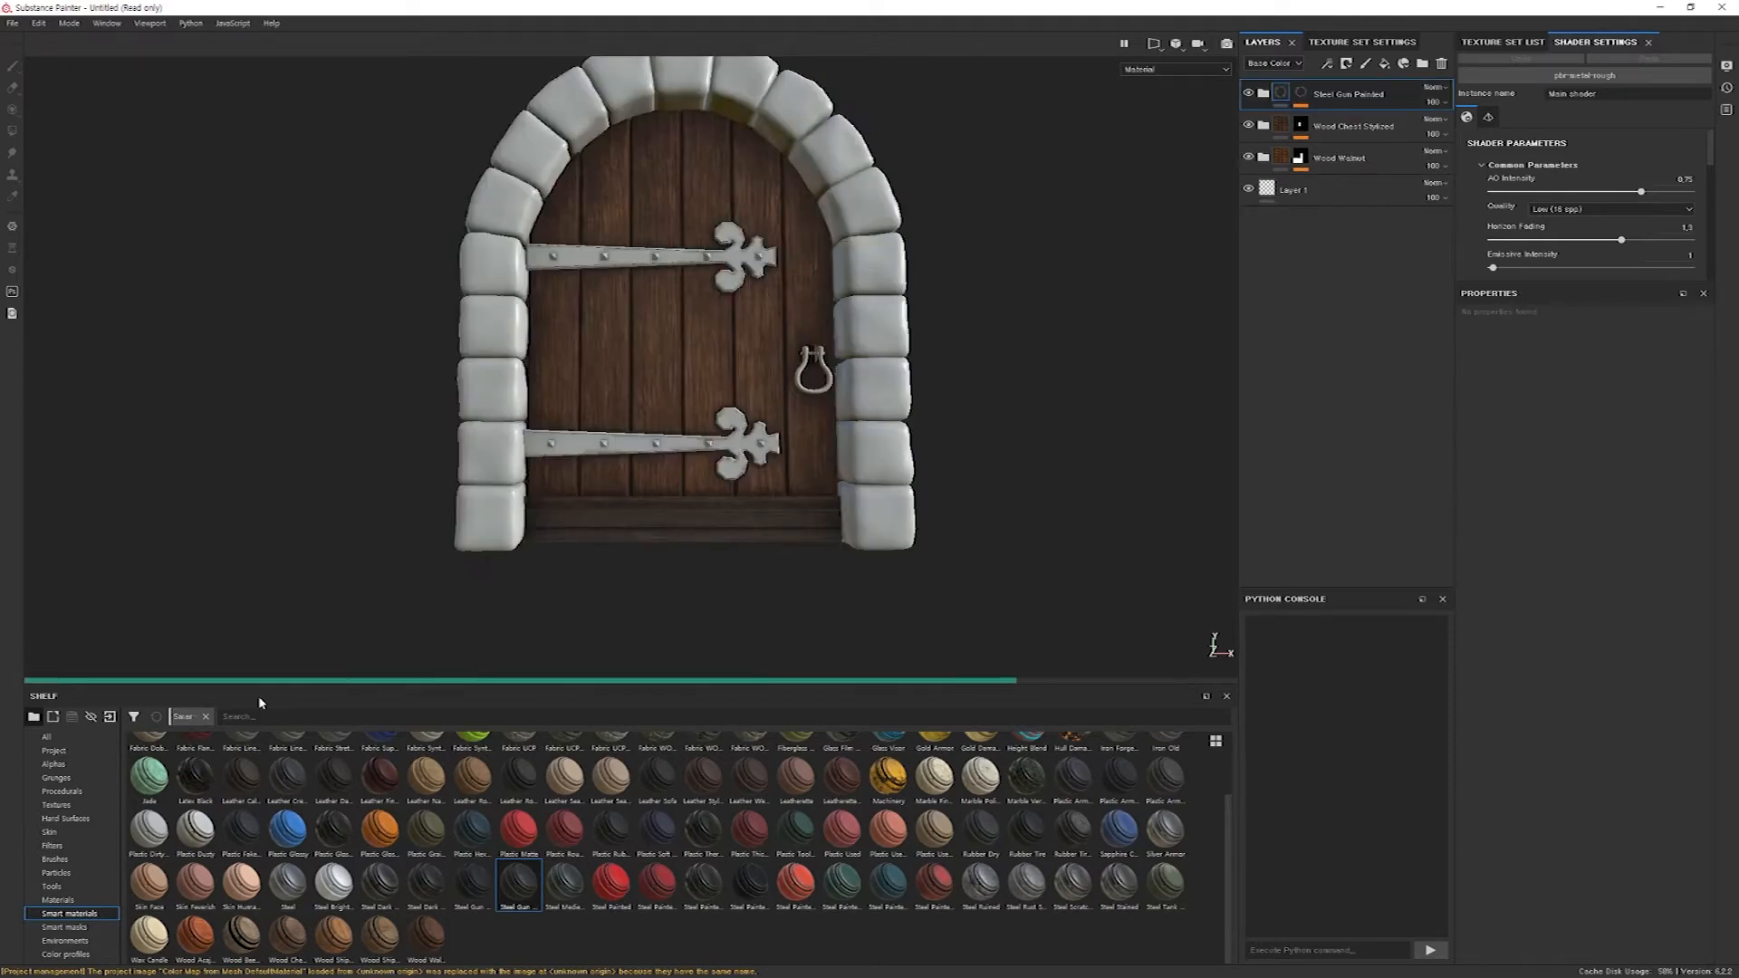
Examine the dark painted steel on both hinges against the wood, from several angles and up close.
alt+drag(777, 349, 696, 390)
alt+middle_drag(651, 367, 606, 478)
alt+right_drag(606, 477, 1068, 307)
alt+middle_drag(743, 412, 638, 290)
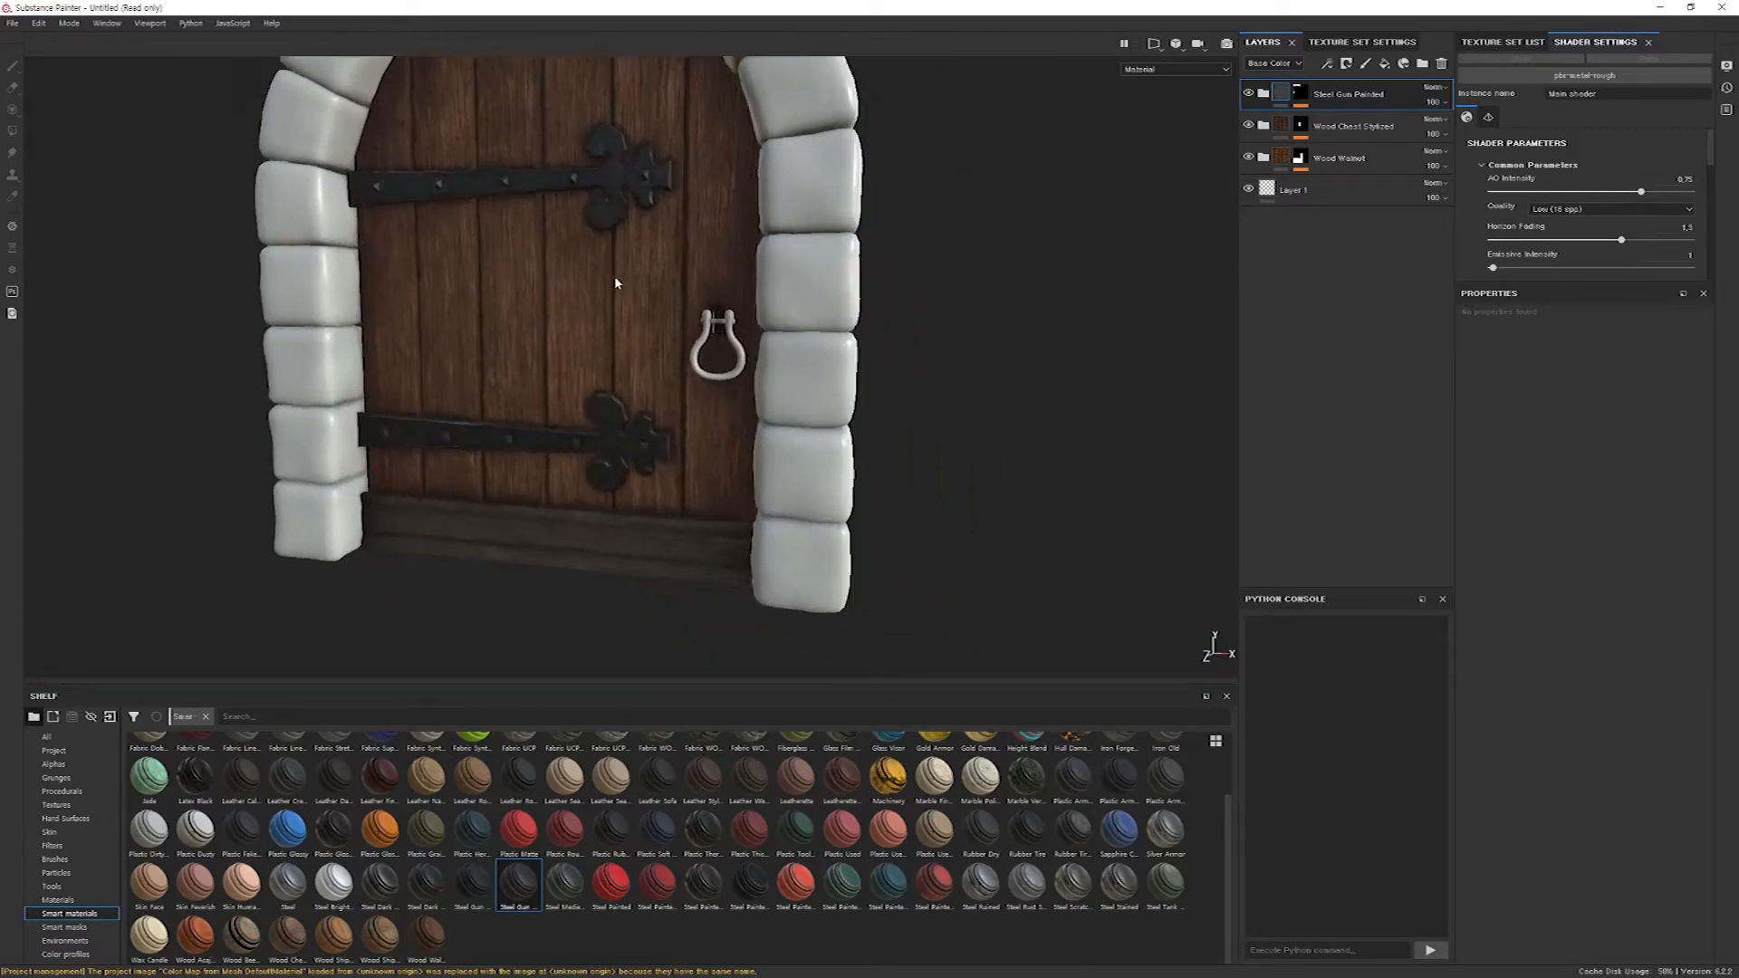
alt+drag(639, 290, 582, 337)
alt+middle_drag(582, 337, 560, 490)
alt+drag(559, 490, 652, 350)
alt+right_drag(652, 350, 798, 334)
alt+drag(798, 334, 722, 342)
alt+middle_drag(722, 341, 764, 259)
alt+drag(765, 260, 408, 479)
alt+right_drag(407, 478, 736, 237)
alt+drag(768, 262, 769, 356)
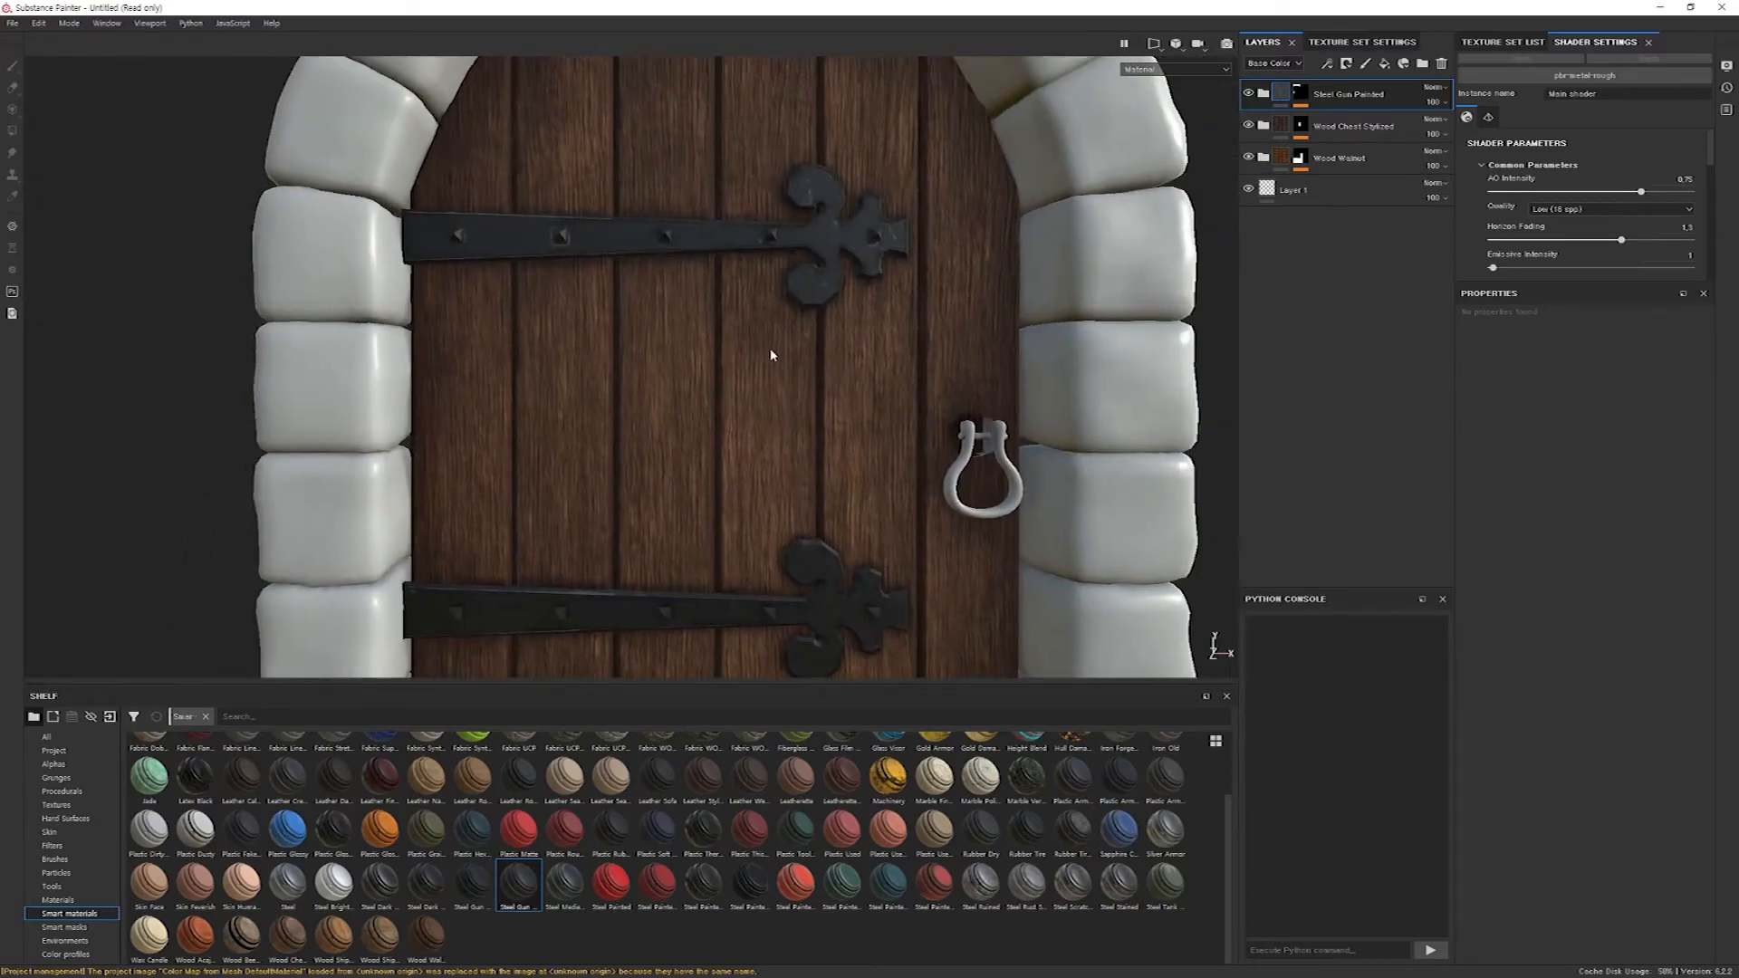
Set Color 01 of the Steel Gun Painted material's Base Metal layer to a dark neutral gray.
click(1266, 95)
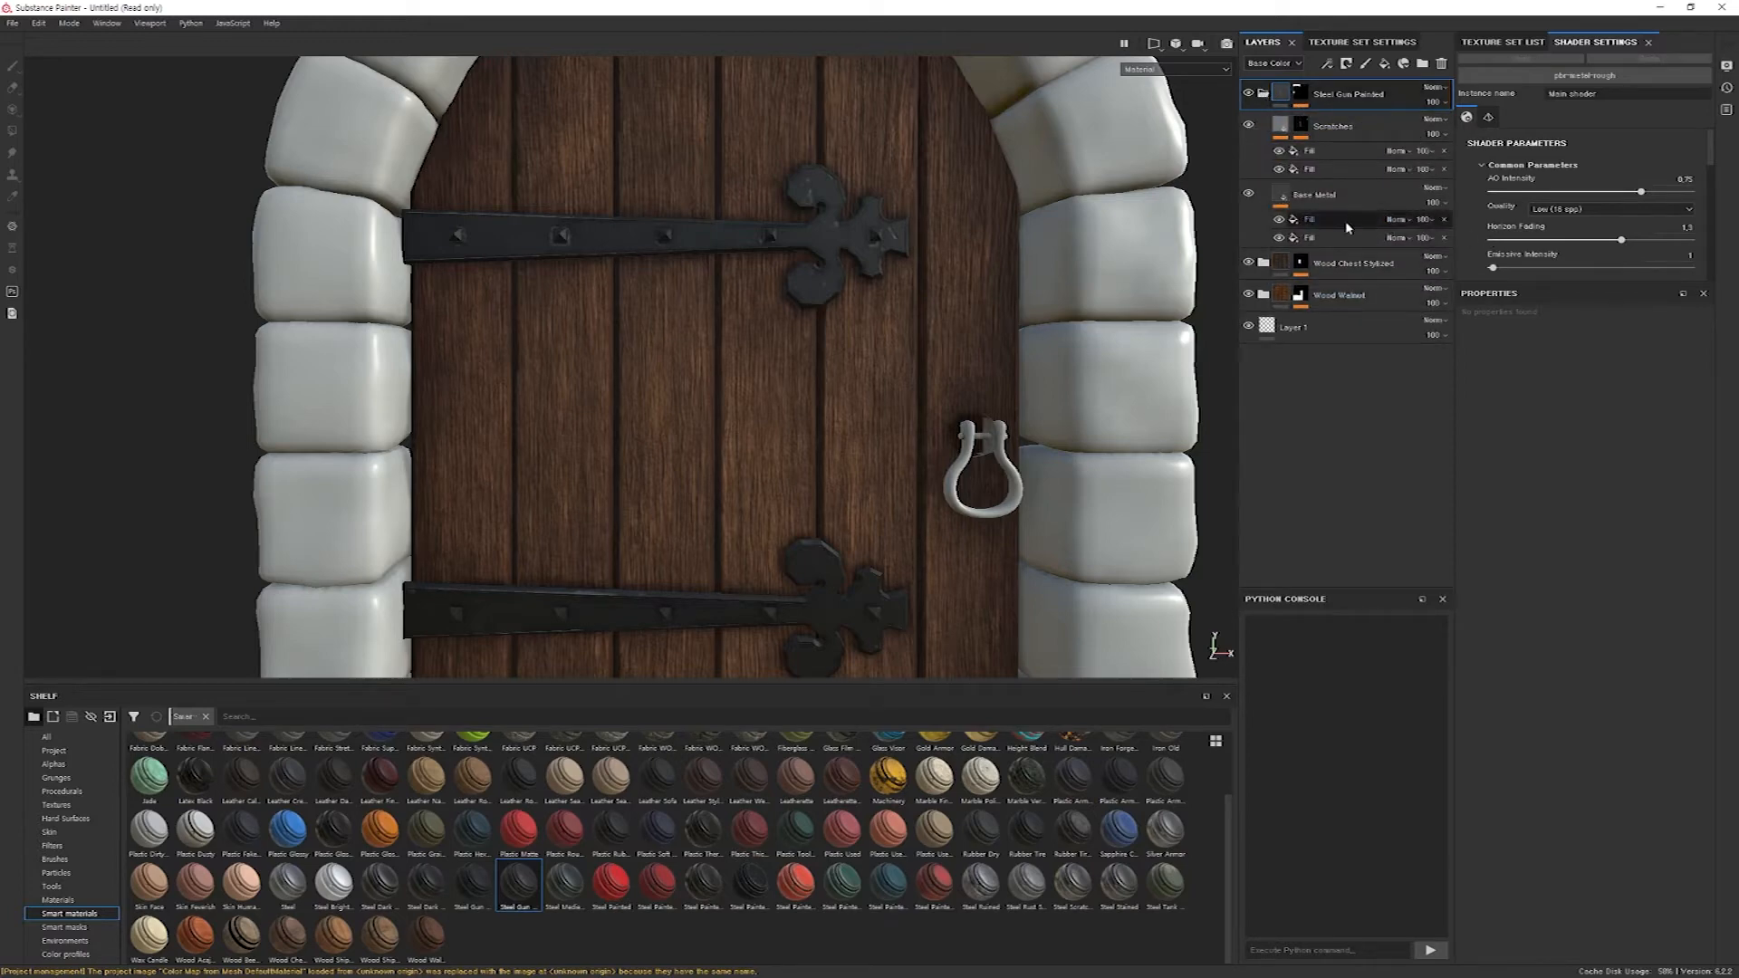
click(1285, 194)
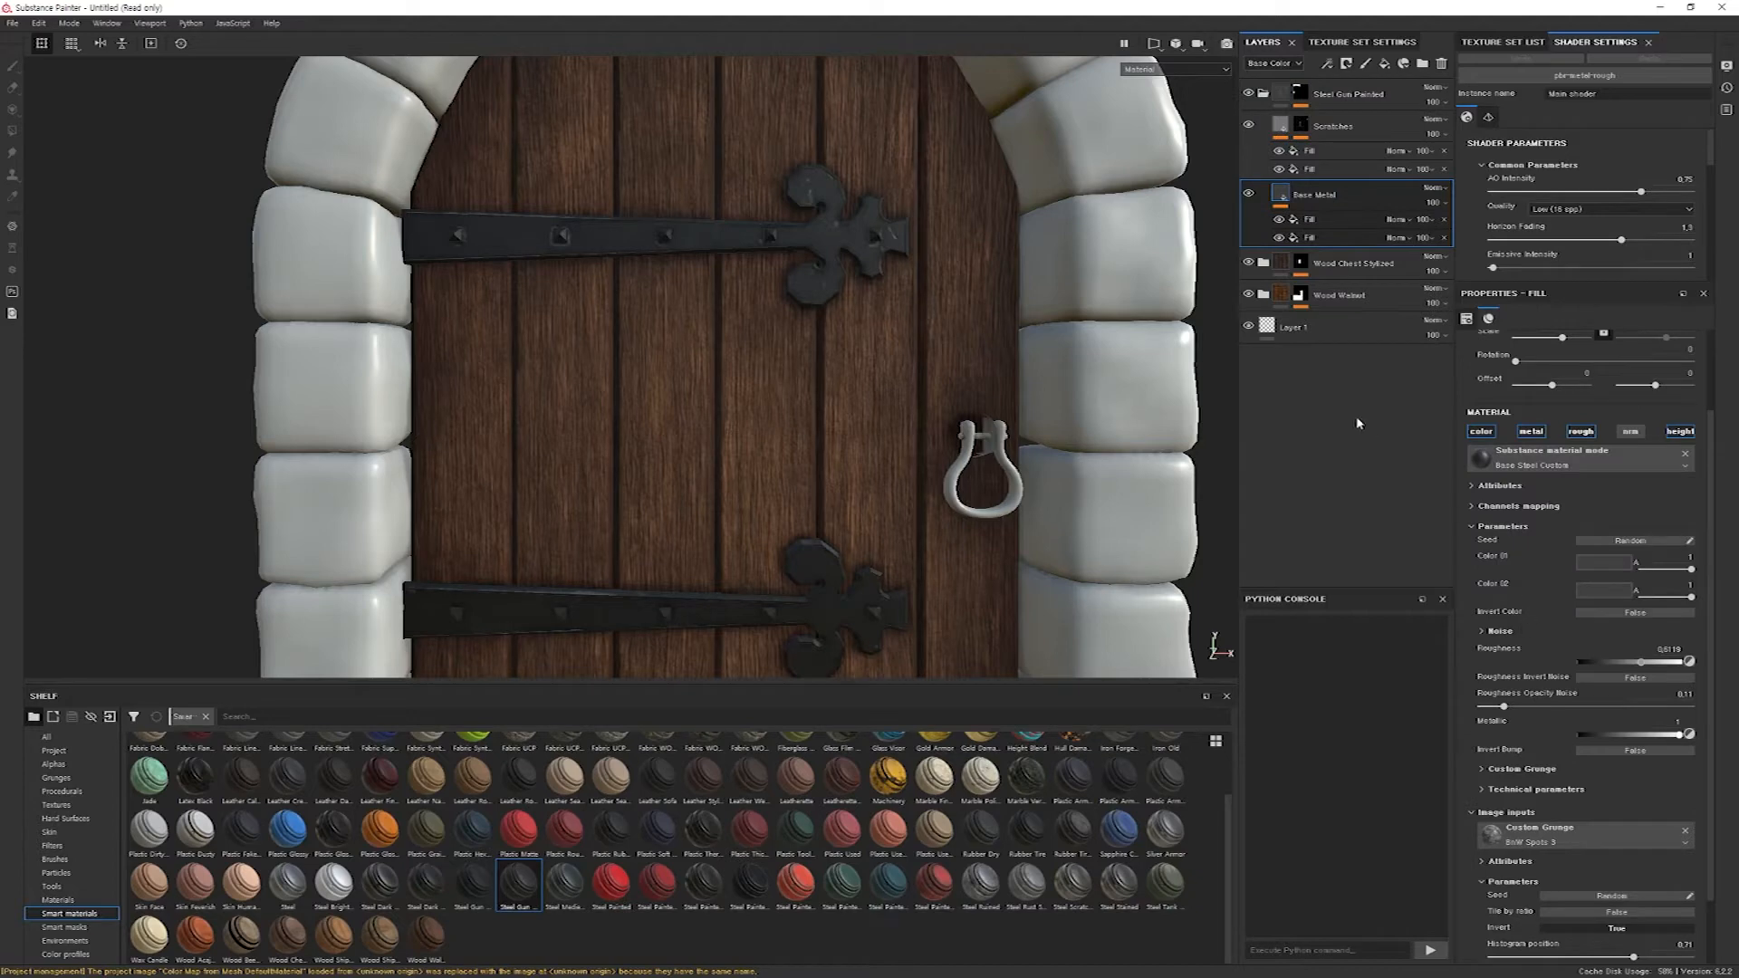
click(1605, 563)
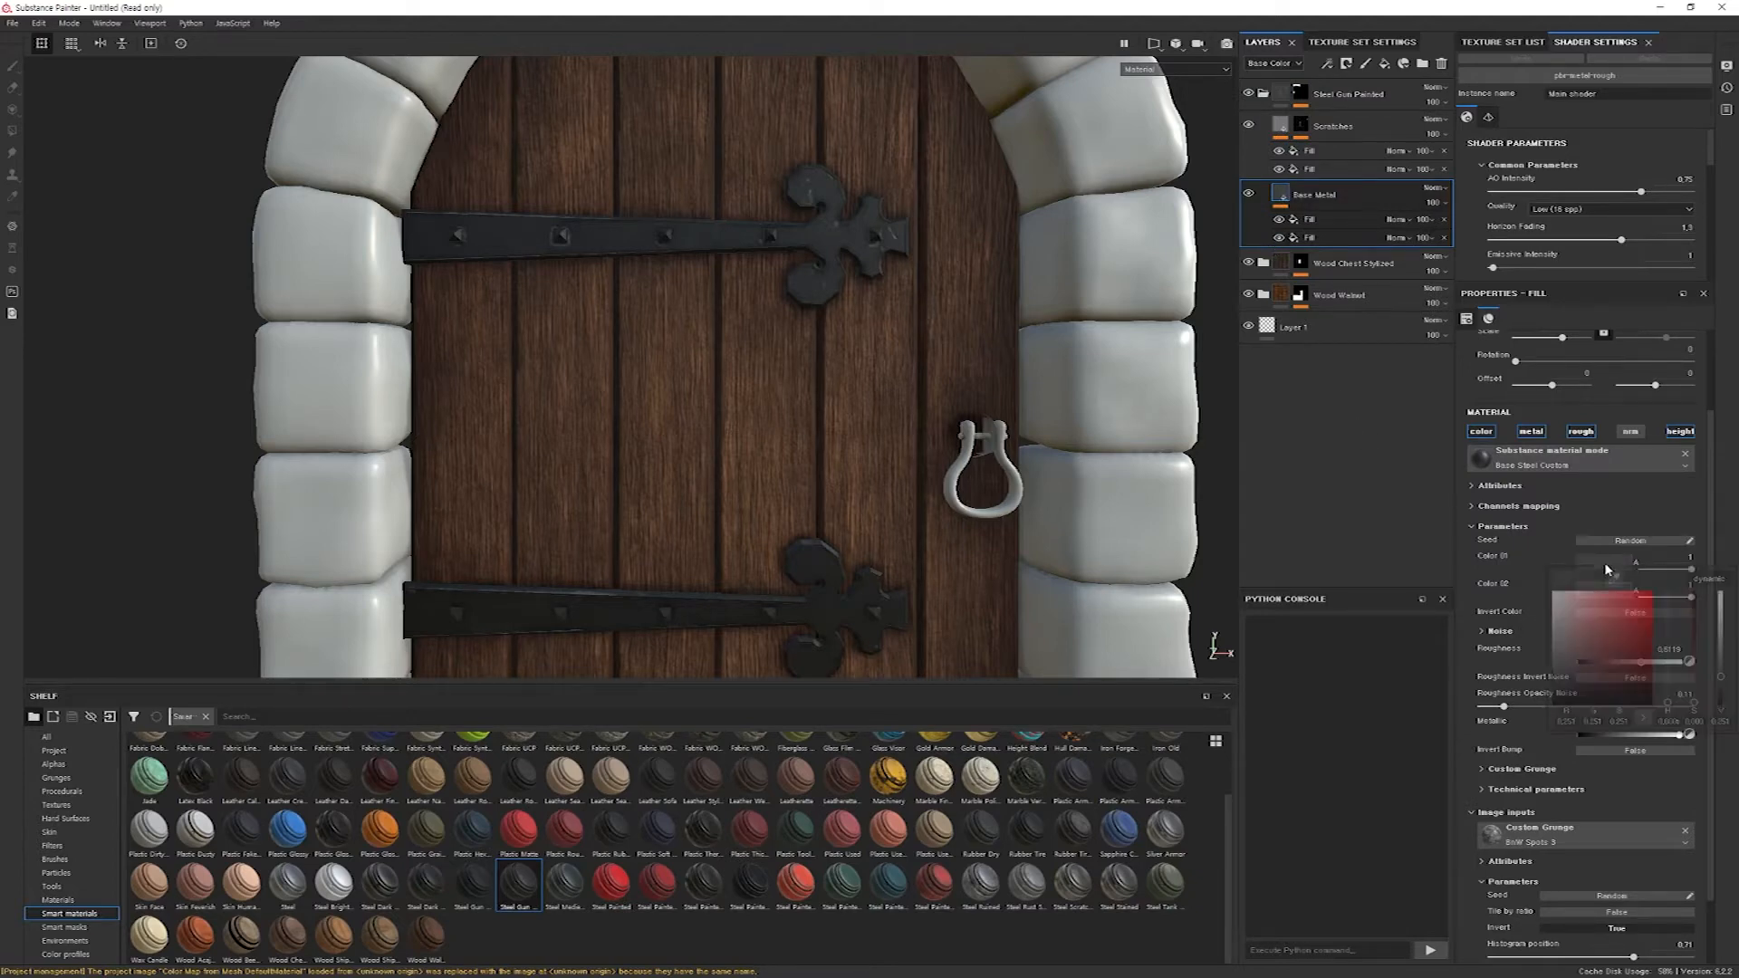
drag(1563, 674, 1516, 679)
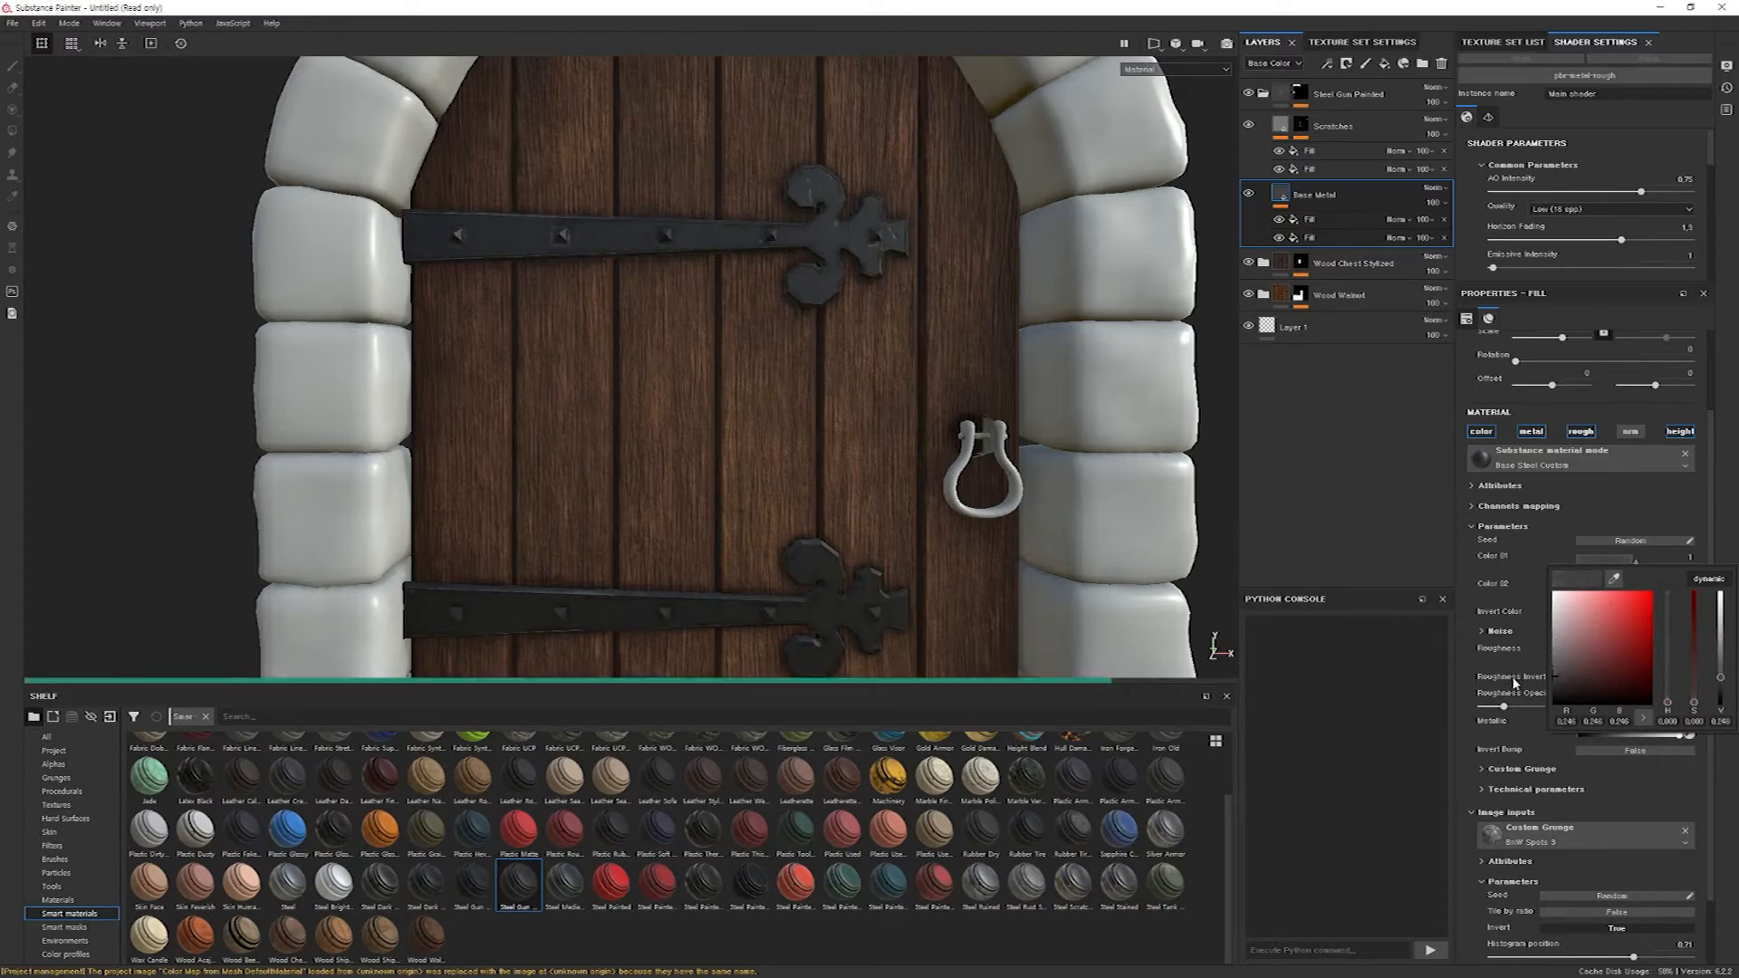
click(1521, 582)
Change Color 02 of the Base Metal layer to a very dark olive green.
click(1600, 590)
mouse_move(1697, 729)
mouse_down()
mouse_move(1694, 684)
mouse_move(1670, 712)
mouse_move(1722, 718)
mouse_up()
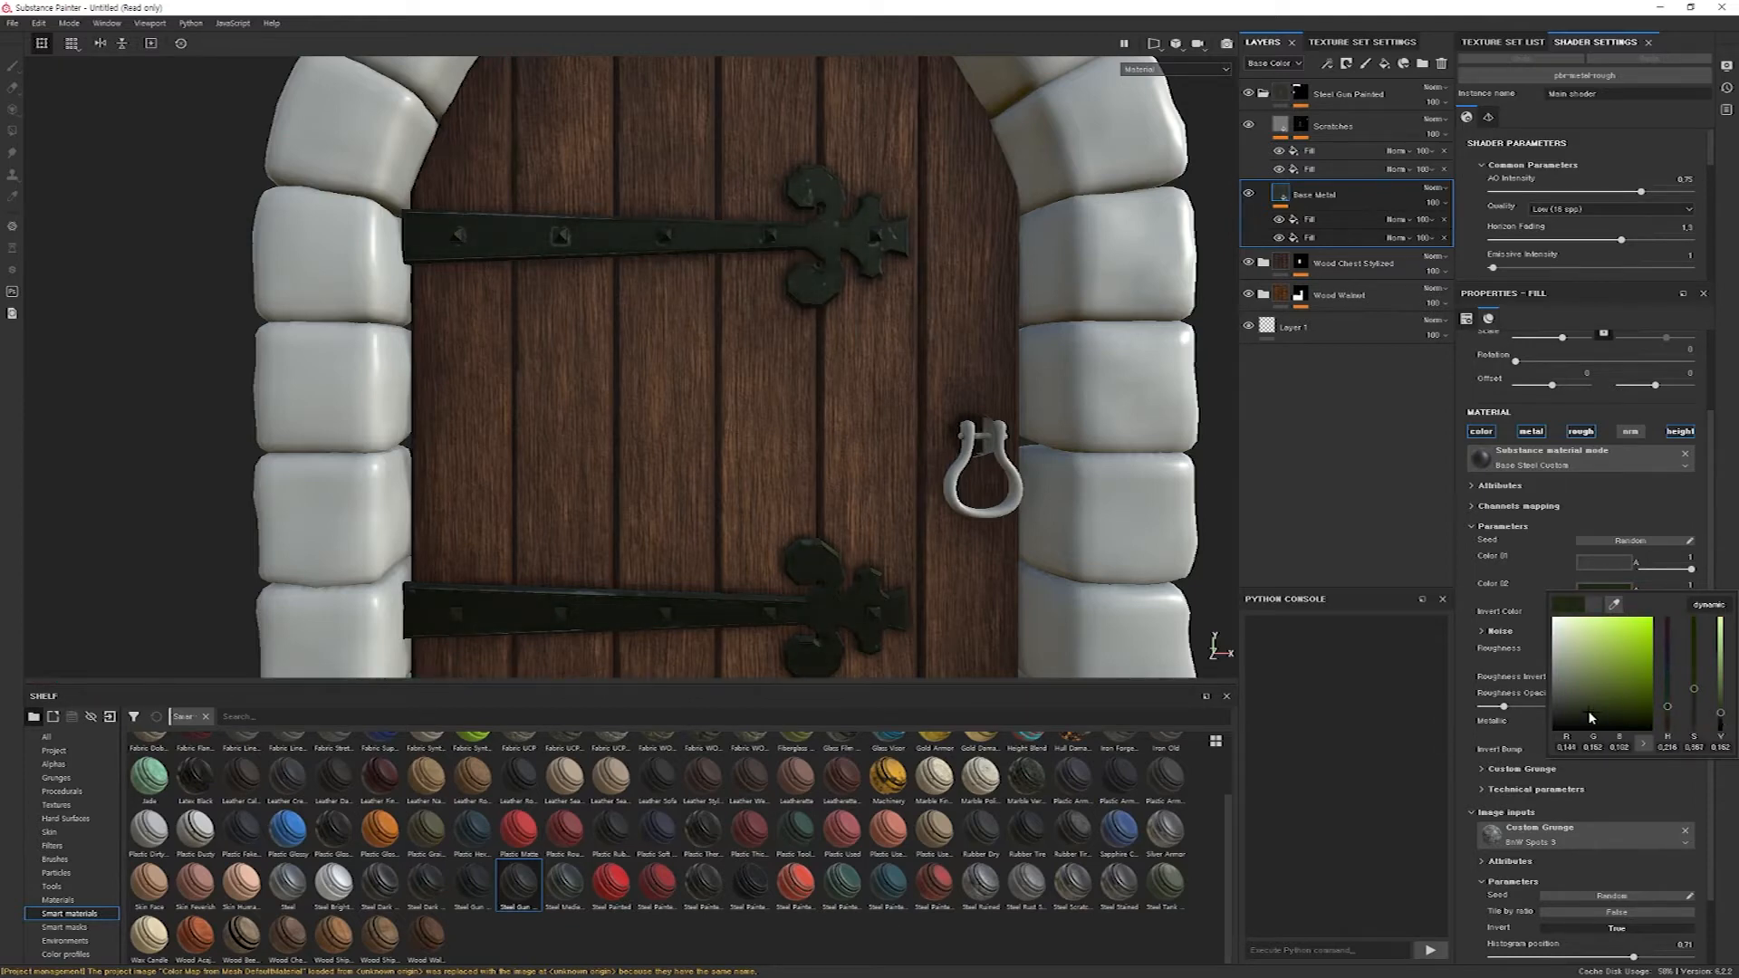
drag(1592, 717, 1602, 722)
click(1597, 494)
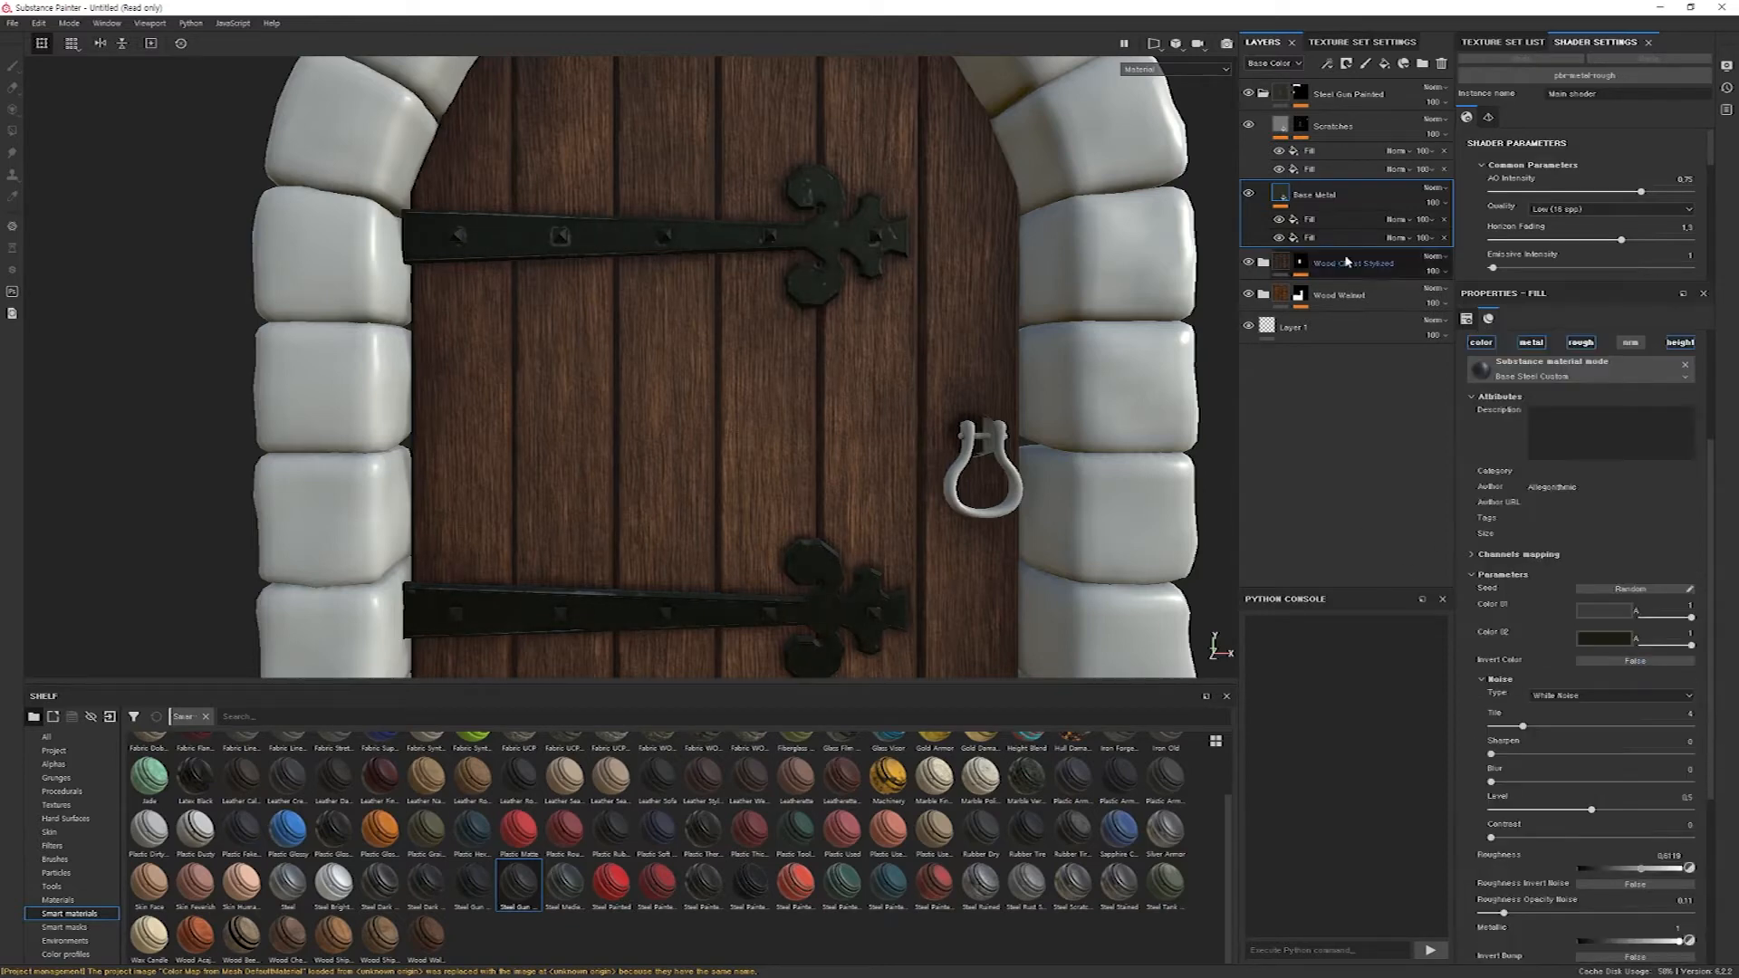
In the Metal Edge Wear generator of the Scratches mask, set Wear Level to 0.5 and Wear Contrast to 0.27.
click(1281, 129)
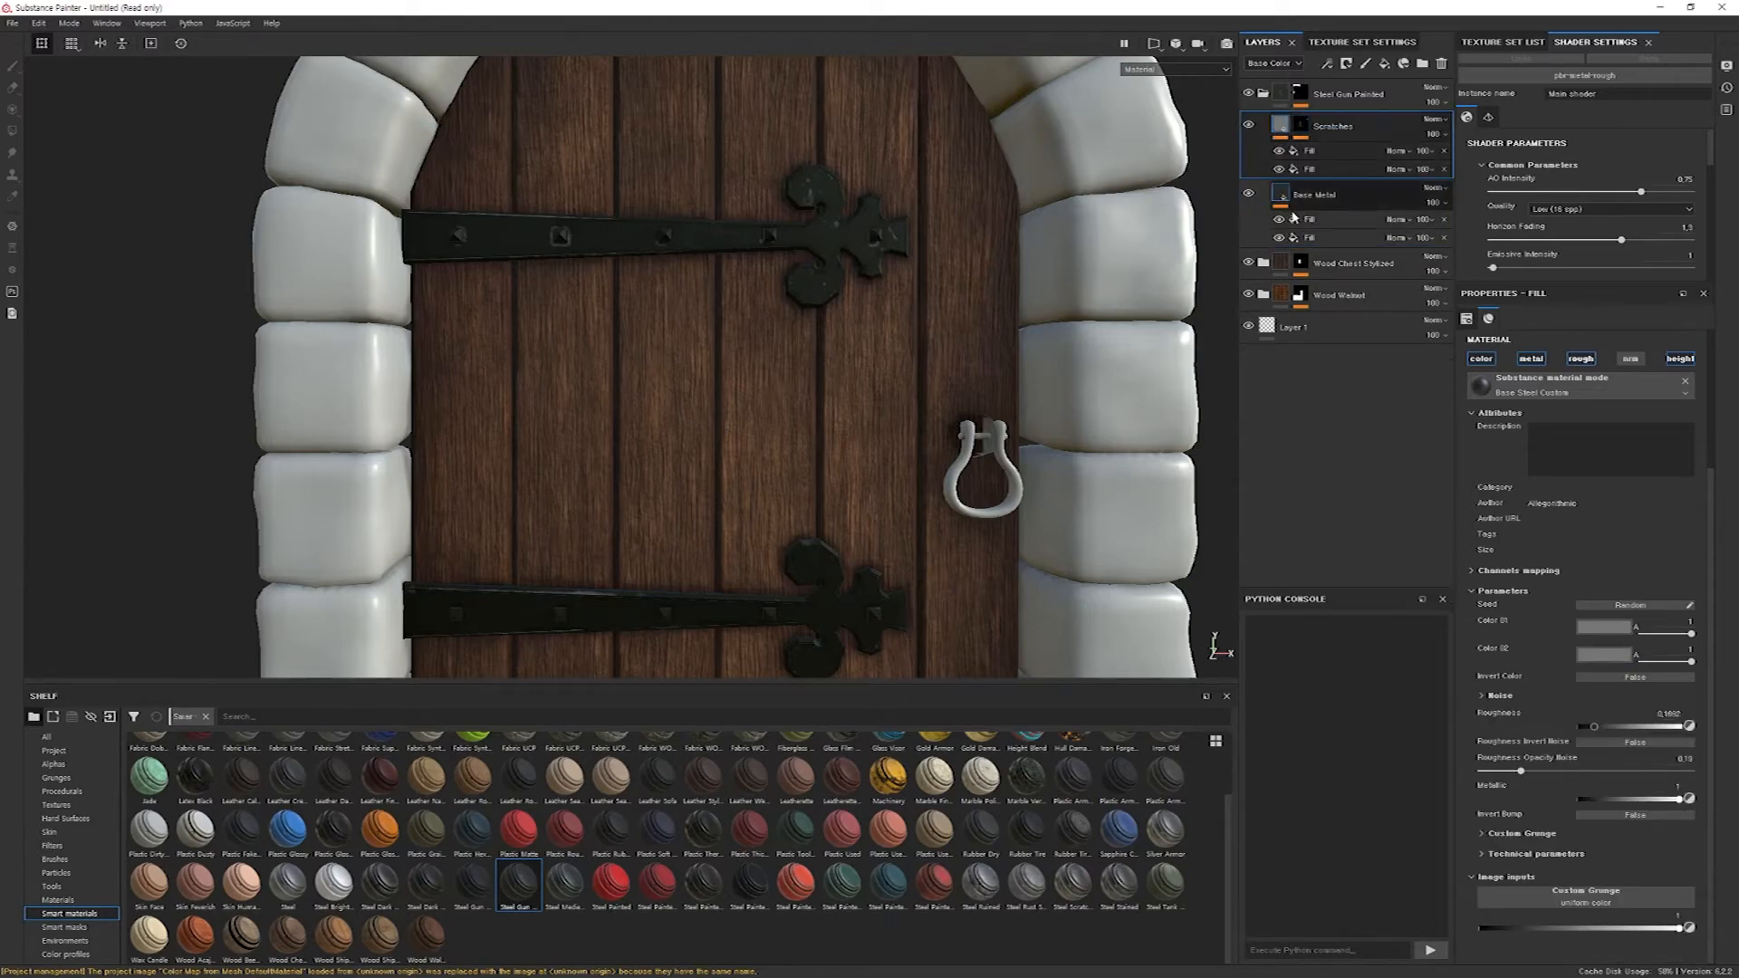
click(1304, 128)
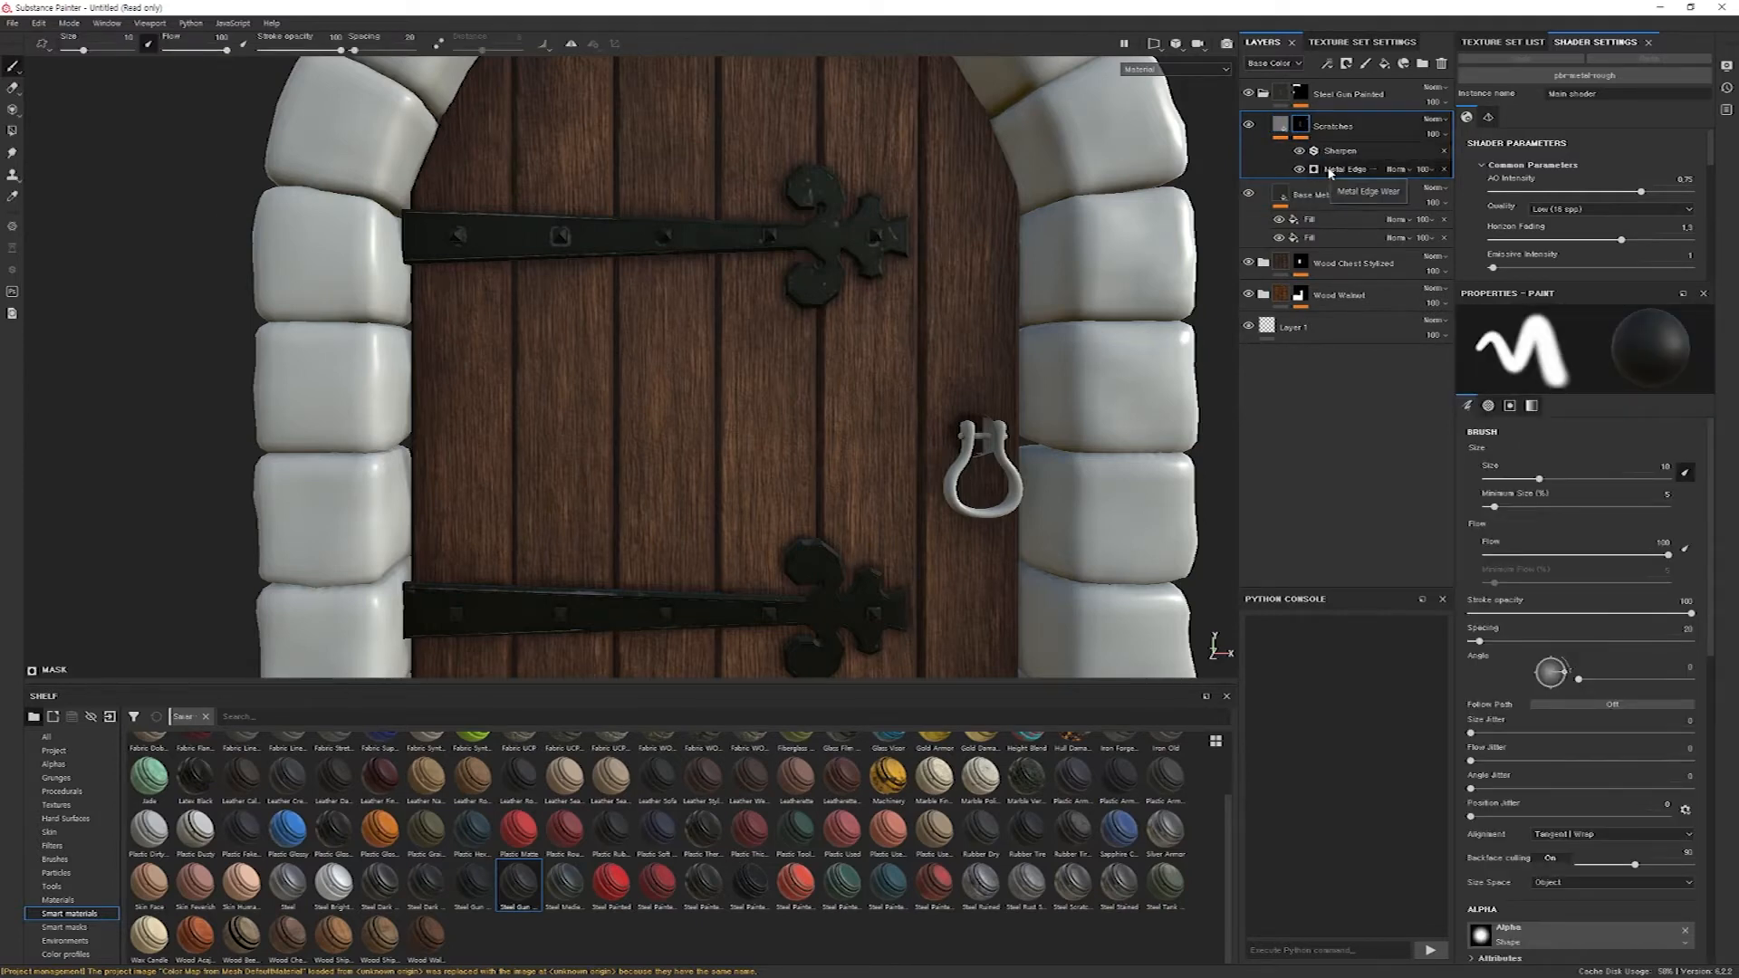
click(1346, 172)
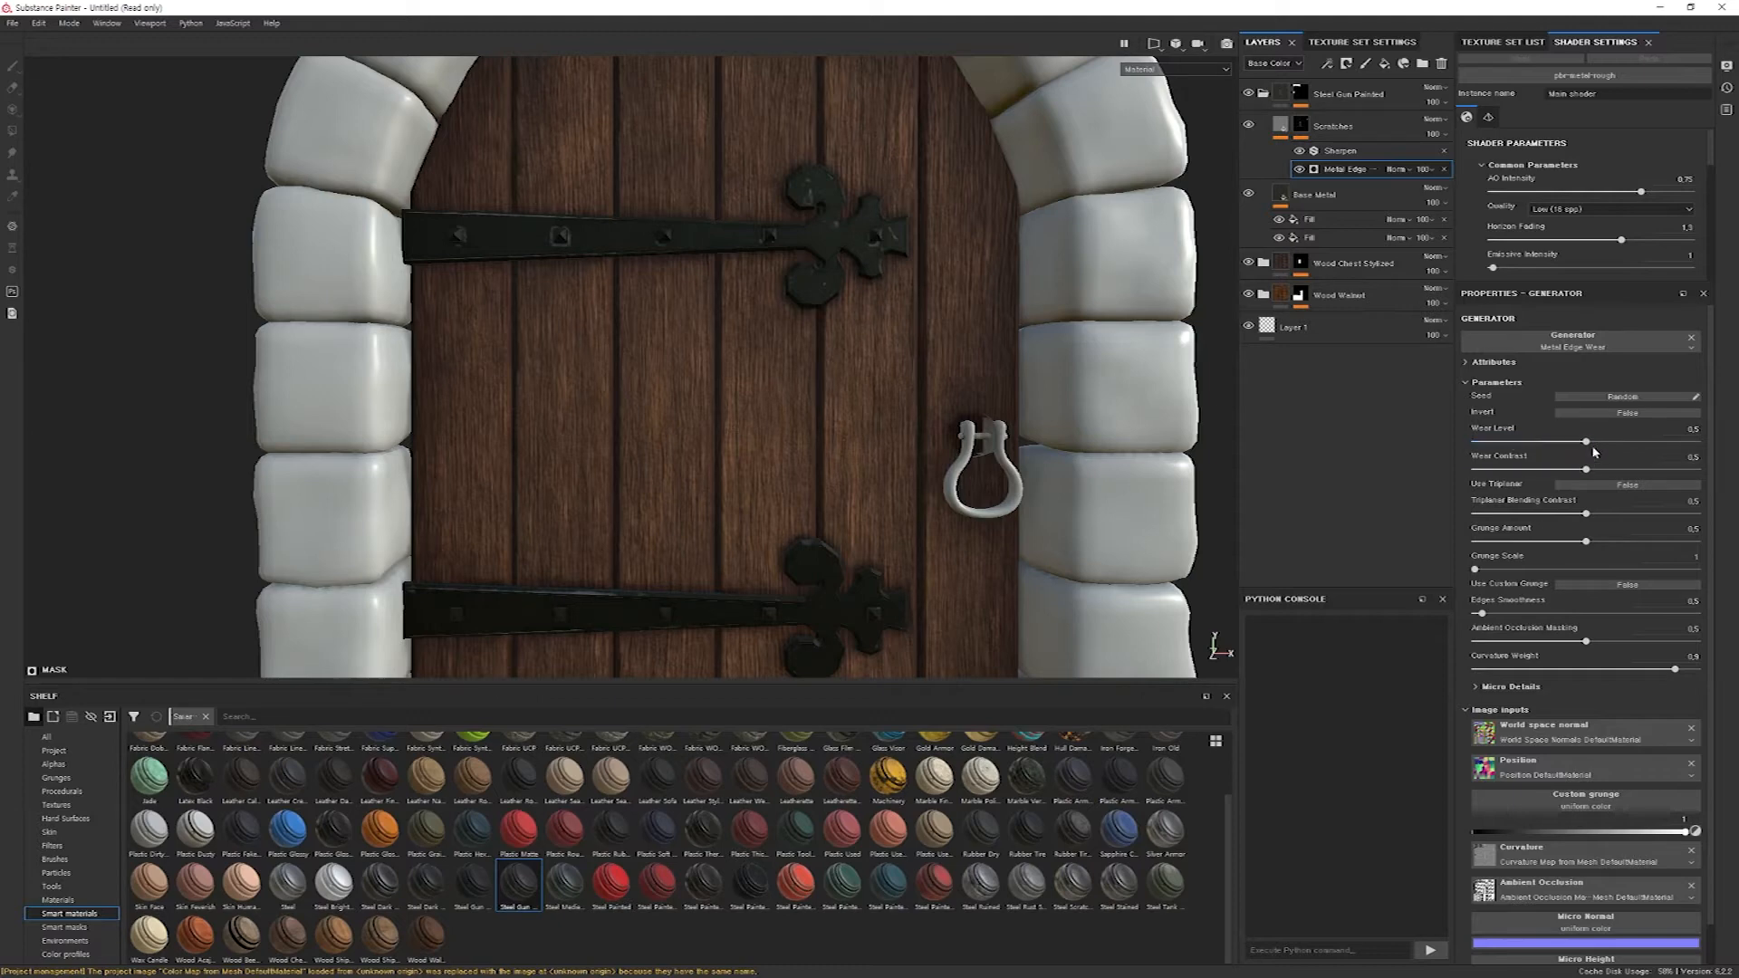
drag(1591, 447, 1623, 450)
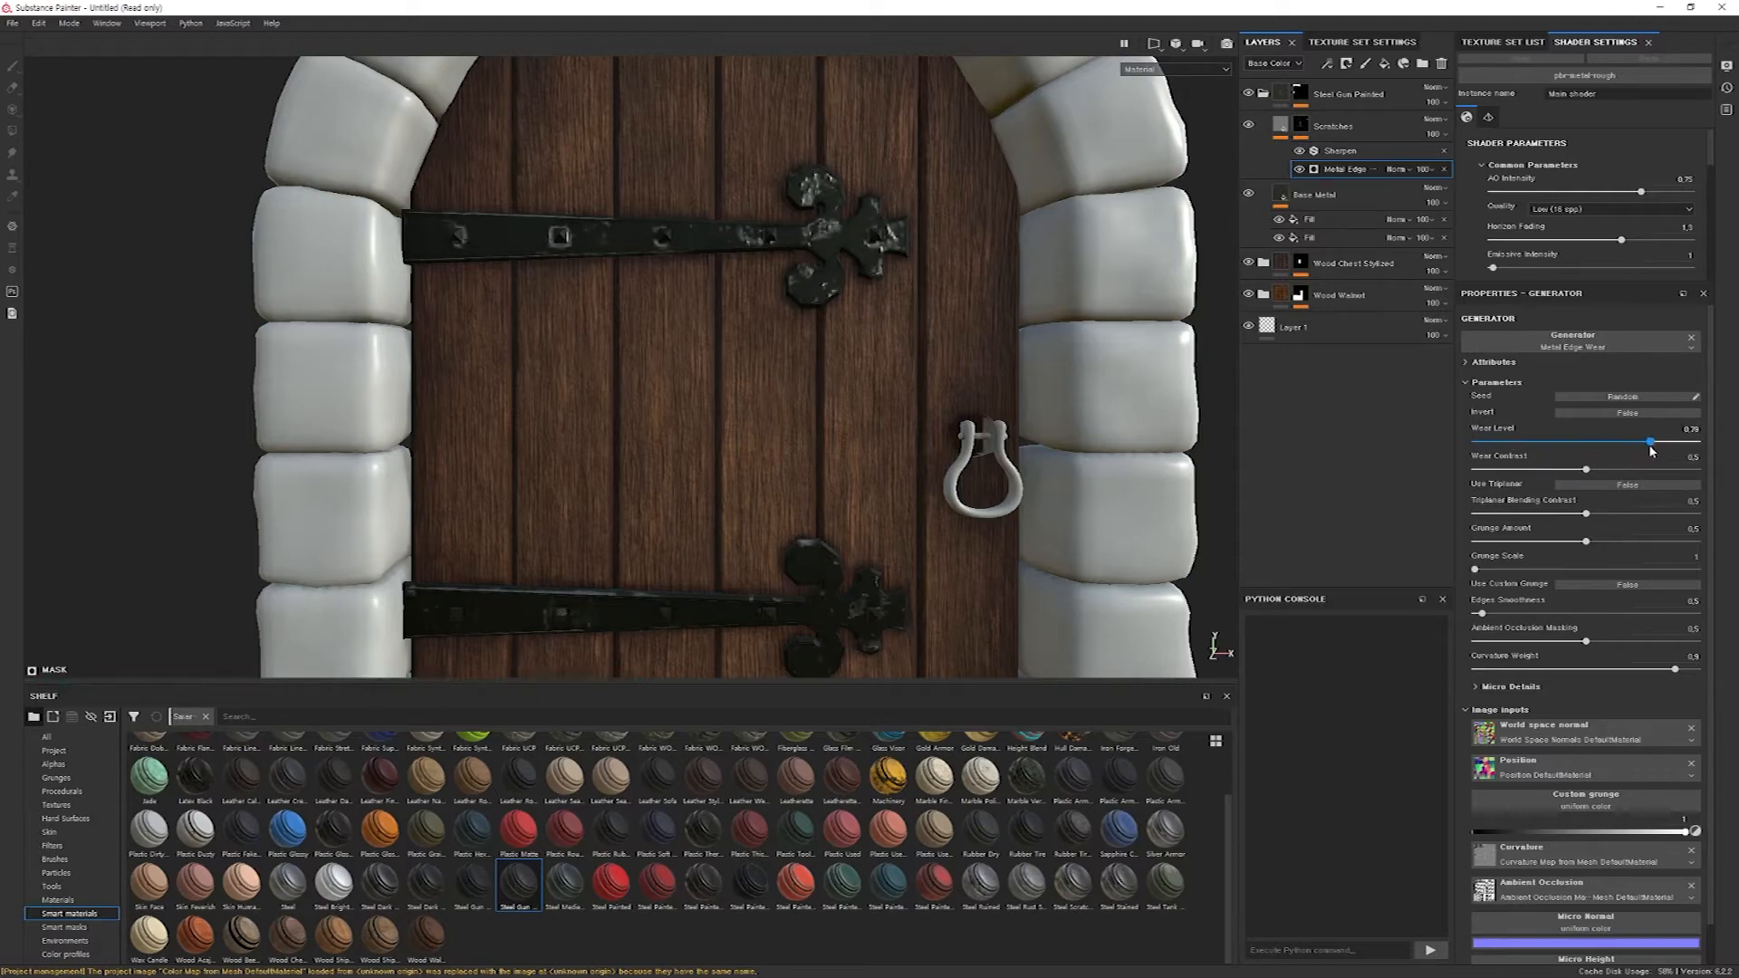
drag(1627, 451, 1617, 451)
drag(1586, 470, 1516, 471)
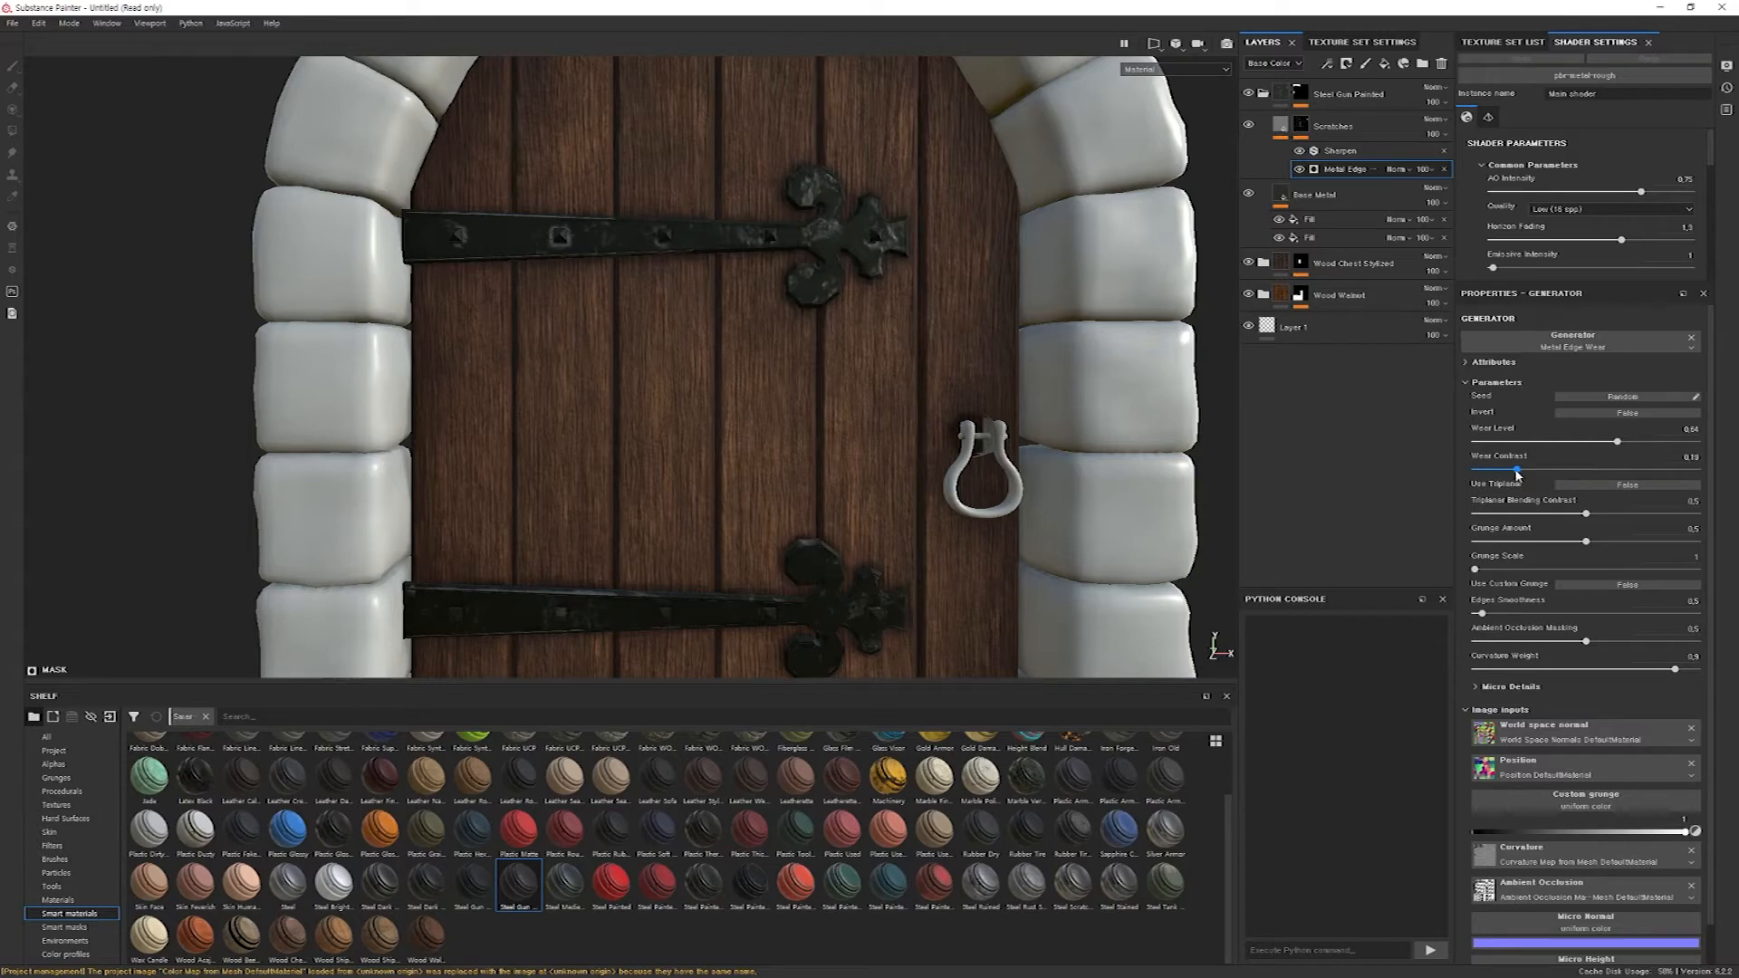
mouse_move(1620, 445)
mouse_down()
mouse_move(1665, 447)
mouse_move(1644, 449)
mouse_up()
drag(1518, 471, 1534, 472)
drag(1644, 444, 1586, 447)
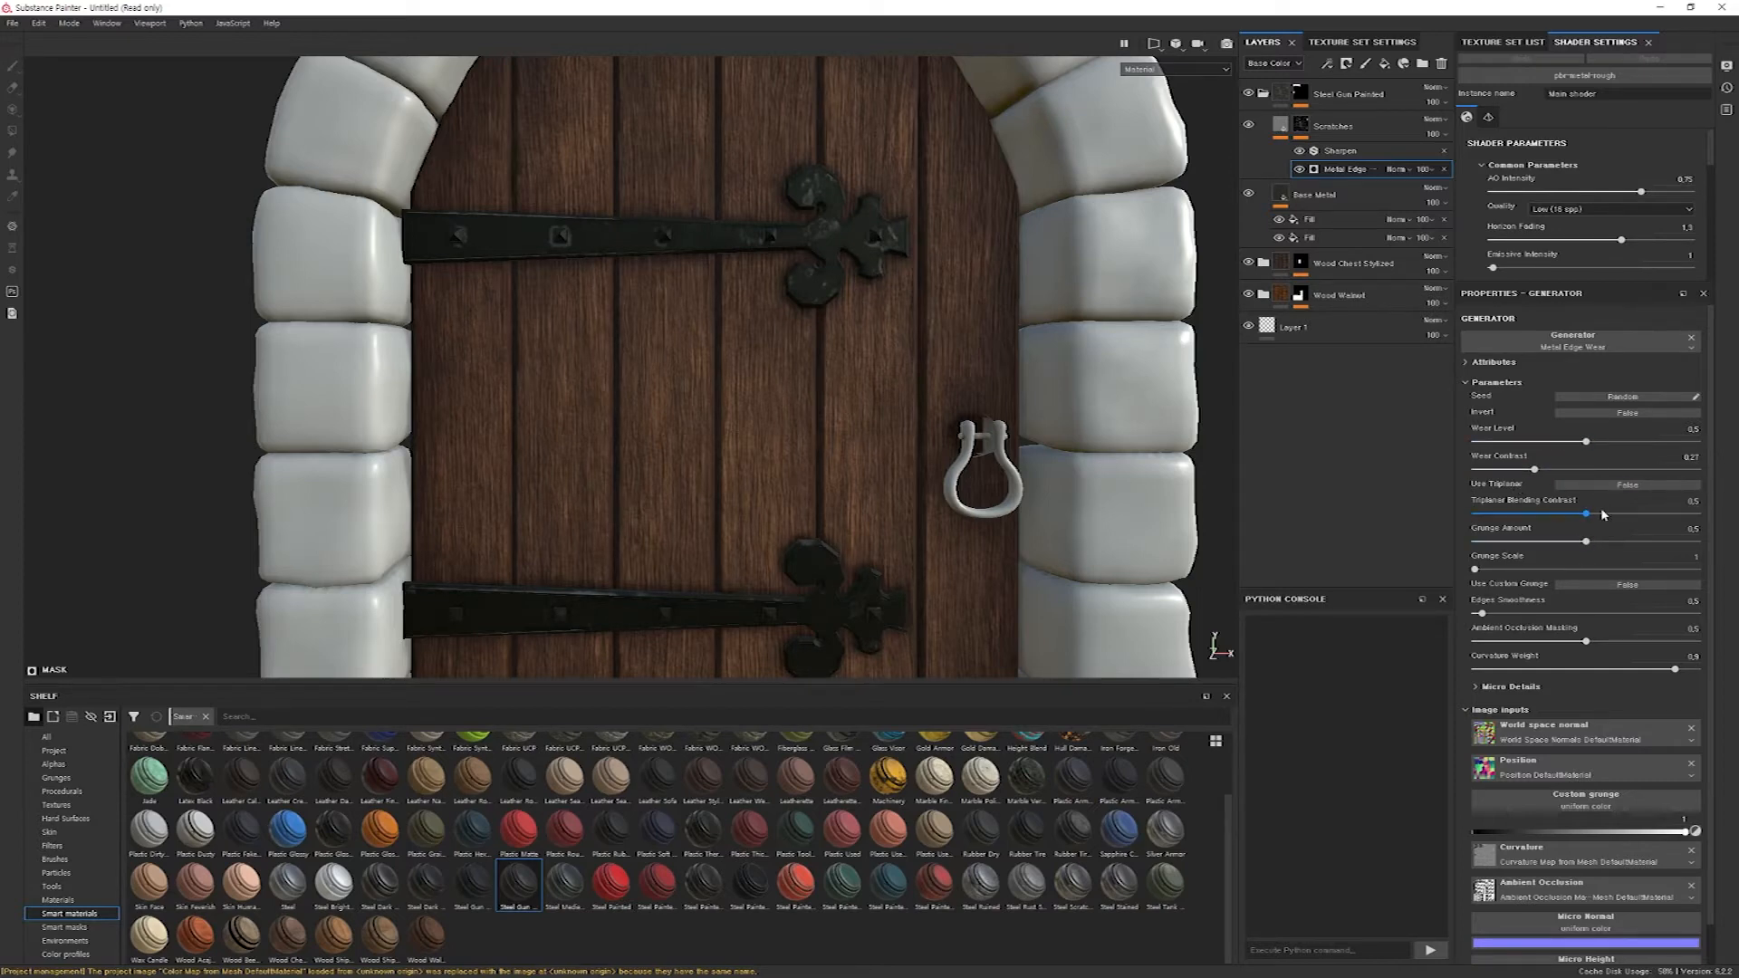
Raise the Metal Edge Wear generator's Grunge Scale to 14 and its Grunge Amount to about 0.85.
drag(1475, 570, 1642, 571)
scroll(873, 441, up, 4)
scroll(871, 444, down, 5)
scroll(869, 444, down, 5)
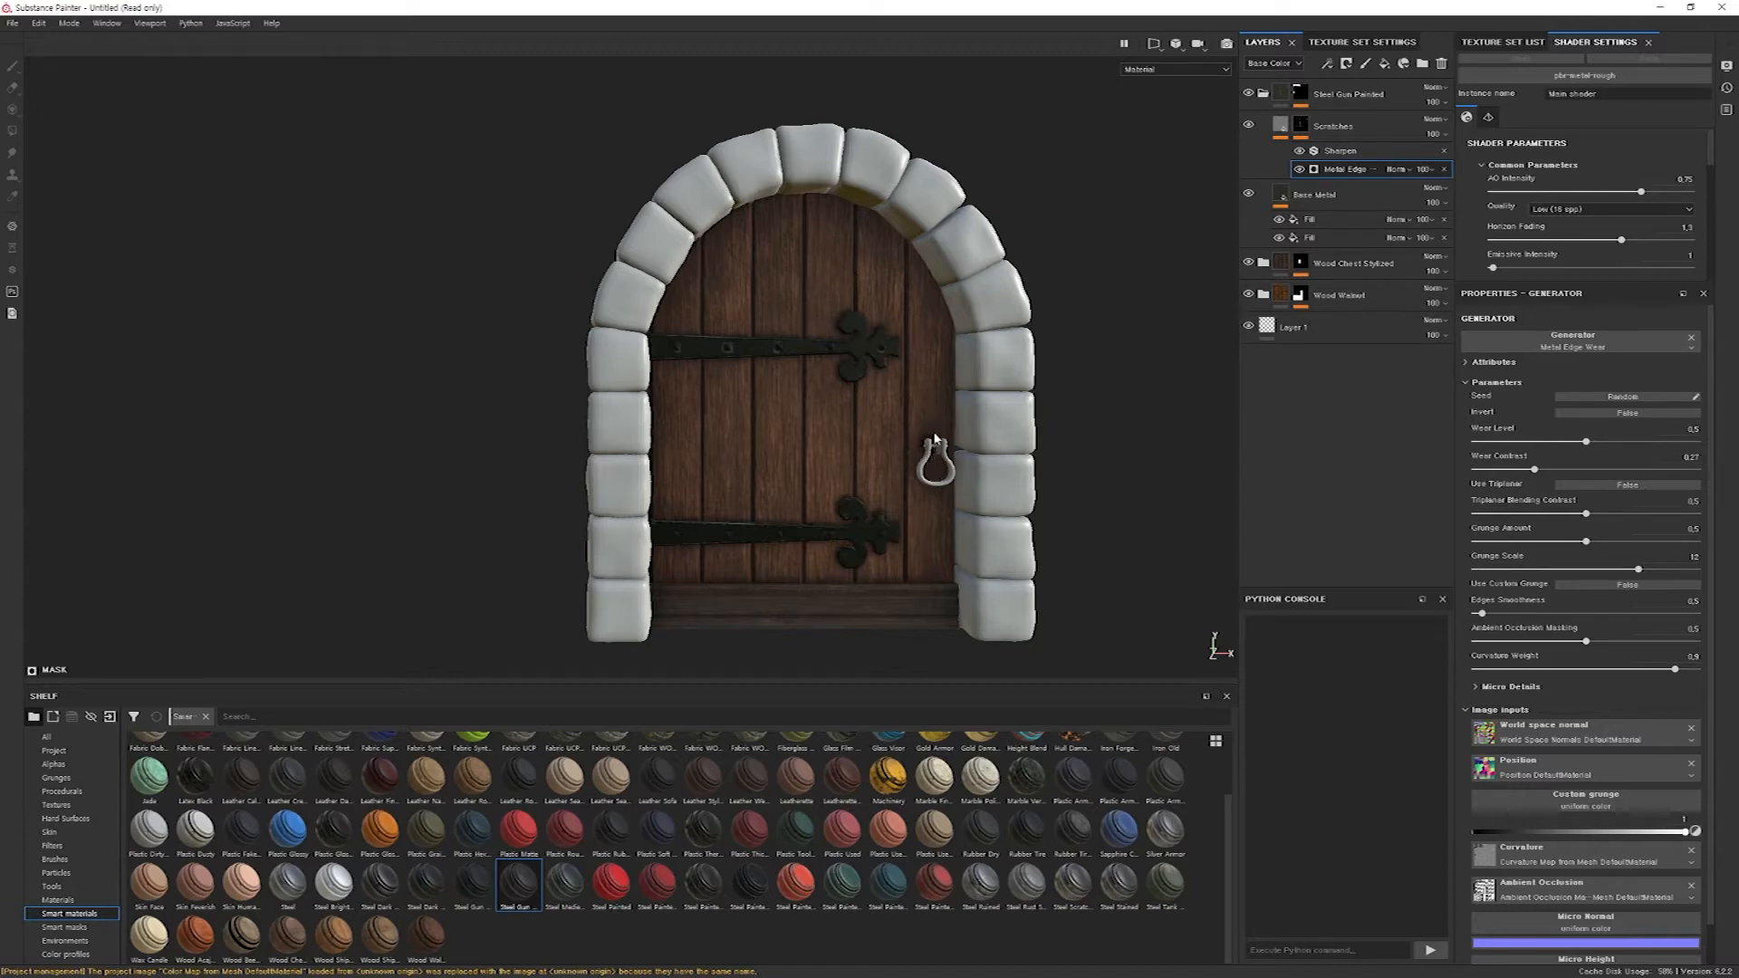
scroll(822, 389, up, 6)
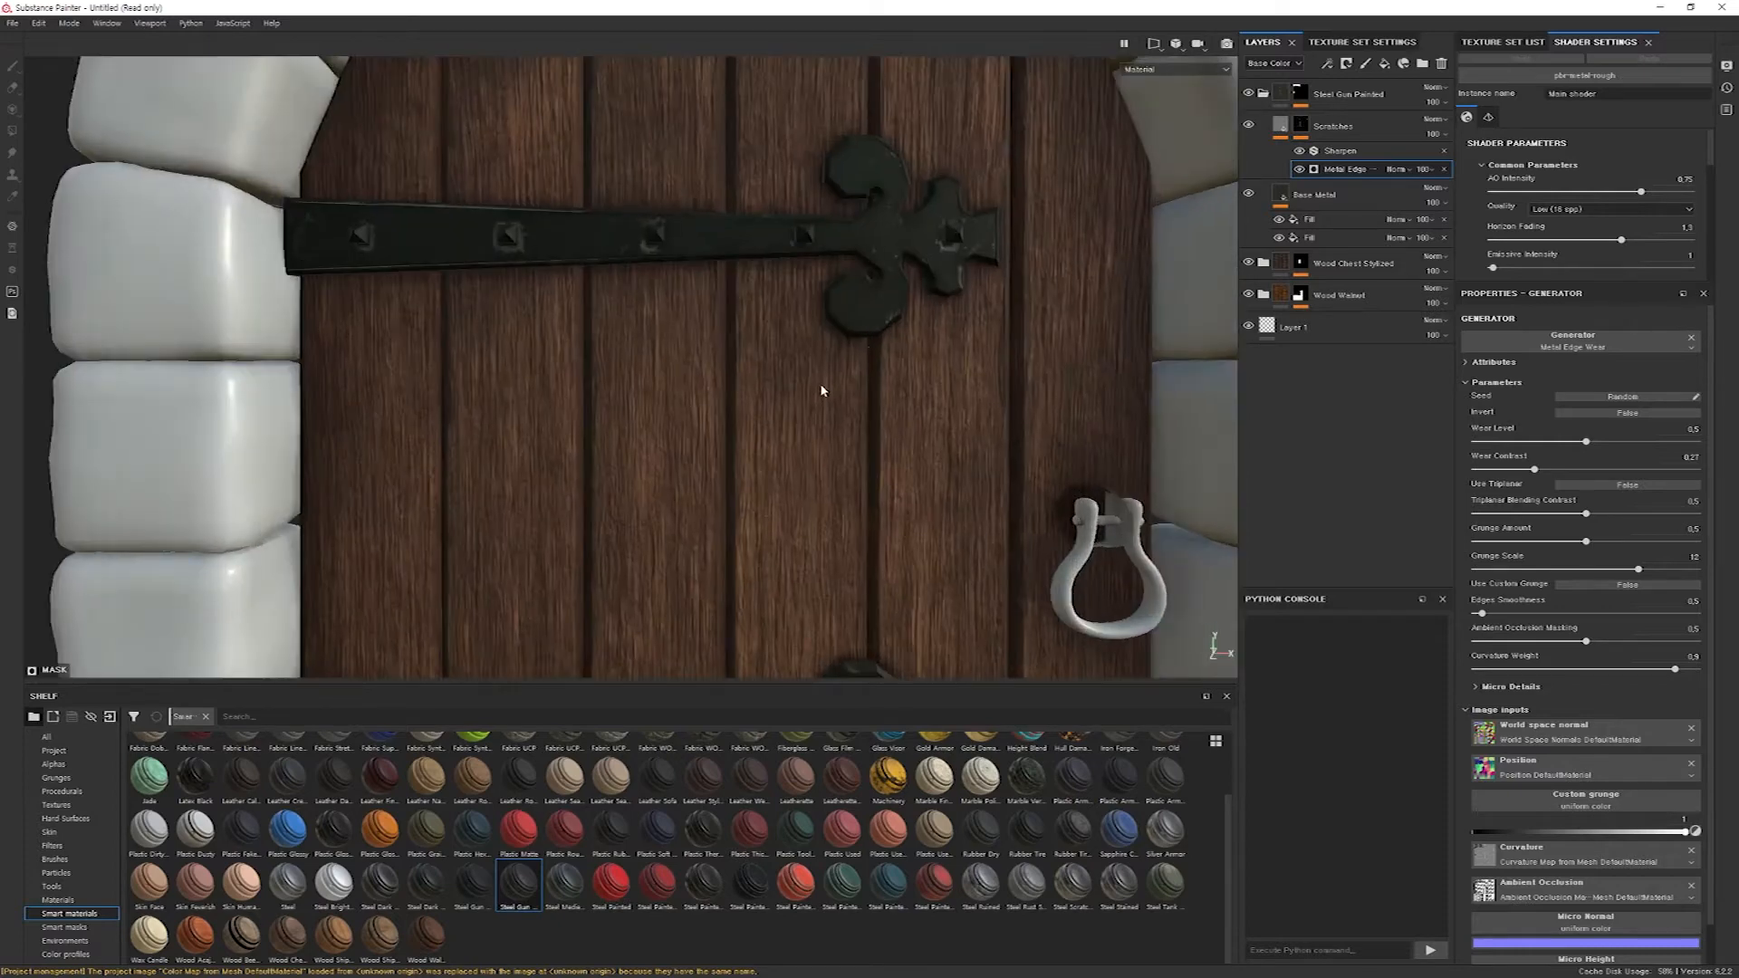
scroll(886, 353, down, 8)
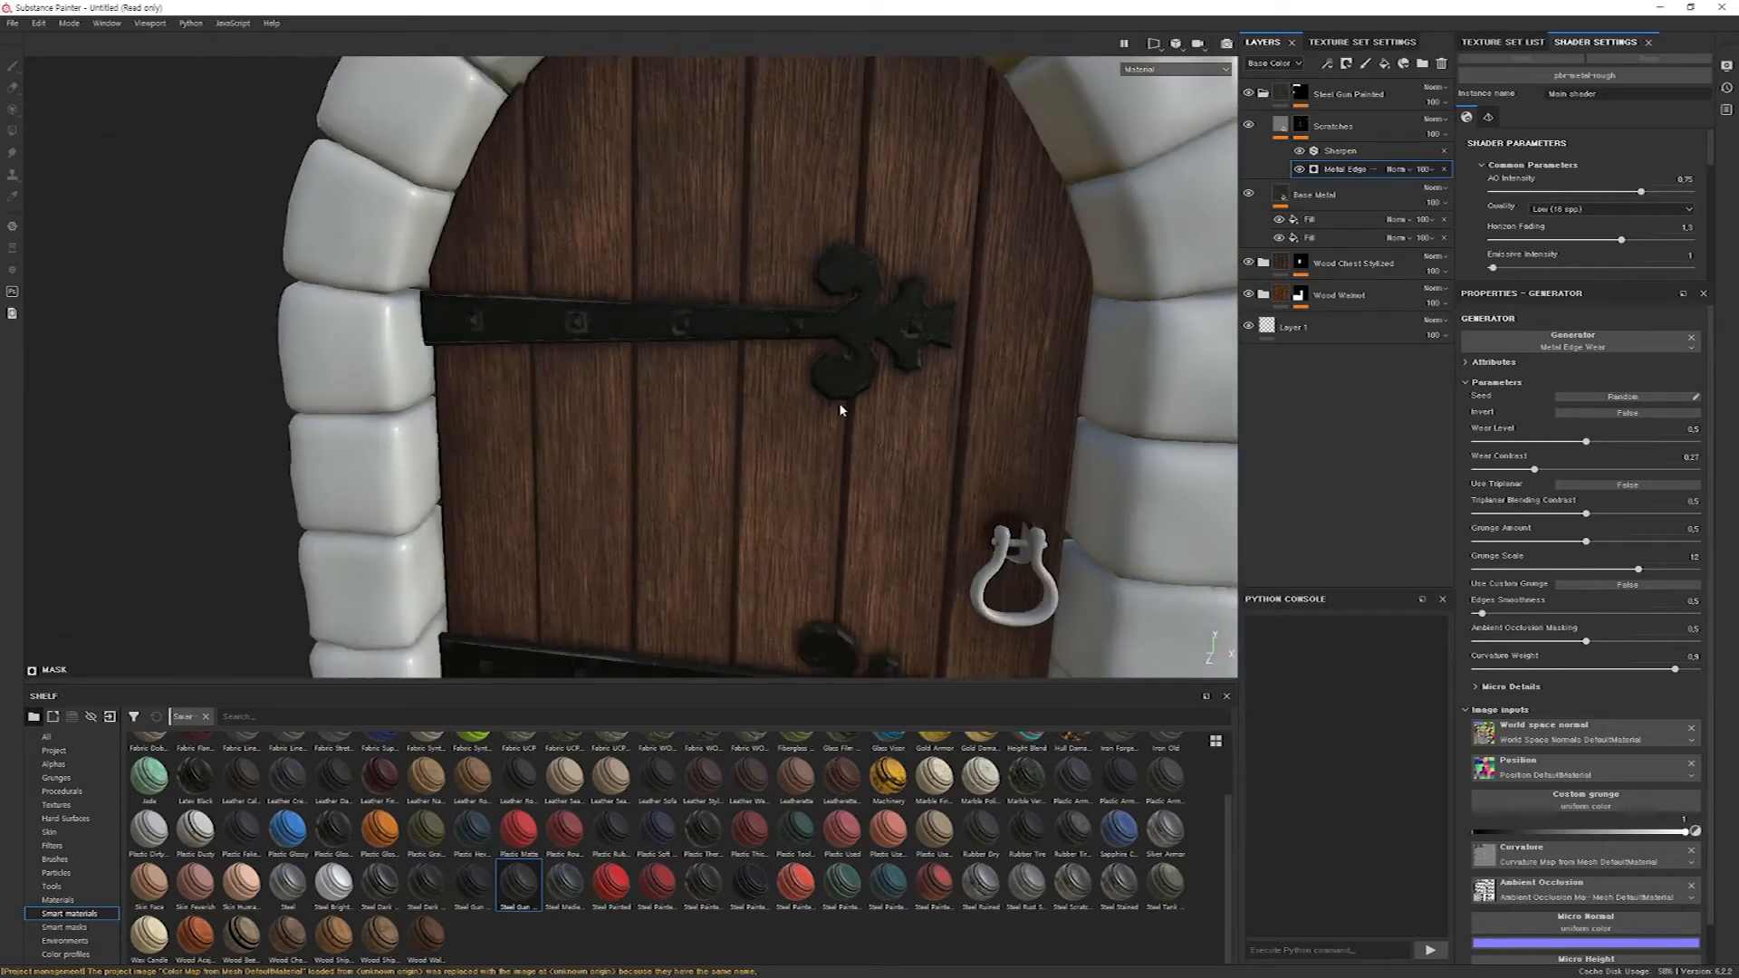
scroll(813, 400, down, 2)
scroll(815, 403, up, 8)
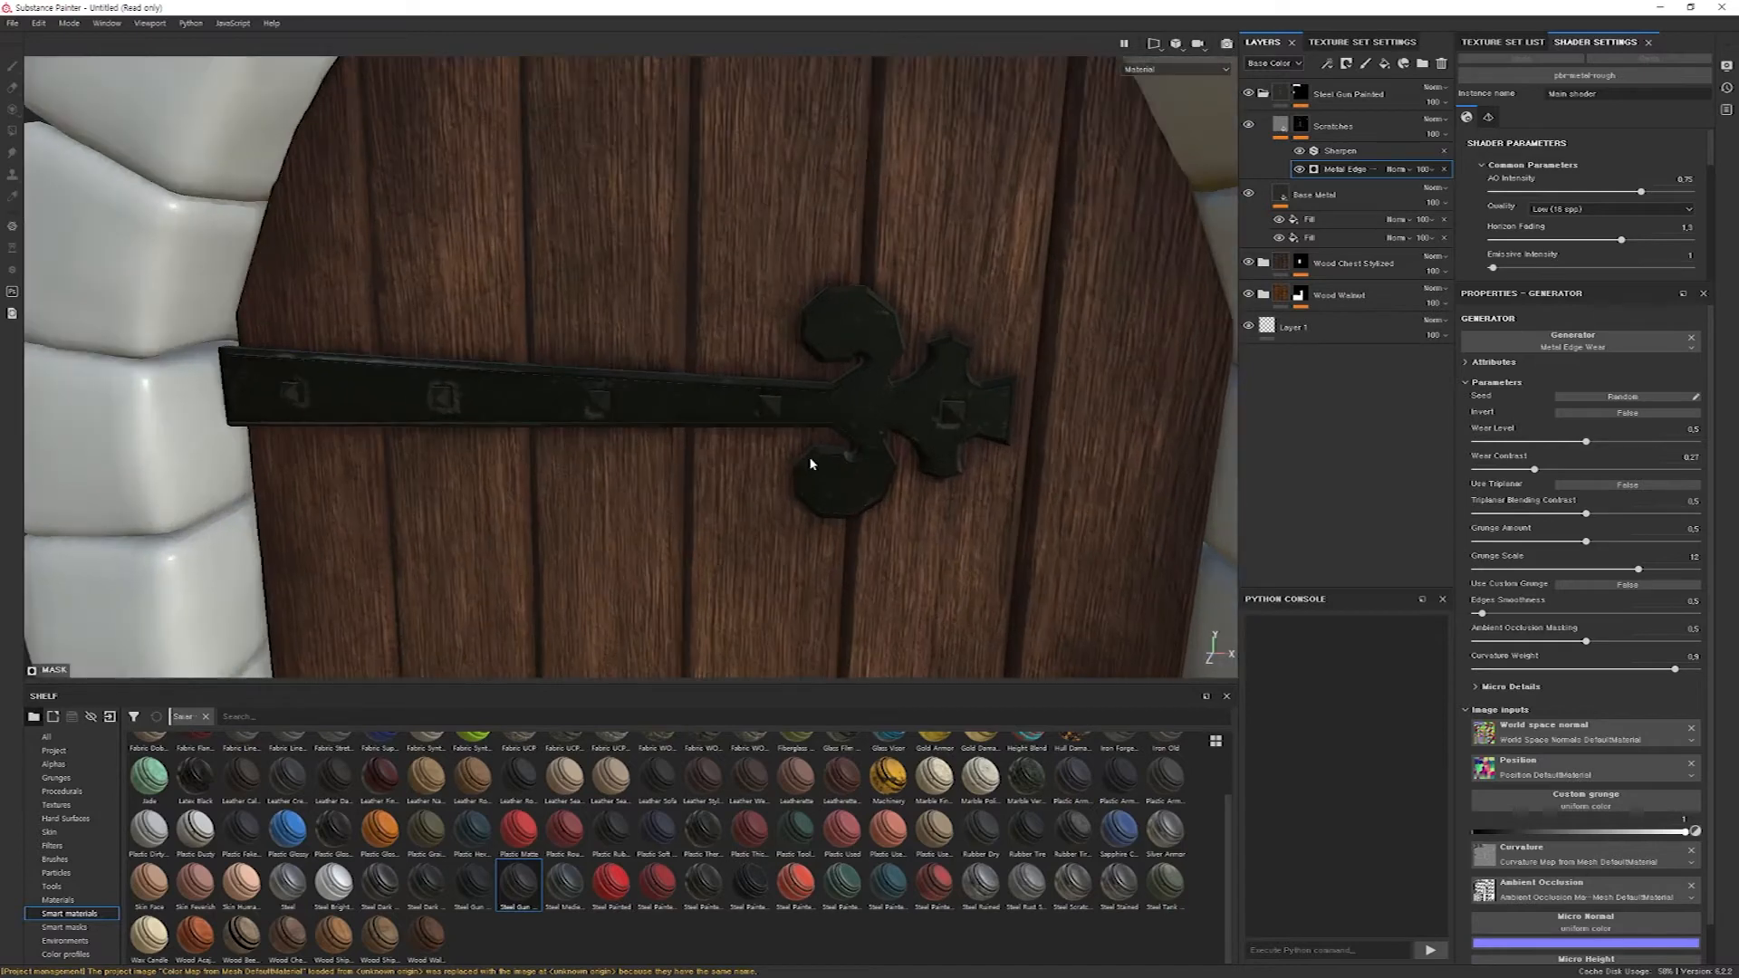
scroll(826, 407, up, 2)
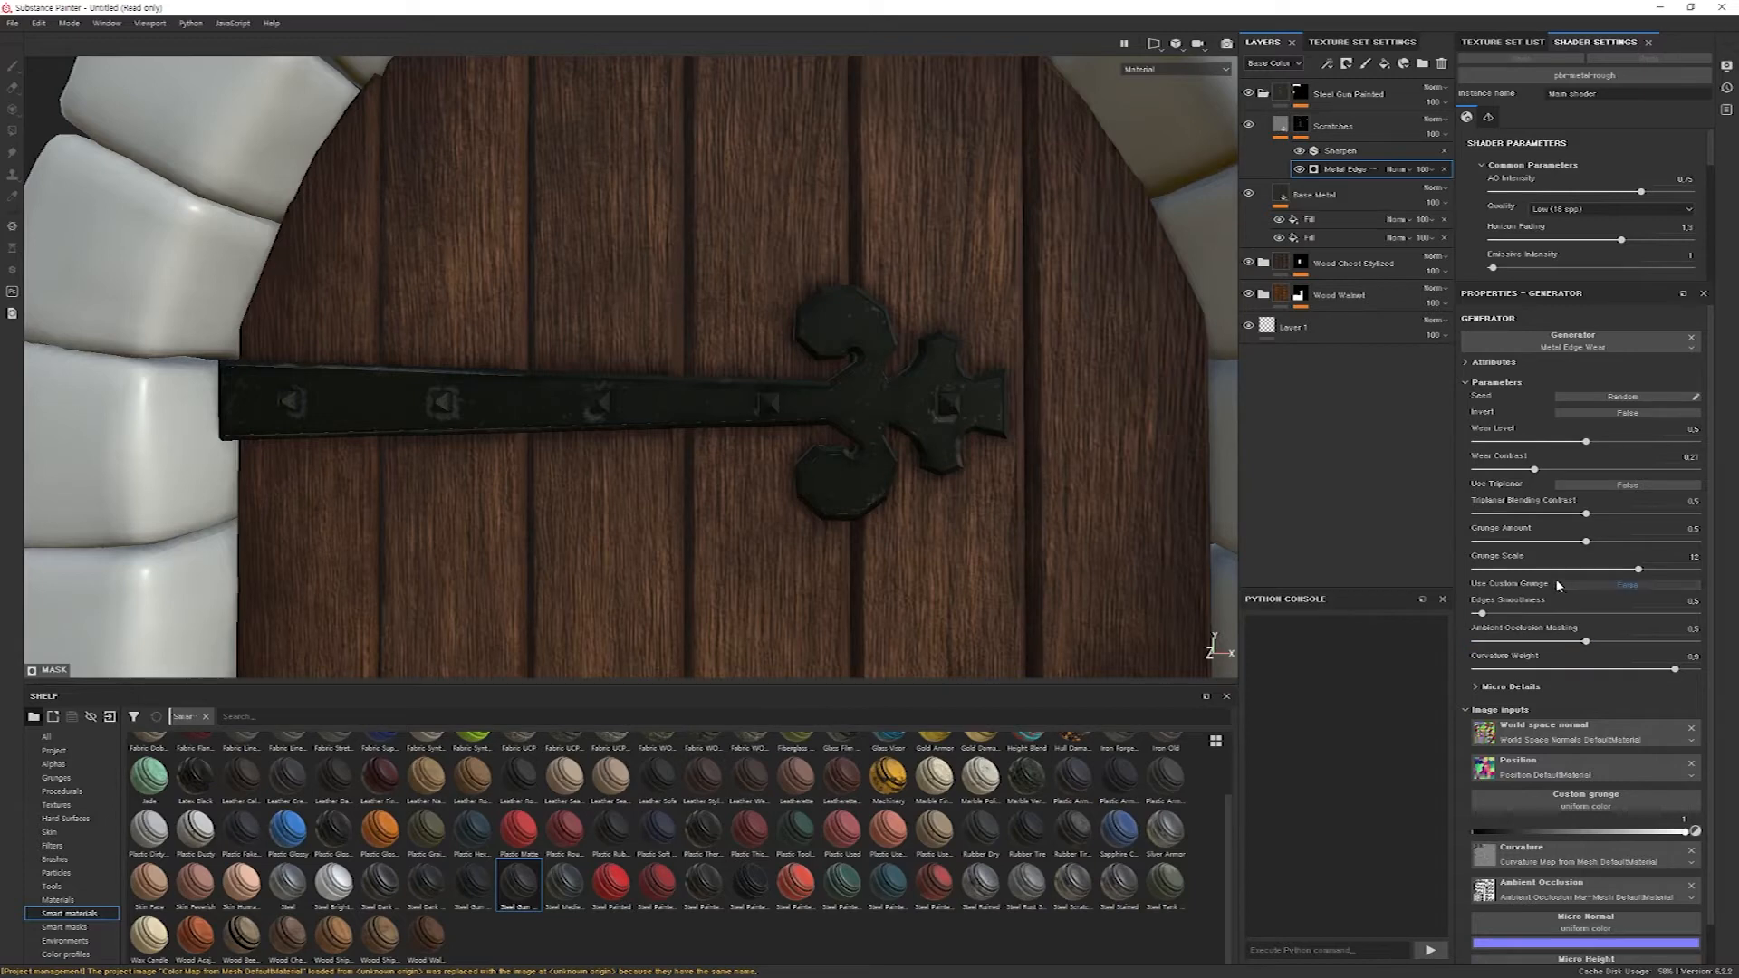
mouse_move(1645, 572)
mouse_down()
mouse_move(1665, 573)
mouse_move(1641, 545)
mouse_move(1662, 545)
mouse_move(1675, 576)
mouse_up()
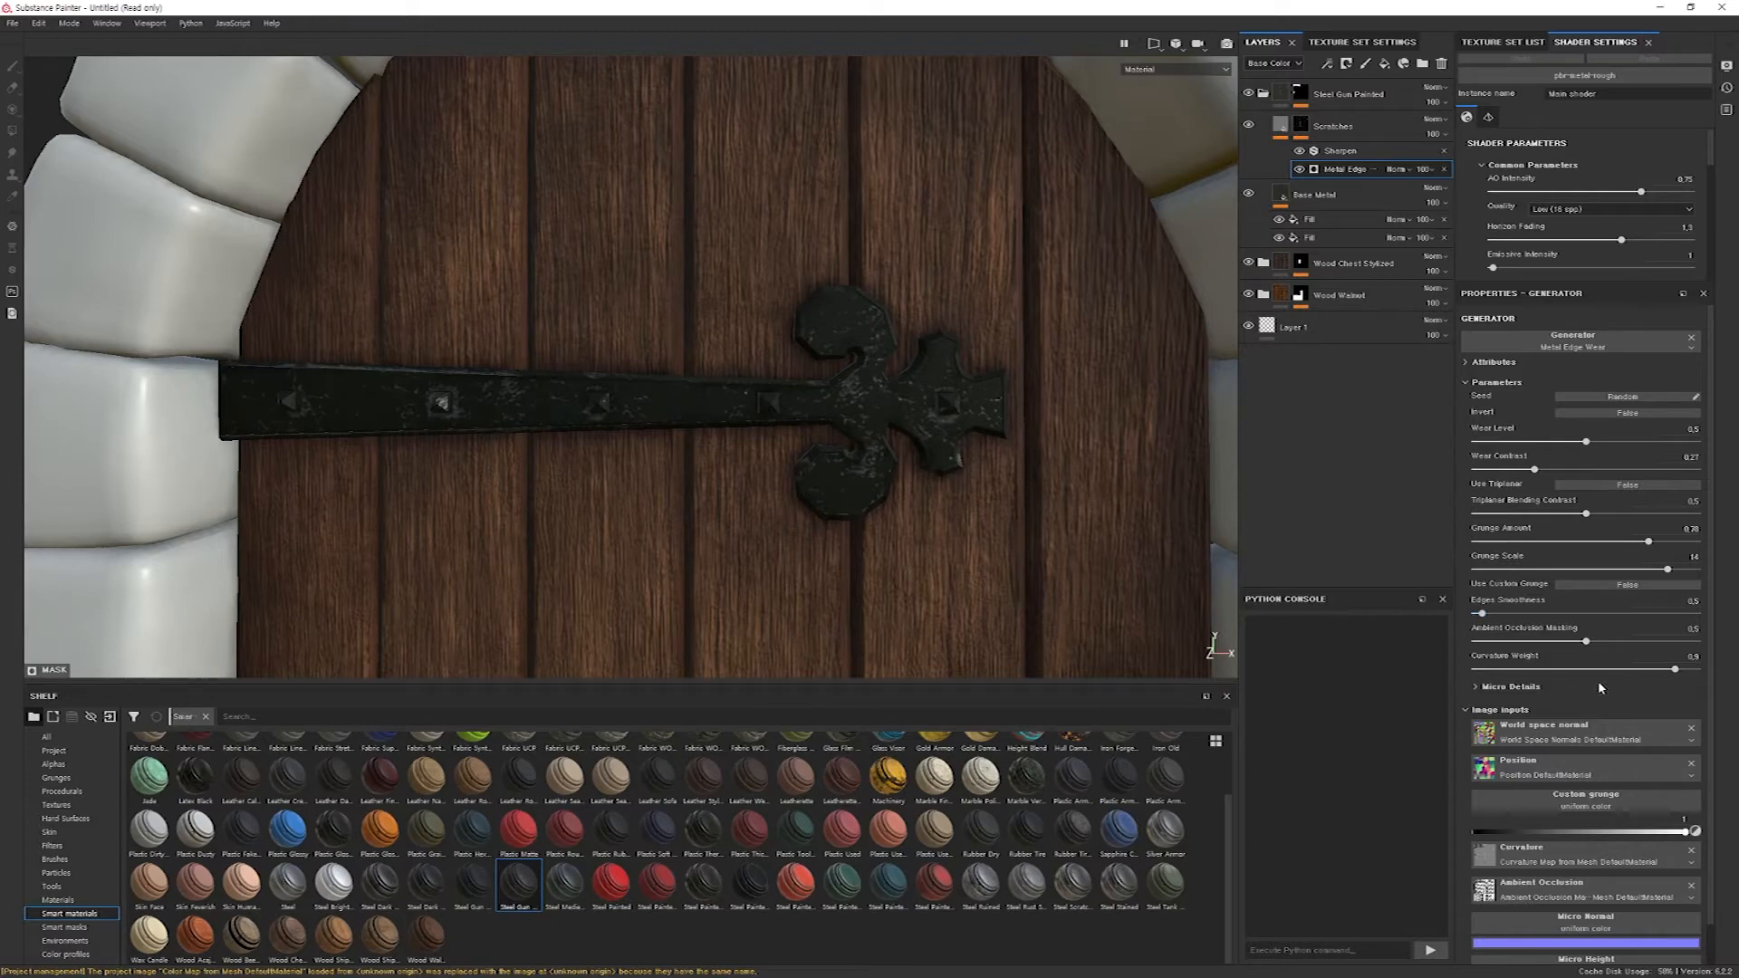
mouse_move(1669, 570)
mouse_down()
mouse_move(1677, 544)
mouse_move(1590, 541)
mouse_move(1667, 543)
mouse_up()
Inspect the scratch pattern on both hinges up close and from low and frontal angles.
scroll(969, 545, up, 3)
scroll(969, 545, down, 7)
alt+middle_drag(969, 545, 940, 380)
alt+drag(924, 532, 948, 570)
alt+middle_drag(947, 571, 893, 477)
alt+drag(893, 477, 917, 591)
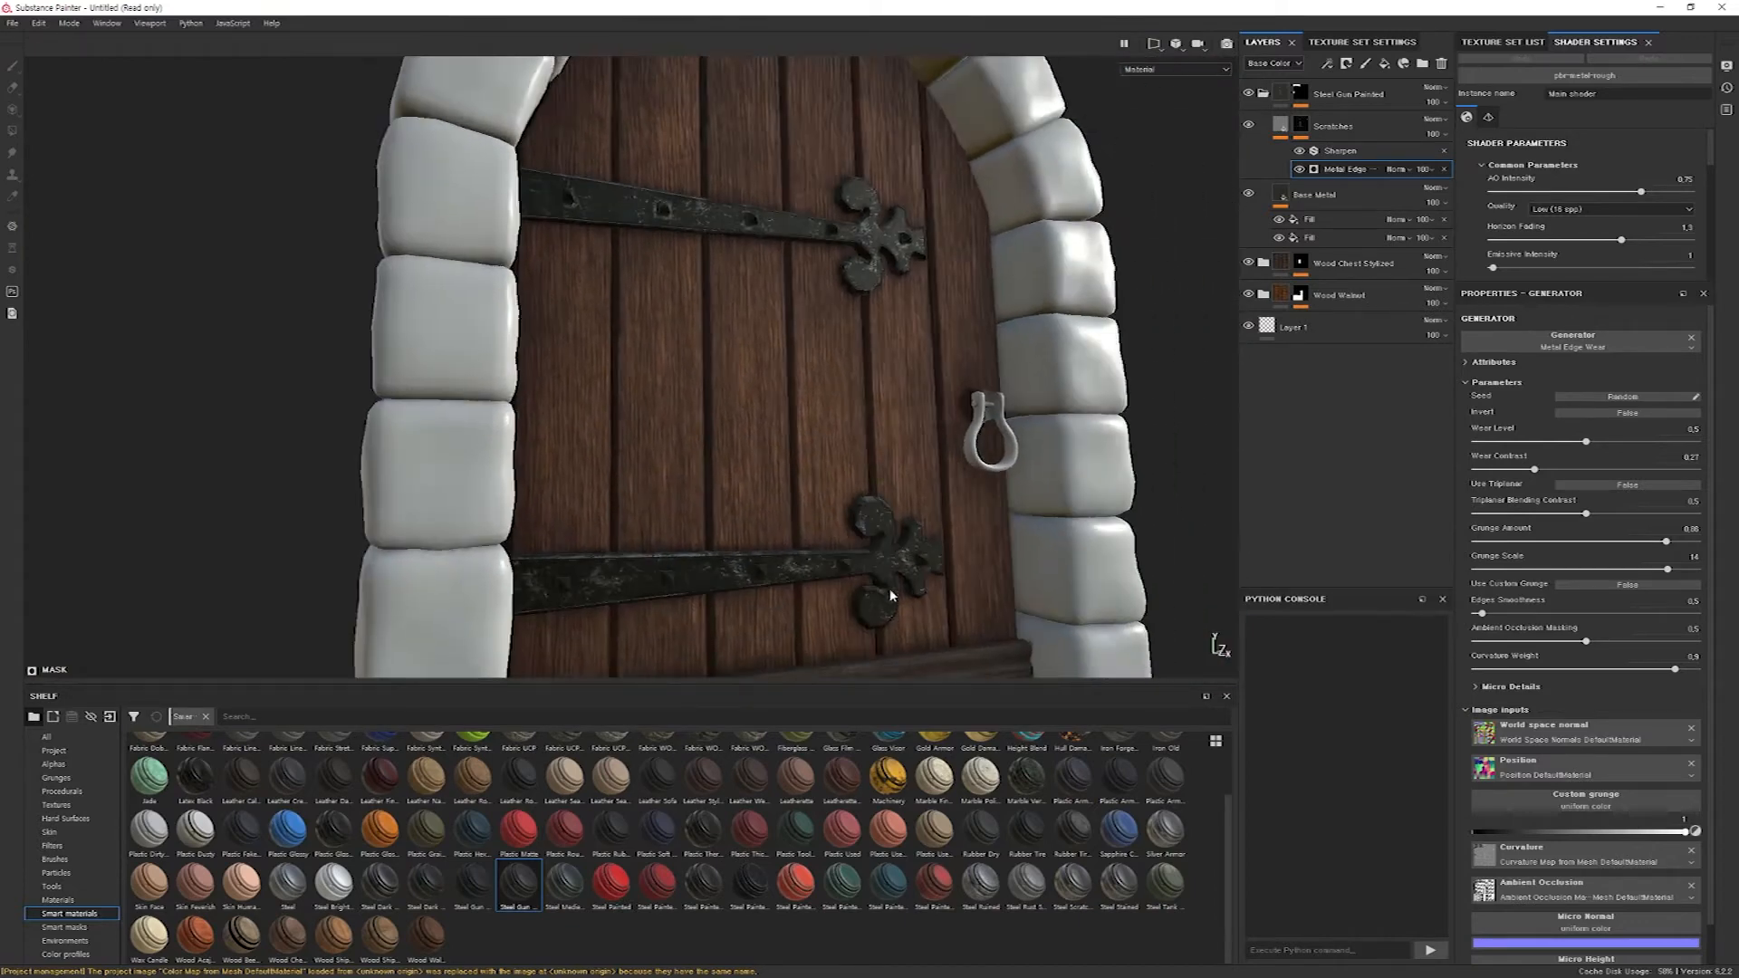
alt+drag(693, 594, 802, 376)
alt+middle_drag(802, 376, 818, 432)
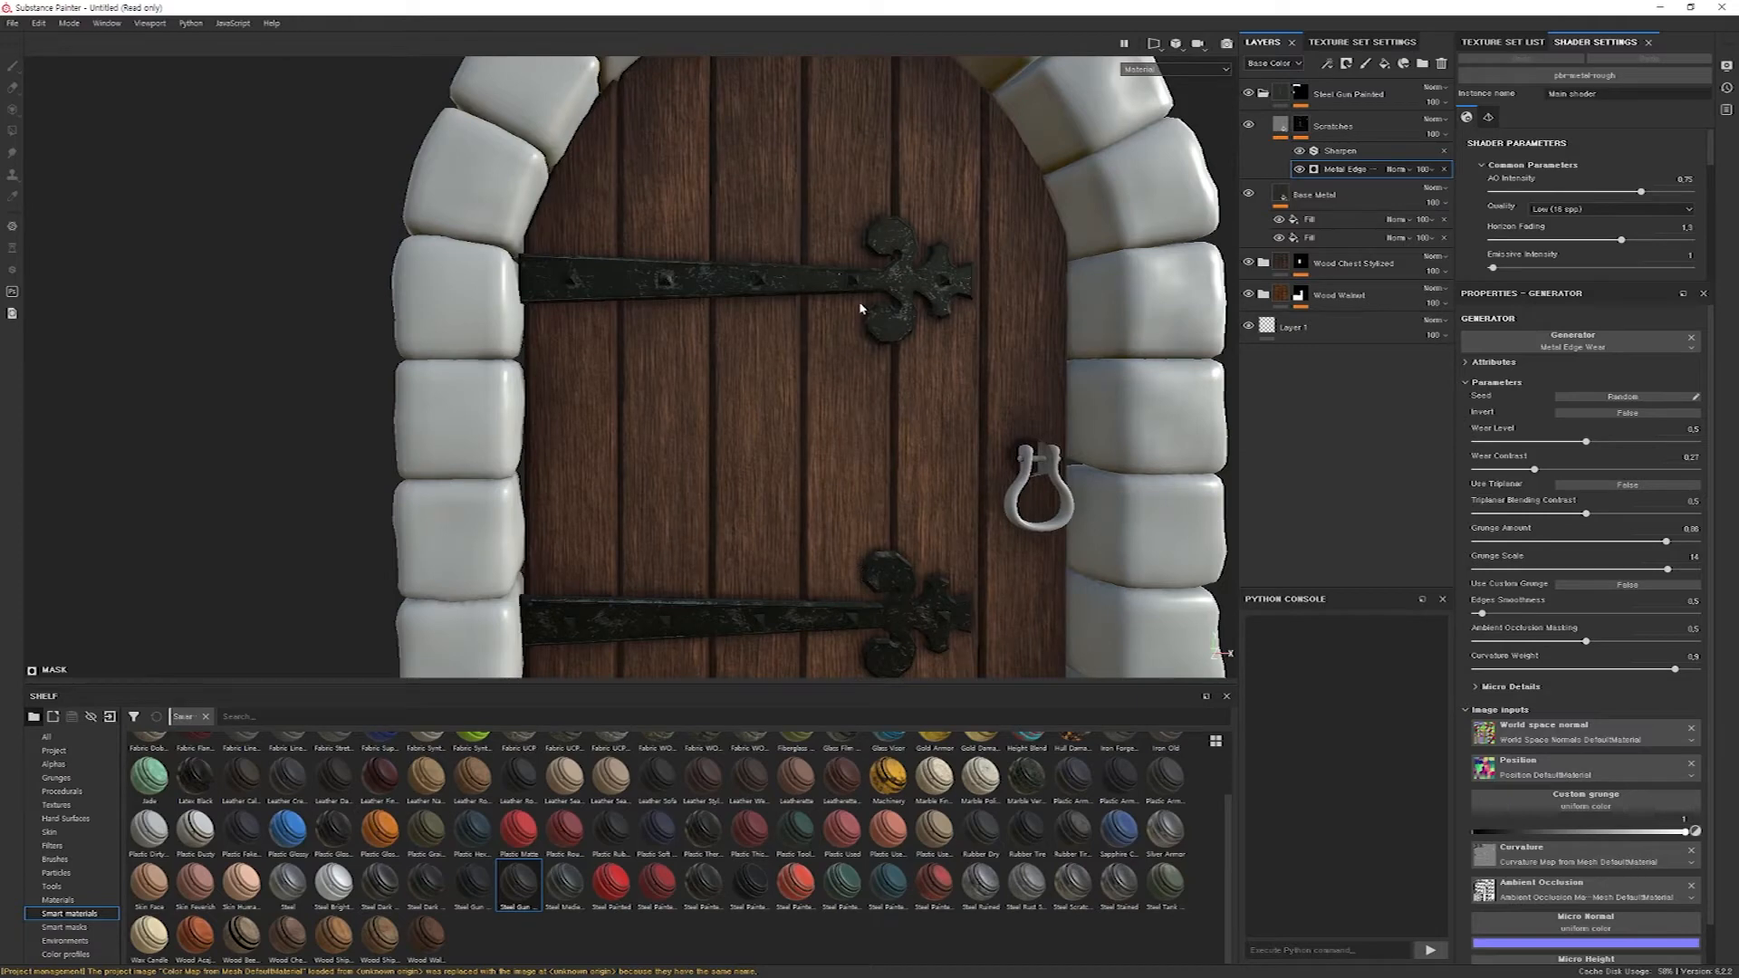
Darken Color 01 of the Scratches layer to a near-black neutral gray.
click(1279, 130)
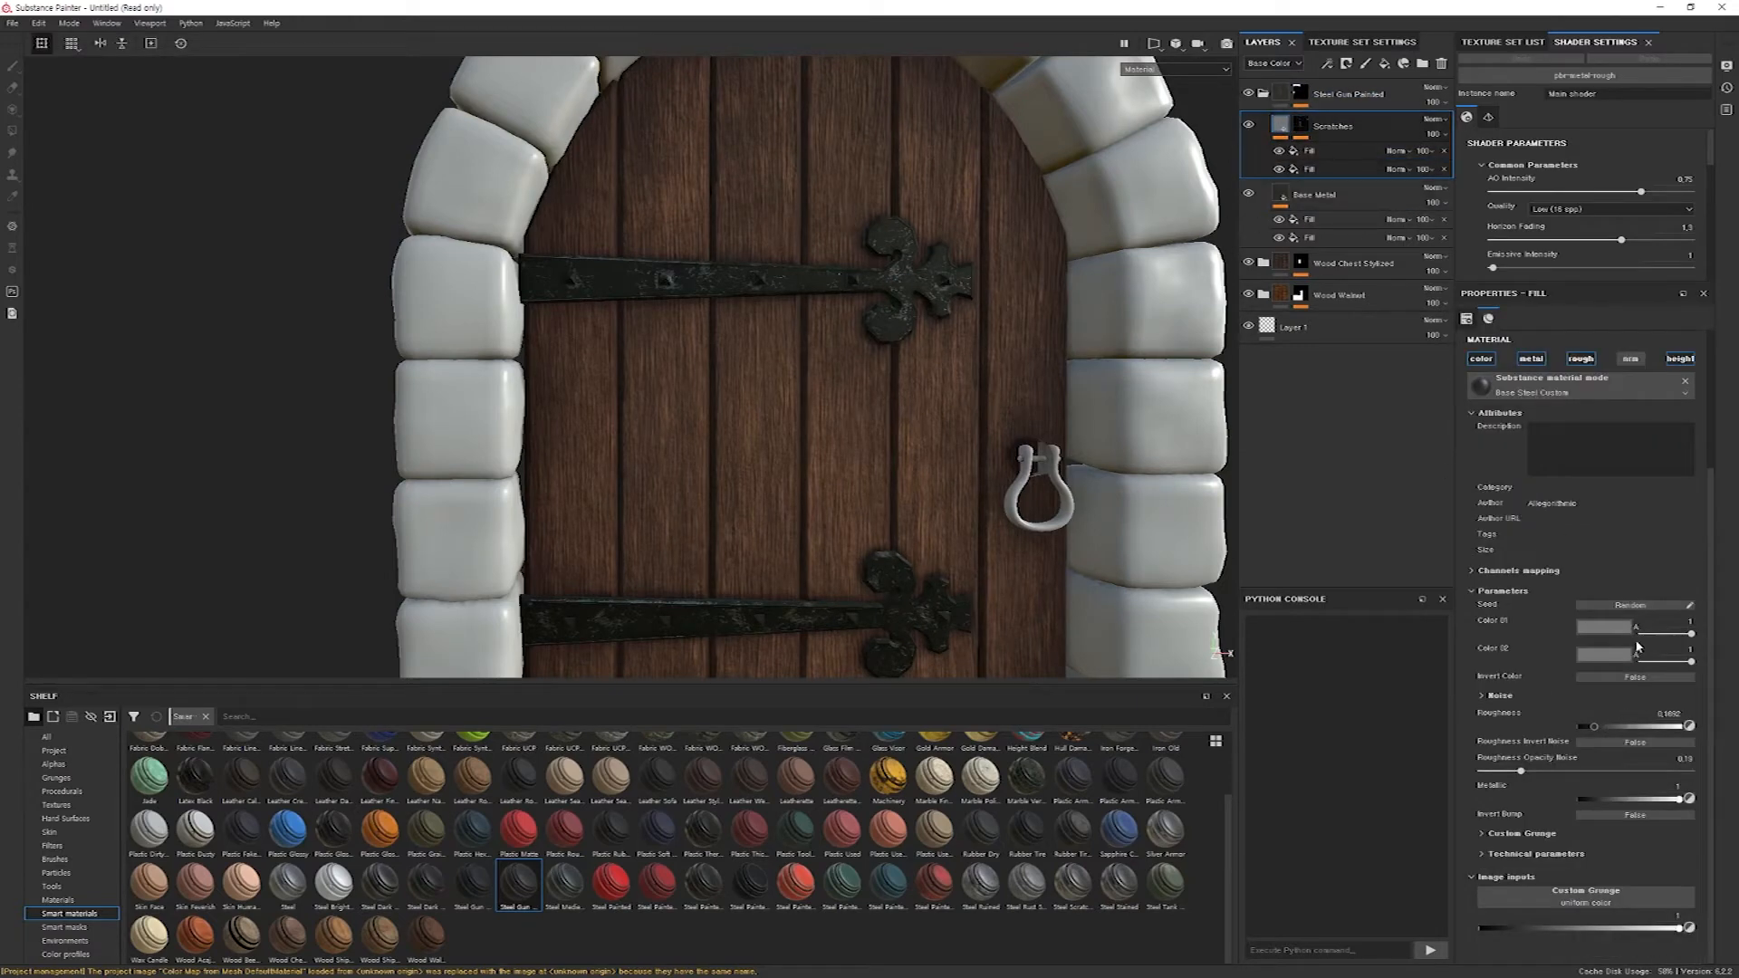
click(1609, 654)
drag(1588, 755, 1544, 767)
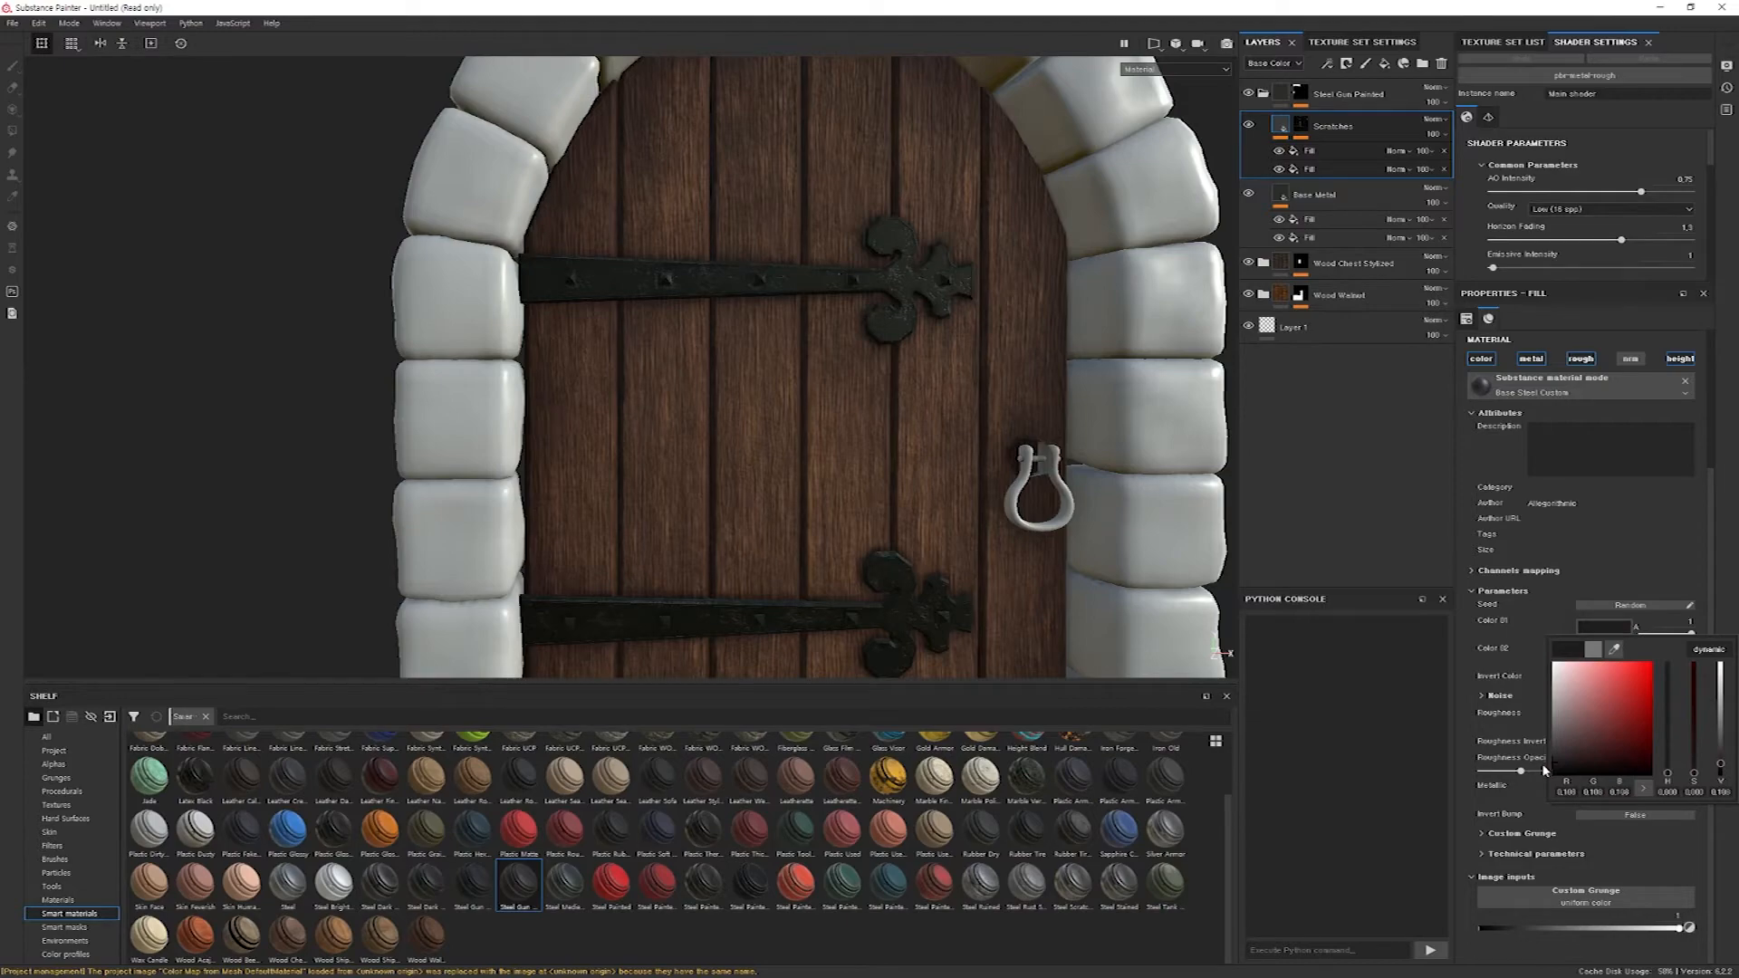
Review the darkened hinge scratches across the whole door, and collapse the Steel Gun Painted group.
alt+drag(801, 437, 813, 399)
alt+middle_drag(814, 398, 819, 484)
scroll(815, 475, down, 3)
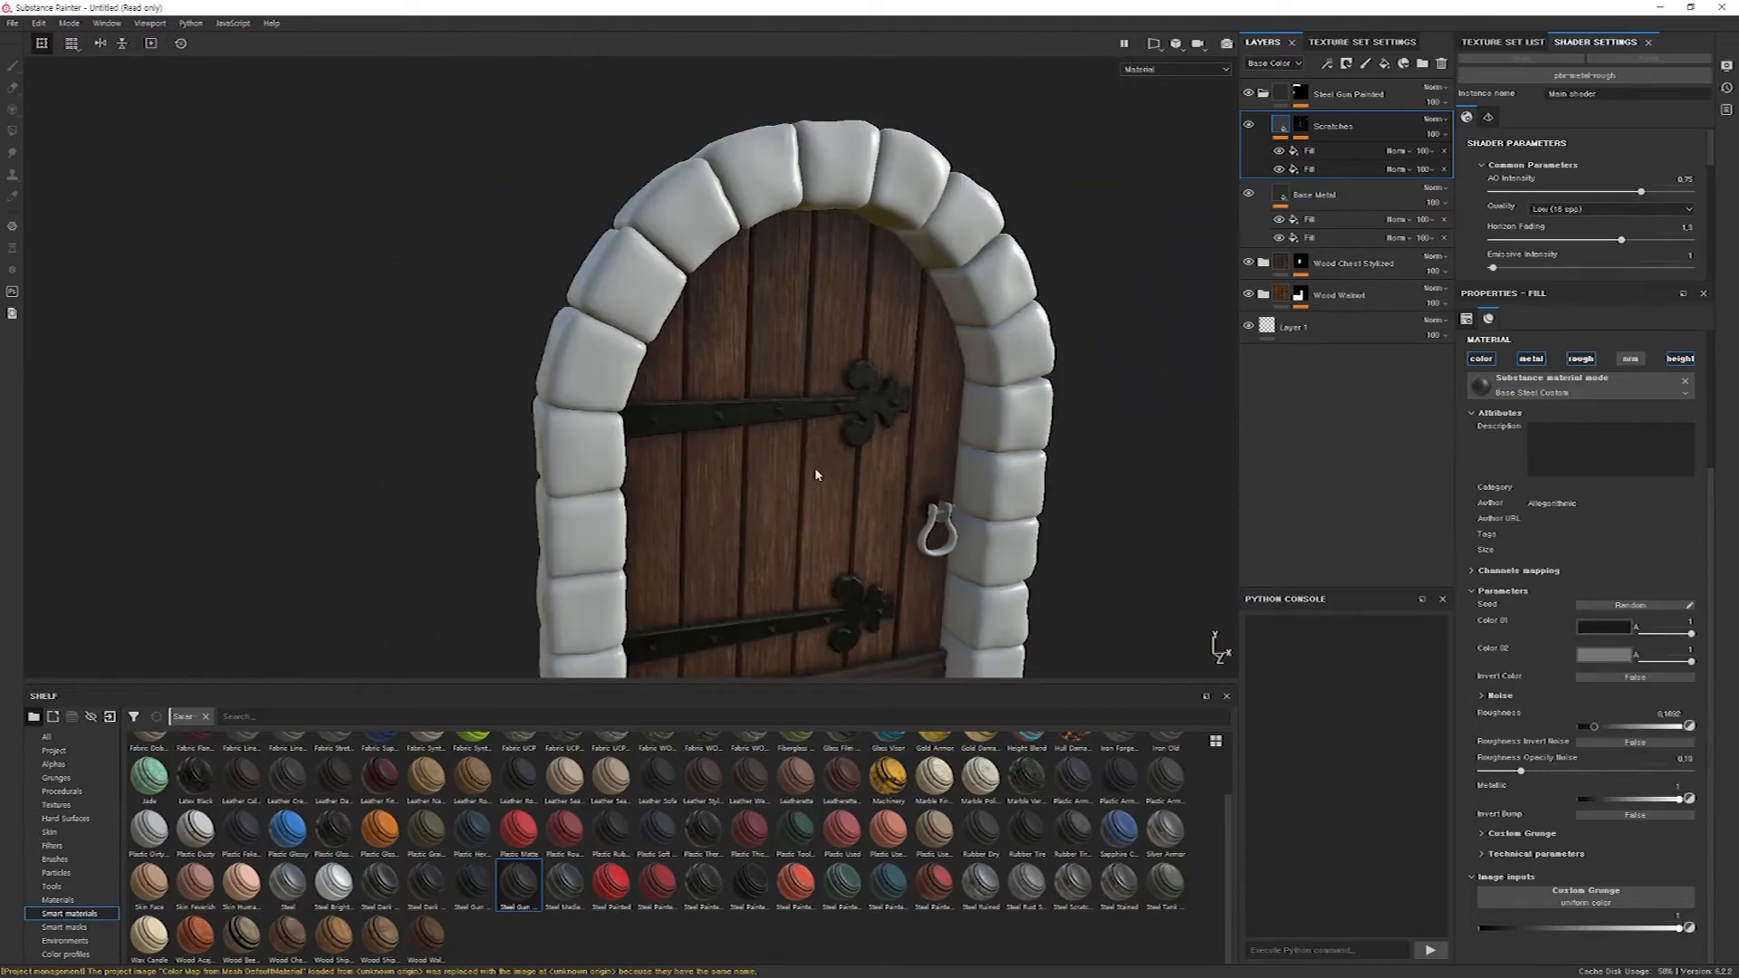
scroll(811, 470, up, 5)
scroll(811, 470, up, 5)
alt+drag(812, 460, 893, 392)
alt+right_drag(893, 392, 889, 353)
alt+right_drag(908, 442, 854, 357)
alt+drag(854, 357, 932, 461)
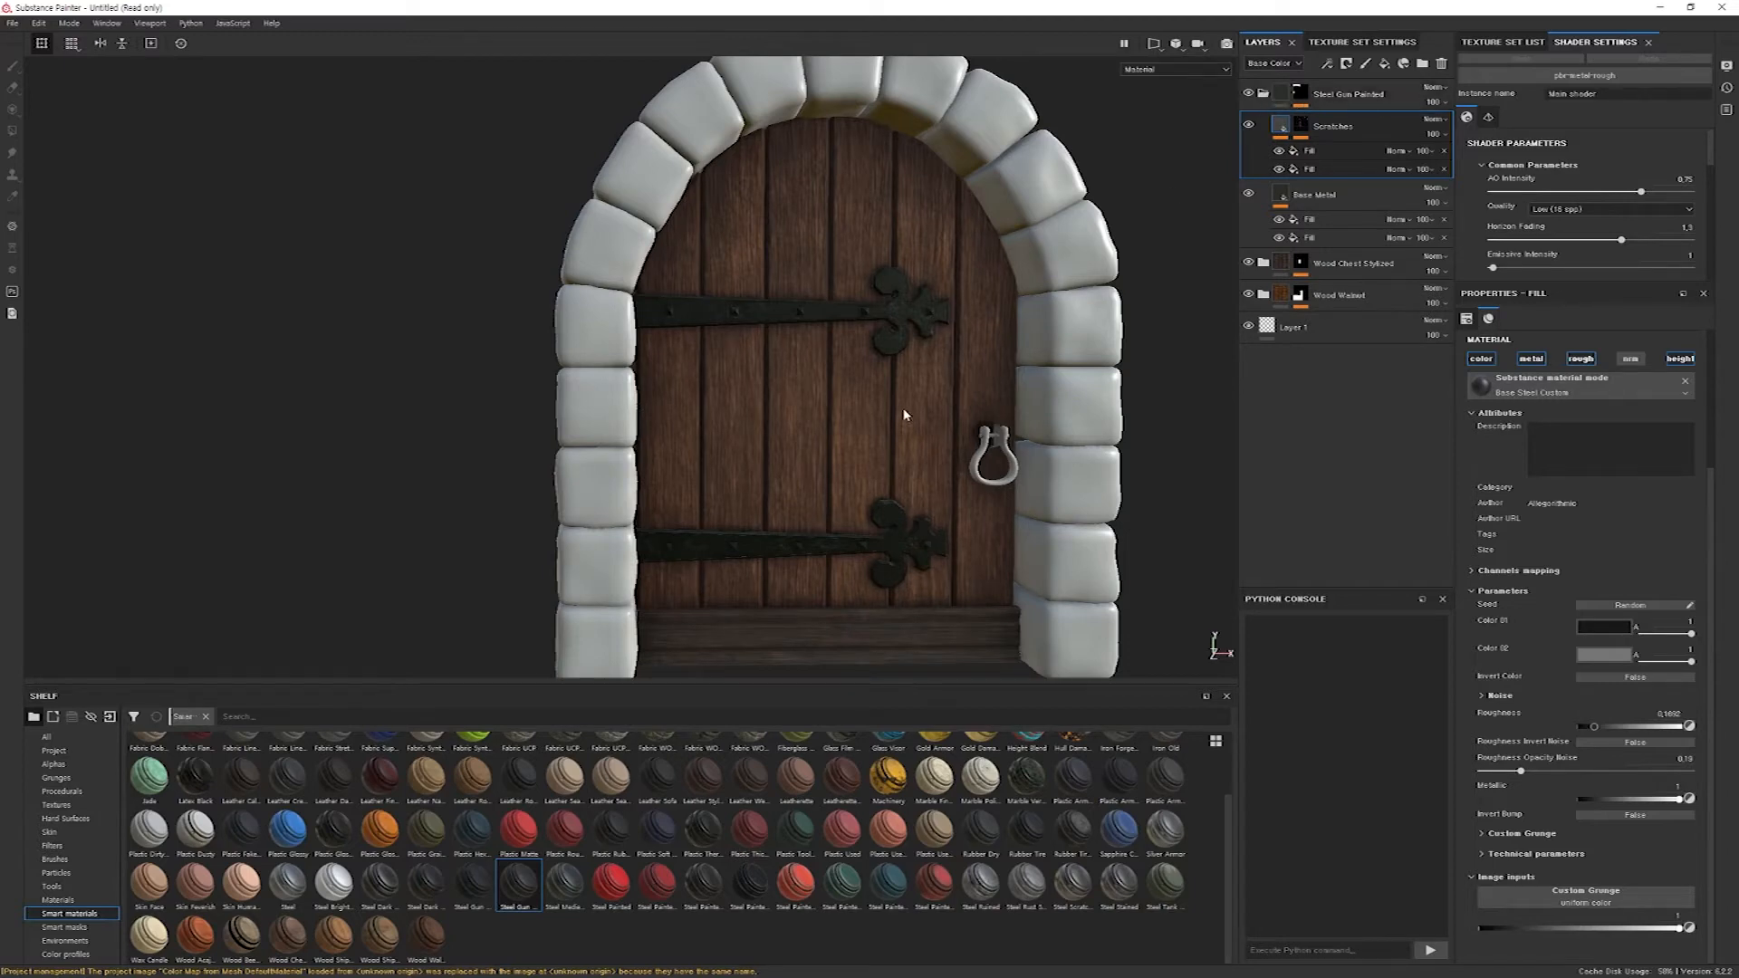
click(1264, 93)
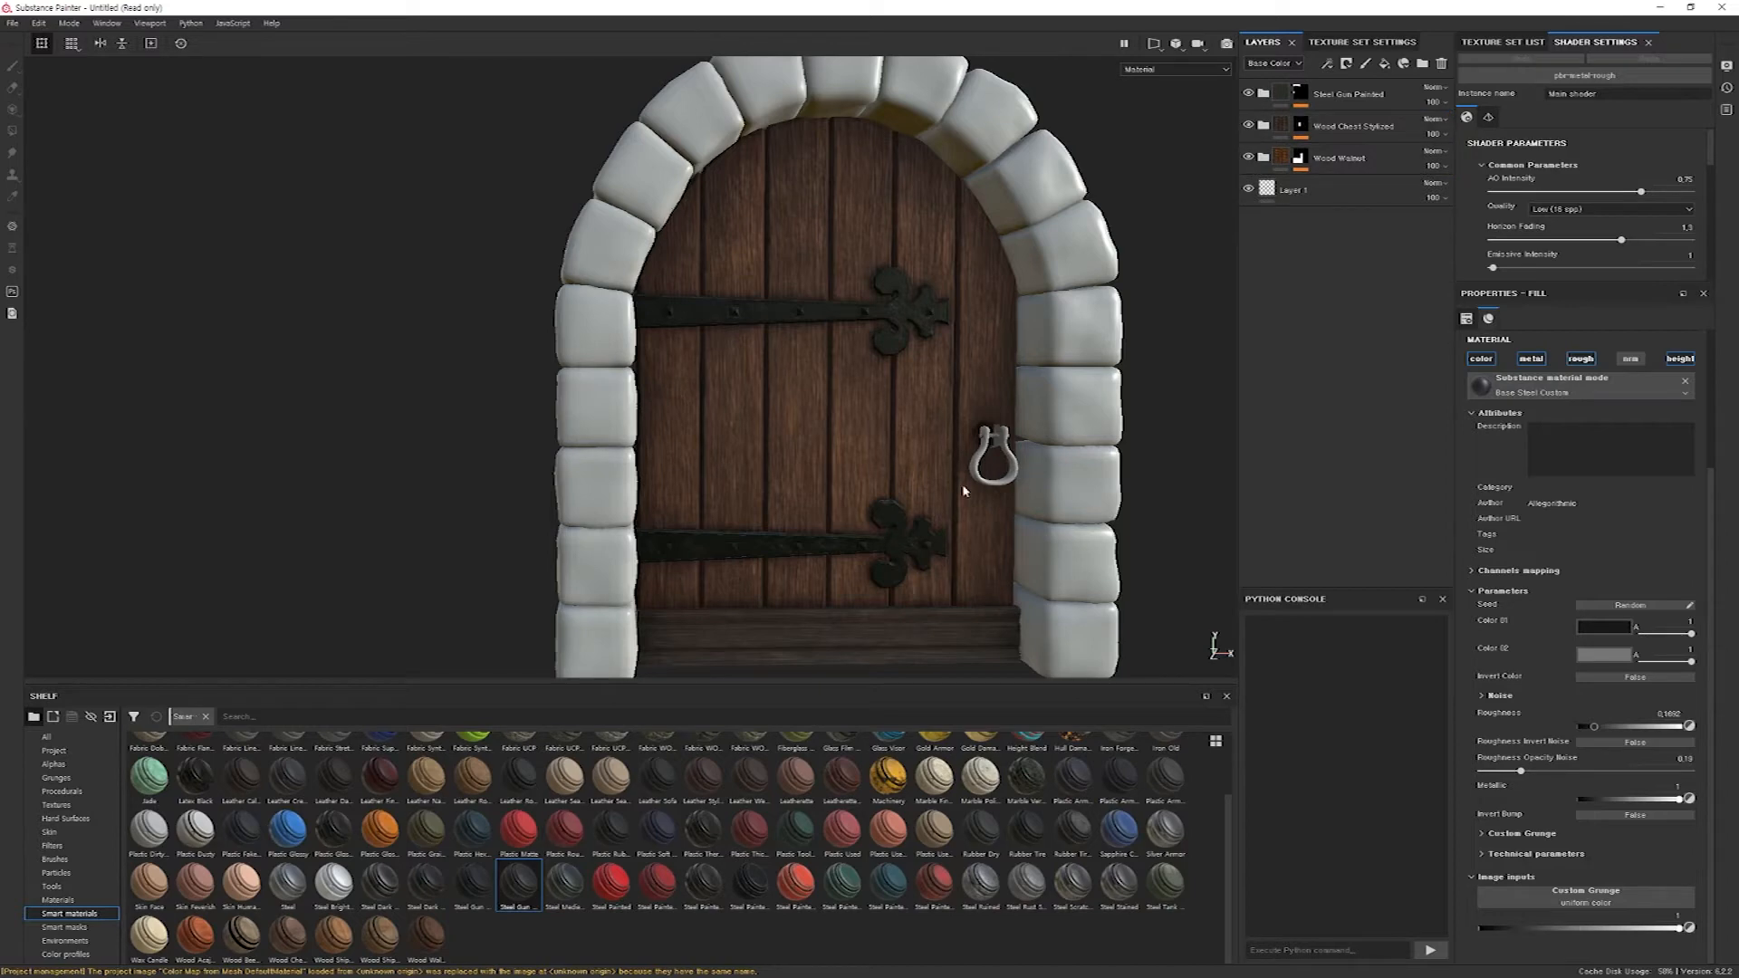
Examine the untextured ring handle and its mount up close from several angles.
alt+drag(1048, 406, 725, 475)
alt+middle_drag(857, 389, 773, 431)
alt+right_drag(1025, 253, 1499, 483)
alt+right_drag(779, 417, 1254, 498)
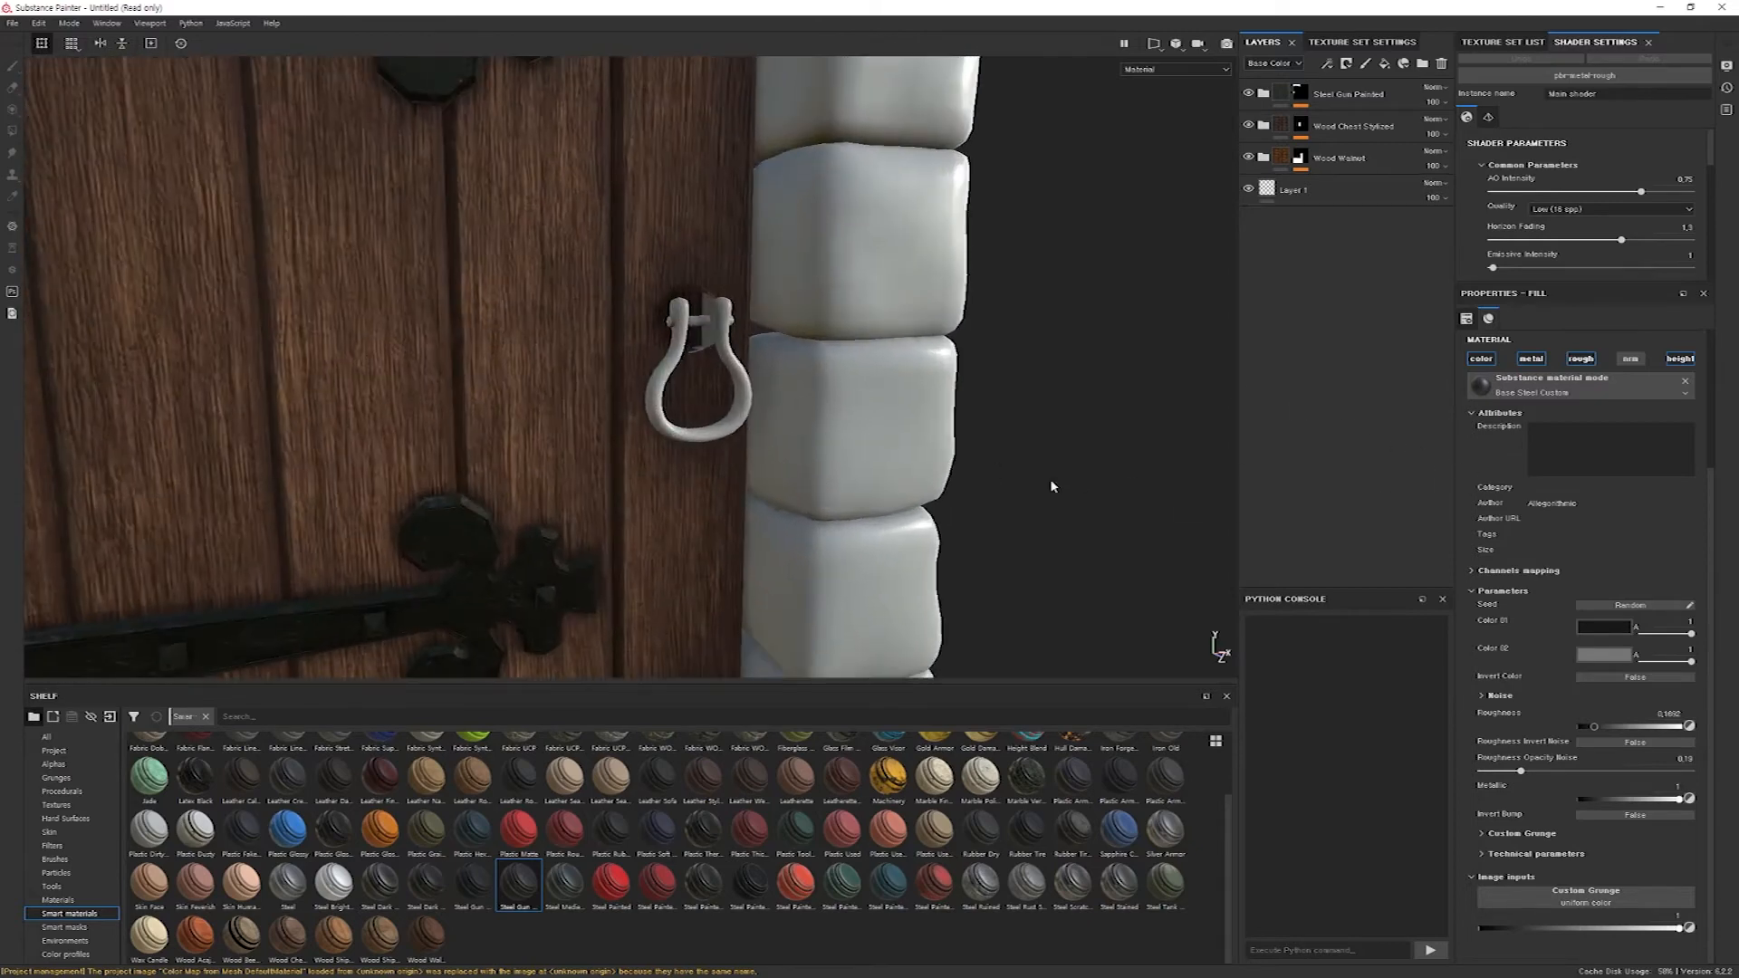
alt+middle_drag(697, 399, 735, 442)
alt+drag(761, 444, 664, 447)
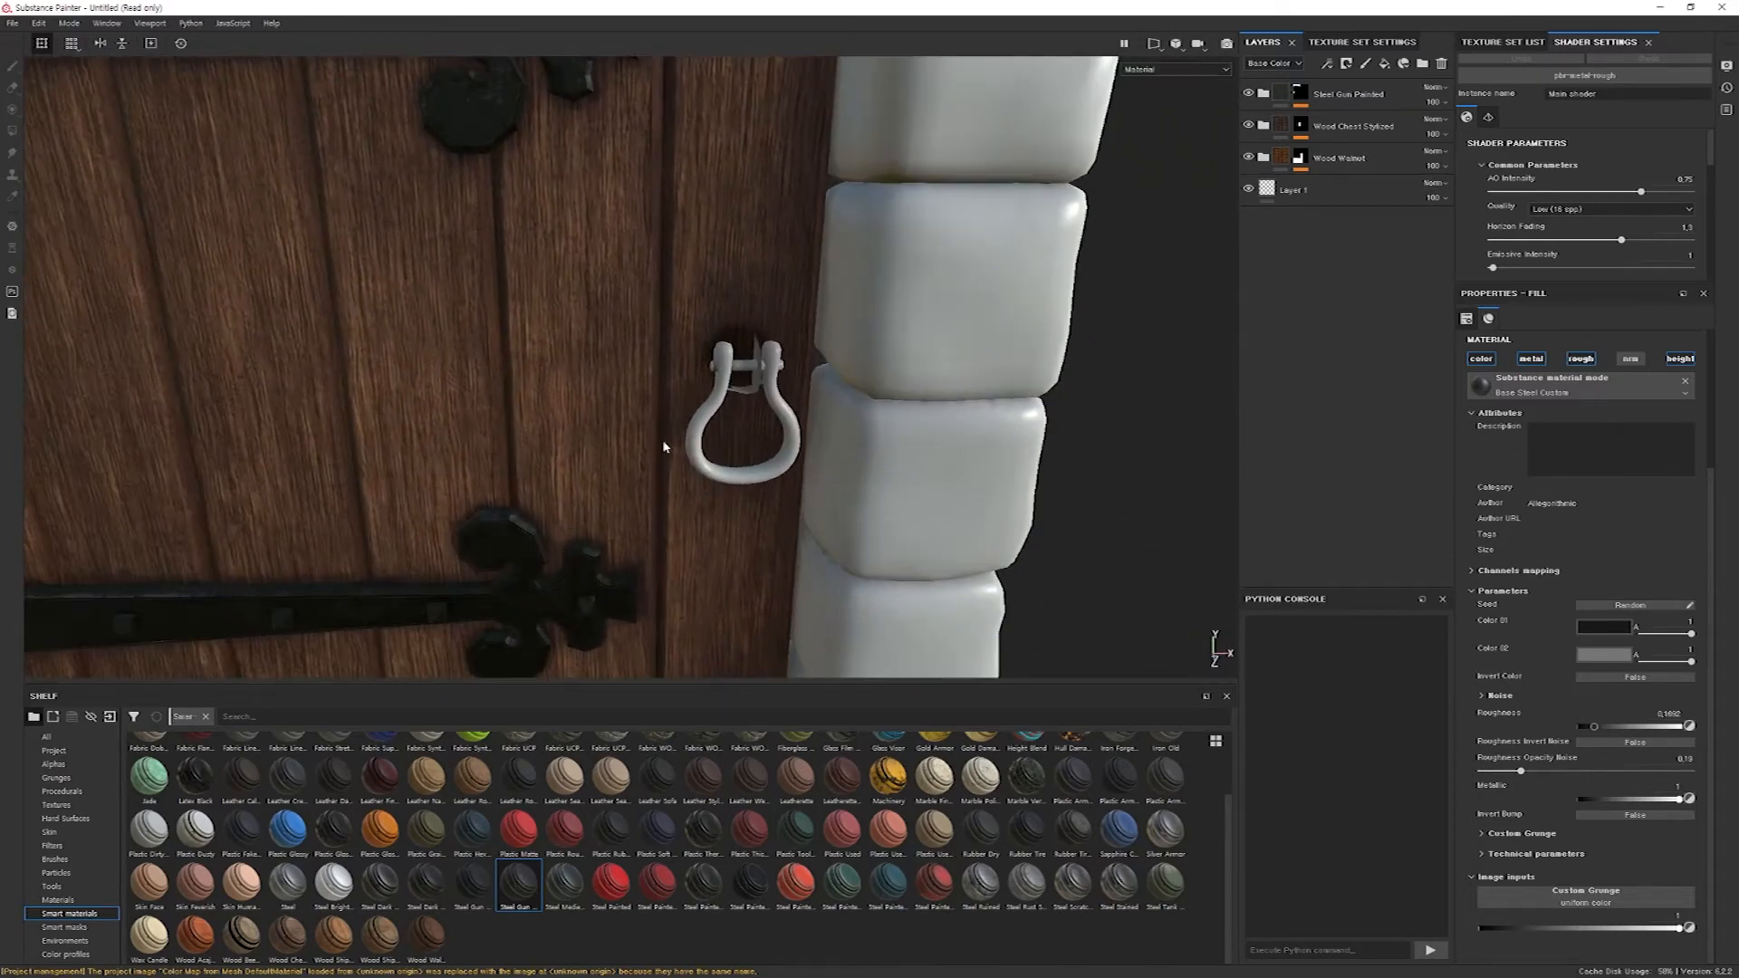
alt+drag(755, 403, 722, 433)
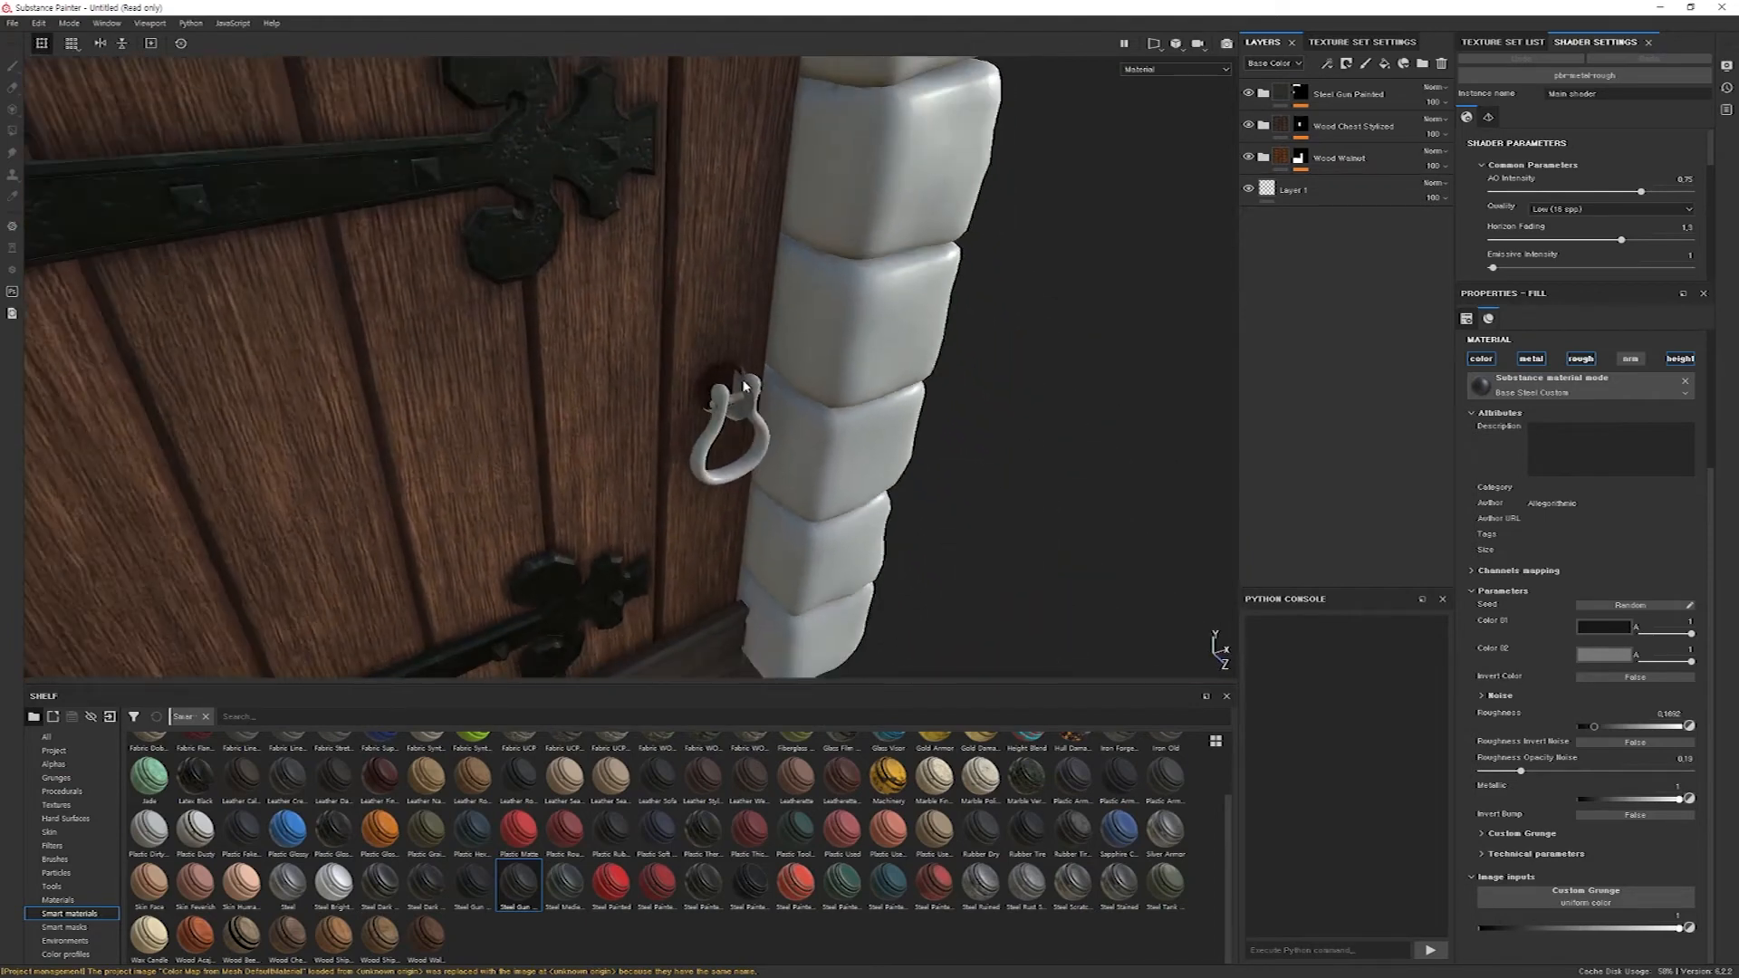
alt+drag(755, 408, 748, 480)
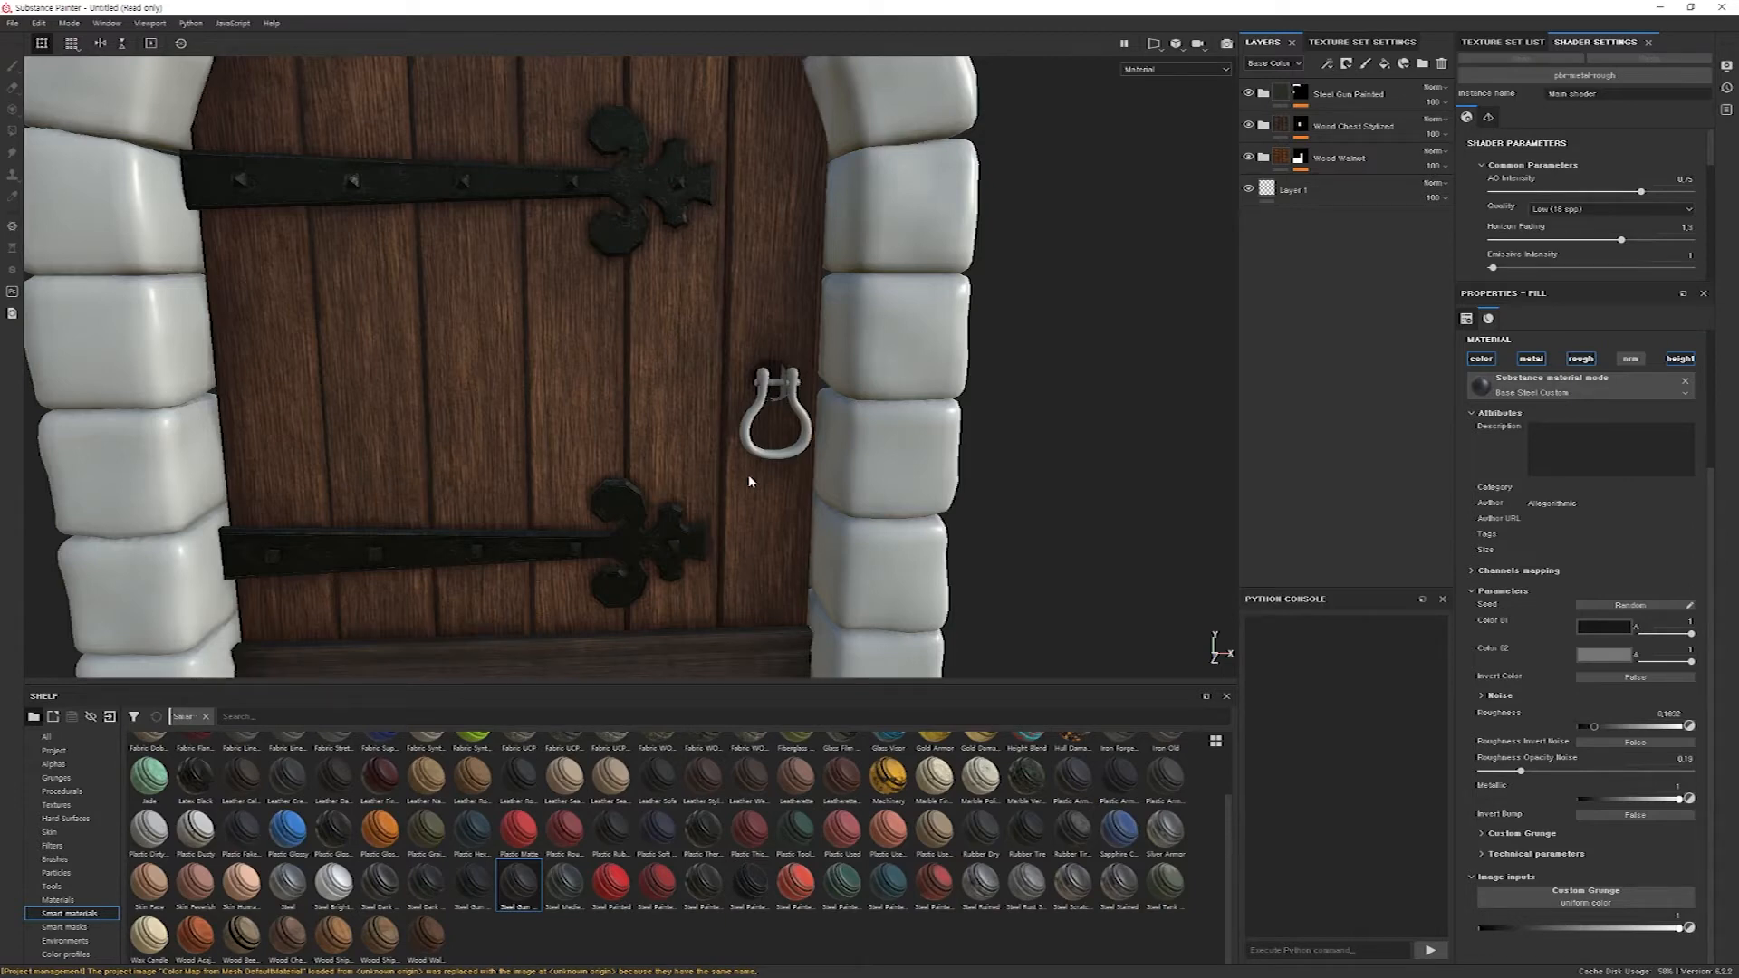
Apply the Steel Medieval Stylized smart material to the door handle through its blue ID color.
click(564, 886)
drag(563, 888, 800, 446)
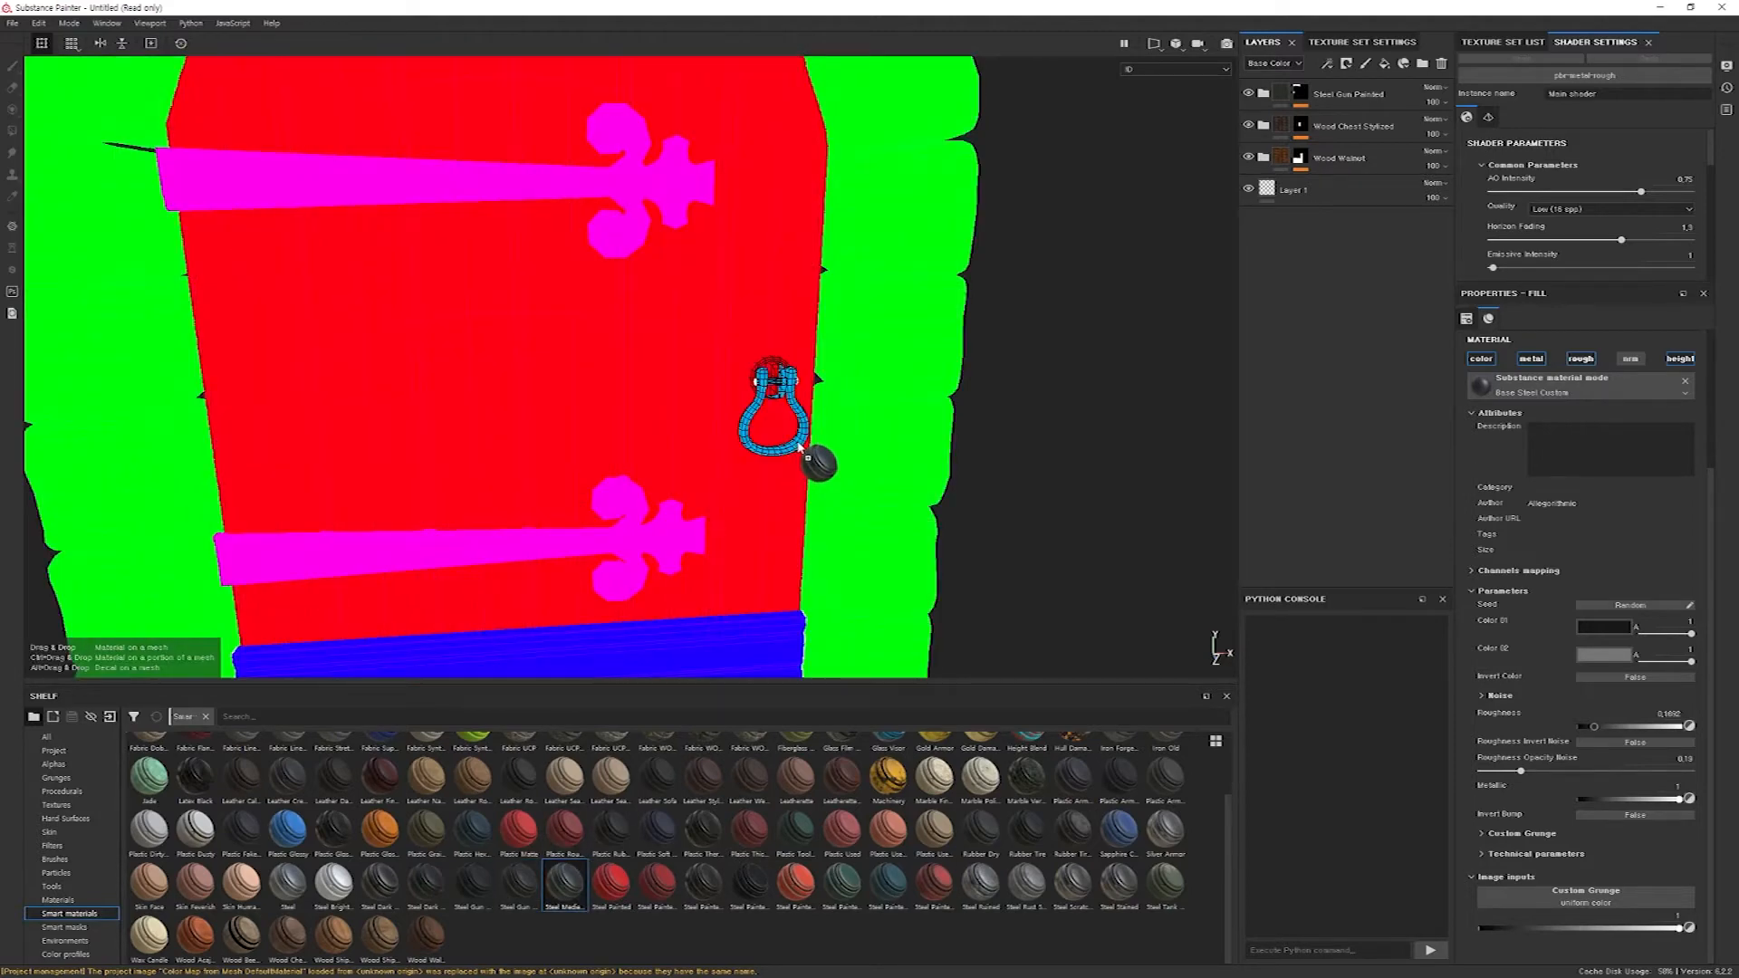
drag(800, 447, 801, 446)
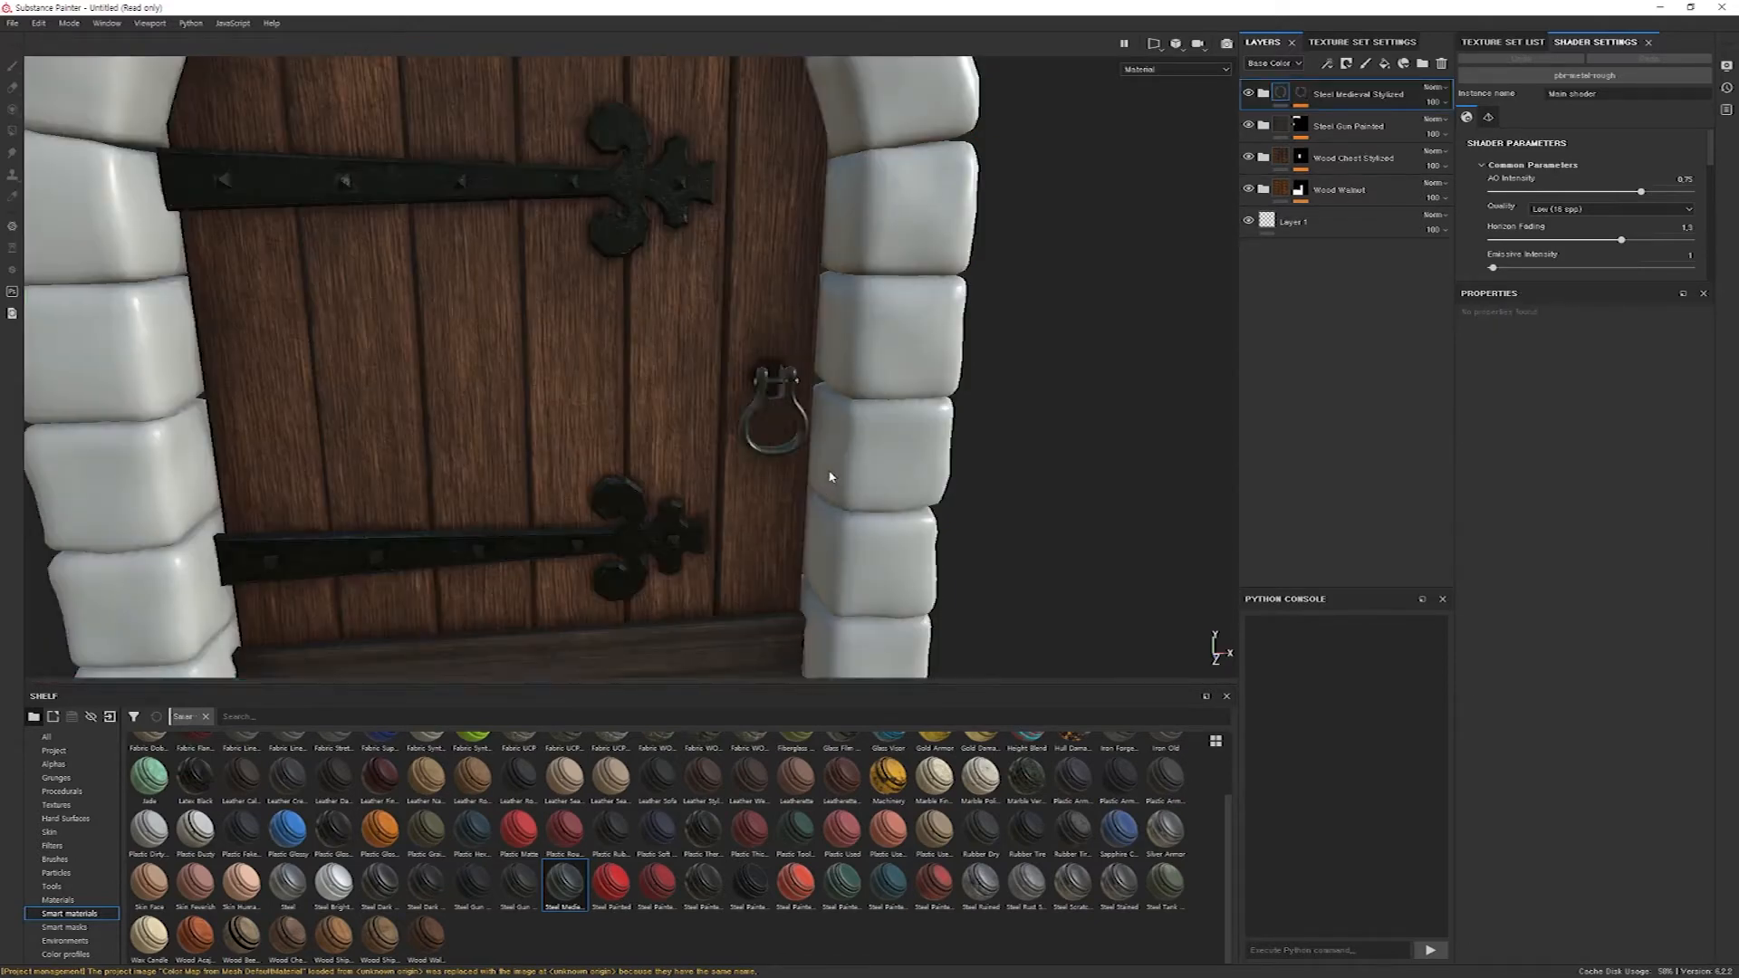
Examine the steel finish on the ring handle and its mount up close from several angles.
alt+drag(780, 464, 838, 451)
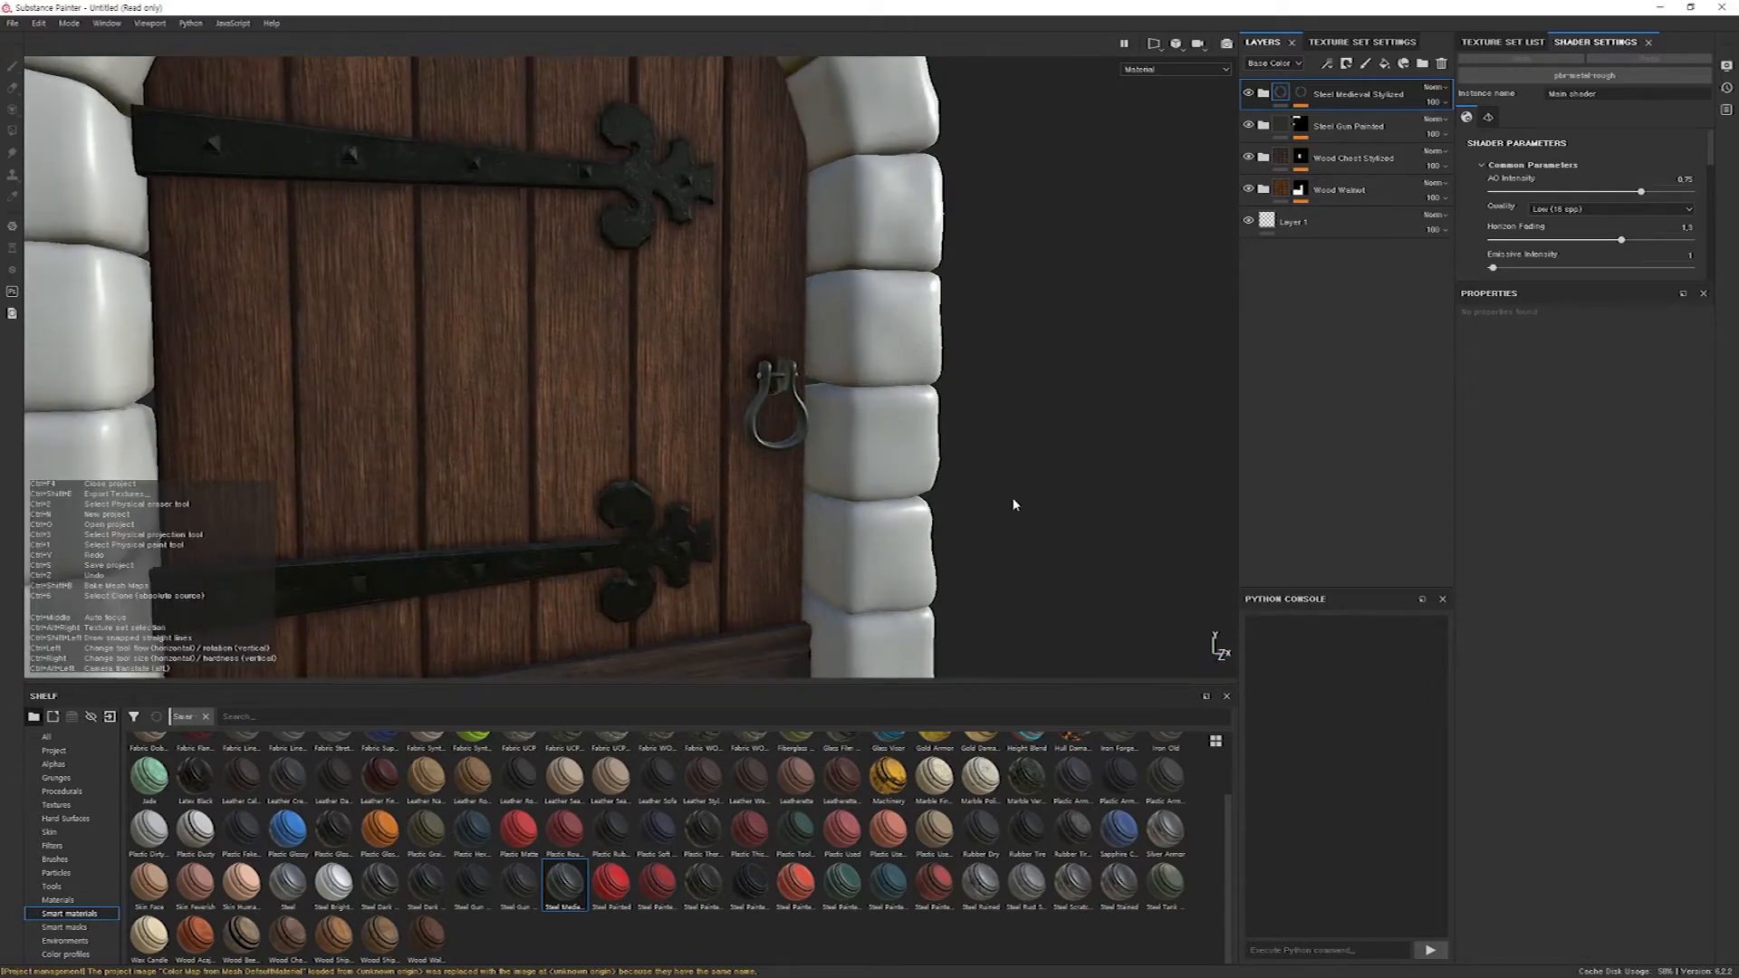
mouse_move(735, 473)
alt+right_down()
mouse_move(1199, 501)
mouse_move(1114, 508)
alt+right_up()
alt+right_drag(629, 422, 908, 447)
alt+drag(908, 446, 819, 512)
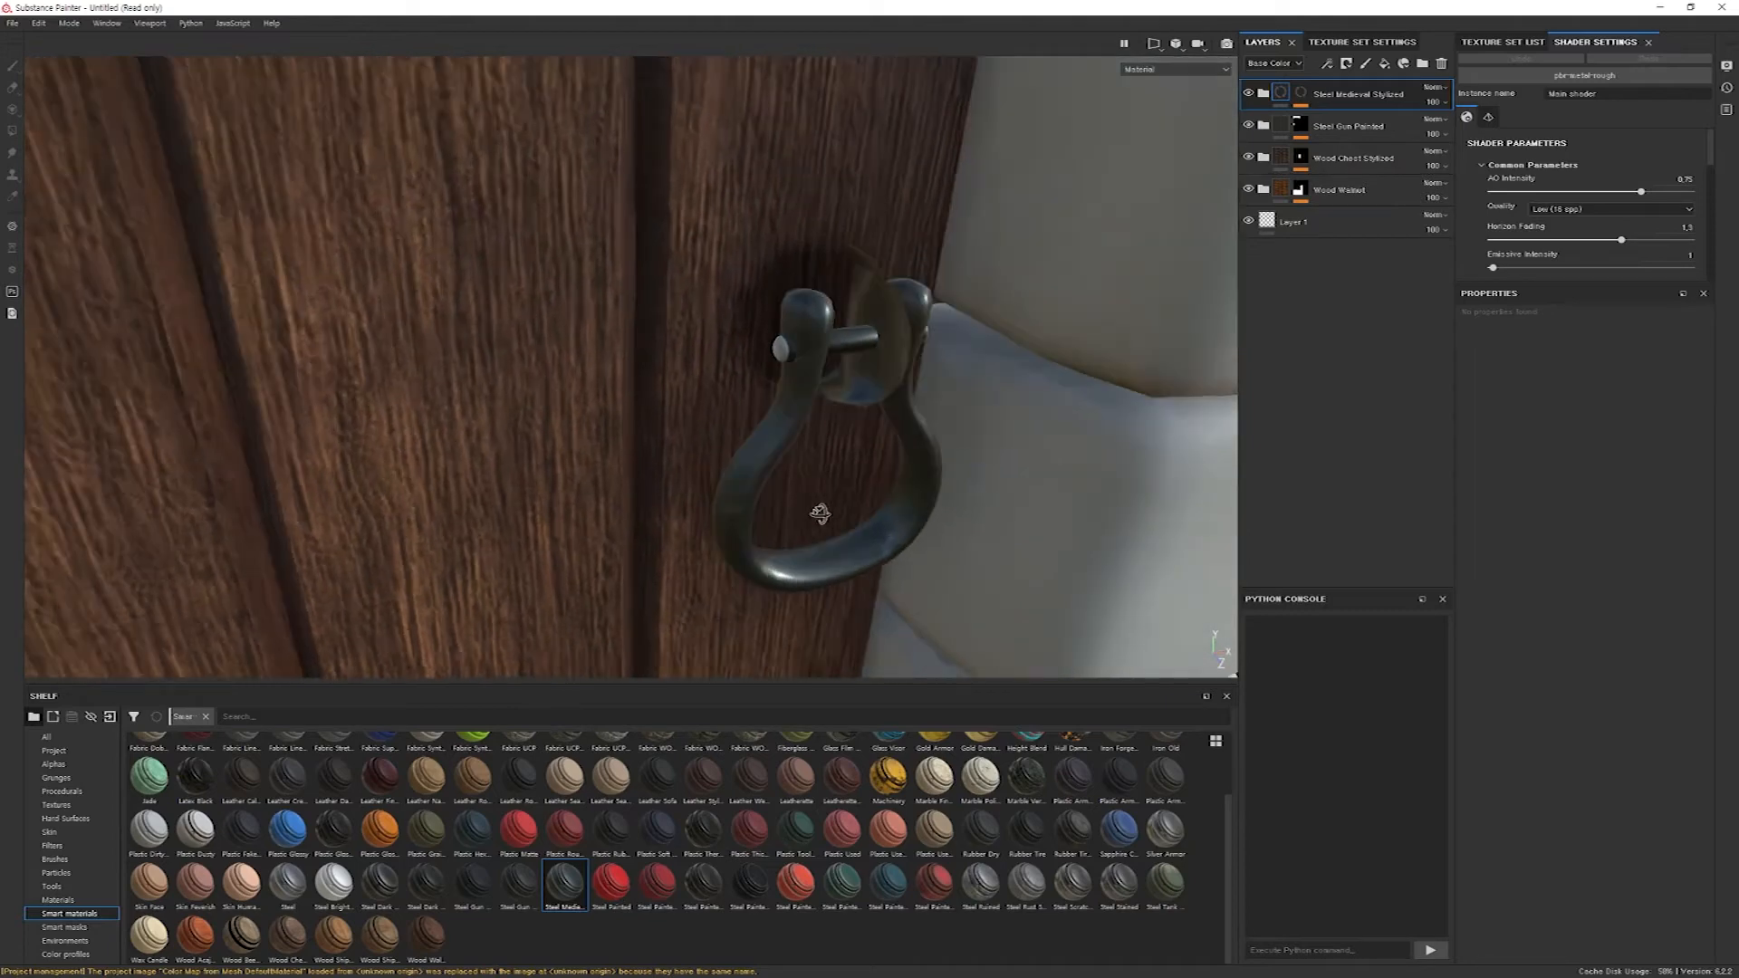
alt+middle_drag(818, 513, 738, 452)
alt+drag(738, 452, 582, 504)
alt+right_drag(582, 505, 603, 509)
scroll(603, 509, down, 5)
alt+drag(601, 508, 646, 453)
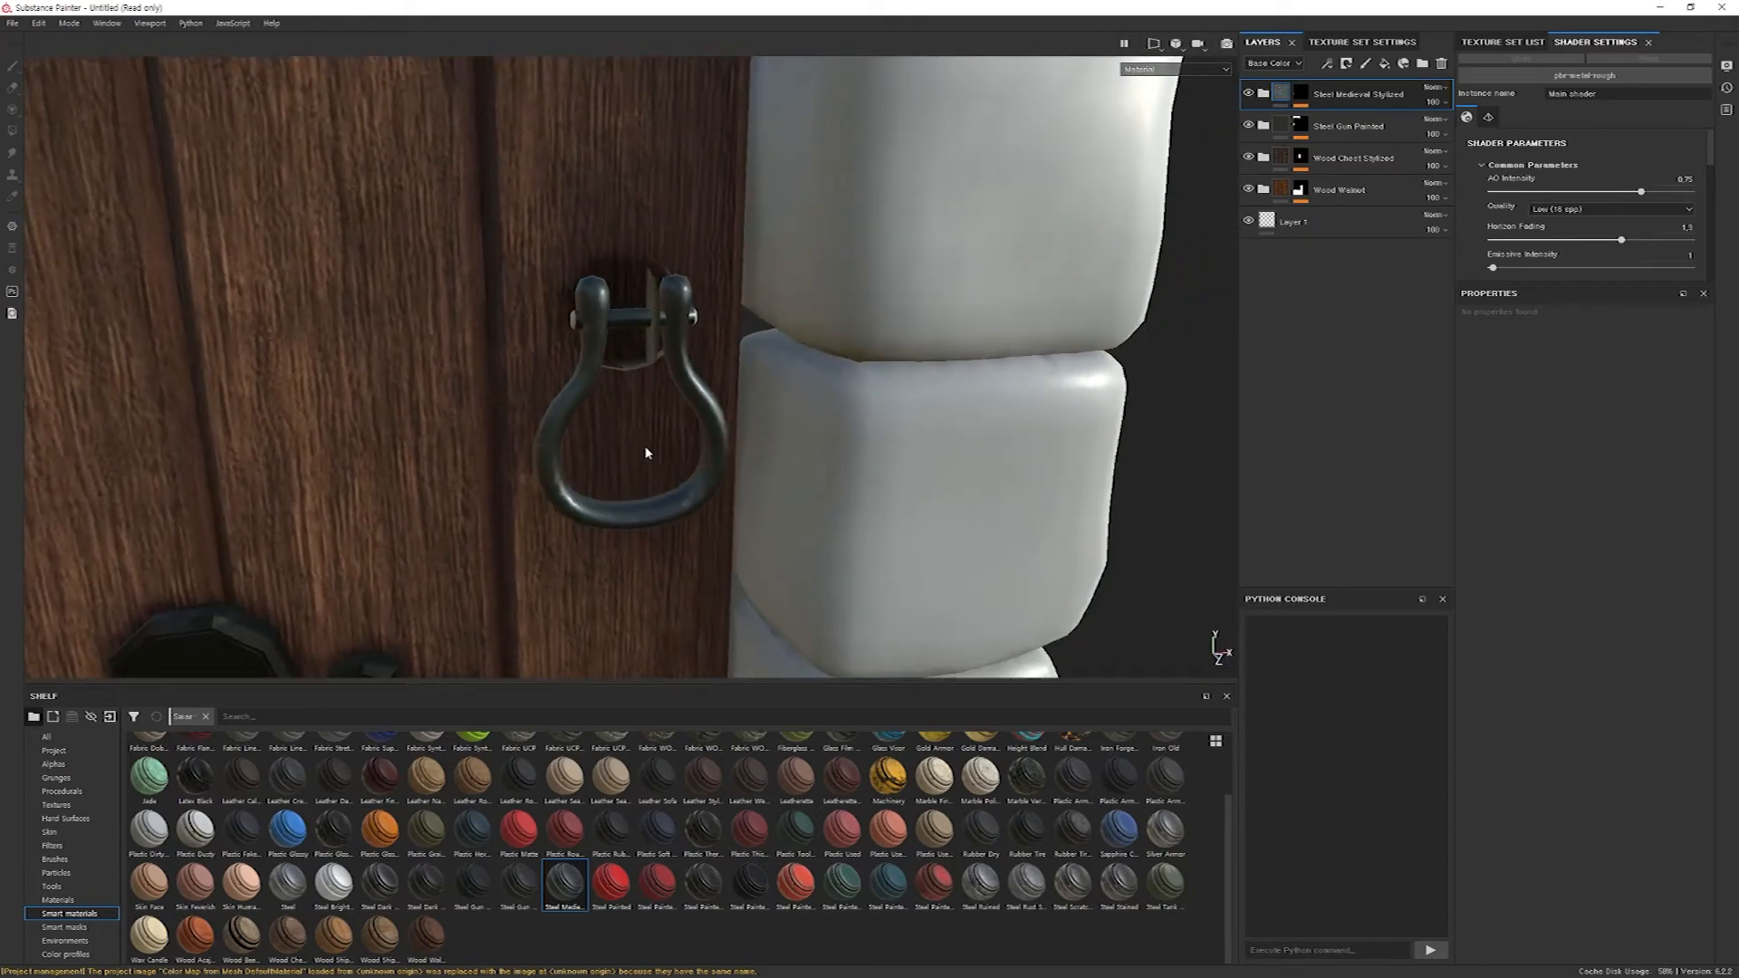
Darken the base color of the Base Metal layer in Steel Medieval Stylized to a near-black teal of about R 0.025, G 0.040, B 0.042.
click(1263, 95)
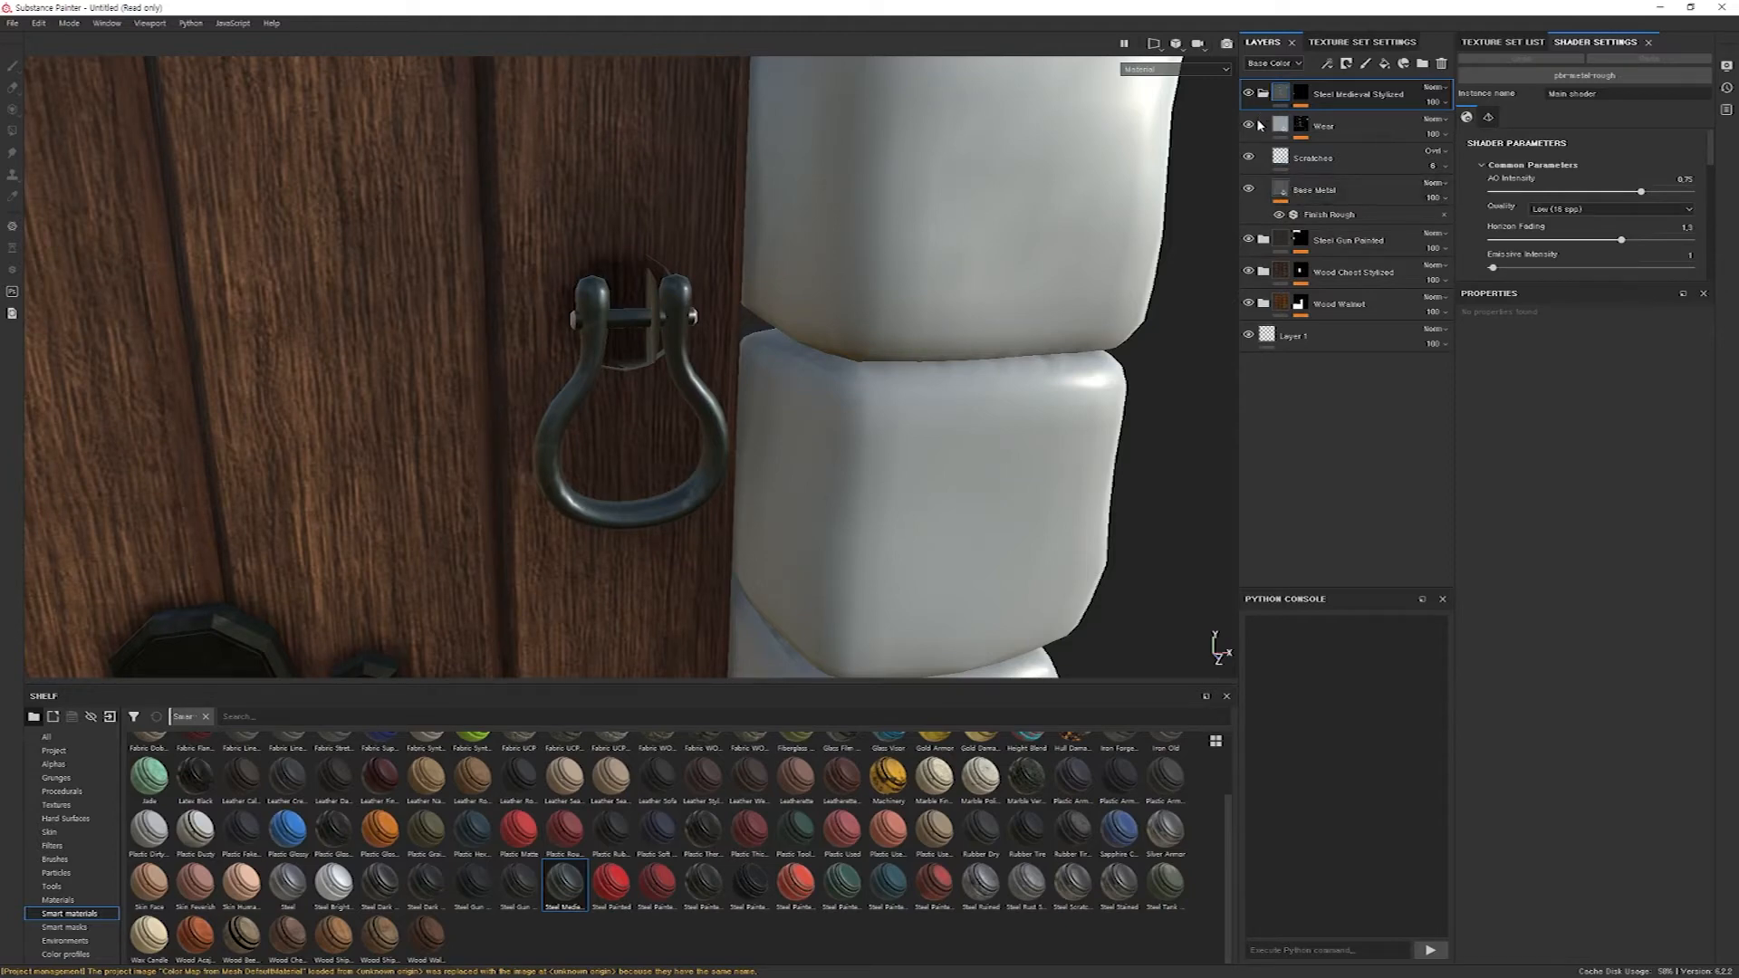
click(1249, 189)
click(1249, 189)
click(1325, 159)
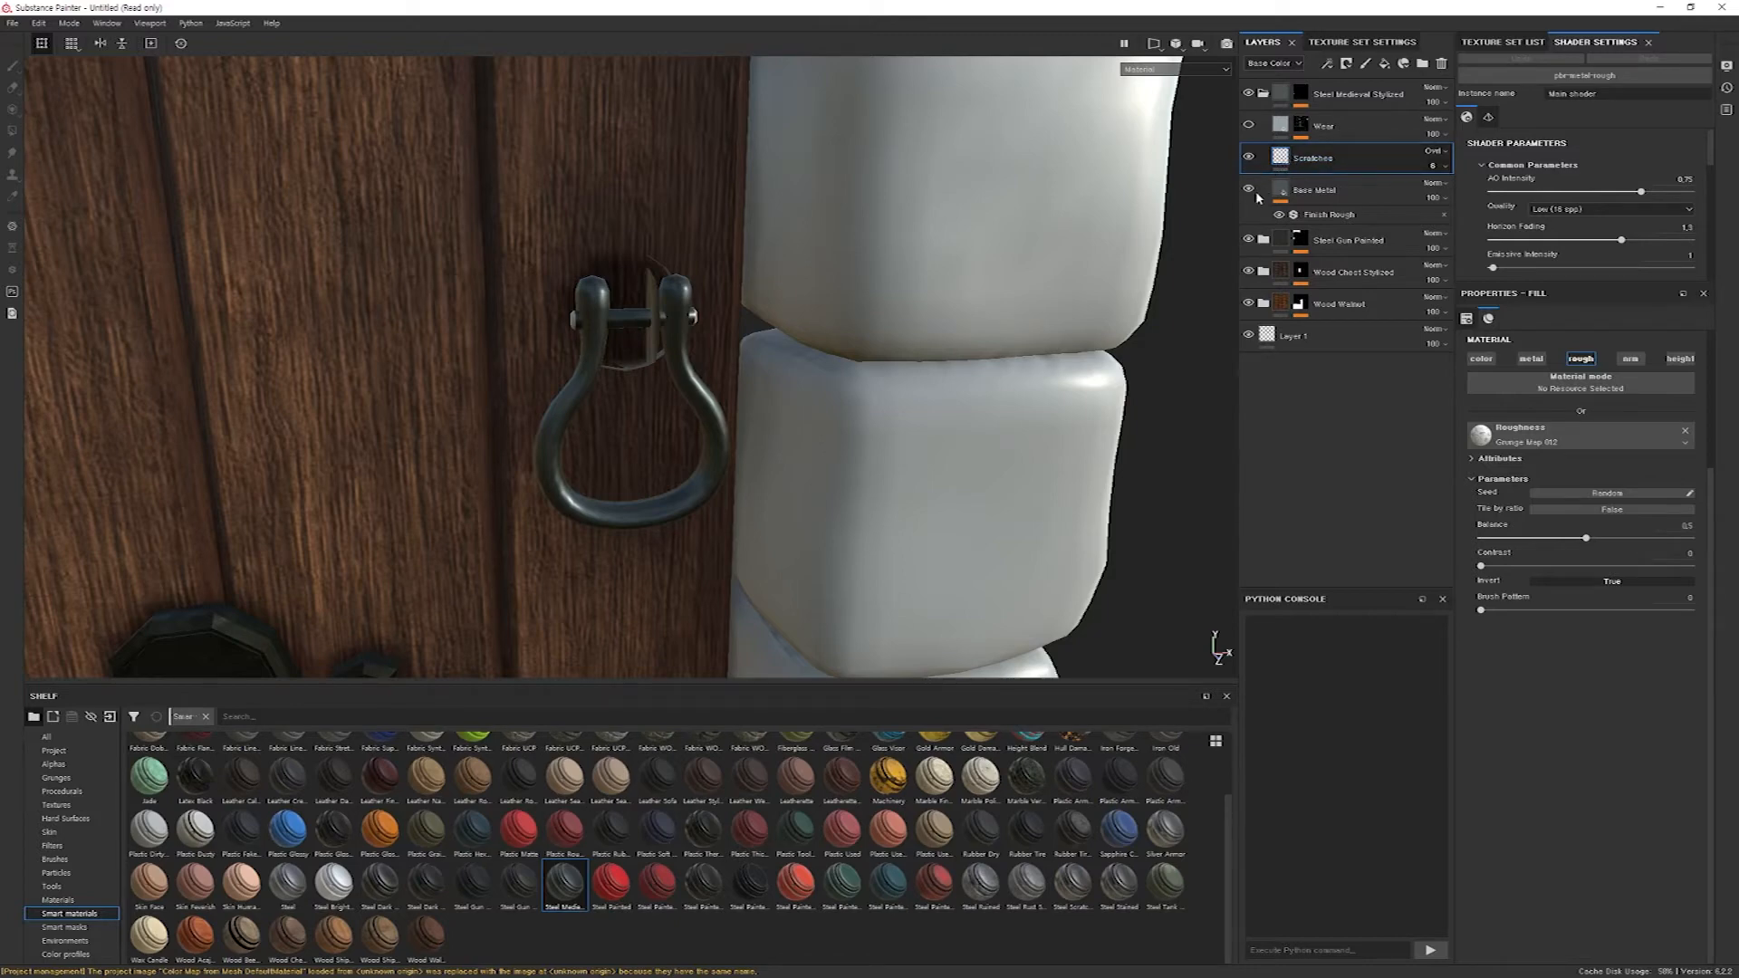
click(1279, 194)
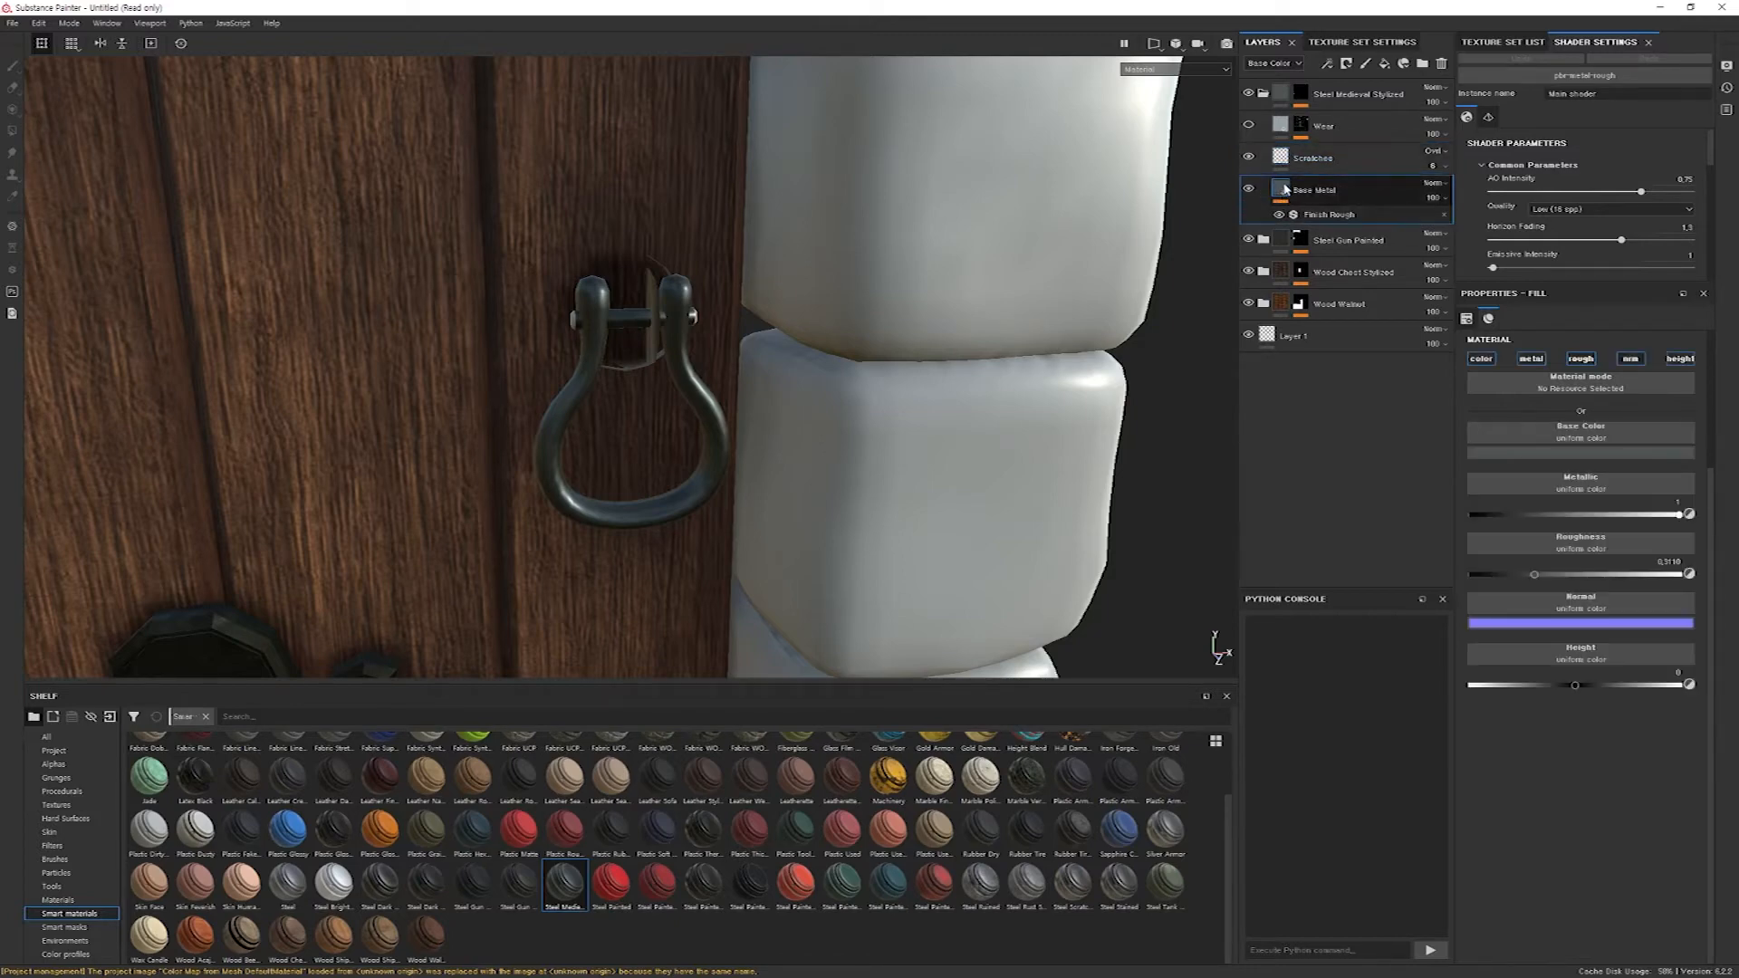
click(1576, 454)
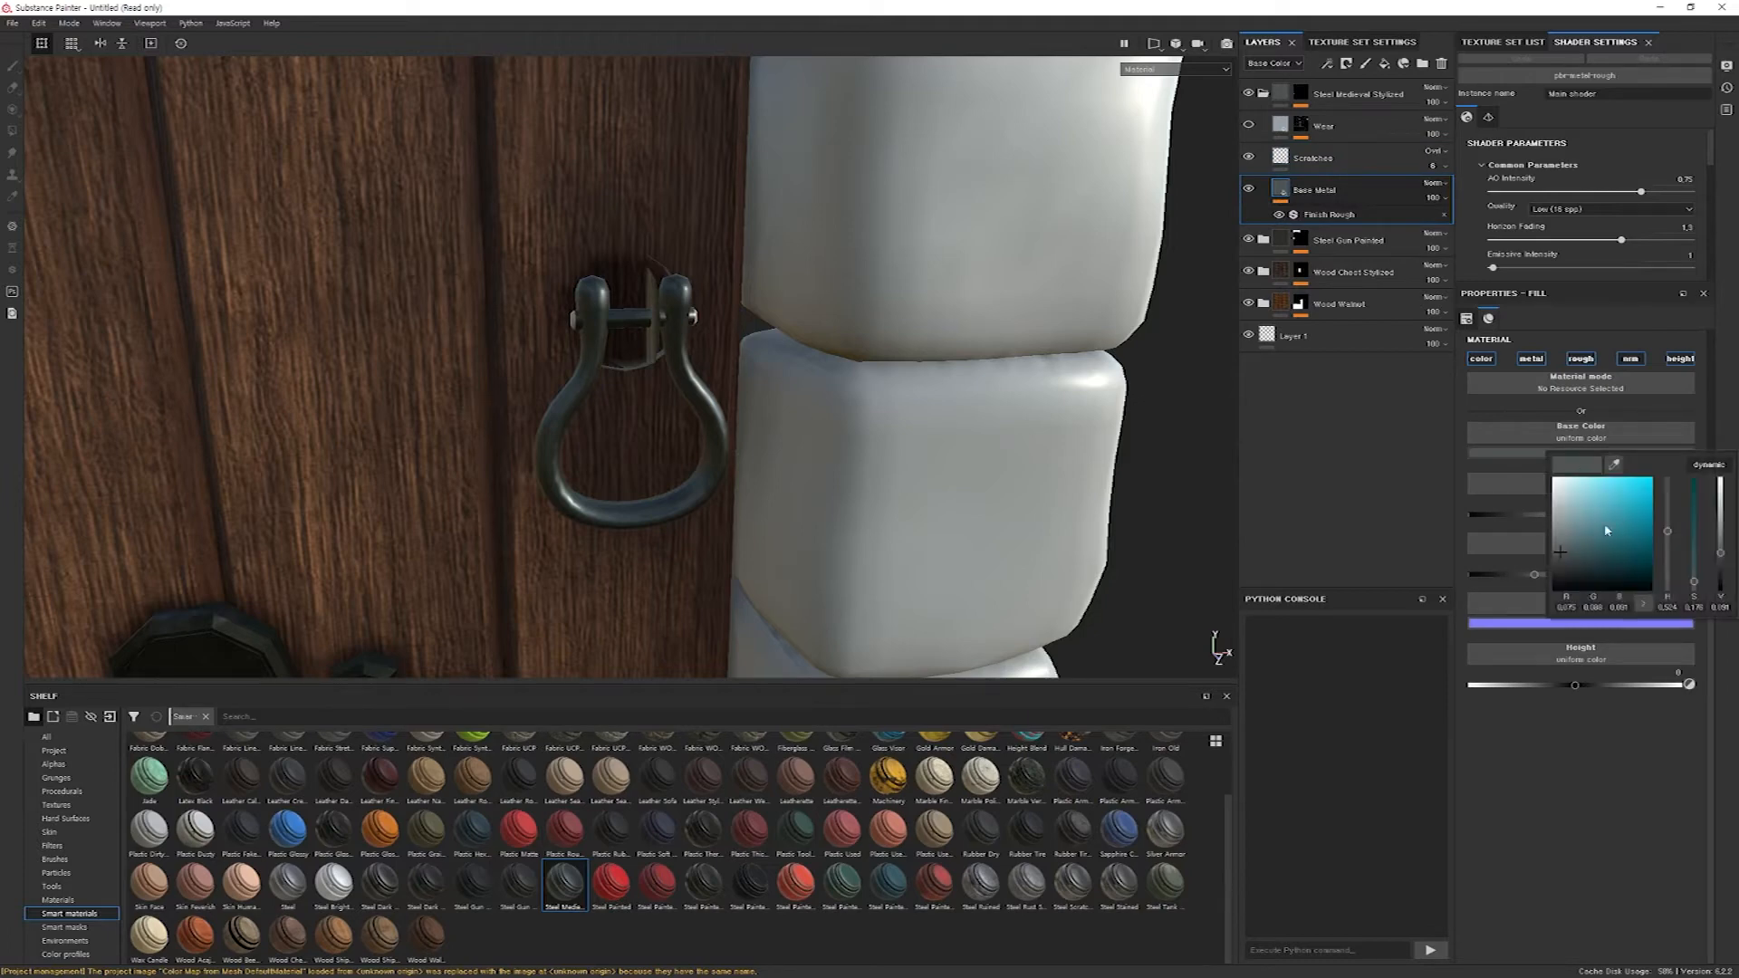
drag(1562, 556, 1572, 568)
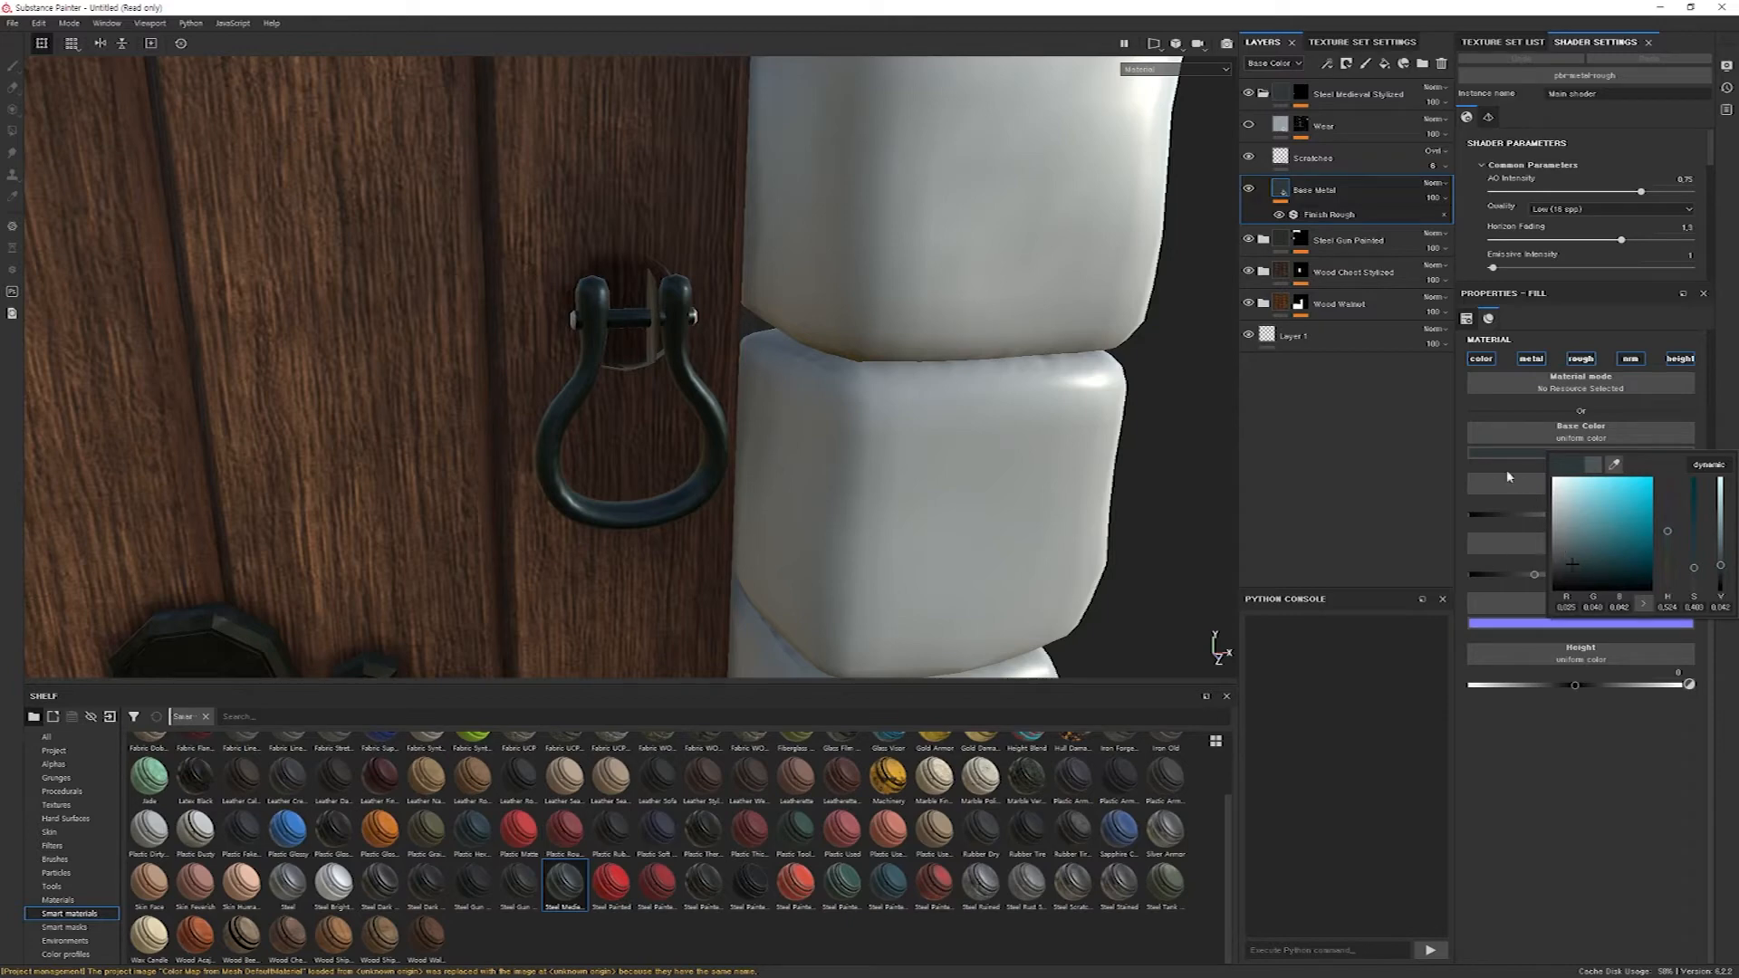
click(1635, 790)
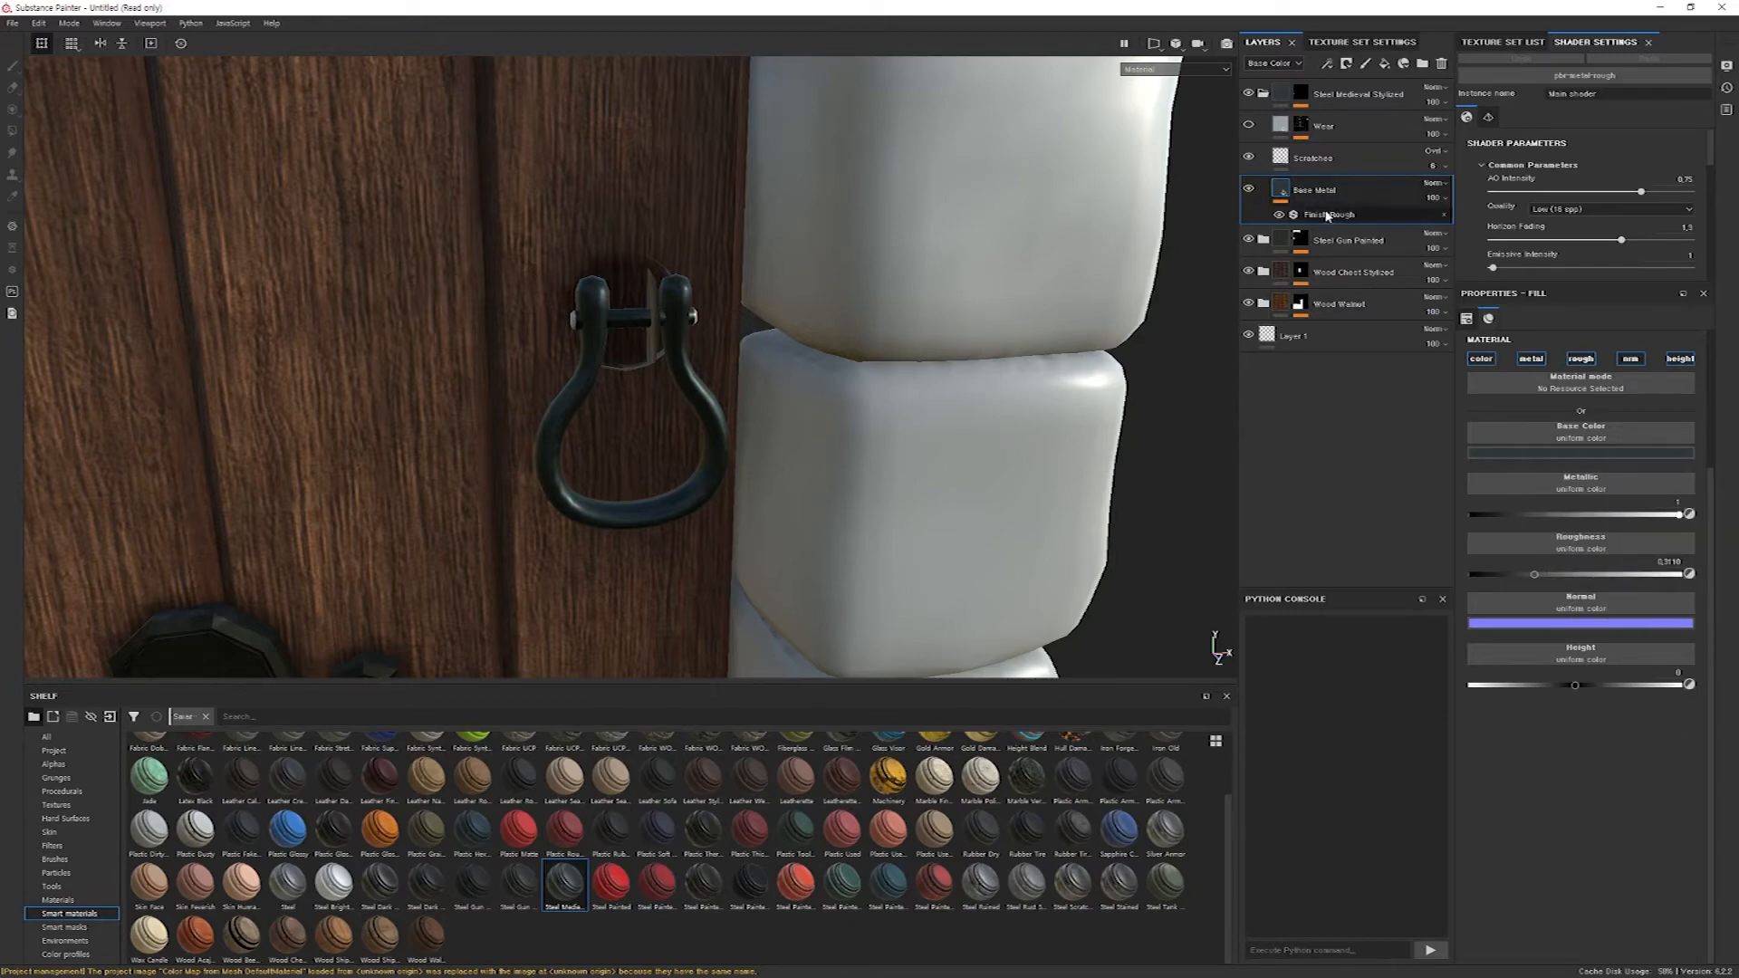
Set the Finish Rough filter of the Base Metal layer to Scale Grunge 12 and Scale 3.
click(1331, 218)
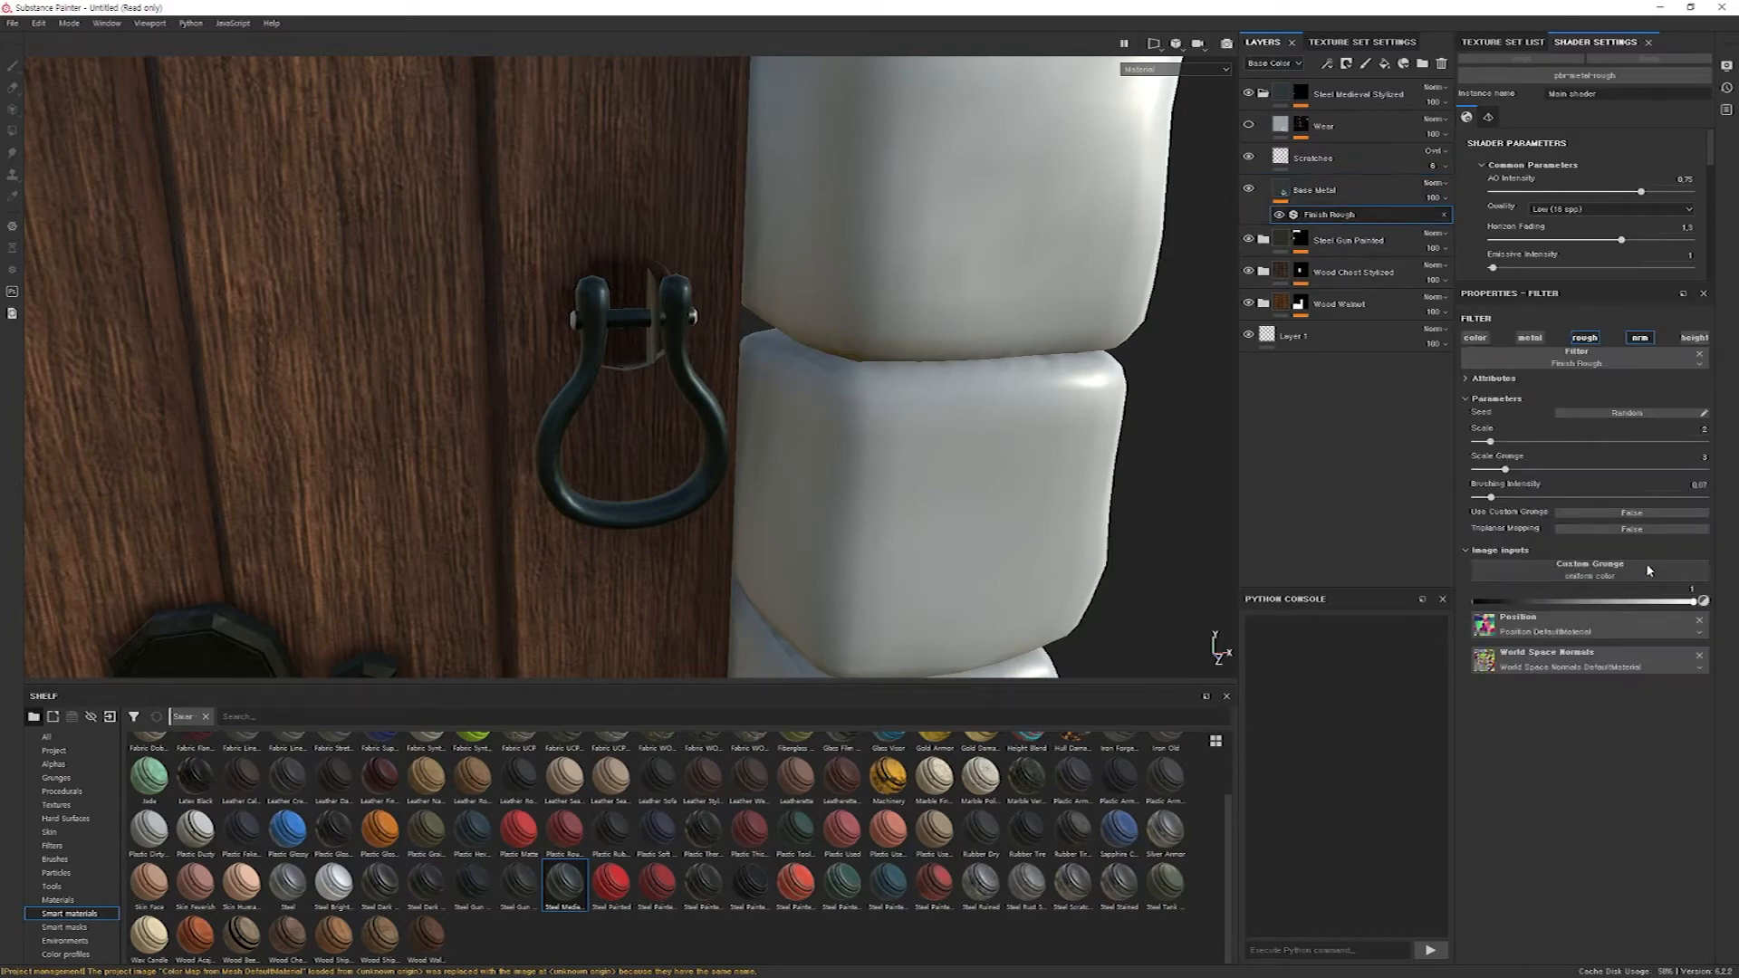
drag(1505, 470, 1644, 471)
mouse_move(1490, 442)
mouse_down()
mouse_move(1633, 443)
mouse_move(1505, 441)
mouse_up()
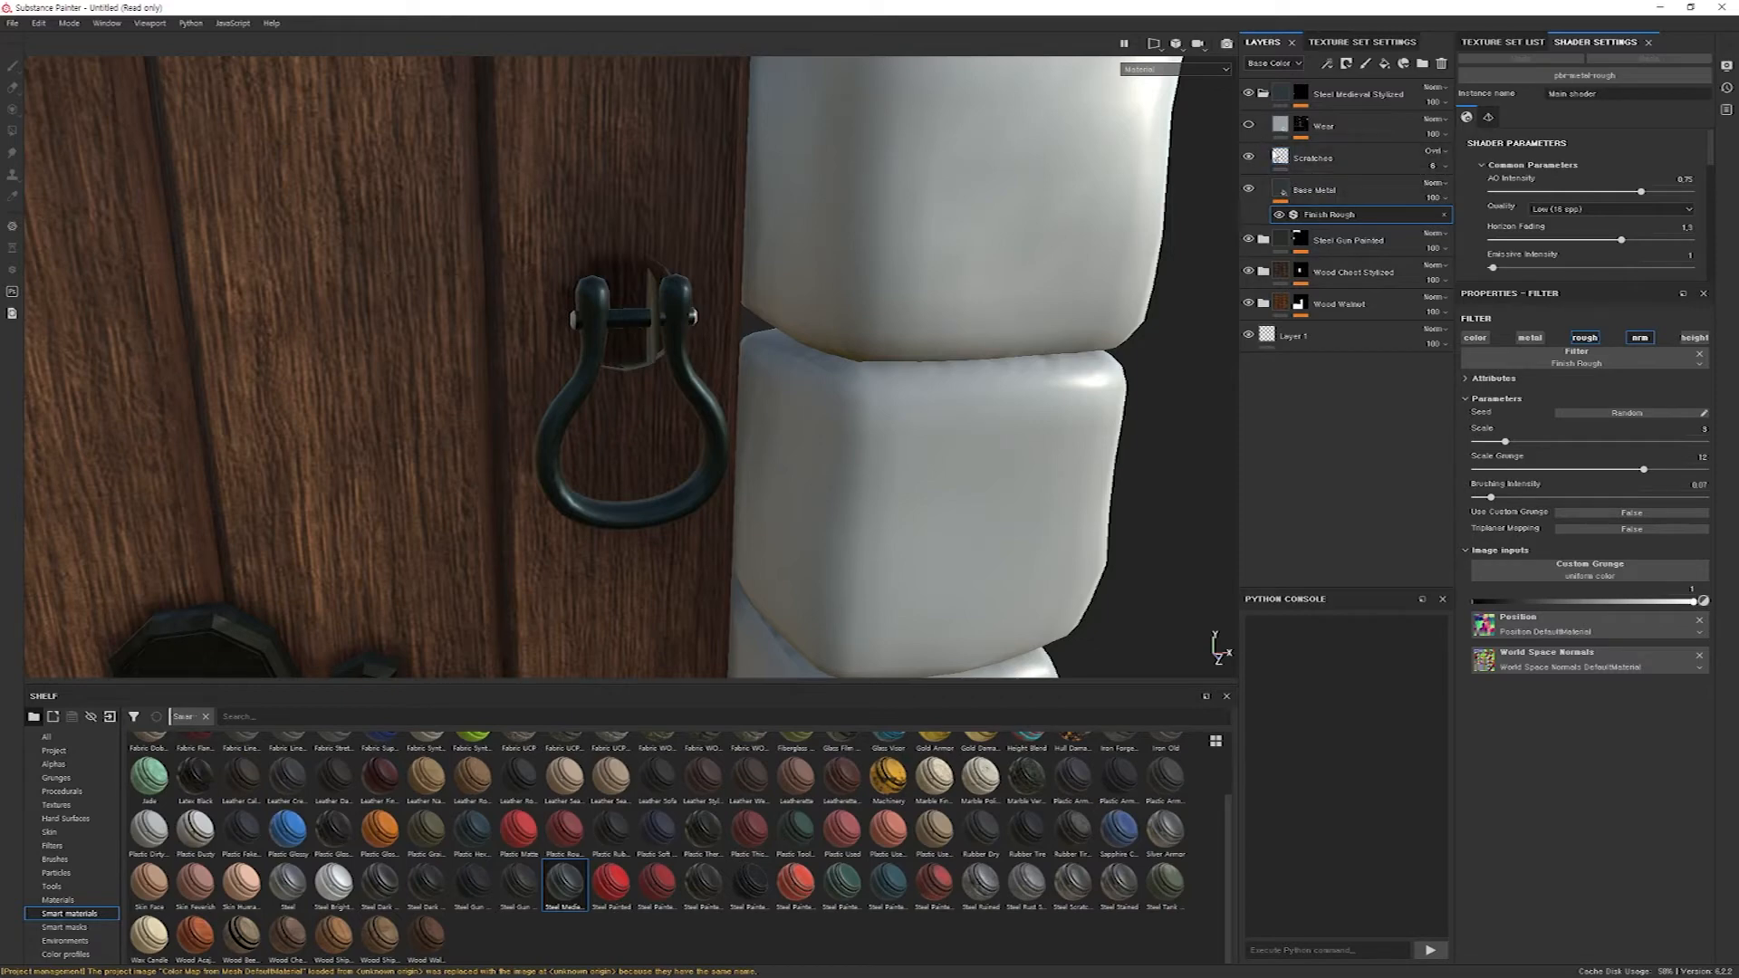
Set the Contrast of the roughness grunge map in the handle's Scratches layer to 0.72.
click(1313, 161)
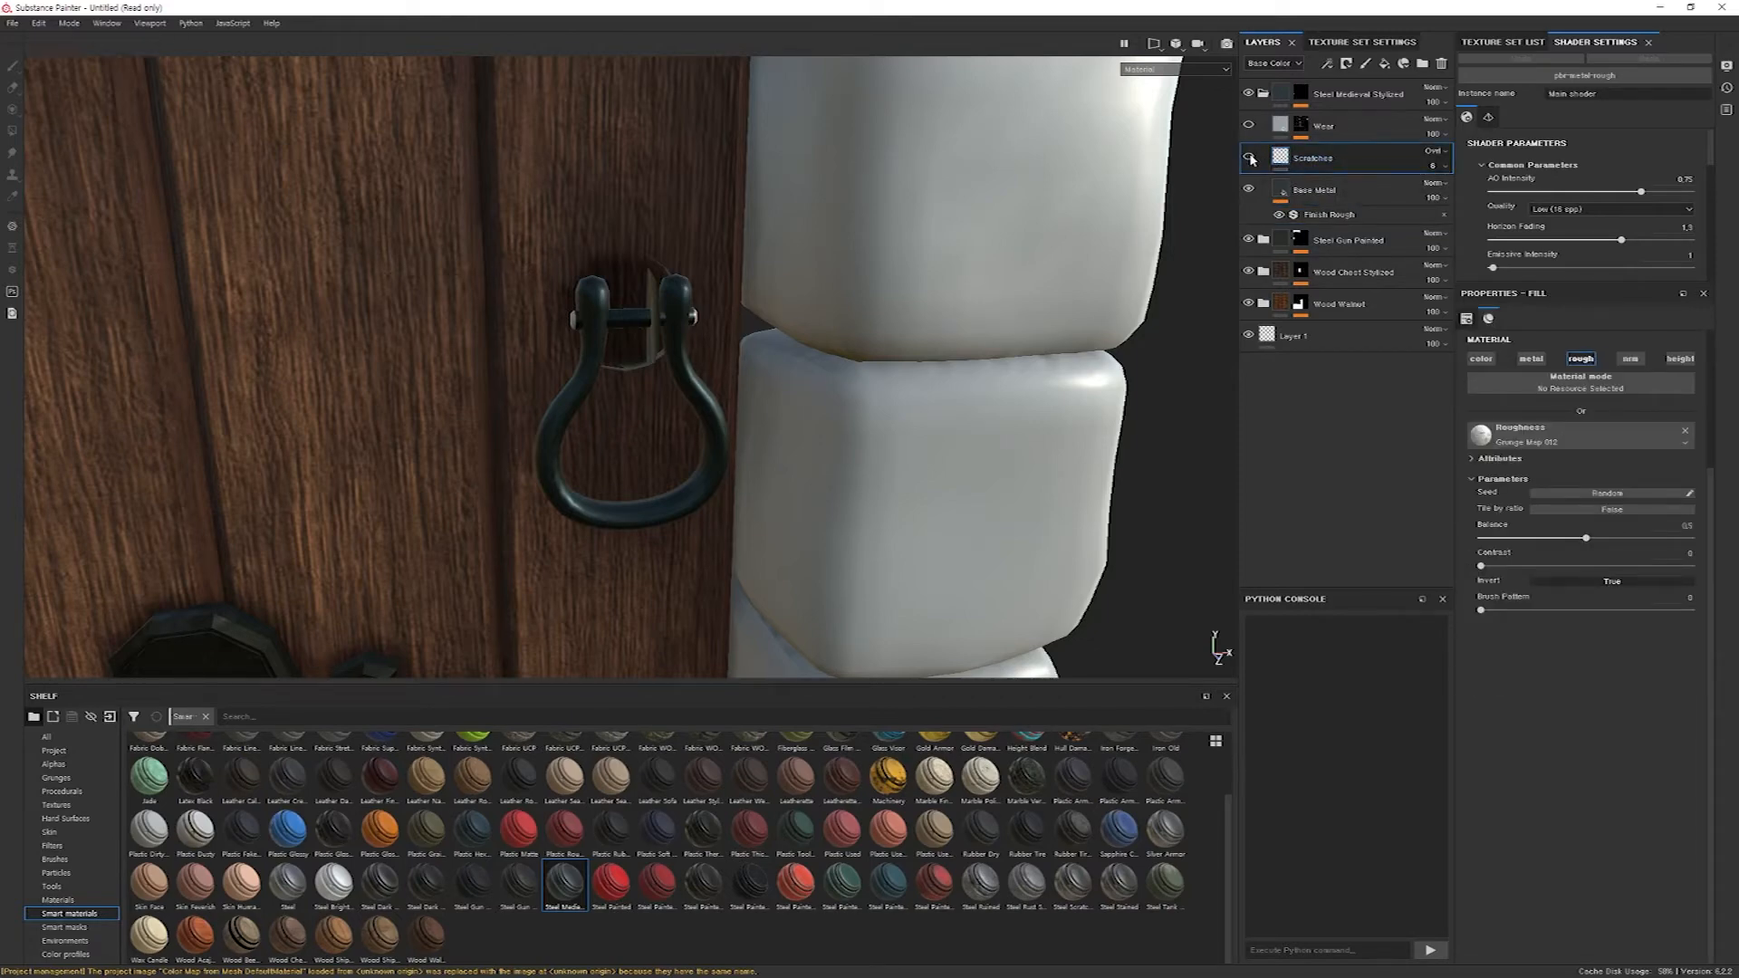
click(1632, 566)
scroll(1550, 621, up, 2)
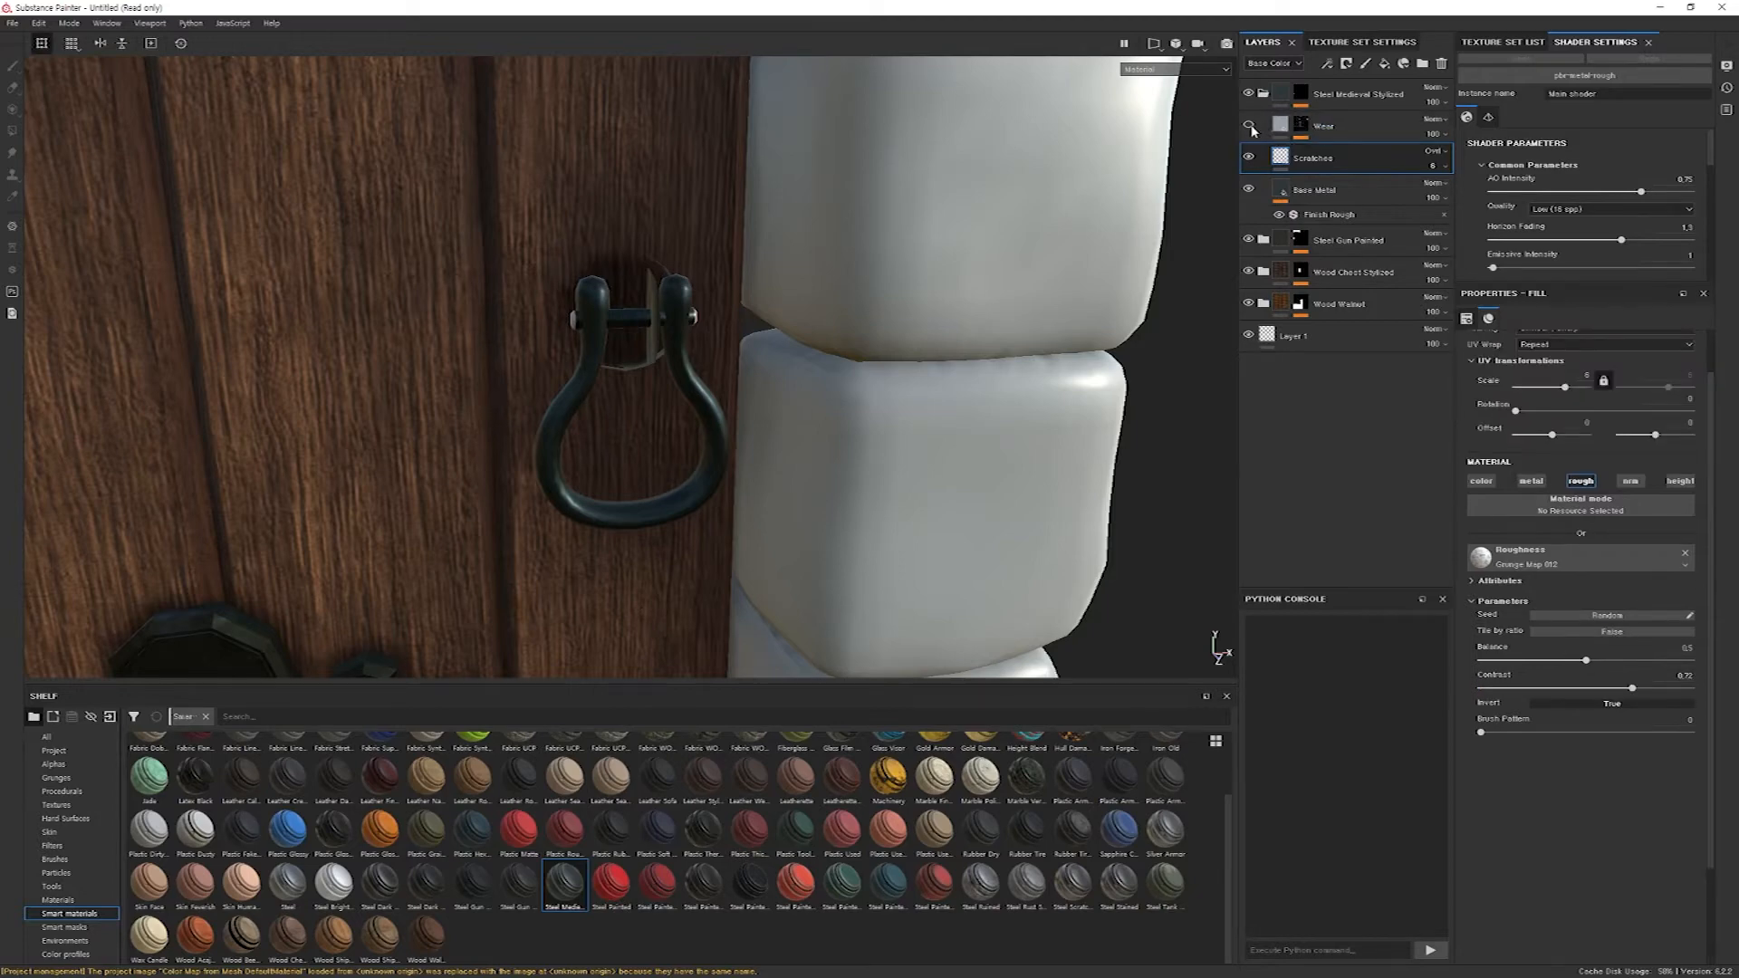
Set the Wear mask's Metal Edge Wear generator to Wear Contrast 0.08, Triplanar Blending Contrast 0.18, Grunge Amount 0.15 and Grunge Scale 6.
click(1305, 128)
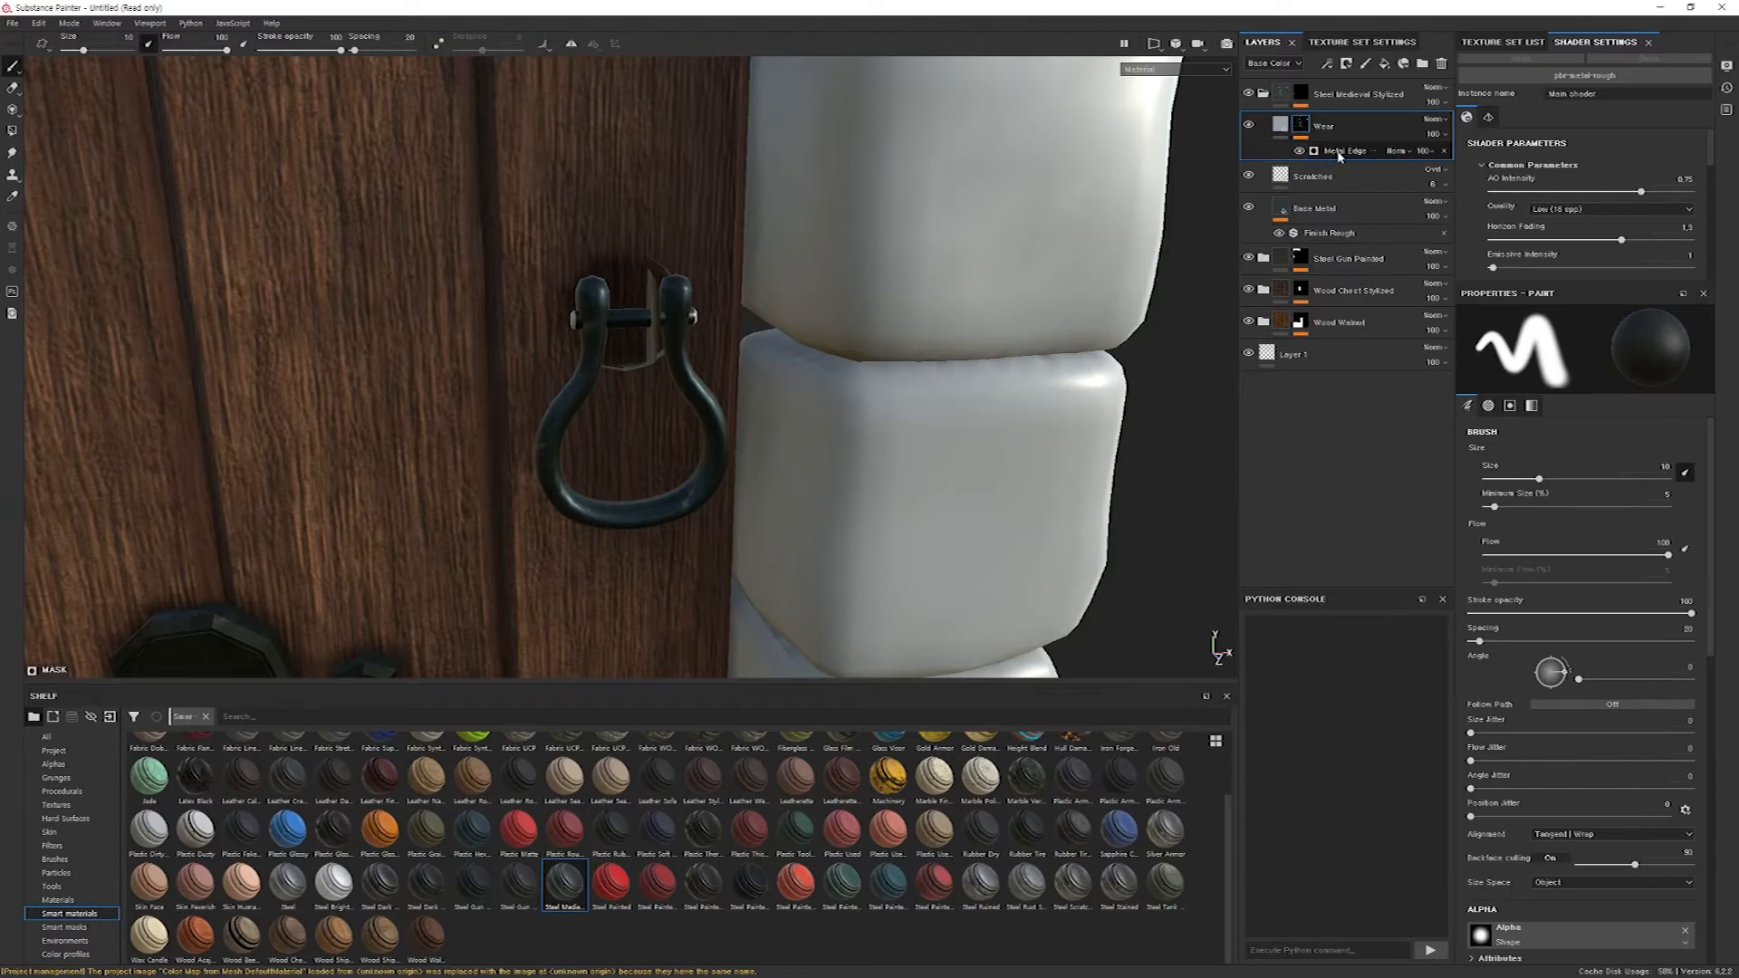
click(1338, 154)
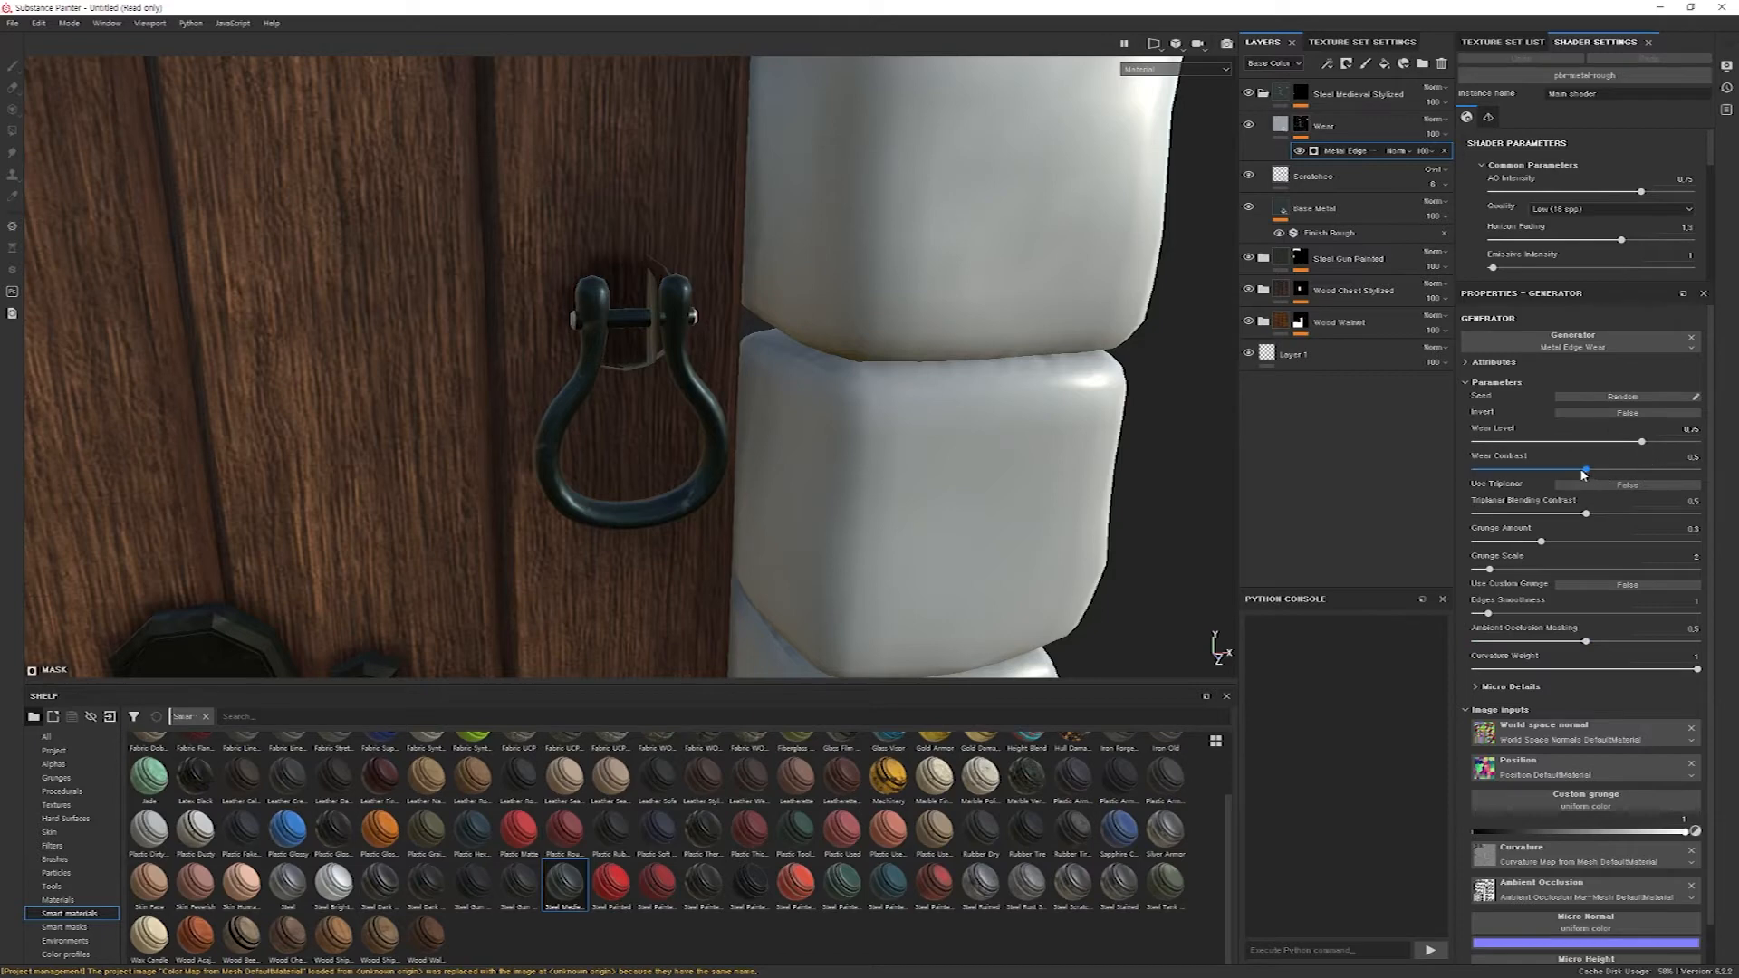
drag(1586, 472, 1493, 474)
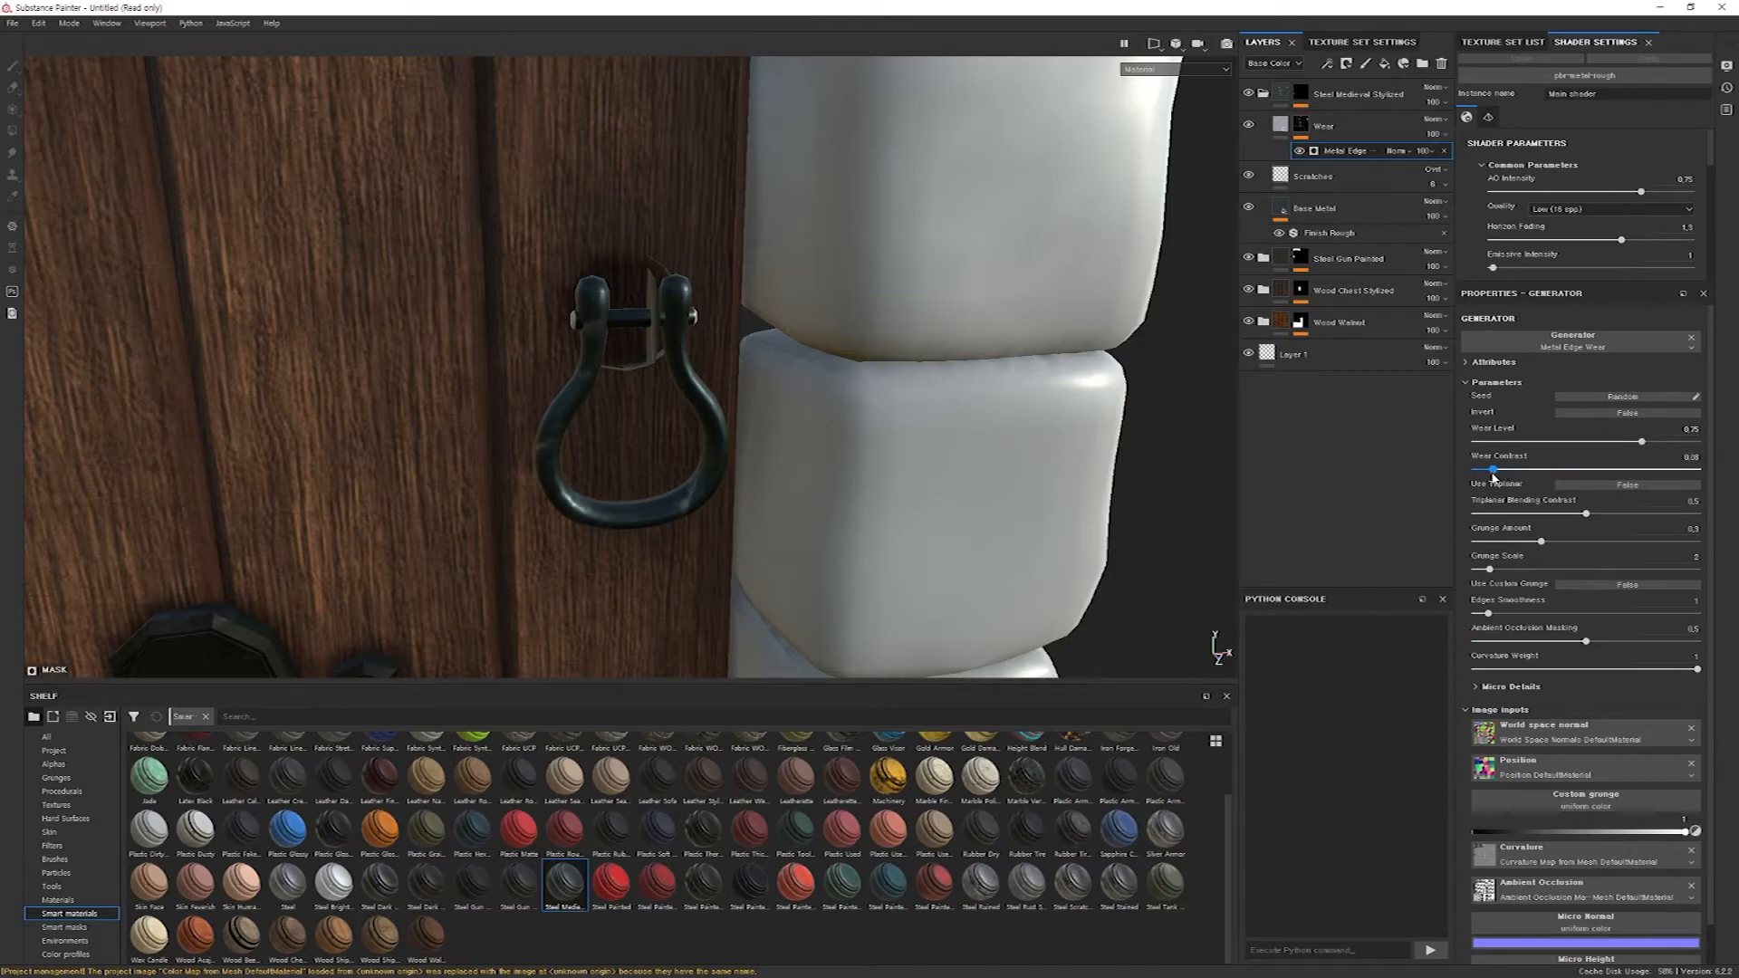
drag(1551, 542, 1545, 580)
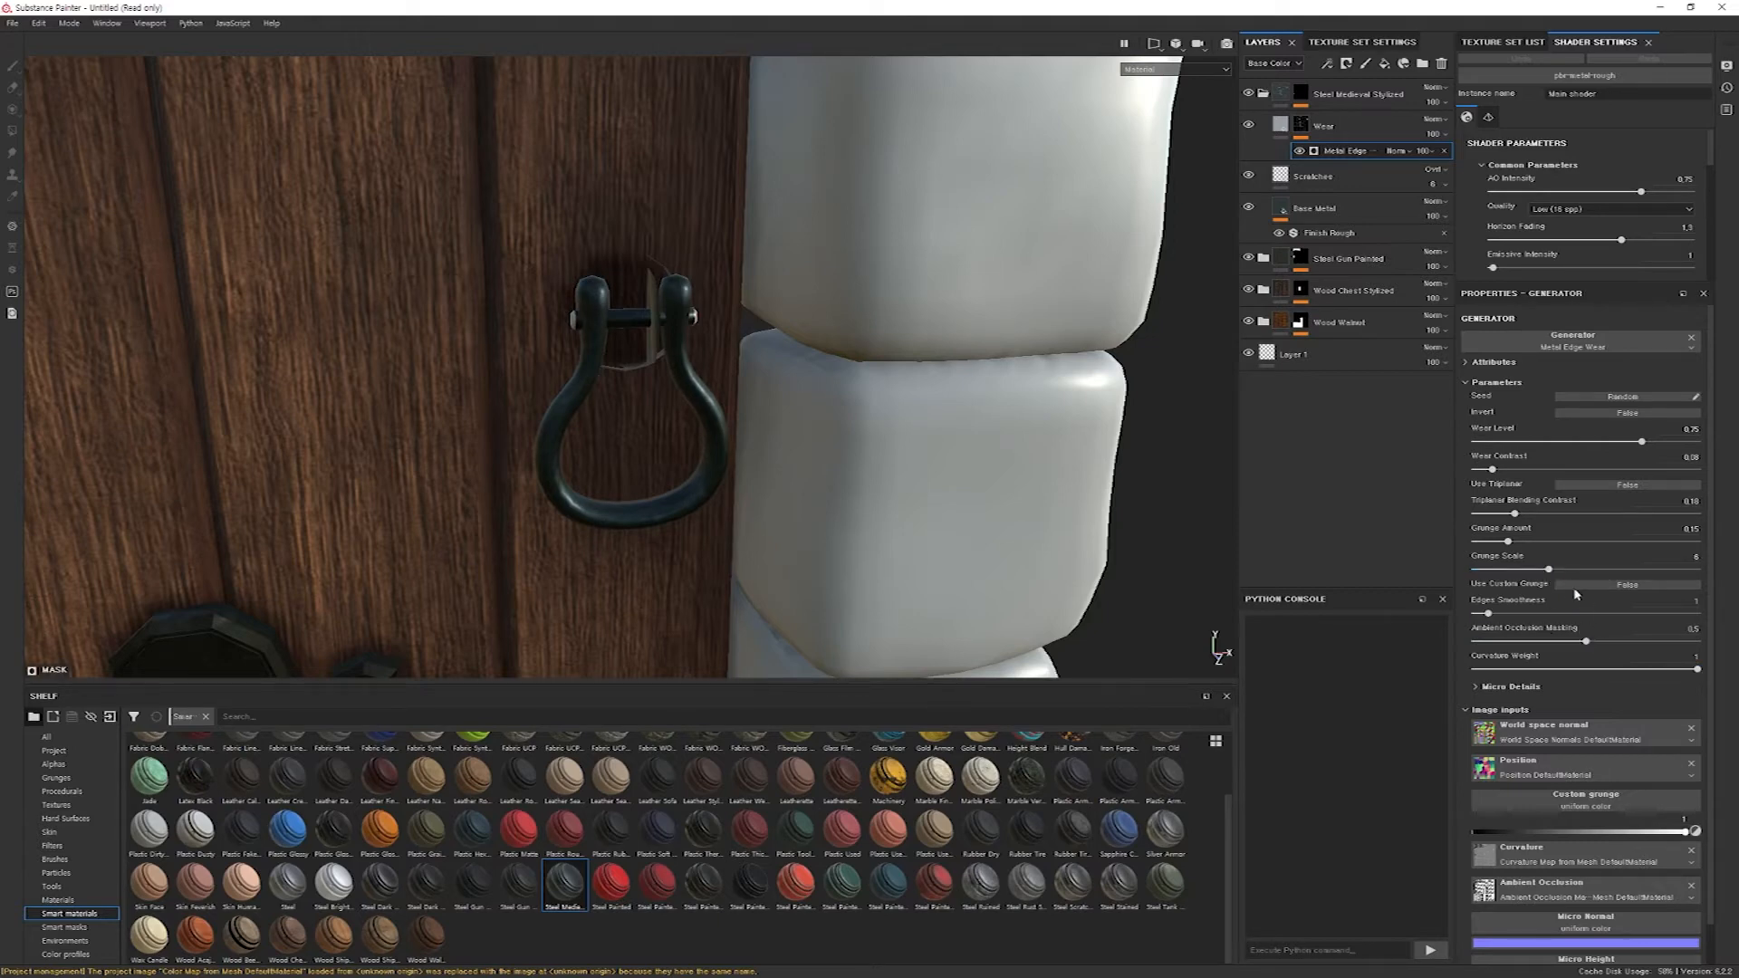
Review the adjusted handle up close and against the whole door, and collapse the Steel Medieval Stylized group.
alt+drag(590, 493, 797, 457)
alt+right_drag(628, 453, 814, 455)
alt+drag(814, 455, 394, 423)
alt+right_drag(688, 434, 586, 423)
alt+drag(586, 423, 699, 443)
alt+right_drag(698, 443, 602, 348)
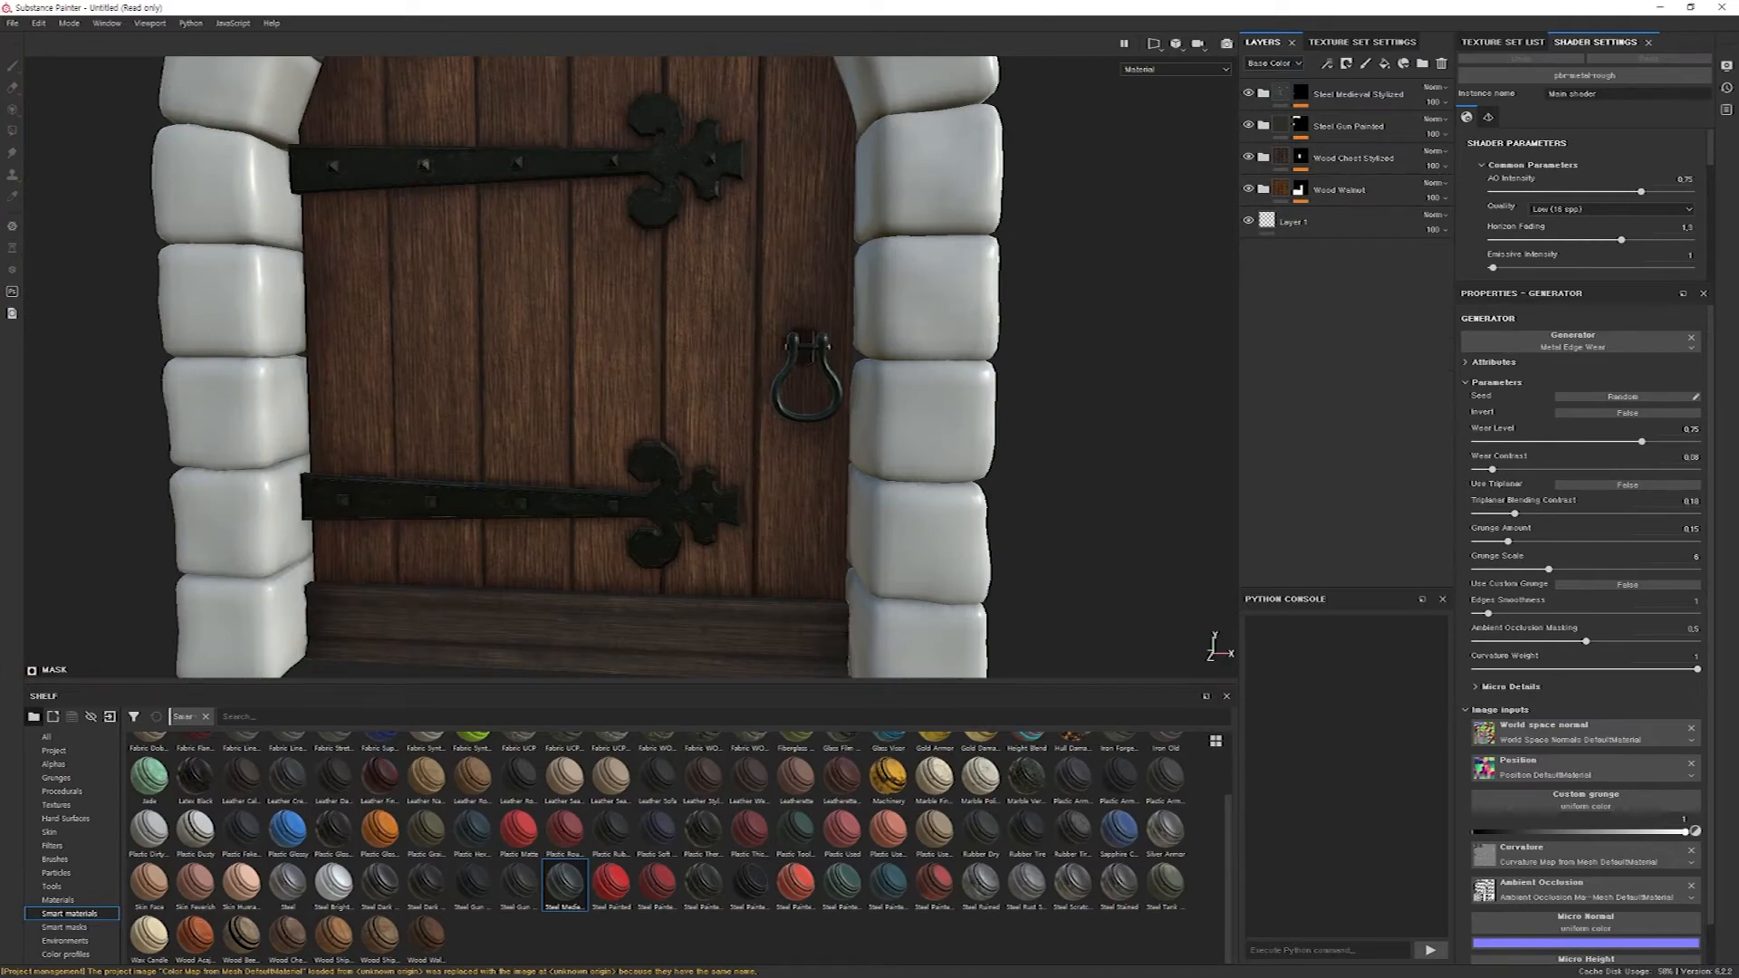
Switch to Blender and isolate the handle's round mount in Edit Mode by hiding the rest of the FrontDoor mesh.
click(43, 59)
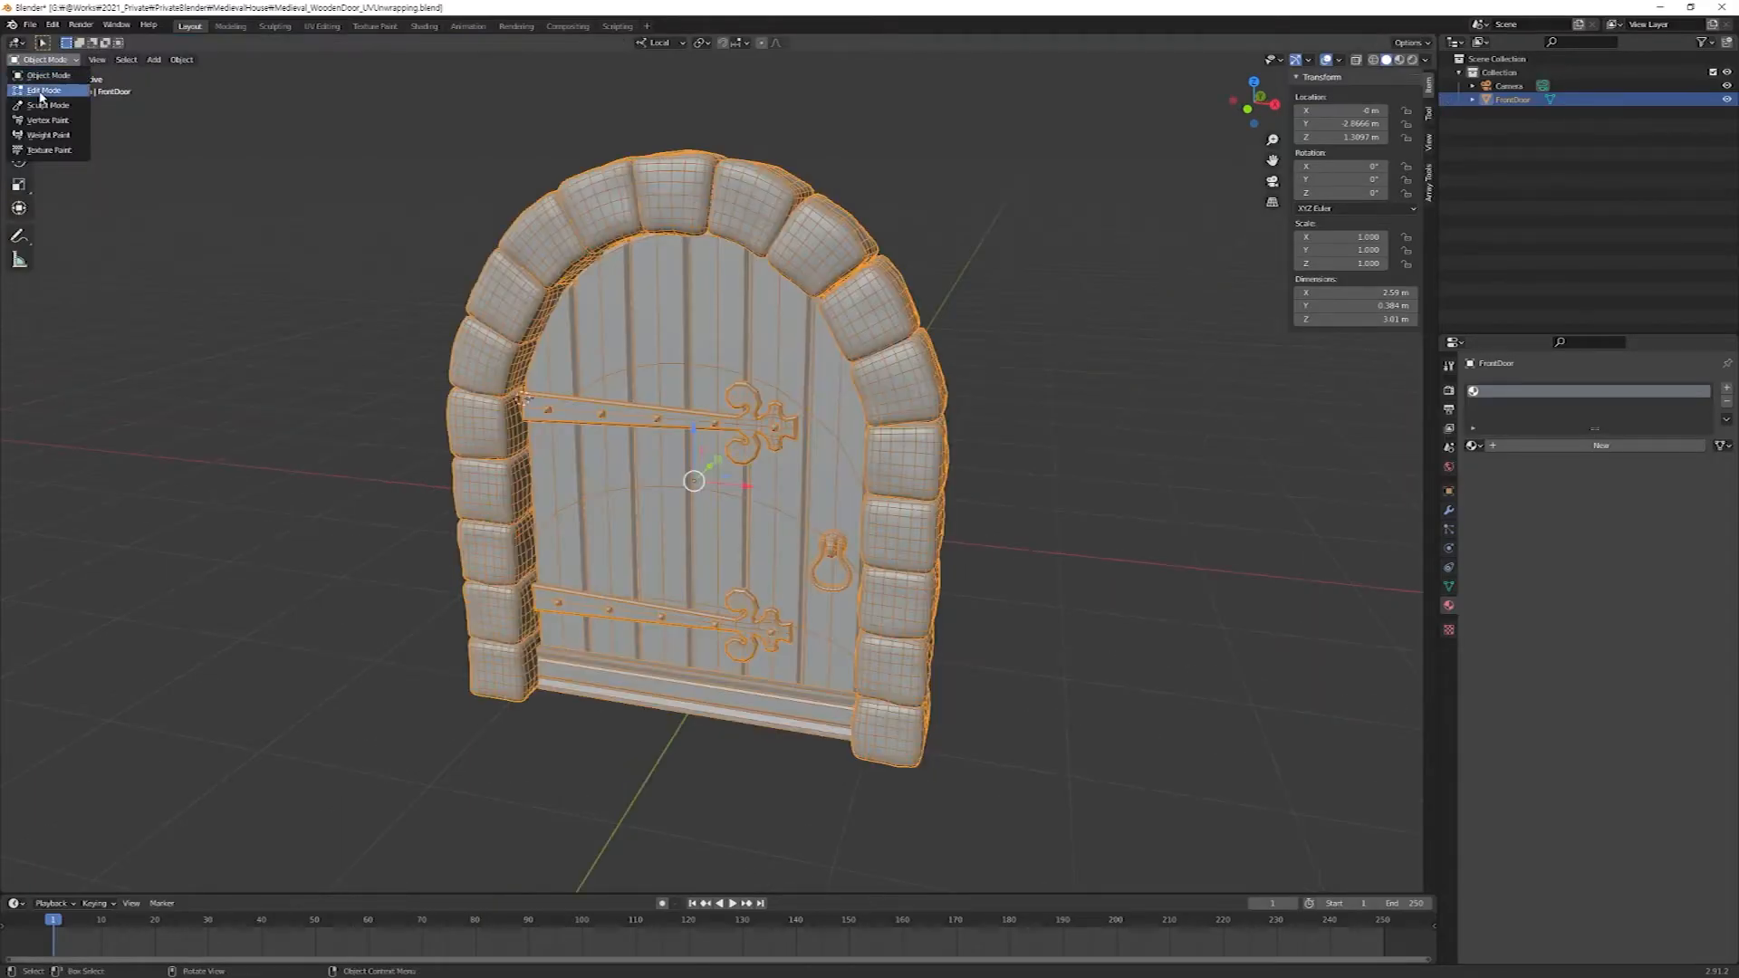
click(42, 91)
middle_drag(788, 579, 1385, 453)
shift+middle_drag(842, 664, 618, 434)
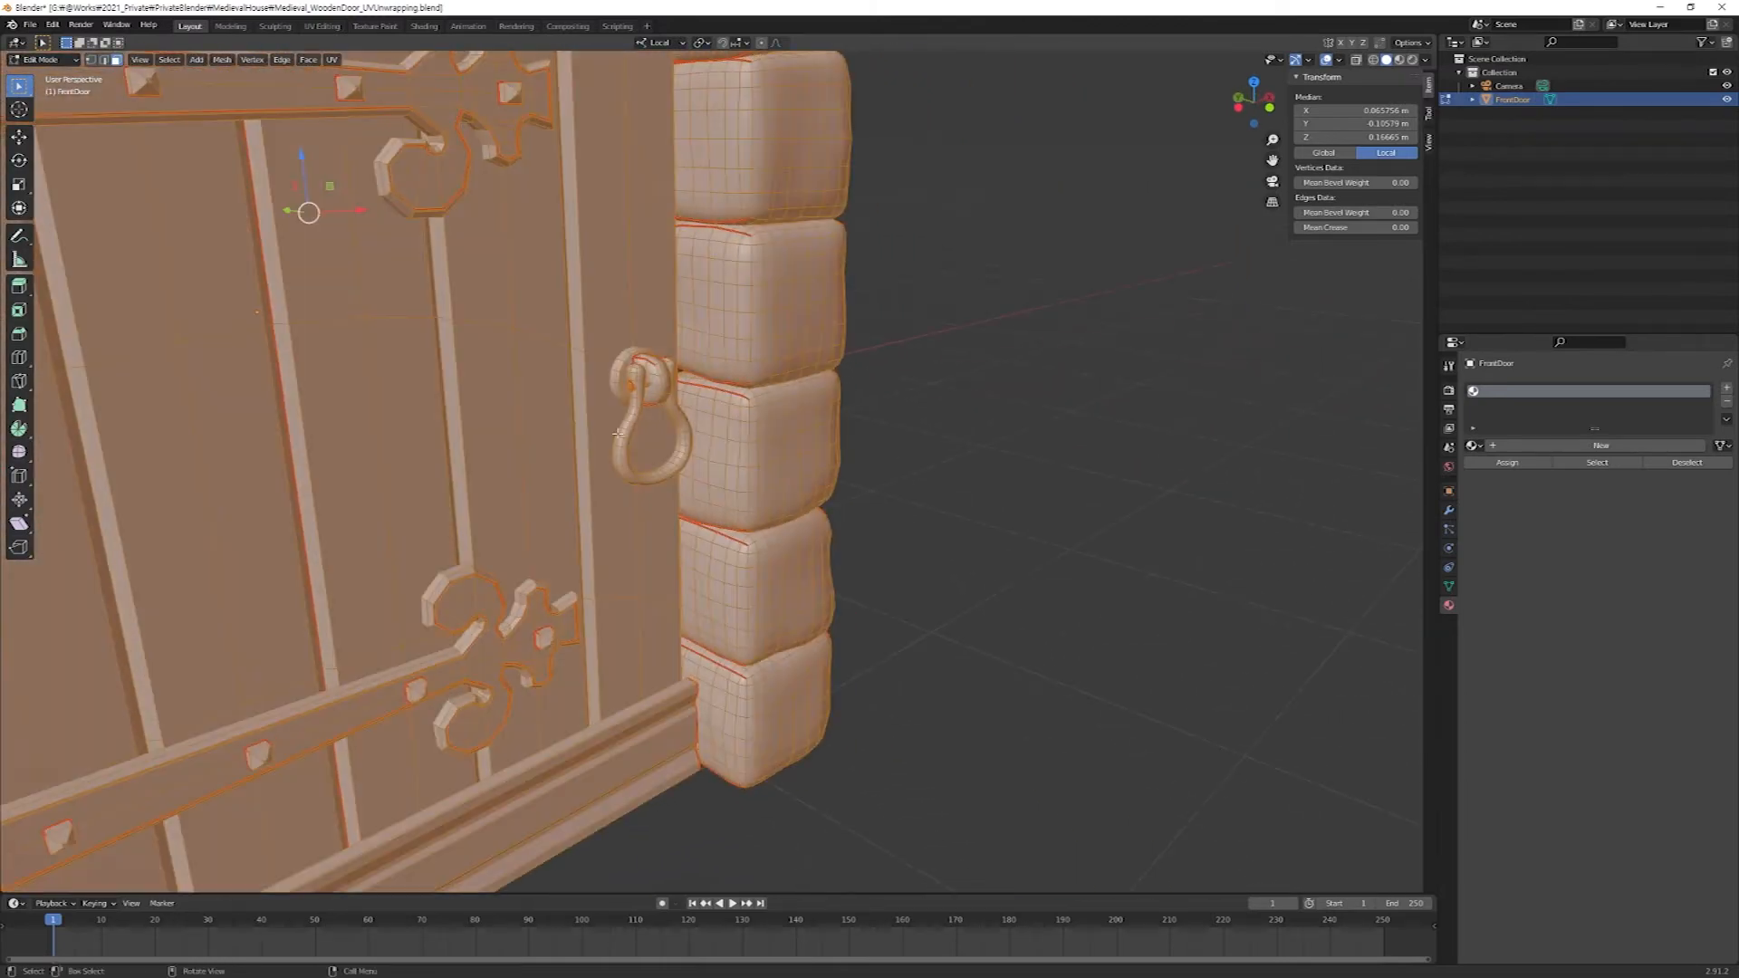
key(alt+a)
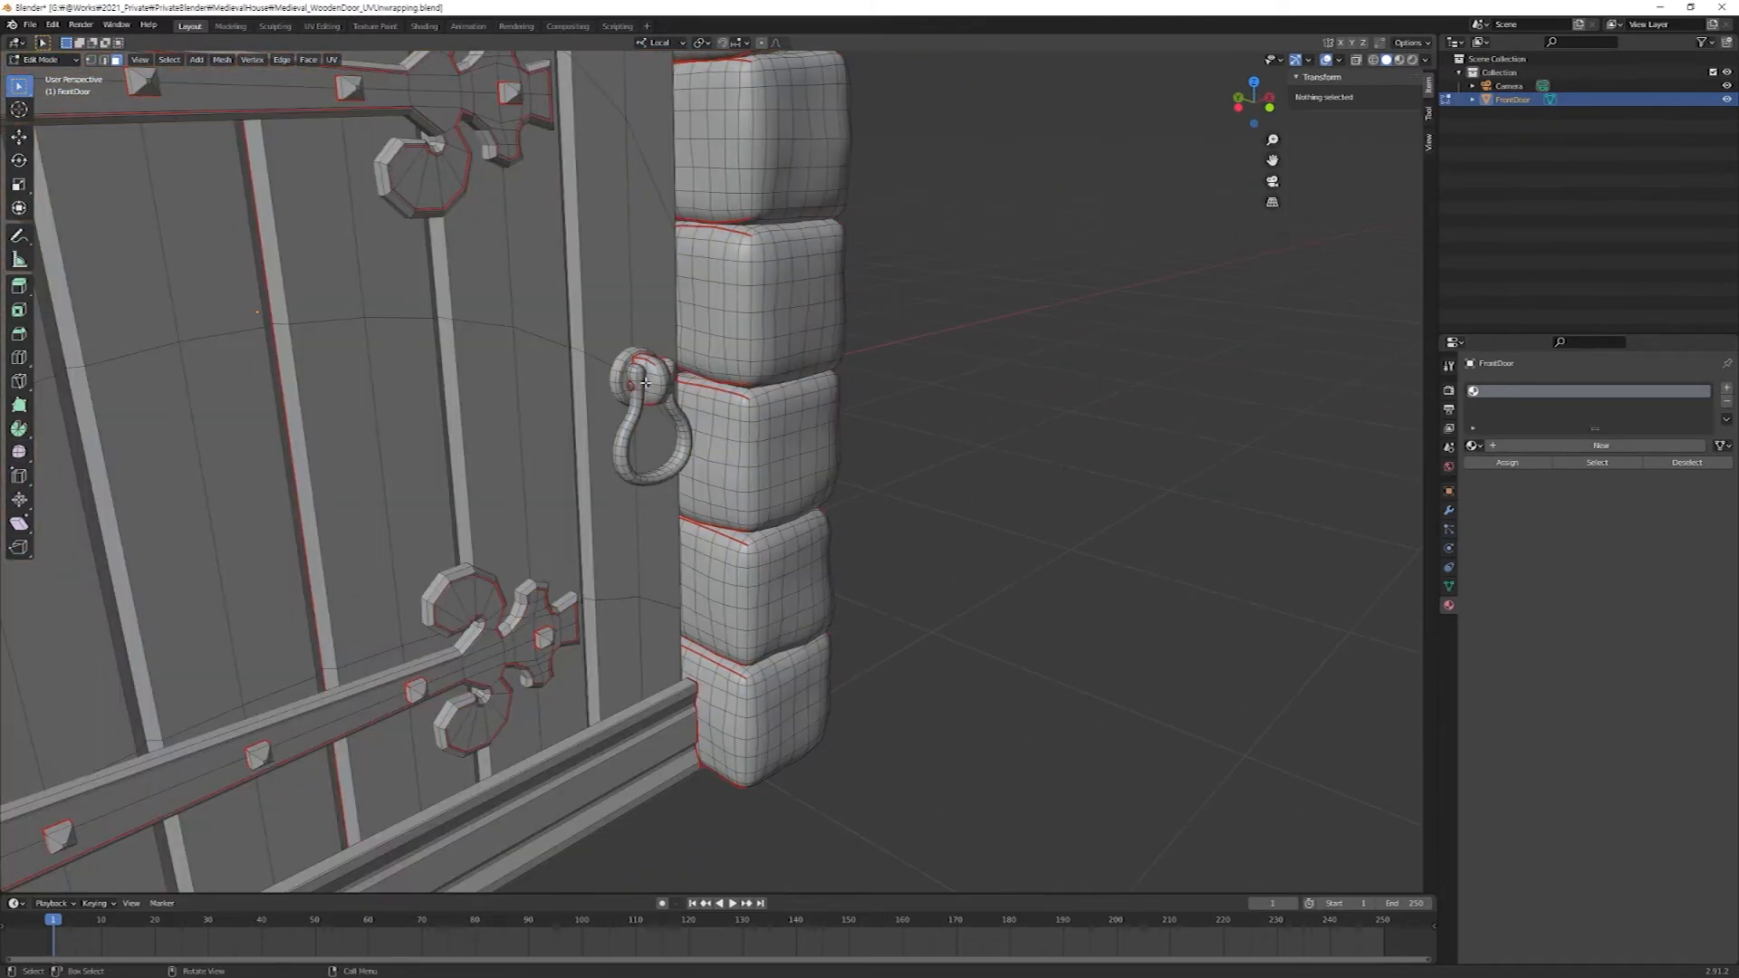
key(l)
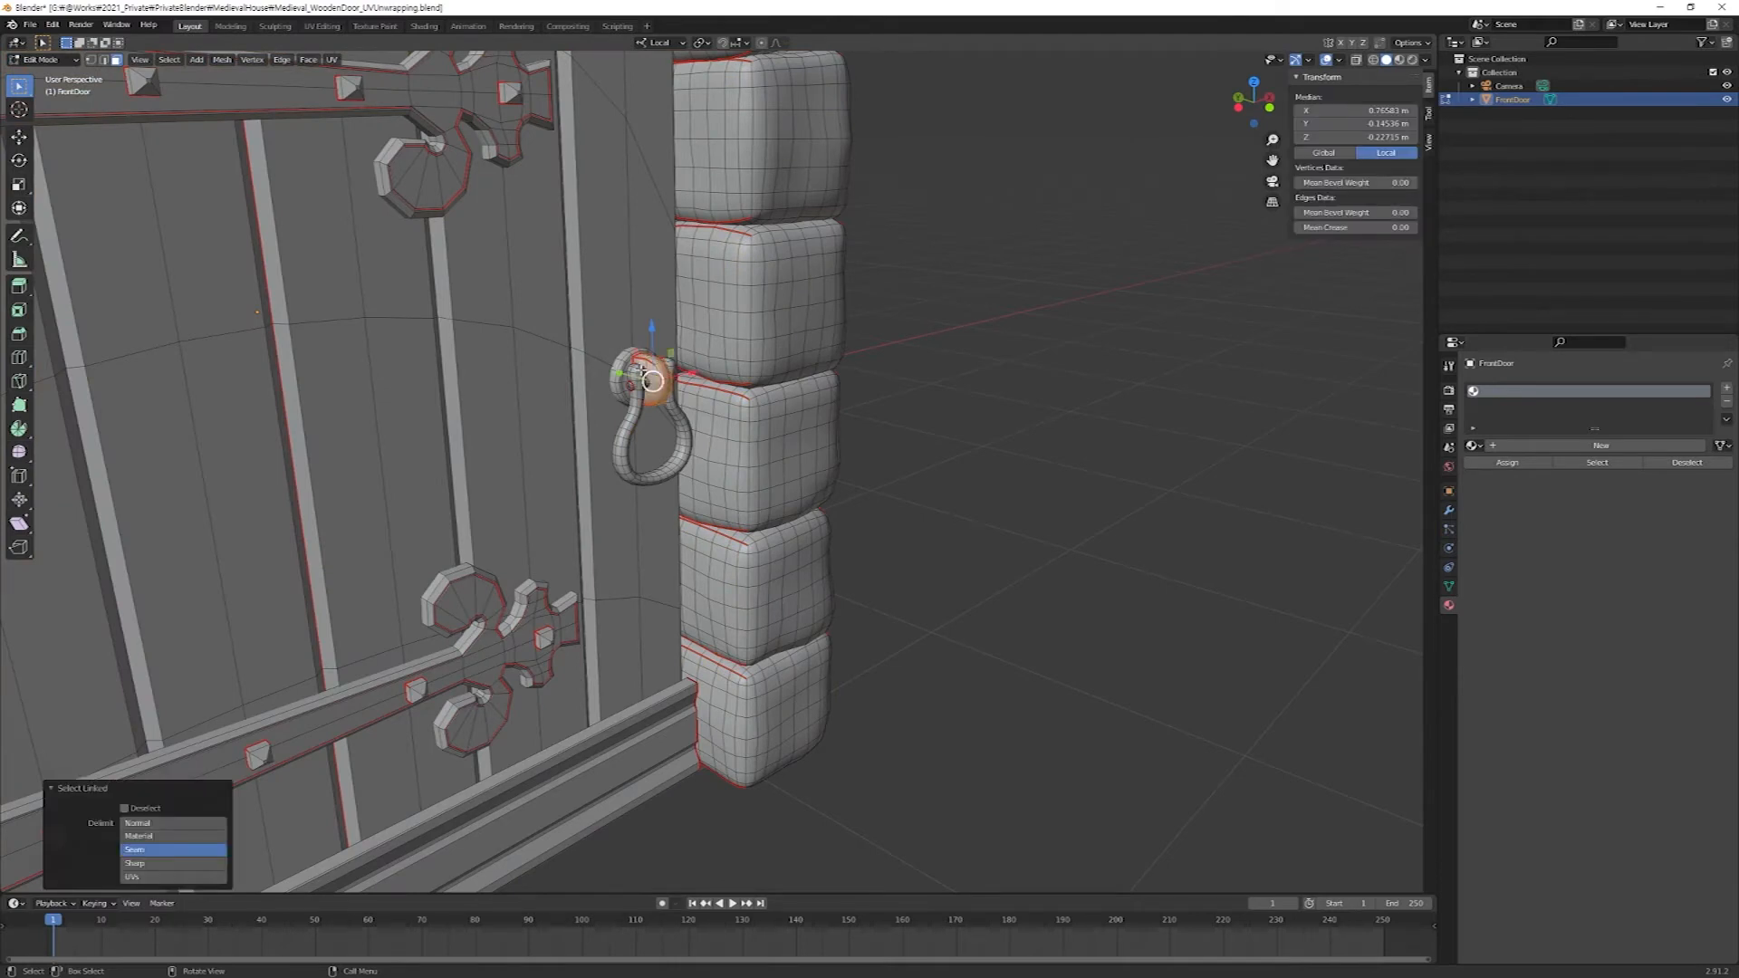
key(l)
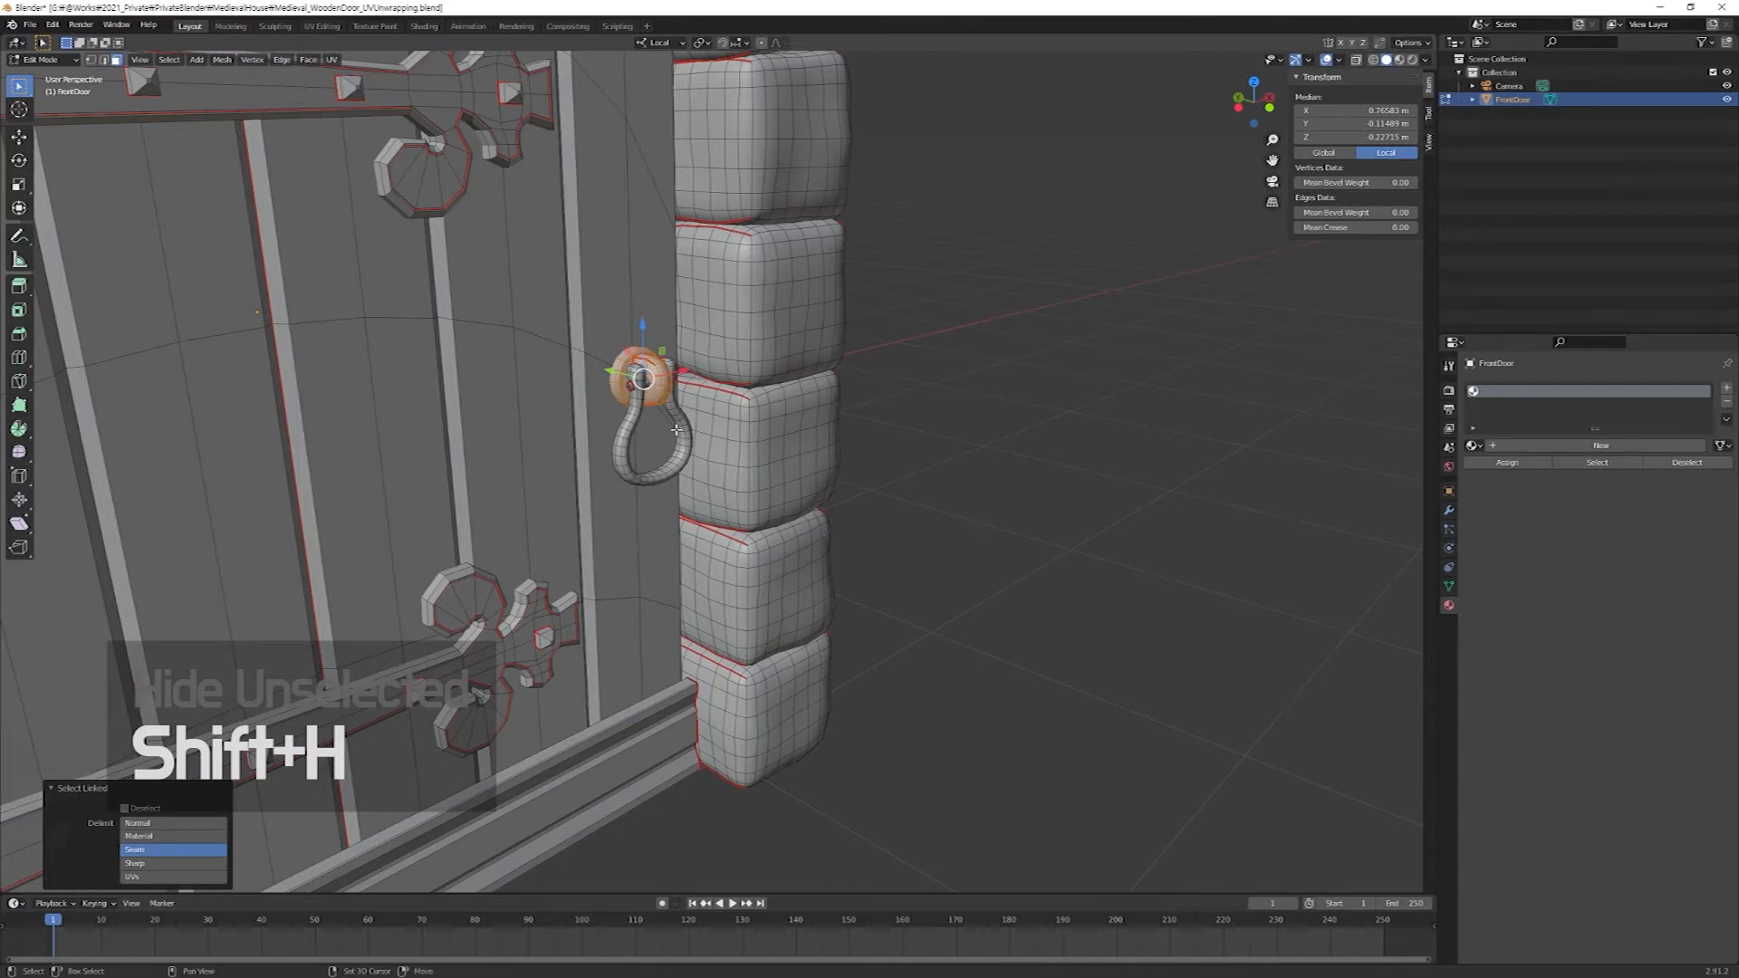
key(shift+h)
shift+middle_drag(667, 410, 751, 476)
scroll(882, 468, up, 6)
Display the face normals of the isolated mount and turn on X-ray to inspect their direction.
click(1340, 61)
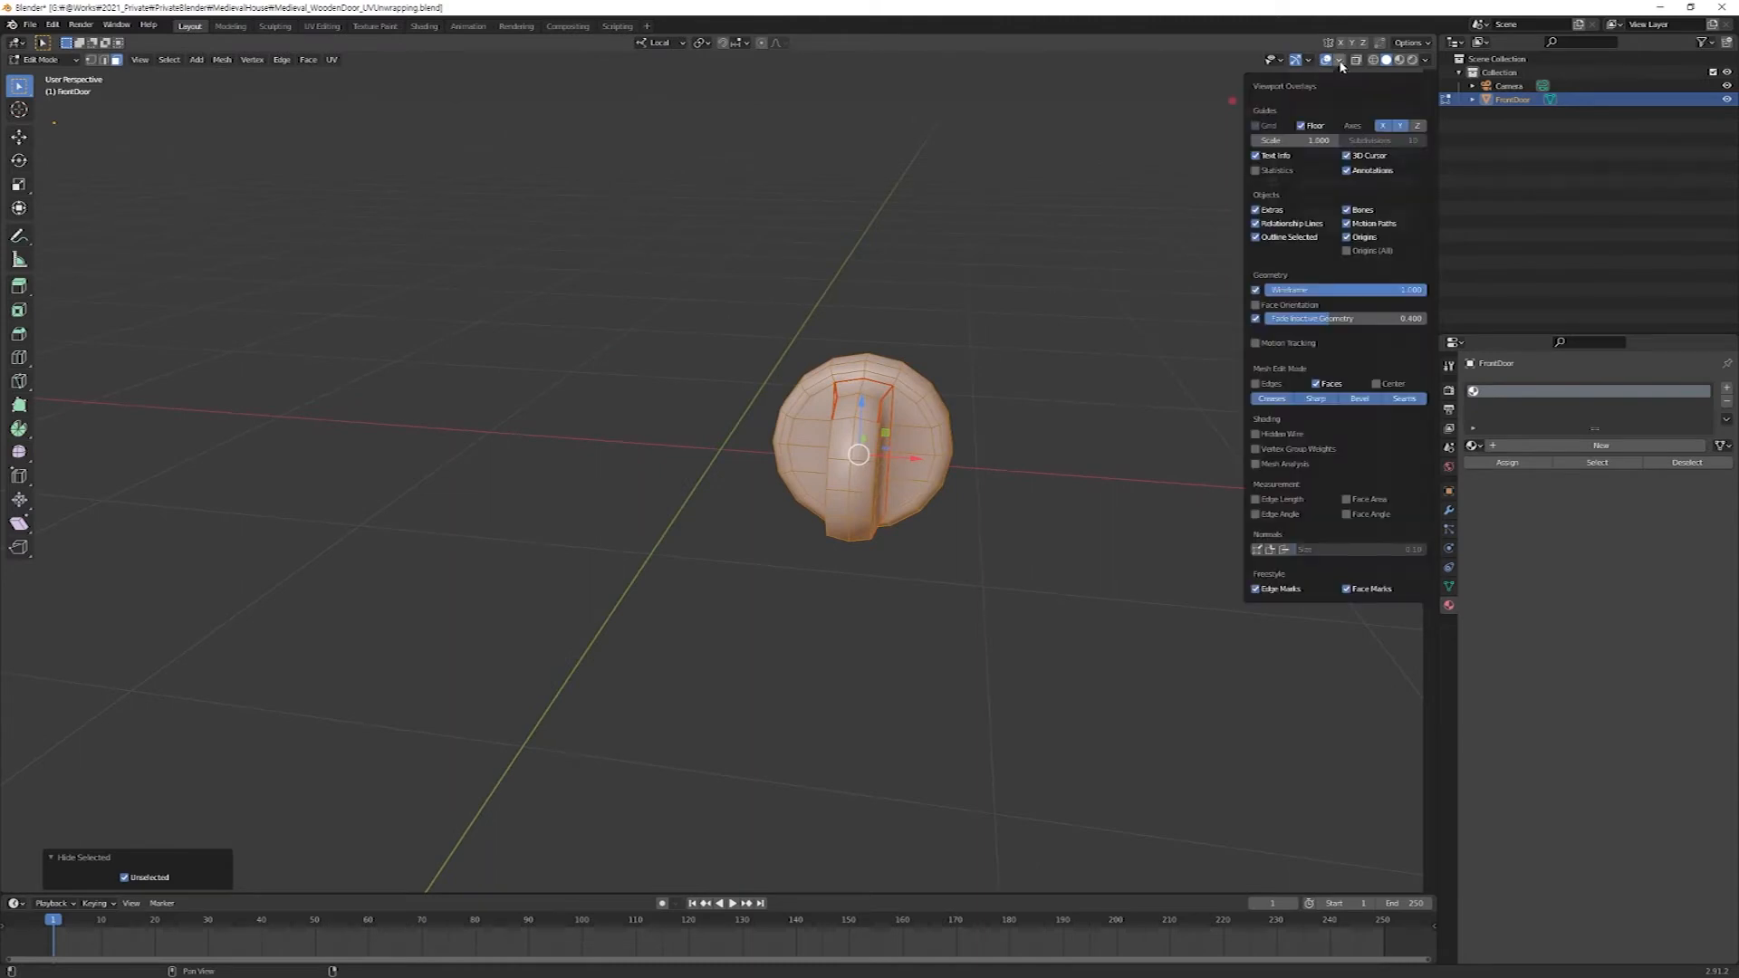
click(1285, 549)
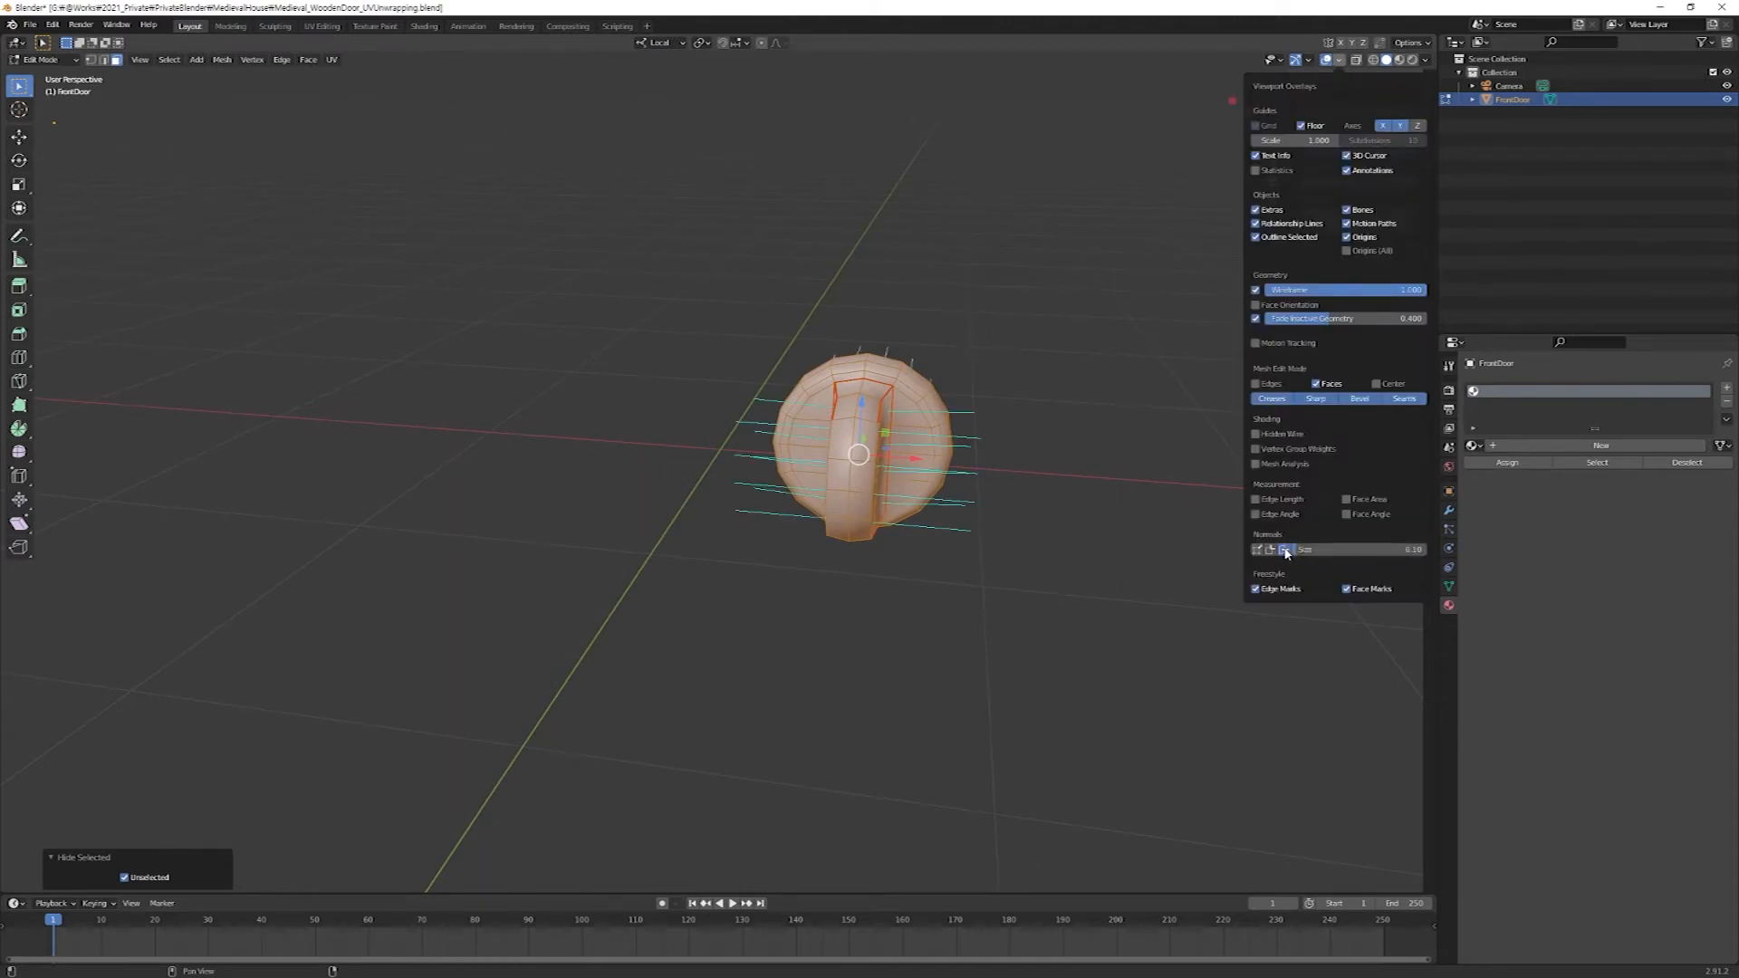
middle_drag(871, 607, 885, 575)
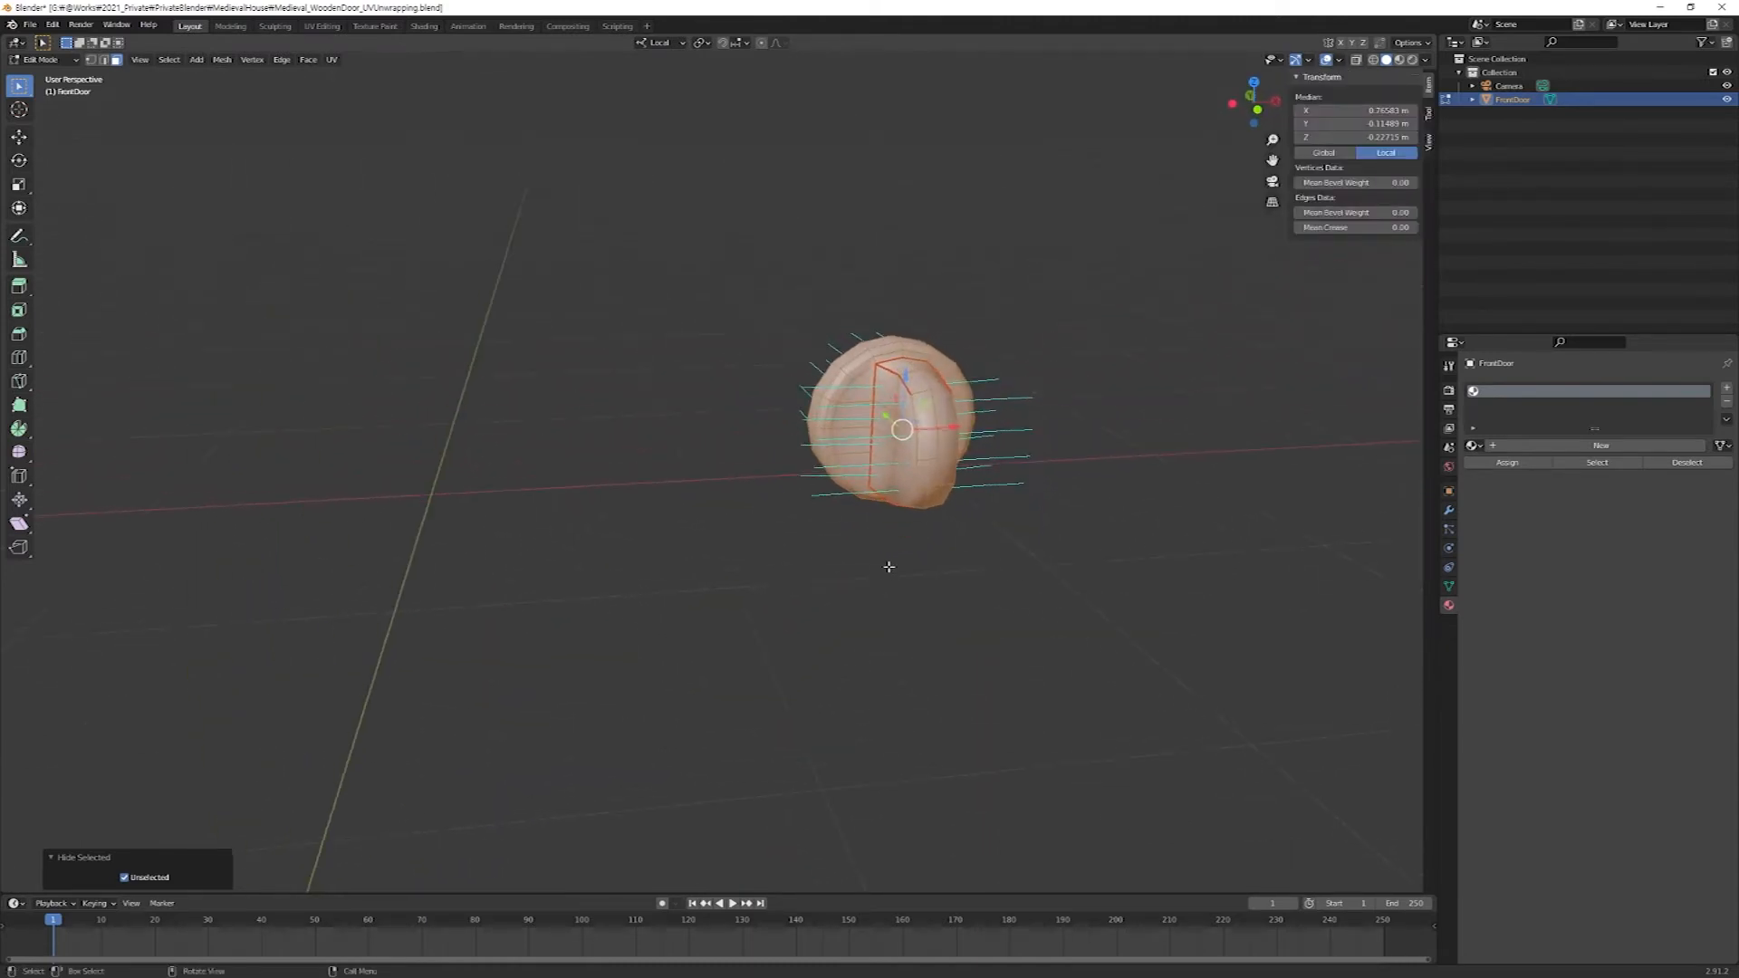
scroll(1046, 392, up, 3)
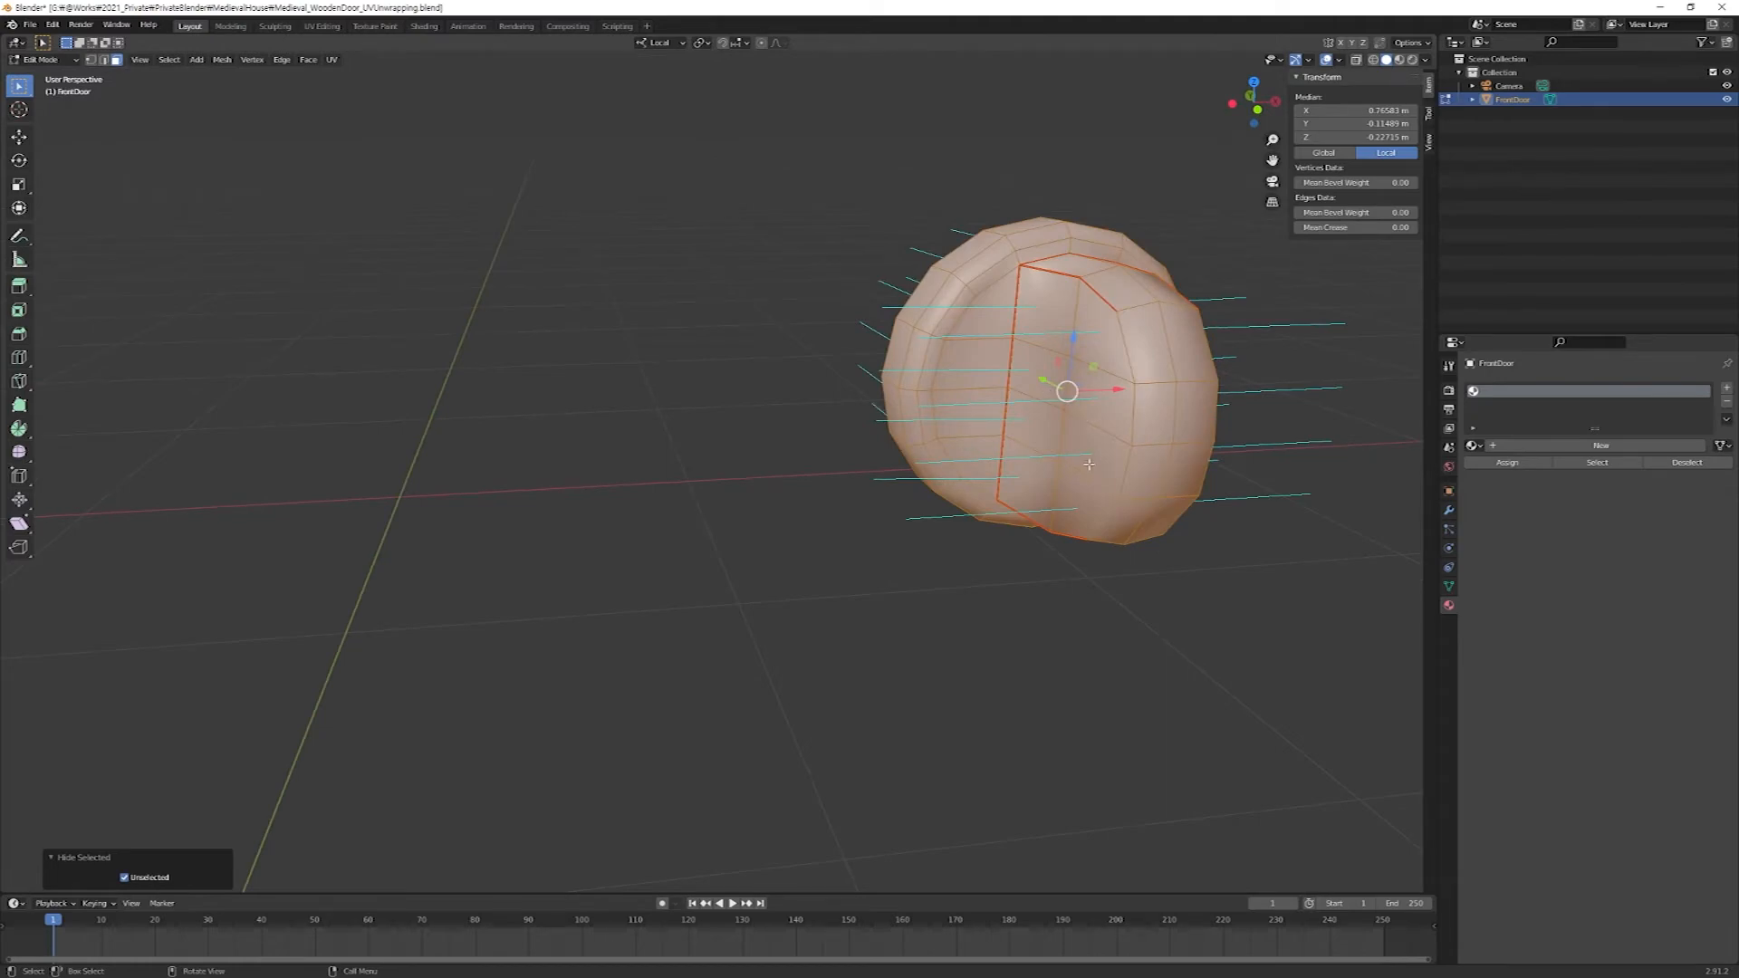
key(alt+z)
middle_drag(1087, 466, 1091, 420)
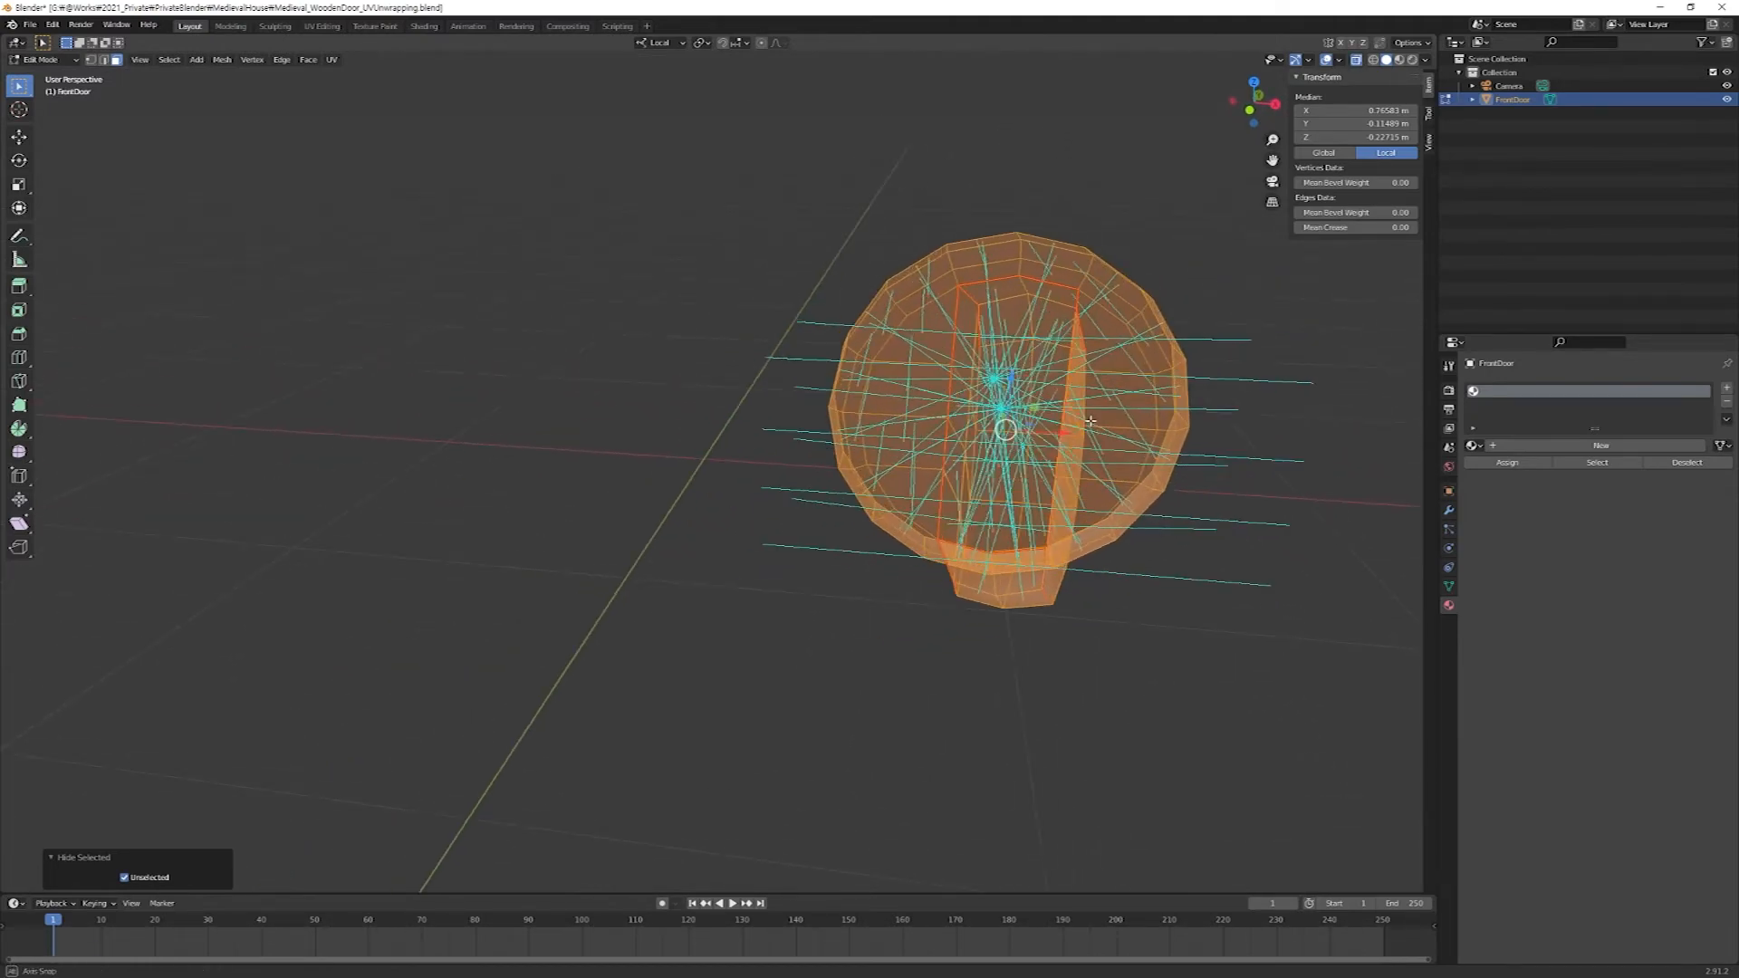
Set the display size of the normals to 0.01.
click(1340, 59)
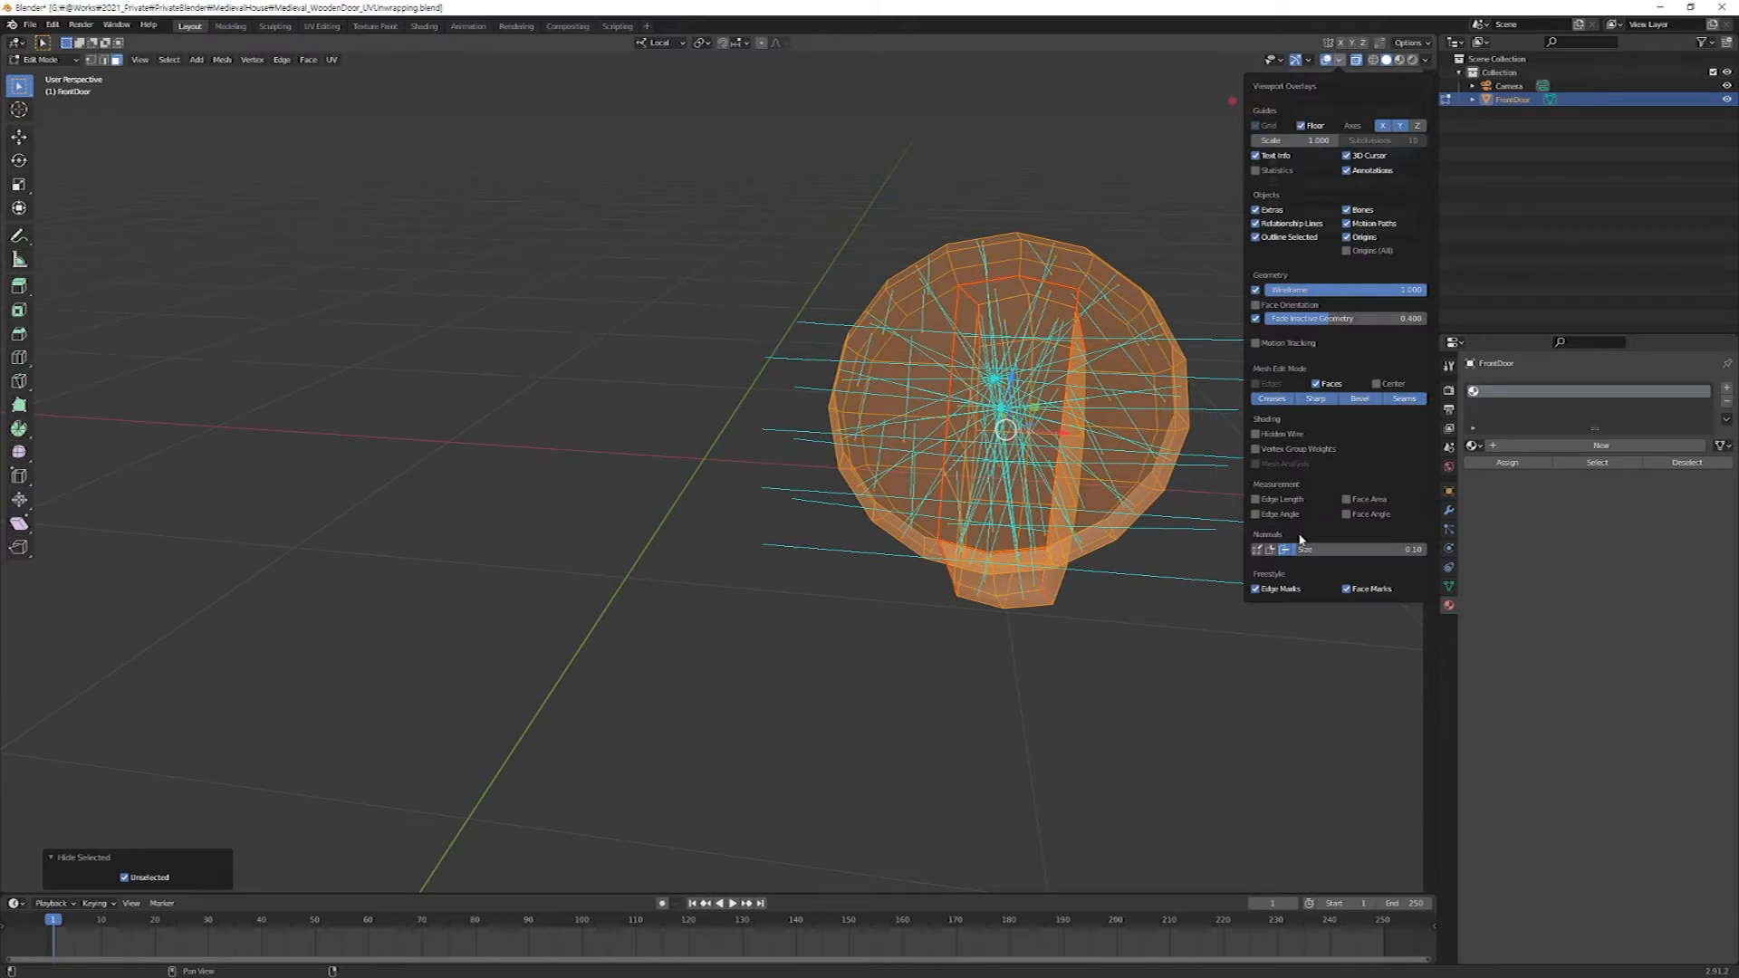
click(1304, 549)
text(.01)
key(Return)
middle_drag(664, 388, 872, 470)
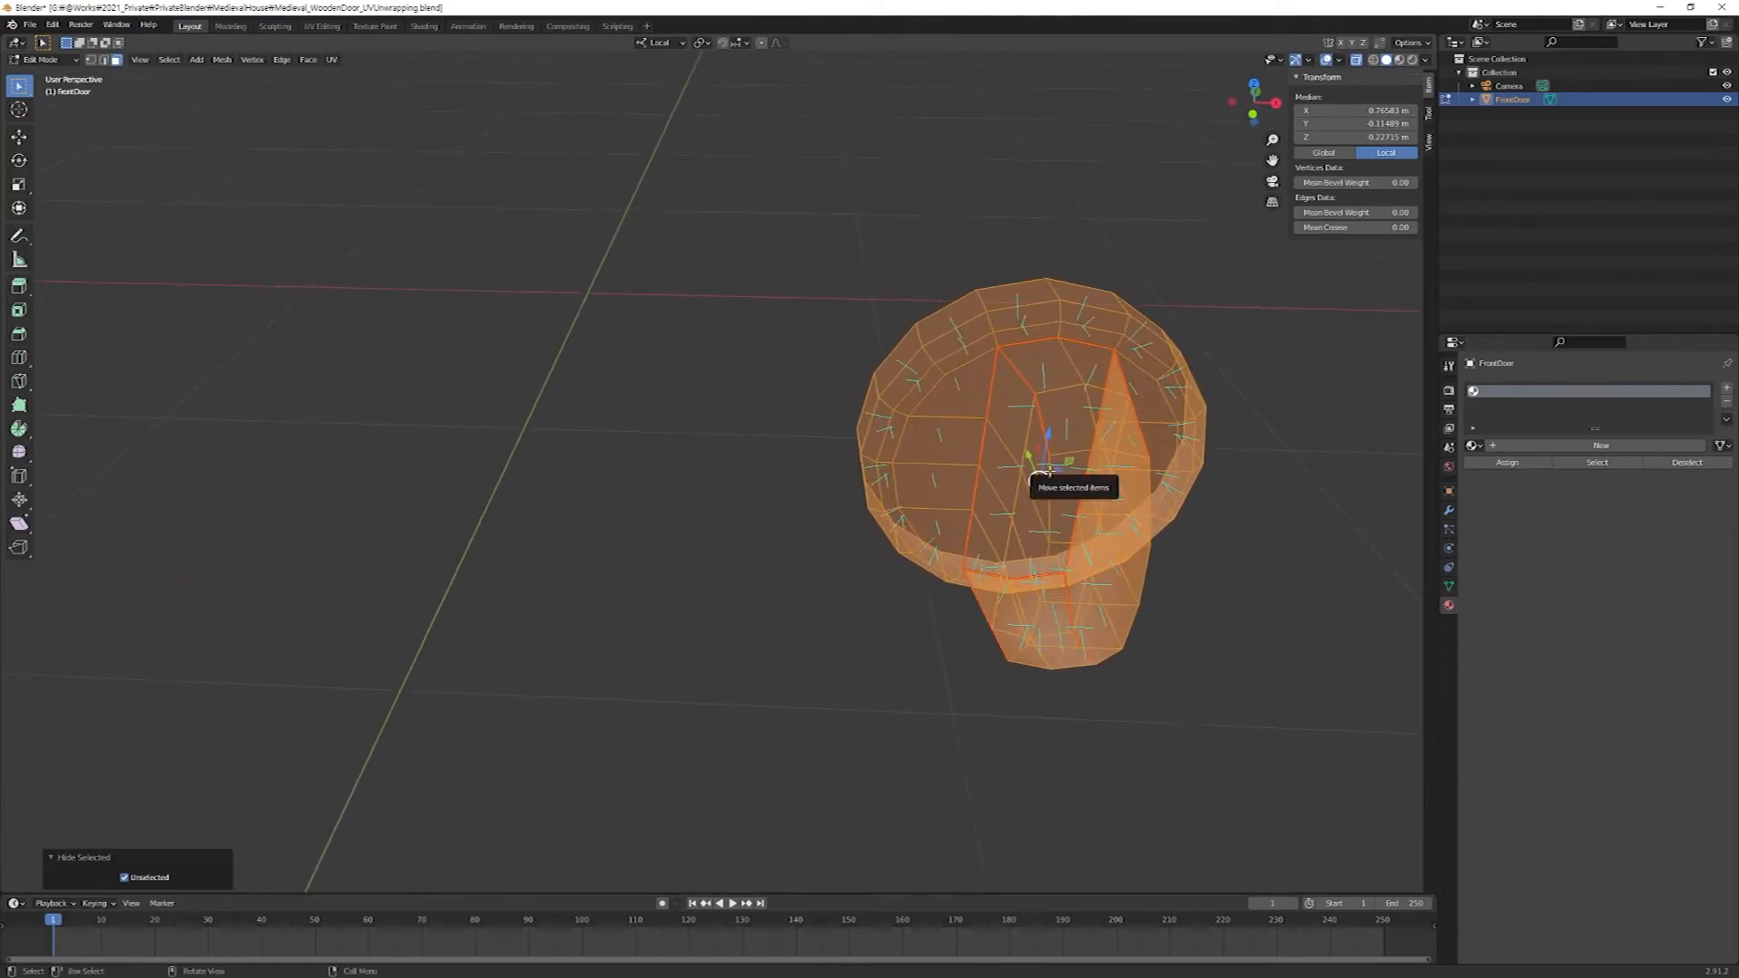
Flip the normals of the selected handle mount and check their direction.
key(alt+n)
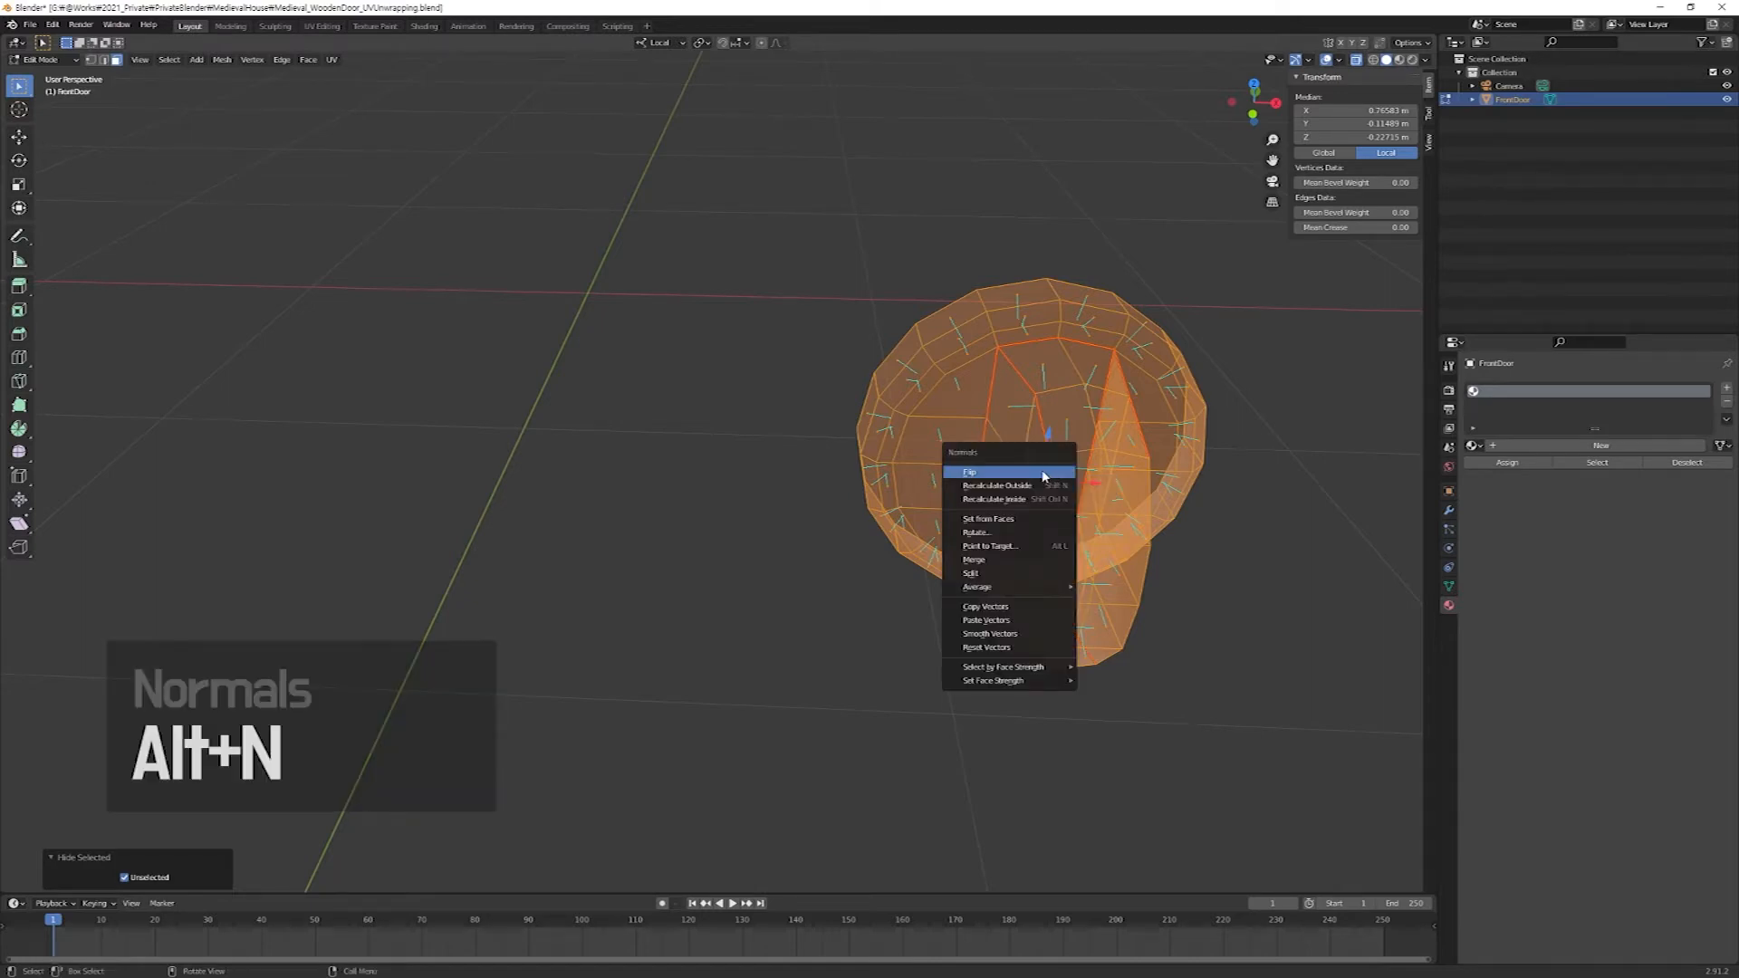
click(1043, 475)
mouse_move(1044, 476)
middle_down()
mouse_move(1084, 476)
mouse_move(960, 501)
mouse_move(939, 470)
mouse_move(996, 424)
mouse_move(1079, 473)
mouse_move(1097, 527)
middle_up()
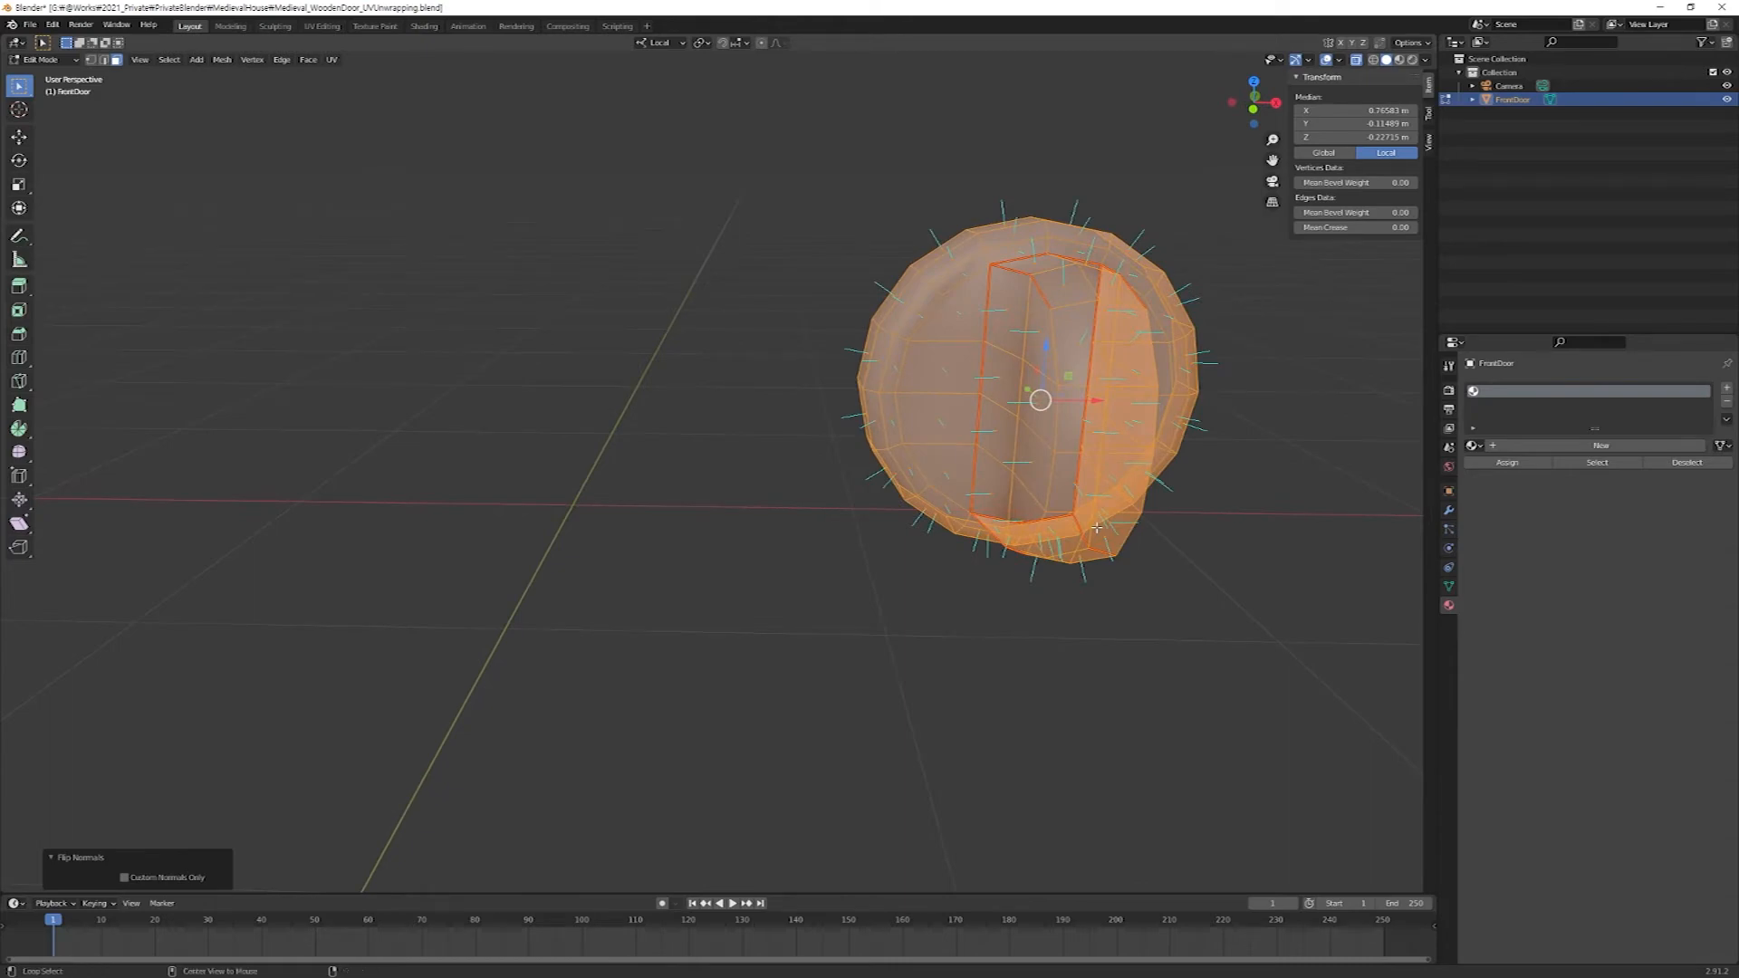
Reveal the hidden parts of the door and return to Object Mode.
key(alt+h)
scroll(996, 520, down, 8)
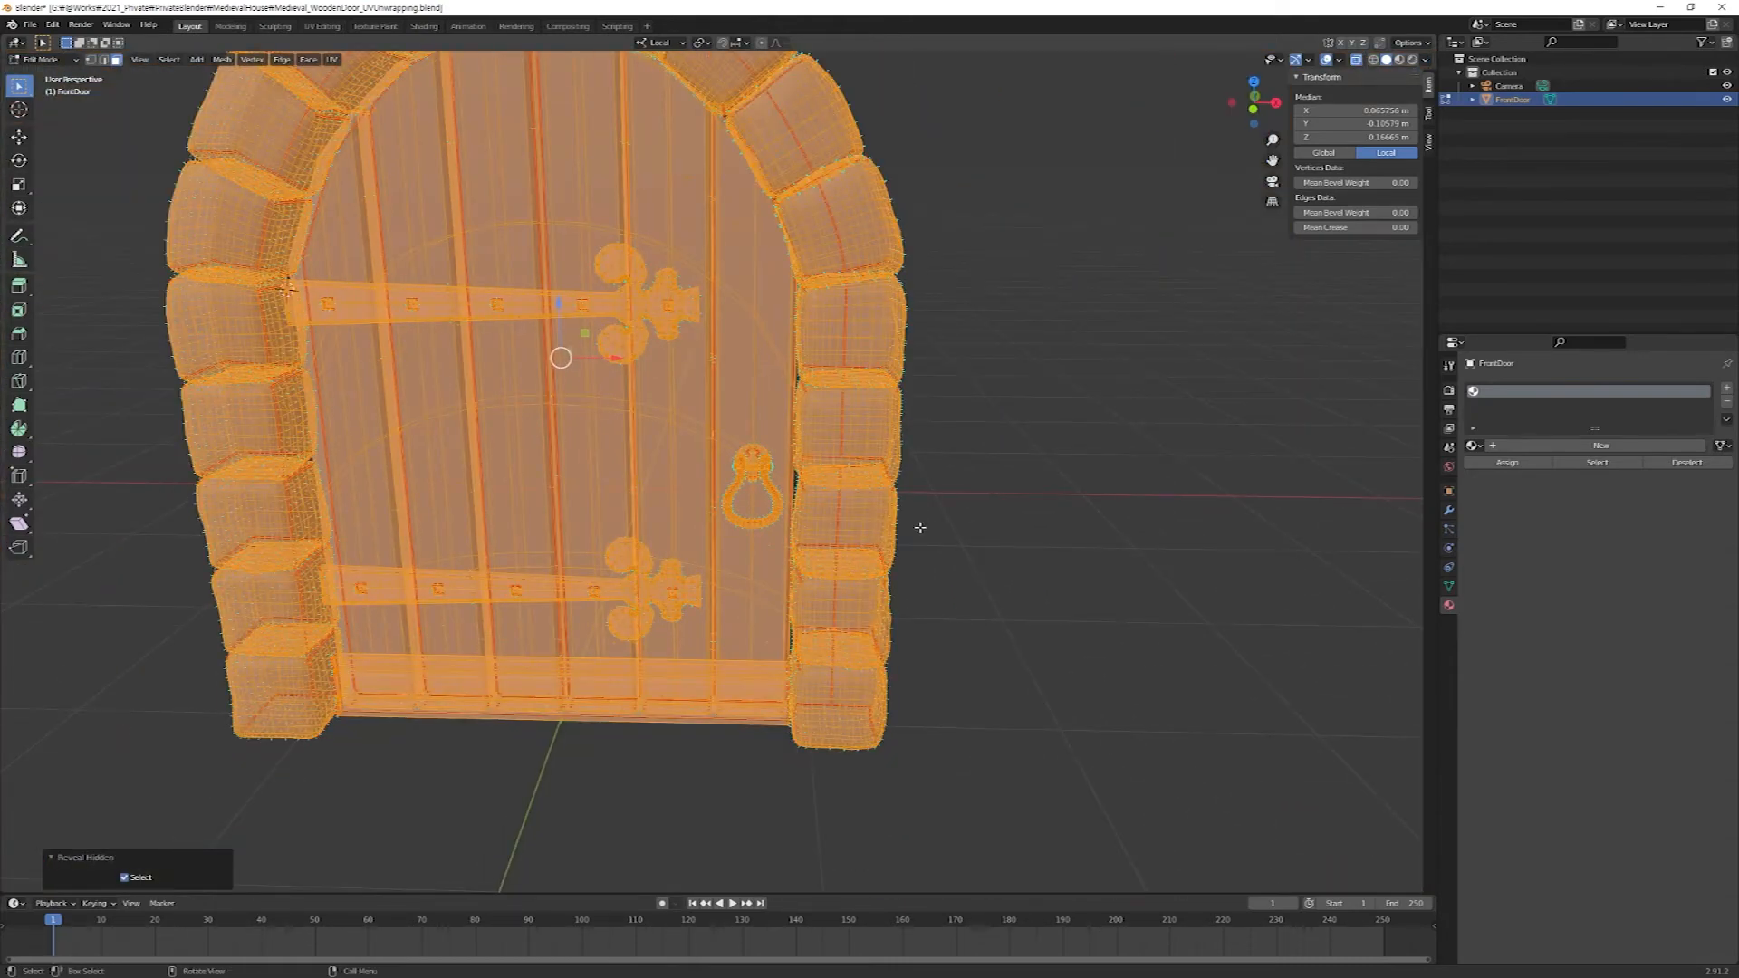
scroll(835, 490, down, 3)
middle_drag(835, 490, 939, 536)
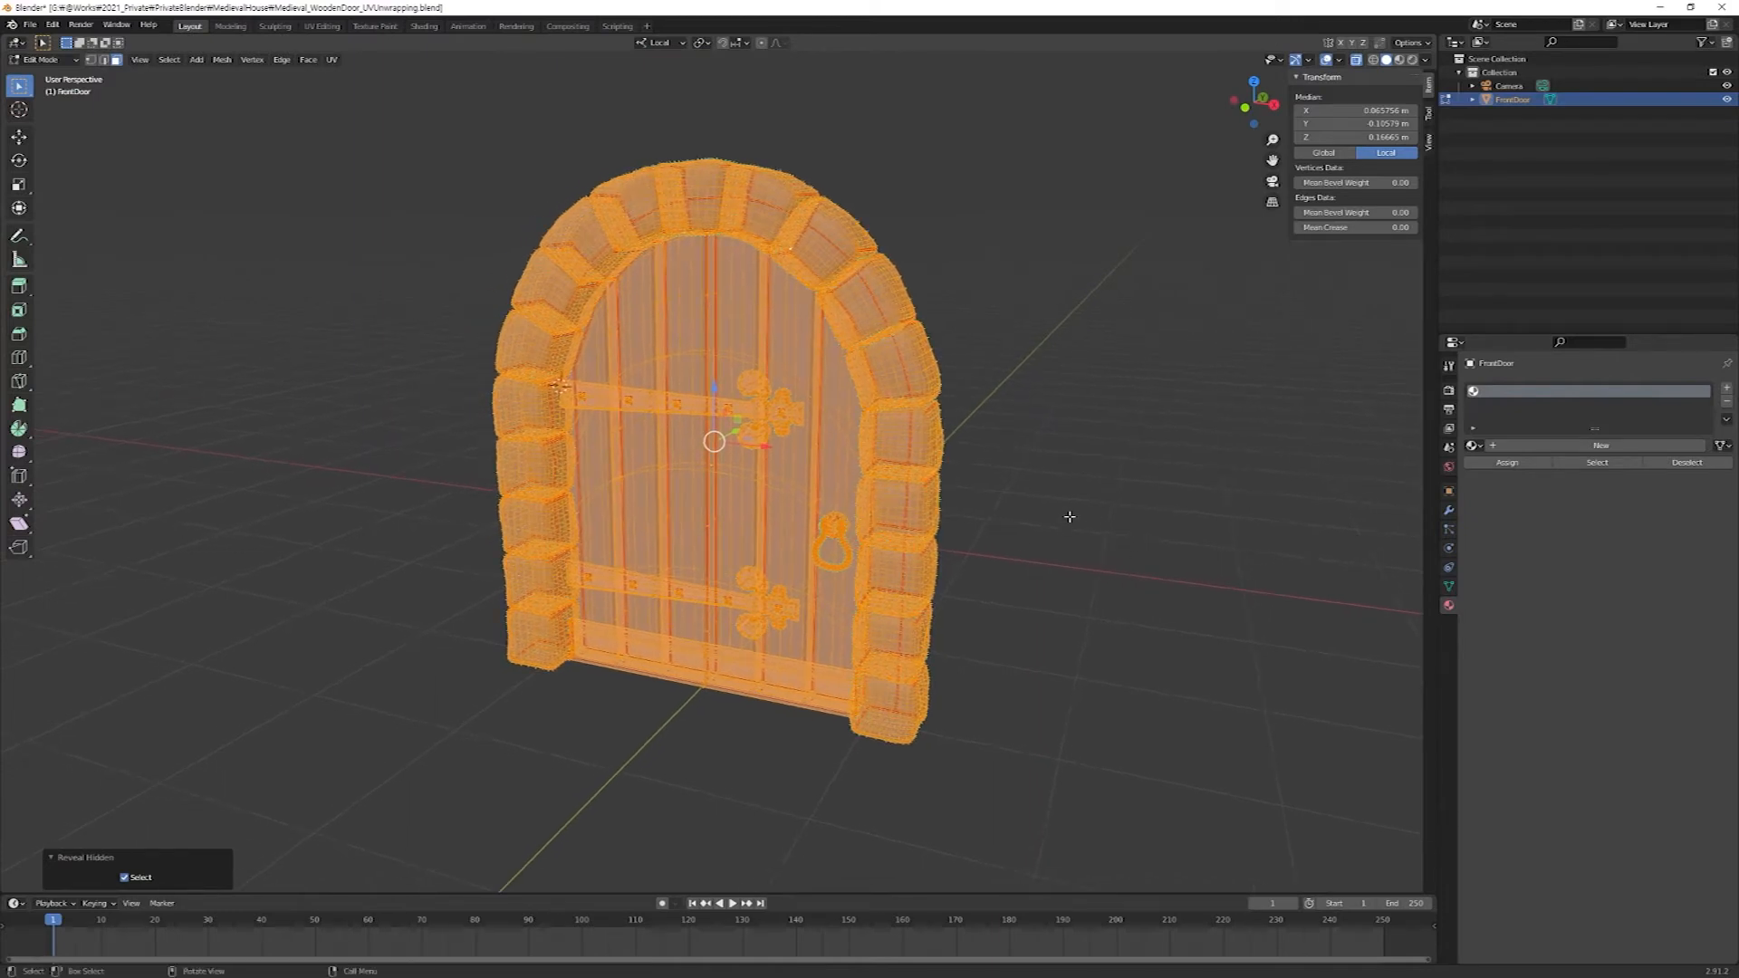
key(Tab)
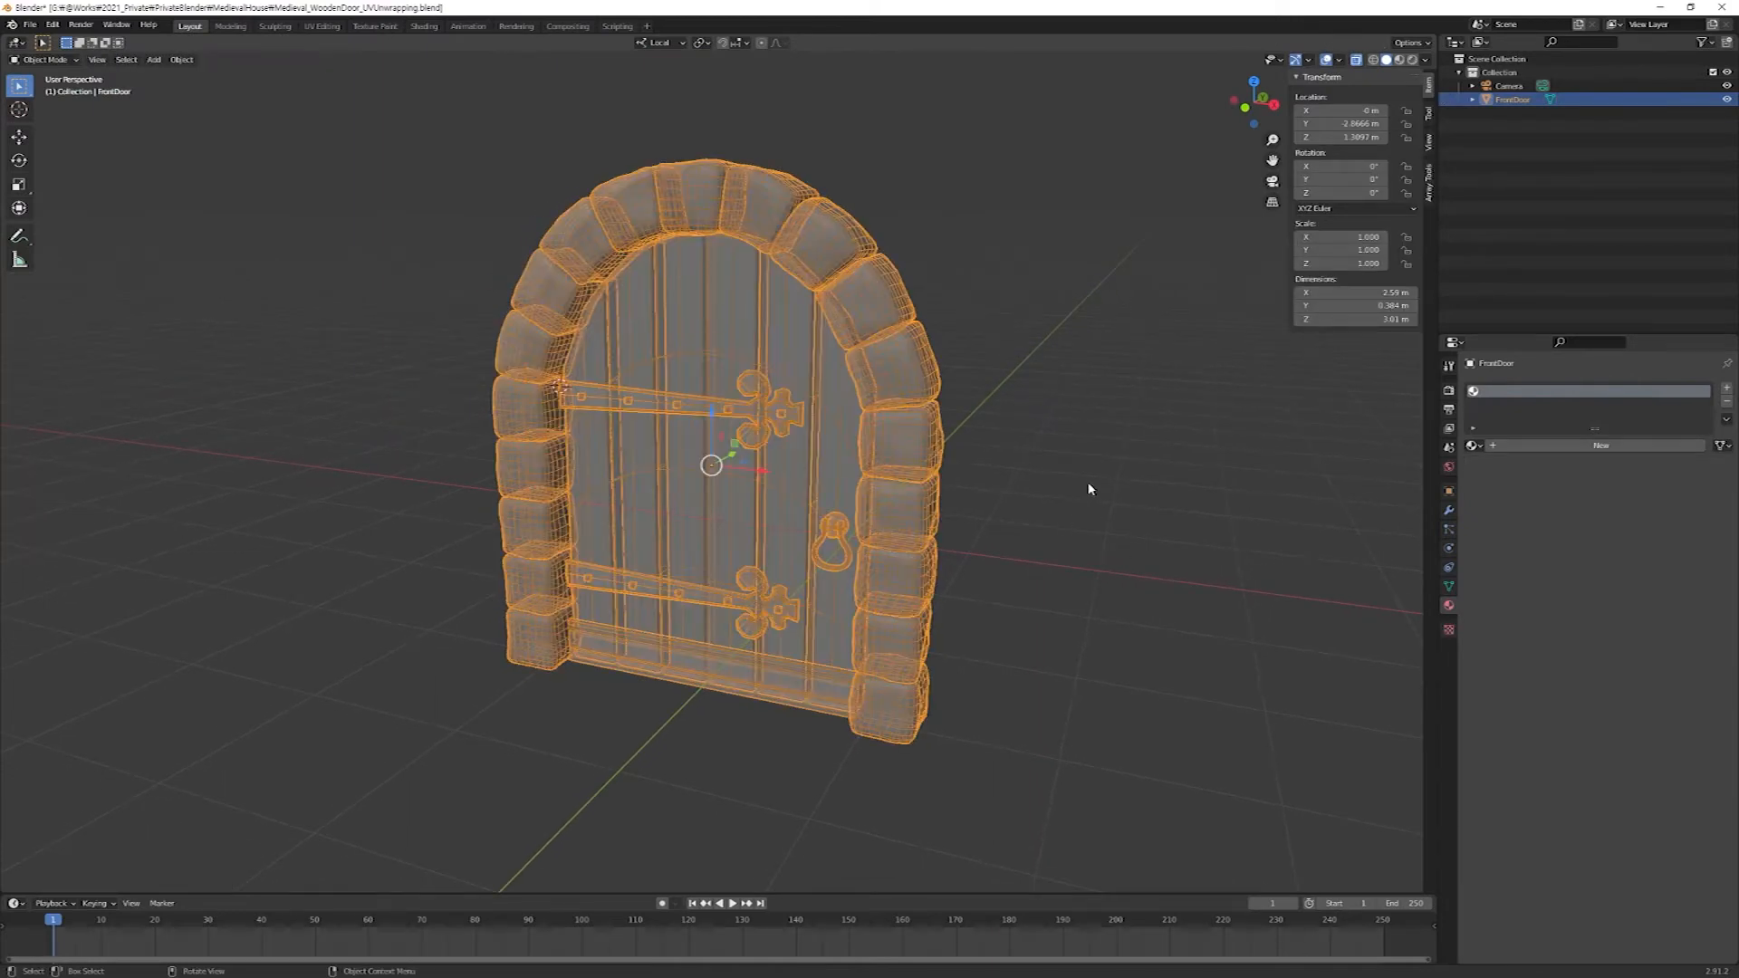
Save the Blender file and export the selected door mesh as FBX, overwriting Medieval_WoodenDoor_UVUnwrapping.fbx.
key(ctrl+s)
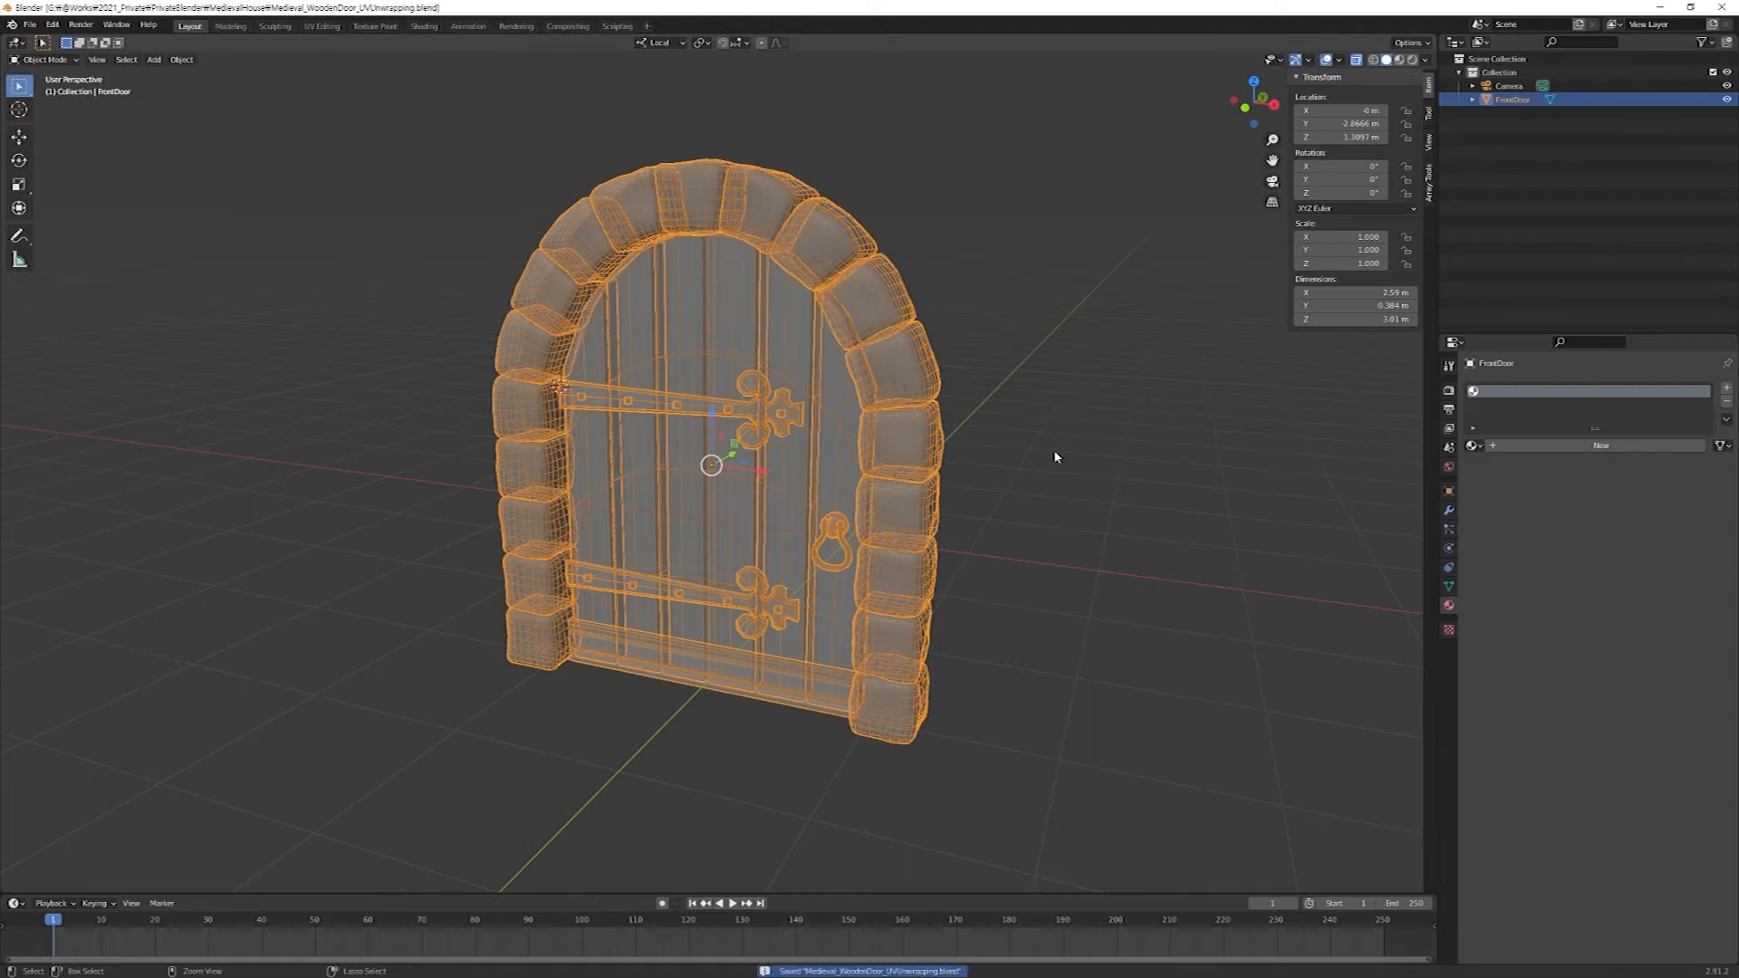
click(25, 26)
mouse_move(73, 221)
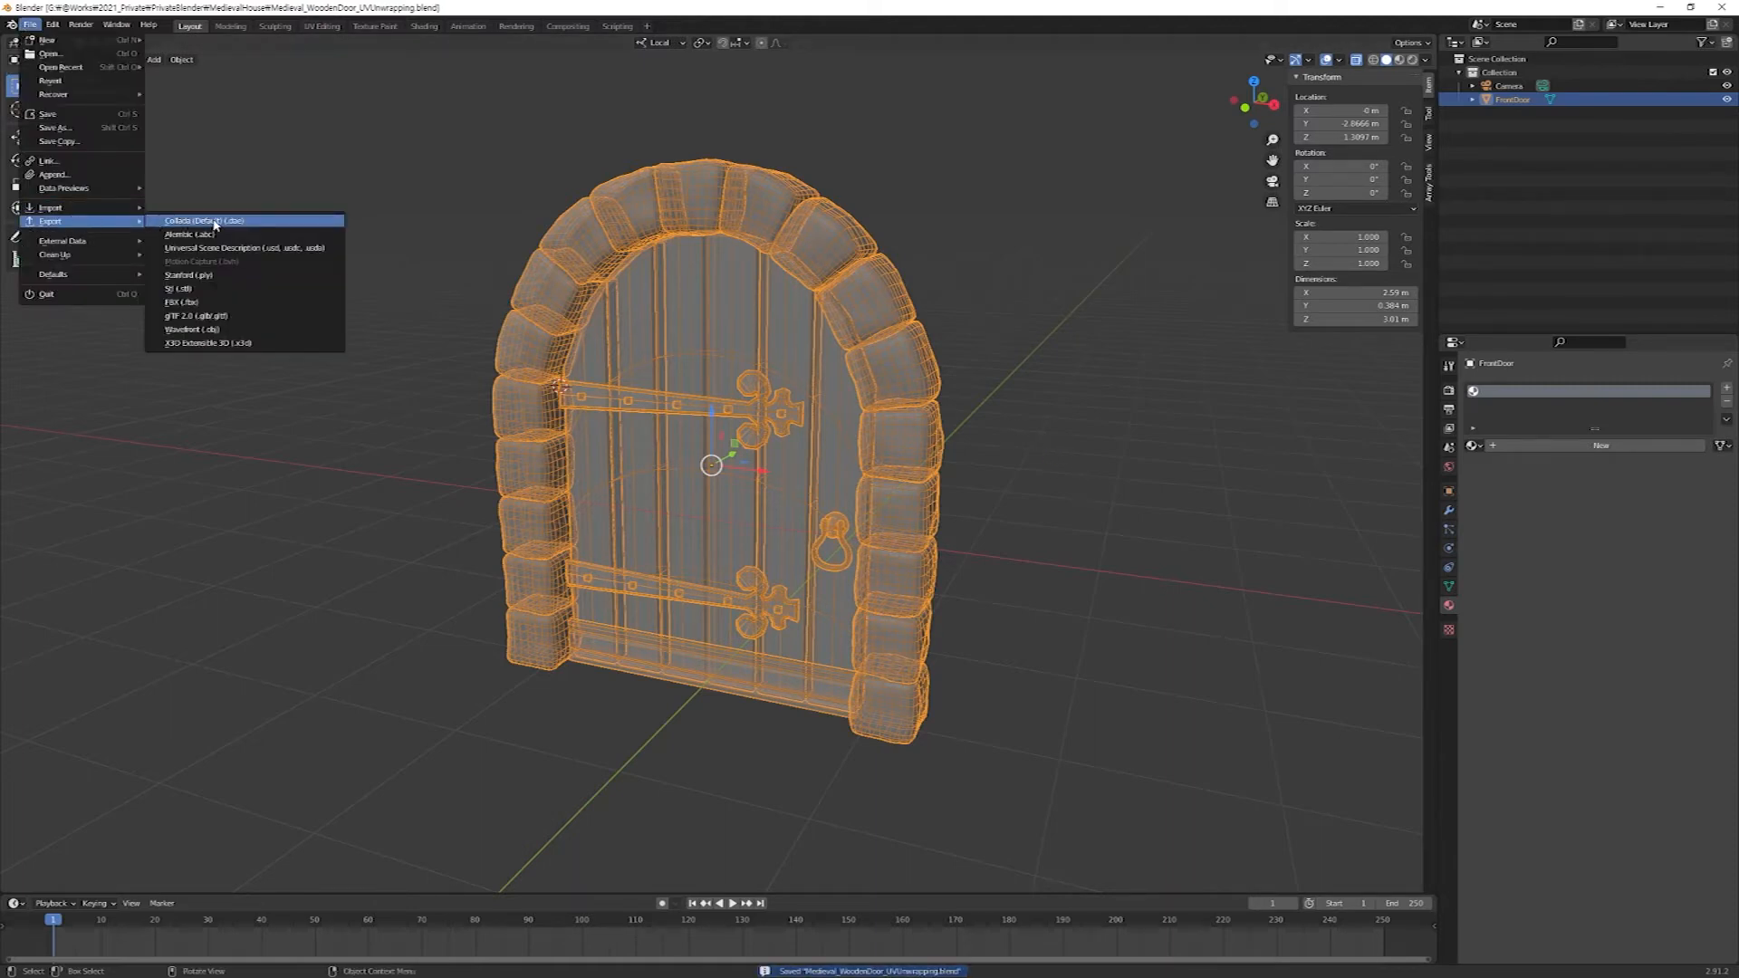
click(234, 303)
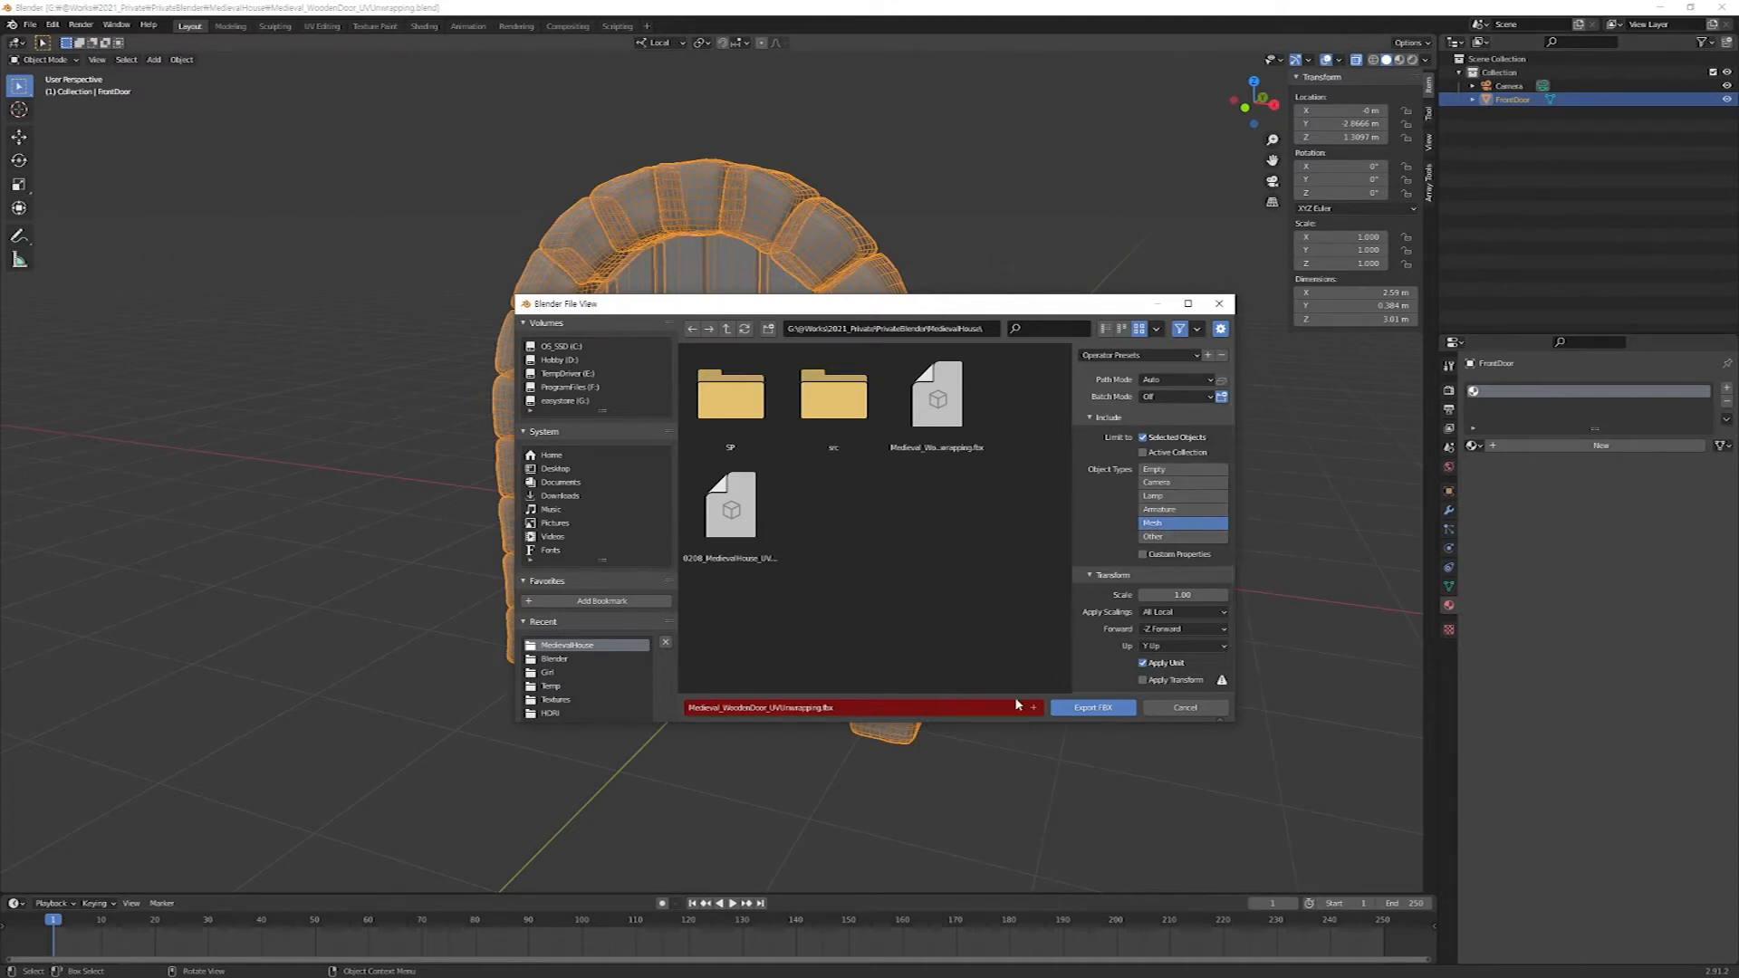
click(1093, 709)
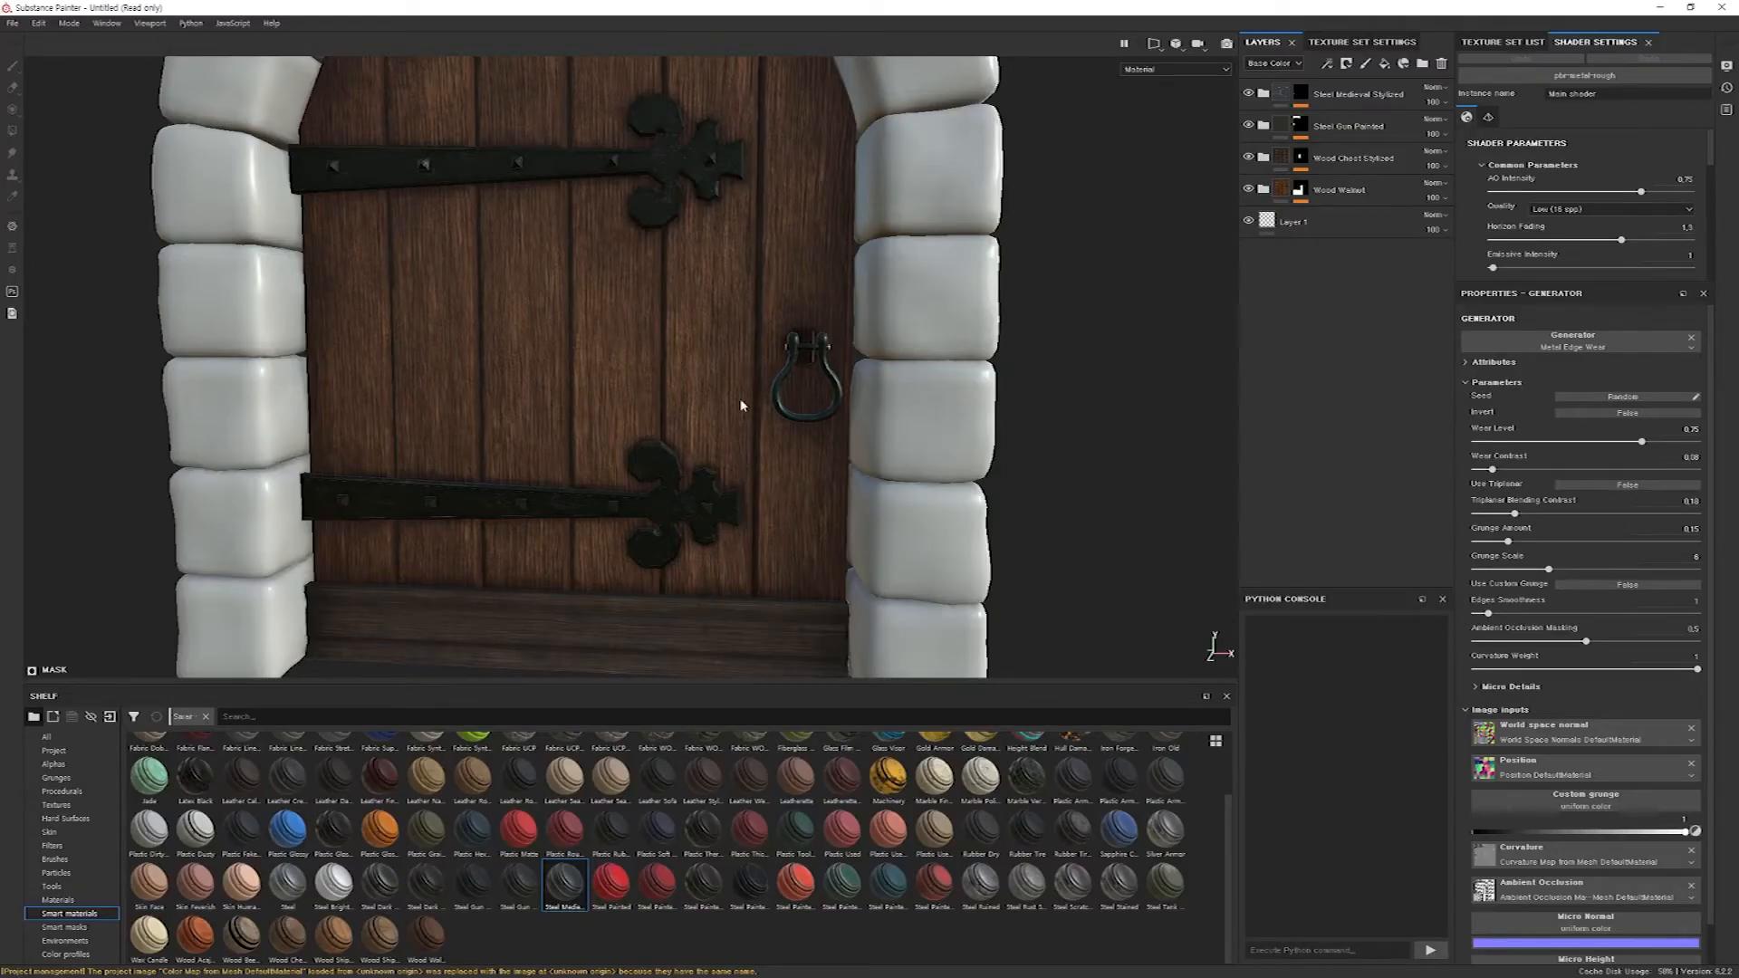
Switch to Substance Painter, reload Medieval_WoodenDoor_UVUnwrapping.fbx as the project mesh and check the door handle.
click(13, 23)
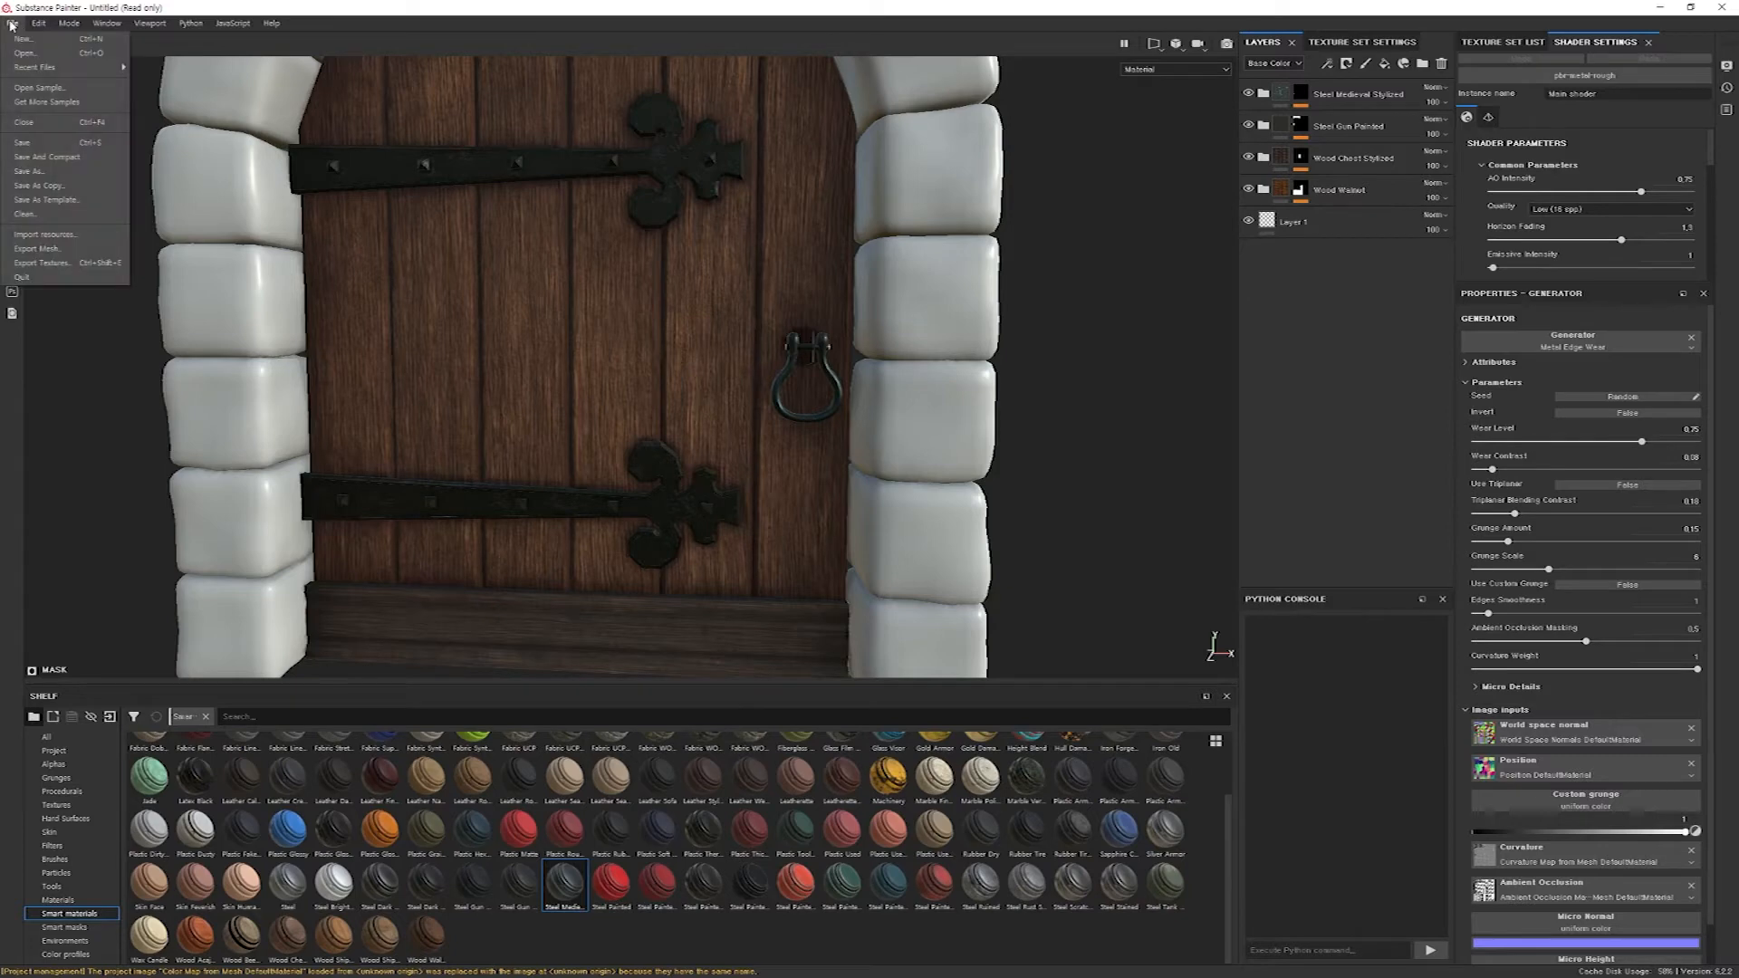
mouse_move(37, 25)
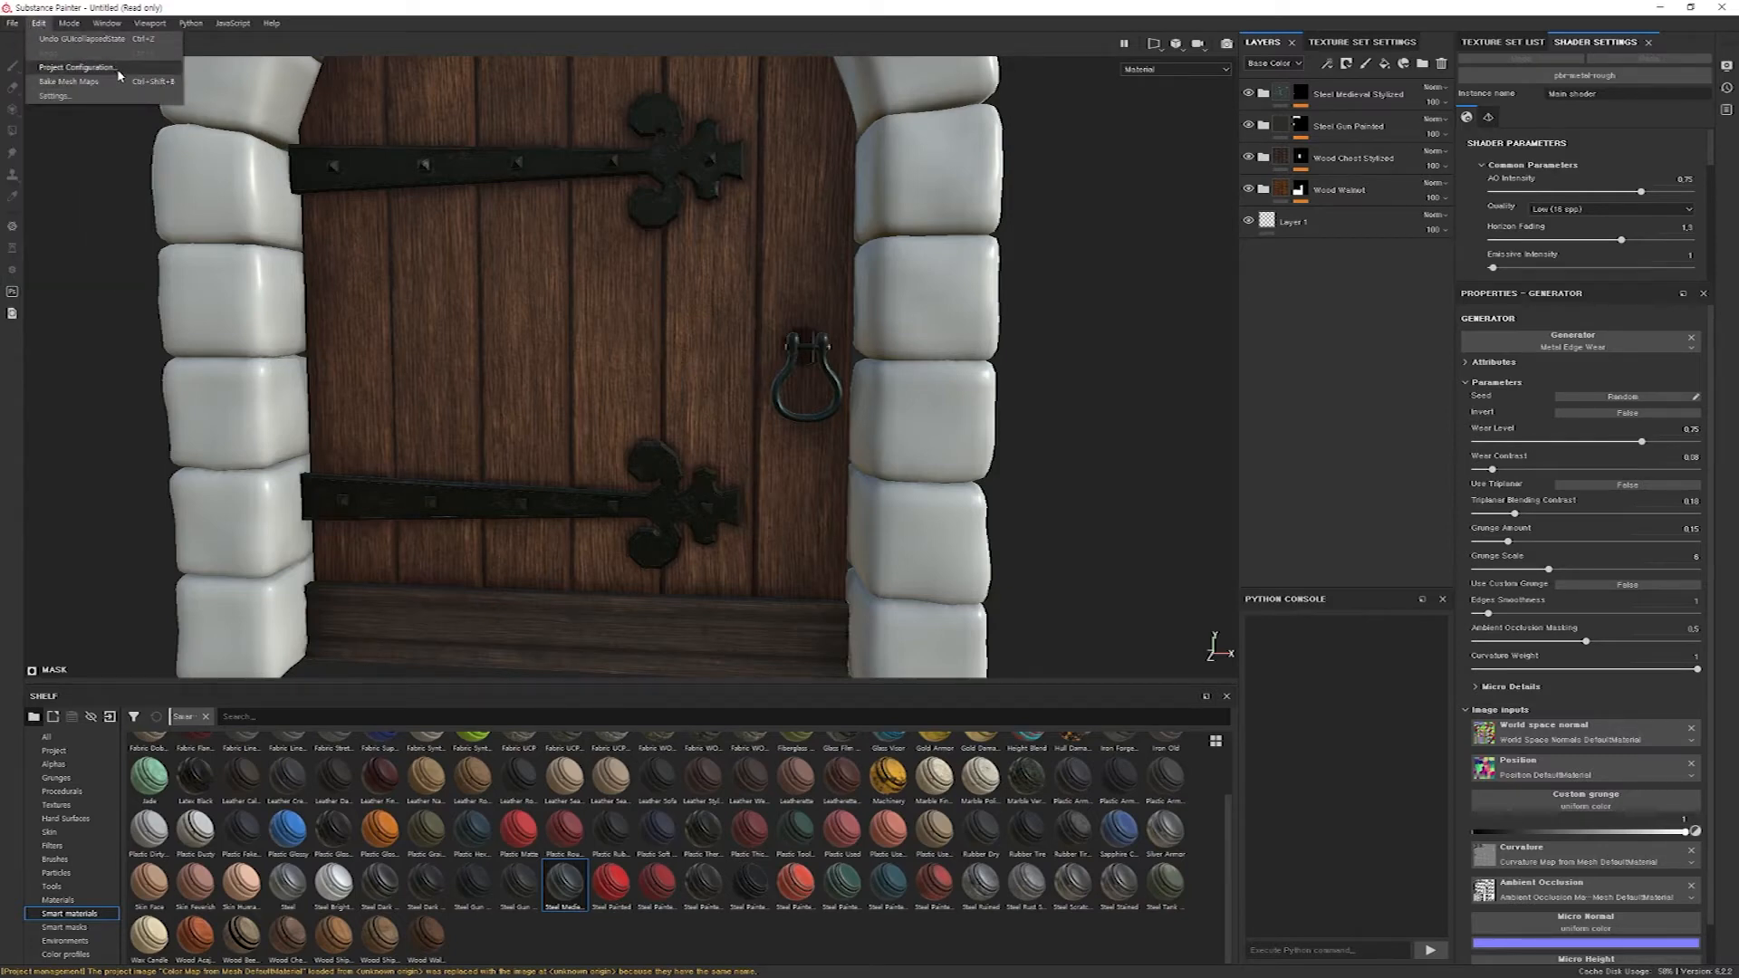
click(77, 67)
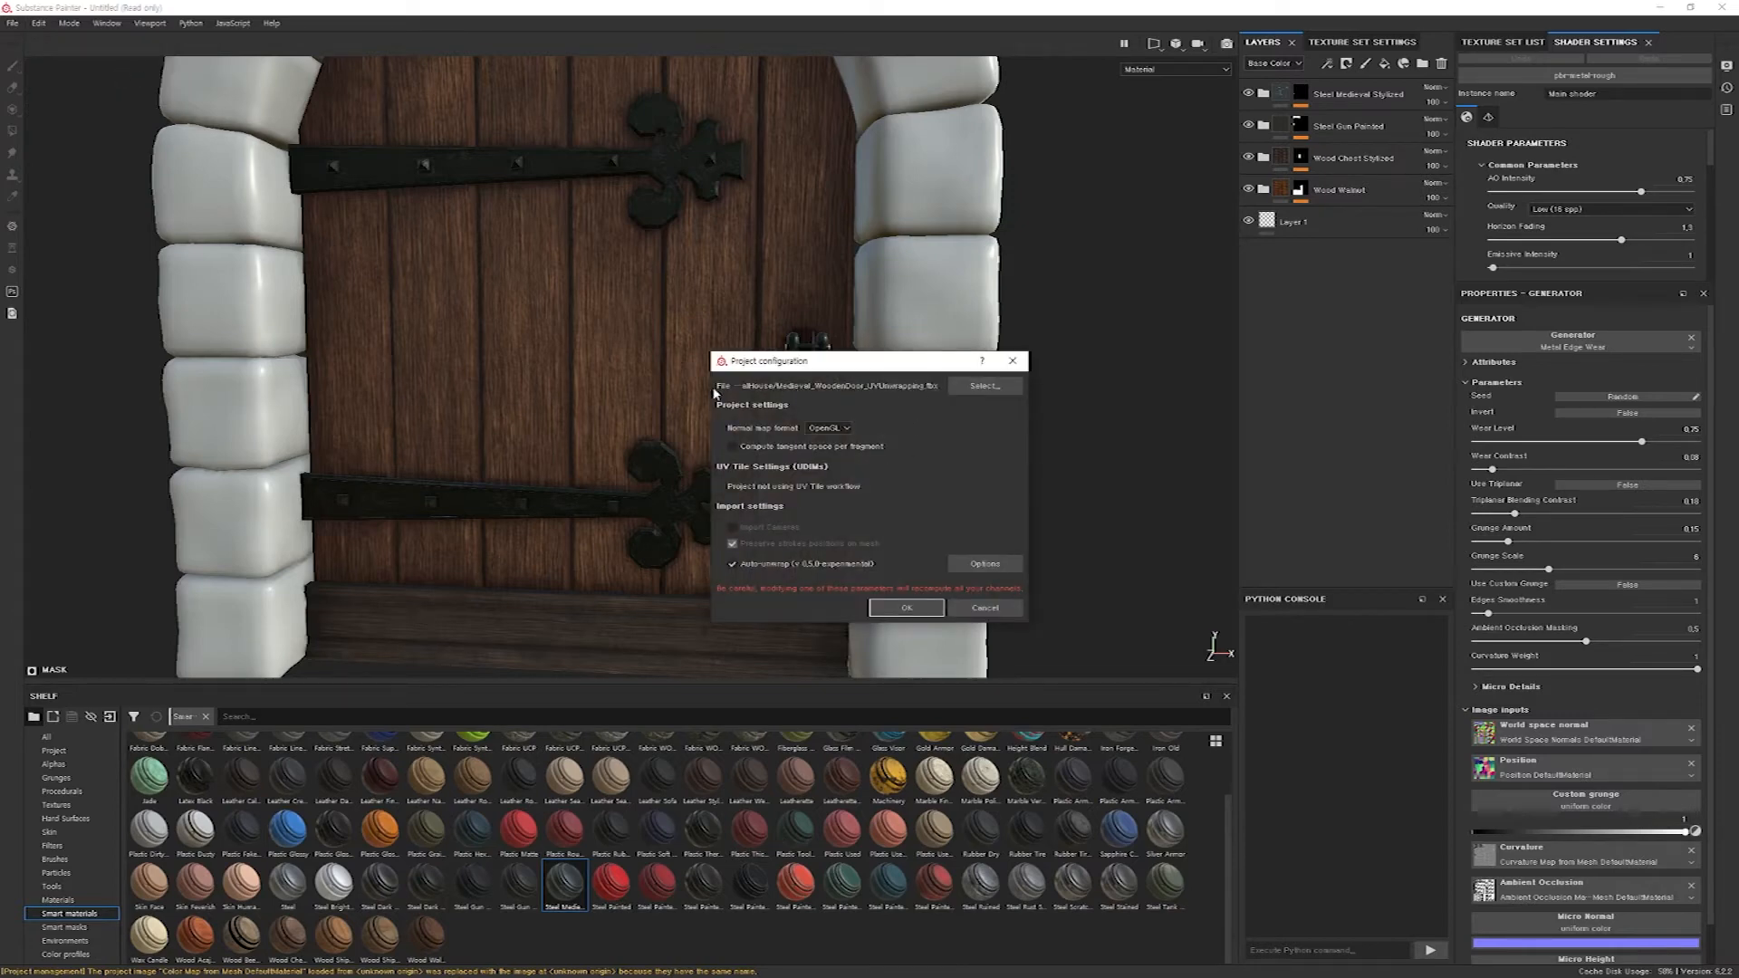
click(971, 386)
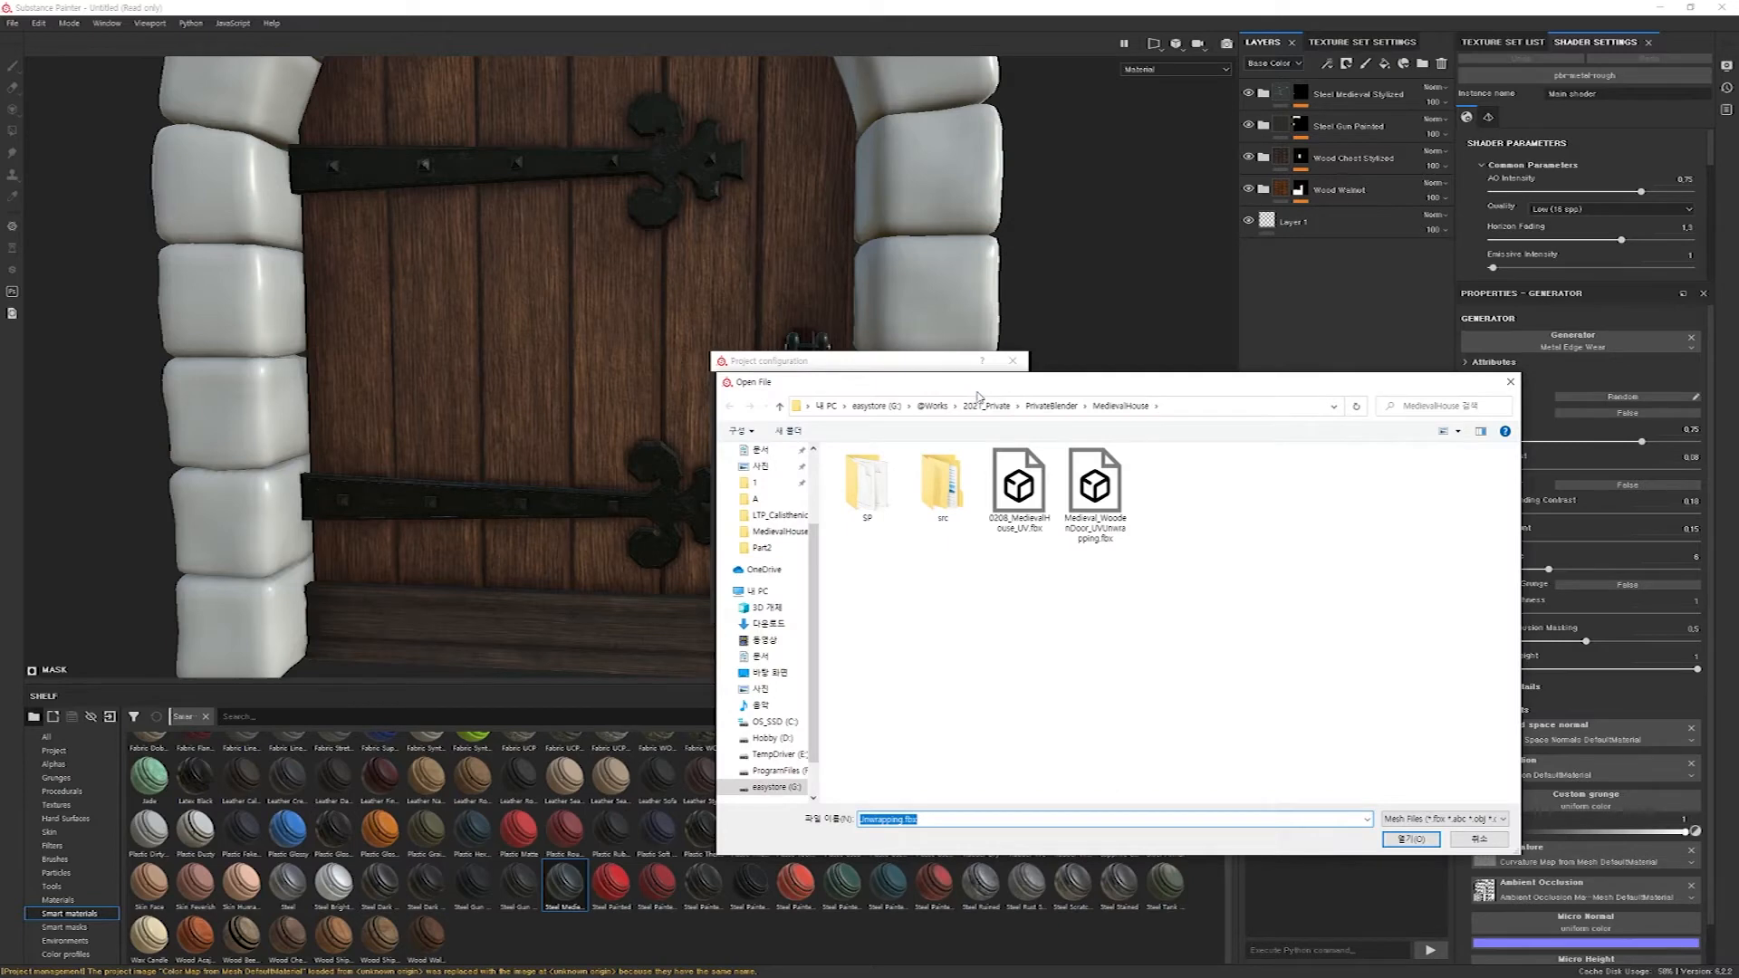
click(1094, 489)
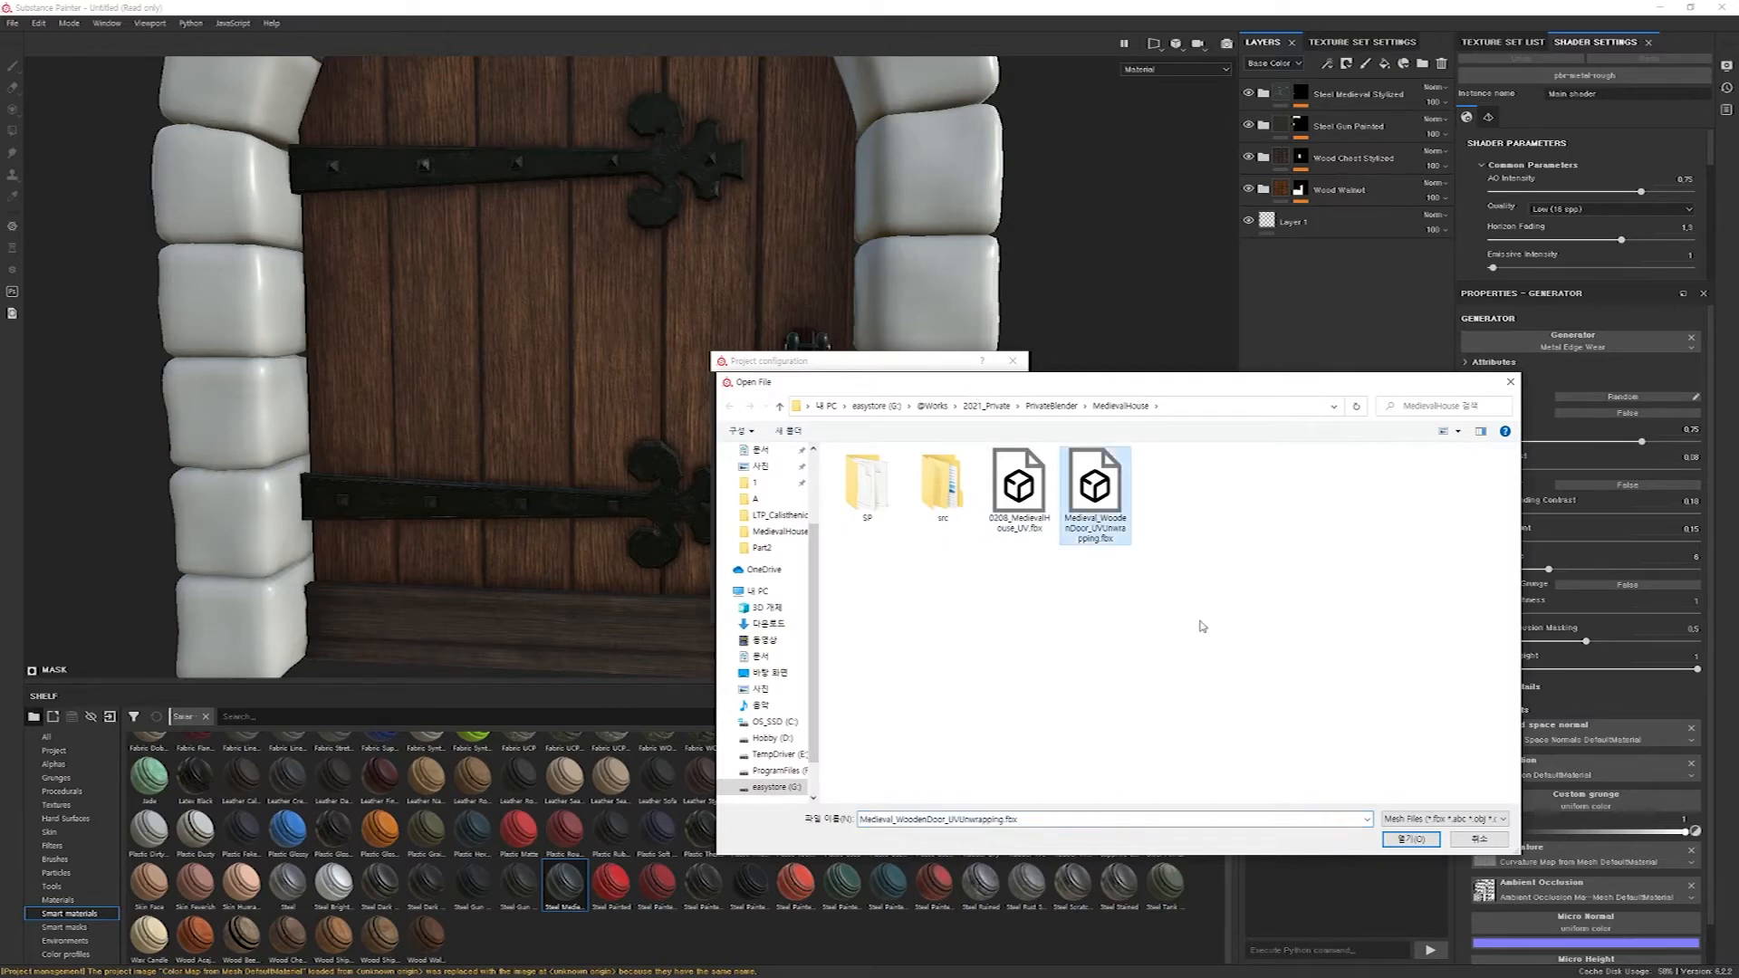
click(1414, 840)
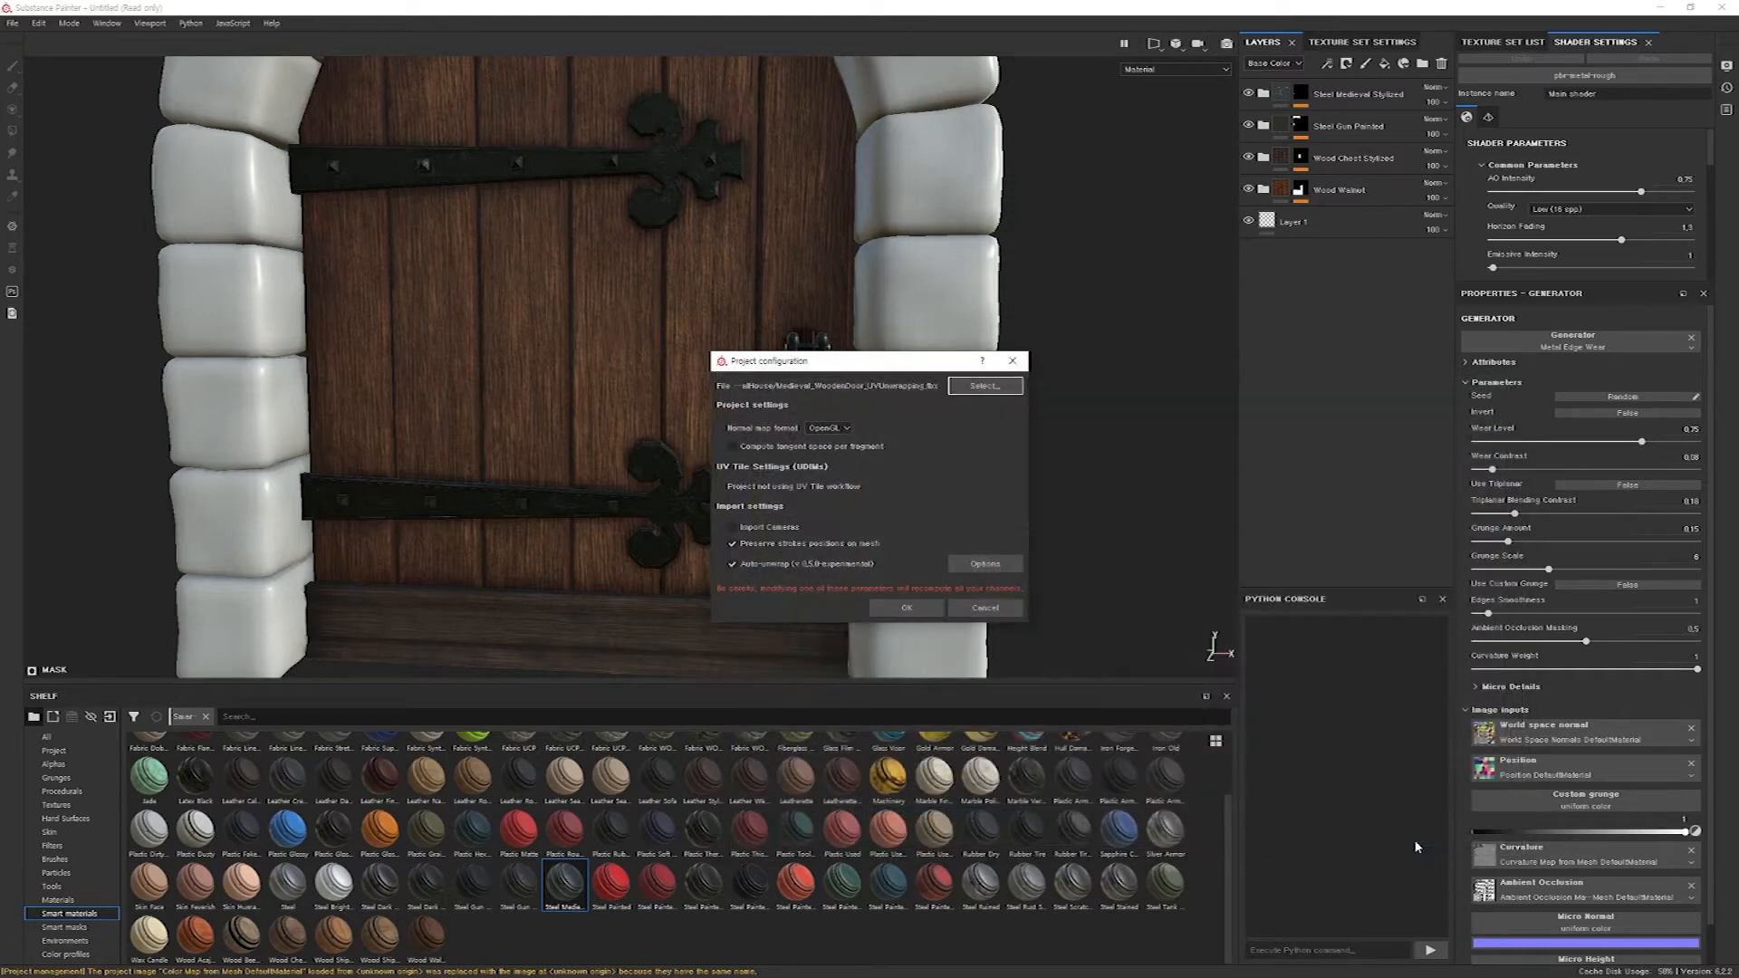
click(909, 608)
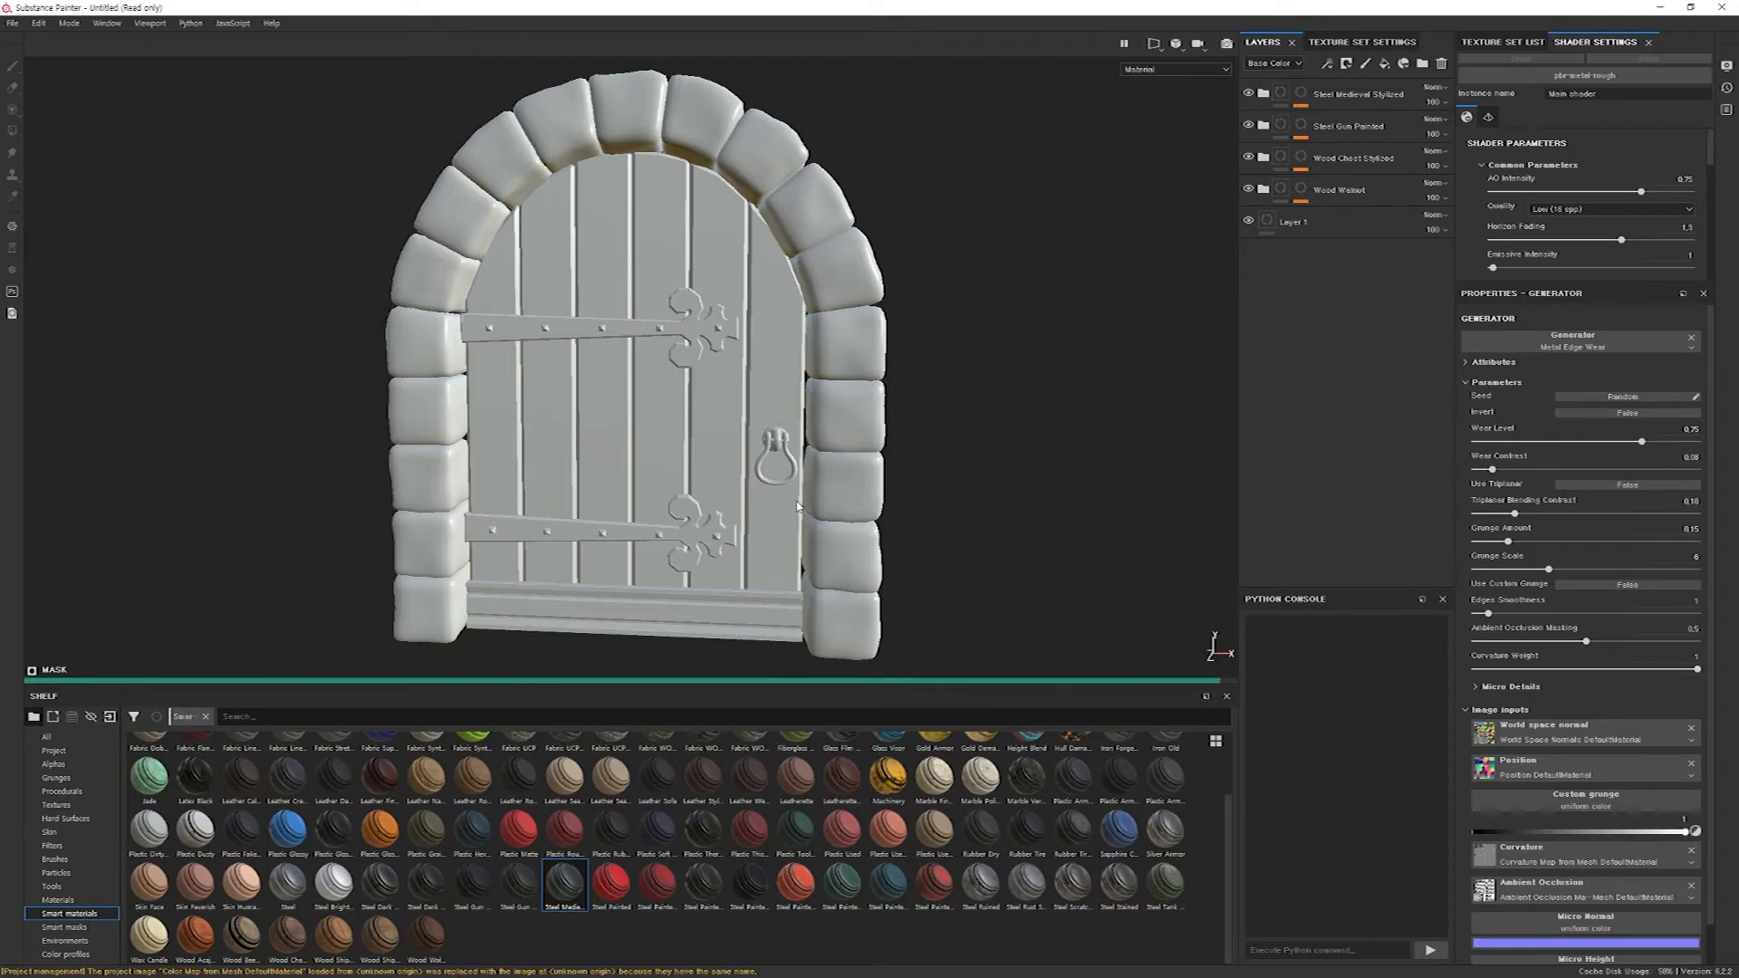
alt+drag(737, 452, 795, 488)
scroll(795, 487, up, 10)
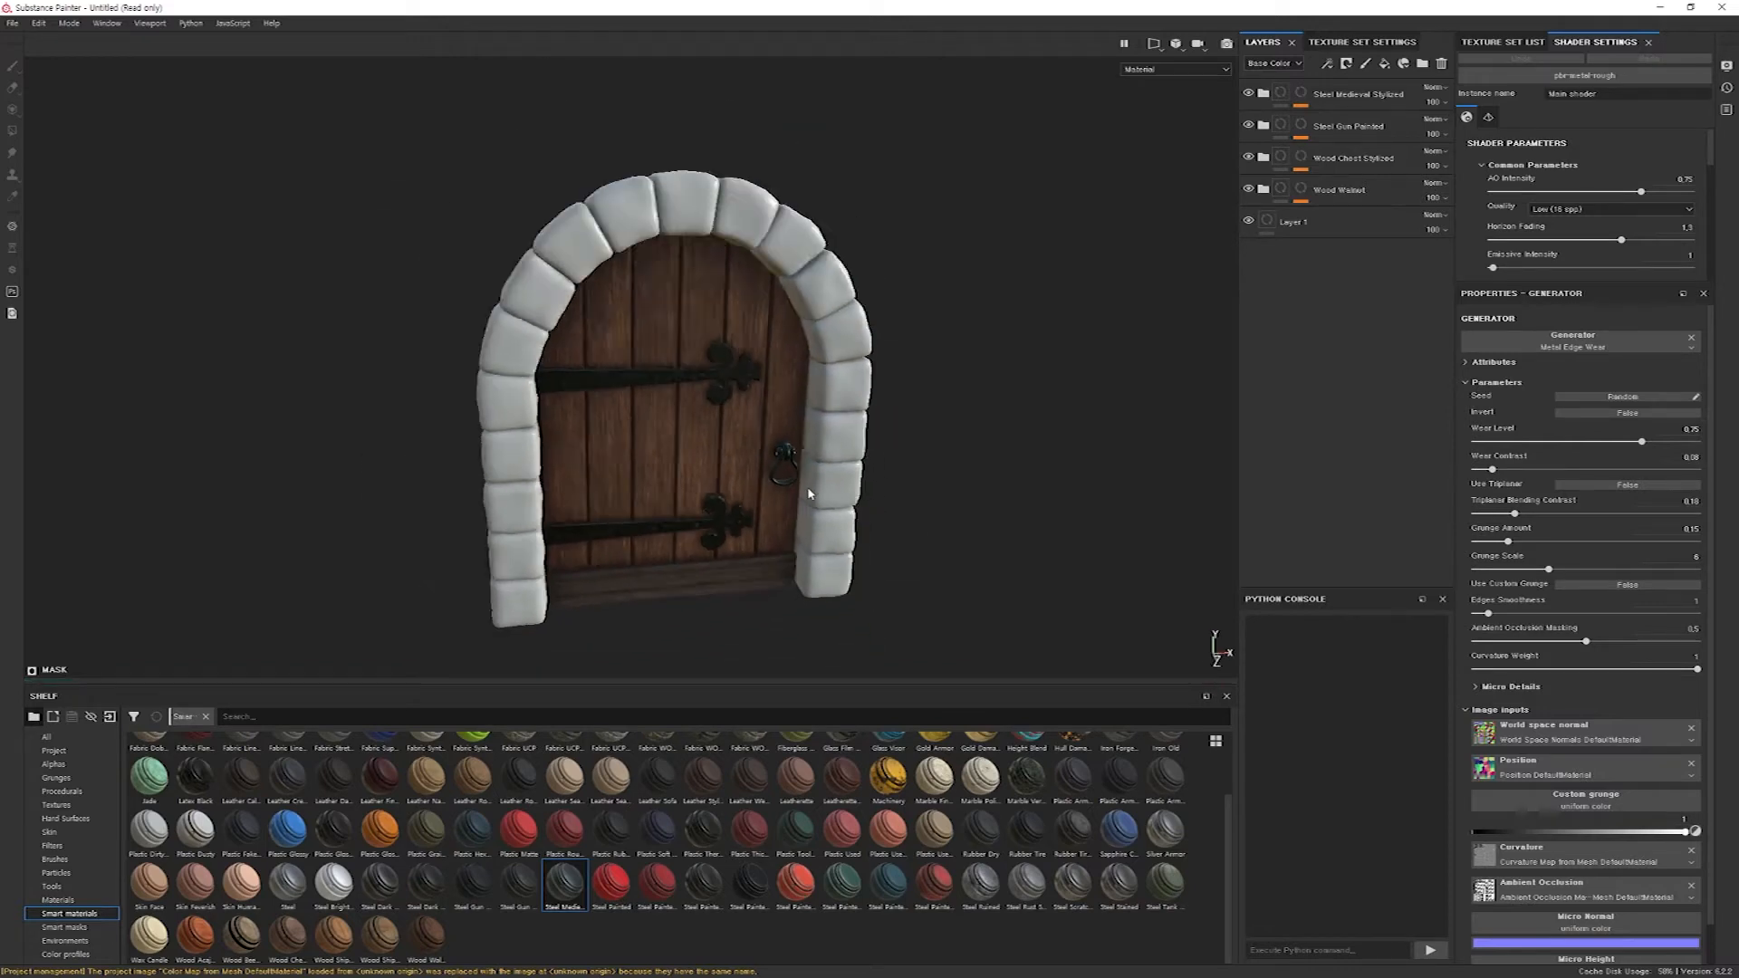
scroll(794, 348, down, 6)
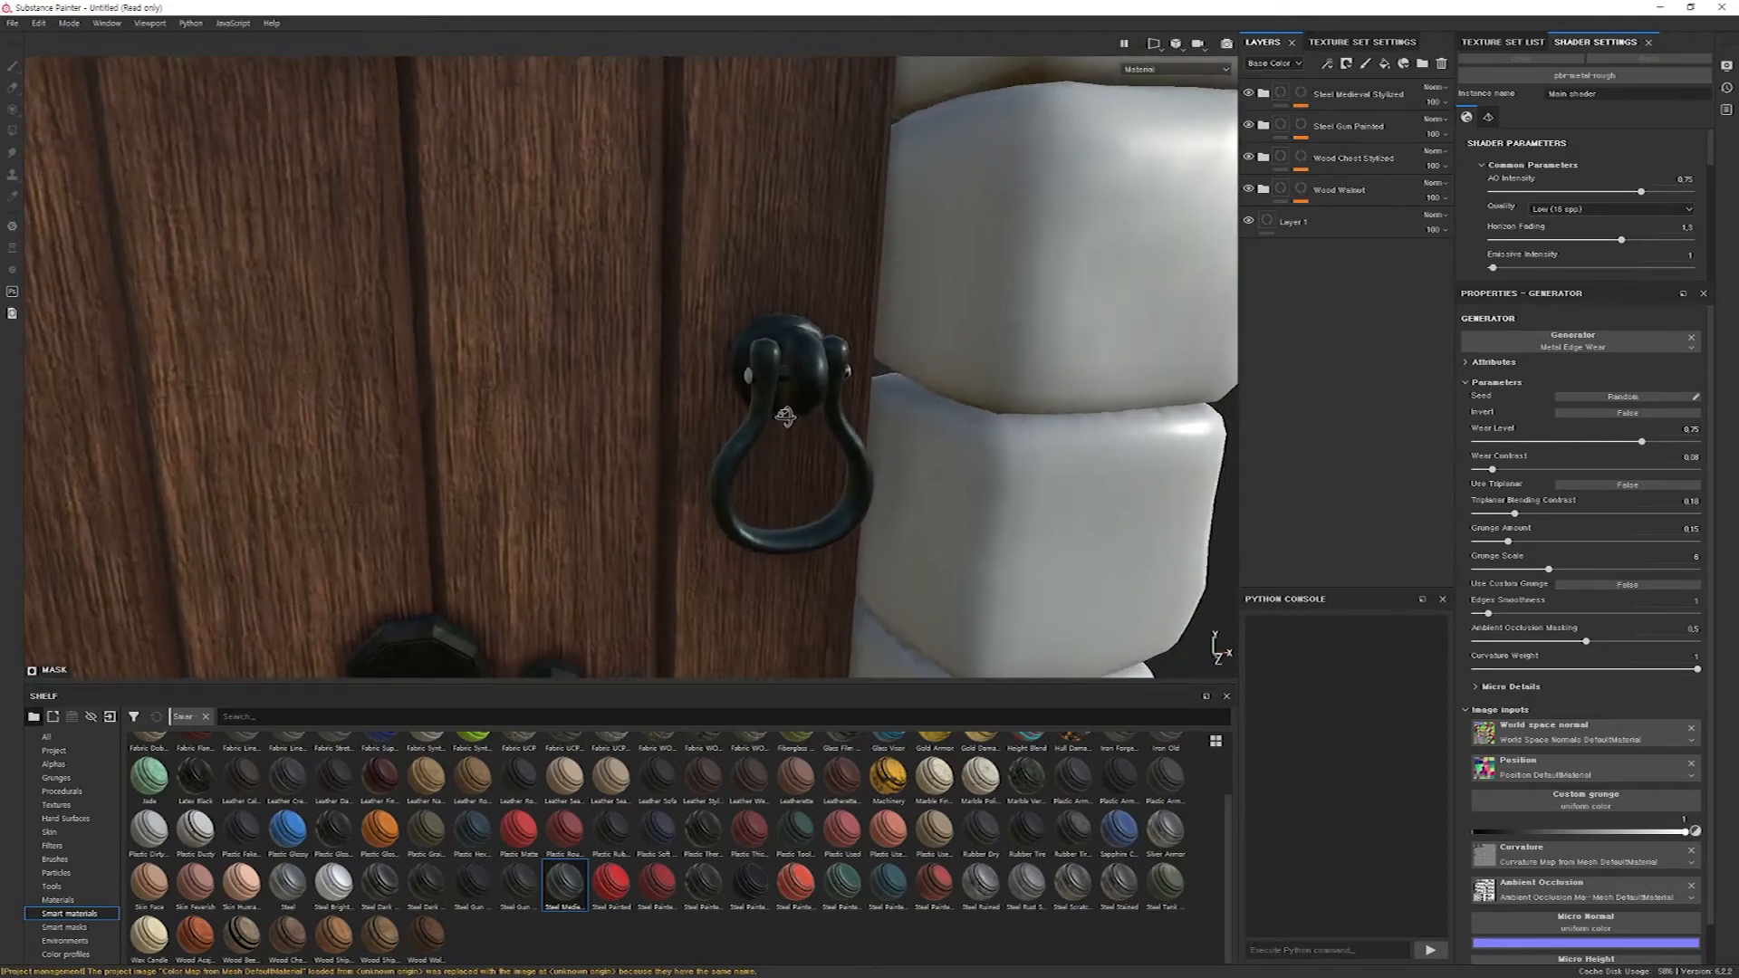
alt+drag(794, 349, 702, 432)
scroll(702, 432, down, 10)
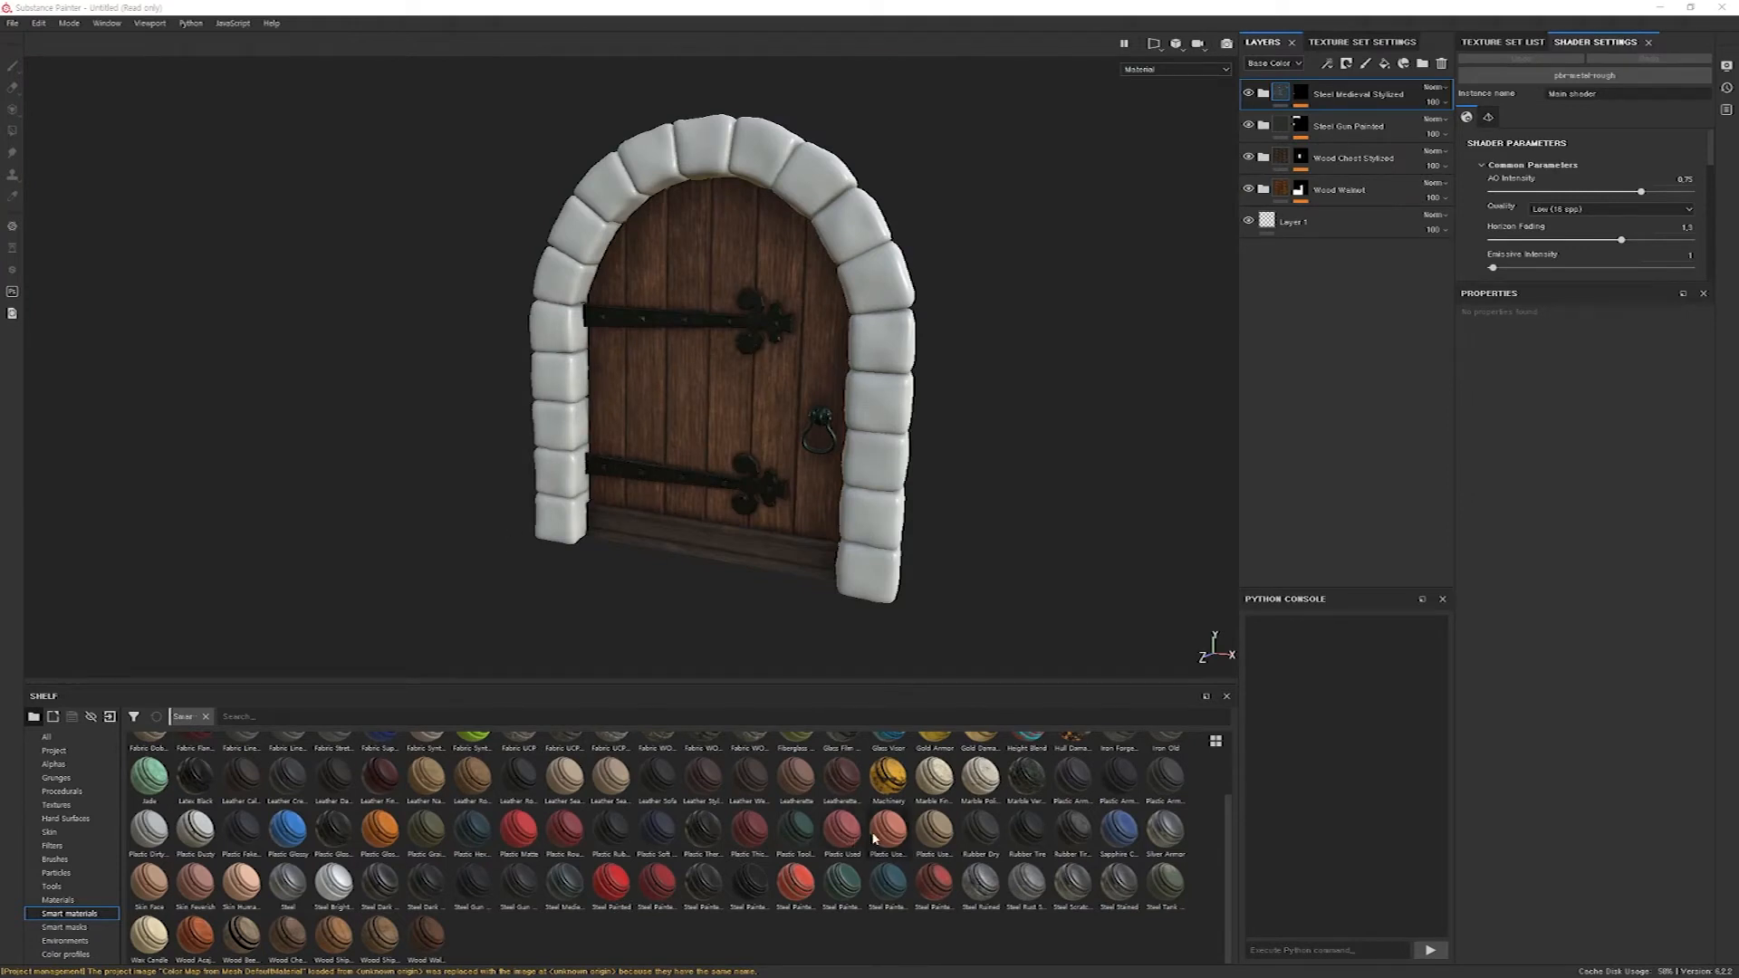
Apply the Dirt smart material to the stone arch blocks only and inspect the stones from the side.
scroll(806, 847, up, 2)
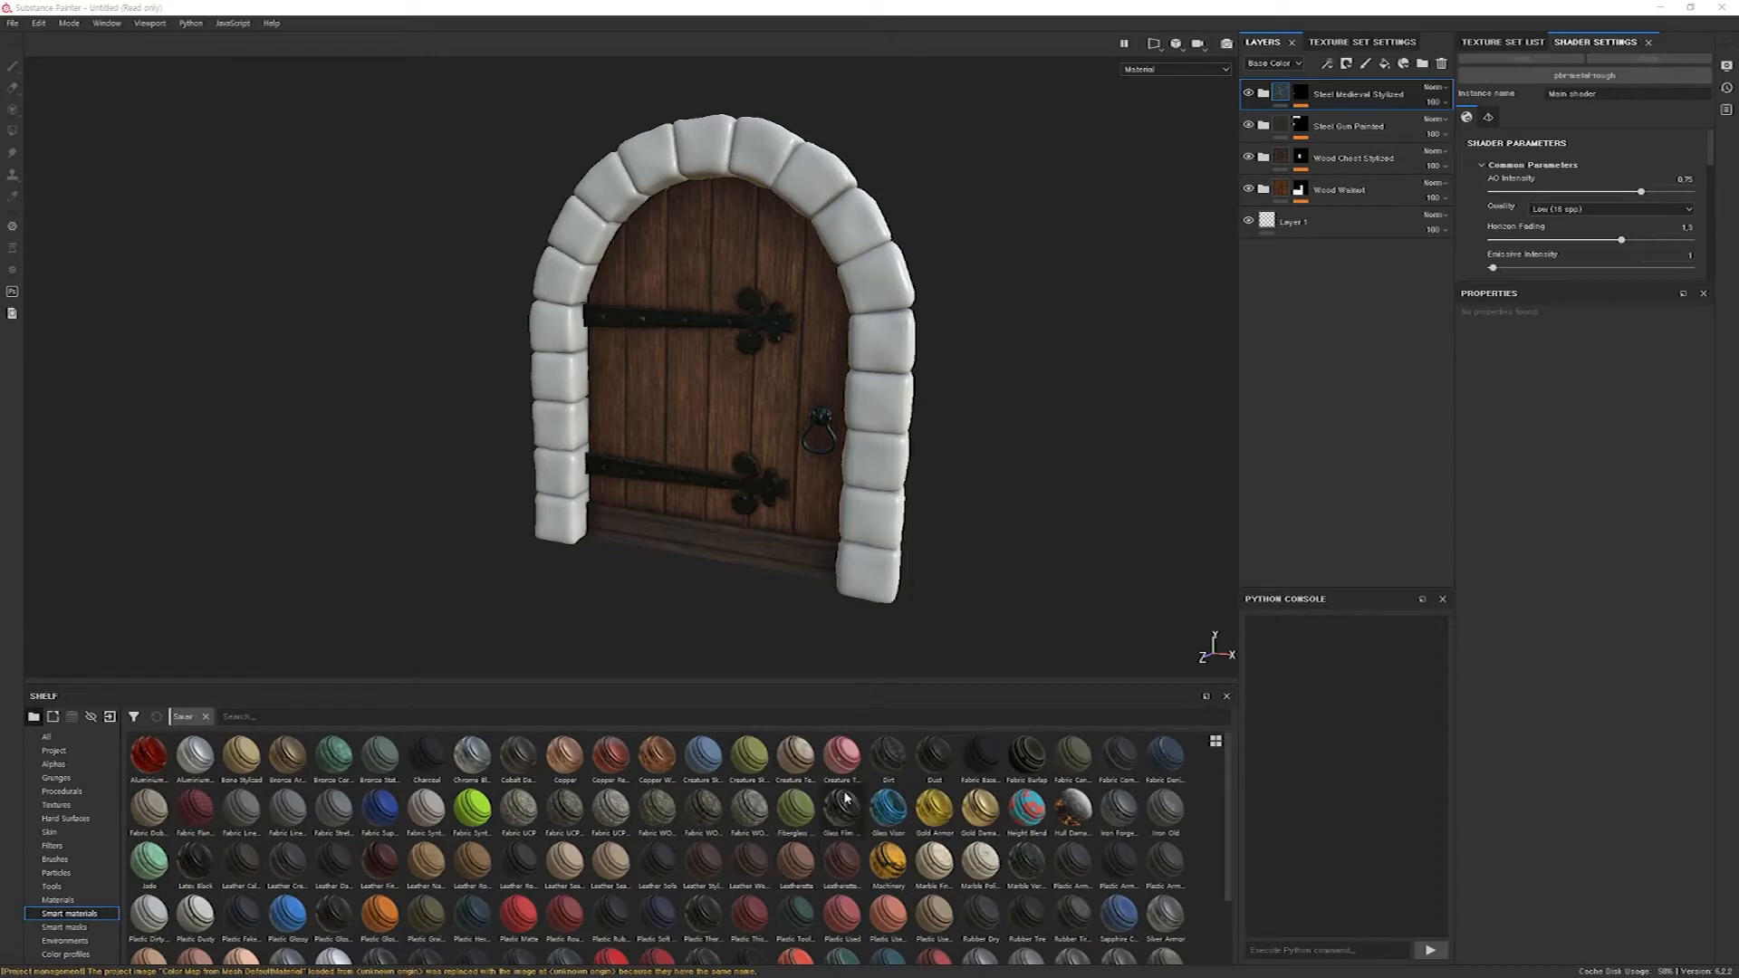
drag(887, 756, 878, 484)
alt+drag(914, 390, 861, 426)
alt+middle_drag(861, 426, 629, 469)
alt+right_drag(1033, 258, 1076, 486)
alt+drag(1076, 485, 851, 452)
alt+middle_drag(851, 453, 806, 371)
alt+right_drag(806, 371, 860, 543)
alt+drag(607, 564, 658, 486)
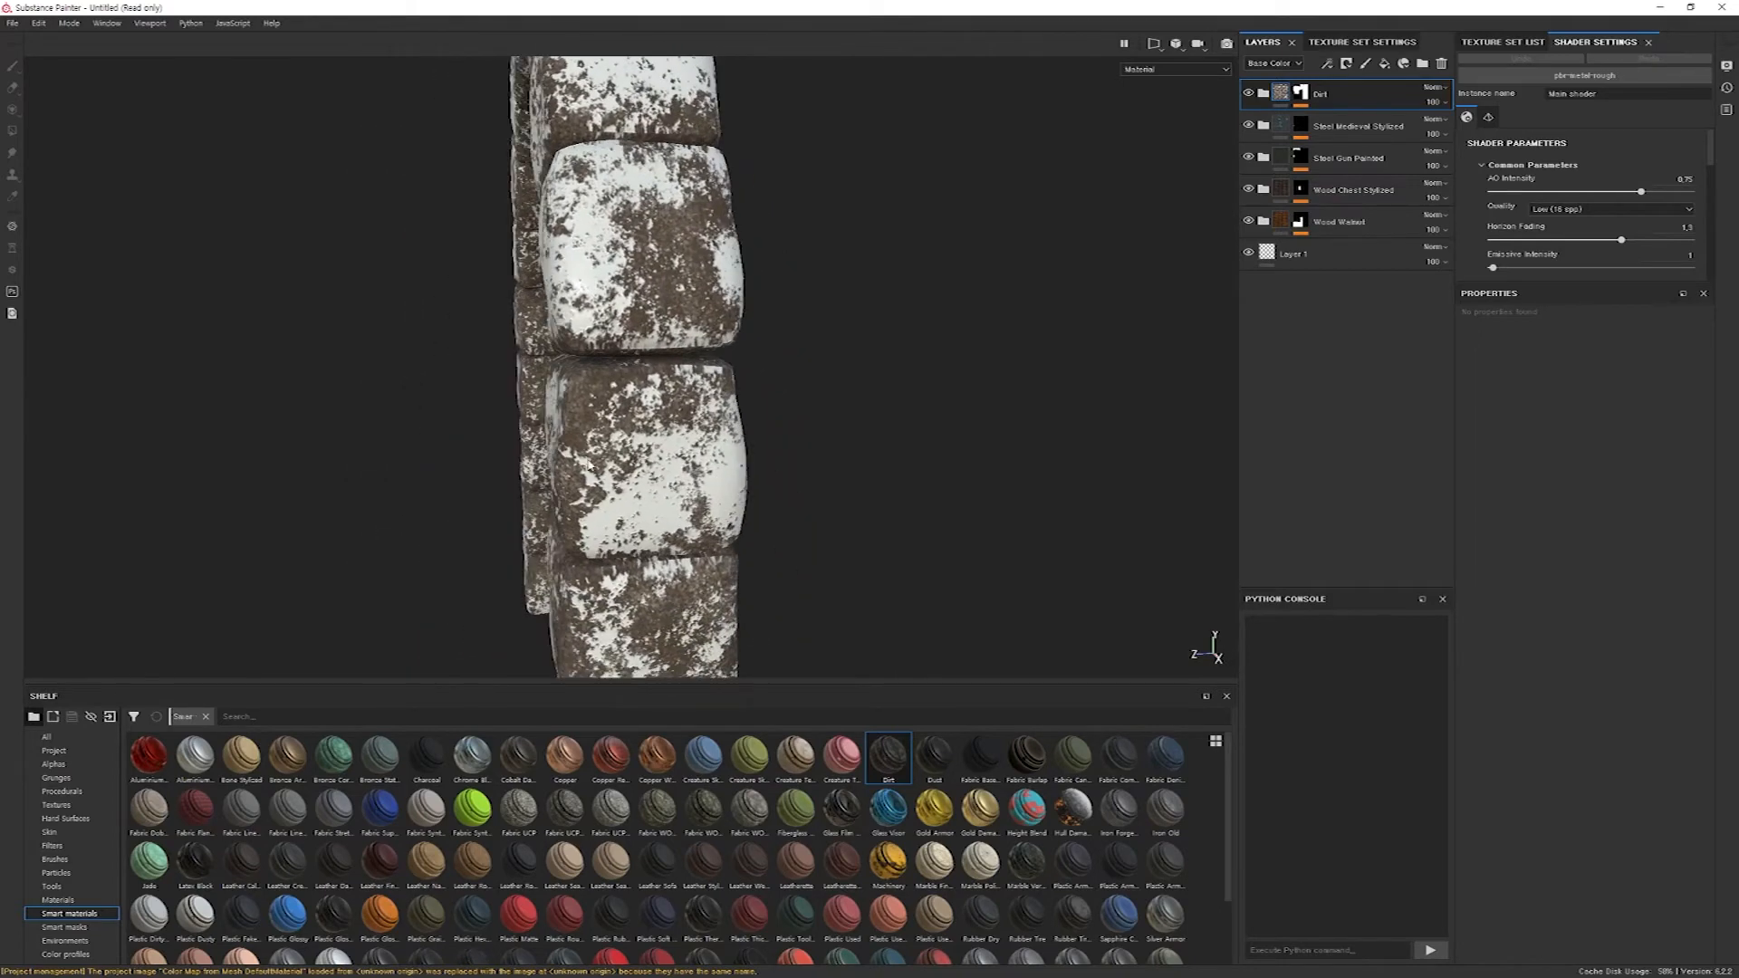
Compare the stones with the Dirt Base layer of the Dirt group hidden and shown.
alt+drag(660, 514, 765, 540)
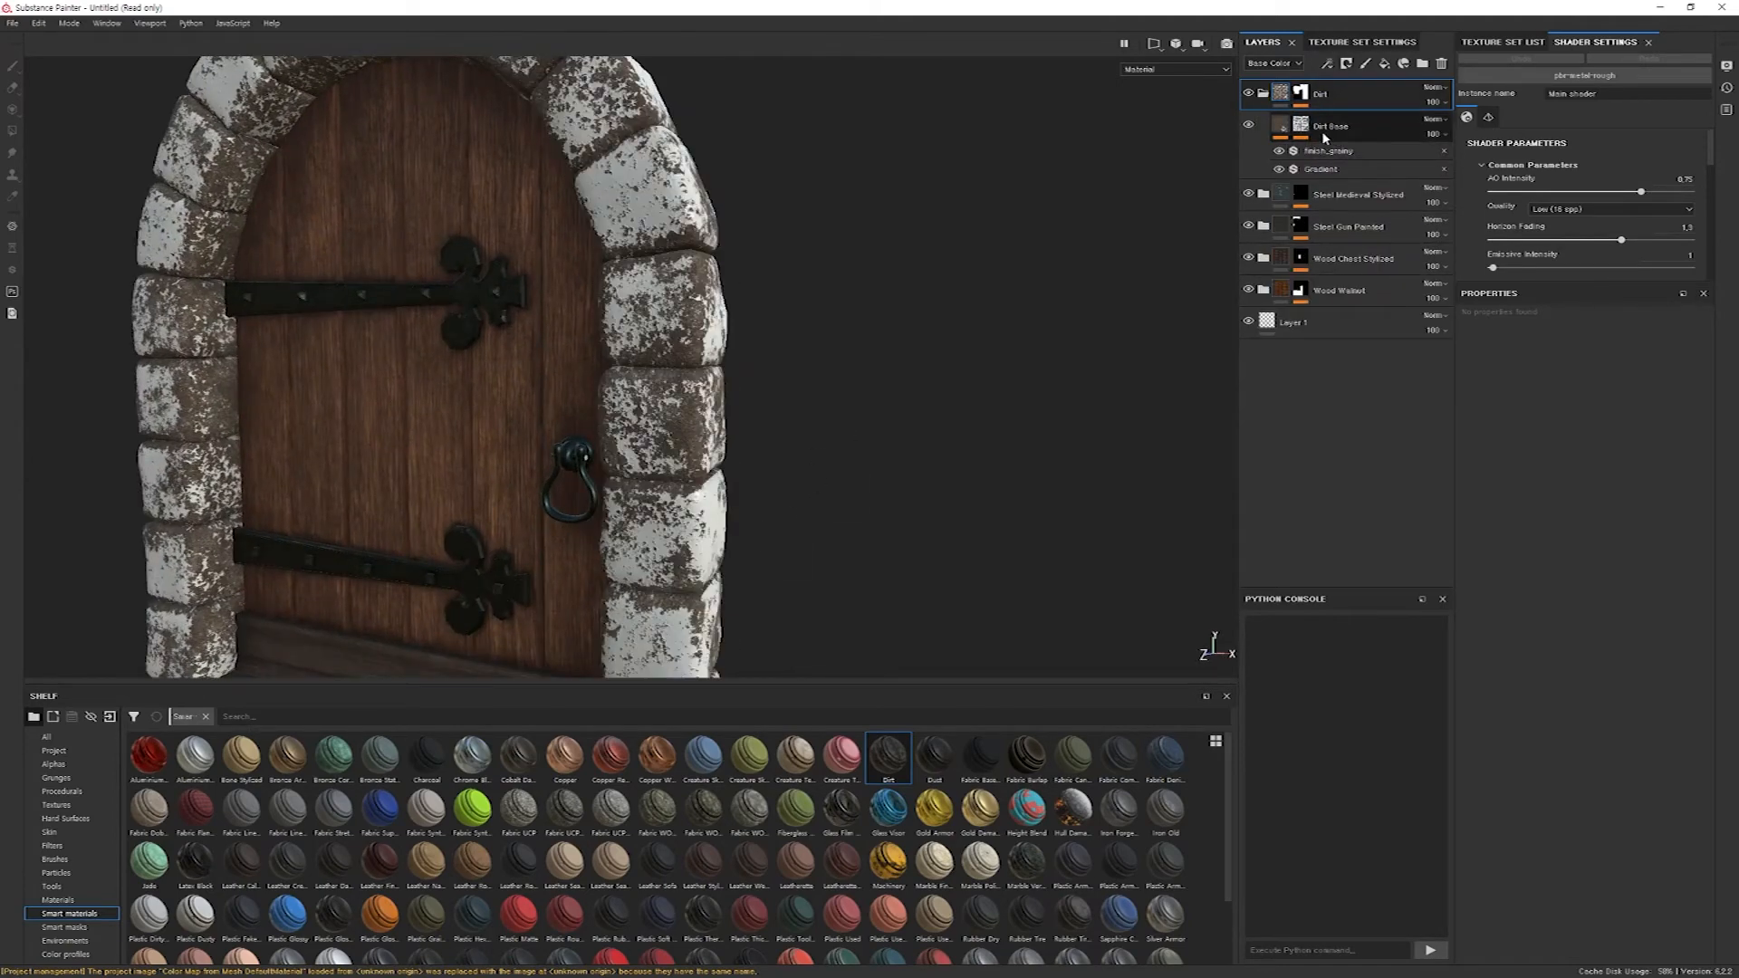
click(1249, 126)
click(1249, 126)
click(1249, 126)
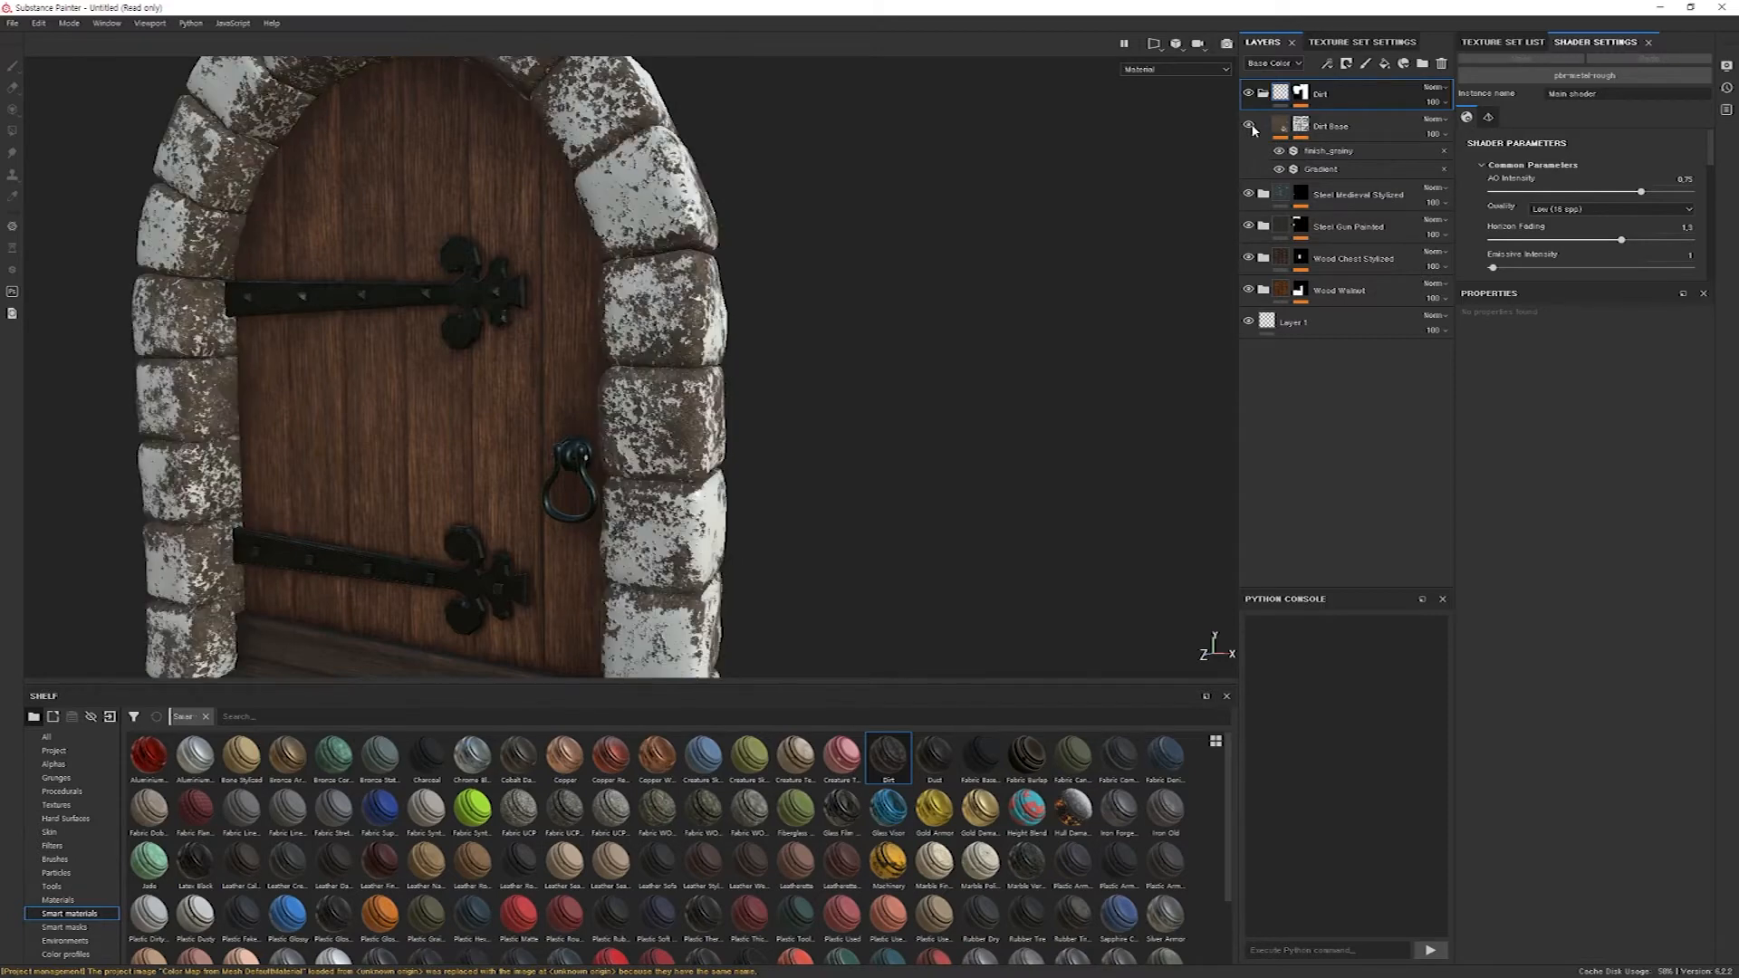
click(1249, 126)
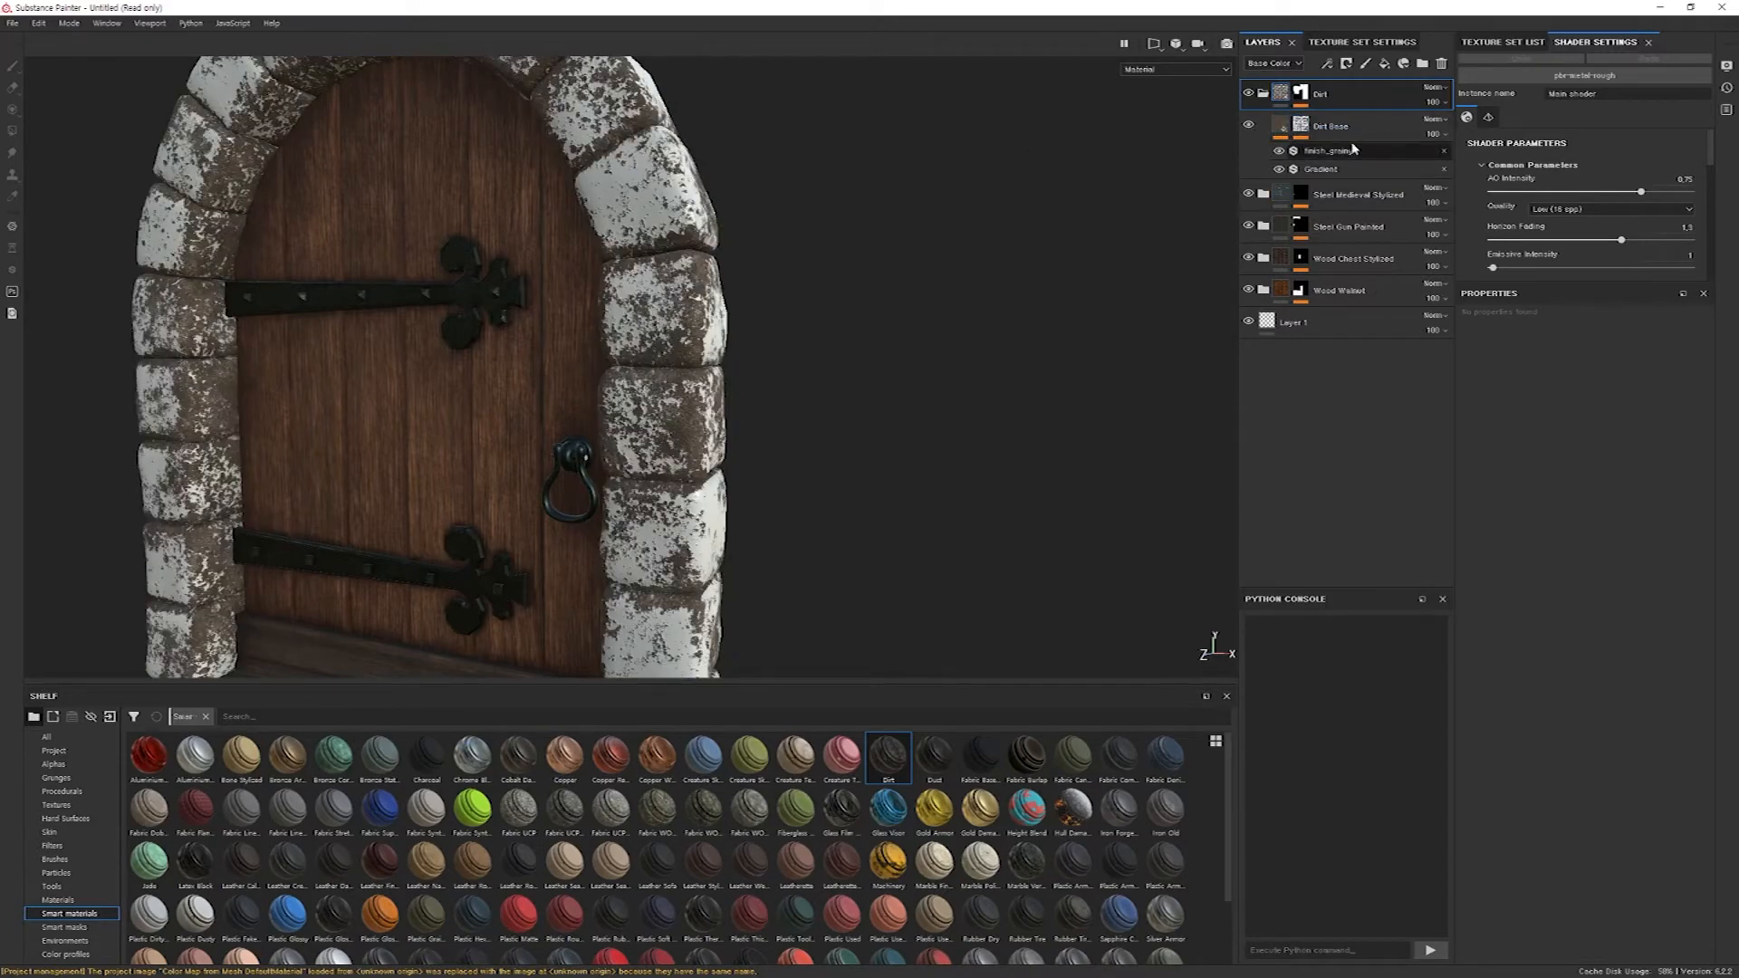
double_click(1324, 127)
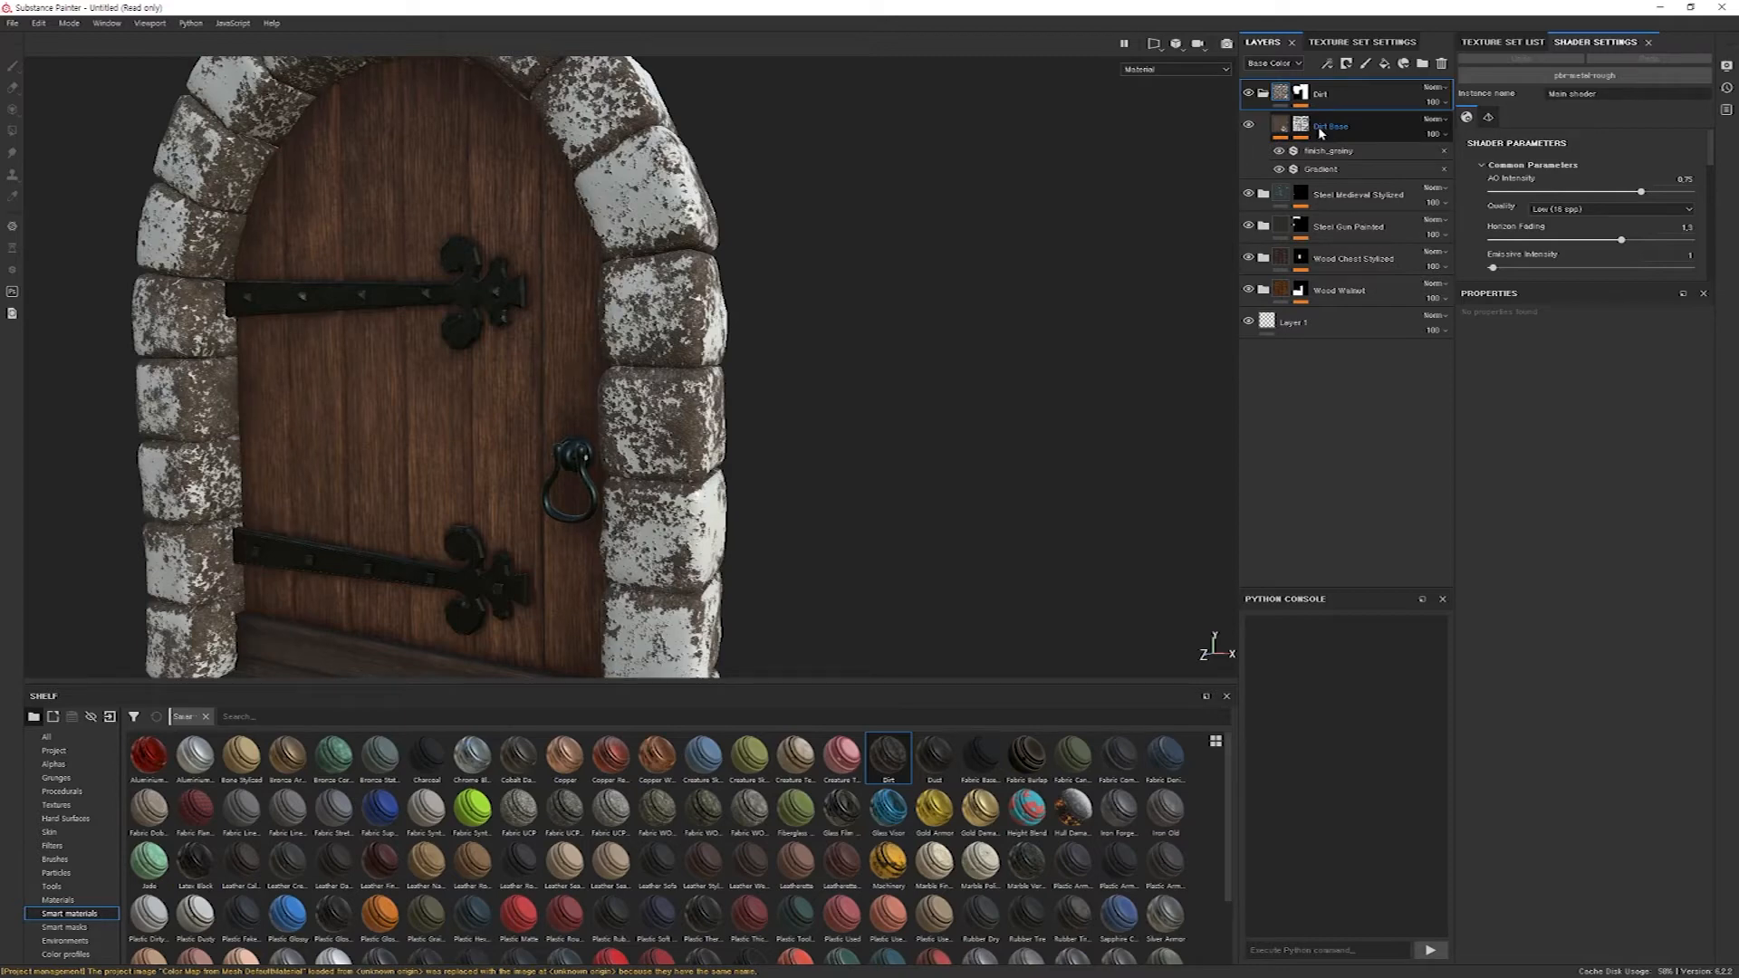
Add a fill layer below Dirt Base inside the Dirt group and set its base color to pure red.
click(1383, 65)
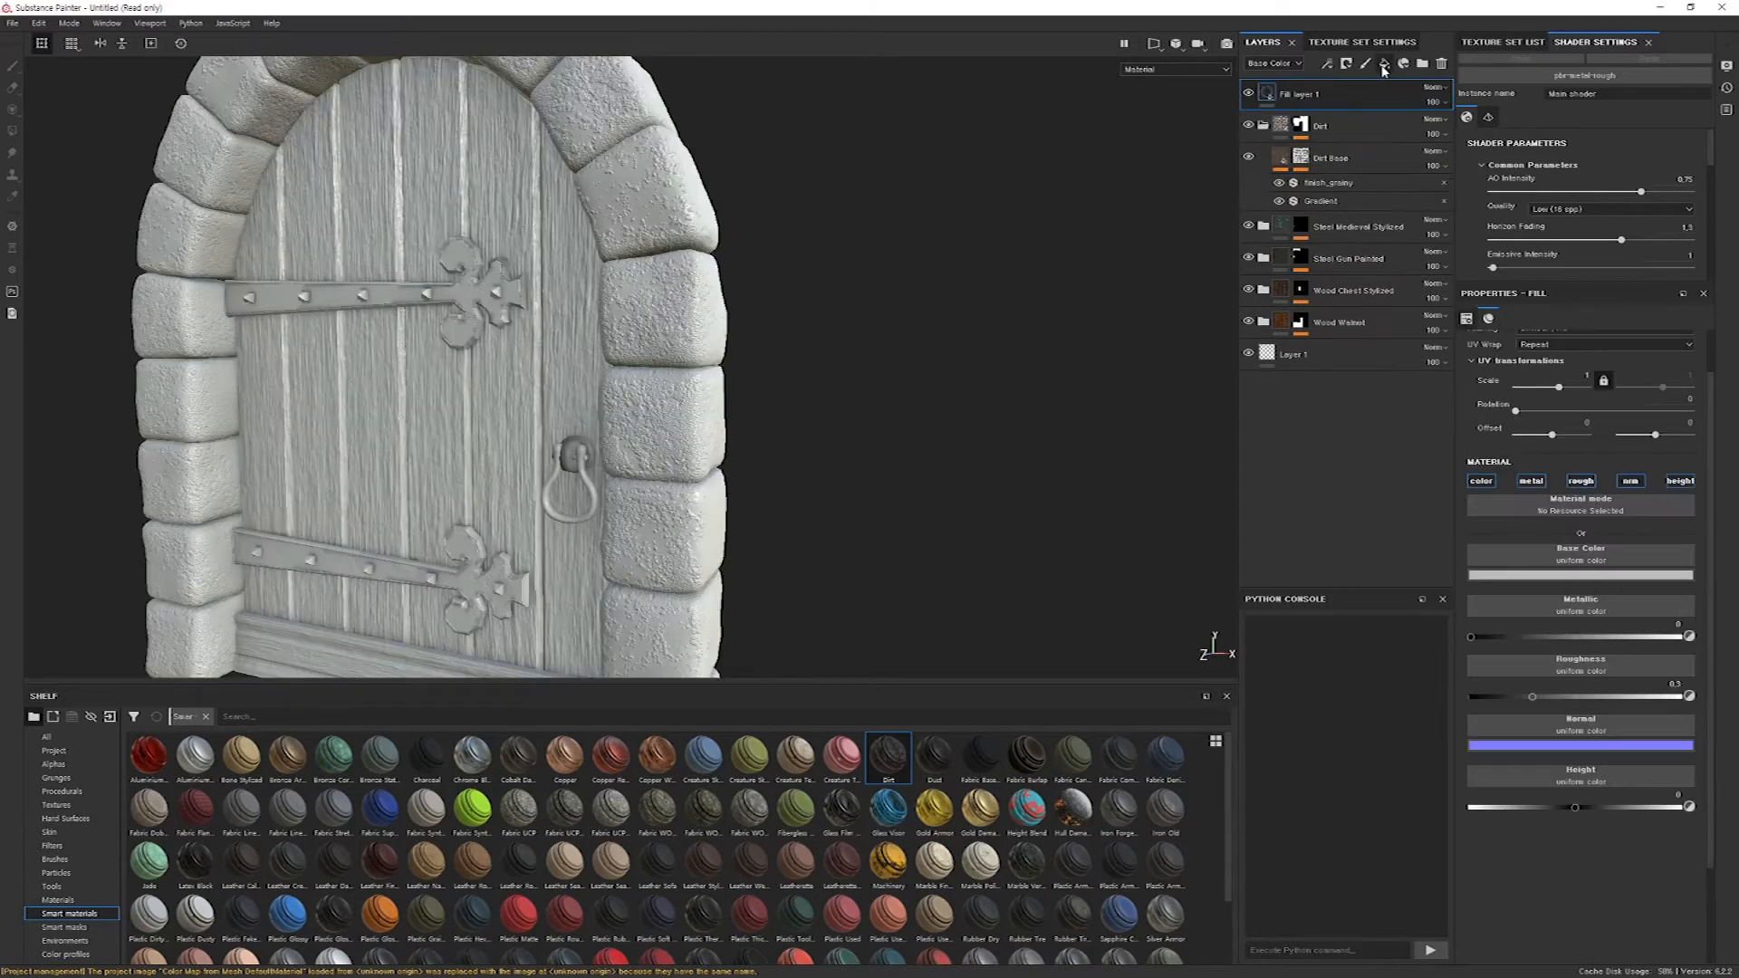
drag(1330, 94, 1331, 129)
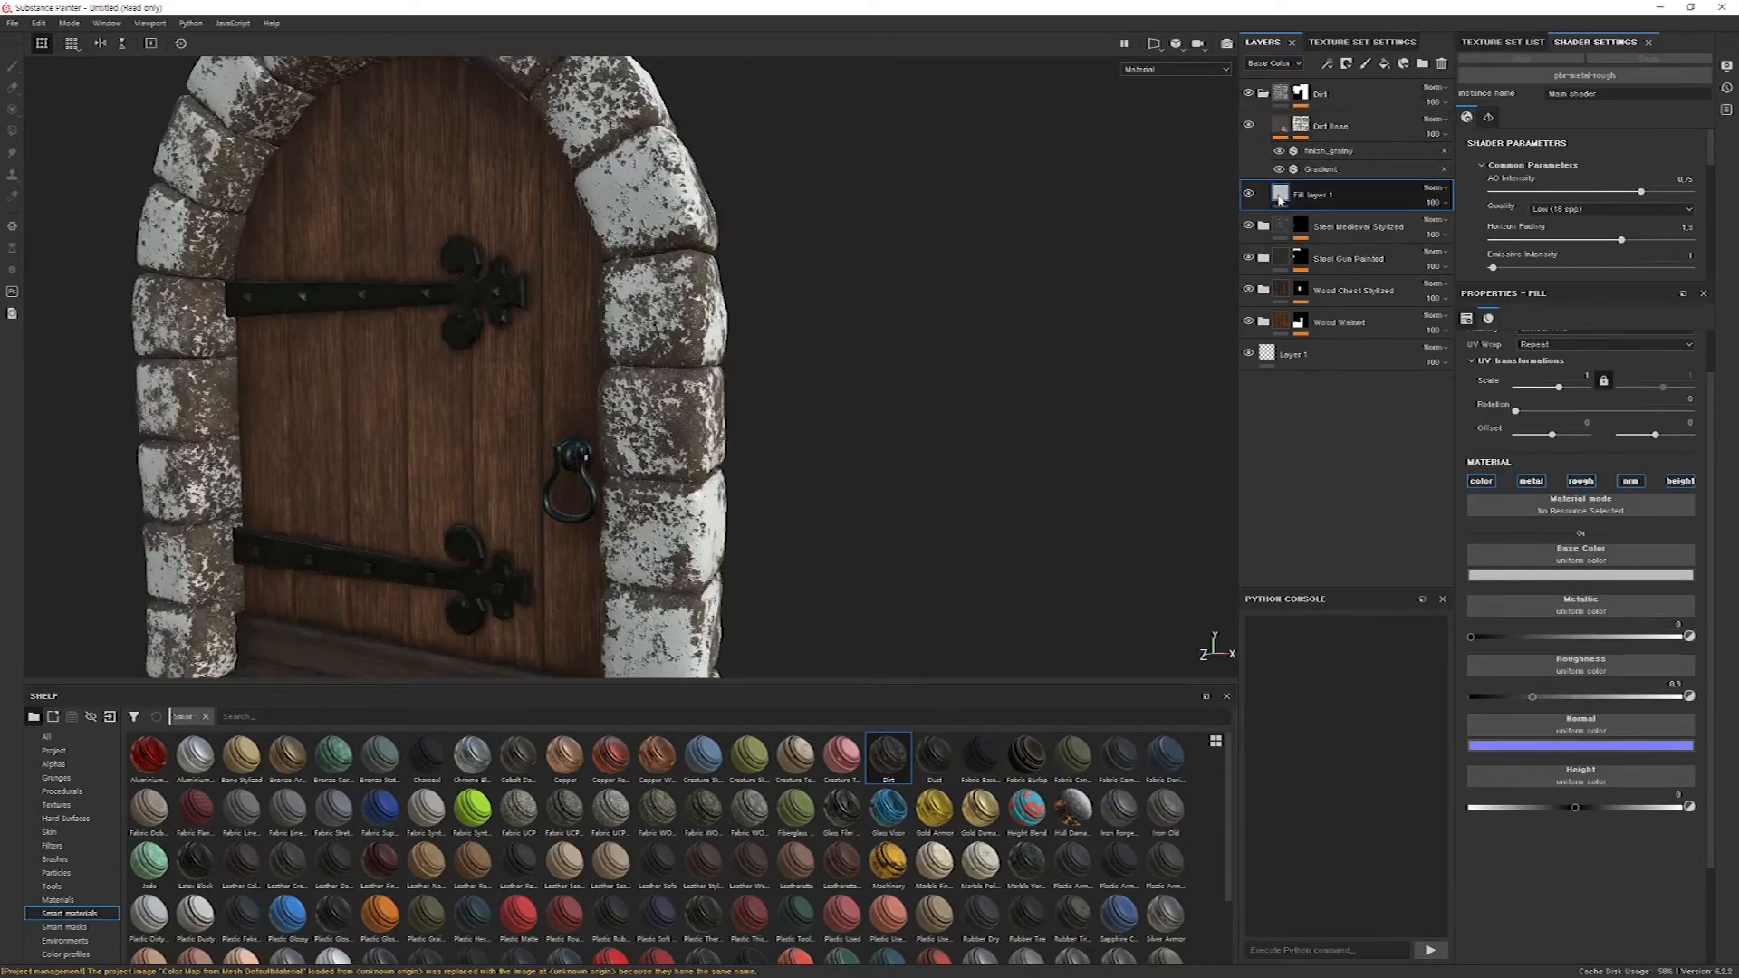
click(1561, 577)
drag(1598, 645, 1652, 605)
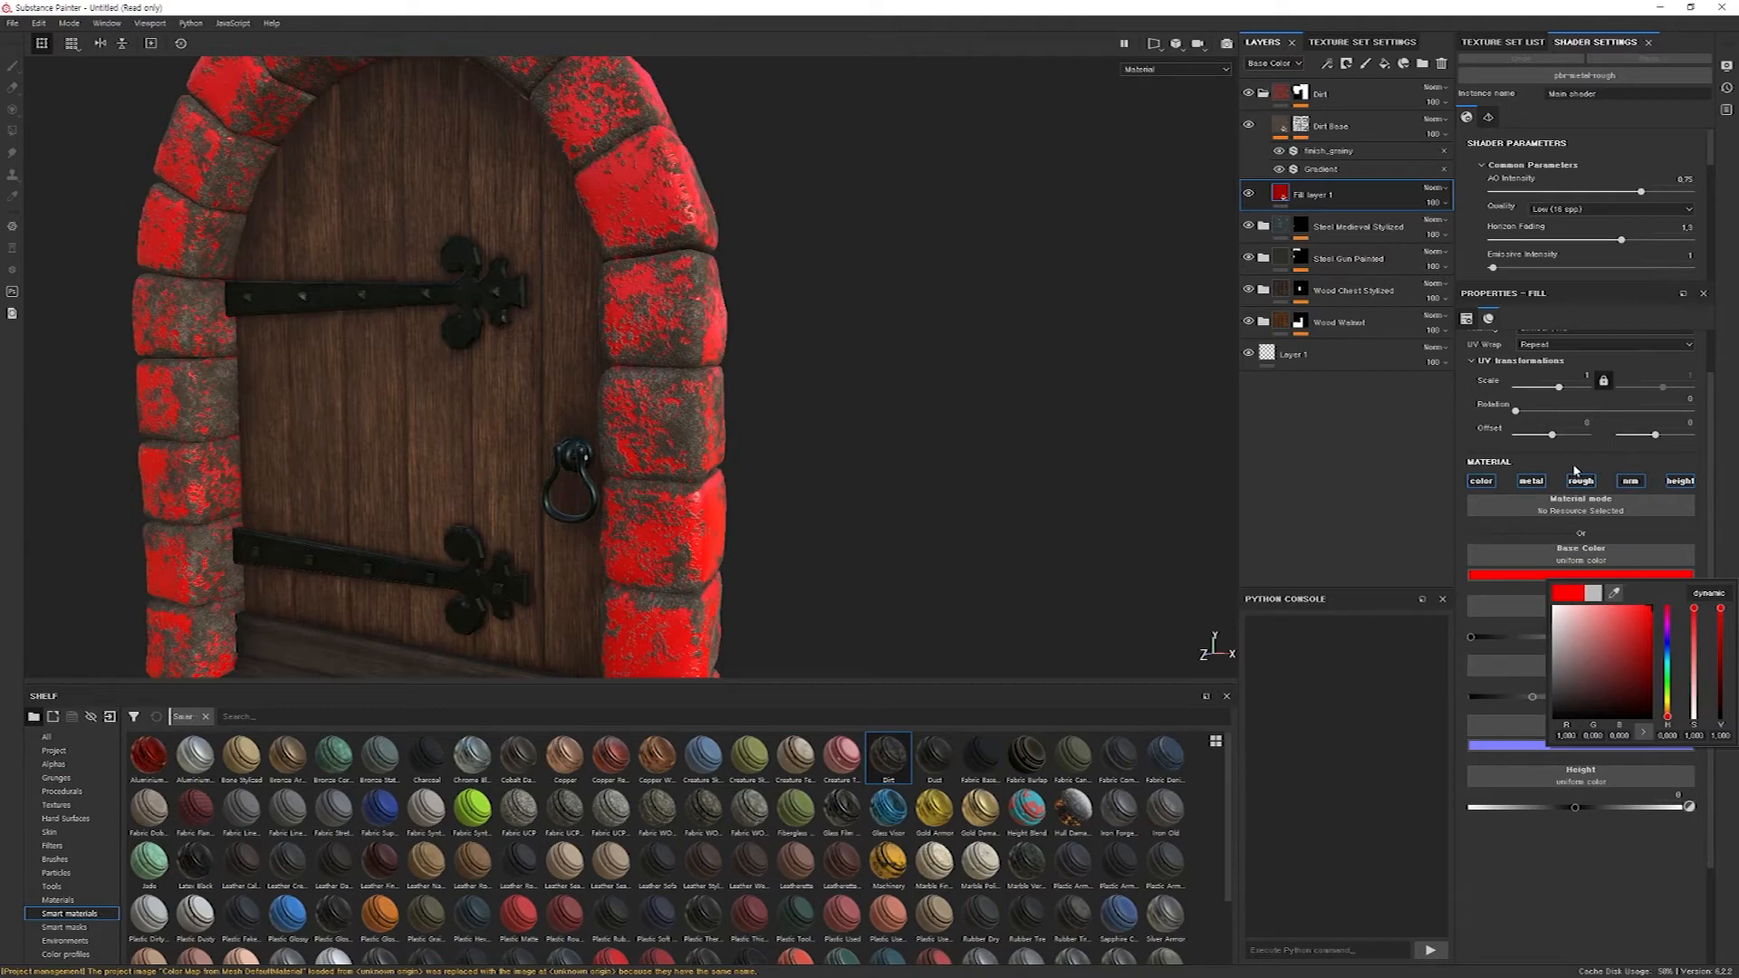
click(1508, 529)
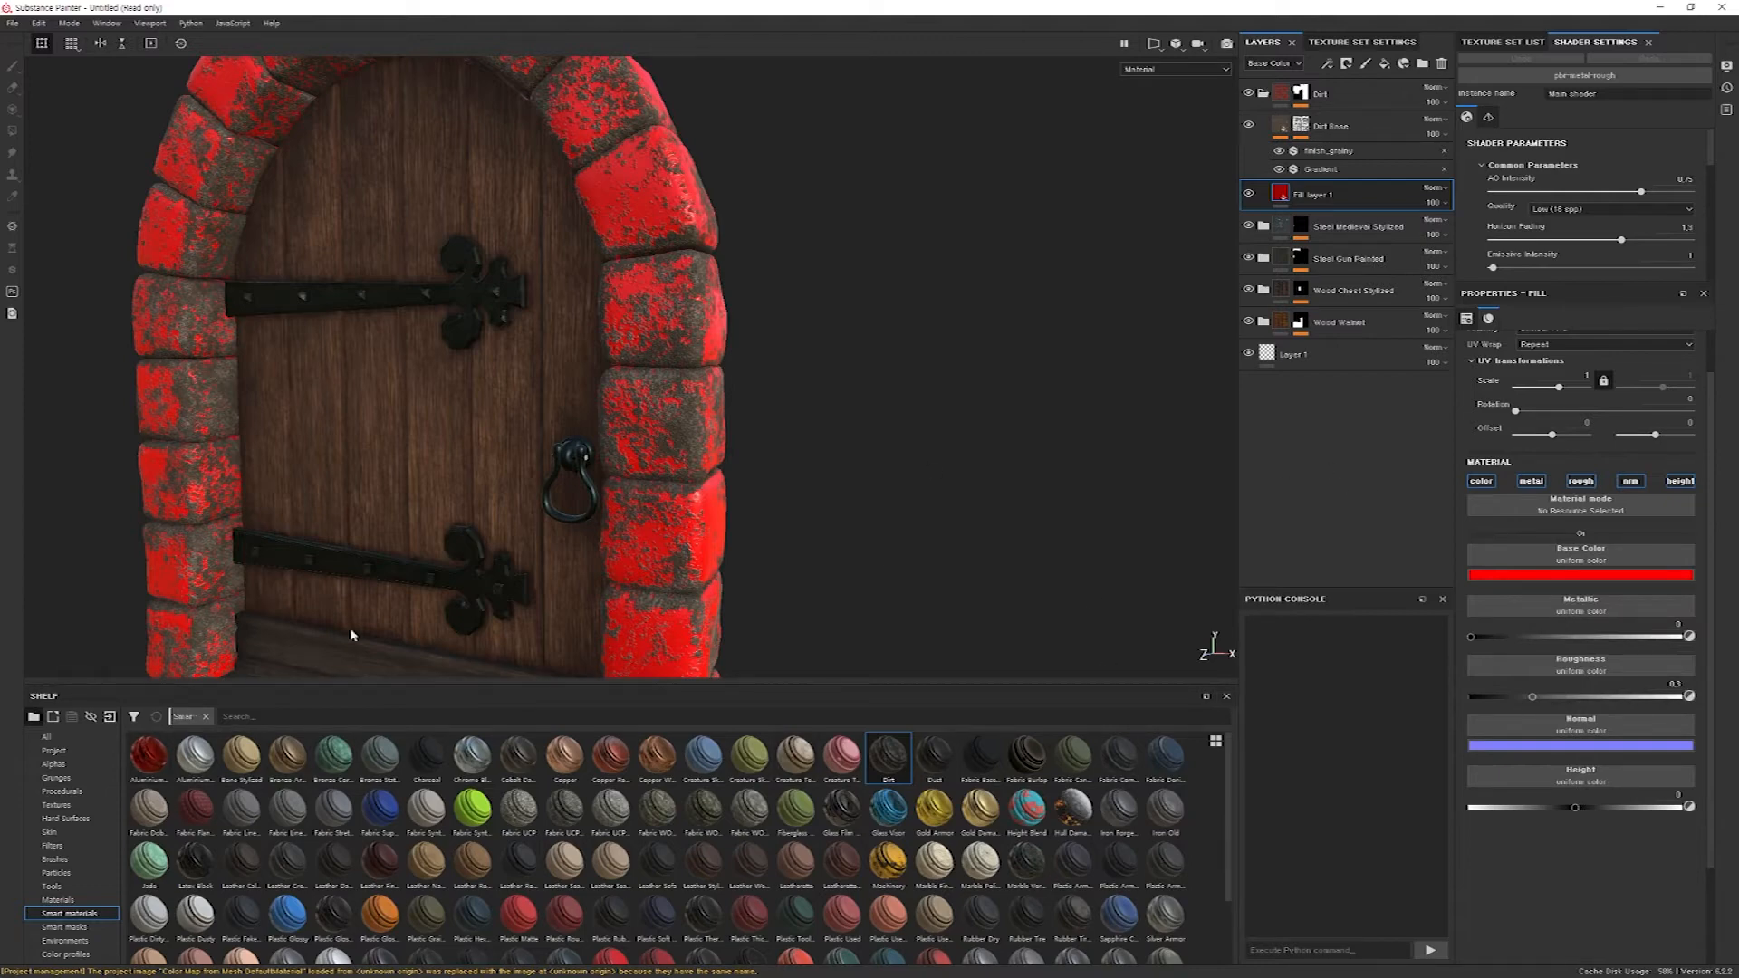
Use the Concrete Dusty material as the base color of the fill layer under Dirt Base.
click(71, 902)
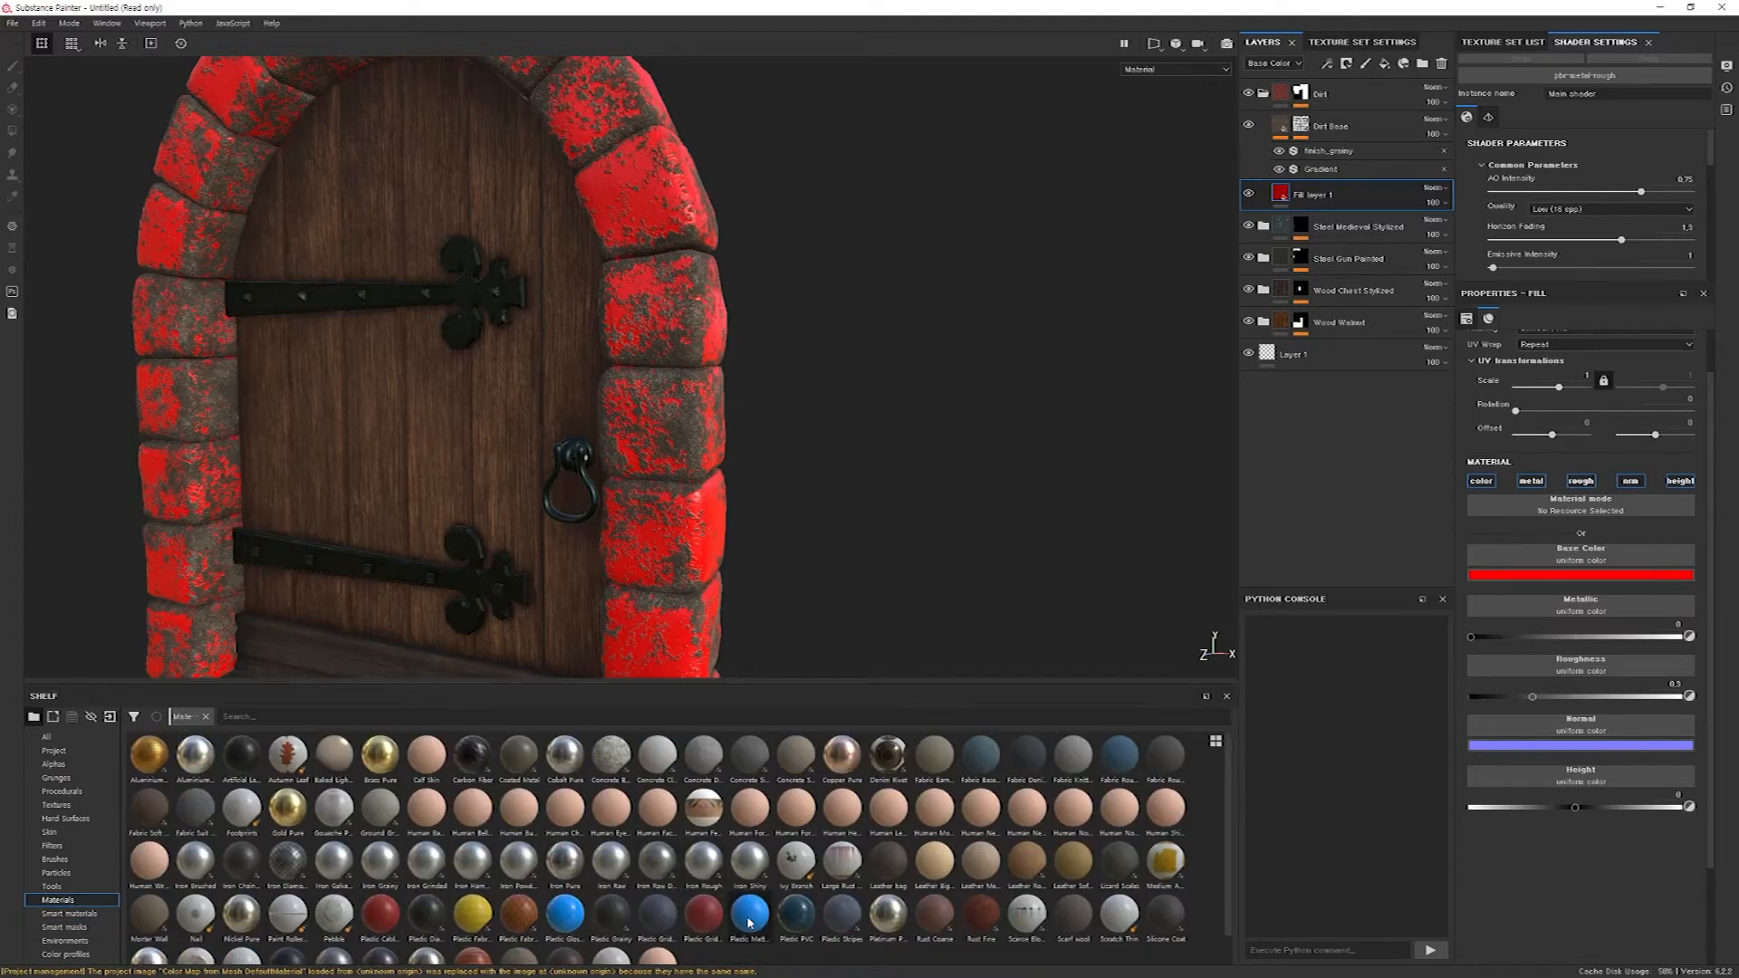
click(707, 759)
drag(706, 759, 1584, 561)
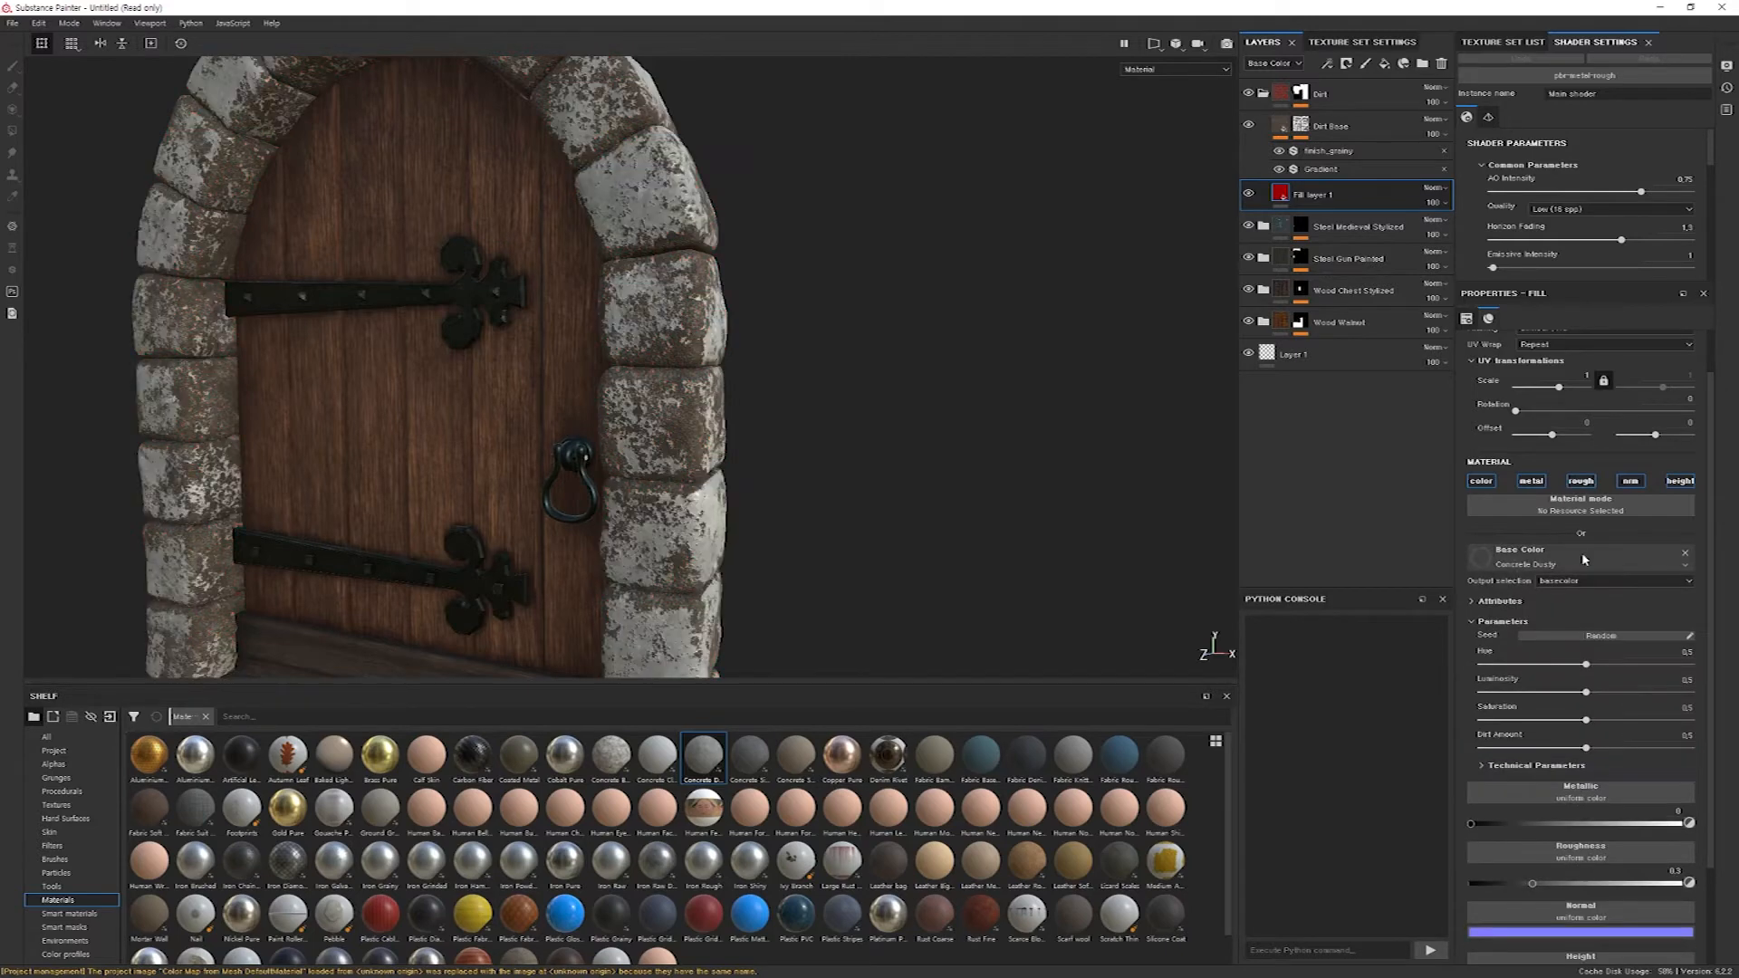
Examine the concrete texture on the stone blocks from several angles.
scroll(685, 373, up, 5)
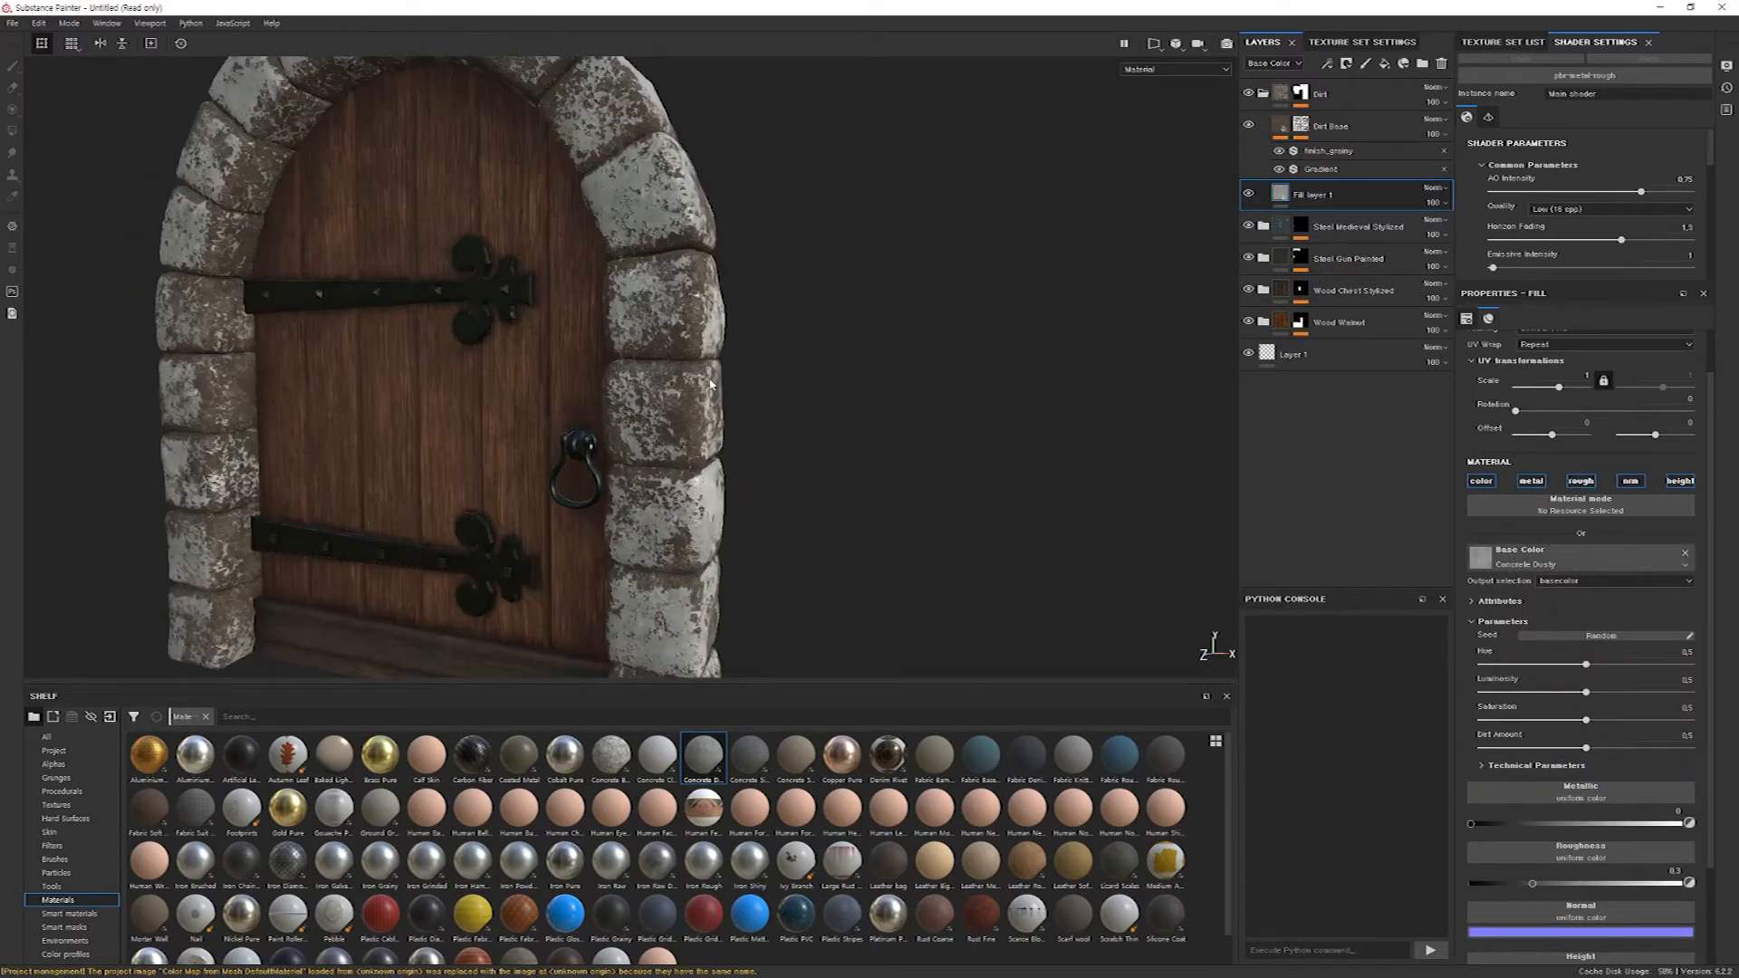
alt+drag(686, 373, 802, 381)
alt+middle_drag(802, 381, 780, 415)
alt+right_drag(780, 415, 506, 138)
alt+drag(505, 137, 778, 405)
alt+middle_drag(777, 405, 724, 476)
alt+drag(723, 475, 761, 481)
alt+middle_drag(760, 481, 744, 451)
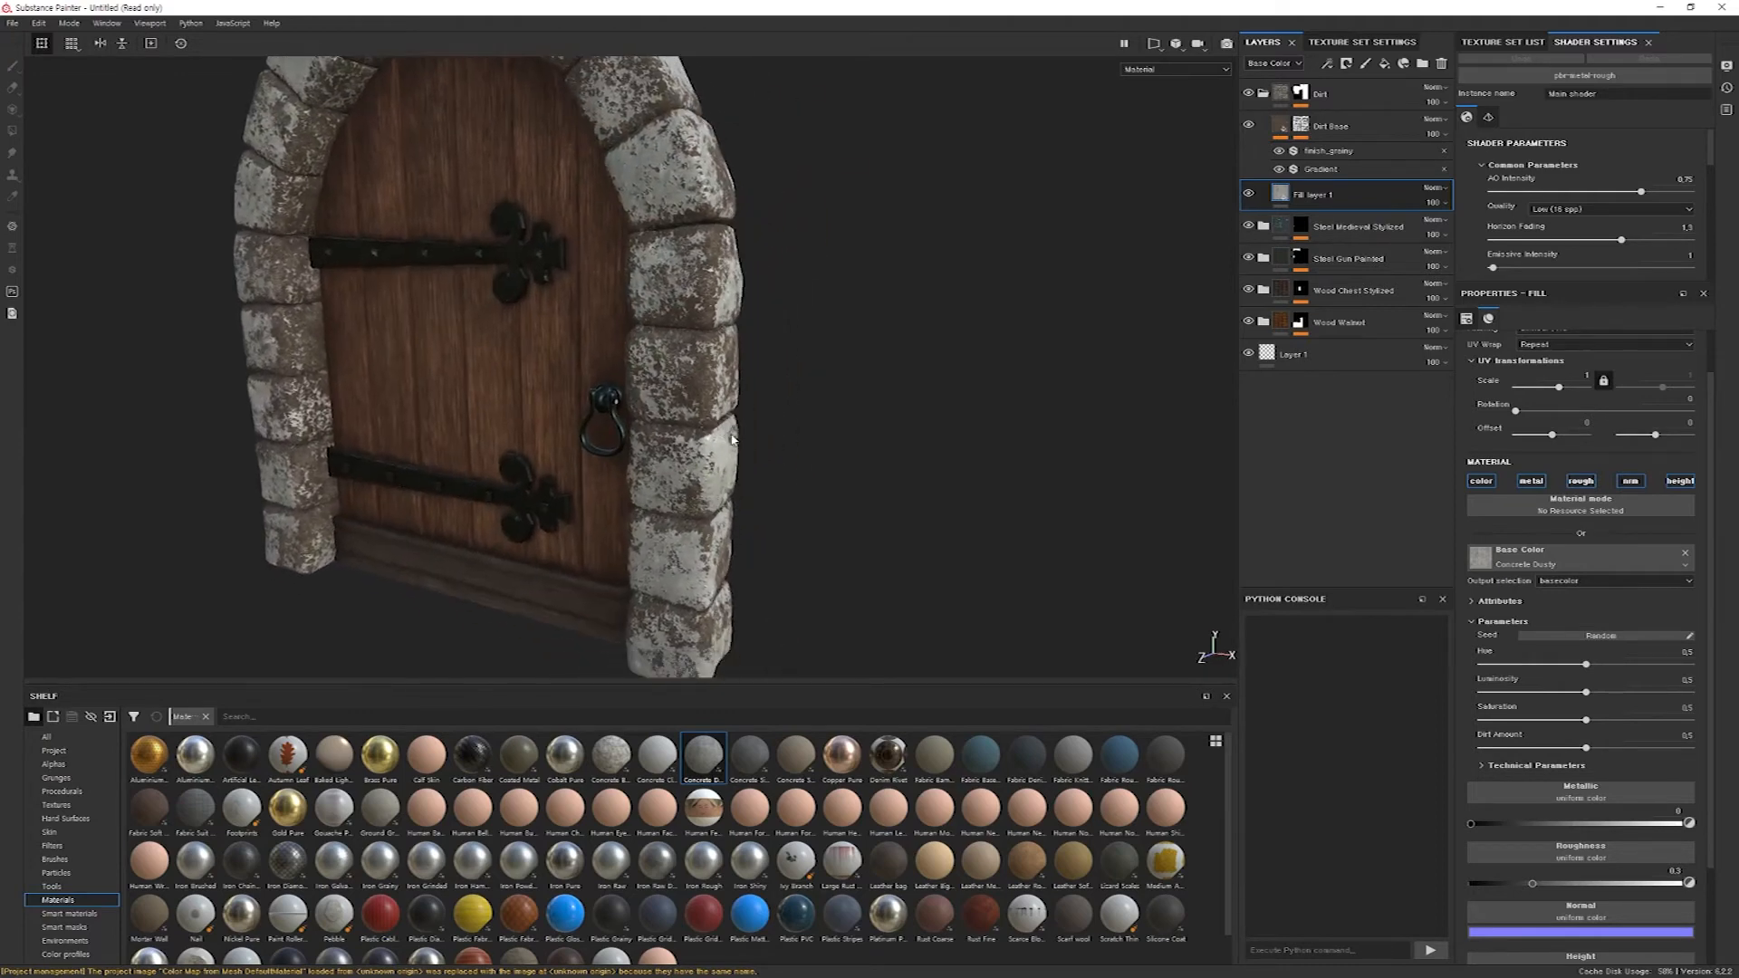
Set the concrete base color's hue and saturation to 0 and add a Levels effect to the fill layer.
alt+drag(892, 310, 588, 317)
click(1318, 200)
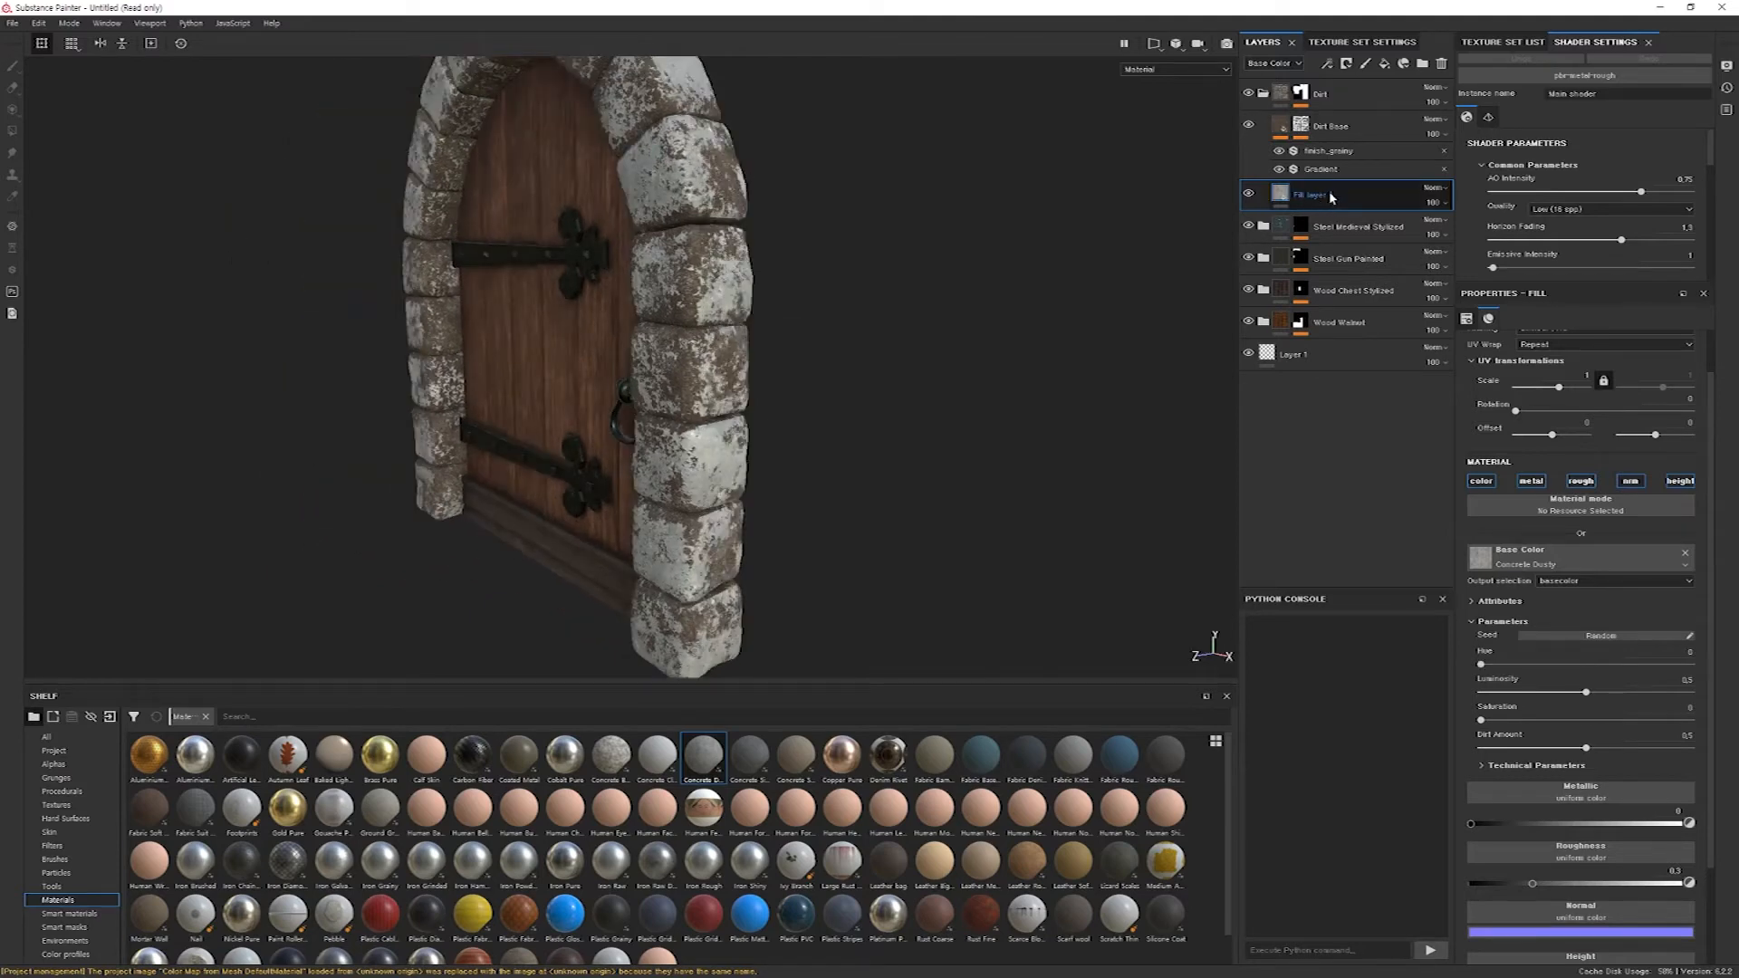
right_click(1330, 197)
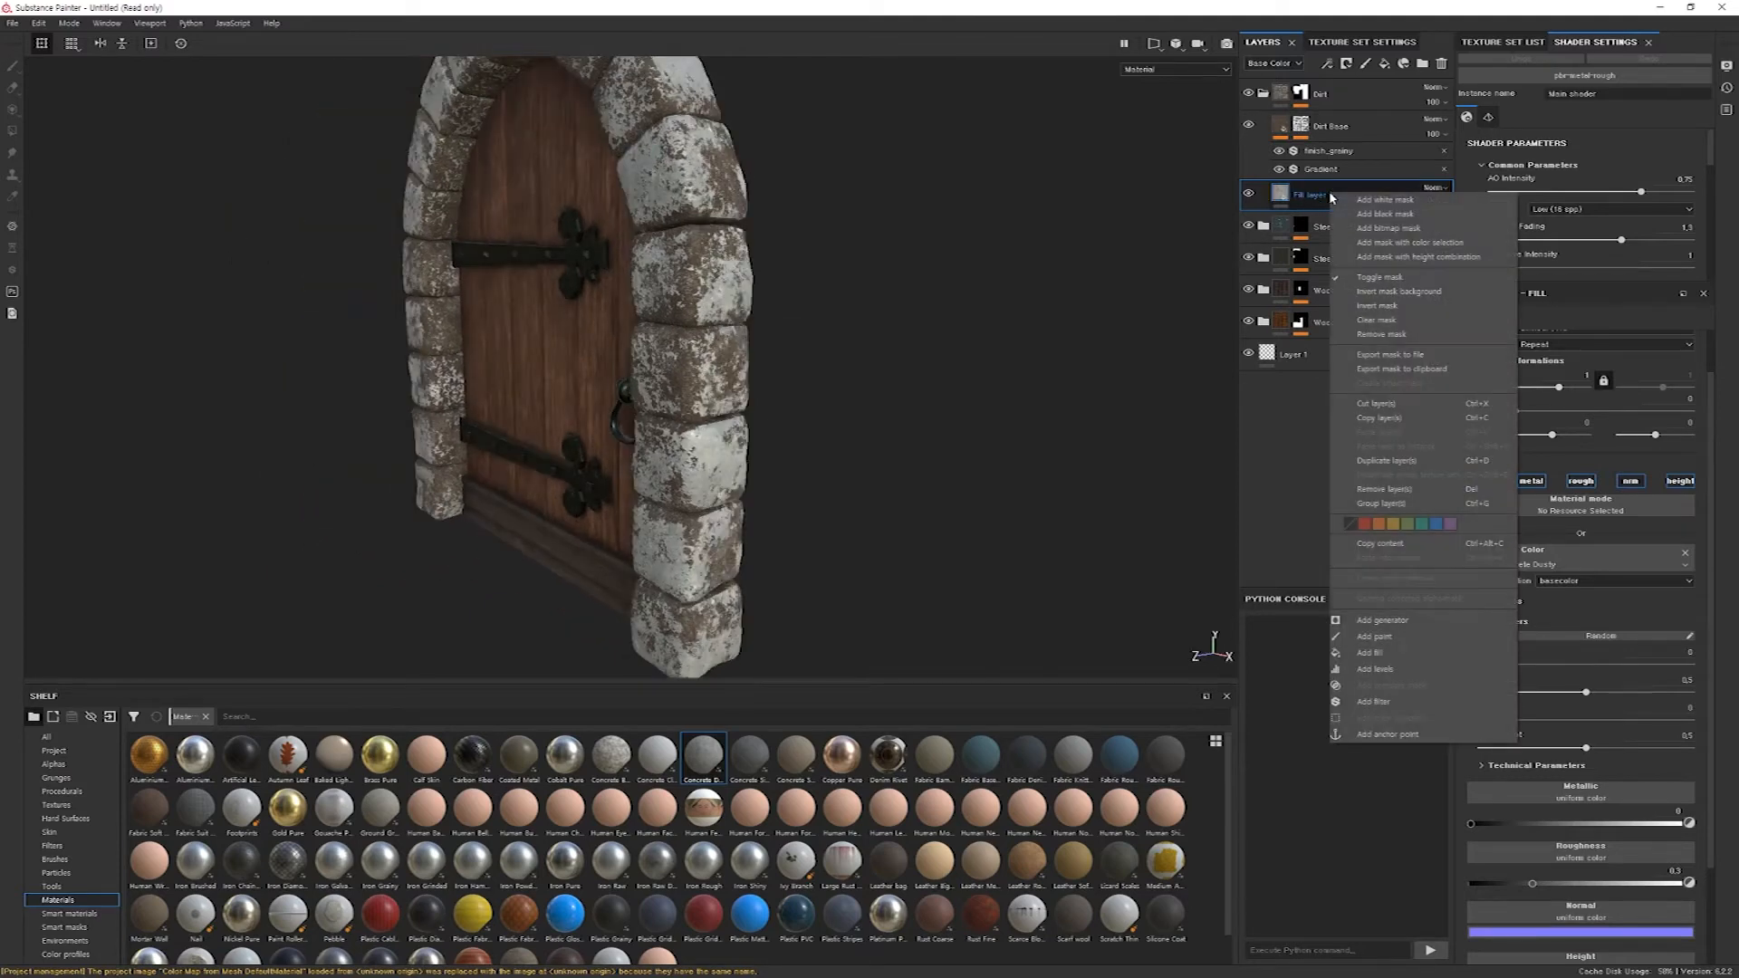
click(1406, 670)
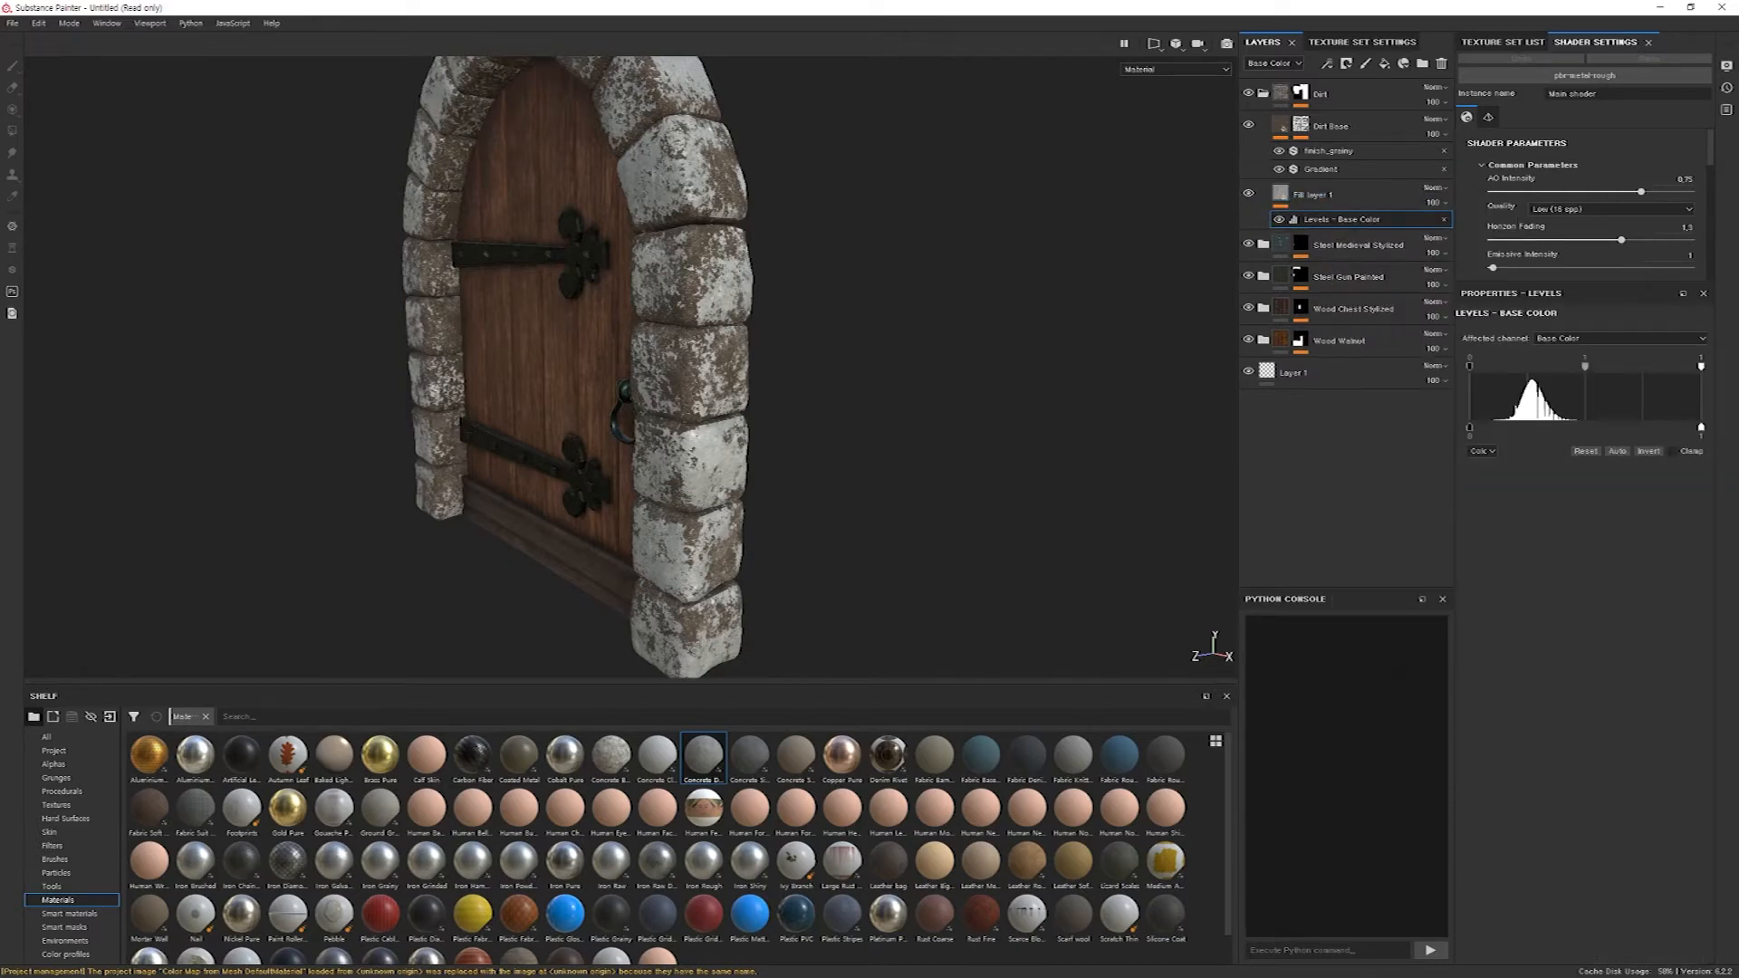
Darken the stone base color in Levels with a midtone of about 2.5 and an output white of about 0.72.
mouse_move(1700, 366)
mouse_down()
mouse_move(1598, 366)
mouse_move(1704, 368)
mouse_up()
mouse_move(1585, 367)
mouse_down()
mouse_move(1645, 366)
mouse_move(1576, 362)
mouse_move(1617, 365)
mouse_move(1598, 366)
mouse_up()
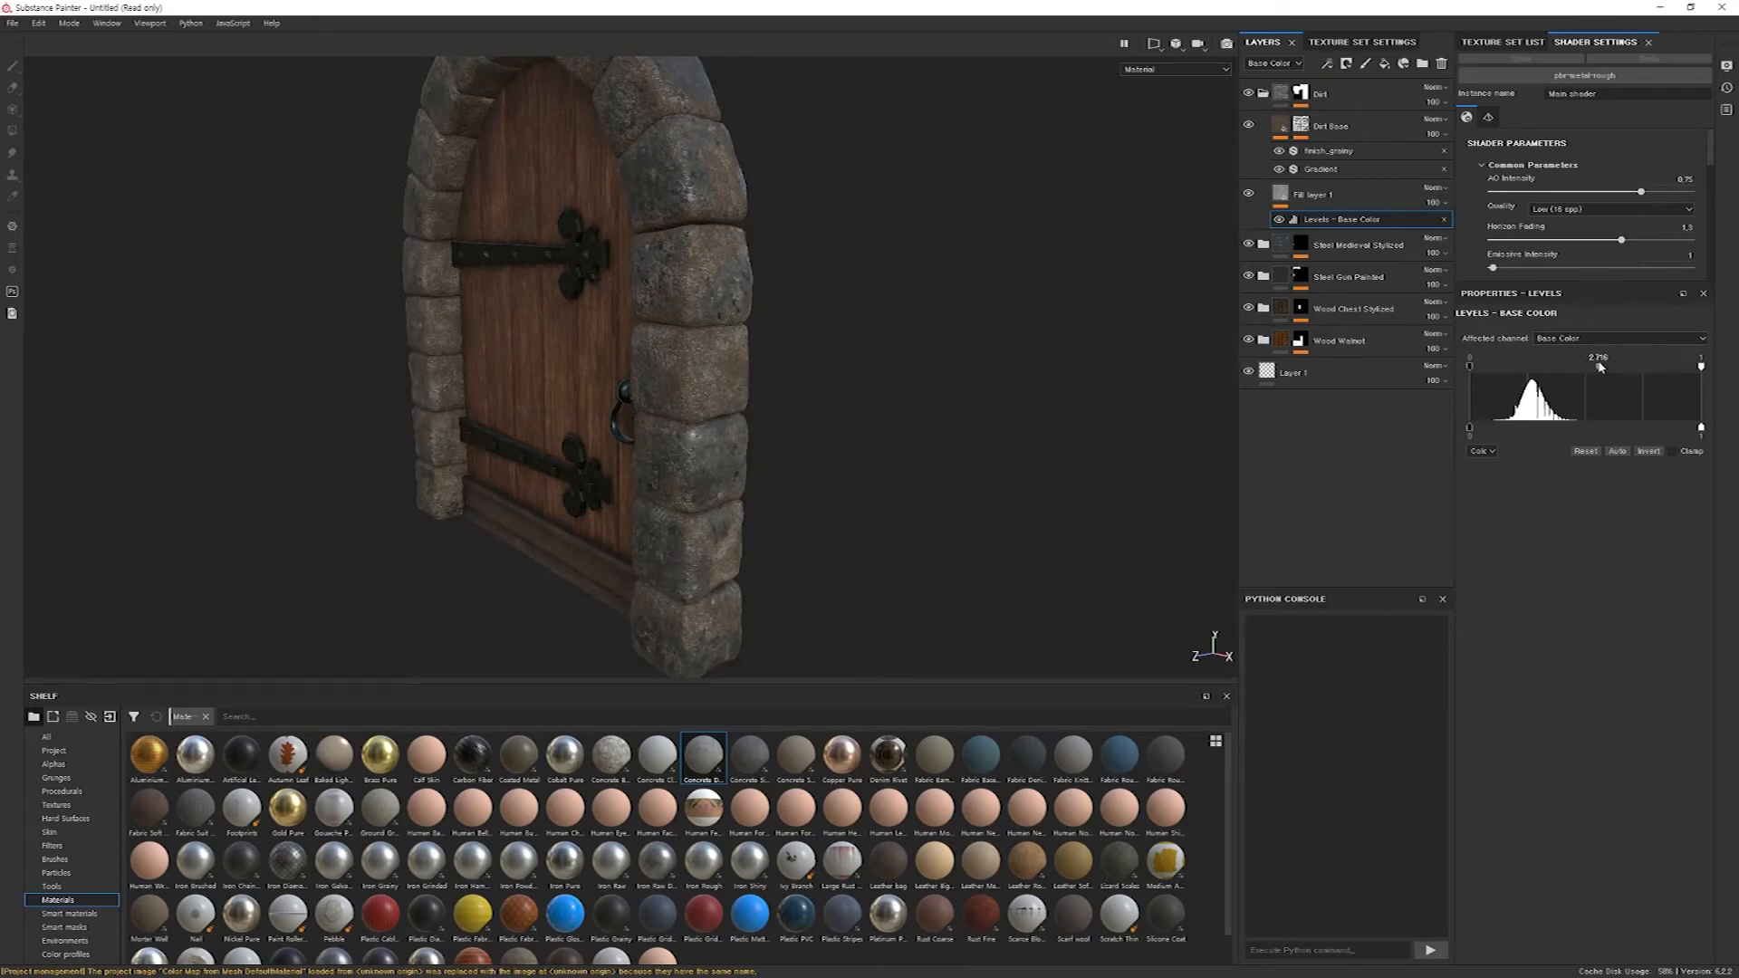
mouse_move(1469, 366)
mouse_down()
mouse_move(1497, 370)
mouse_move(1475, 368)
mouse_up()
mouse_move(1597, 366)
mouse_down()
mouse_move(1581, 367)
mouse_move(1597, 370)
mouse_up()
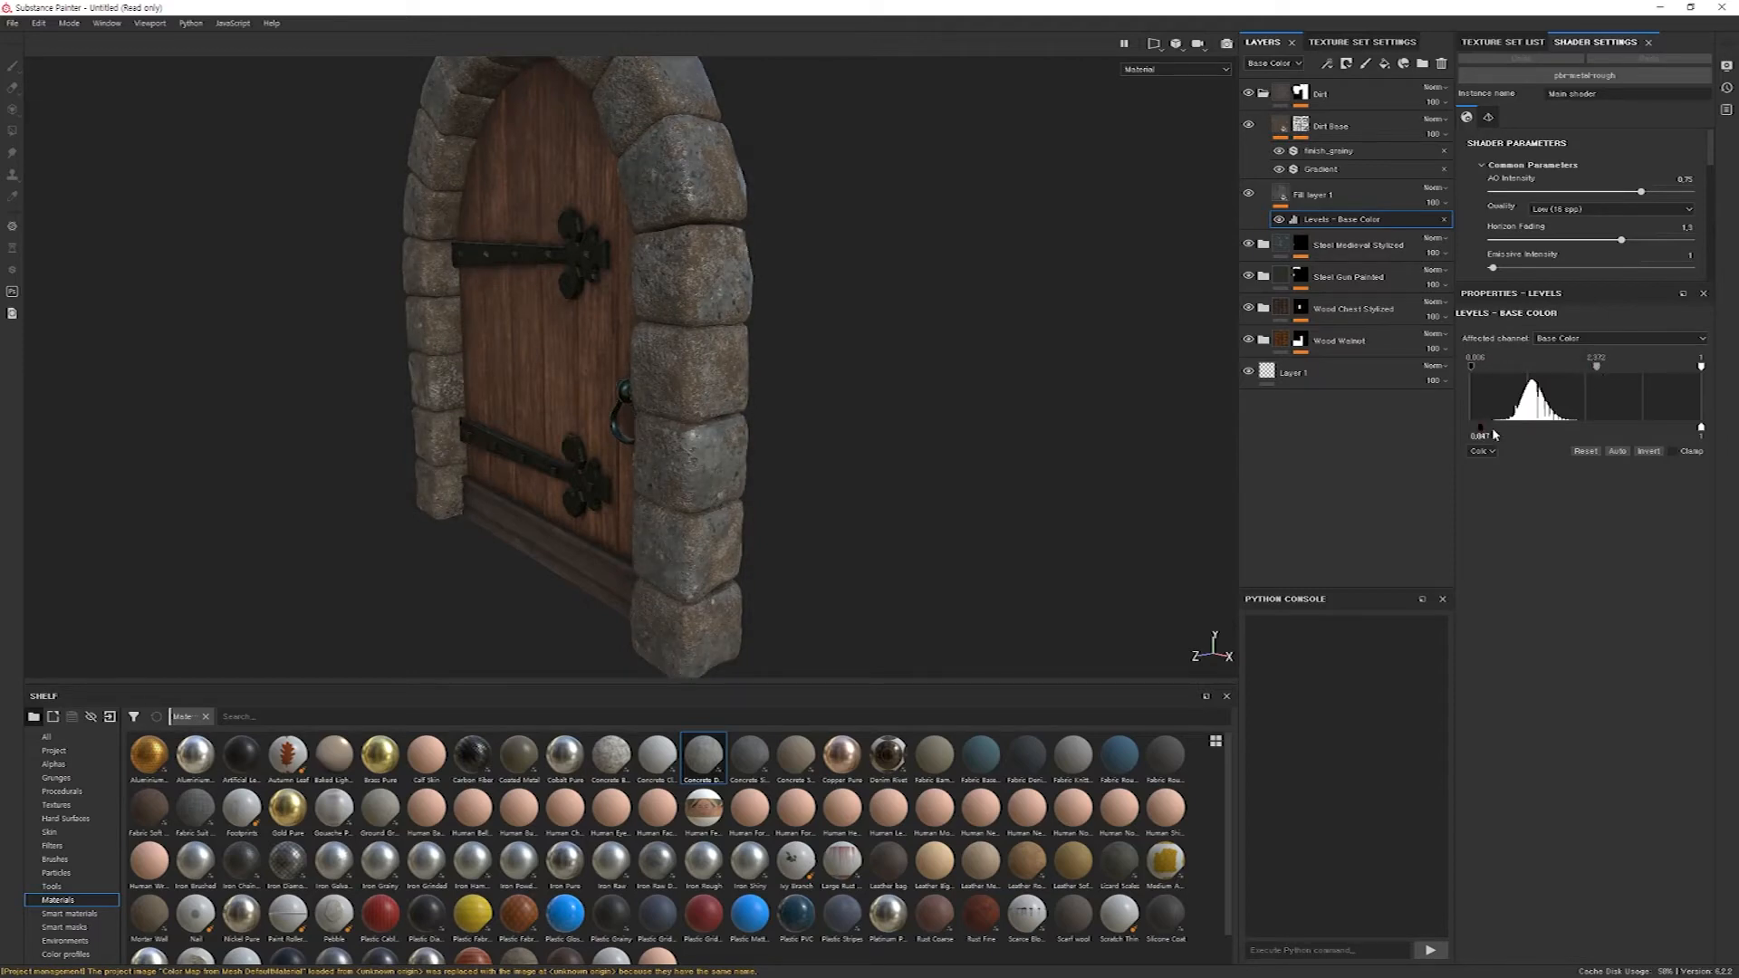
drag(1701, 431, 1636, 427)
drag(1596, 367, 1598, 367)
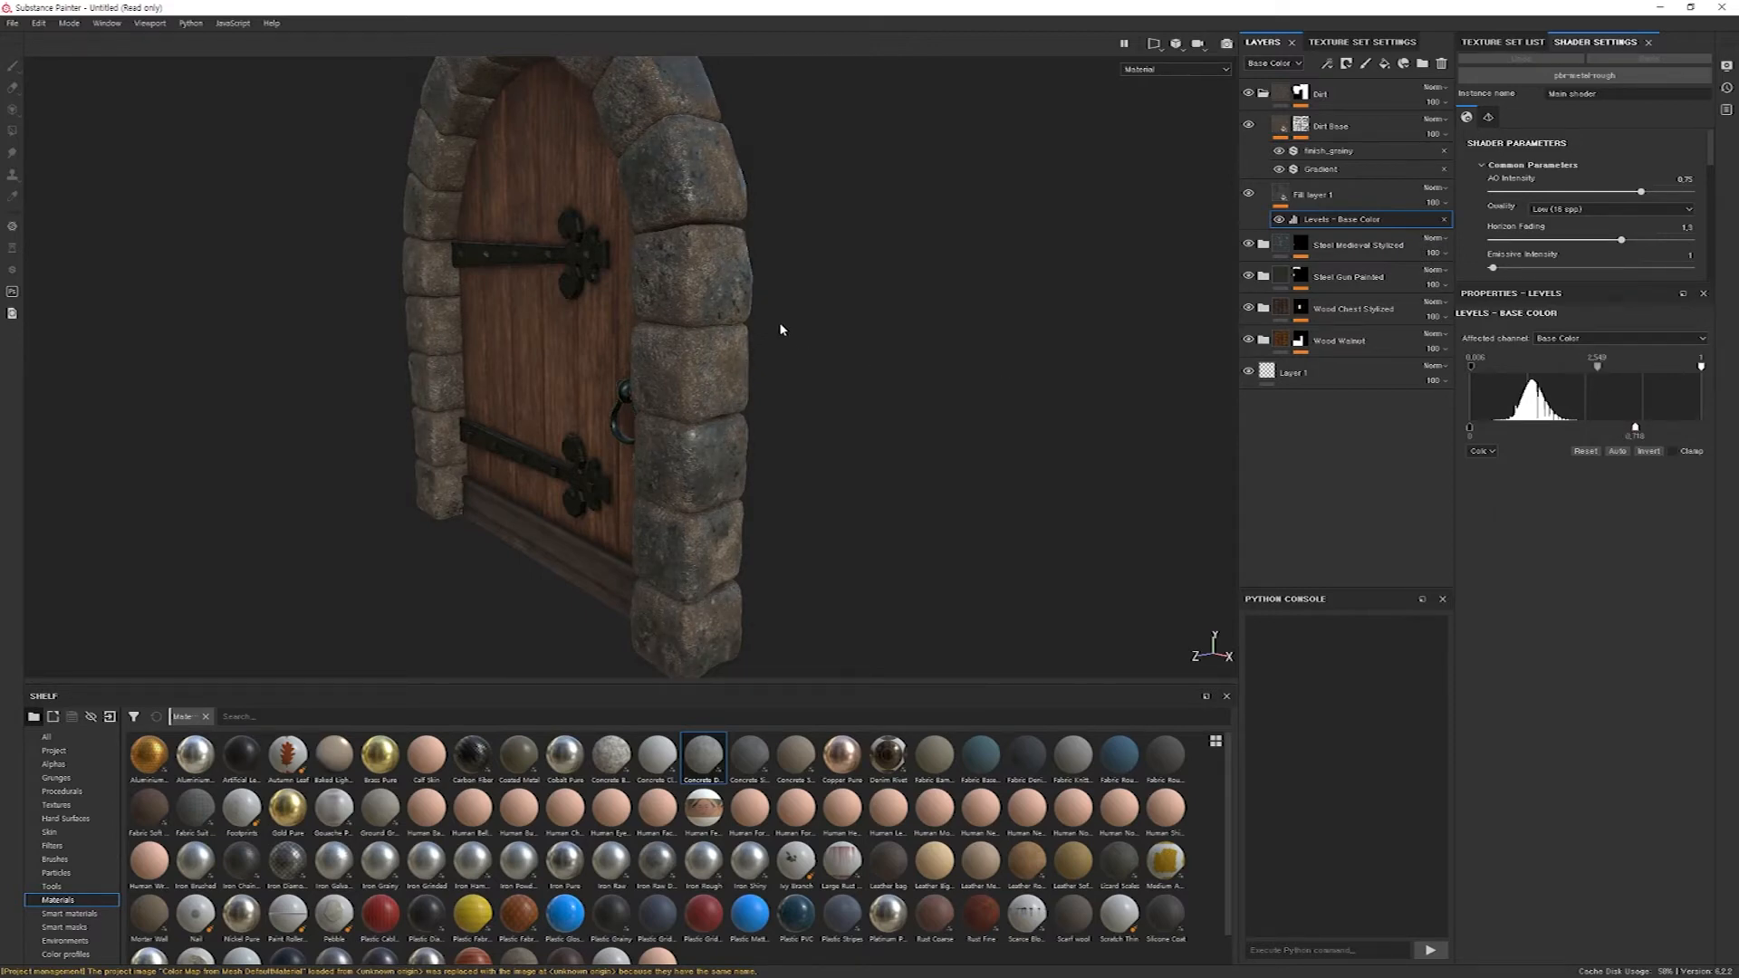
Show the baked curvature map on the door model and inspect it across the arch and planks.
alt+drag(780, 324, 928, 351)
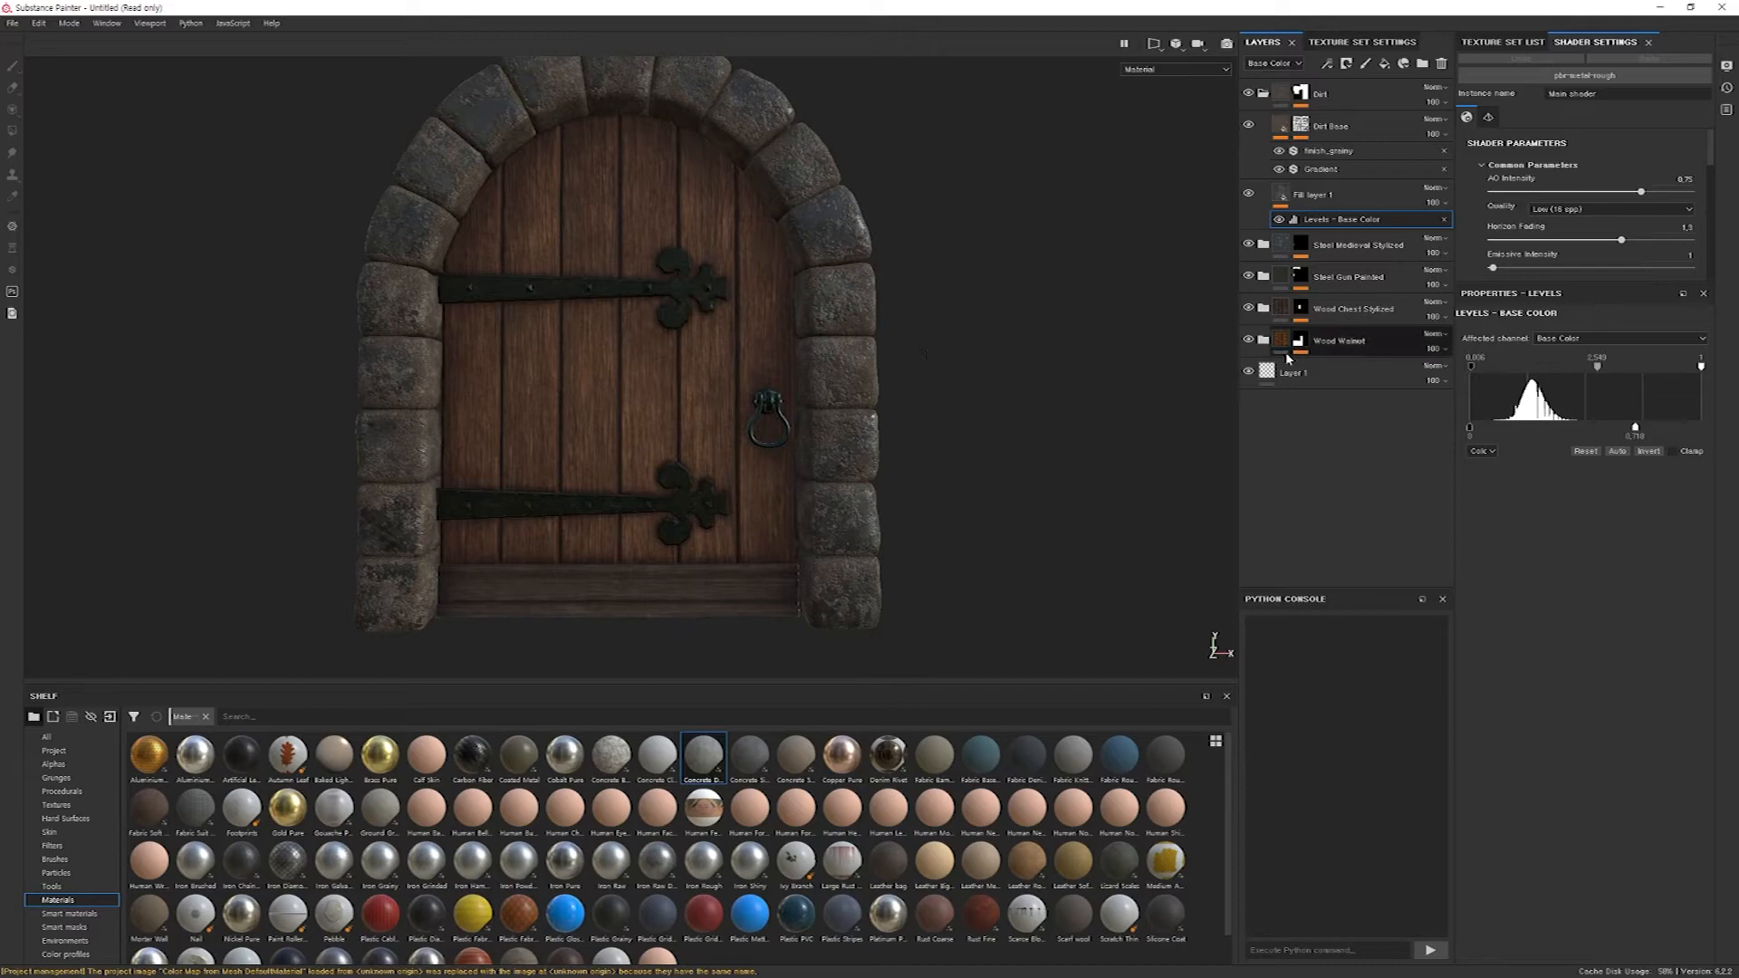
click(1280, 200)
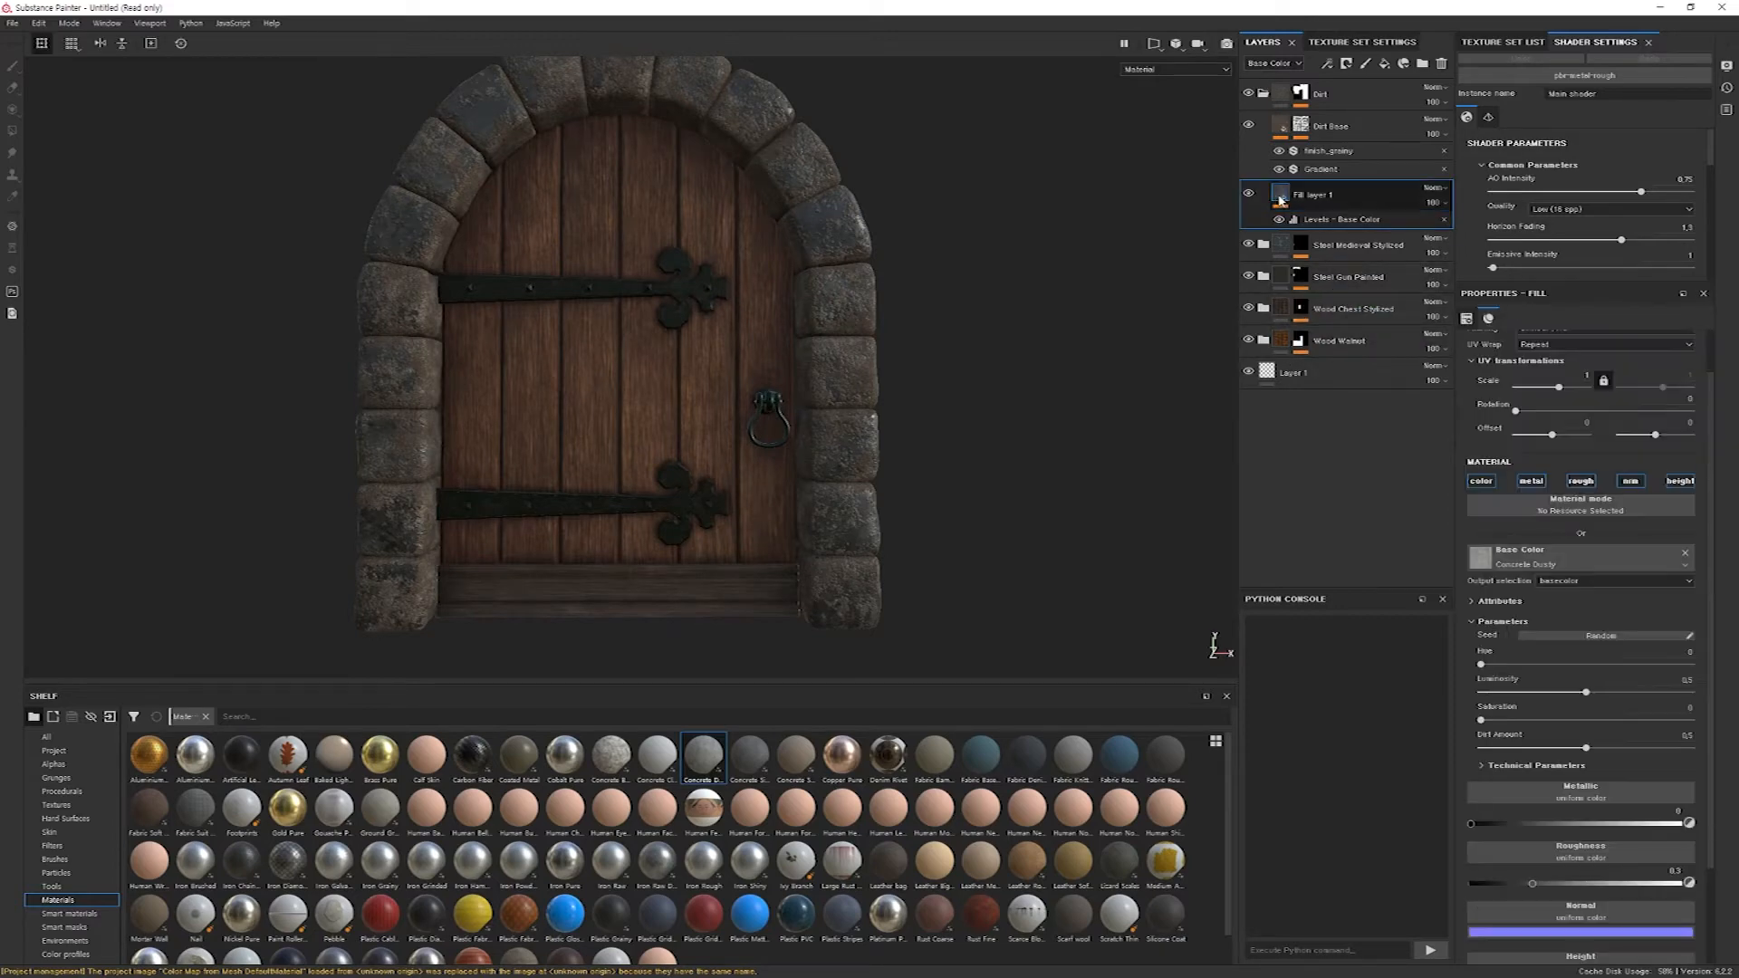
alt+drag(806, 294, 874, 196)
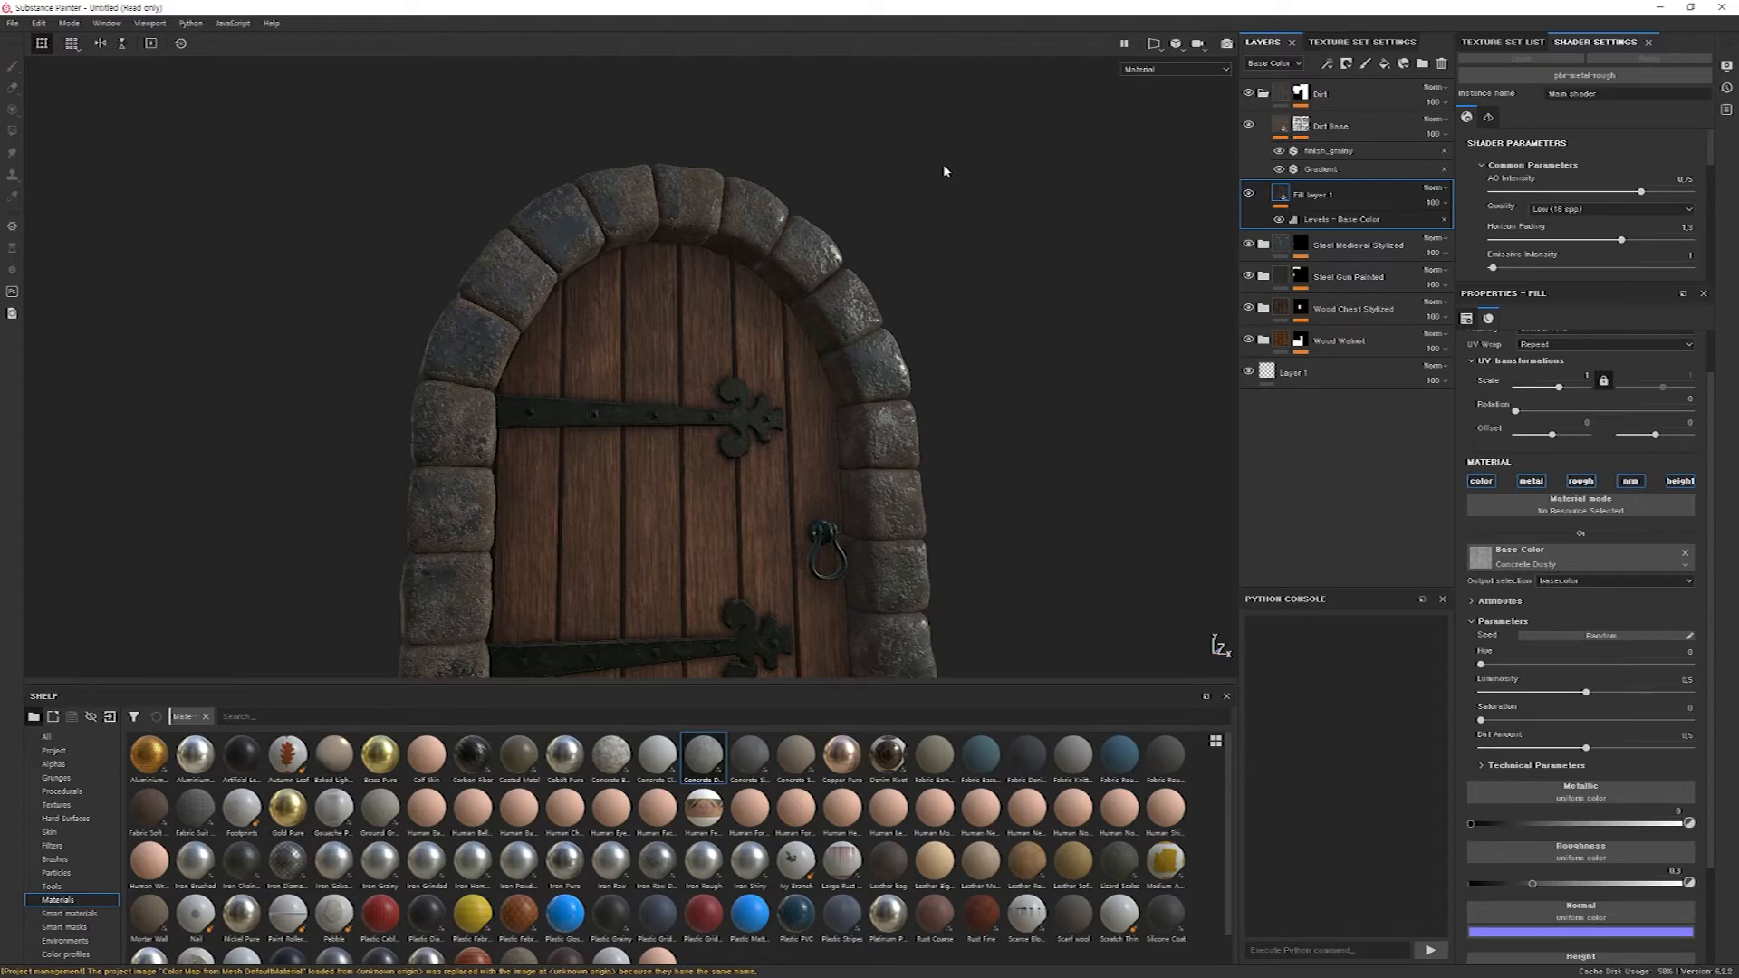
click(1225, 69)
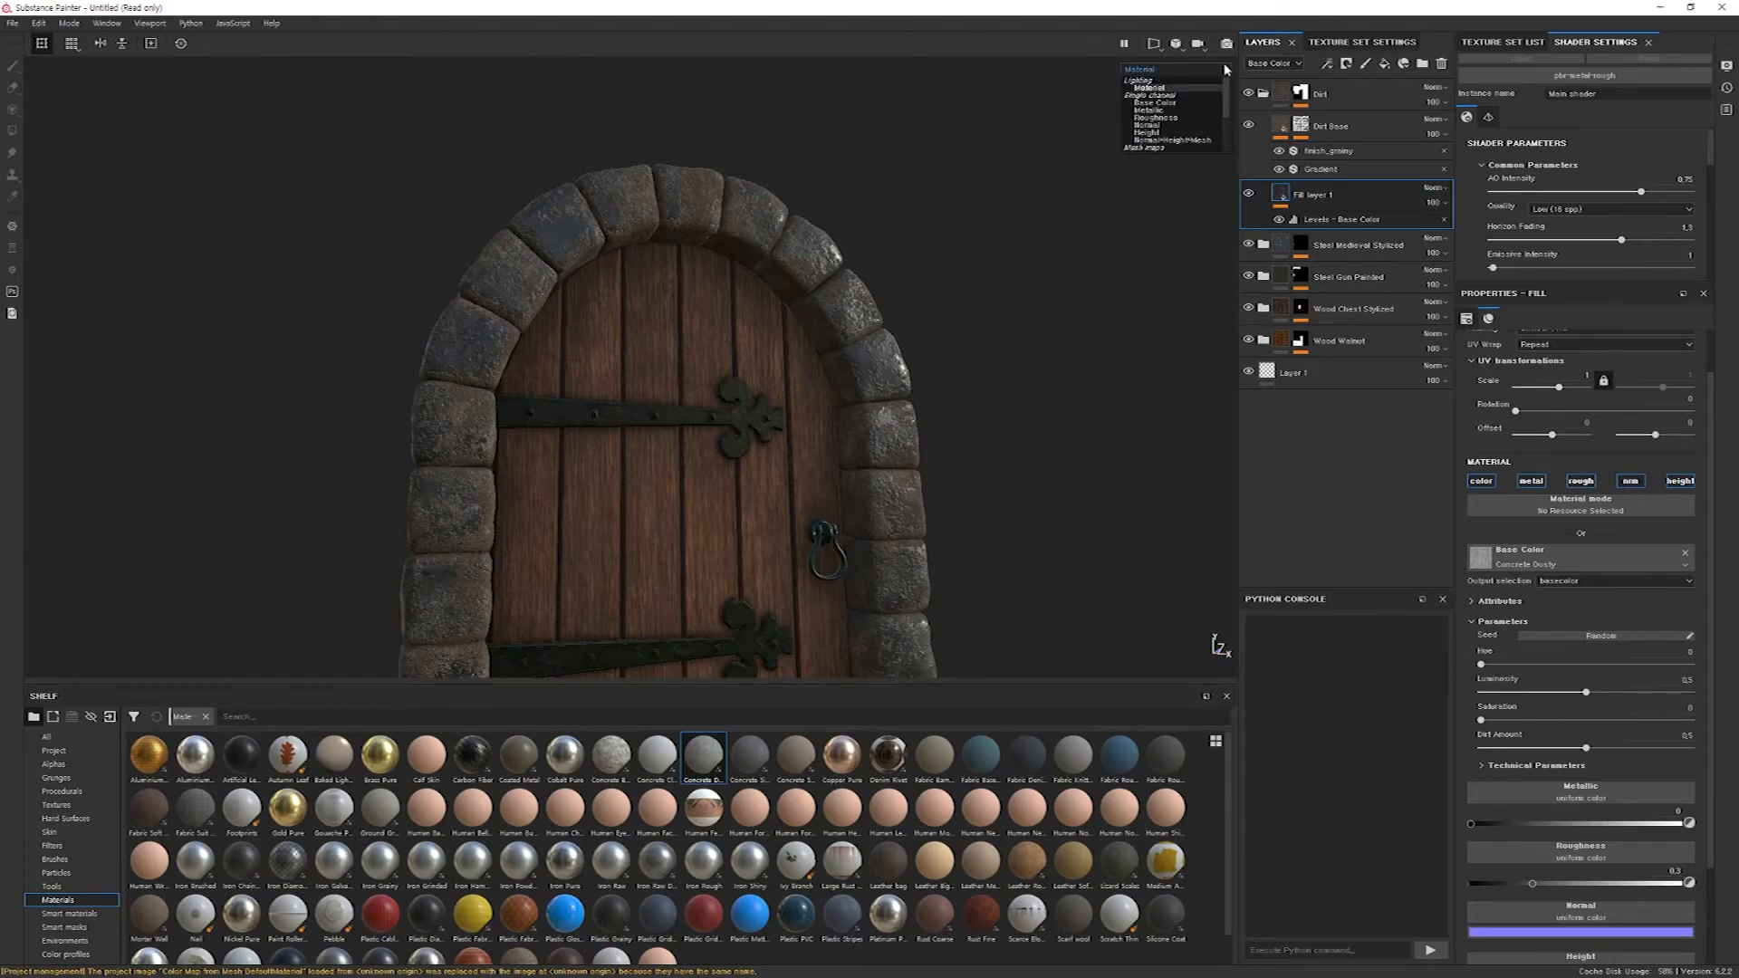
scroll(1189, 131, down, 3)
click(1172, 122)
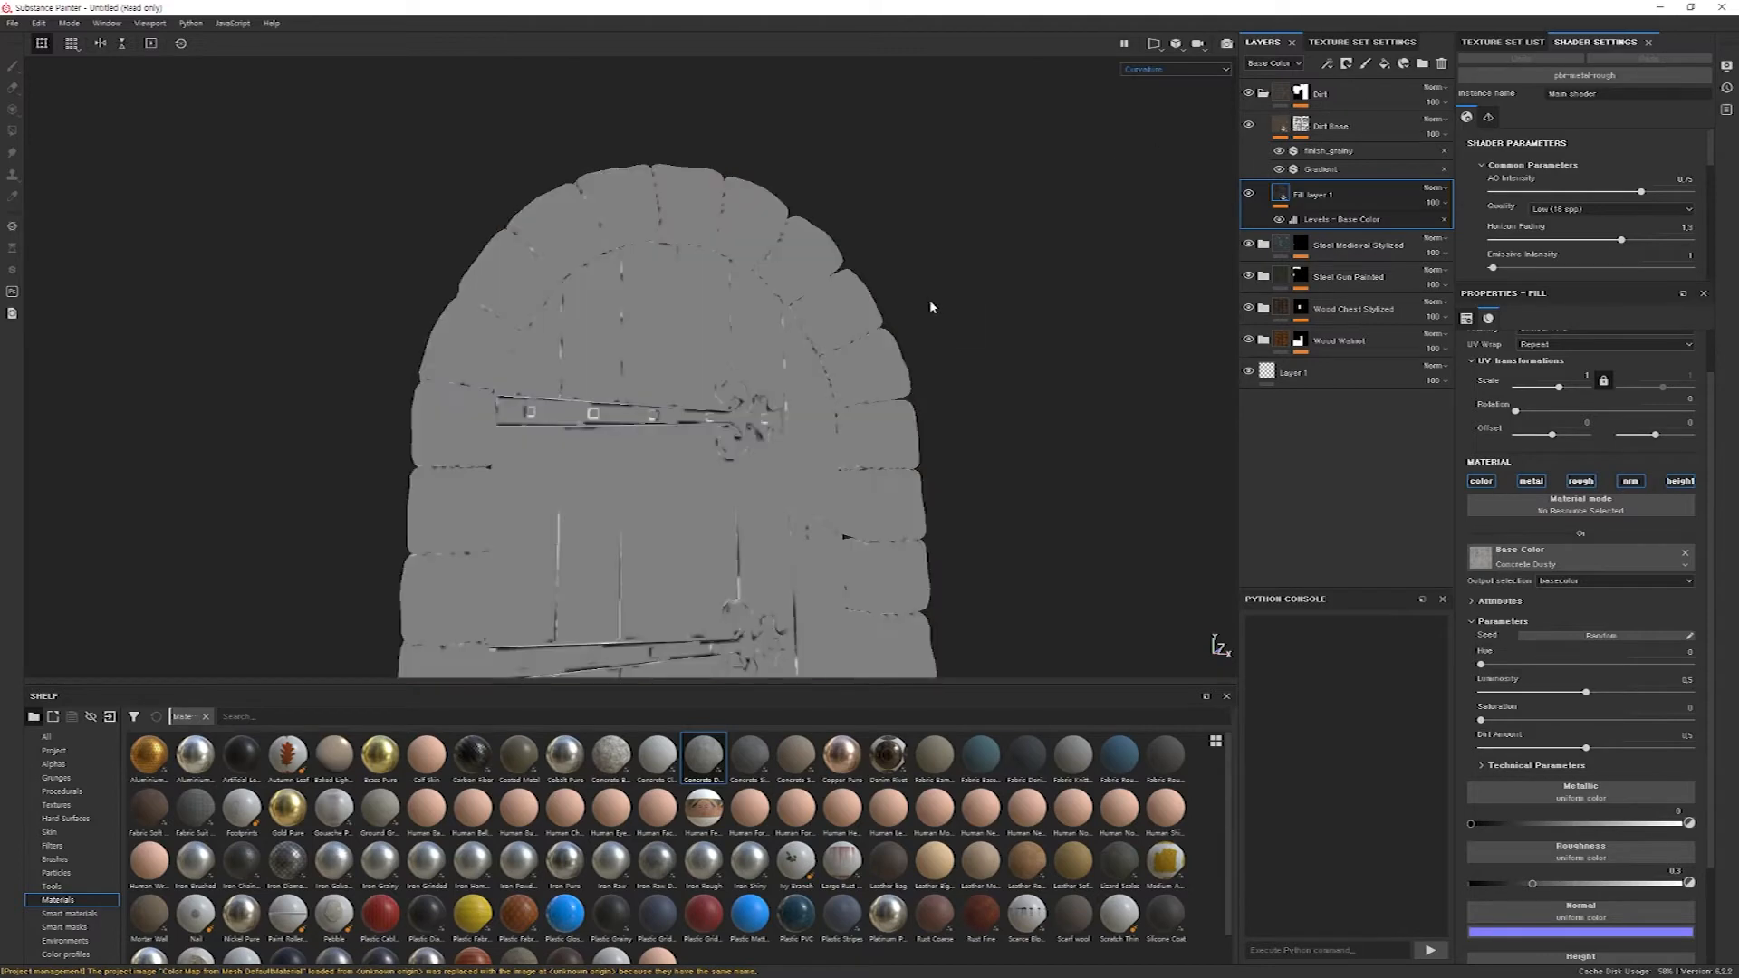
alt+drag(960, 276, 931, 321)
Examine the baked ambient occlusion map on the door and arch, and return to the material view.
click(1223, 72)
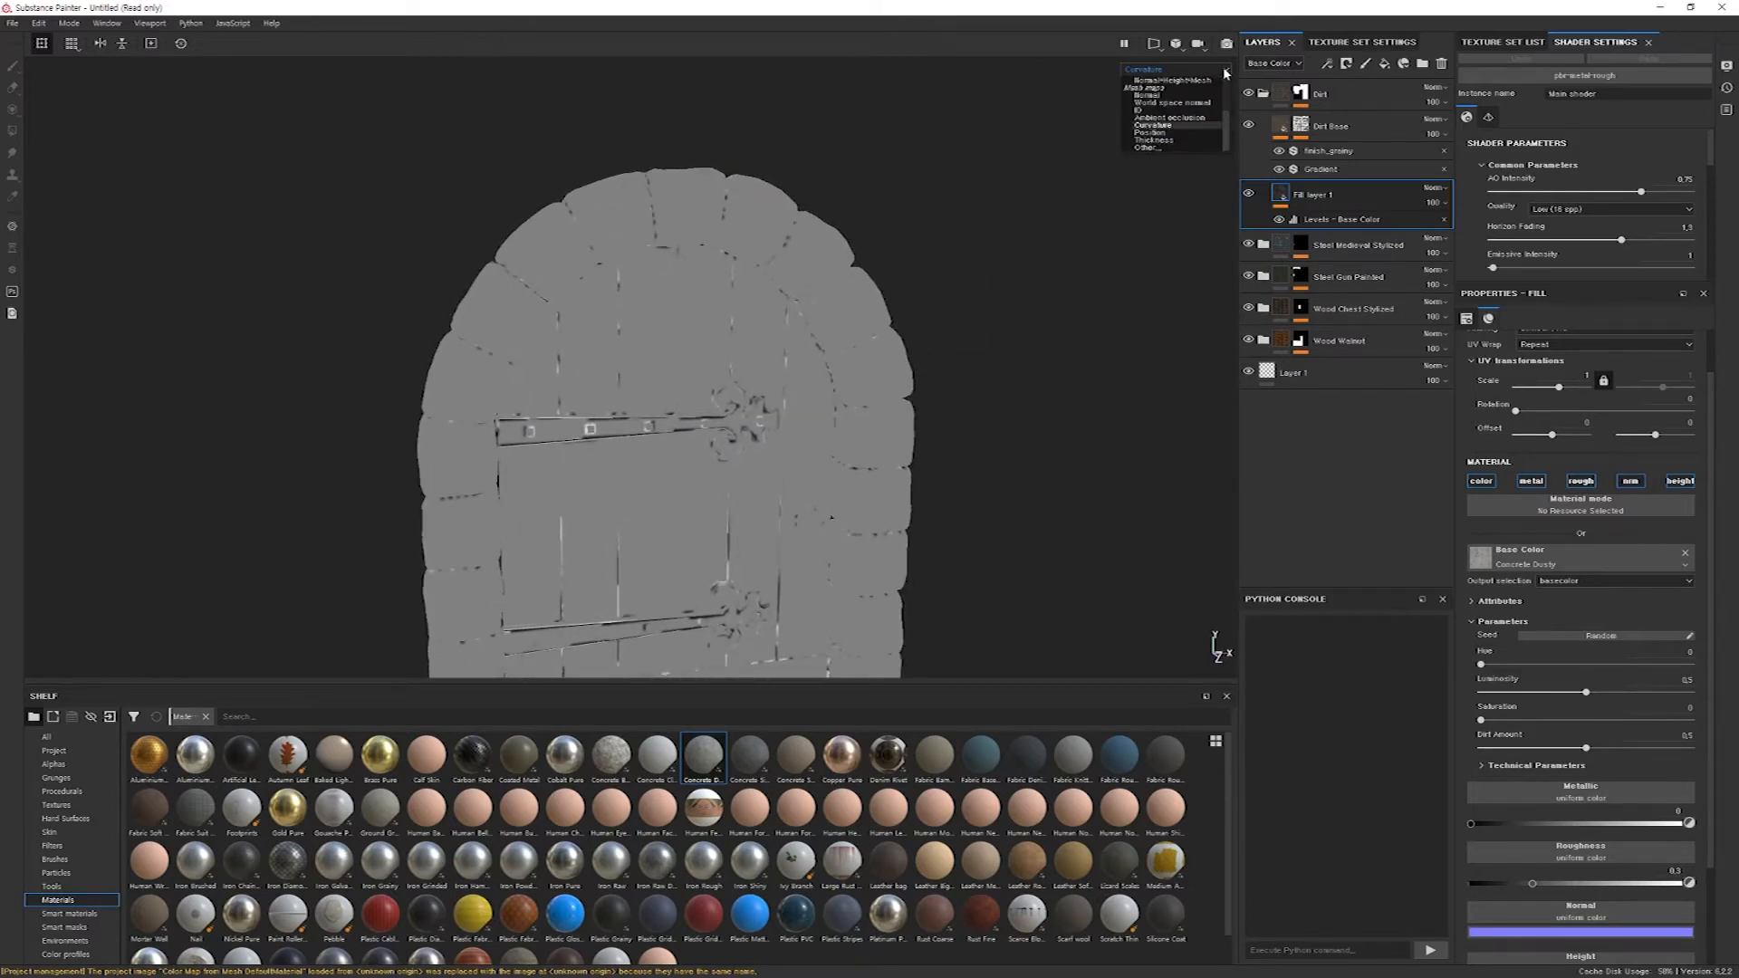
click(1178, 120)
alt+drag(833, 453, 815, 480)
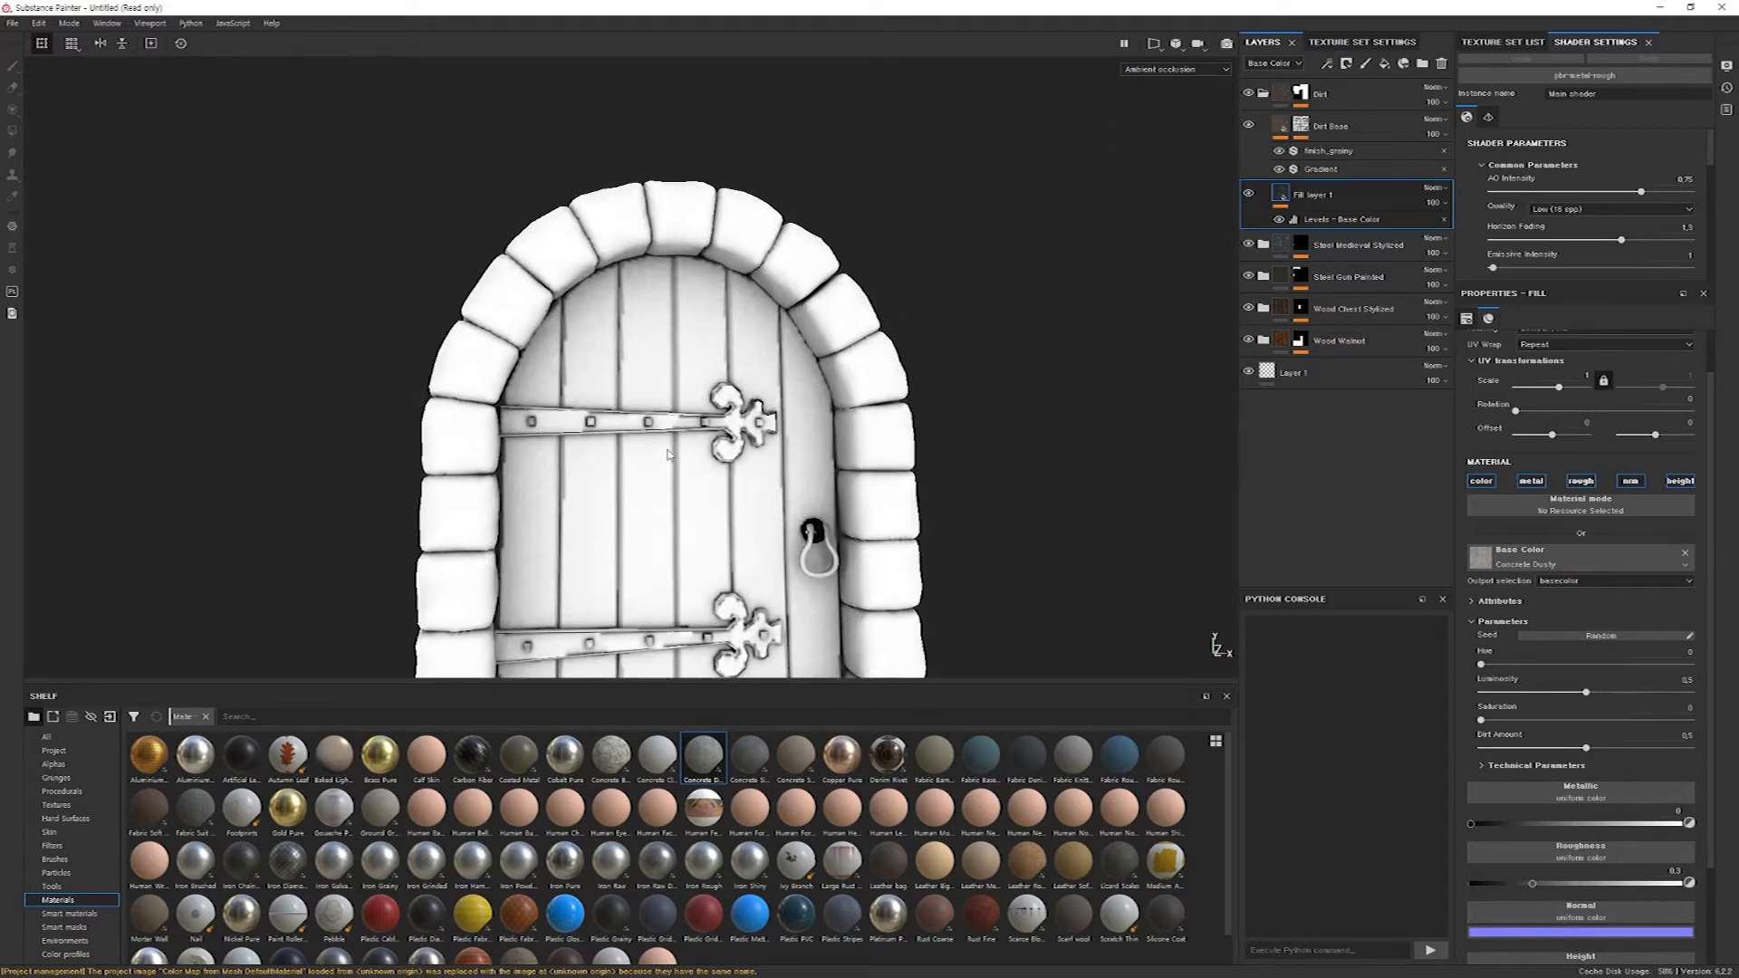
alt+middle_drag(806, 534, 811, 472)
alt+drag(788, 480, 757, 462)
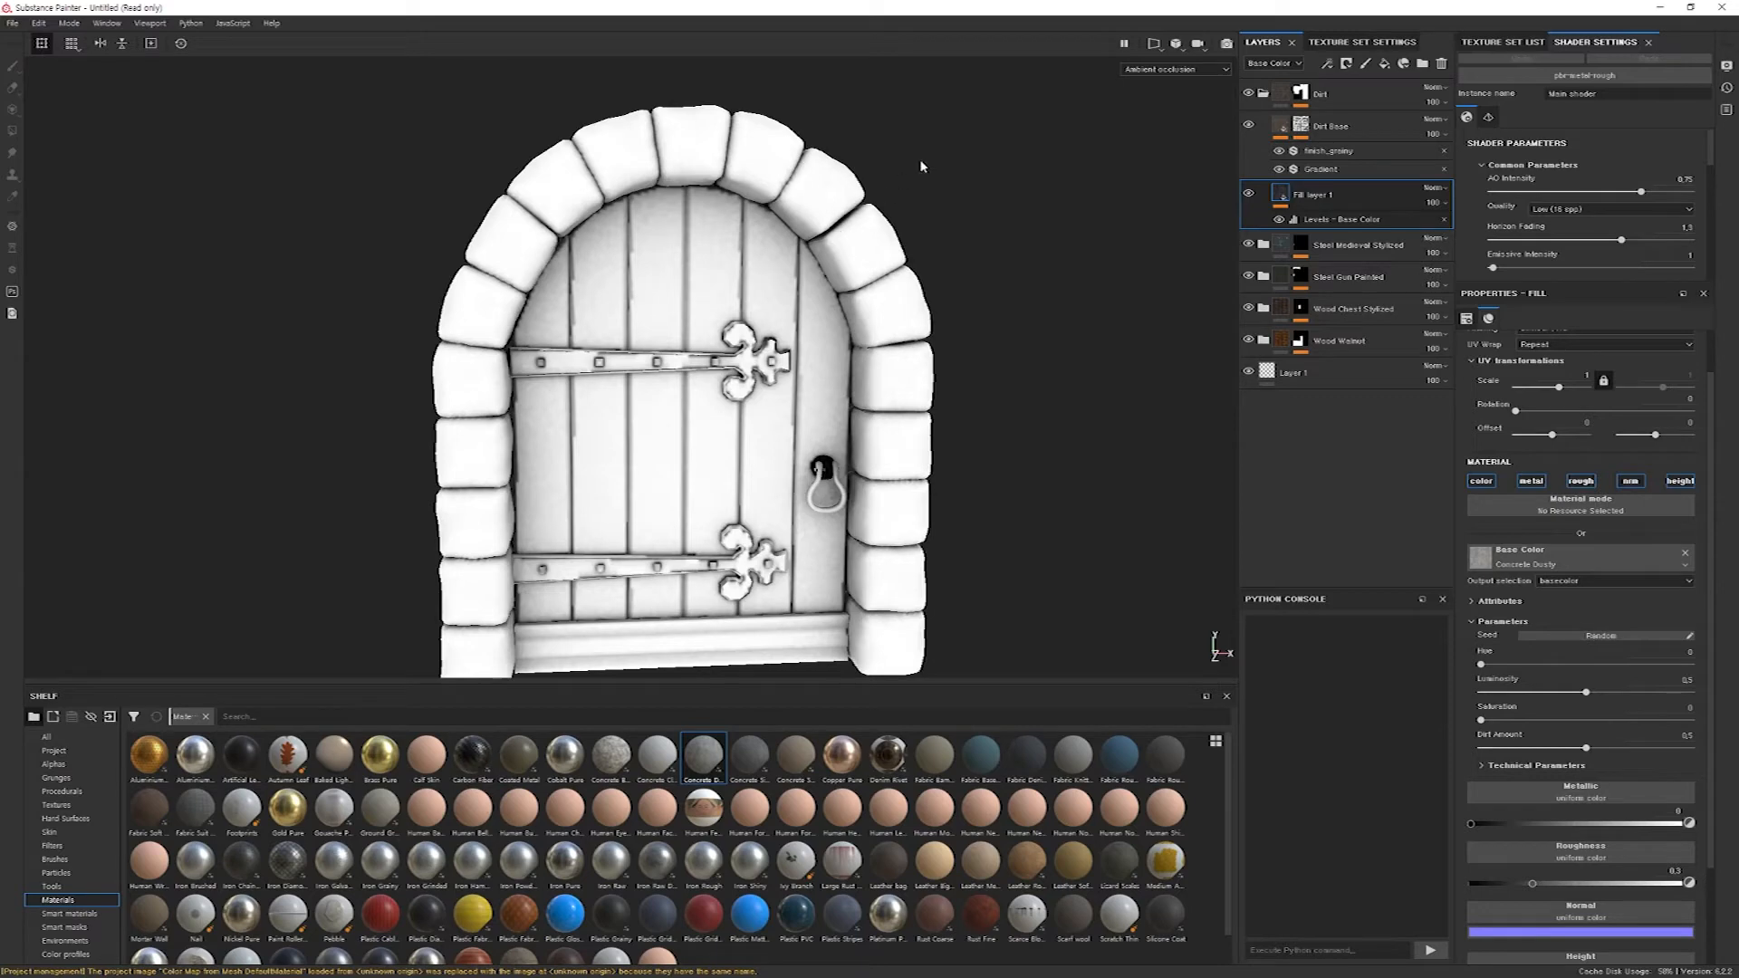
click(1222, 71)
click(1222, 72)
key(m)
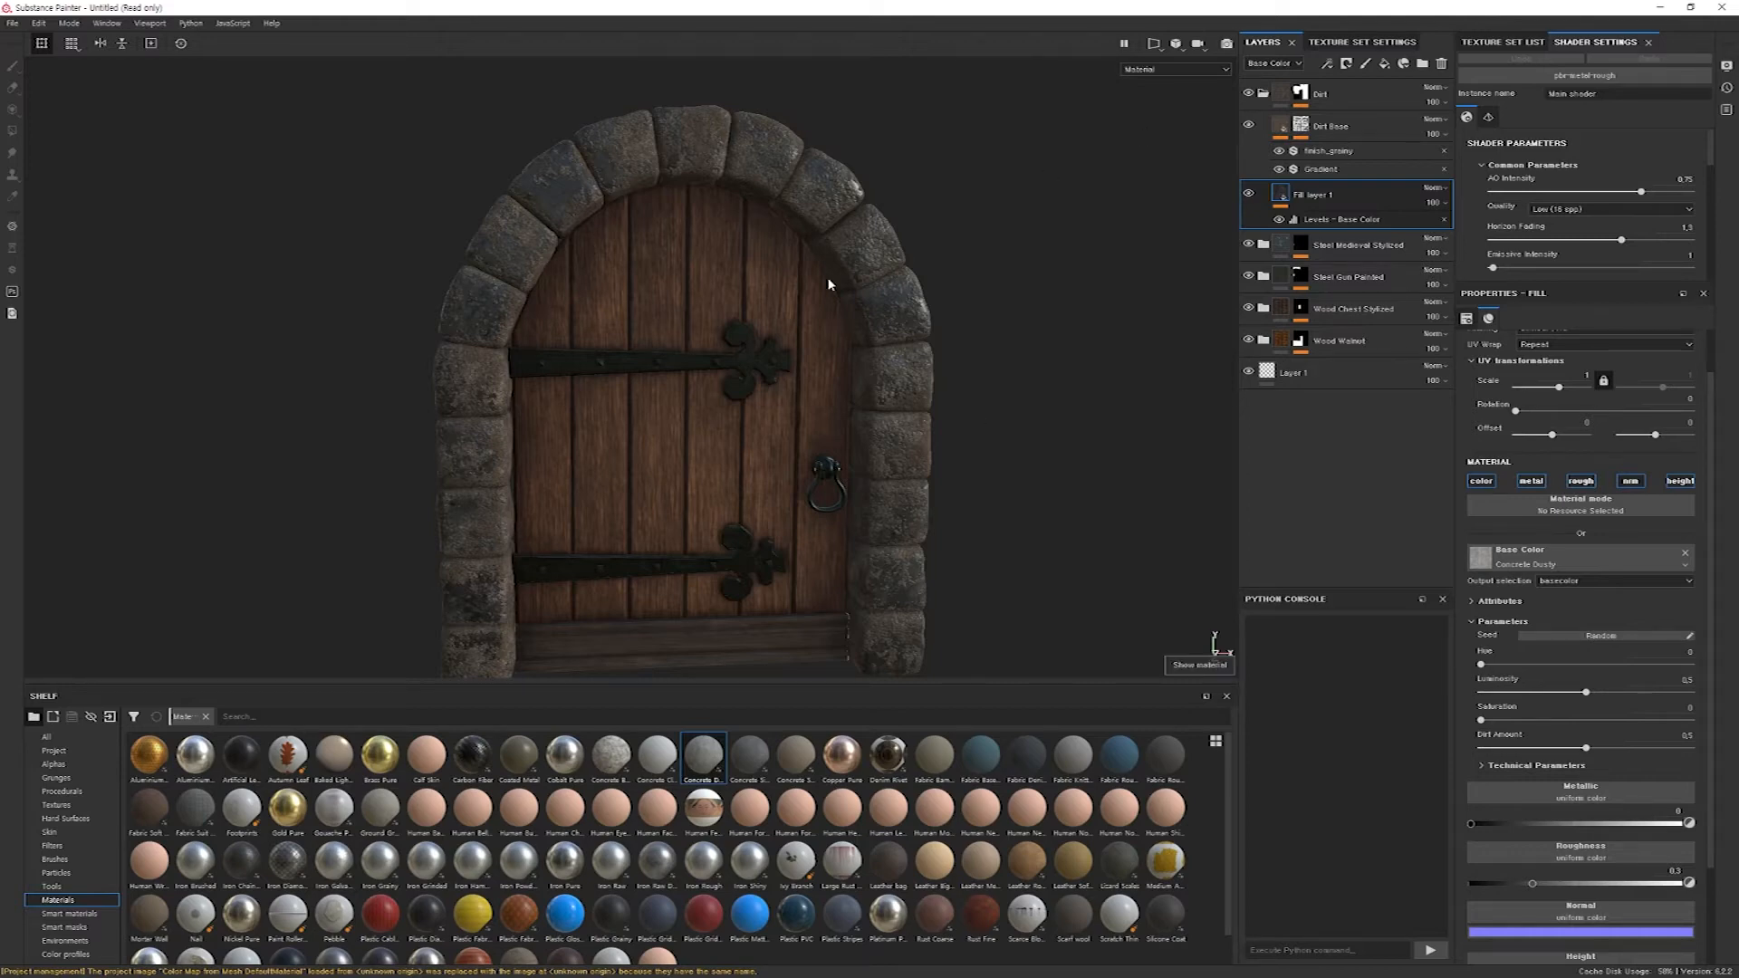
Cycle through the door's baked mesh maps, including the position and ID maps.
key(b)
key(b)
key(b)
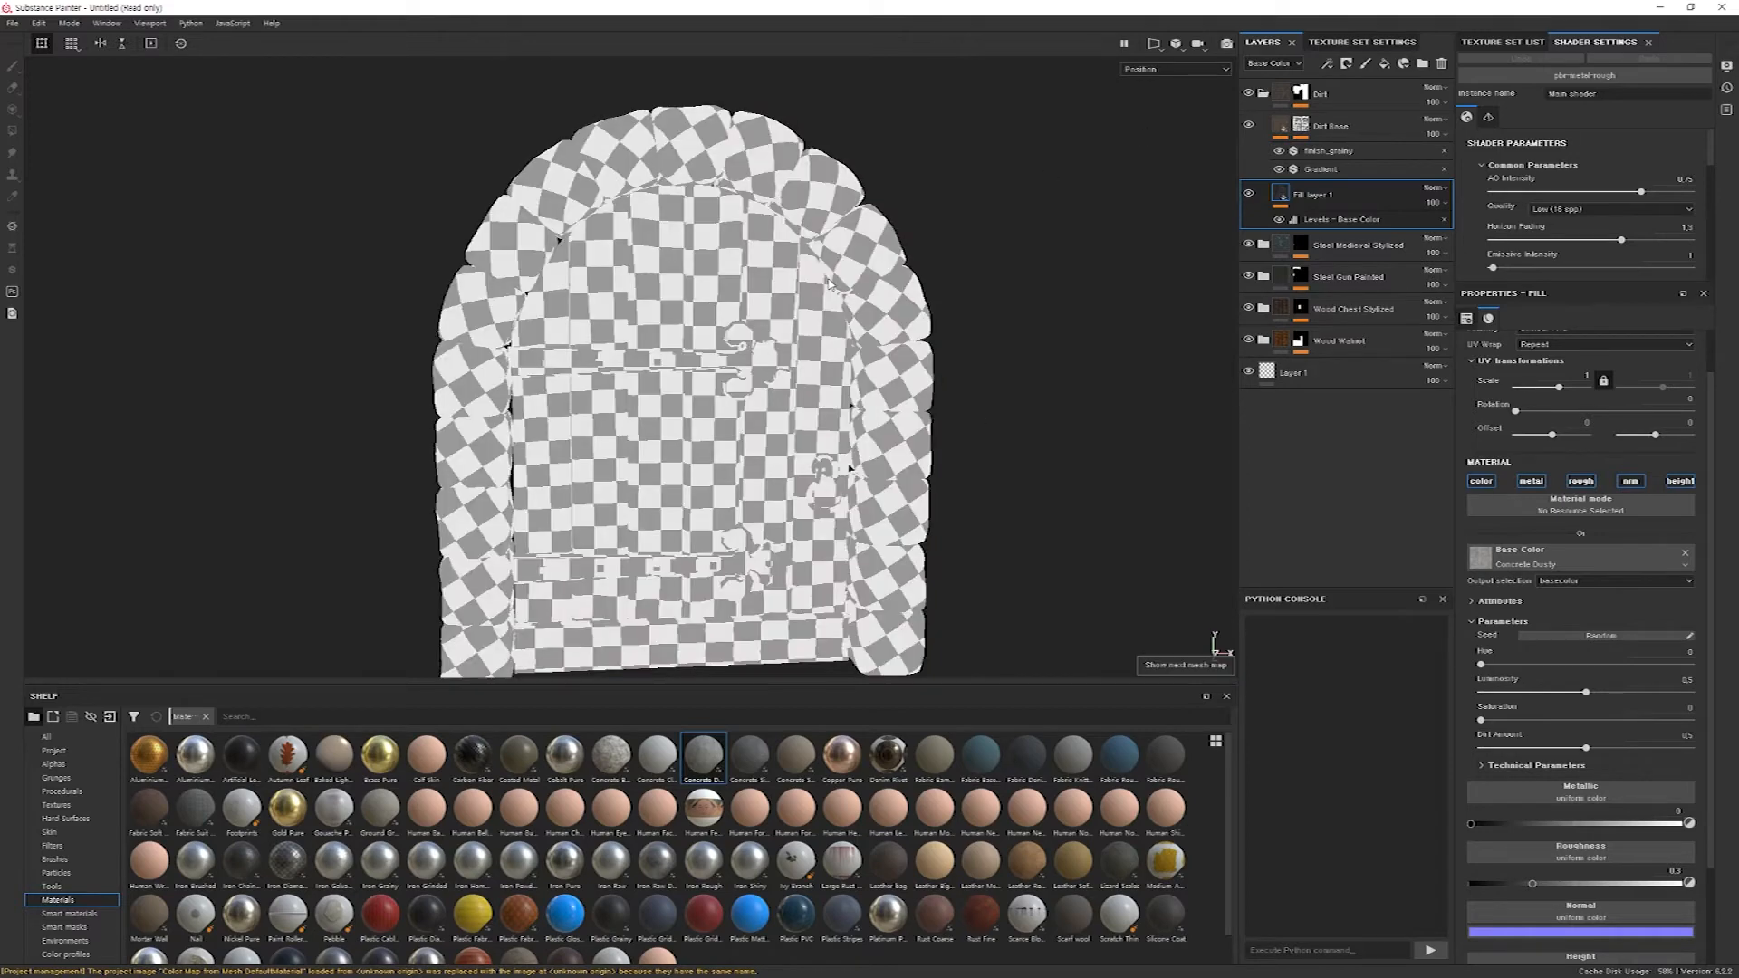
key(b)
key(b)
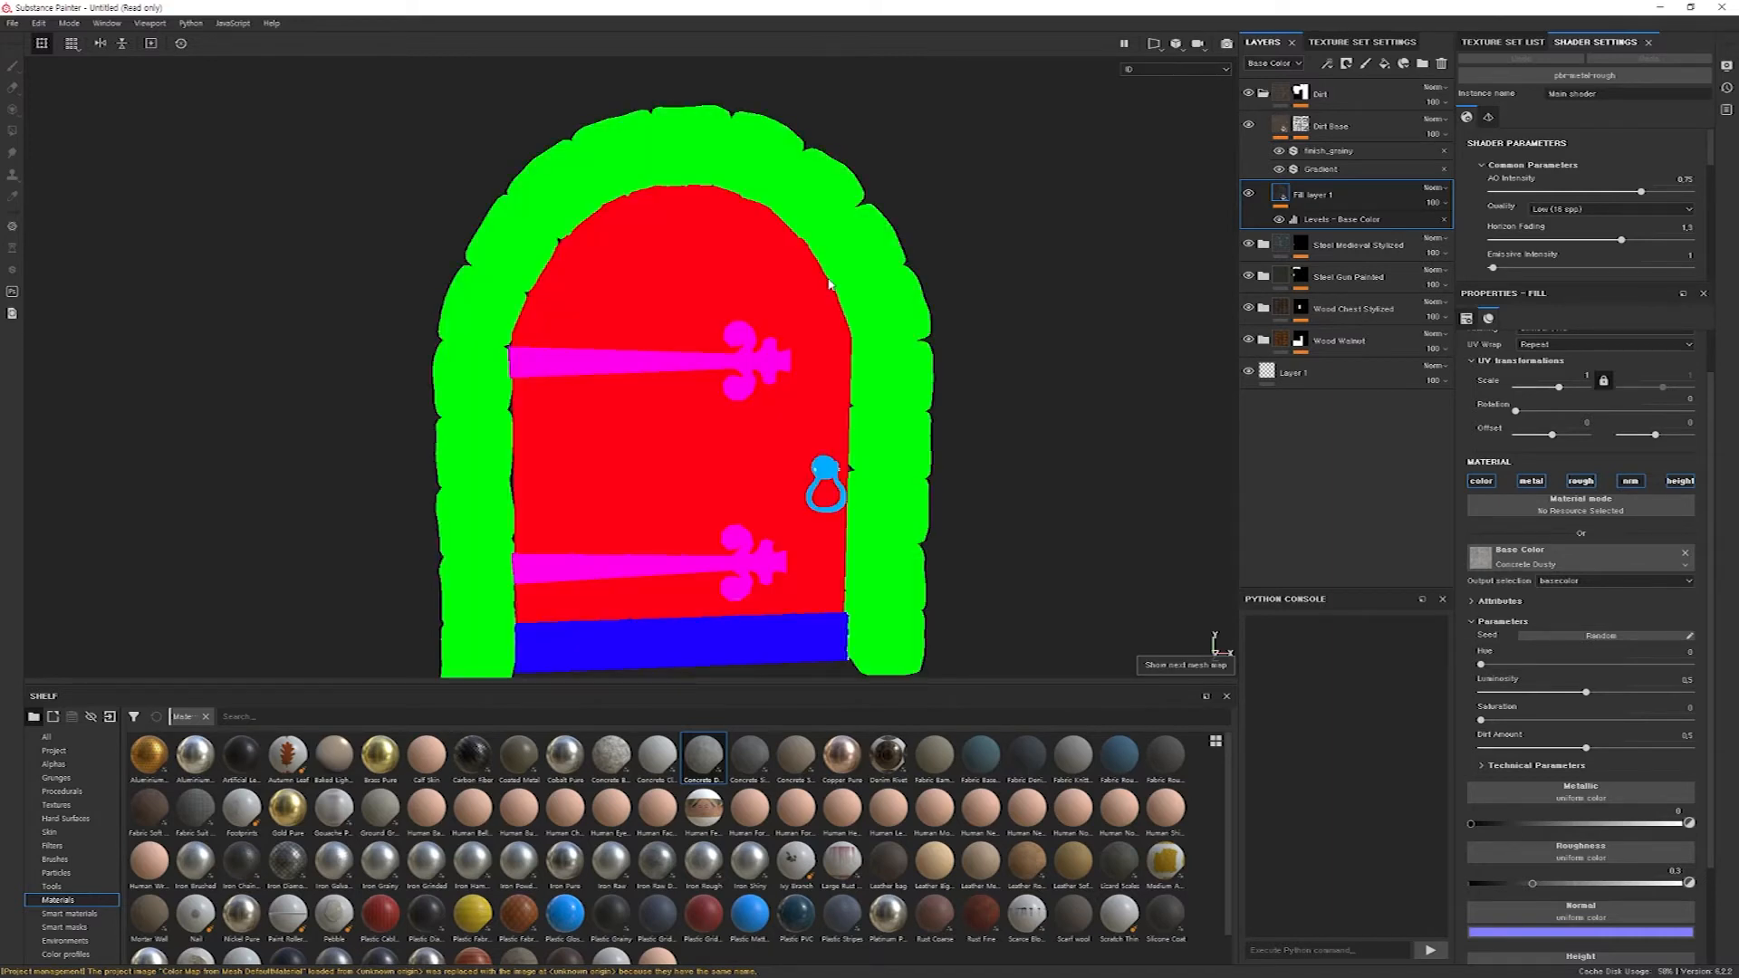
key(b)
key(b)
key(b)
key(b)
key(b)
key(b)
Cycle through the door's individual texture channels, including the combined normal, height and mesh view, and return to the full material.
key(c)
key(c)
key(c)
key(c)
key(c)
key(c)
key(c)
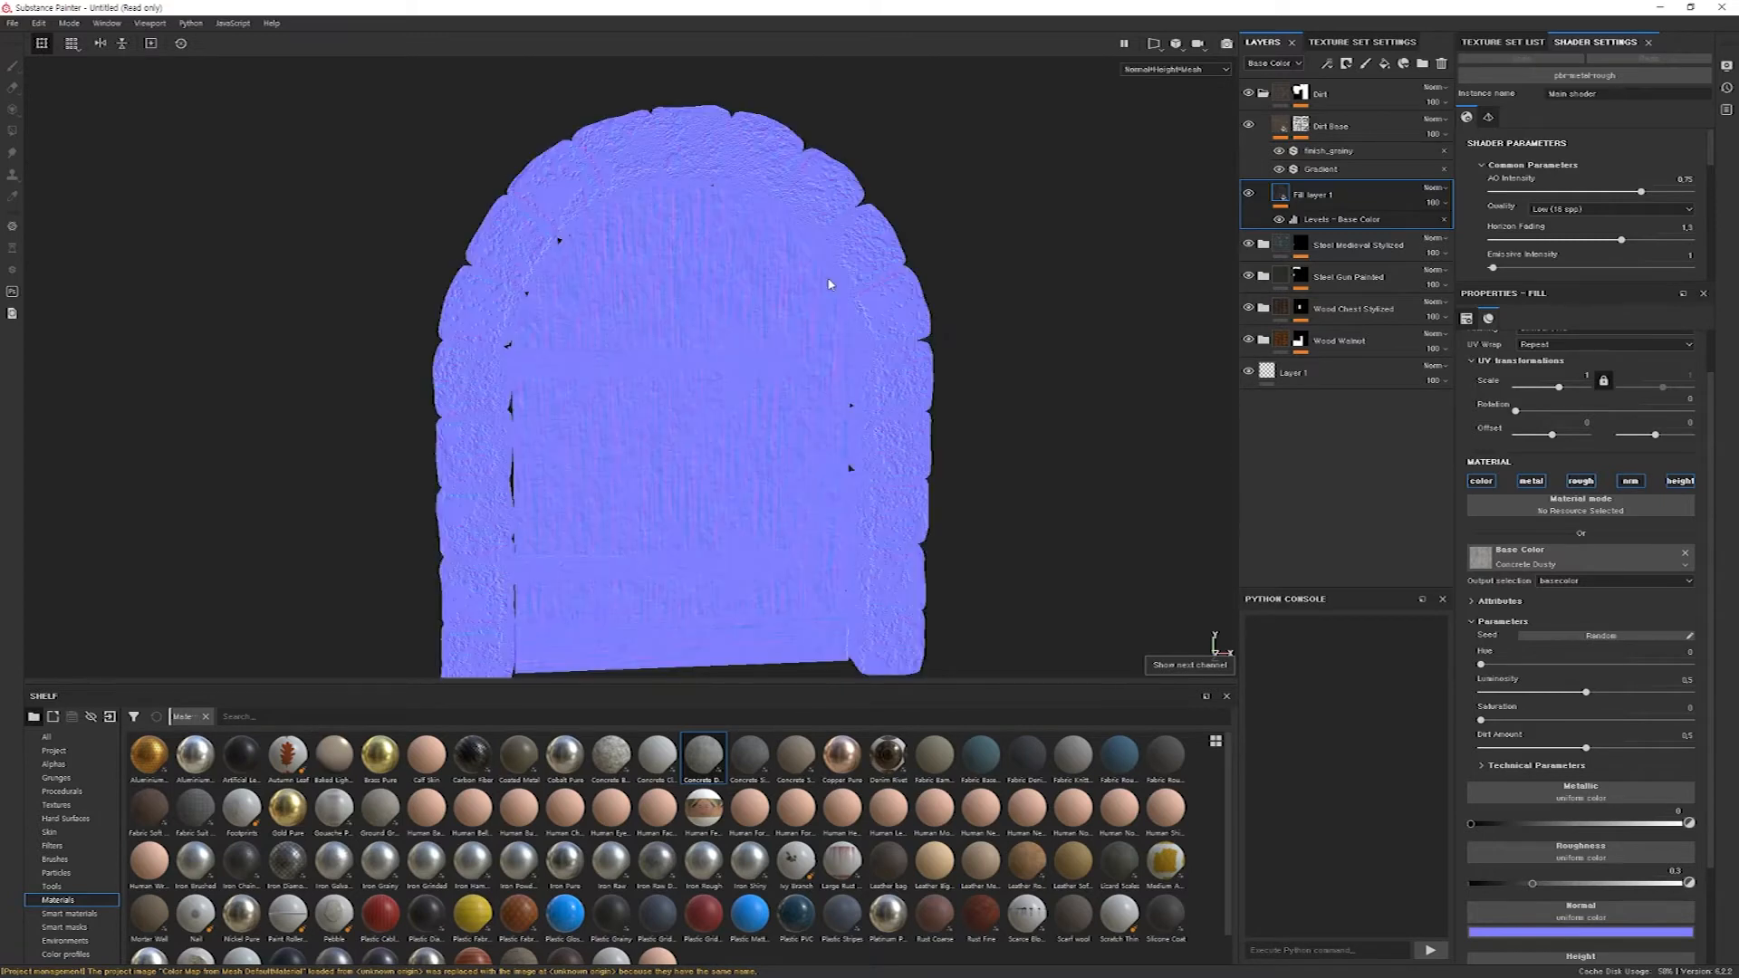
key(c)
key(c)
key(m)
alt+drag(811, 408, 924, 426)
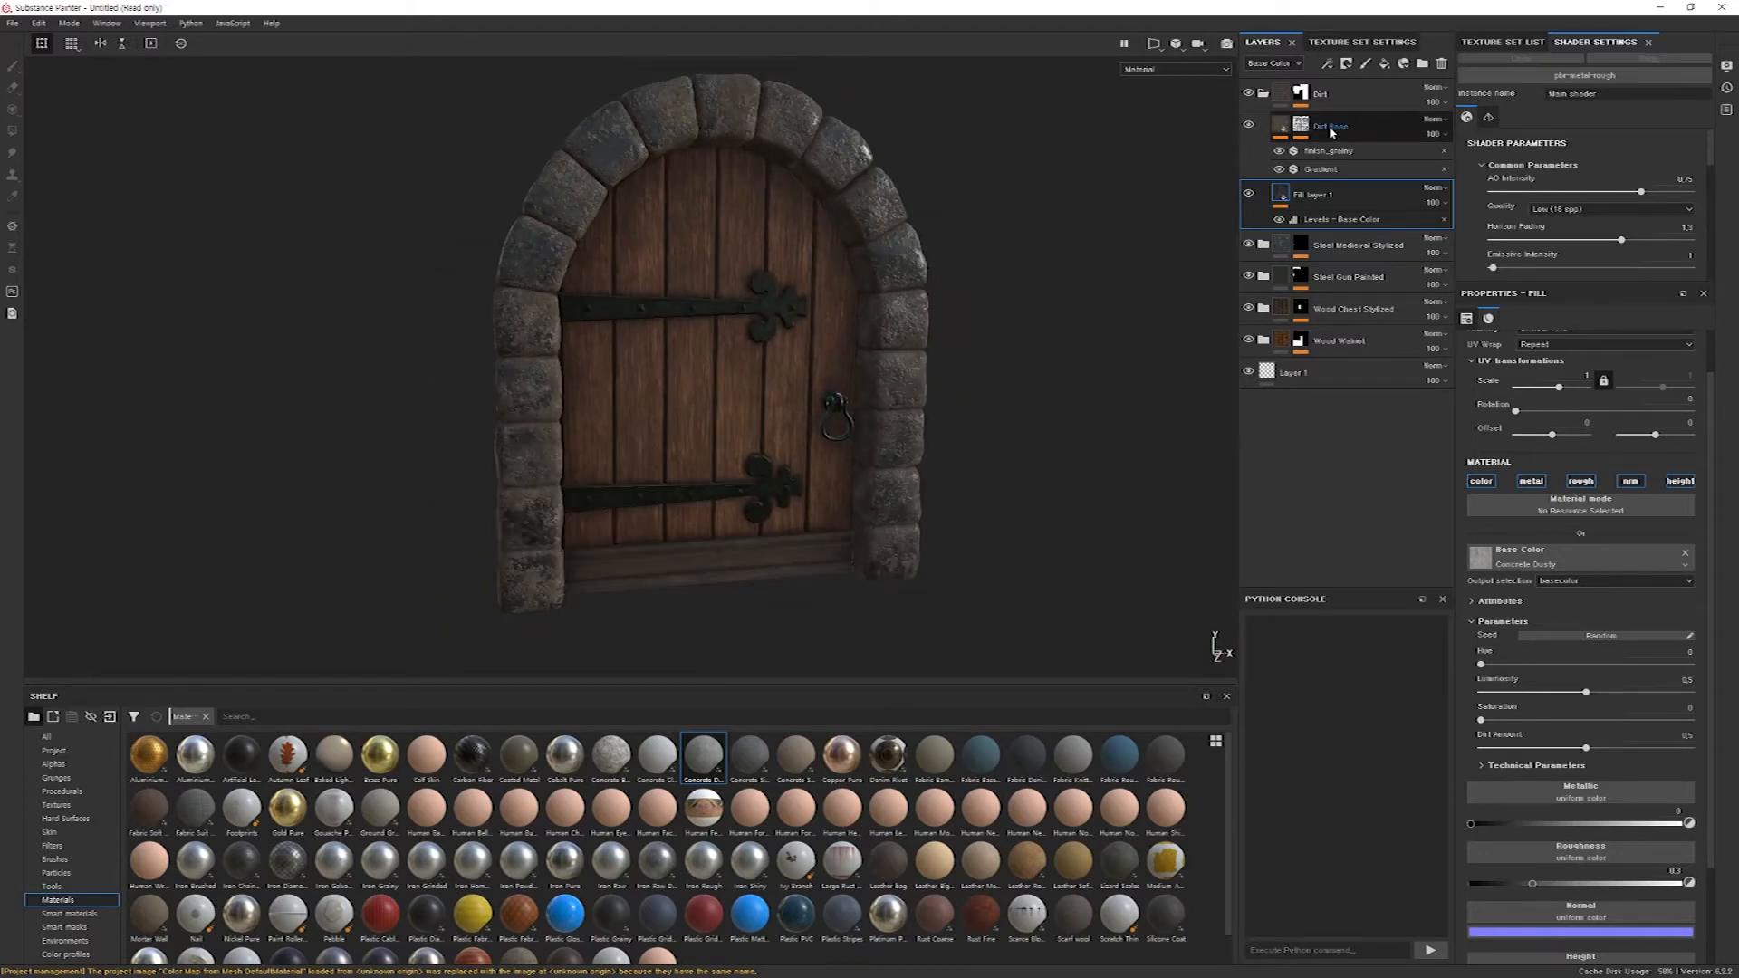
Add a fill layer above the concrete fill layer and set its base color to pure red.
click(1384, 64)
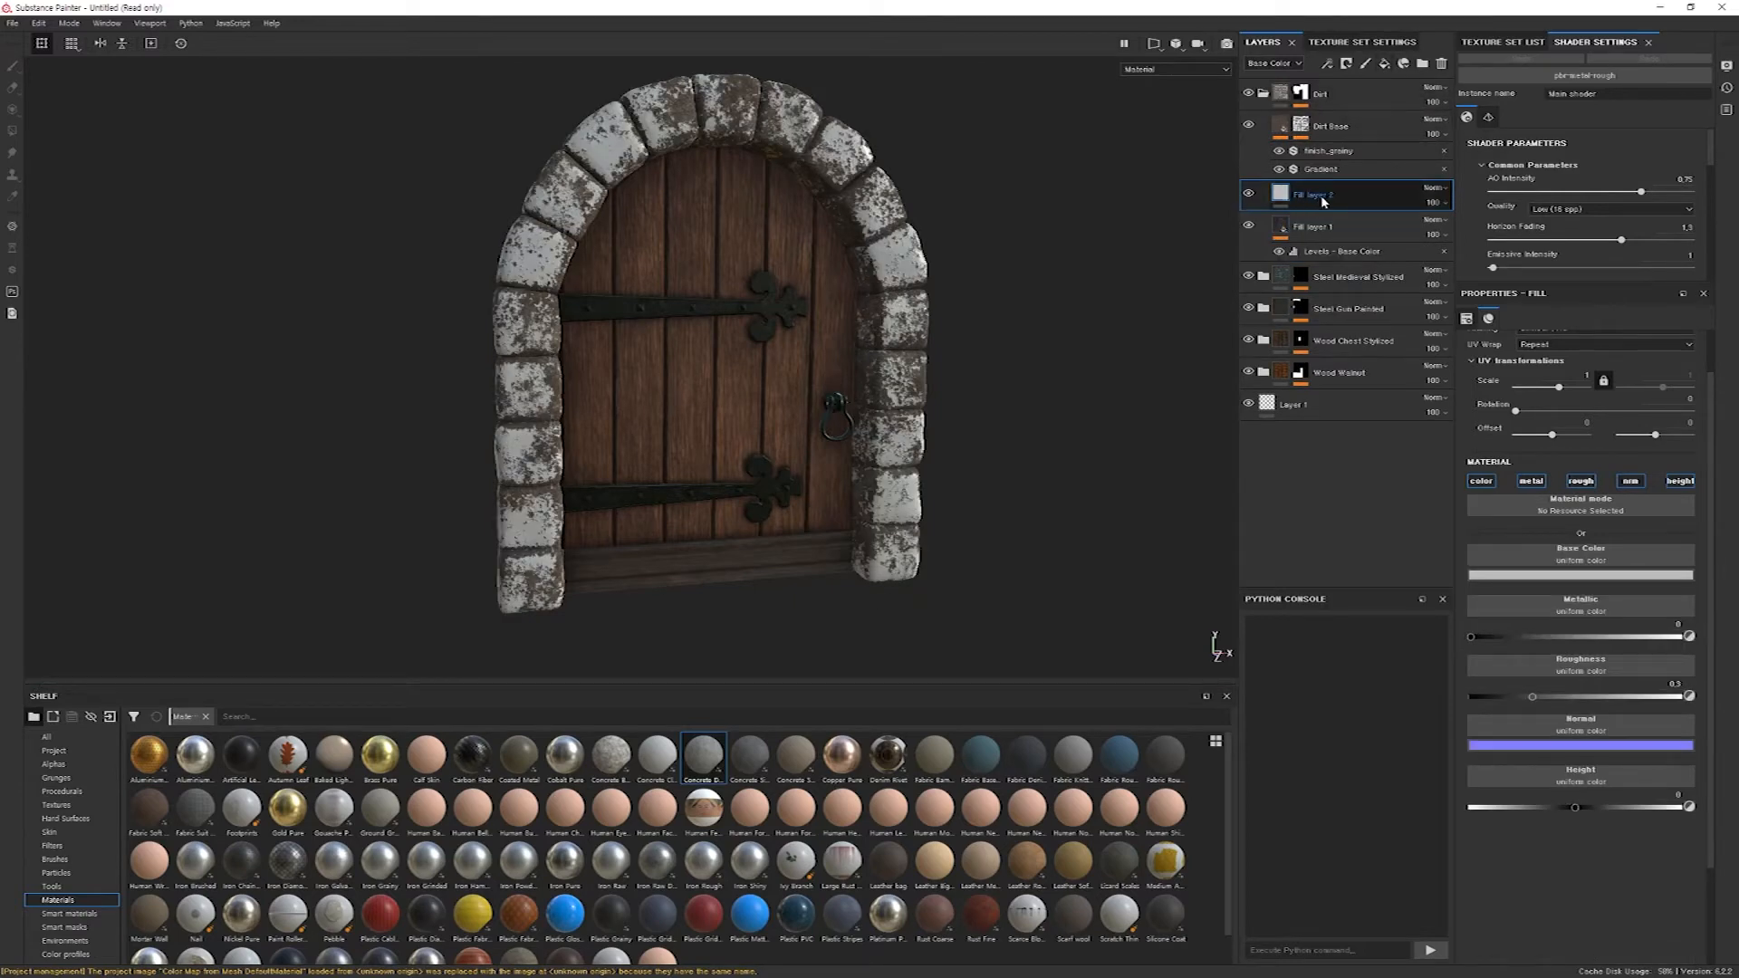
click(1565, 579)
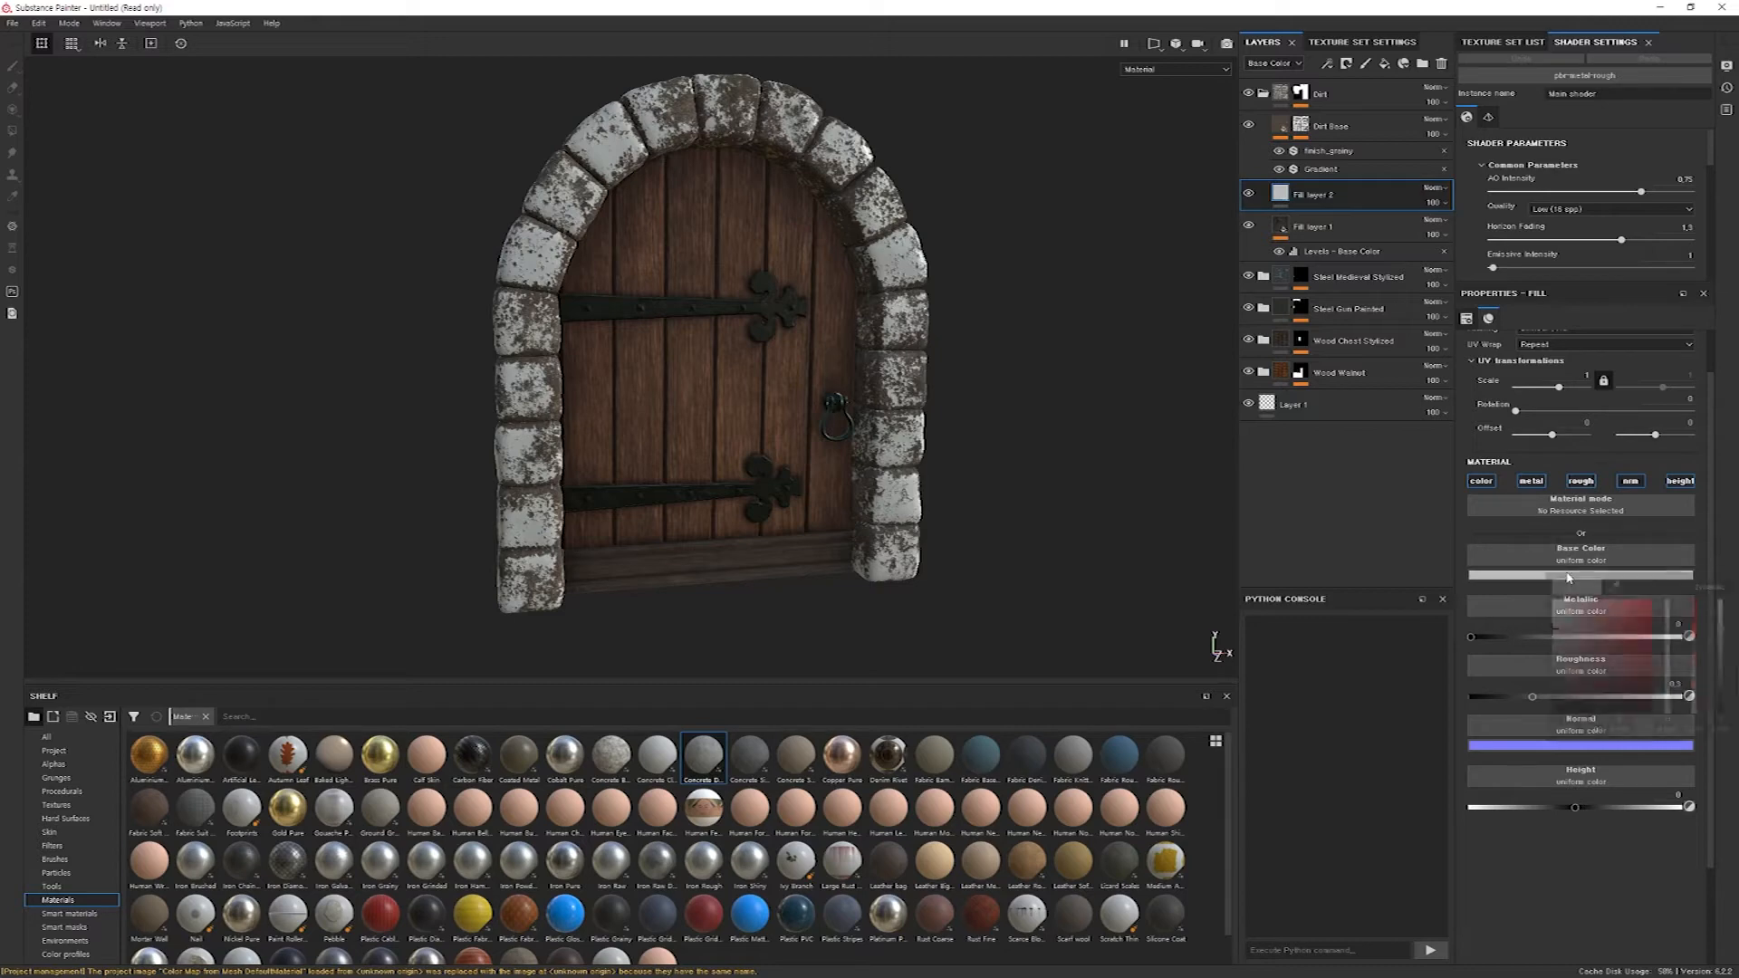
click(1692, 601)
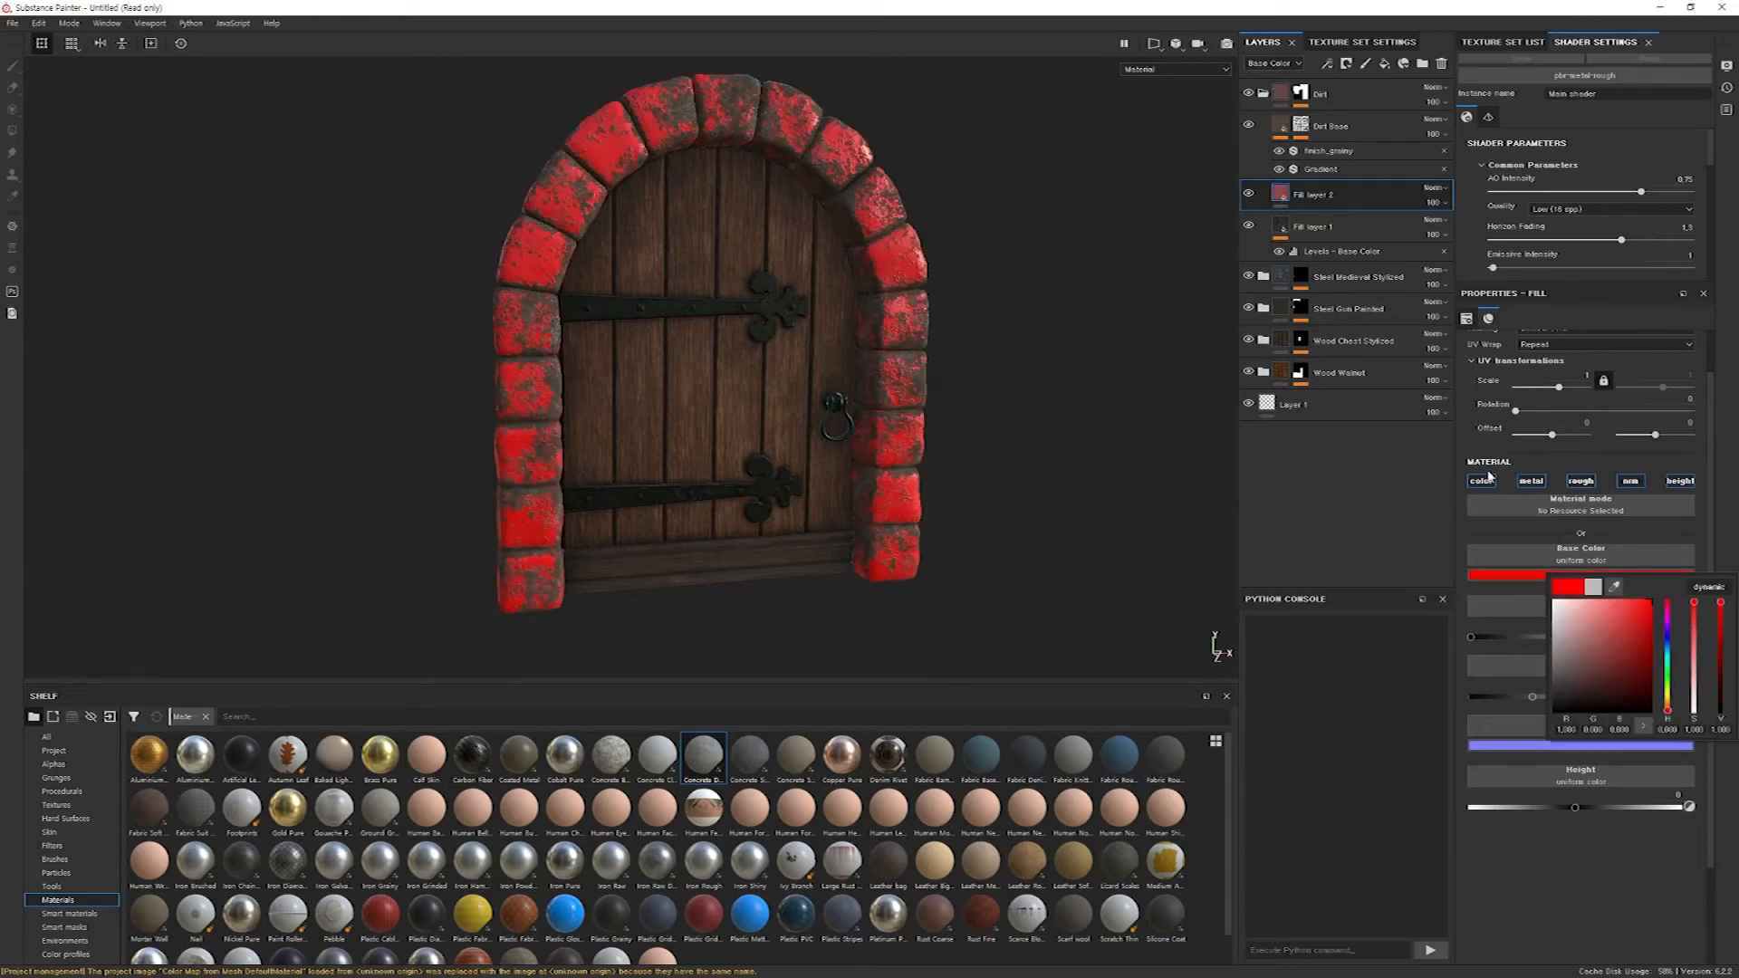
click(1320, 192)
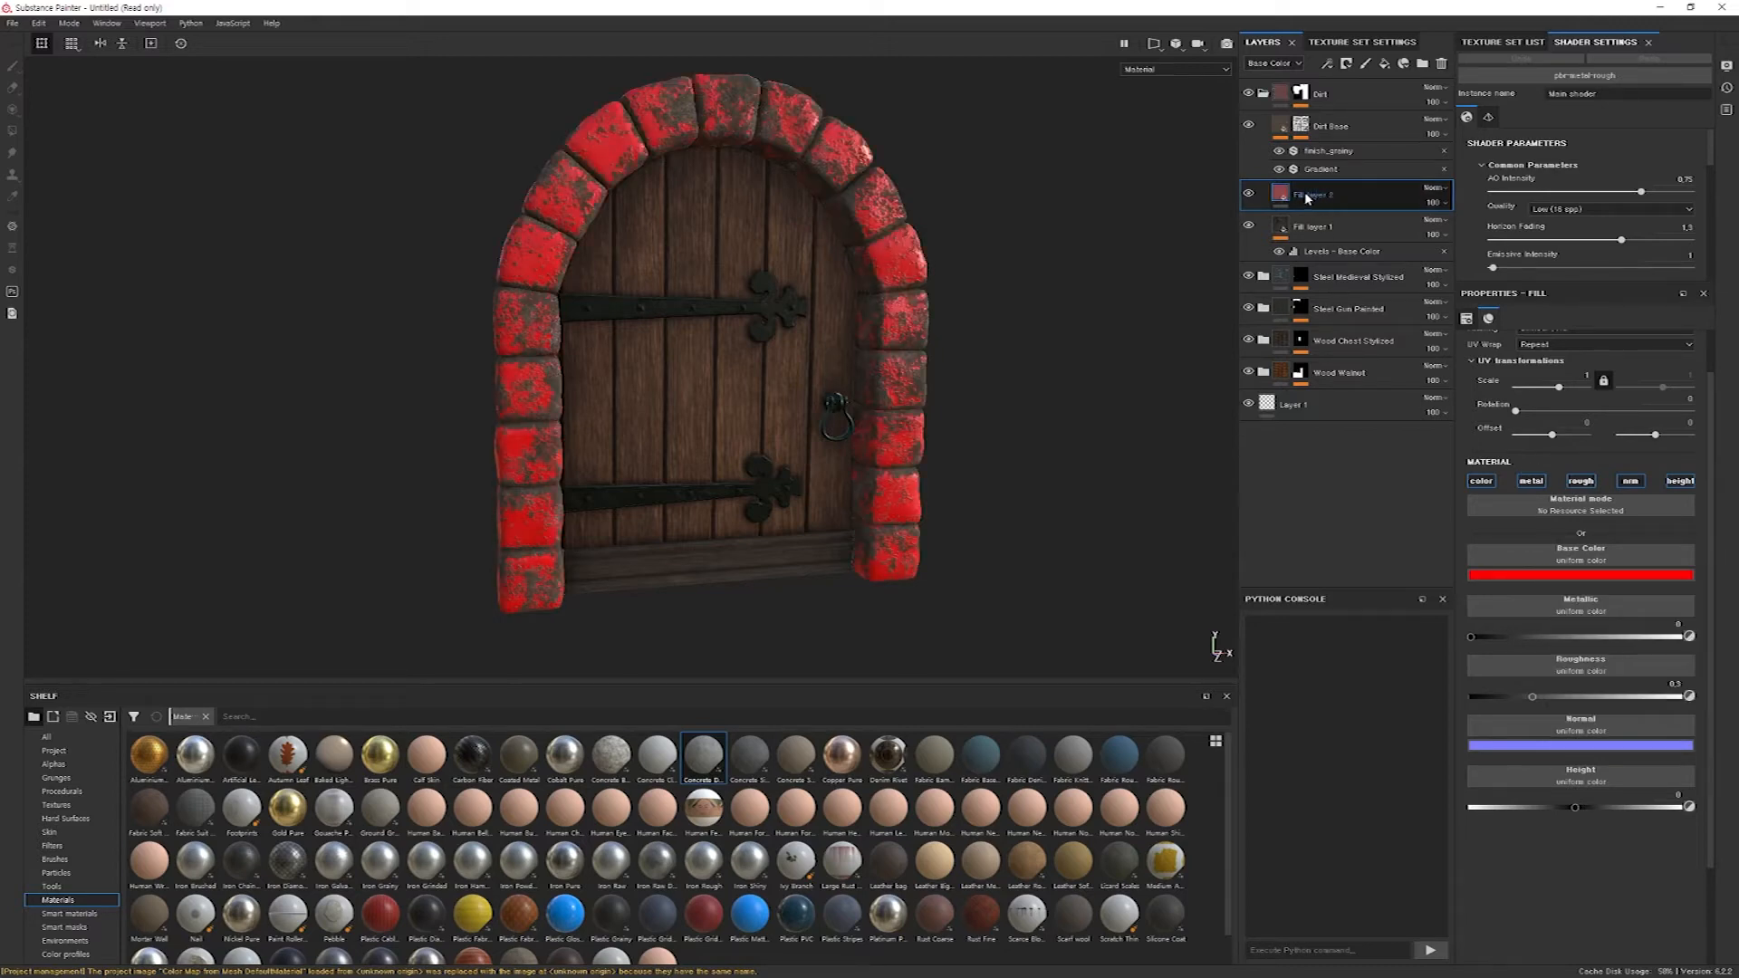
Give the red fill layer a black mask driven by an Ambient Occlusion generator.
right_click(1311, 193)
click(1372, 214)
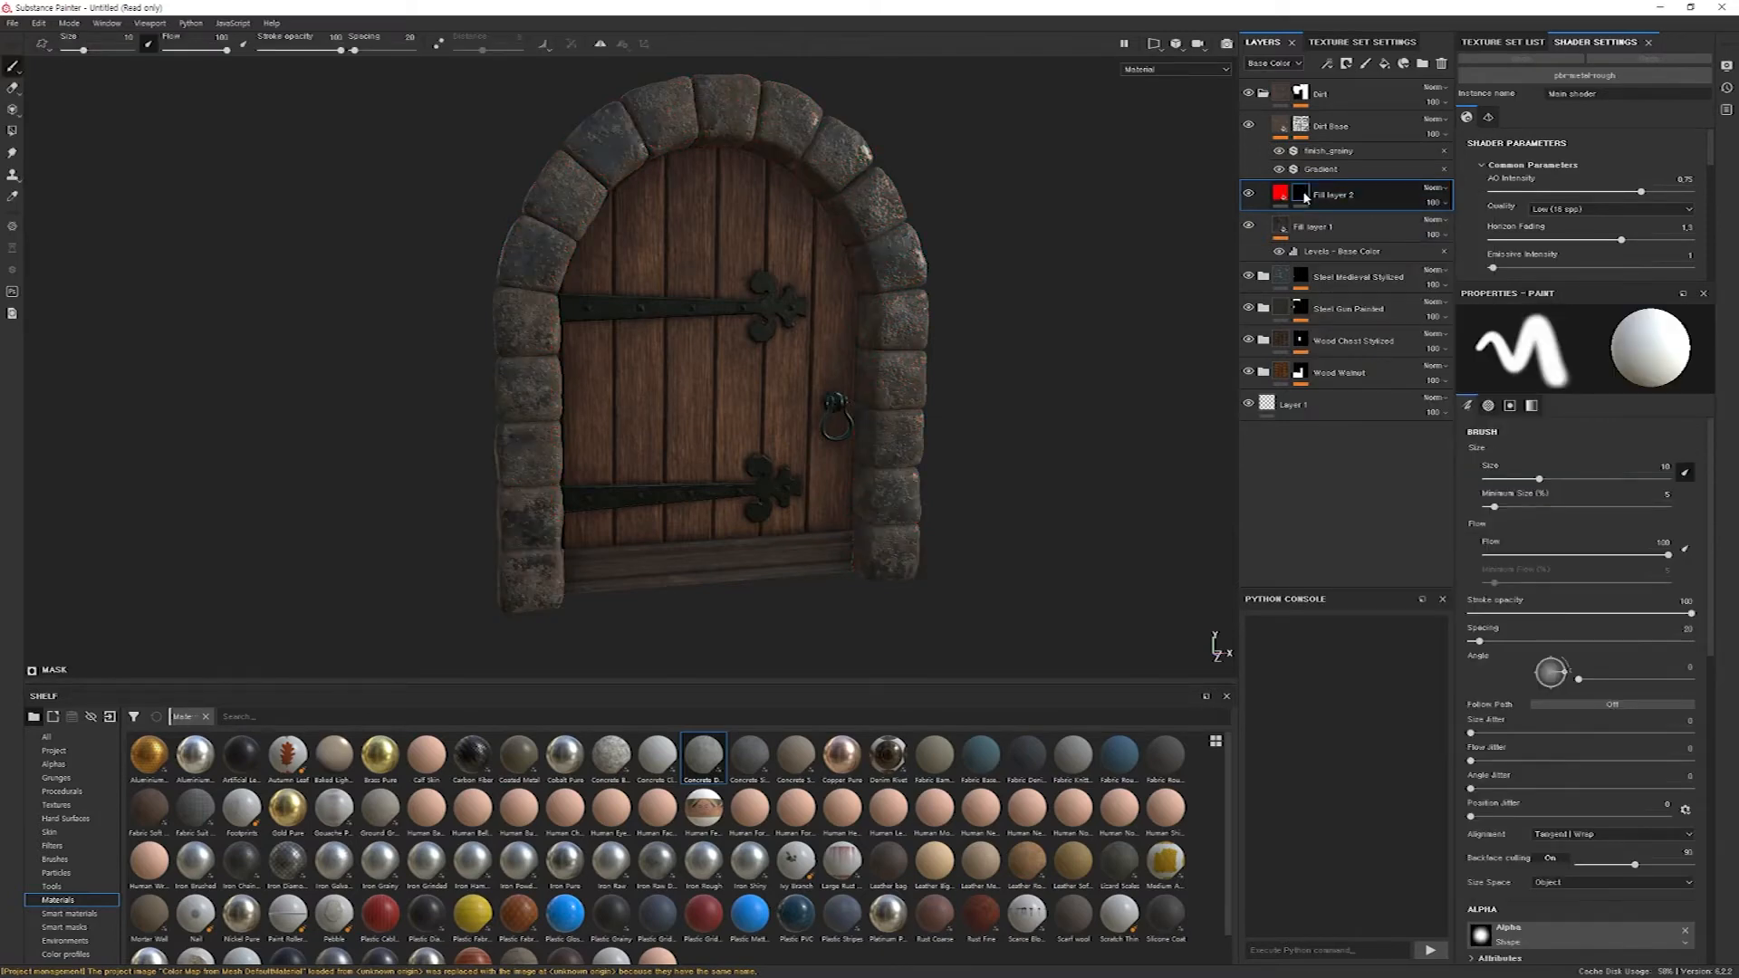
right_click(1305, 197)
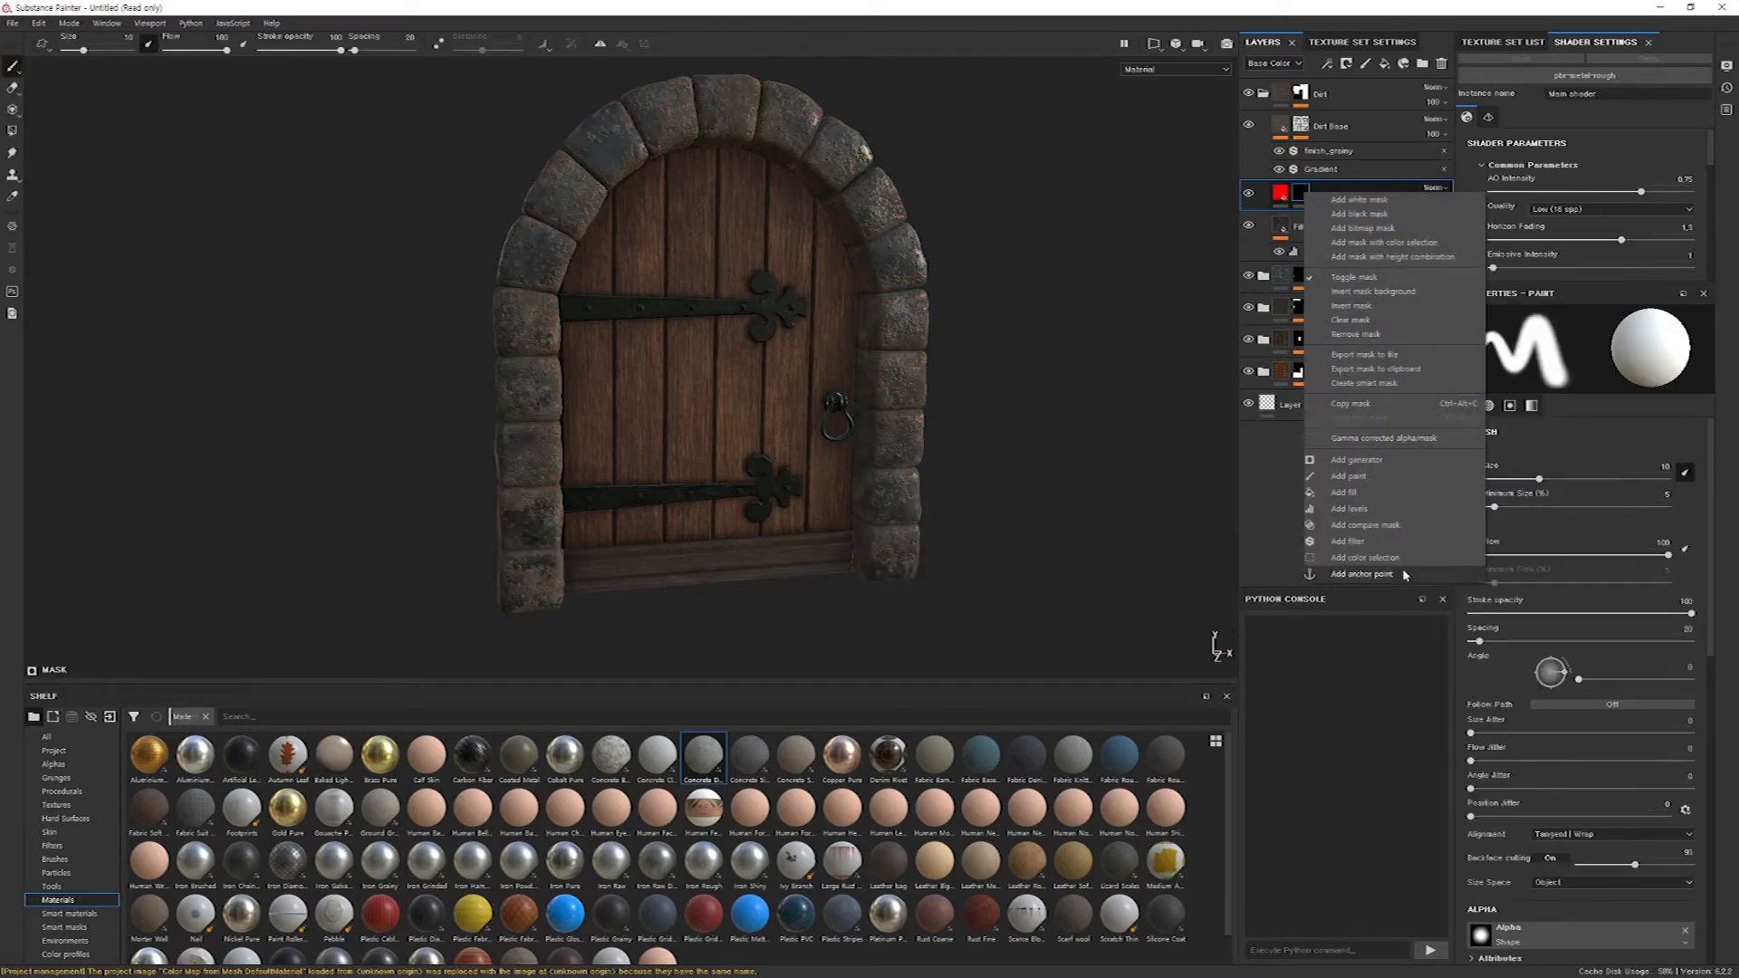
click(1419, 460)
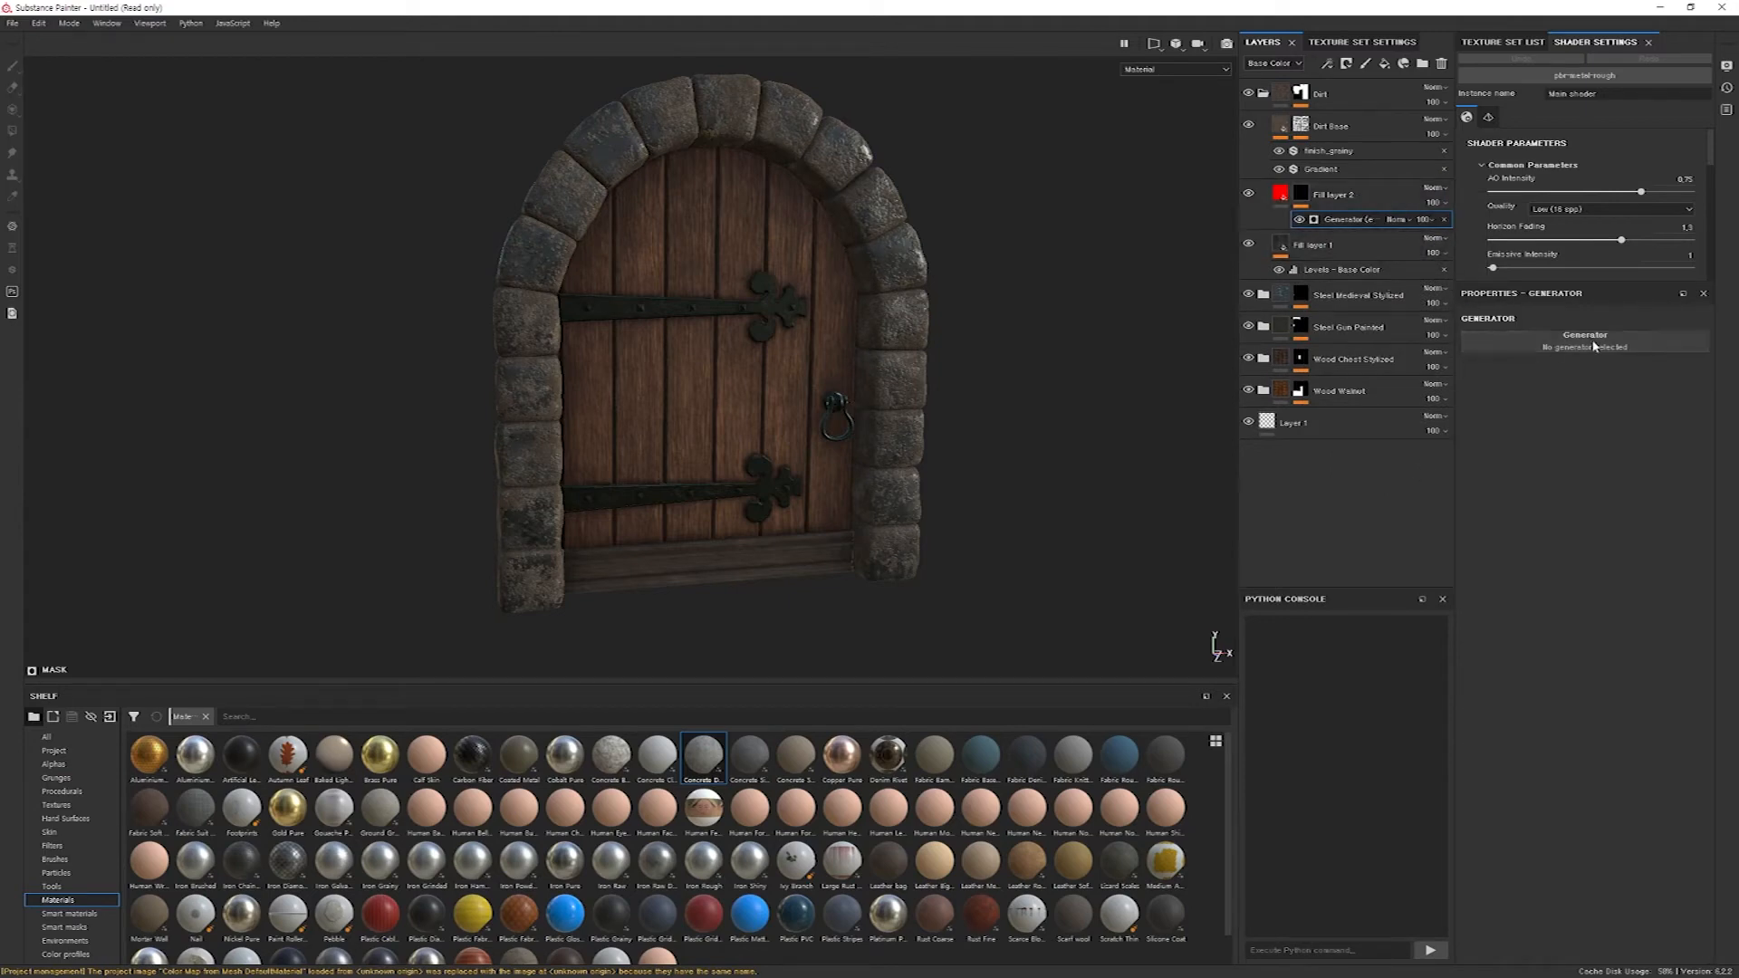
click(1594, 344)
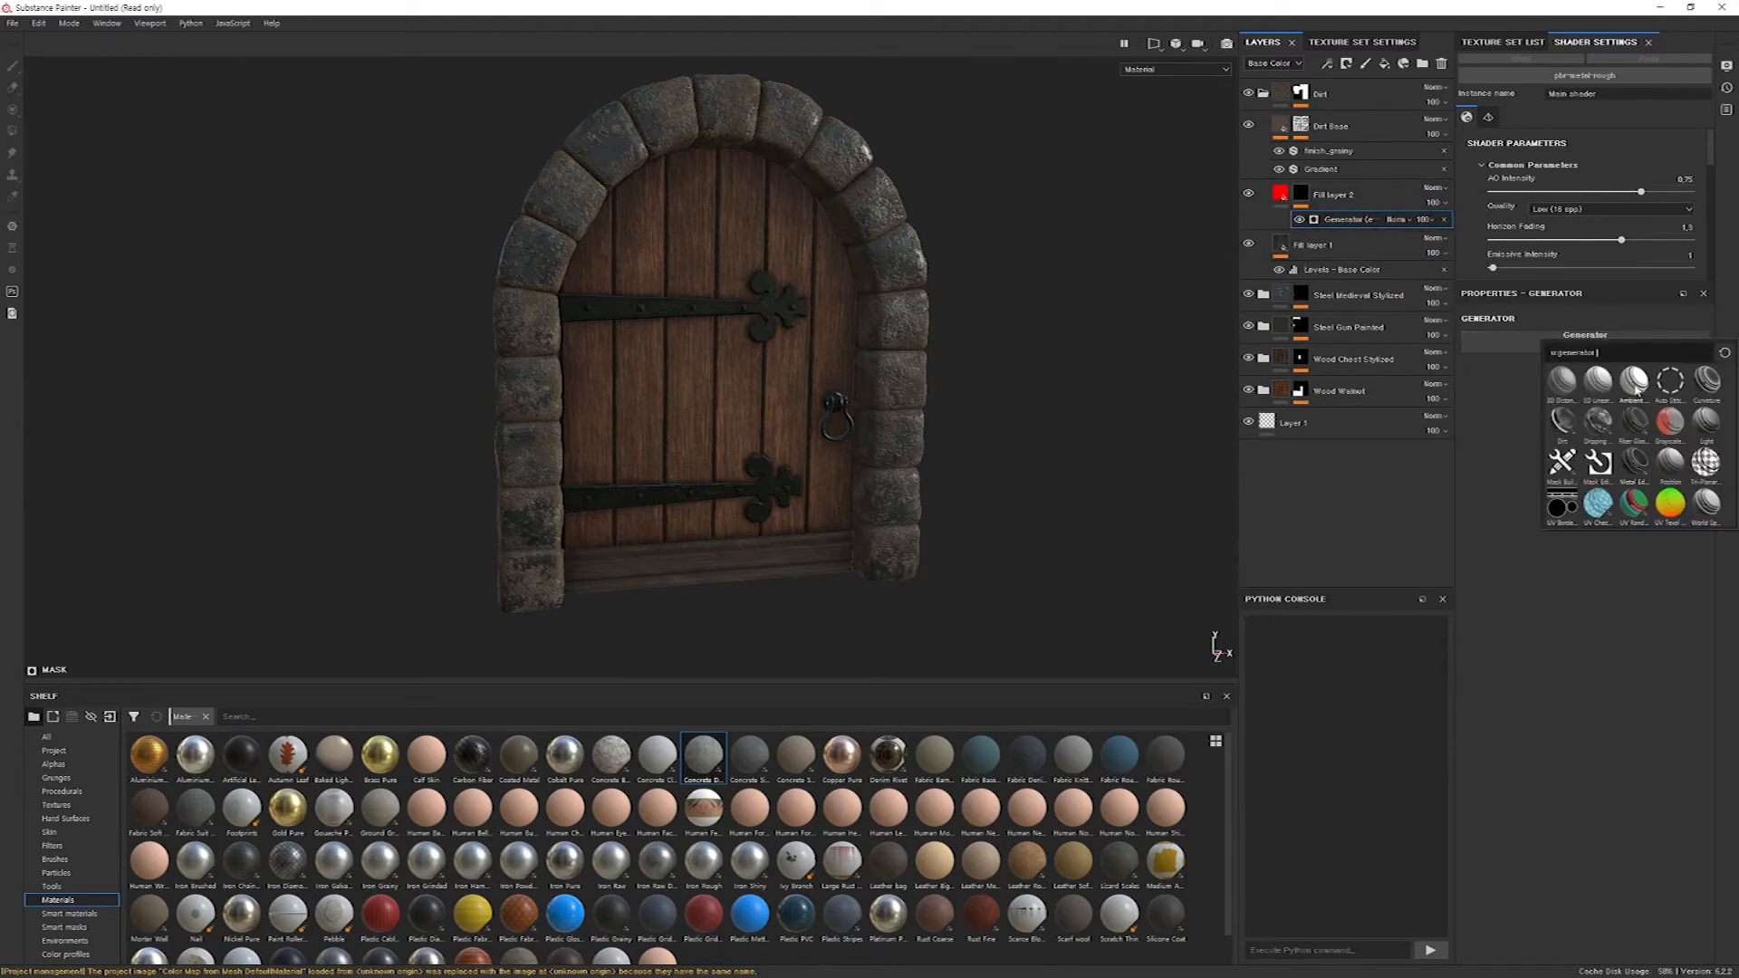
click(1634, 384)
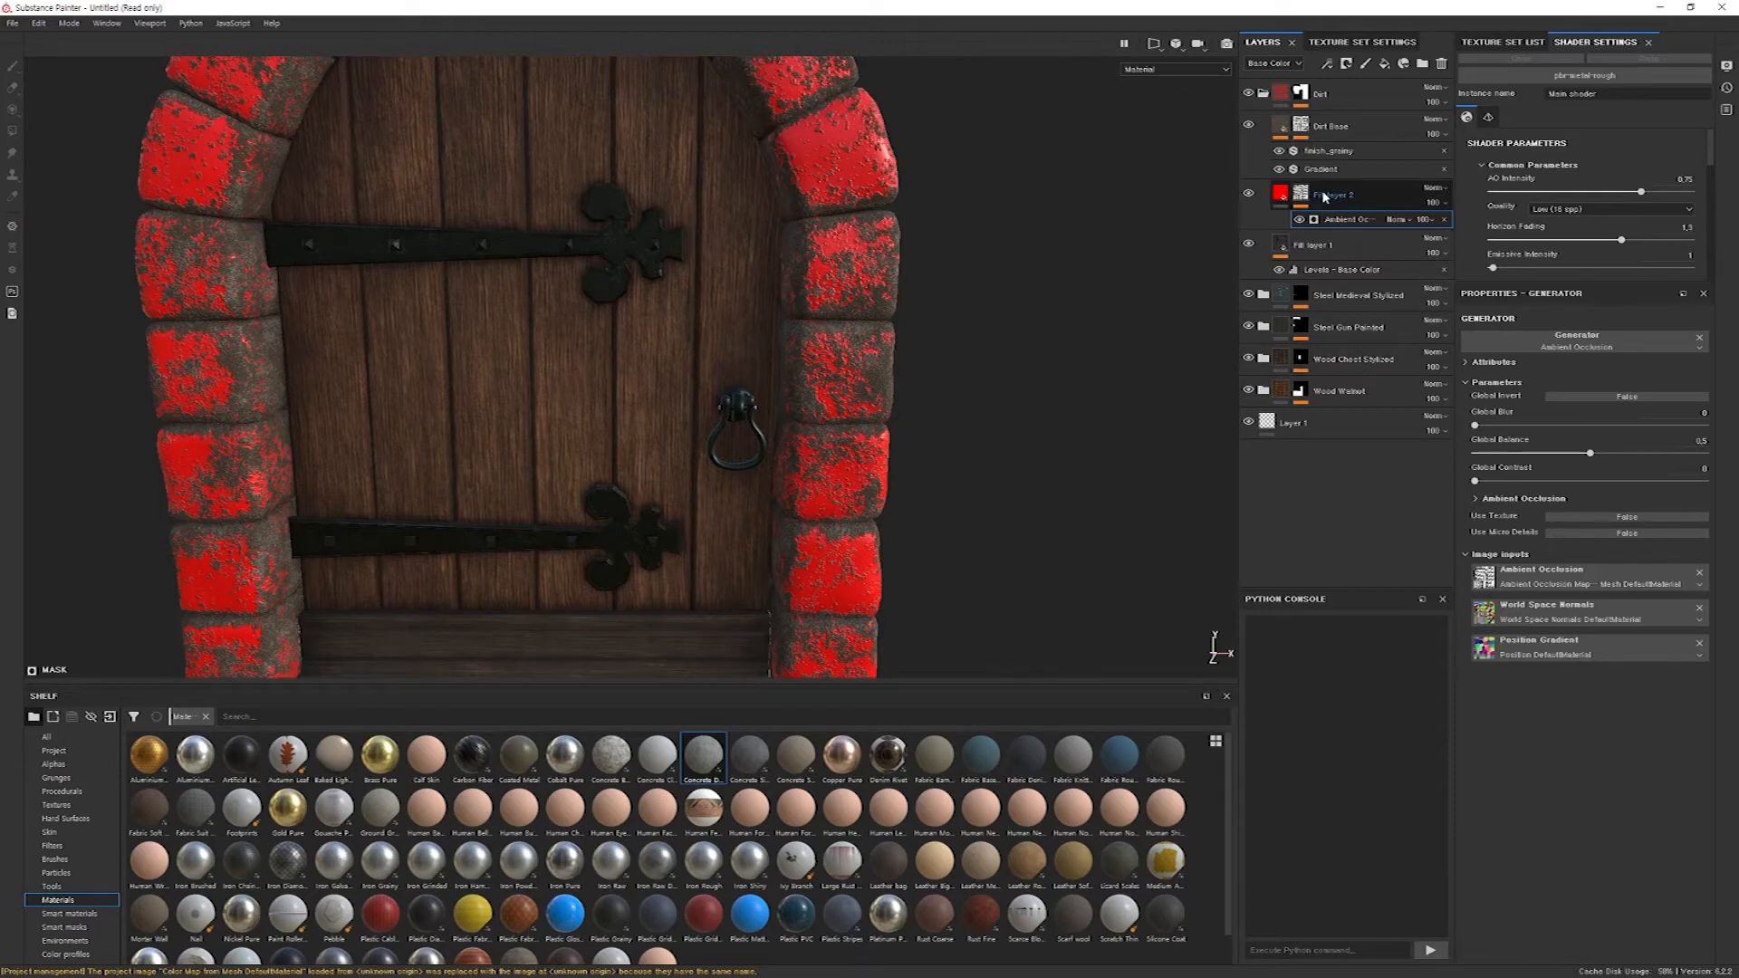
Visualize the red layer's mask, set its generator's Global Invert to True, and return to the material view.
mouse_move(1300, 196)
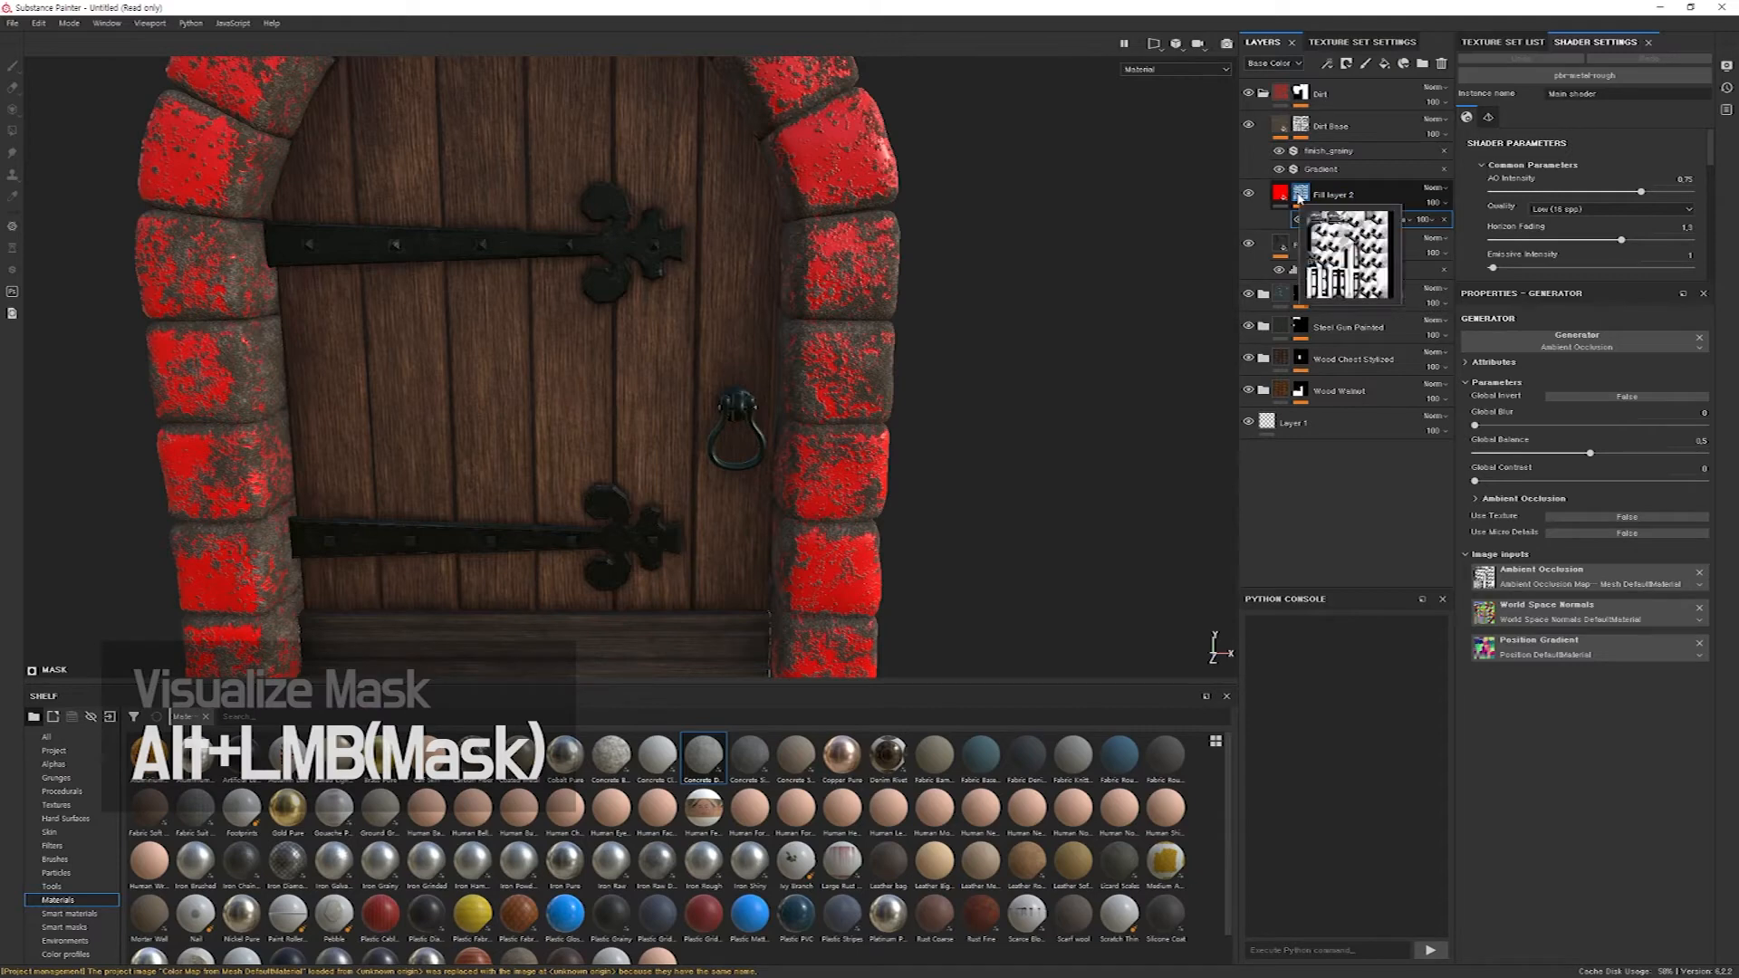
alt+click(1300, 196)
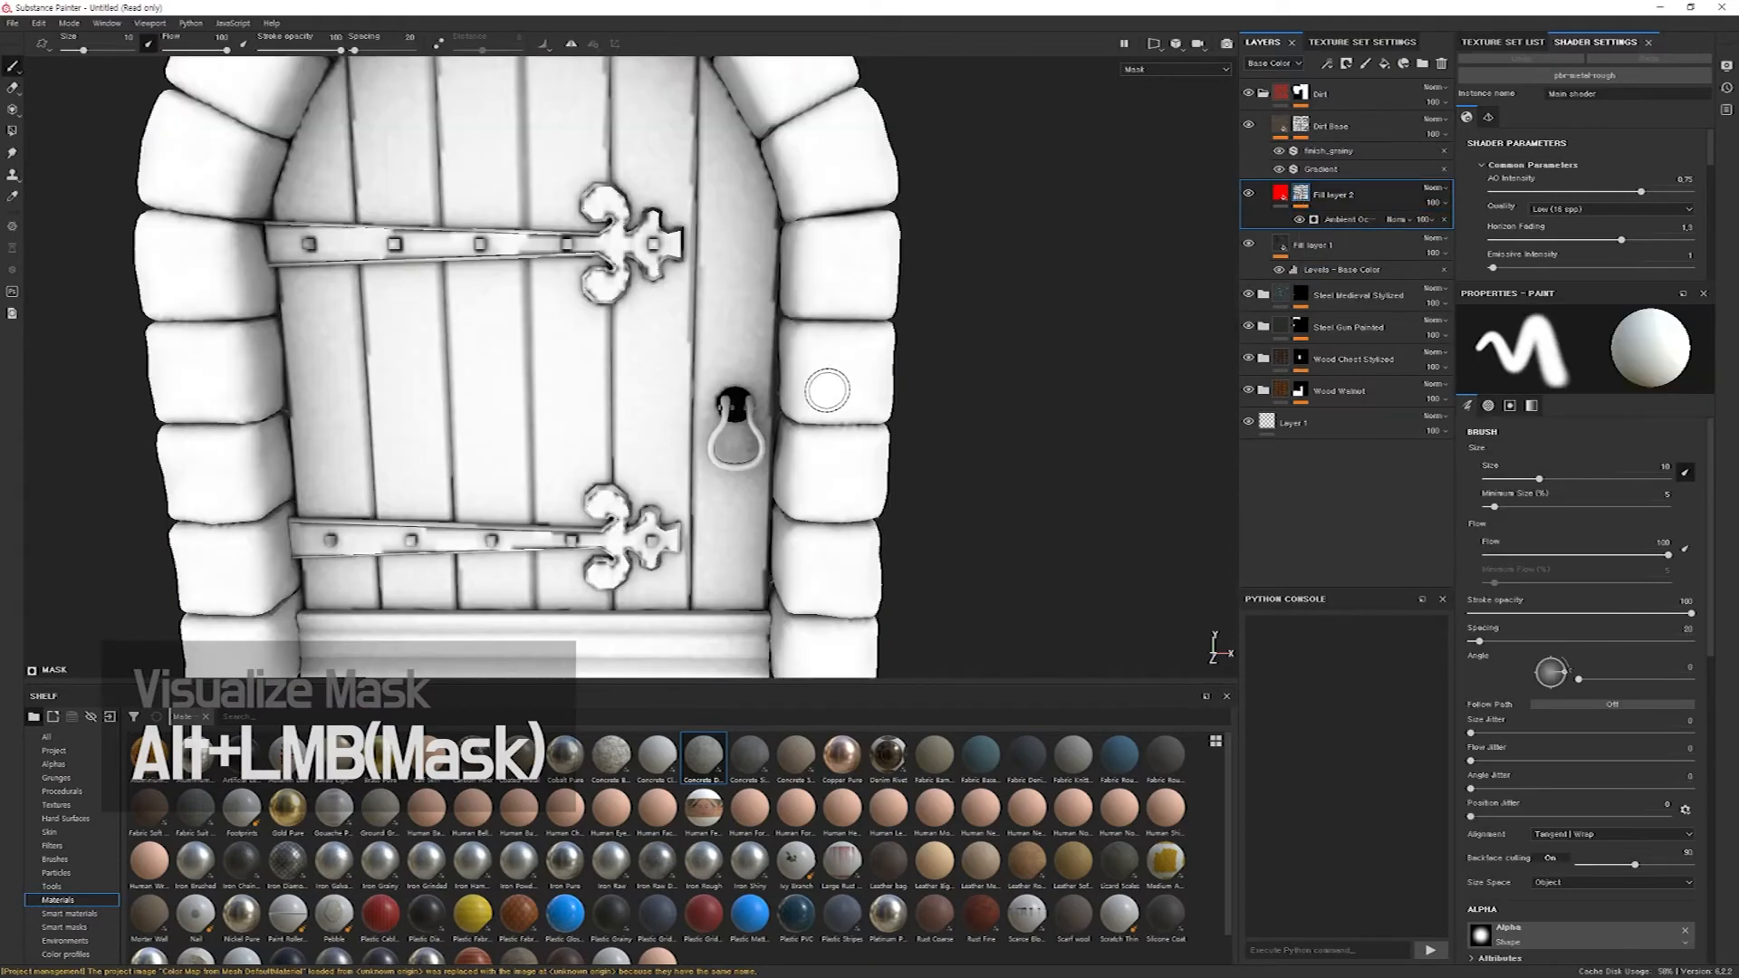
alt+middle_drag(819, 384, 843, 415)
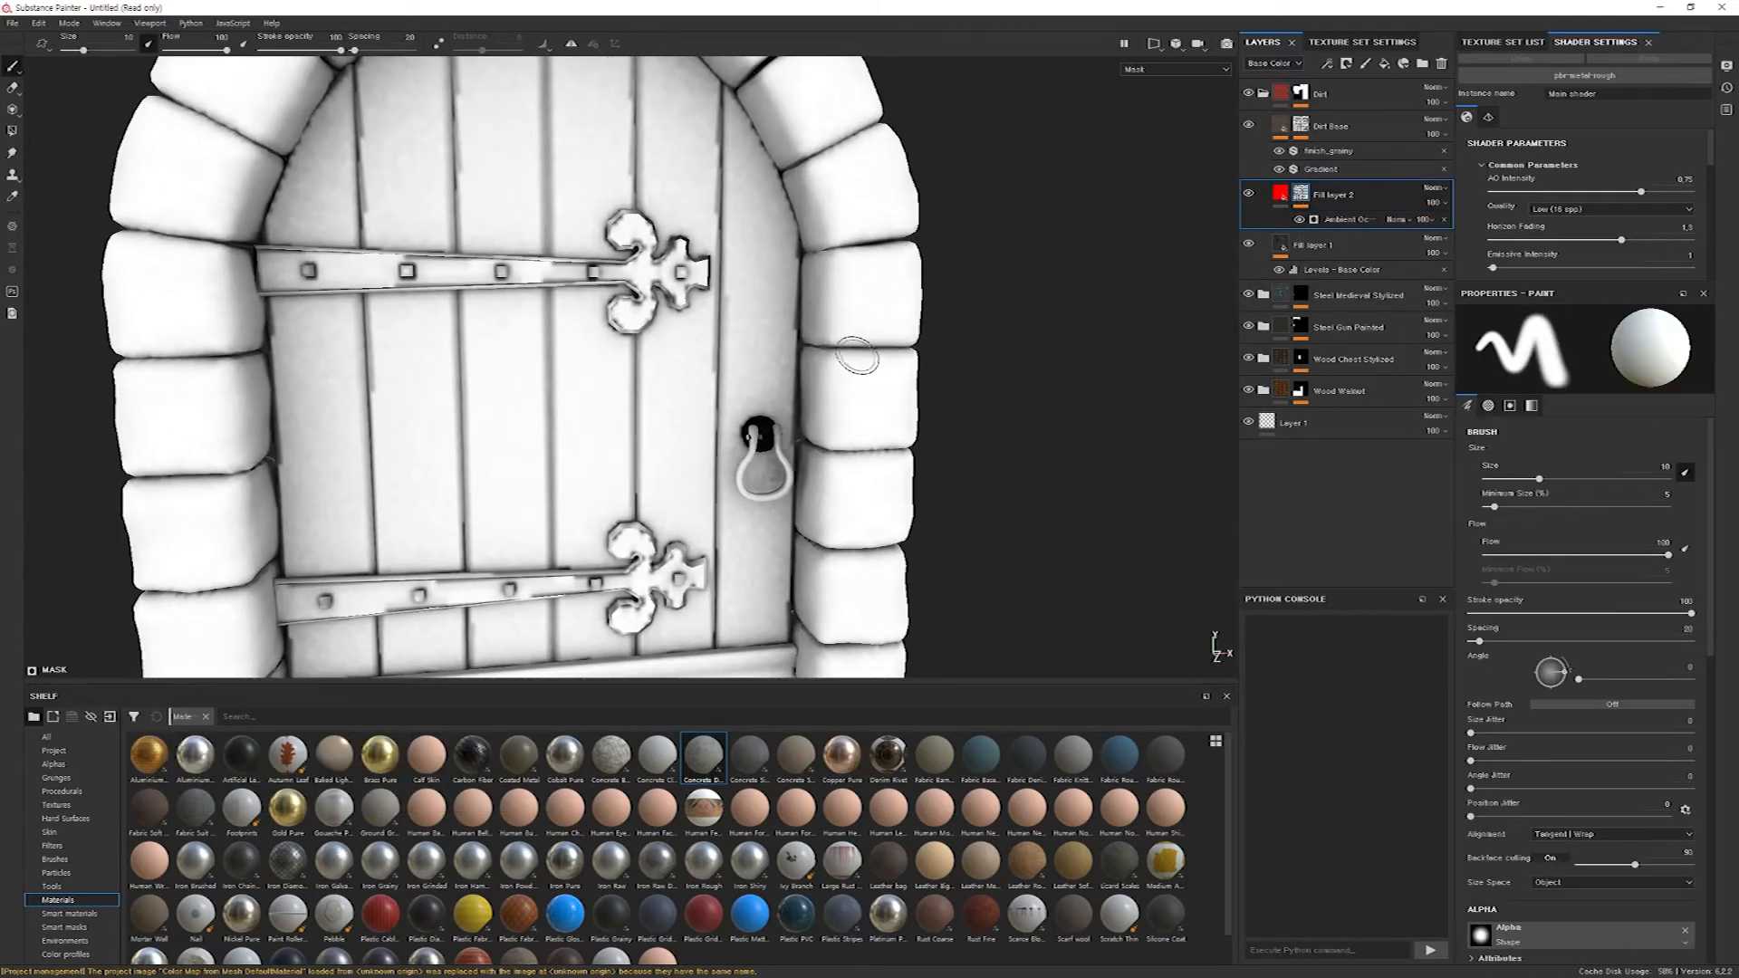
scroll(851, 317, down, 4)
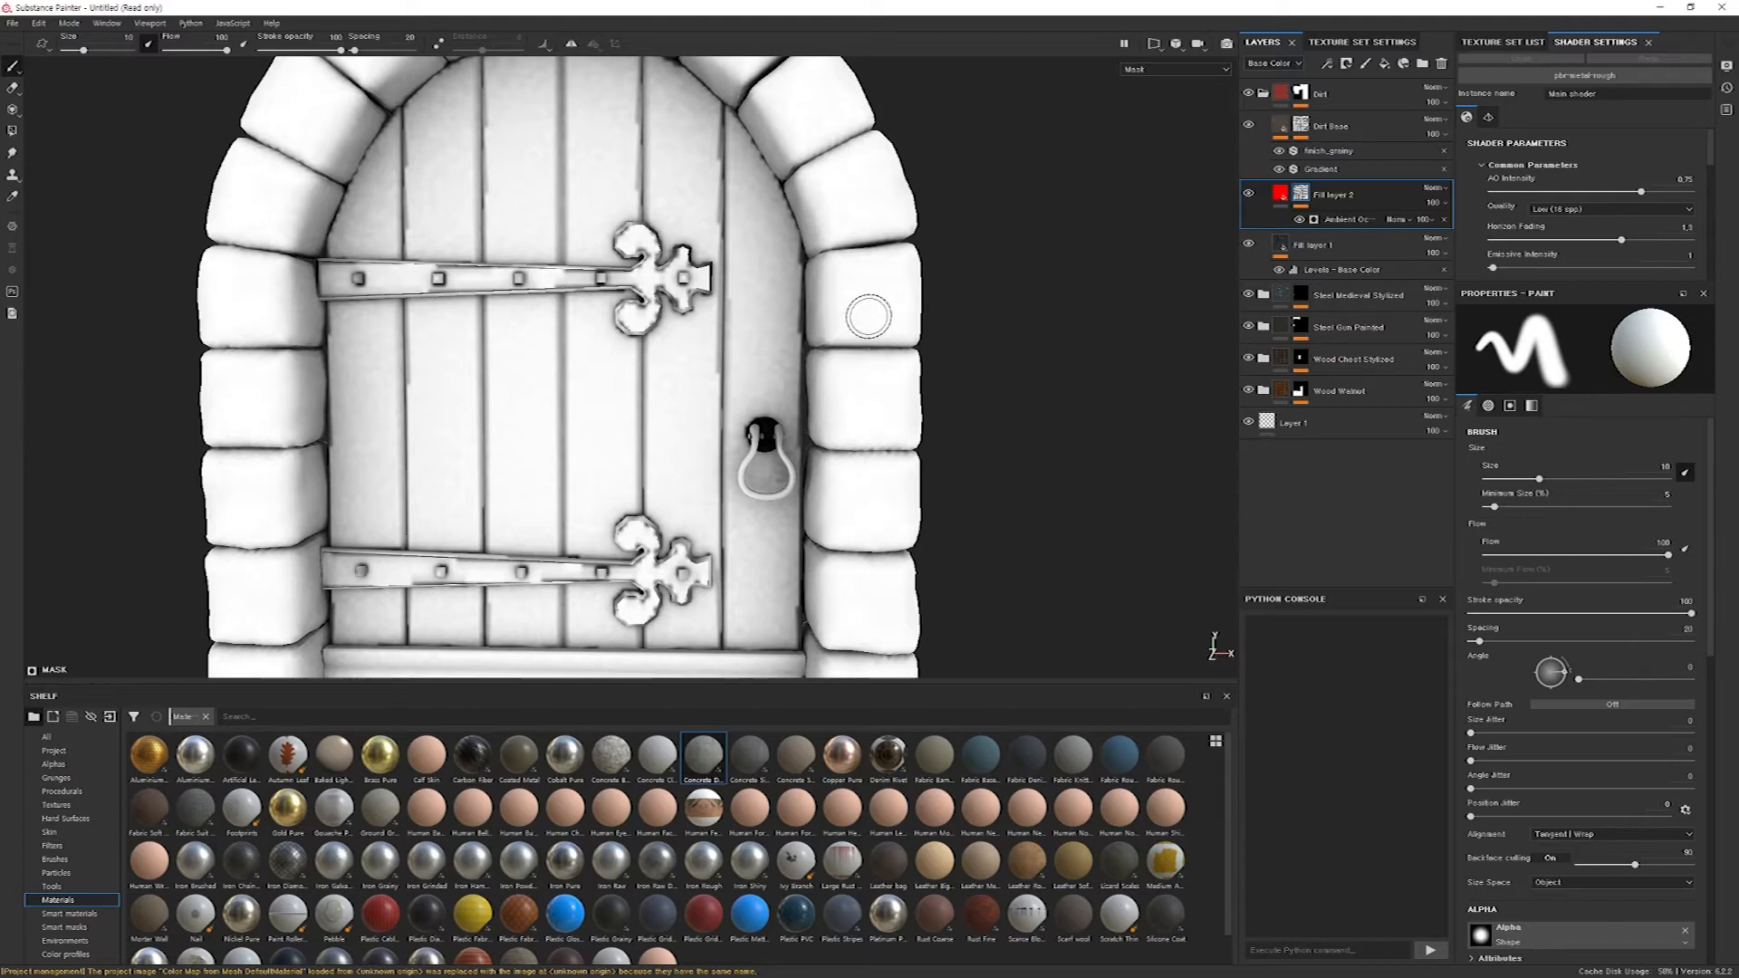
click(1338, 223)
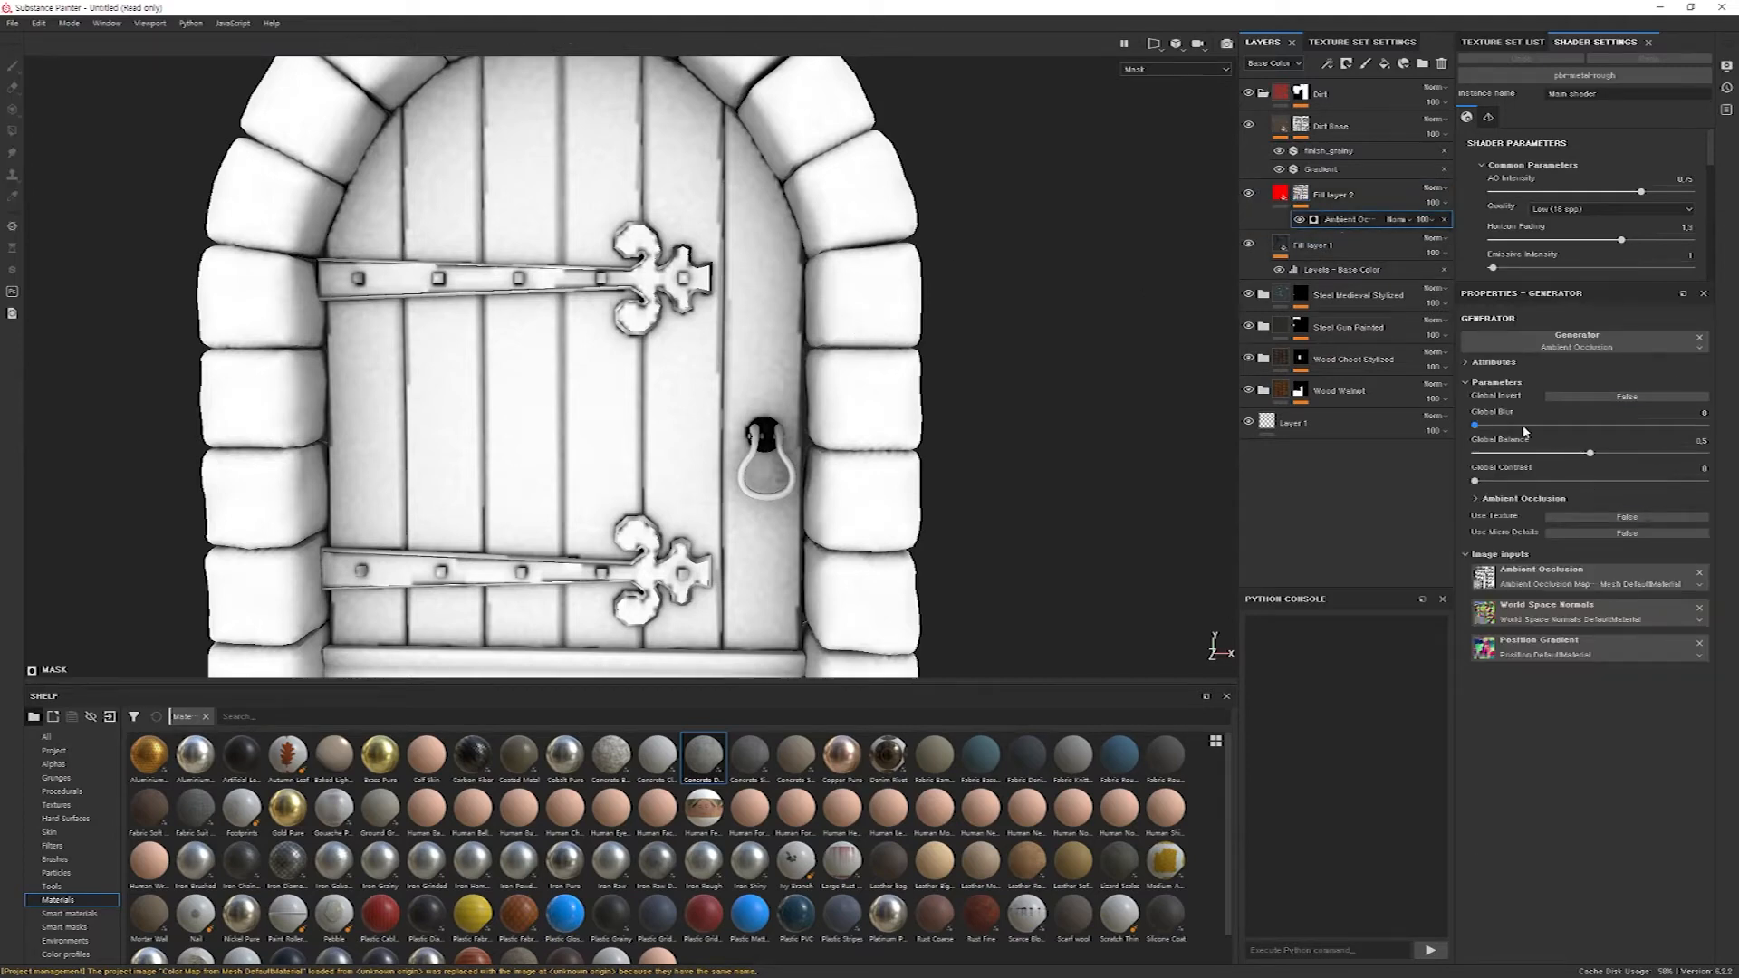
click(1625, 398)
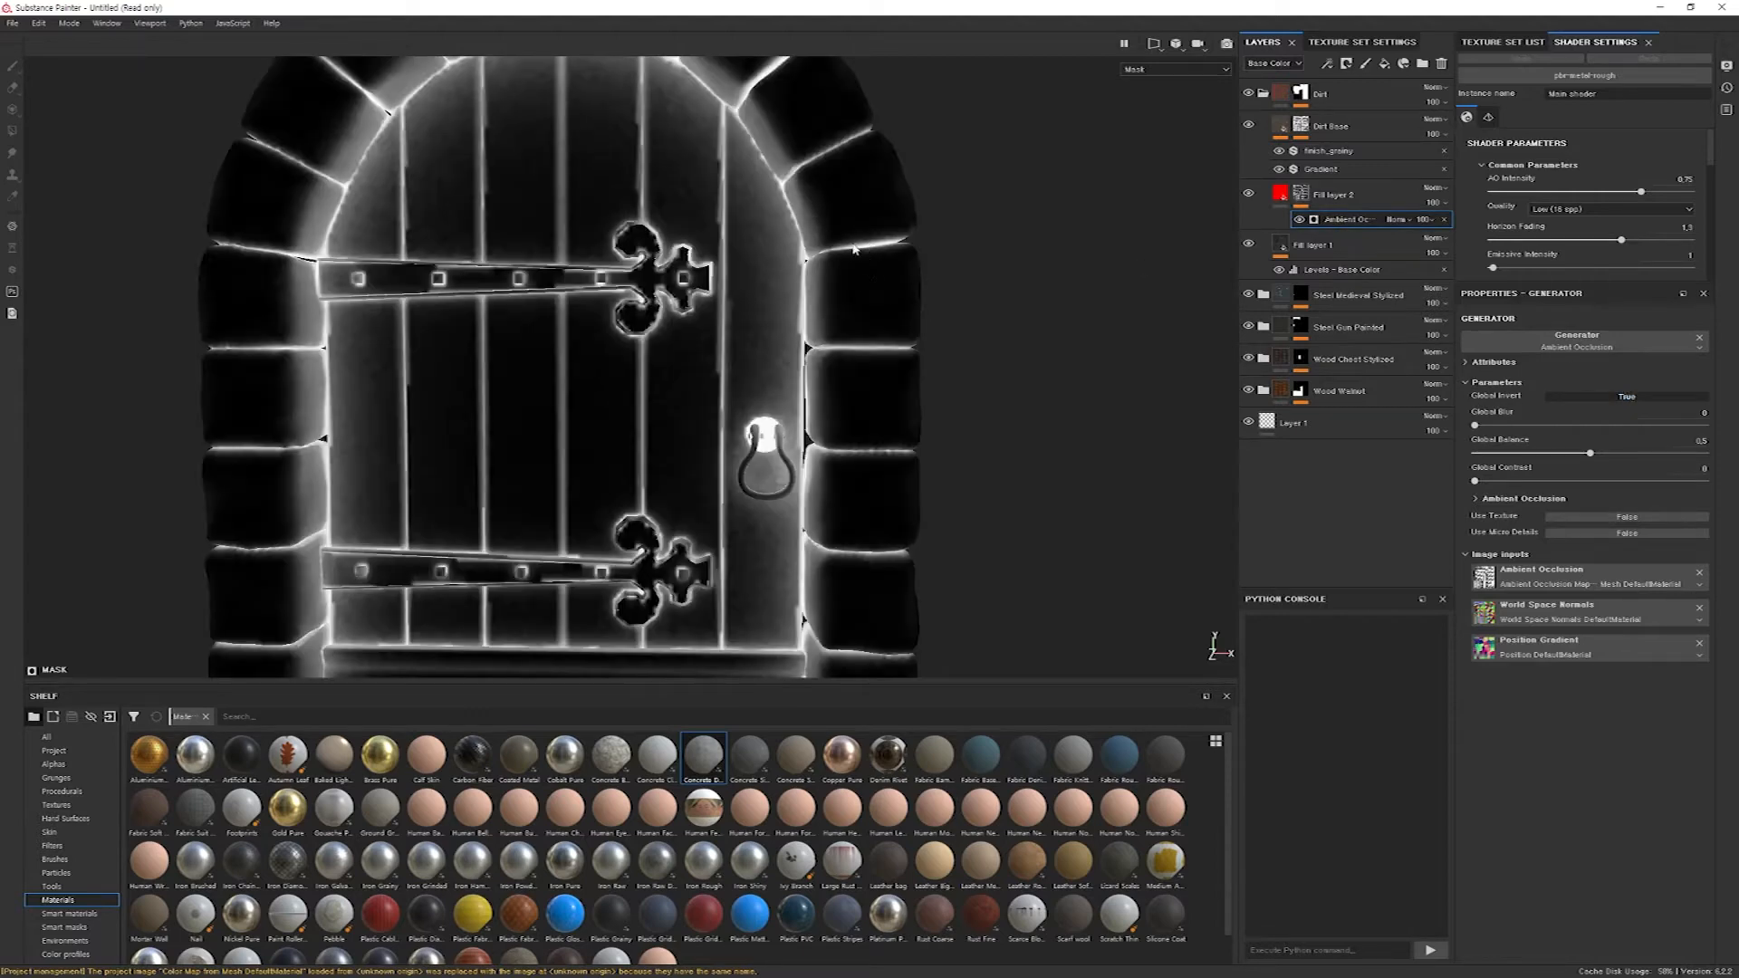
click(1282, 195)
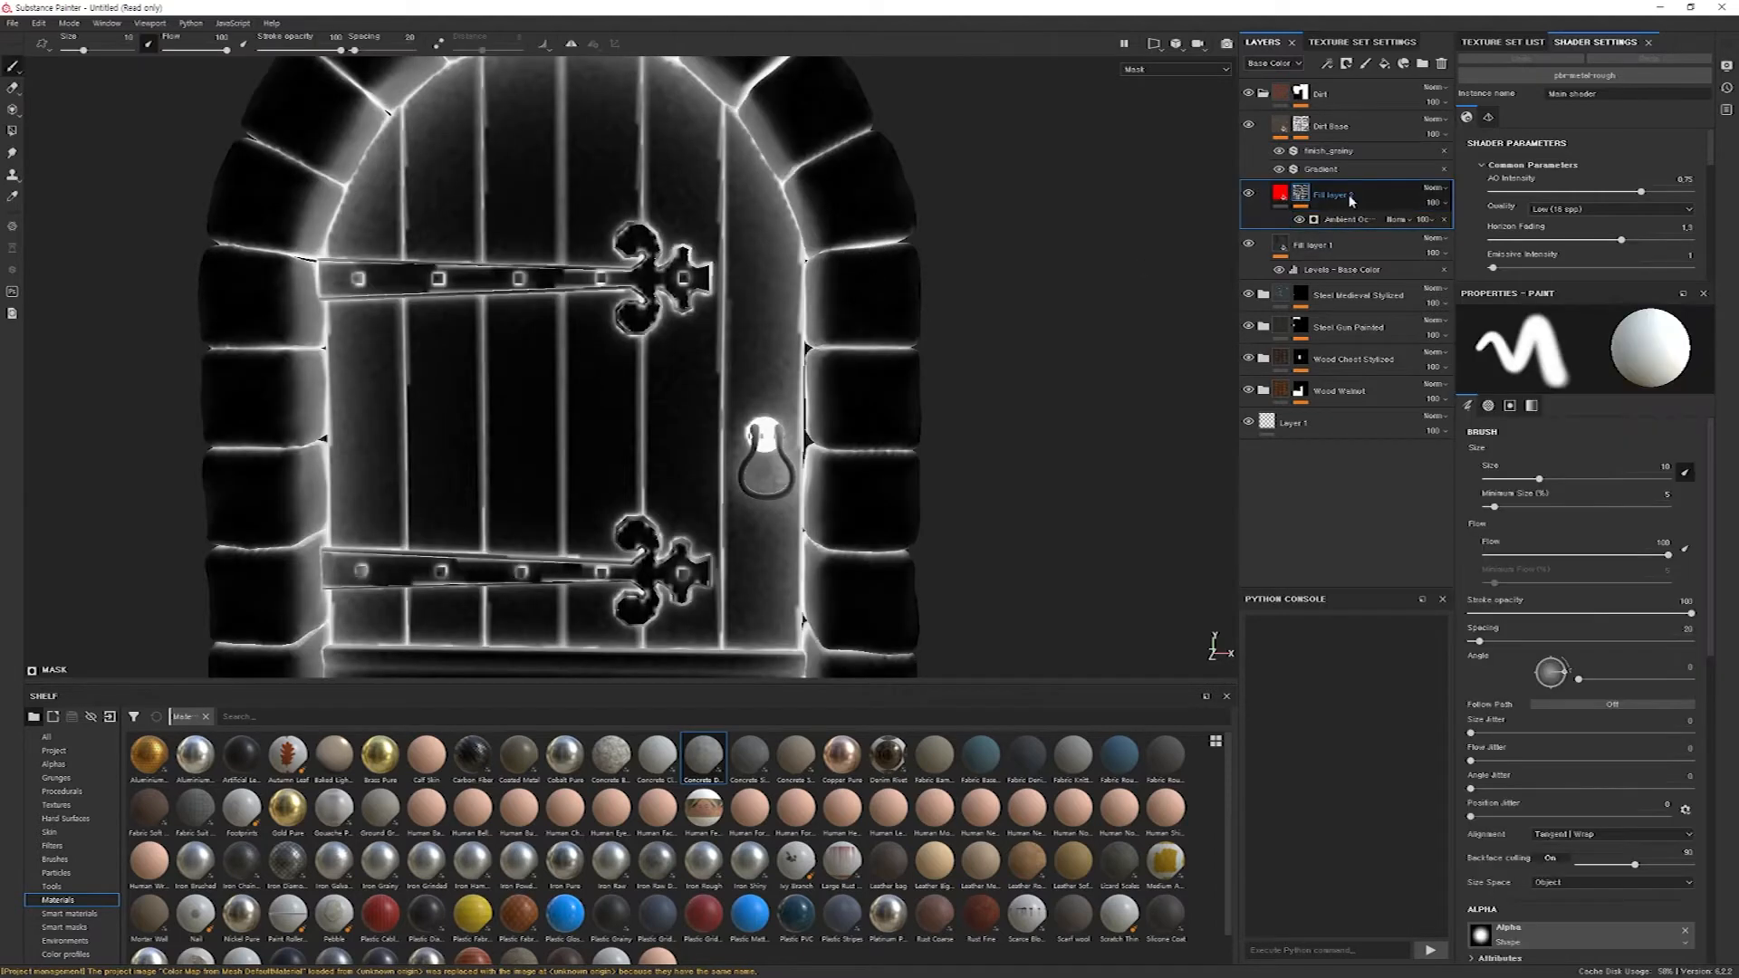
click(1282, 195)
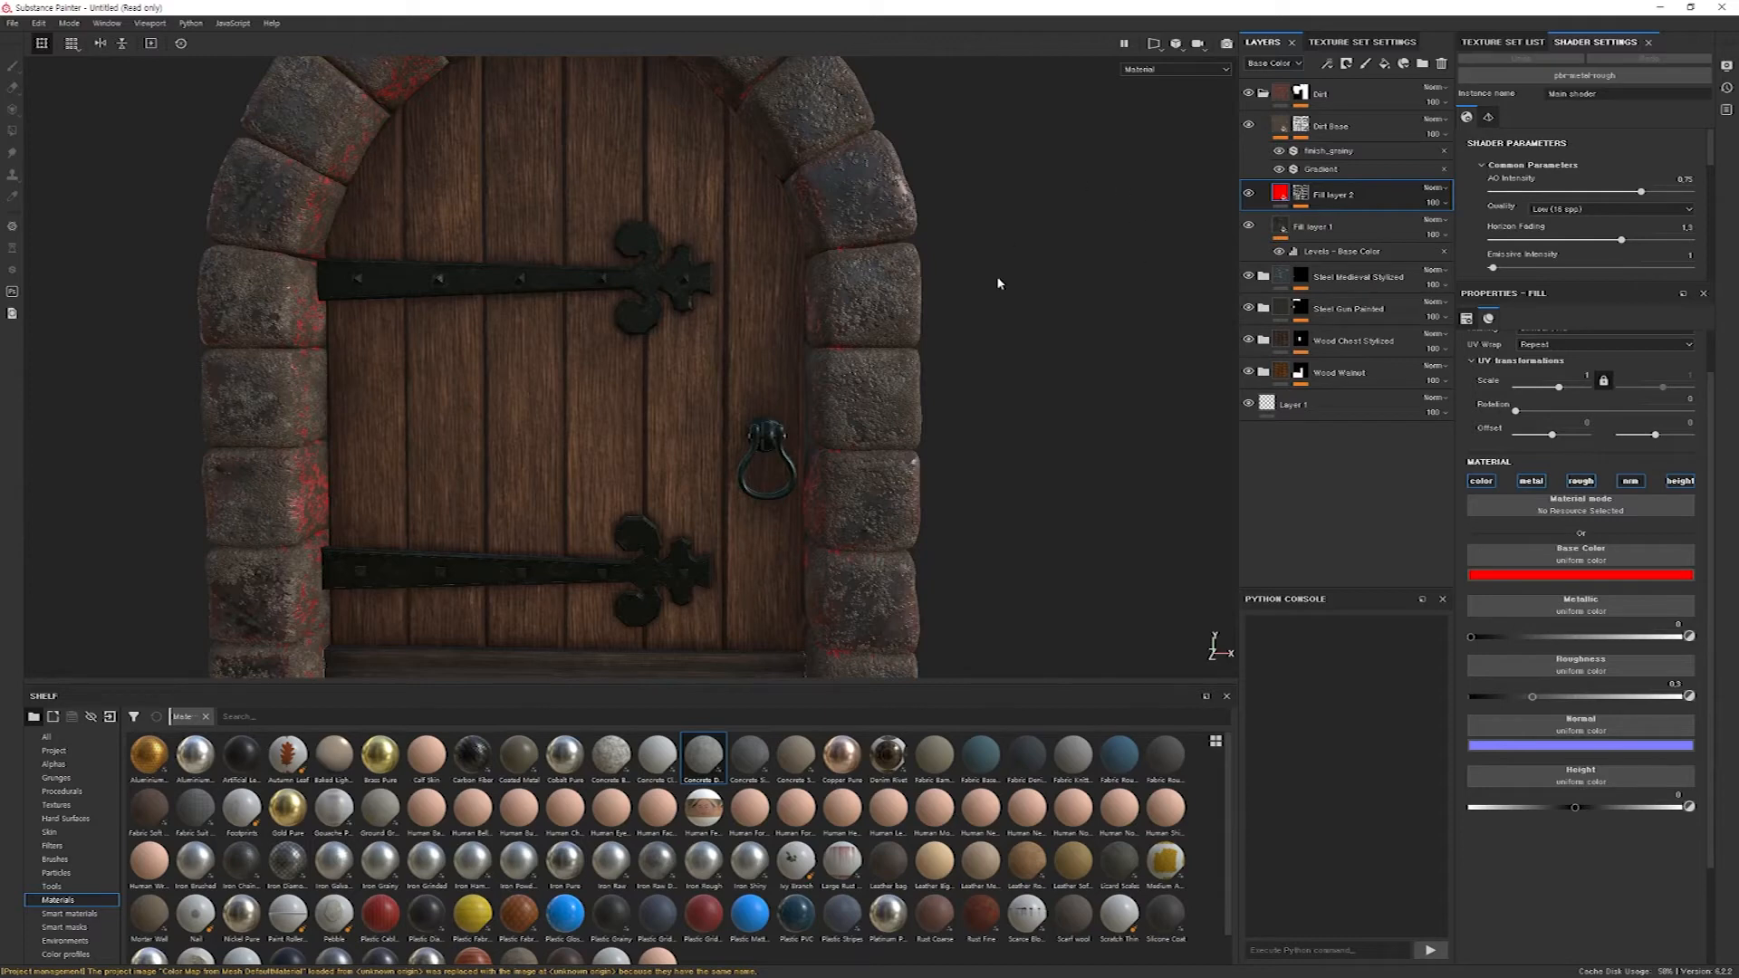
Add a Blur filter above the Ambient Occlusion generator in the red fill layer's mask.
click(1302, 194)
mouse_move(639, 314)
alt+mouse_down()
mouse_move(524, 324)
mouse_move(679, 291)
mouse_move(777, 399)
mouse_move(763, 417)
mouse_move(709, 344)
alt+mouse_up()
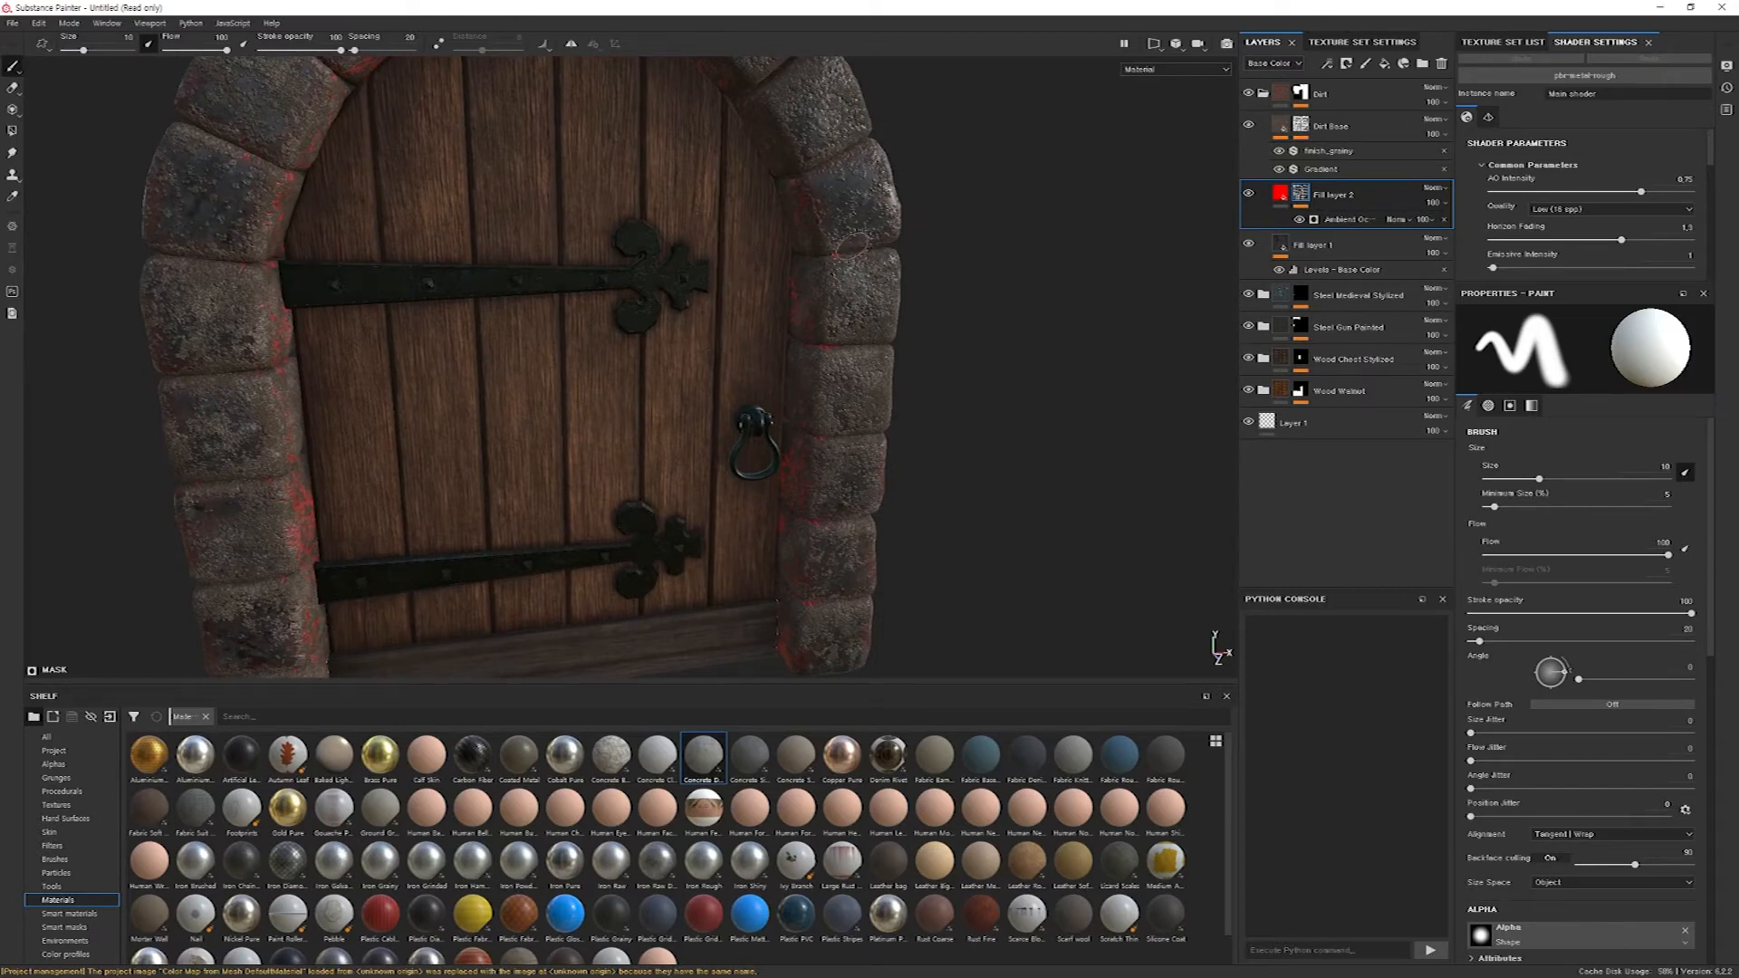
right_click(1306, 197)
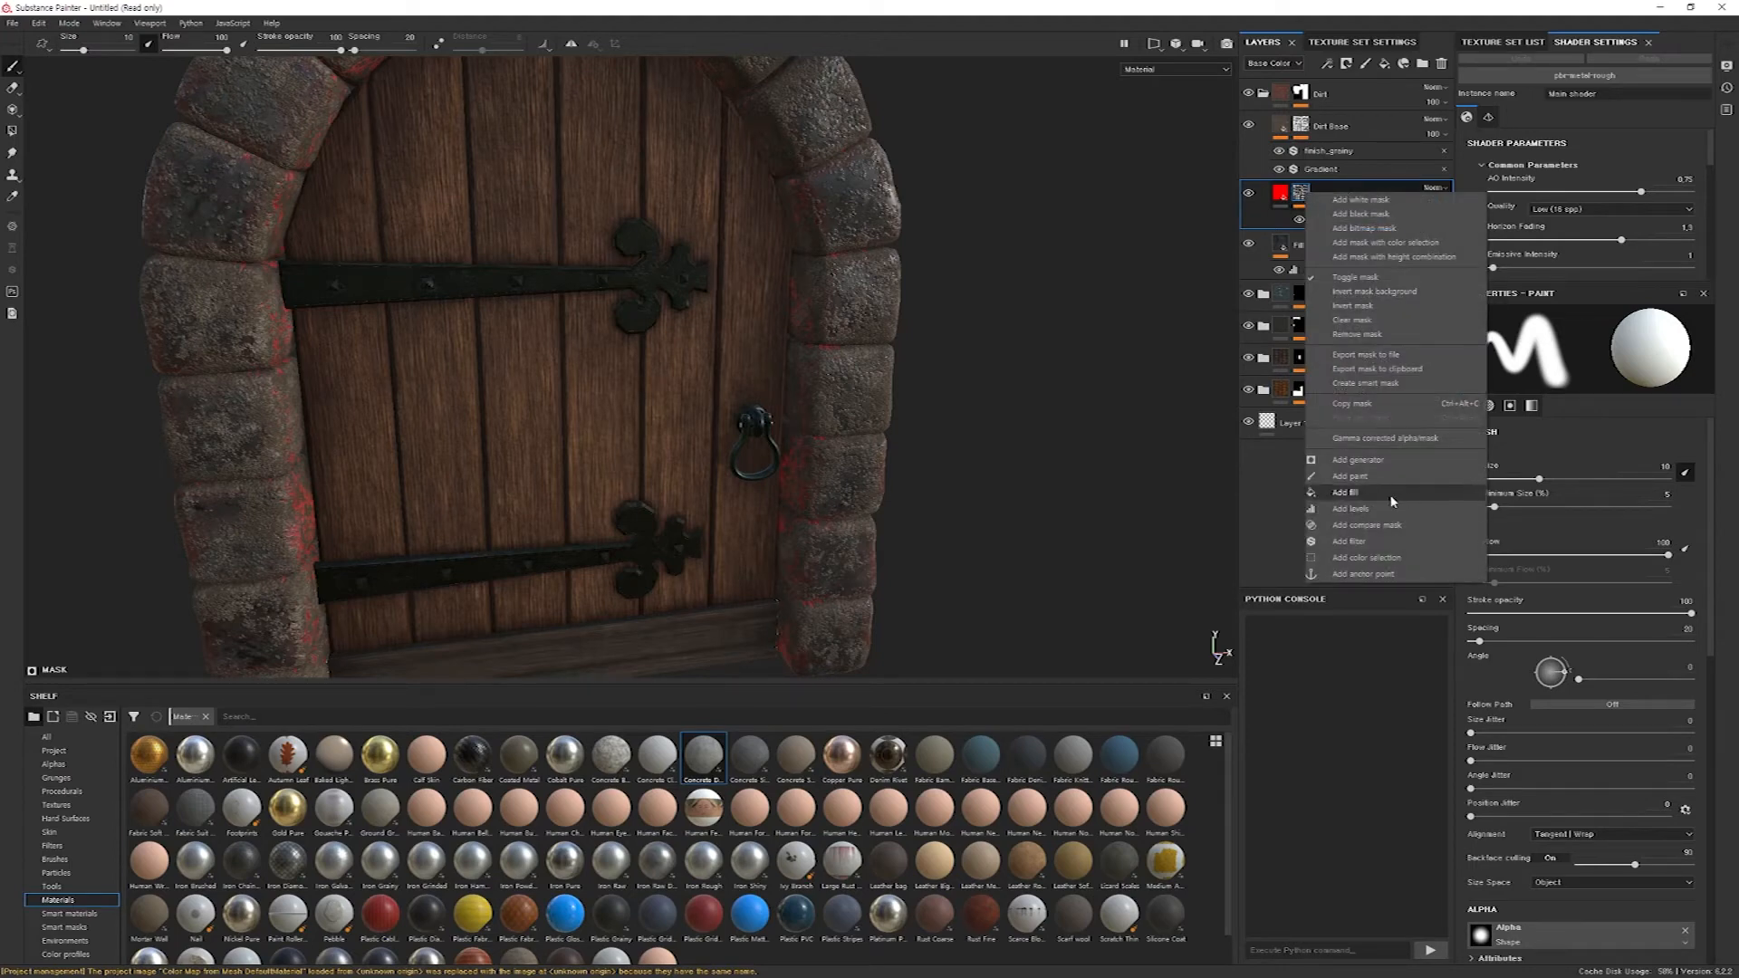
click(1409, 540)
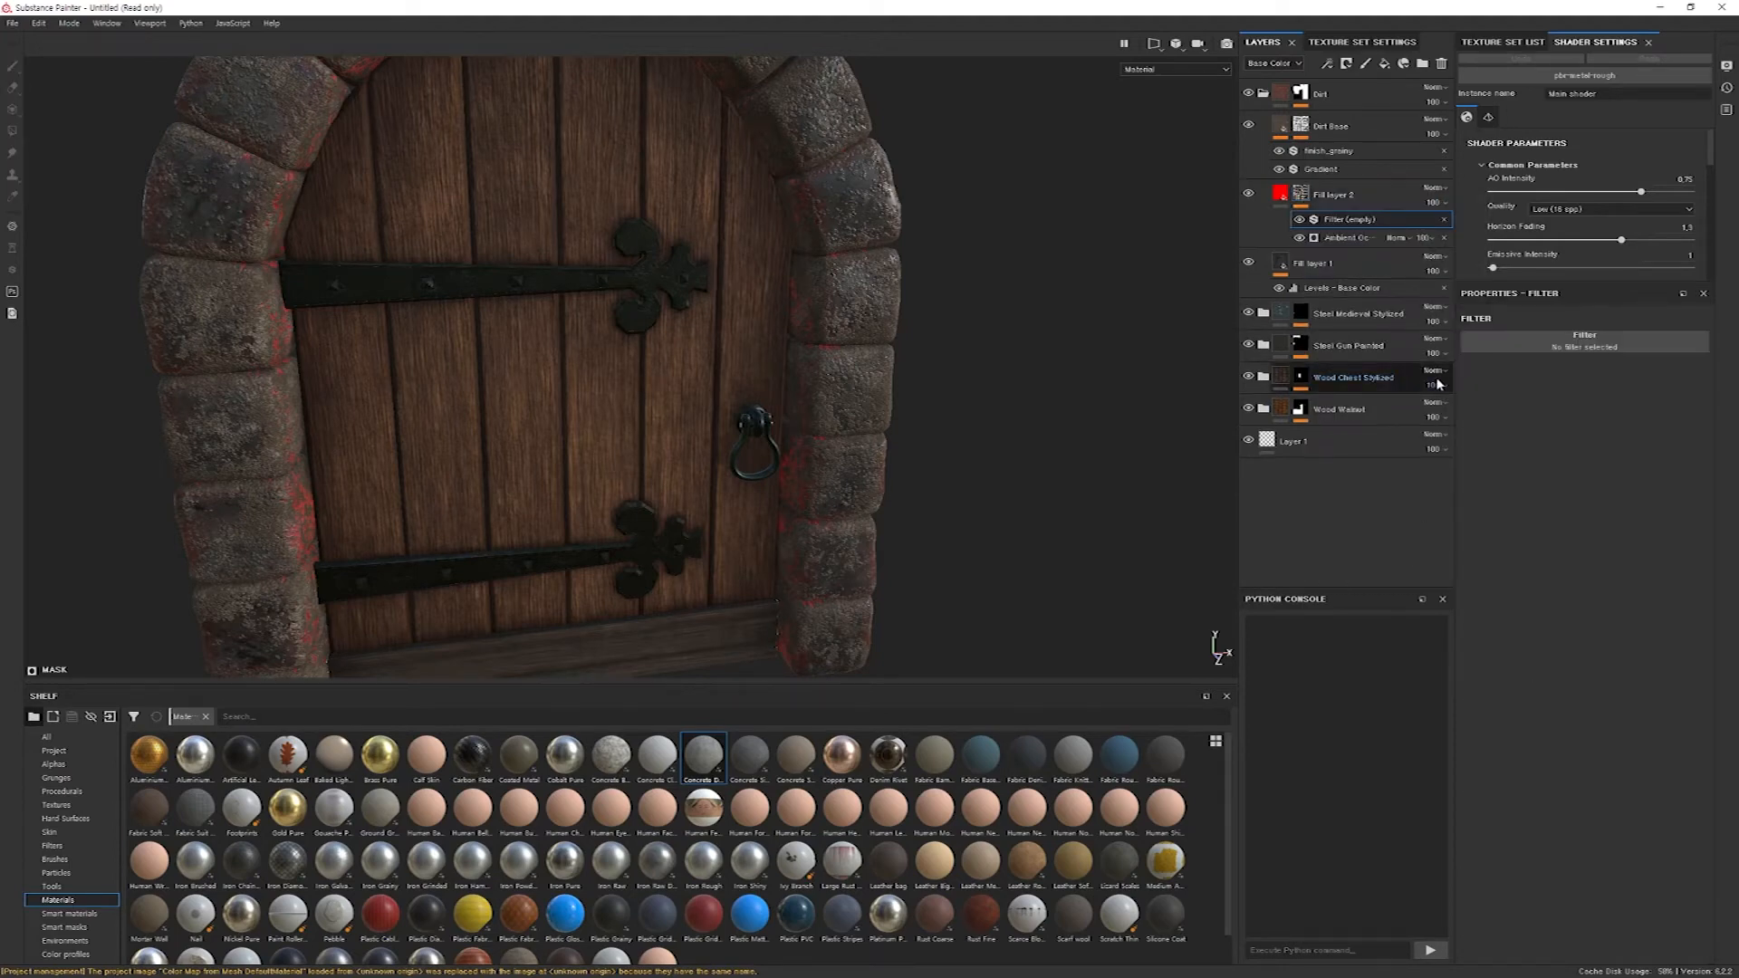
click(1569, 350)
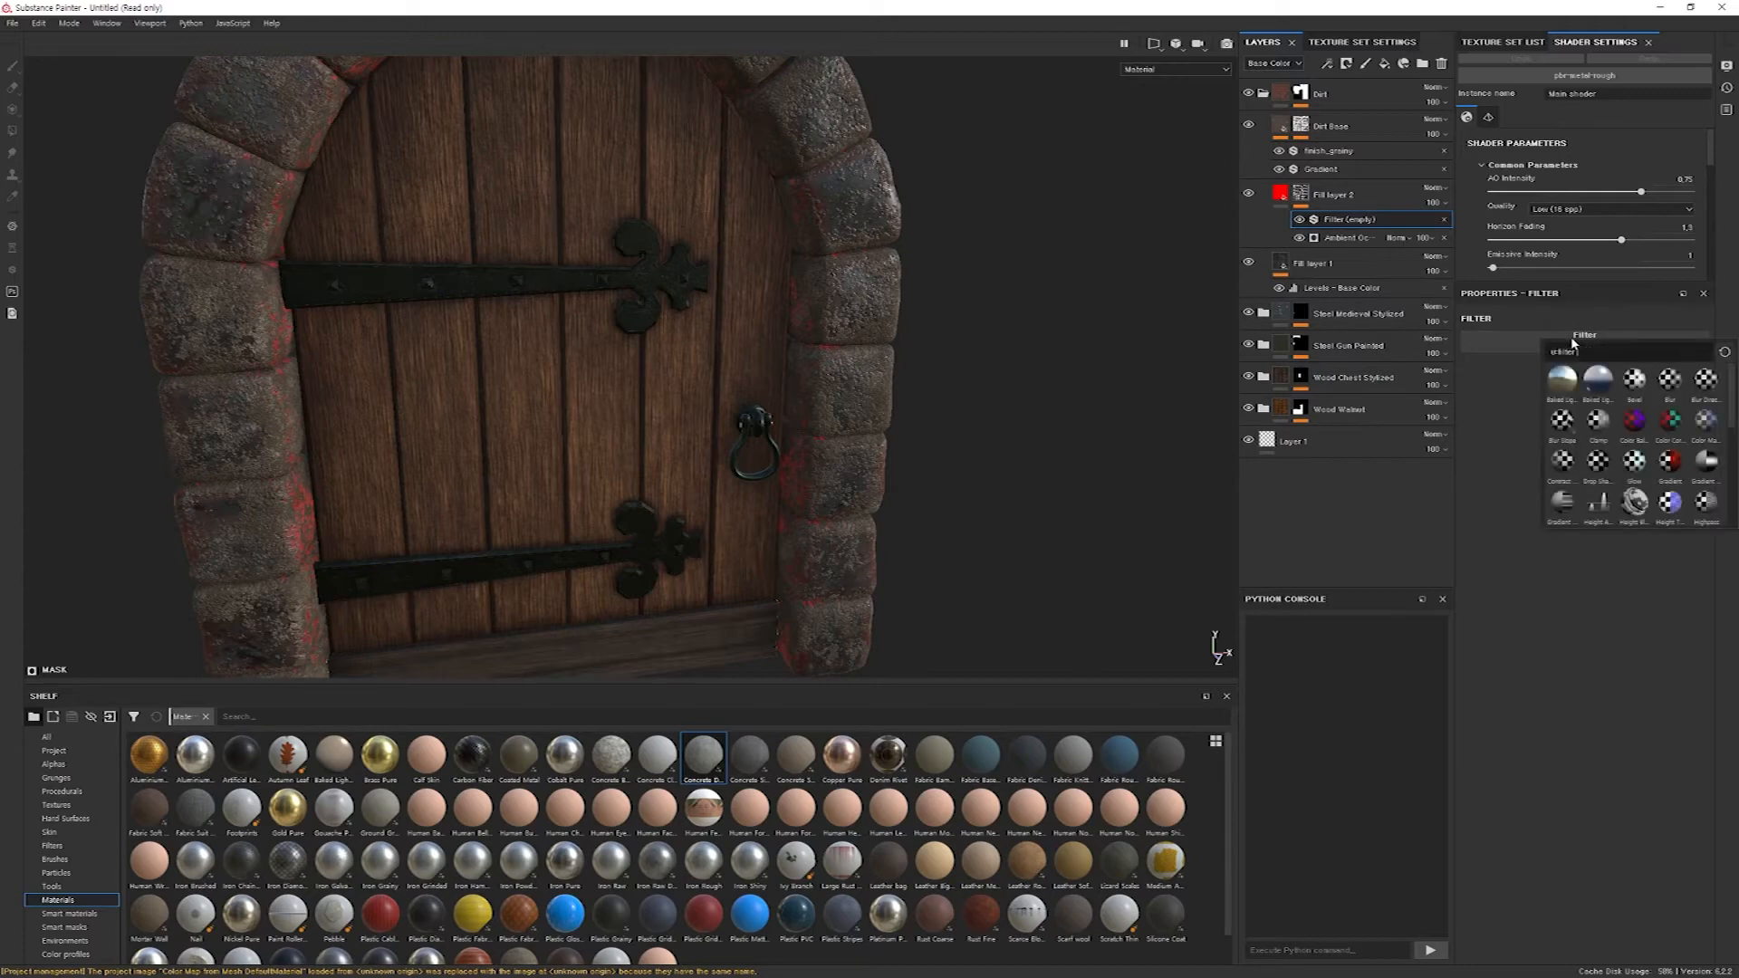
click(1669, 380)
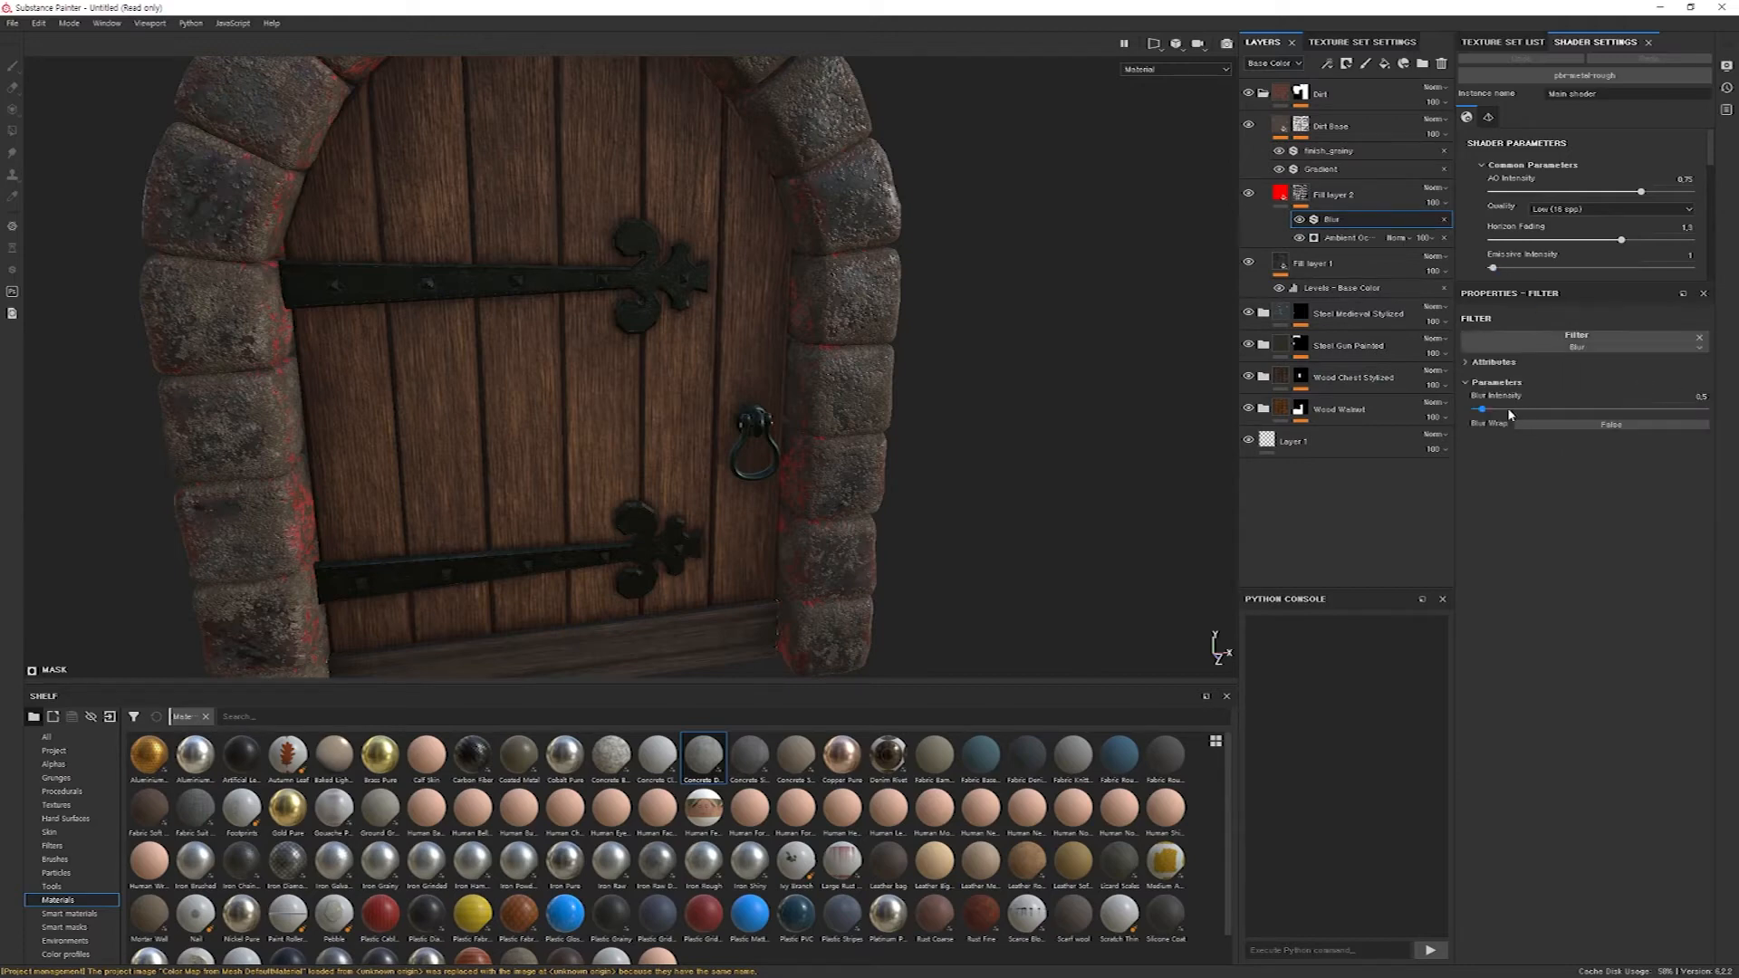
Set the mask's Blur intensity to 2.41 and change the red fill layer's base color to a very dark, near-black red.
mouse_move(1490, 412)
mouse_down()
mouse_move(1639, 409)
mouse_move(1512, 415)
mouse_up()
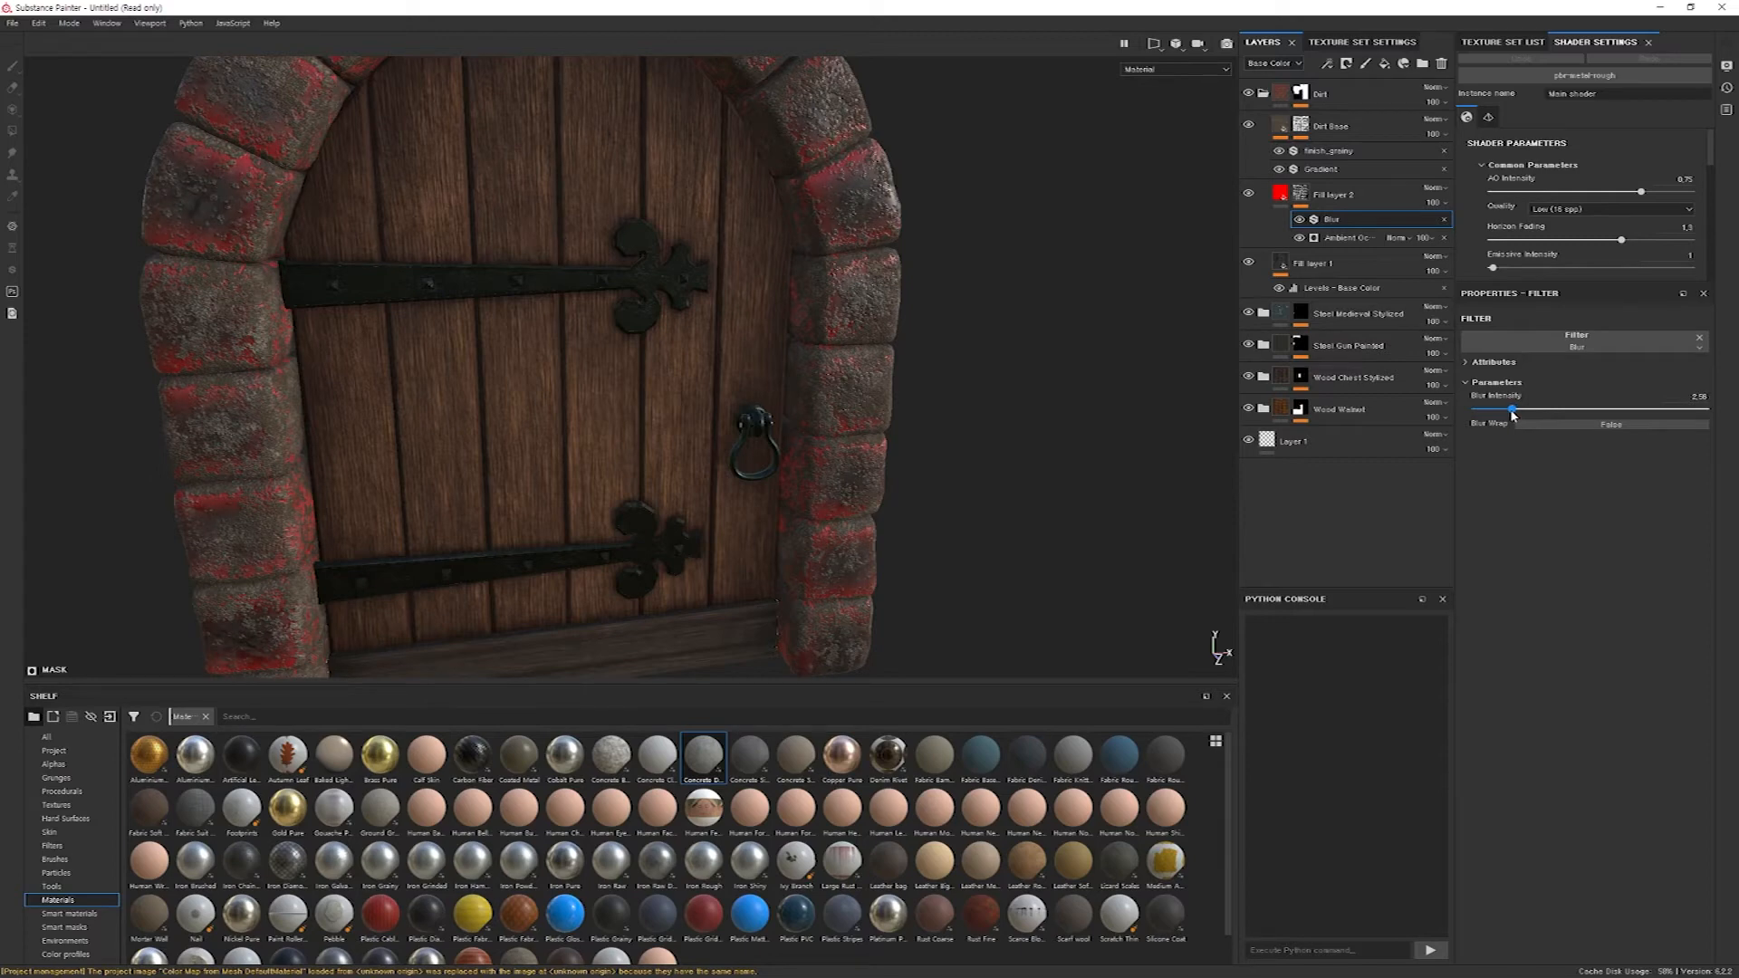
drag(1510, 415, 1510, 415)
click(1282, 195)
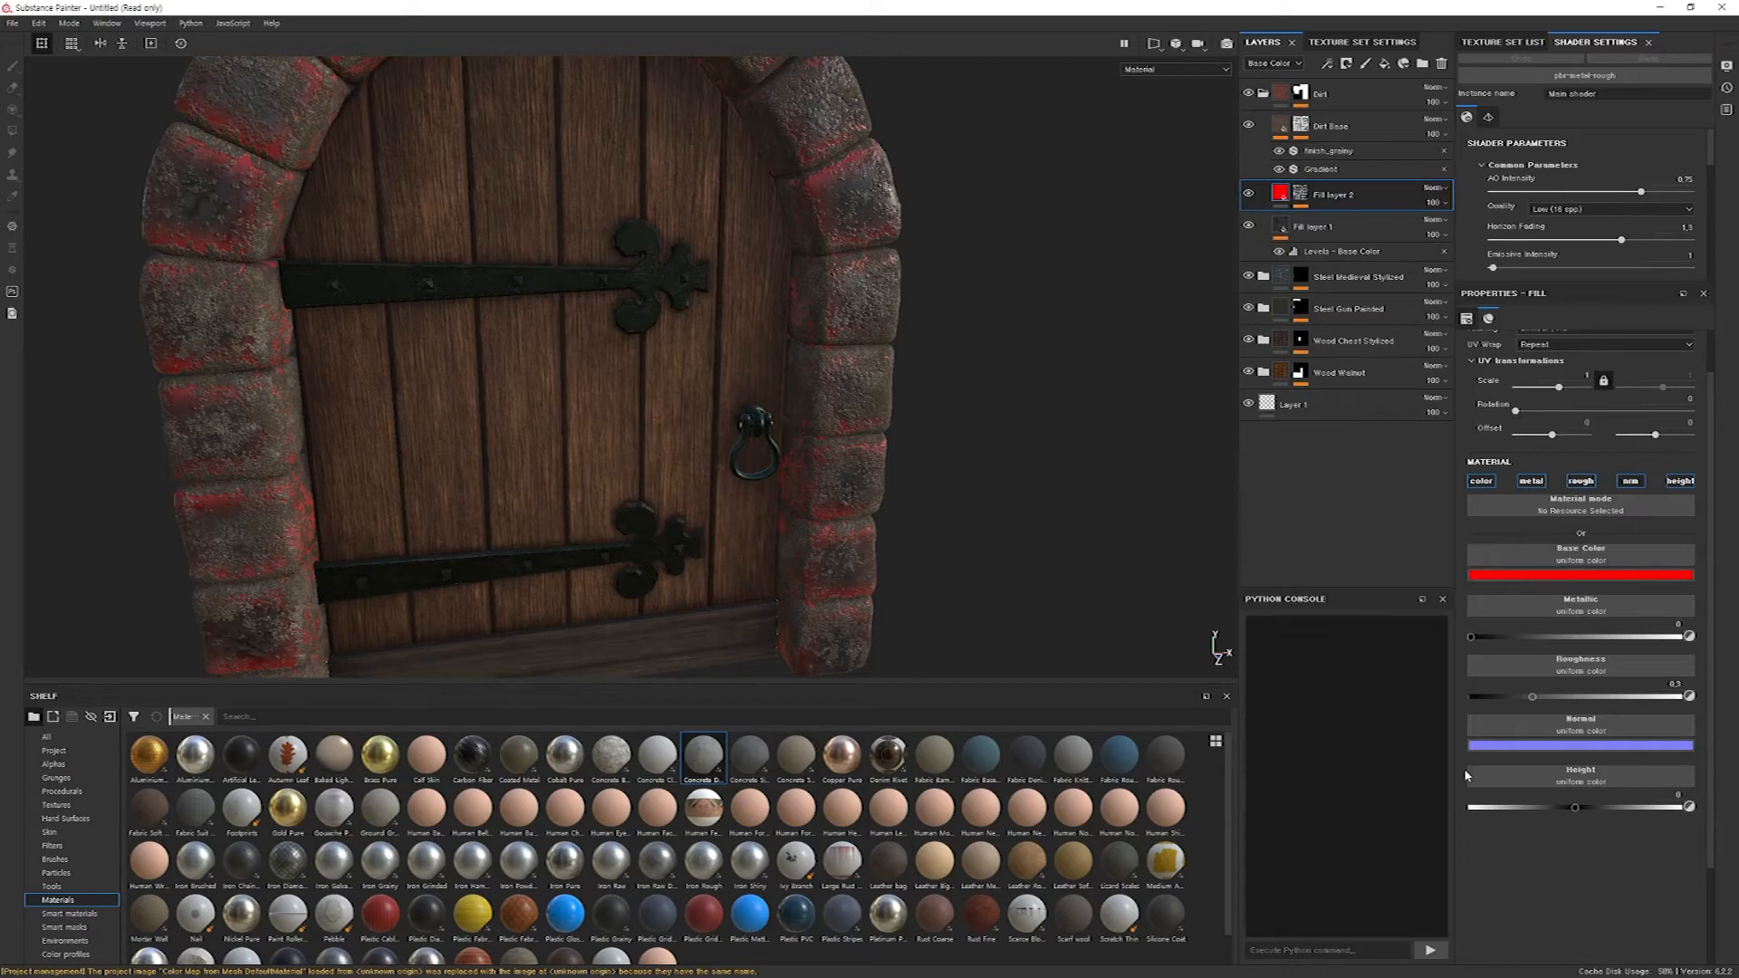
click(1556, 578)
drag(1598, 649, 1573, 697)
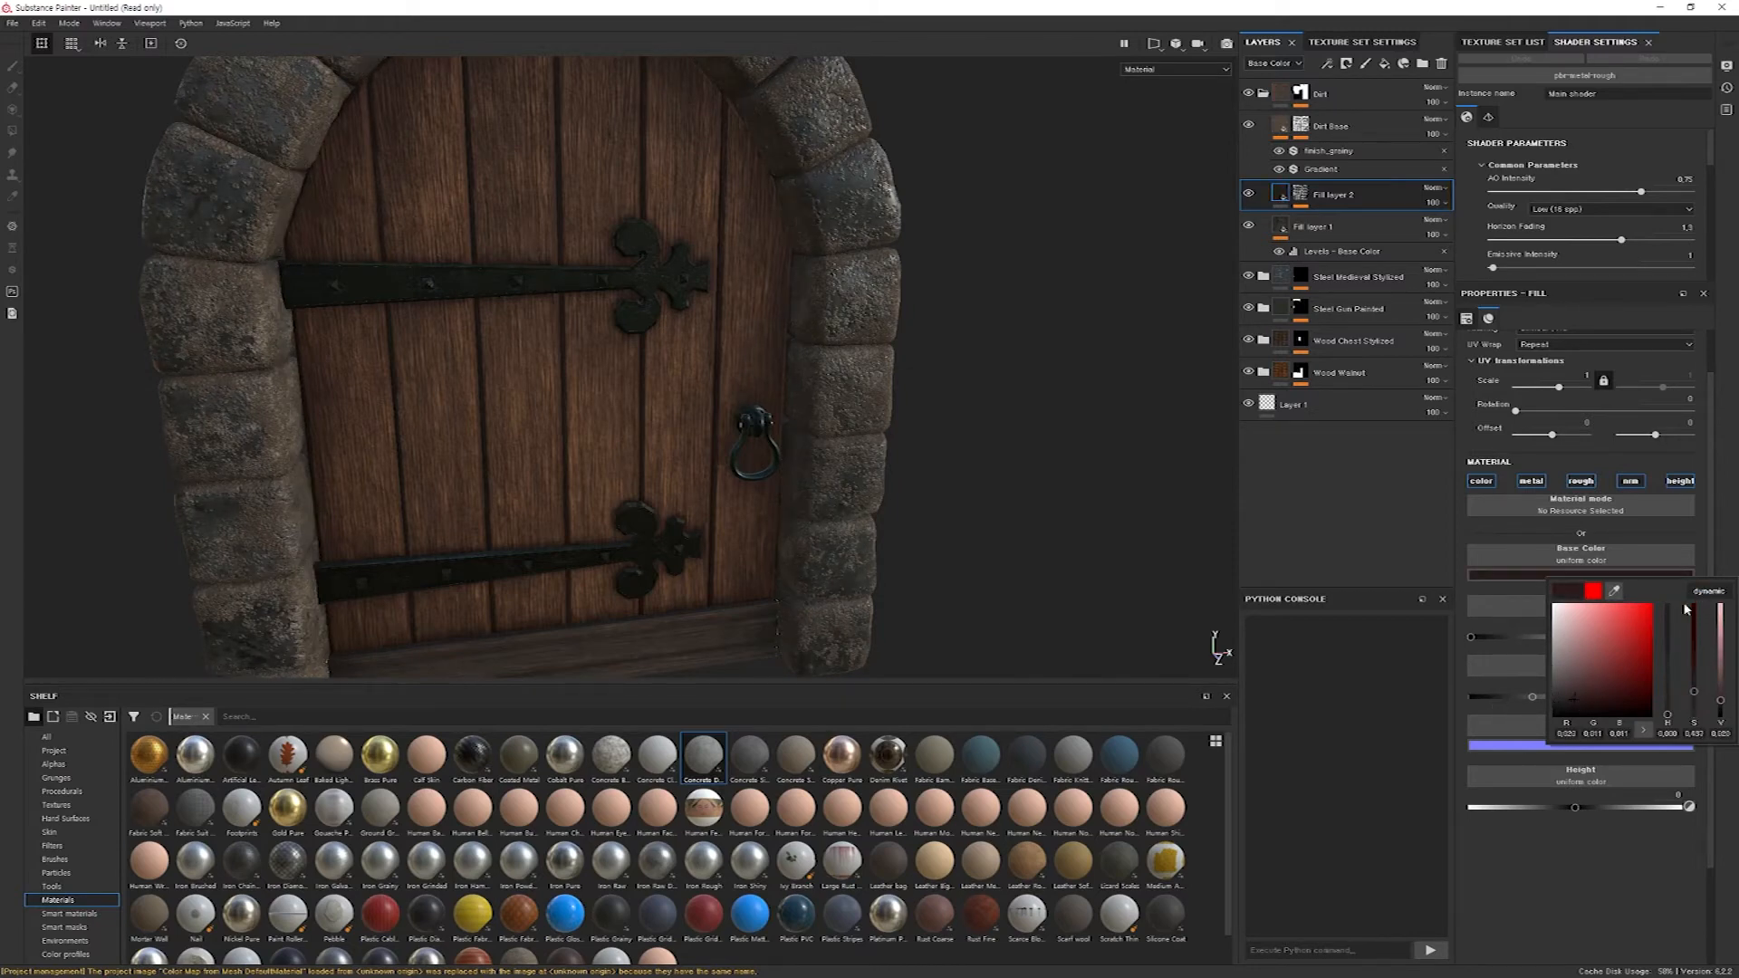
Use the Concrete Simple material as the base color of Fill layer 2 and set its roughness to 1.
drag(749, 756, 1578, 557)
scroll(1578, 559, down, 3)
drag(1624, 775, 1694, 778)
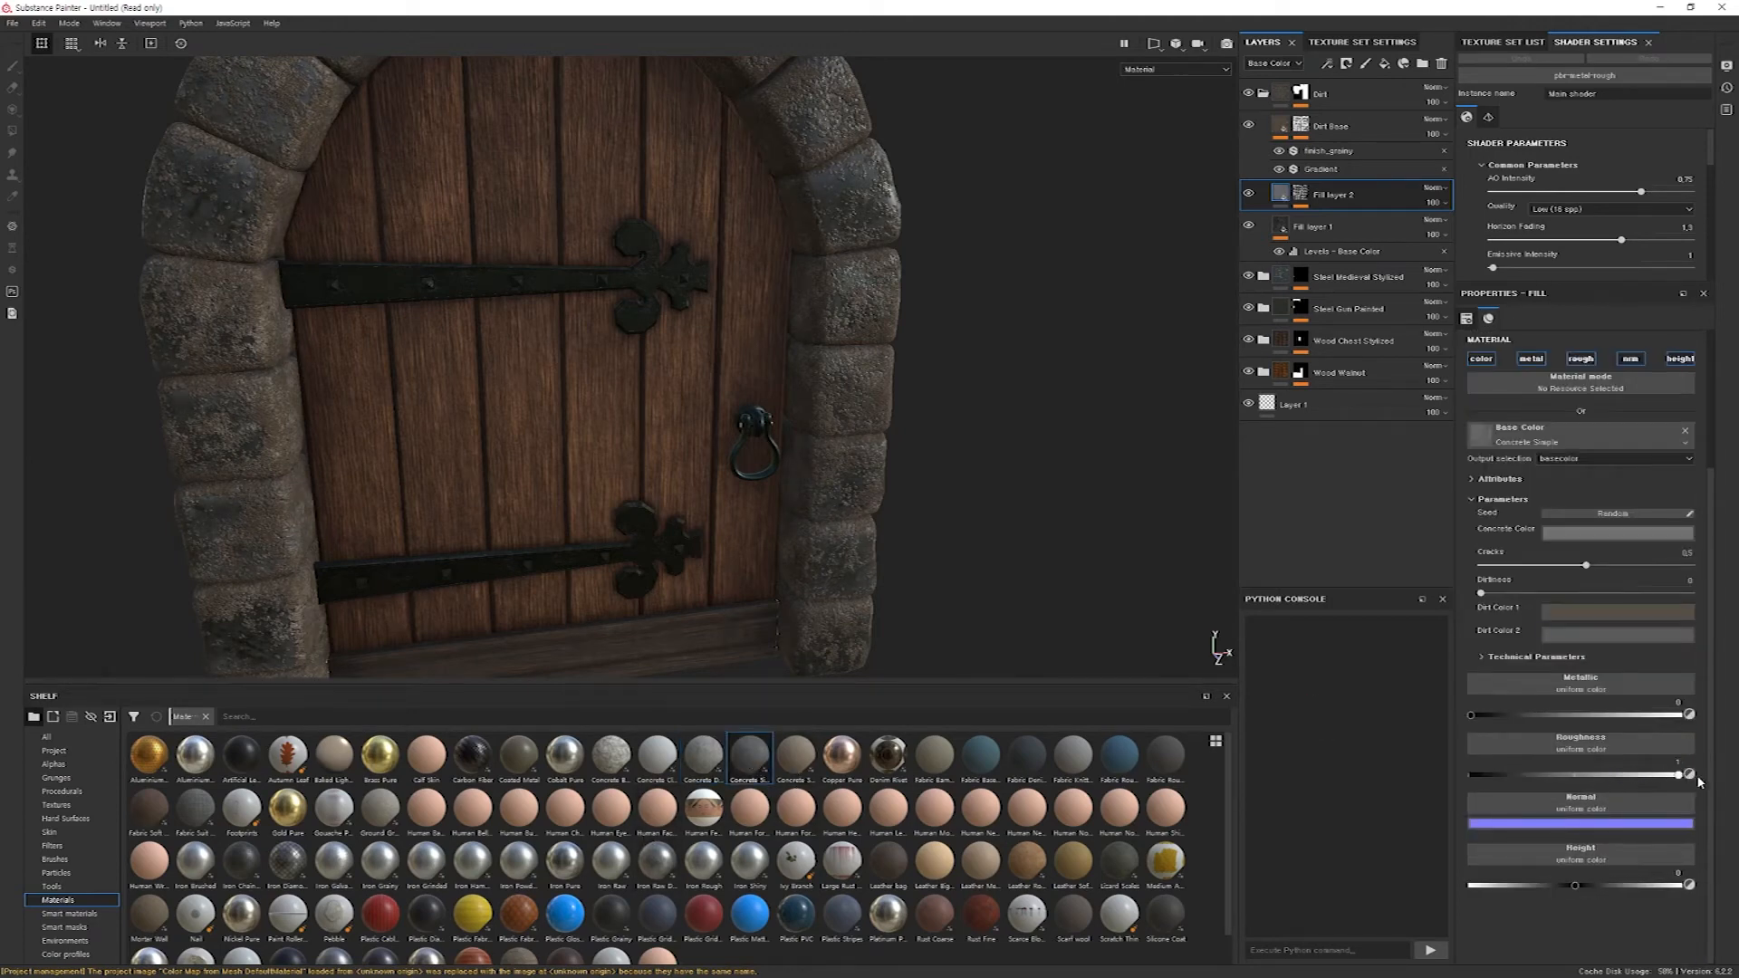
Toggle the visibility of Fill layer 1 off and on to compare, and set its roughness to 1.
alt+drag(1114, 303, 1028, 275)
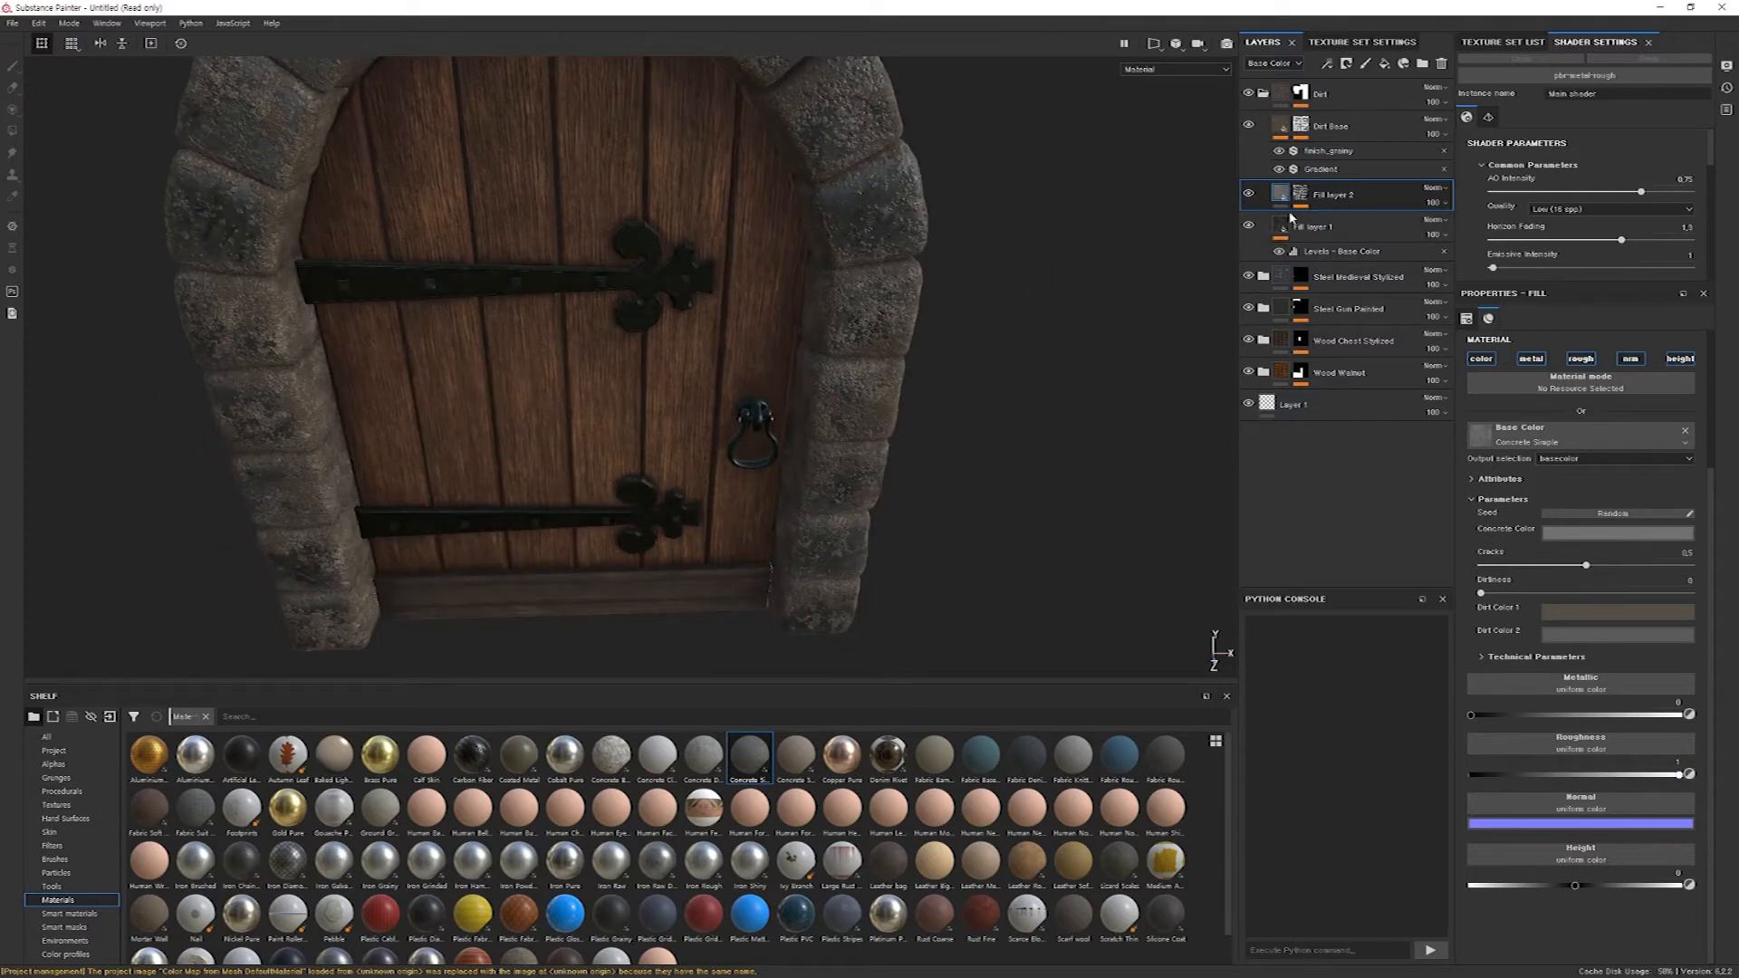
click(1251, 225)
click(1251, 225)
click(1280, 226)
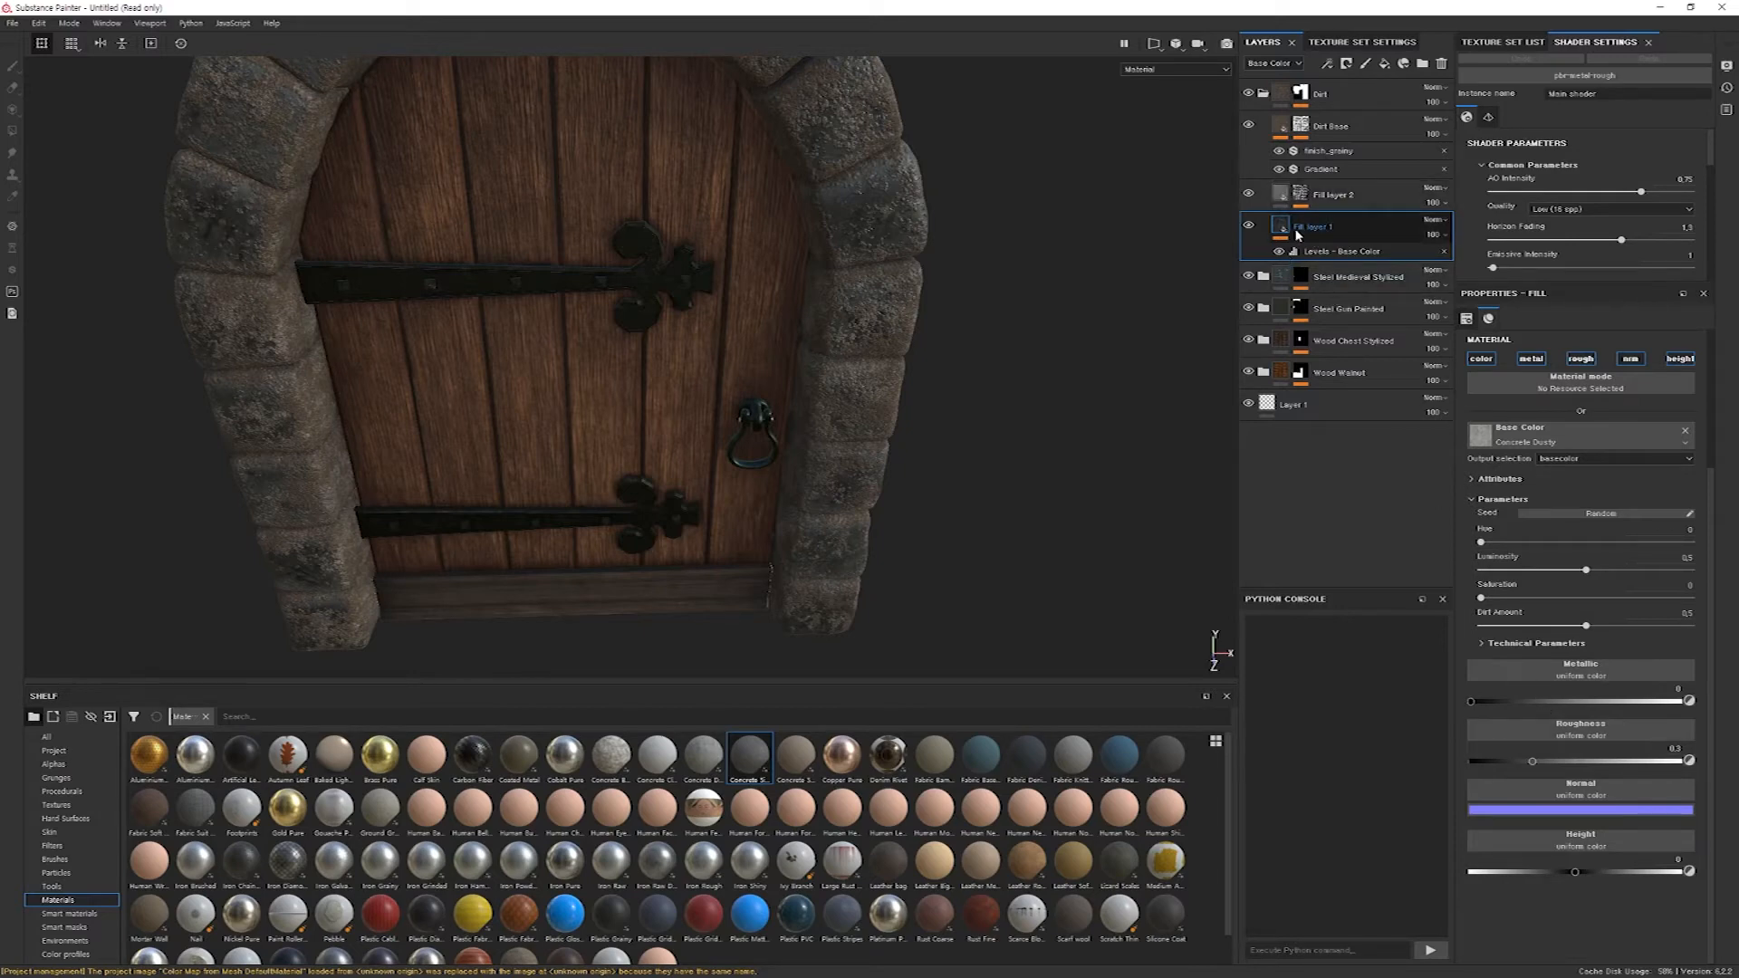
drag(1543, 765, 1688, 768)
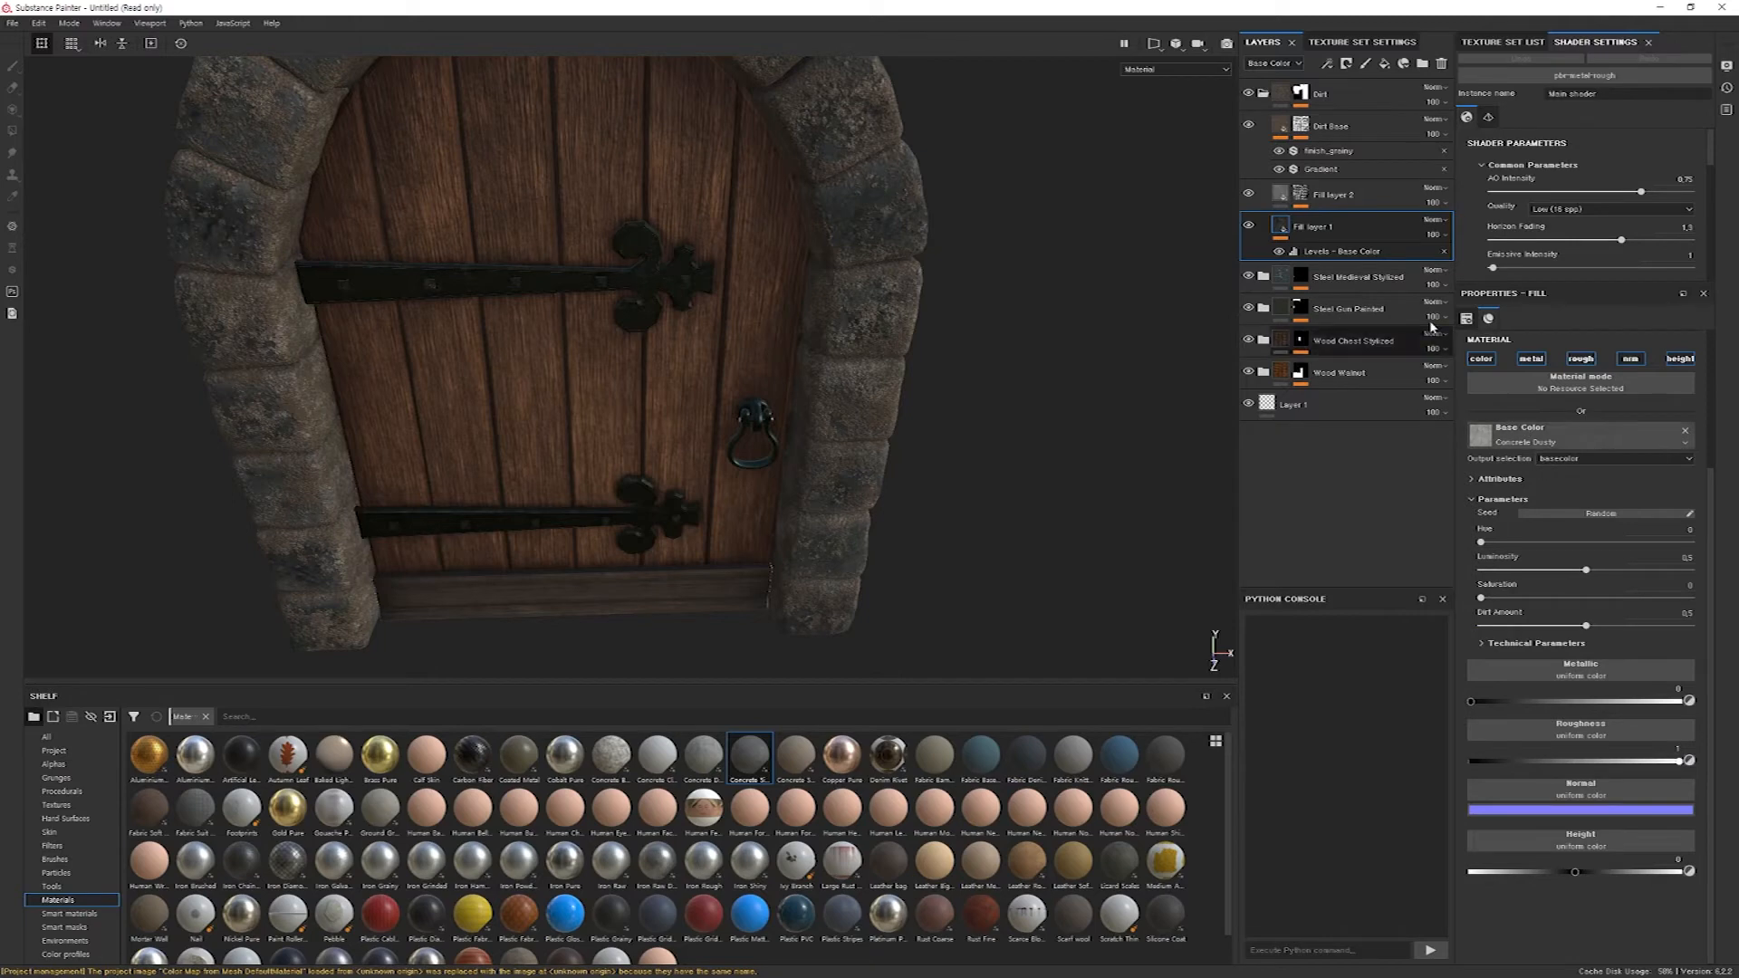
Brighten Fill layer 1 with its base color Levels by setting the output white to 1 and the midtone to about 2.1.
click(1339, 253)
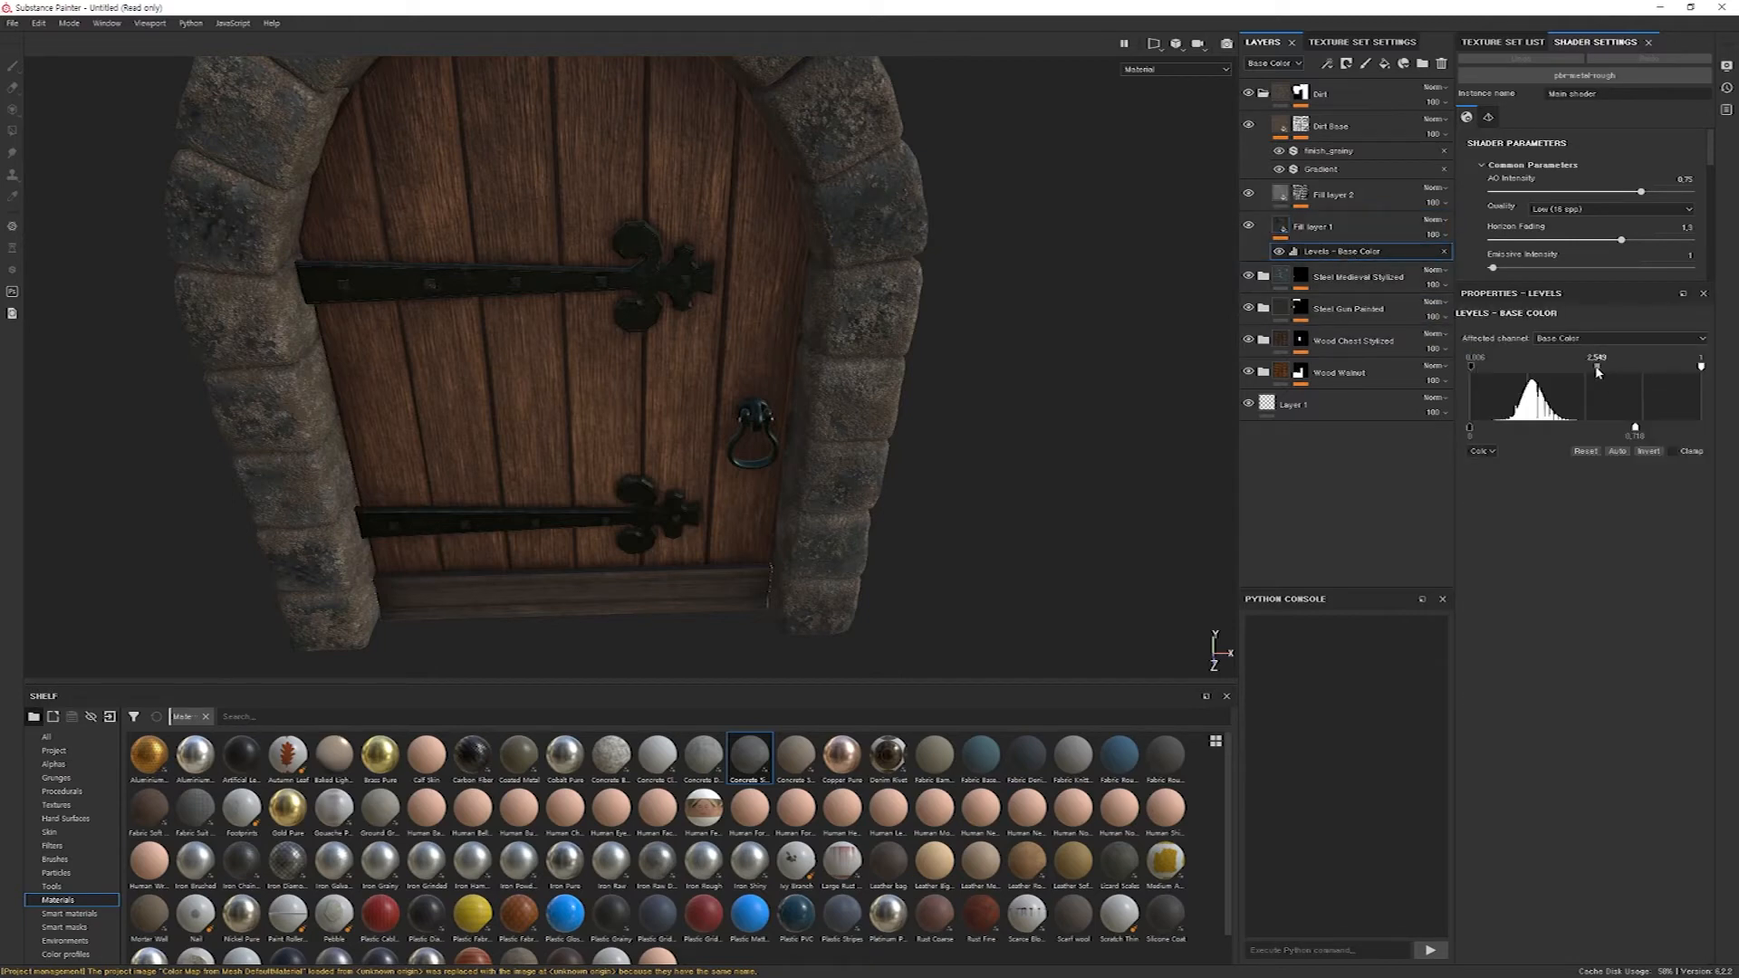
drag(1635, 428, 1725, 431)
mouse_move(1596, 367)
mouse_down()
mouse_move(1576, 368)
mouse_move(1594, 369)
mouse_up()
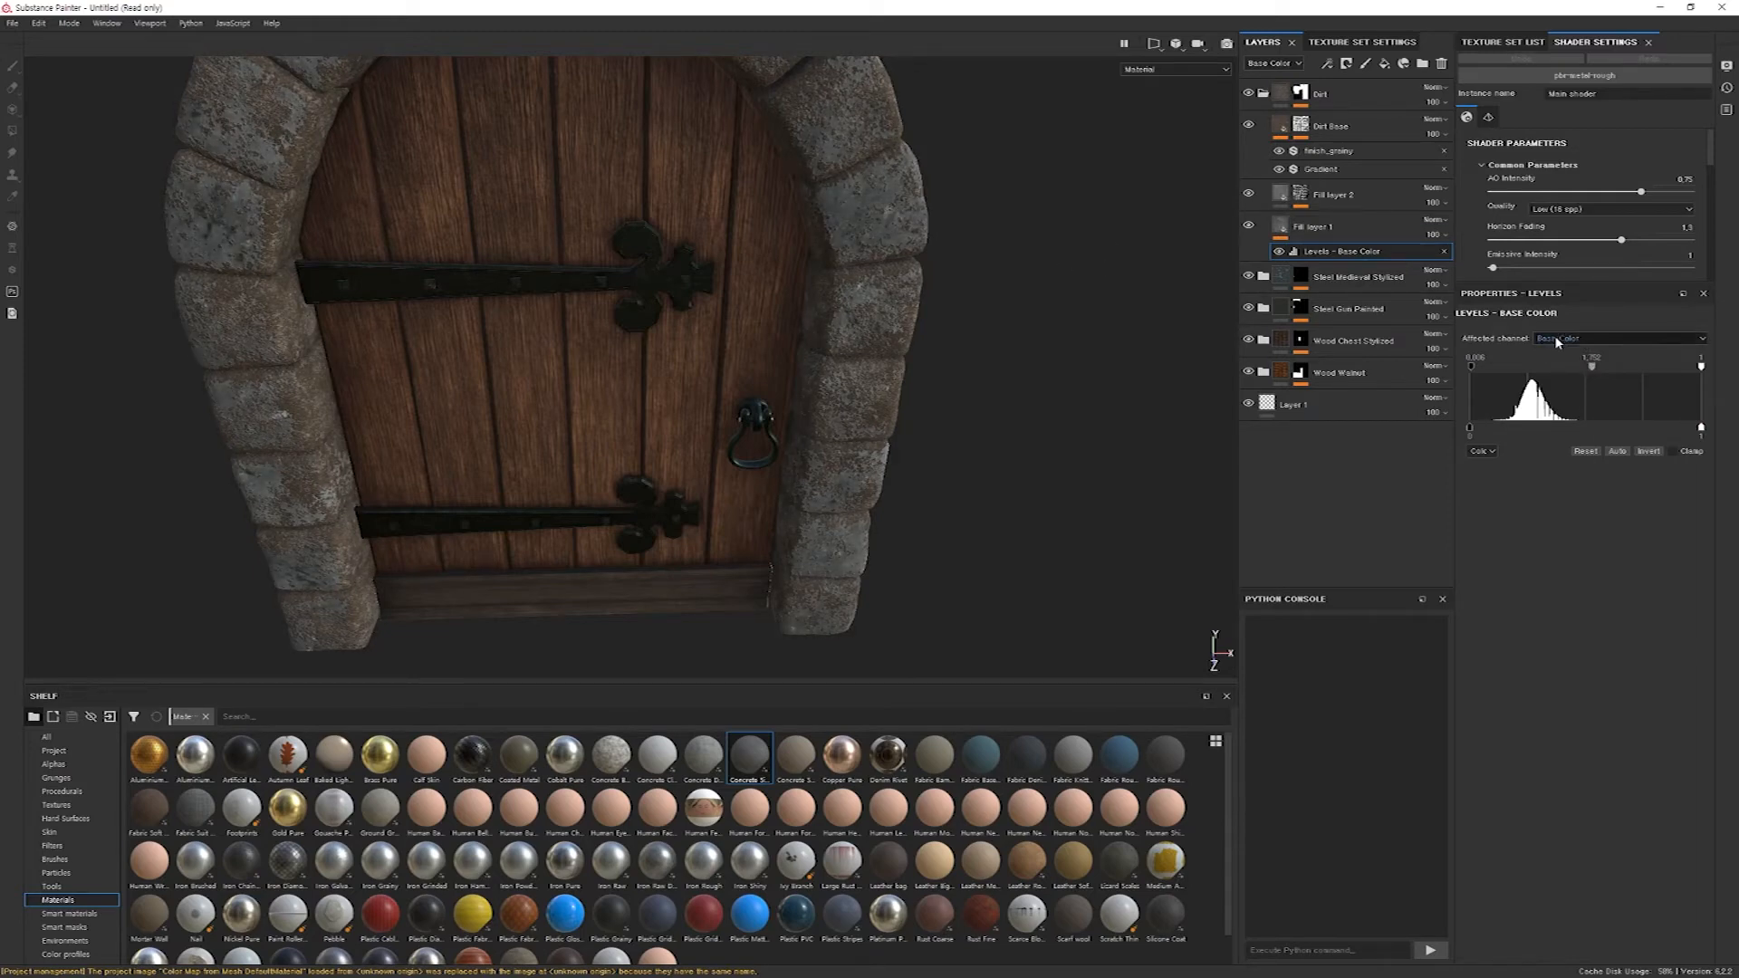
drag(1593, 369, 1596, 368)
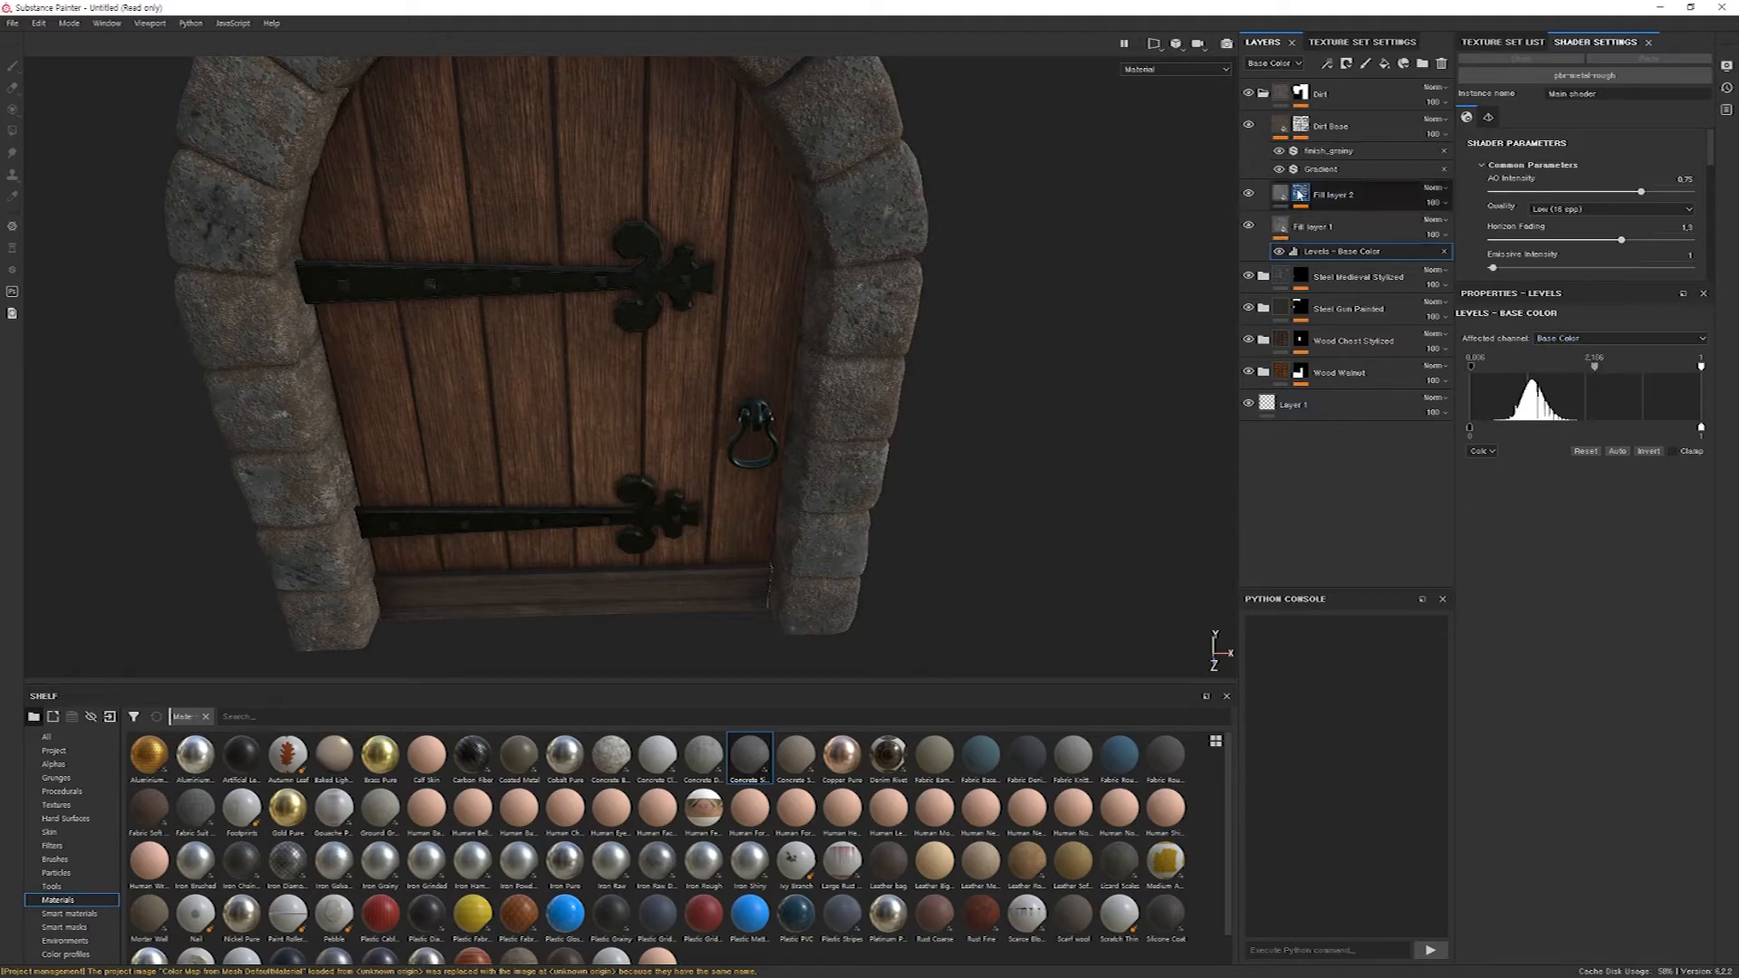
Add a base color Levels effect to Fill layer 2 and darken it with midtone about 0.195 and input black about 0.05.
click(1280, 194)
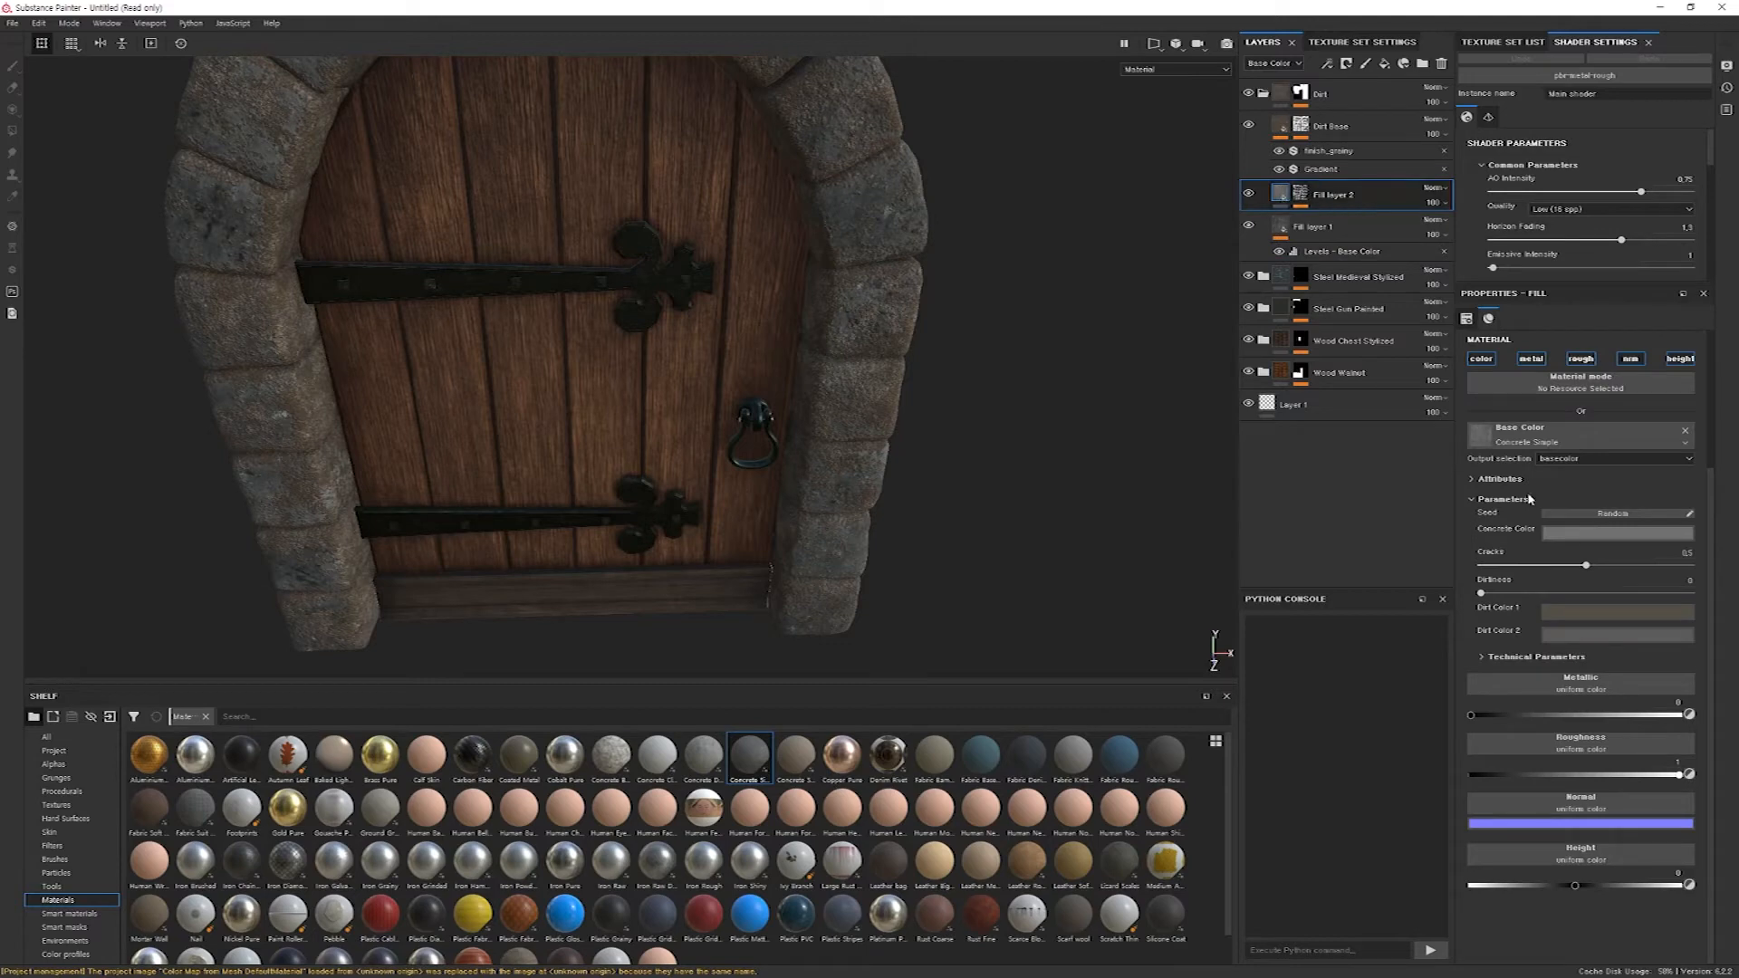
right_click(1280, 194)
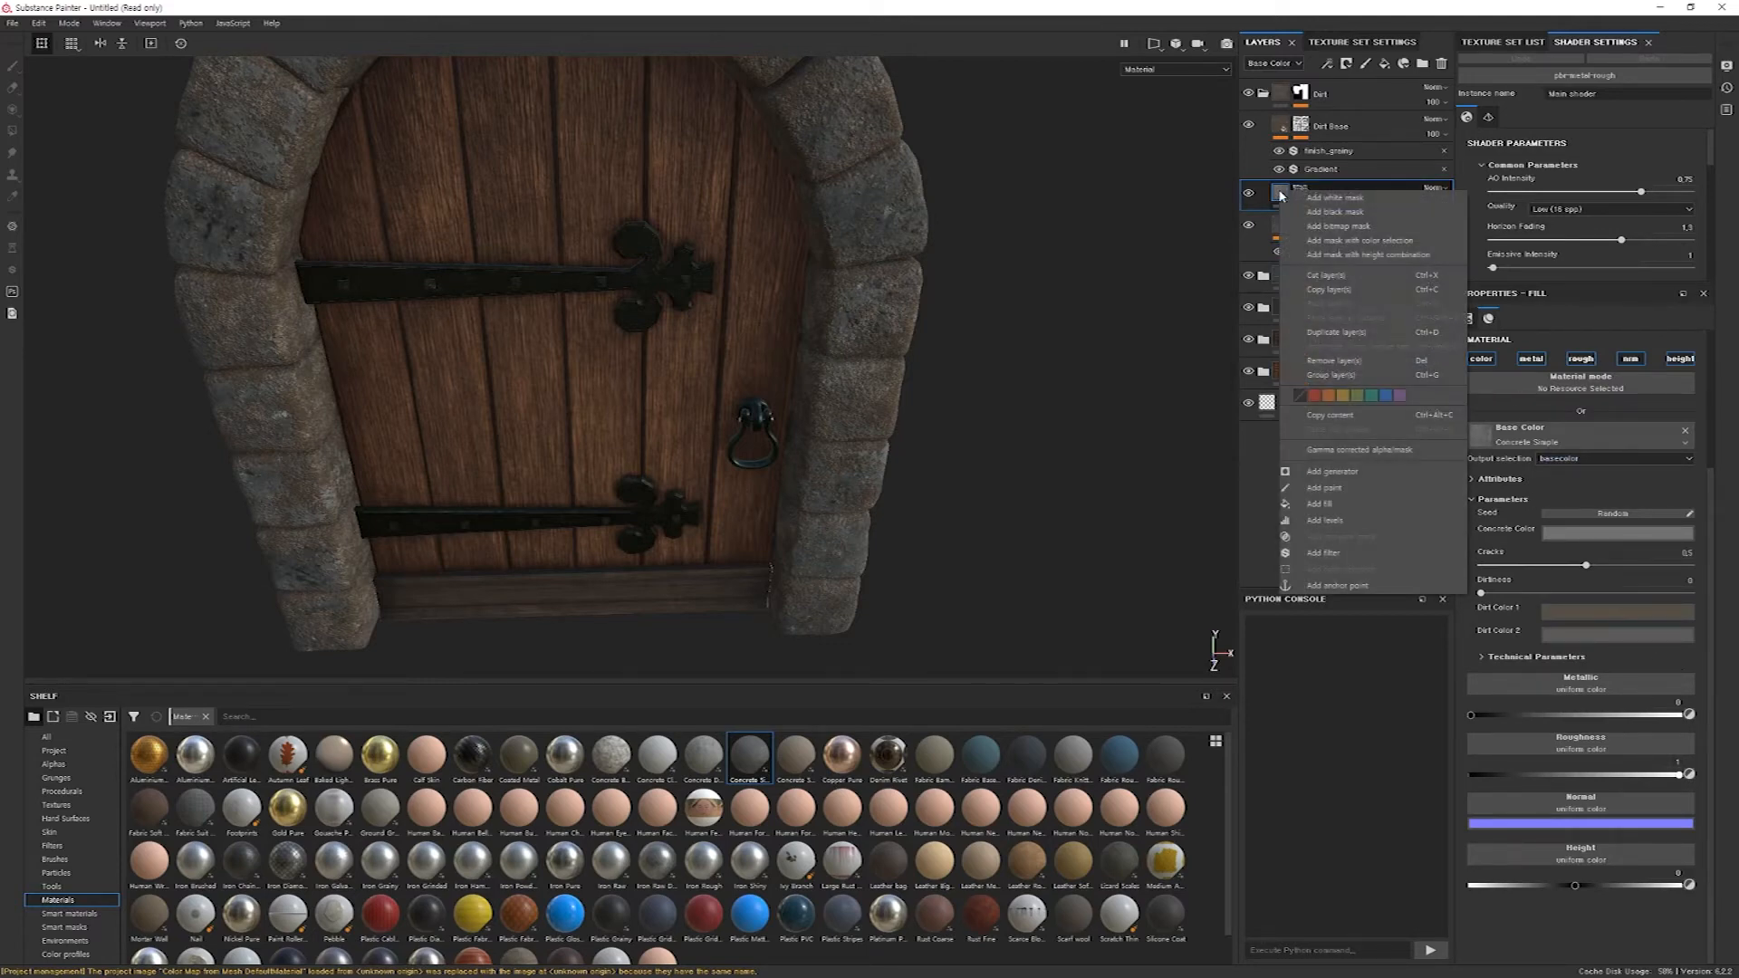
click(1383, 518)
drag(1593, 370, 1607, 368)
mouse_move(1469, 365)
mouse_down()
mouse_move(1499, 366)
mouse_move(1482, 365)
mouse_up()
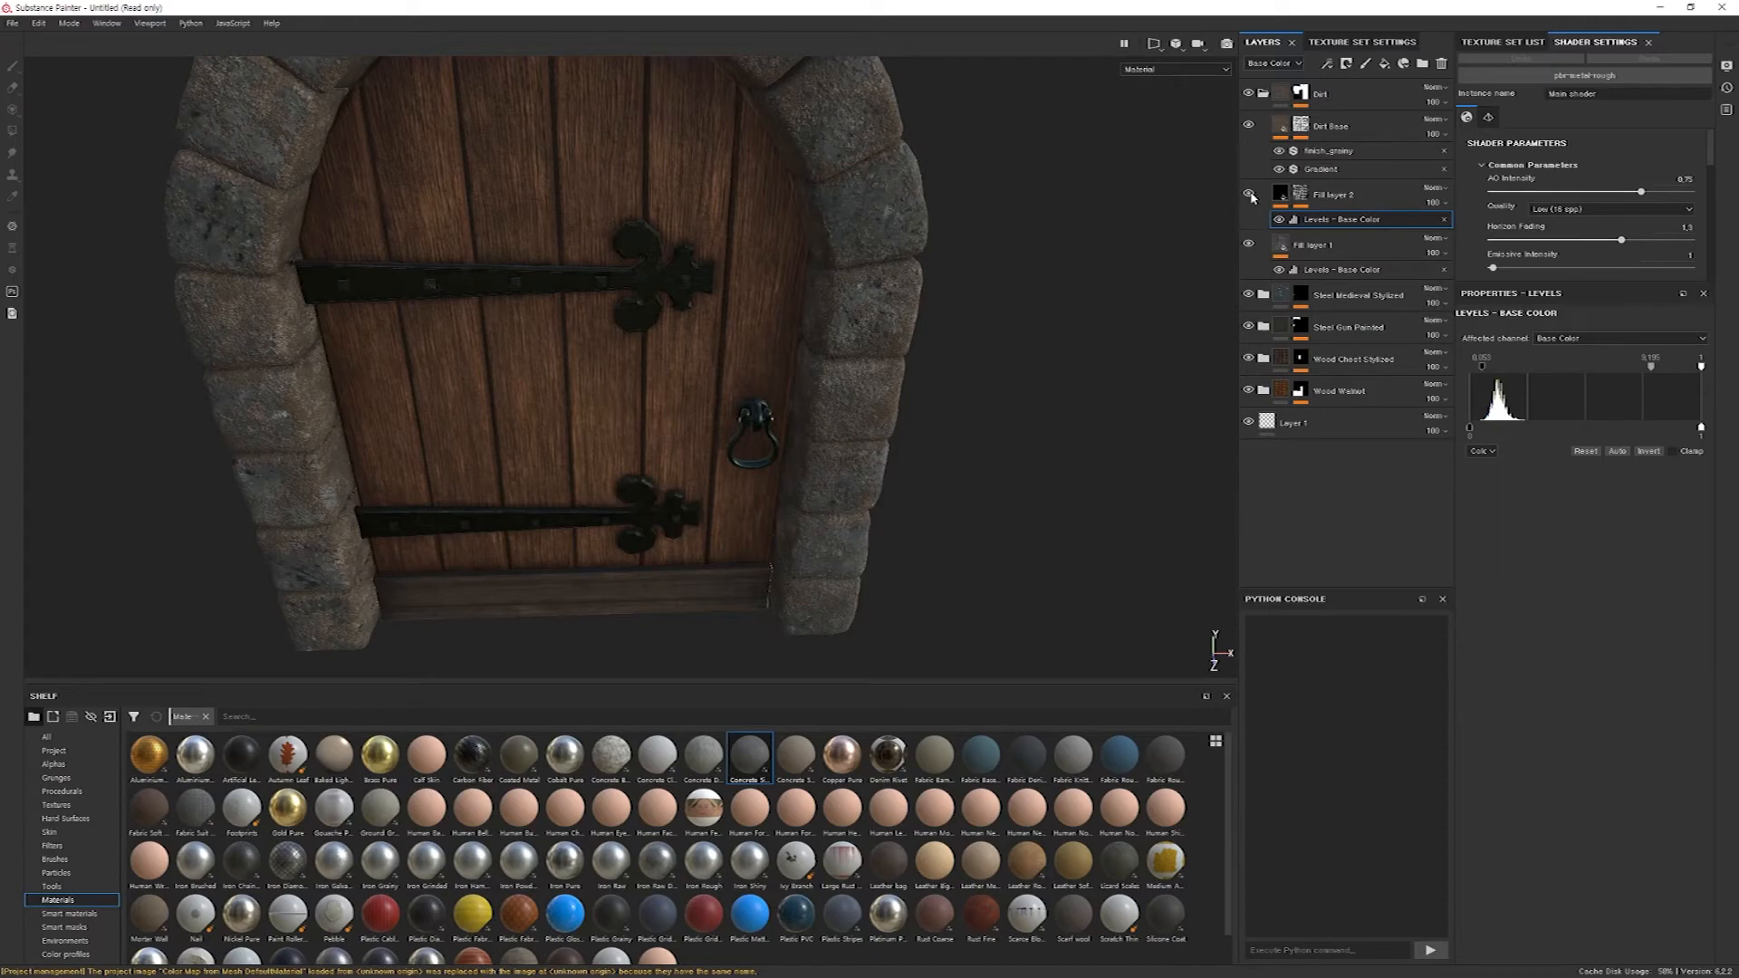
Save the project as 0217_Medieval_WoodenDoor_1.
alt+drag(1065, 238, 925, 322)
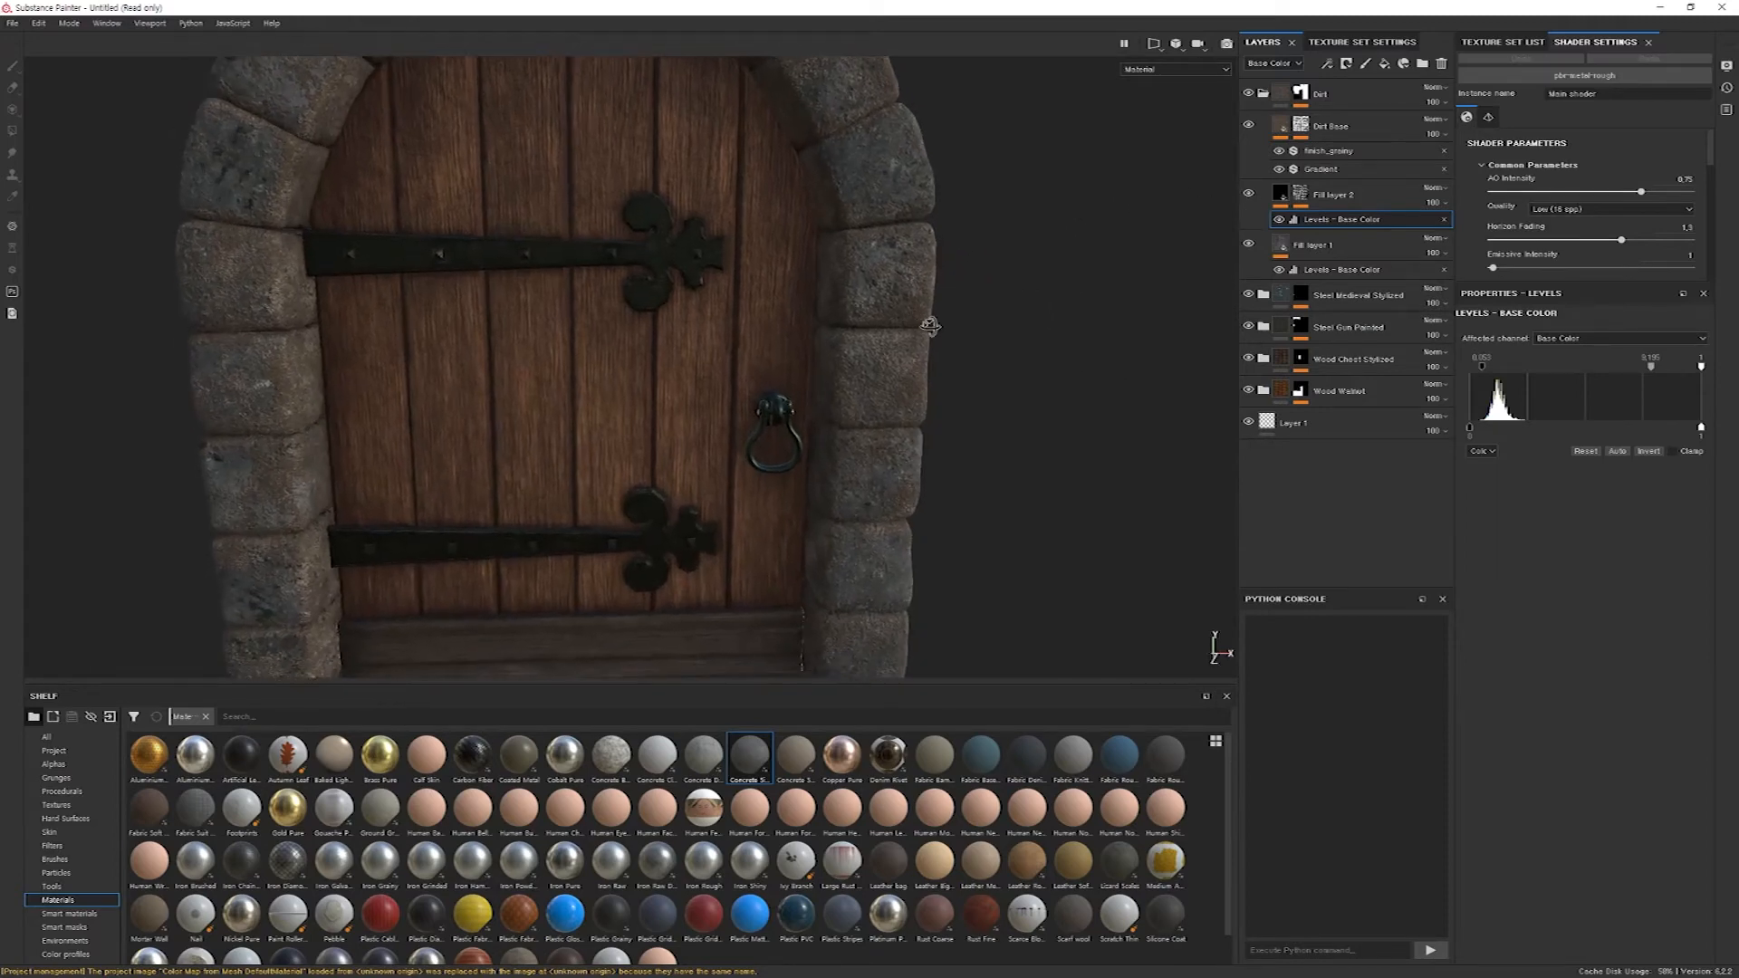
alt+drag(939, 226, 812, 477)
key(ctrl)
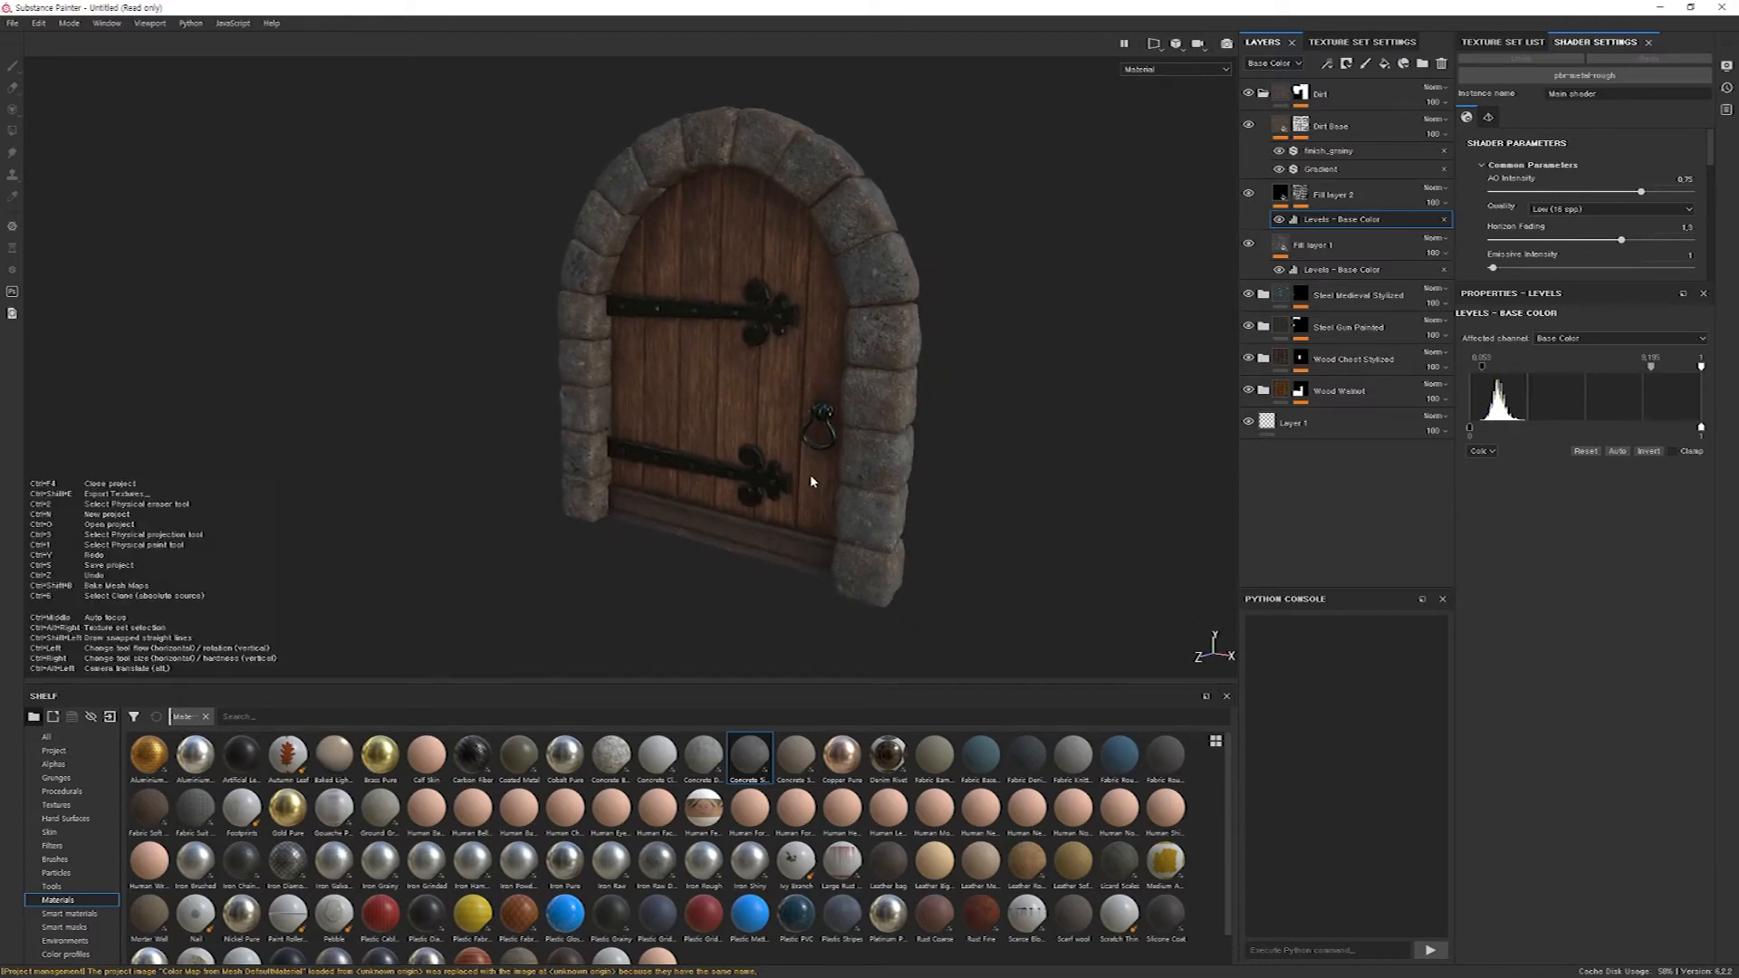
key(ctrl+s)
click(696, 435)
key(Return)
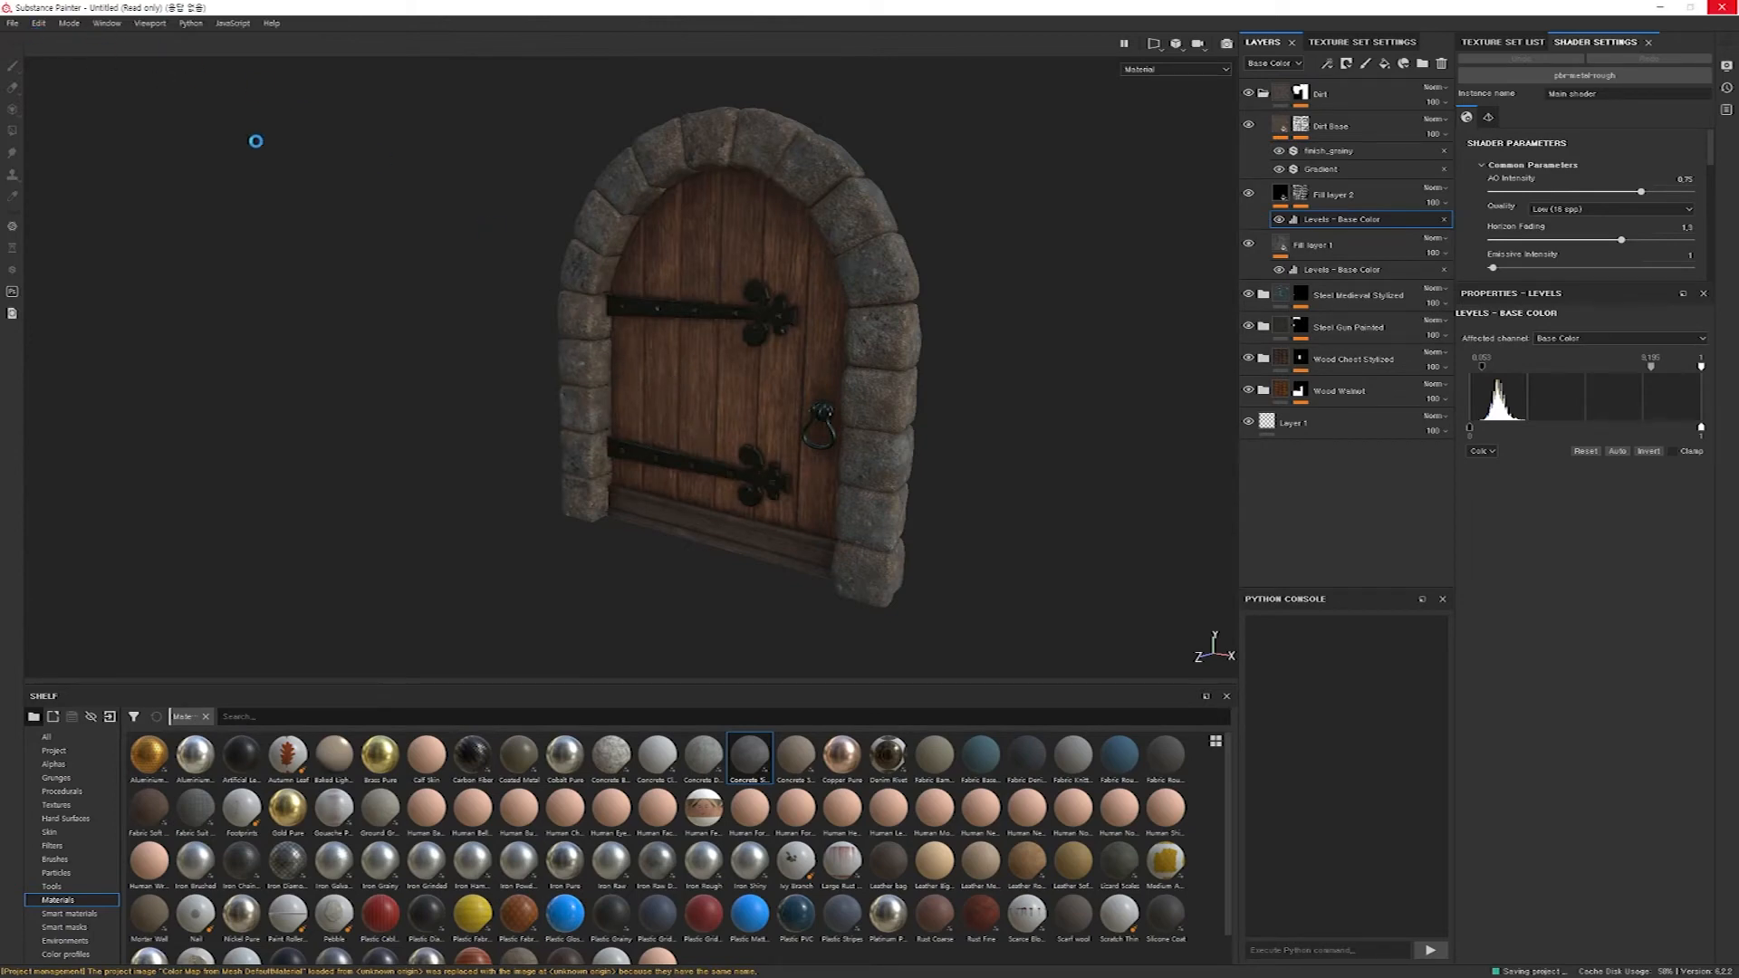
Start a texture export and create a DoorTextures folder inside MedievalHouse/SP while choosing the output directory.
click(13, 23)
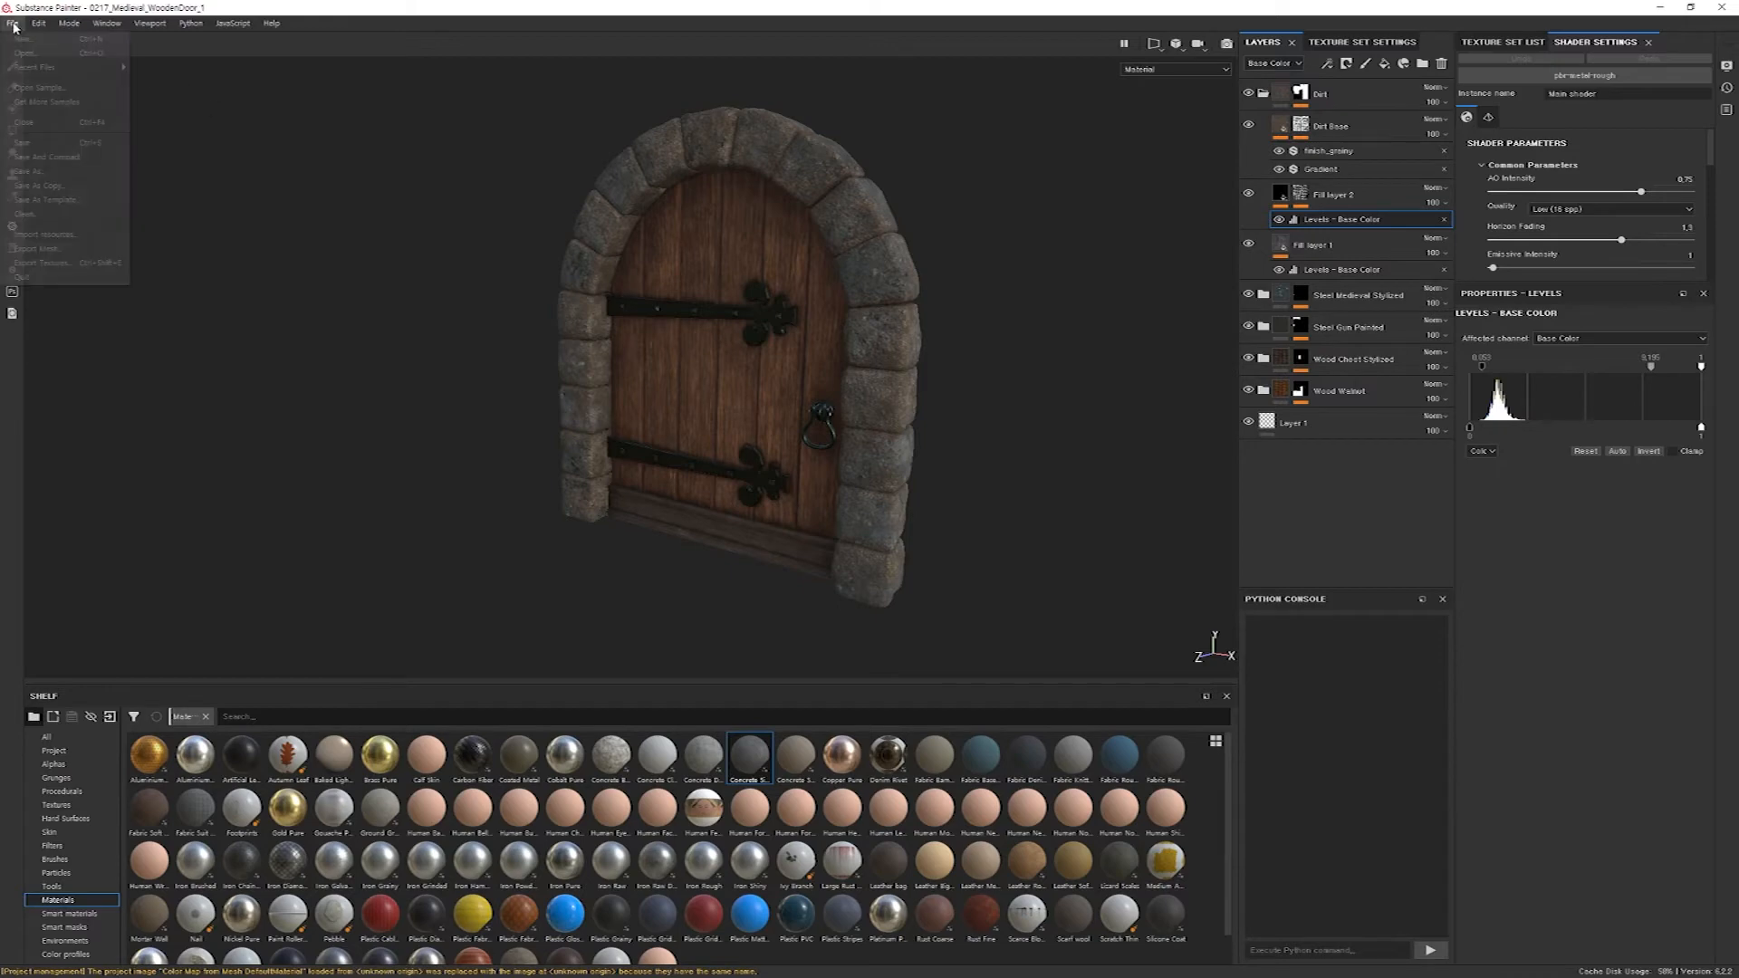
click(79, 265)
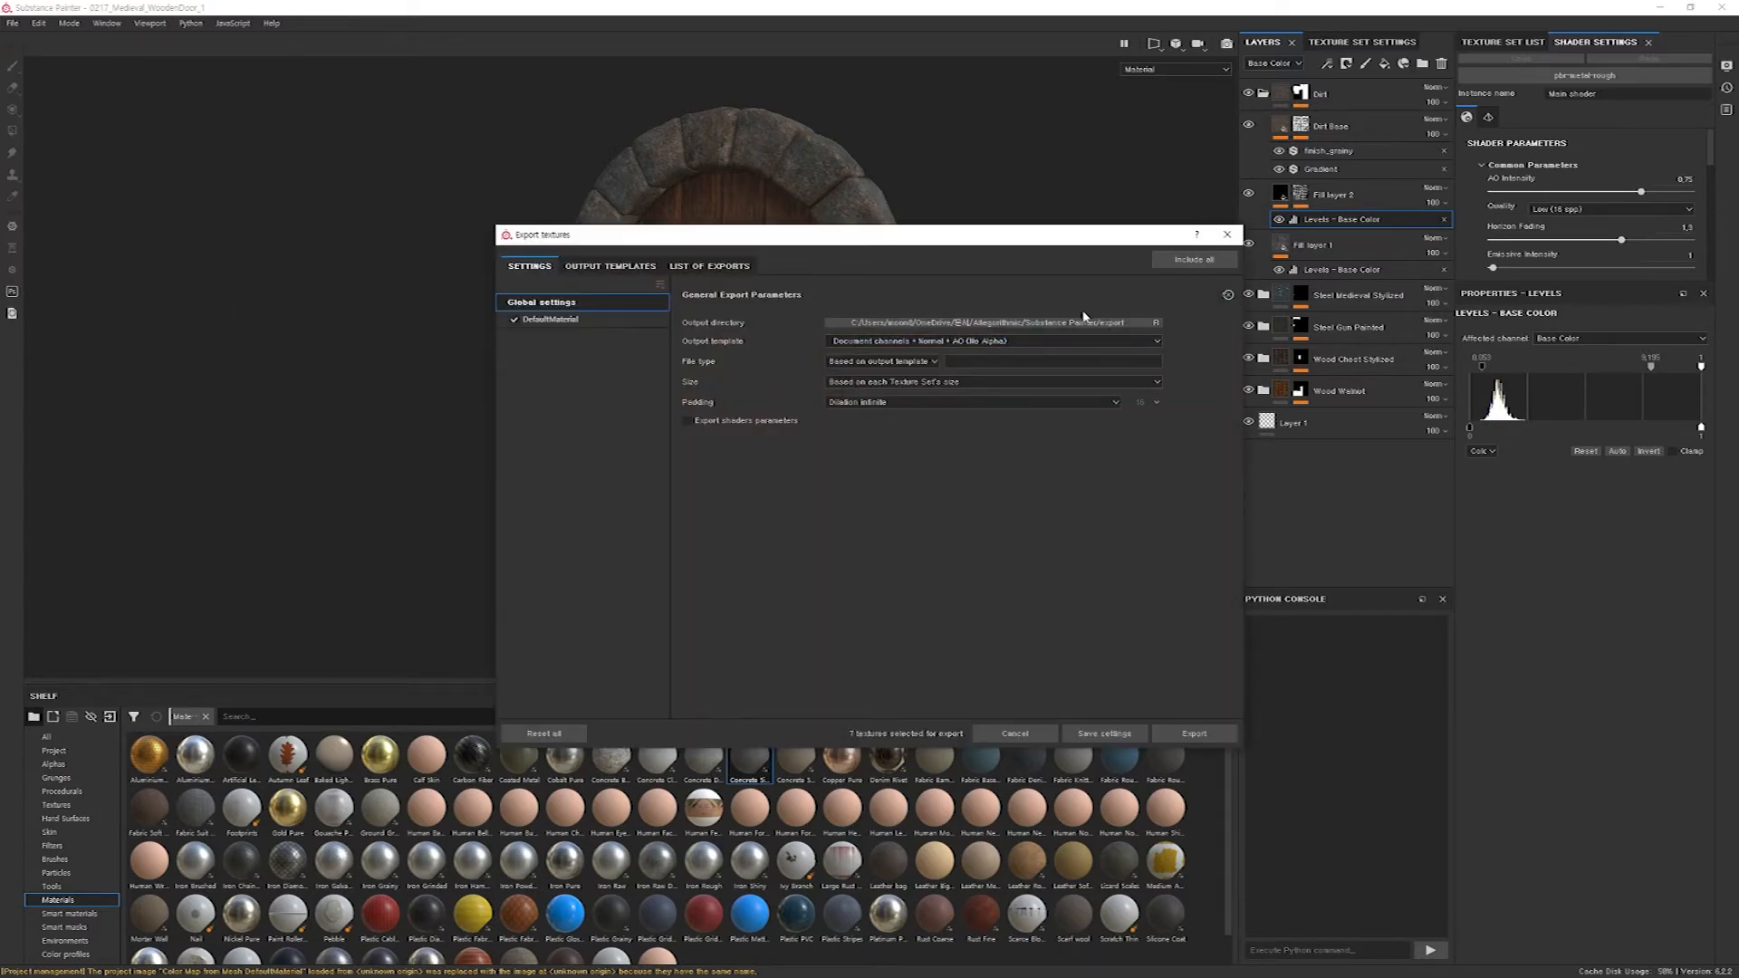
click(1129, 324)
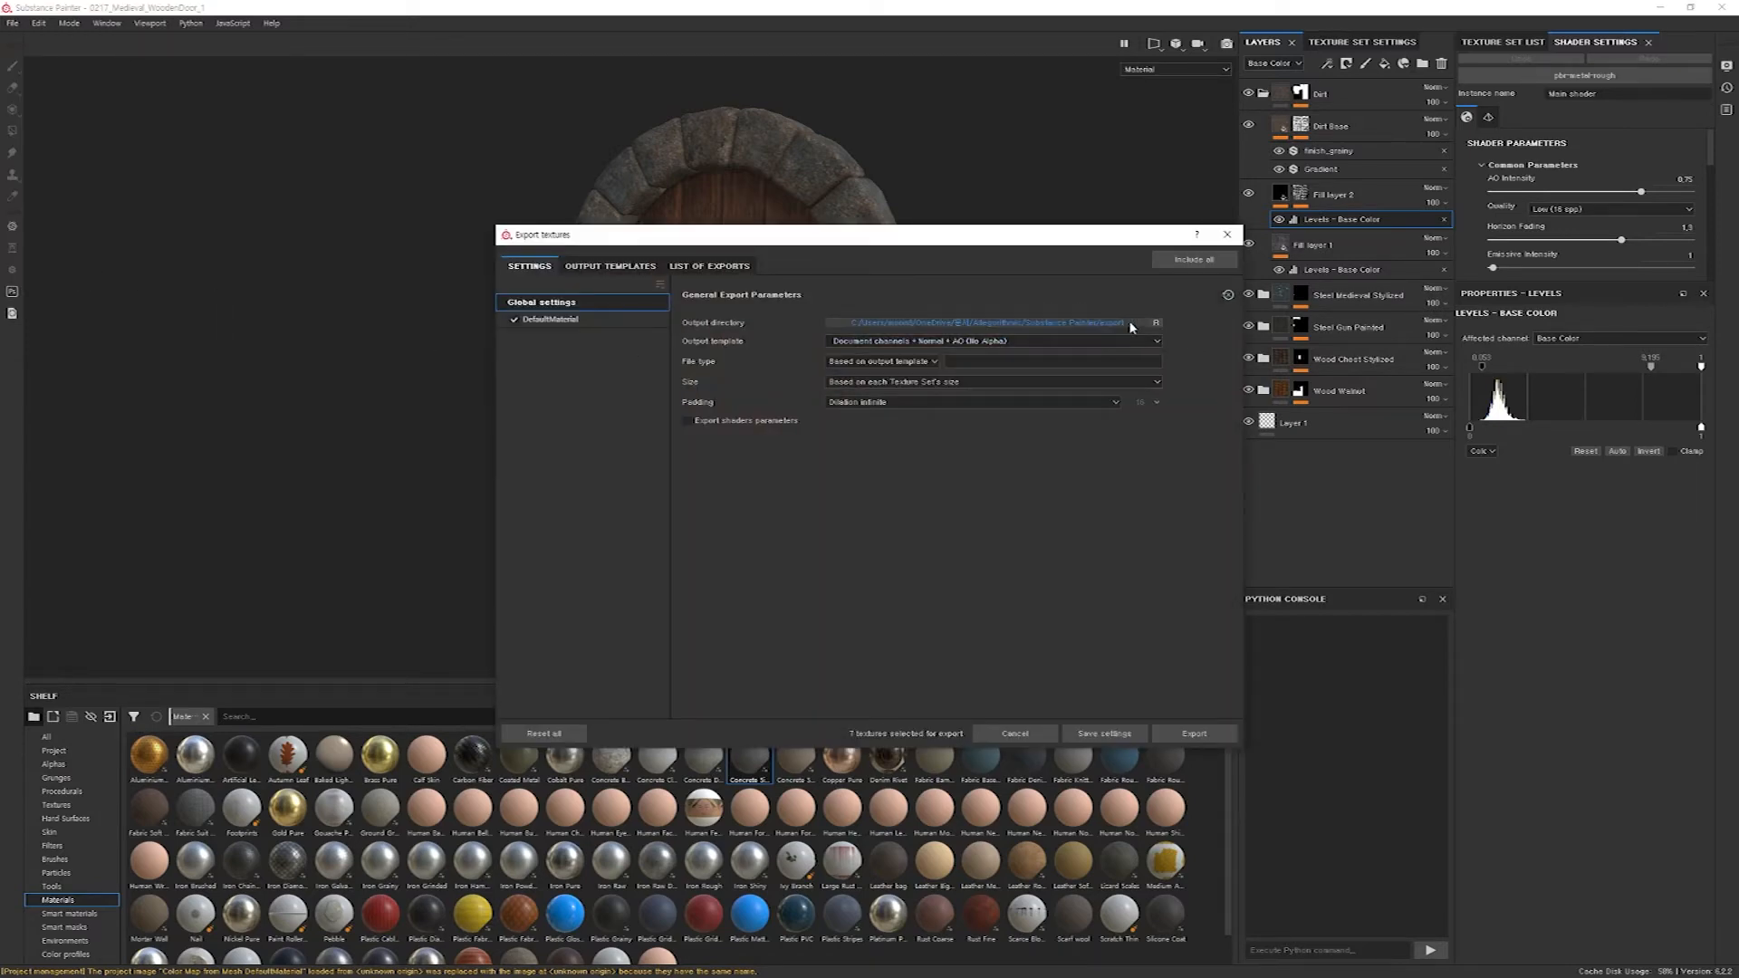
click(1132, 323)
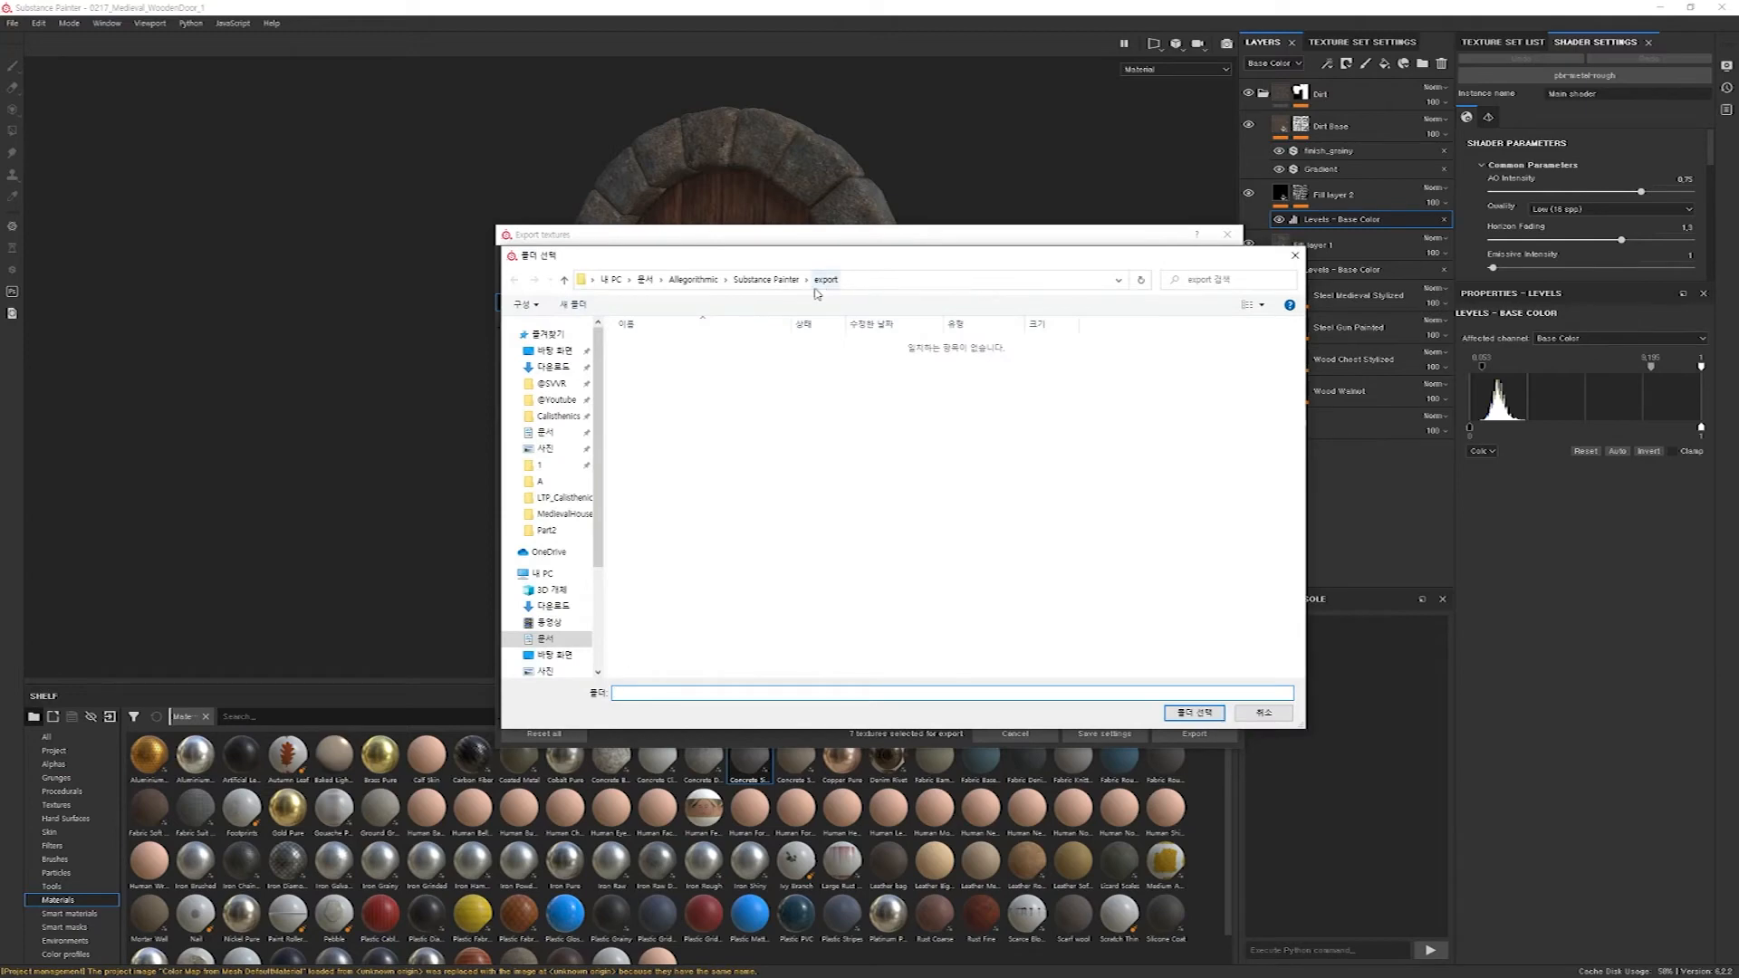
click(567, 521)
double_click(649, 364)
right_click(657, 383)
click(895, 302)
click(573, 304)
text(DoorTextures)
key(Return)
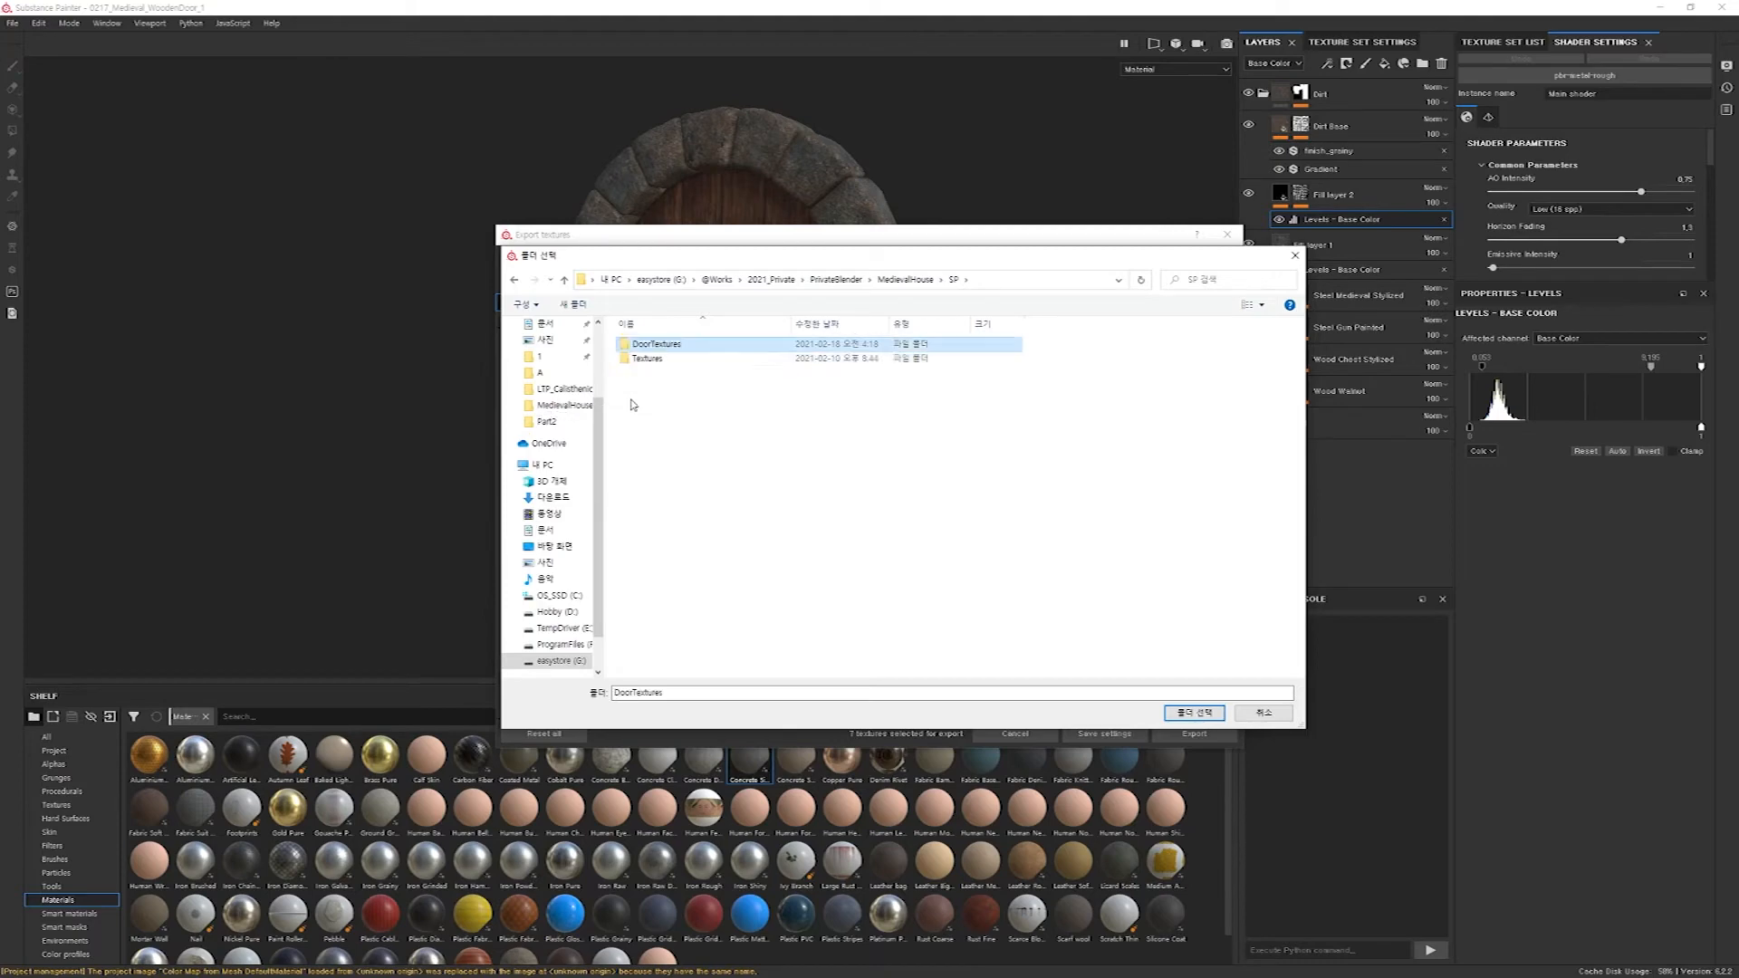
Set the DoorTextures folder as the output directory and export the textures.
double_click(688, 345)
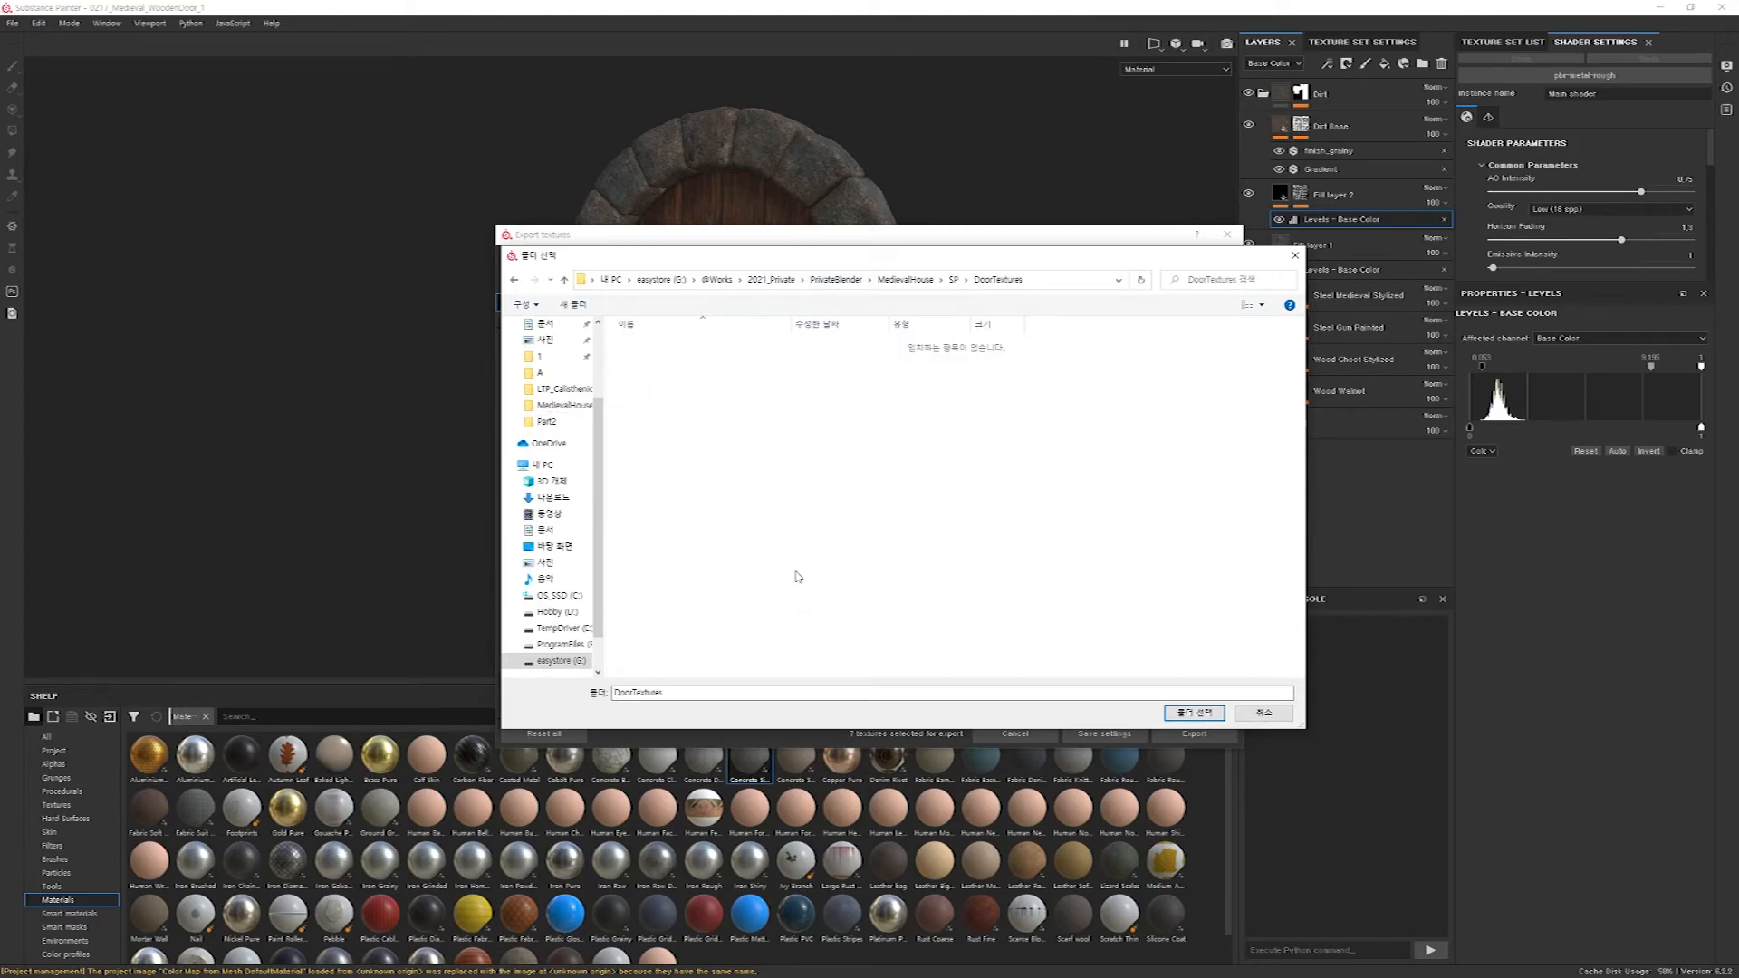
click(1193, 714)
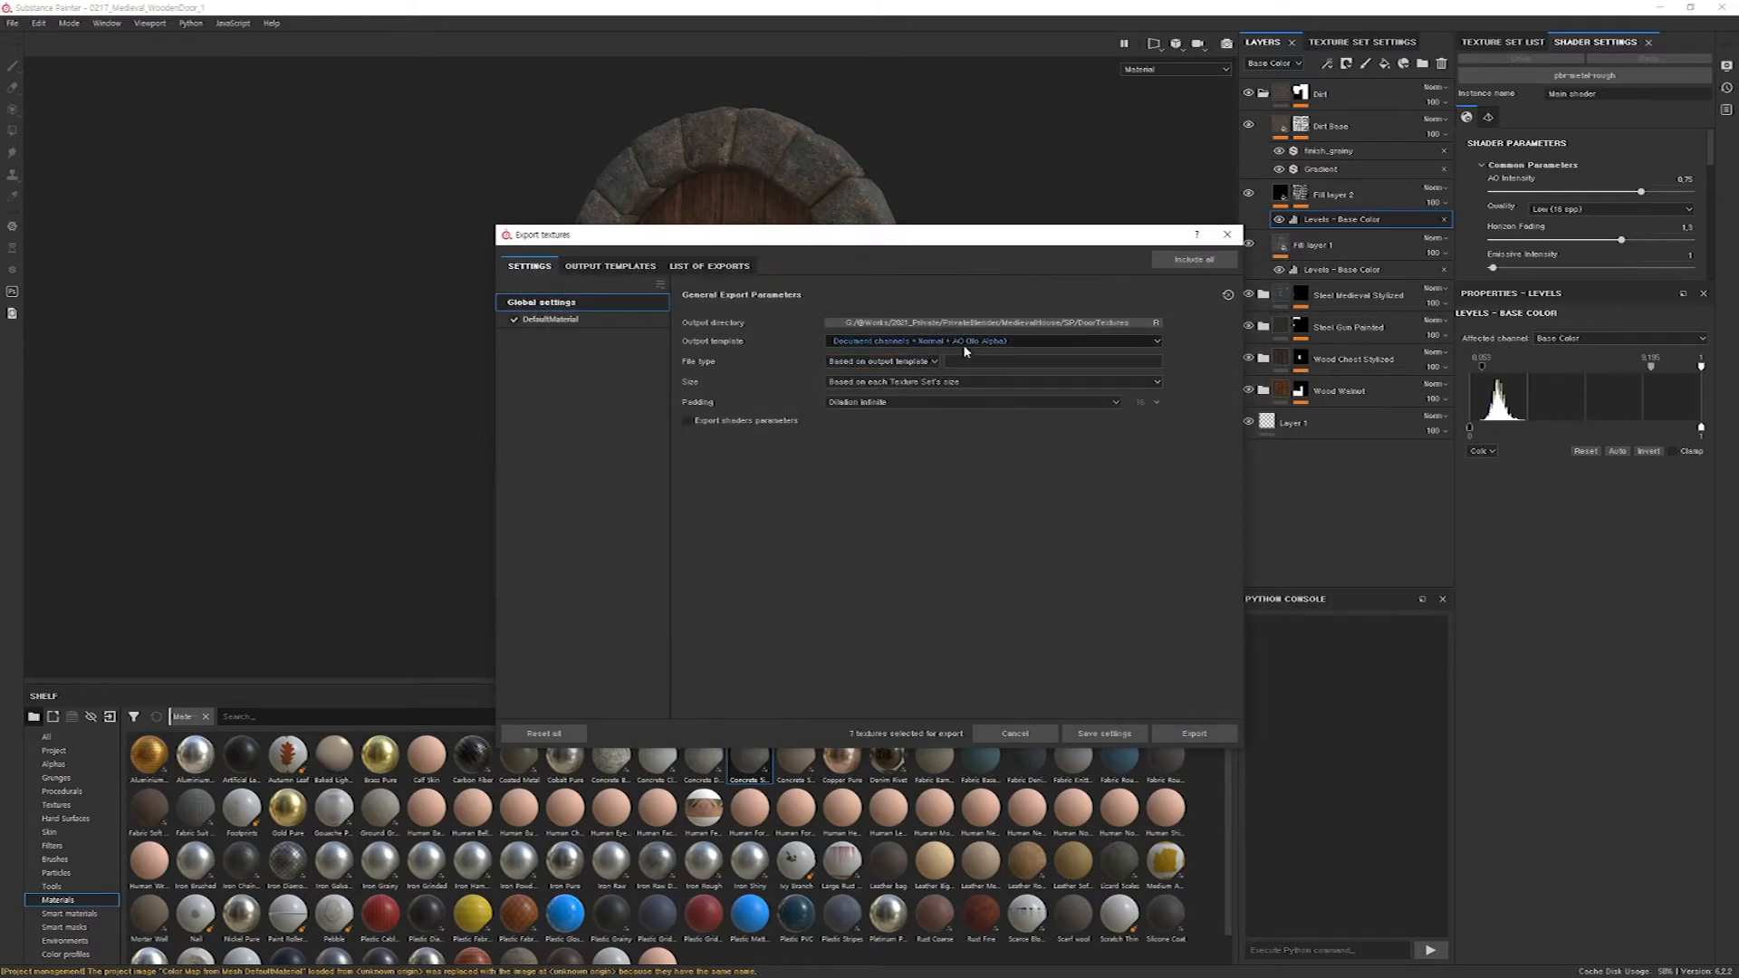
click(1193, 735)
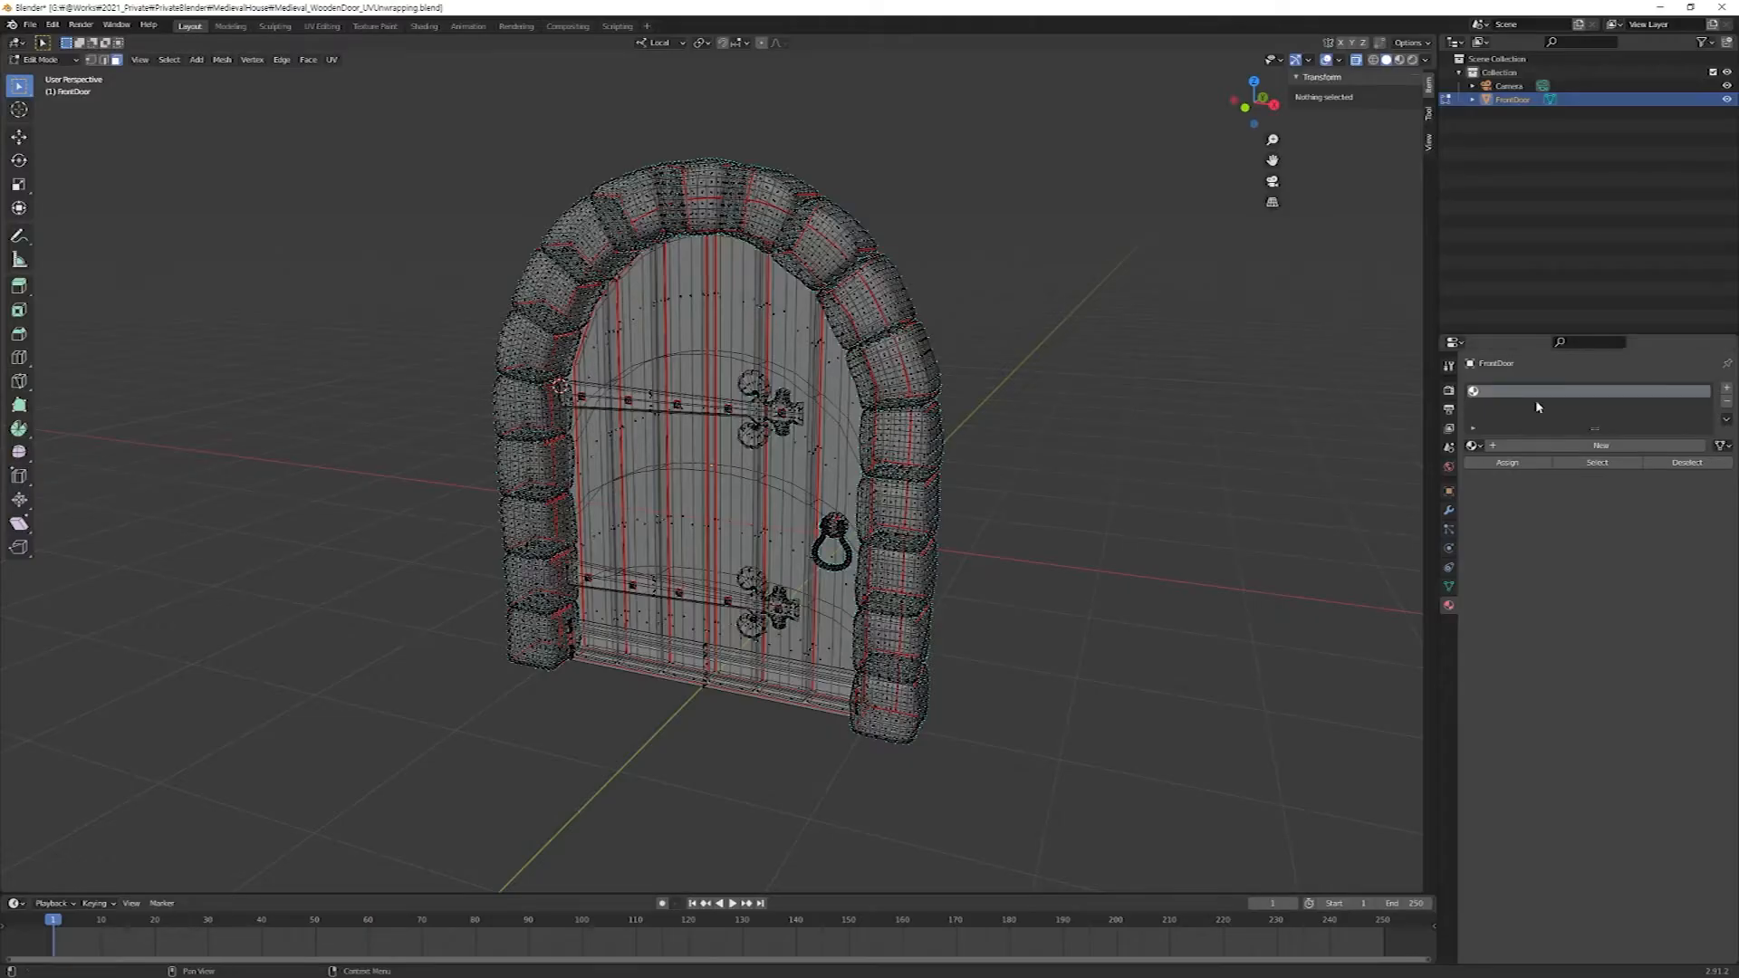
In Blender, return the FrontDoor mesh to Object Mode and show the viewport in Material Preview shading.
key(Tab)
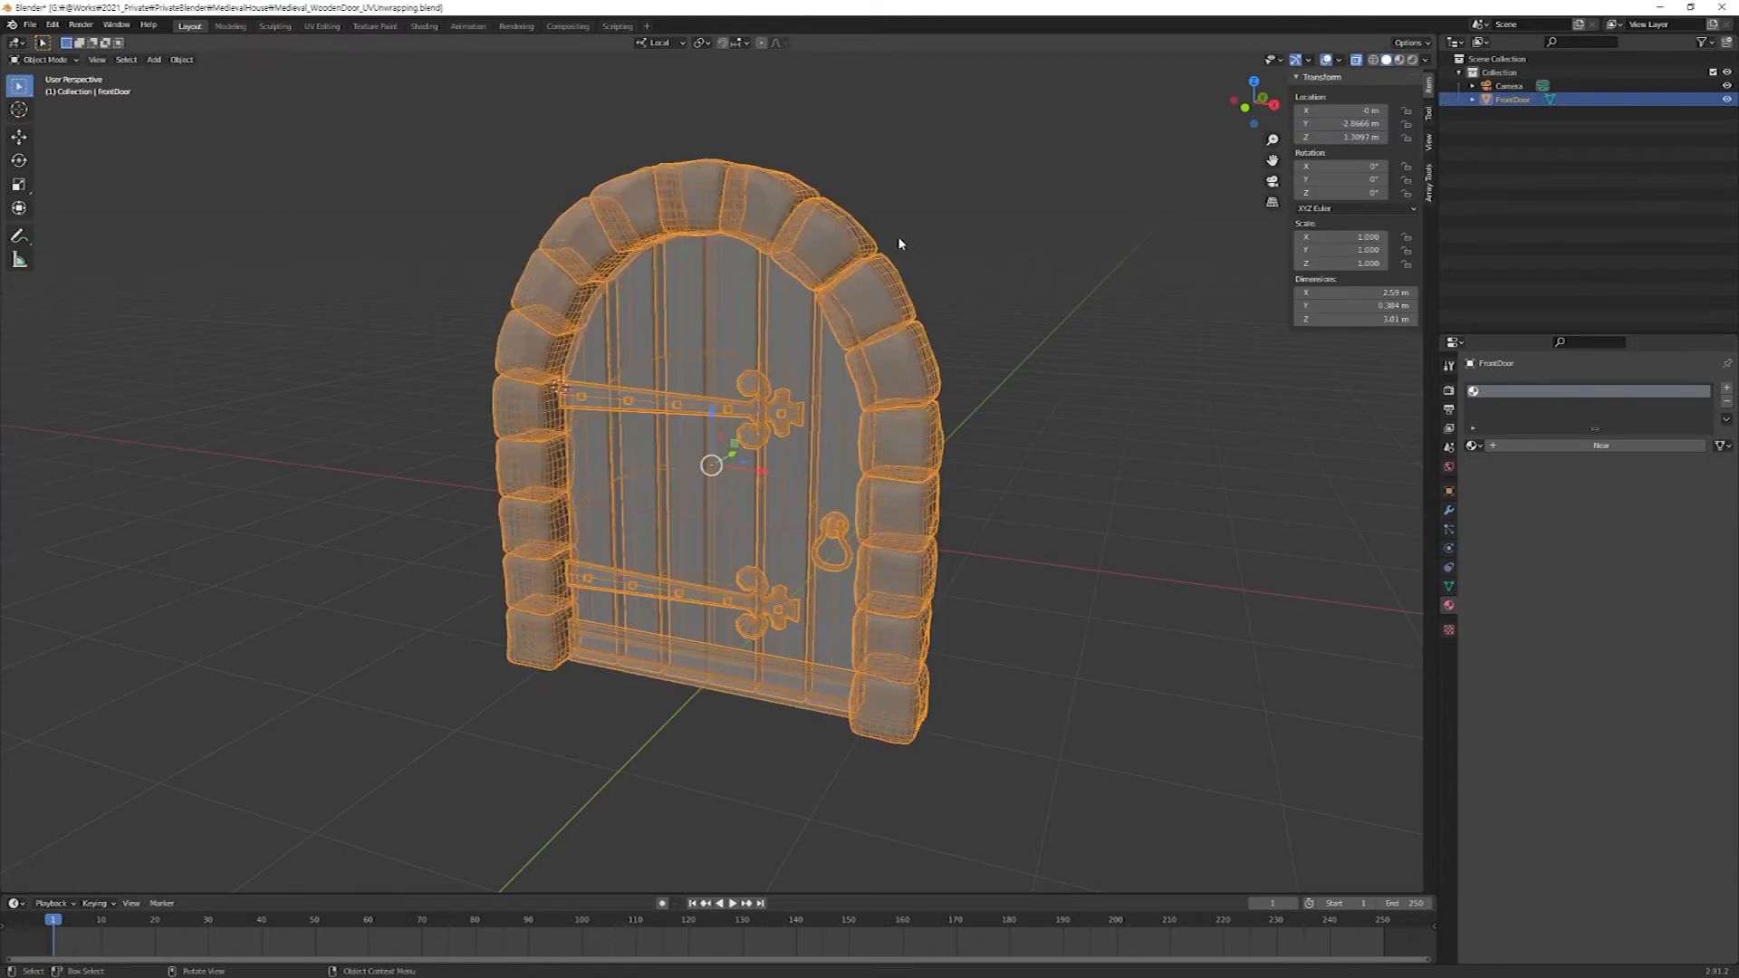
drag(966, 181, 384, 736)
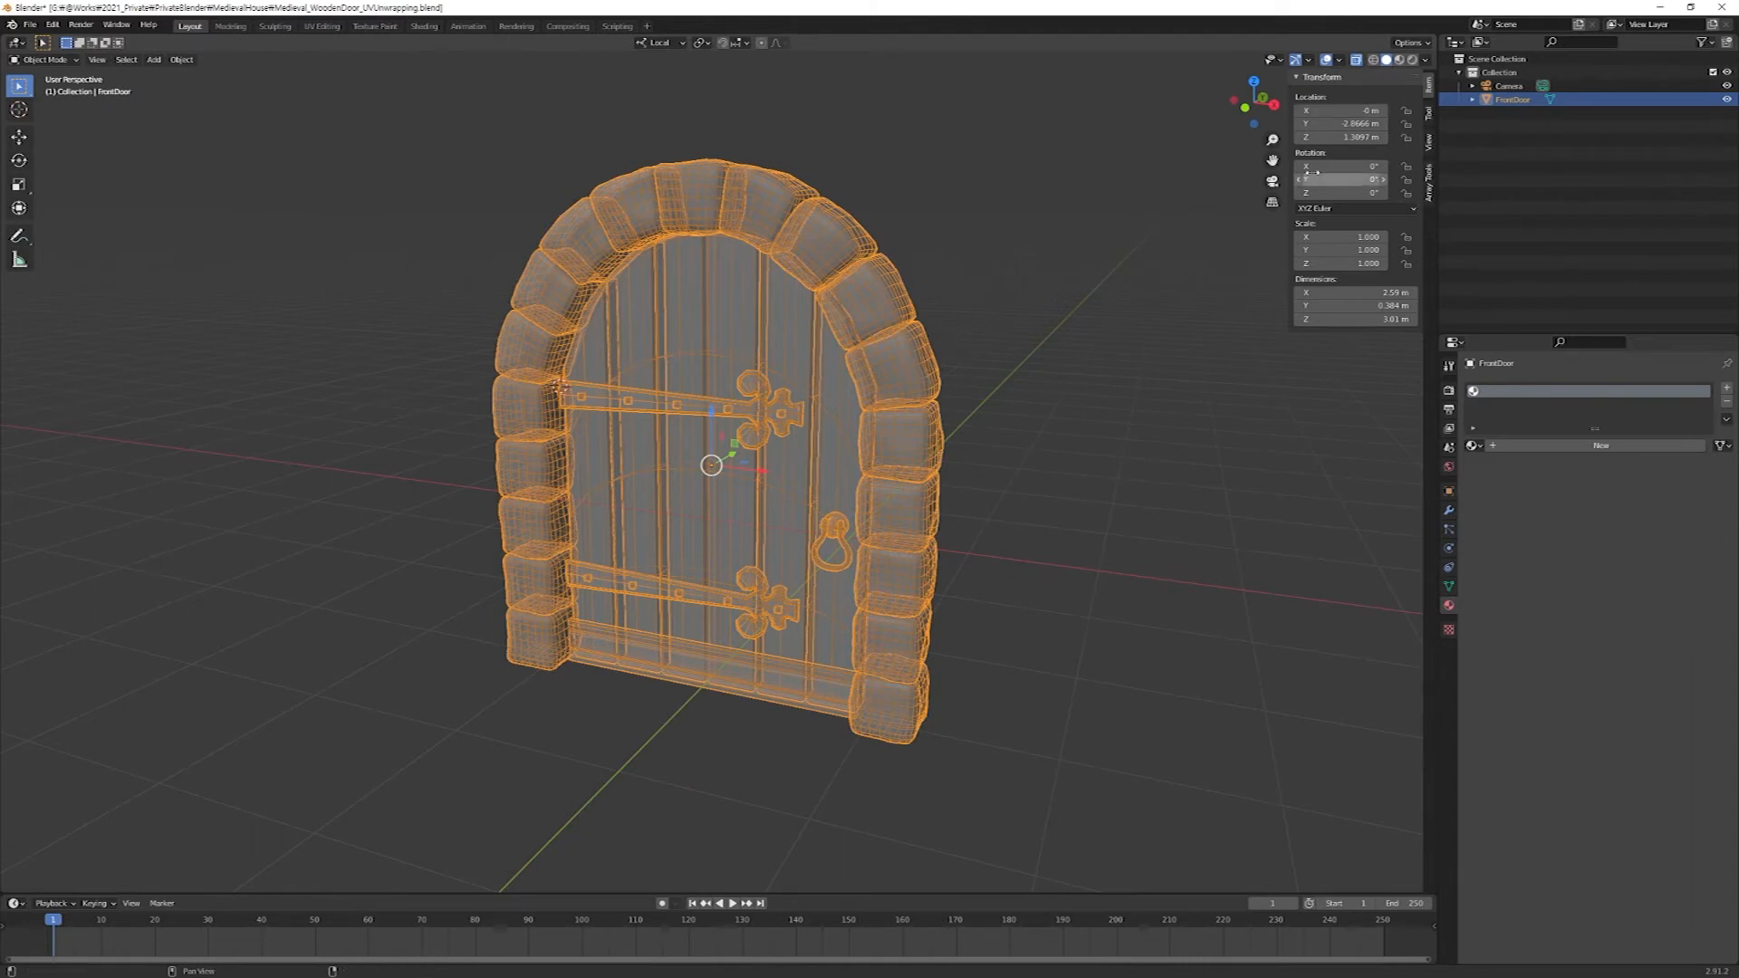
click(1400, 60)
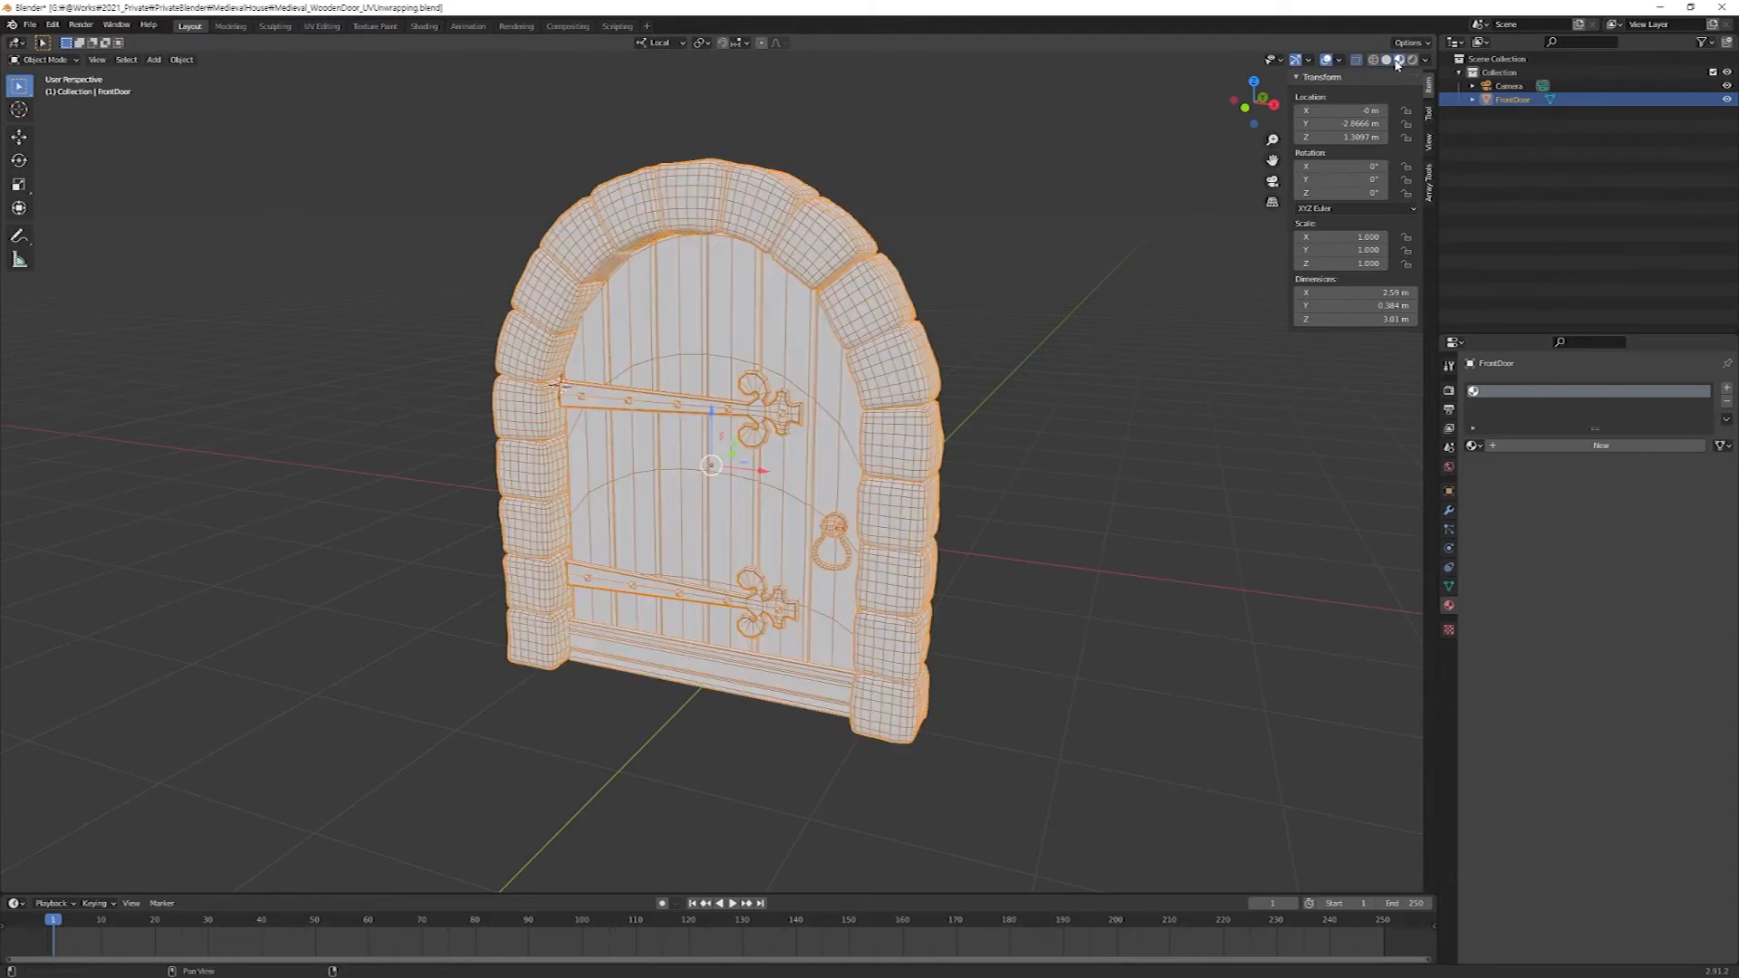
key(ctrl+KP_3)
middle_drag(960, 516, 1114, 528)
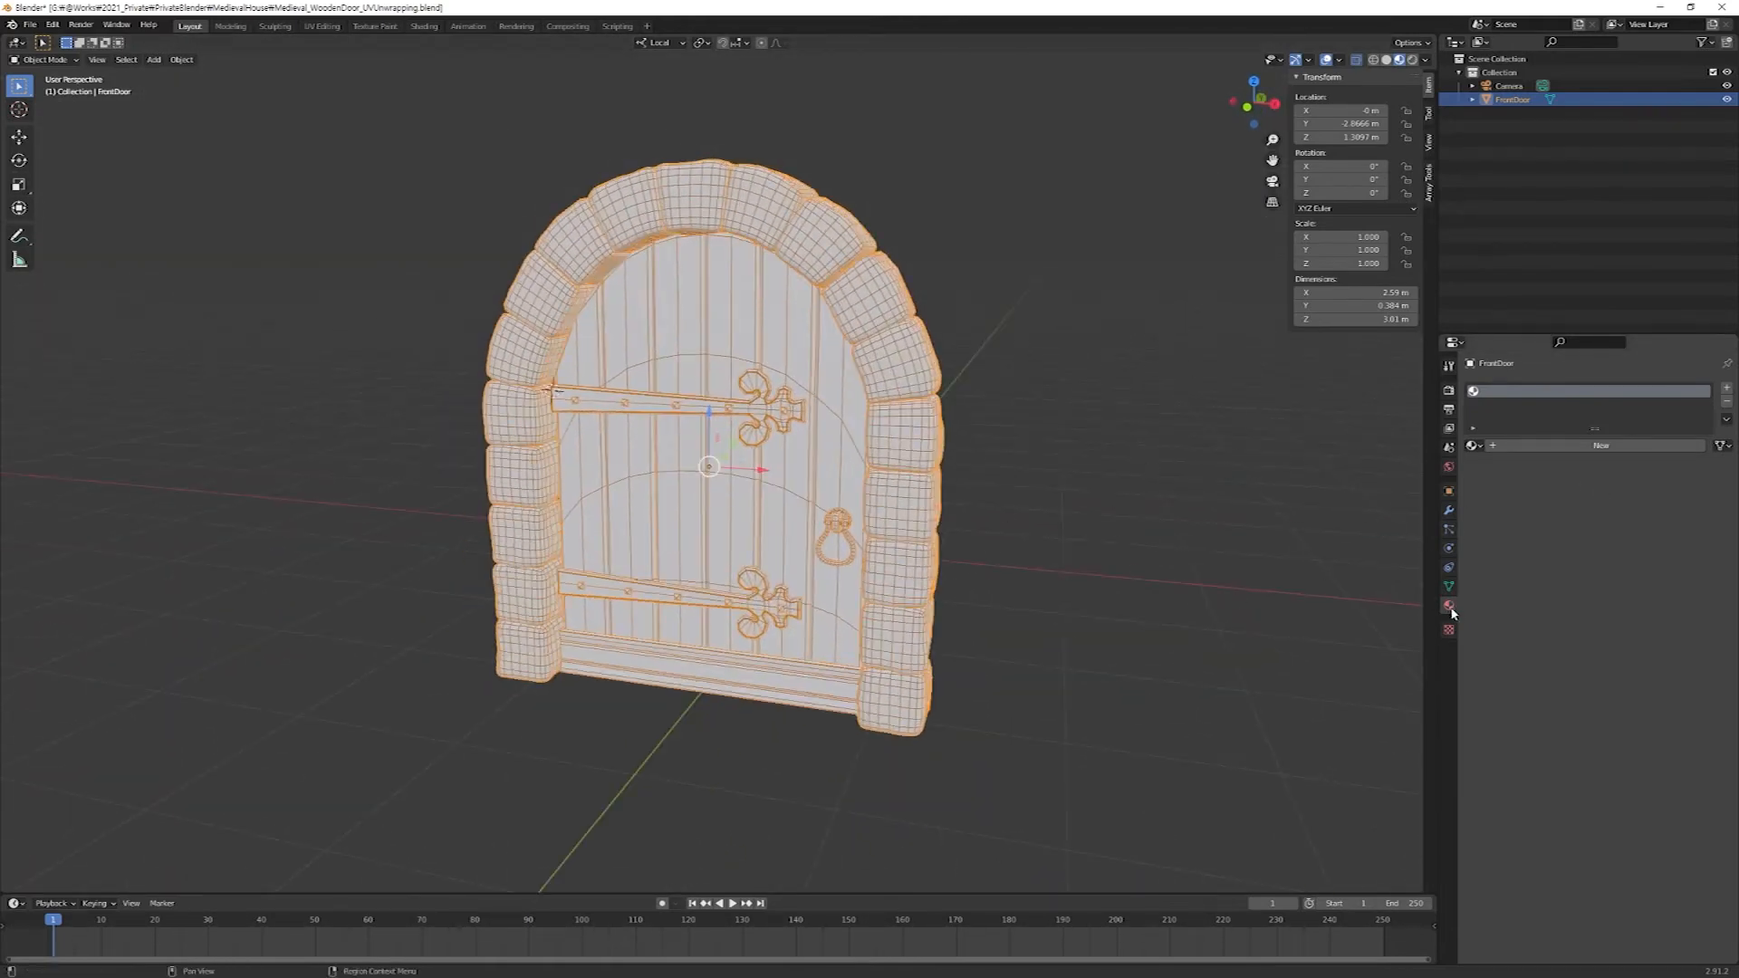
Create a new material on the FrontDoor object and name it WoodenDoor.
click(1573, 445)
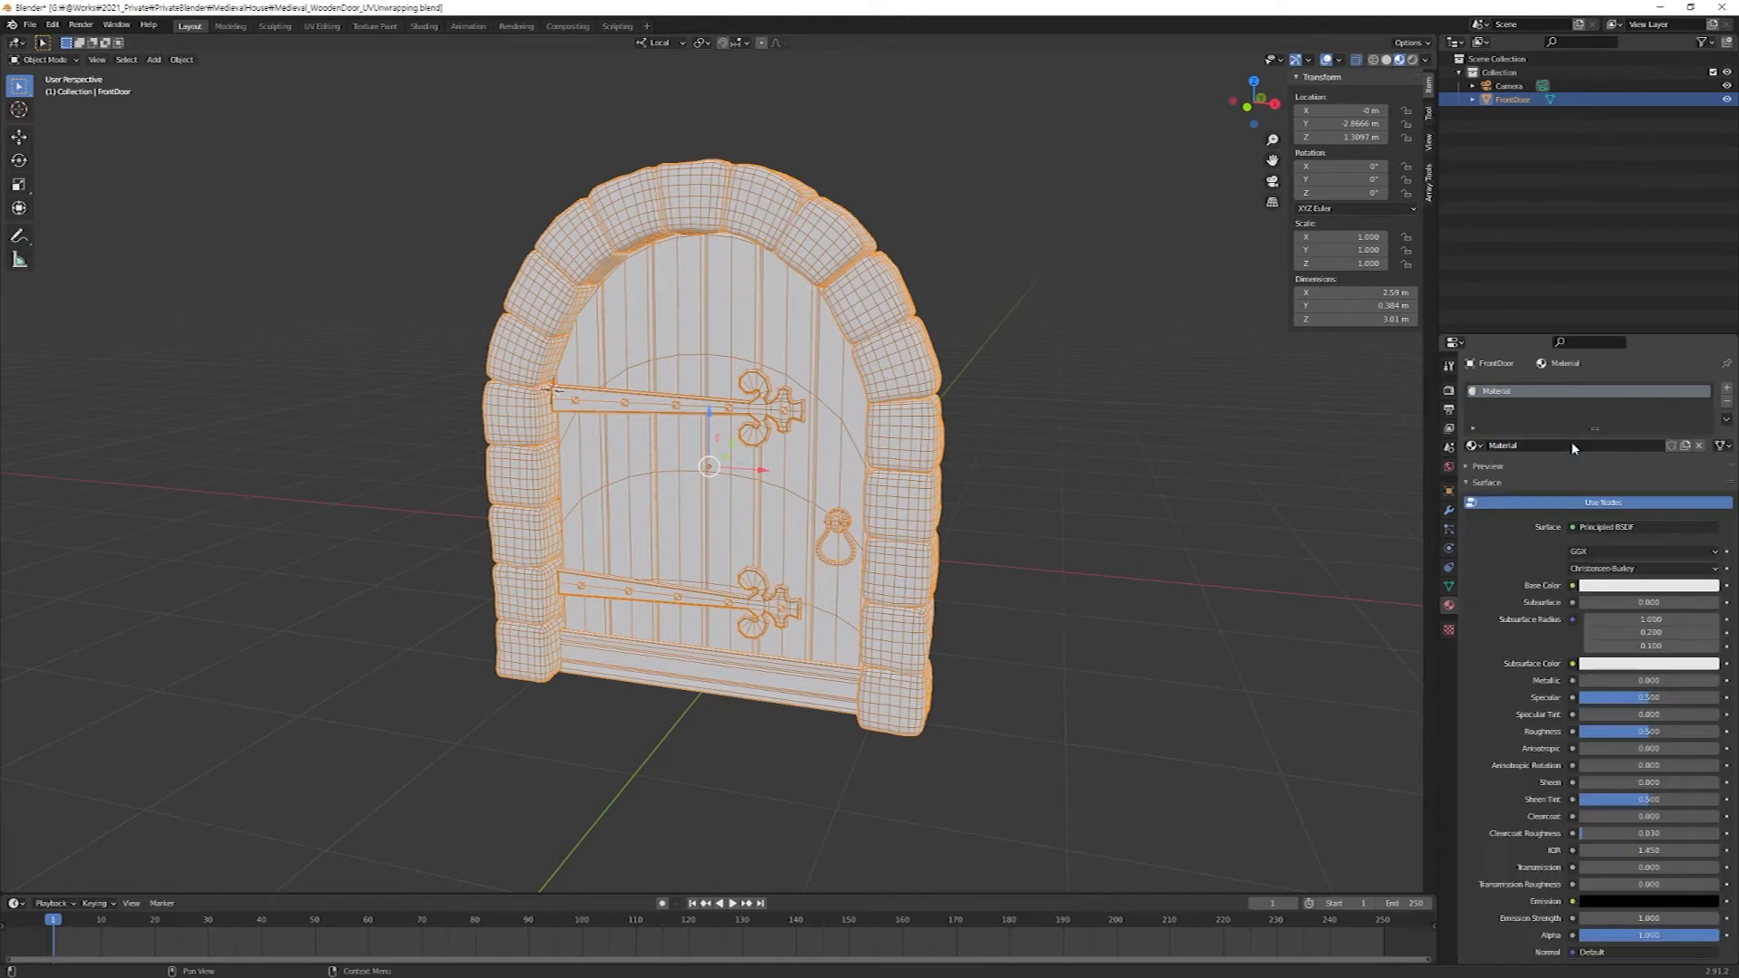
double_click(1555, 445)
text(Me)
text(Wo)
text(oden)
text(Do)
text(or)
key(Return)
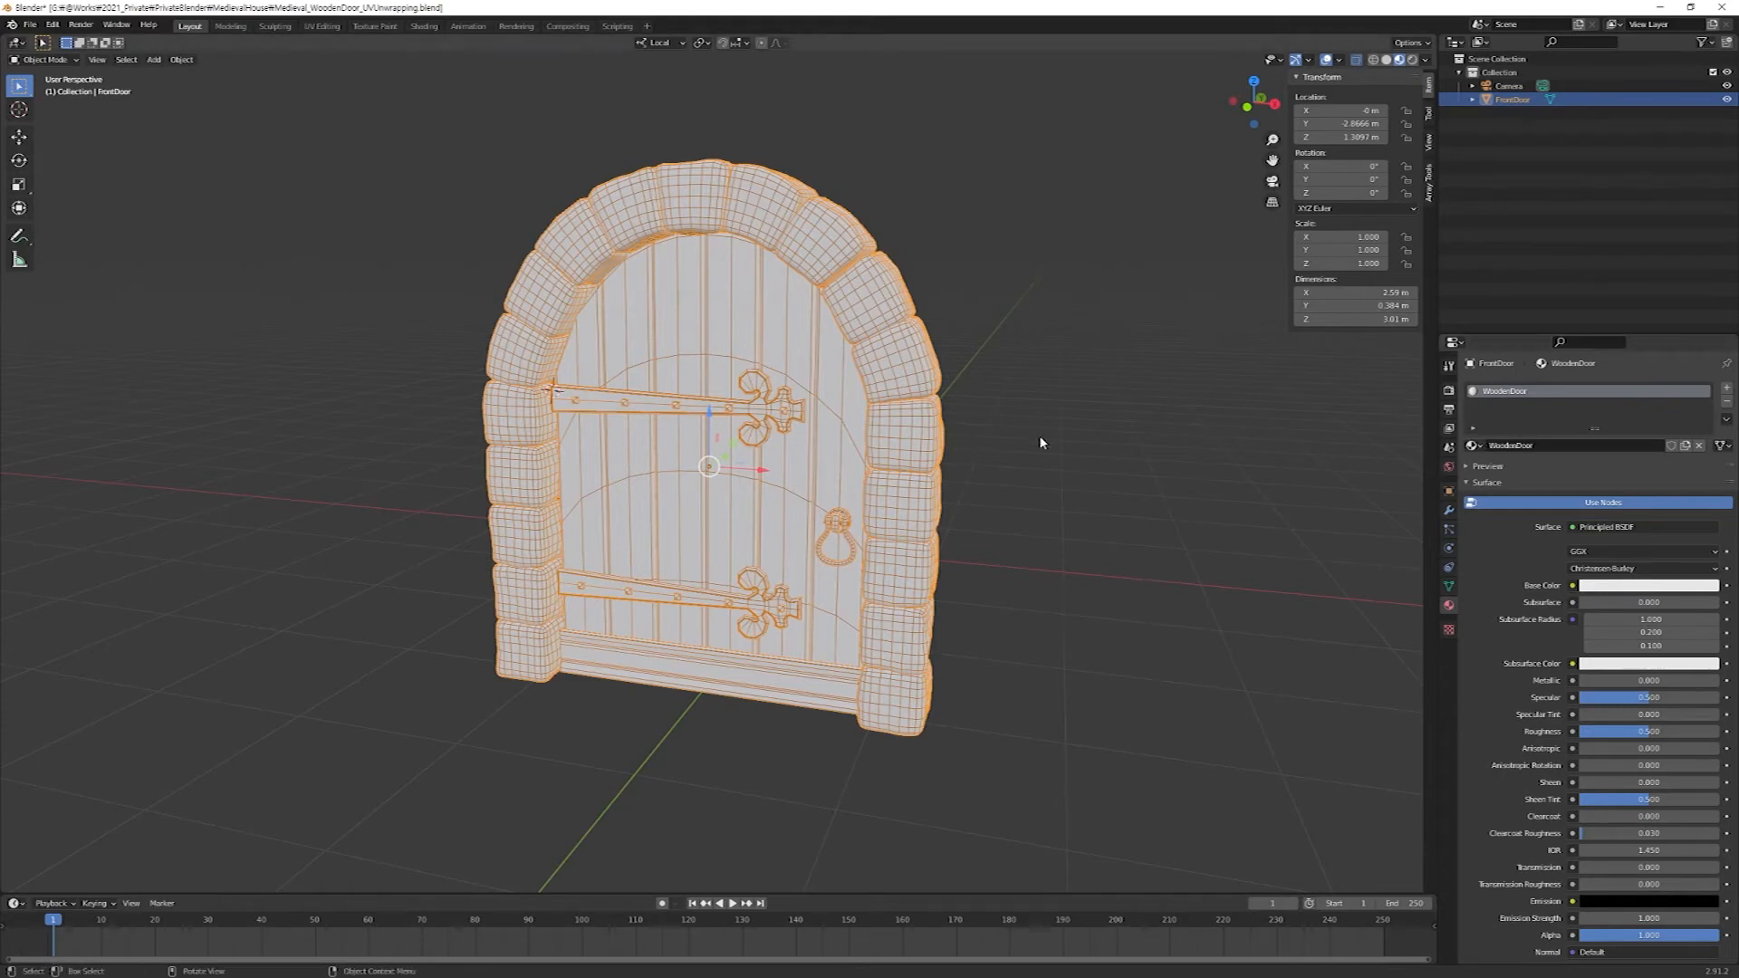
Switch to the Shading workspace to show the WoodenDoor material's node tree together with the door.
click(427, 31)
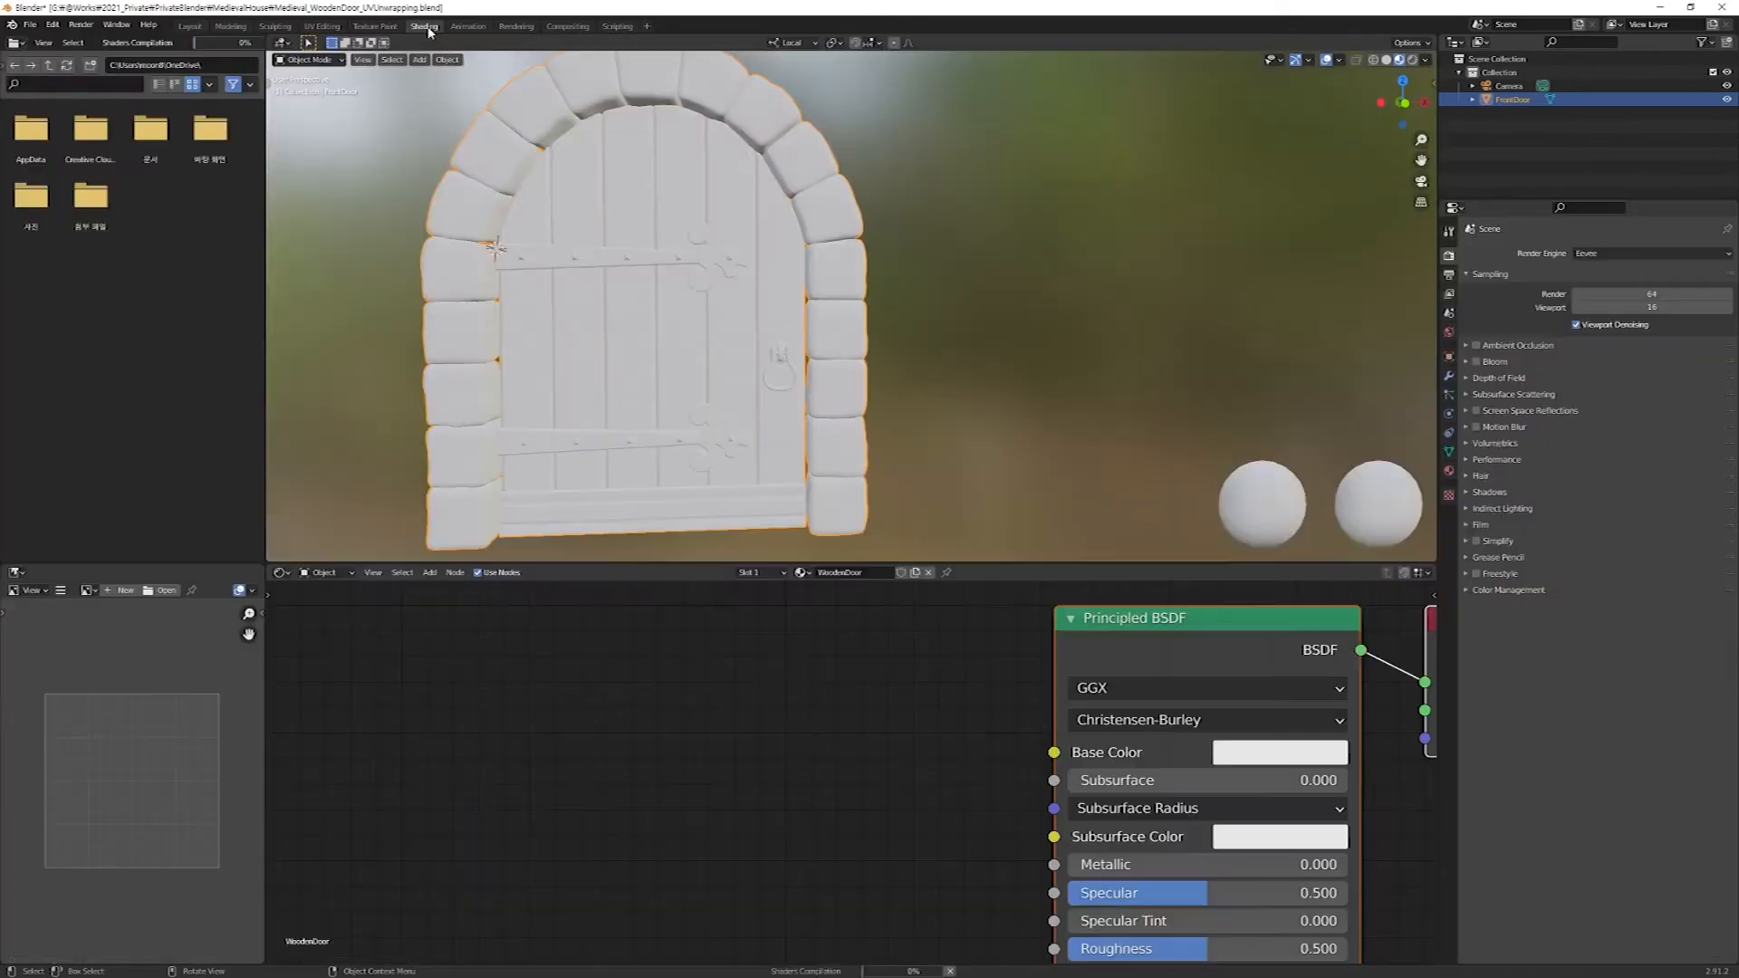
scroll(942, 679, down, 5)
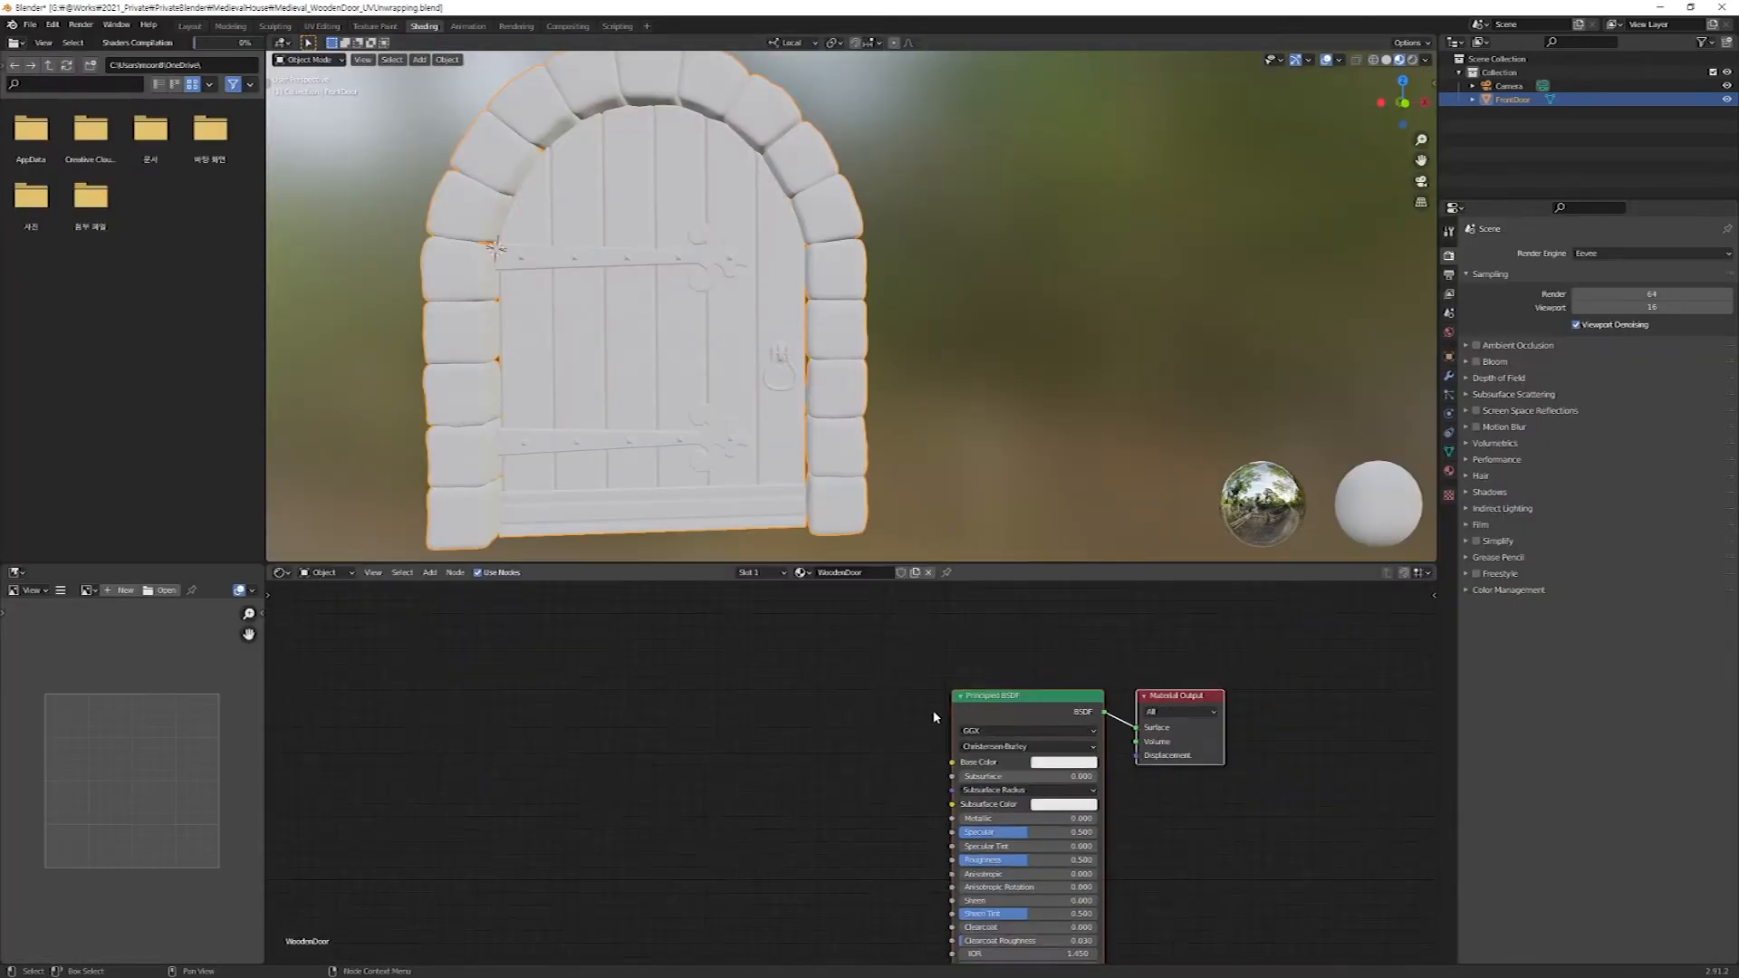
click(991, 819)
click(1134, 825)
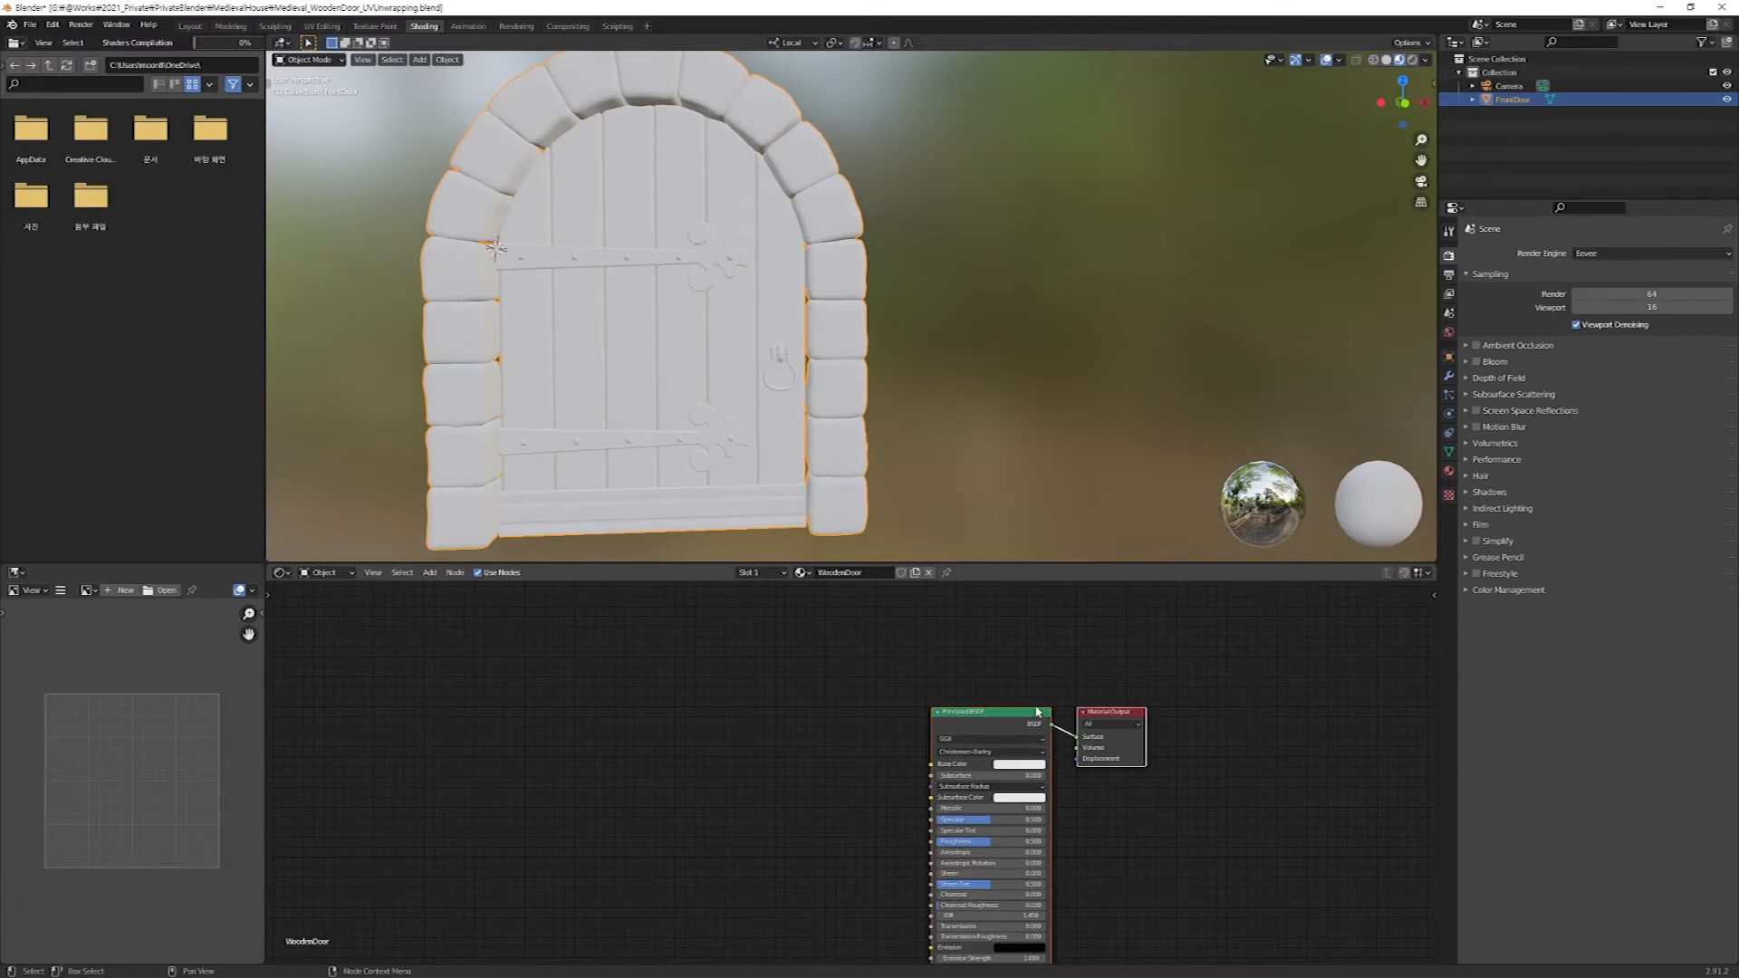
scroll(742, 362, down, 5)
middle_drag(688, 380, 907, 365)
scroll(796, 364, up, 4)
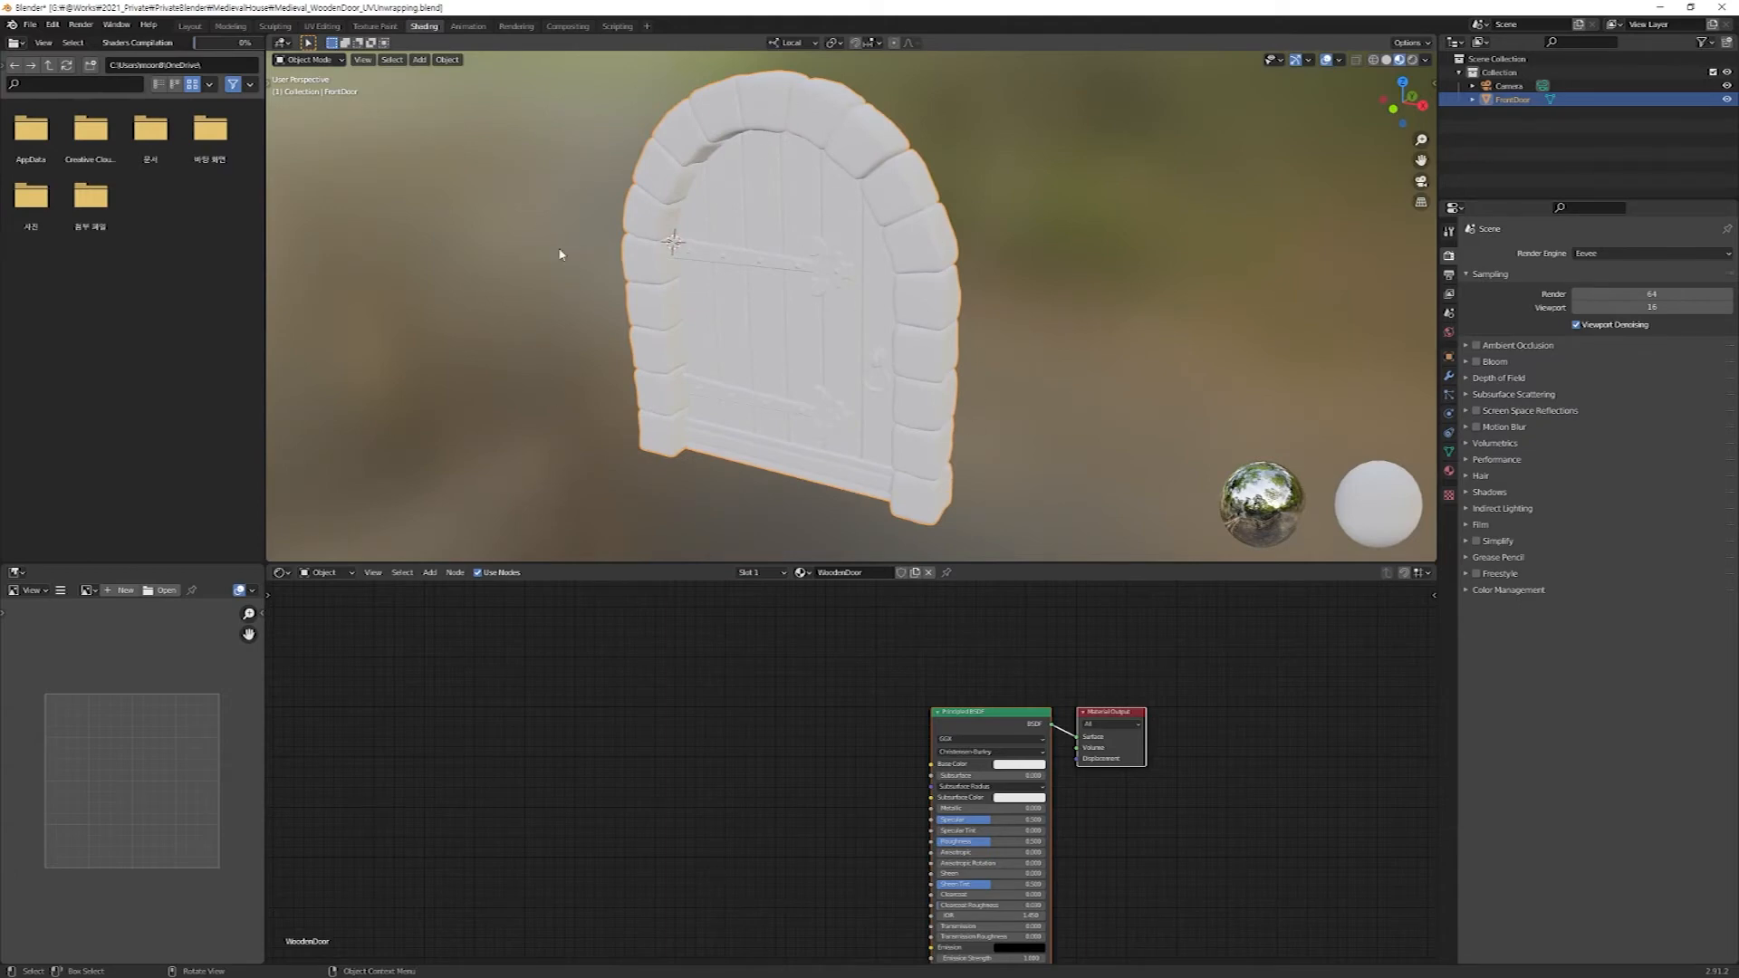
right_click(1037, 217)
click(1019, 764)
click(1037, 660)
mouse_move(1036, 659)
mouse_down()
mouse_move(1050, 633)
mouse_move(1051, 679)
mouse_move(1042, 632)
mouse_move(1058, 656)
mouse_up()
key(Escape)
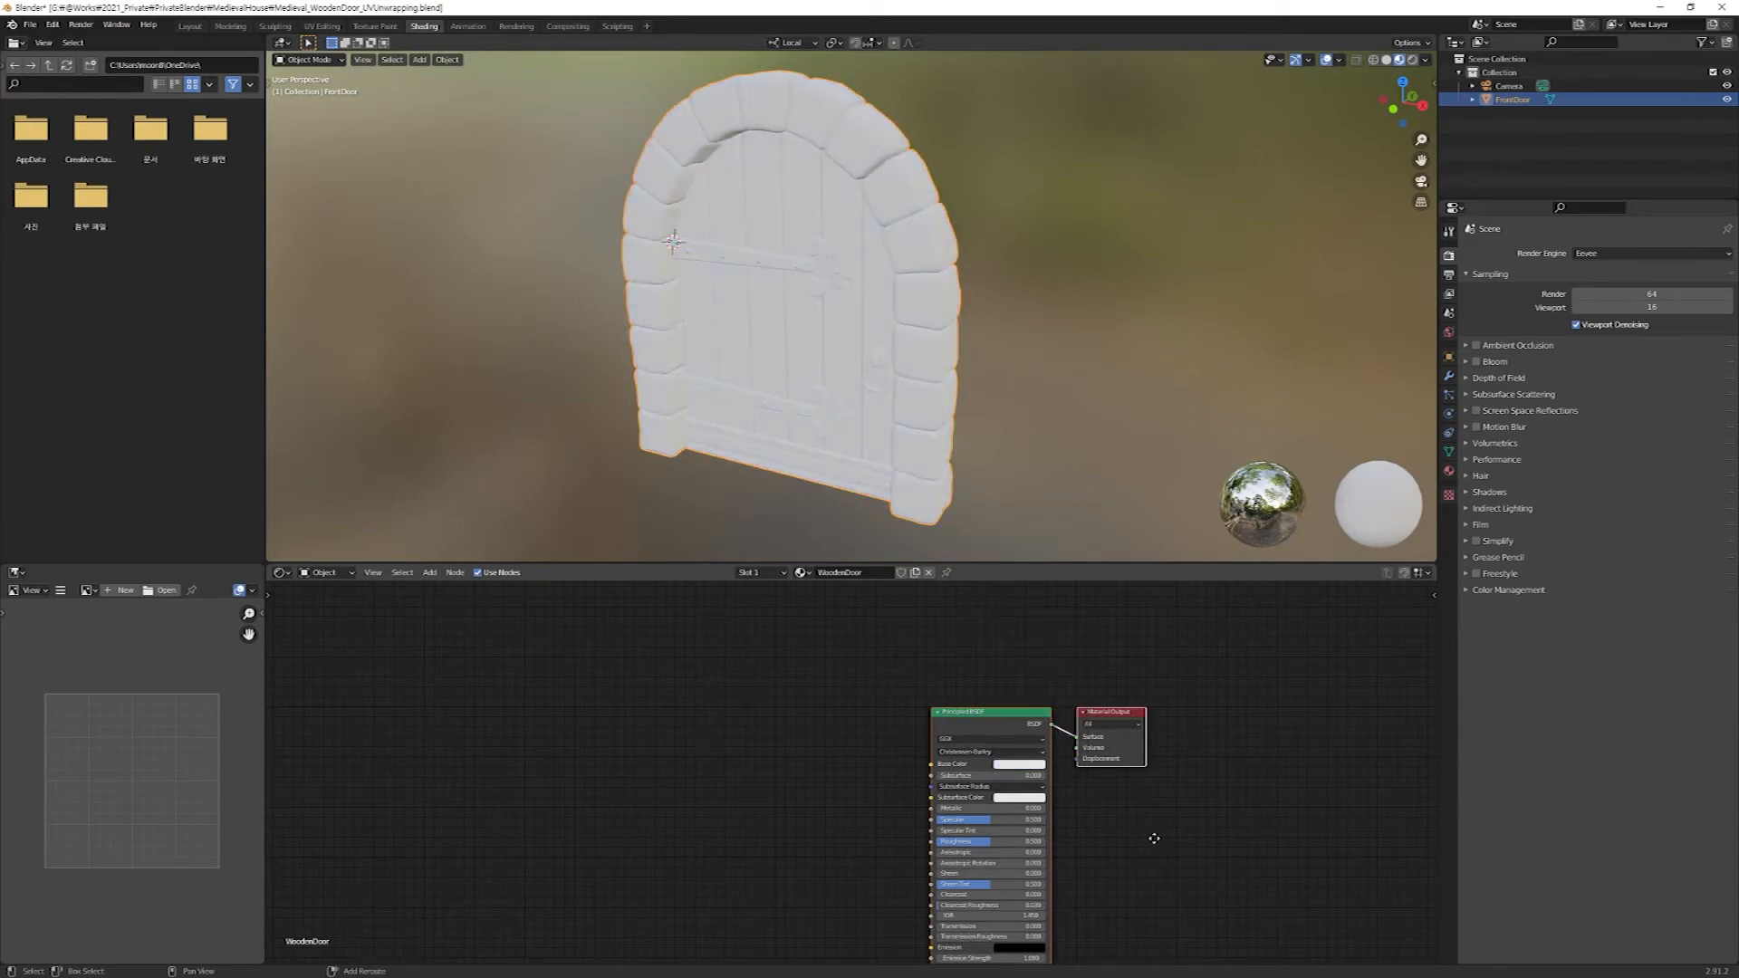
middle_drag(1152, 841, 1181, 768)
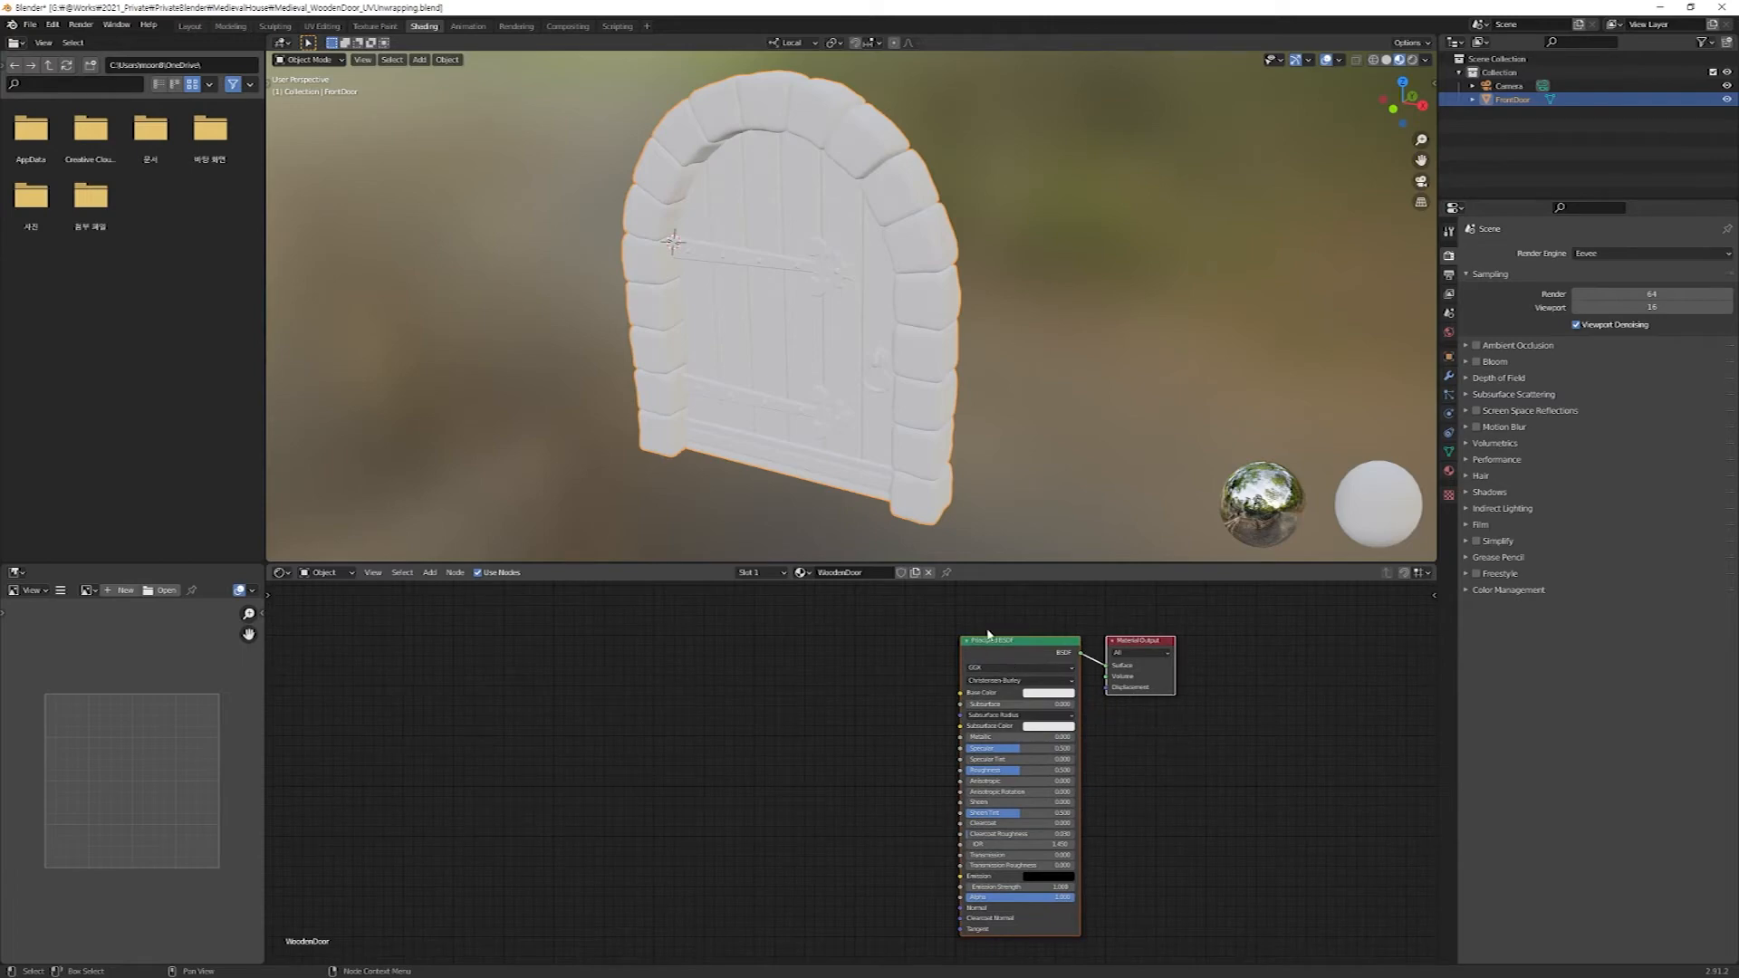
drag(910, 616, 1087, 962)
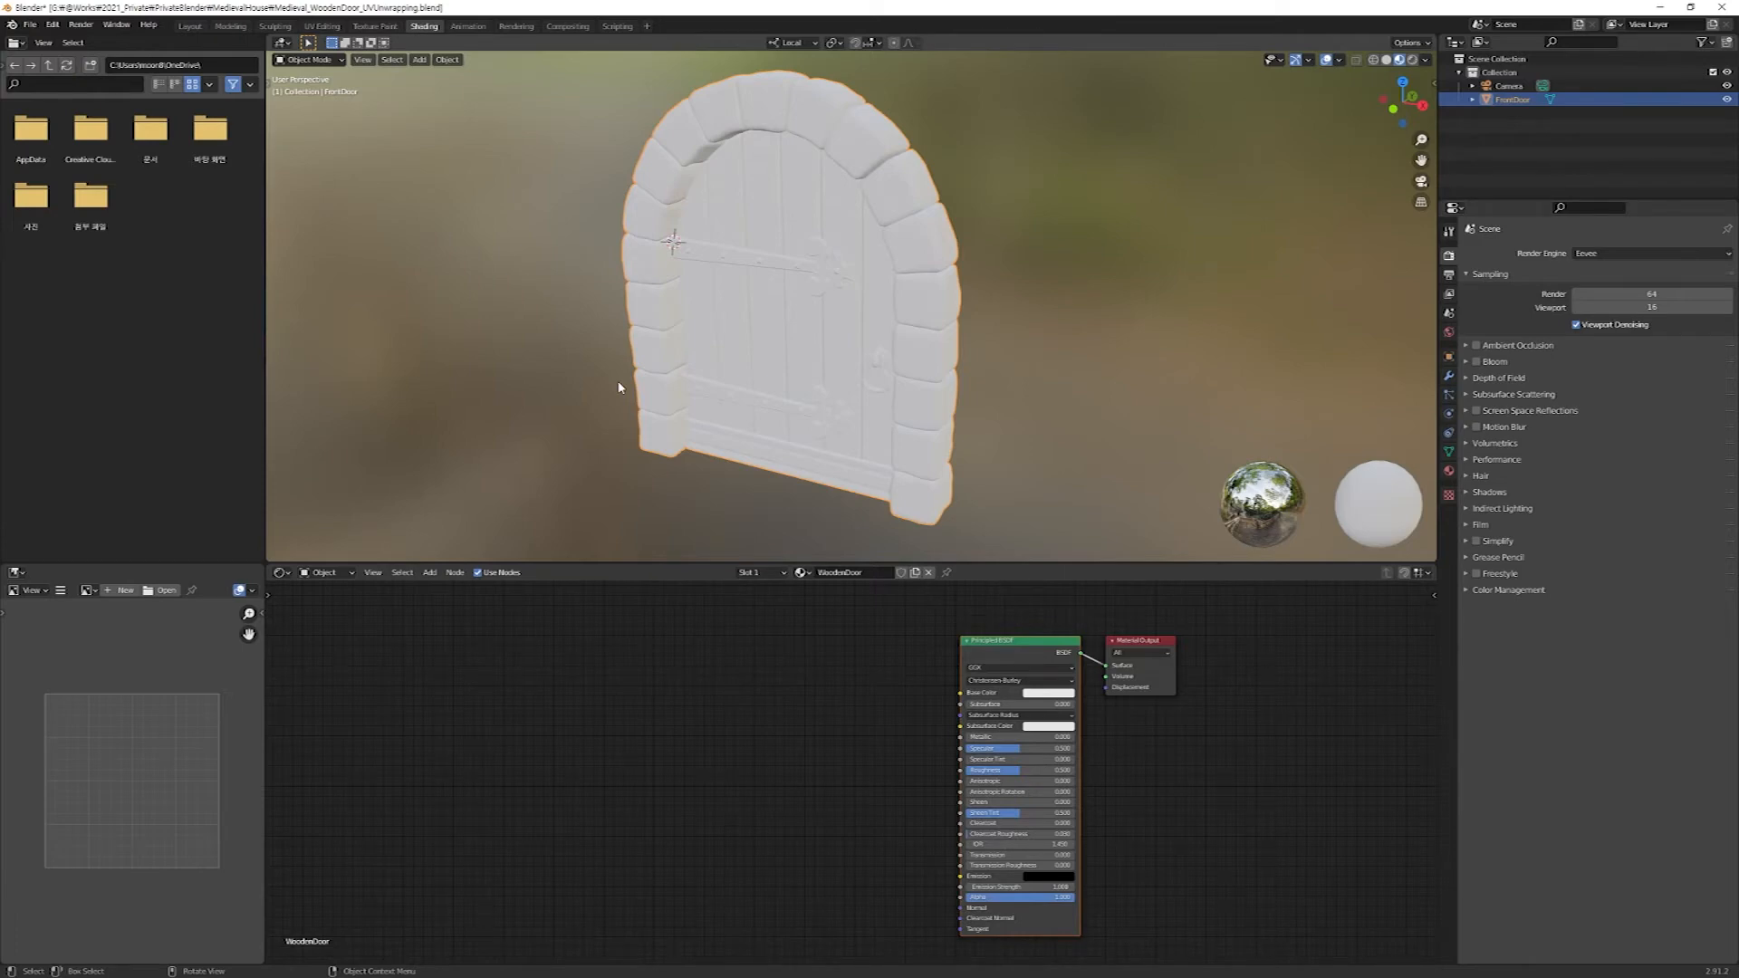
Bring DefaultMaterial_Base_Color.png from the DoorTextures folder into the node tree and connect its Color output to the Principled BSDF's Base Color.
drag(624, 516, 1052, 329)
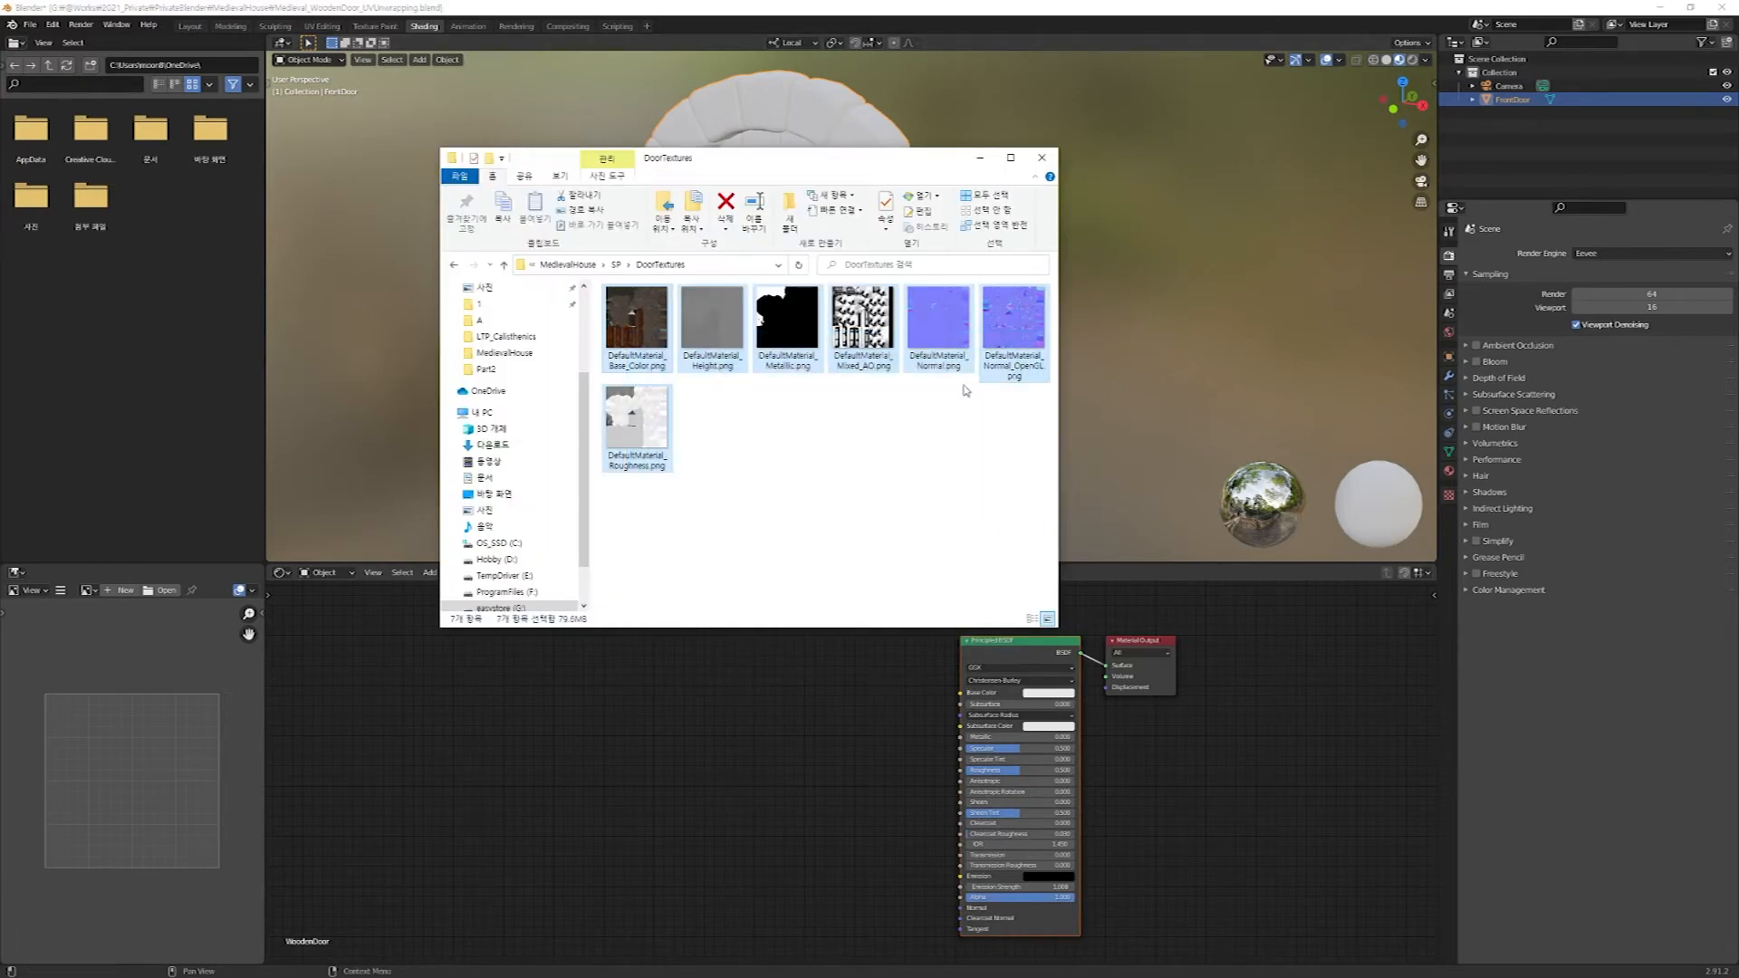
drag(609, 531, 1041, 288)
drag(740, 168, 661, 83)
drag(842, 253, 960, 694)
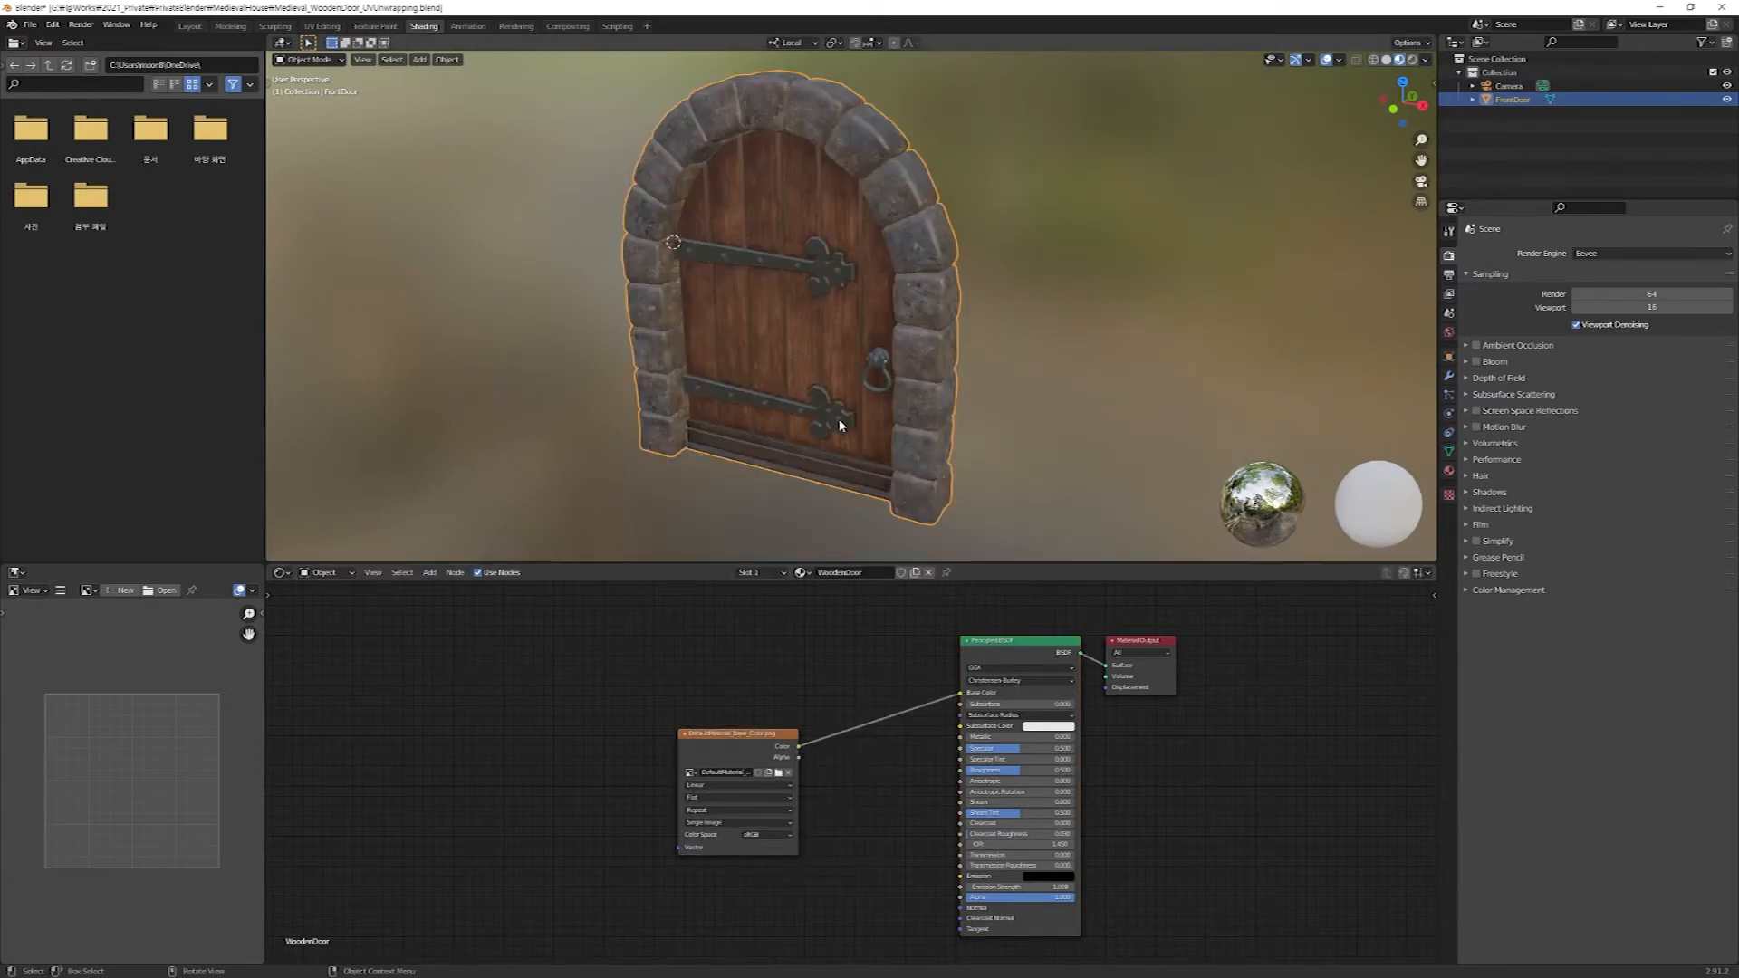
Bring DefaultMaterial_Roughness.png into the node tree and connect its Color output to the Principled BSDF's Roughness.
key(alt+Tab)
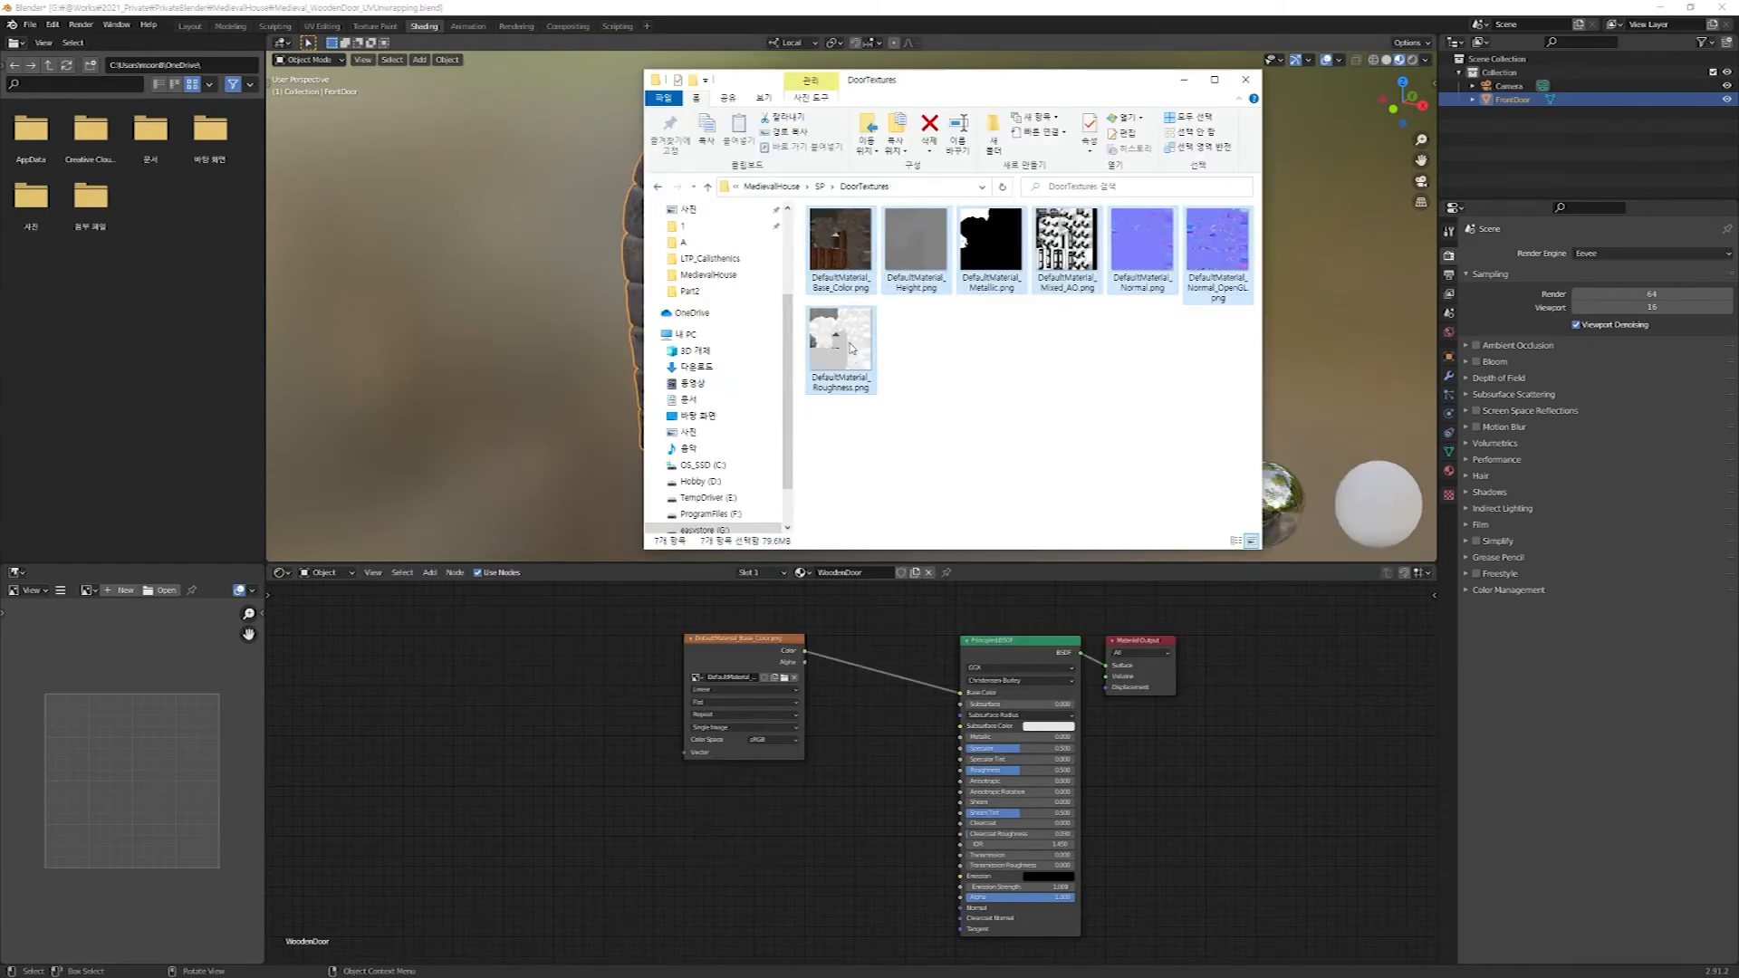
drag(852, 347, 637, 834)
drag(748, 840, 960, 770)
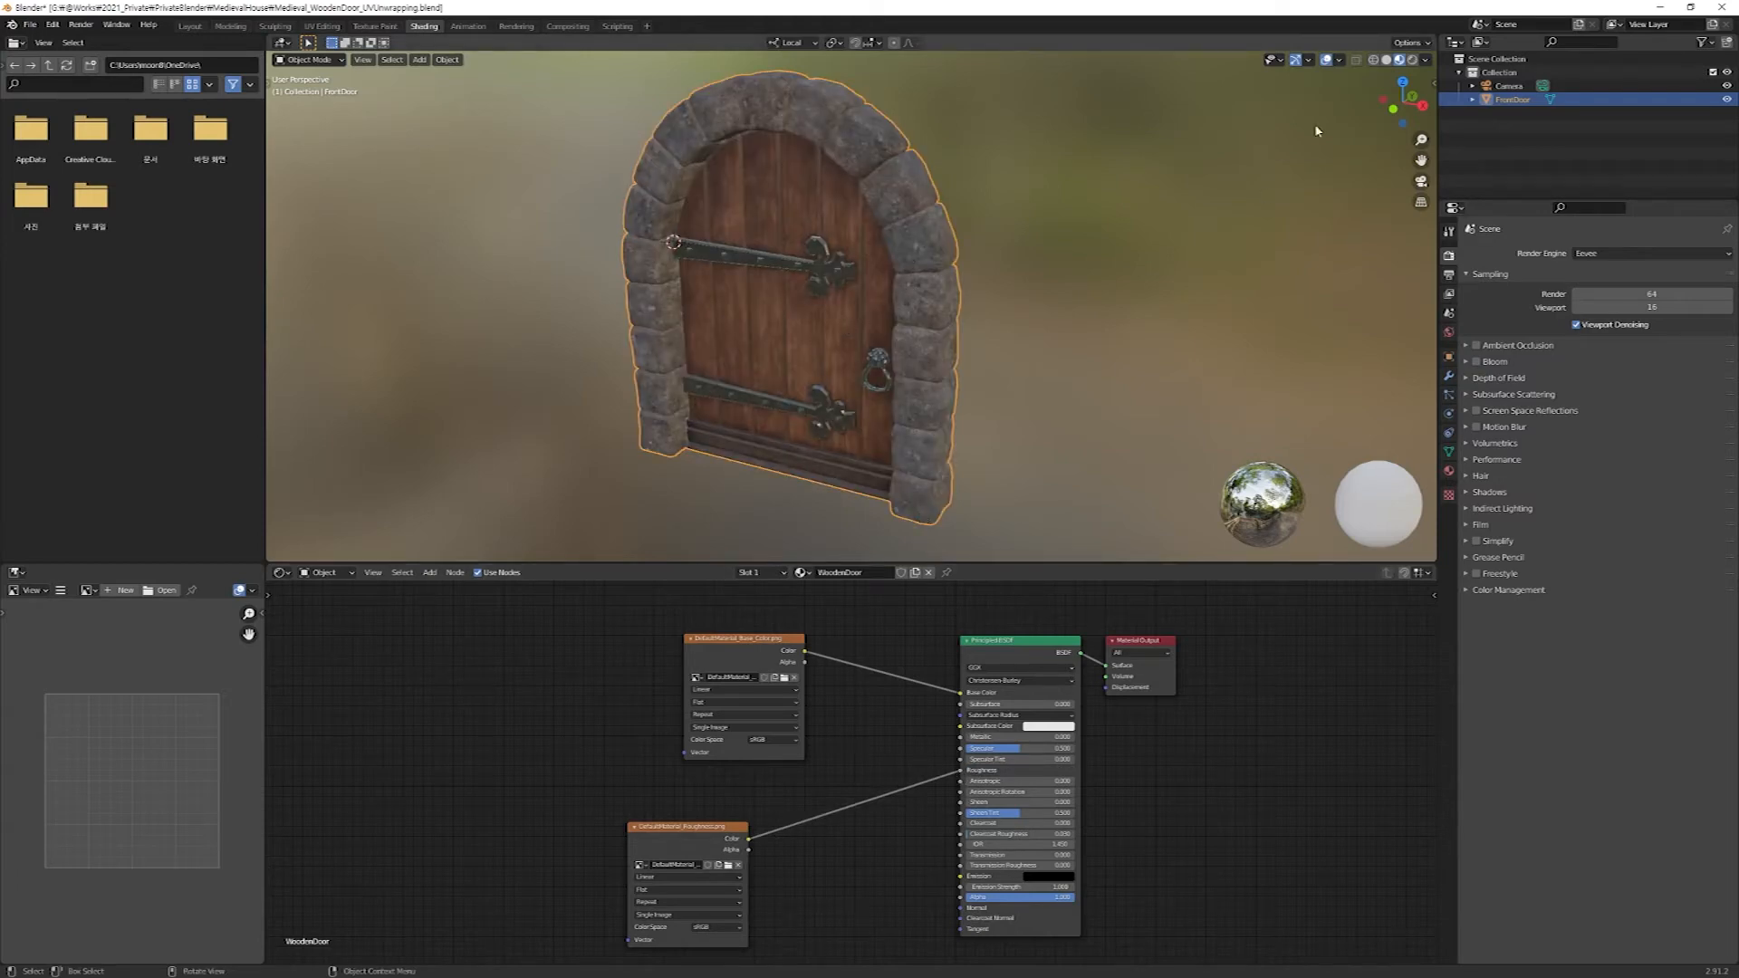
middle_drag(950, 318, 920, 281)
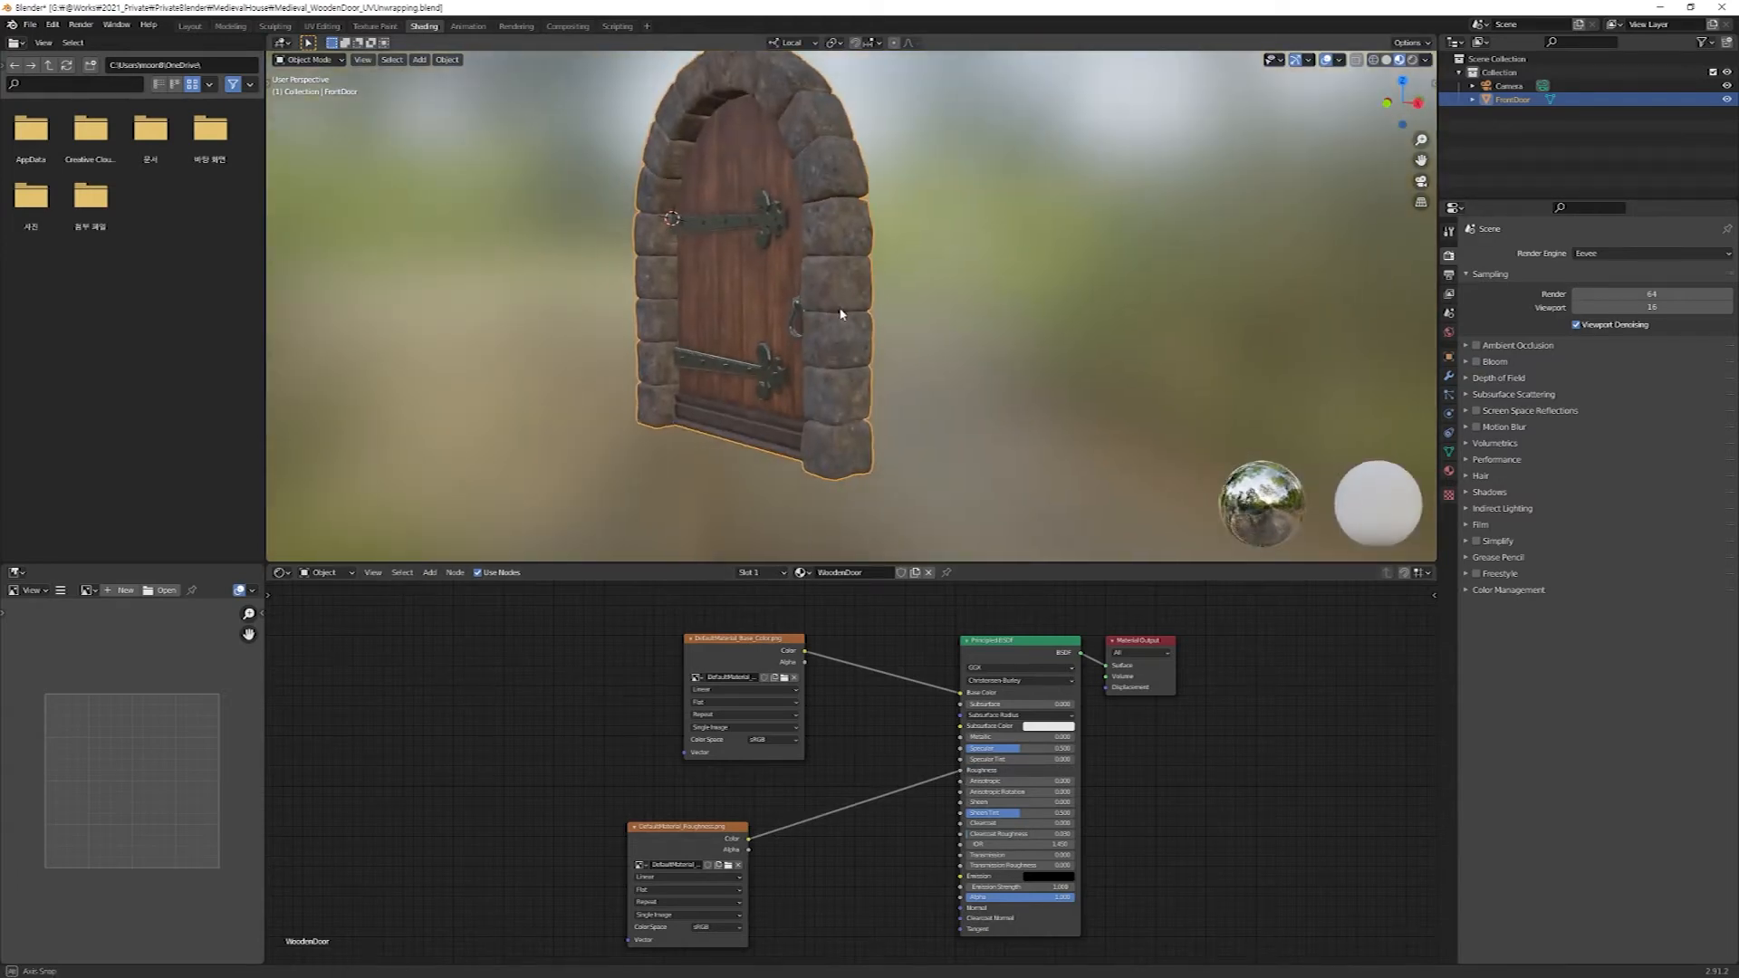
Delete both manually added image texture nodes from the WoodenDoor node tree.
drag(859, 615, 504, 960)
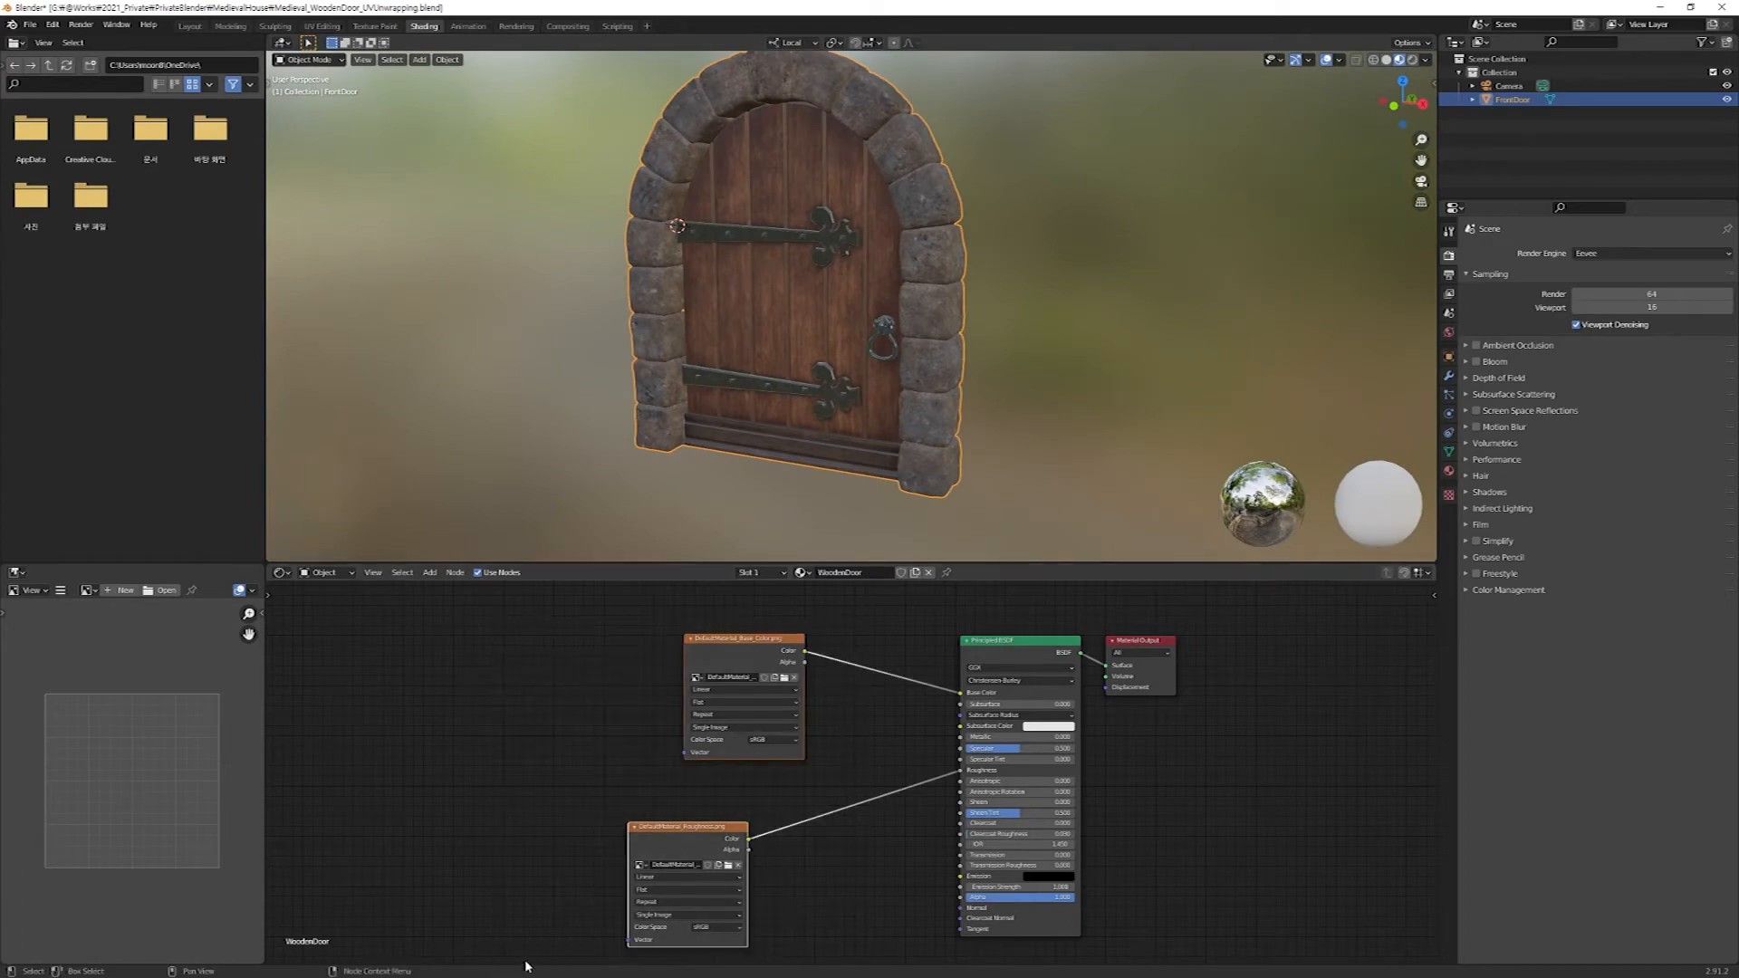
key(x)
click(966, 658)
Run Node Wrangler's Principled Texture Setup on the Principled BSDF node with the exported texture files from the SP/DoorTextures folder.
drag(921, 616, 1042, 652)
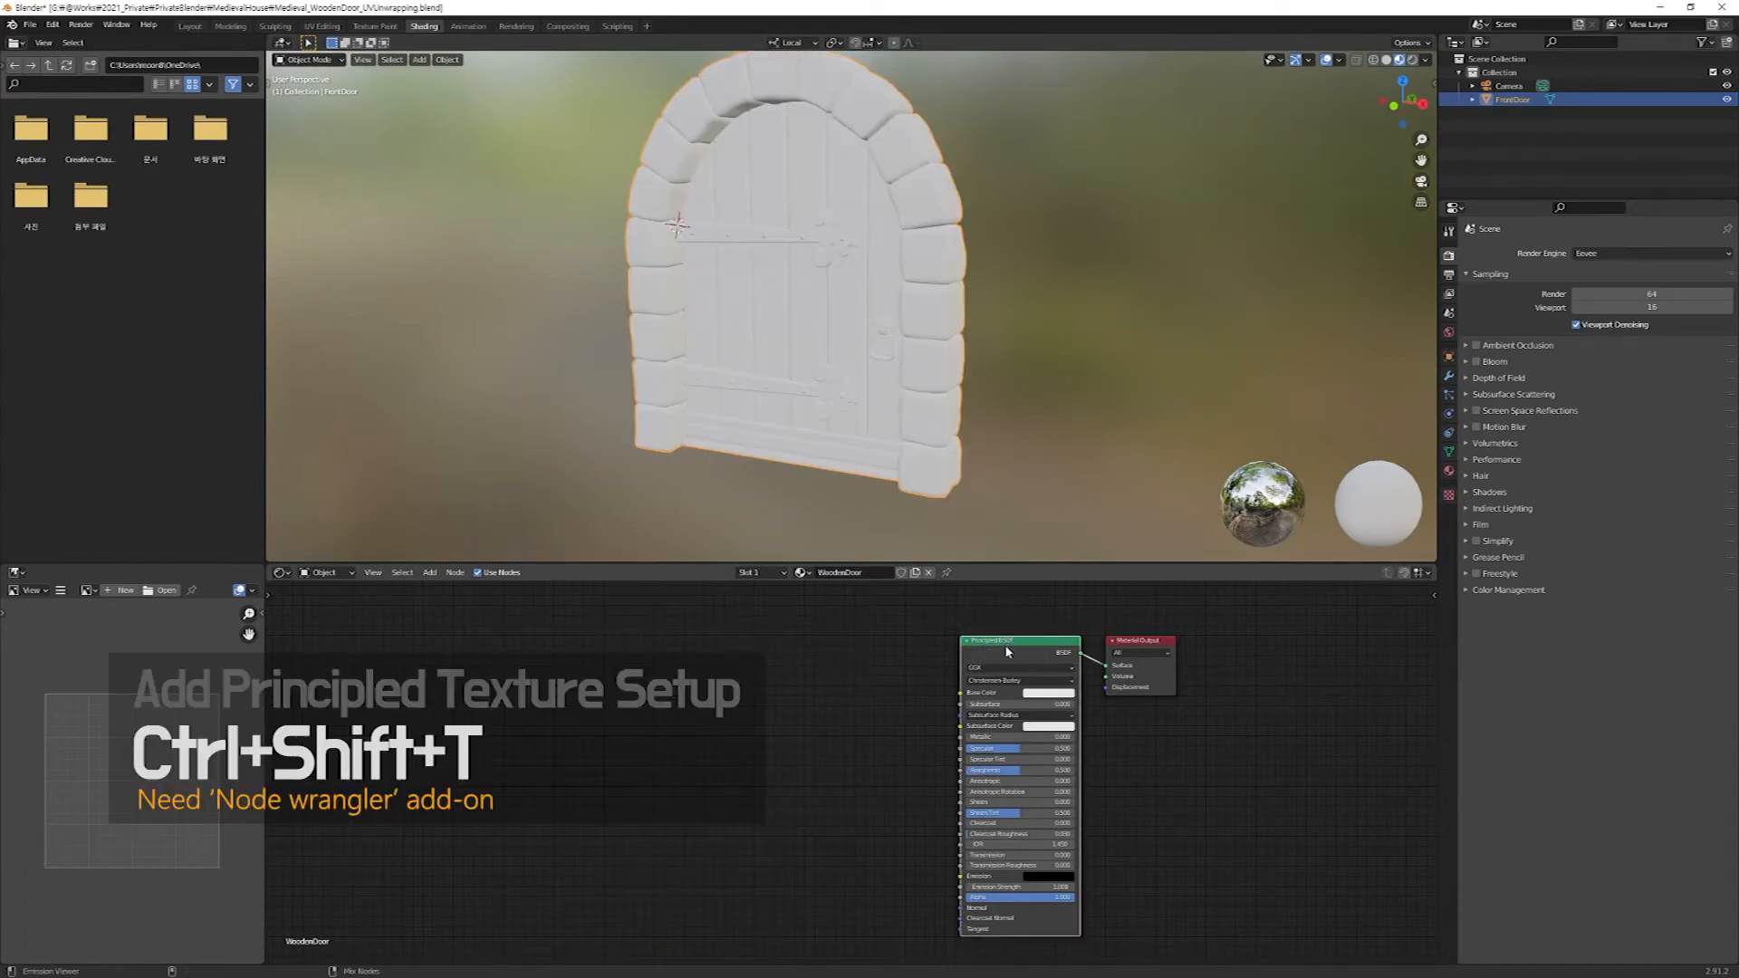
key(ctrl+shift+t)
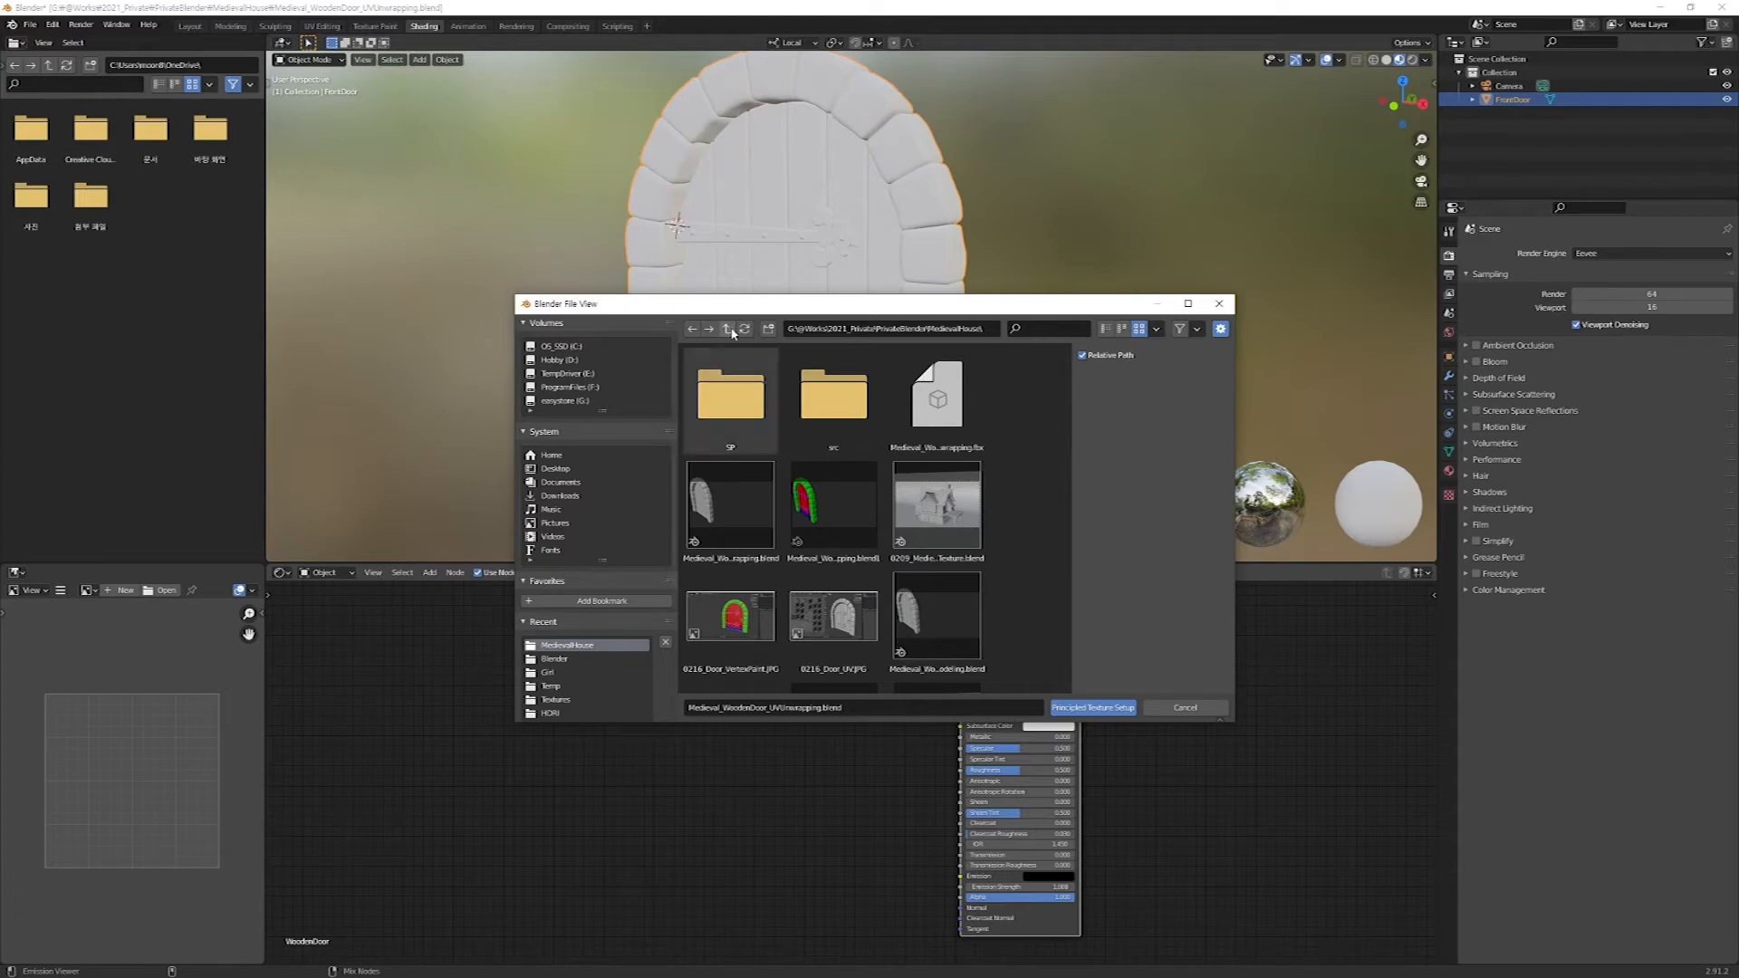
click(725, 404)
double_click(725, 404)
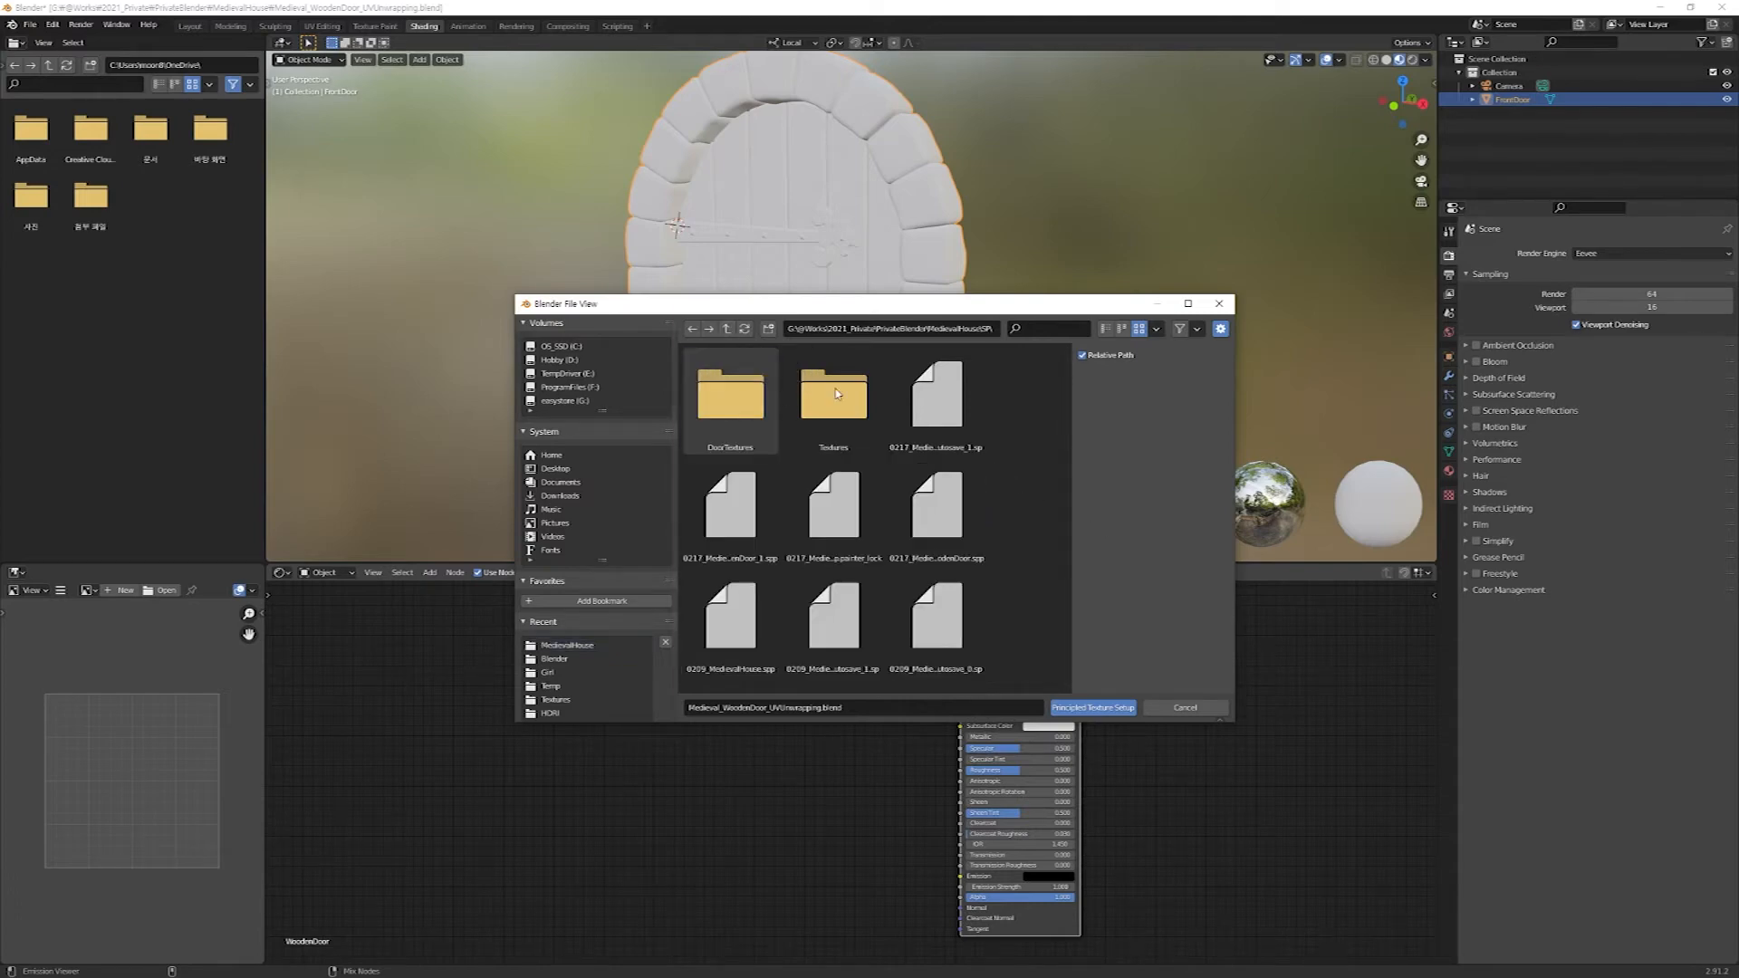
double_click(720, 442)
drag(985, 665, 685, 392)
click(1112, 712)
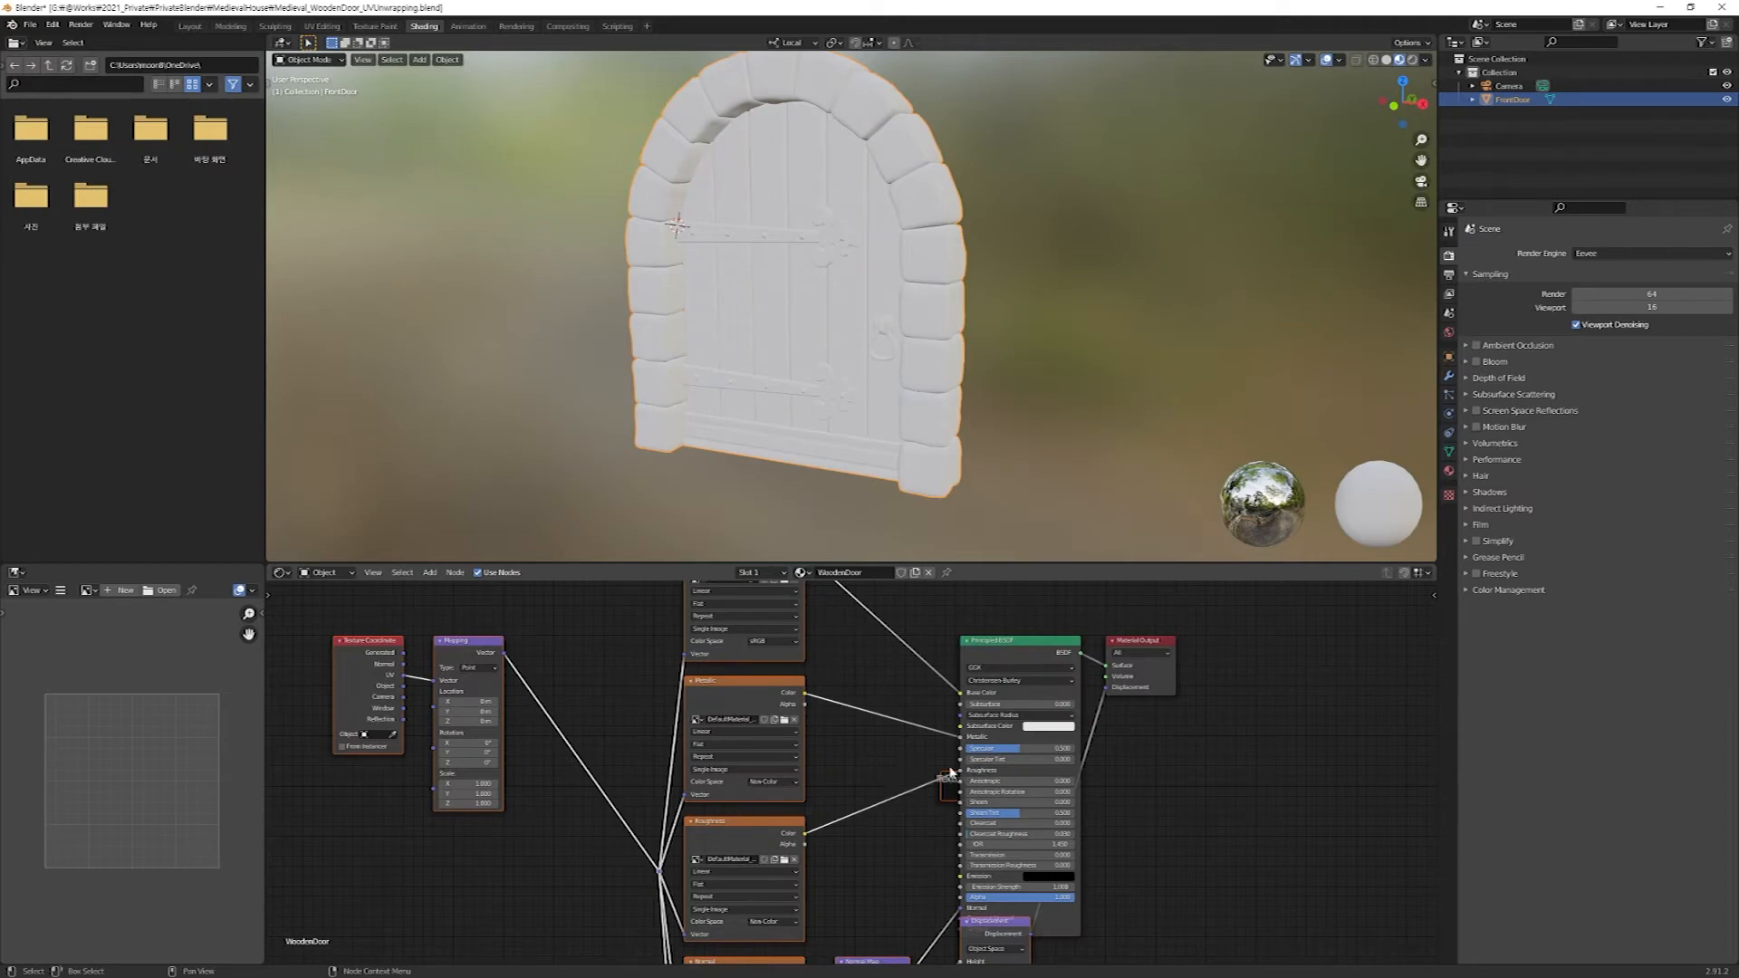
Examine the generated node network, including the texture nodes and the Normal Map and Displacement connections.
scroll(879, 791, down, 10)
scroll(846, 807, up, 2)
middle_drag(846, 808, 1042, 784)
scroll(1042, 784, down, 1)
drag(1166, 676, 1105, 691)
scroll(1123, 849, up, 1)
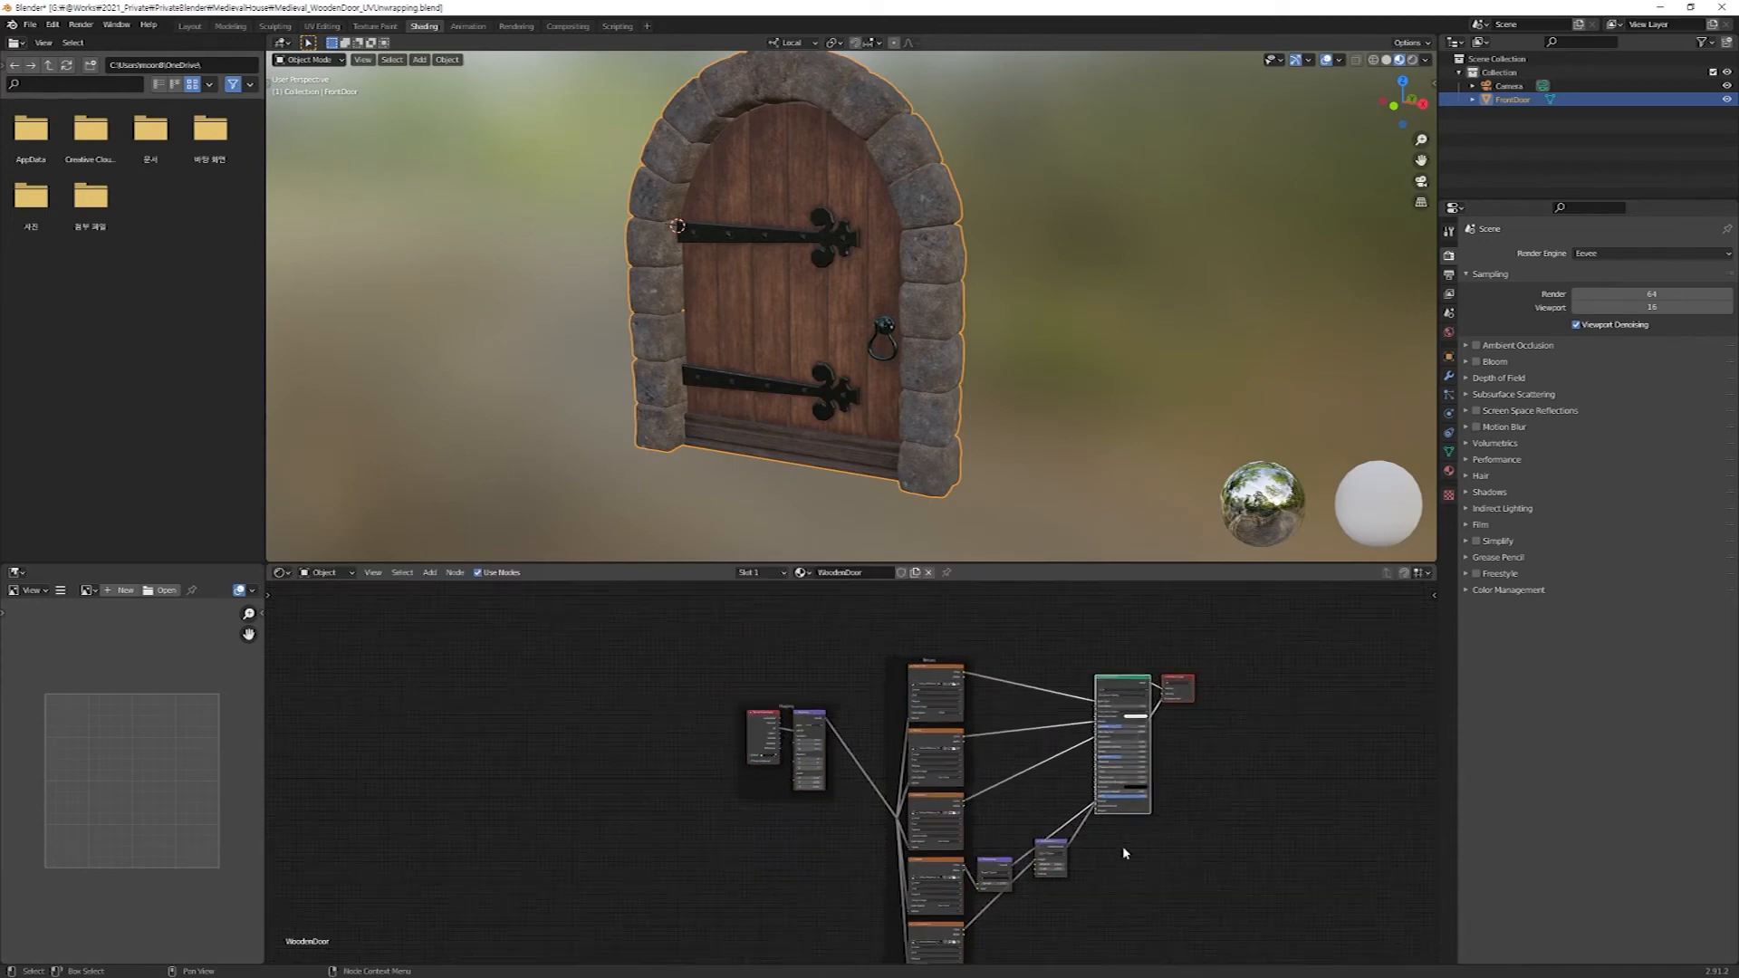
scroll(1123, 851, up, 2)
scroll(1088, 831, up, 4)
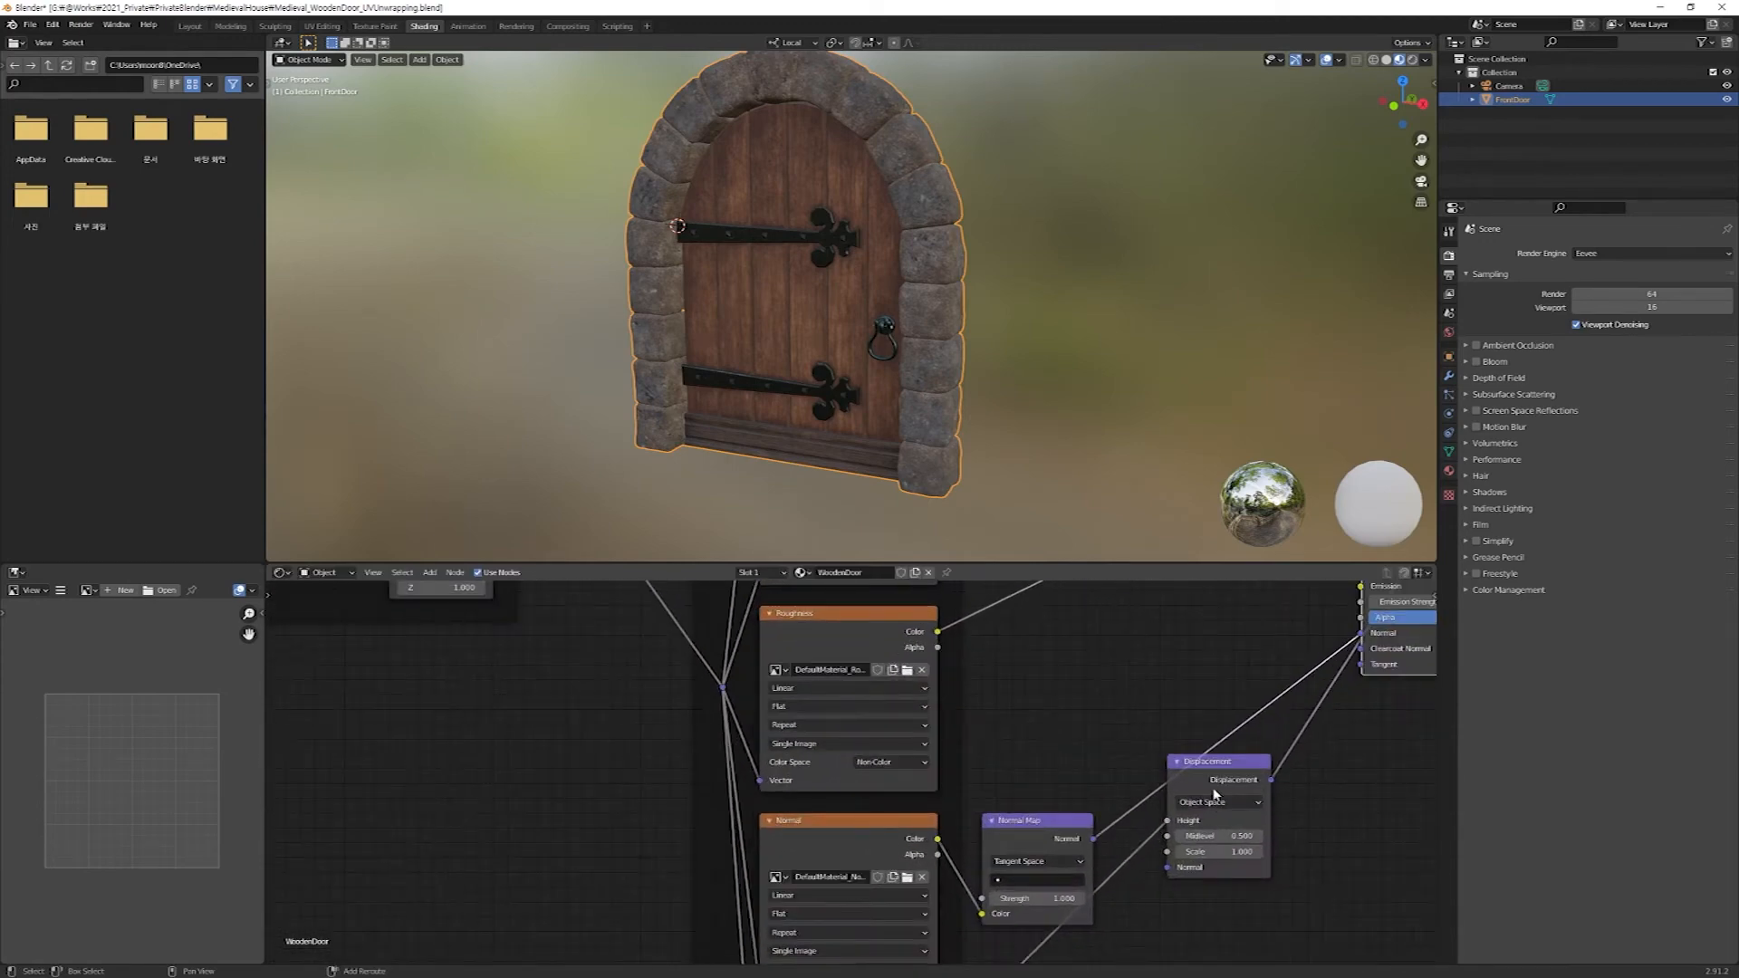
middle_drag(1214, 796, 997, 797)
middle_drag(1116, 738, 1040, 847)
scroll(1039, 845, down, 1)
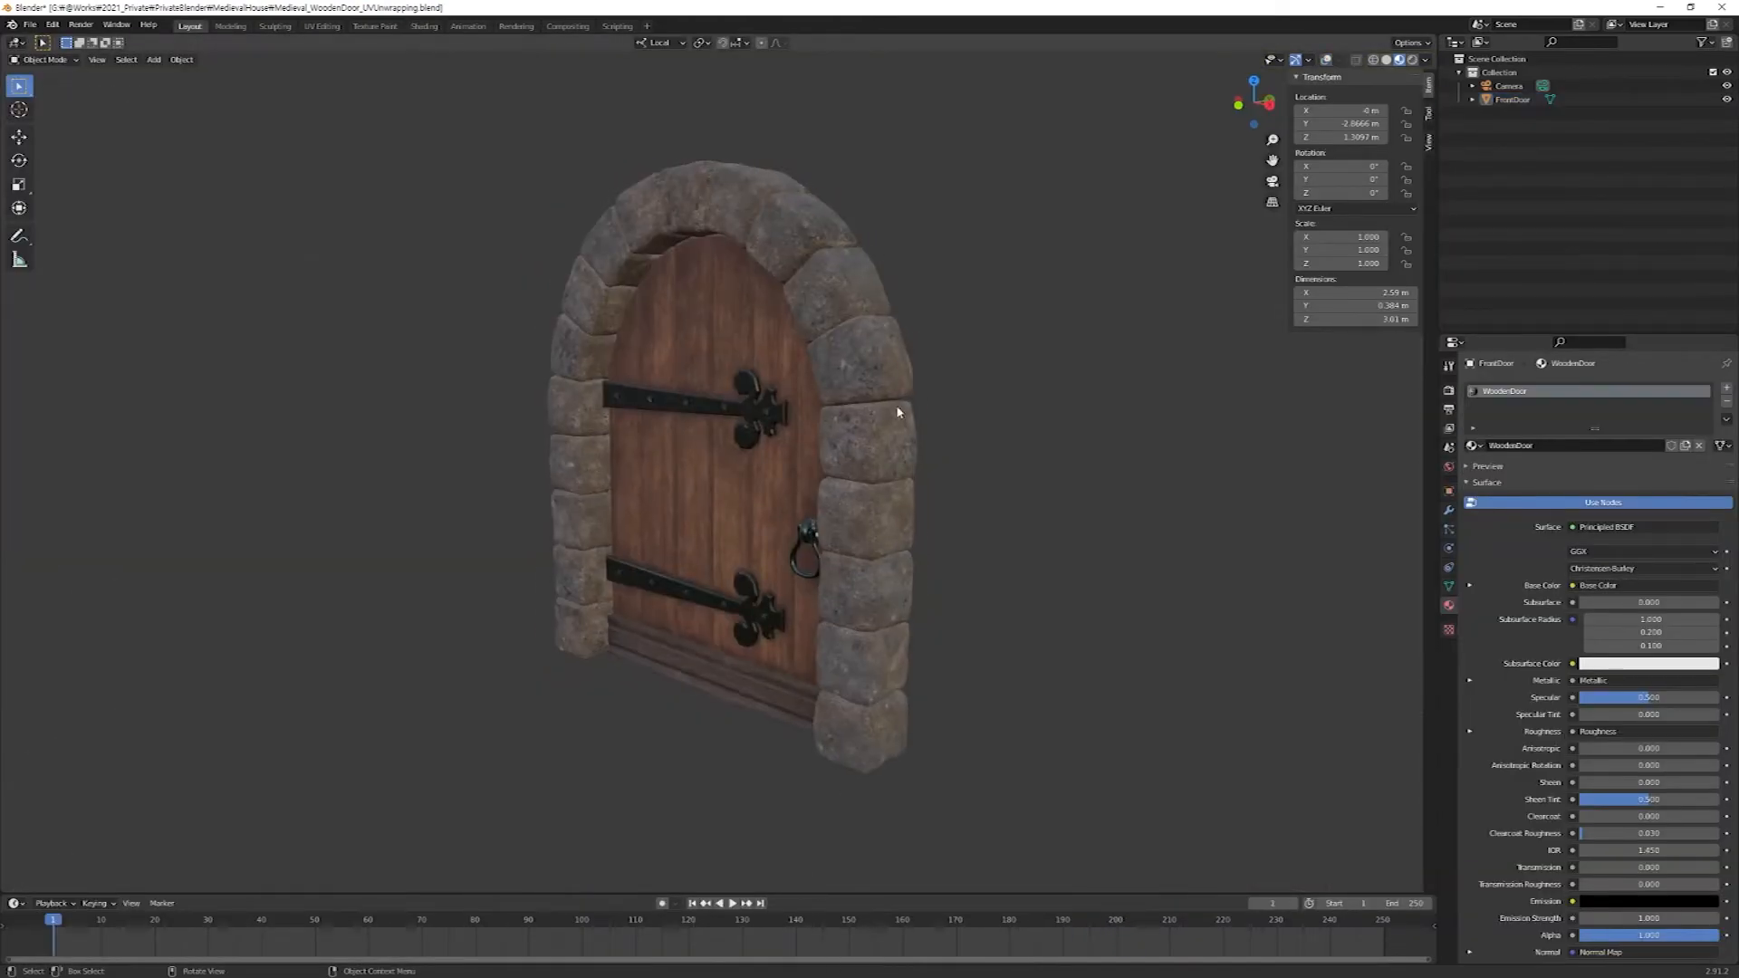
Show the door in Rendered viewport shading with Scene Lights and Scene World turned off.
click(1412, 59)
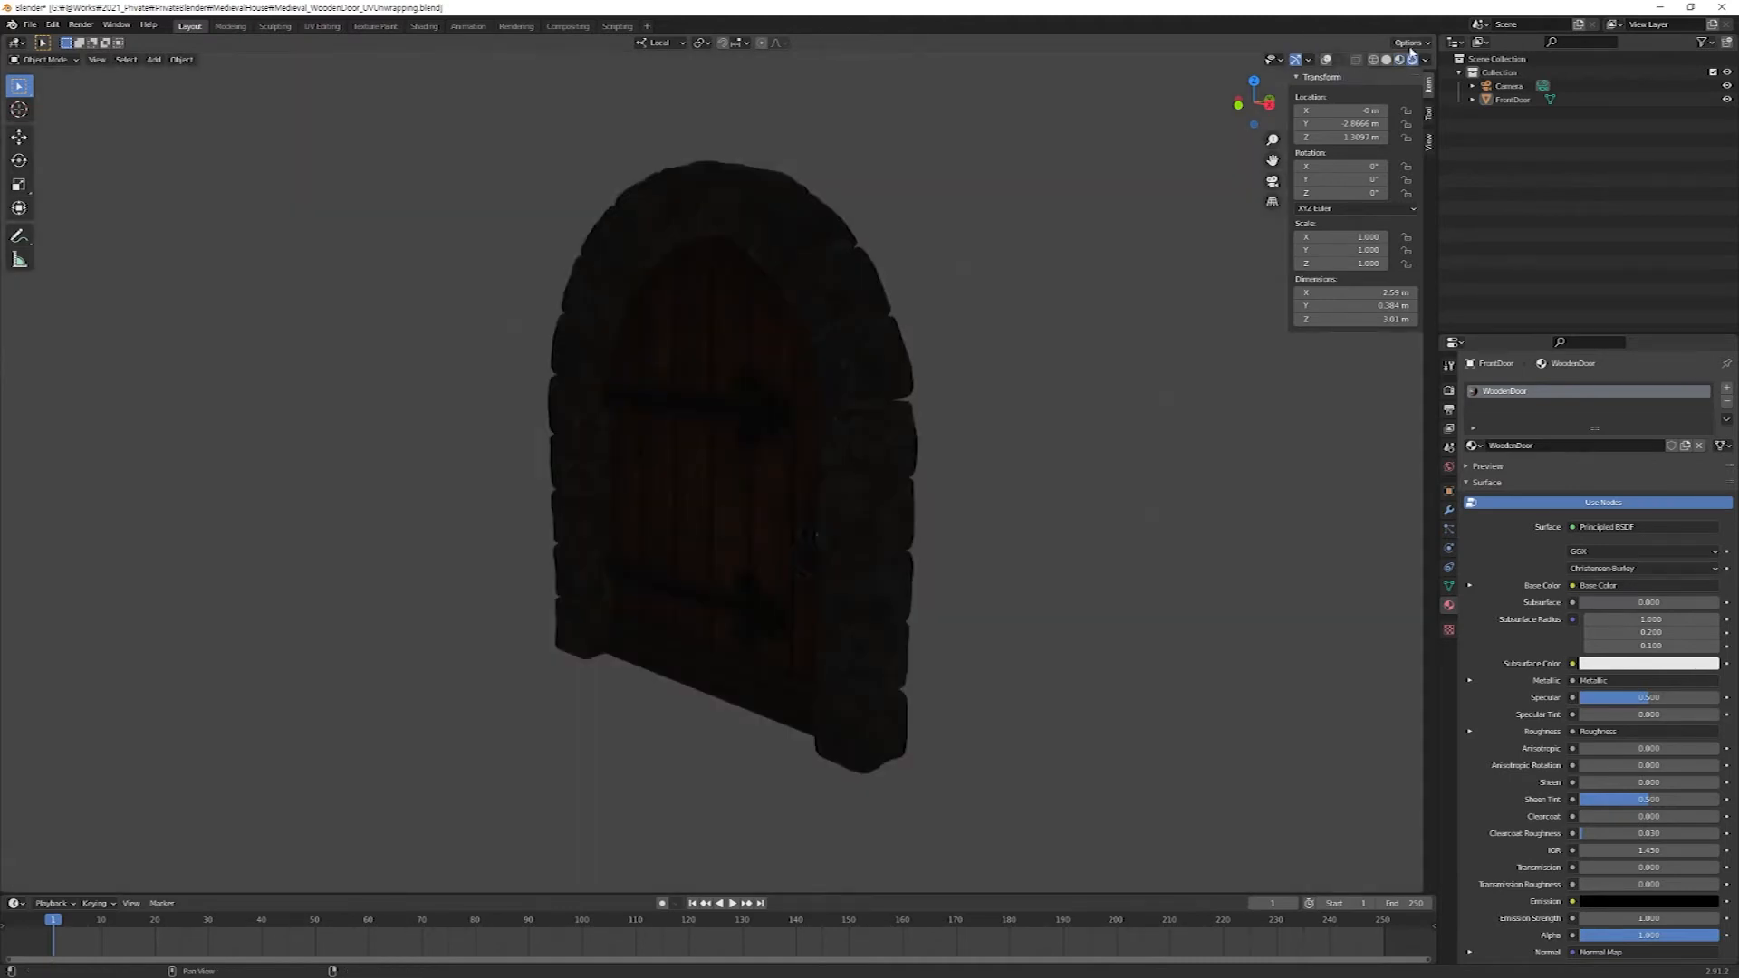
middle_drag(883, 579, 874, 551)
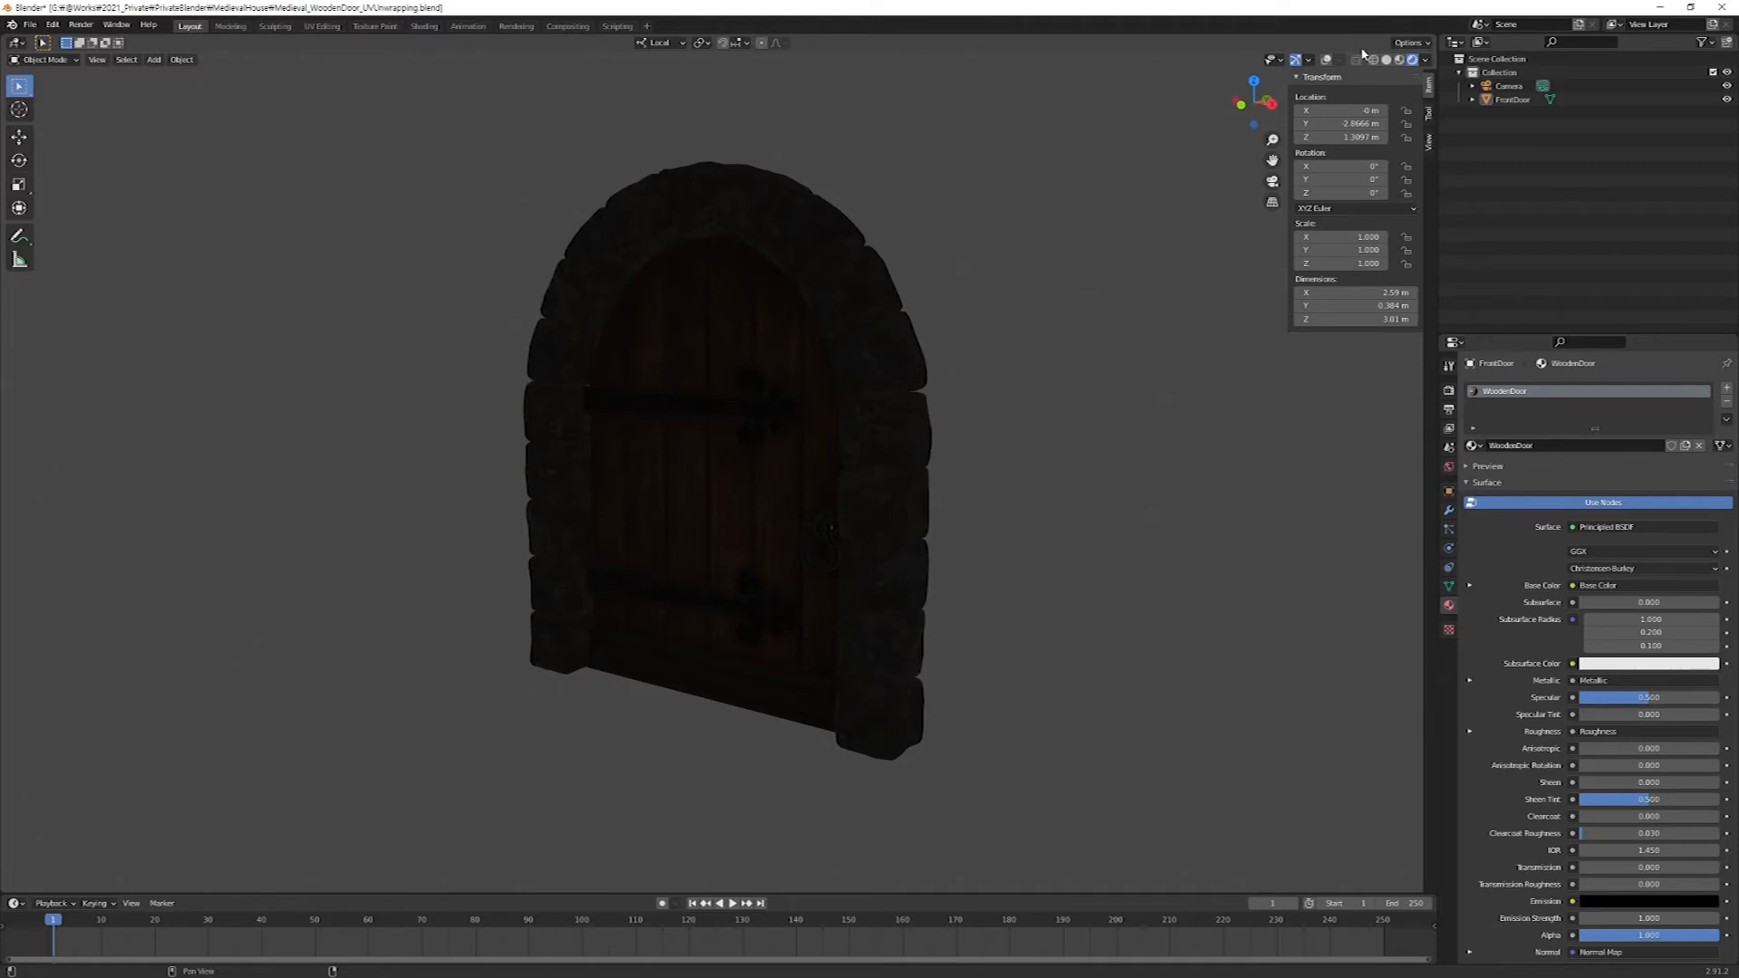
click(1427, 60)
click(1350, 128)
click(1348, 142)
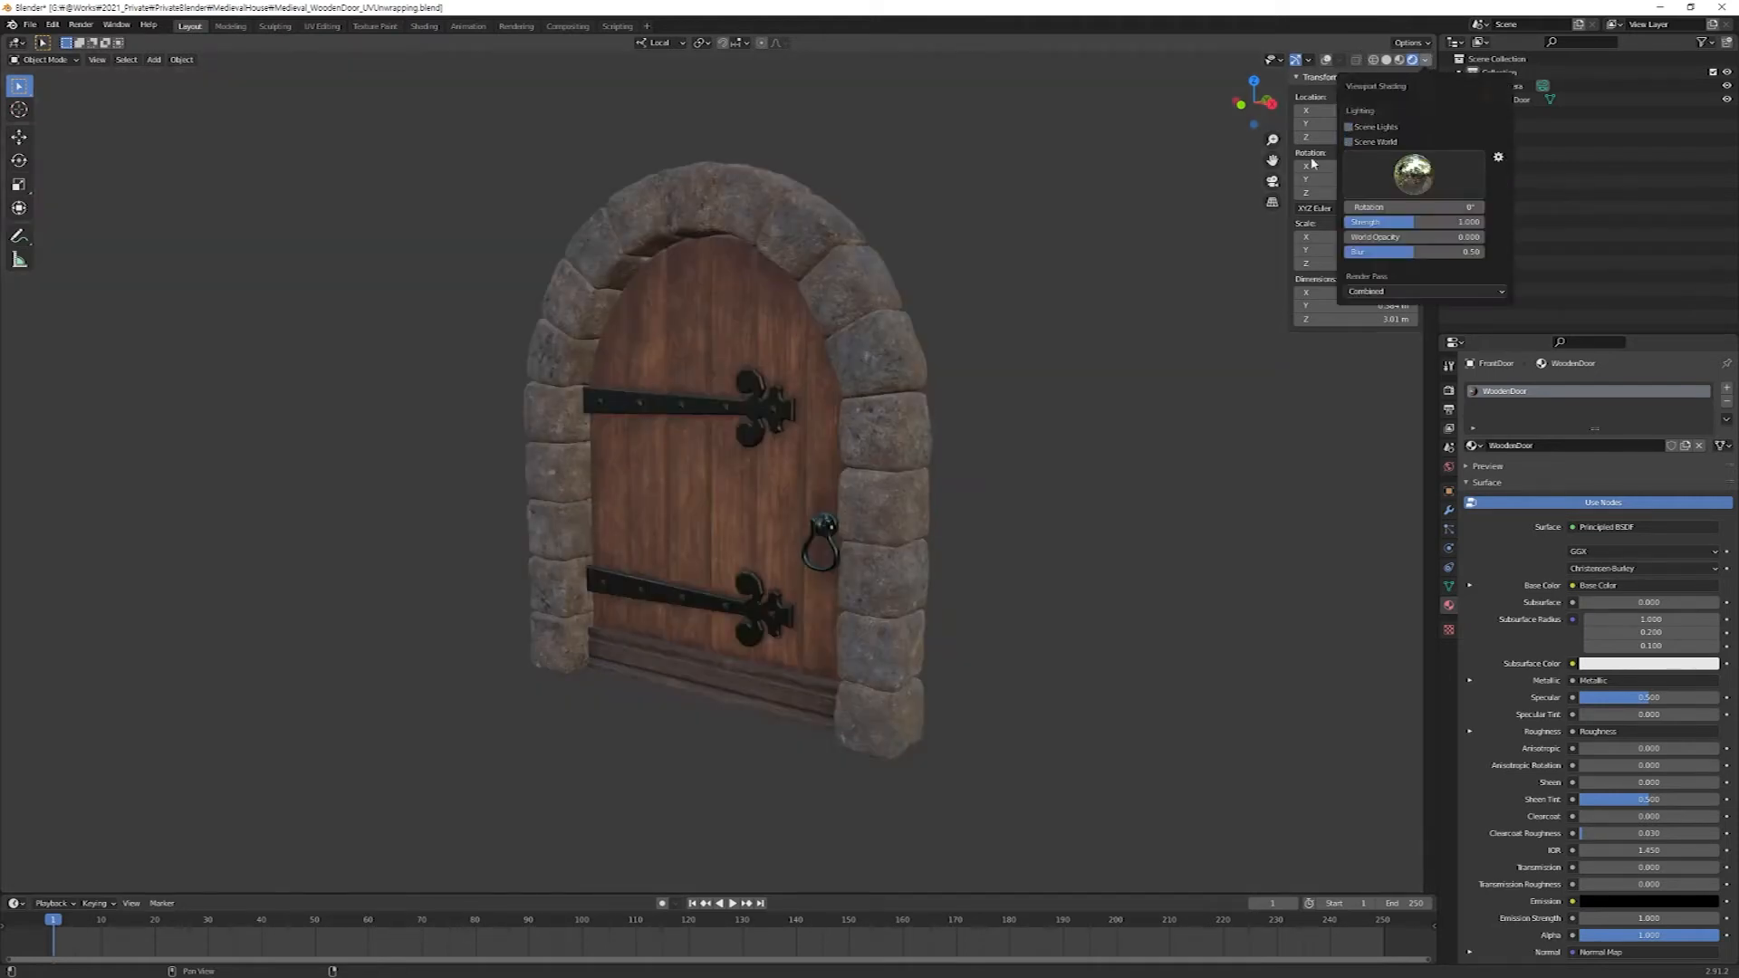
Change the viewport's HDRI lighting to the interior environment and inspect the textured door up close.
click(1427, 60)
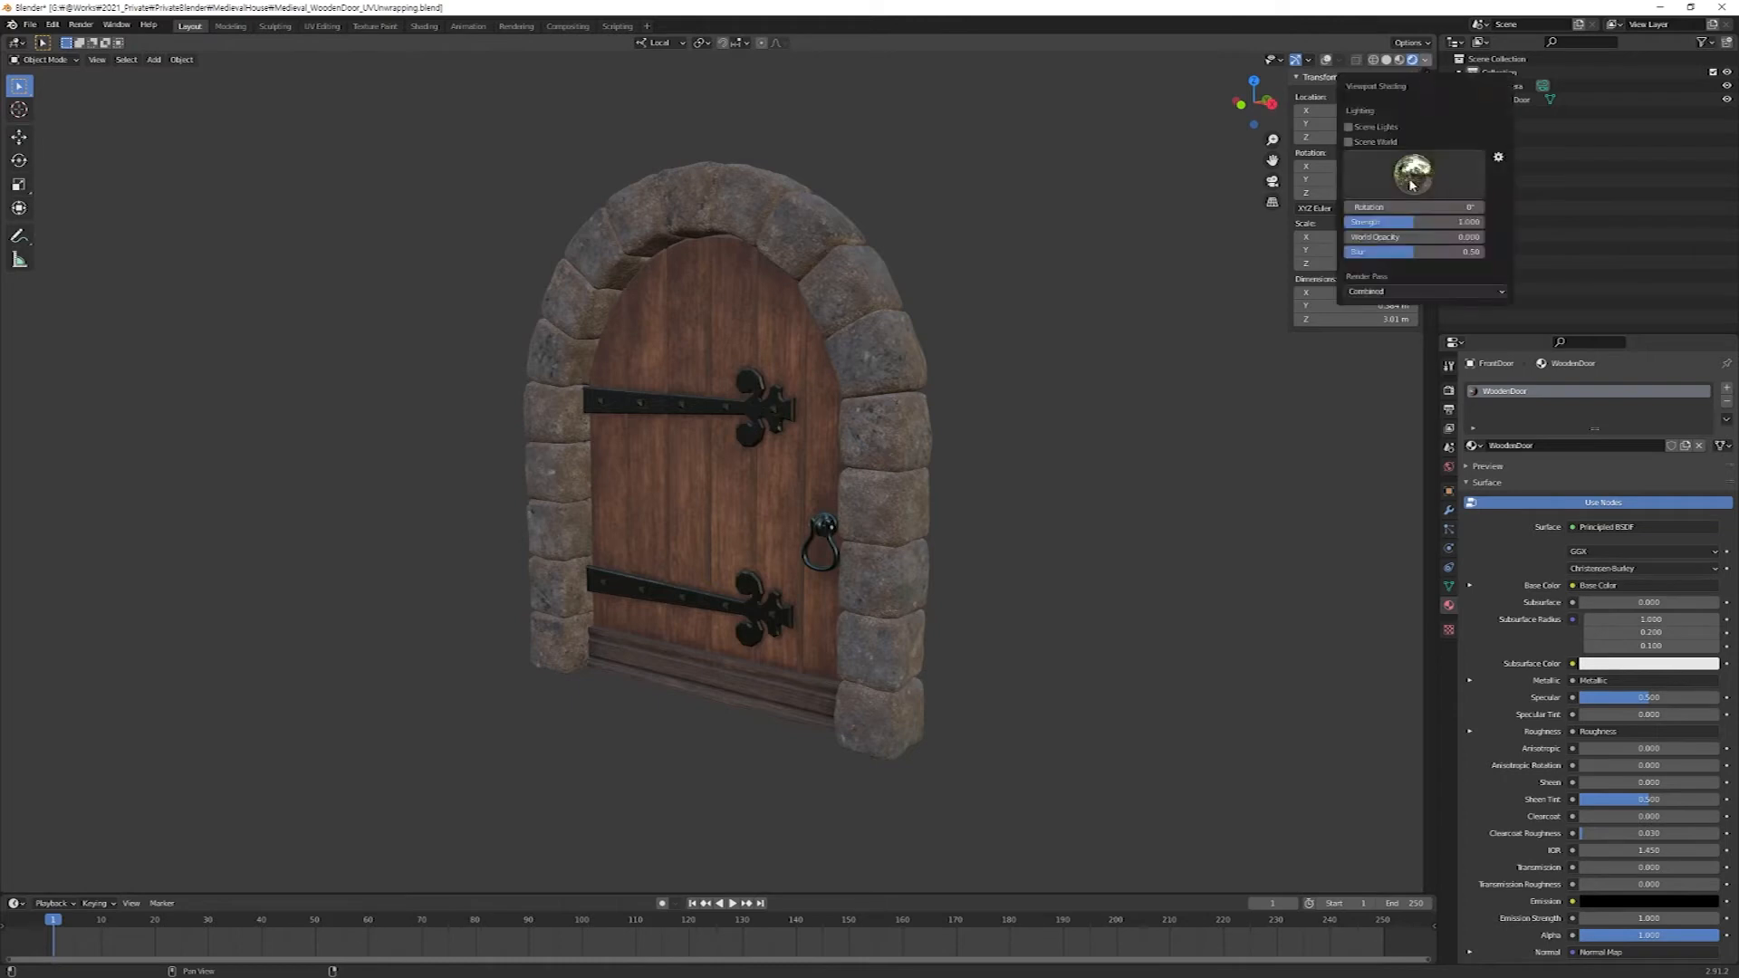
click(1410, 181)
click(1310, 231)
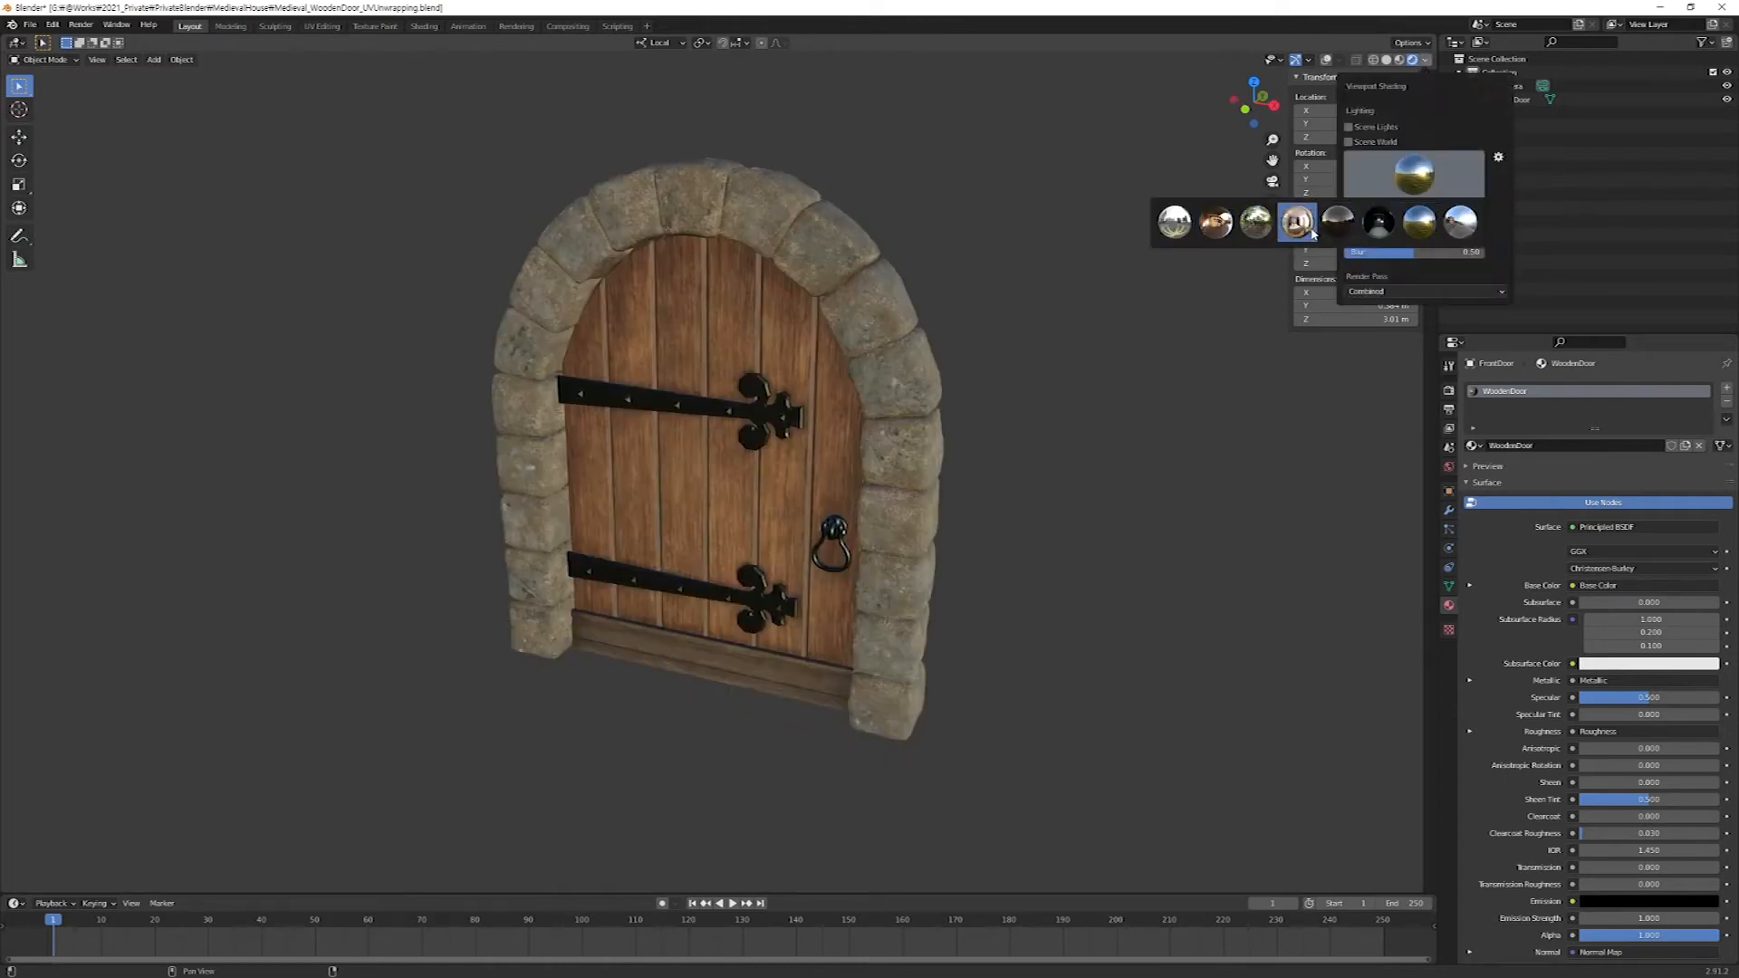
click(1313, 232)
mouse_move(1034, 504)
middle_down()
mouse_move(887, 449)
mouse_move(808, 473)
mouse_move(791, 507)
mouse_move(831, 525)
mouse_move(912, 535)
mouse_move(943, 497)
mouse_move(833, 543)
mouse_move(805, 511)
mouse_move(866, 629)
mouse_move(727, 610)
mouse_move(763, 605)
middle_up()
scroll(832, 548, up, 6)
scroll(805, 510, up, 3)
scroll(811, 515, down, 3)
scroll(774, 622, down, 3)
scroll(731, 611, up, 5)
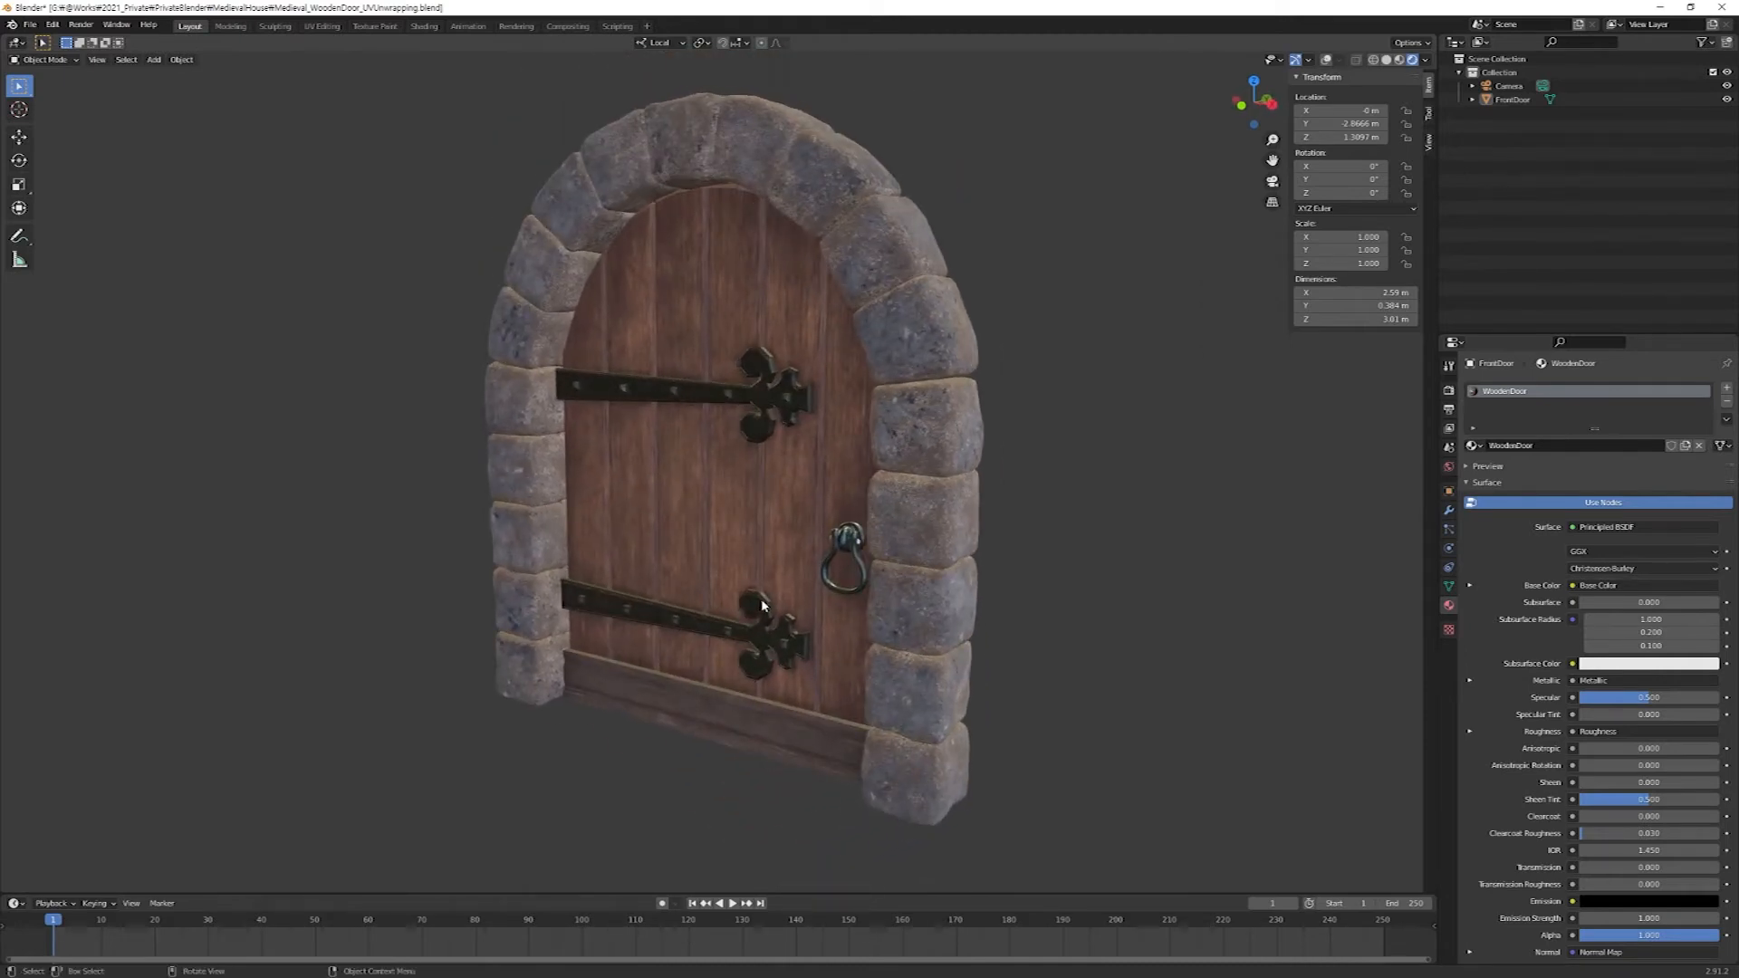
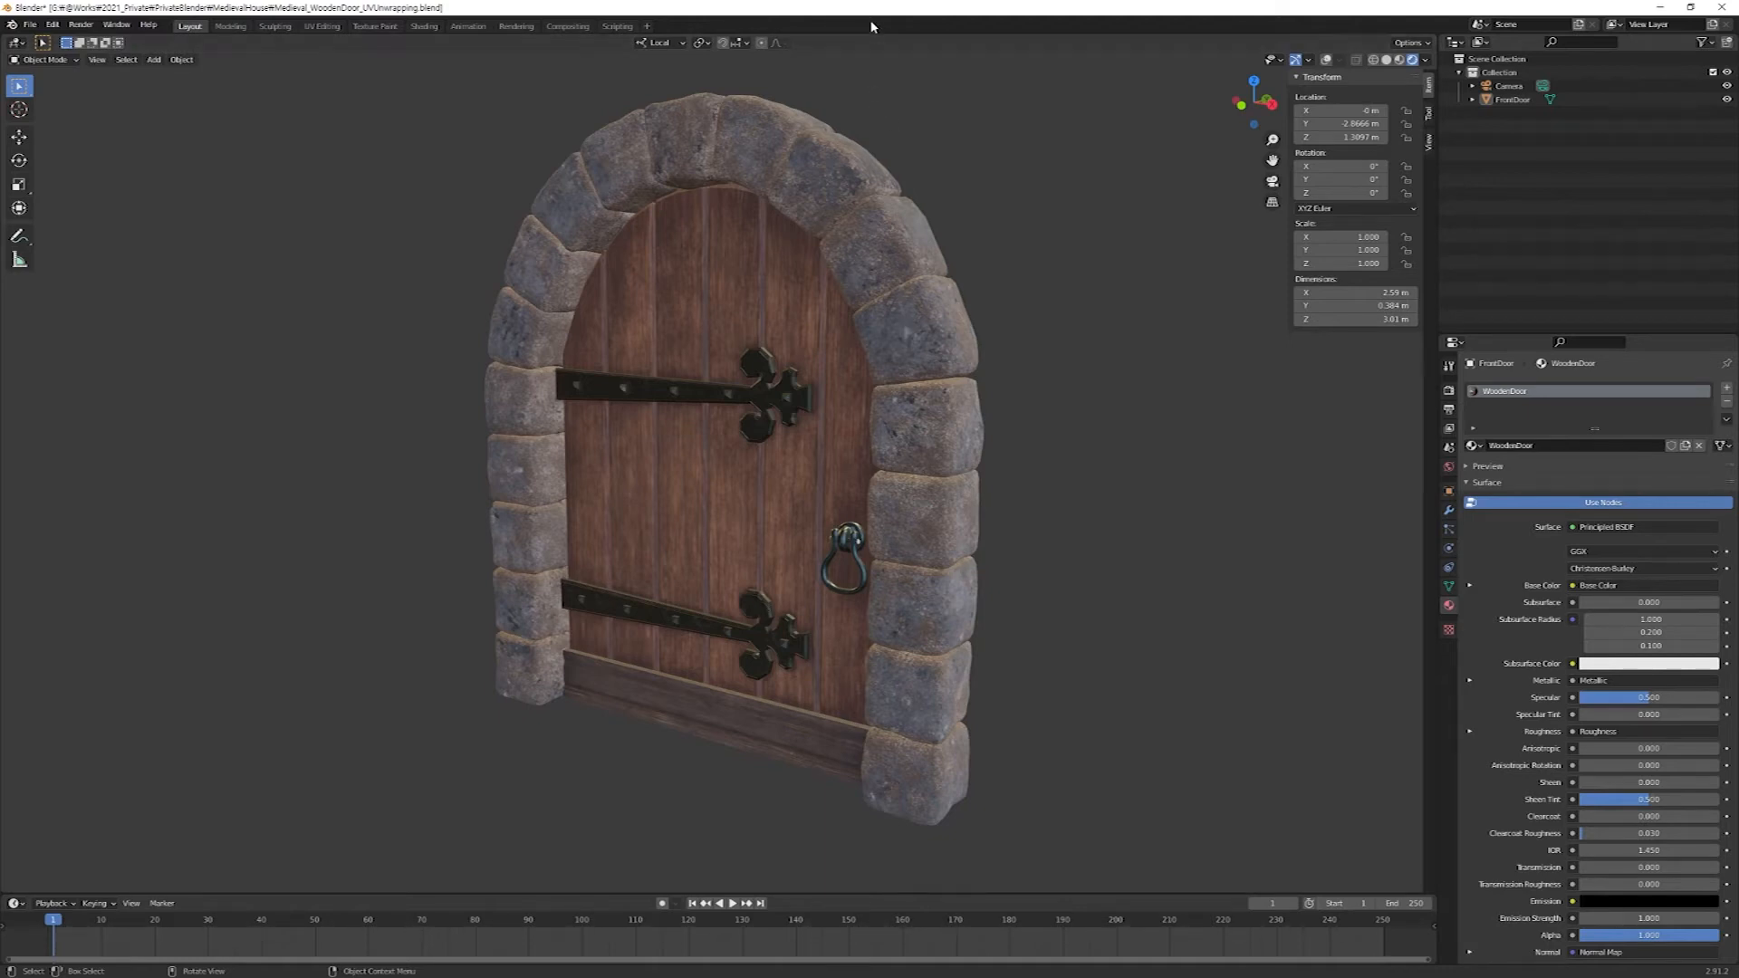
Add a plane mesh and set its location to 0 m on X, Y and Z.
key(shift+a)
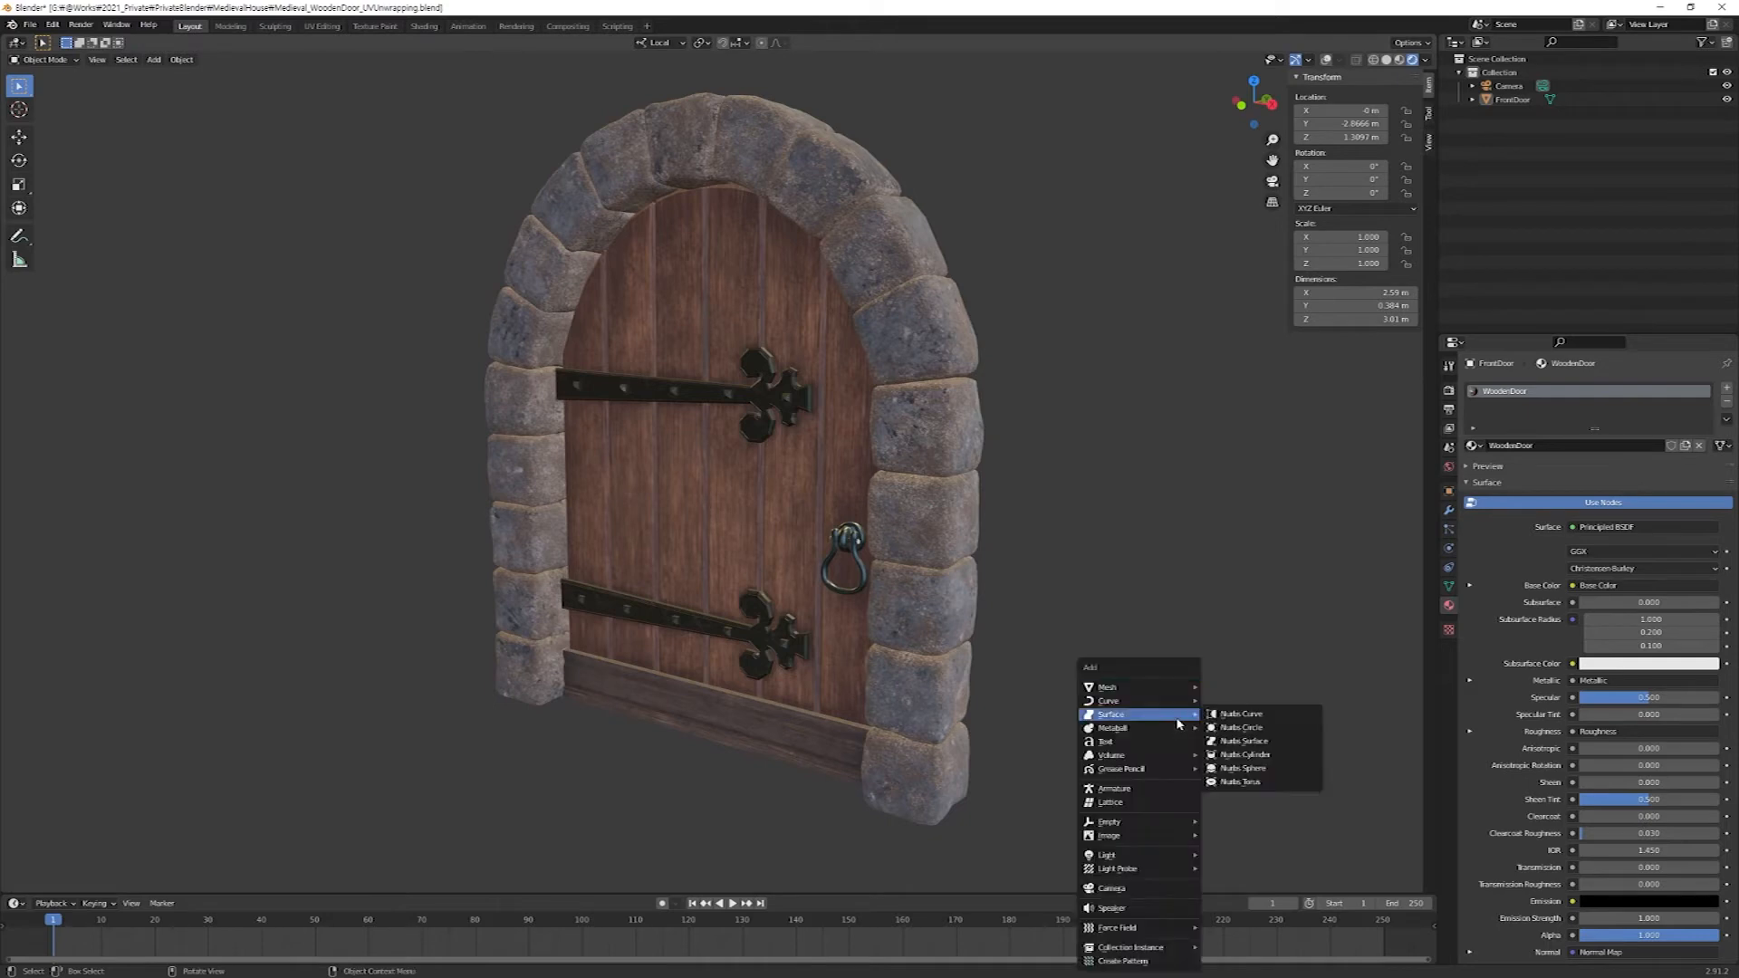
mouse_move(1175, 694)
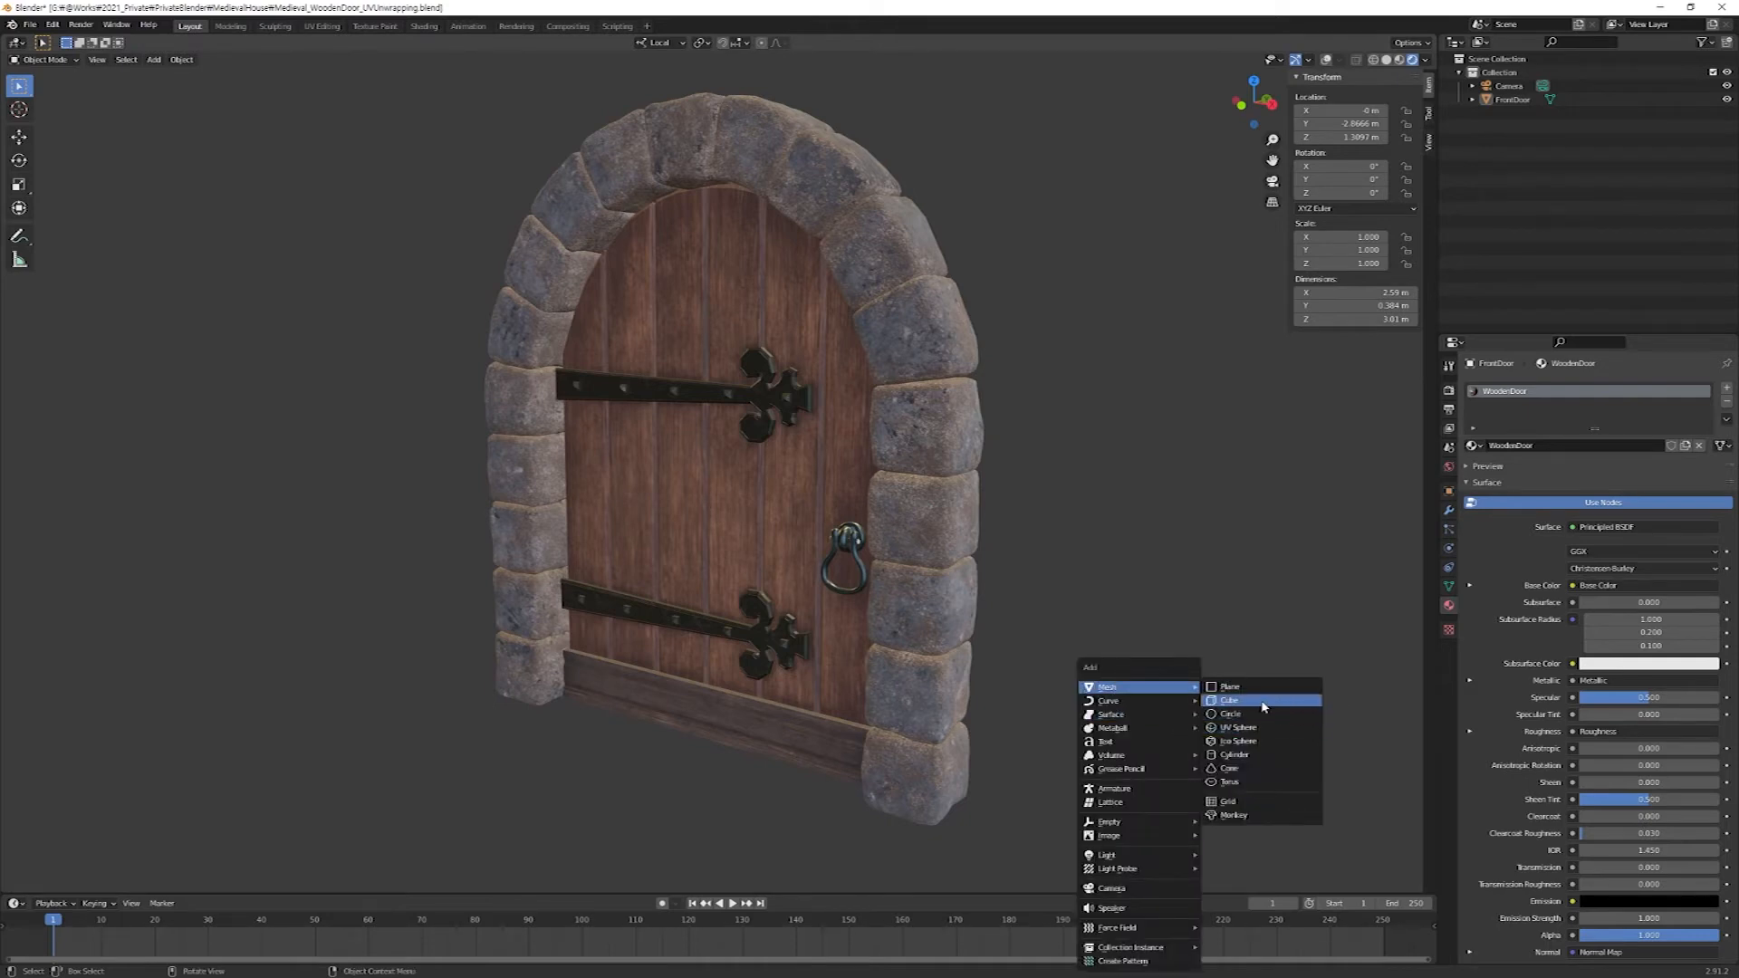
click(1250, 688)
click(1350, 111)
text(0)
key(Tab)
text(0)
key(Tab)
text(0)
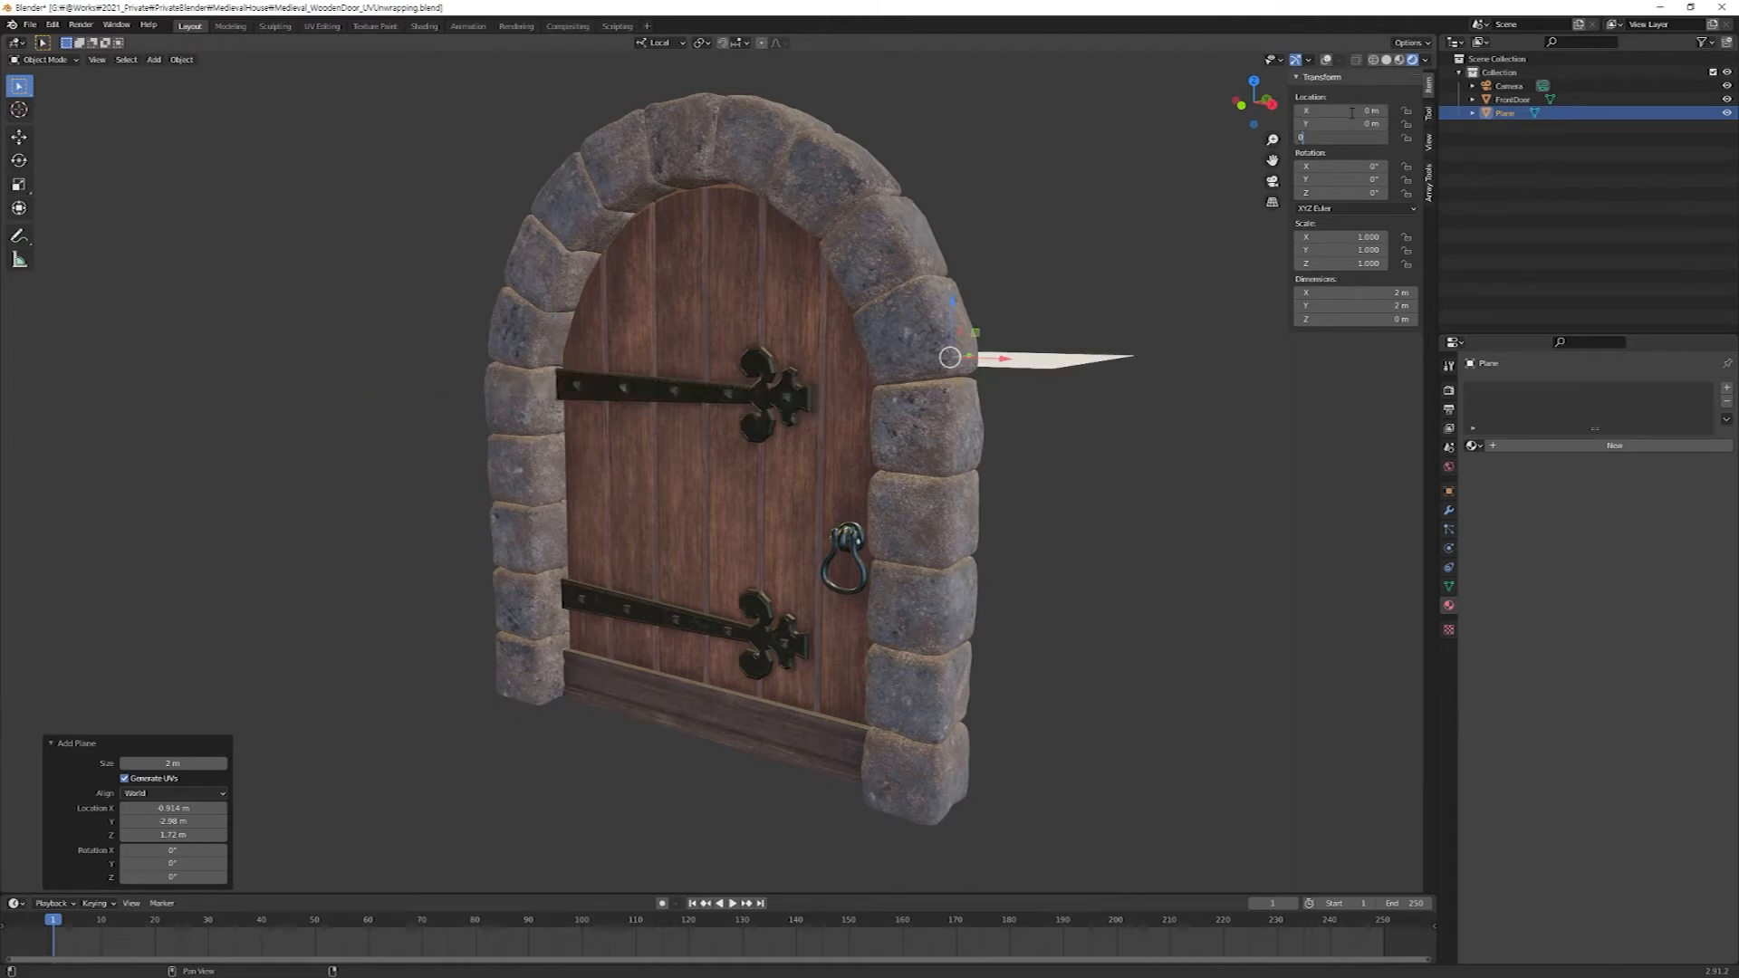
key(Return)
In Edit Mode, scale the plane's face up about 9.15 times as a floor, using Solid shading with overlays shown.
middle_drag(1098, 639, 1014, 646)
scroll(1183, 717, down, 6)
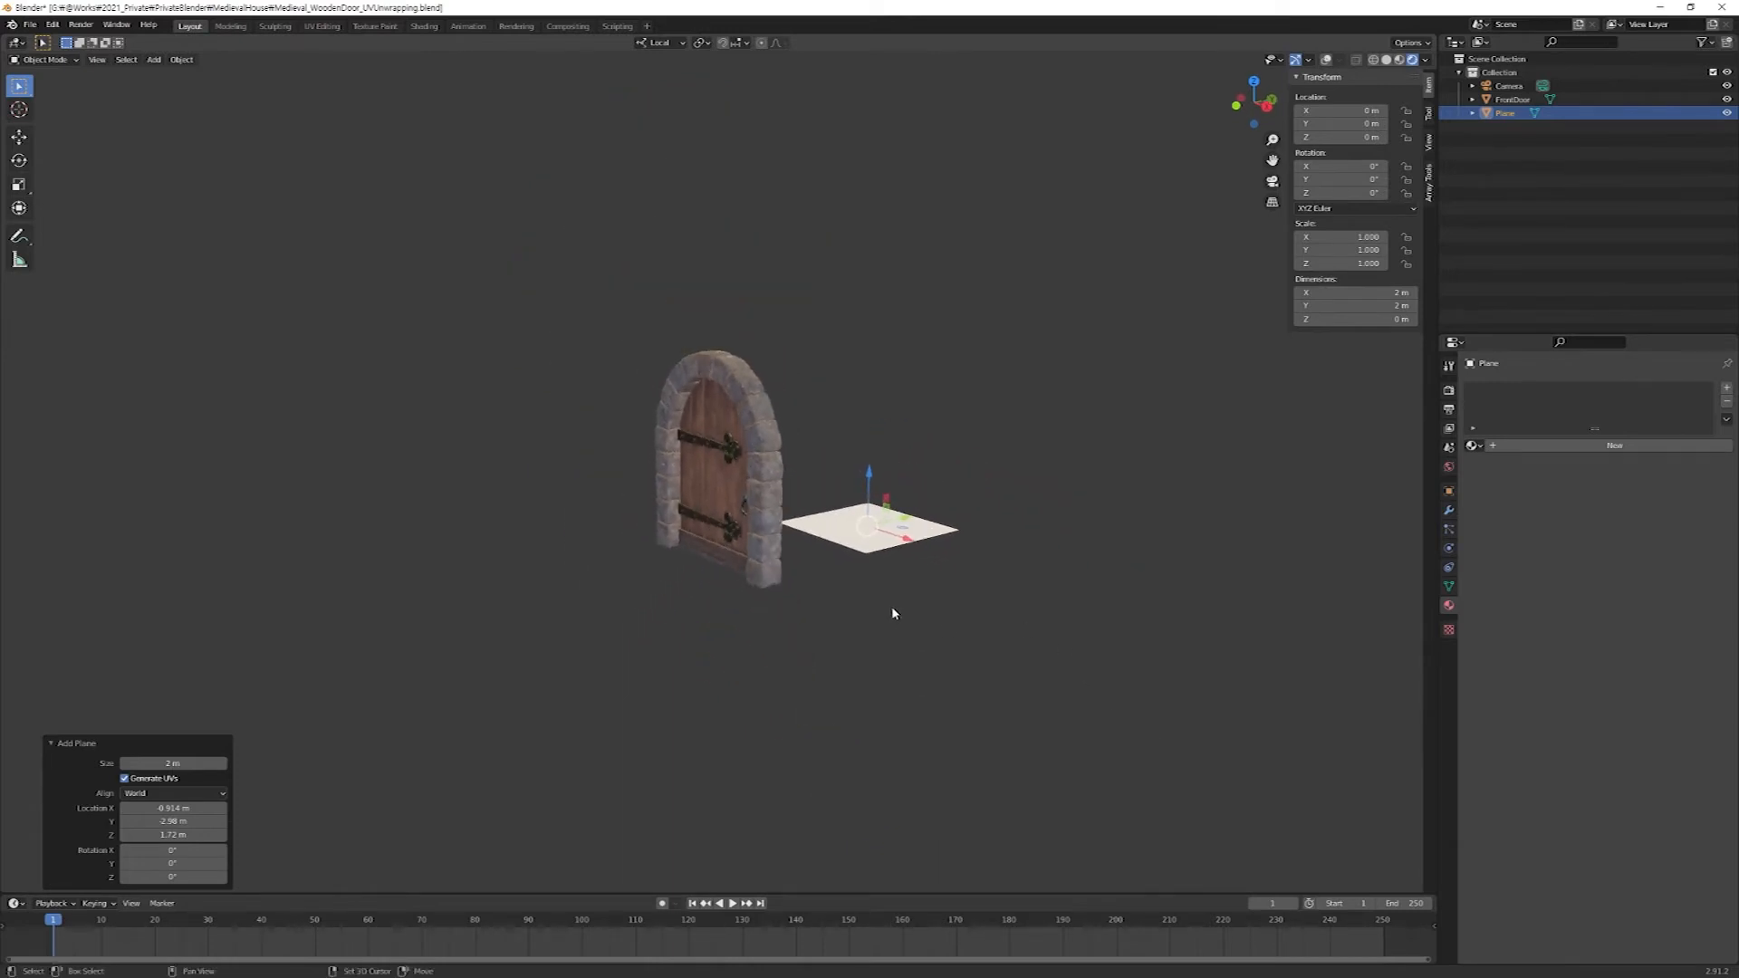
key(Tab)
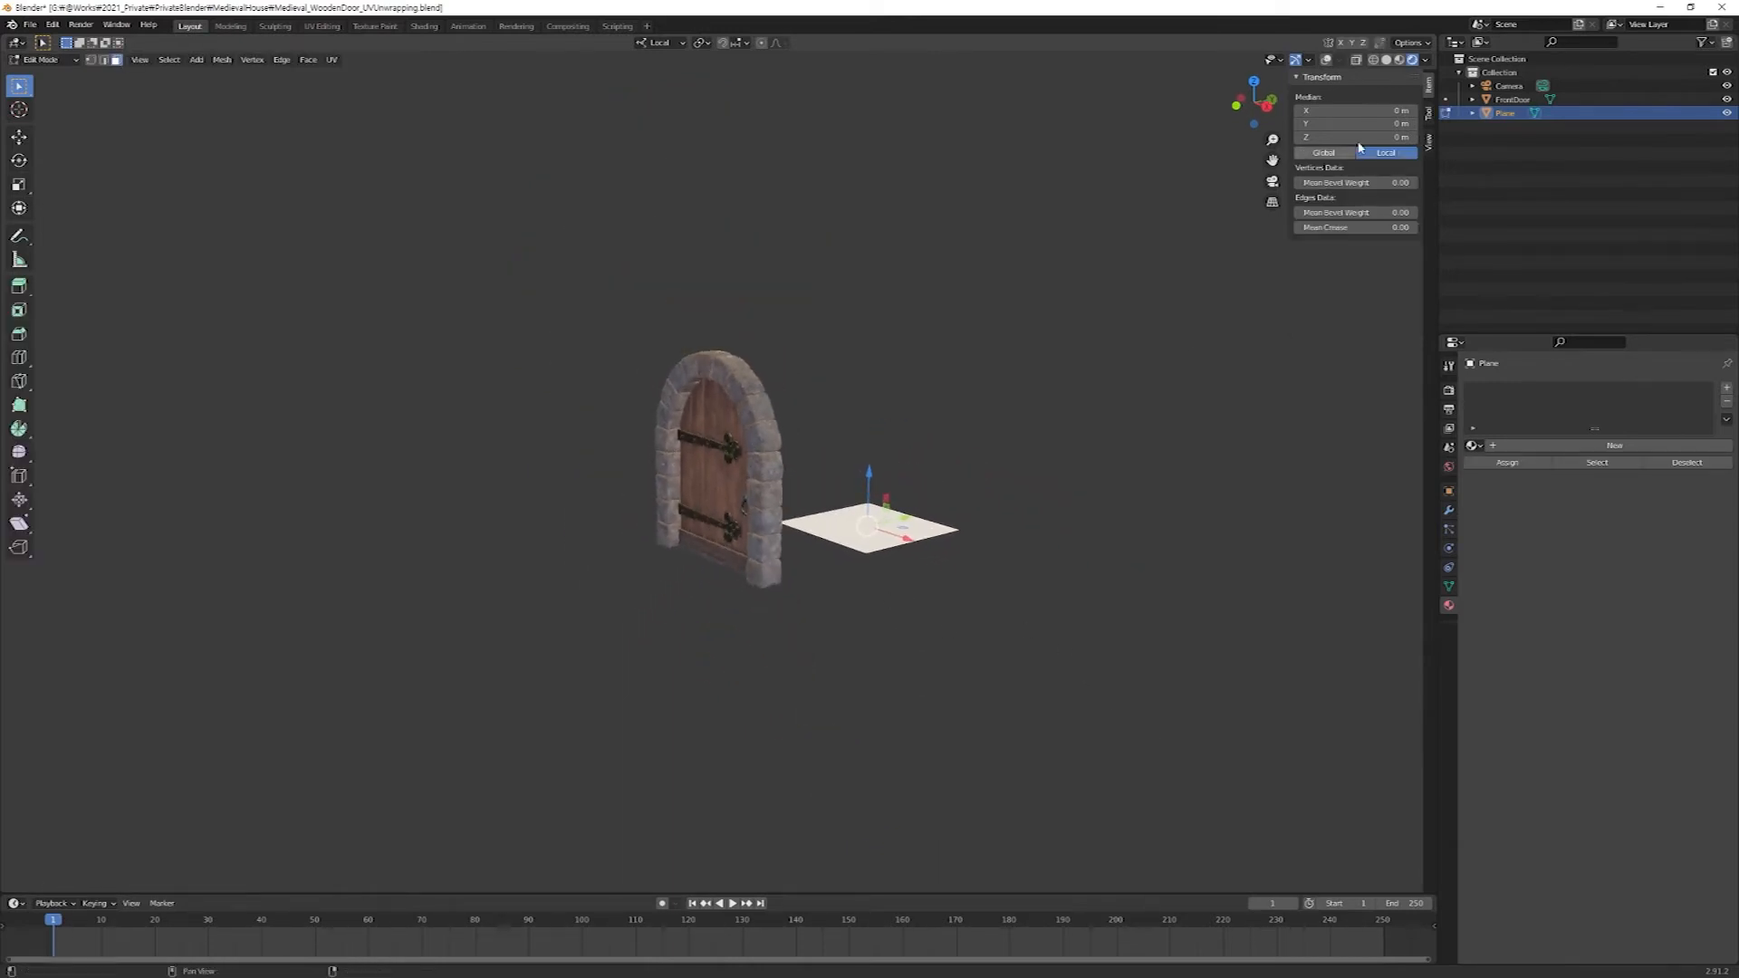
click(1387, 59)
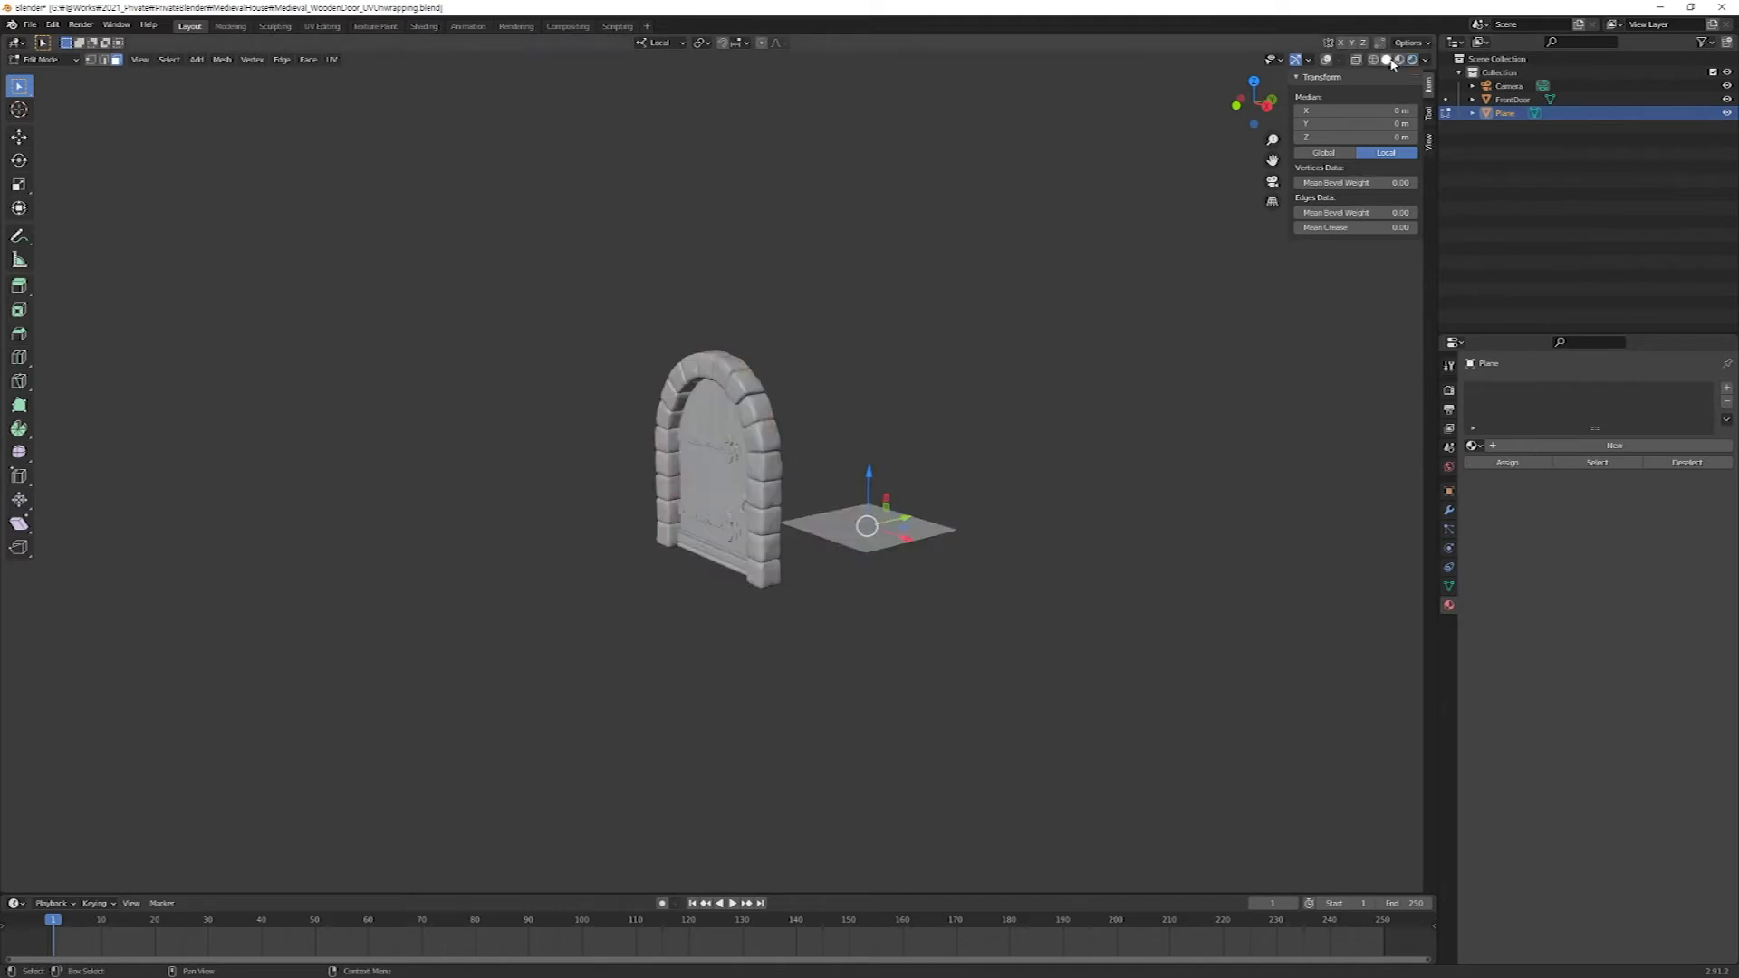
middle_drag(1019, 703, 1007, 627)
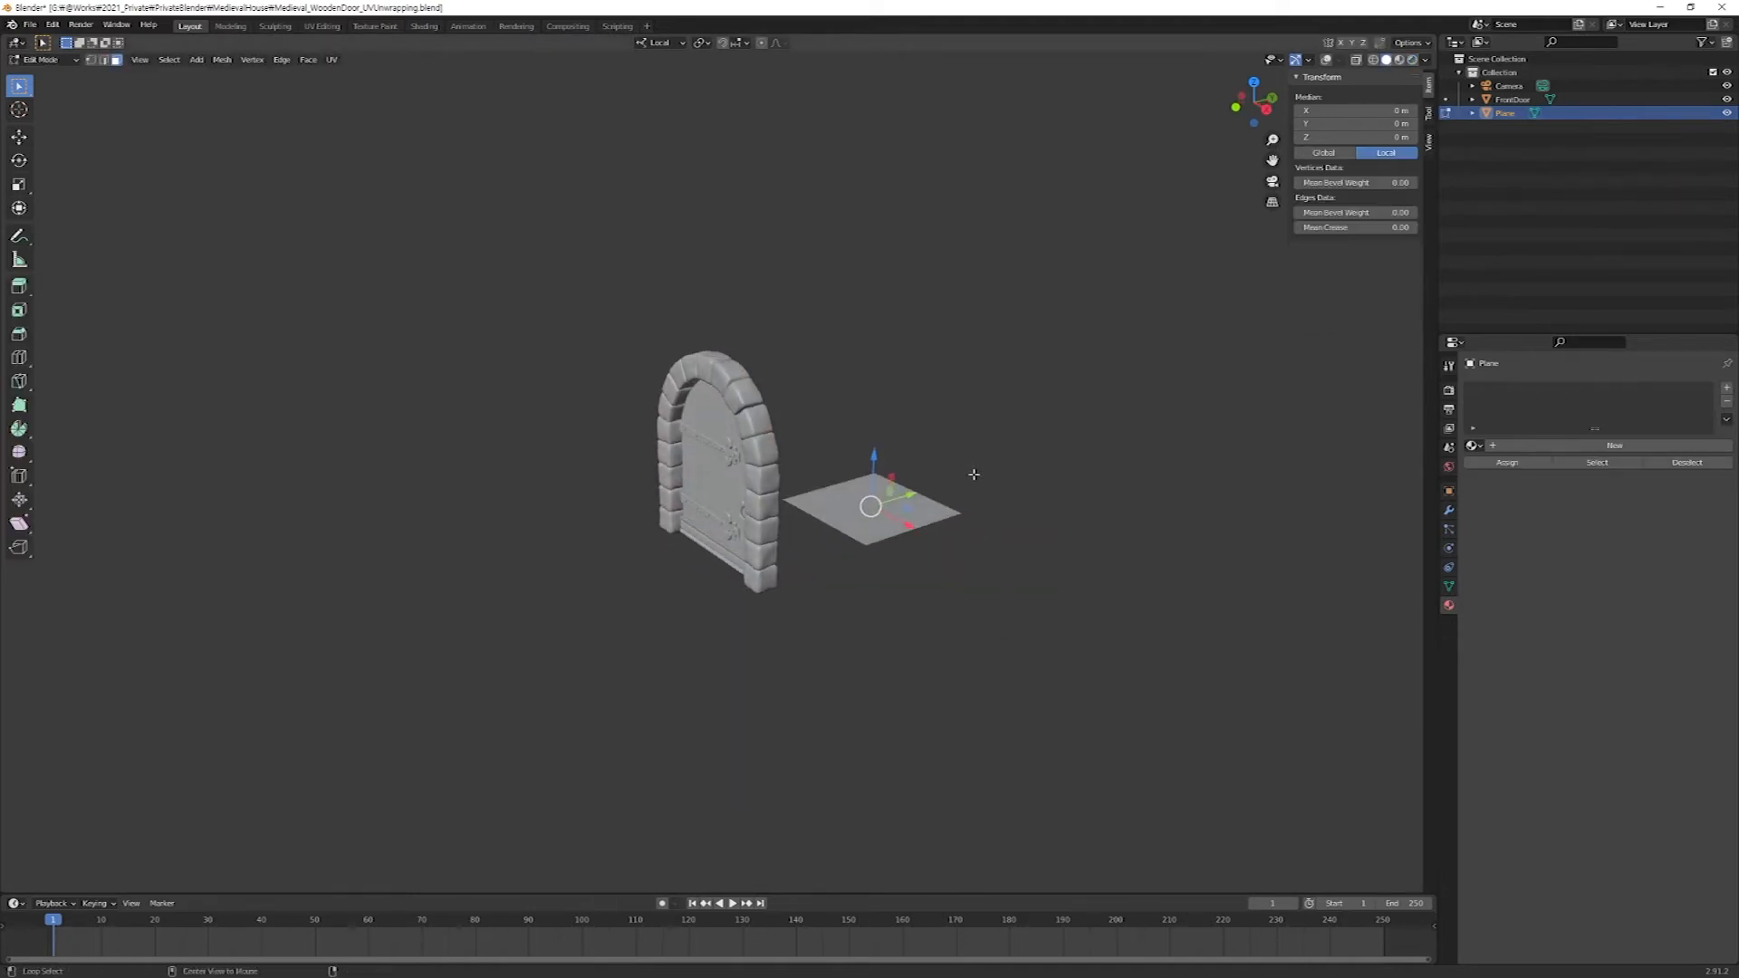
key(shift+alt+z)
drag(735, 394, 1080, 727)
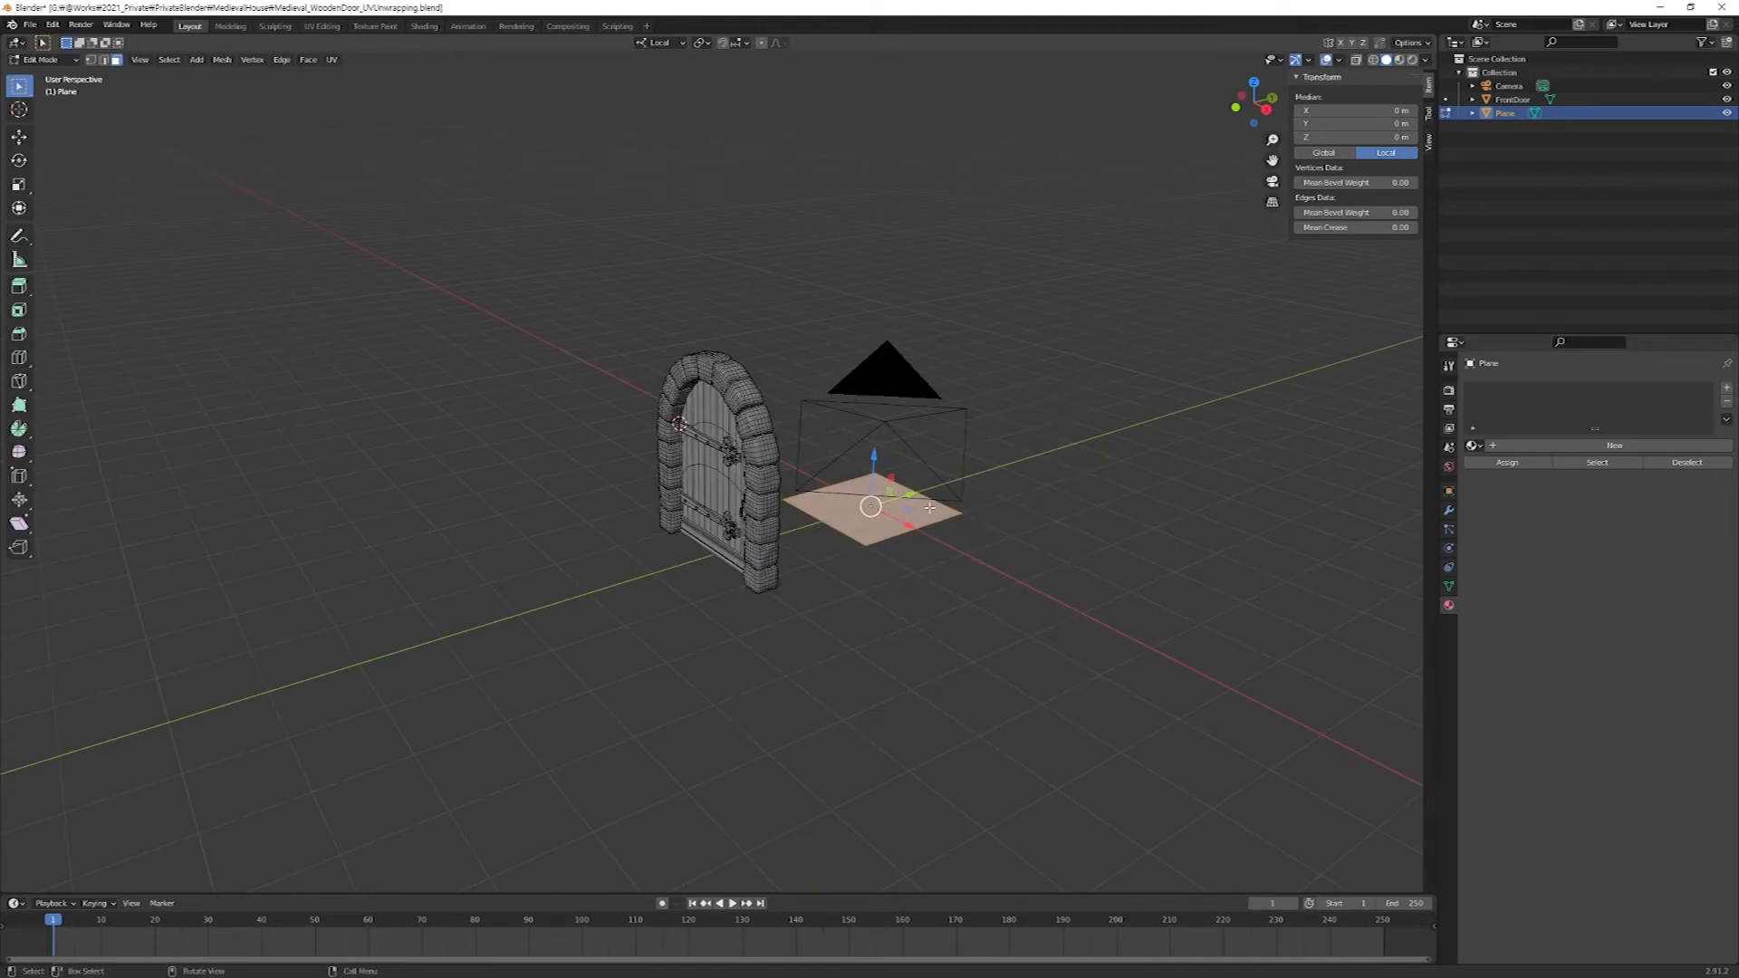
key(s)
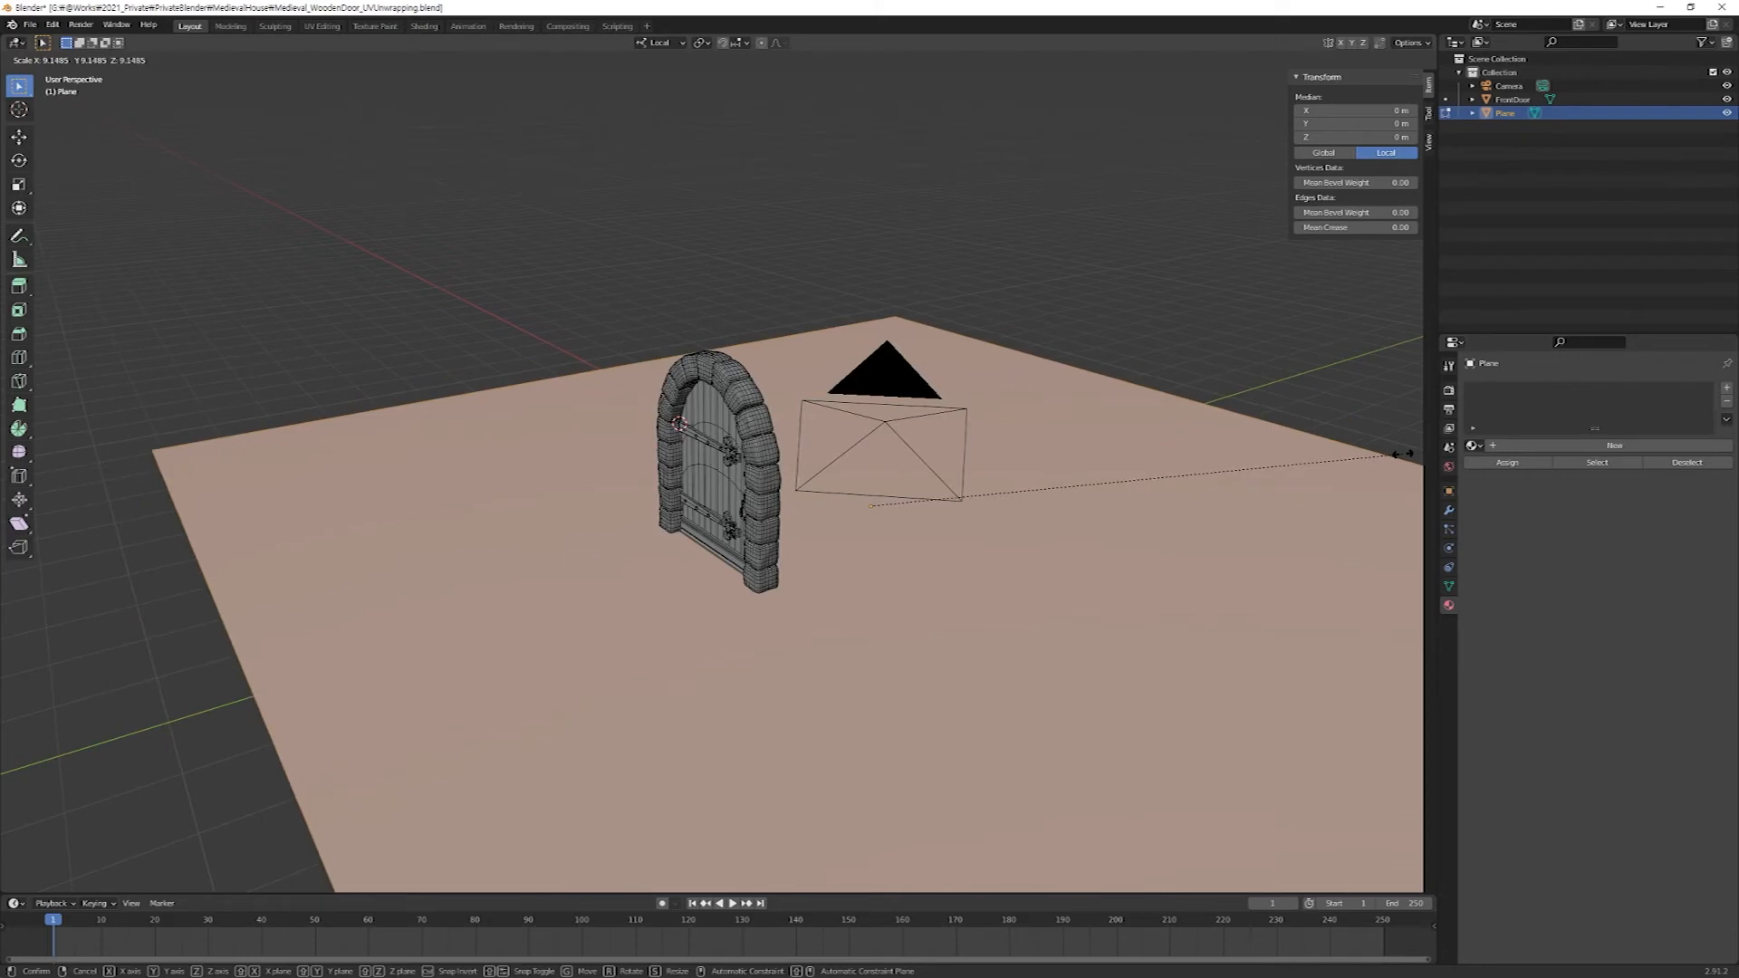
click(1402, 454)
middle_drag(920, 575, 994, 586)
scroll(987, 587, up, 3)
middle_drag(870, 612, 938, 620)
scroll(942, 625, up, 4)
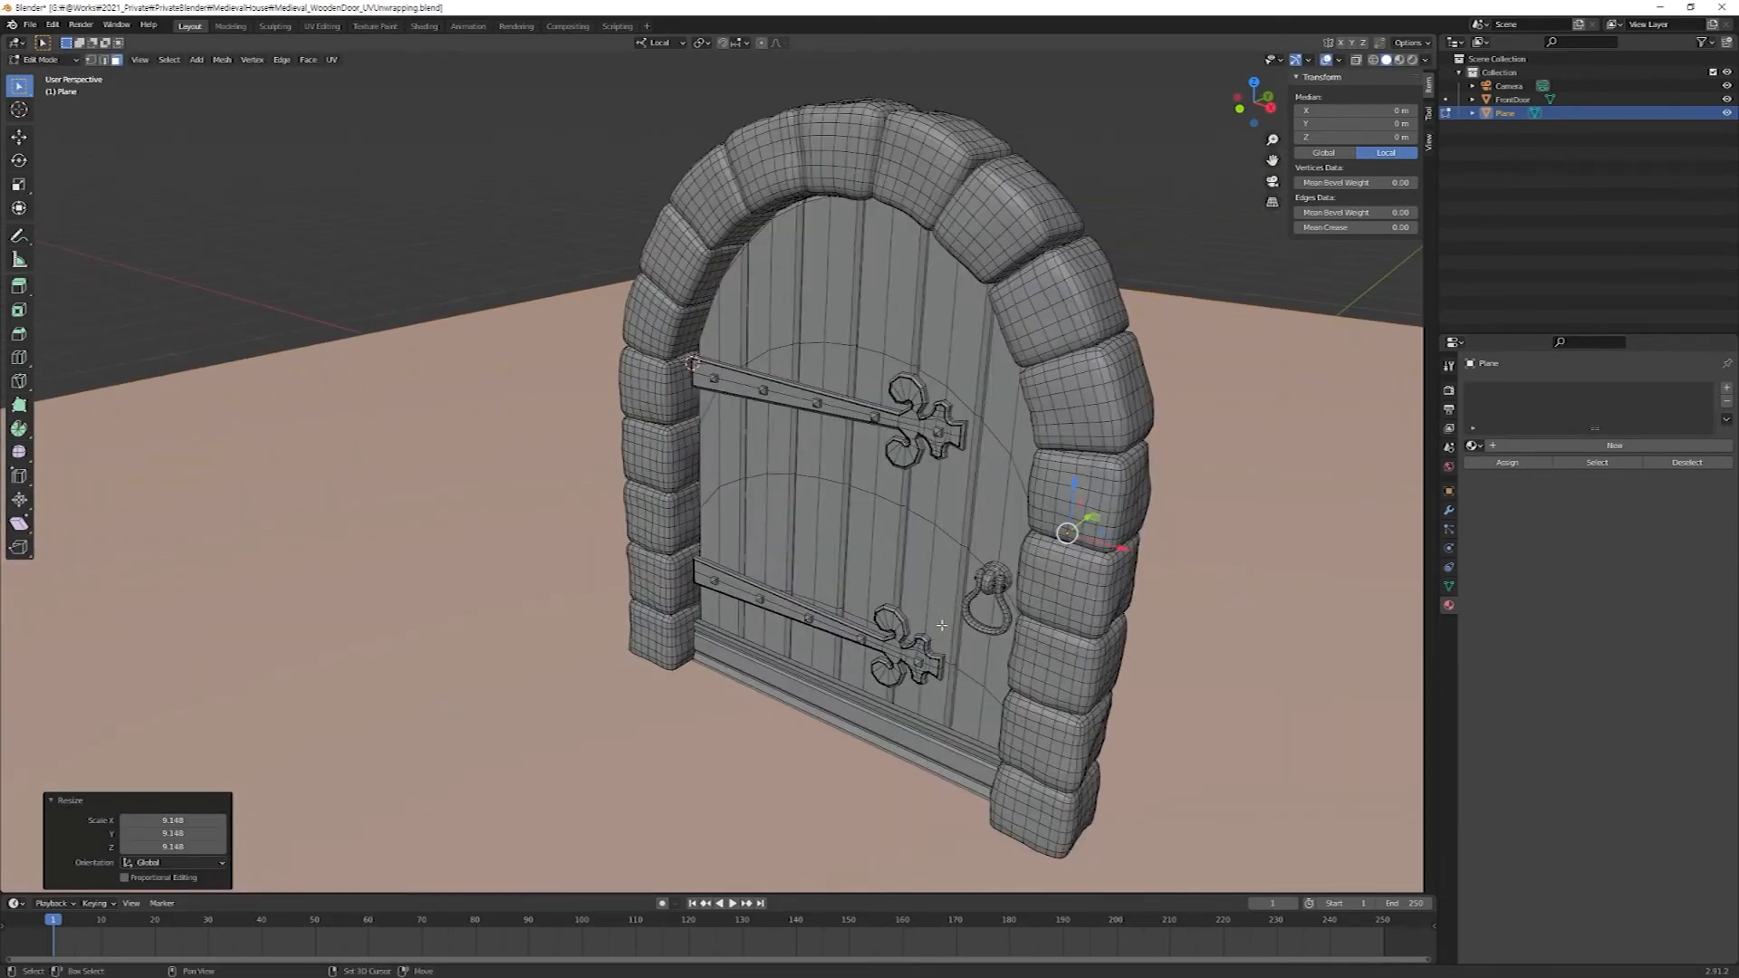
Create a new material named Floor on the plane and darken its Base Color to a dark grey.
scroll(942, 625, down, 4)
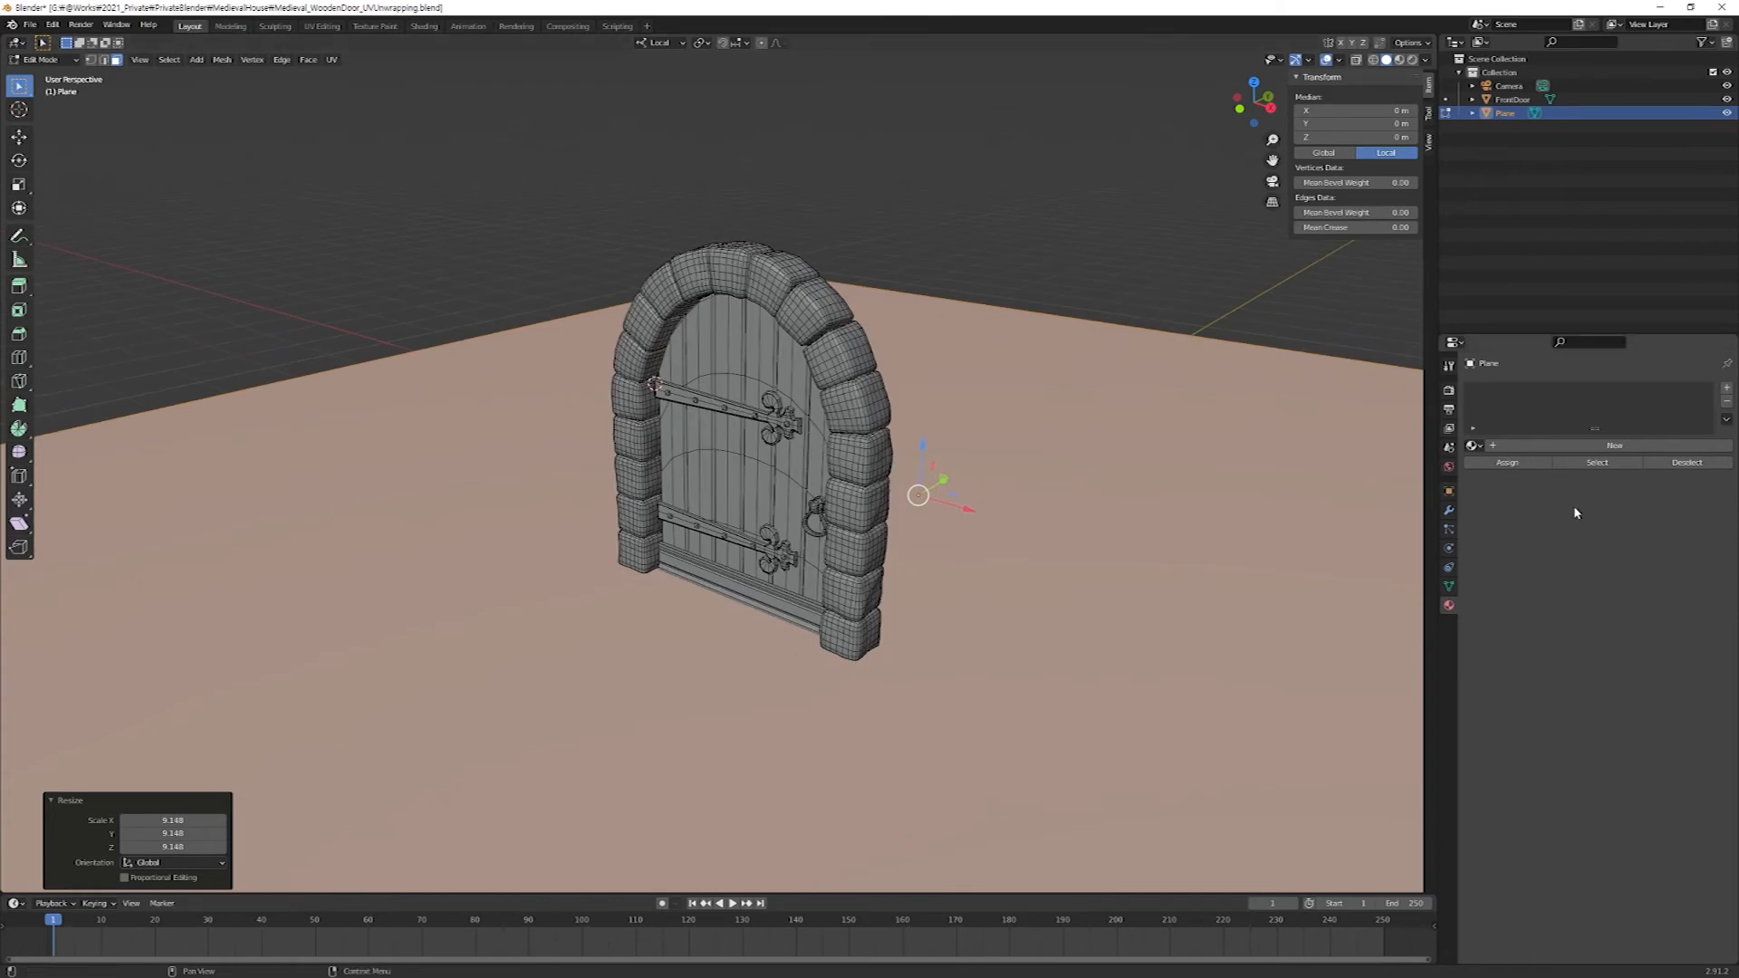
click(1536, 449)
double_click(1527, 449)
text(Floor)
key(Return)
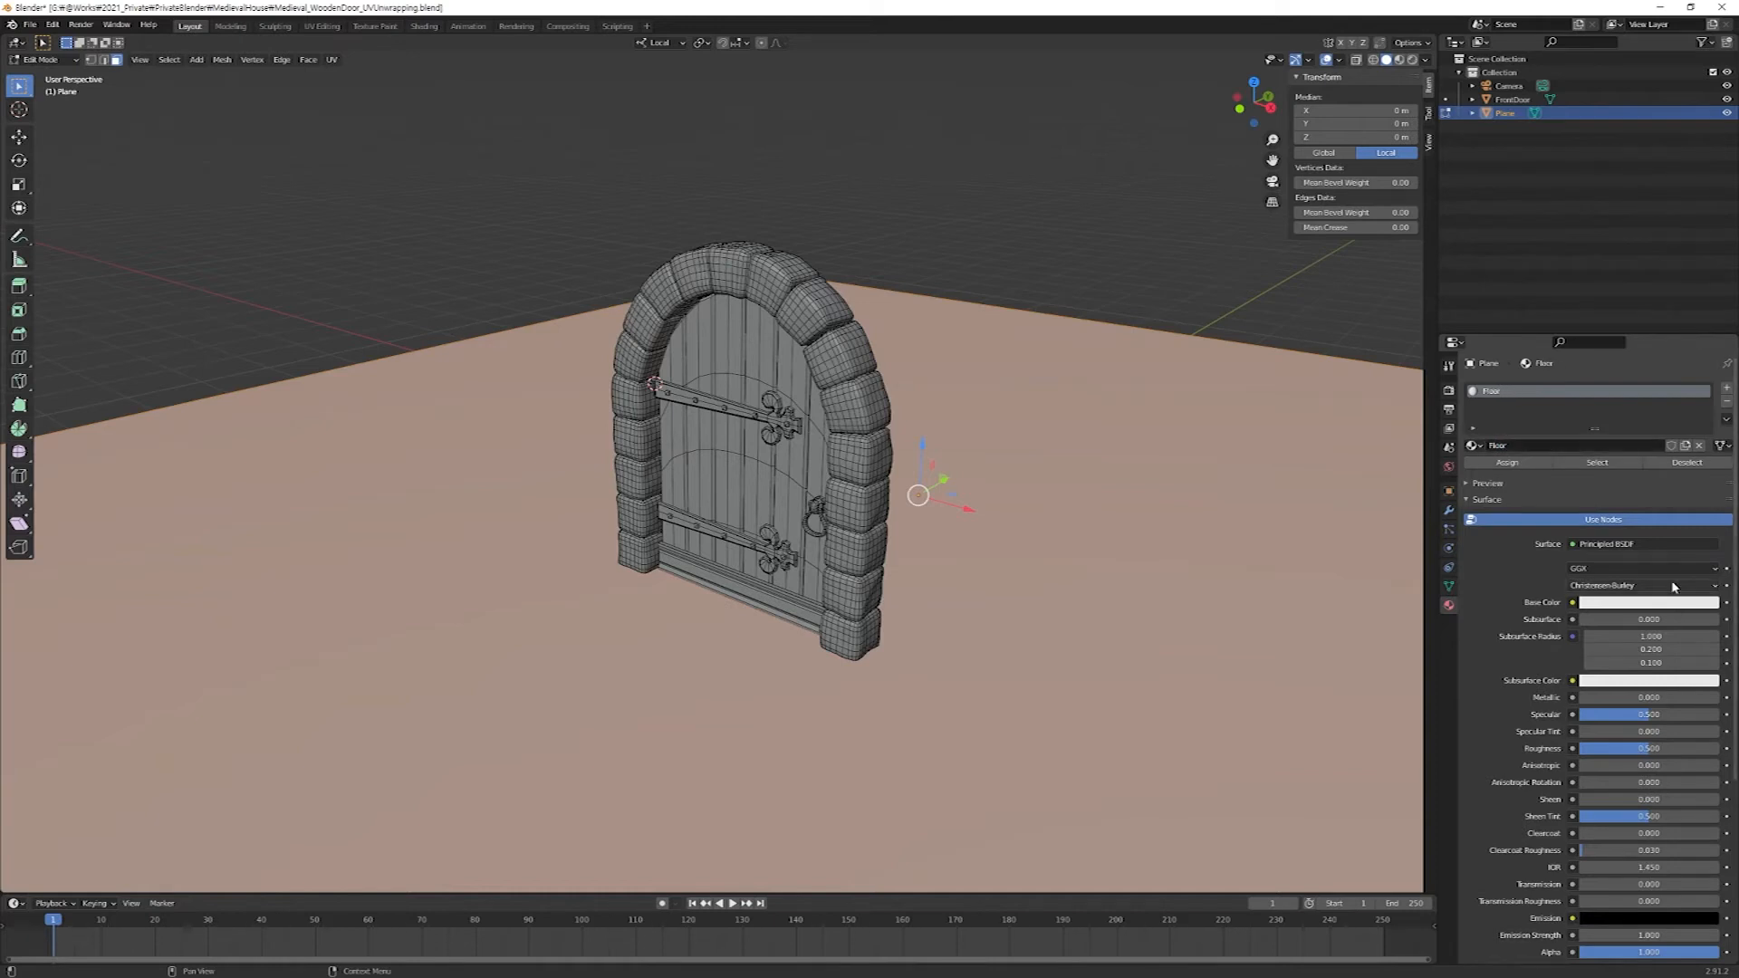
click(1647, 603)
drag(1710, 468, 1708, 500)
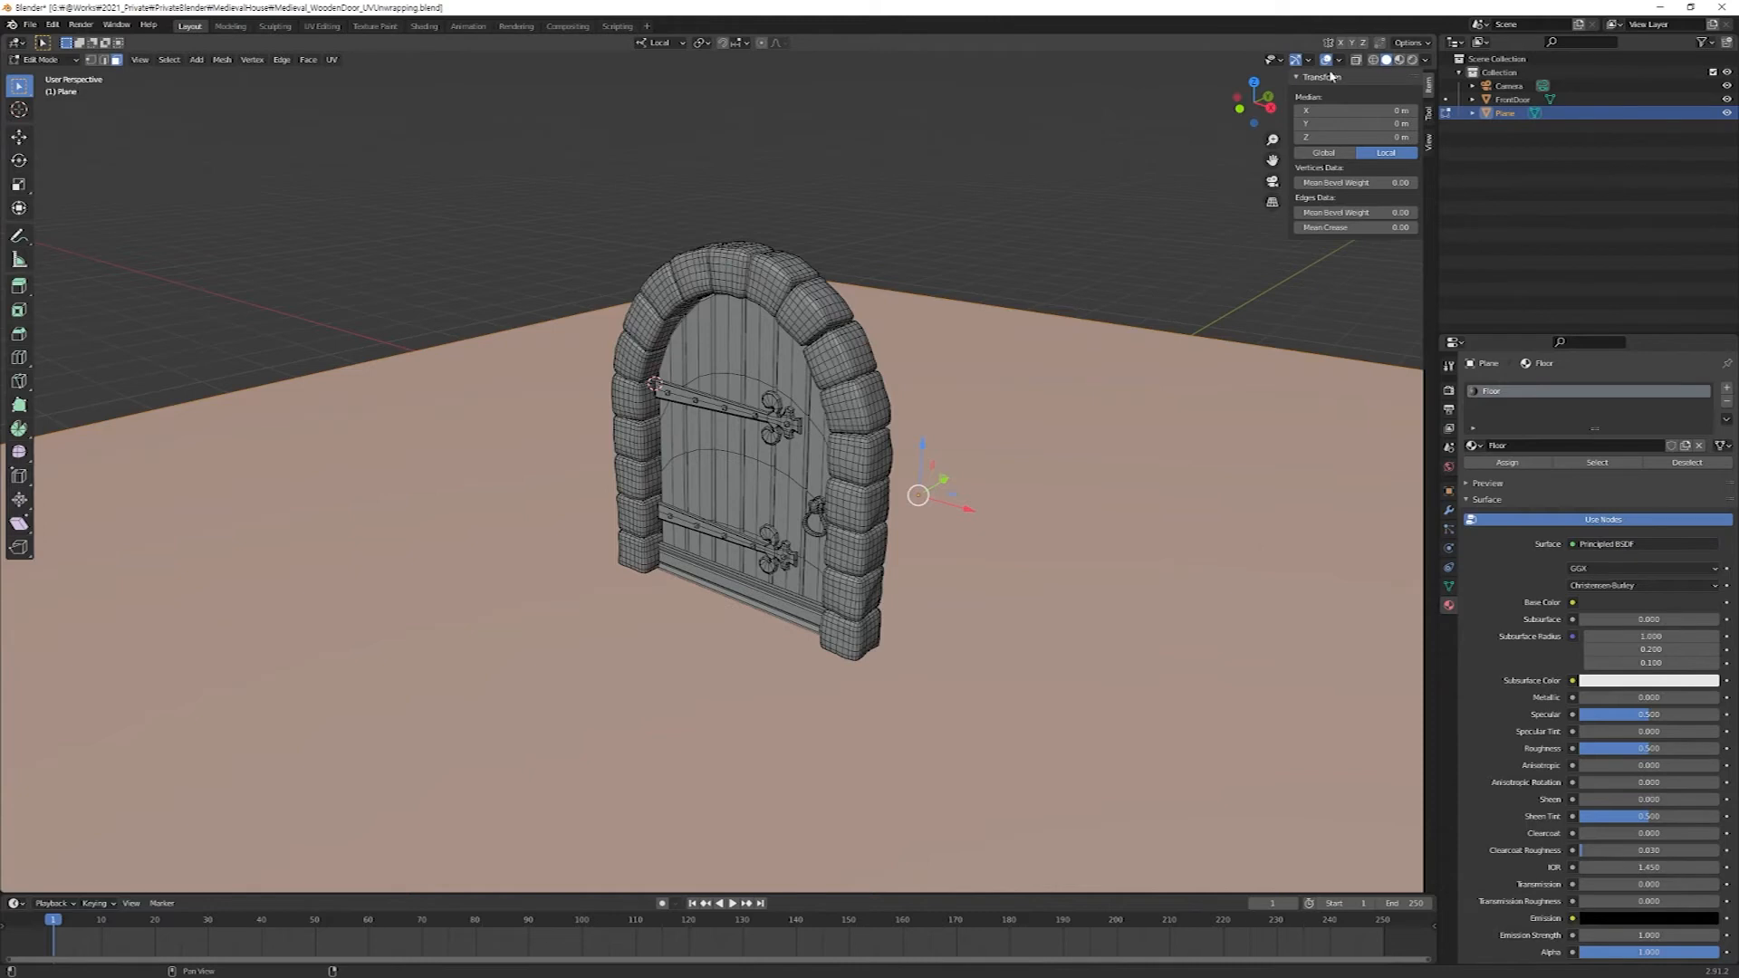
Preview the door and floor in Material Preview shading and return the plane to Object Mode.
click(1400, 61)
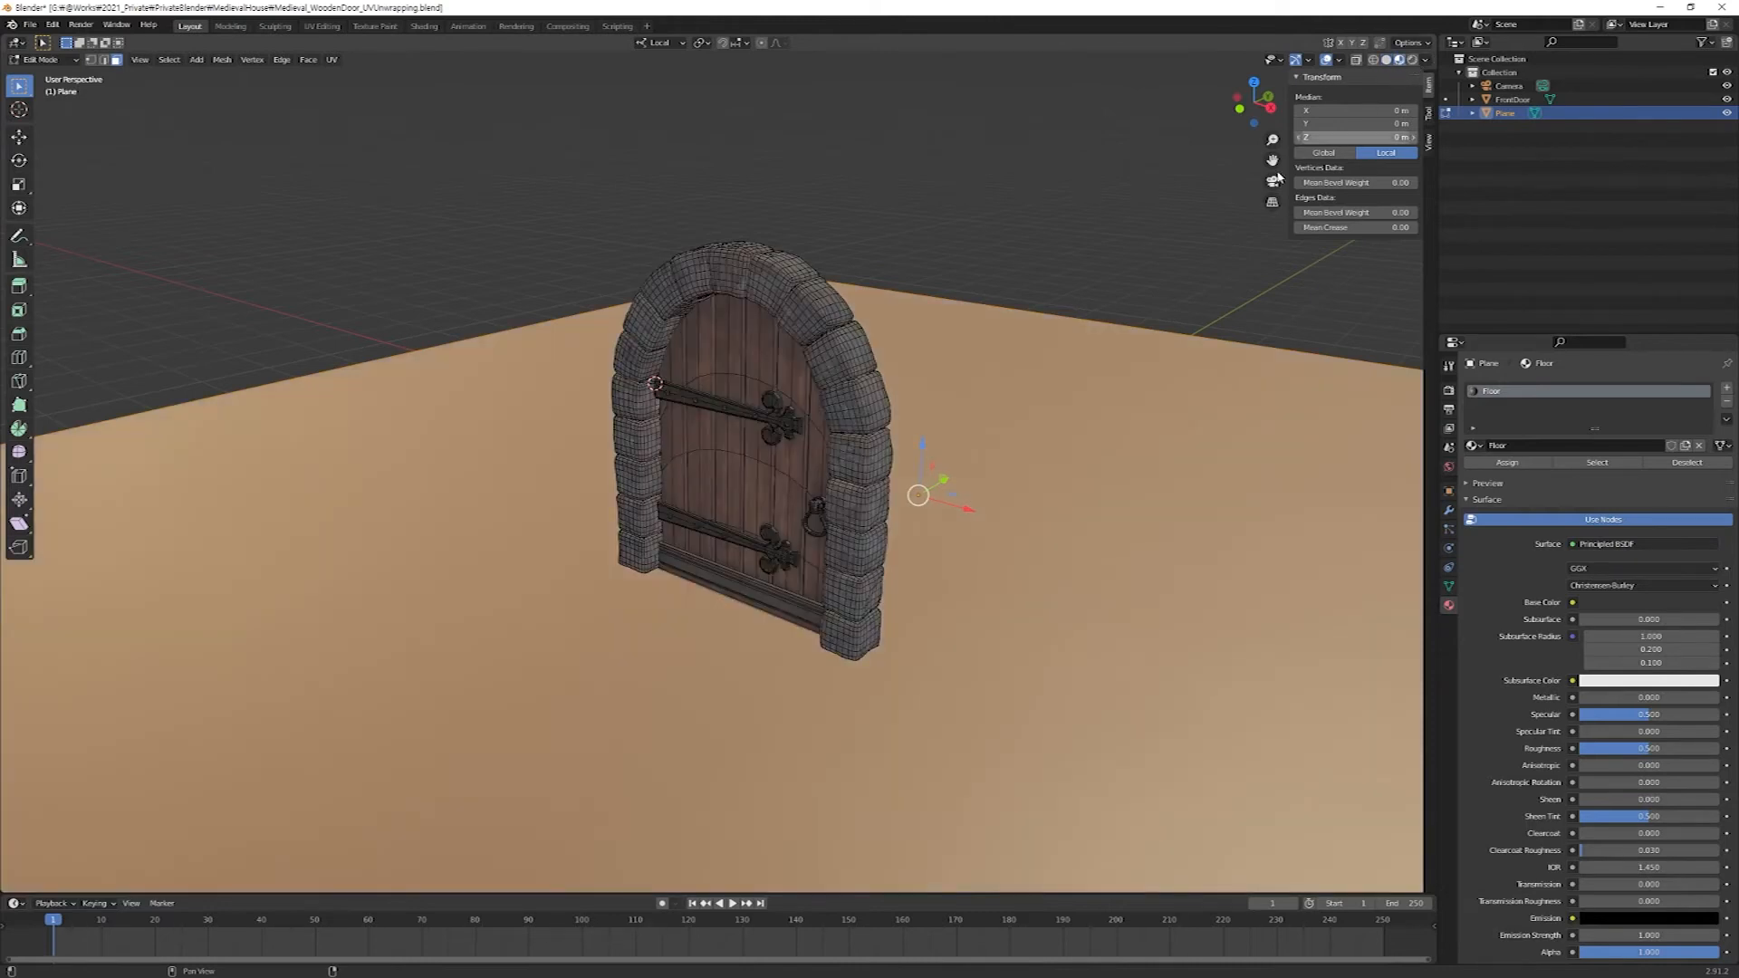
key(Tab)
middle_drag(1127, 477, 1121, 471)
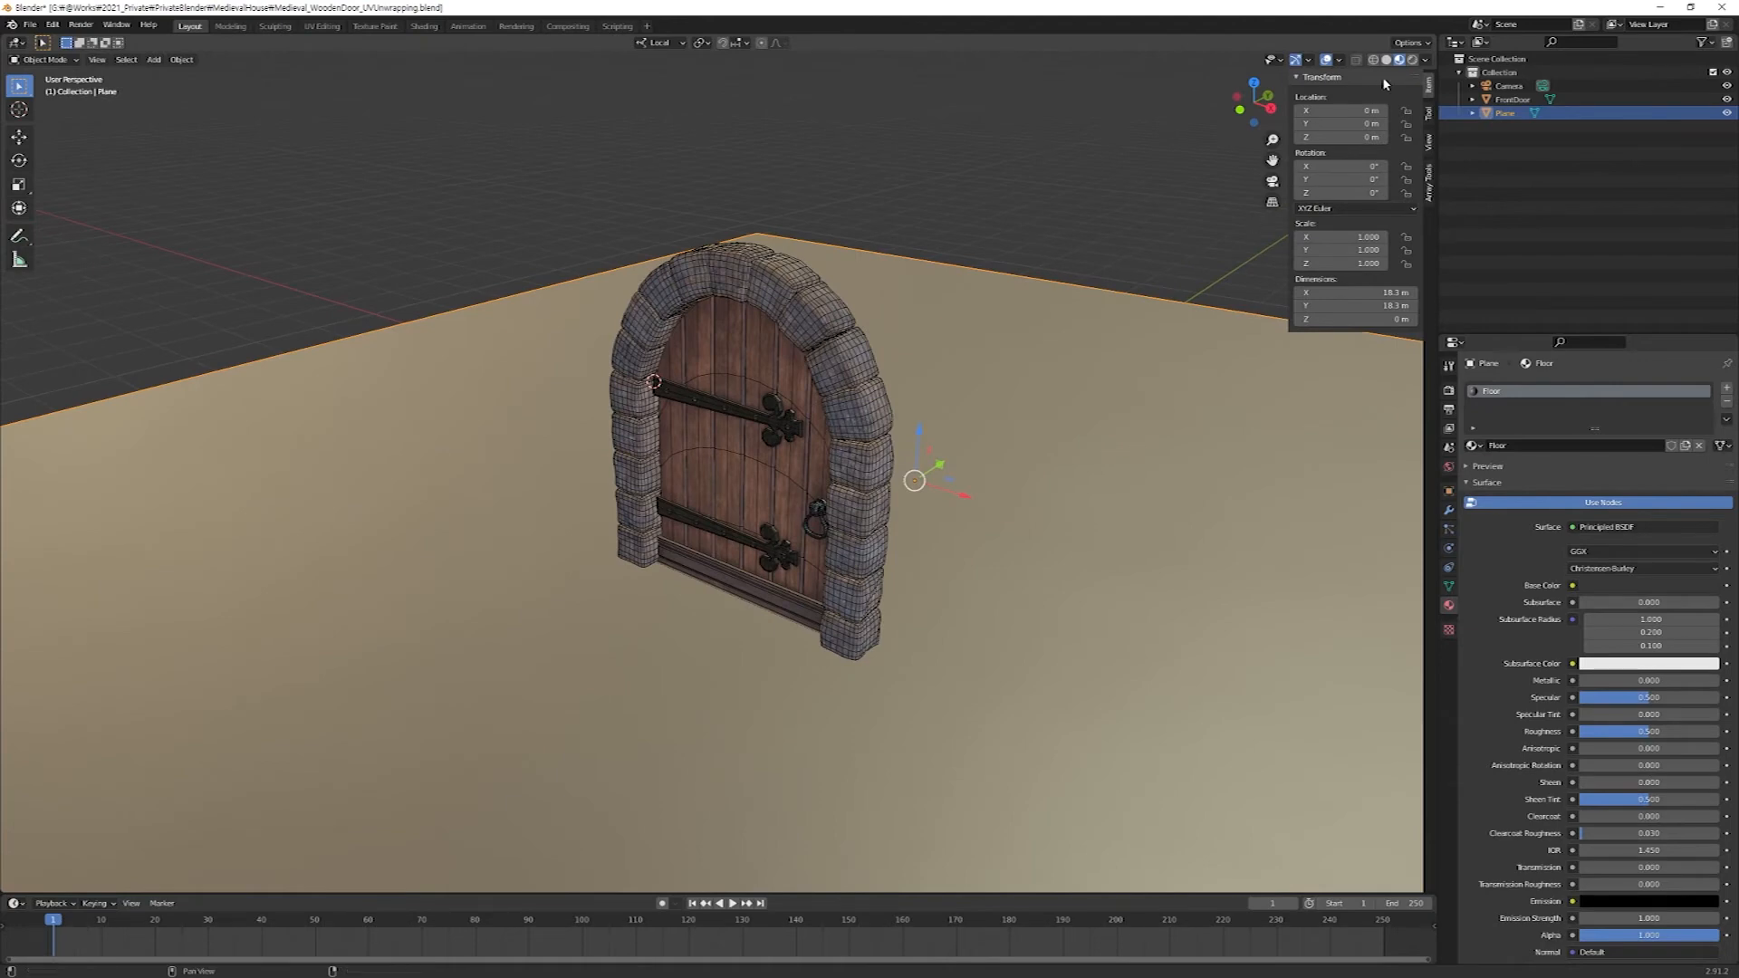
click(1425, 60)
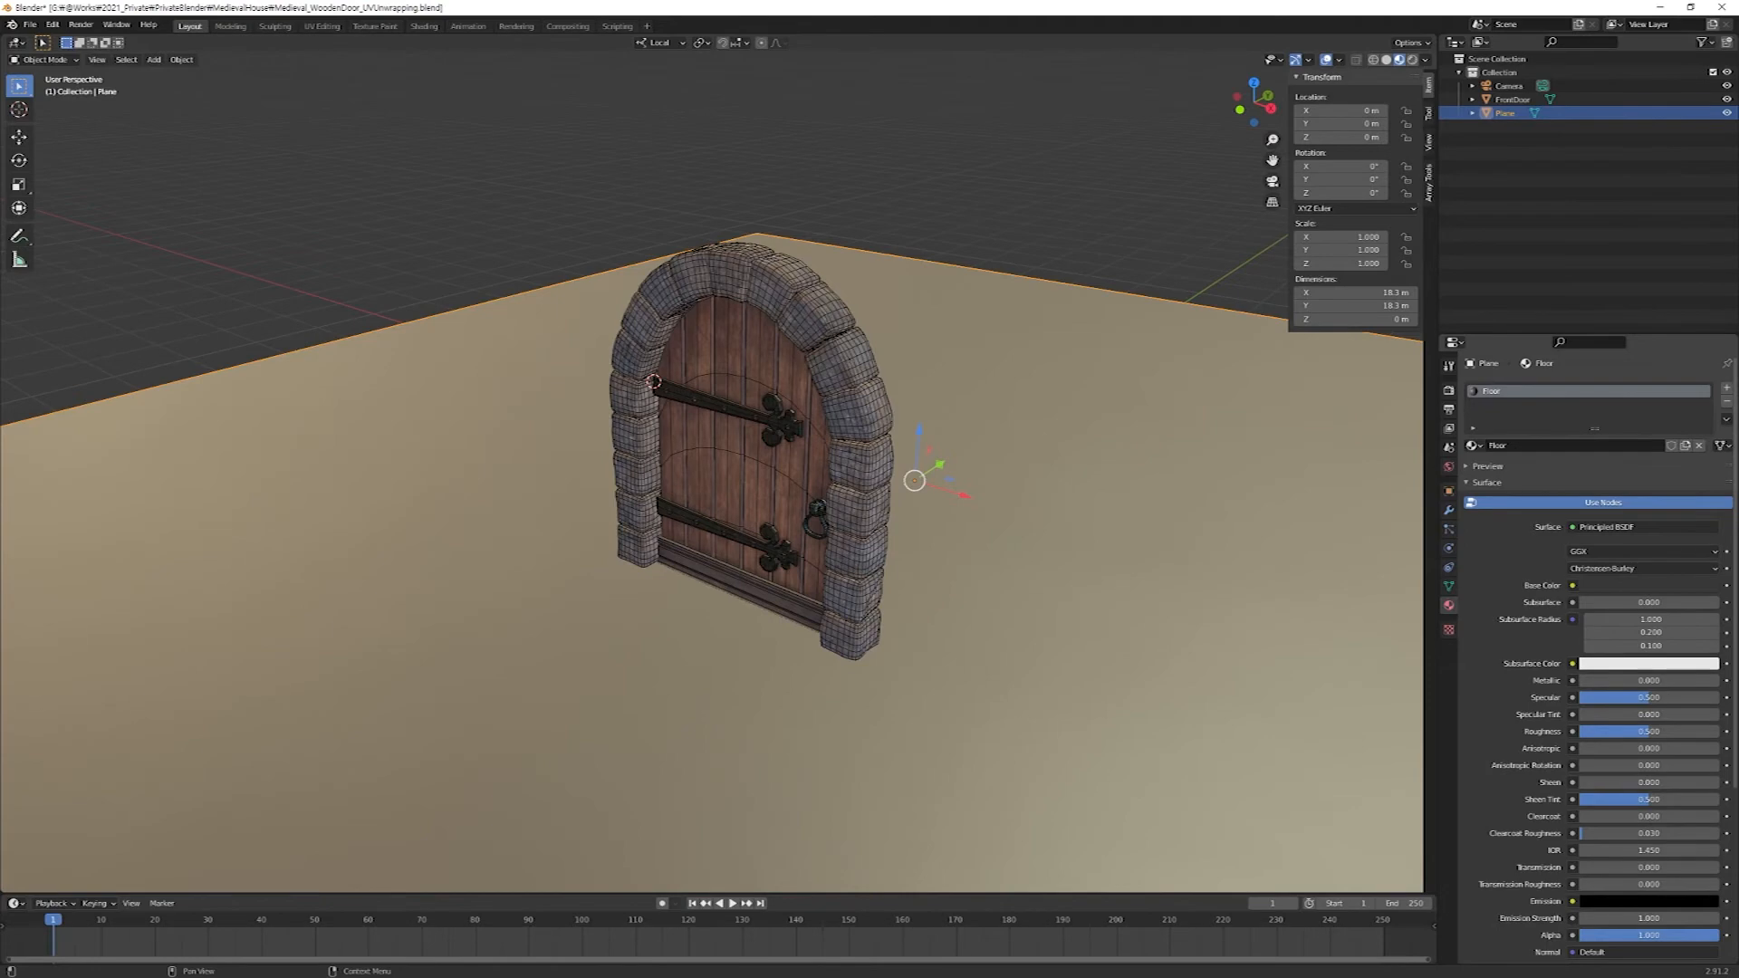
Switch to the browser and open the full HDRI library on hdrihaven.com.
drag(1738, 365, 1057, 2)
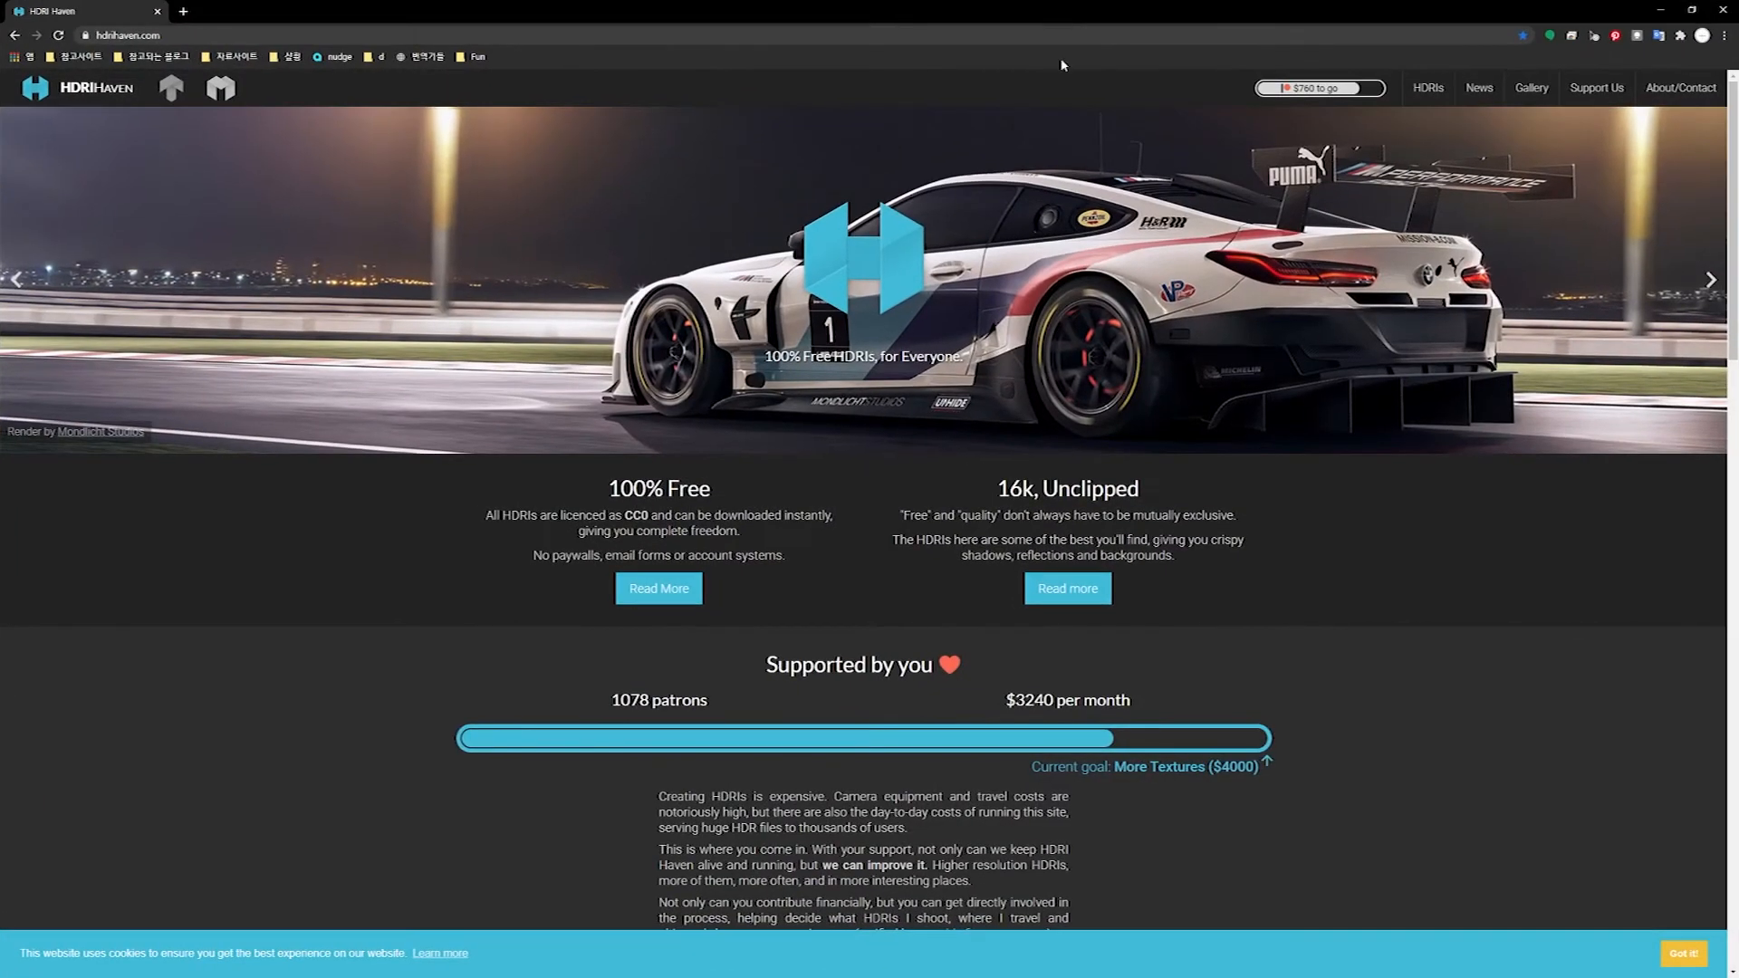
click(189, 38)
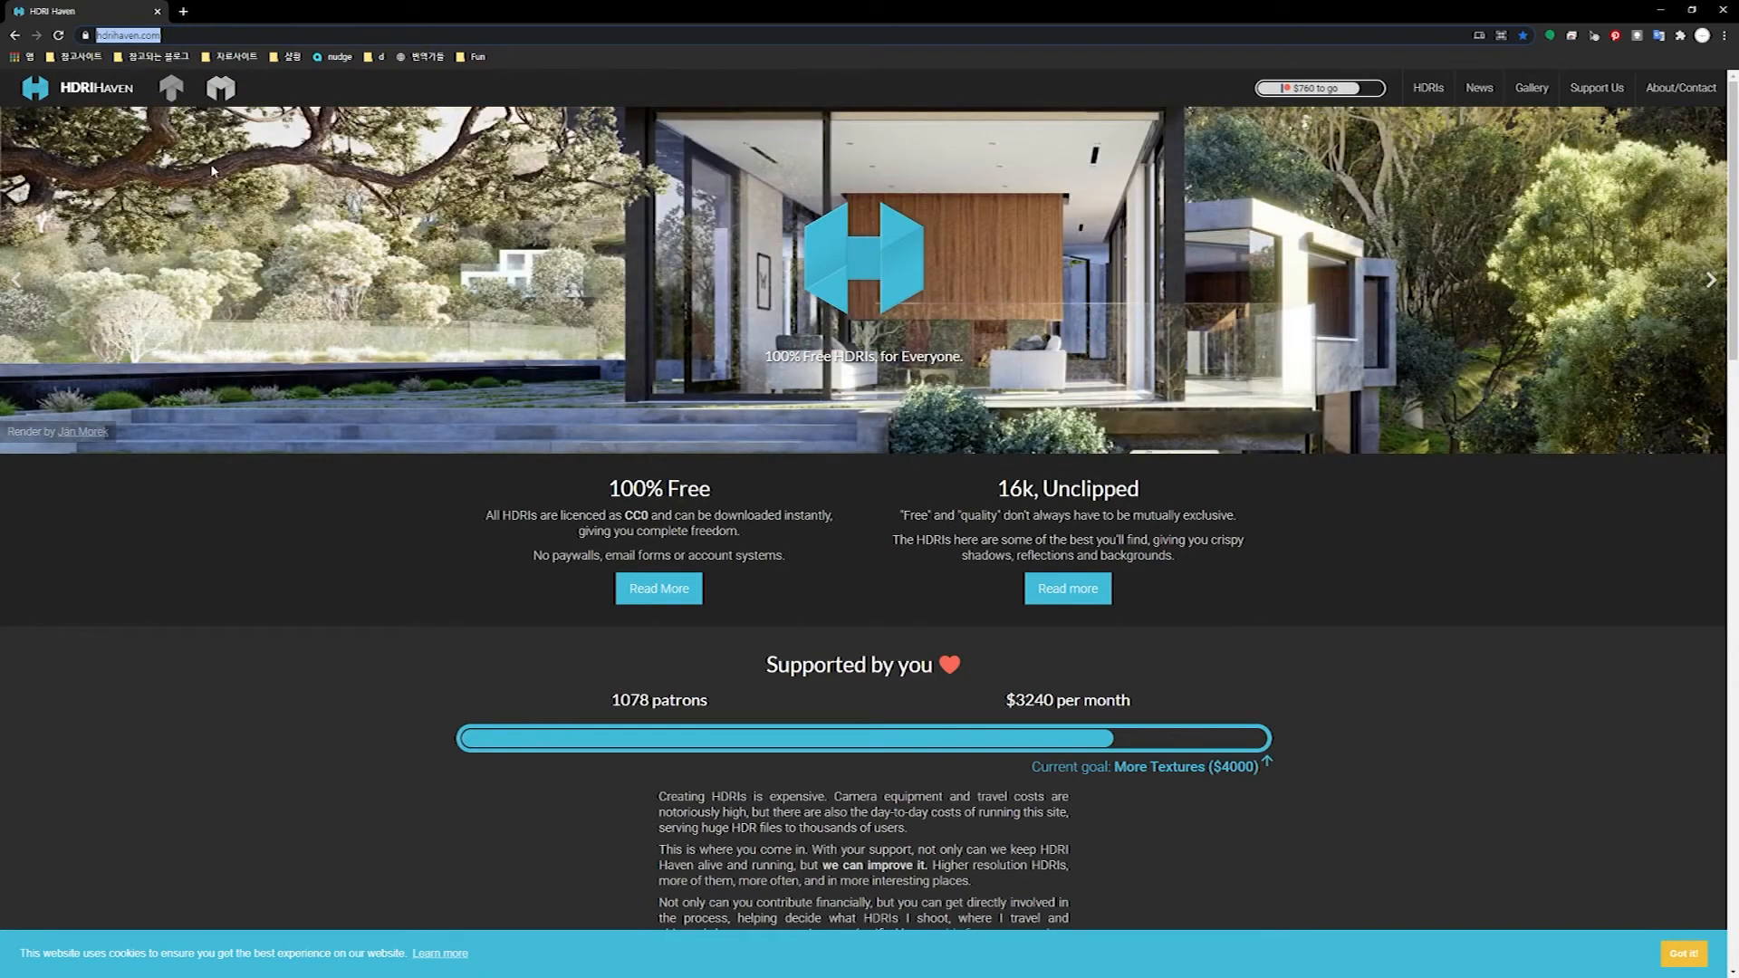
scroll(1347, 689, down, 2)
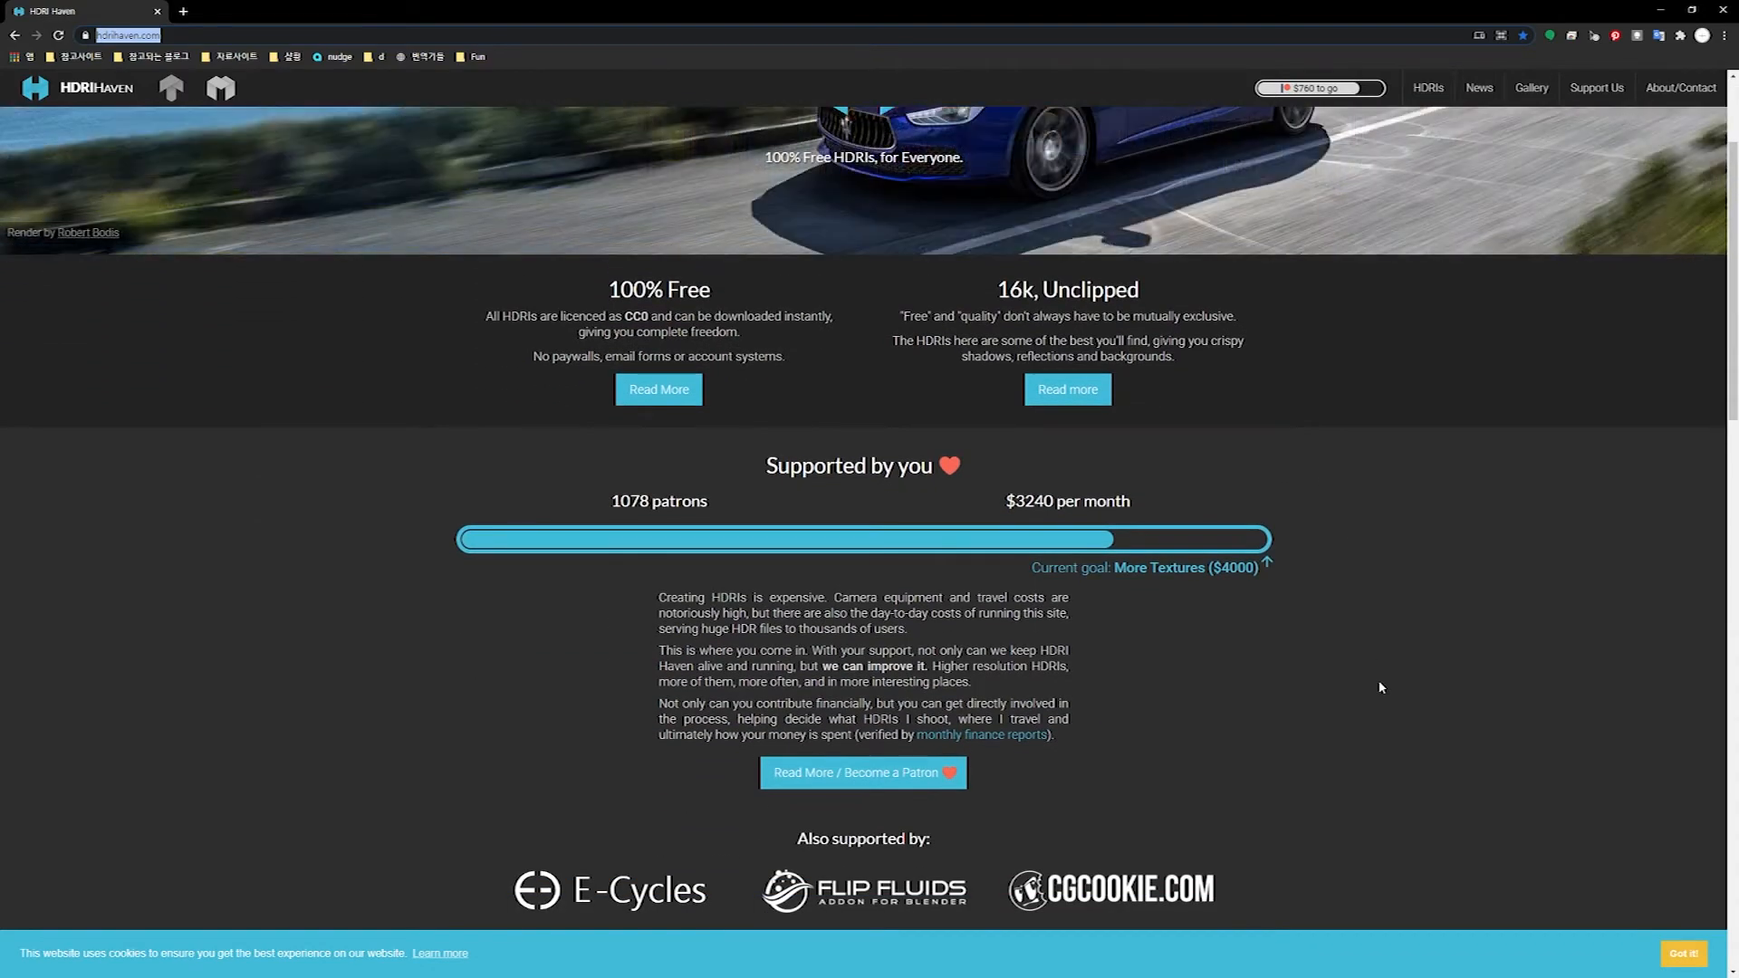
scroll(1344, 686, down, 7)
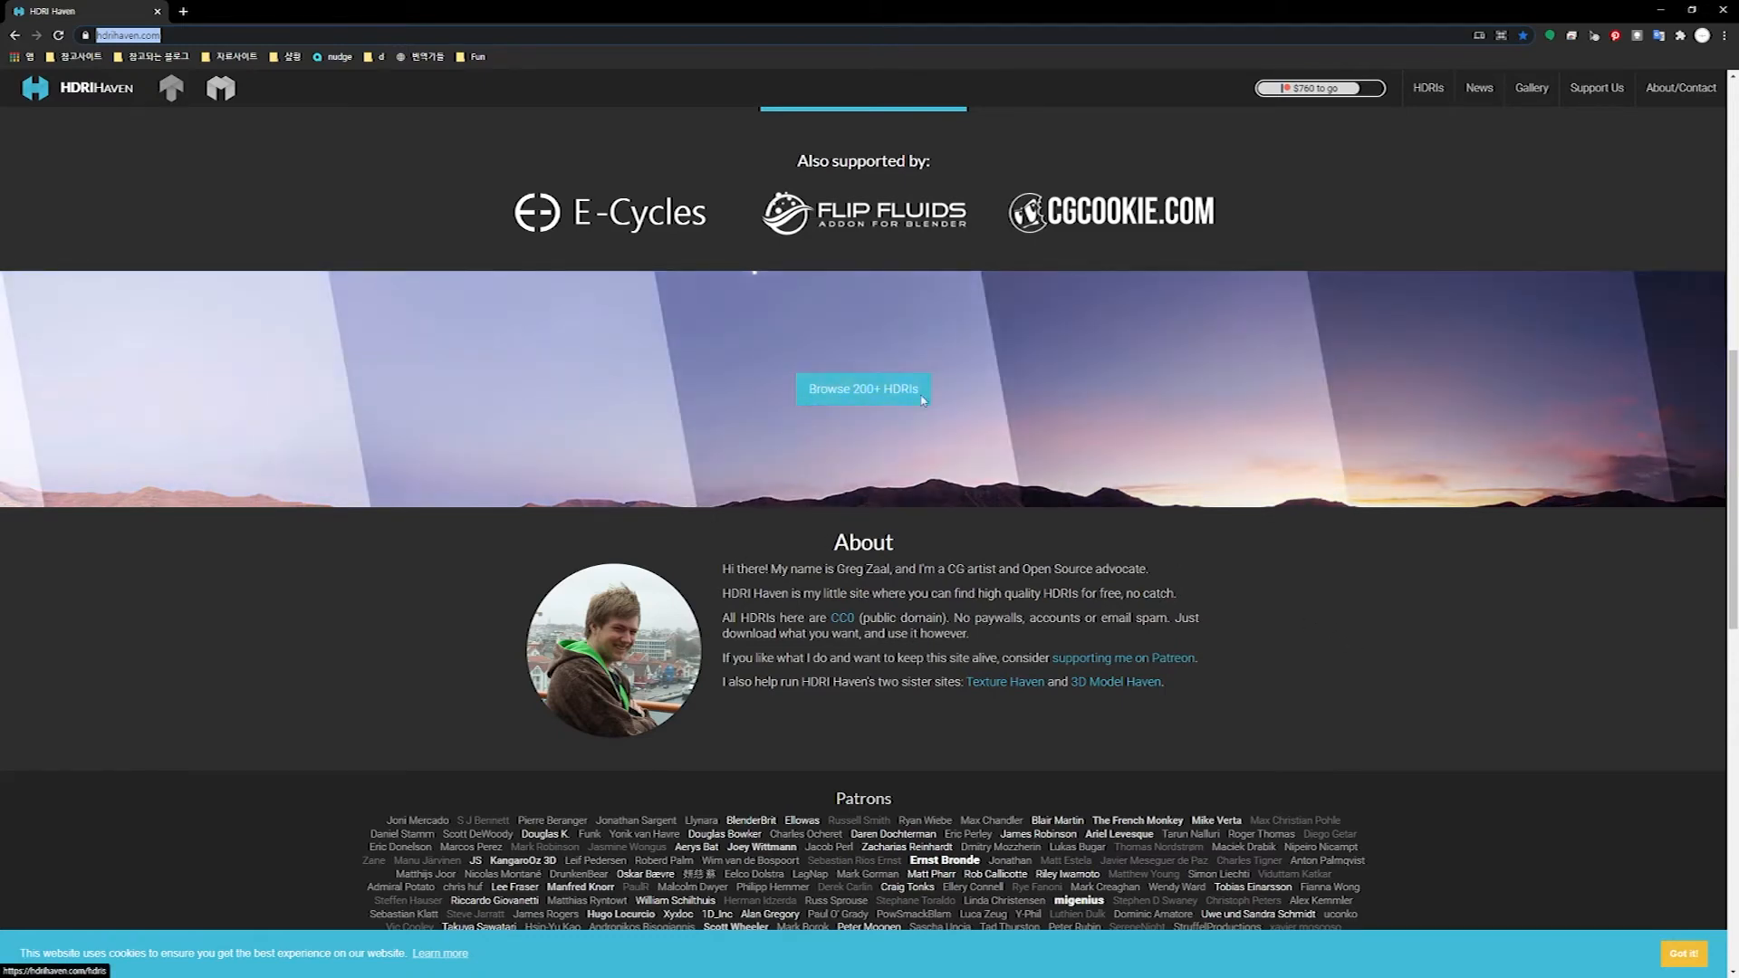
click(863, 391)
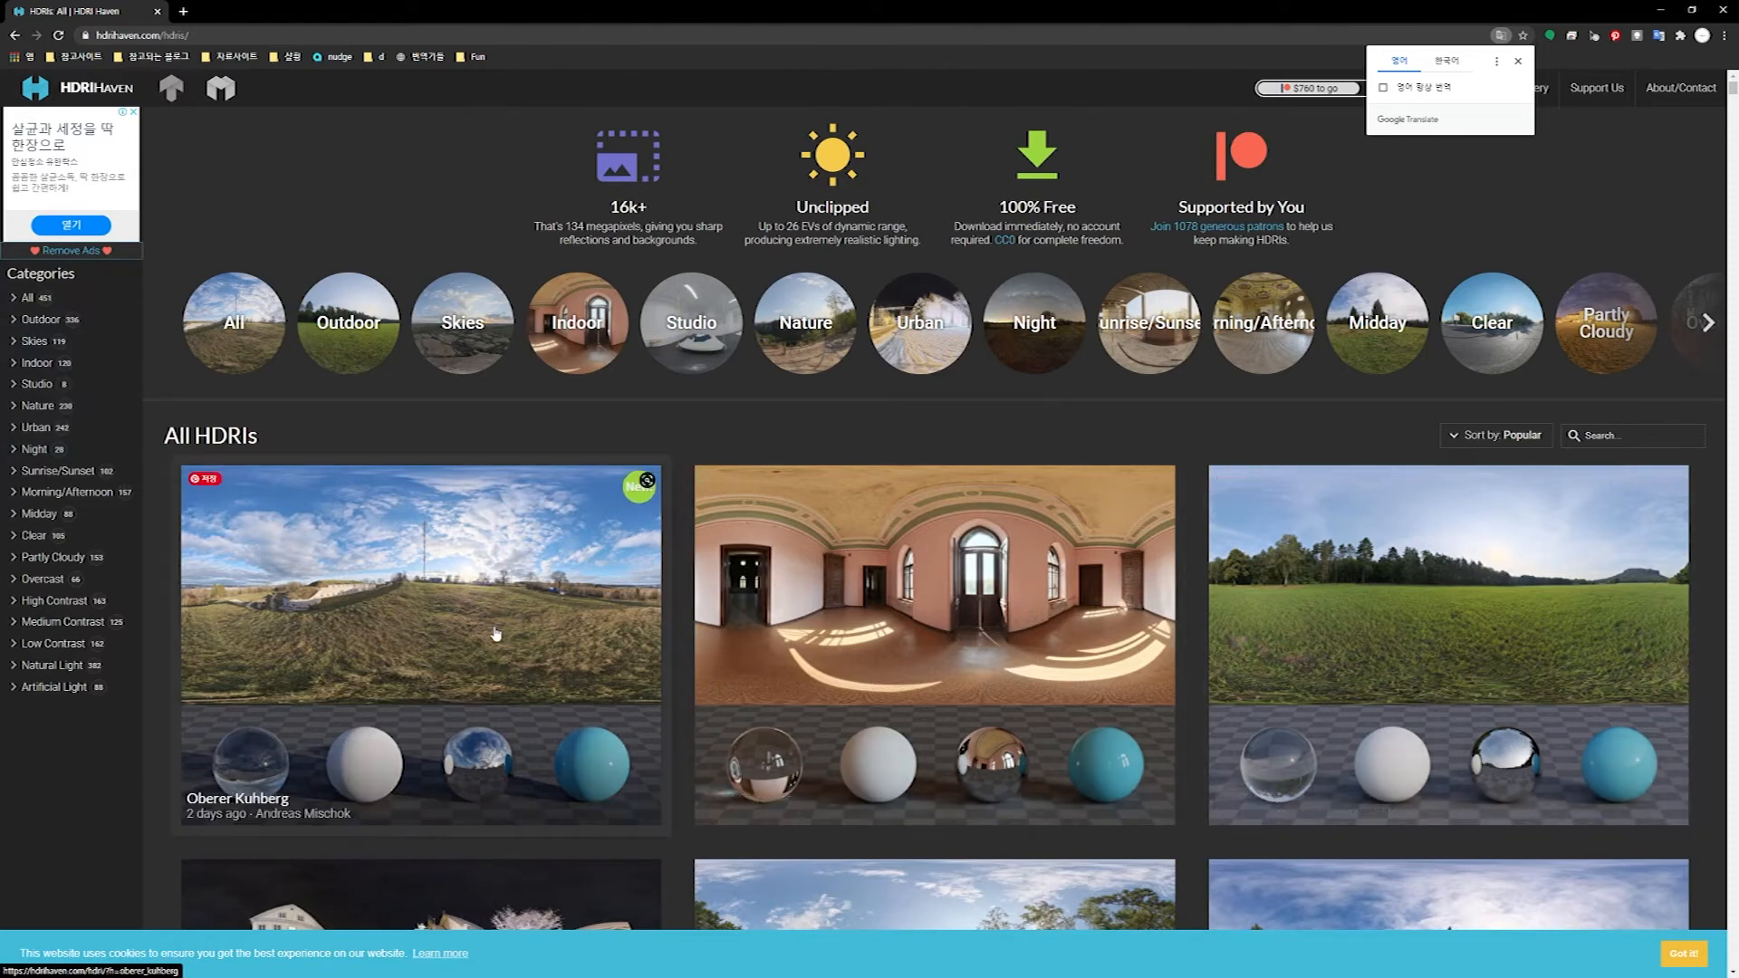
Open the Oberer Kuhberg HDRI and download its 2k EXR version as oberer_kuhberg_2k.exr.
click(447, 637)
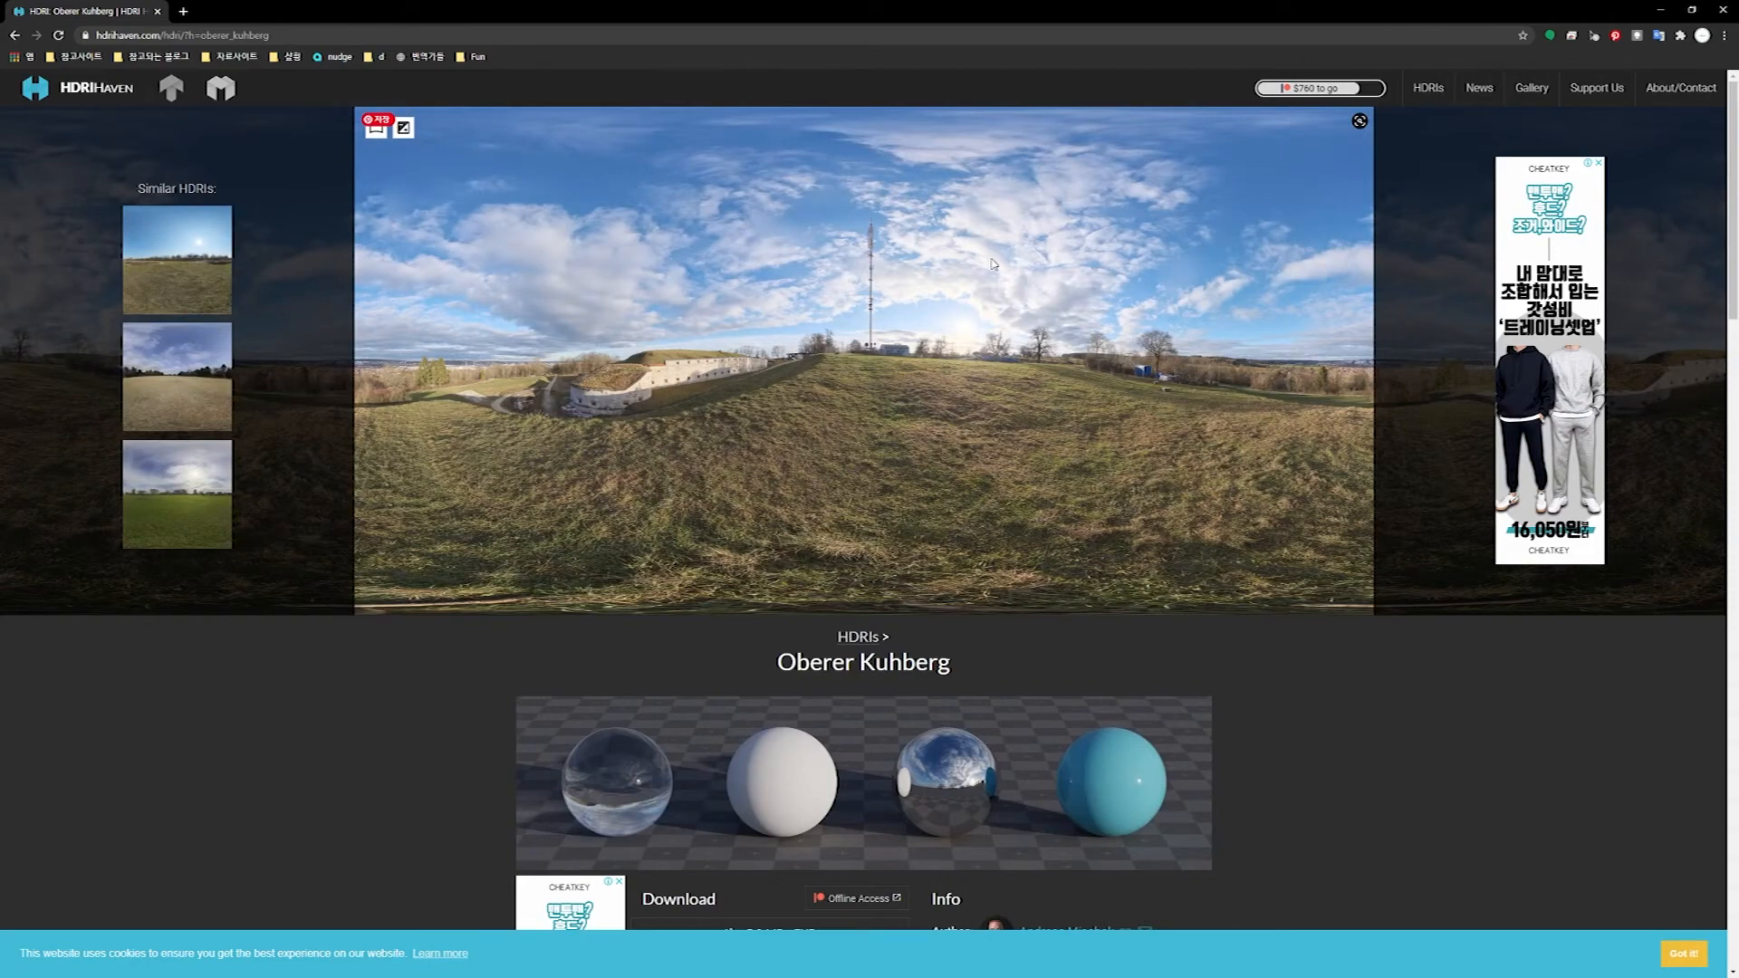
scroll(1214, 598, down, 6)
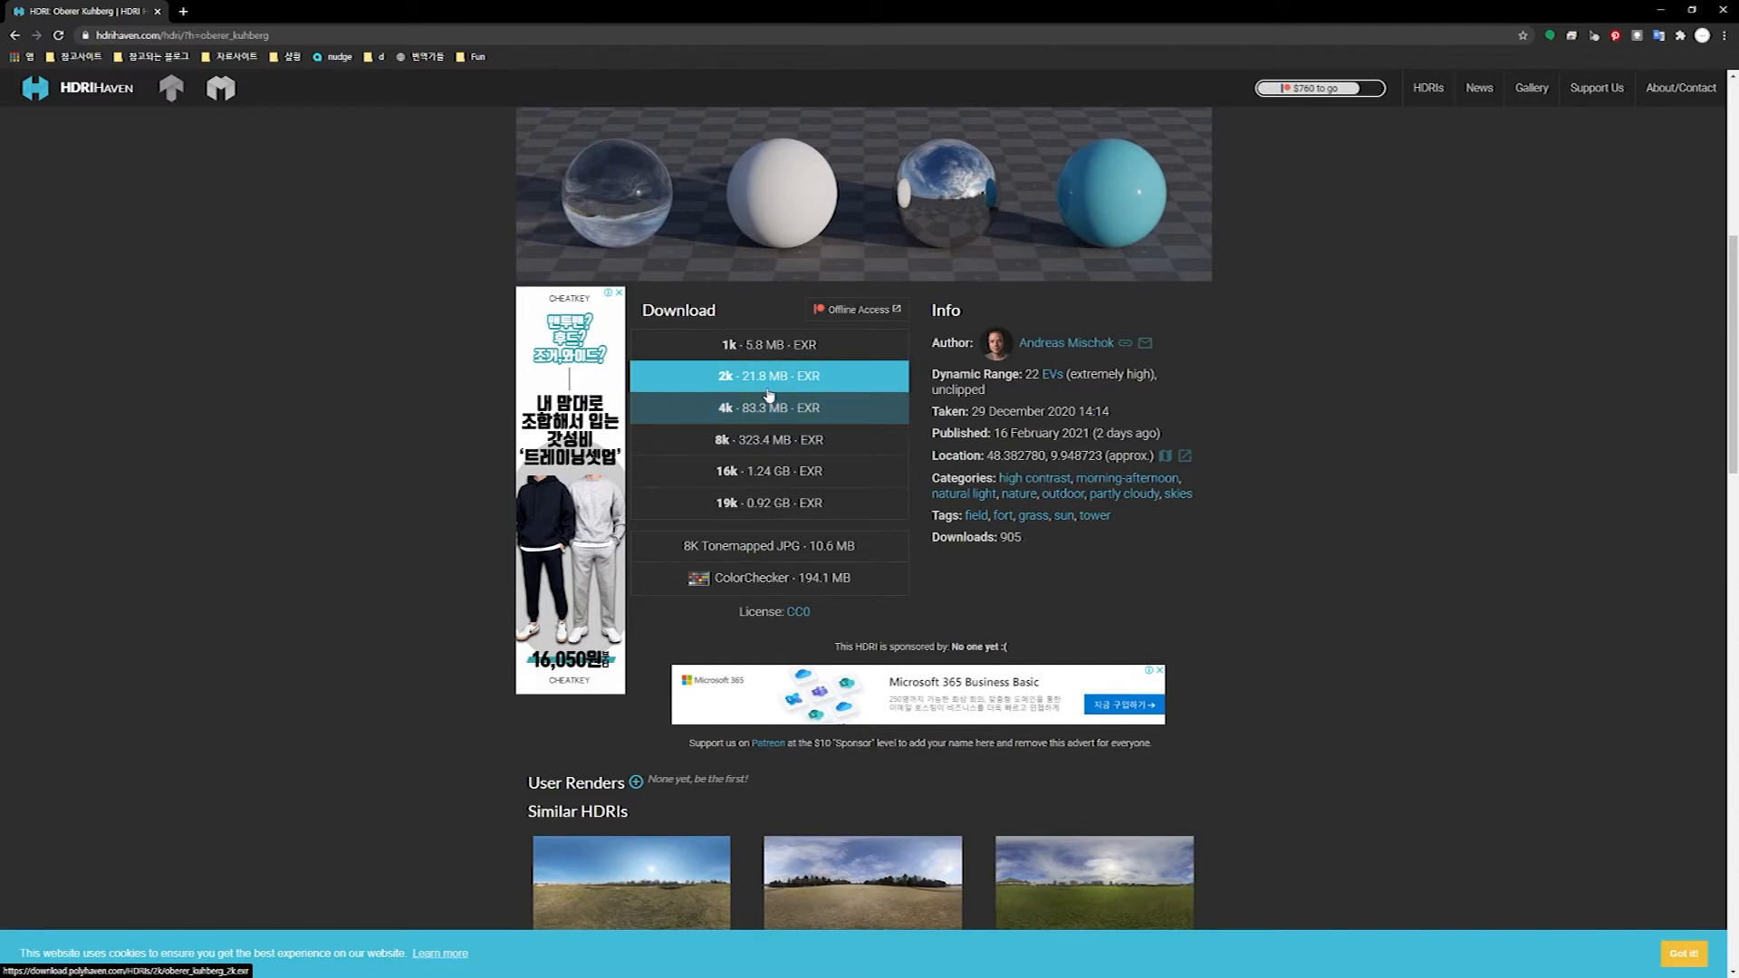
click(725, 379)
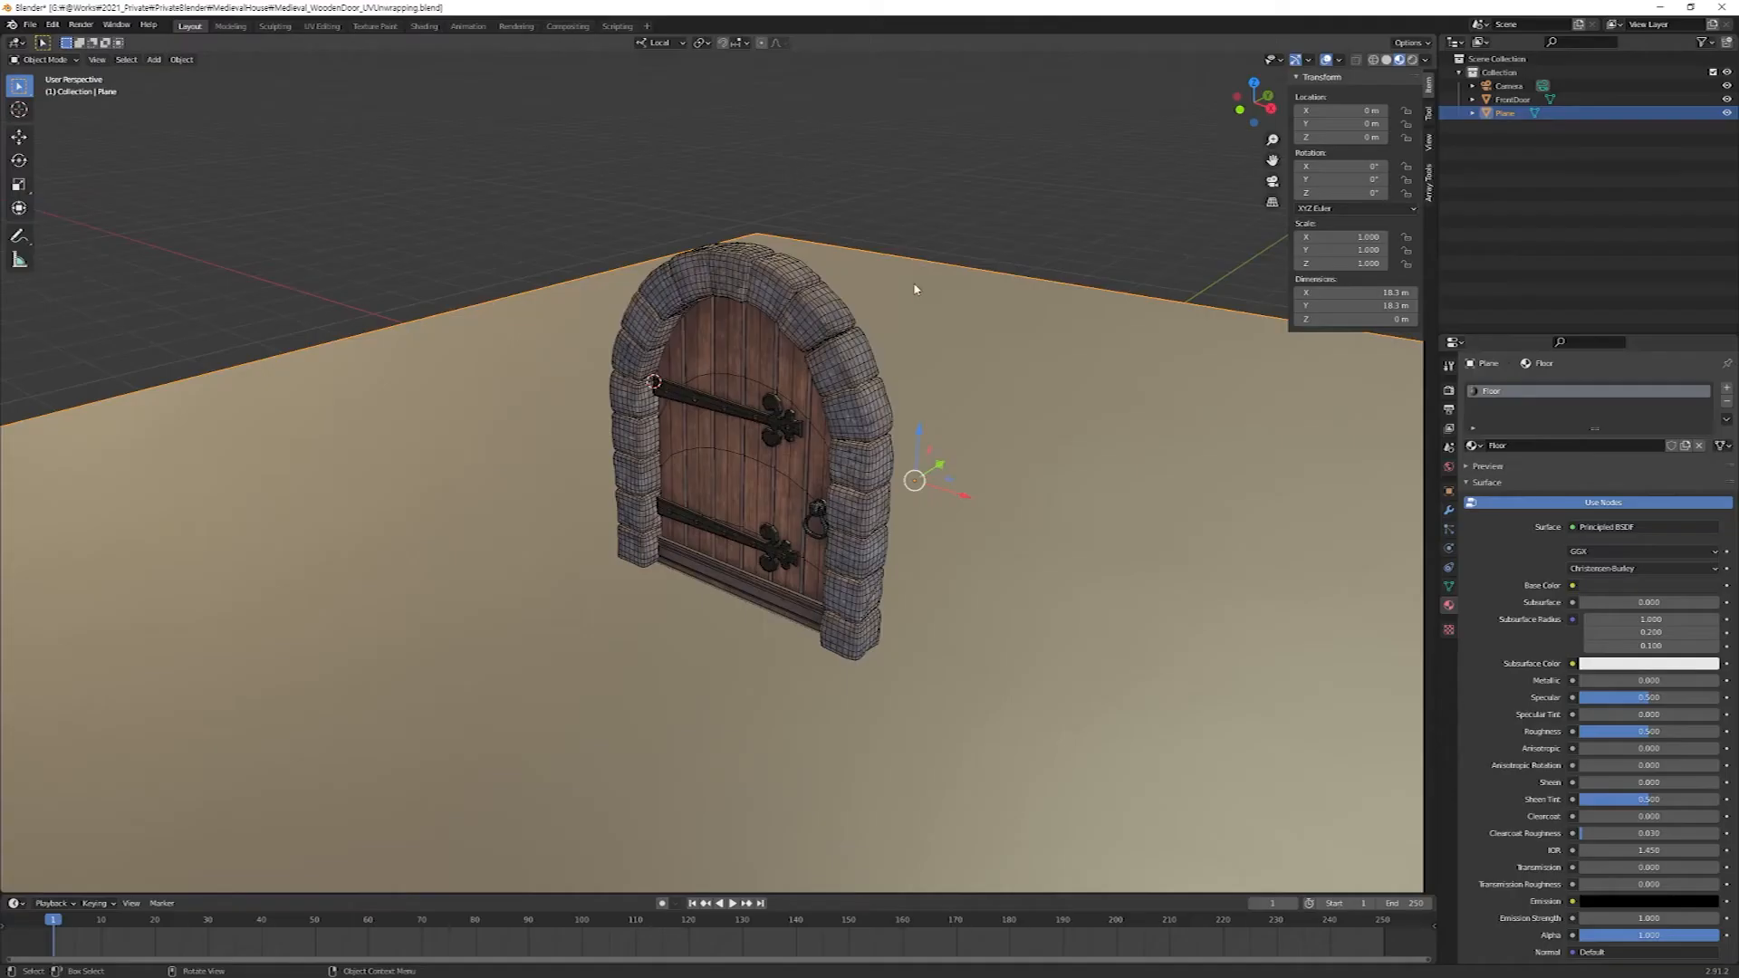
Switch back to Blender and assign an Environment Texture to the world background's Color.
middle_drag(915, 289, 927, 279)
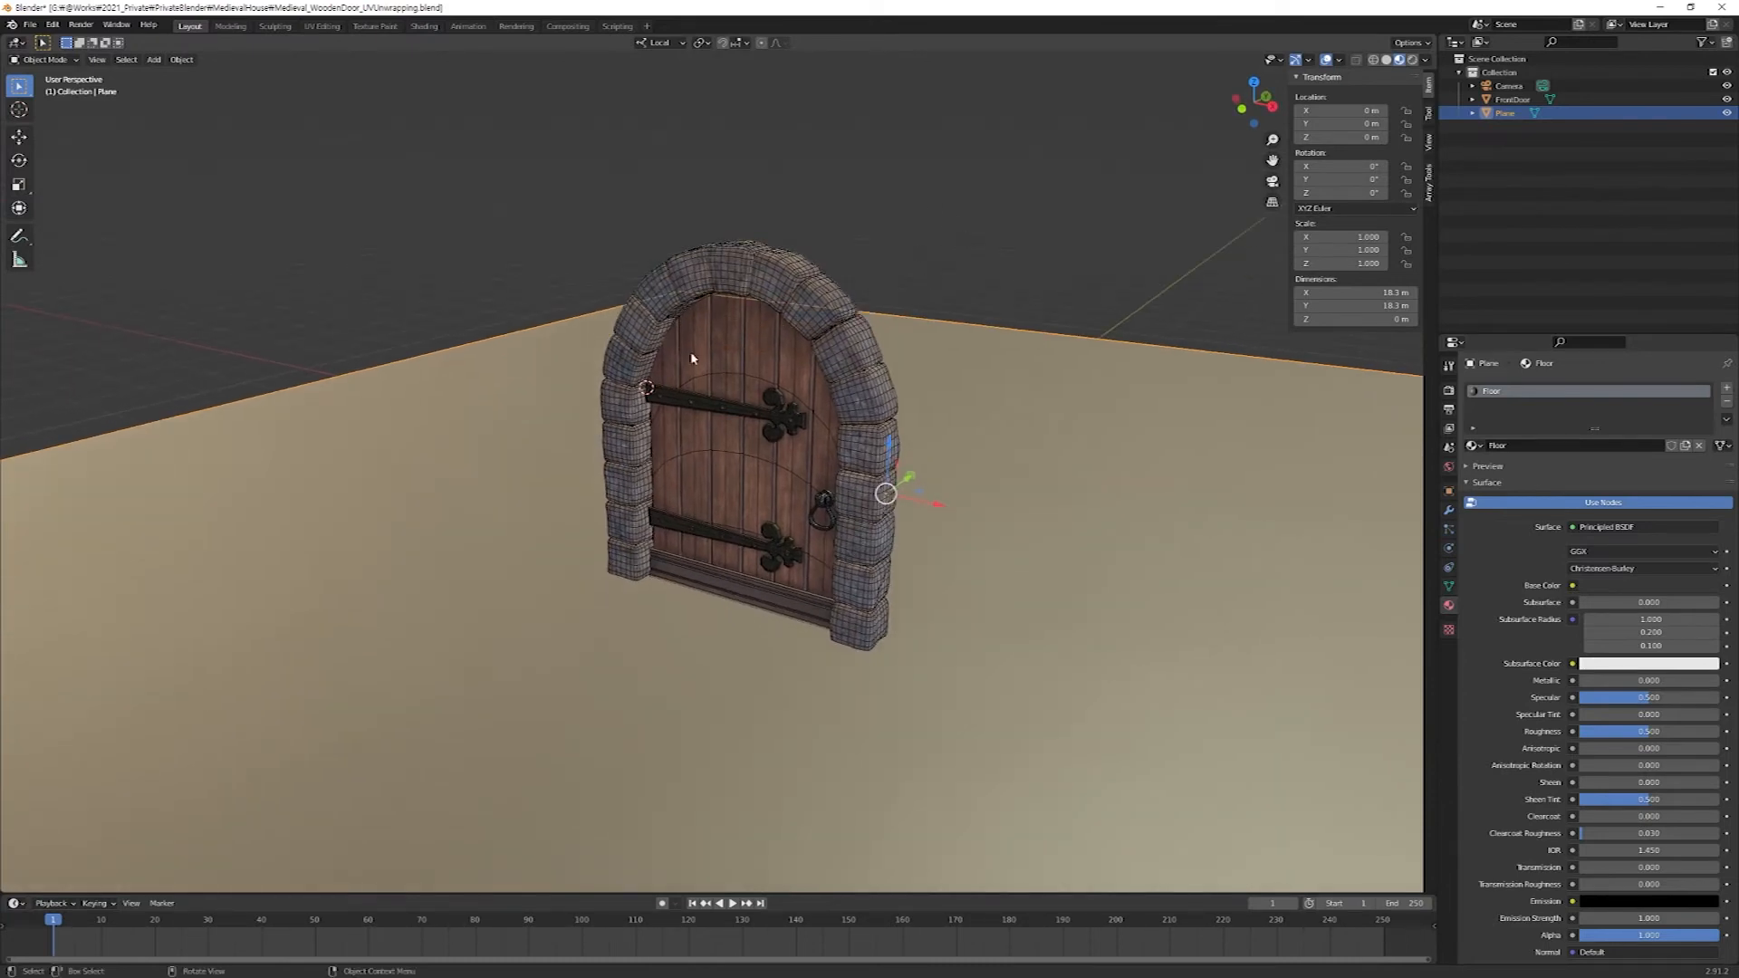
click(1450, 467)
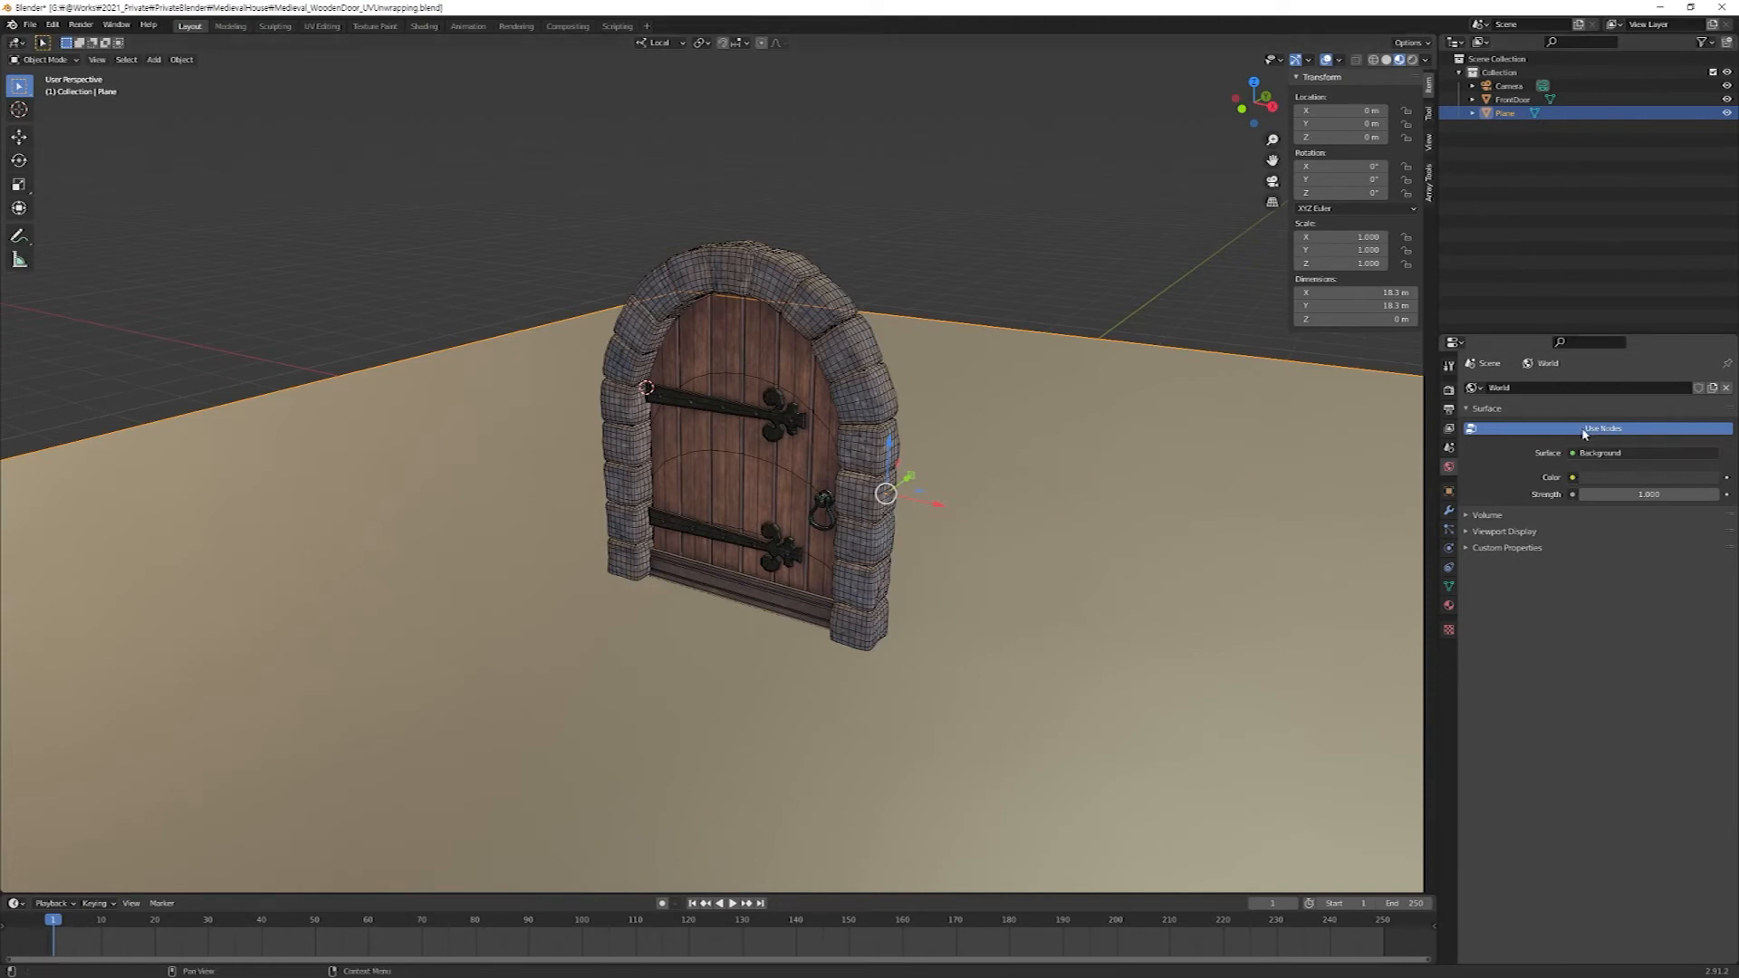
click(1573, 478)
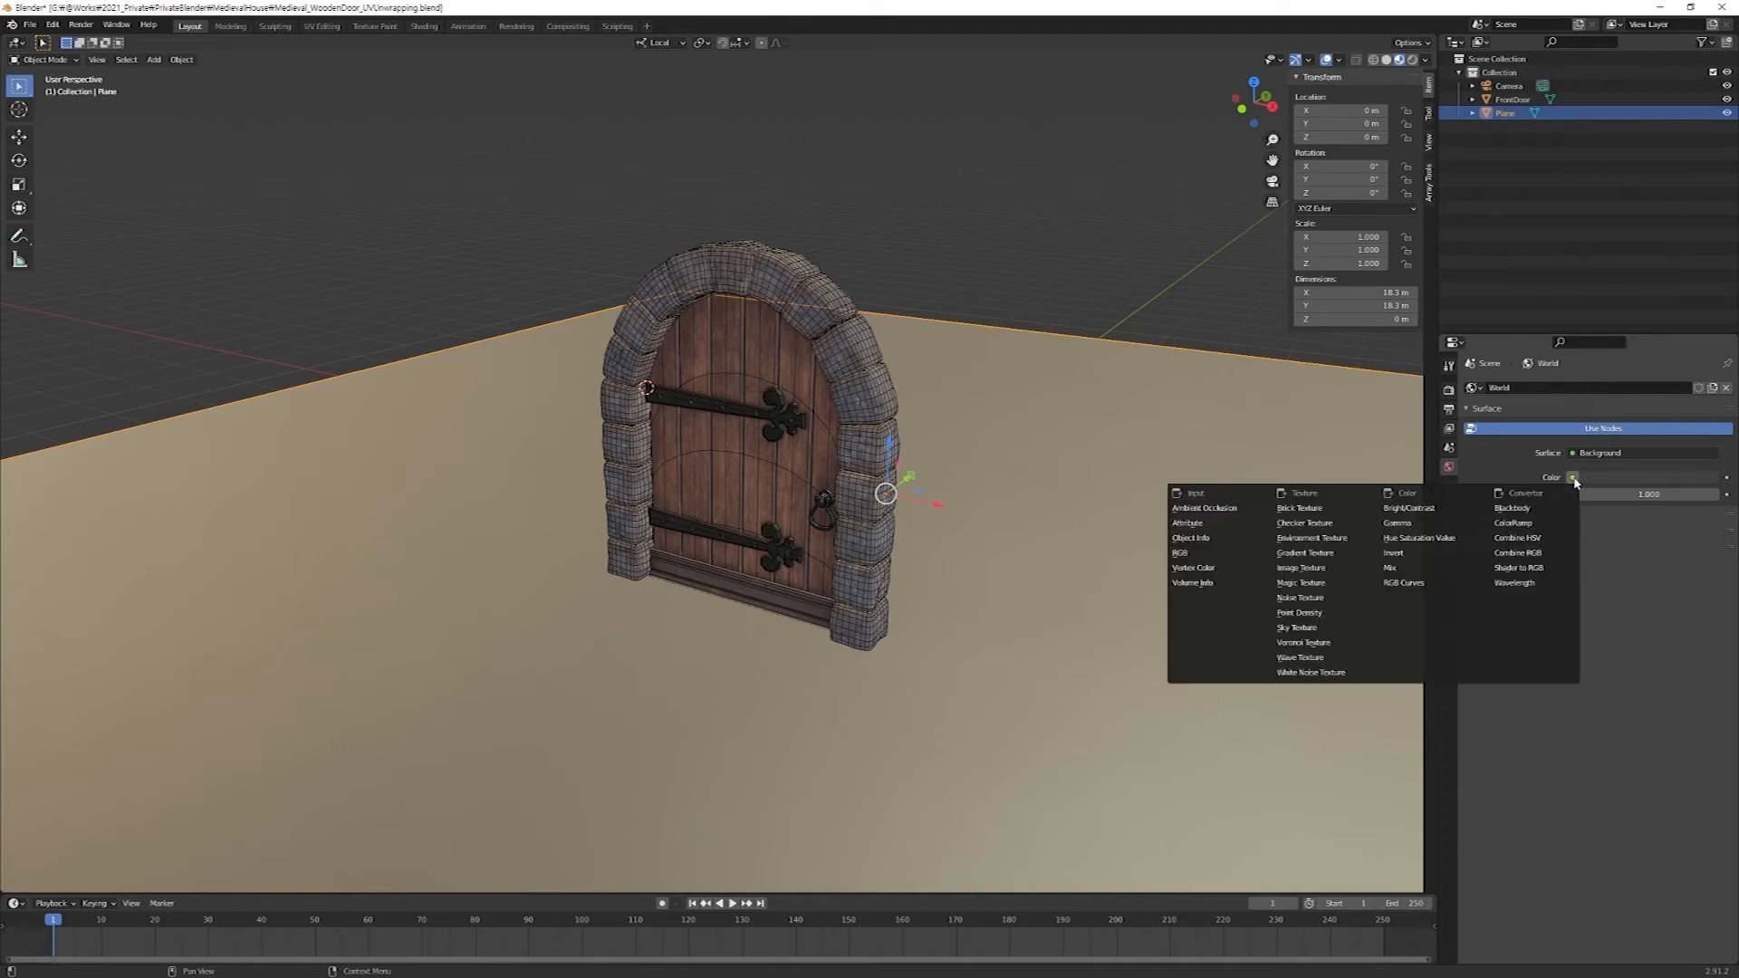
click(1331, 540)
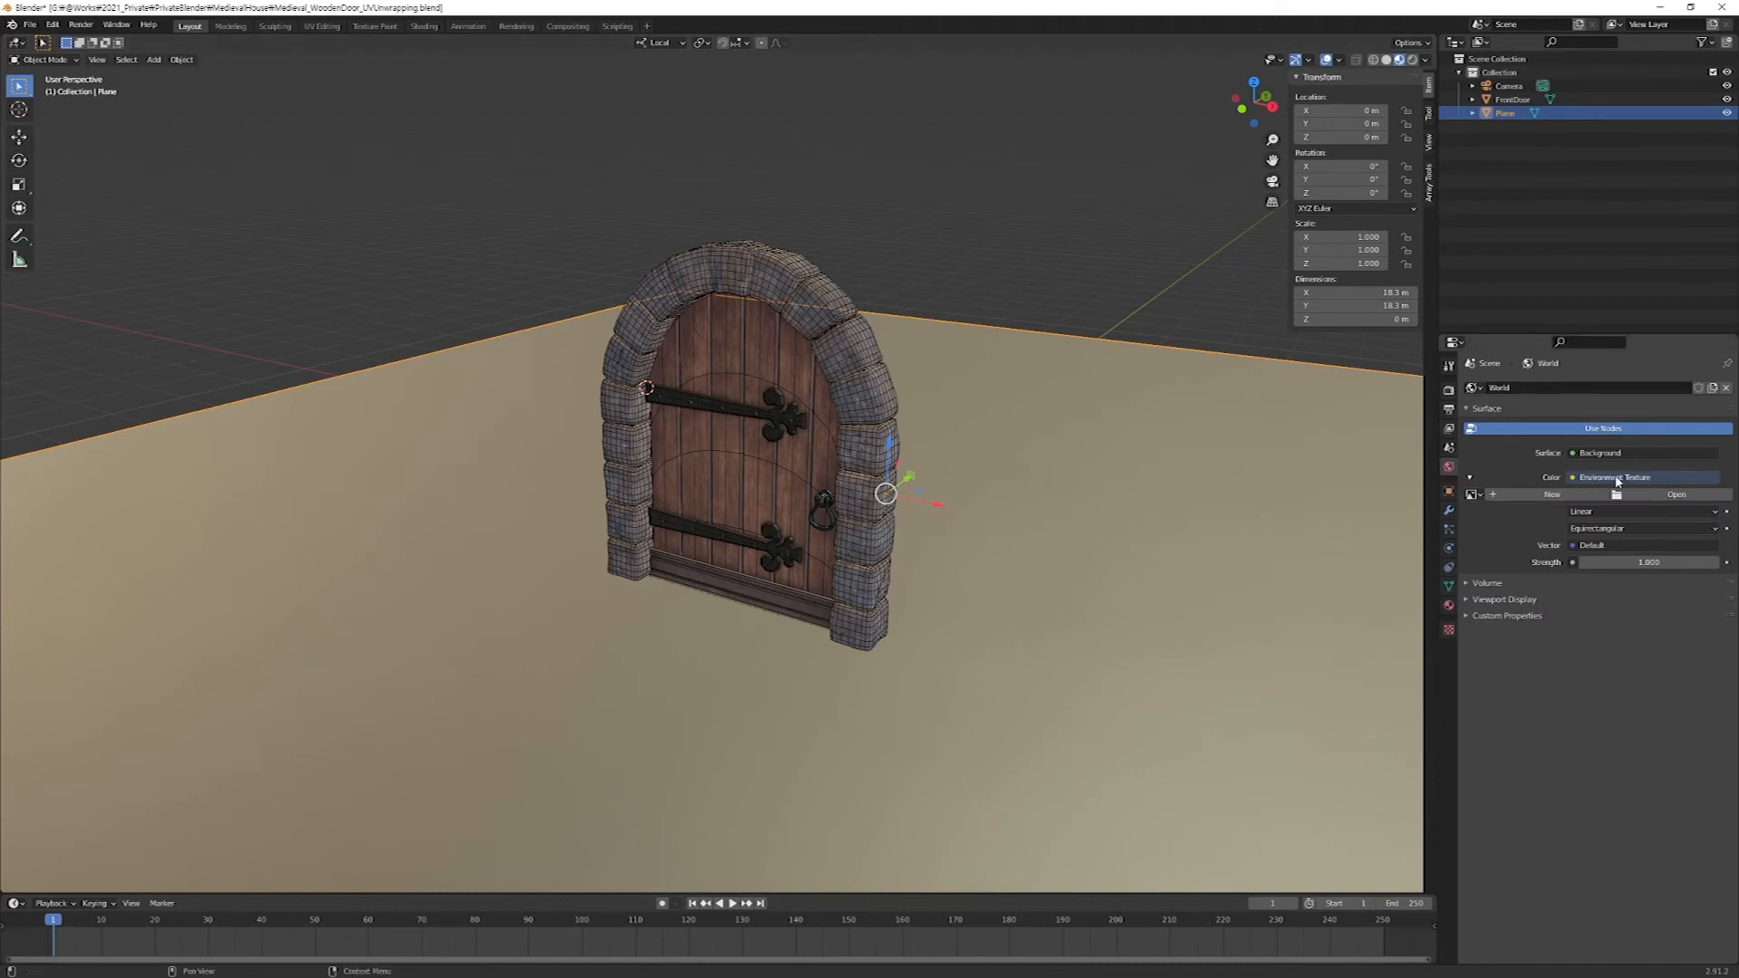
Load oberer_kuhberg_2k.exr from the MedievalHouse/src folder as the world's environment image.
click(1671, 494)
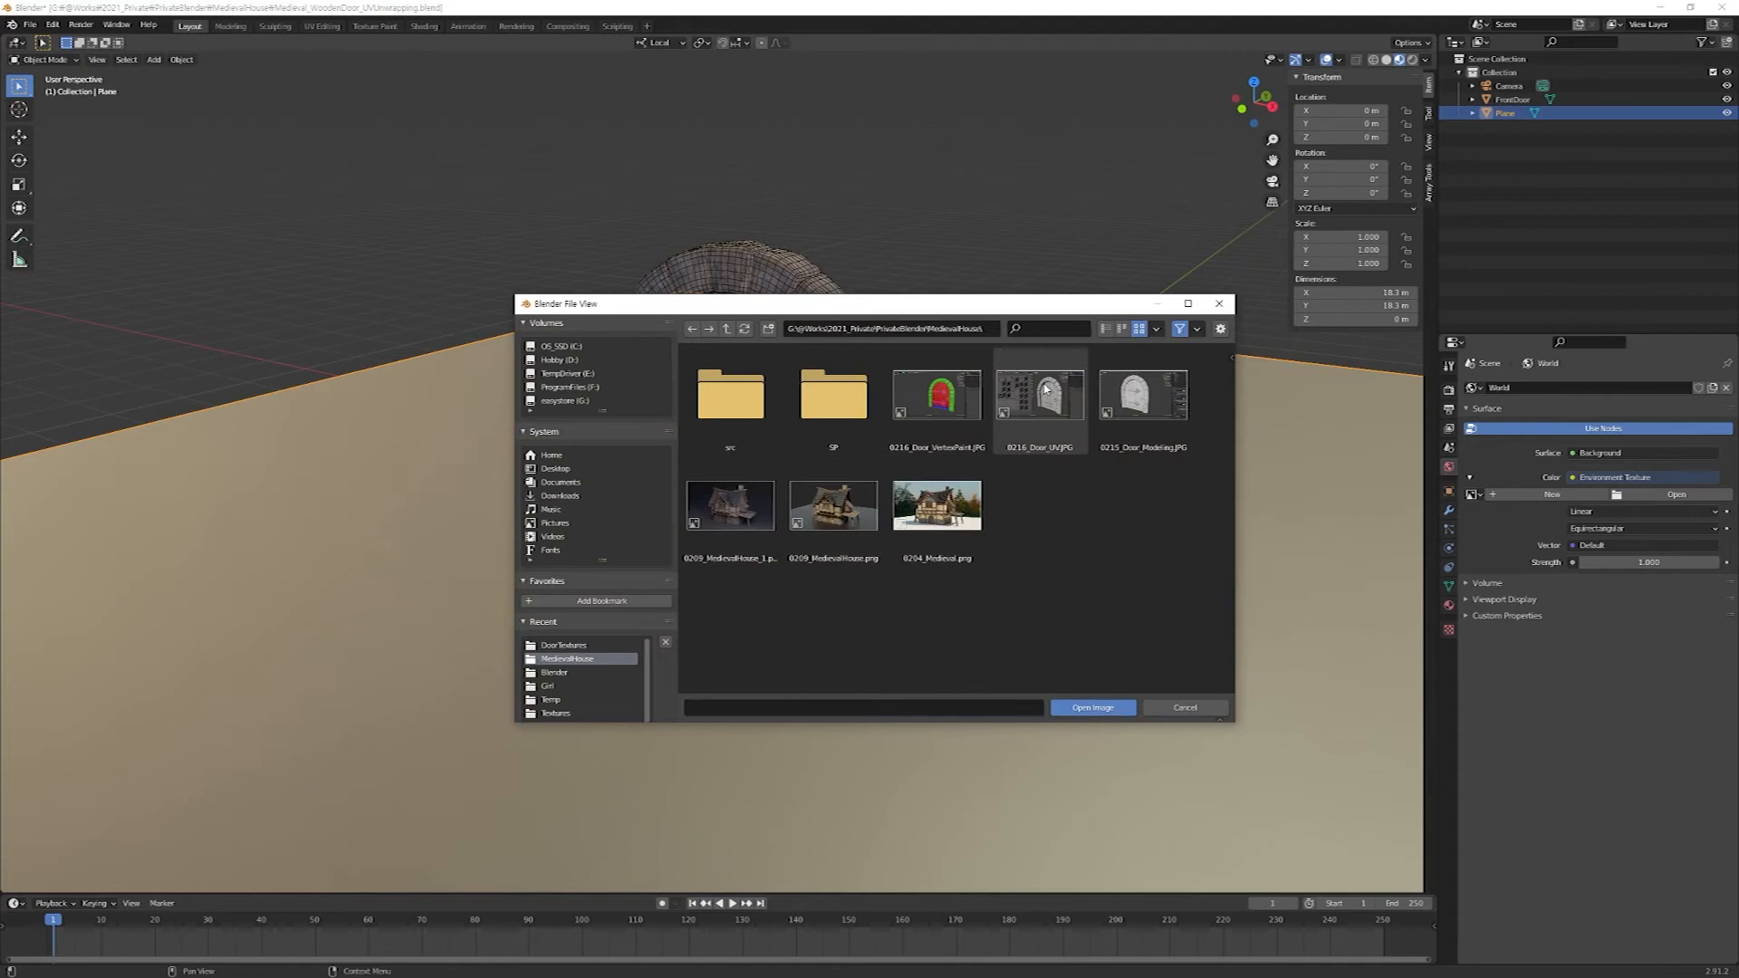
click(726, 329)
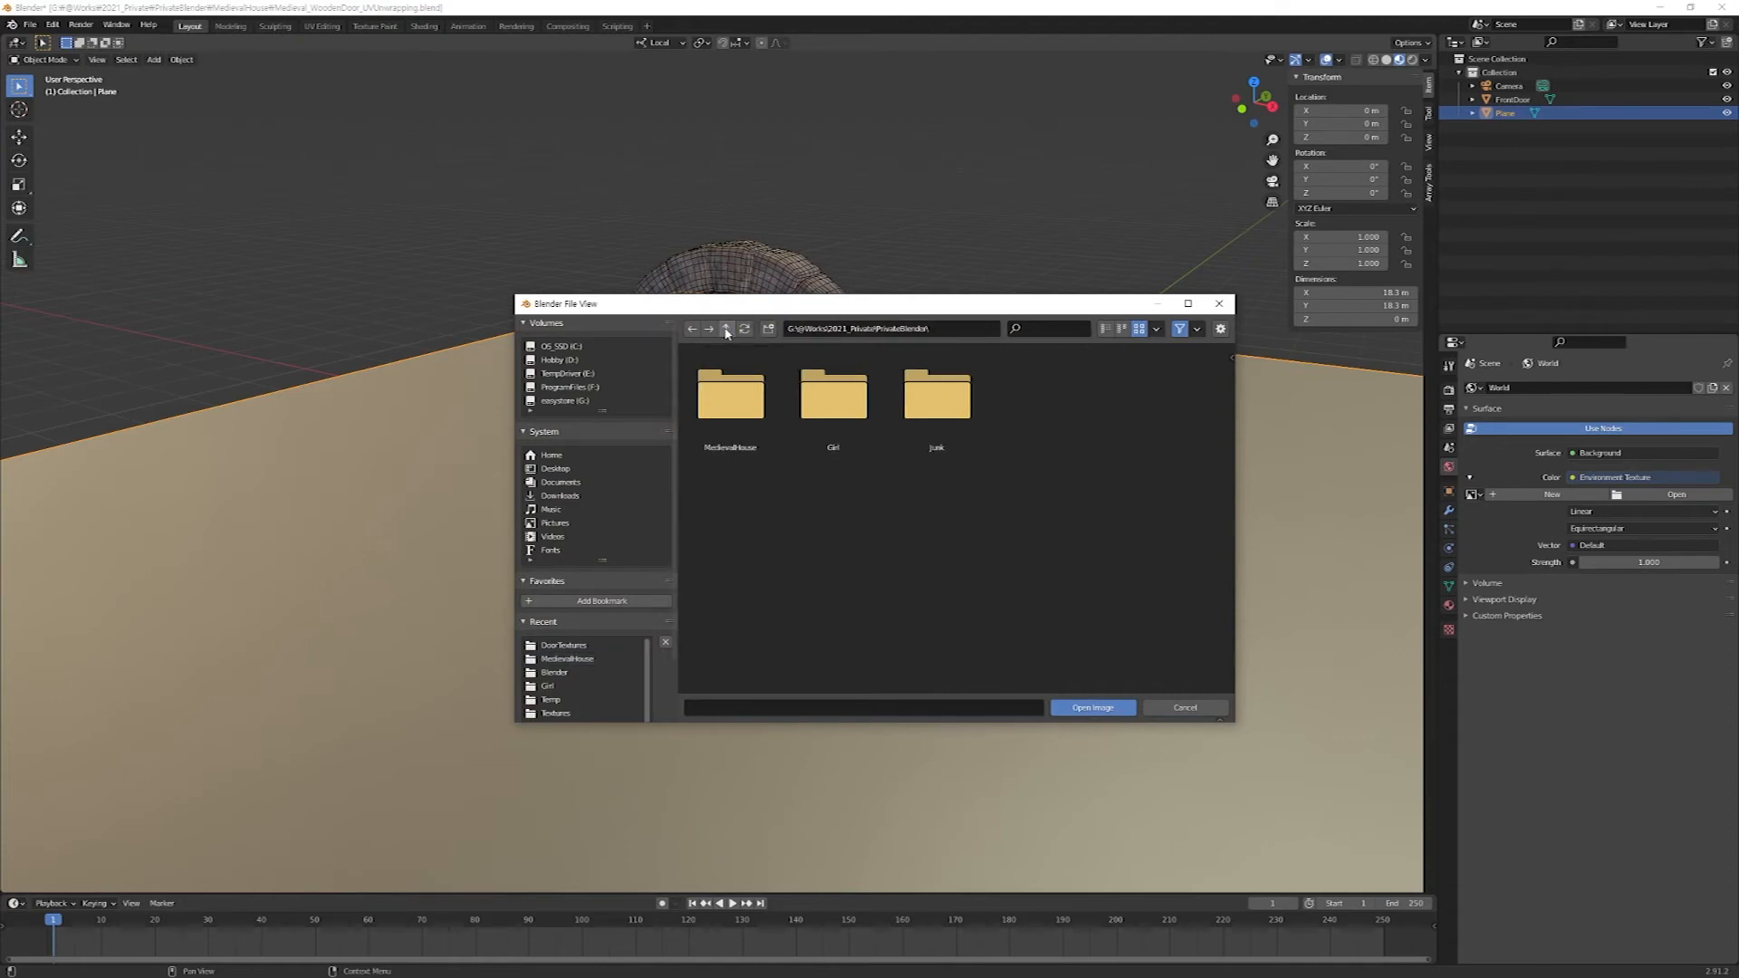
click(736, 409)
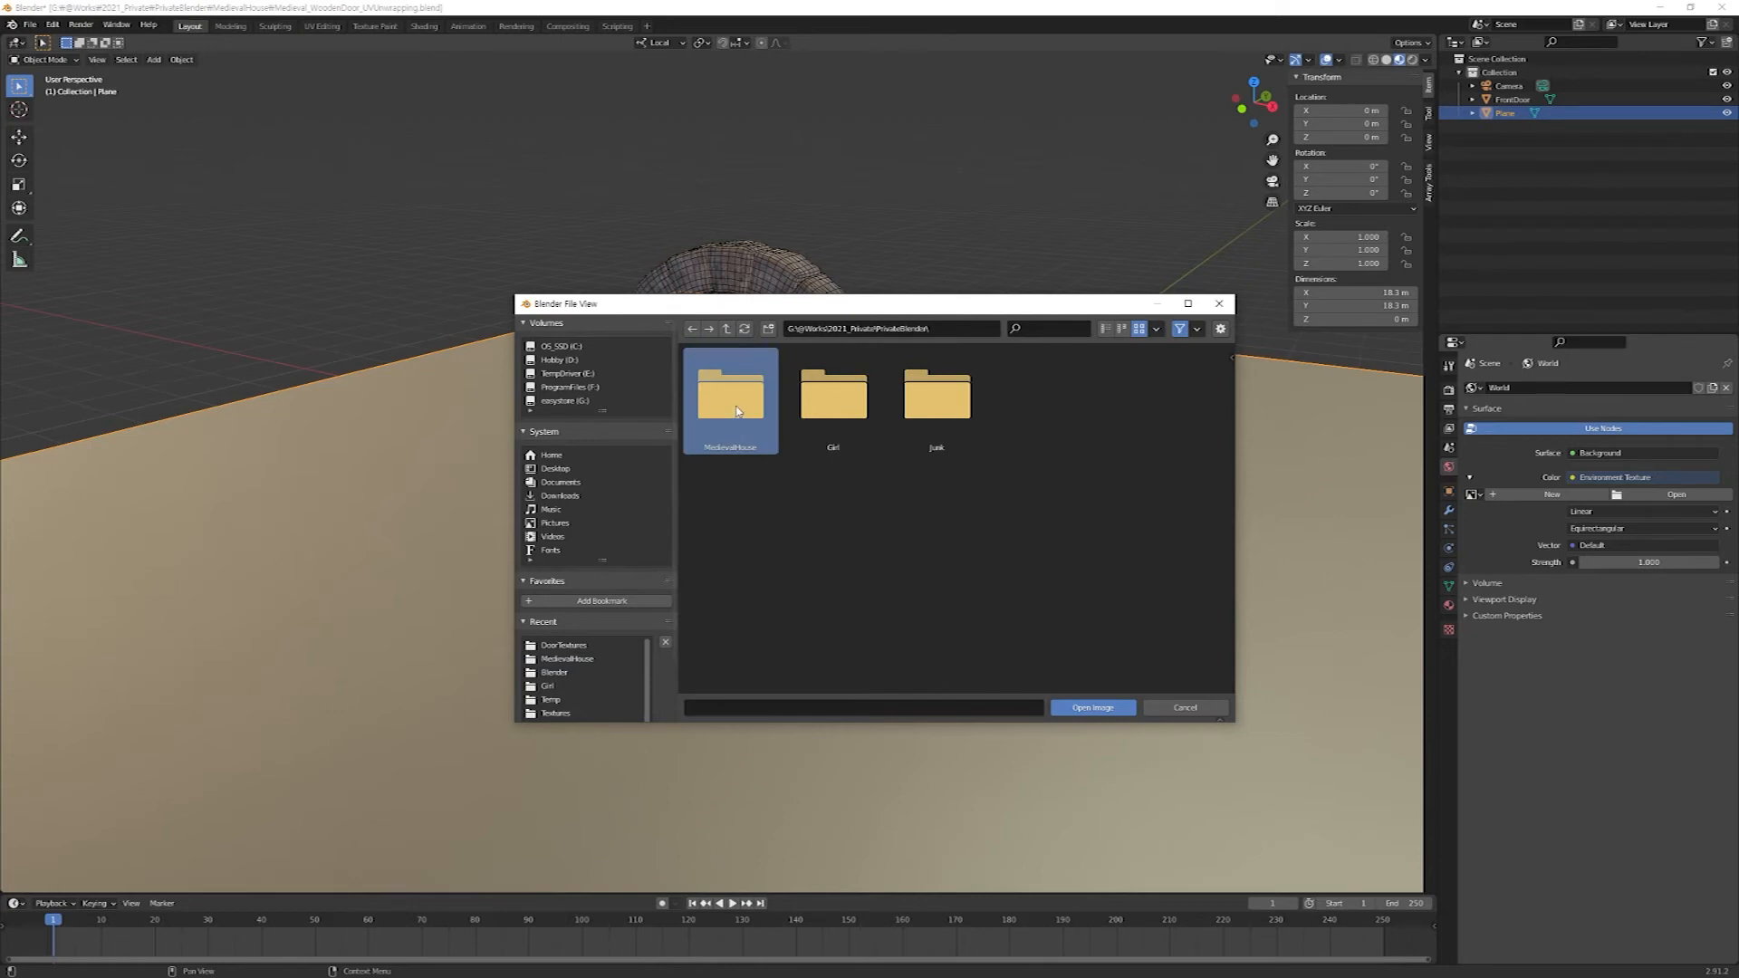
double_click(736, 409)
click(725, 399)
double_click(724, 398)
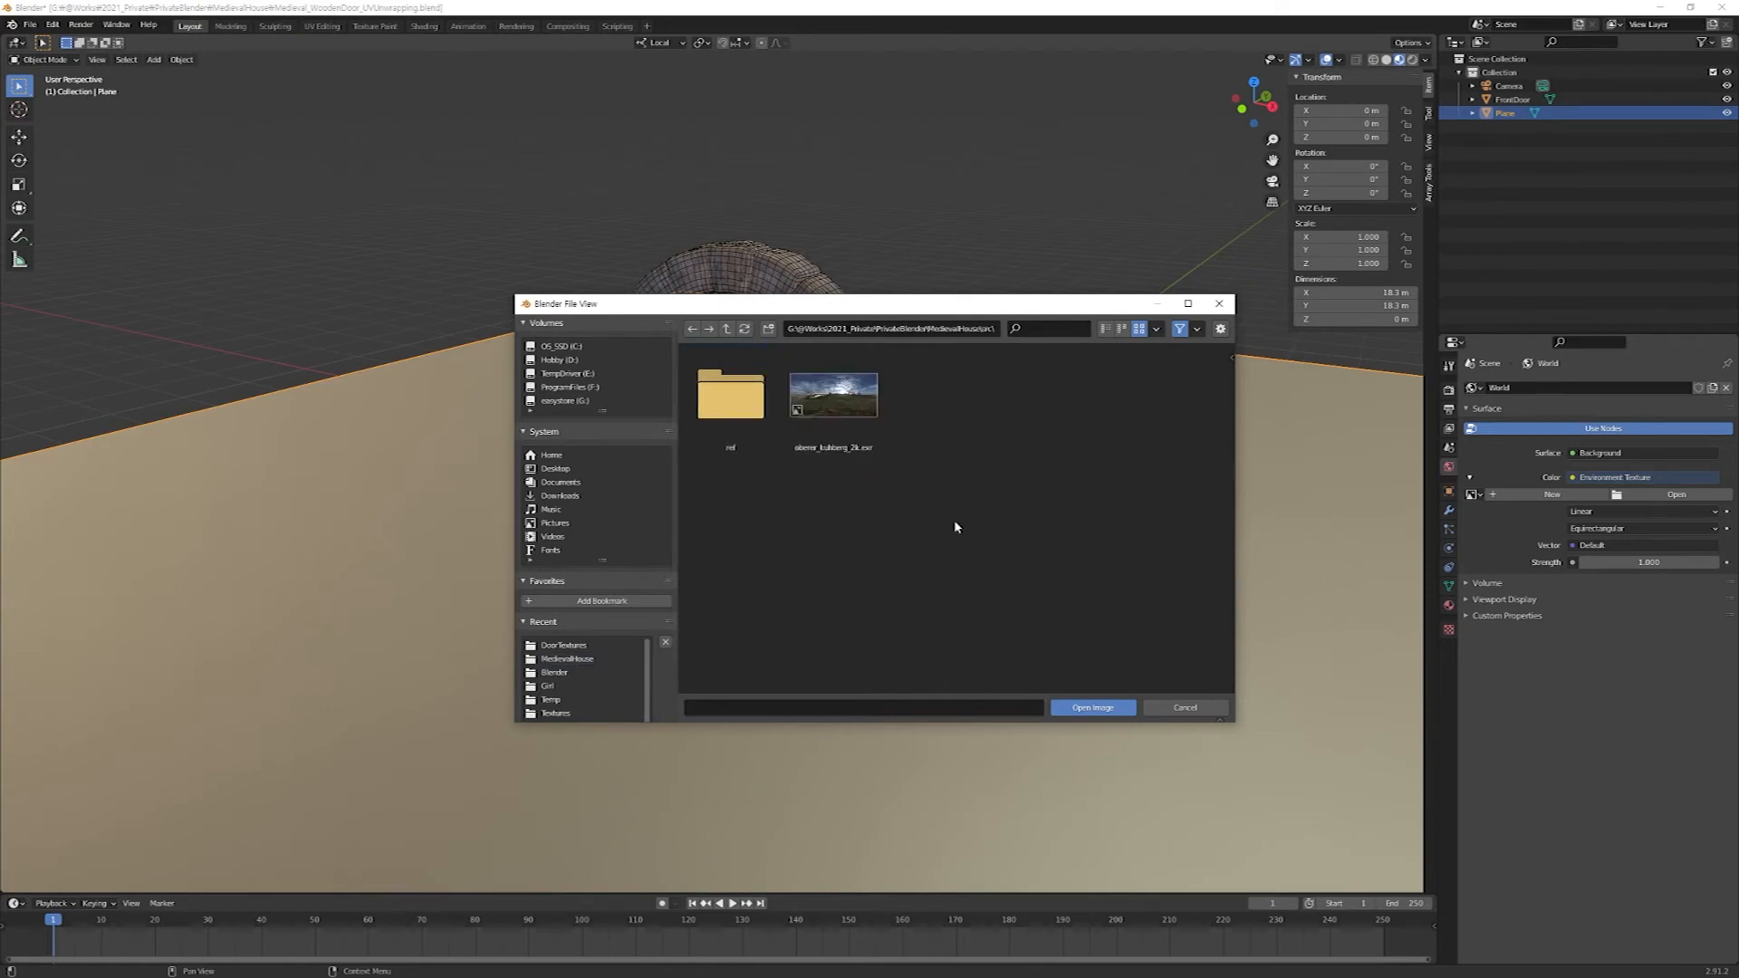
click(810, 381)
drag(903, 503, 835, 408)
drag(940, 488, 826, 397)
click(1093, 707)
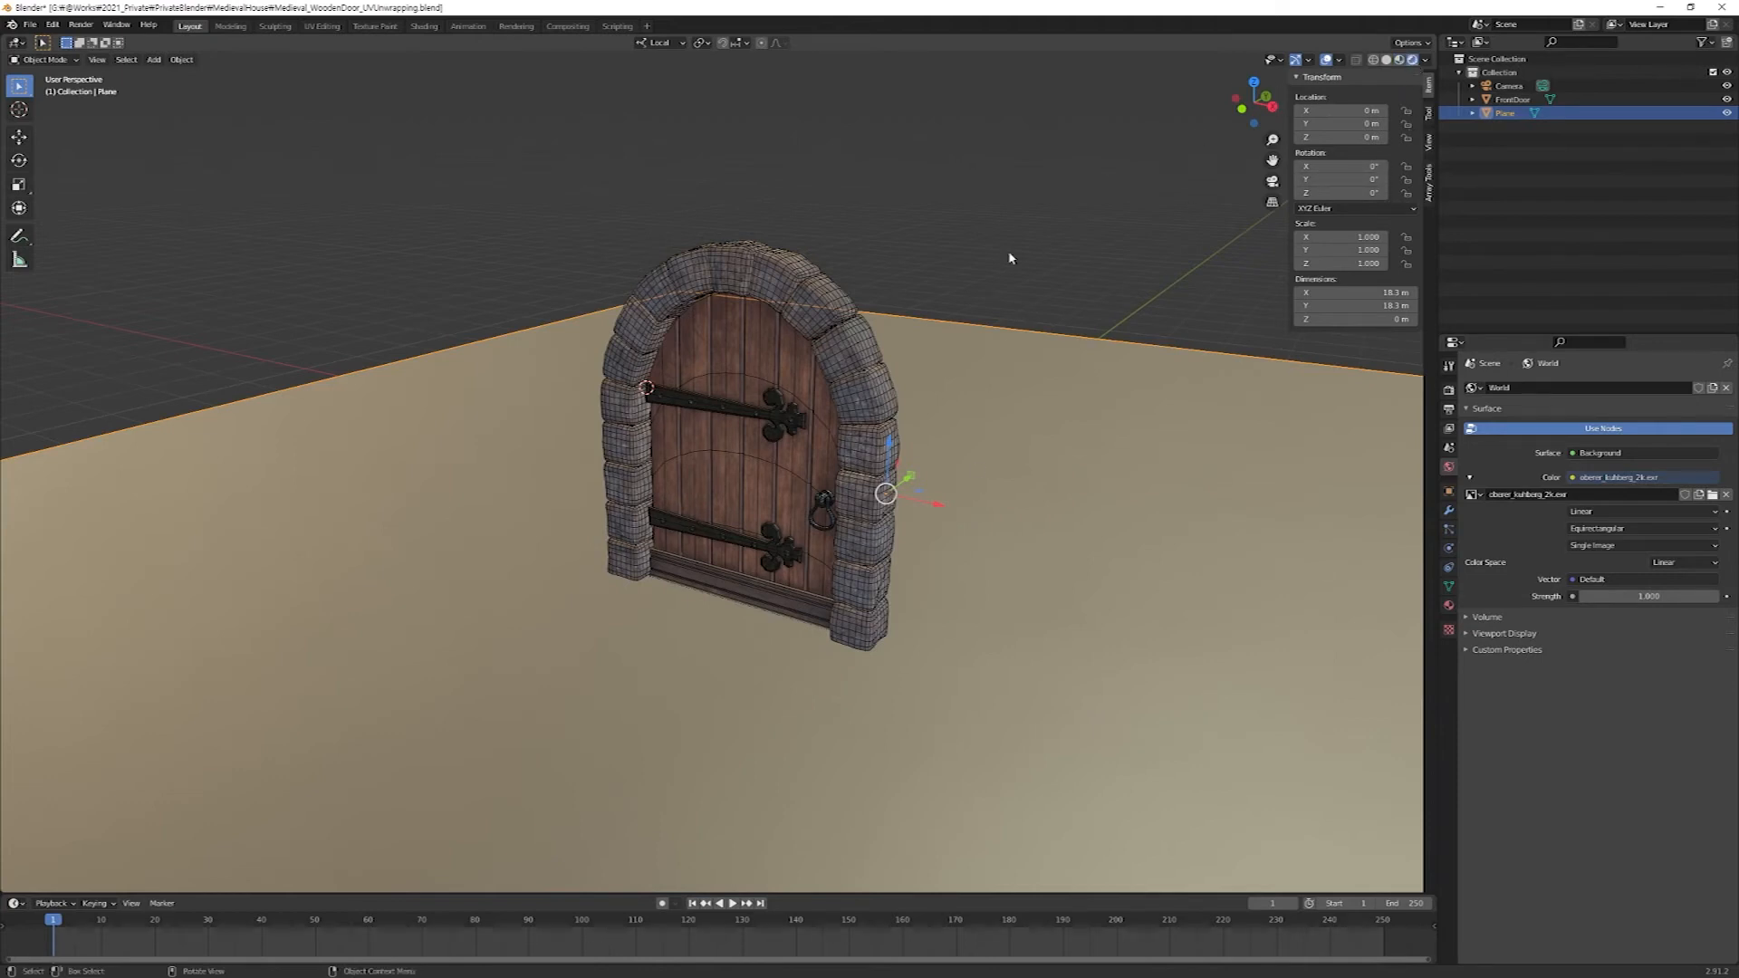
Enable Scene World in the Rendered viewport shading and view the door against the HDRI background.
click(1428, 60)
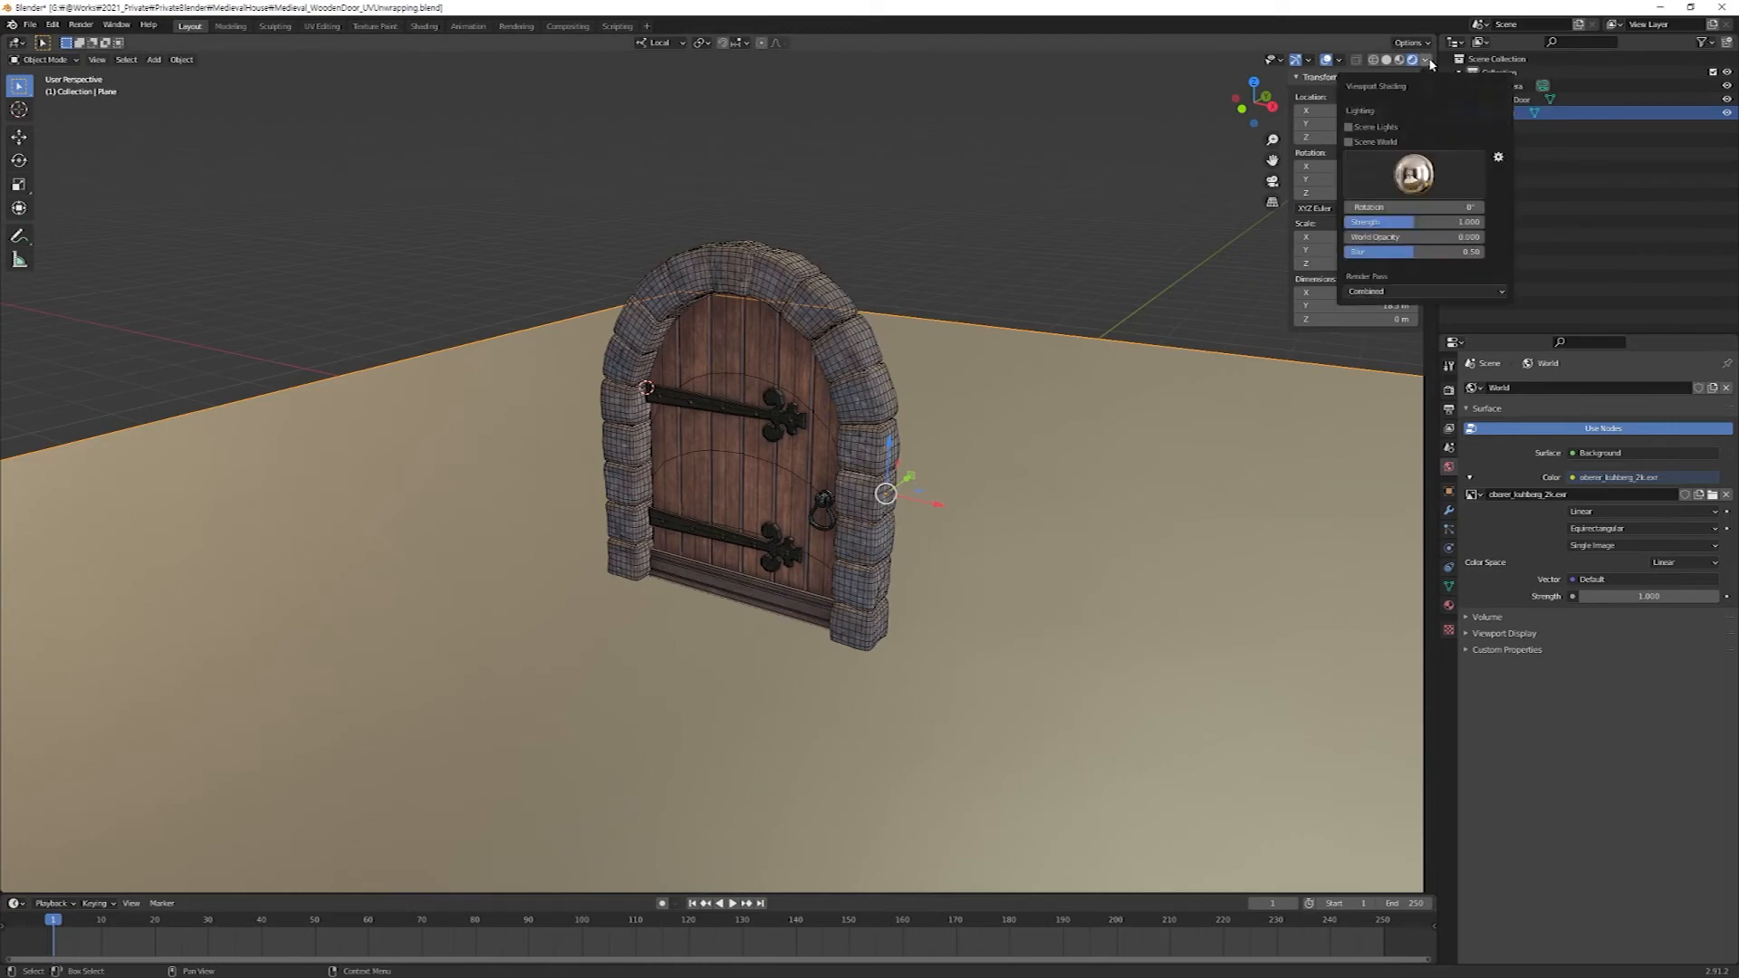
click(1349, 142)
mouse_move(1018, 431)
middle_down()
mouse_move(1009, 388)
mouse_move(923, 409)
mouse_move(1009, 419)
mouse_move(986, 441)
mouse_move(1000, 467)
middle_up()
scroll(981, 453, up, 3)
click(1426, 60)
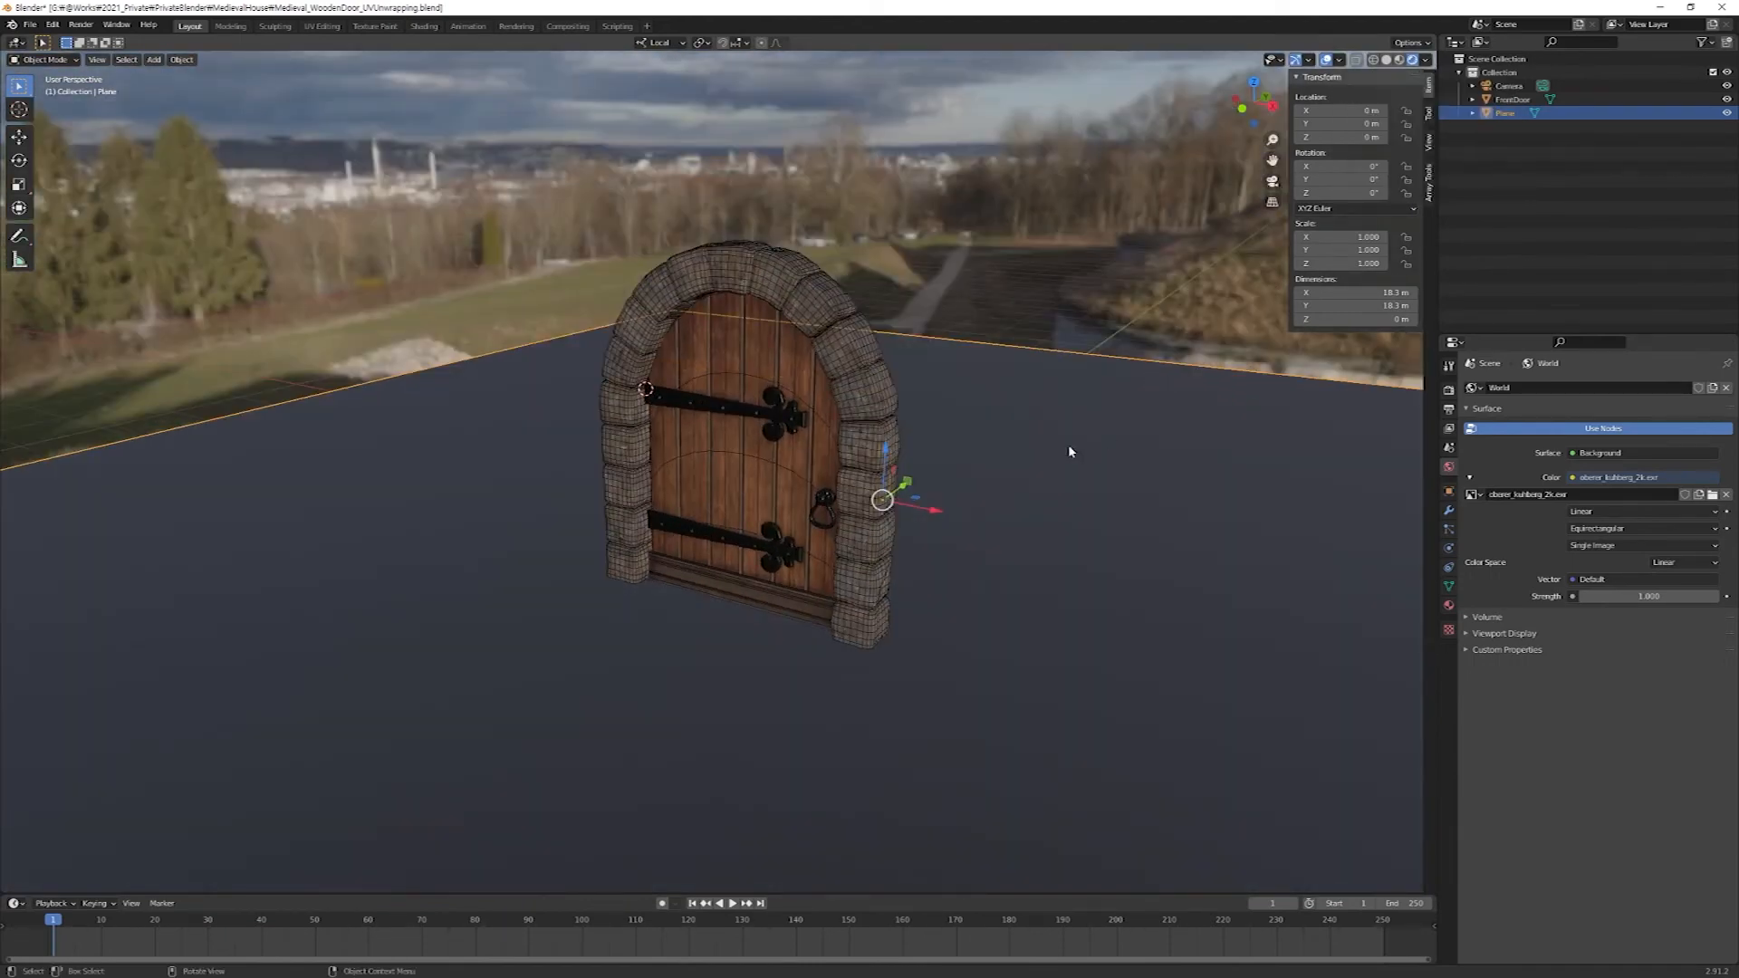
Turn off the viewport overlays so the rendered door shows without wireframe and selection outlines.
middle_drag(1072, 453, 1040, 453)
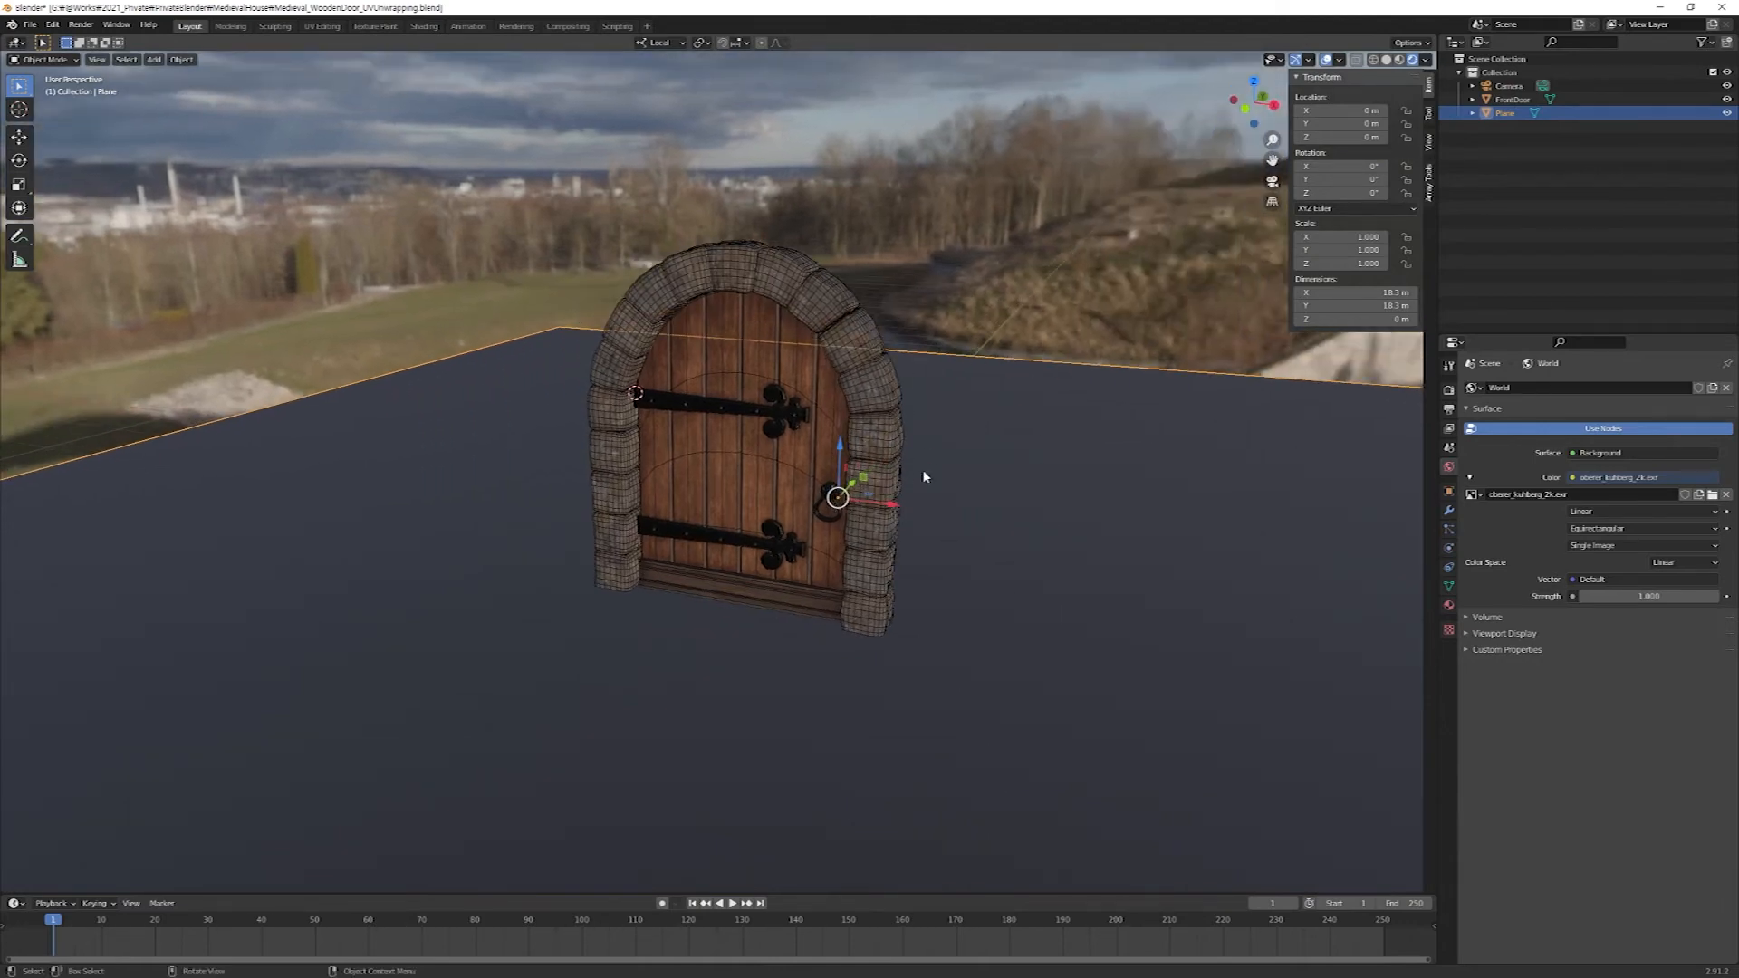
middle_drag(835, 404, 878, 400)
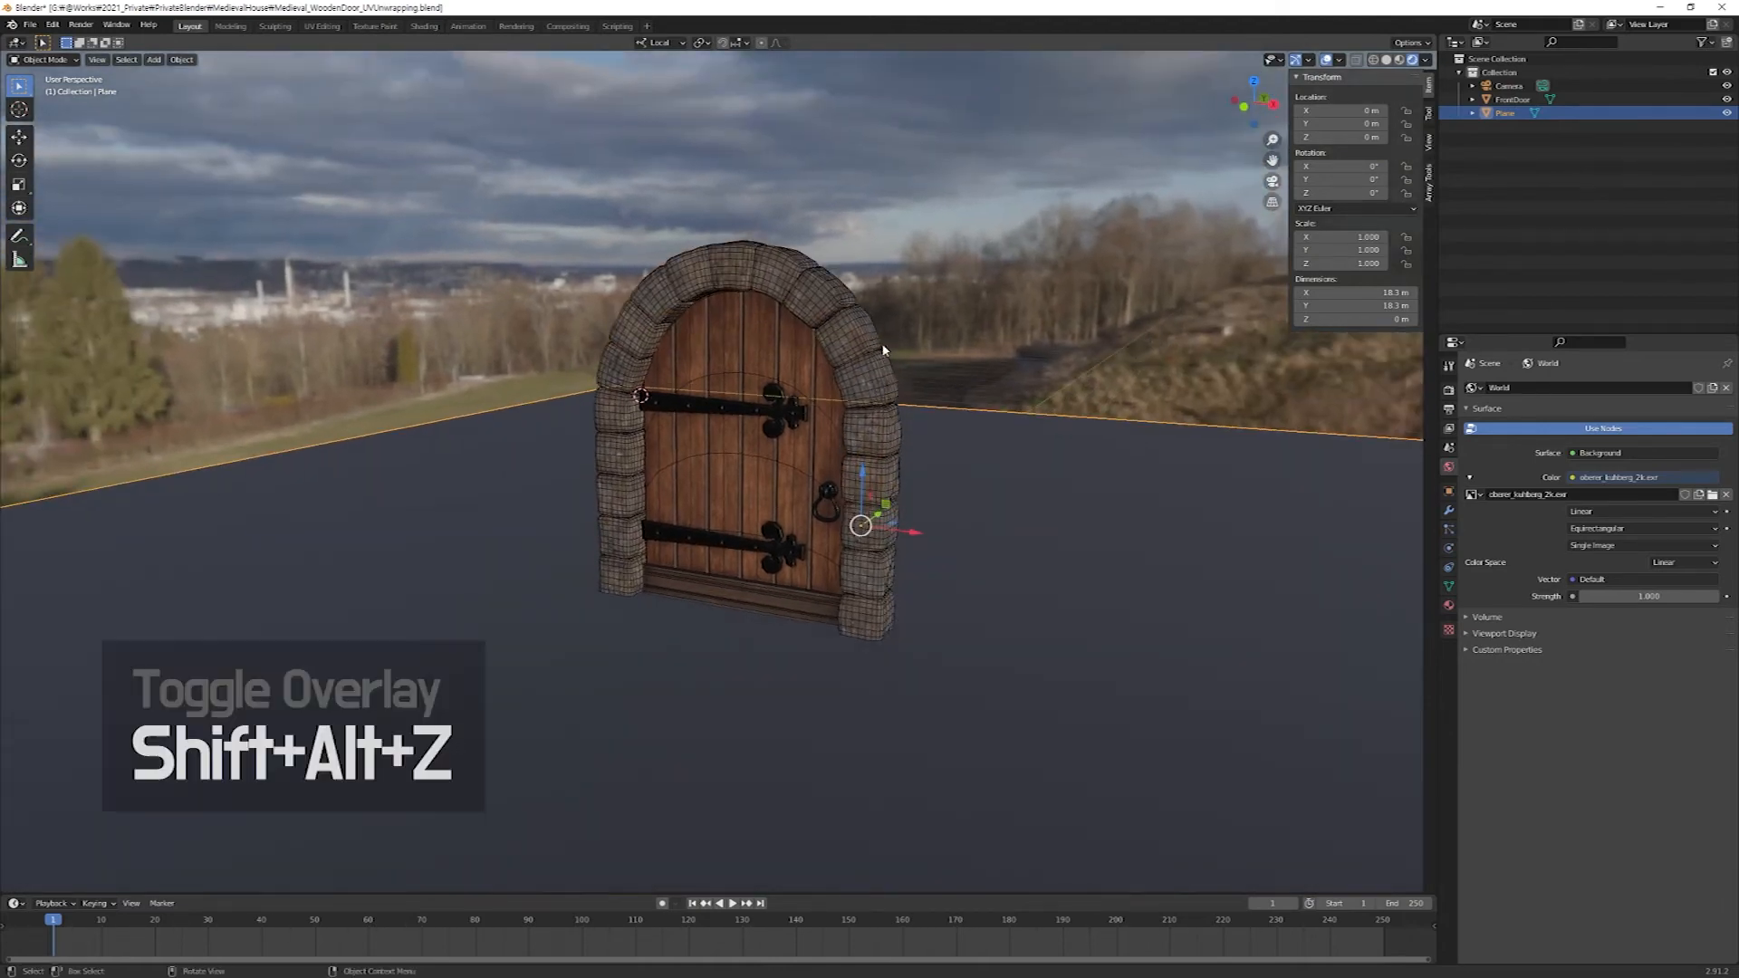
key(shift+alt+z)
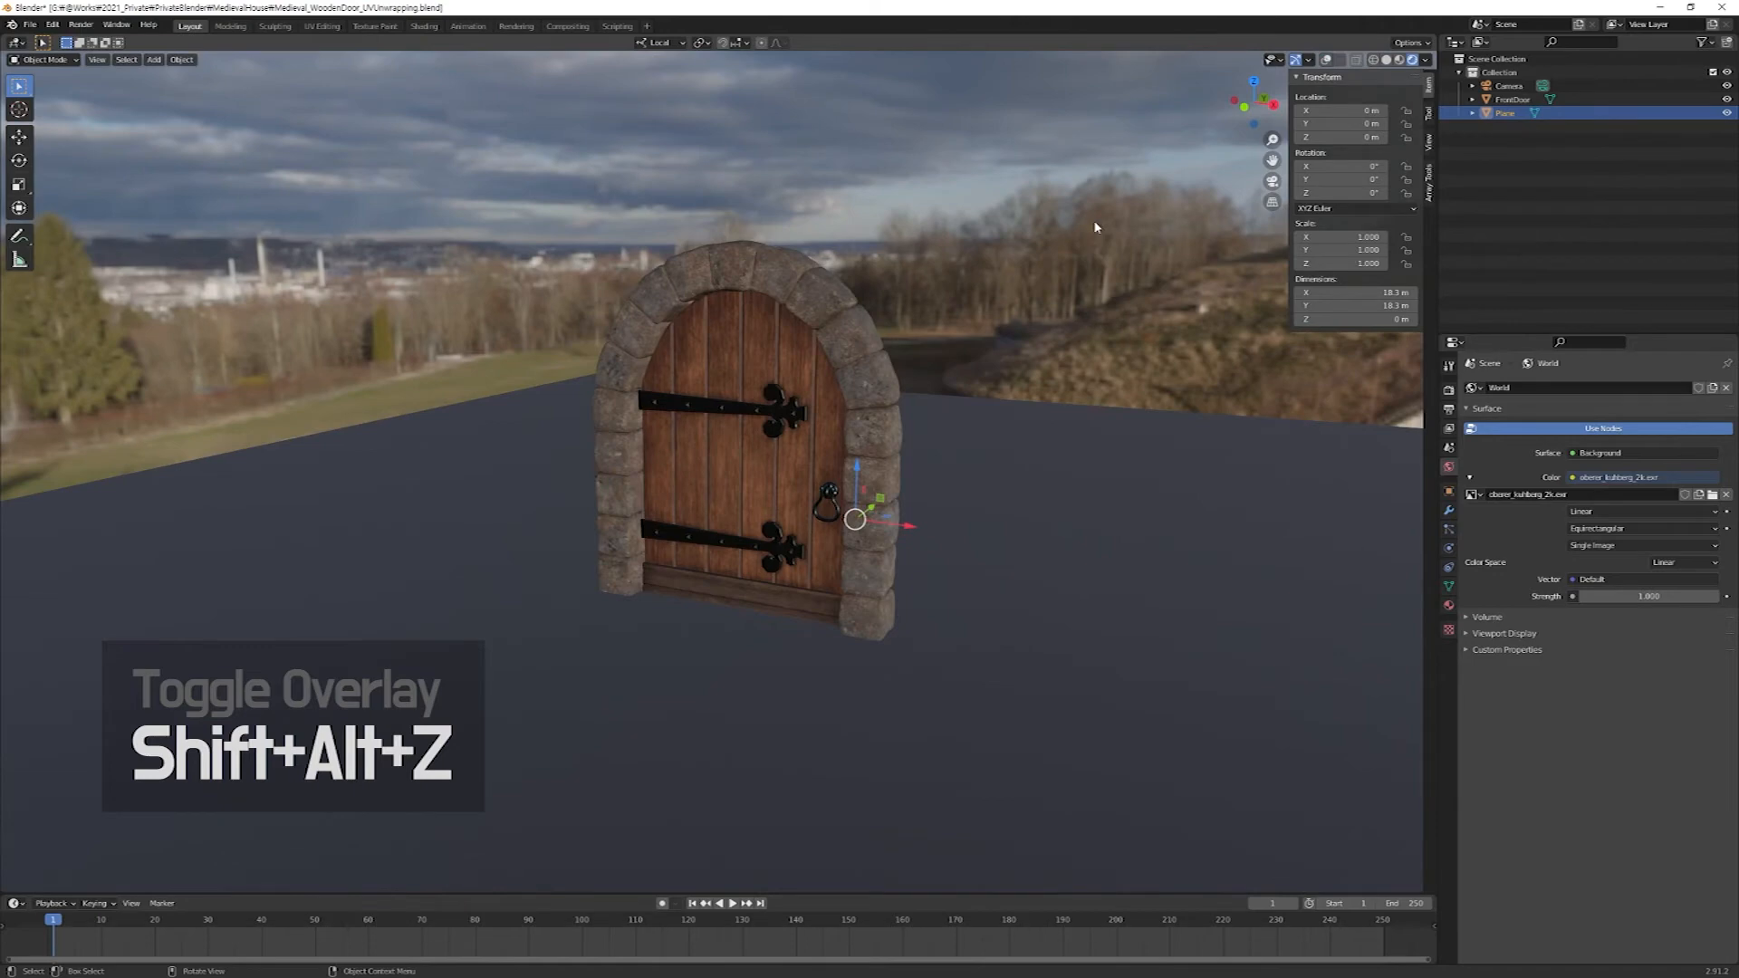
click(1326, 59)
key(shift+alt+z)
key(shift+alt+z)
key(shift+alt+z)
Hide the viewport gizmos for a clean rendered view of the door.
middle_drag(1012, 462, 1010, 469)
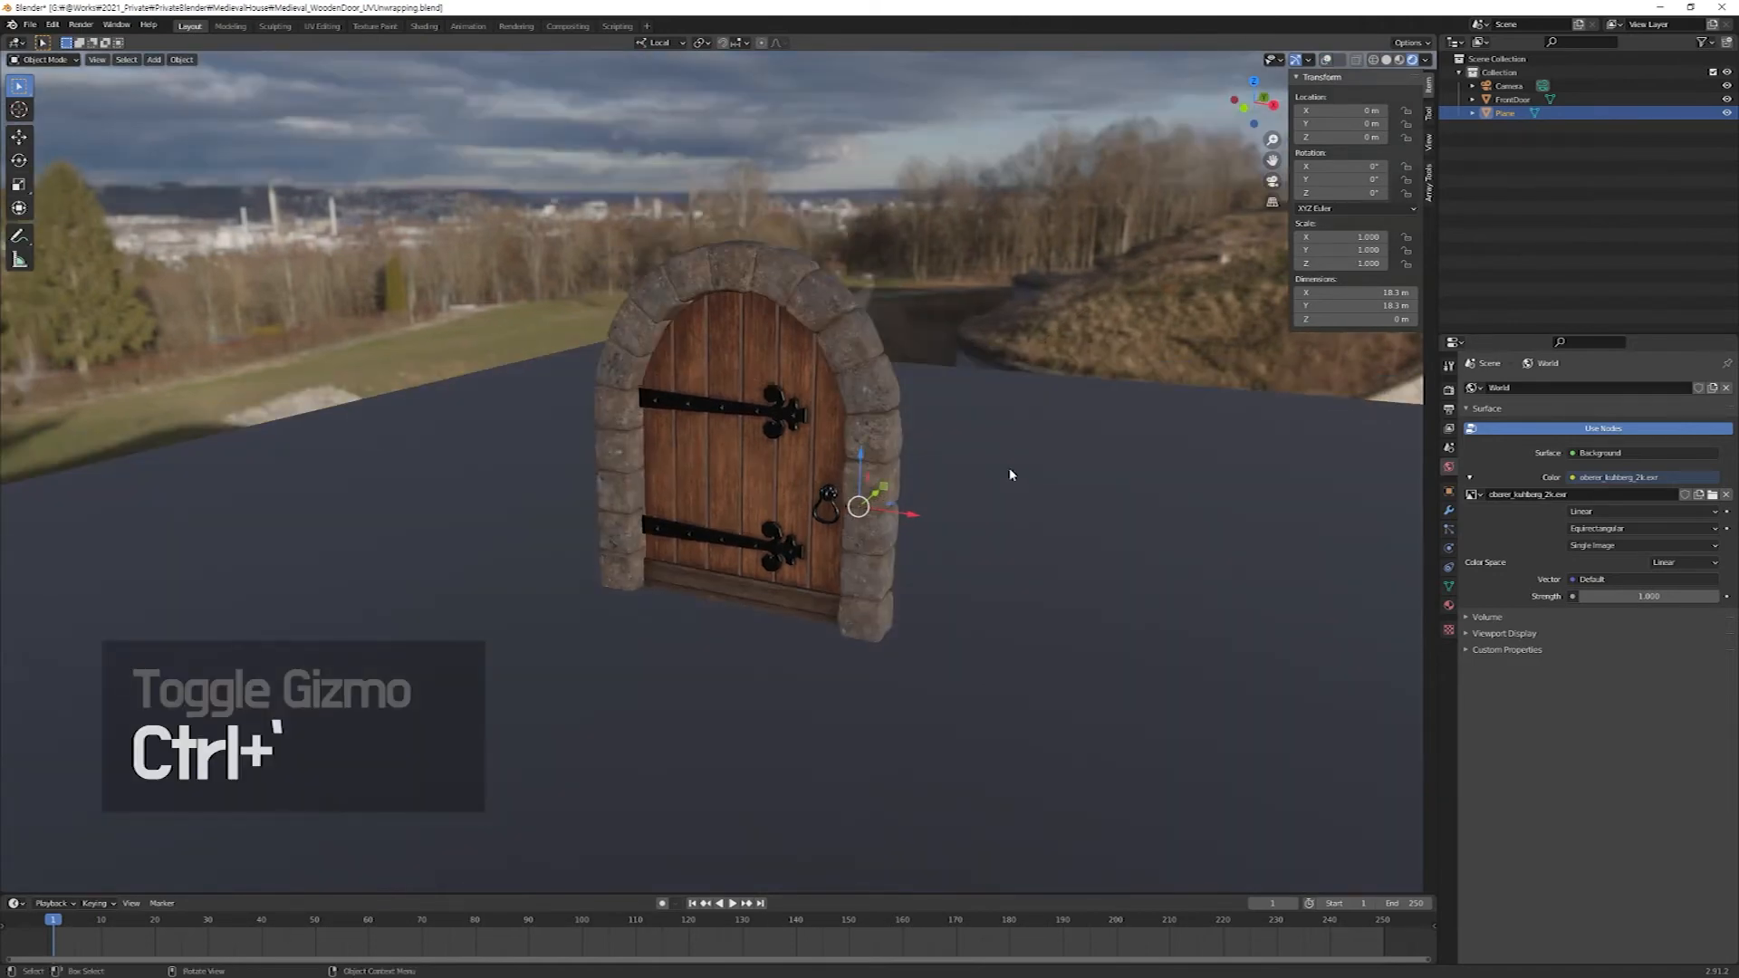
key(ctrl+grave)
key(ctrl+grave)
key(ctrl+grave)
key(ctrl+grave)
key(ctrl+grave)
key(ctrl+grave)
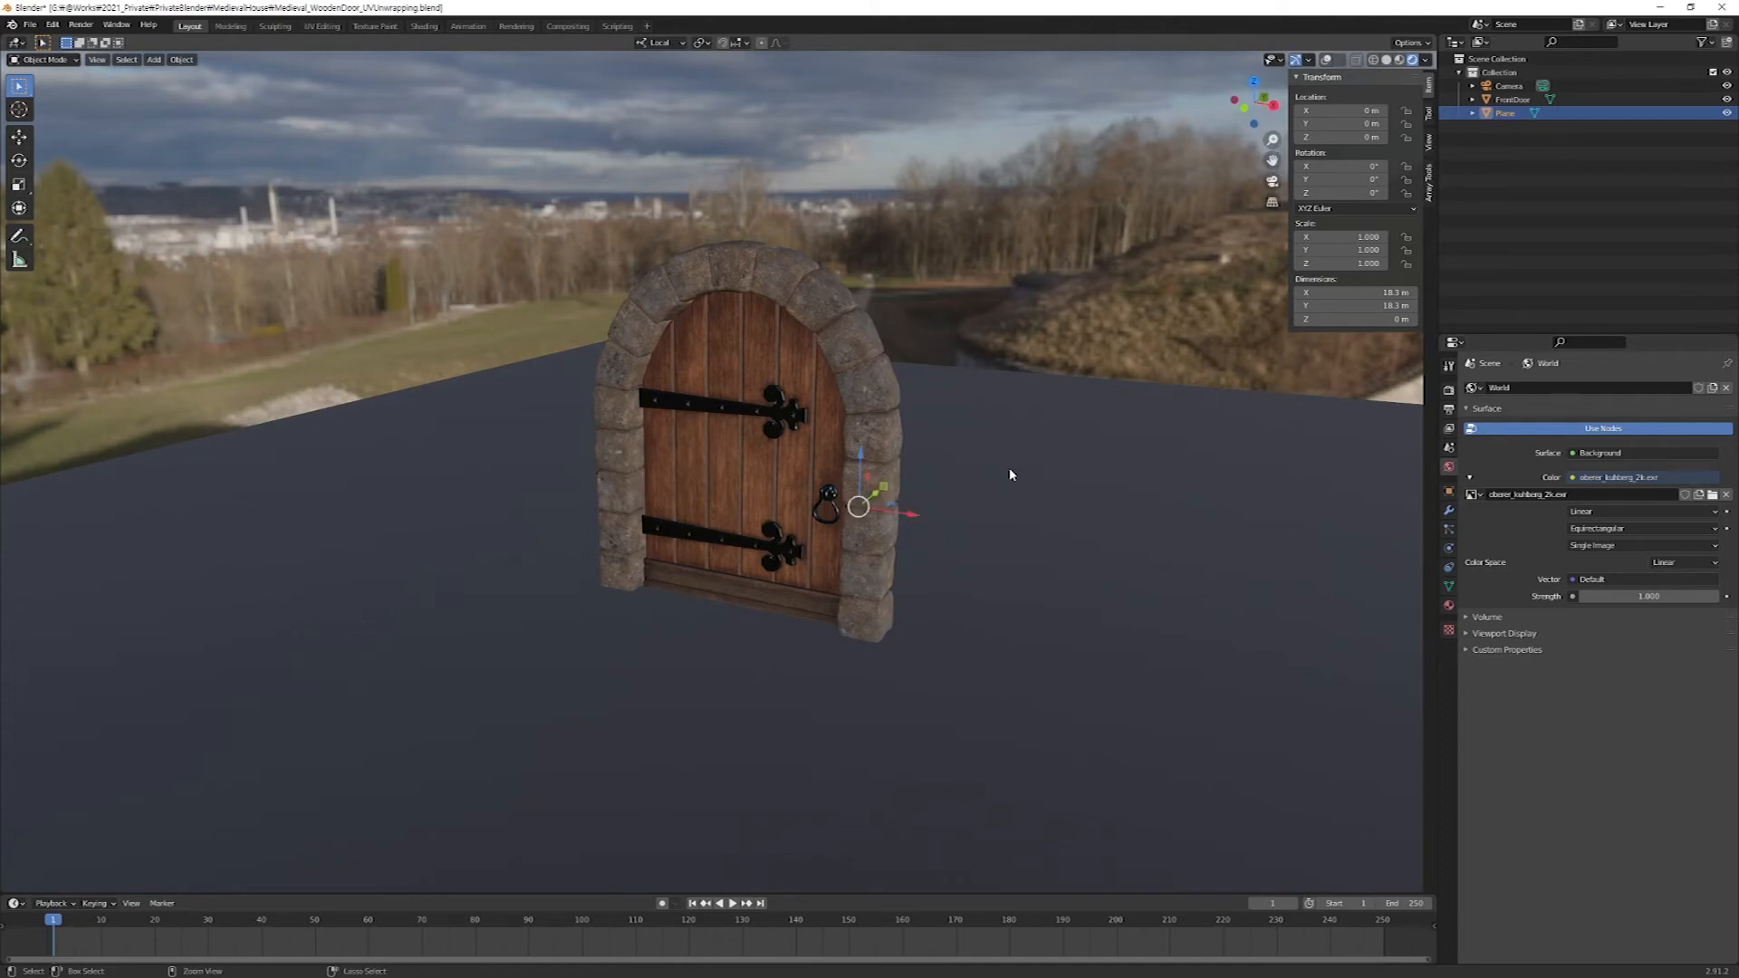
key(ctrl+grave)
key(ctrl+grave)
key(ctrl+grave)
key(ctrl+grave)
key(ctrl+grave)
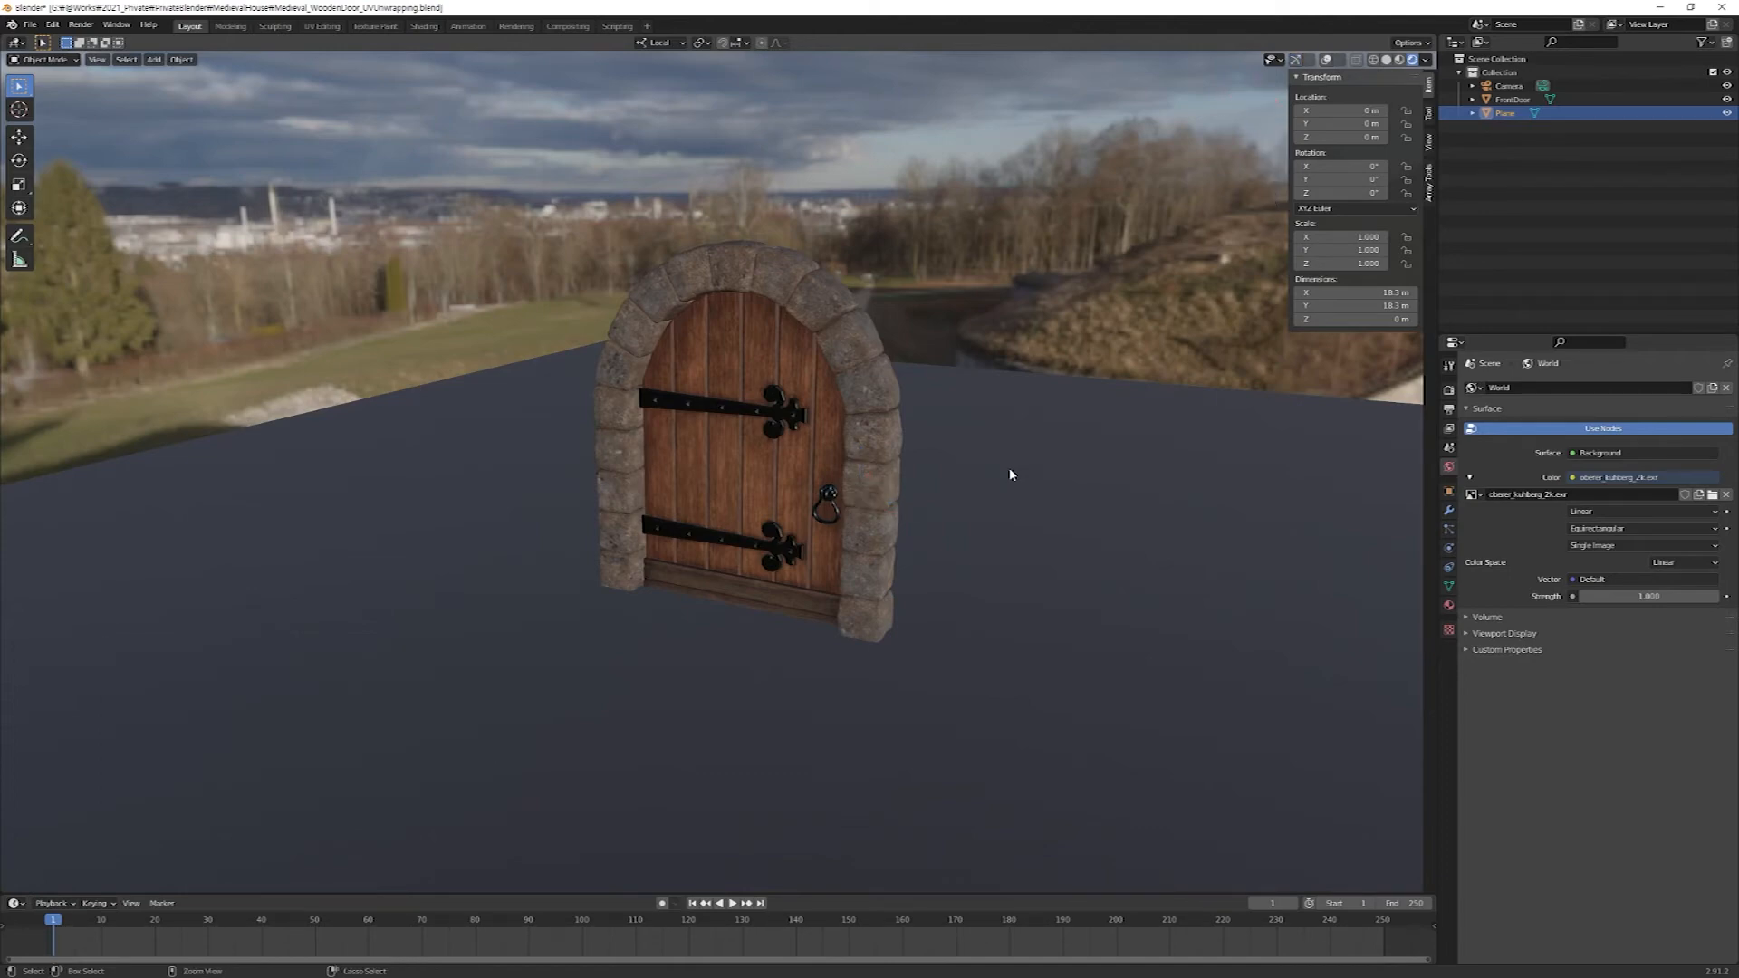
middle_drag(1012, 474, 921, 425)
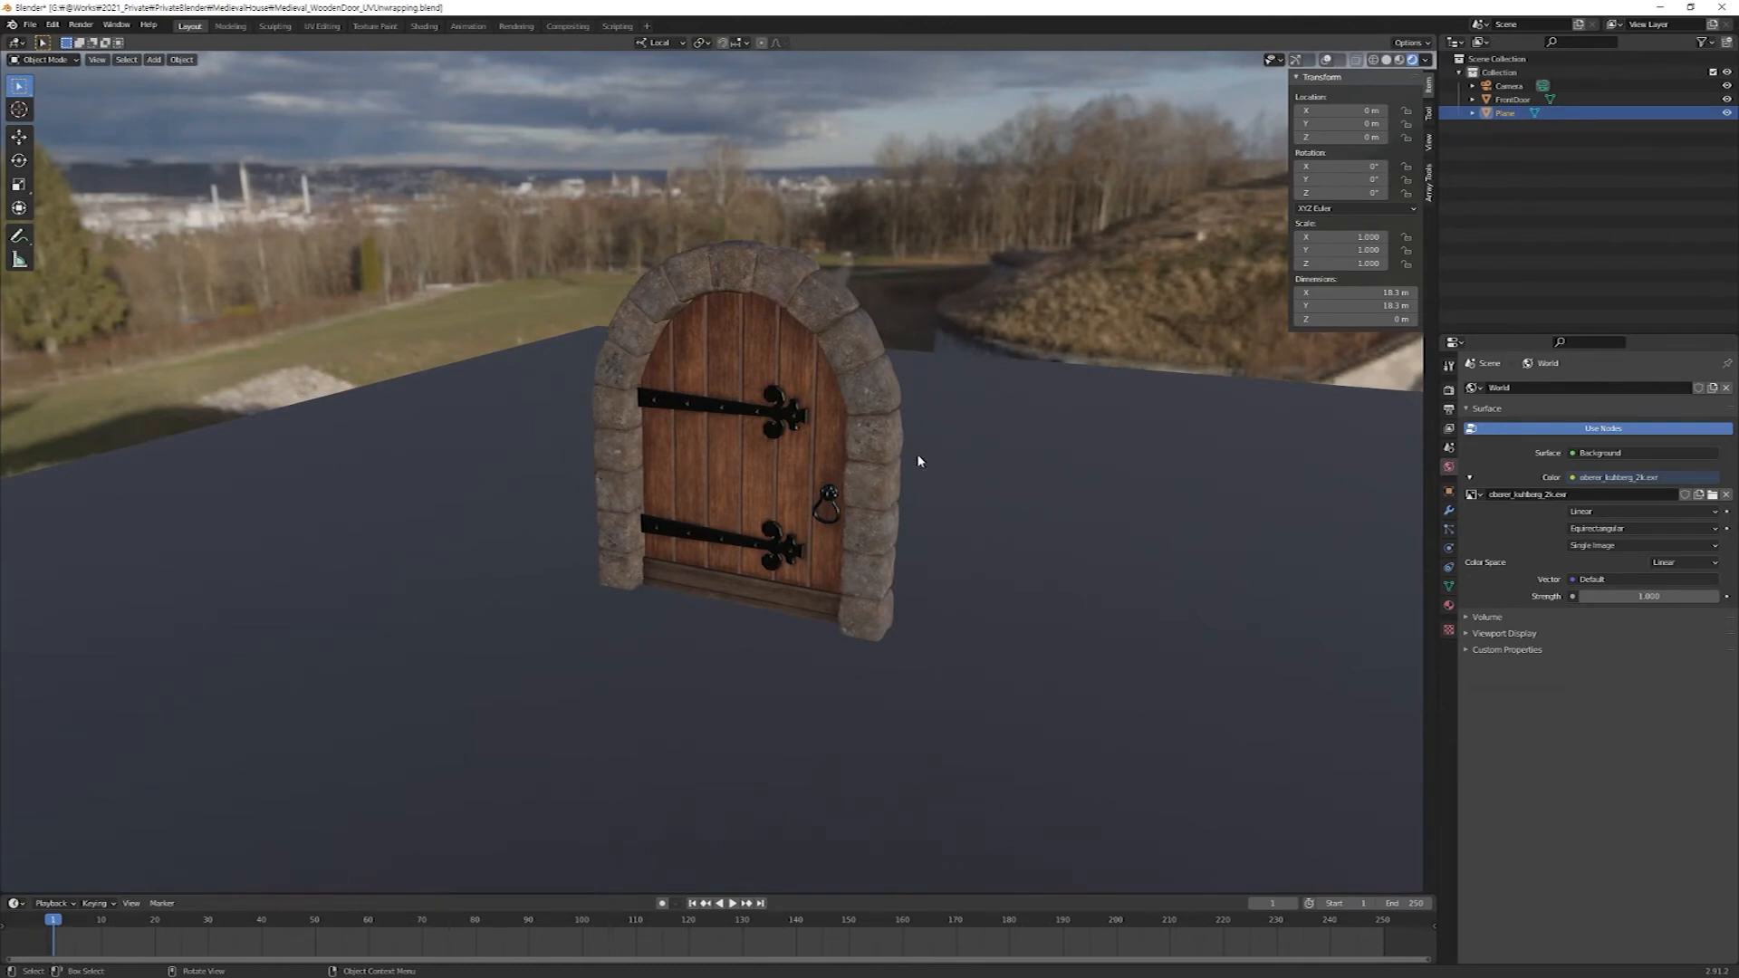
Try the world environment lighting at Strength 4.5, and restore it to 1.
scroll(980, 596, up, 5)
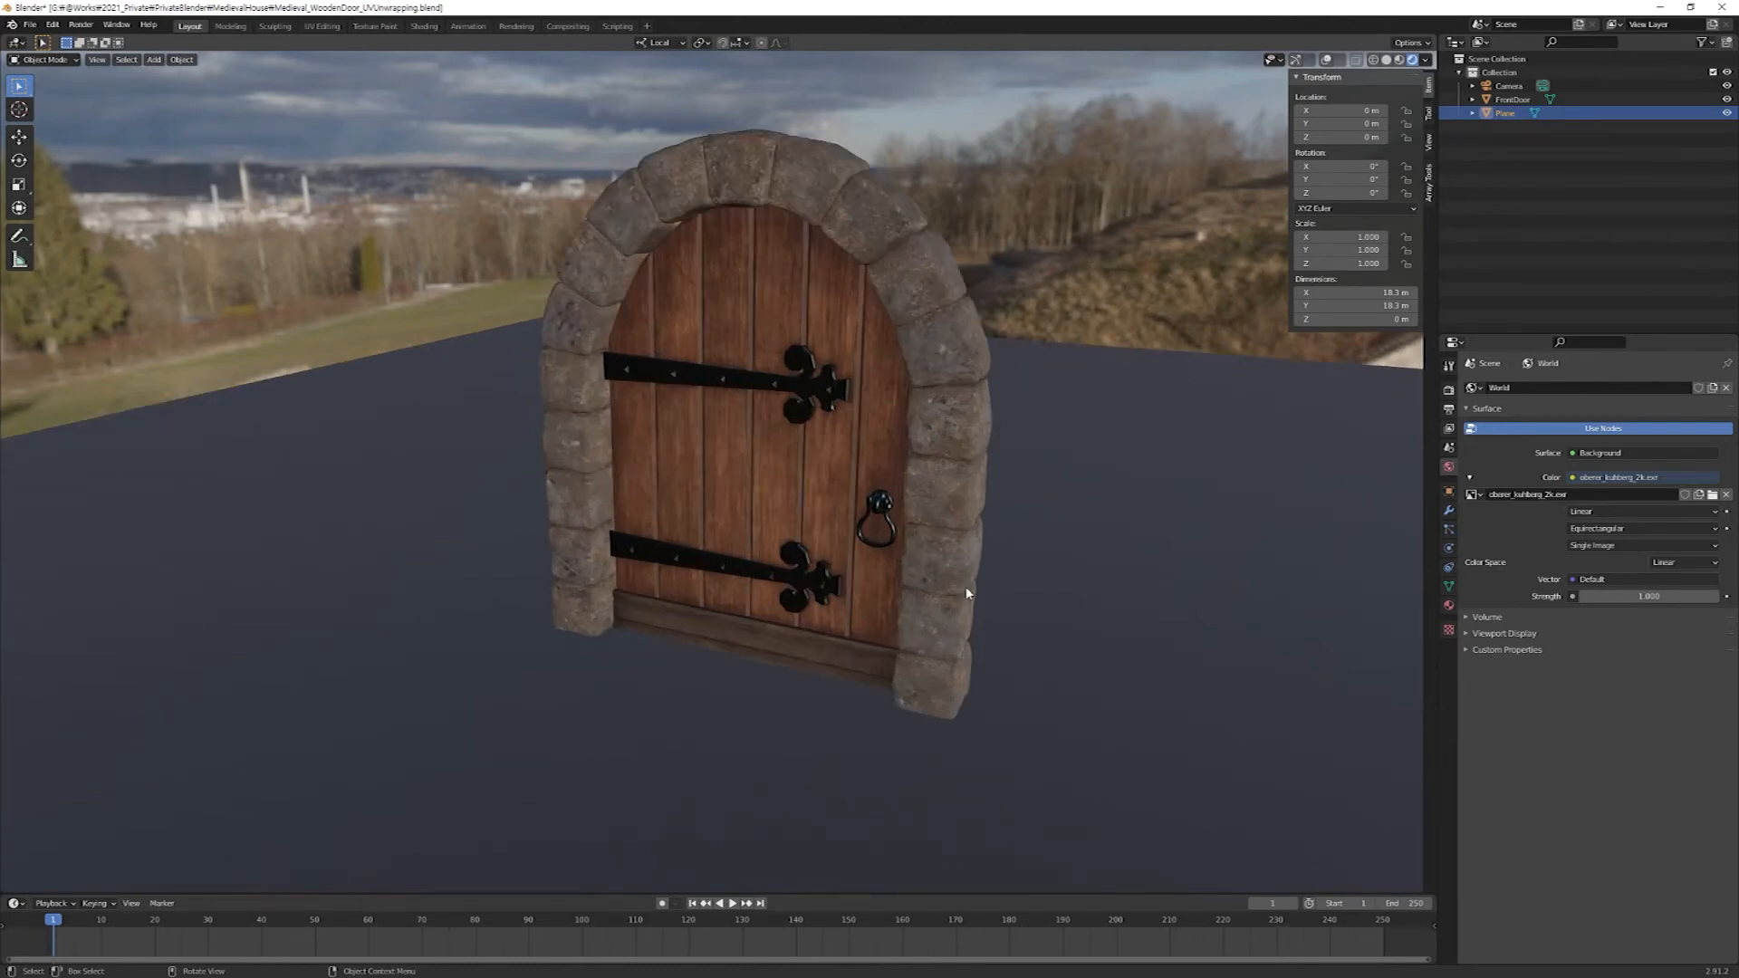
middle_drag(1002, 575, 1584, 454)
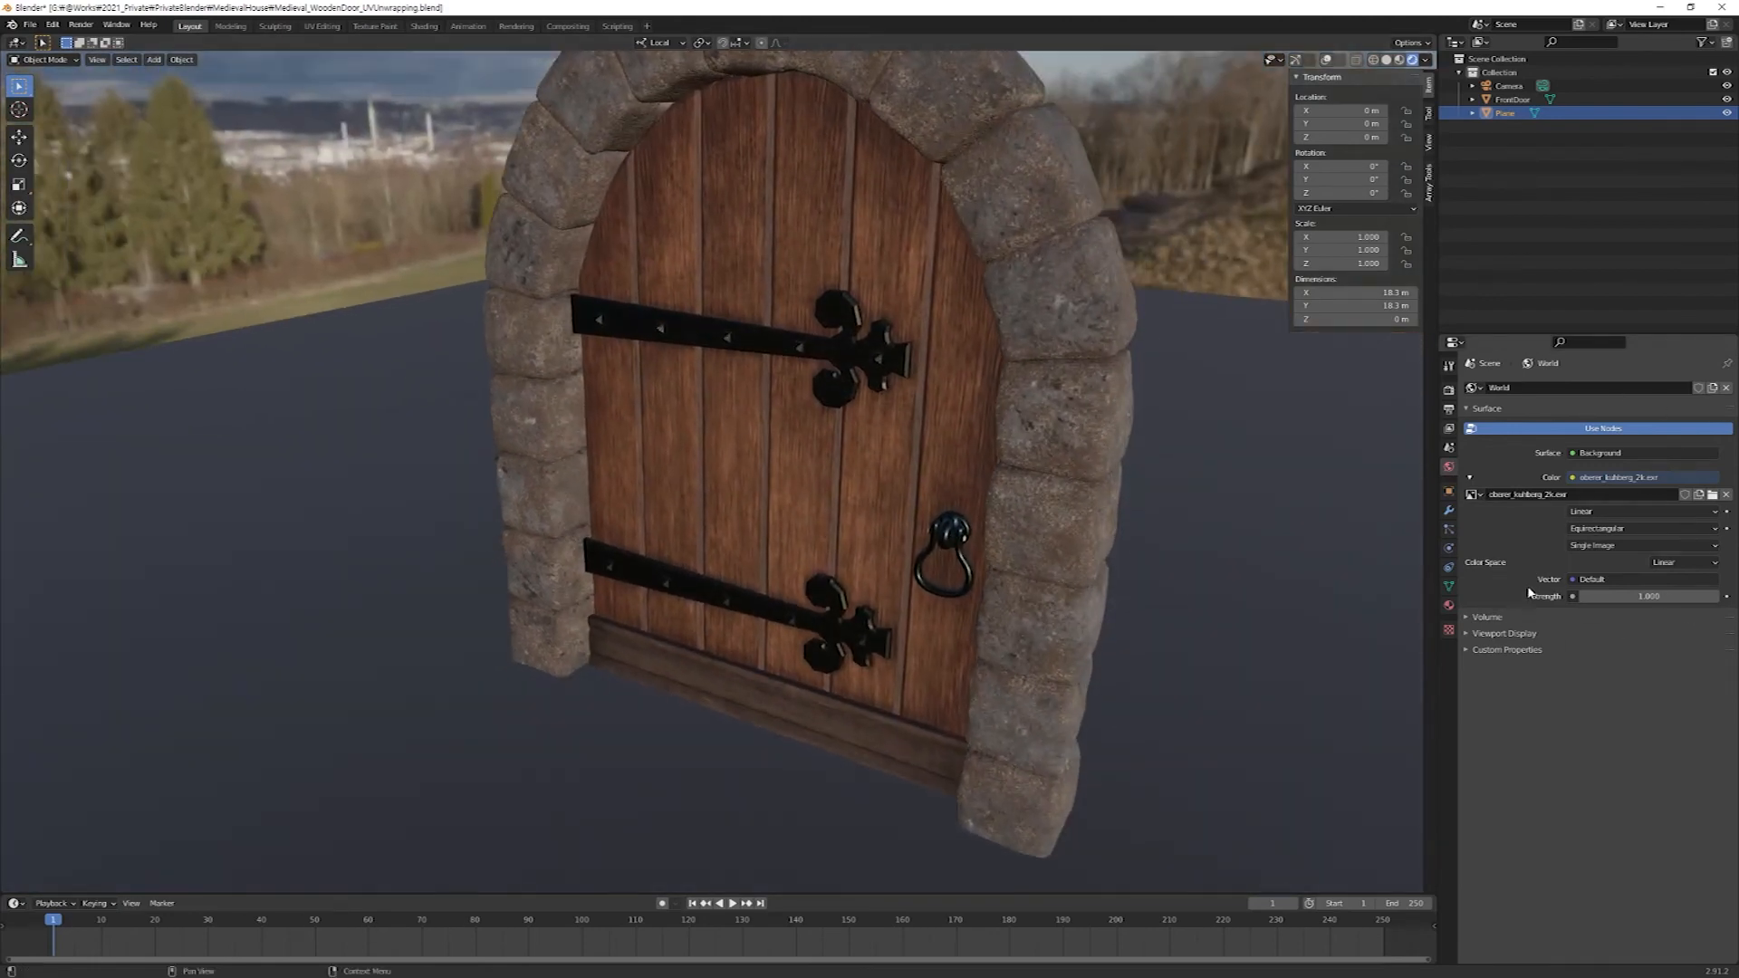
mouse_move(1644, 598)
mouse_down()
mouse_move(1669, 598)
mouse_move(1648, 597)
mouse_up()
click(1648, 598)
text(4.5)
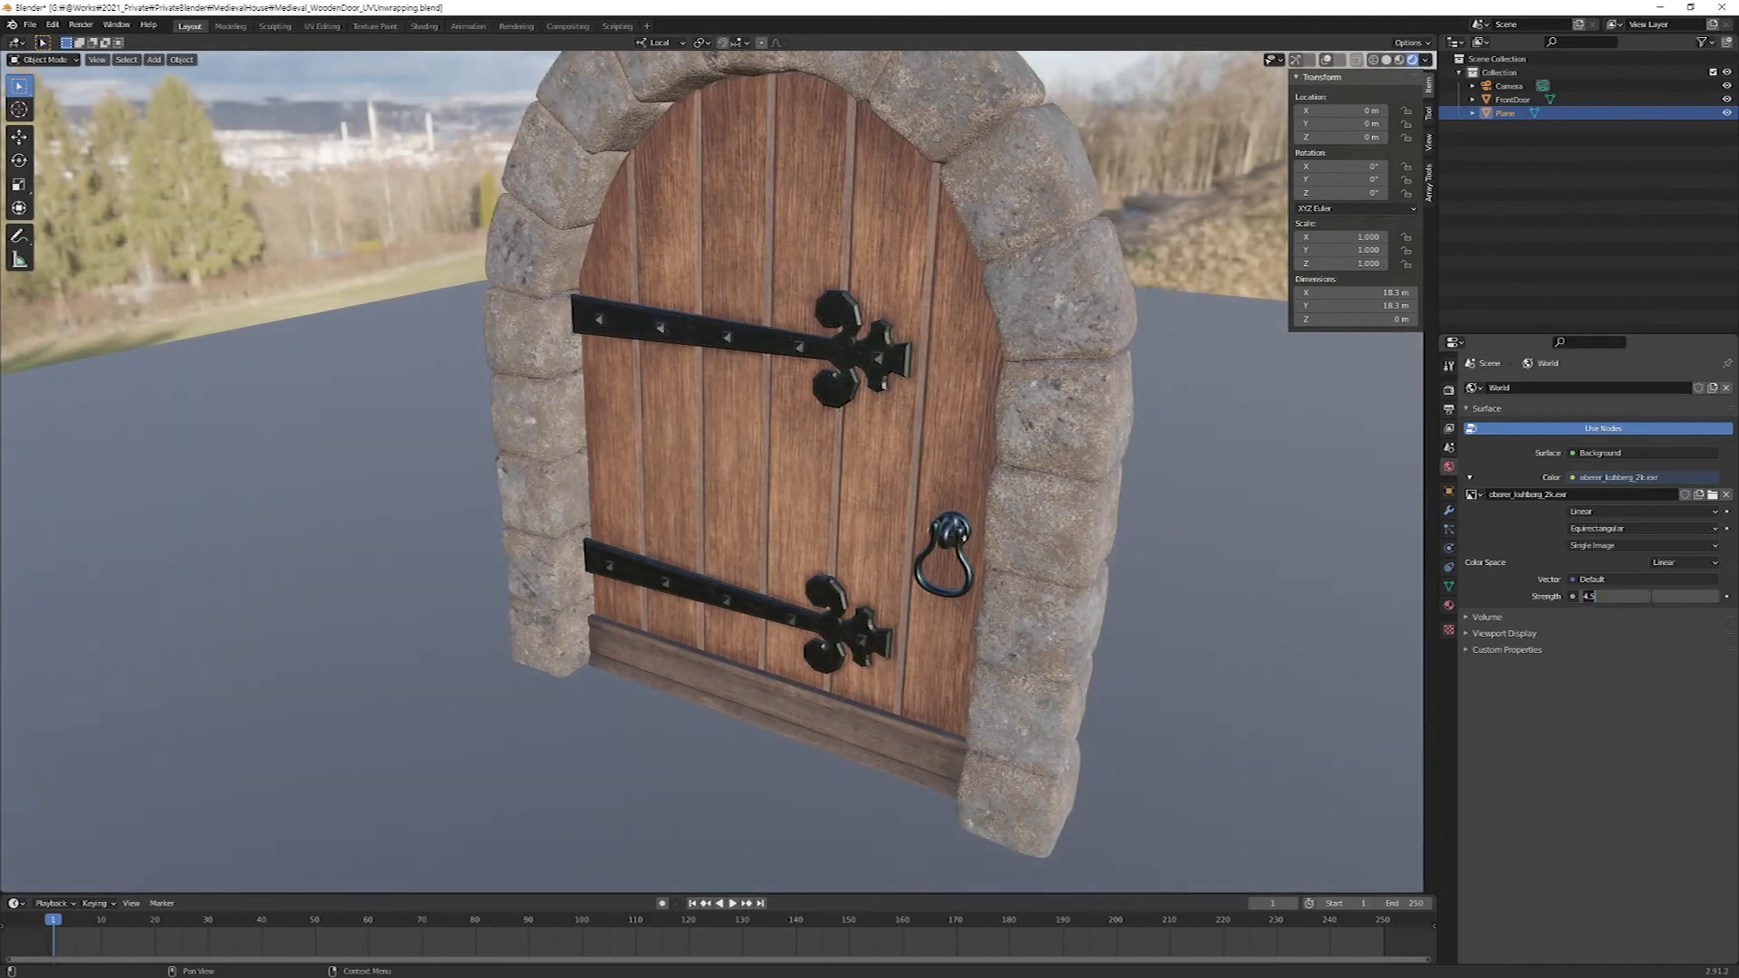
text(1)
key(Return)
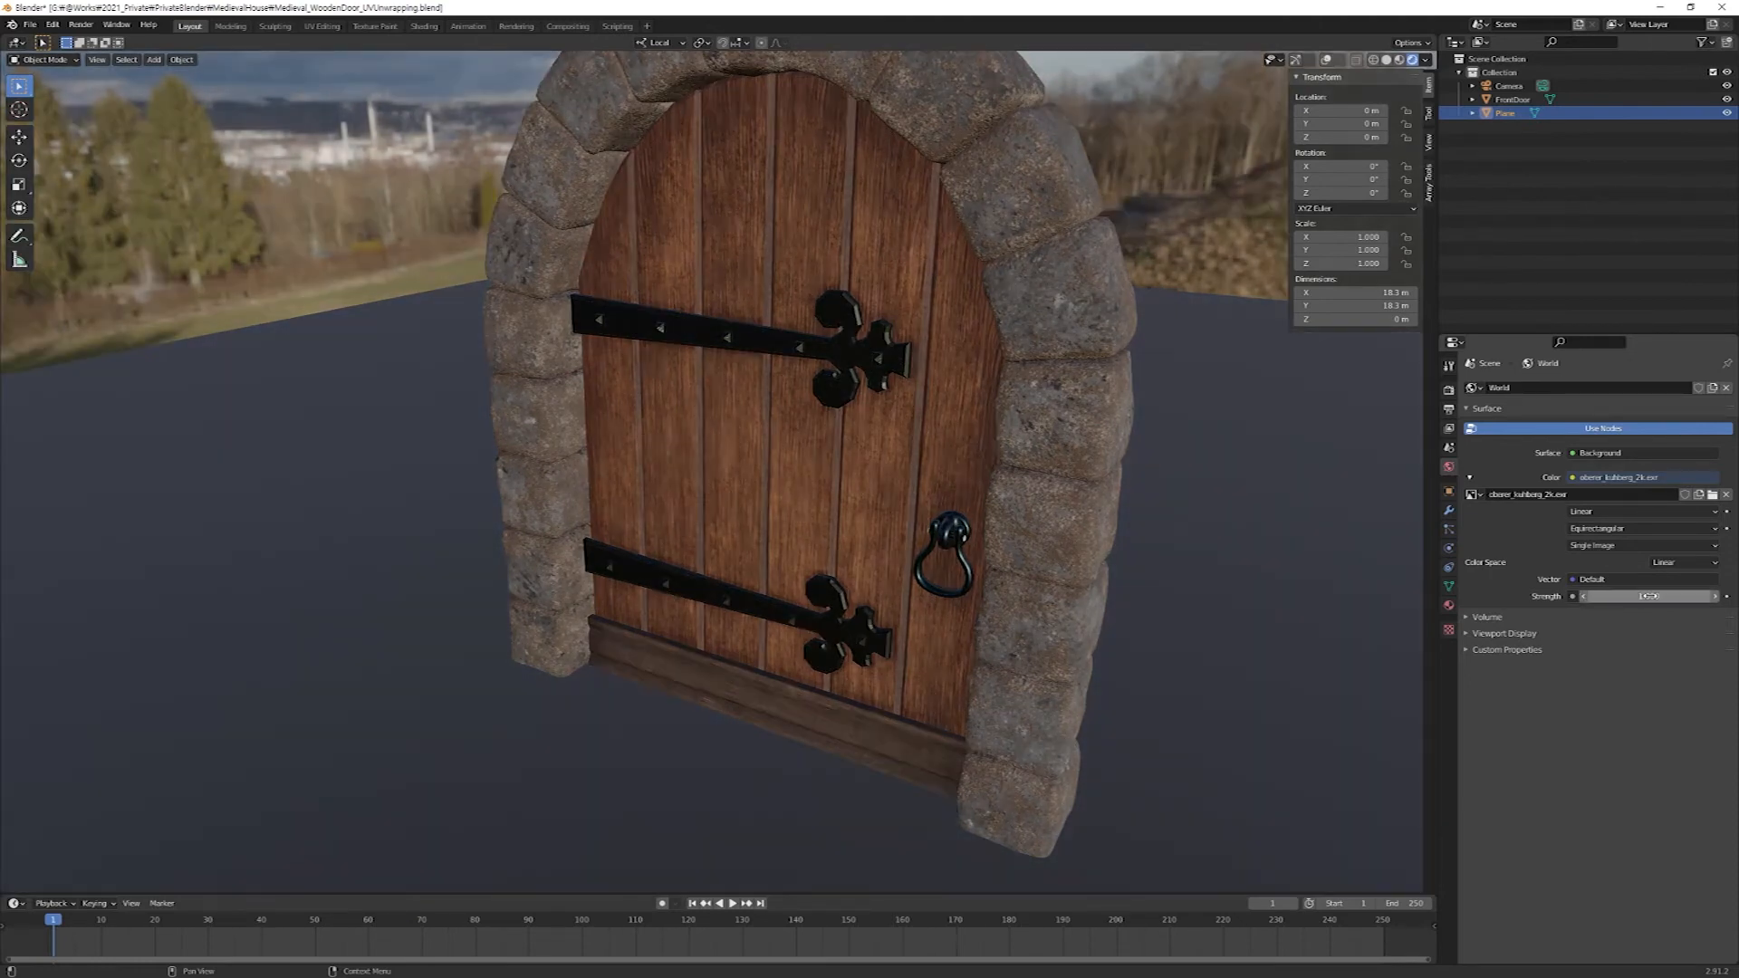
Set the world environment Strength to 0.8.
click(1647, 597)
text(0.8)
key(Return)
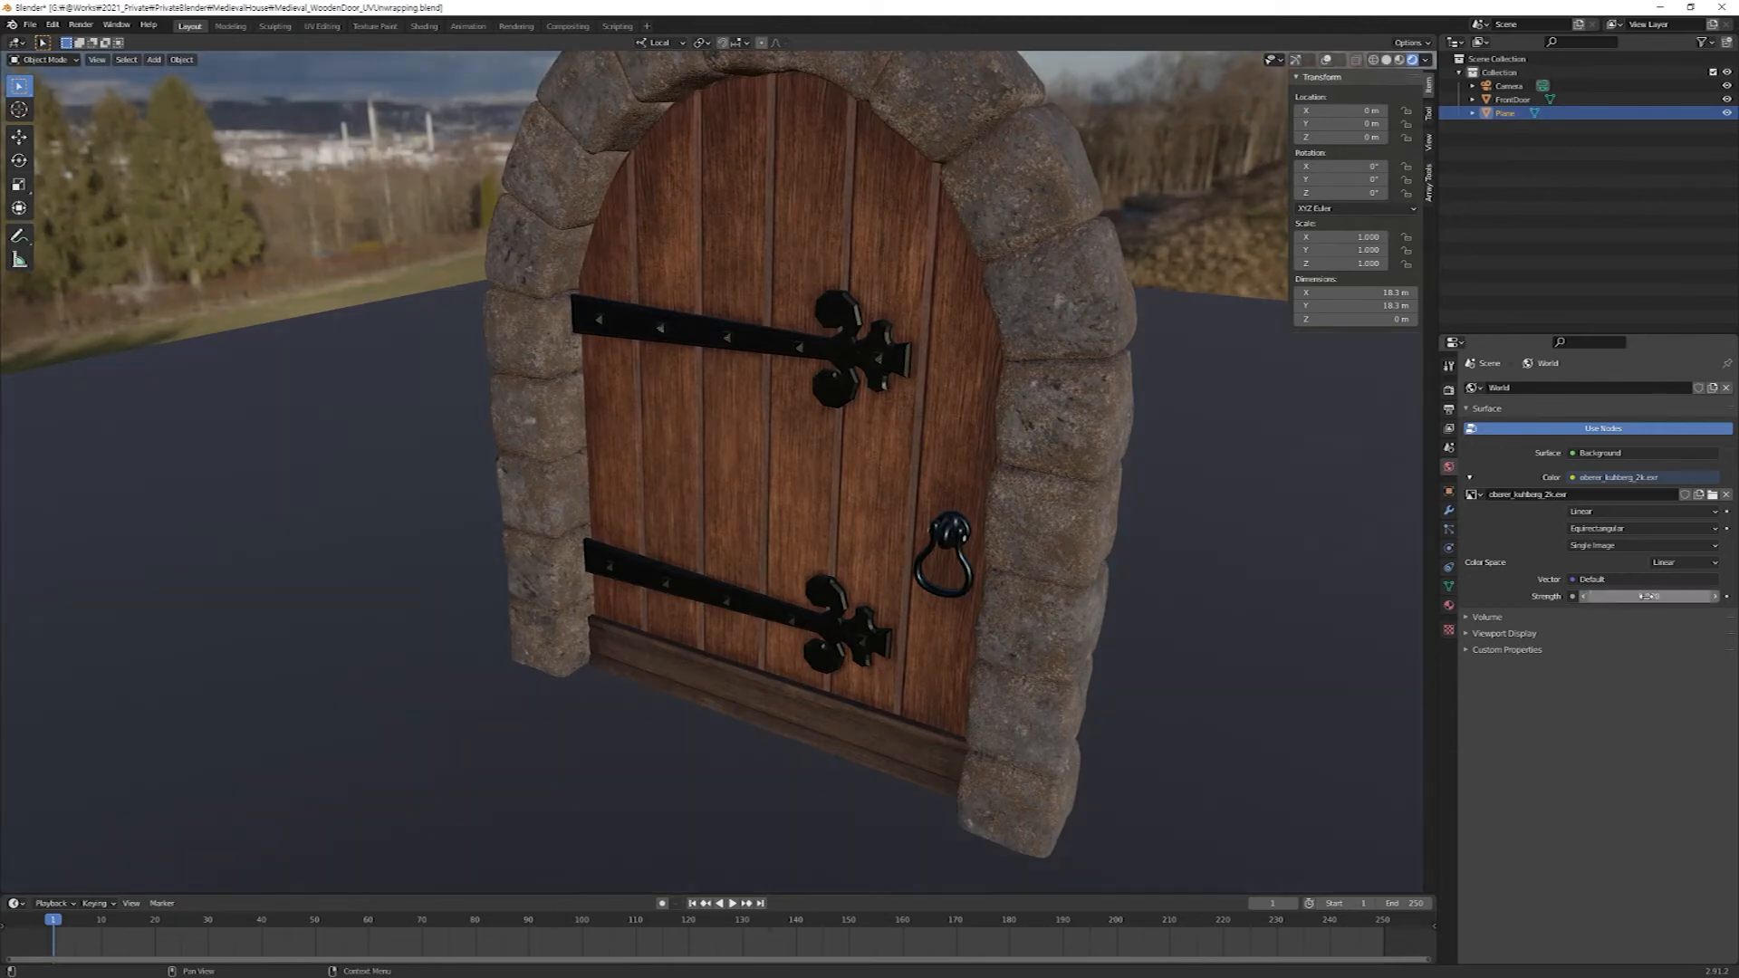
Add a Sun light to the scene.
middle_drag(1076, 616, 959, 587)
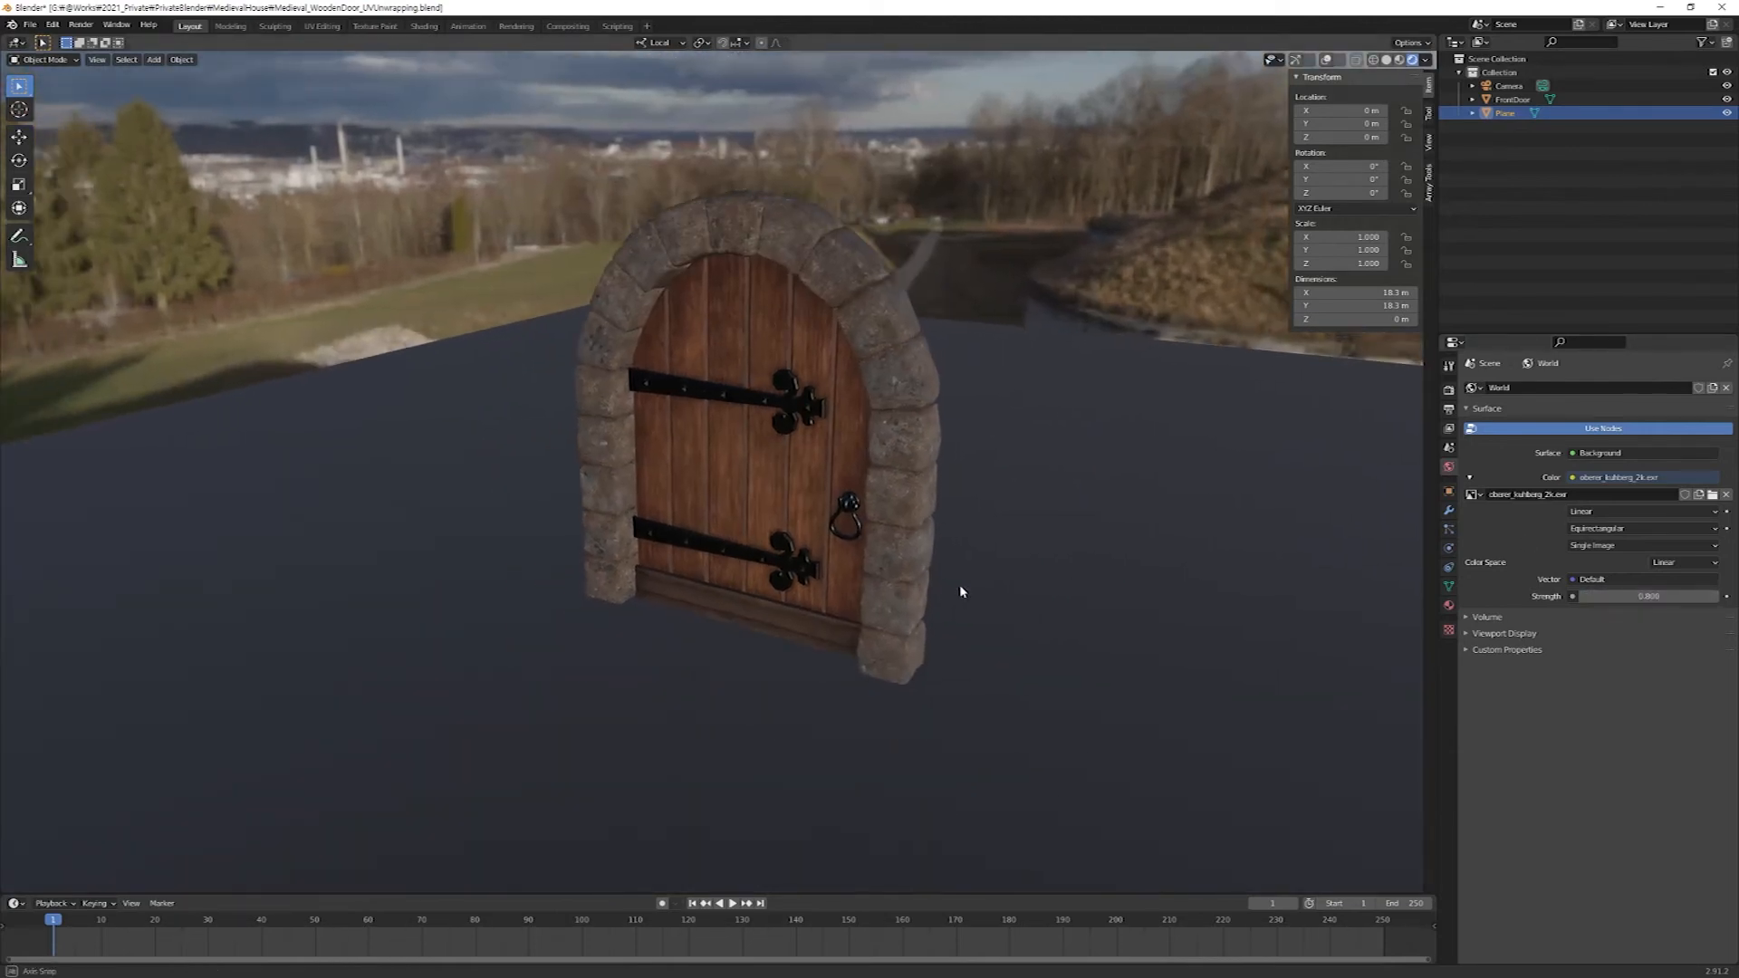
key(shift+a)
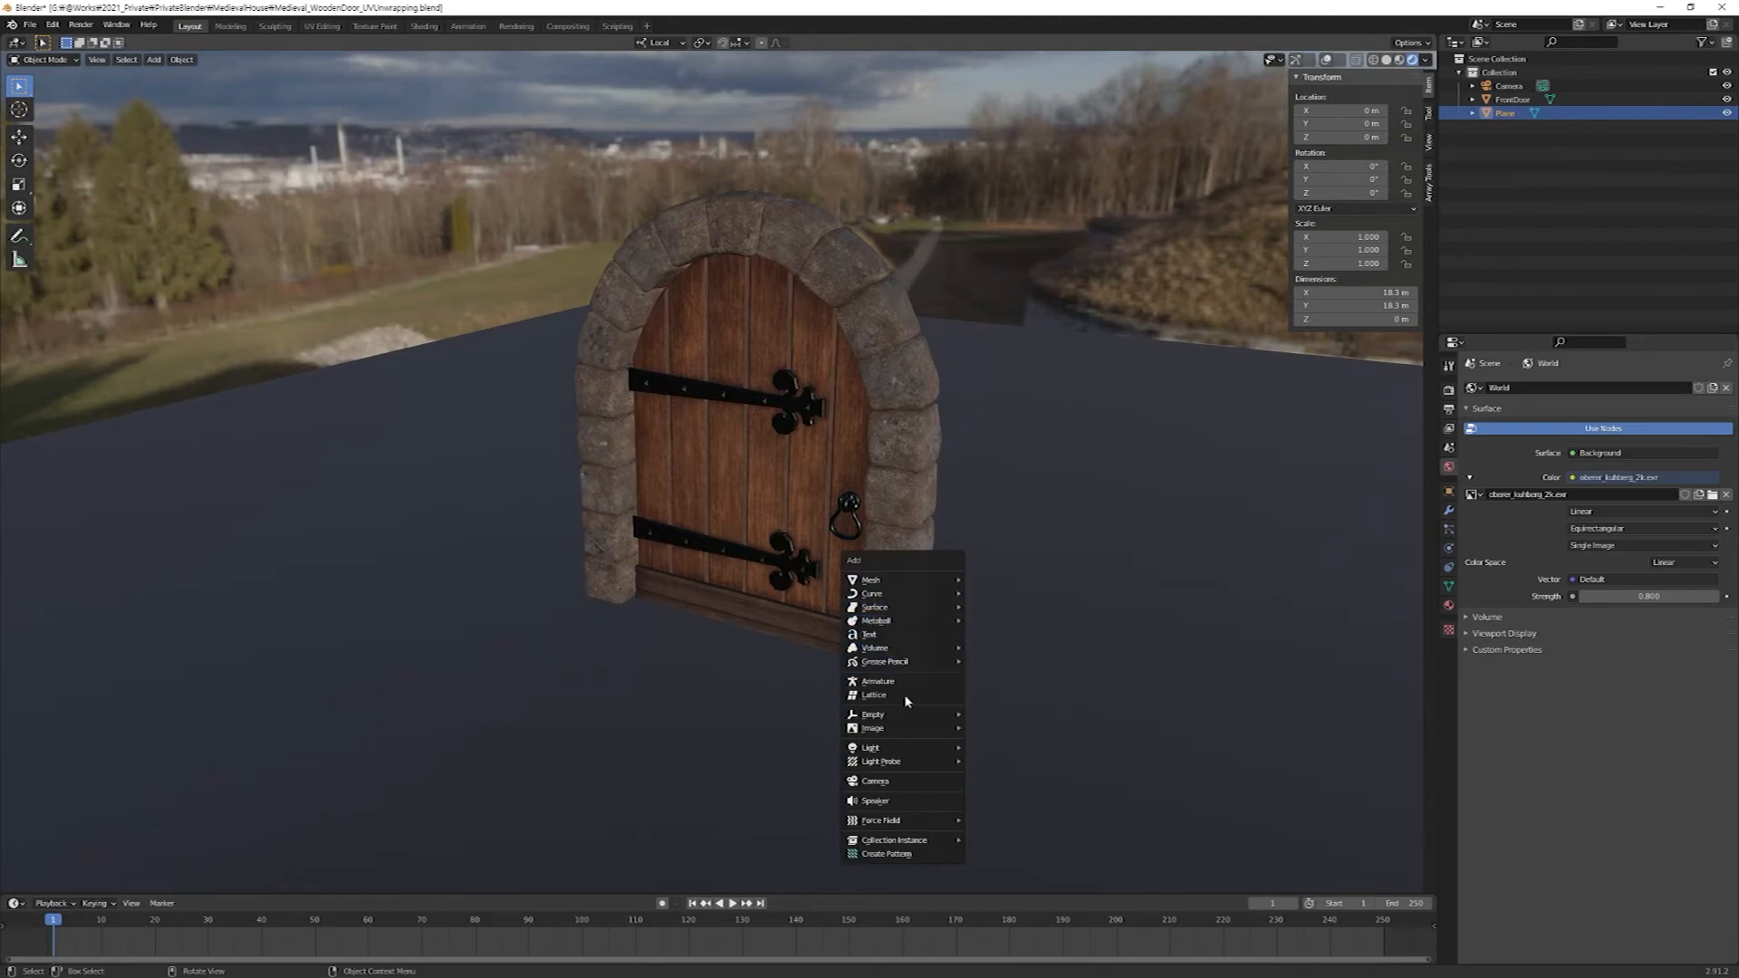
mouse_move(917, 749)
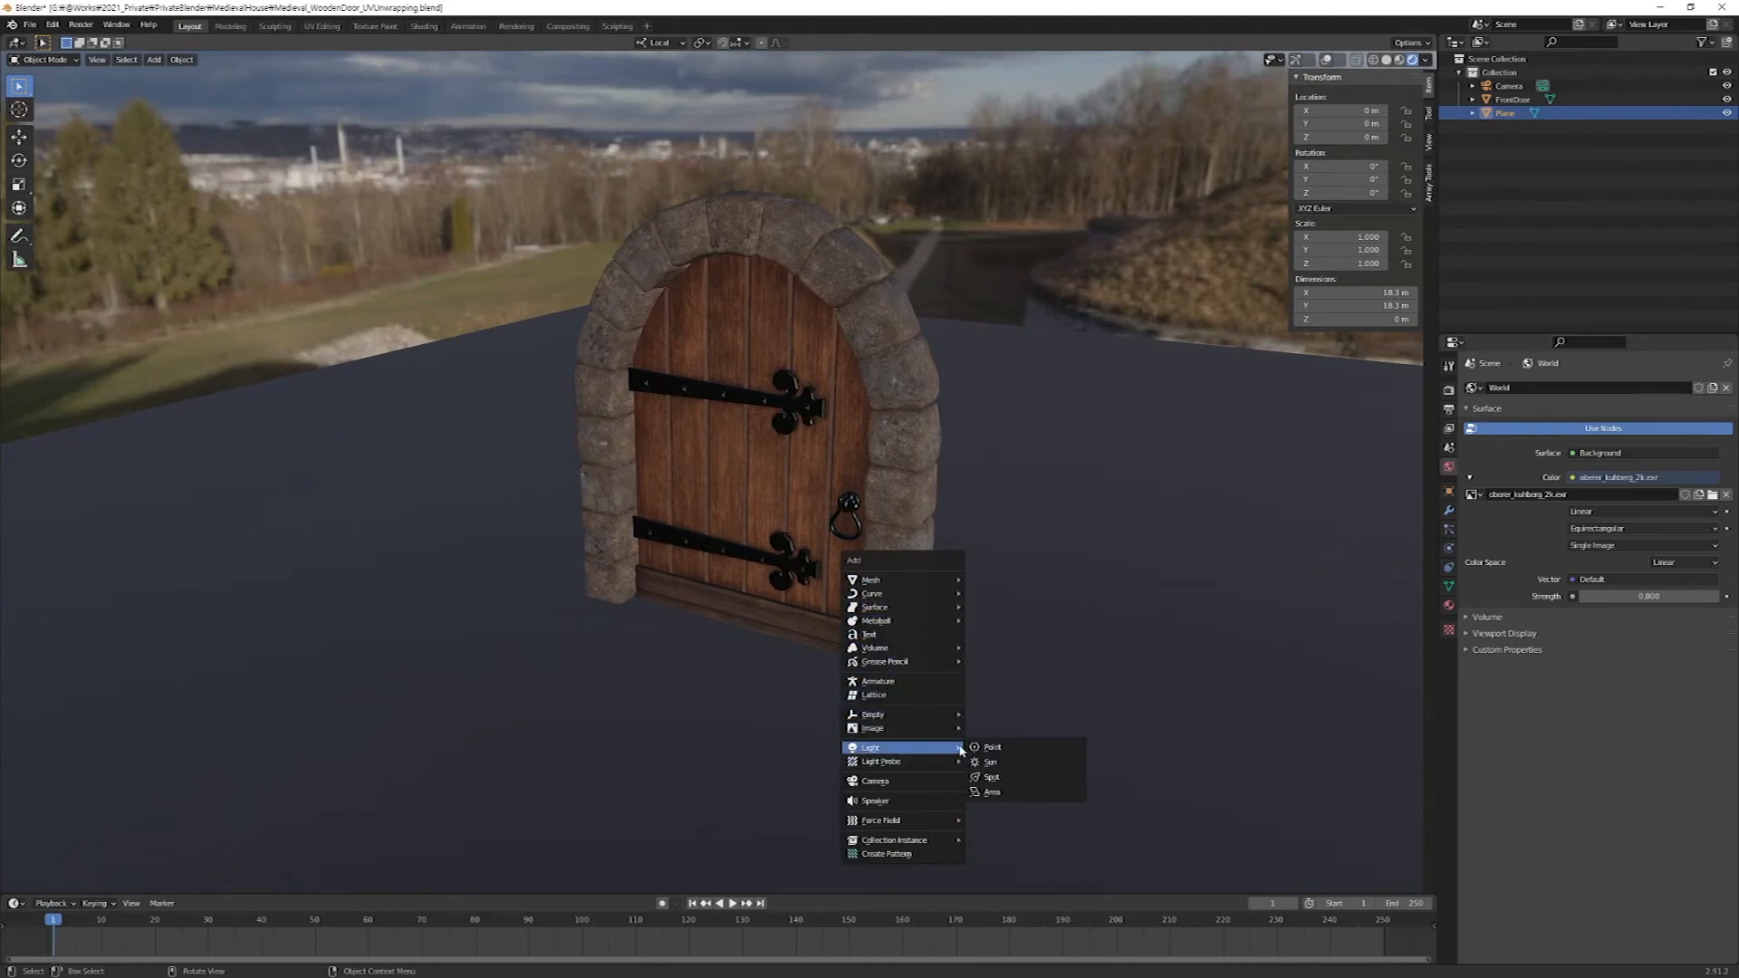
click(1037, 768)
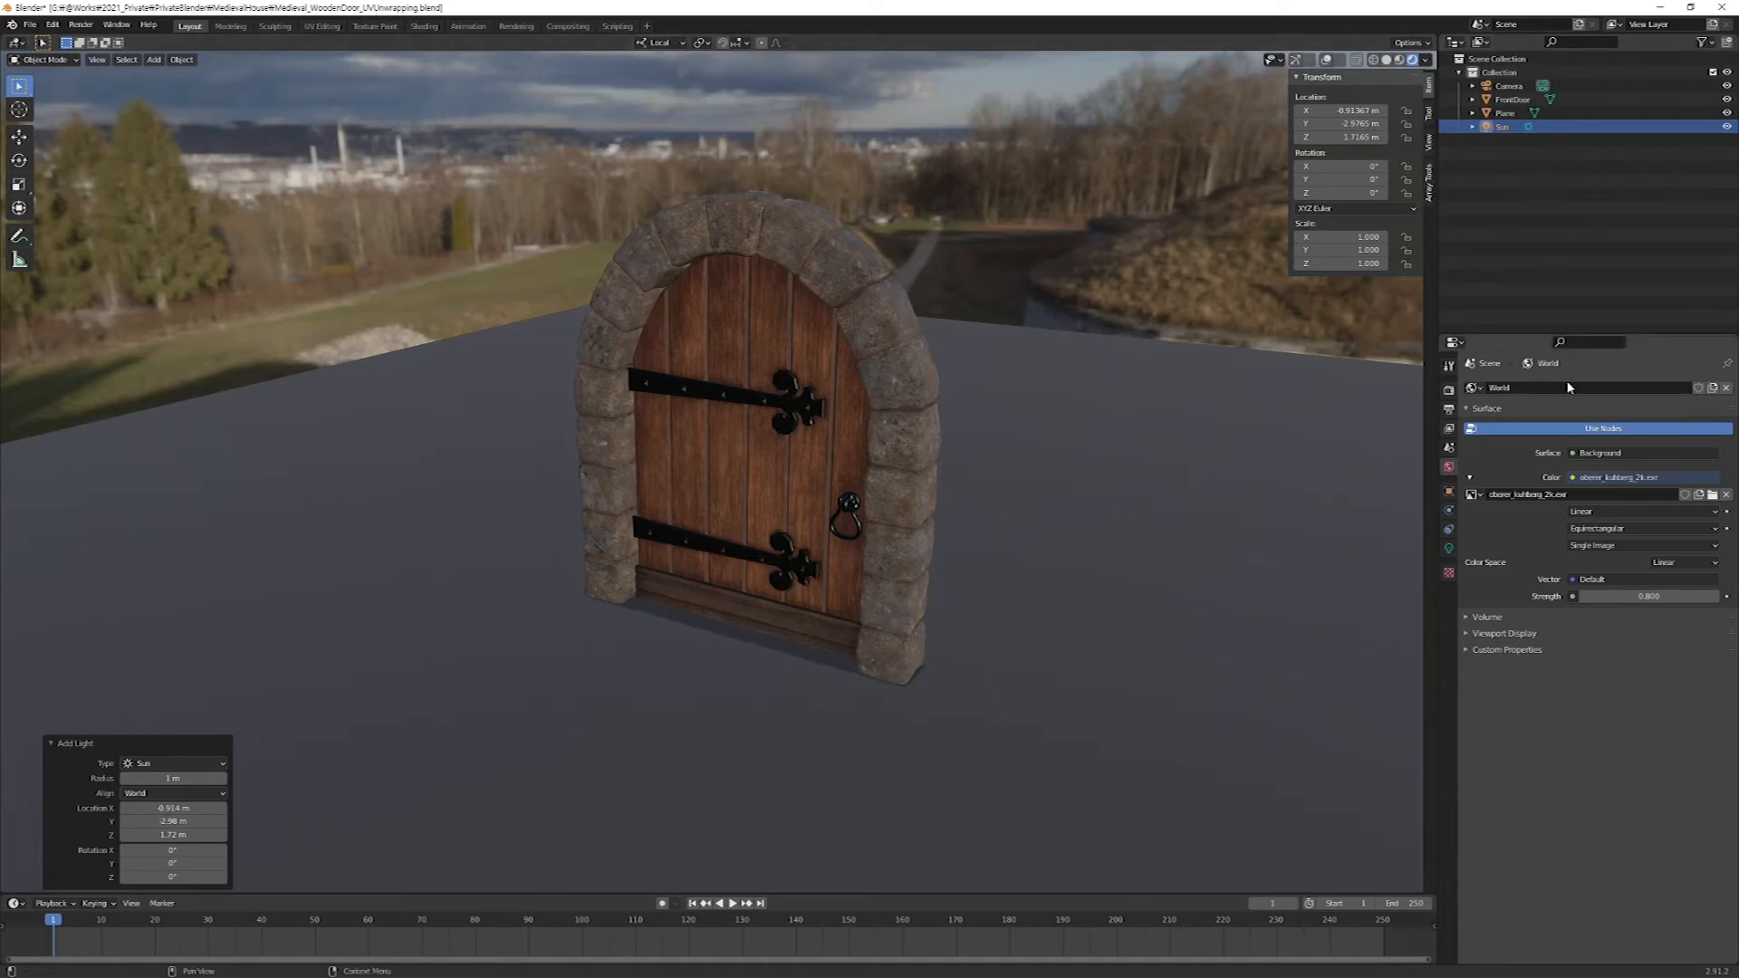
Raise the sun light's Strength to 9.55 and check the lighting on the door.
click(1448, 548)
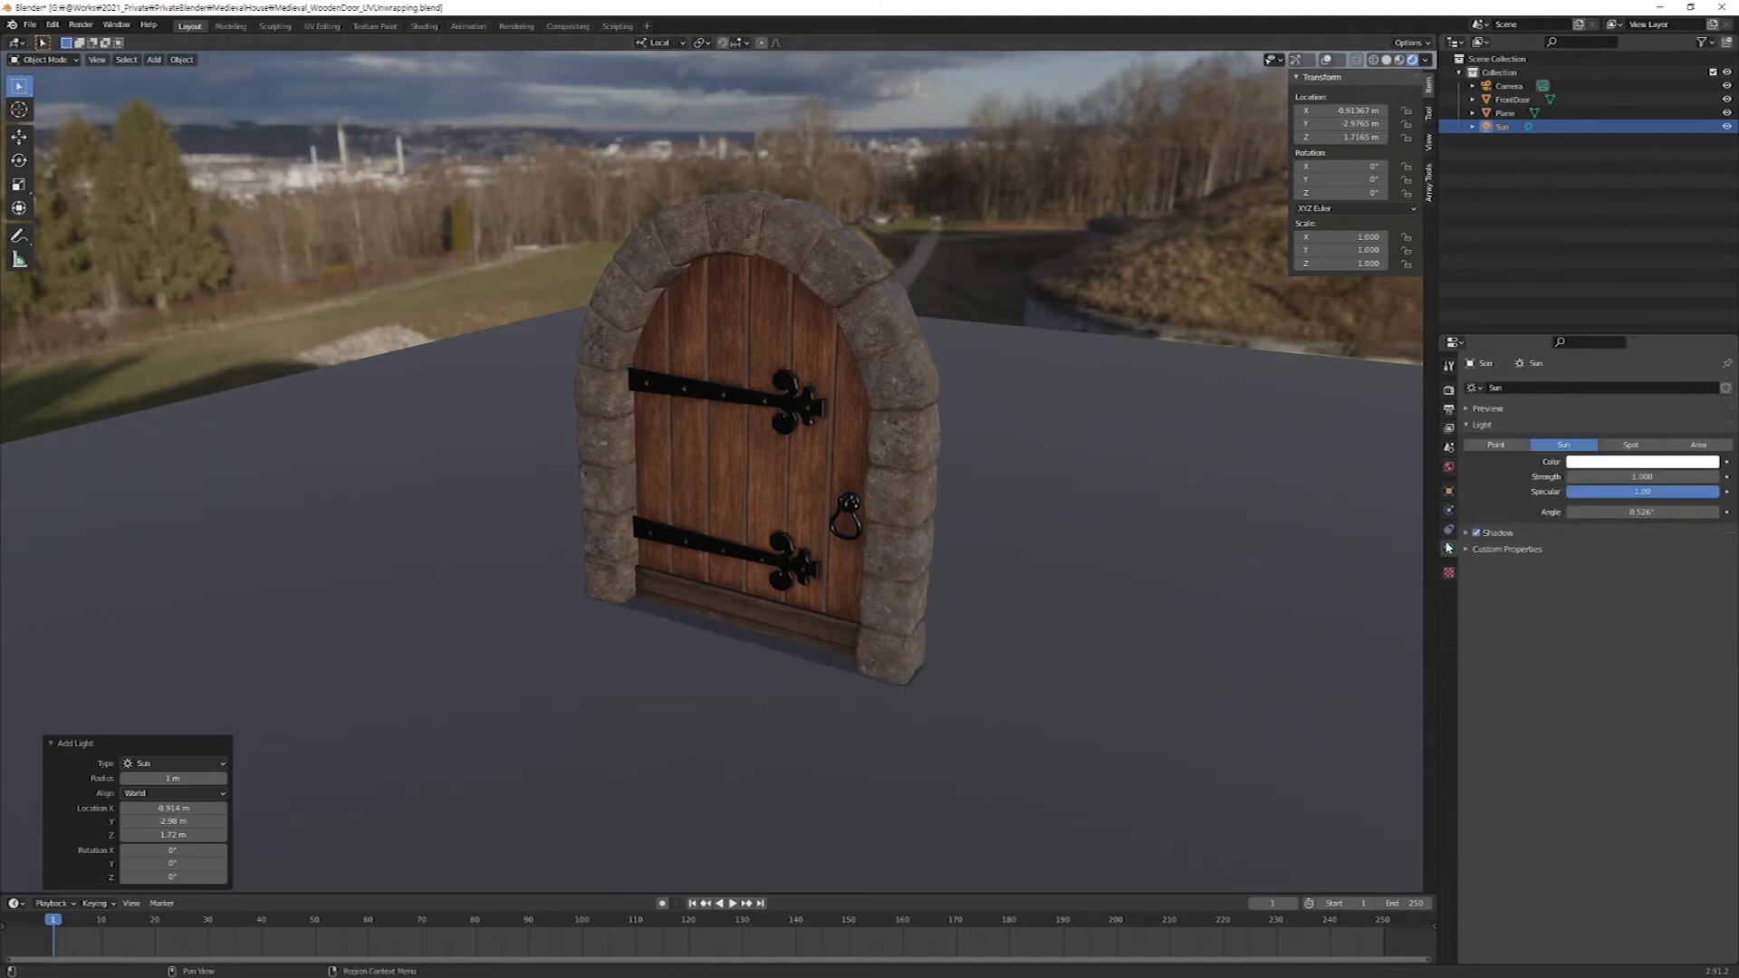
drag(1634, 478, 1714, 478)
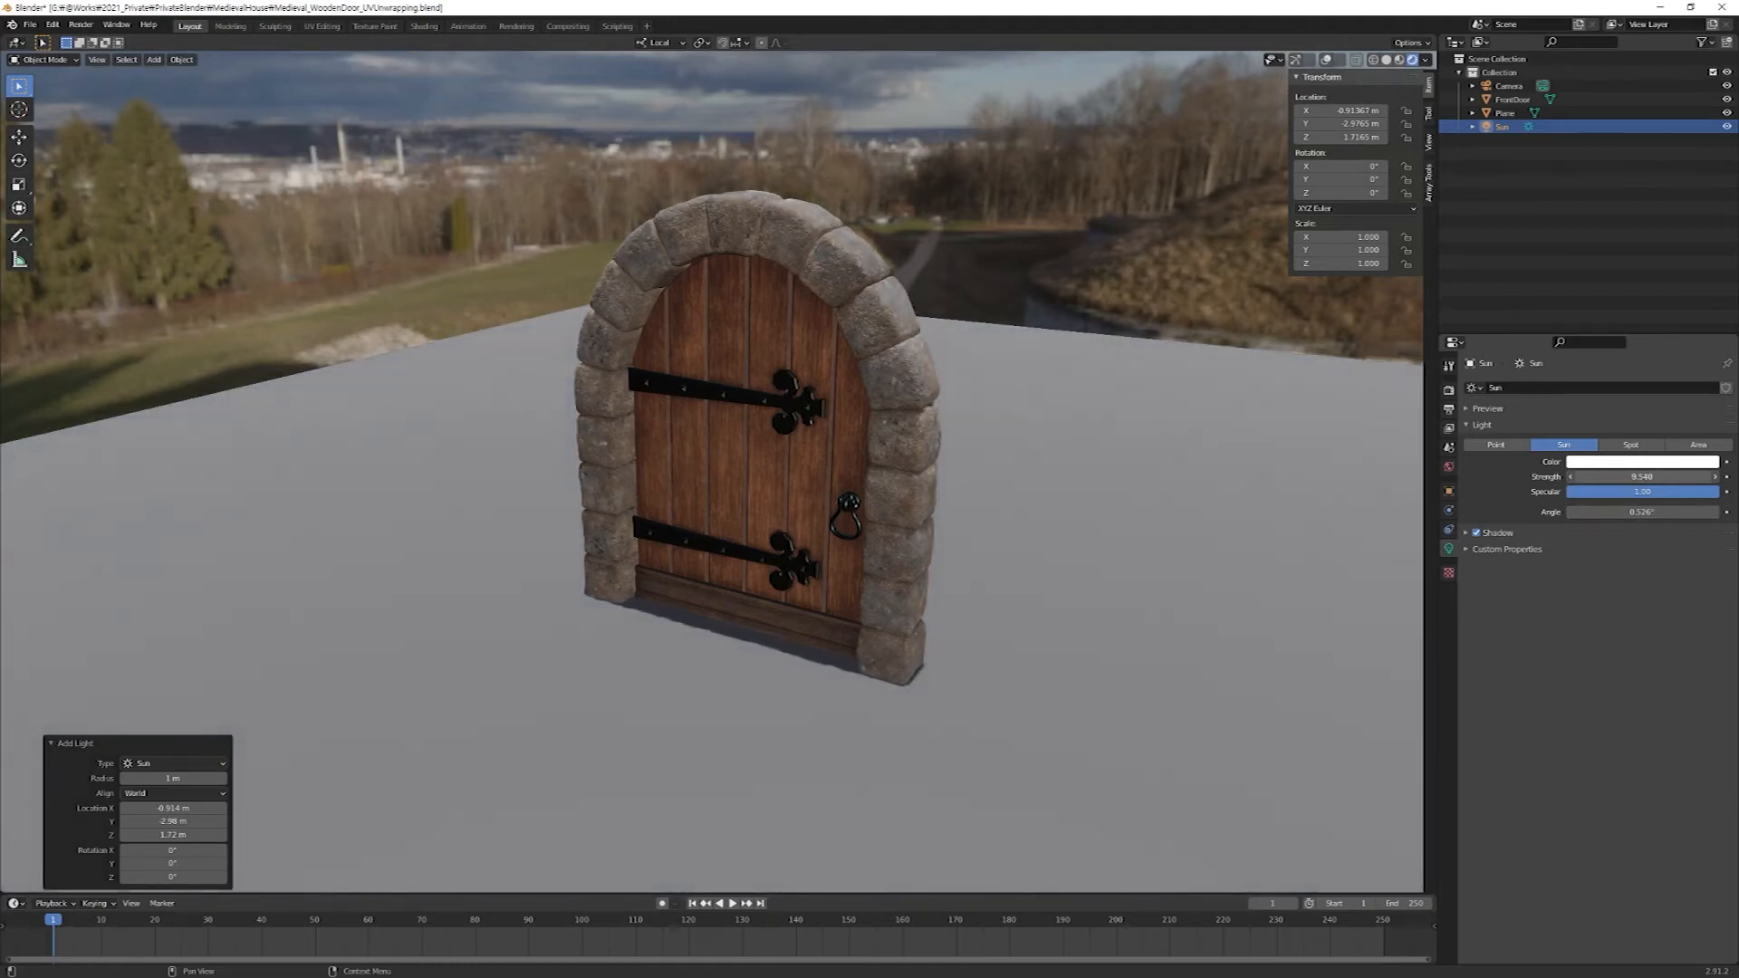
drag(1716, 478, 1716, 478)
scroll(840, 521, down, 2)
middle_drag(840, 506, 874, 539)
scroll(850, 539, up, 3)
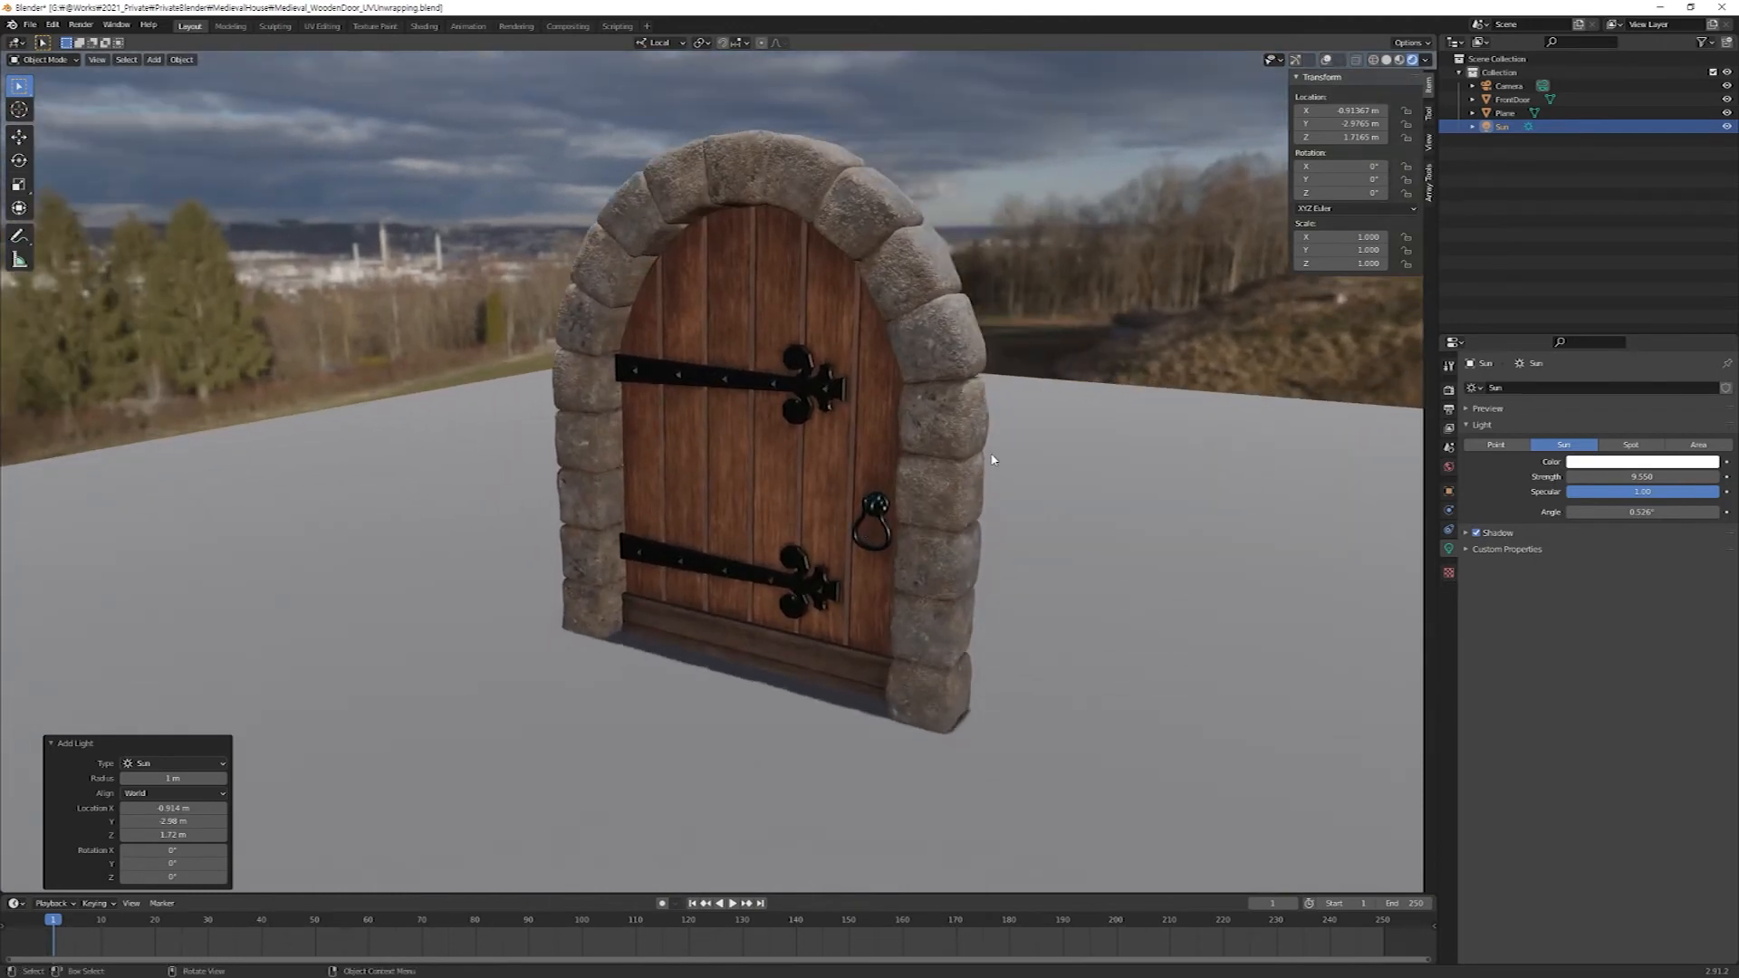
Show gizmos and overlays in quad view and move the sun to about X 2.17 m, Y -5.33 m, in front of the door.
key(ctrl+grave)
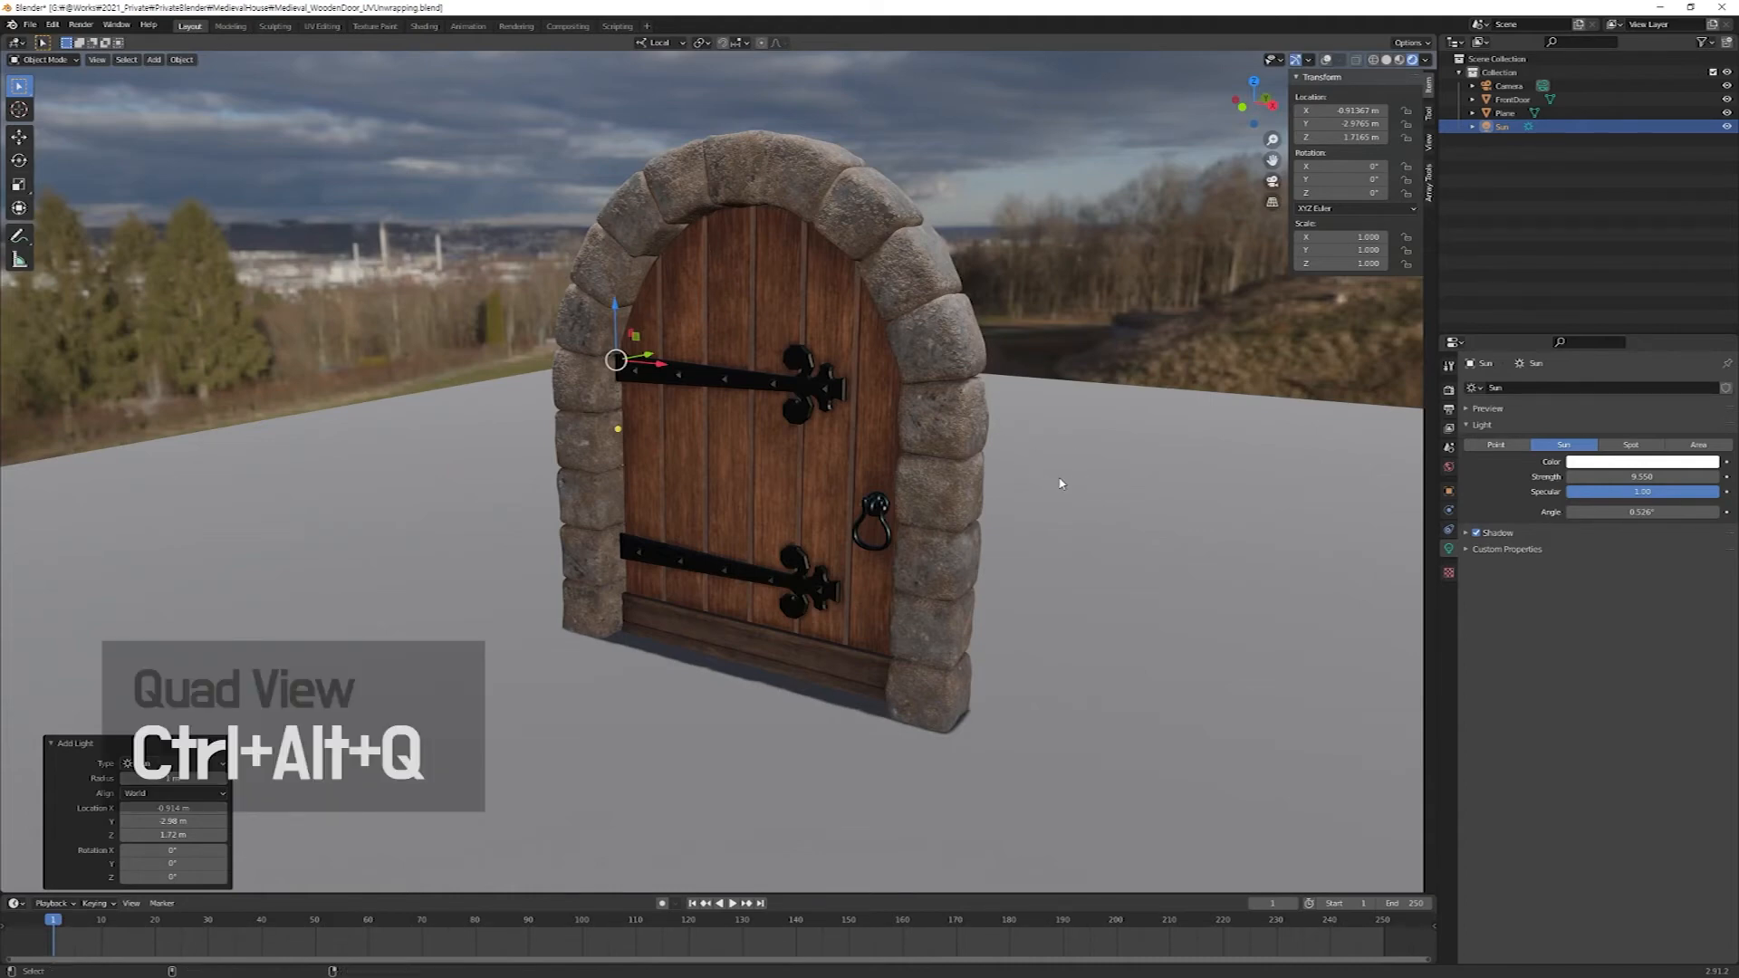
key(ctrl+alt+q)
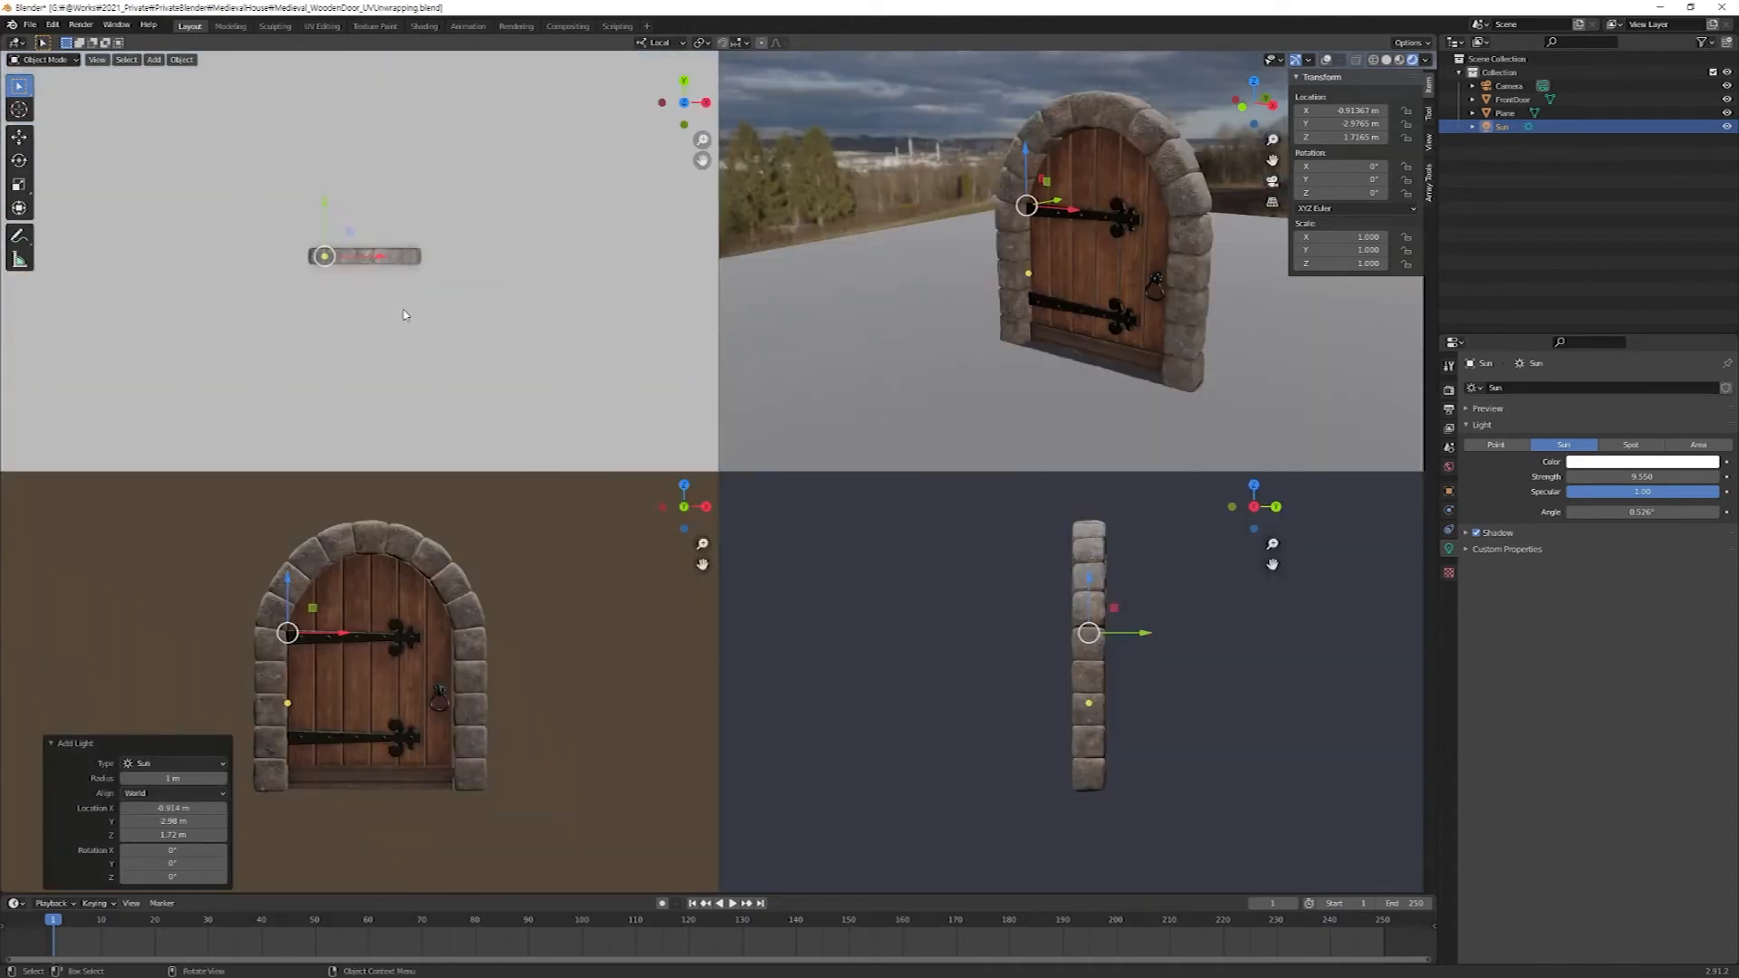
key(g)
key(x)
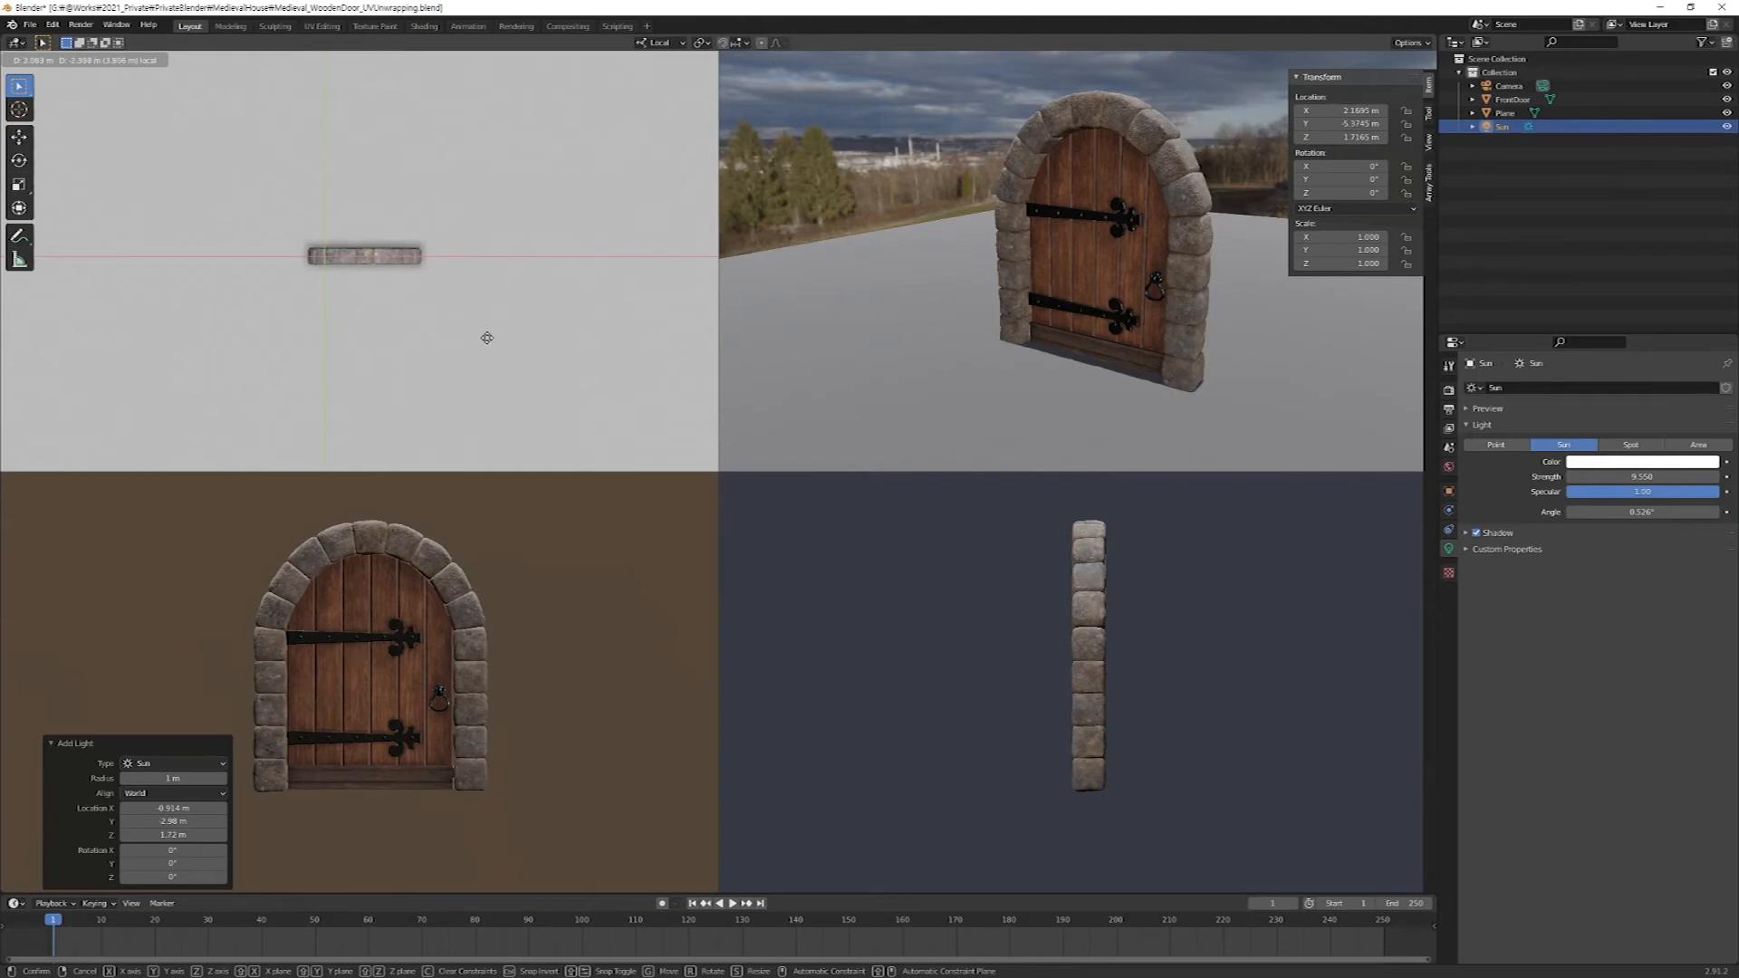
click(487, 338)
scroll(1048, 664, down, 3)
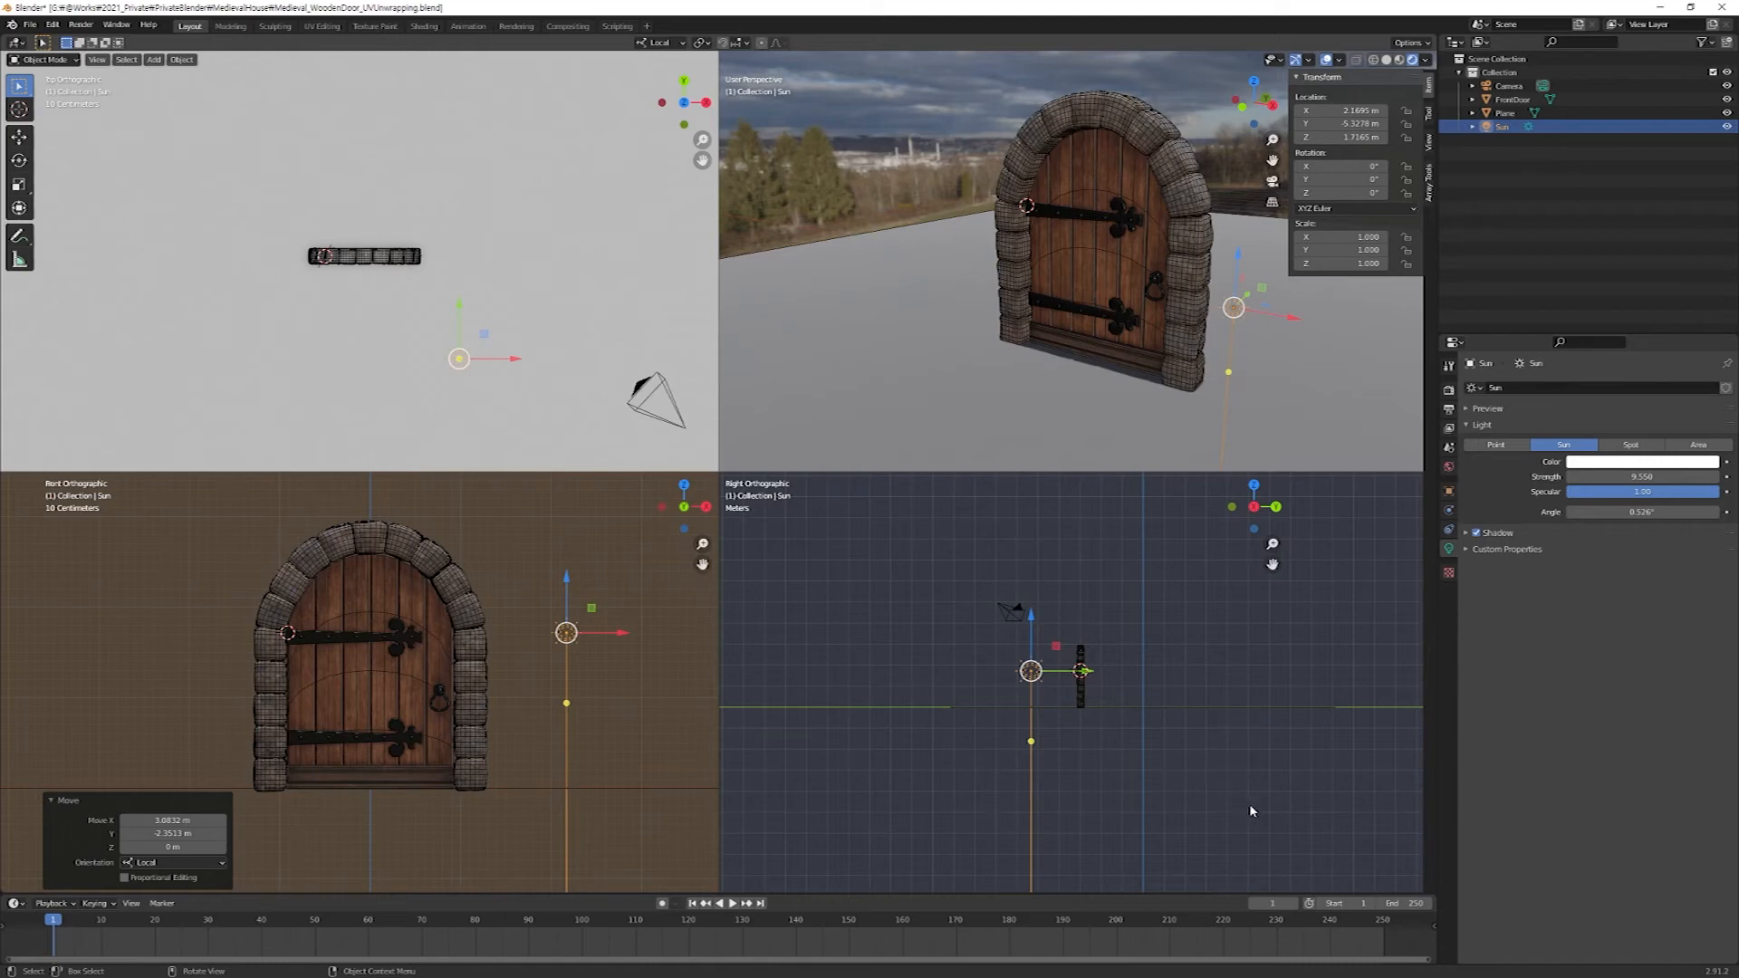
Rotate the sun light to about X 48.1°, Y 49°, Z 36° so it shines diagonally onto the door's front.
key(r)
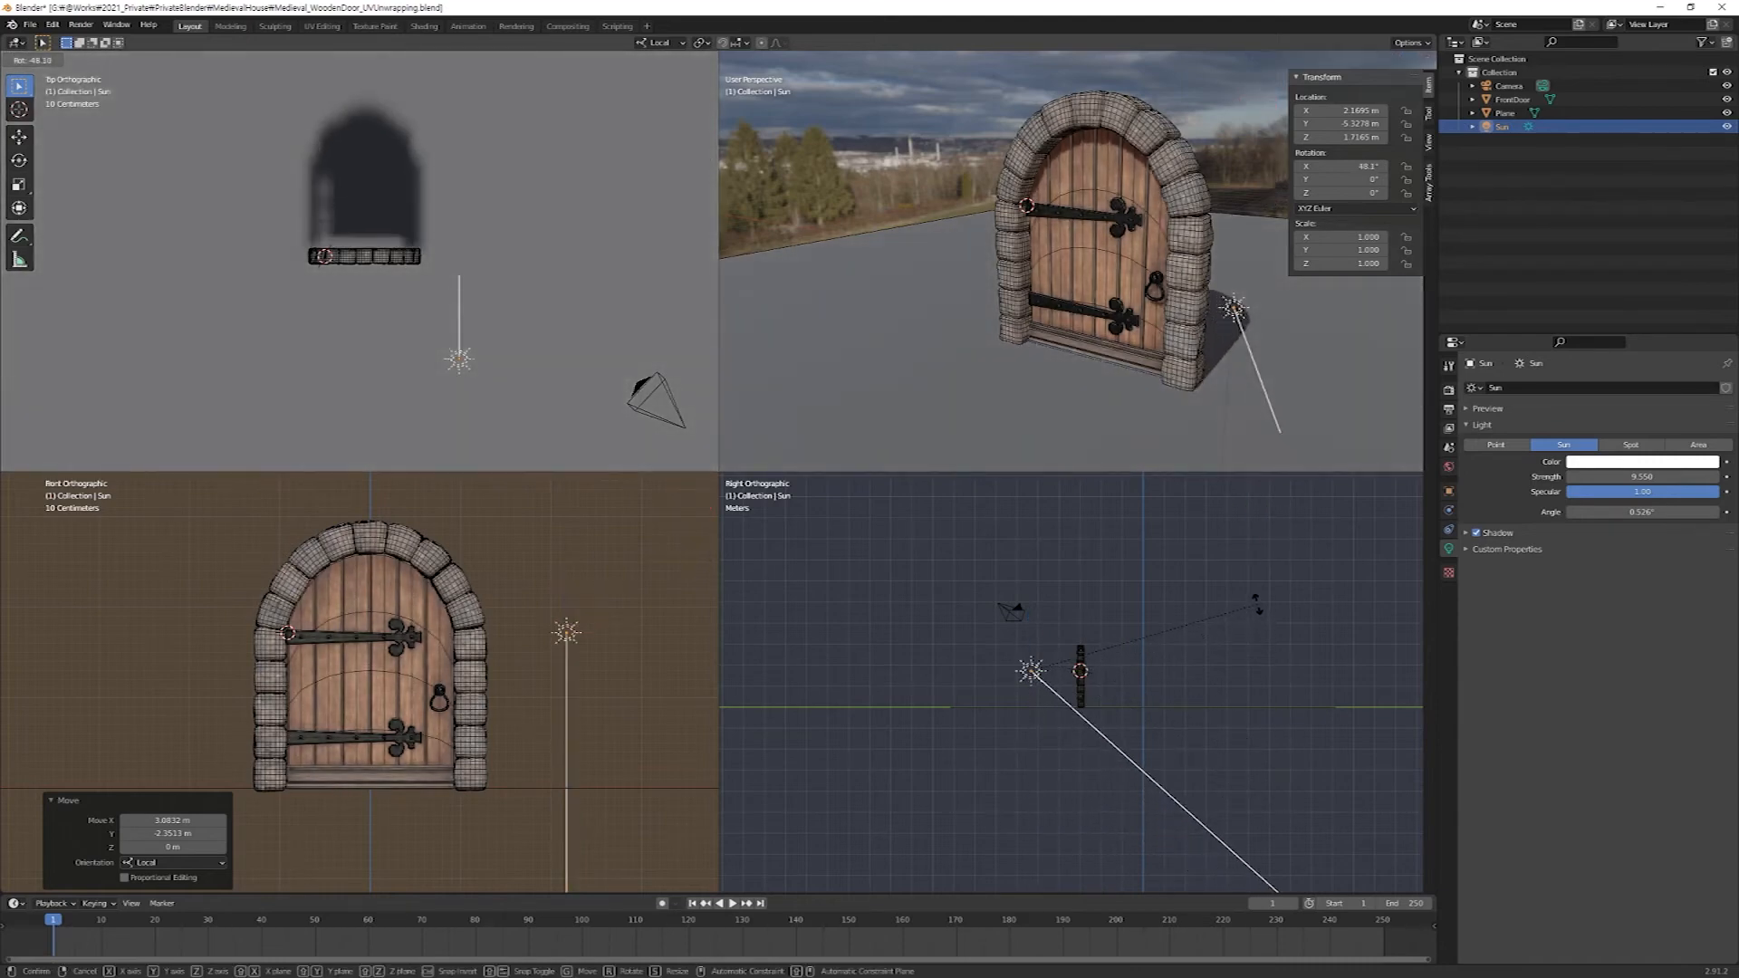
click(1157, 619)
key(r)
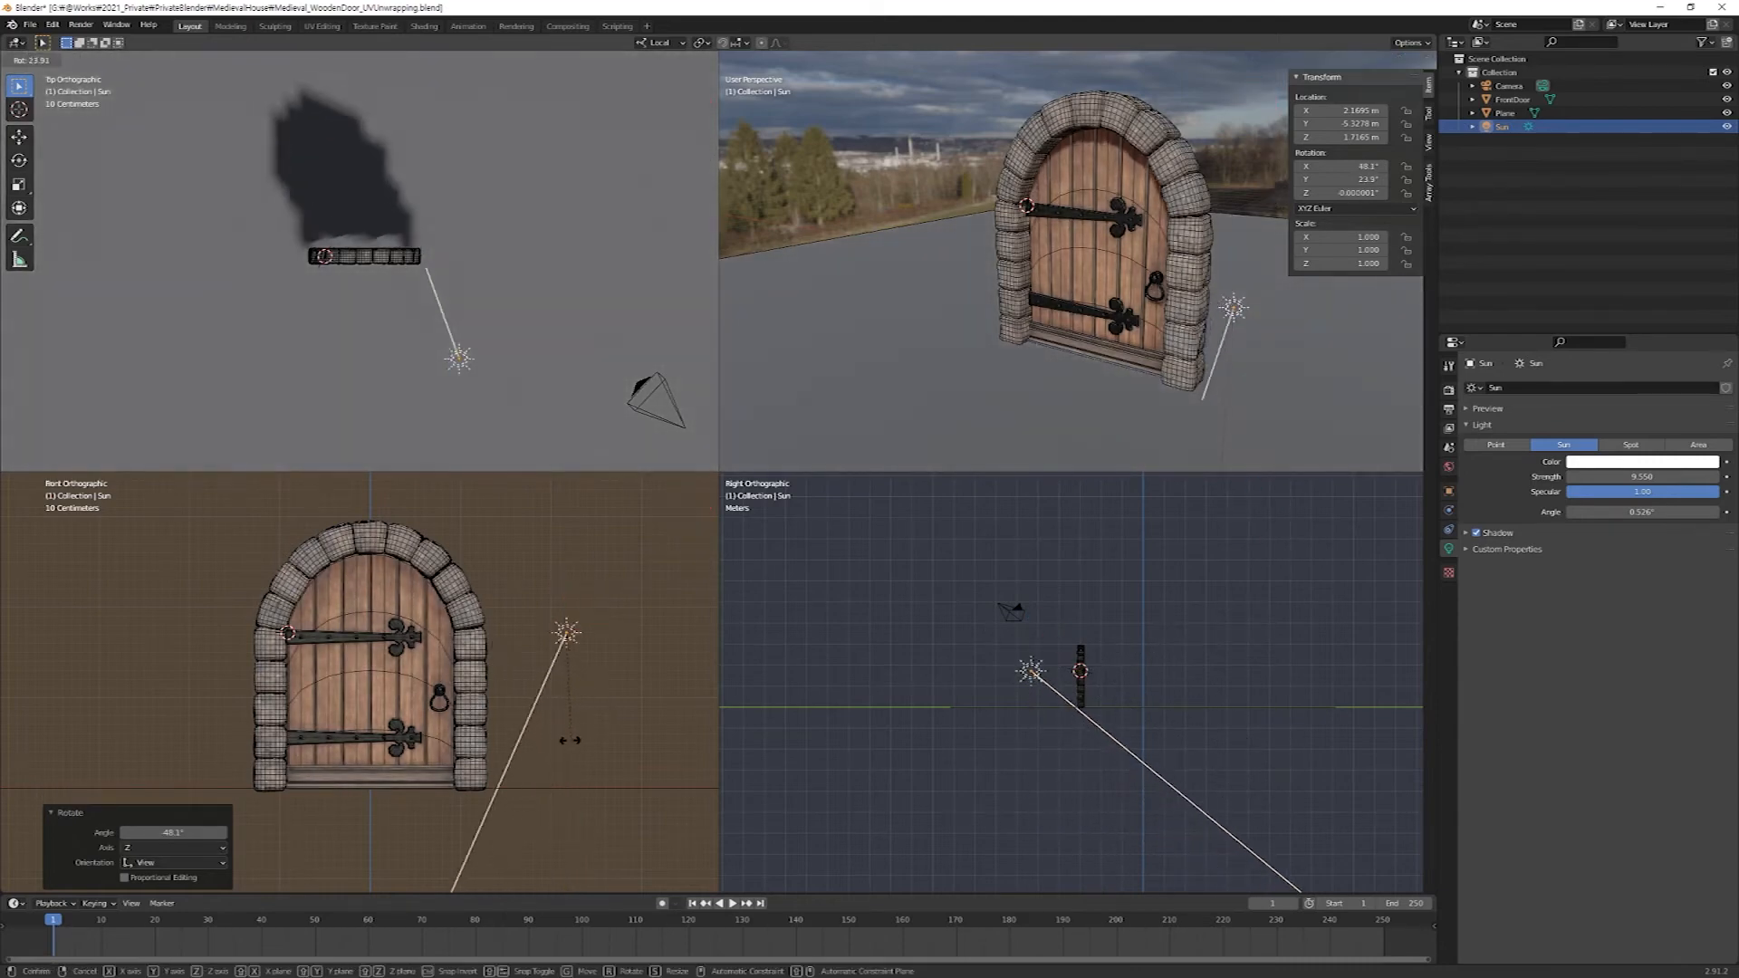
click(519, 743)
key(r)
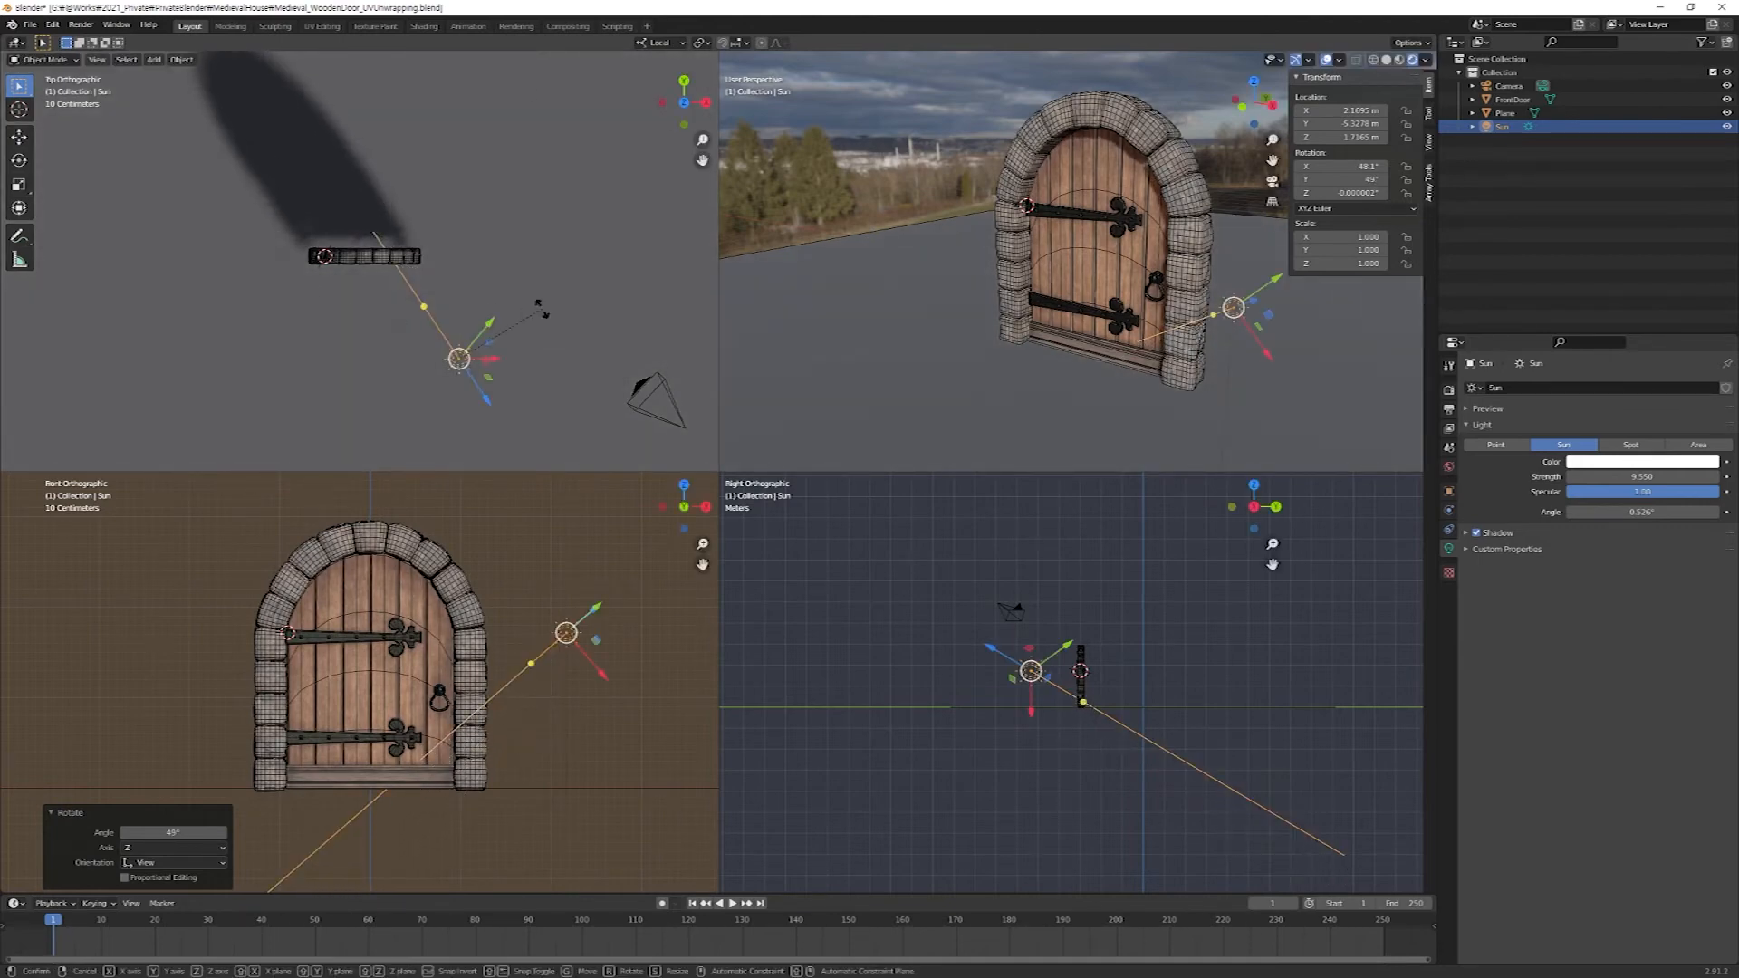
click(573, 76)
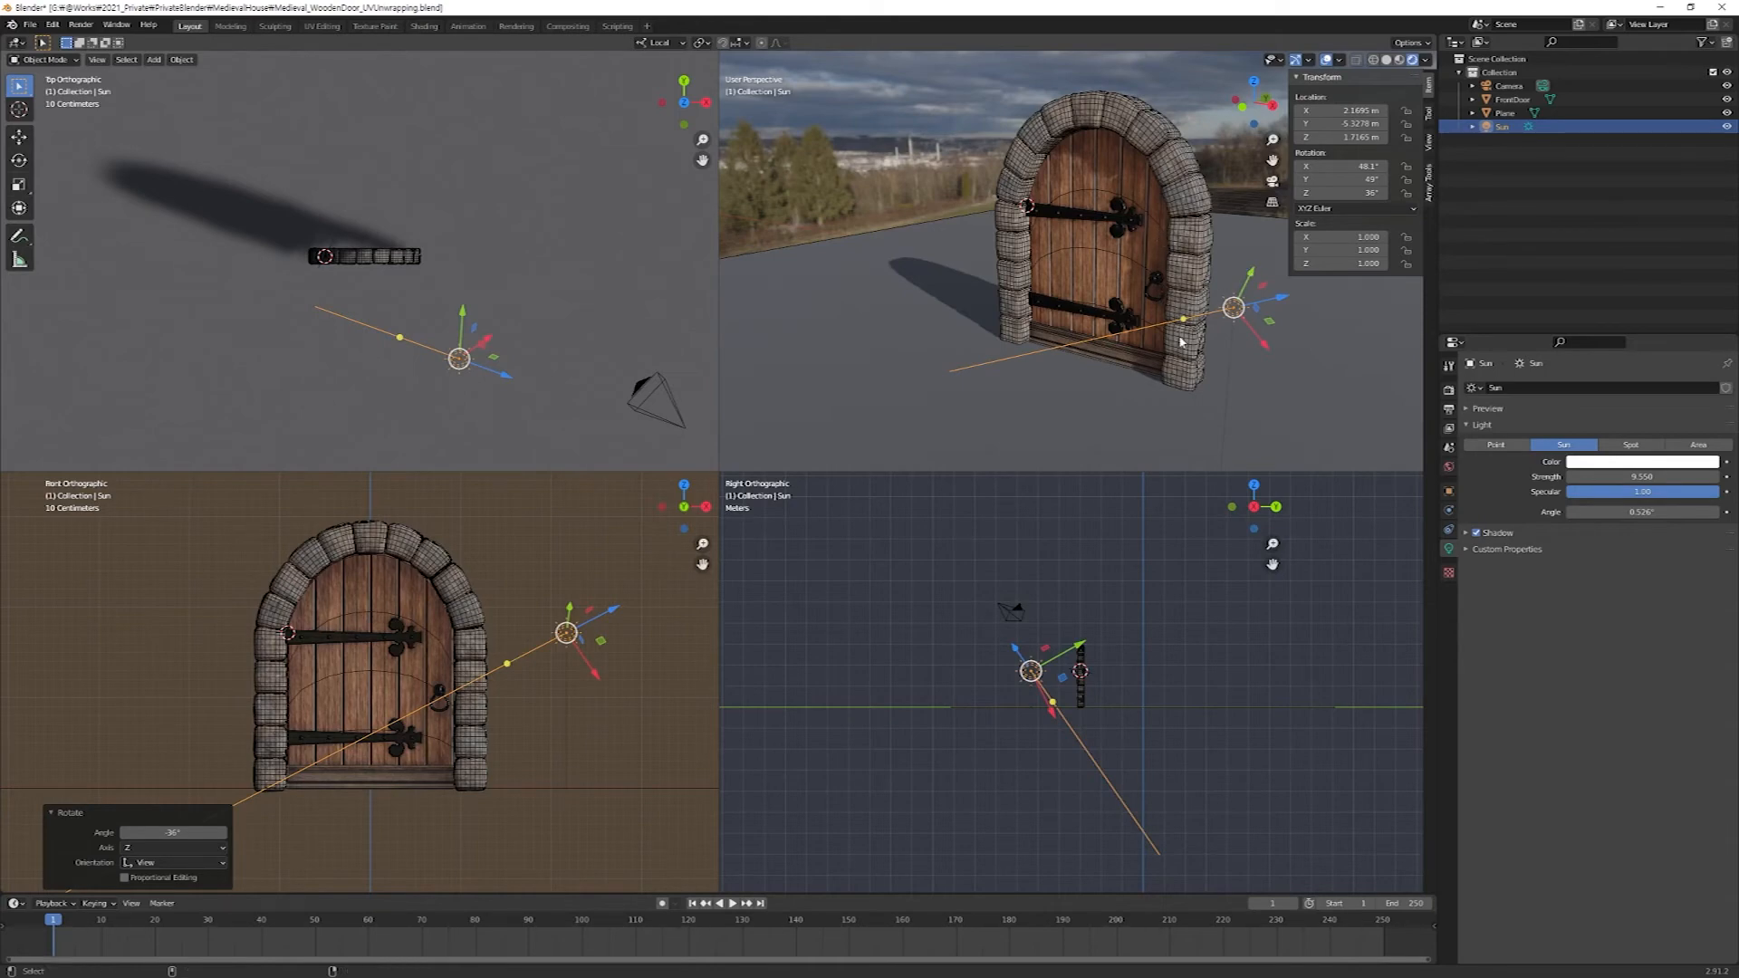
Return to the single perspective view and hide the overlays and gizmos.
key(ctrl+alt+q)
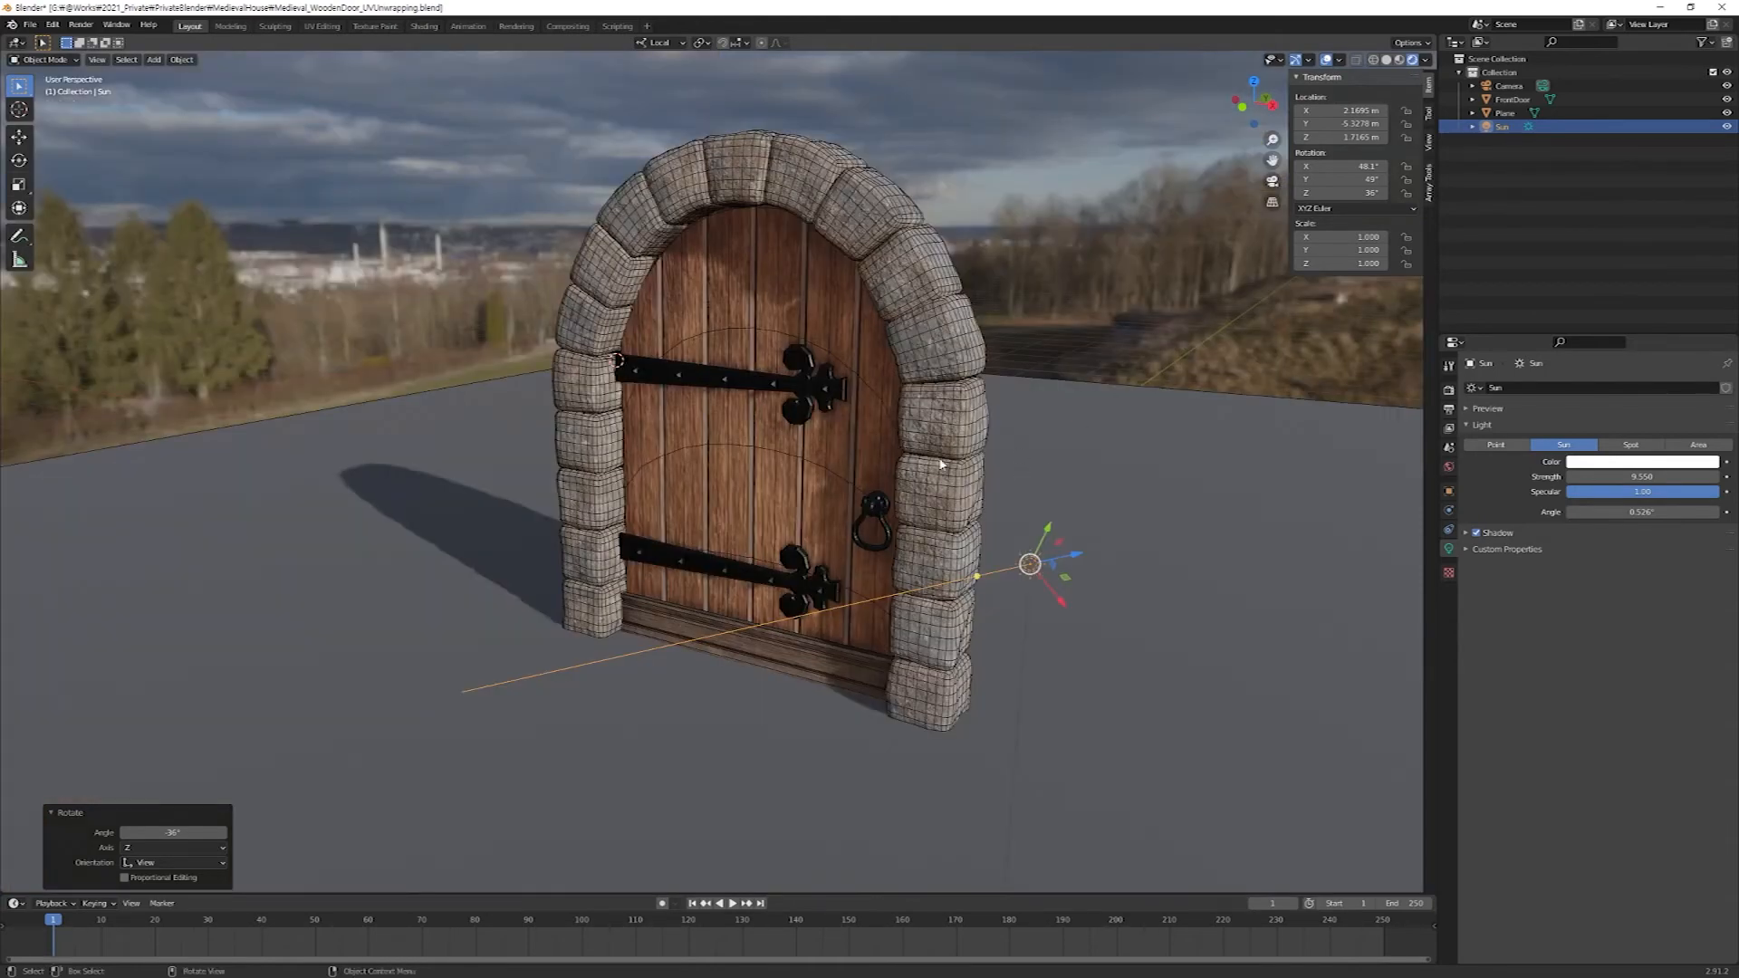
key(shift+alt+z)
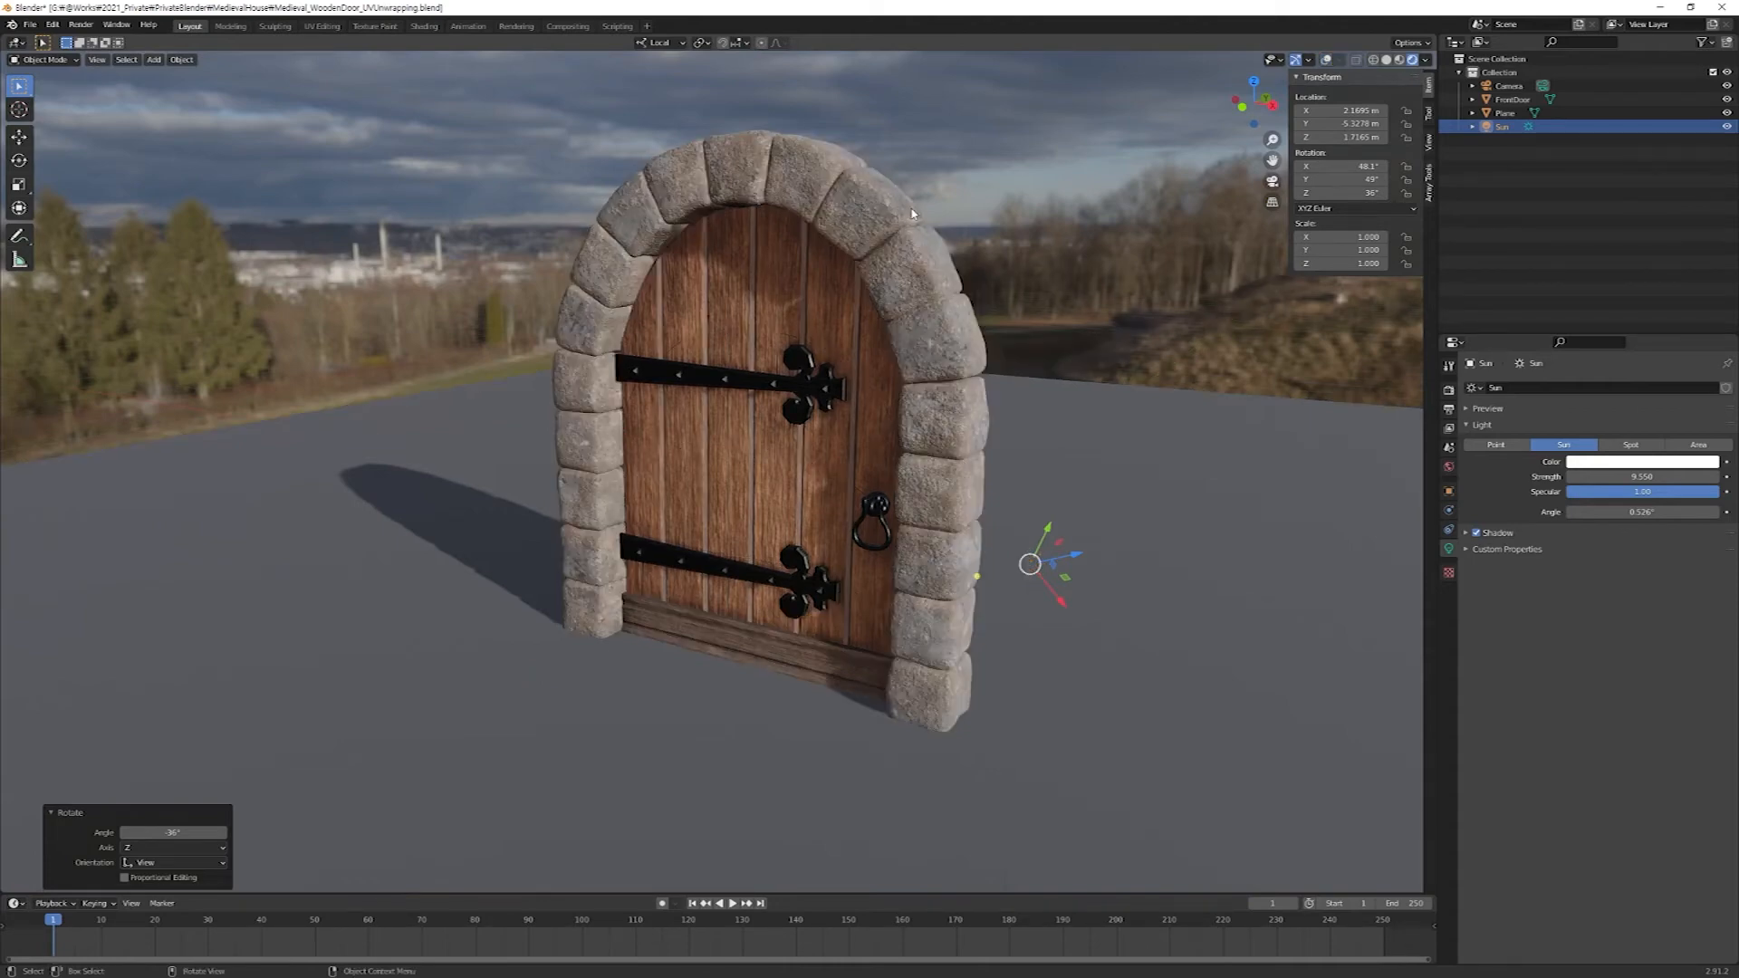
key(ctrl+grave)
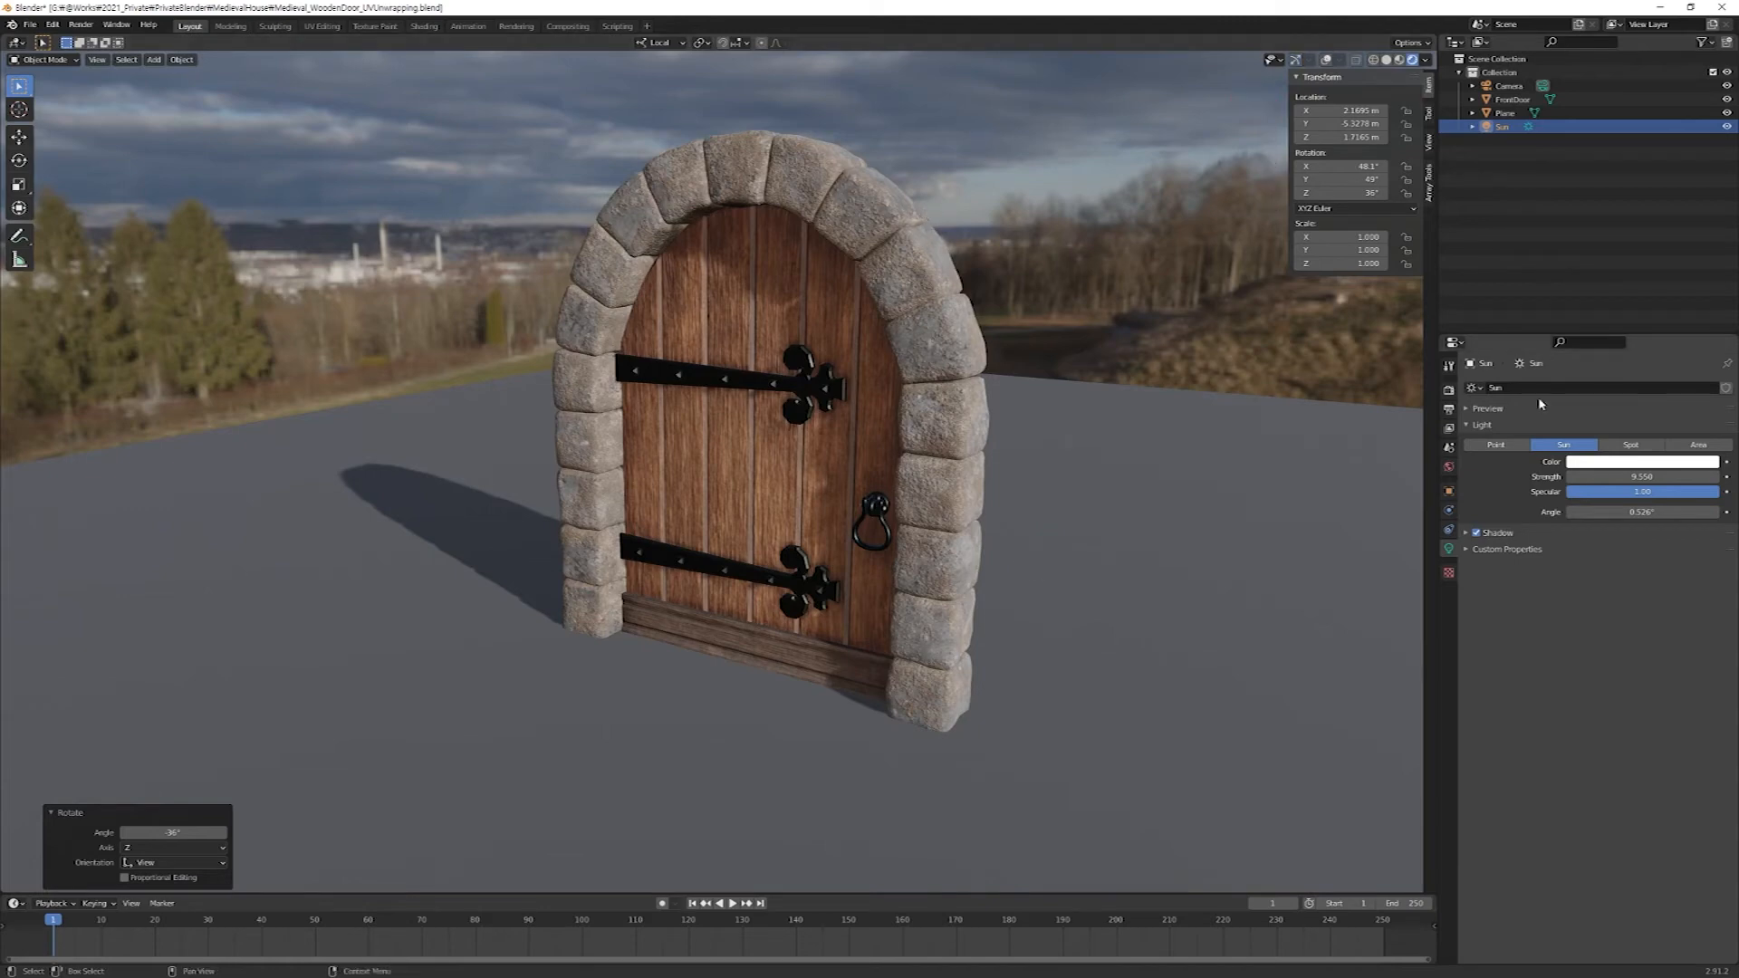
Tint the sun light's color to a pale warm pink.
click(1450, 550)
click(1609, 464)
drag(1648, 330, 1647, 334)
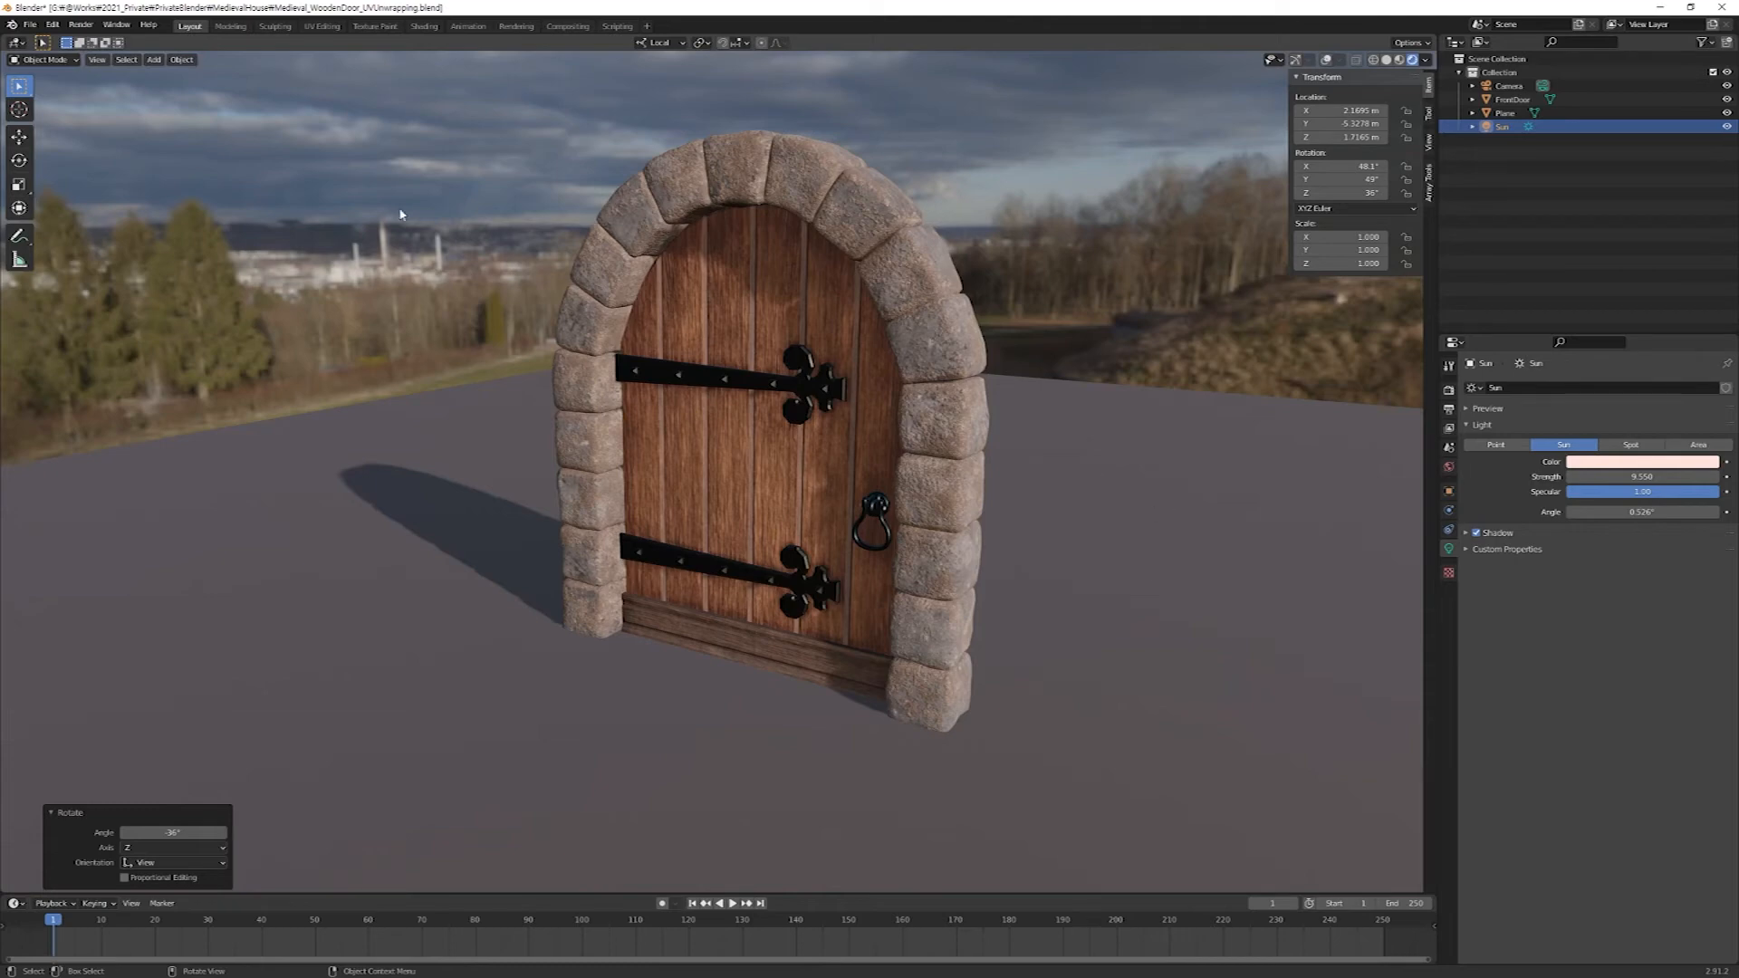
Enable Transparent in the Eevee render's Film settings to hide the HDRI background, and deselect the sun.
click(1449, 391)
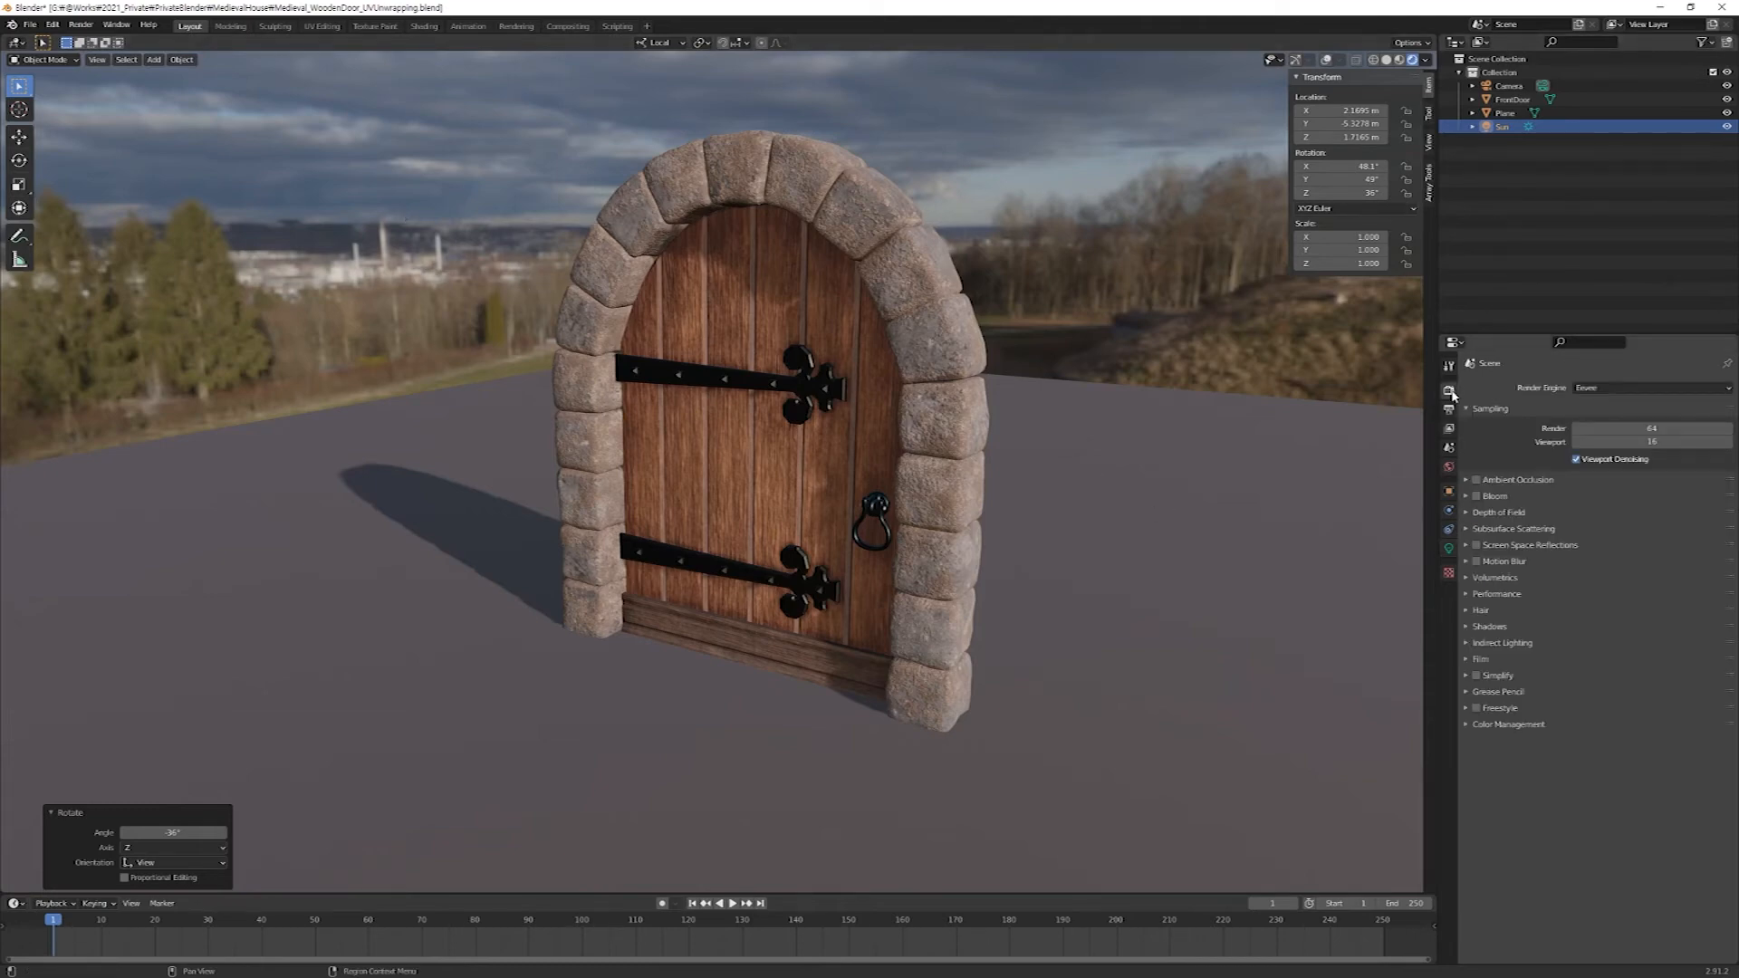
click(1468, 660)
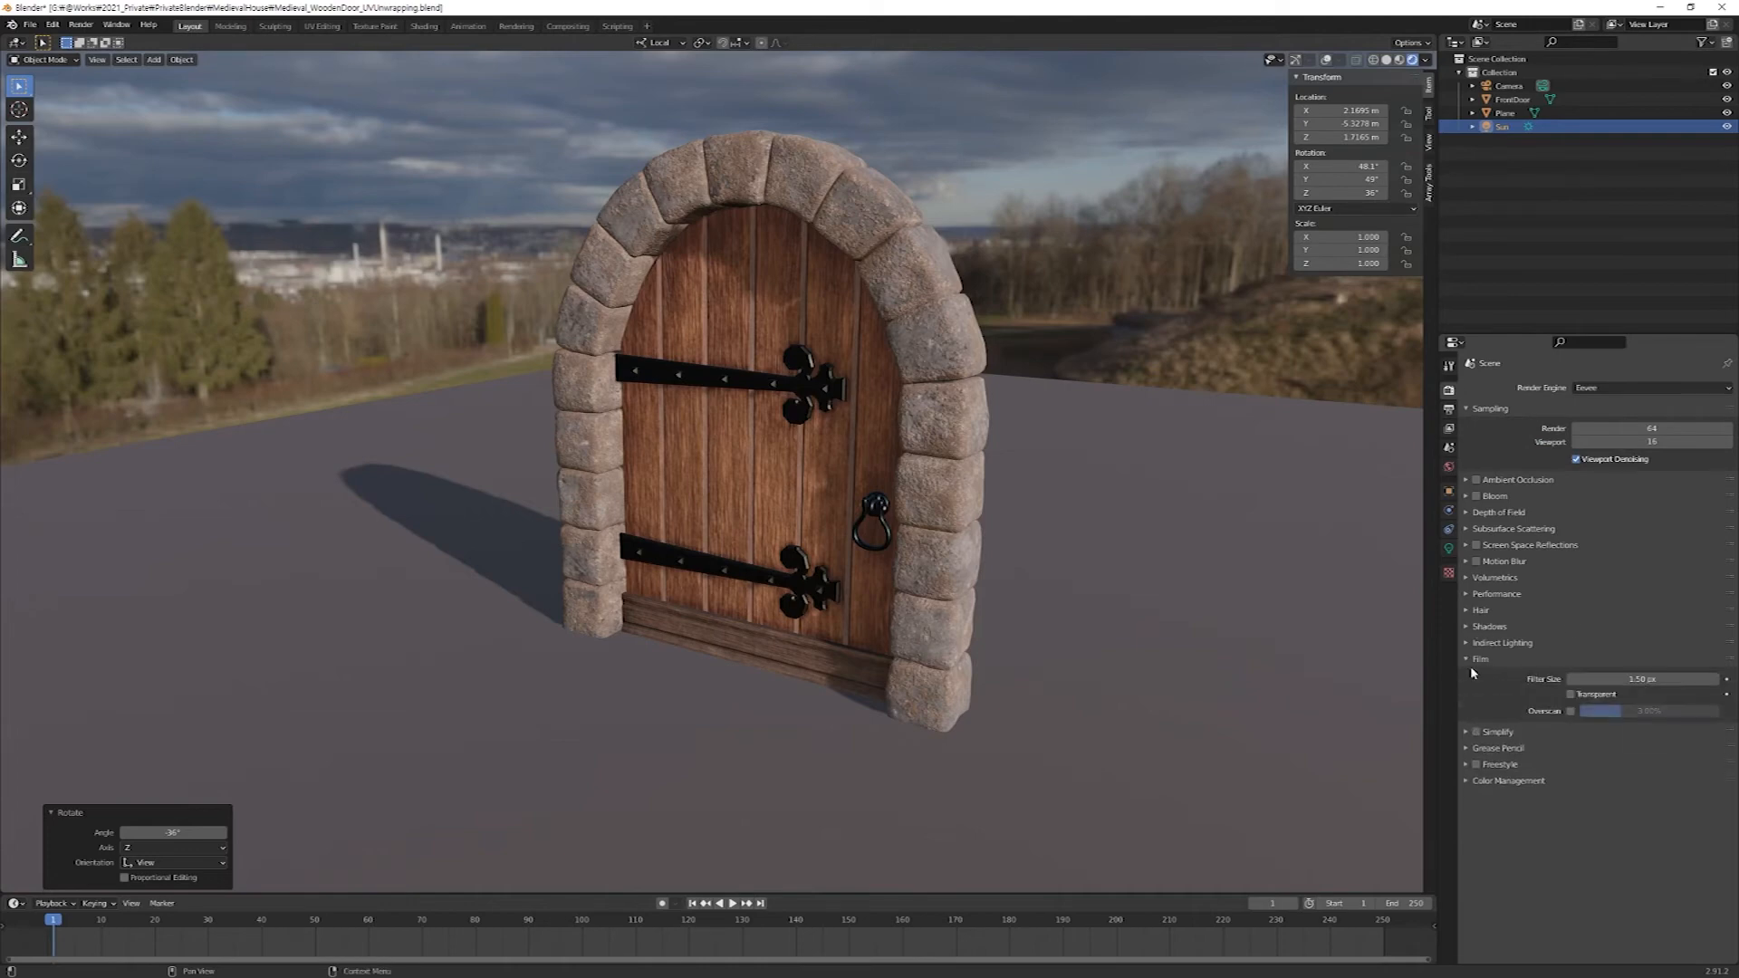
click(1570, 695)
right_click(1118, 223)
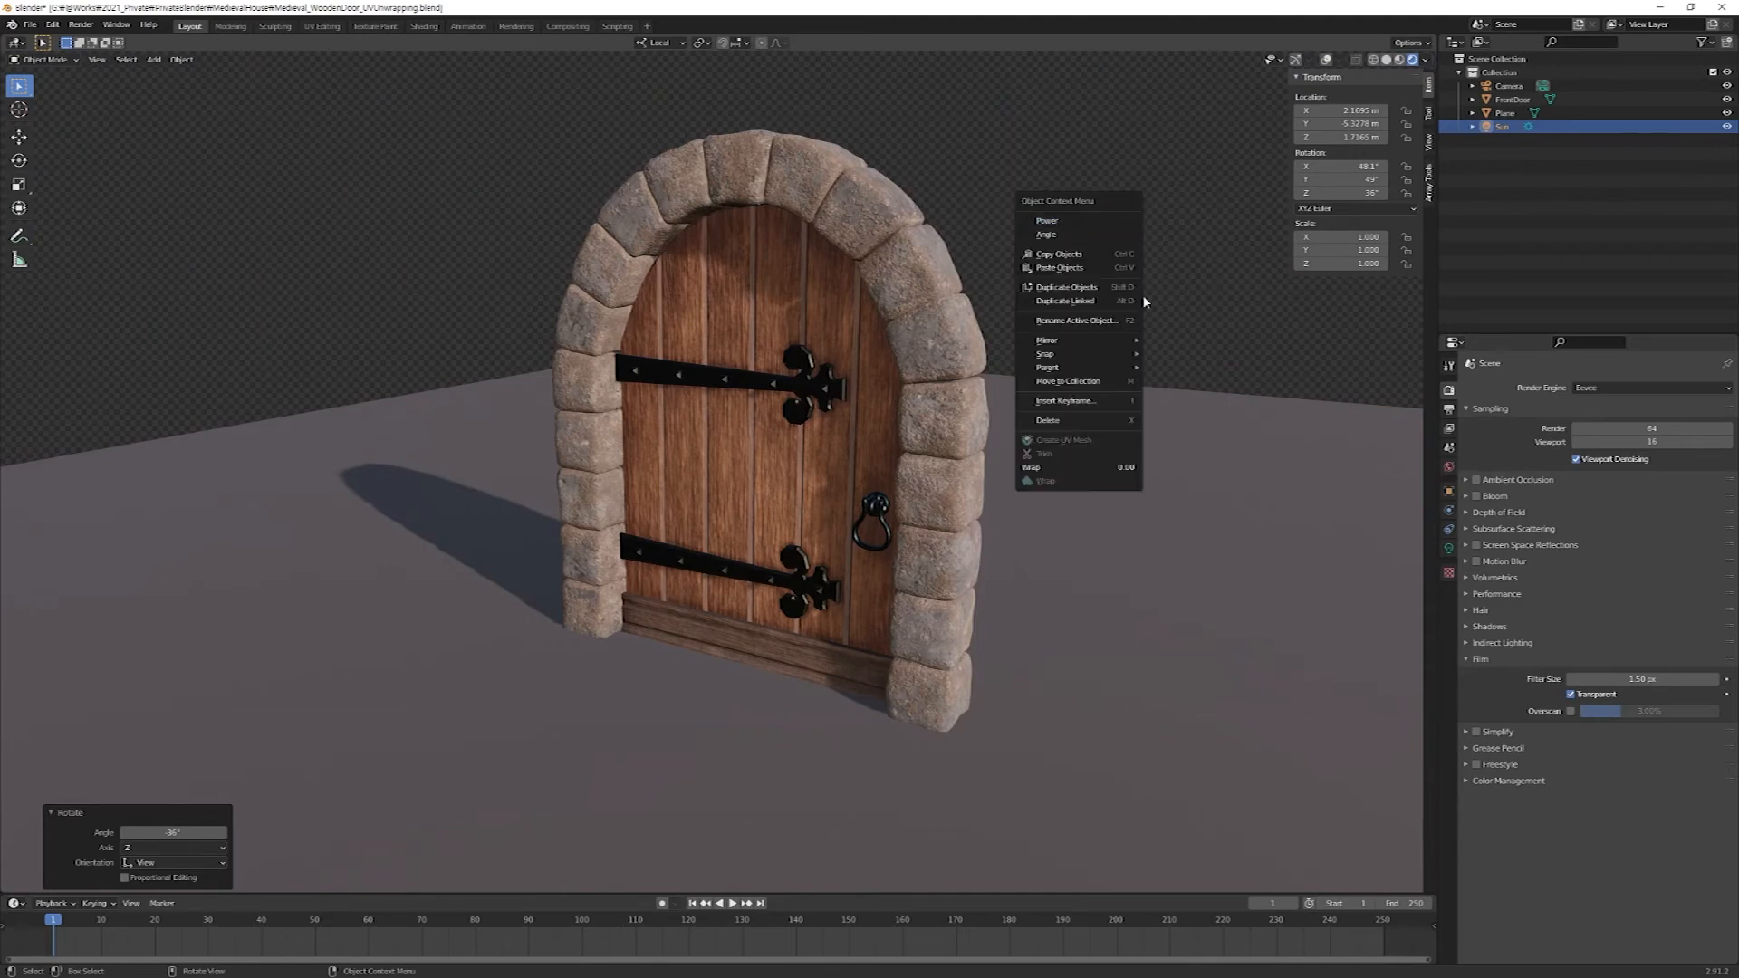
click(1087, 114)
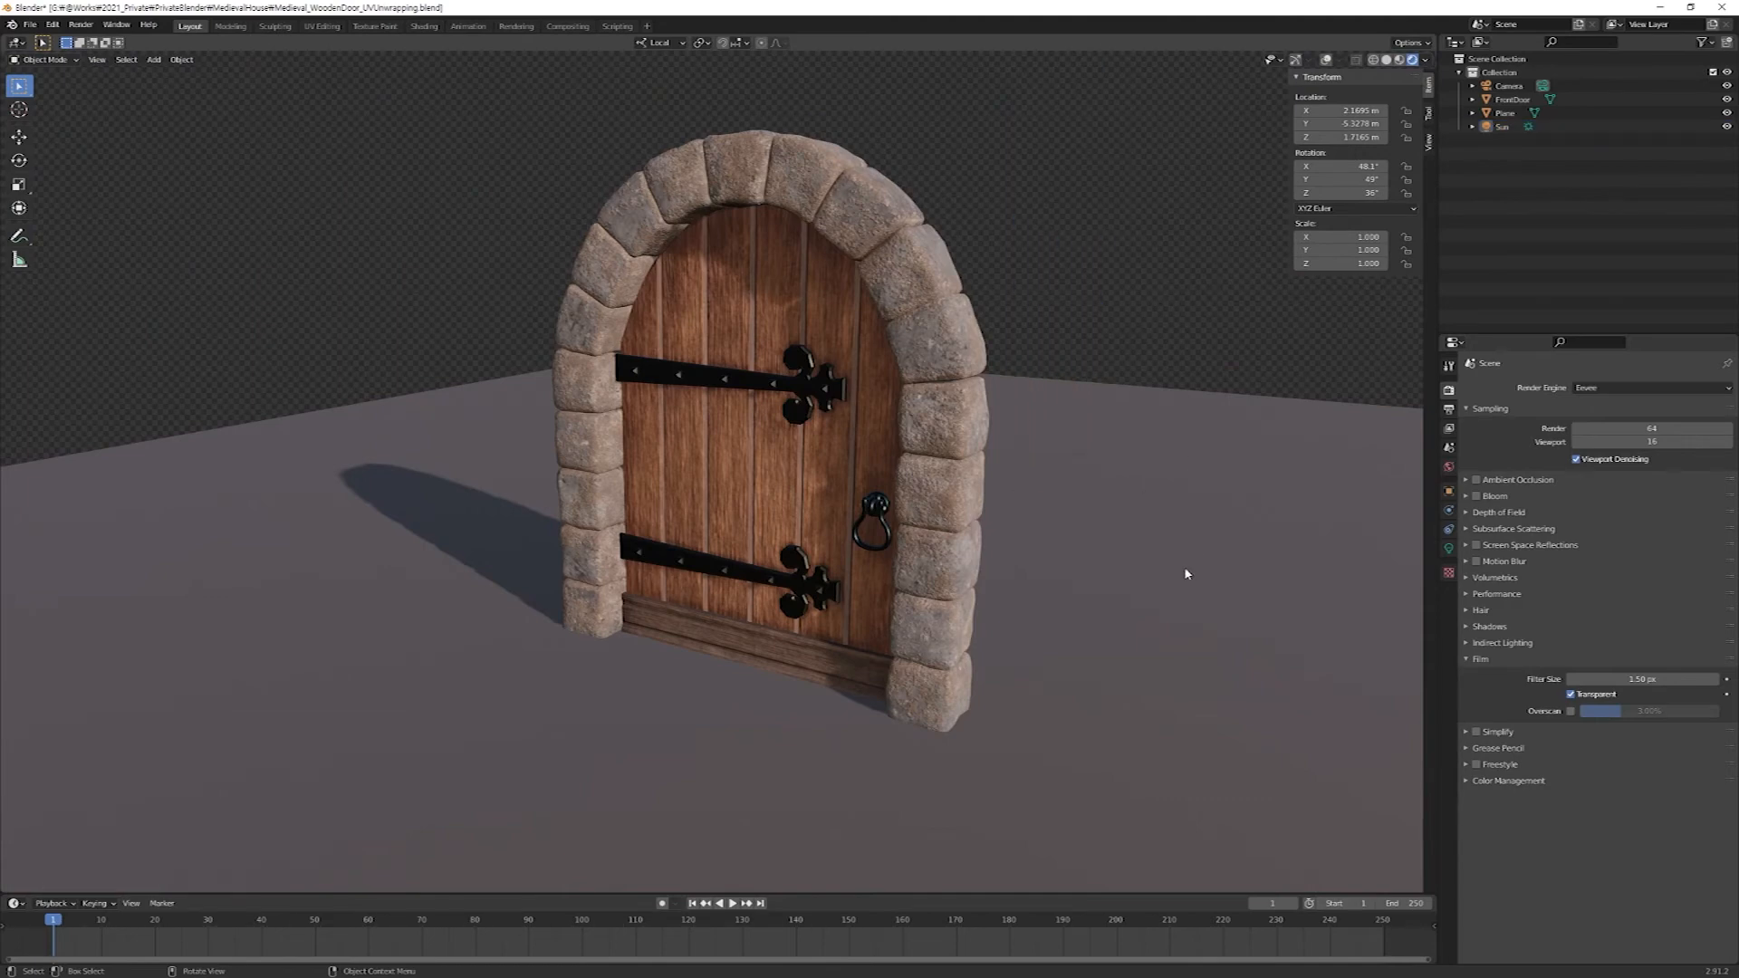
Show the overlays and gizmos again, and extrude the ground plane's back edge about 7.09 m straight up as a backdrop wall.
click(1085, 450)
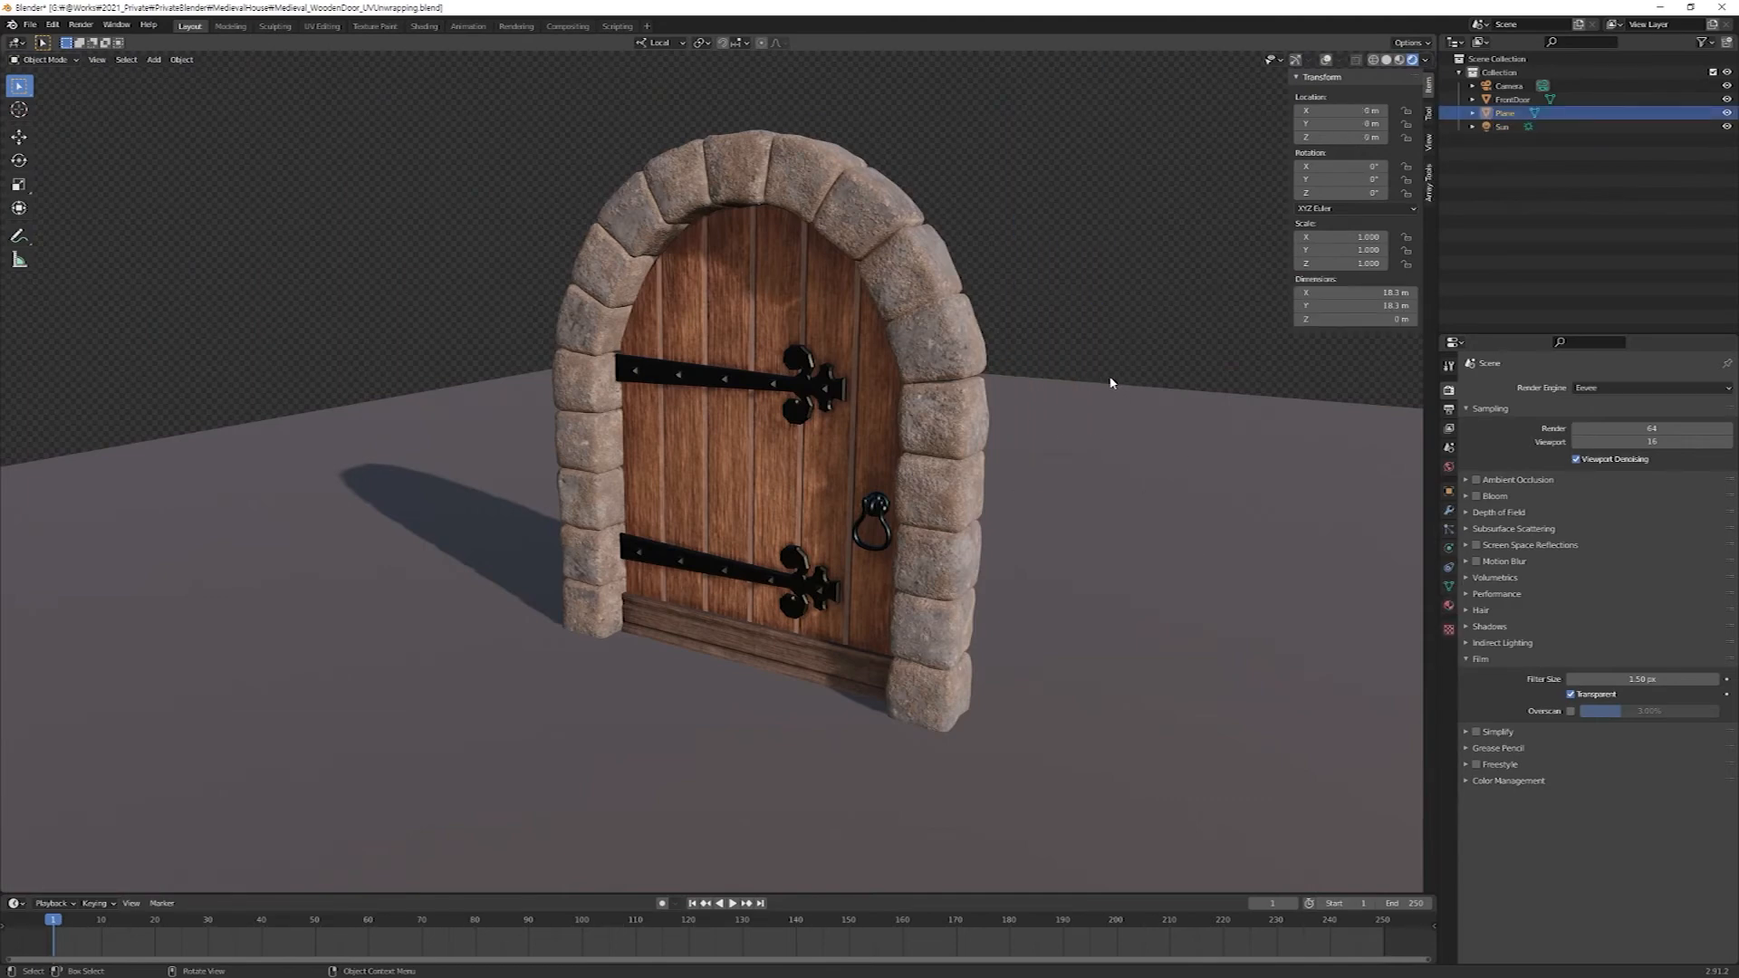
key(ctrl+grave)
key(shift+alt+z)
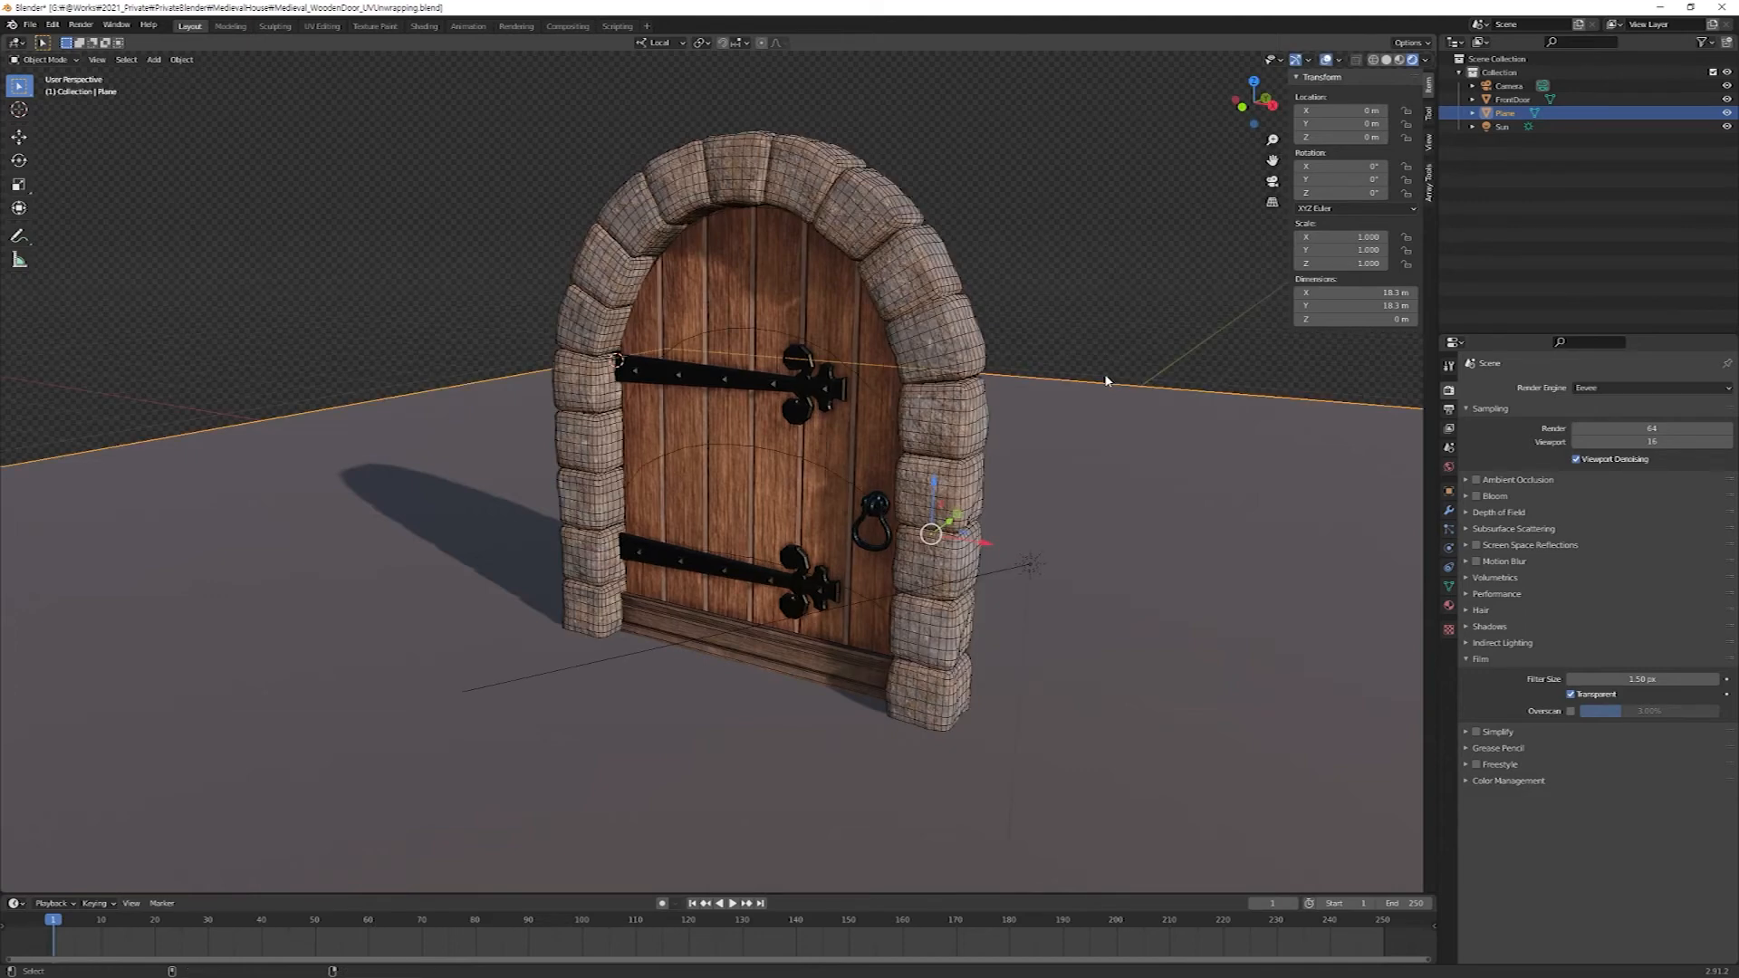
key(Tab)
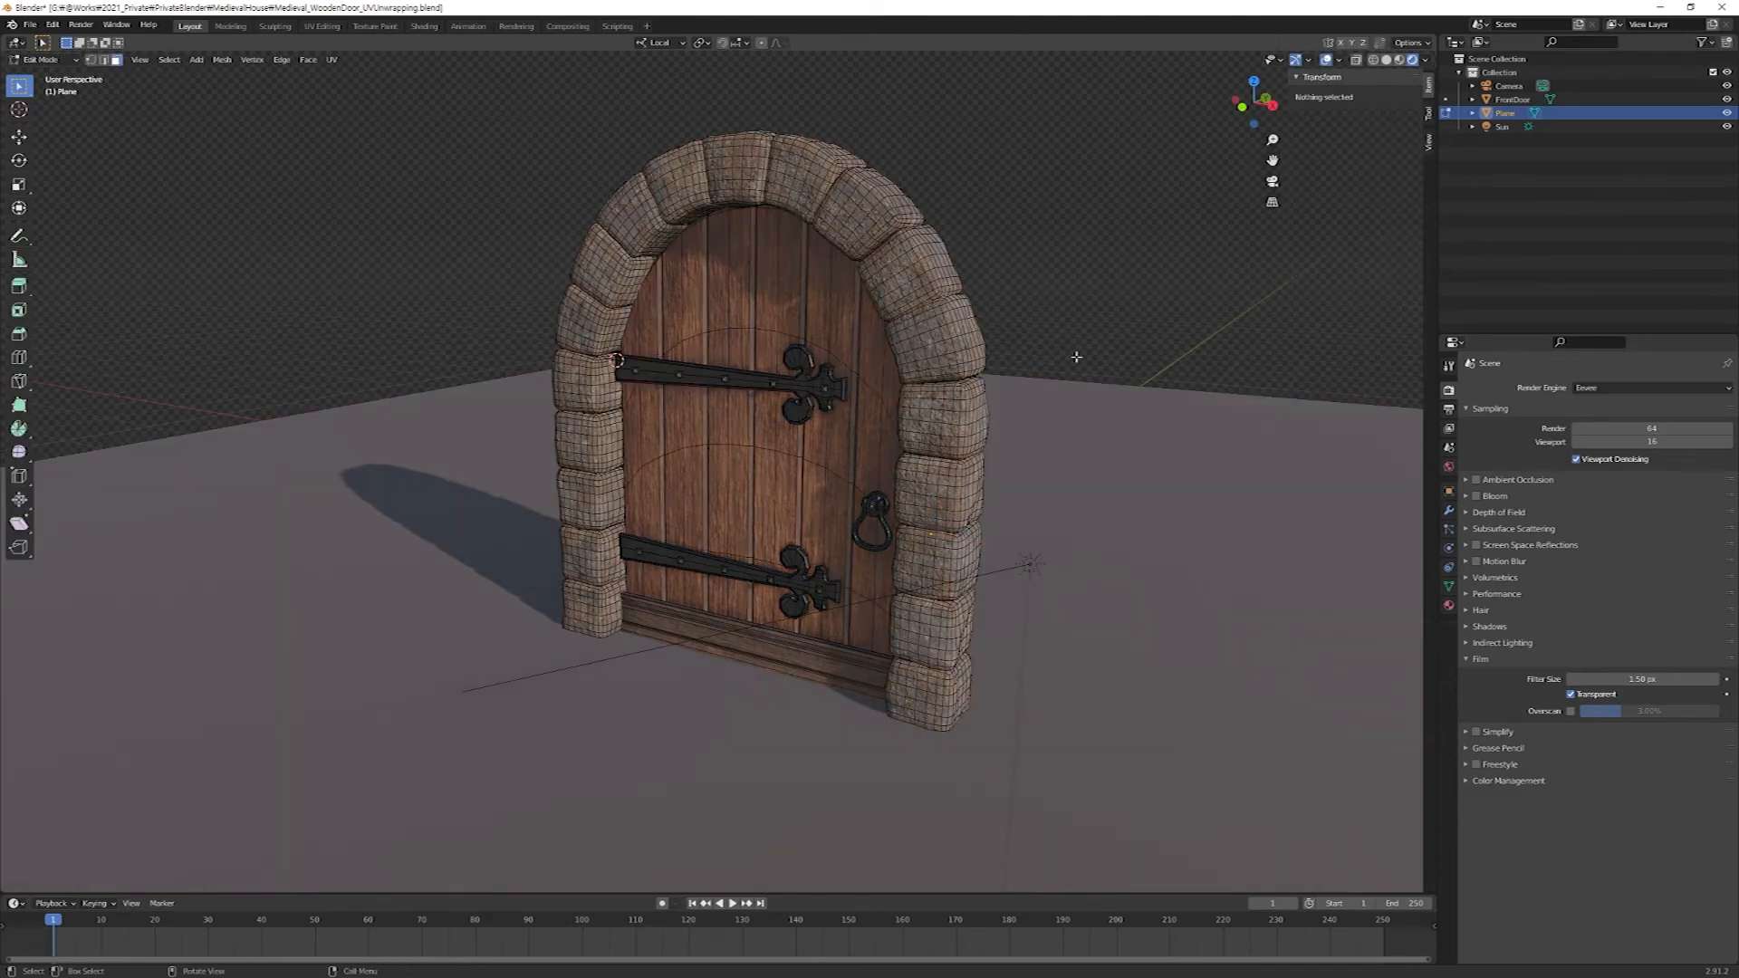
key(2)
drag(1111, 316, 1252, 430)
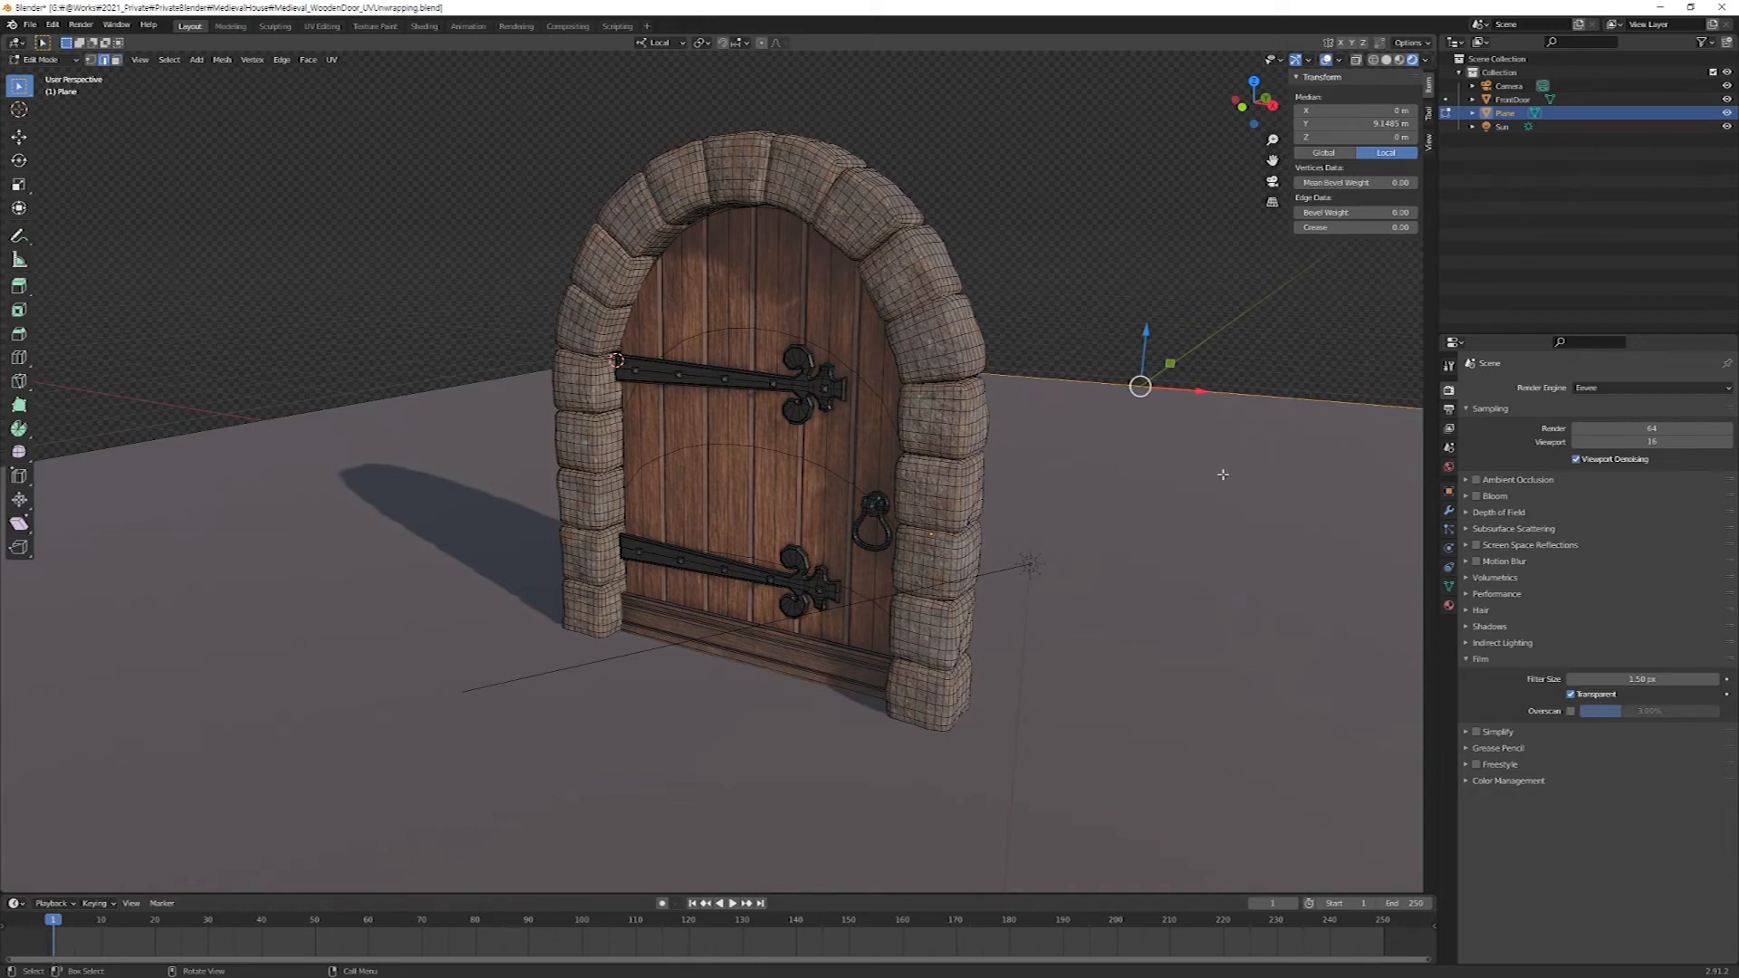
key(g)
key(z)
click(1034, 853)
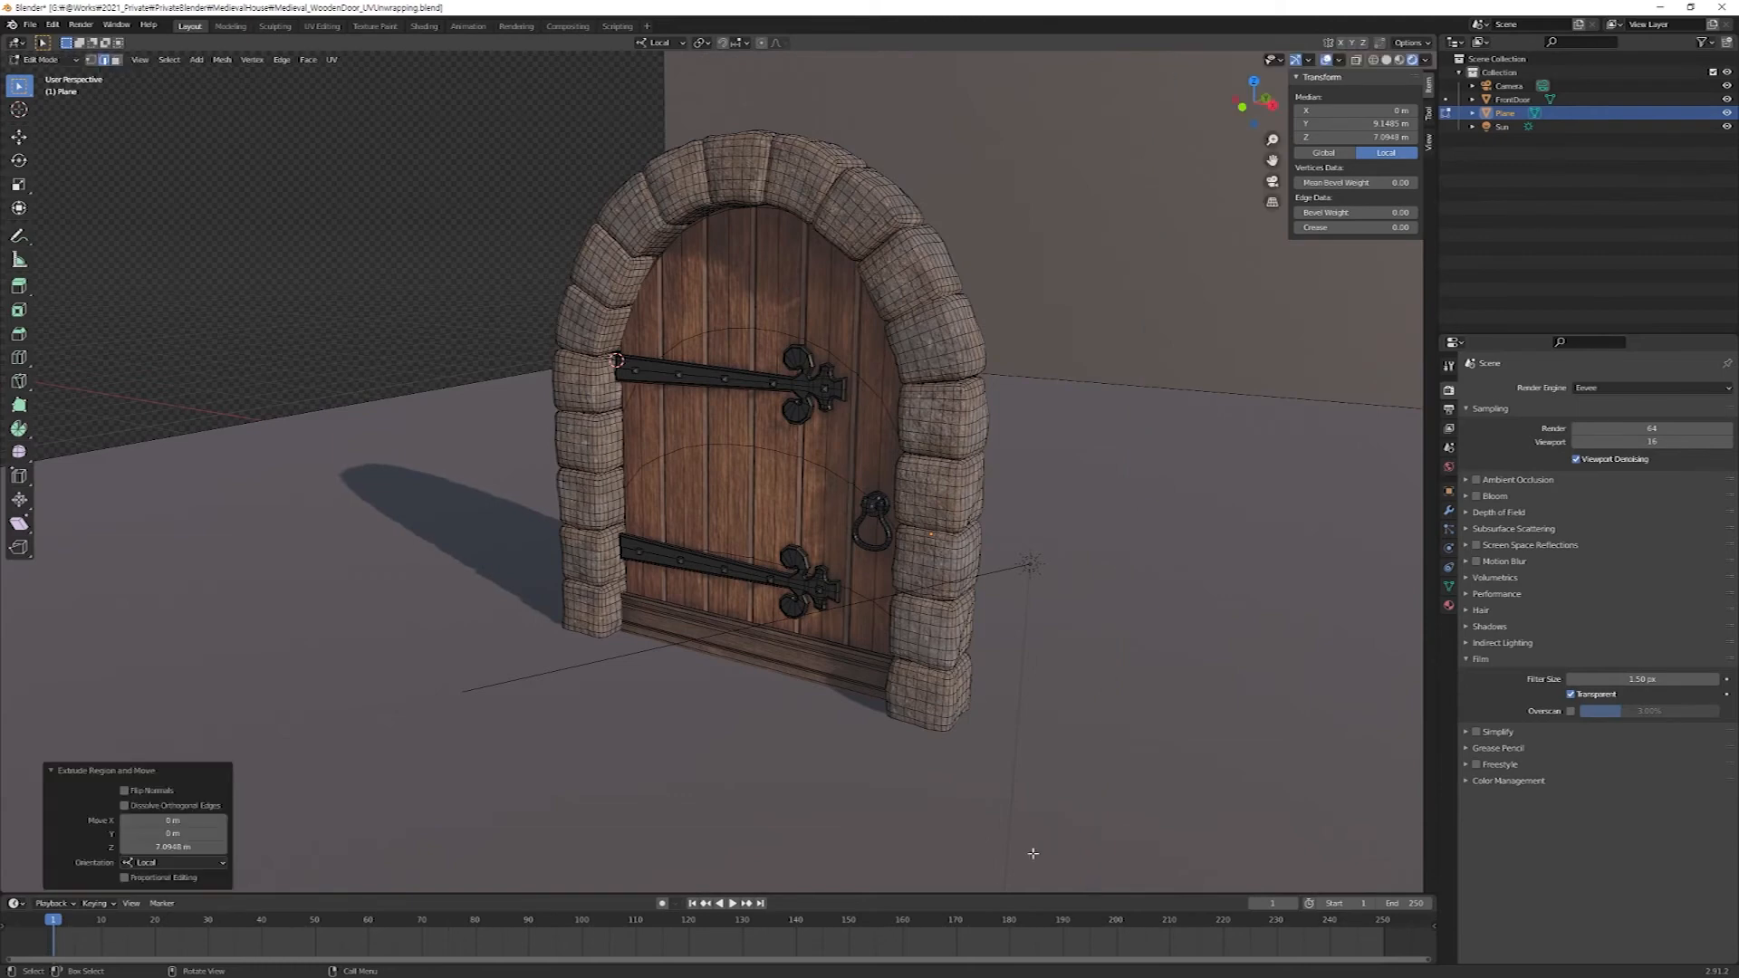
Extend the ground and wall sideways by moving their edges on the hinge side of the door about -158.3 m along local X.
drag(540, 95, 710, 120)
drag(349, 297, 403, 463)
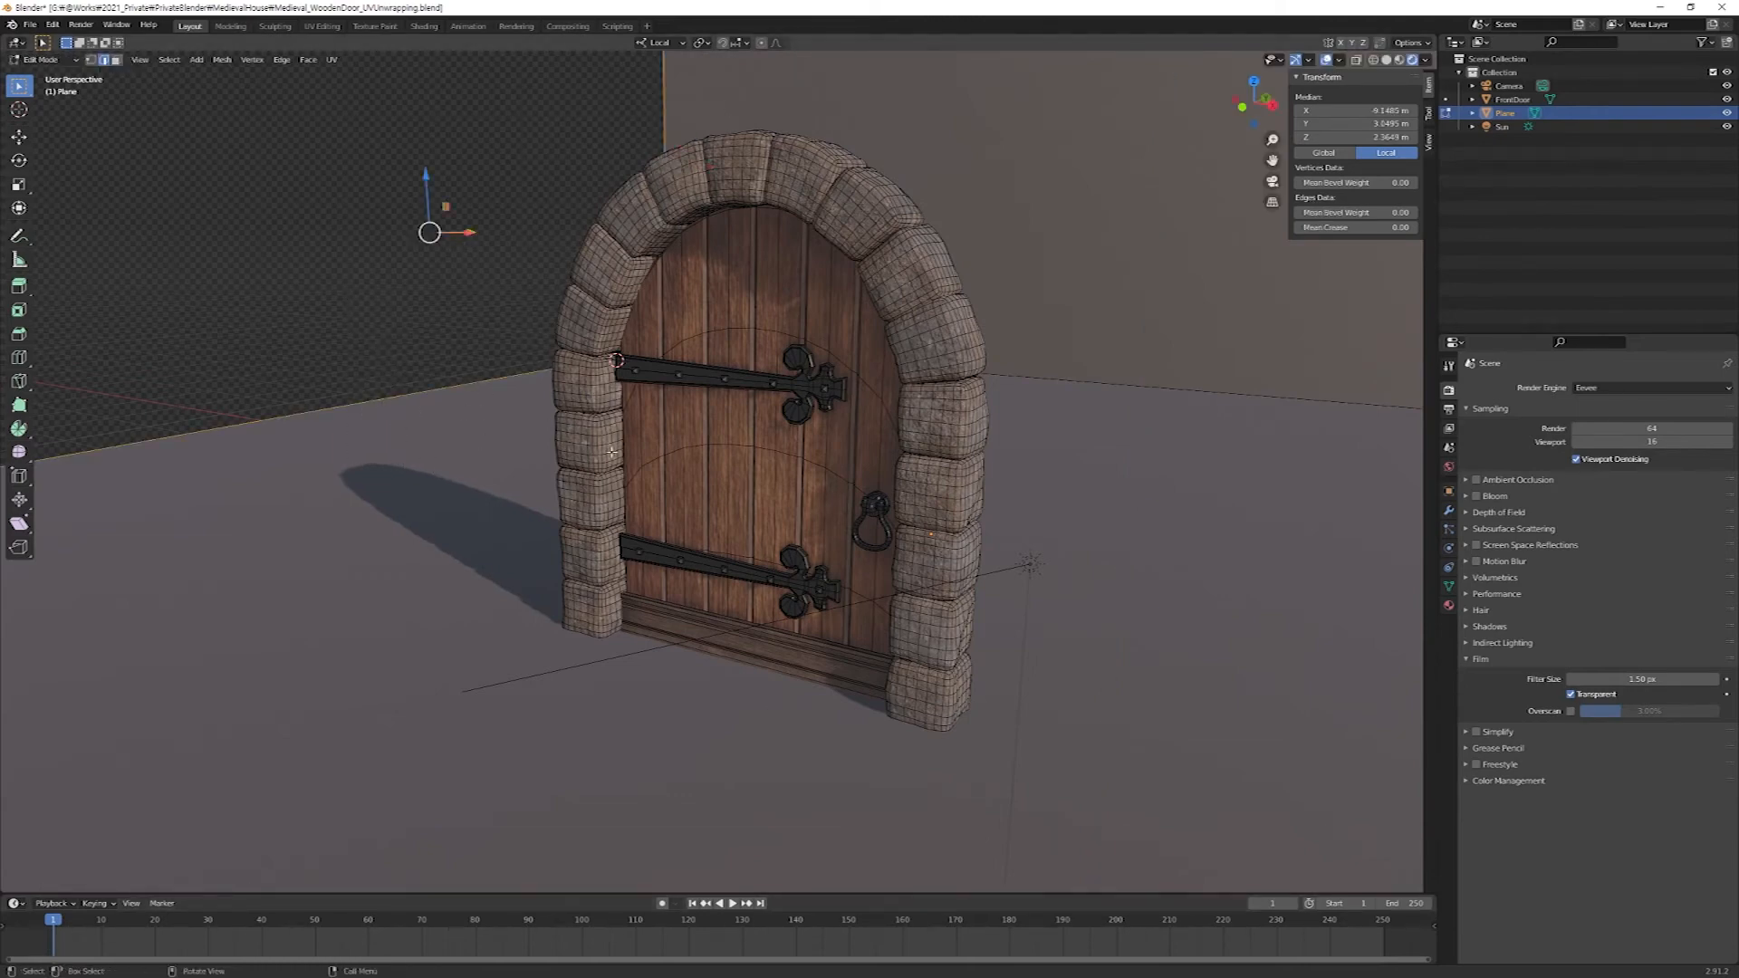
key(g)
key(x)
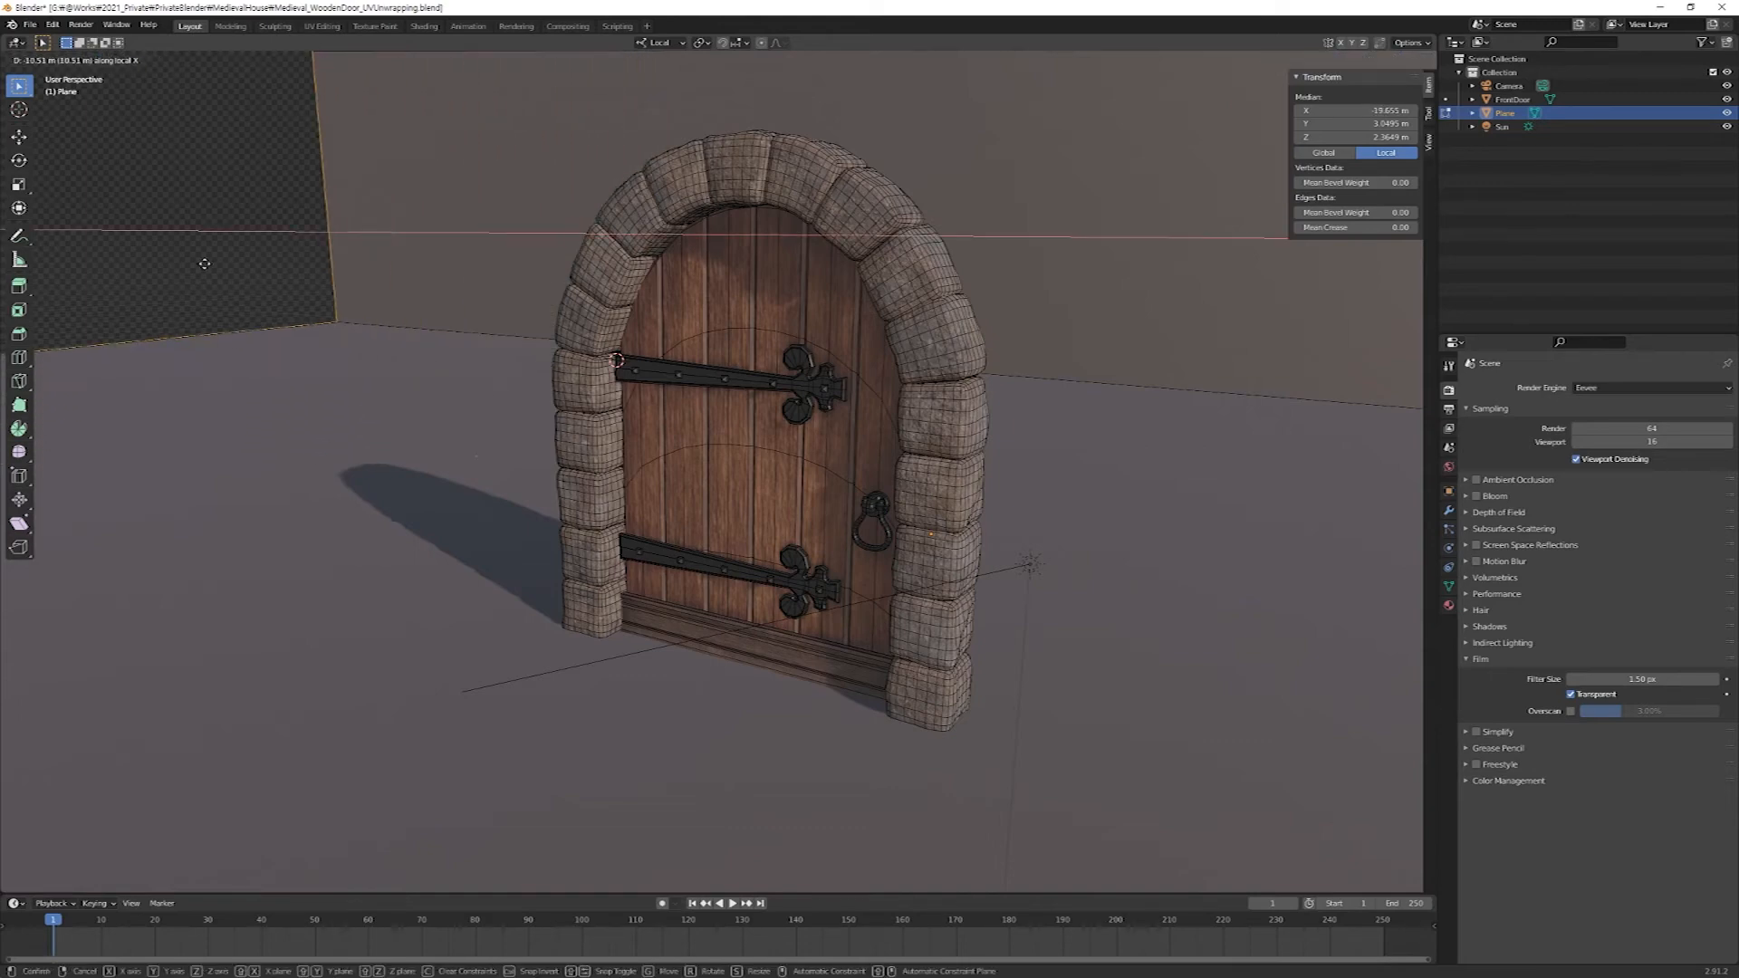
click(751, 715)
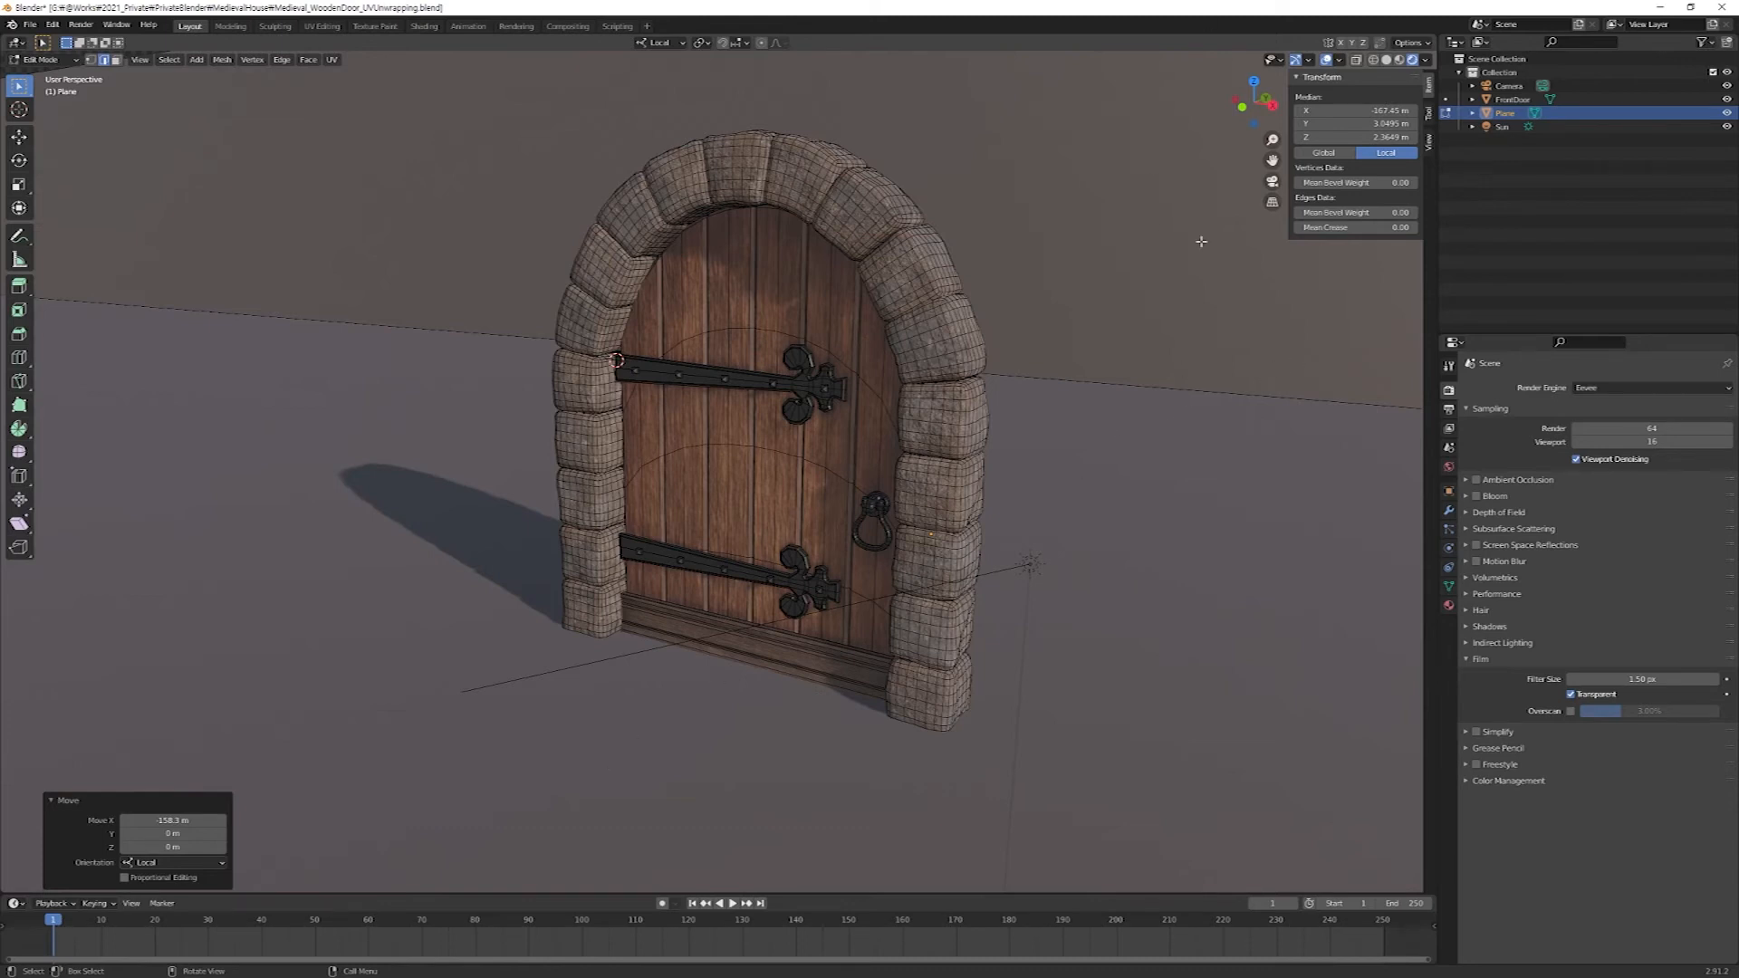
Bevel the edge where the ground meets the backdrop wall with 7 segments and a width of about 5.9 m.
drag(1121, 304, 1261, 453)
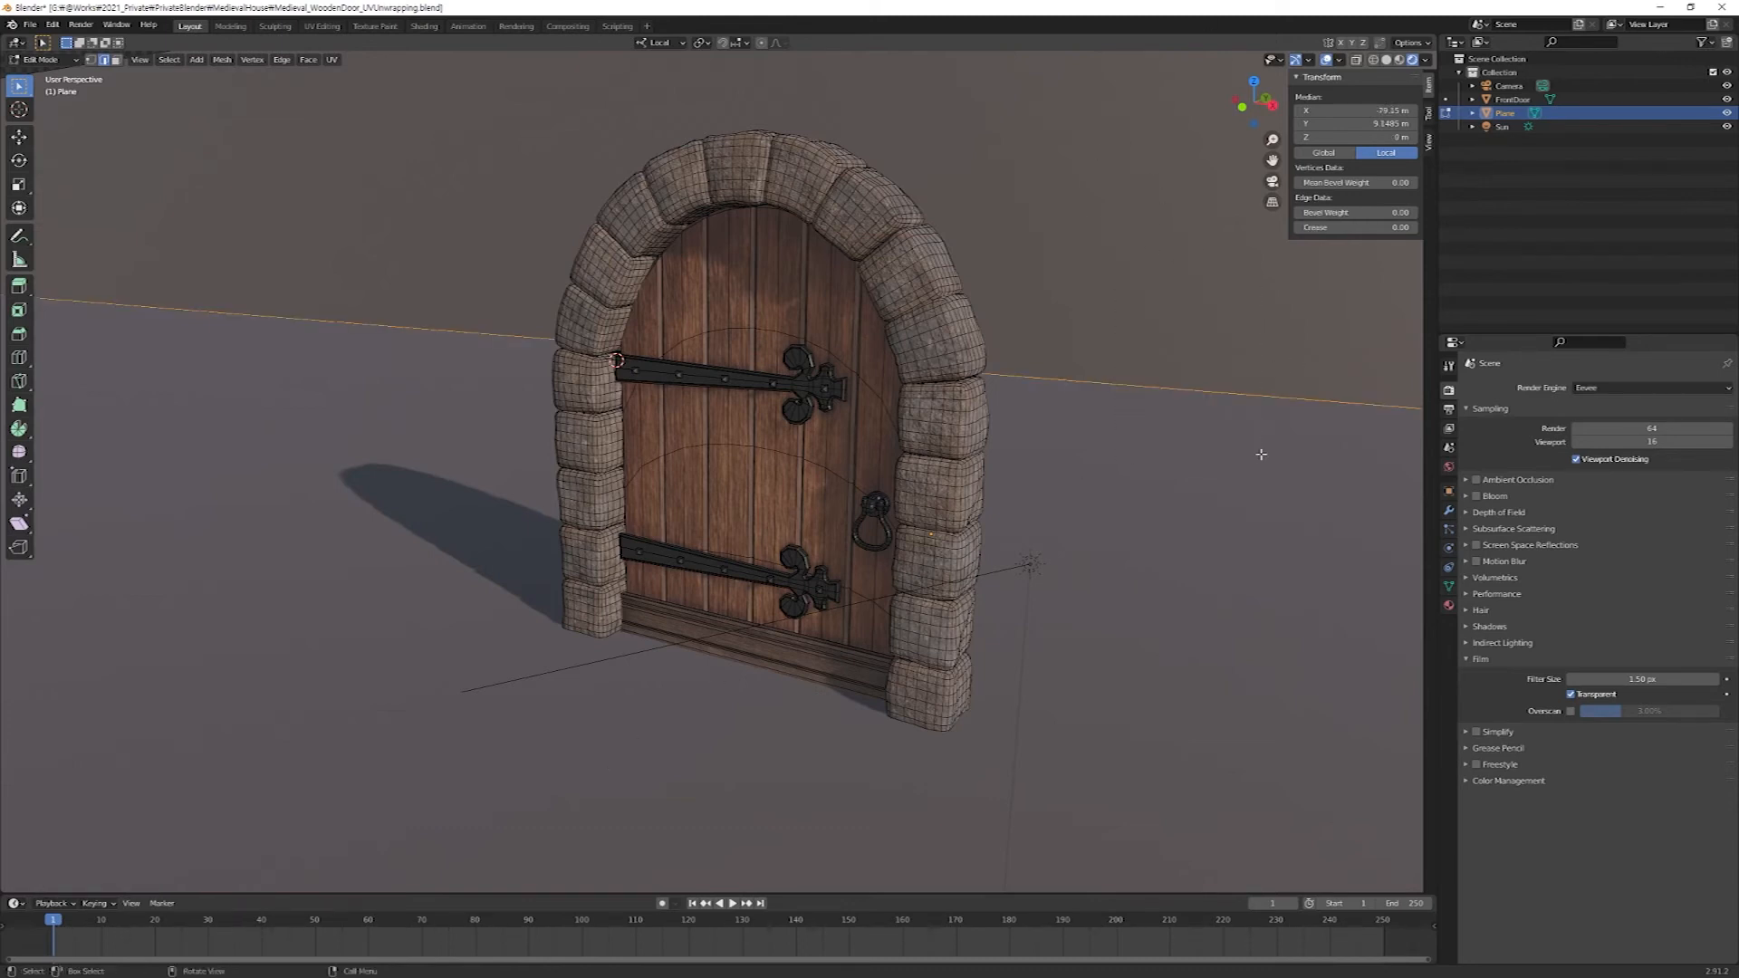
key(ctrl+b)
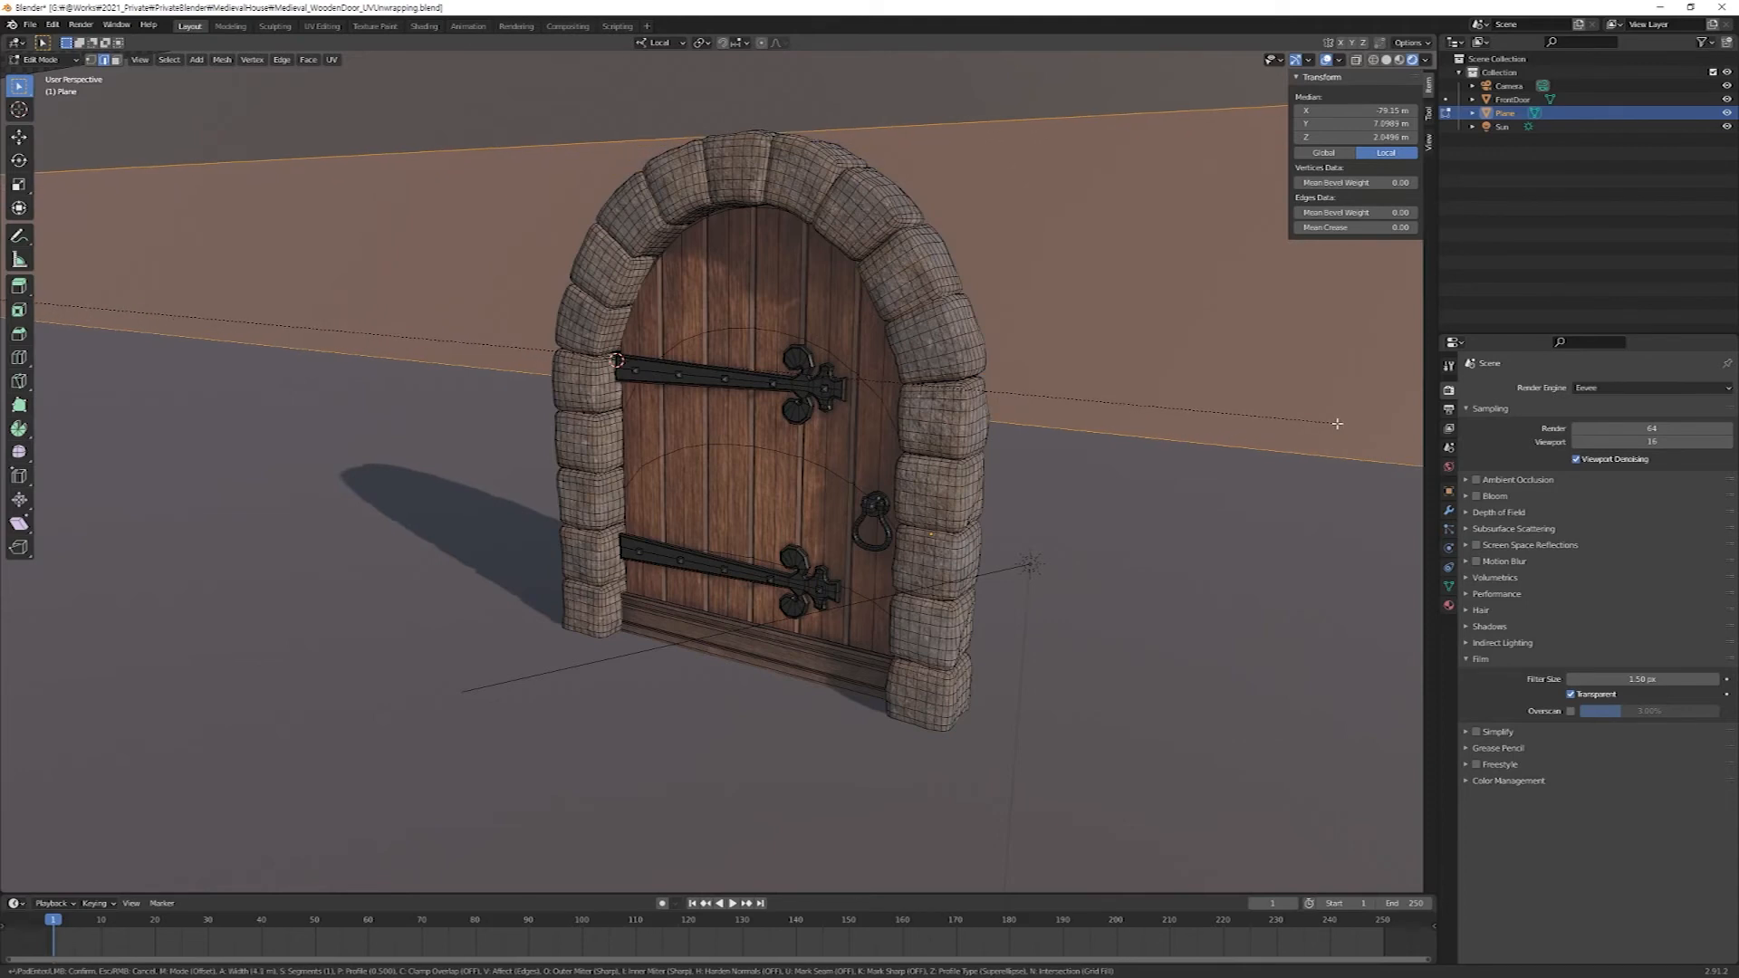
scroll(1337, 422, up, 6)
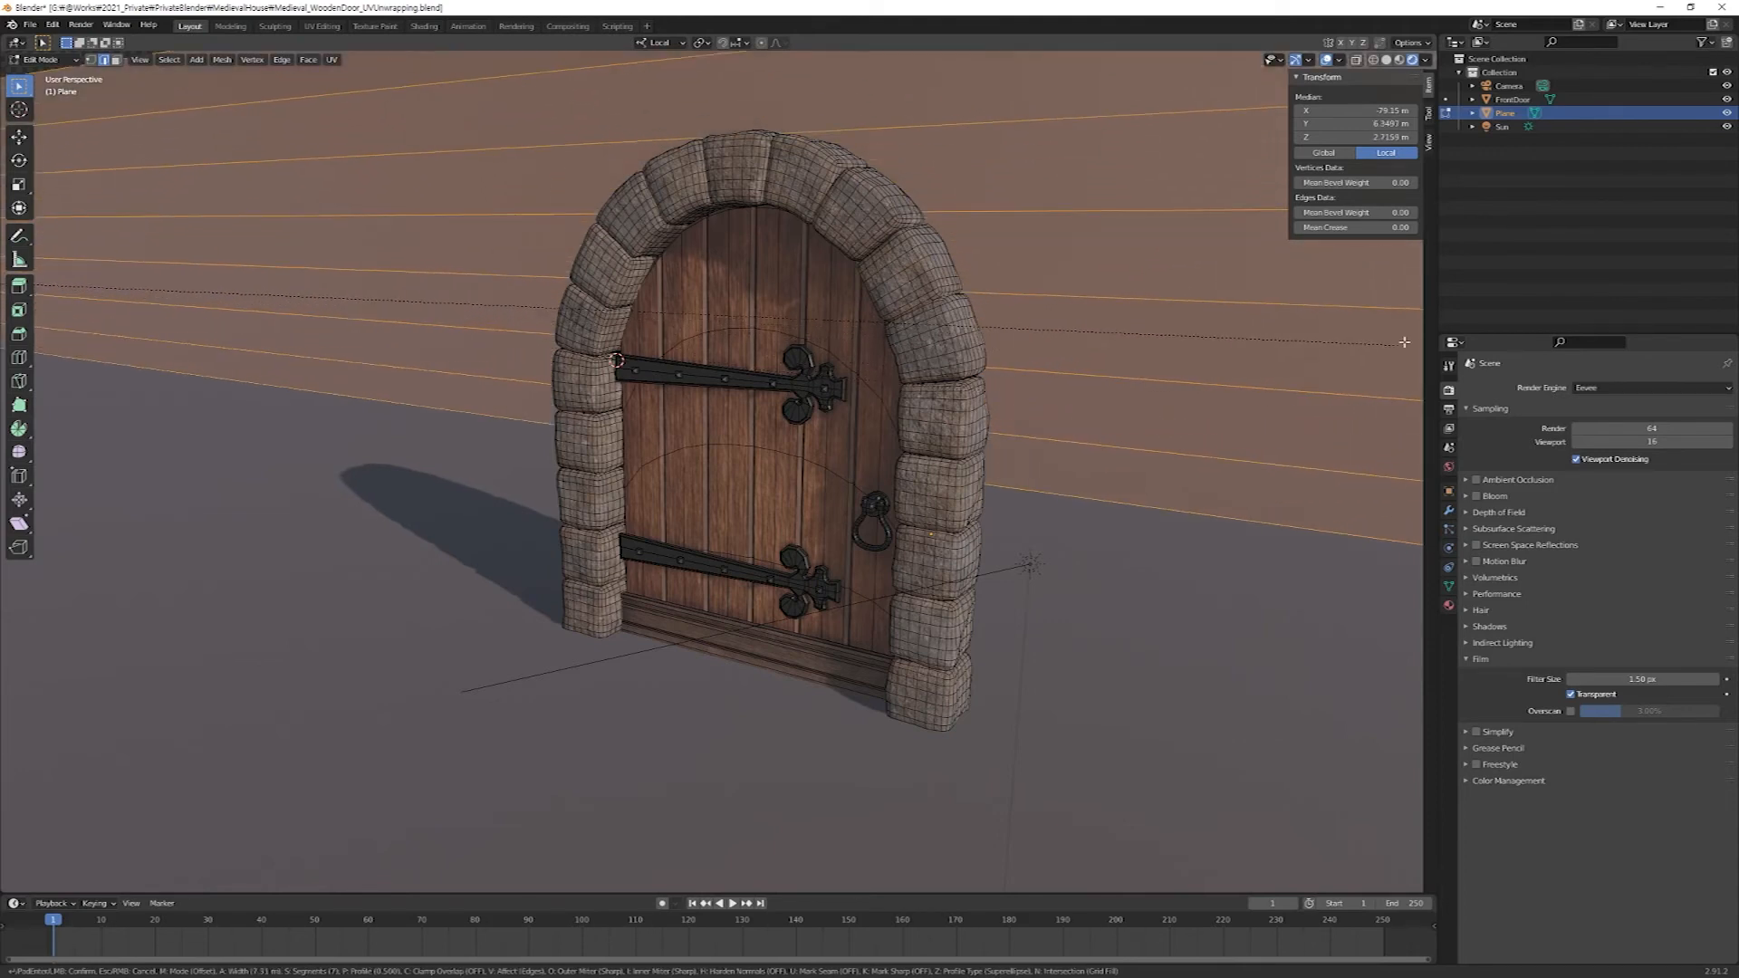
click(1373, 368)
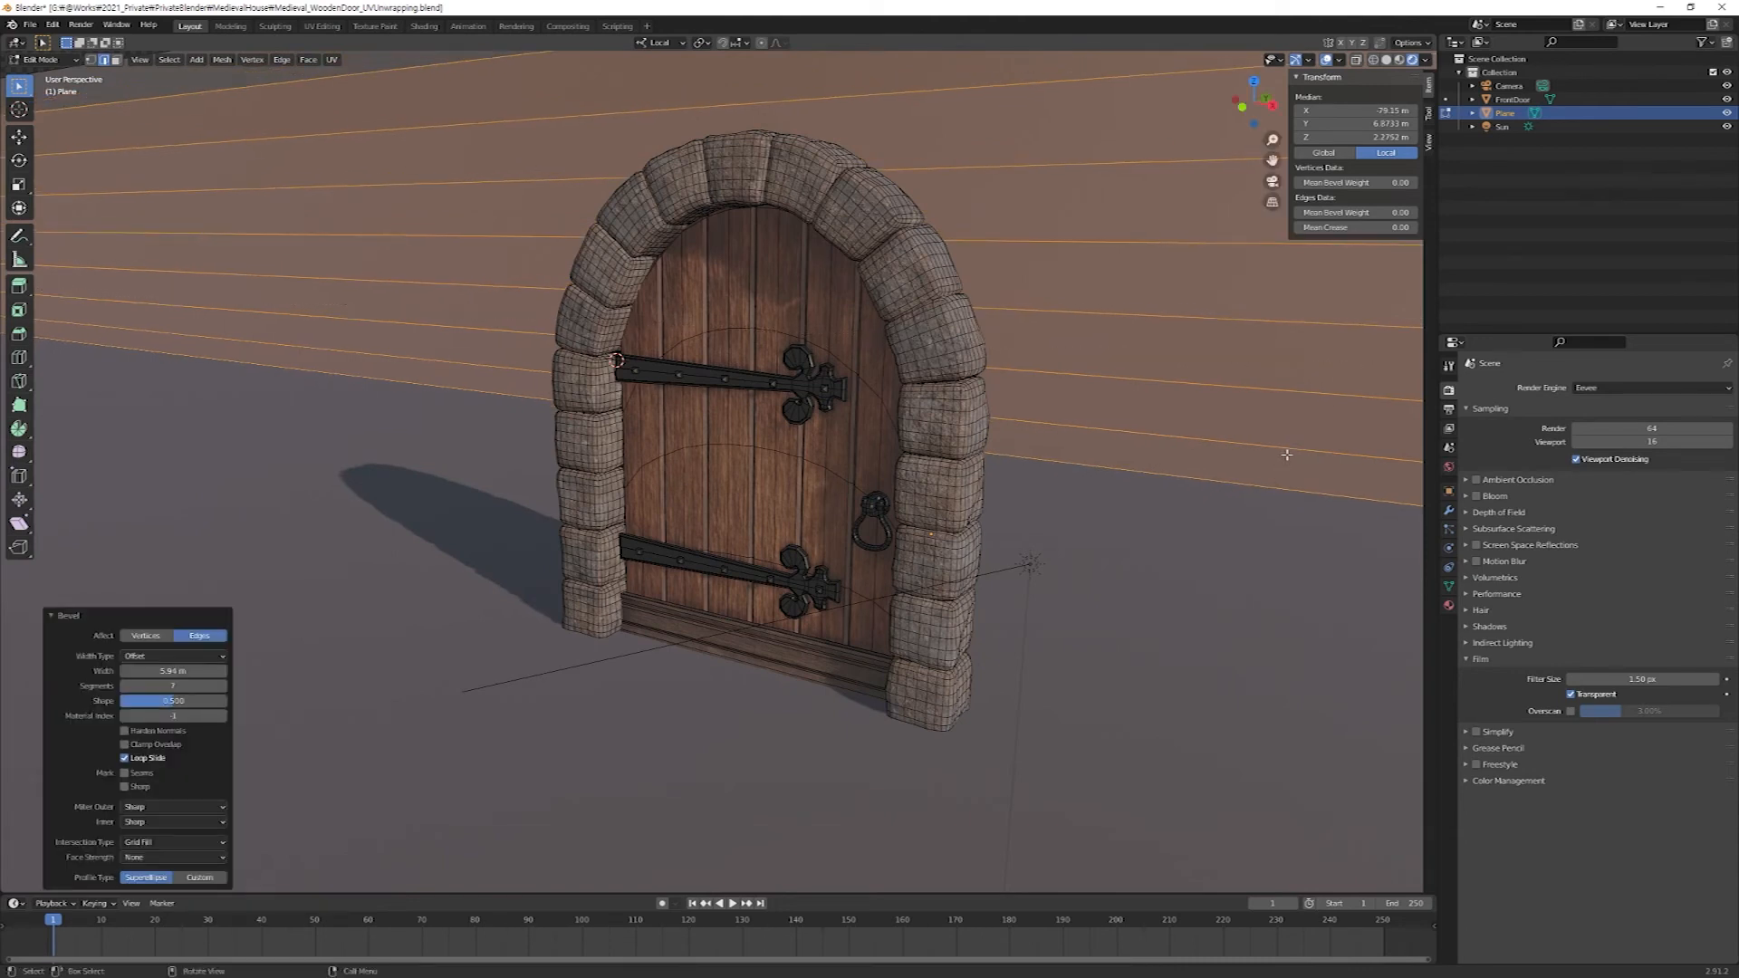
Return to Object Mode and apply Shade Smooth to the backdrop plane.
key(Tab)
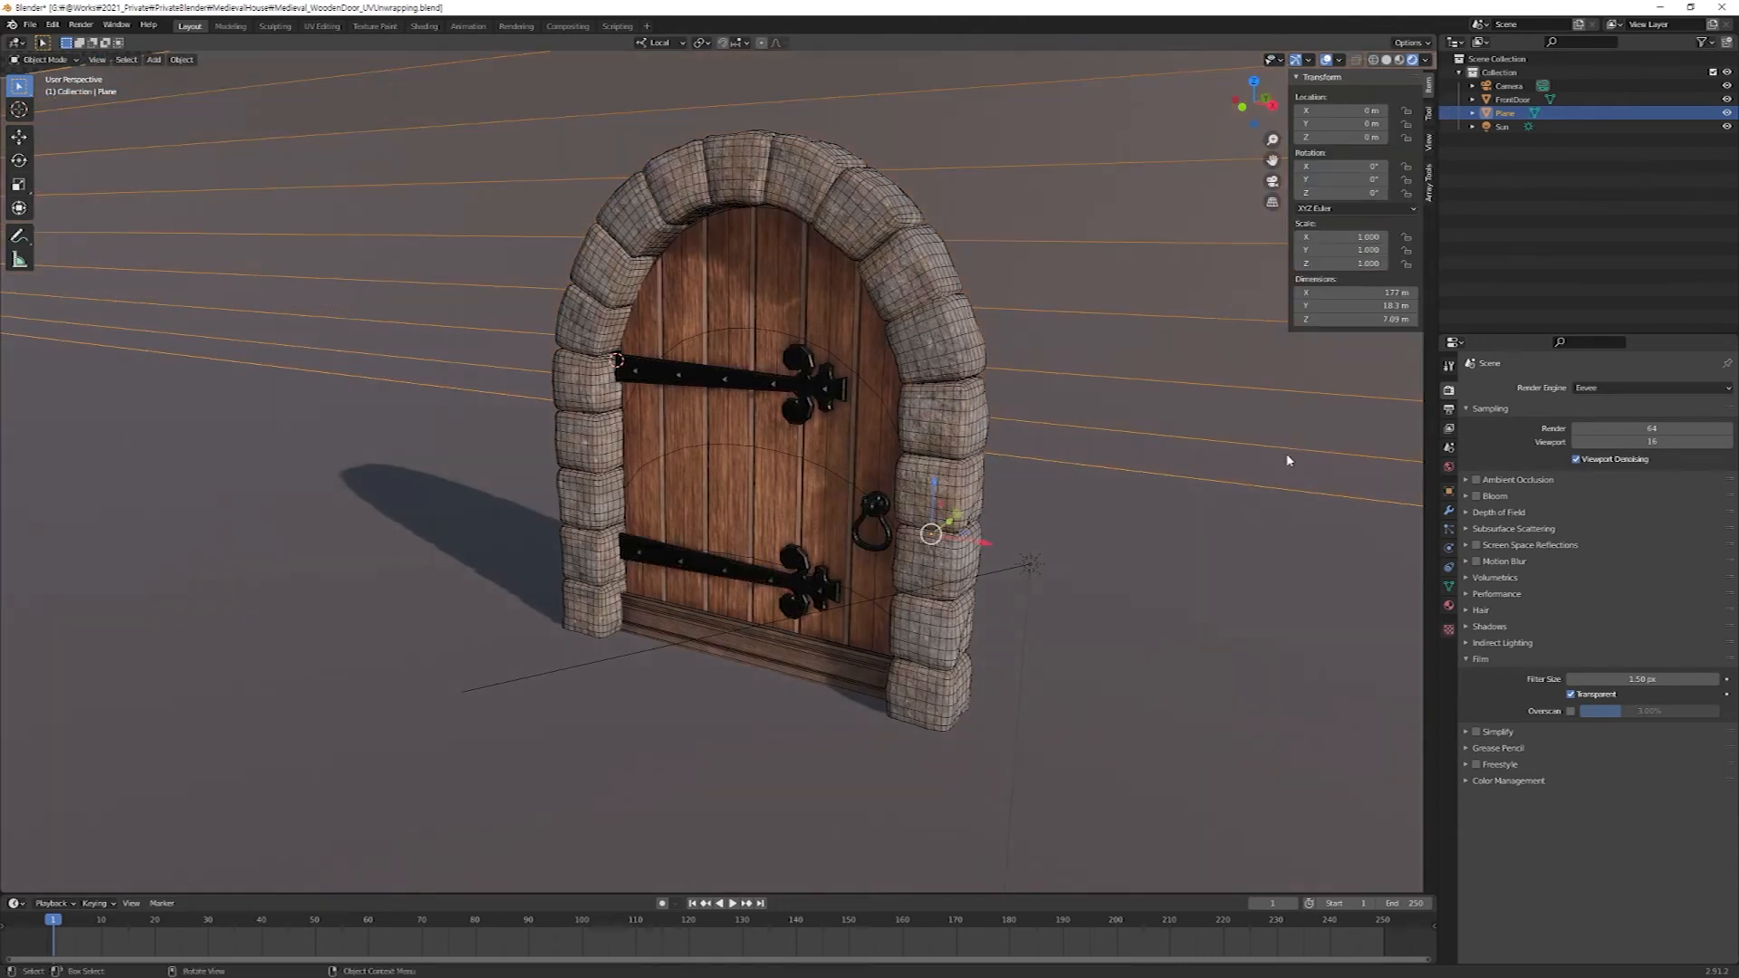
right_click(1246, 531)
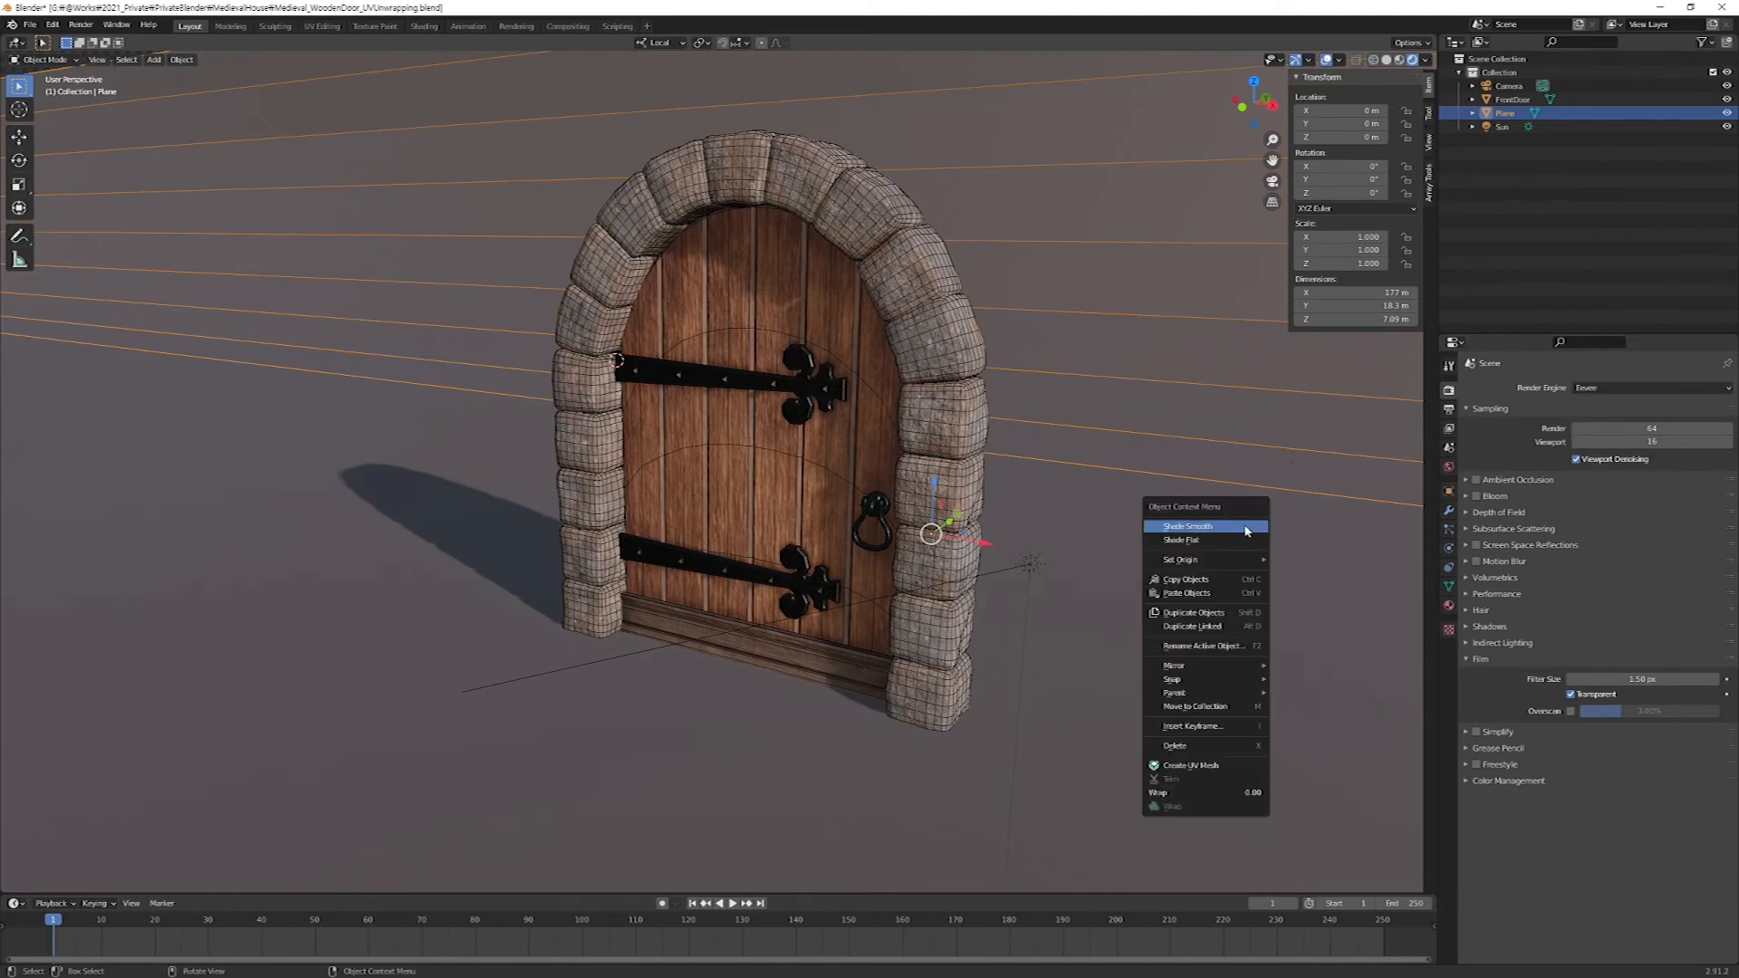
click(1245, 530)
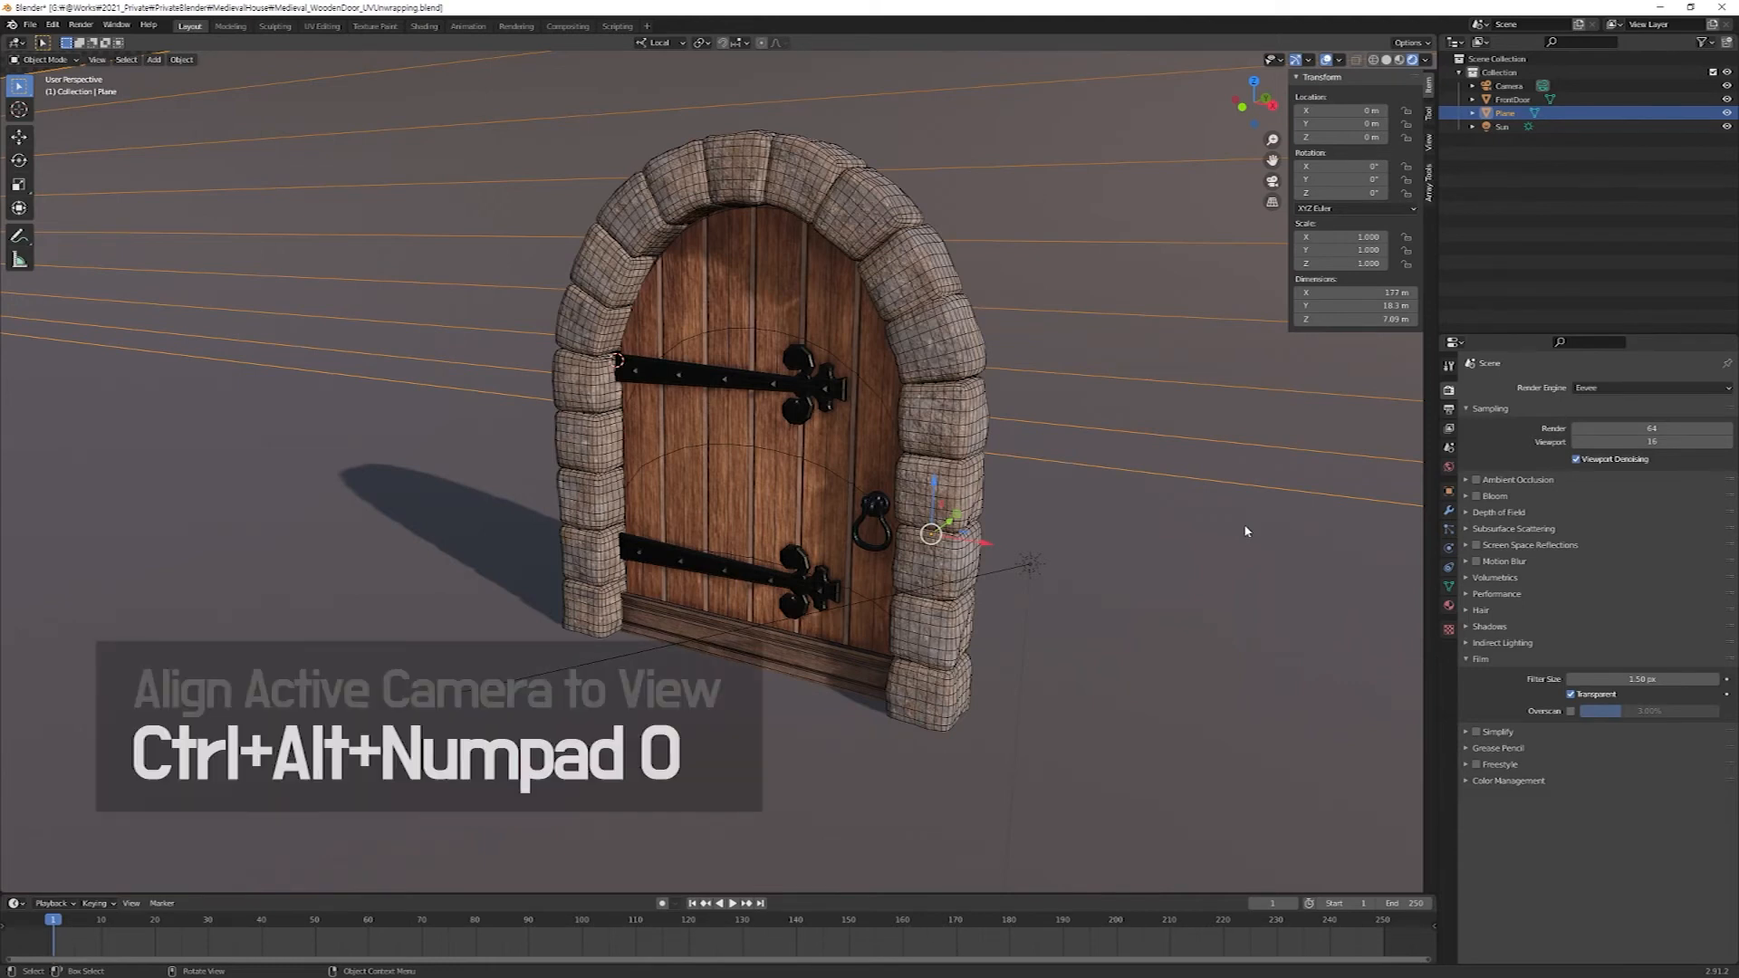
Align the camera to the current view, and use Walk Navigation to move it back until the whole door and its shadow fit the frame.
key(ctrl+alt+KP_0)
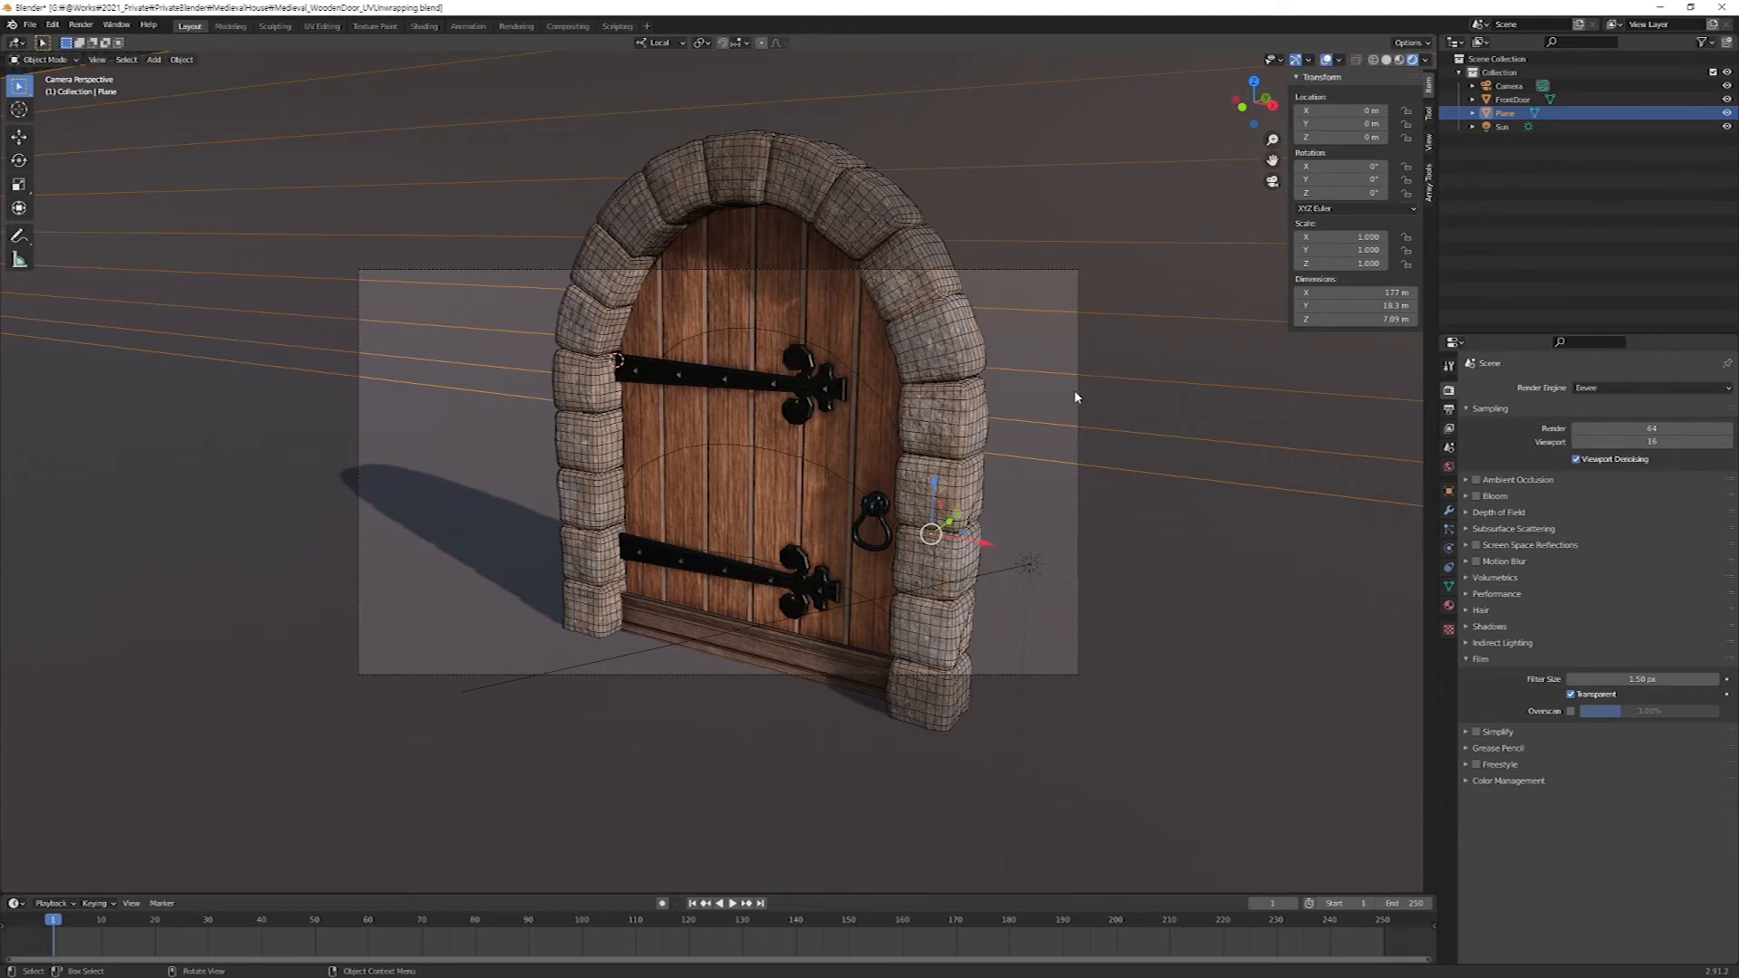
click(1542, 86)
click(97, 60)
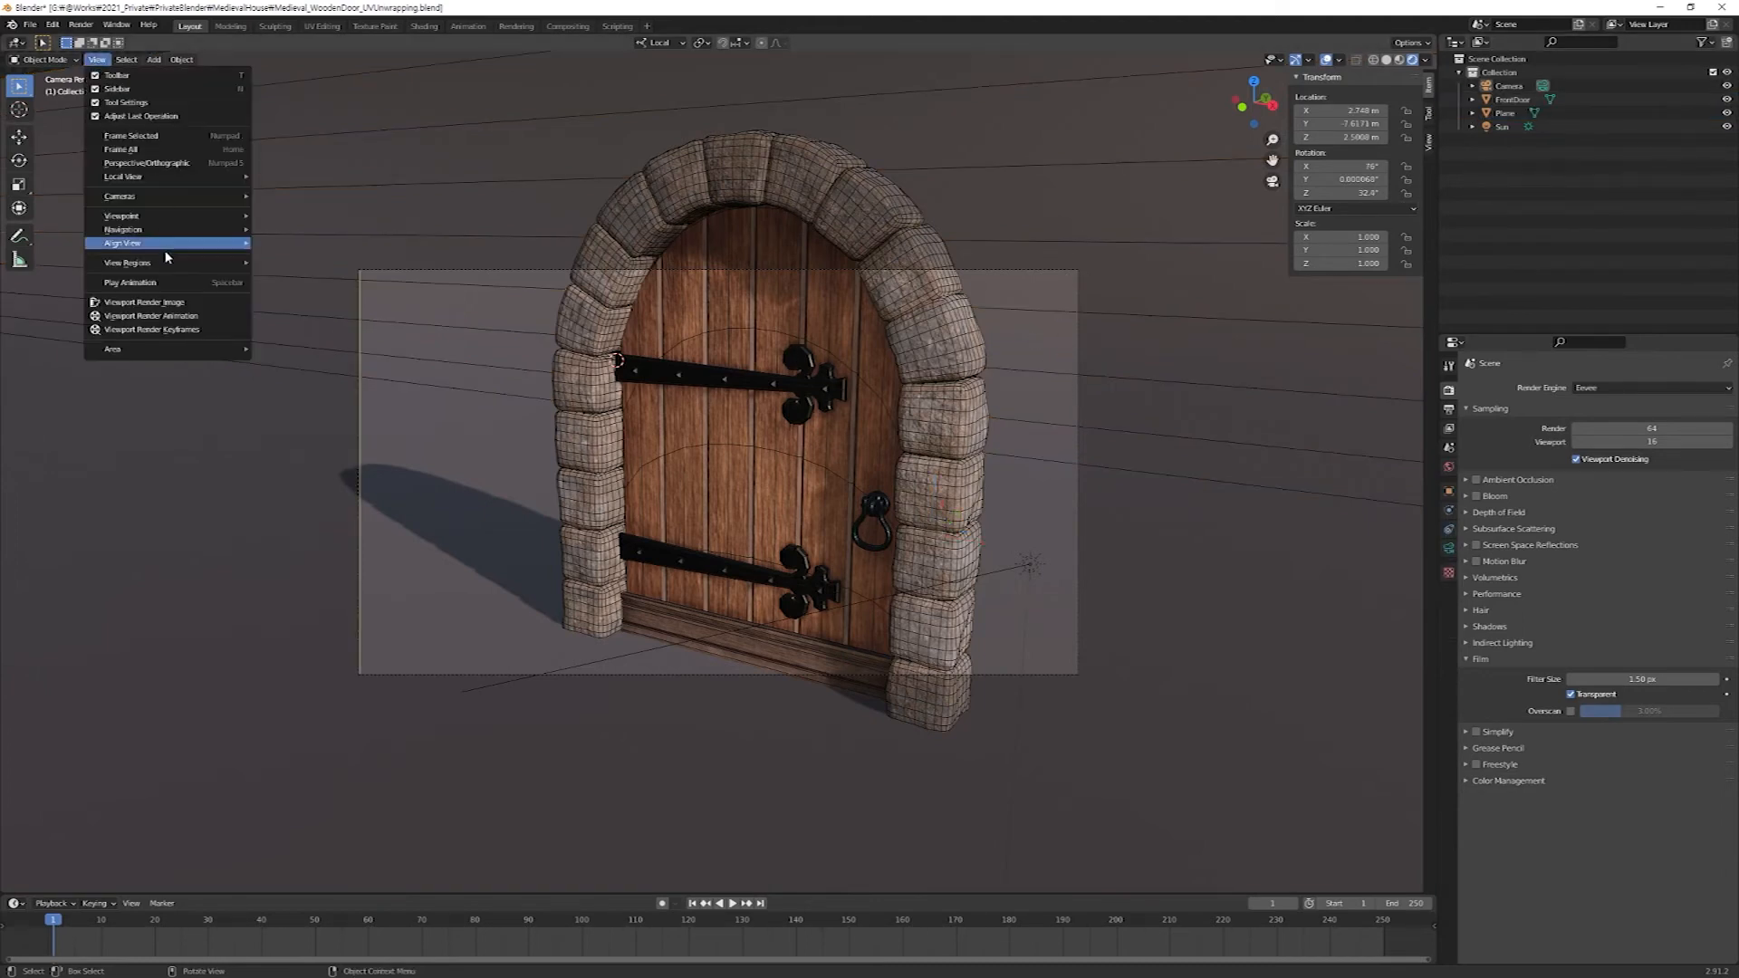
mouse_move(200, 233)
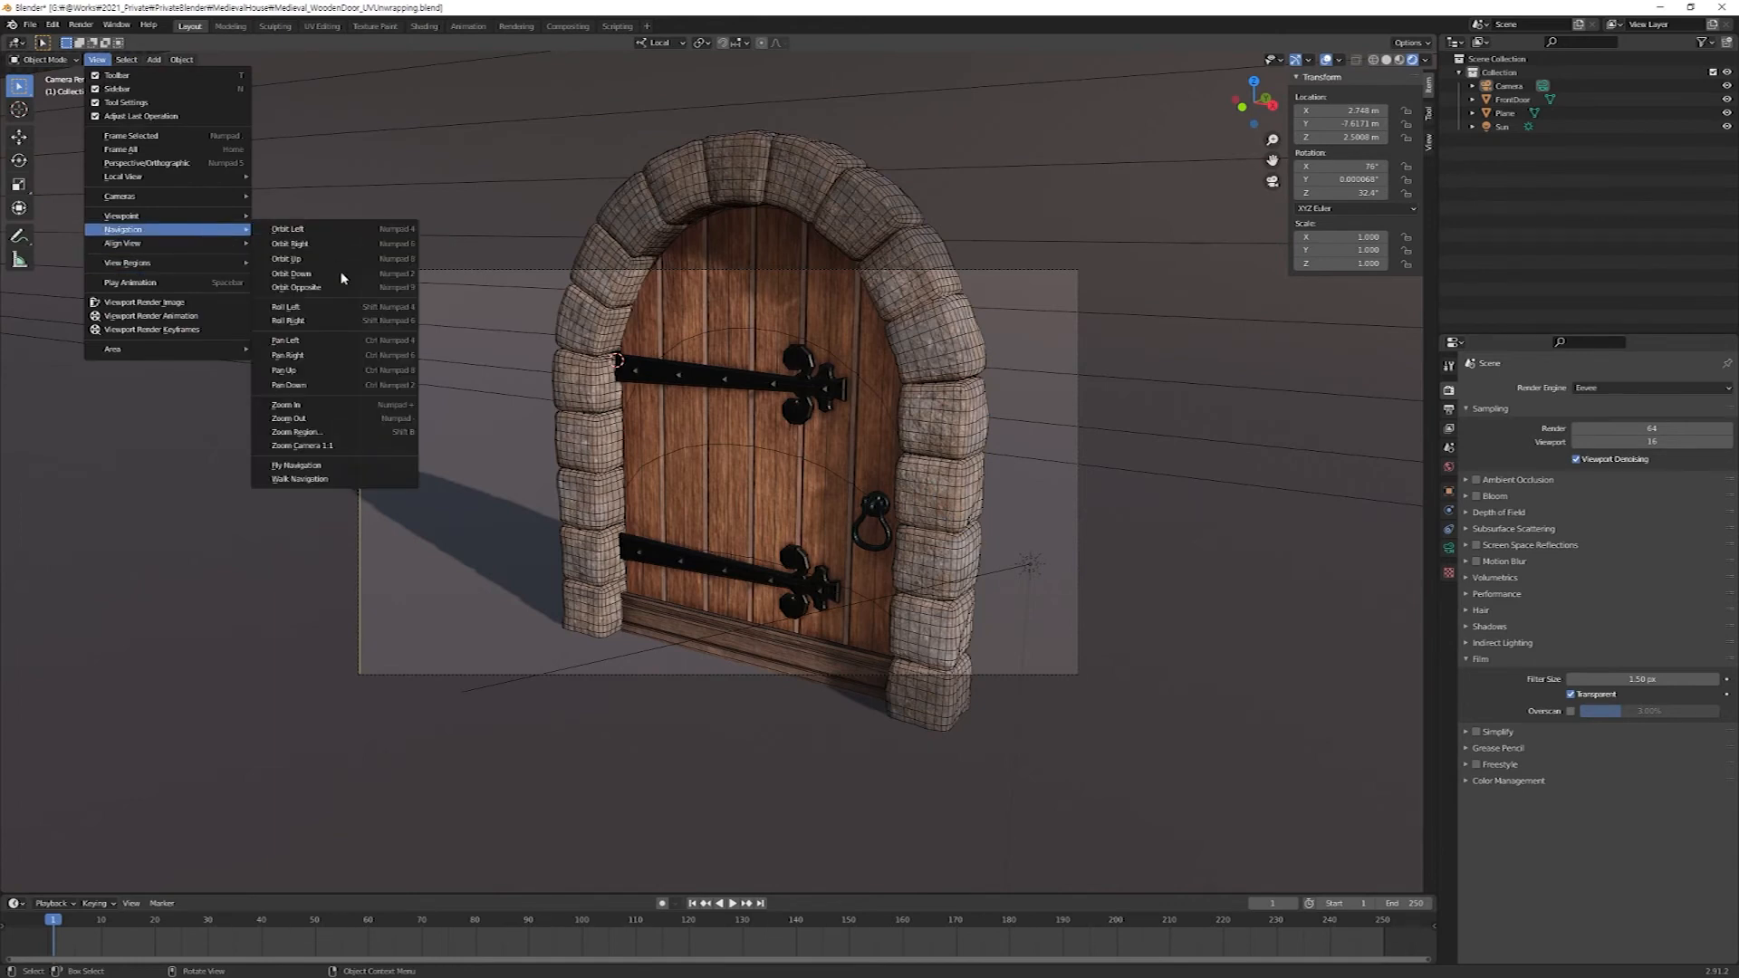
click(337, 479)
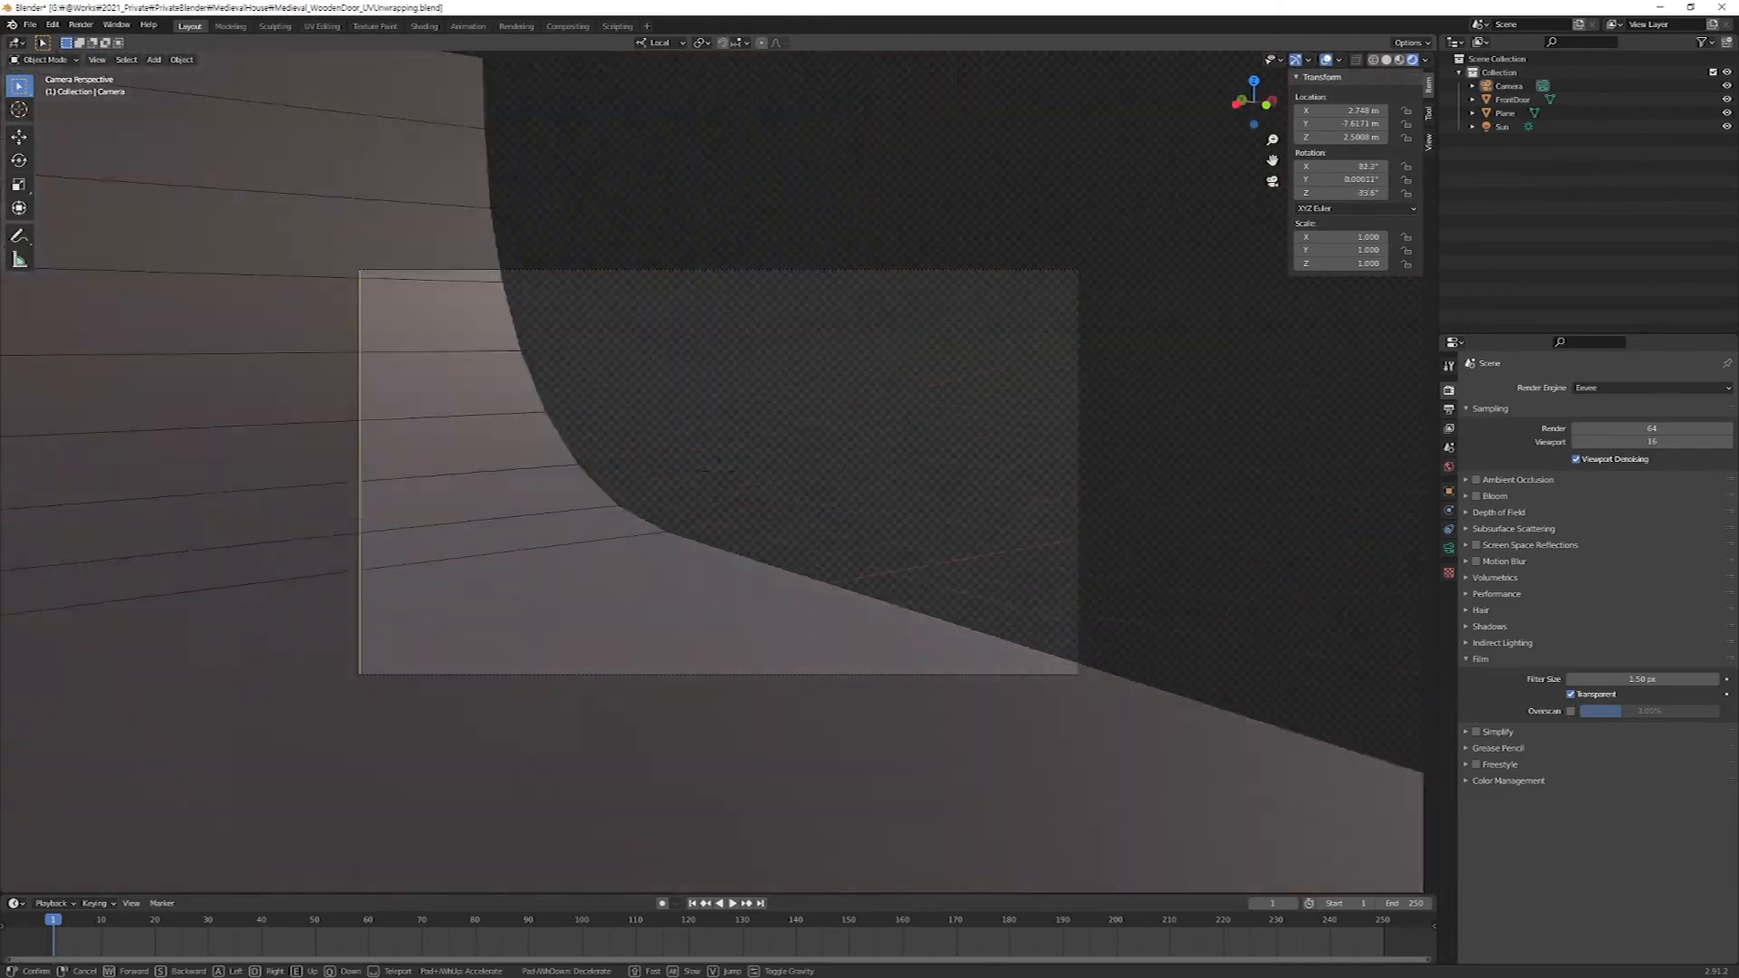
key(s)
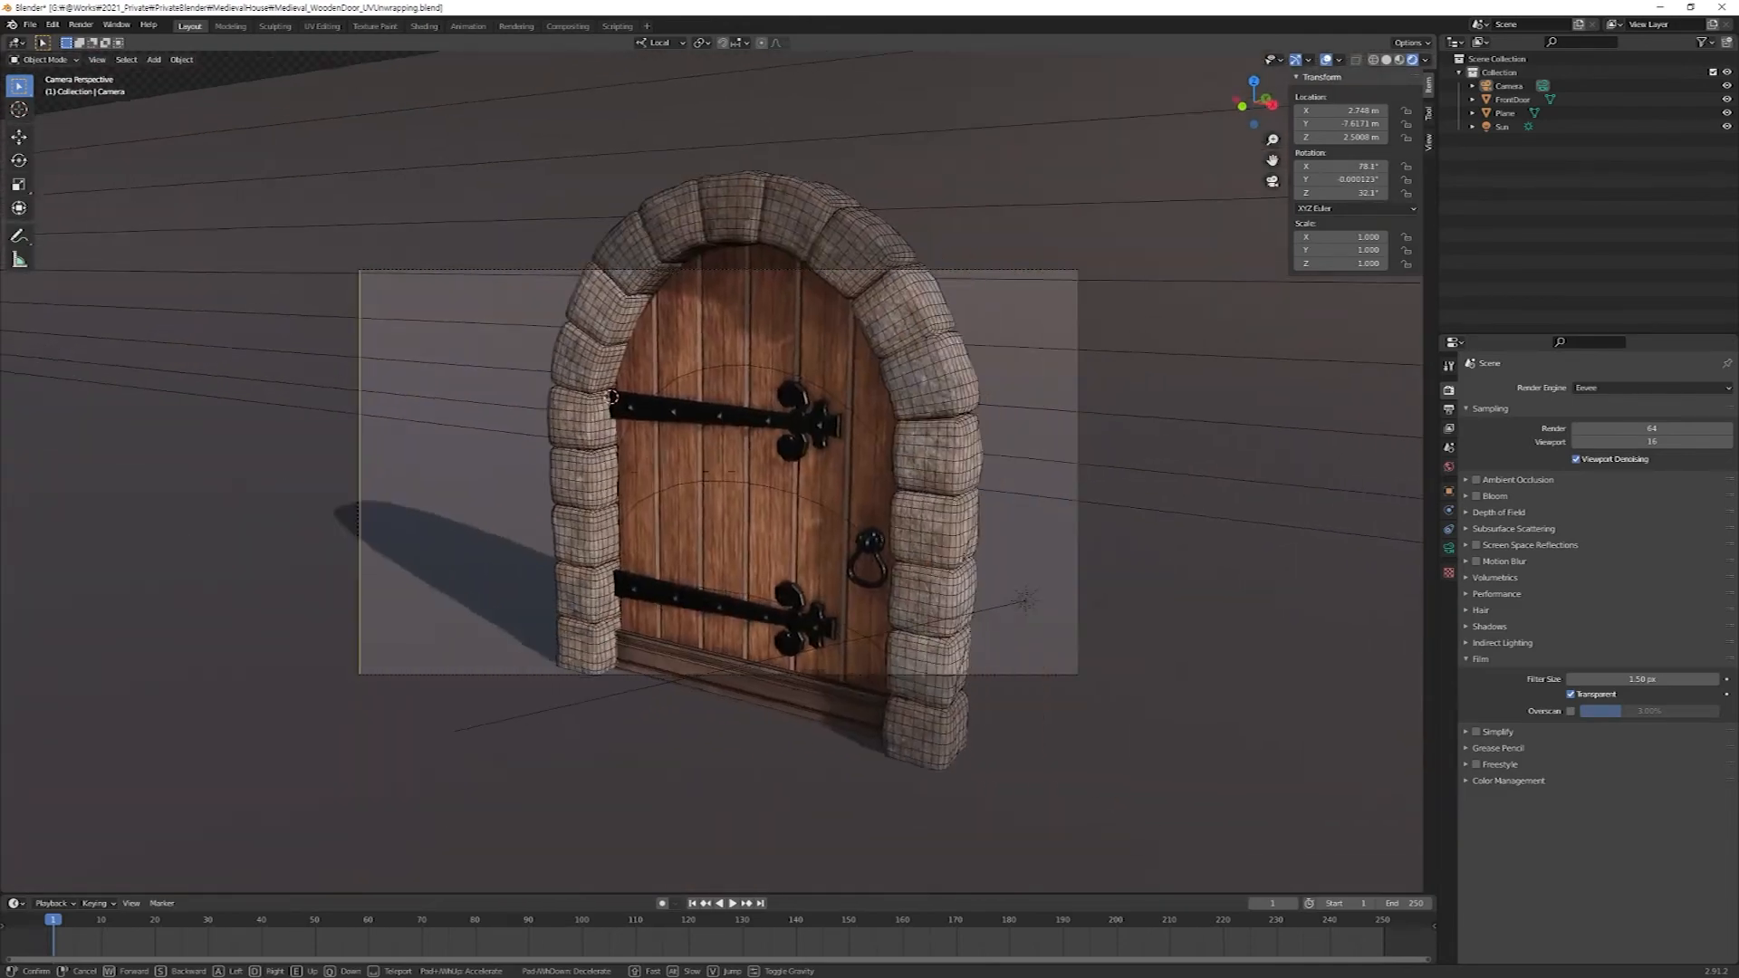
key(w)
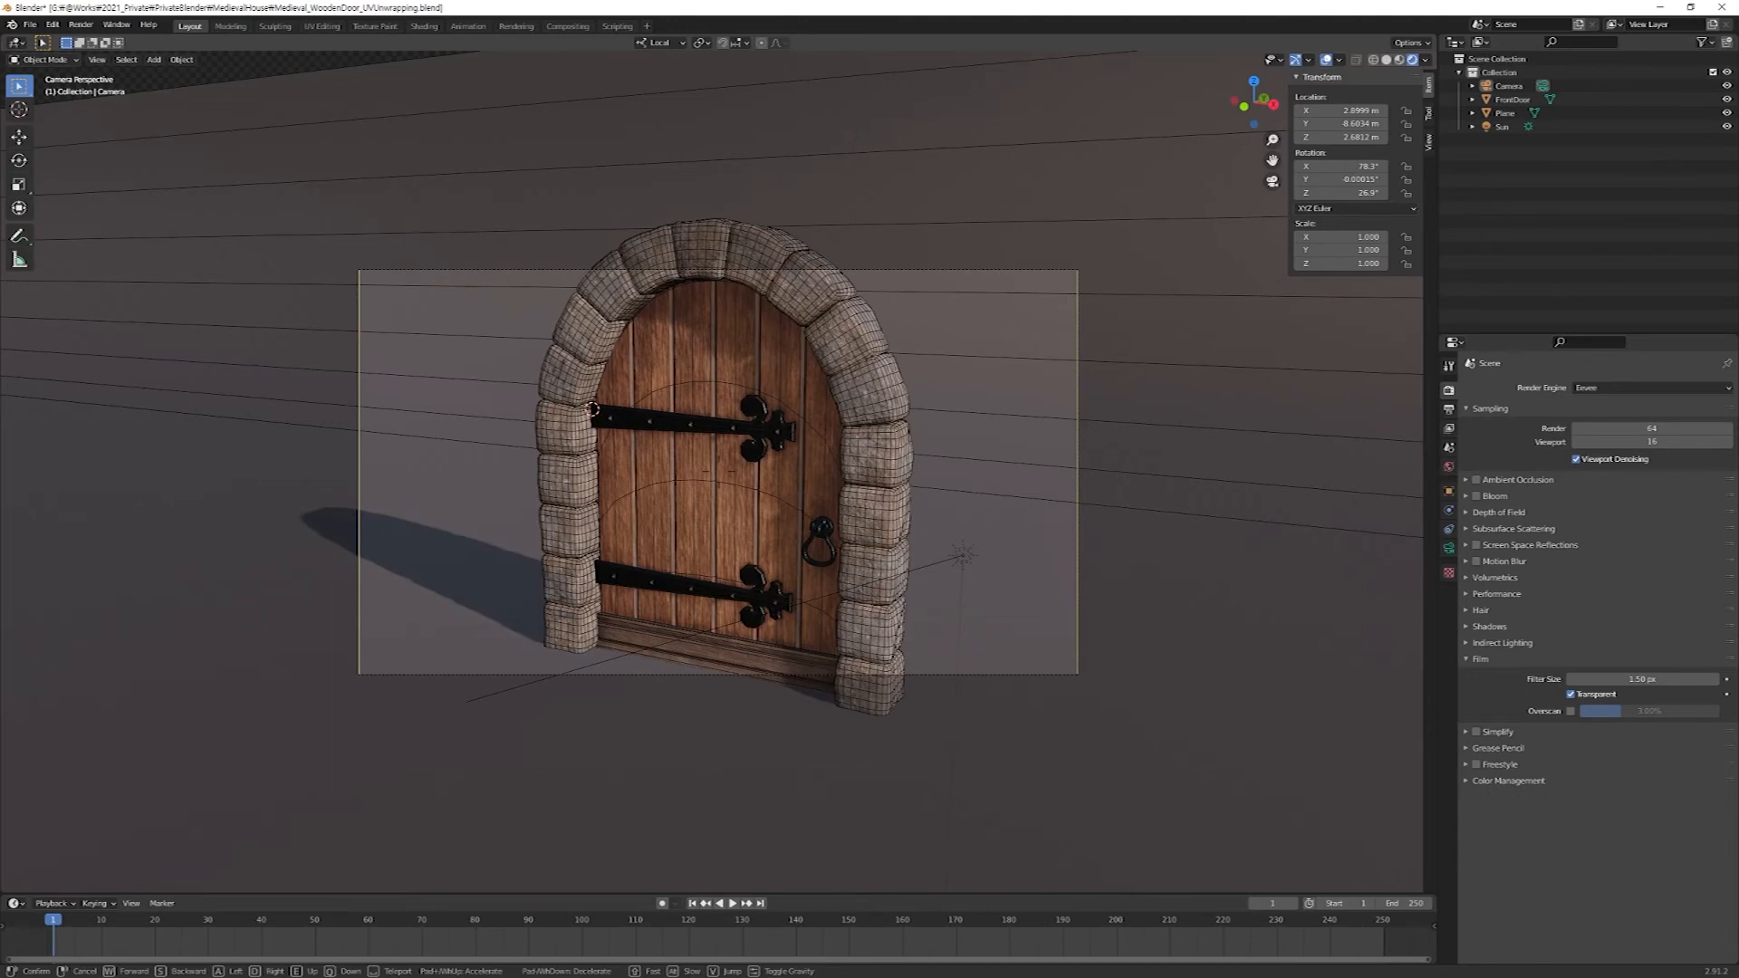
key(w)
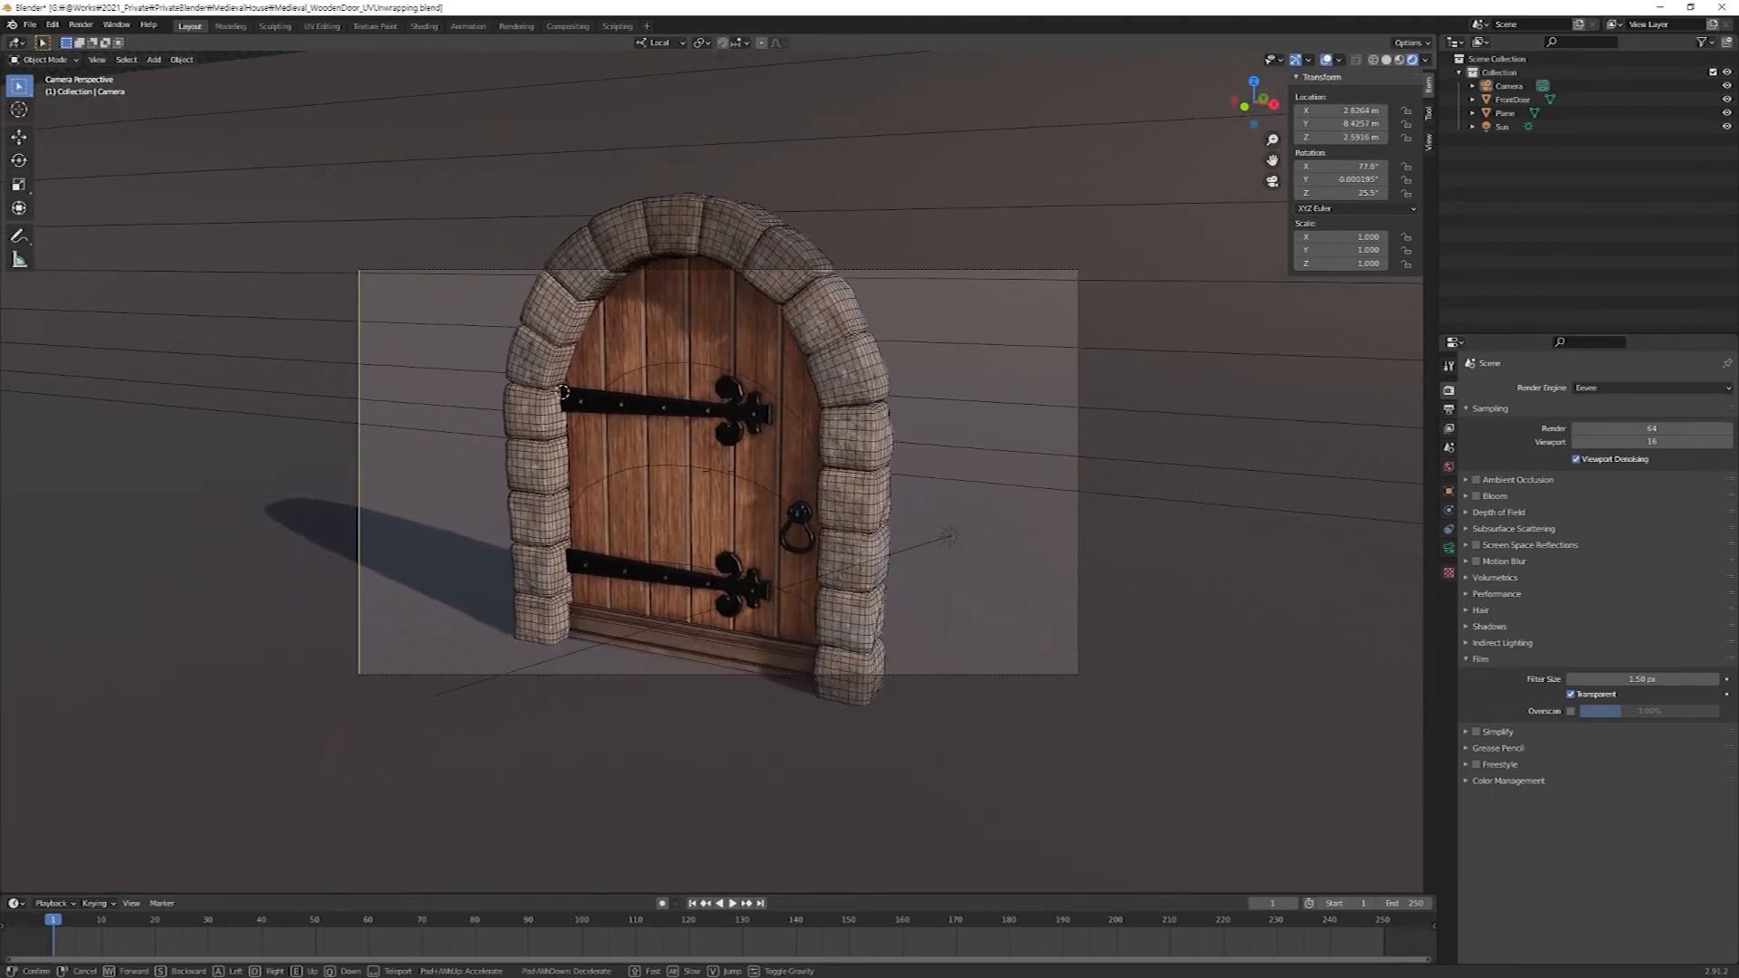
key(a)
key(d)
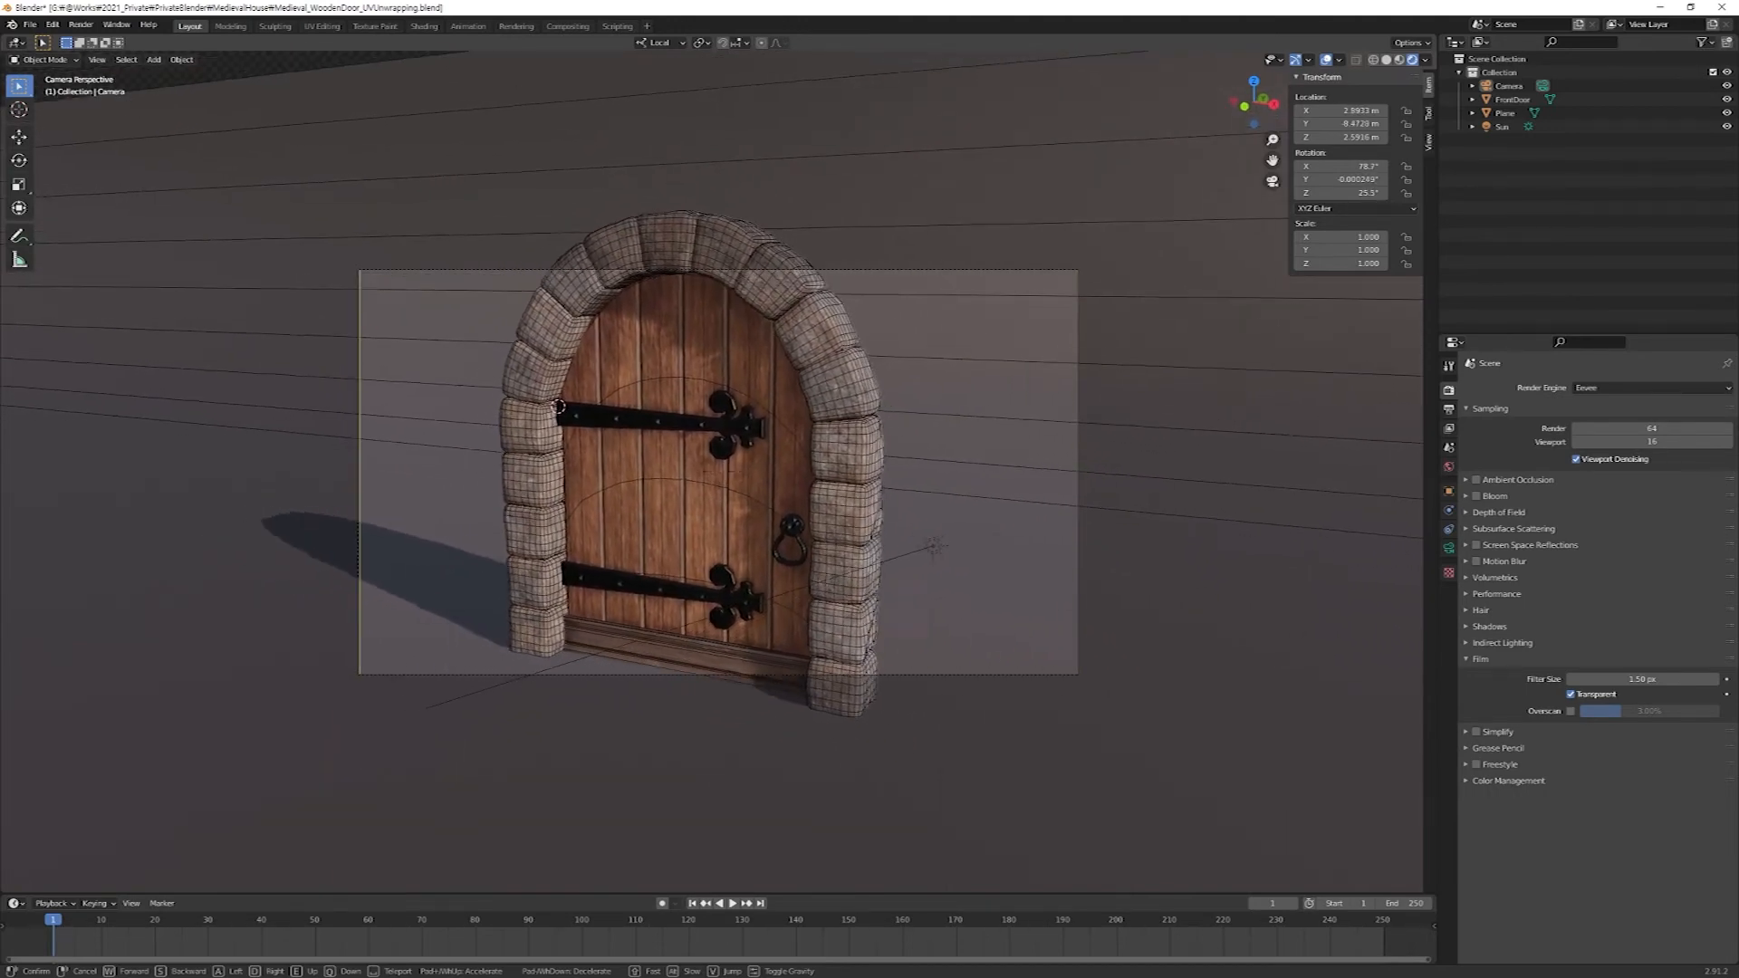
key(q)
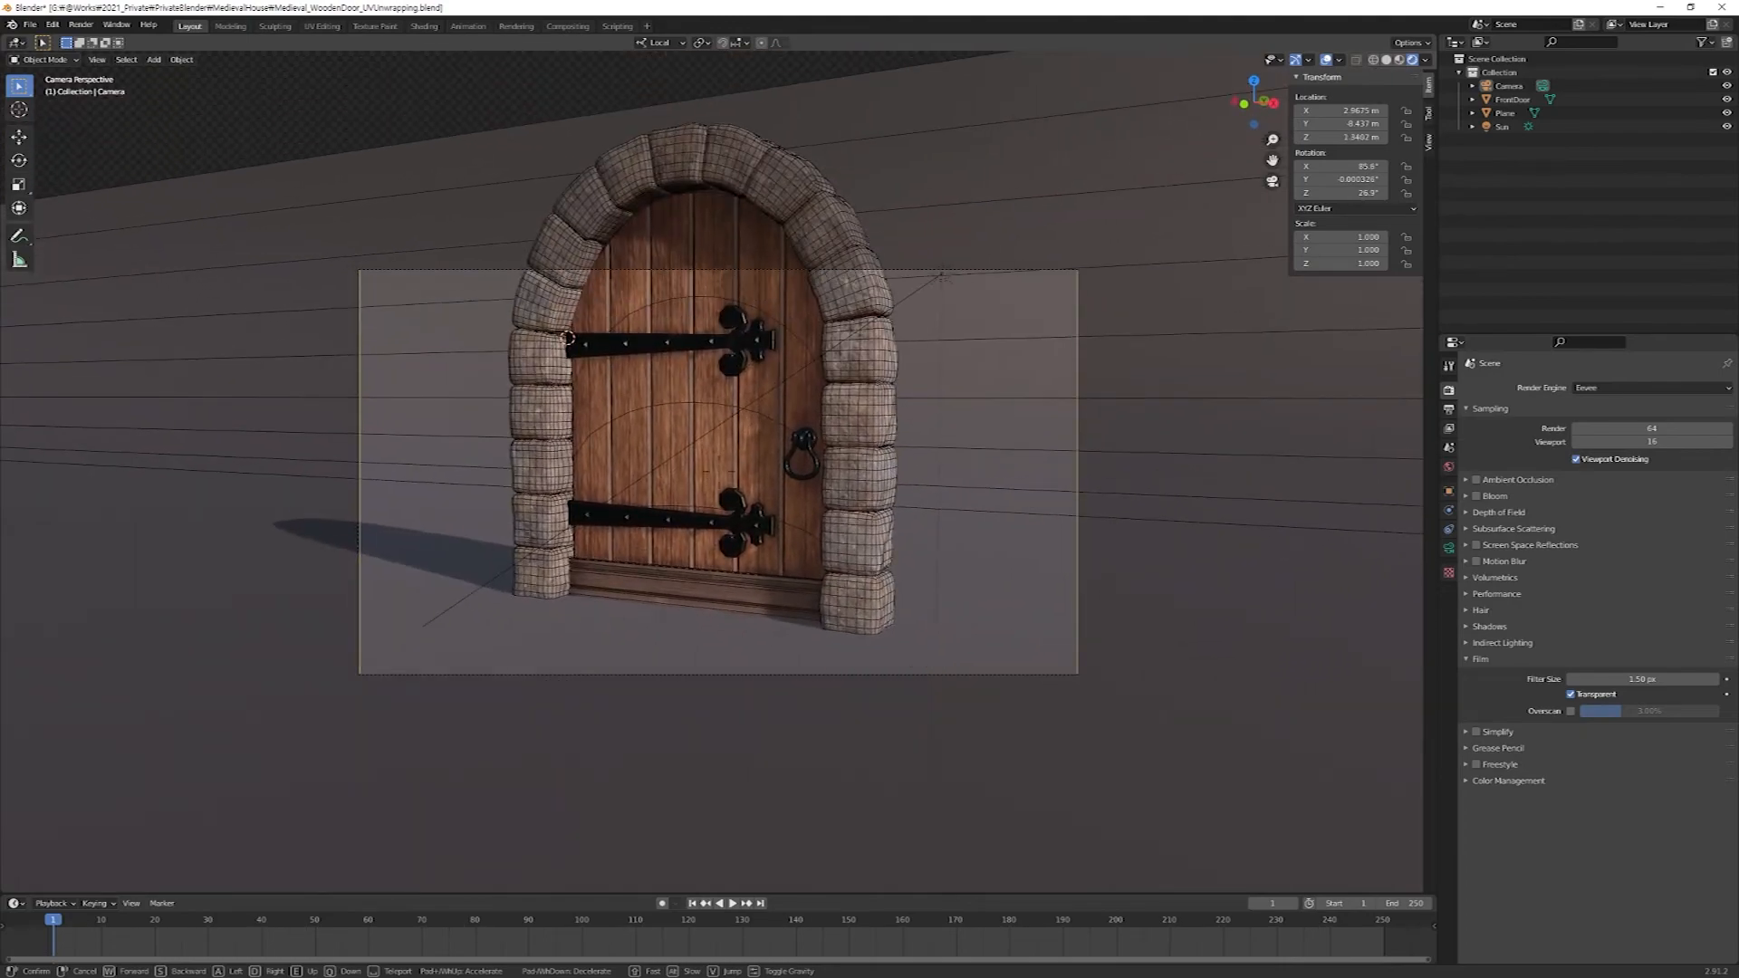
key(e)
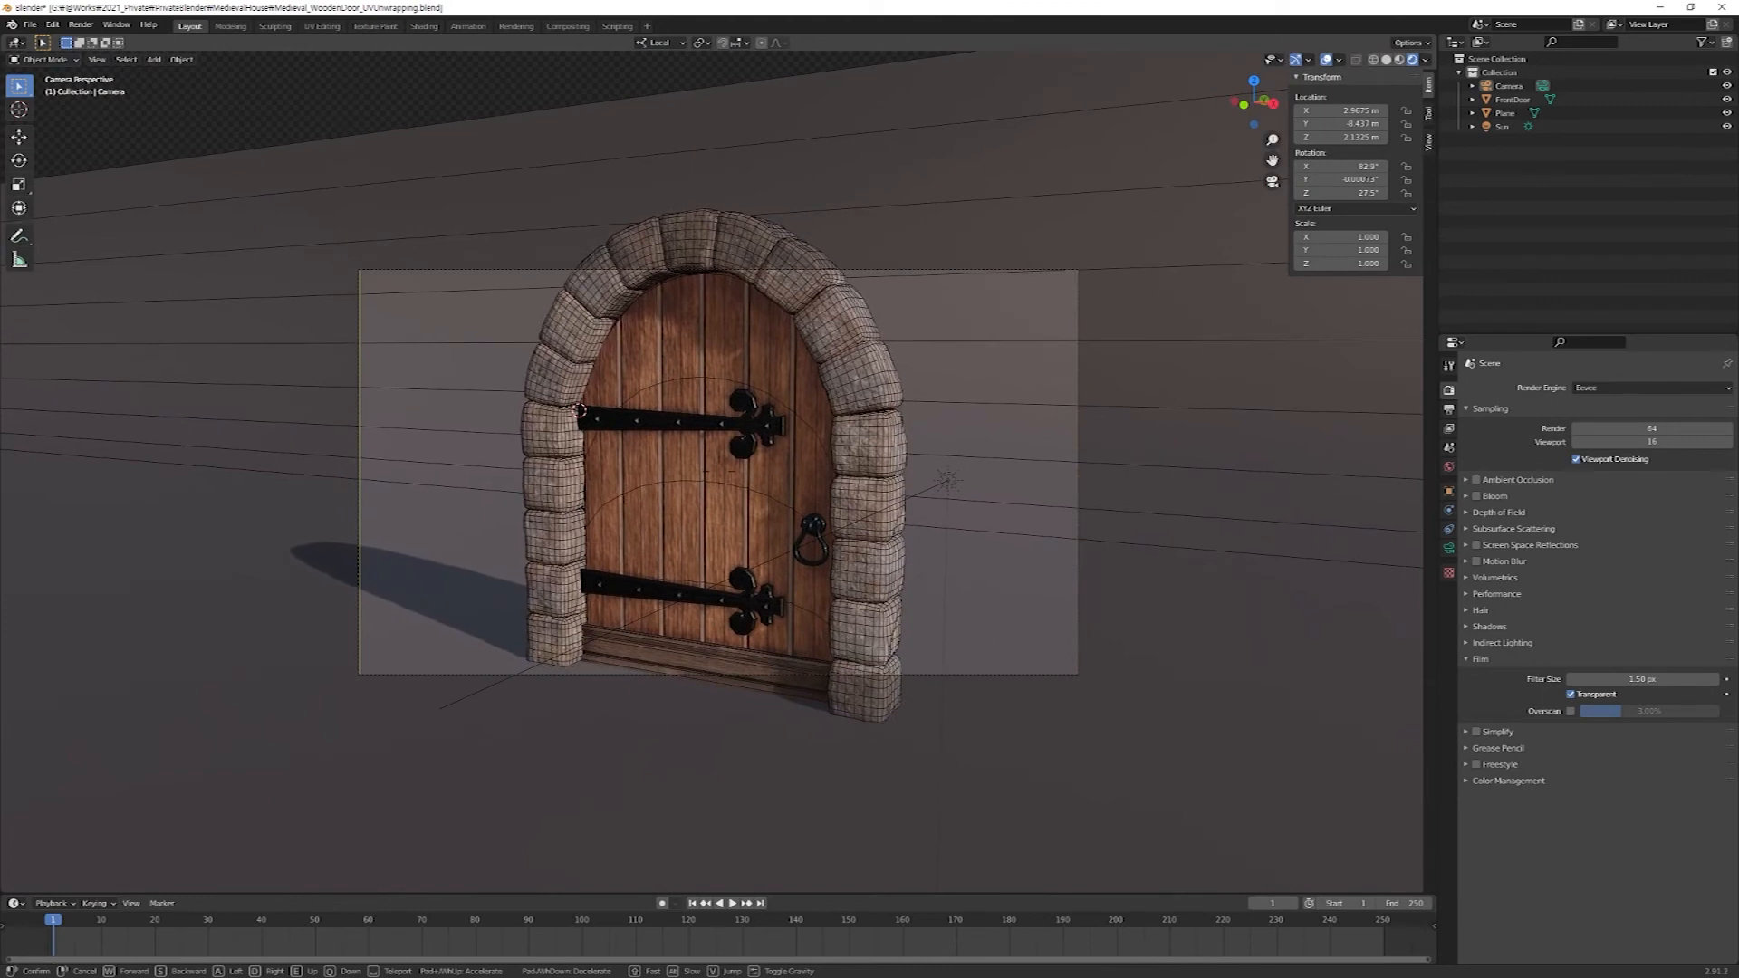
key(s)
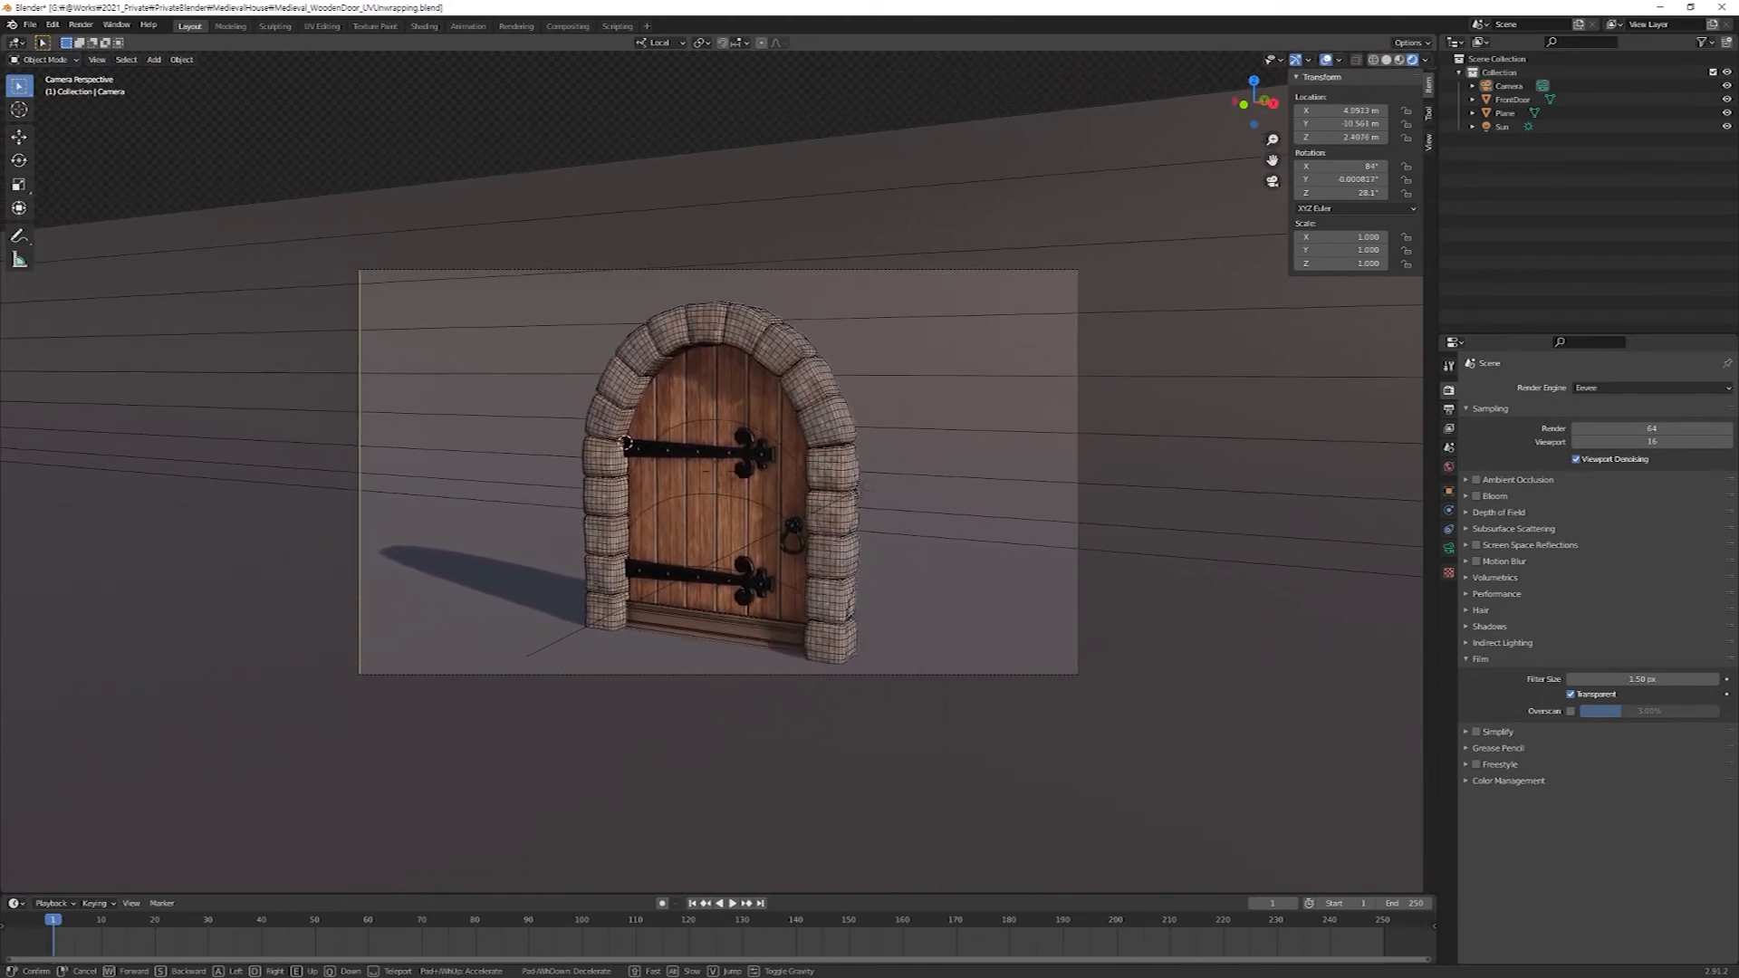
key(s)
key(w)
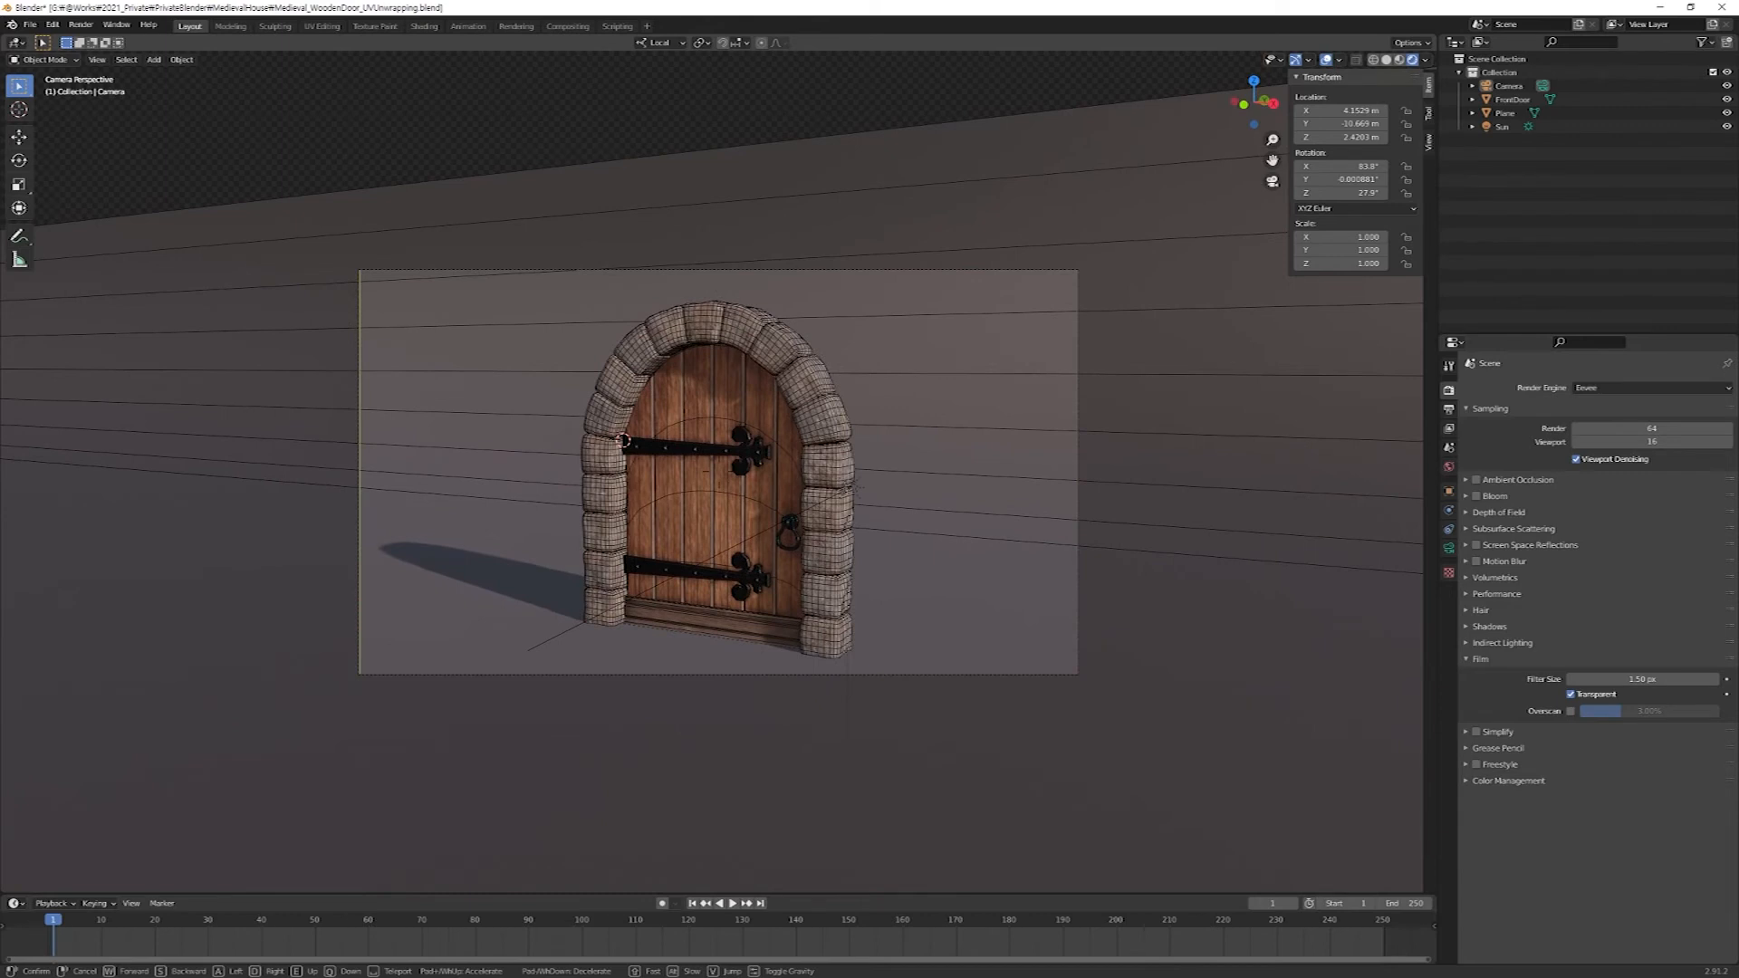
key(Return)
Switch the render engine to Cycles and set the output's X resolution to 1080 px for a square frame.
click(1621, 388)
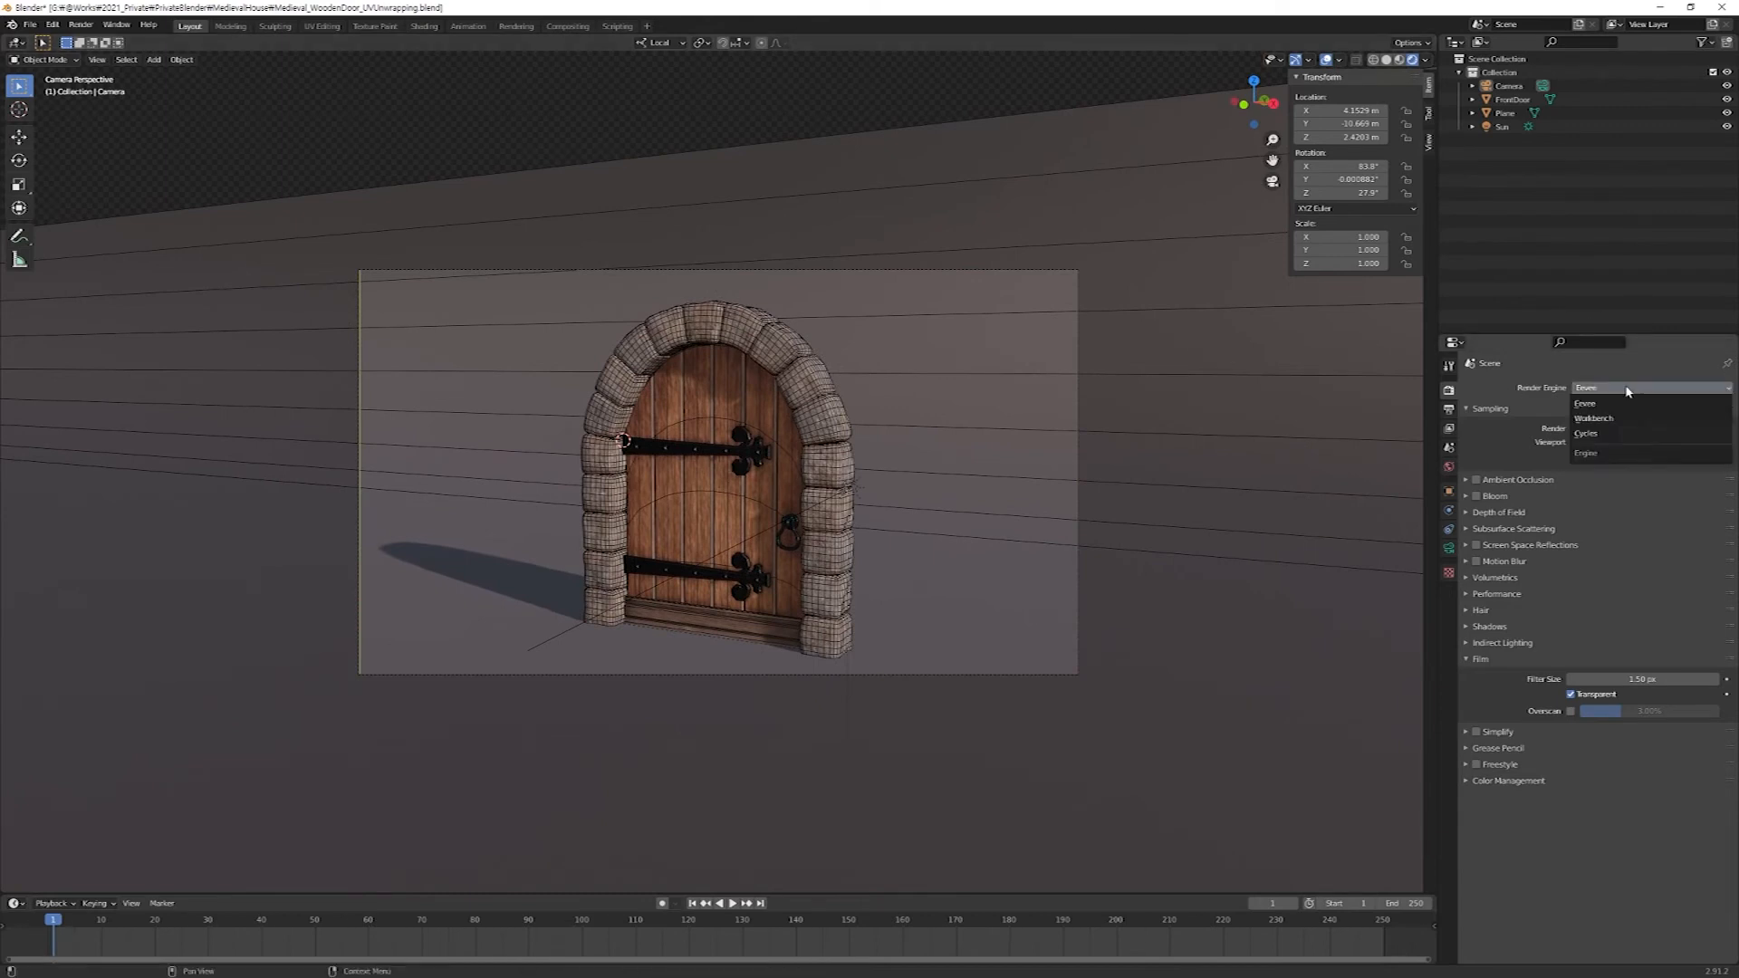
click(1612, 436)
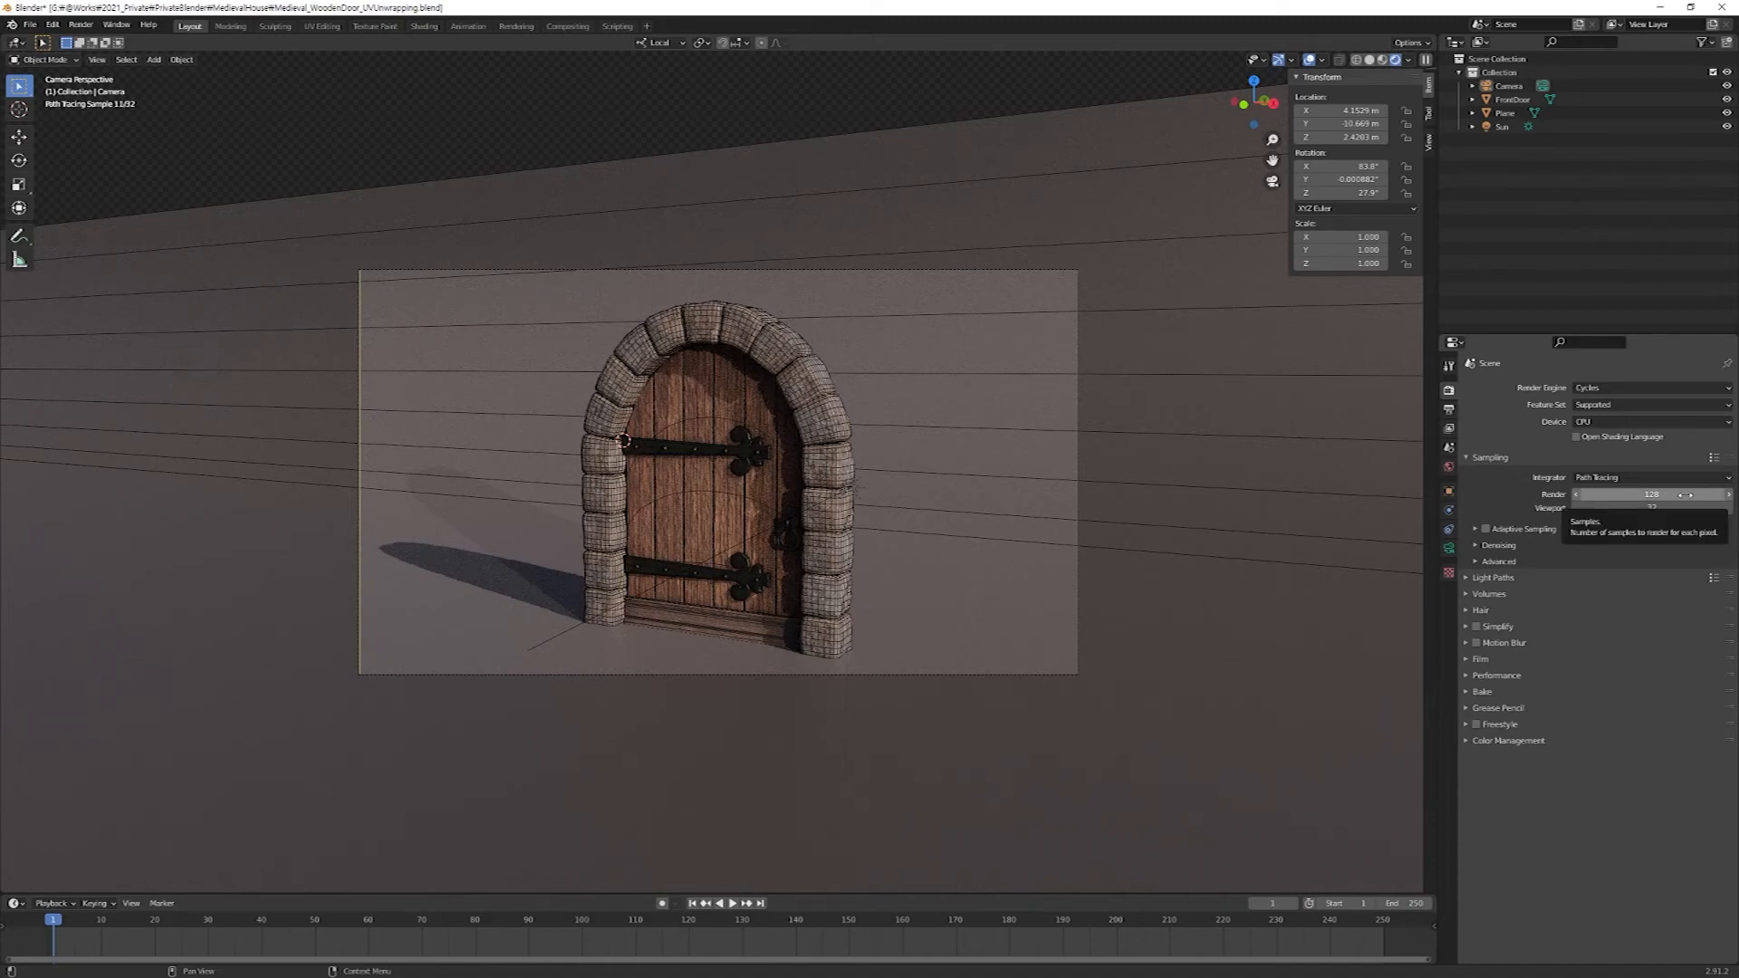
click(1449, 413)
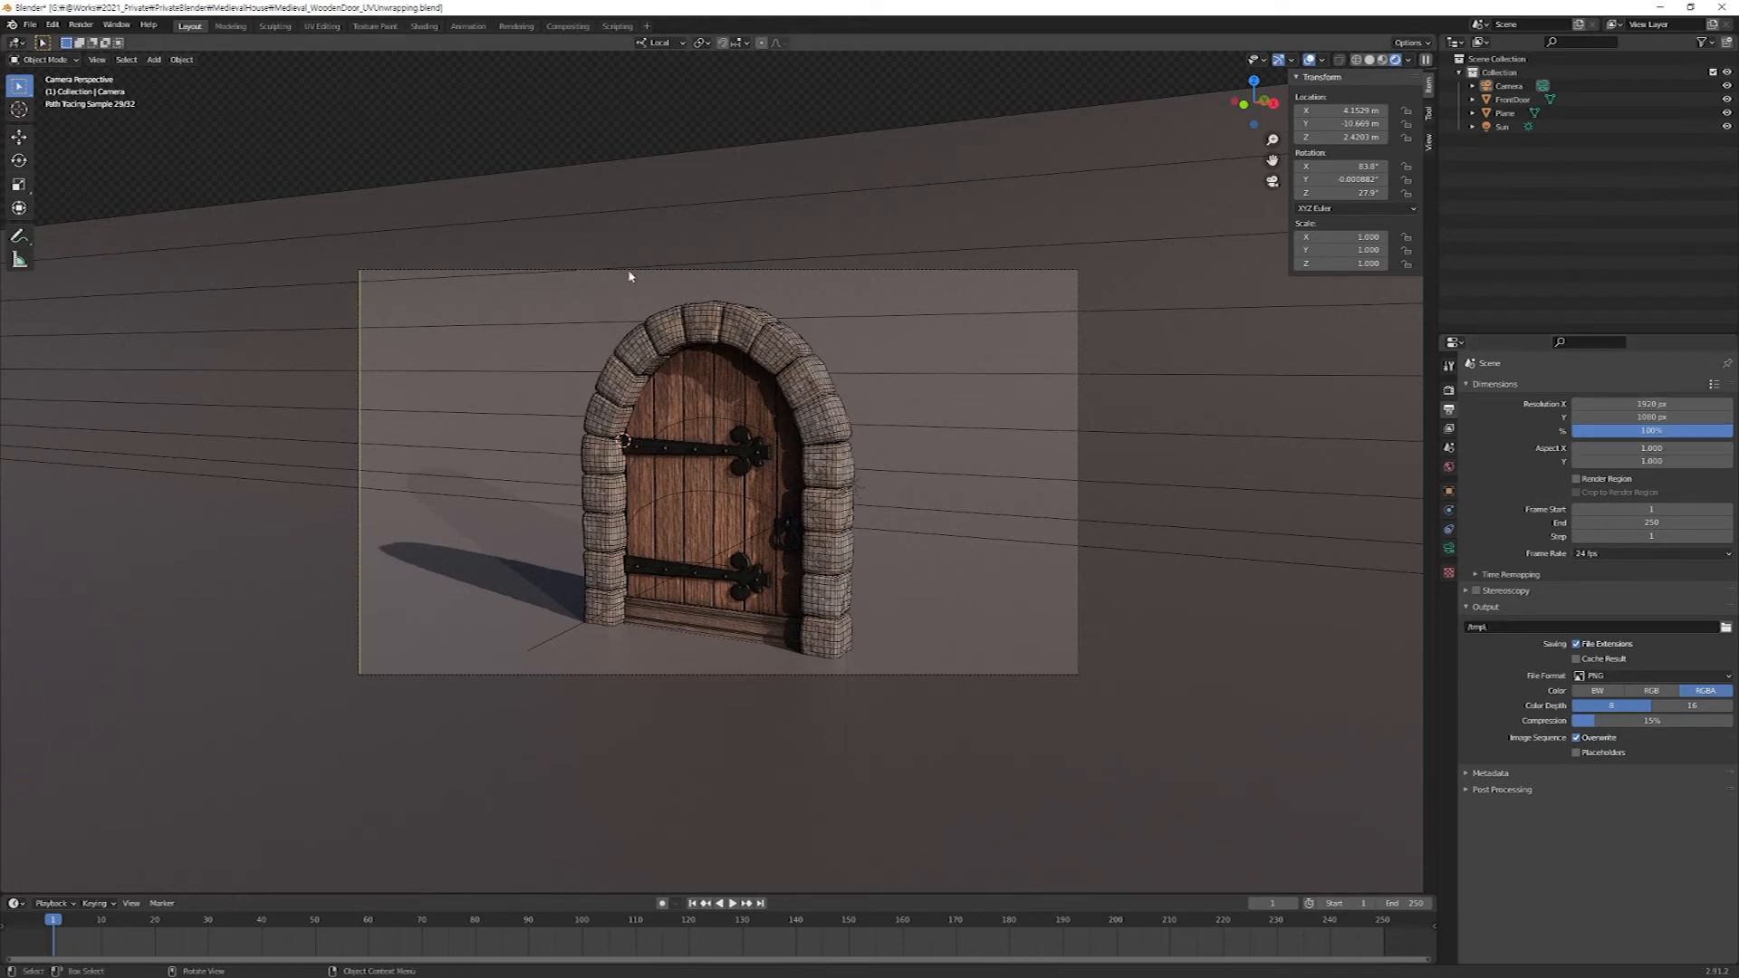
click(1663, 404)
text(10)
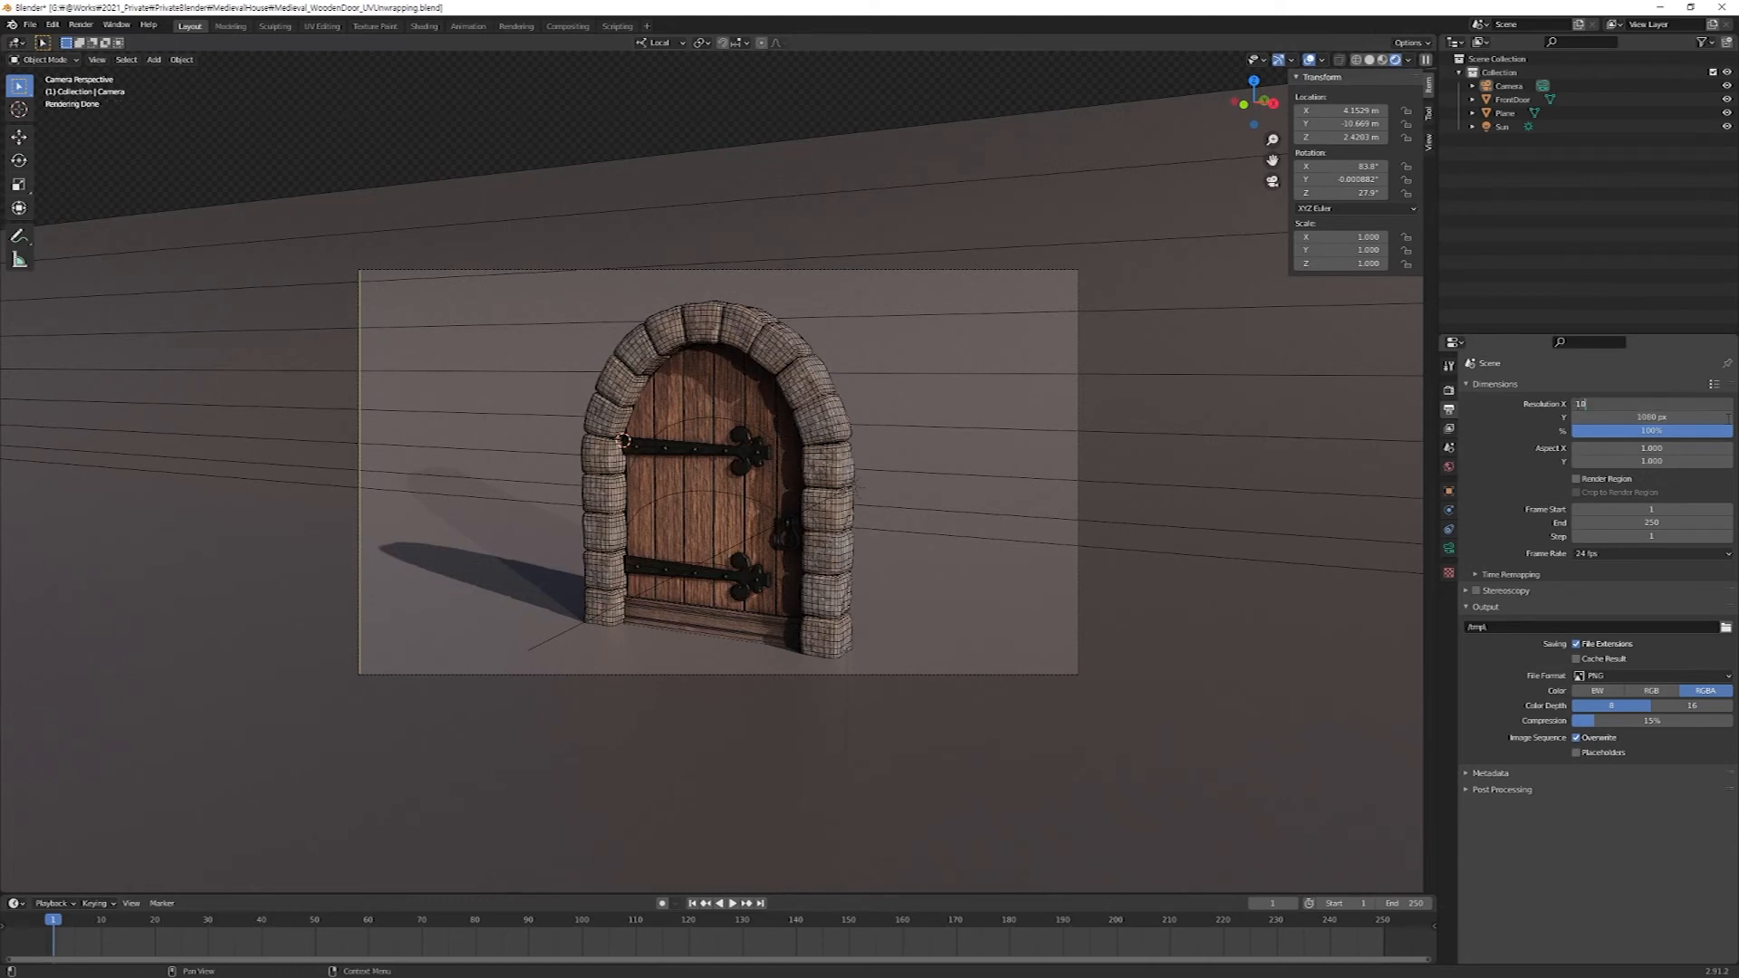
text(80)
key(Return)
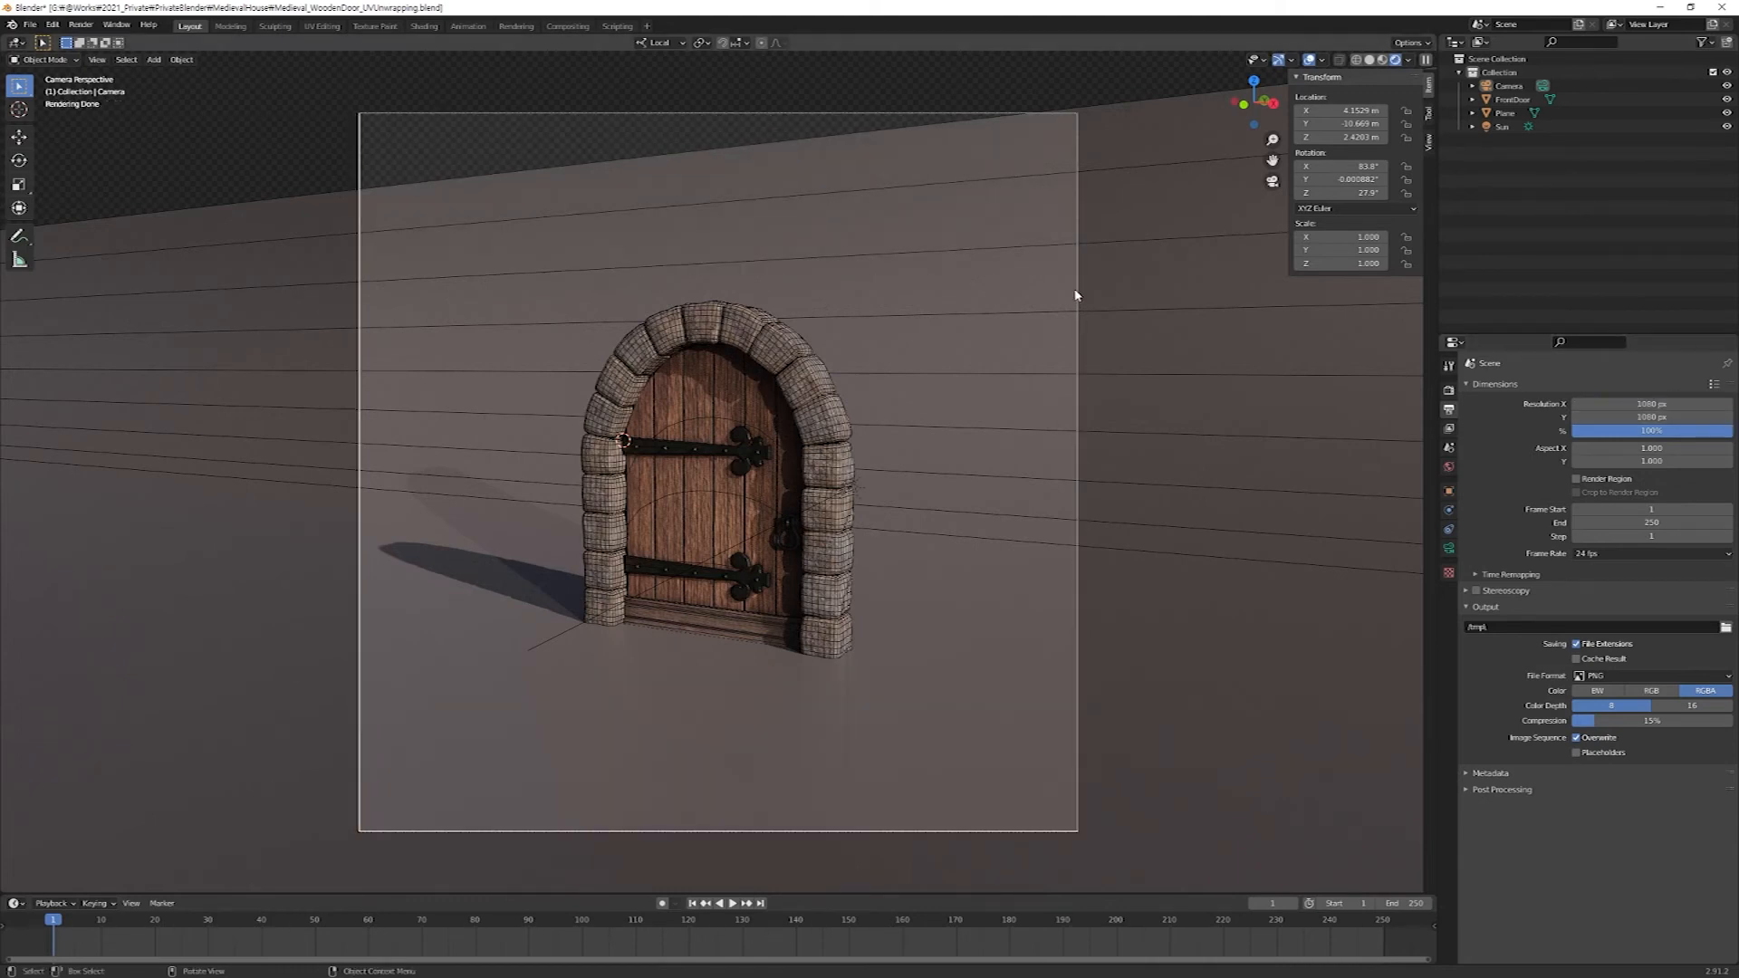
Move the camera about 3.4 m closer to the door along its local Z axis, and shift it to recentre the door in the frame.
click(1078, 295)
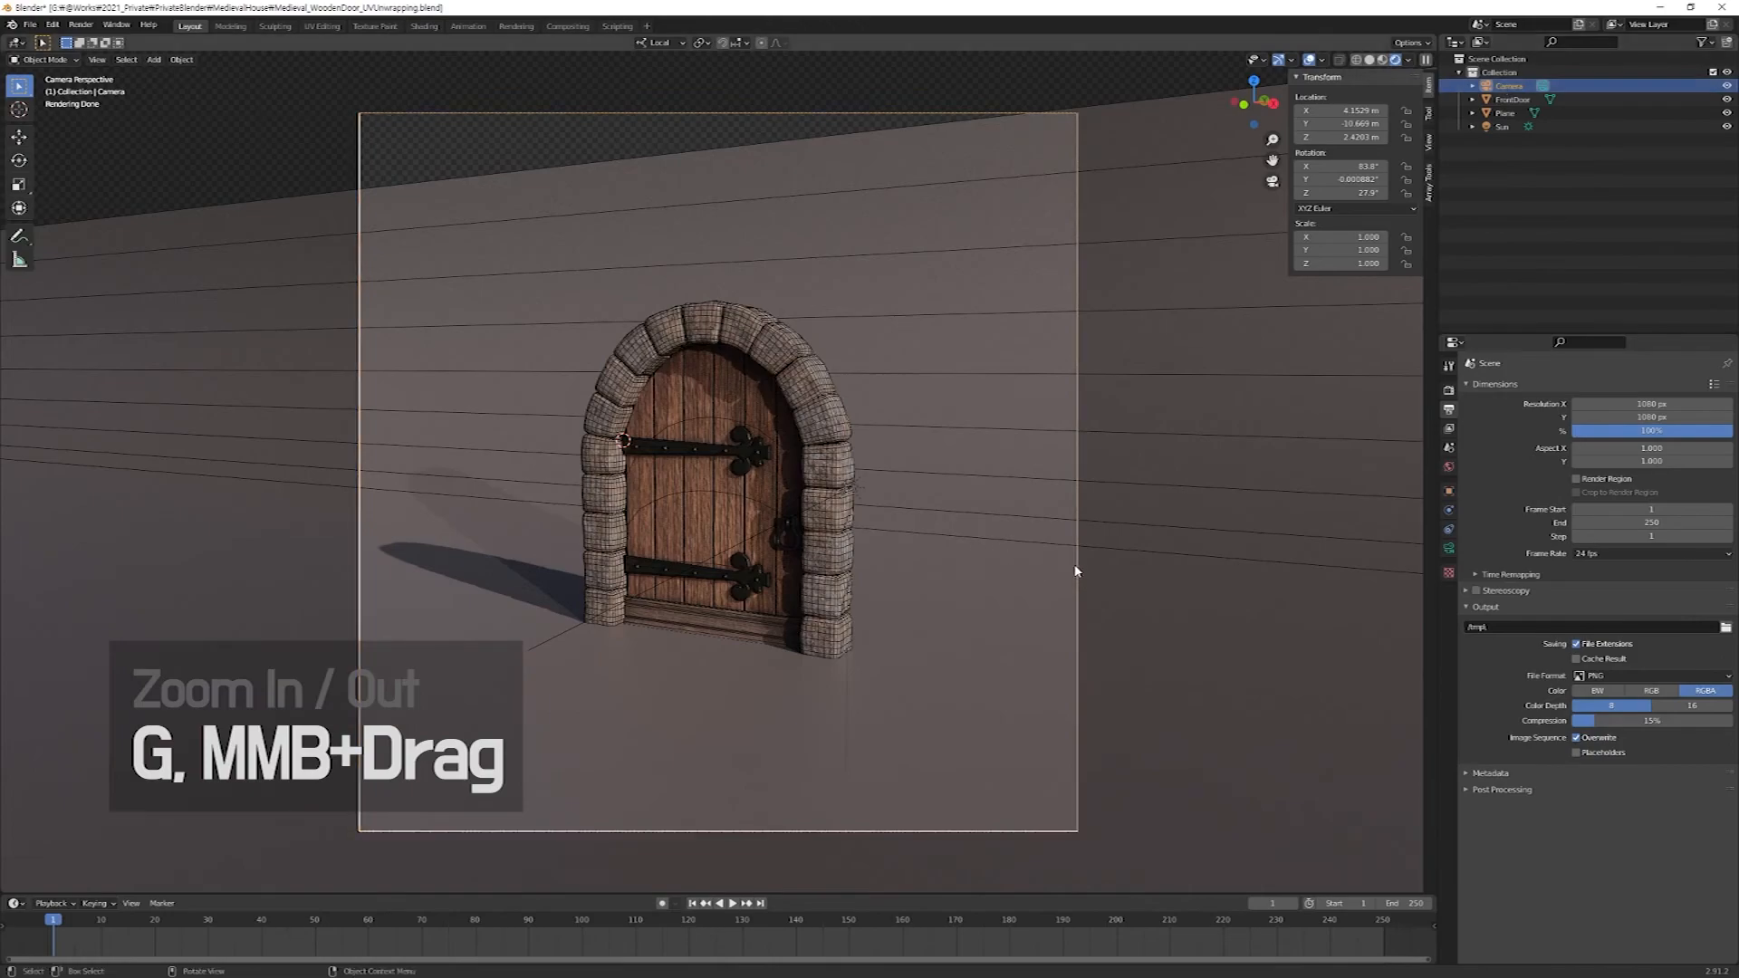
key(g)
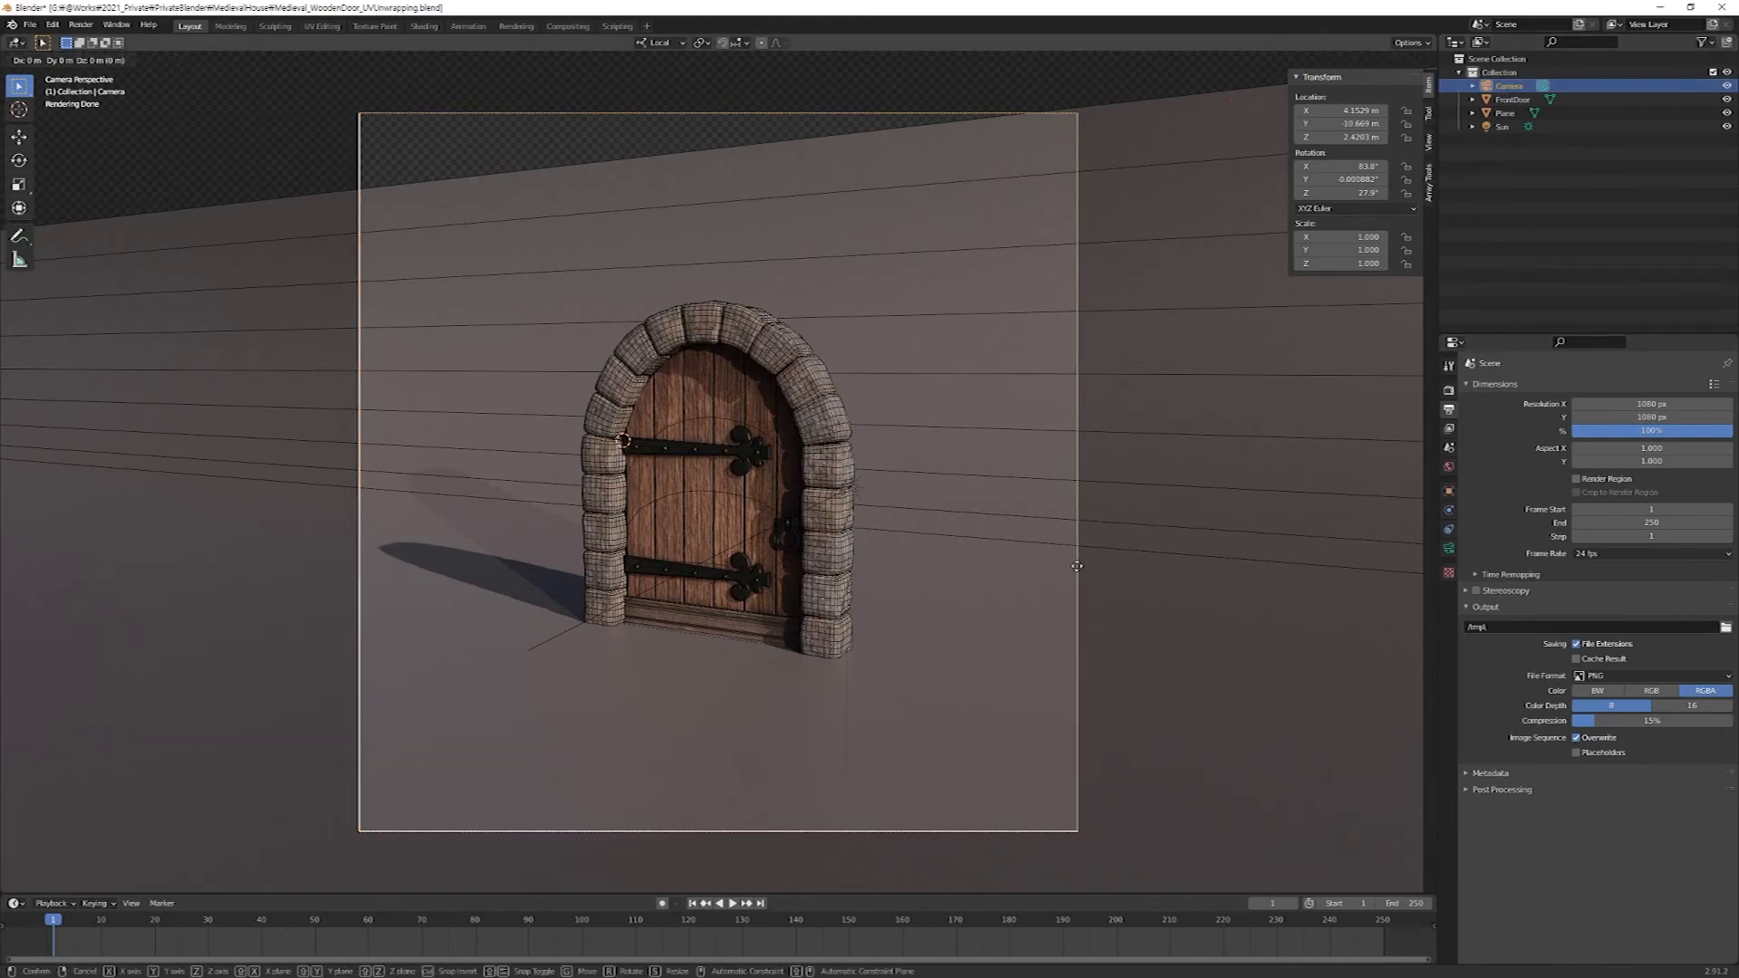
key(z)
key(z)
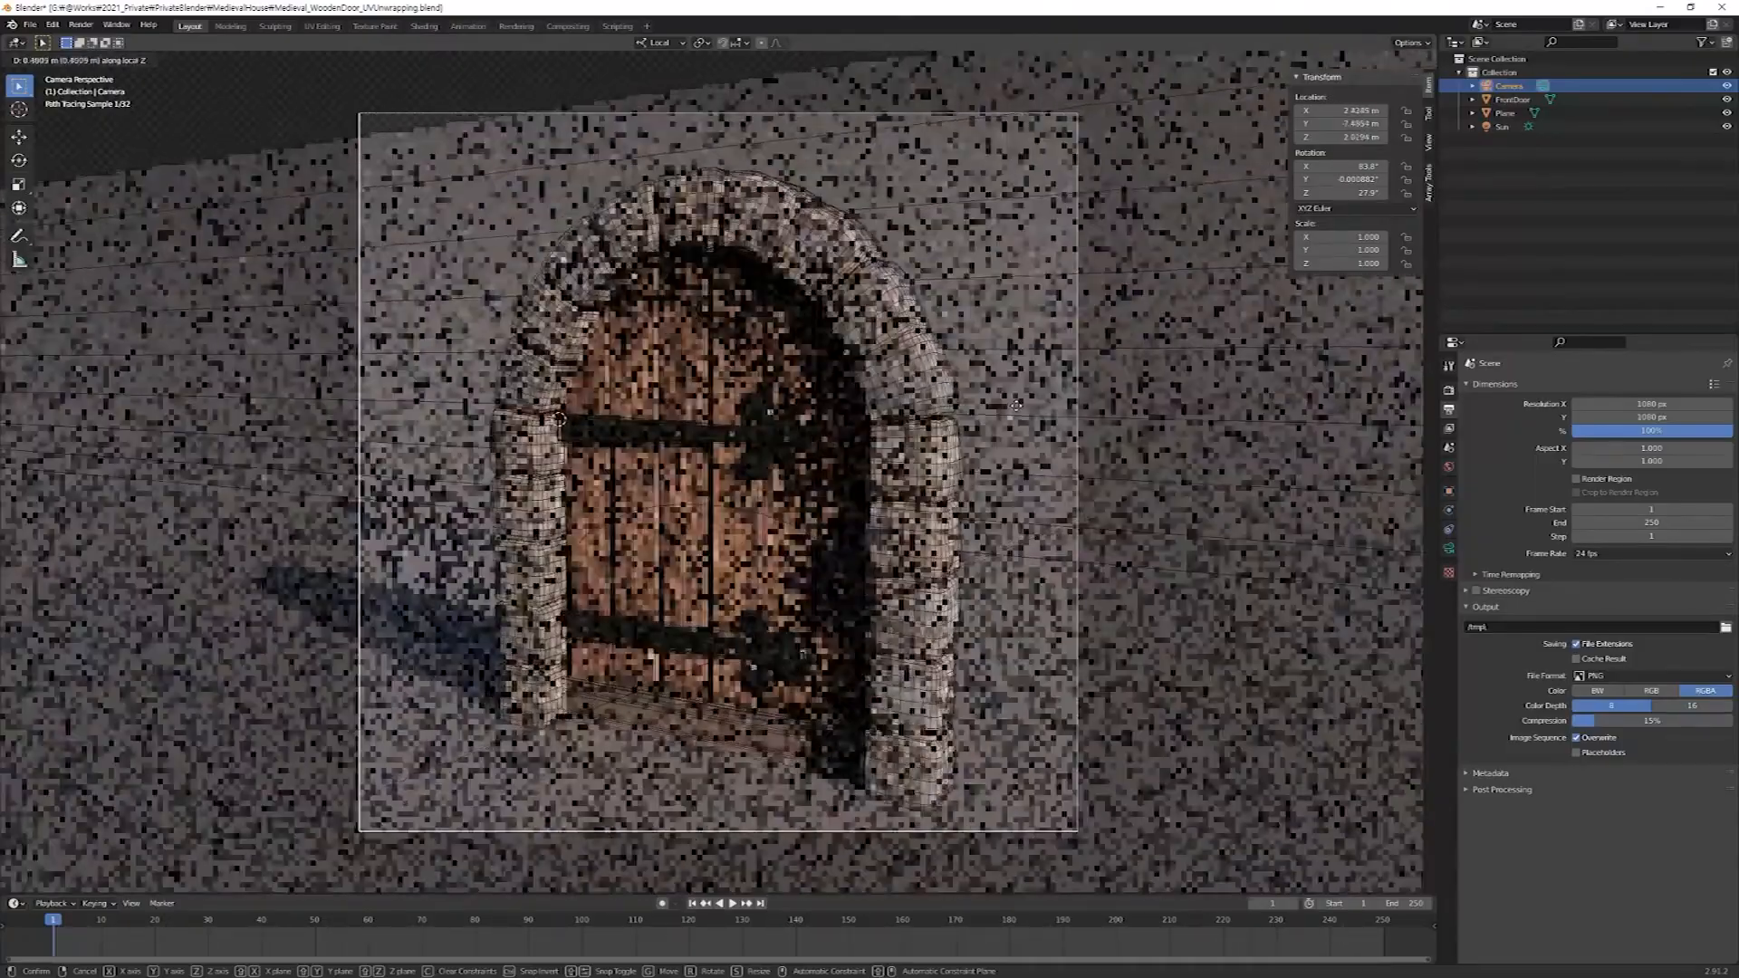
click(1016, 405)
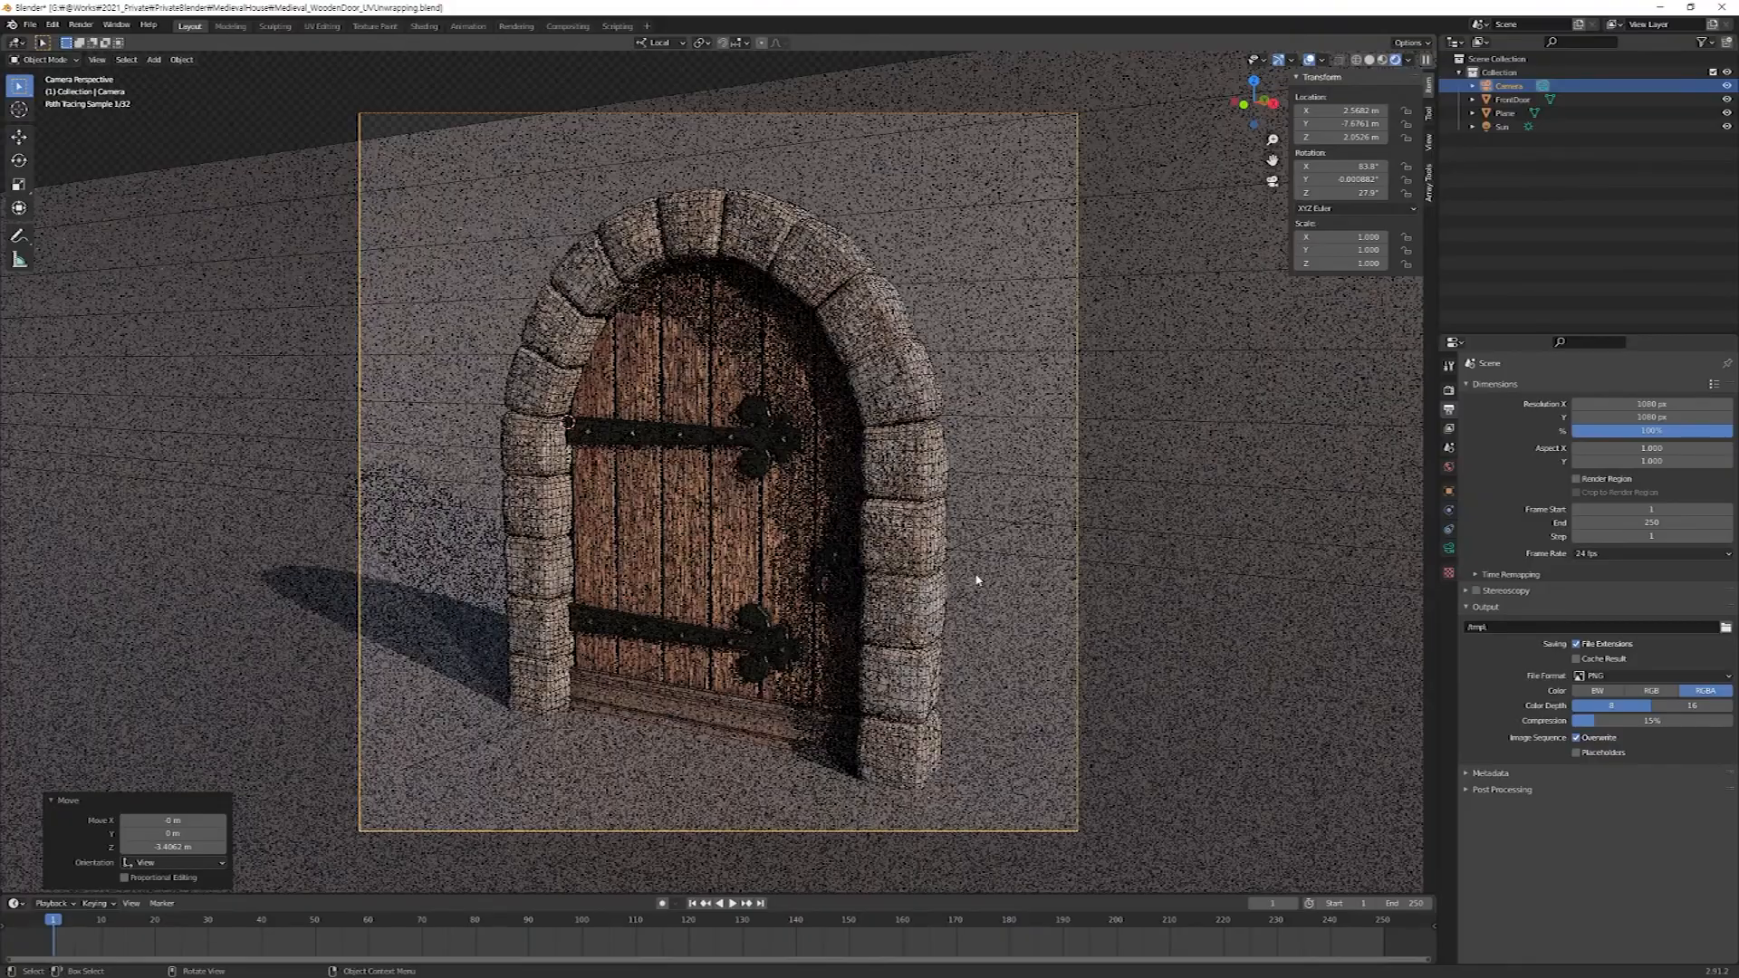
key(g)
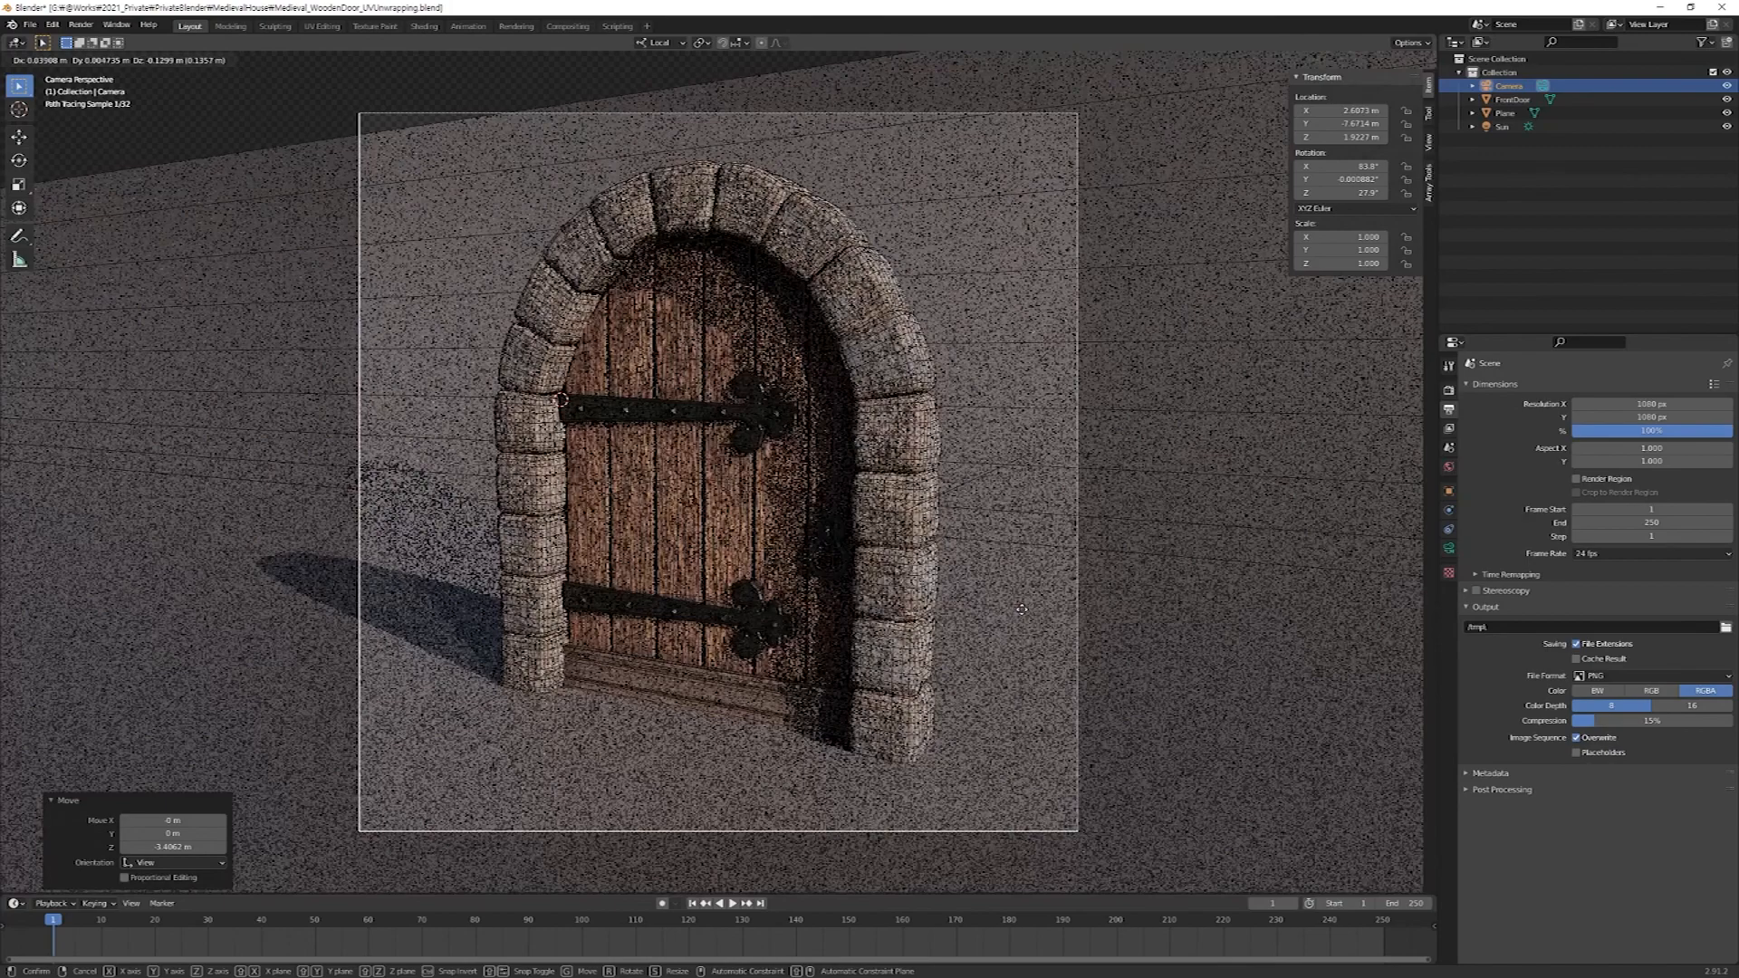
click(1024, 611)
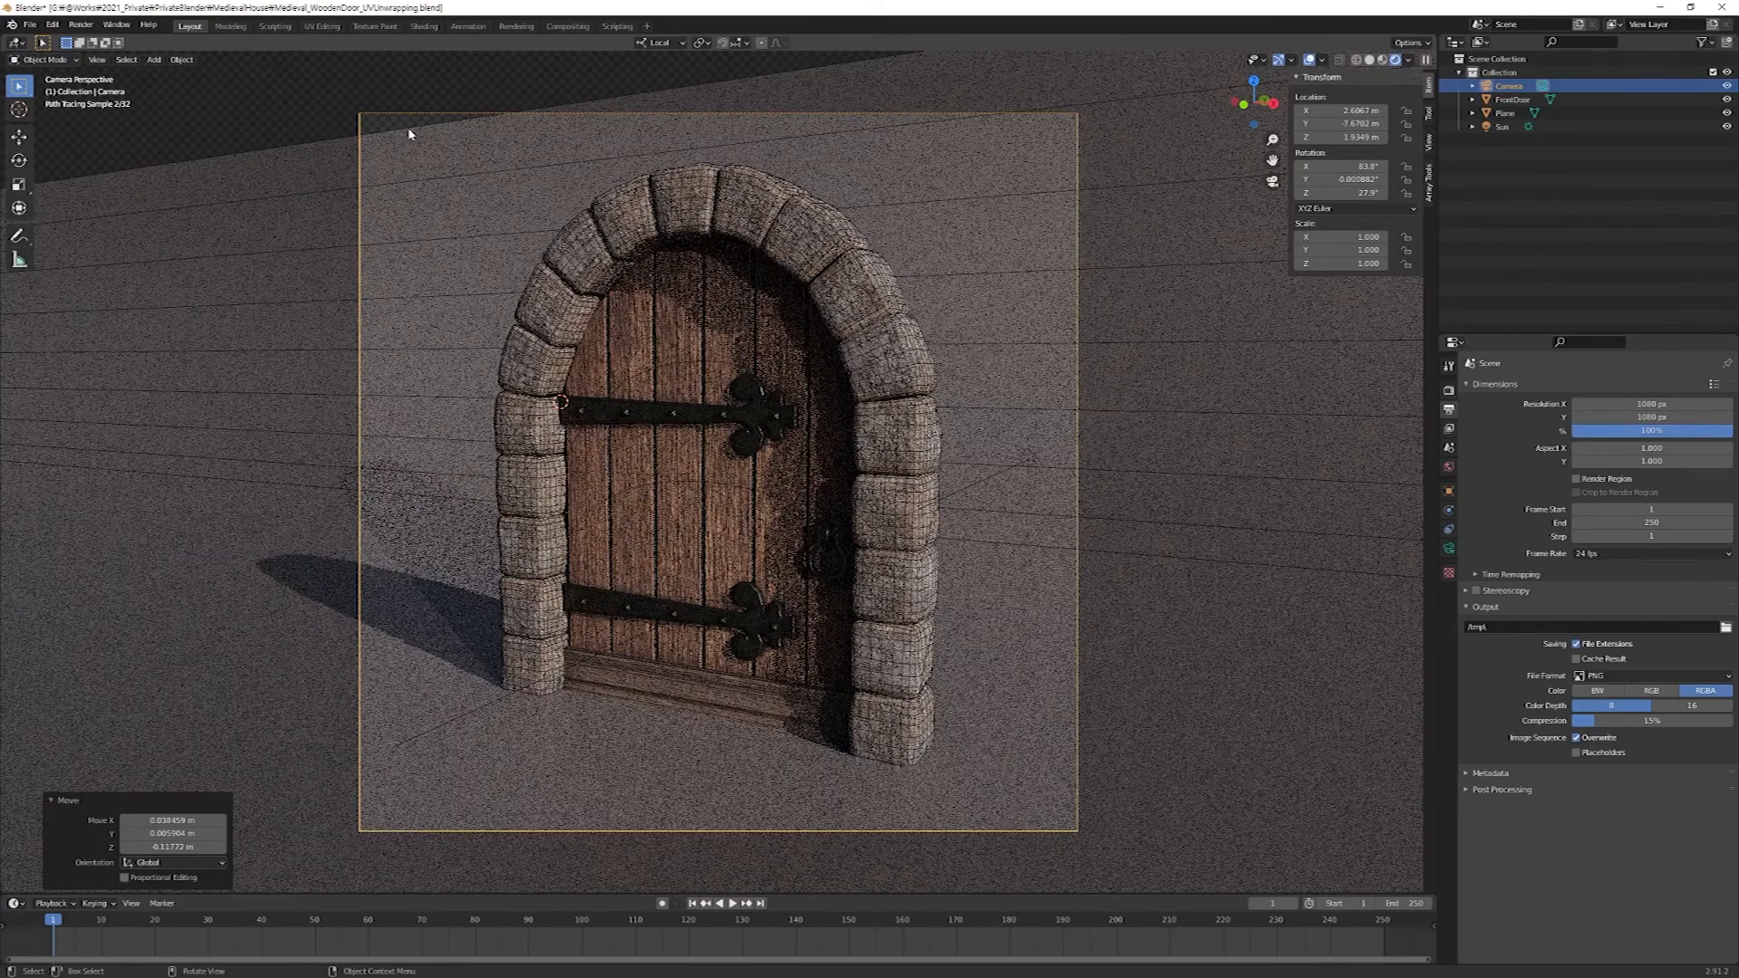
Raise the top edge of the backdrop wall about 1.8 m along Z so the wall covers the whole camera frame.
click(409, 134)
key(Tab)
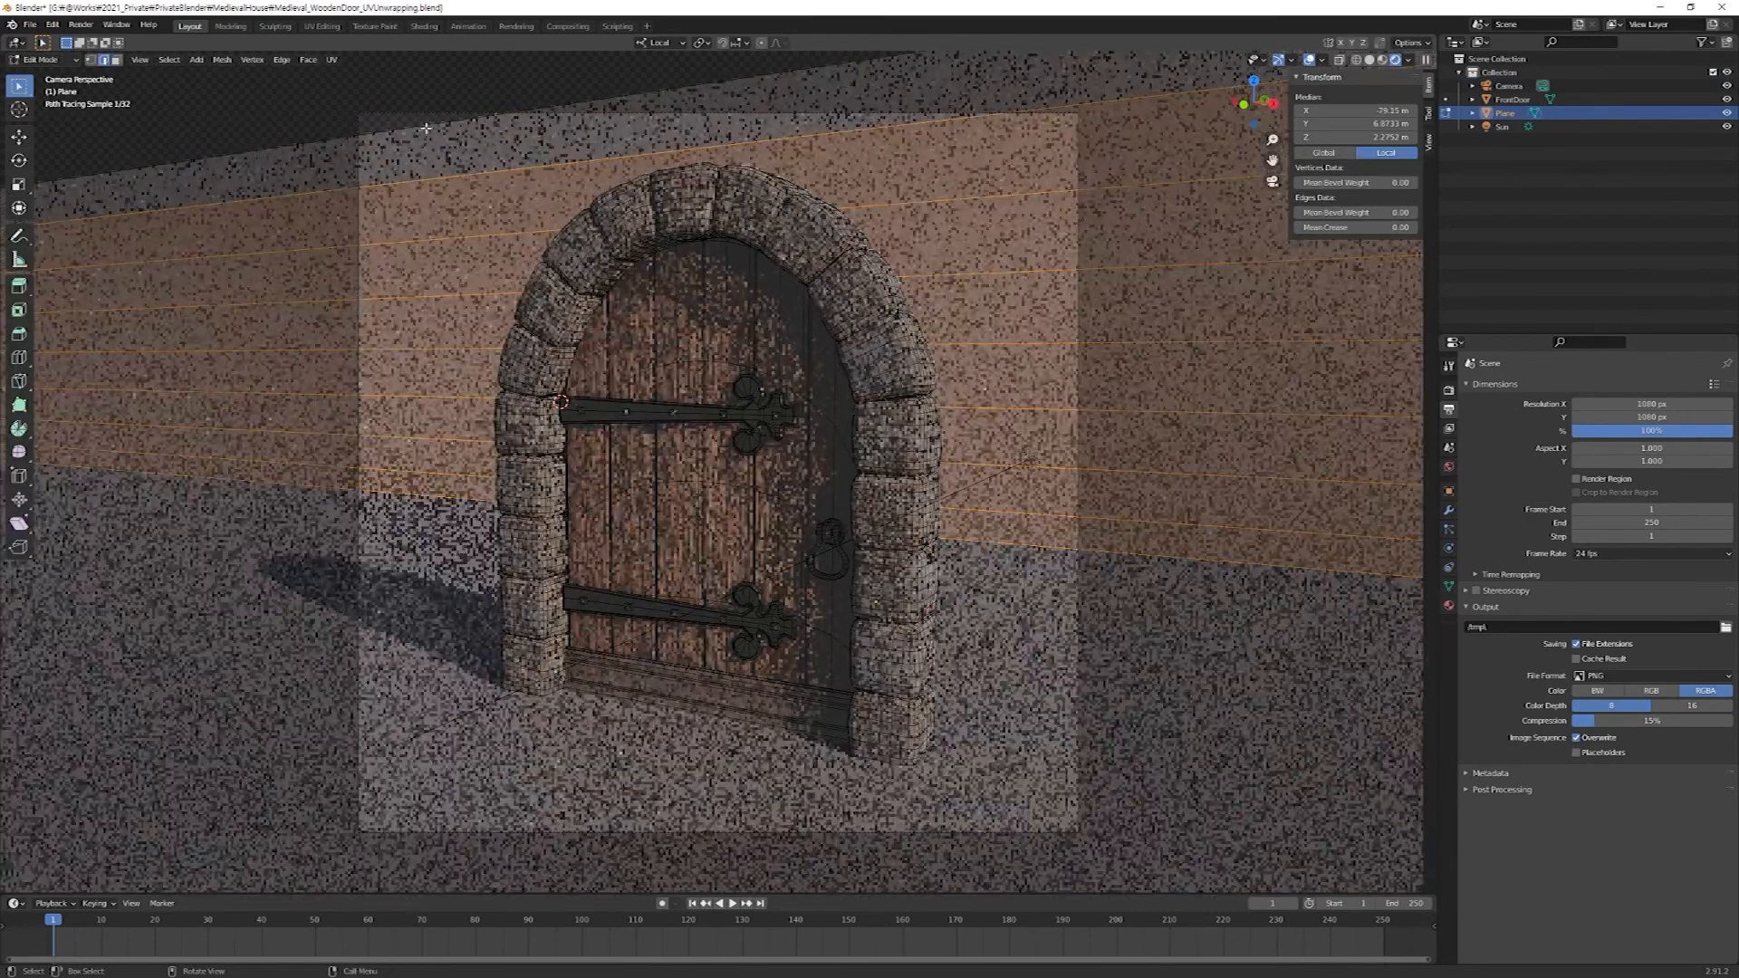
key(g)
key(z)
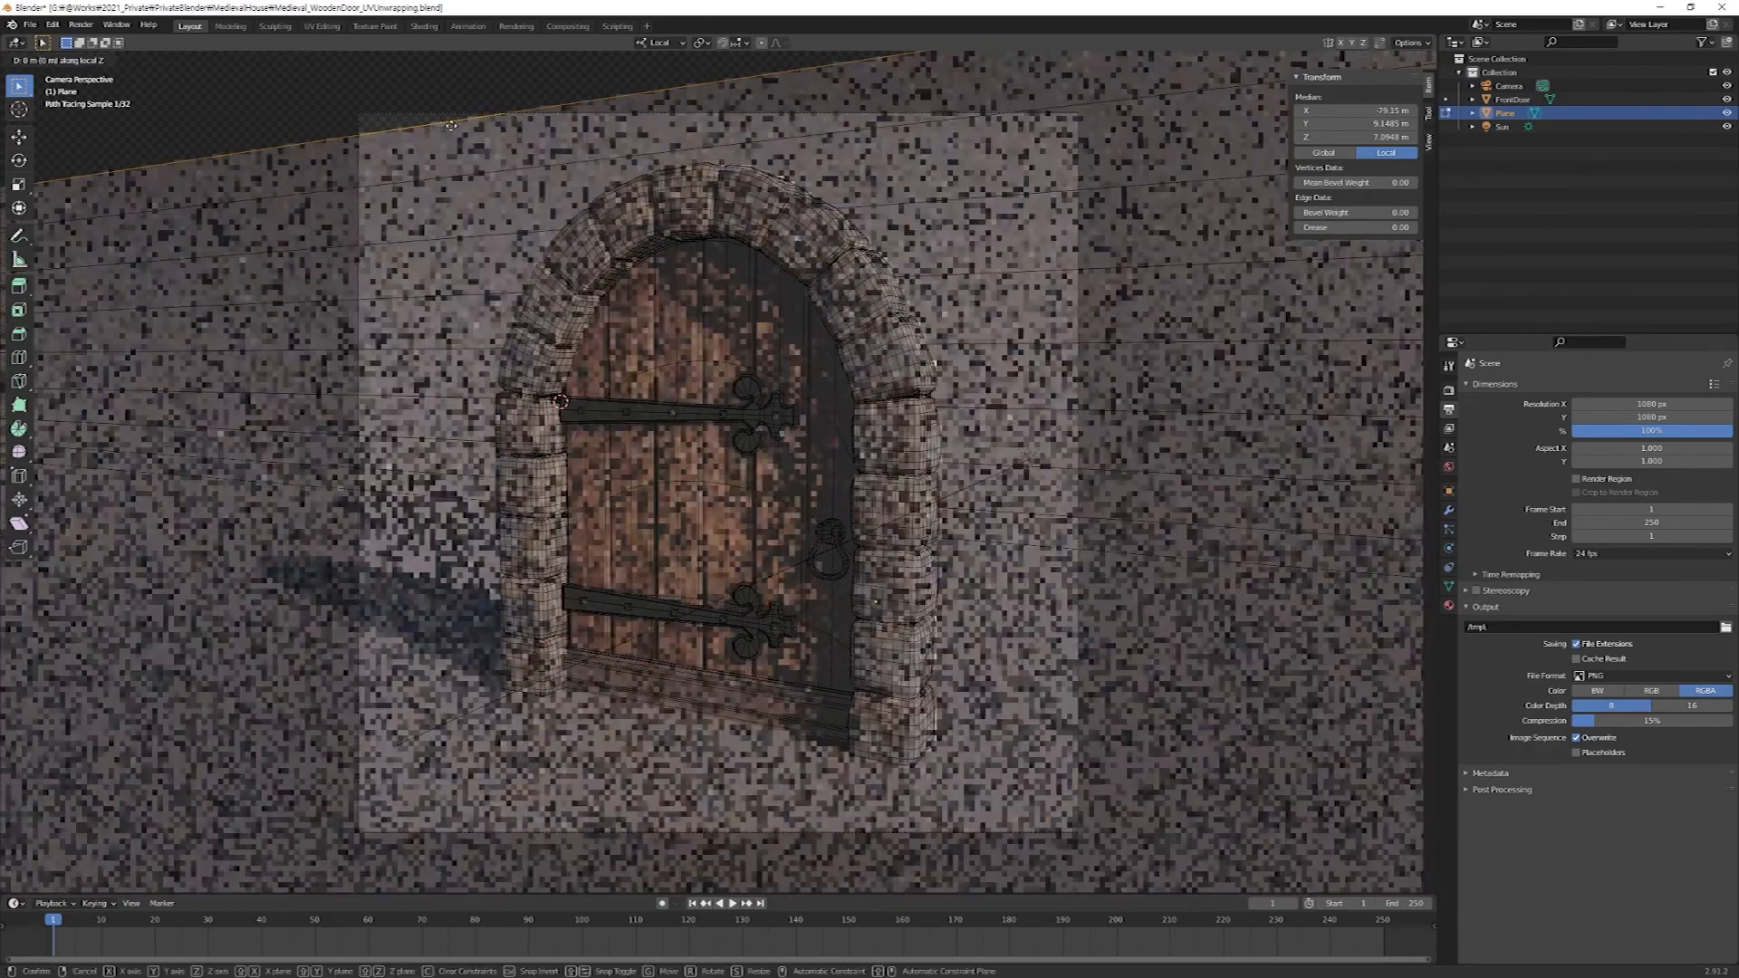
click(804, 304)
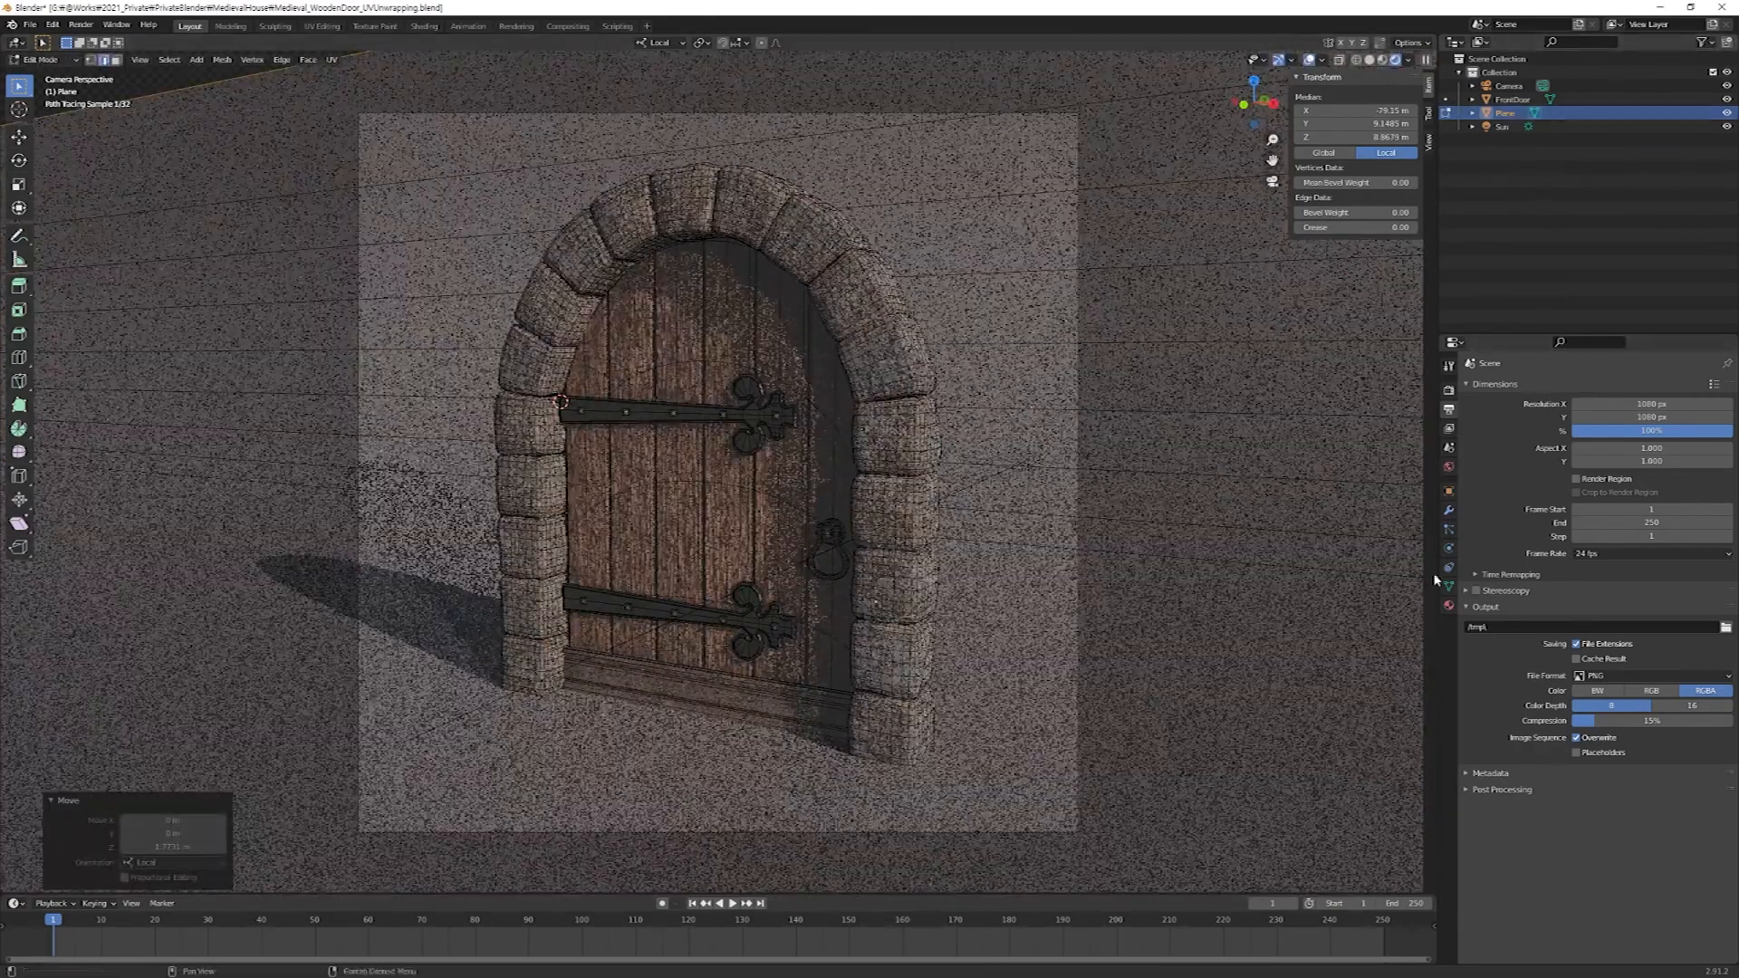
Set the base color of the backdrop's Floor material to black and render the camera view.
click(1449, 606)
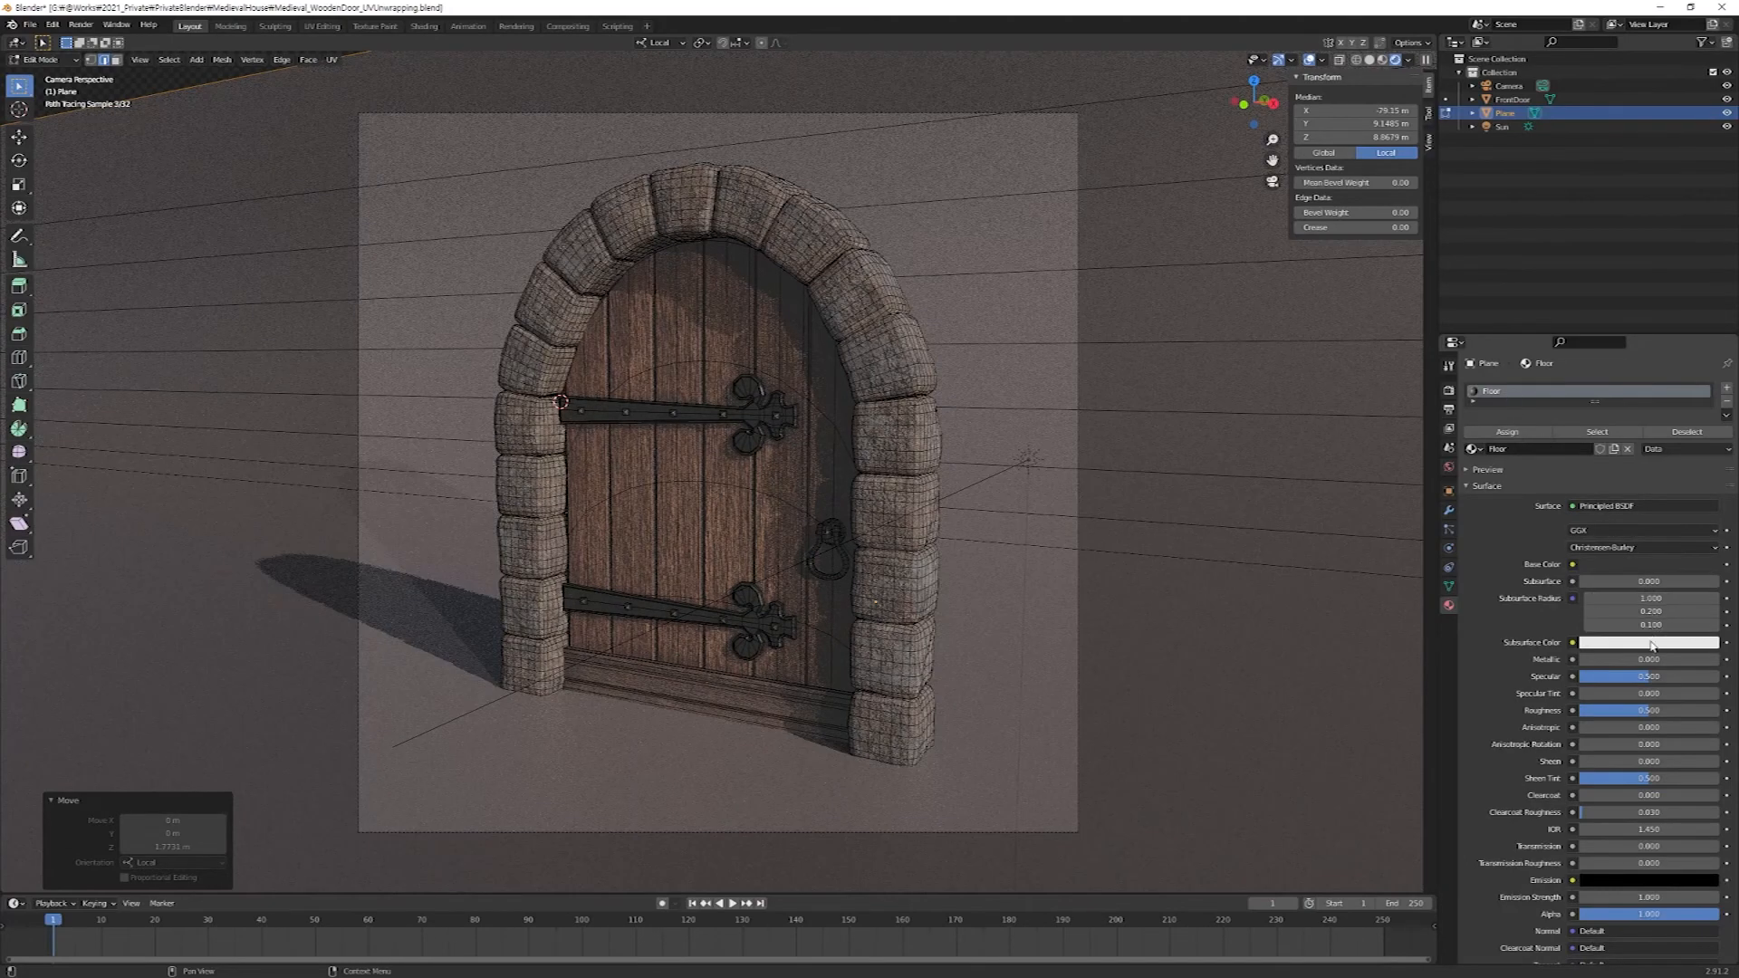
click(1649, 565)
drag(1708, 449, 1708, 471)
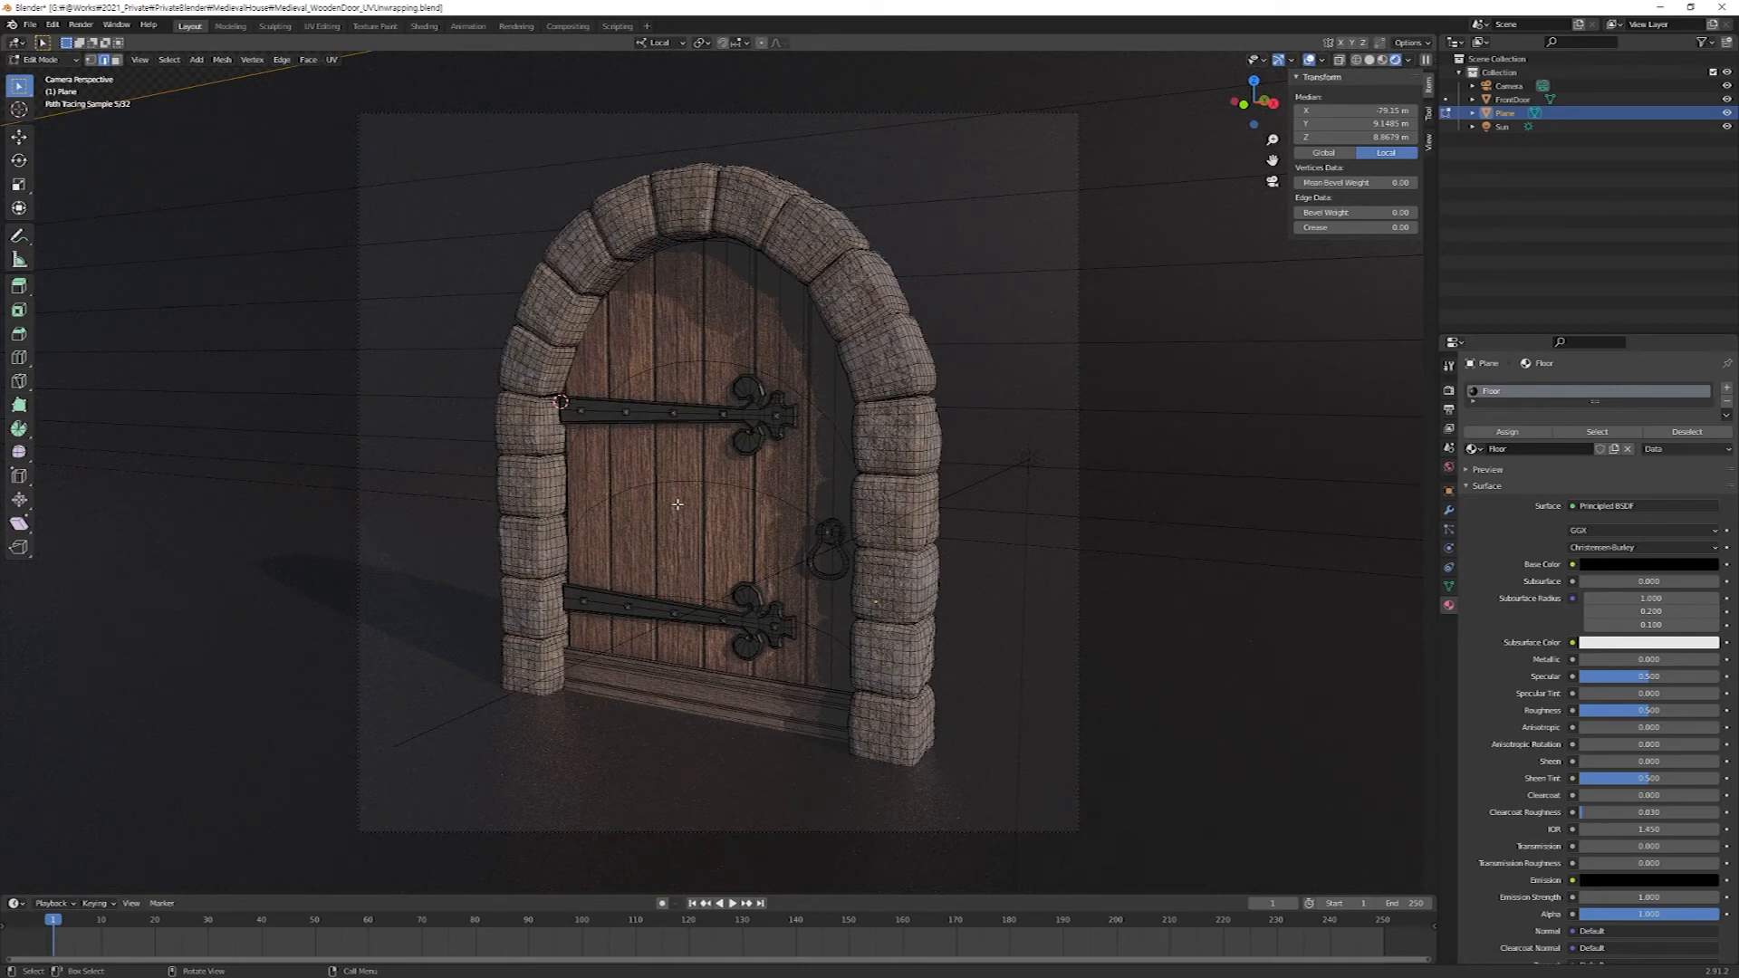
key(F12)
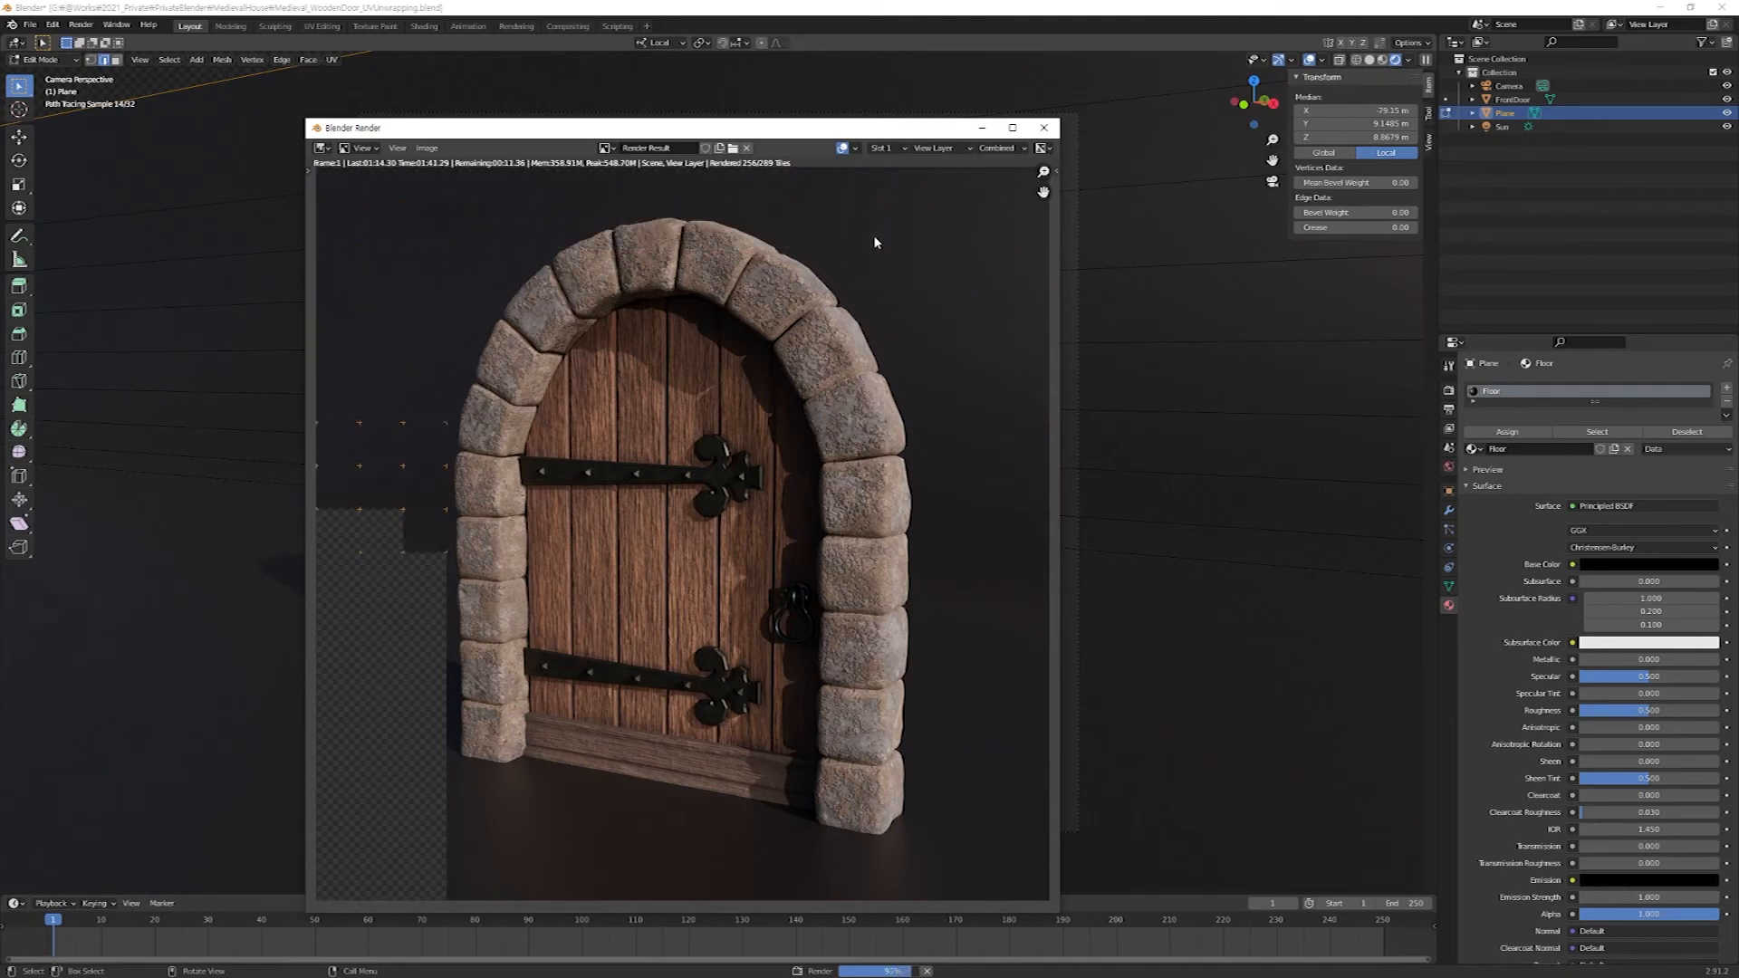
drag(797, 128, 829, 57)
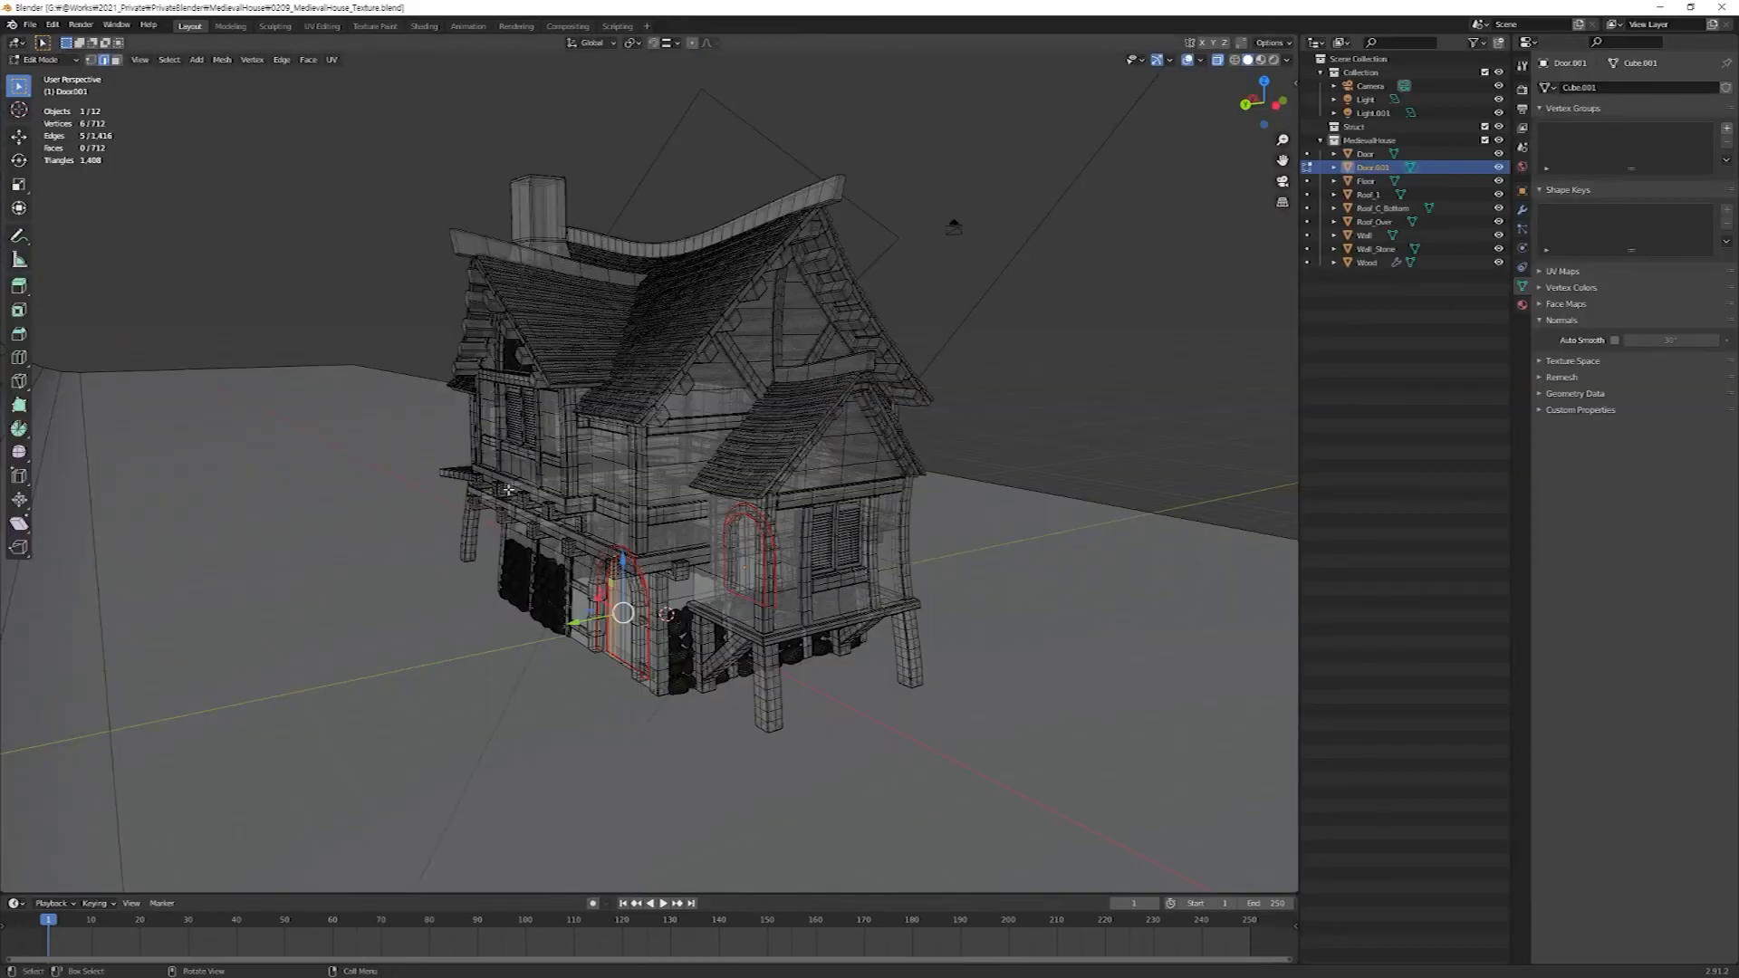
middle_drag(508, 490, 646, 552)
scroll(646, 552, up, 3)
middle_drag(706, 616, 678, 494)
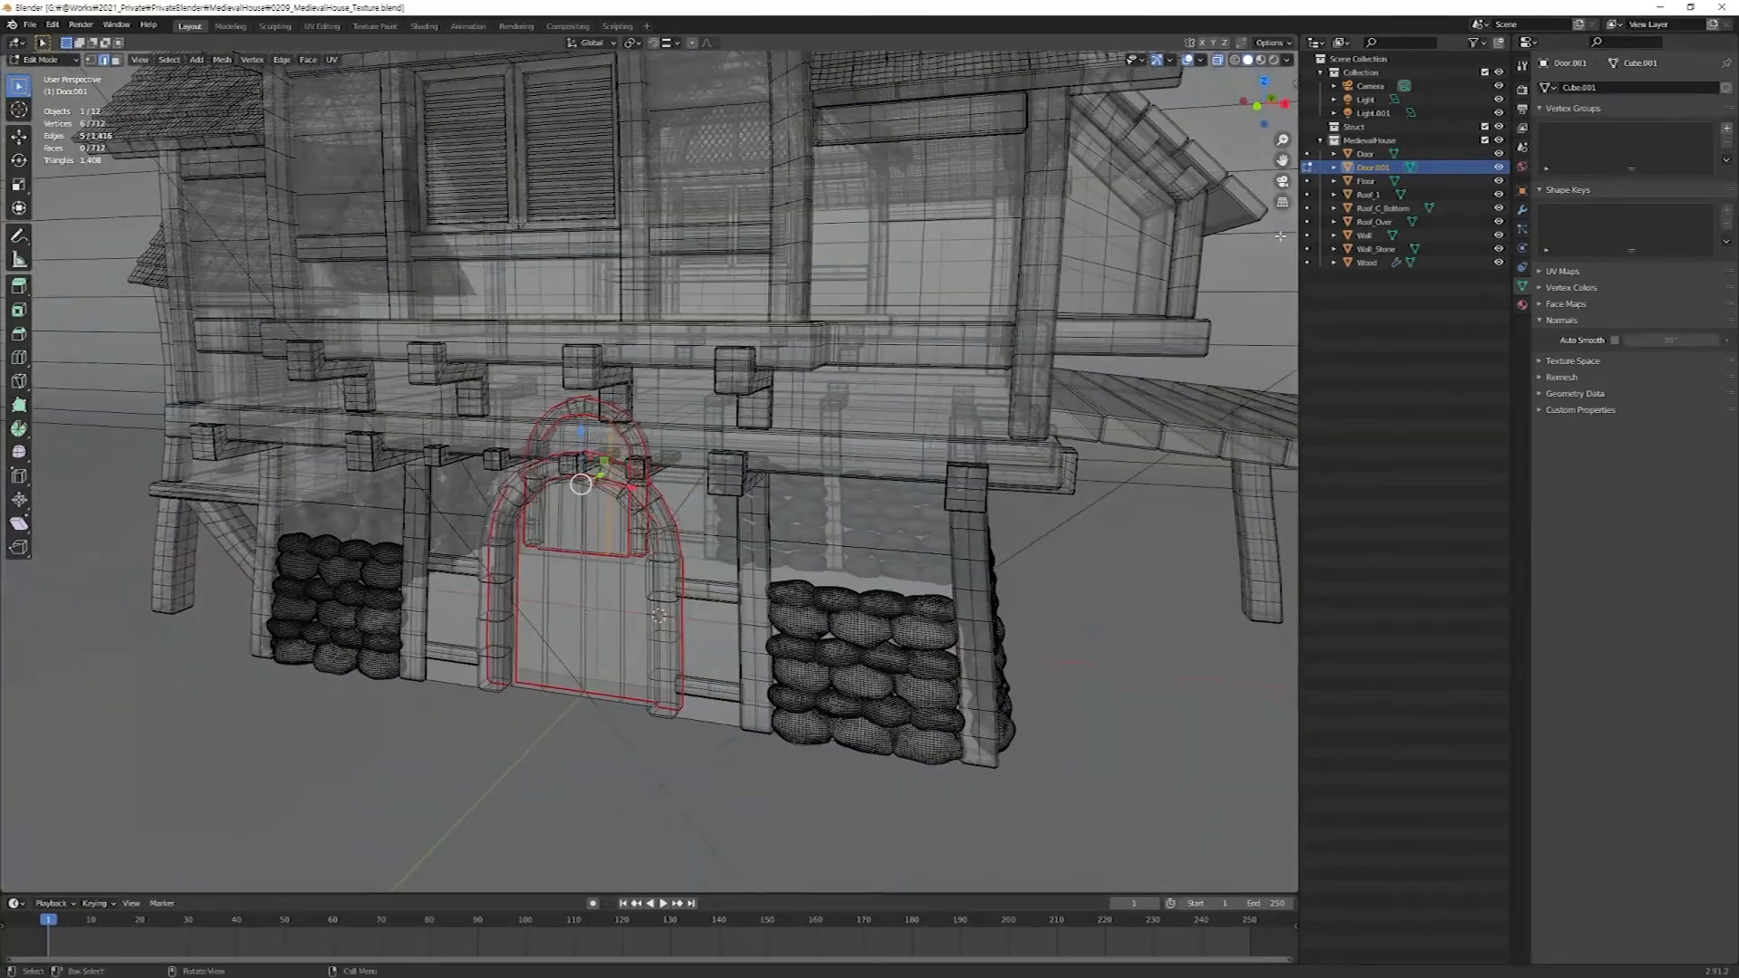
Return to Object Mode in the medieval house scene and briefly hide Door.001 to check the doorway opening.
key(Tab)
middle_drag(534, 487, 619, 471)
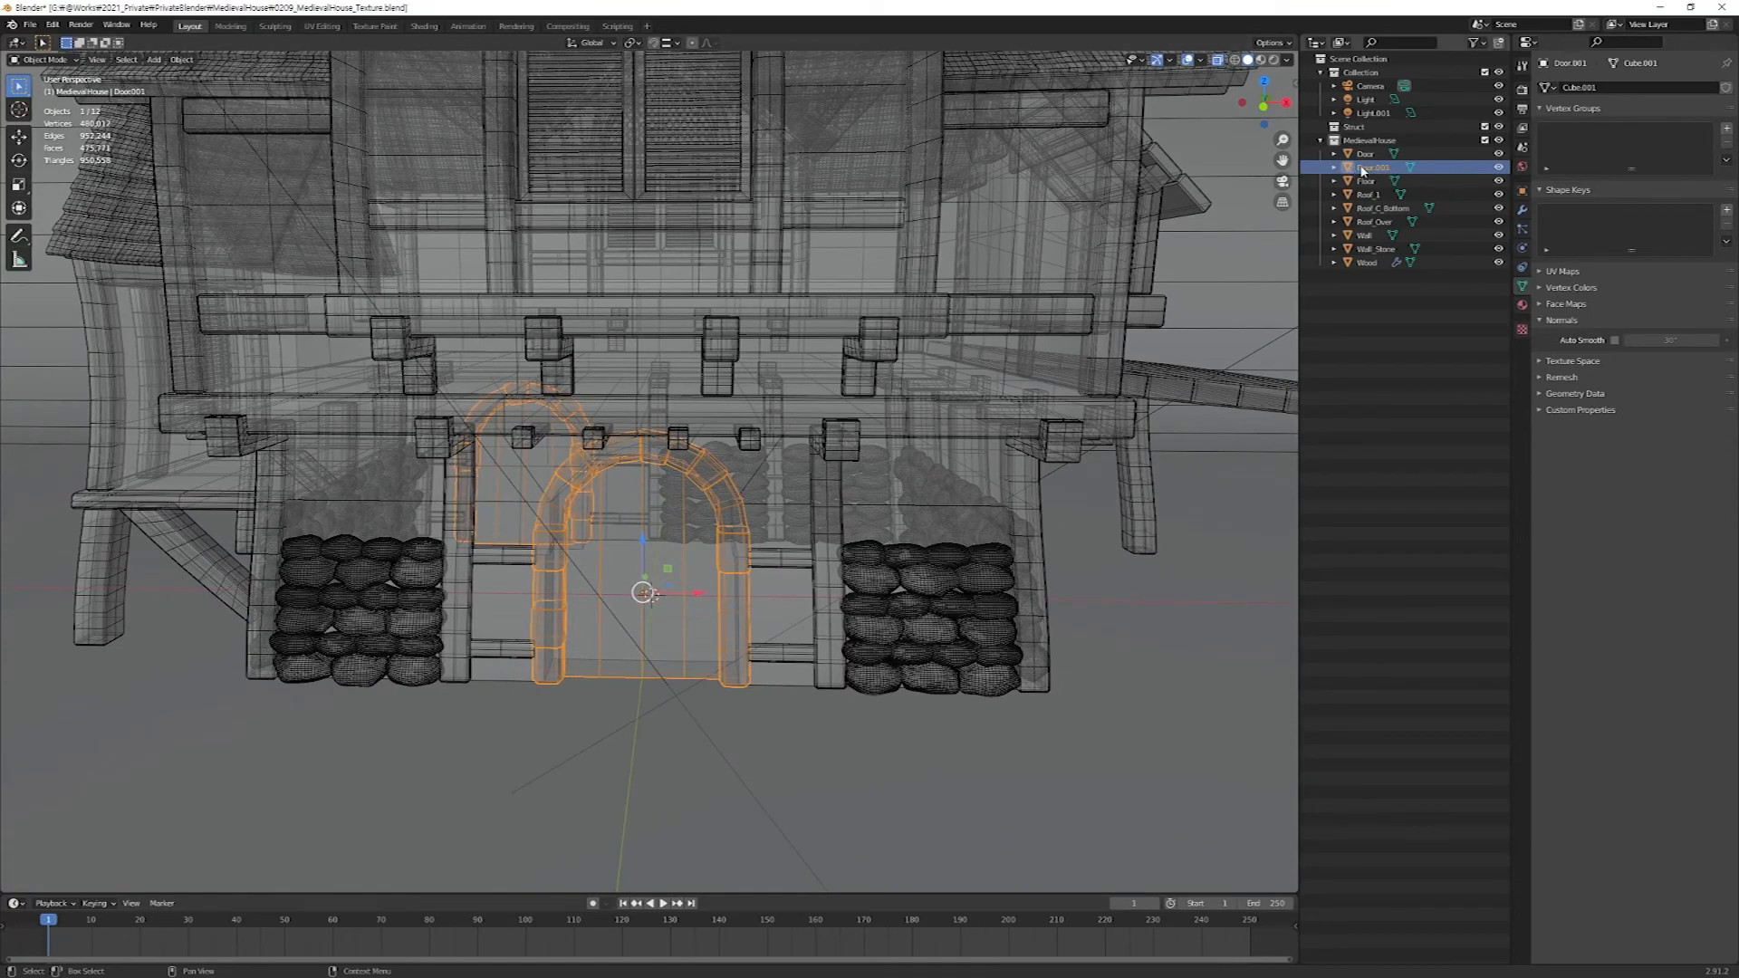
click(1499, 168)
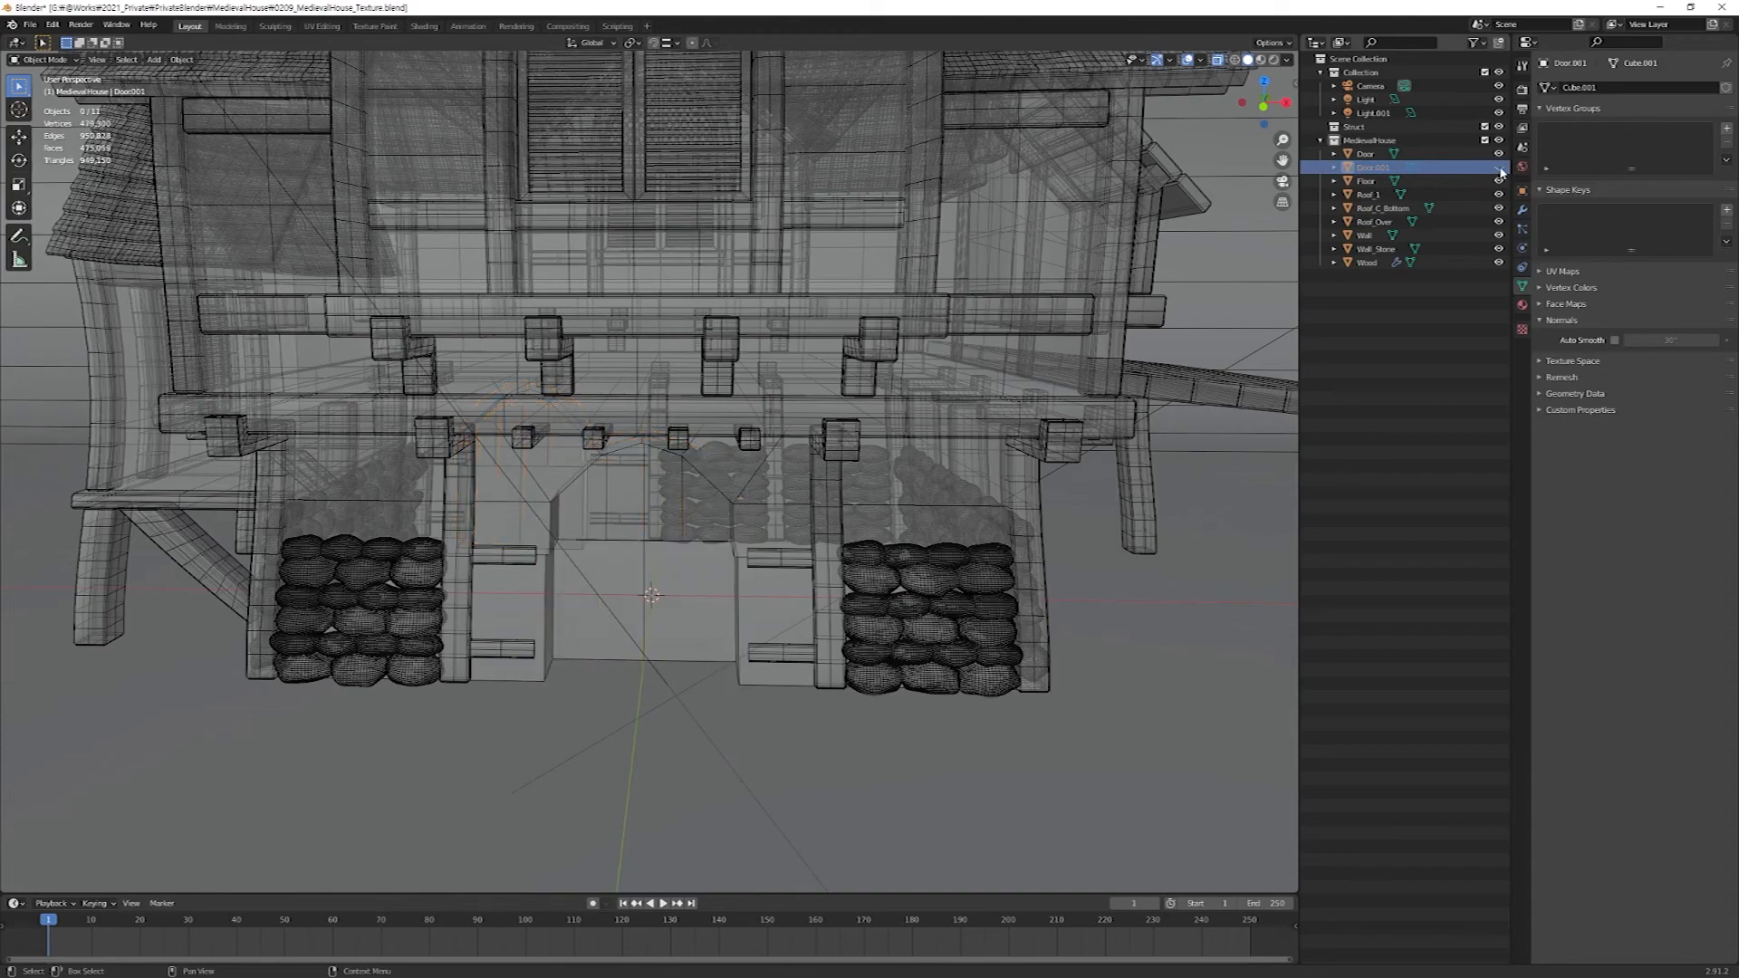
middle_drag(893, 420, 667, 498)
Append the mesh Cube.003 from Medieval_WoodenDoor_UVUnwrapping.blend into the house scene.
click(27, 26)
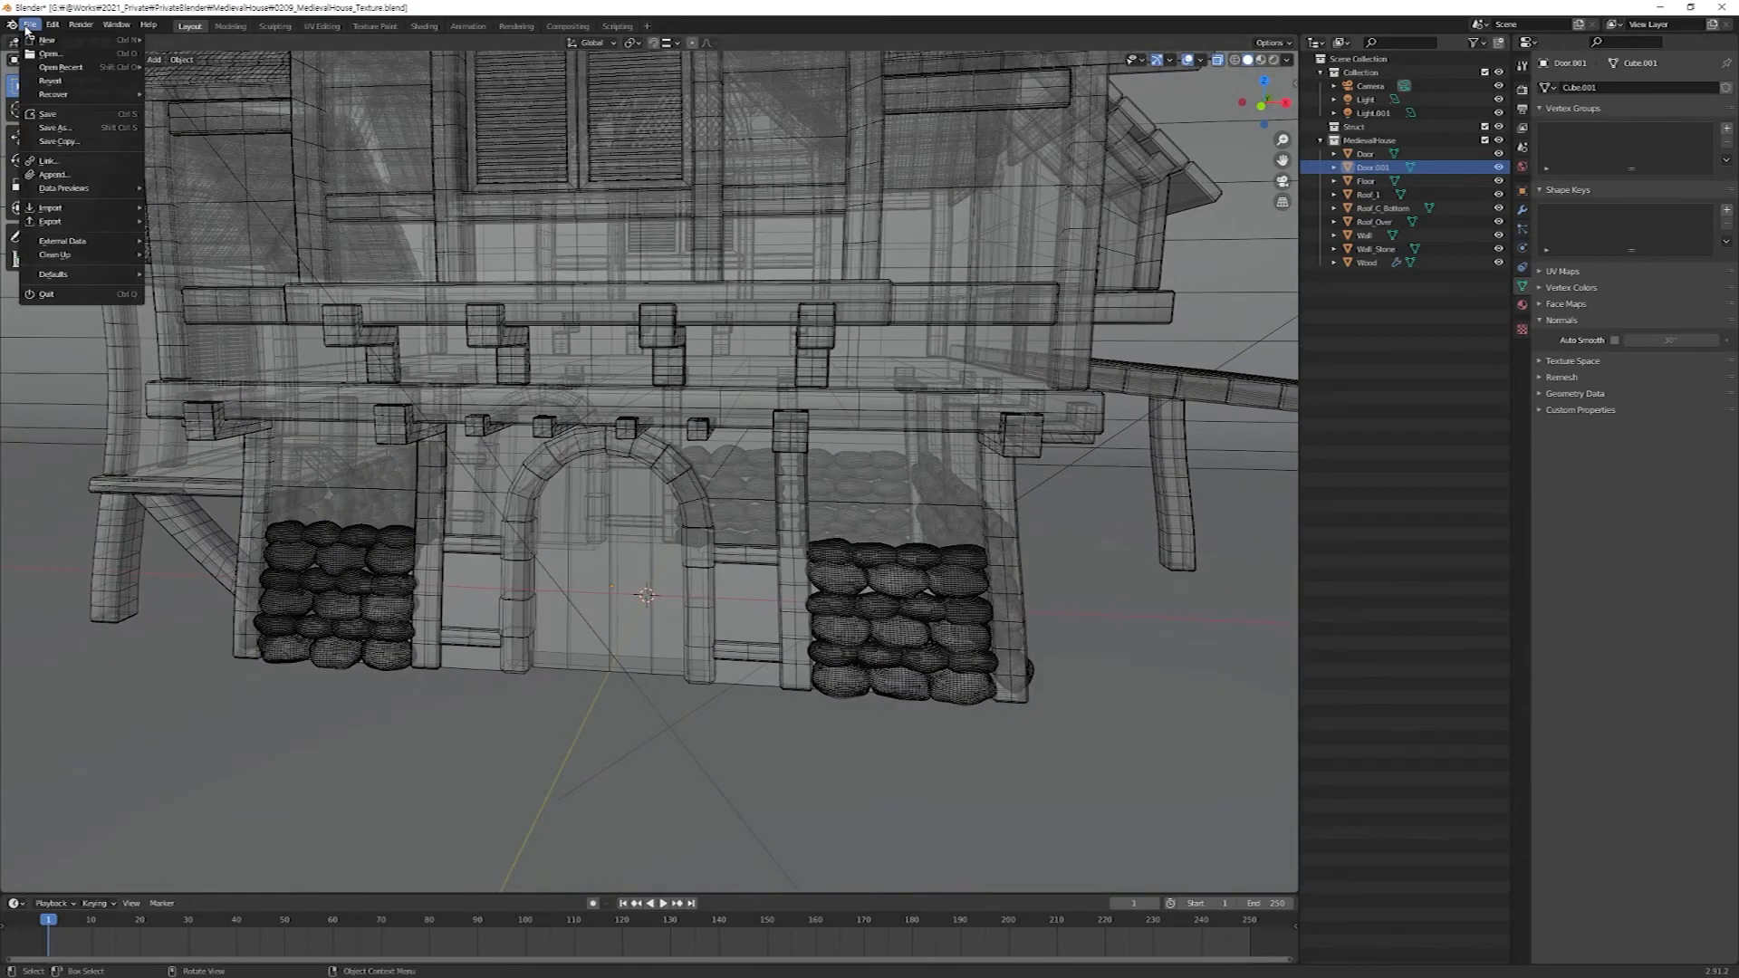
click(56, 175)
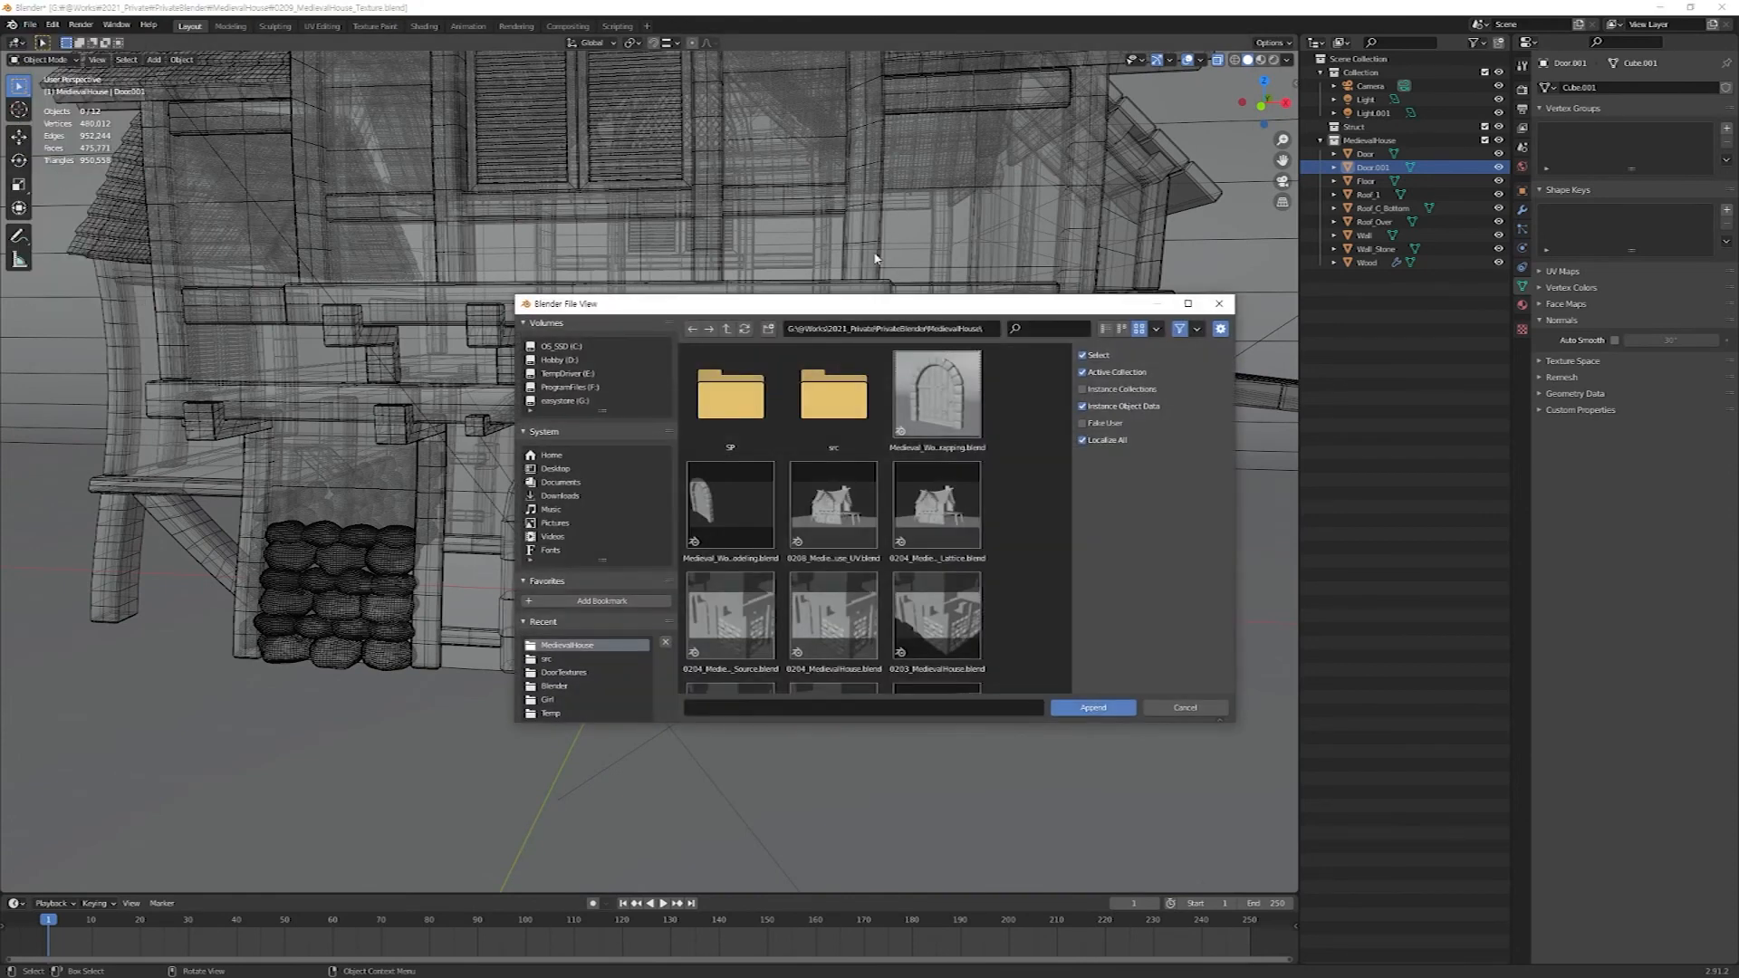
click(945, 415)
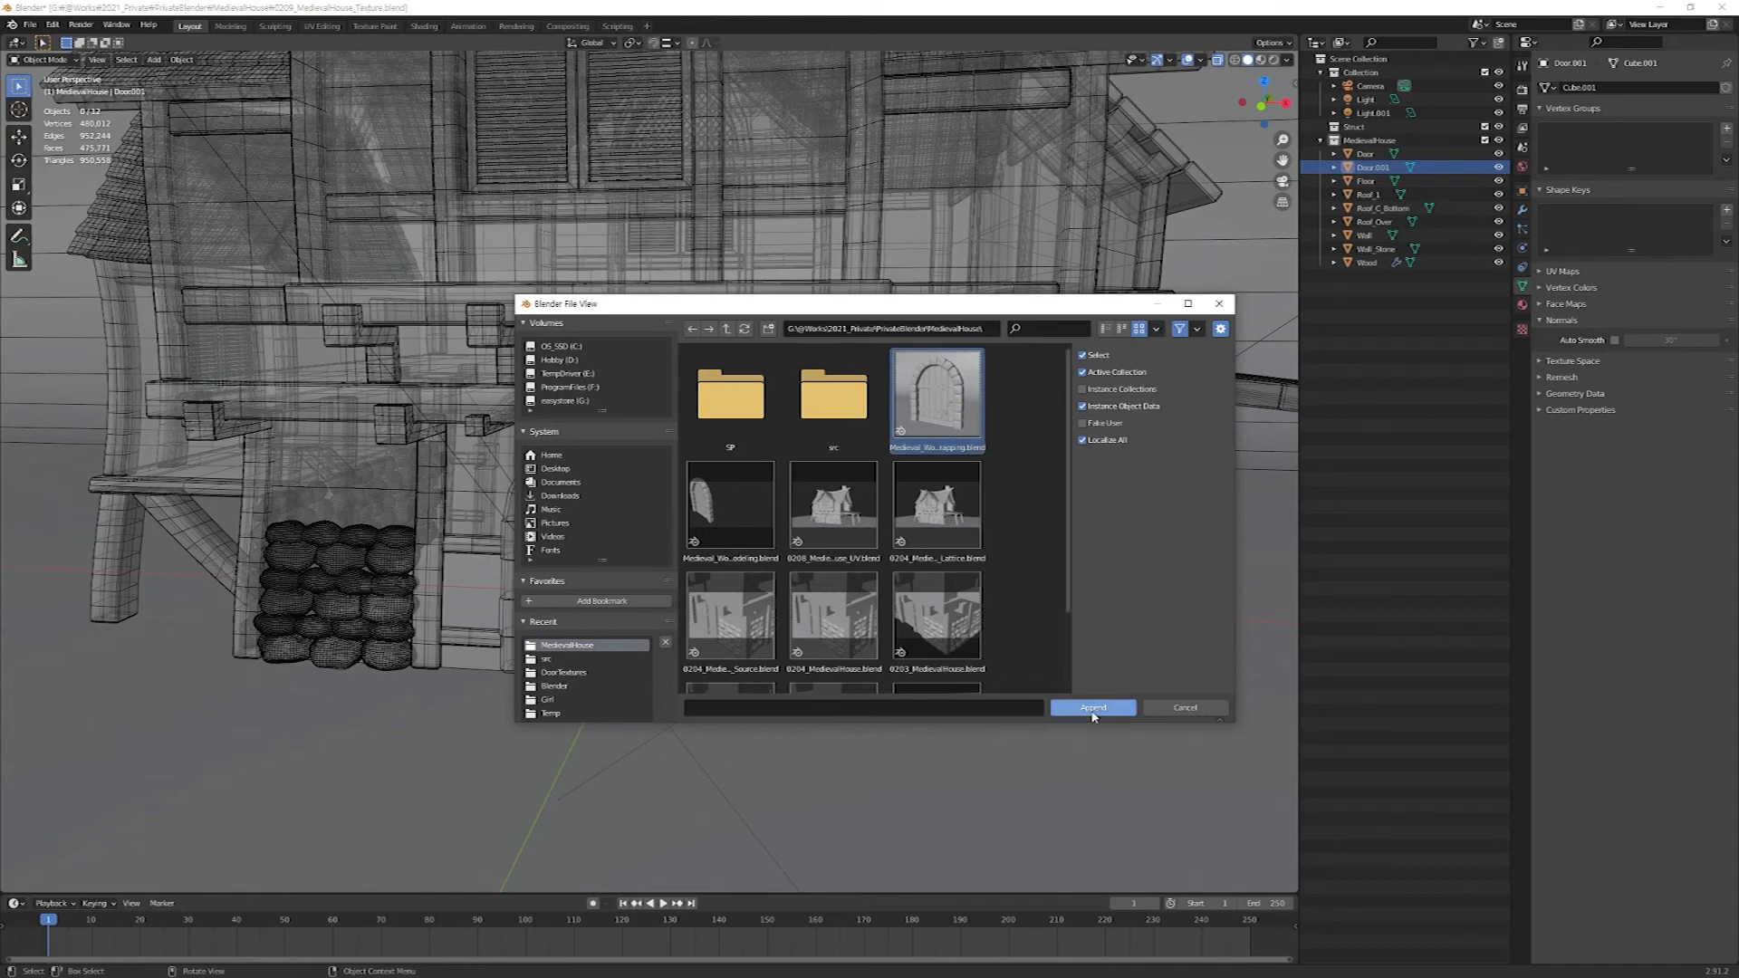
click(1093, 711)
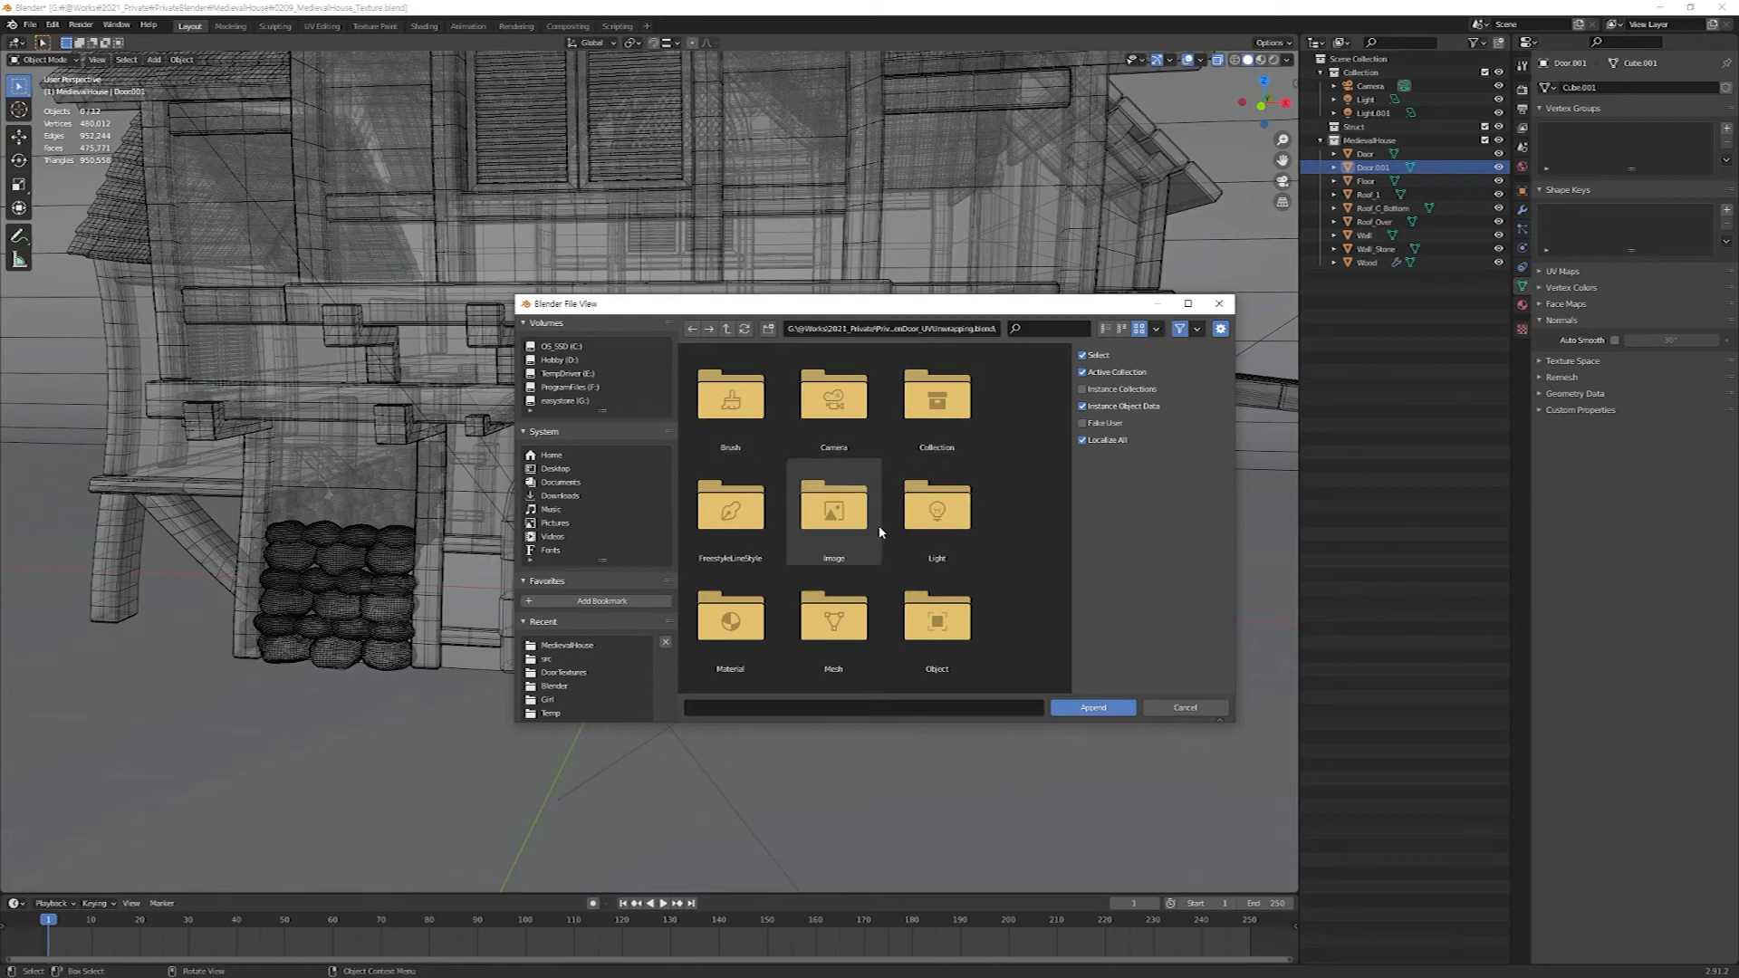
click(861, 632)
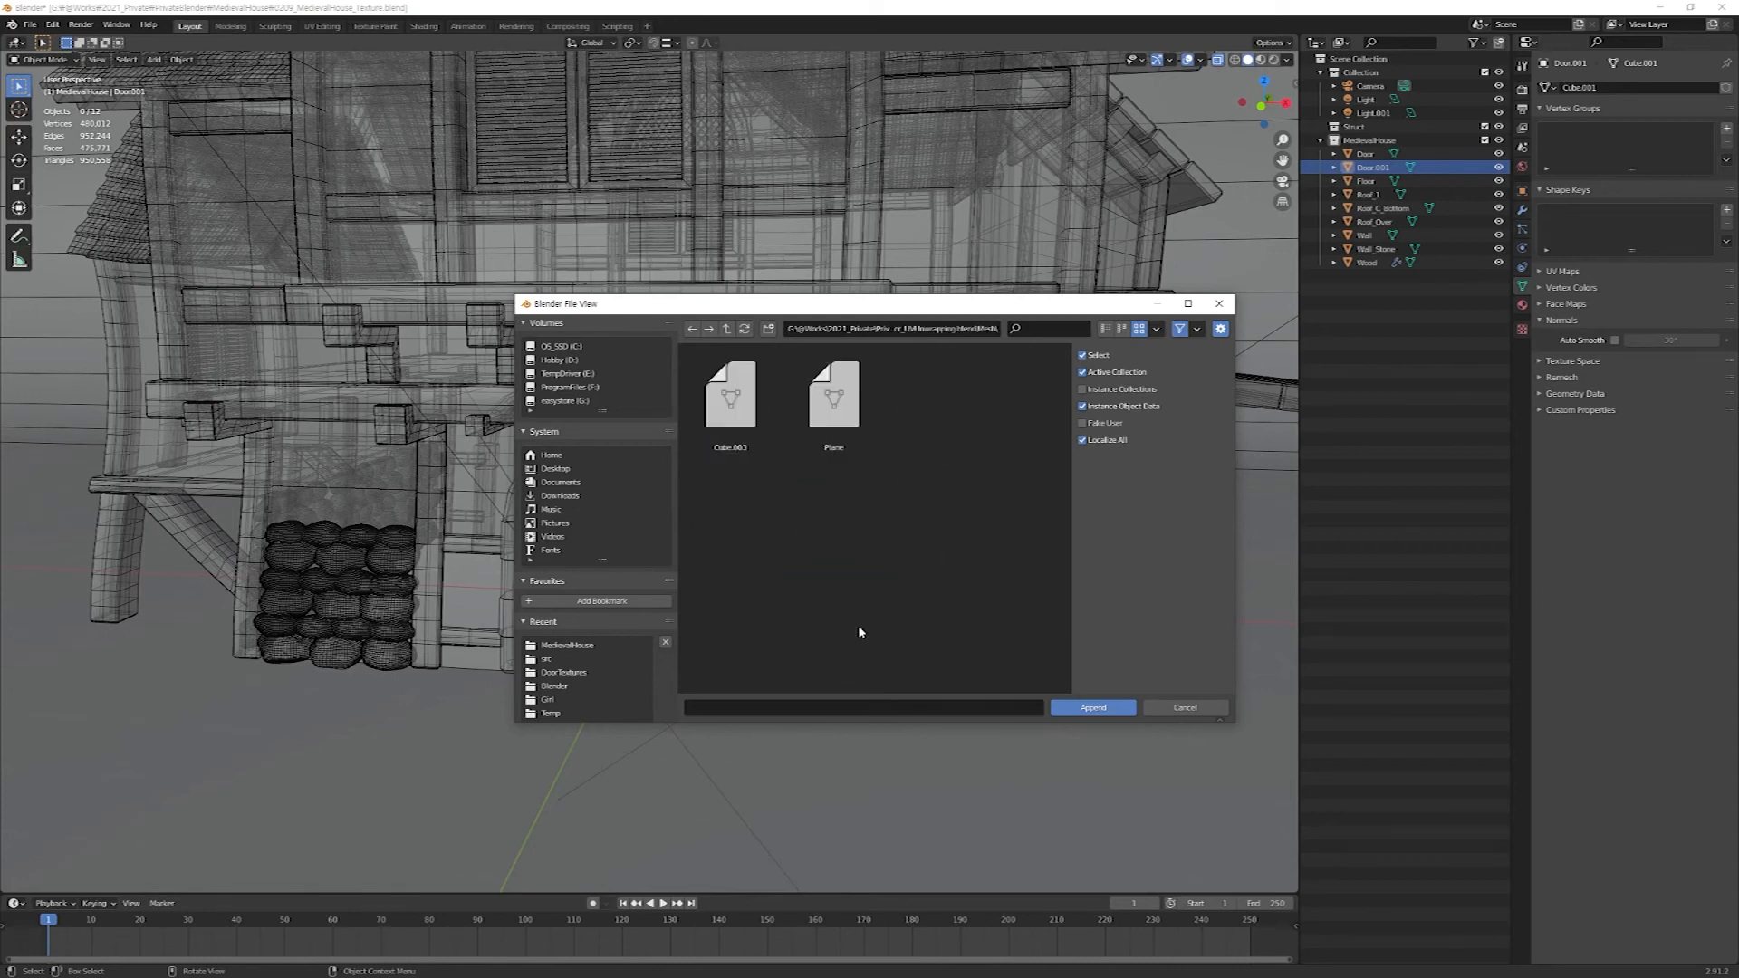
click(736, 417)
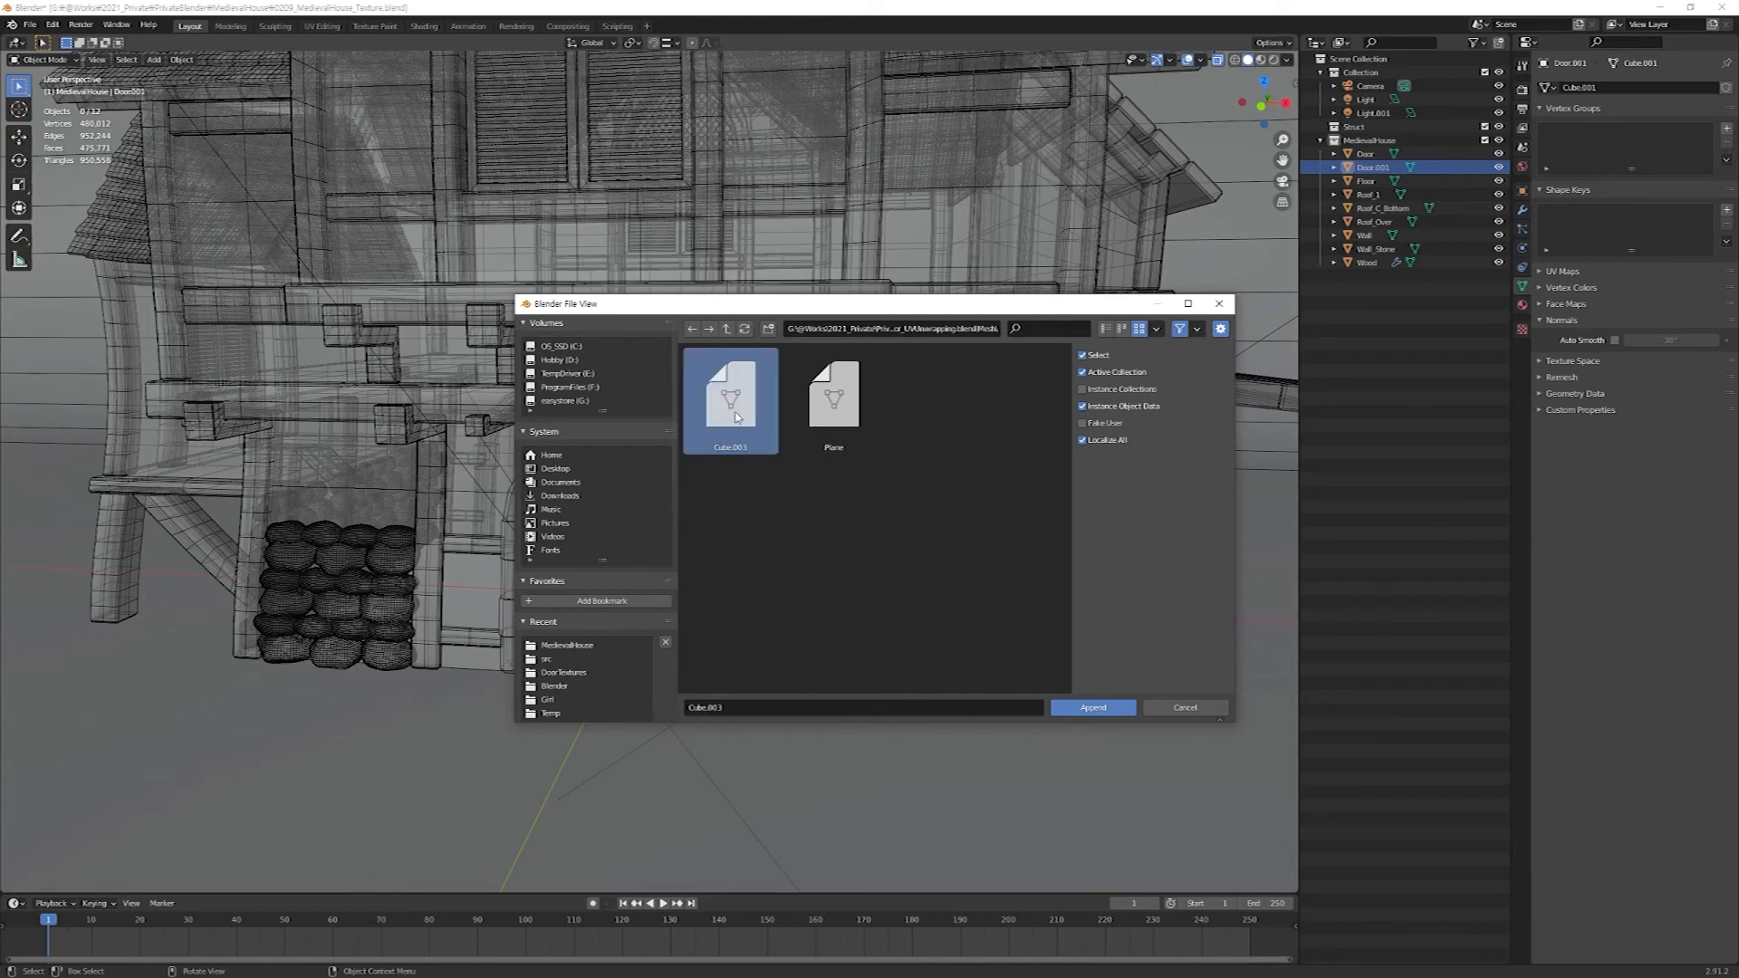
click(1100, 709)
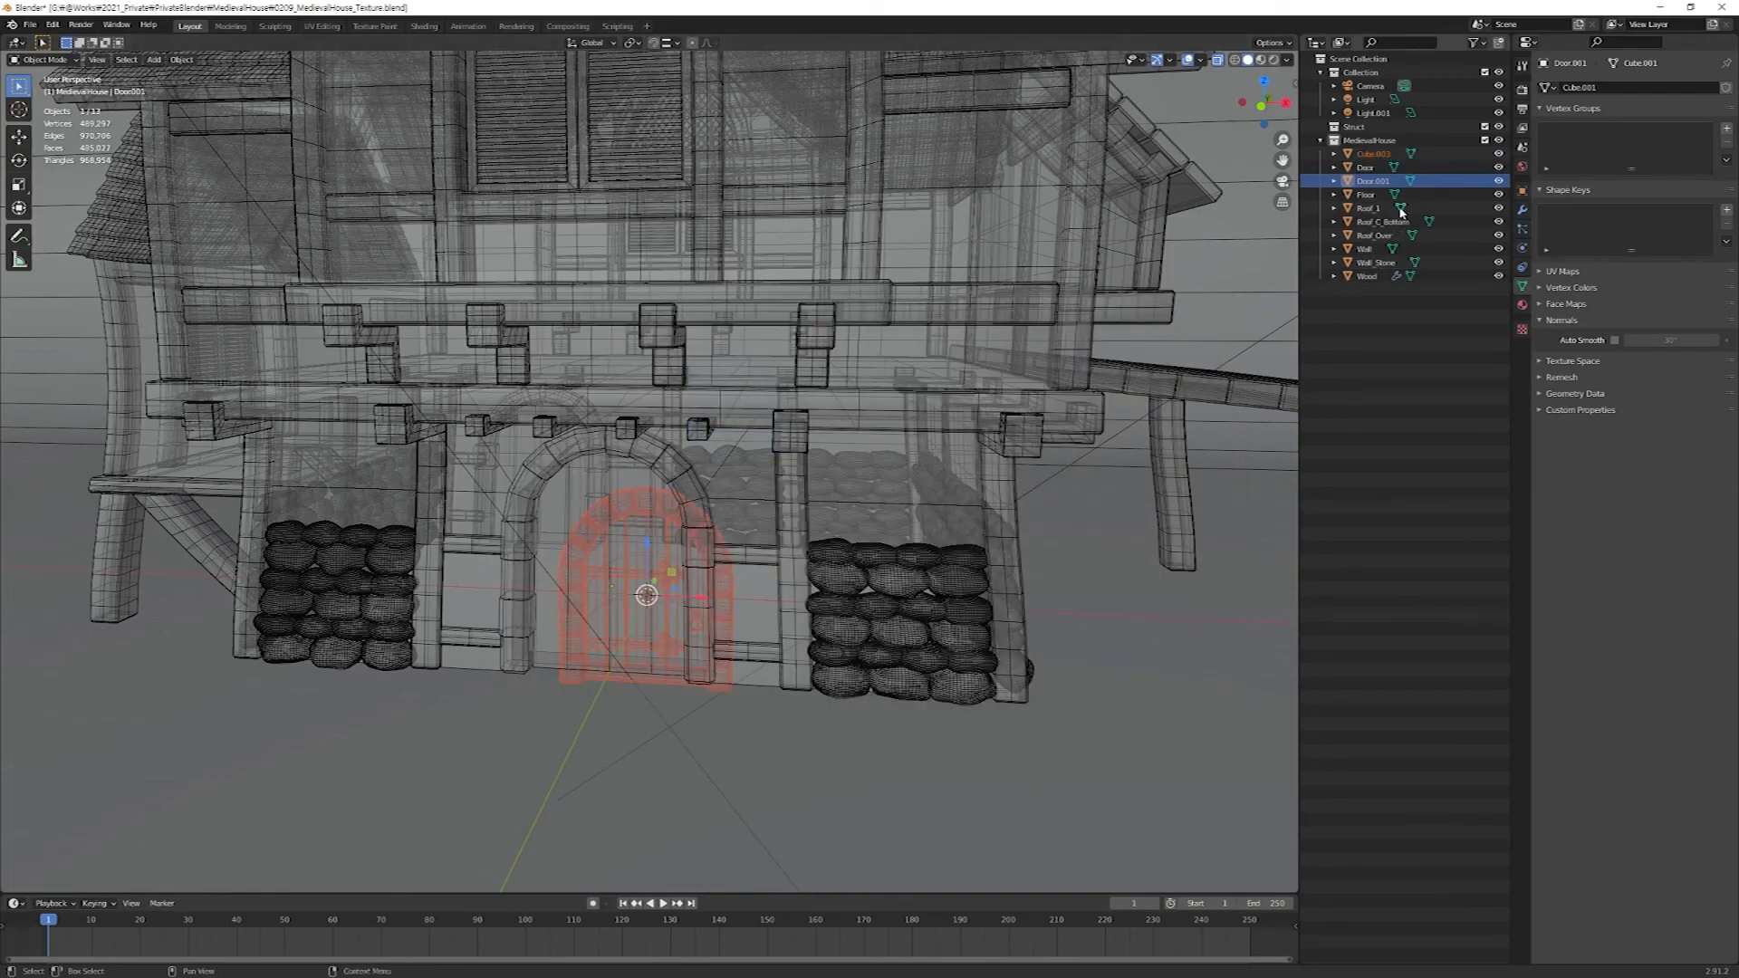
Isolate the appended door in local view and display it in Material Preview shading.
click(1379, 155)
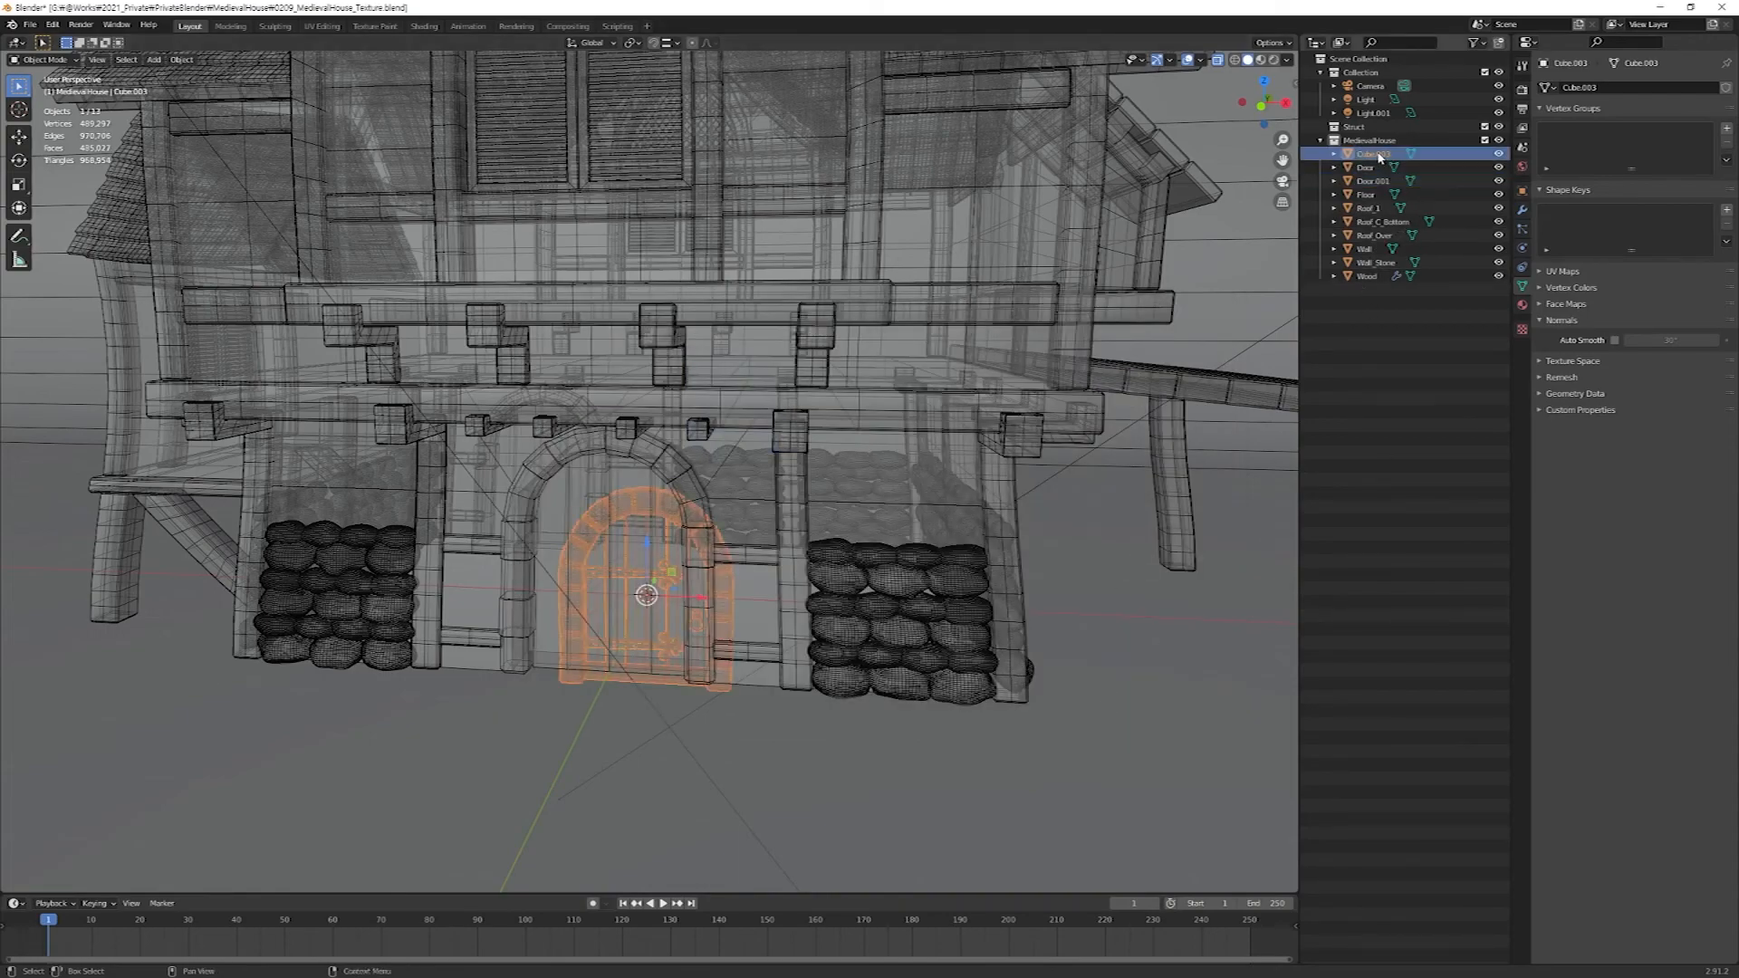
mouse_move(749, 543)
middle_down()
mouse_move(815, 497)
mouse_move(768, 539)
middle_up()
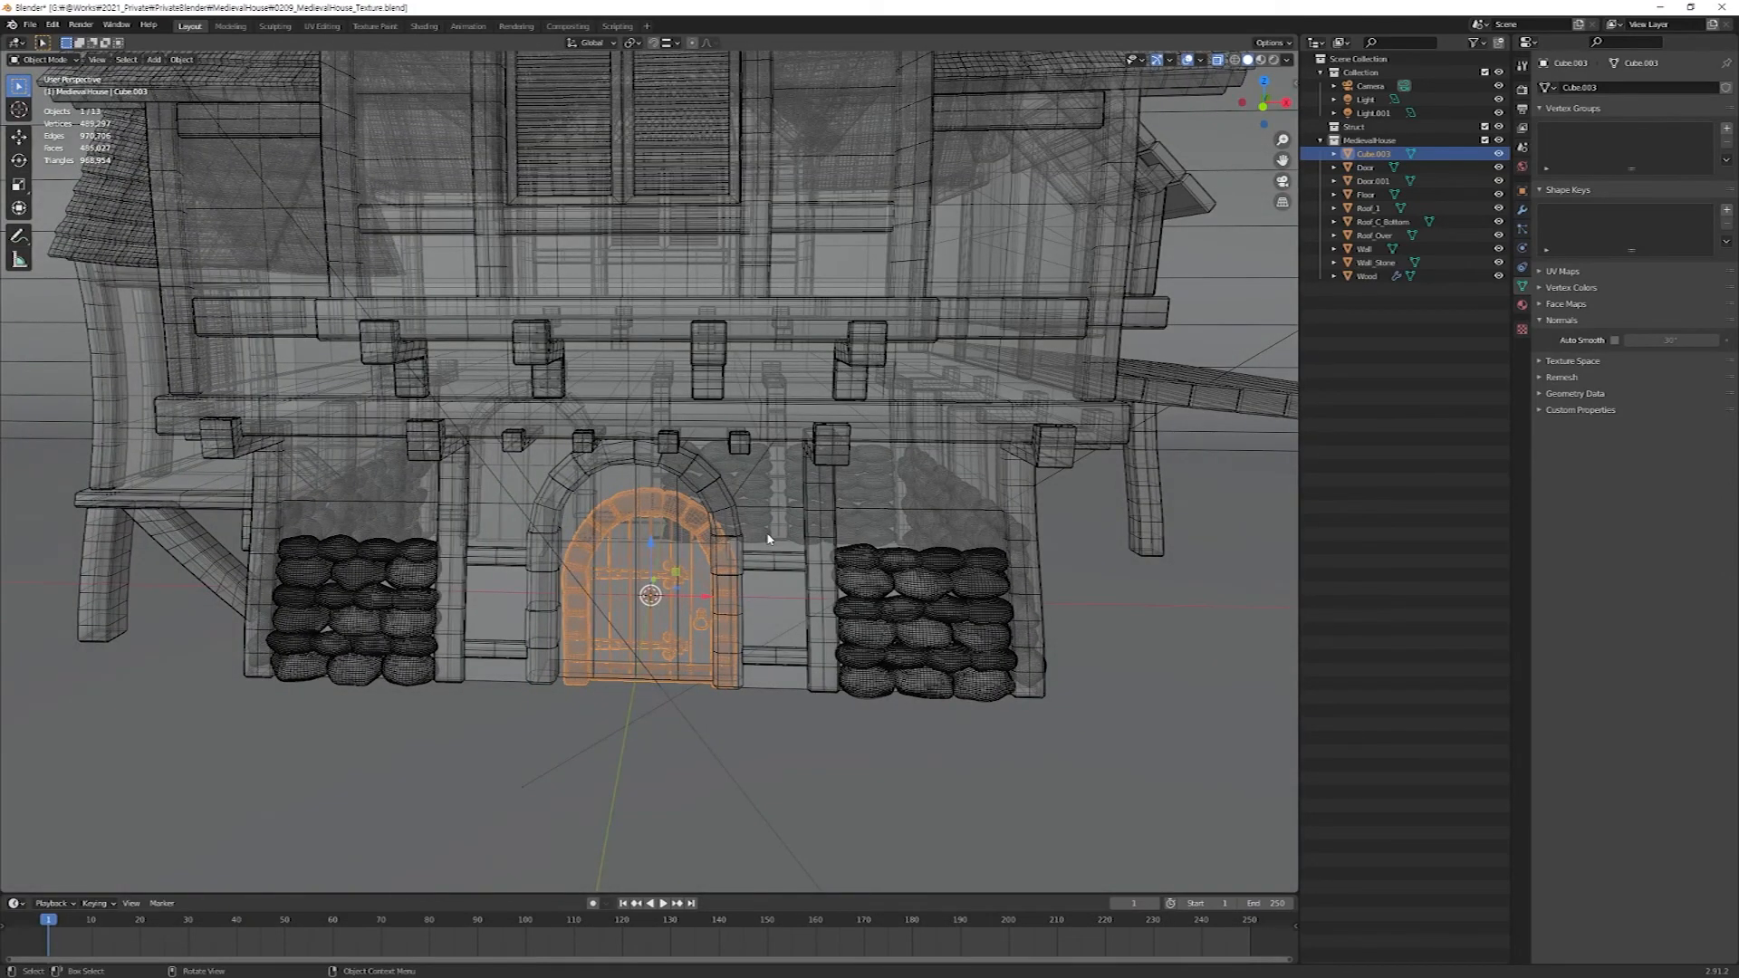
key(KP_Divide)
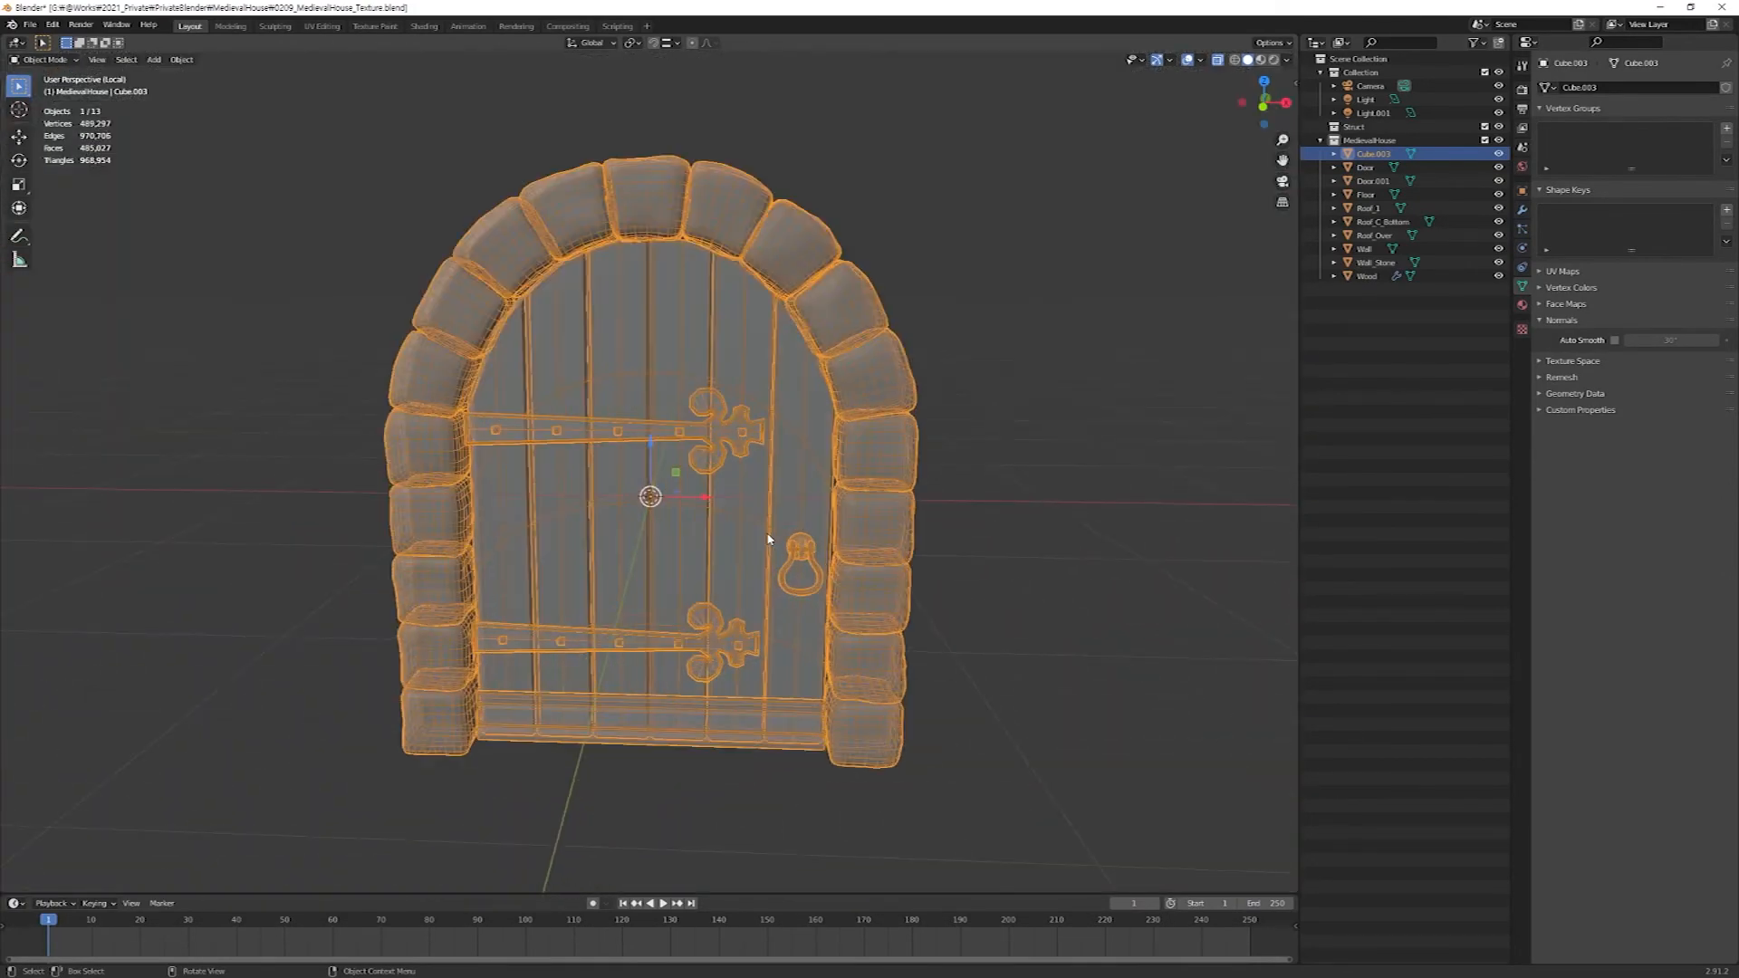
middle_drag(768, 538, 739, 531)
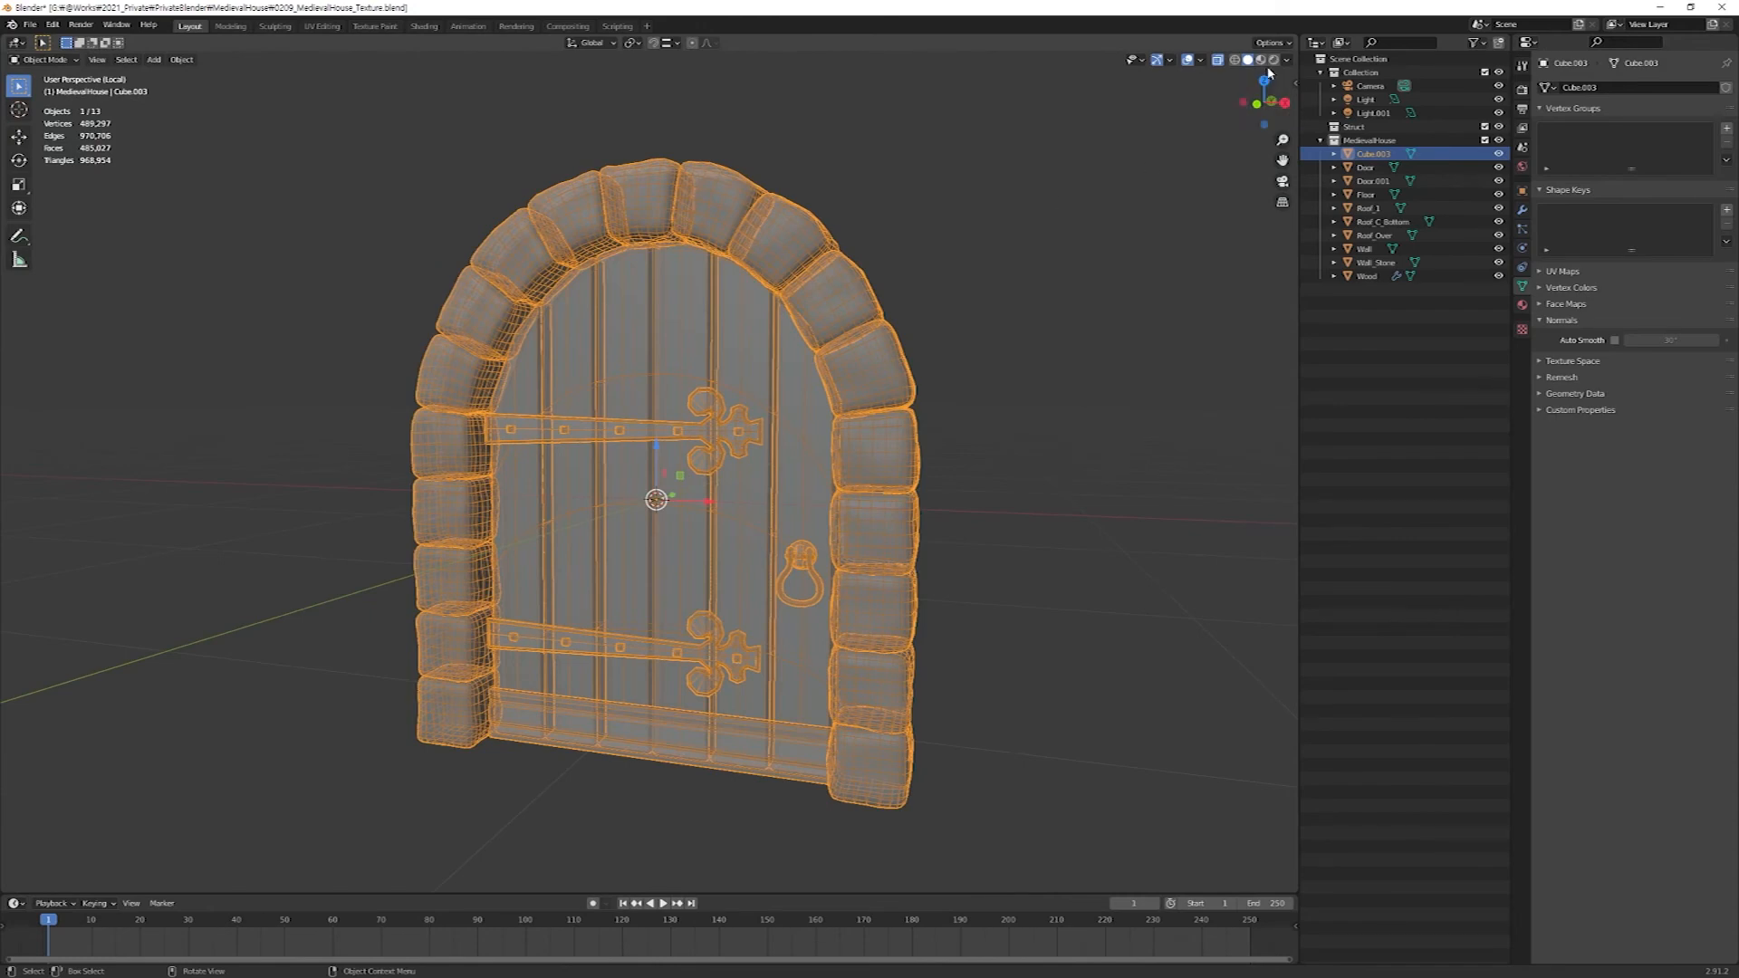
click(1261, 60)
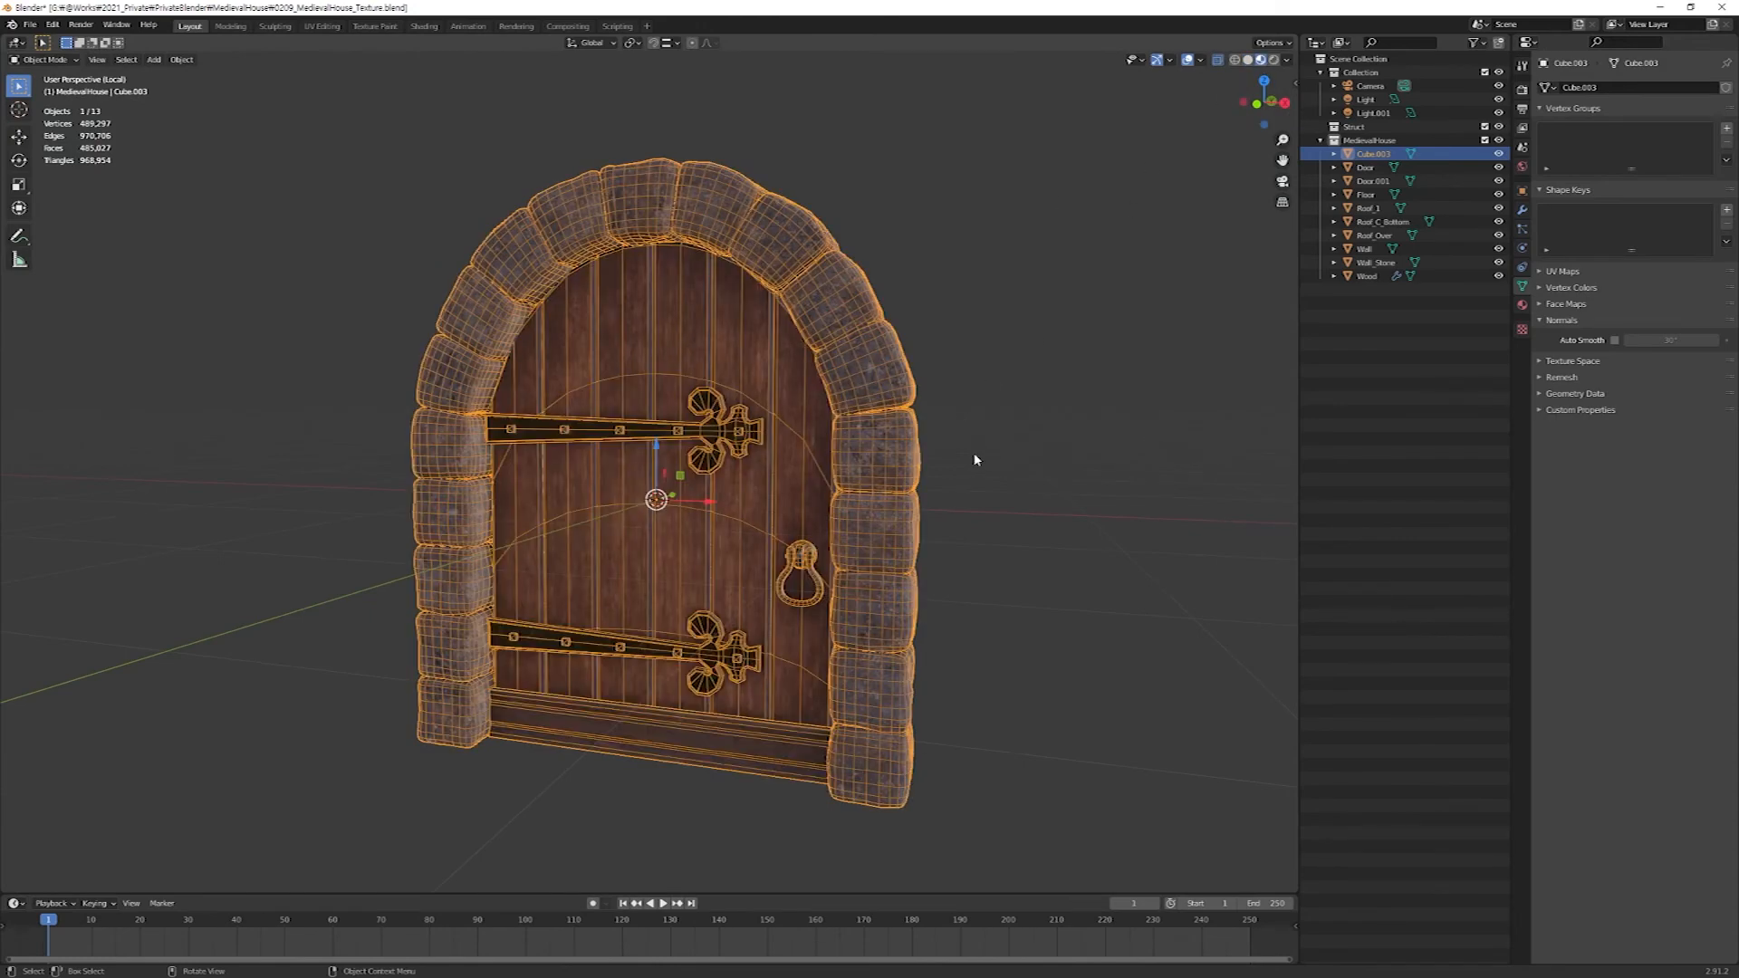
Hide the viewport overlays and examine the door's wood, stone and metal textures up close from several angles.
middle_drag(975, 459, 770, 574)
scroll(839, 605, up, 3)
key(shift+alt+z)
scroll(771, 580, down, 4)
middle_drag(757, 634, 851, 607)
scroll(856, 600, up, 3)
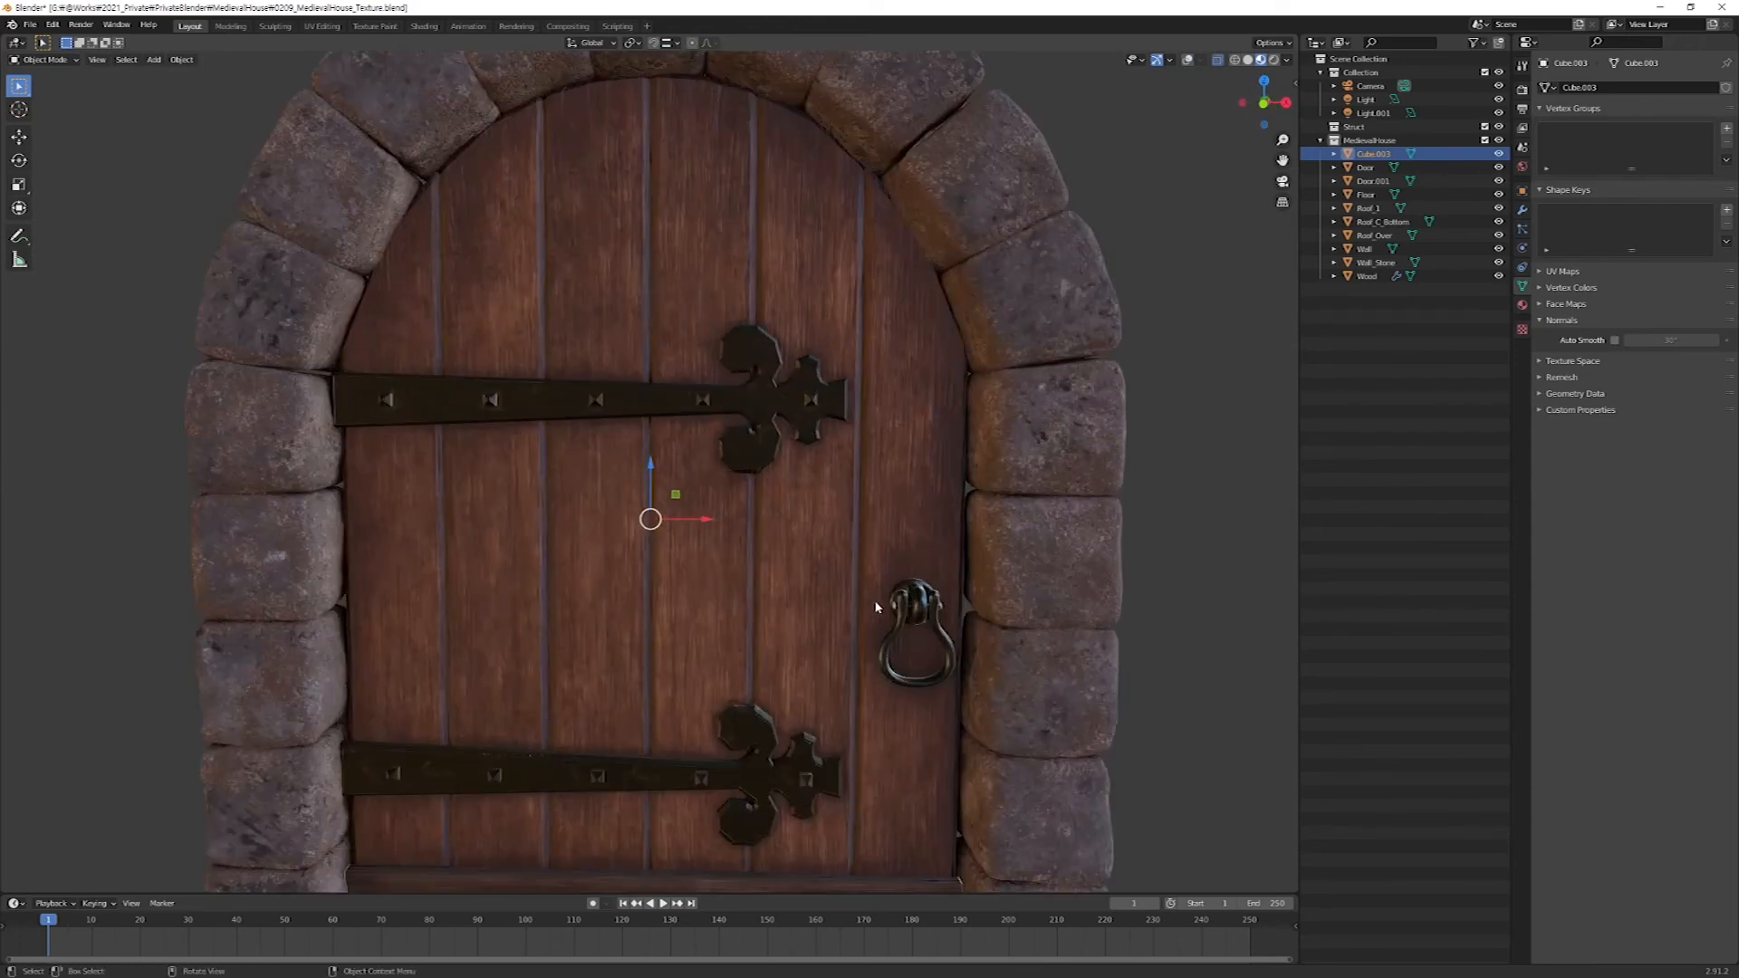
middle_drag(945, 659, 922, 654)
scroll(964, 509, down, 3)
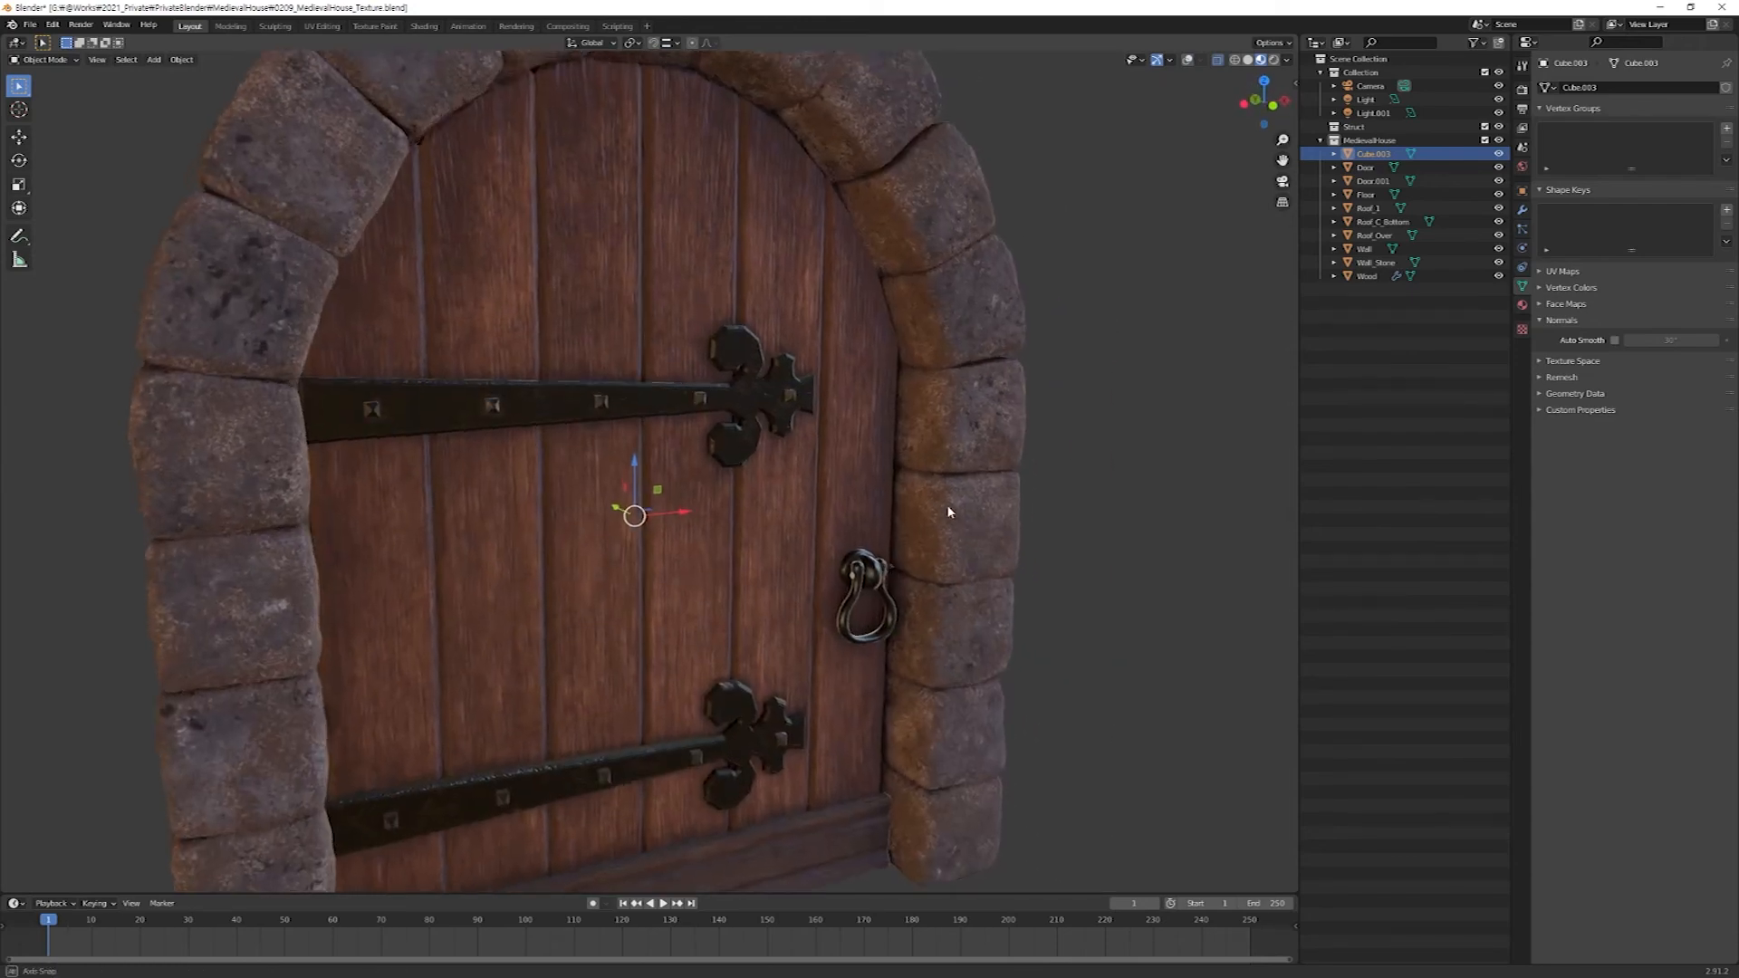
middle_drag(966, 508, 846, 512)
middle_drag(912, 454, 874, 517)
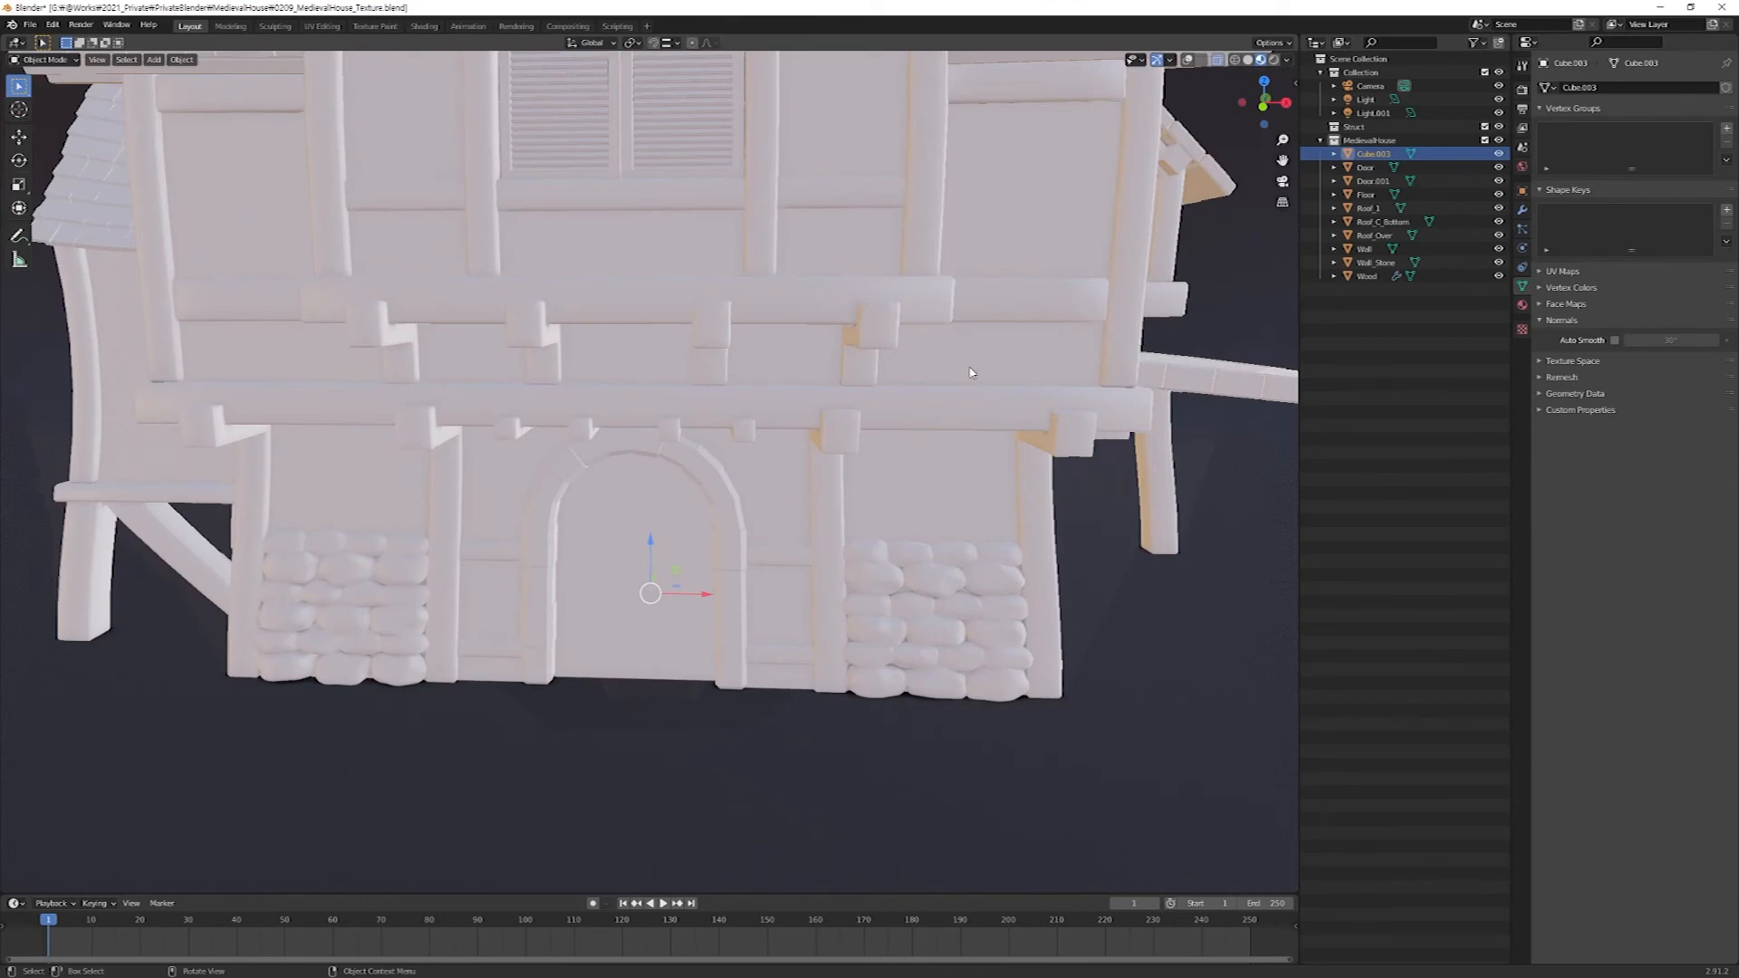
Switch the viewport back to Solid shading and rename the appended door object as FrontDoor.
click(1246, 62)
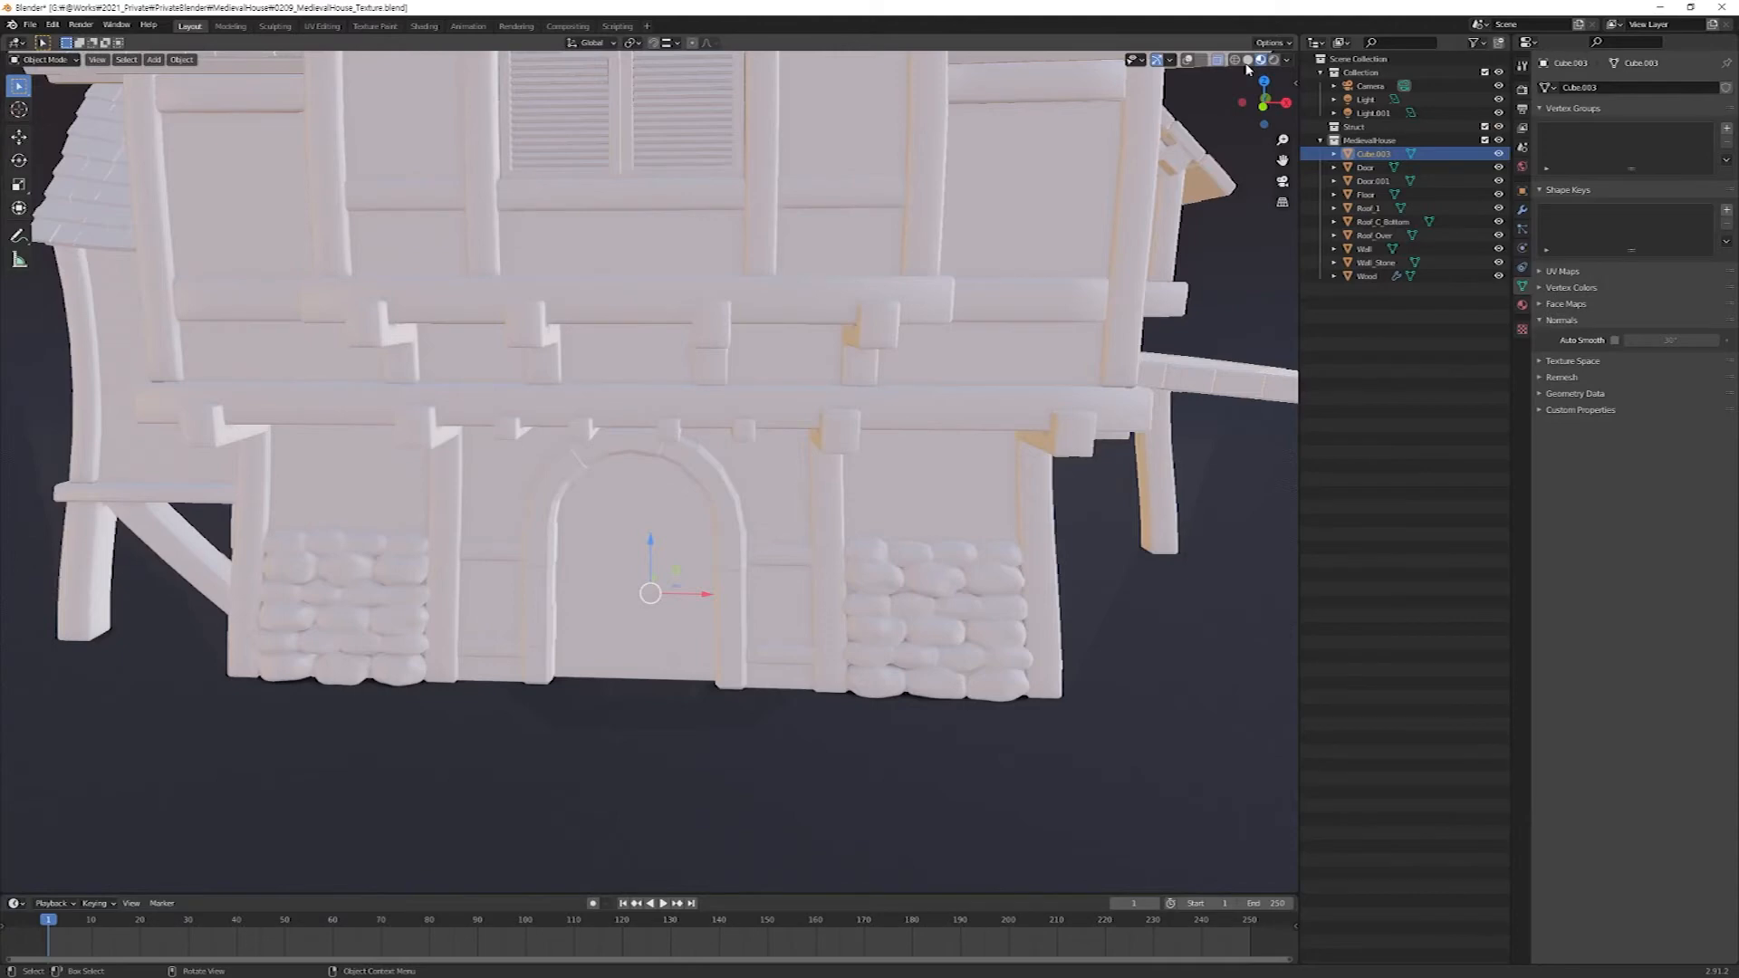
click(1247, 64)
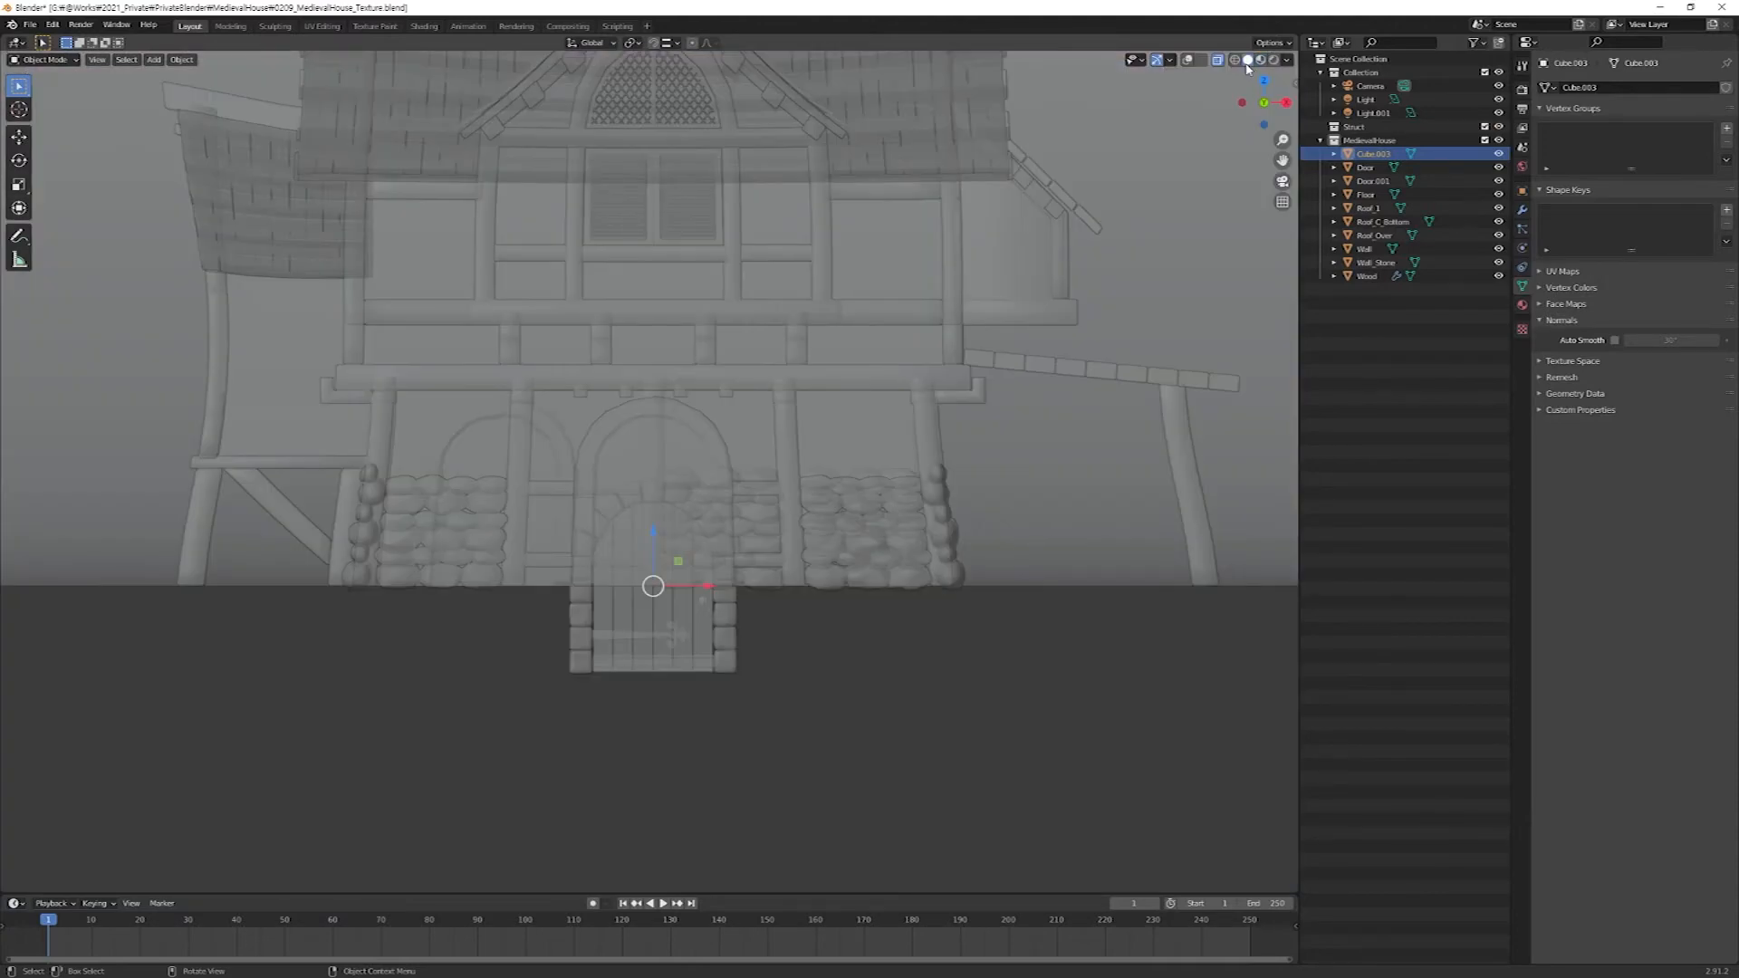
double_click(1380, 154)
text(FrontDoo)
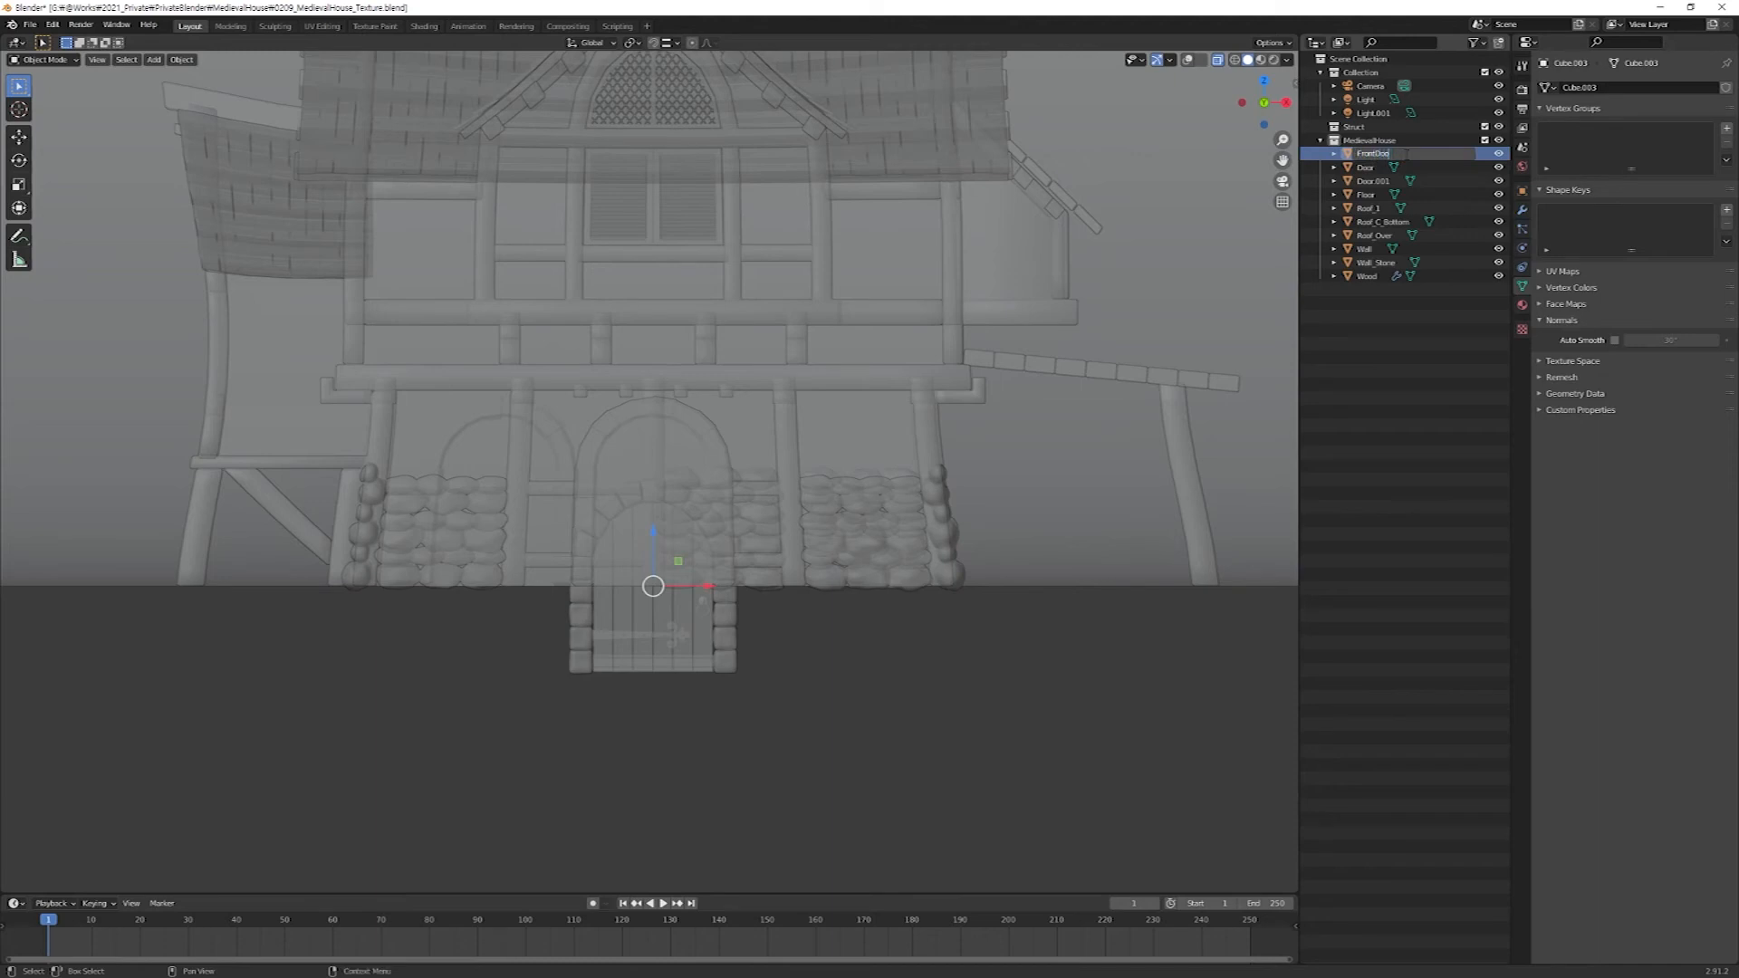
text(r)
key(Return)
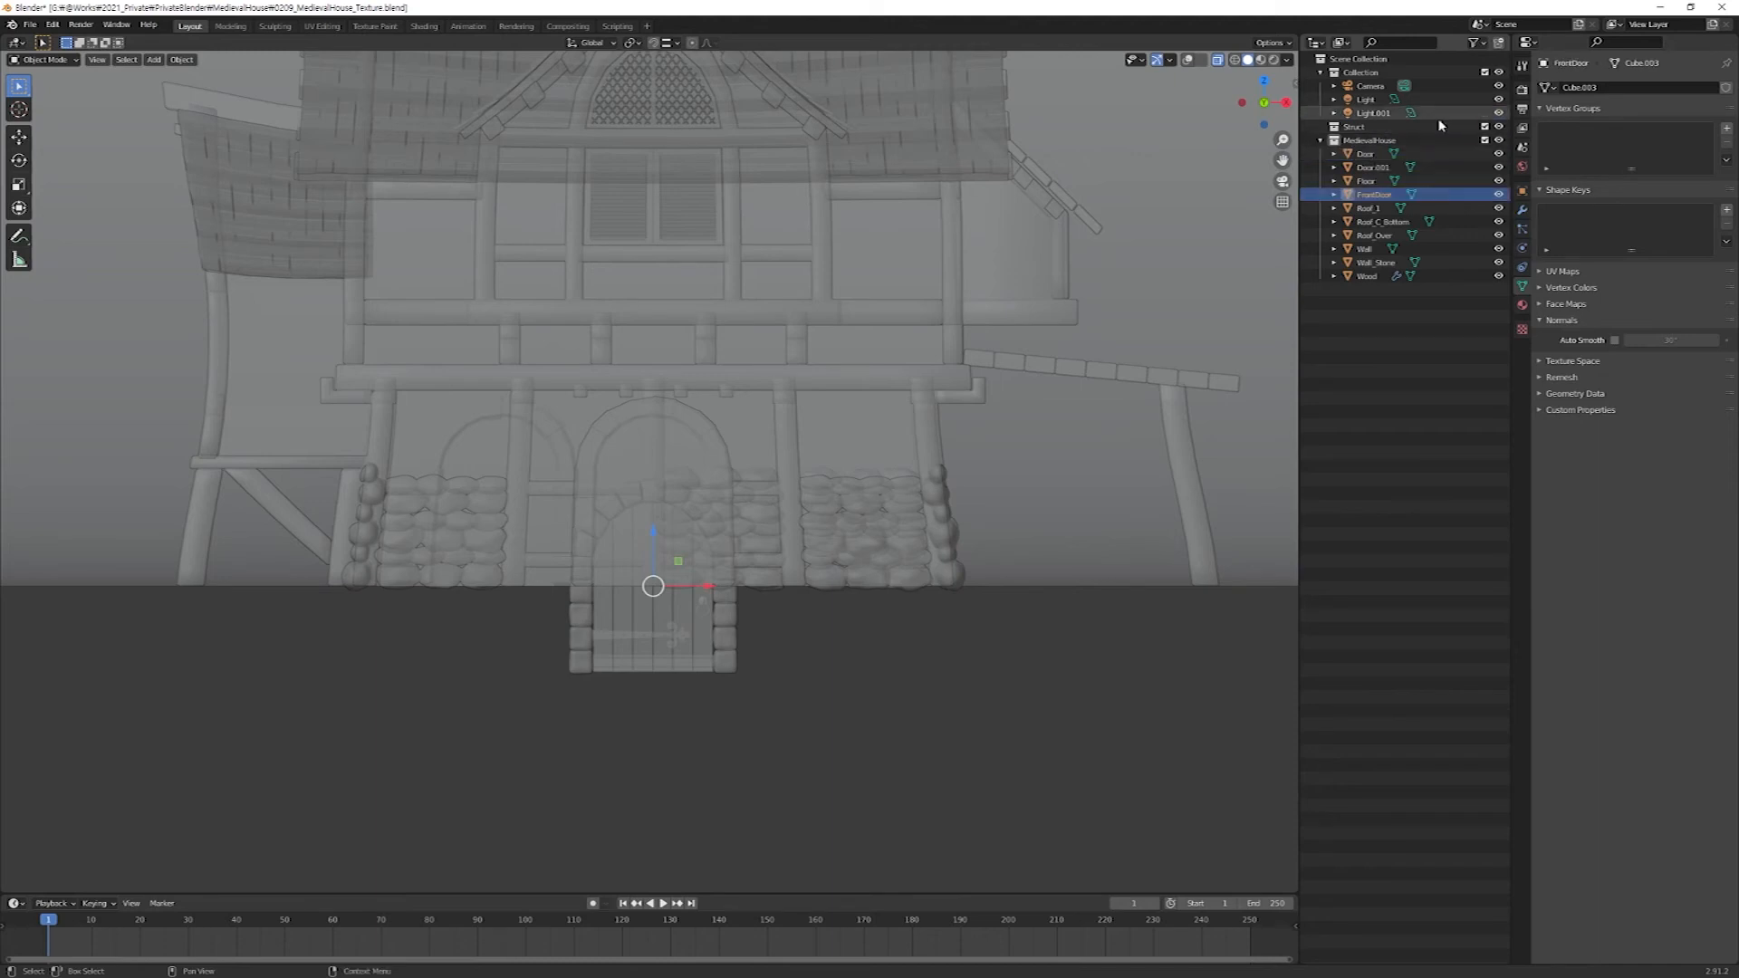
Raise FrontDoor about 1.31 m to stand on the ground and move it about -2.98 m along Y to the house's front wall.
key(g)
key(z)
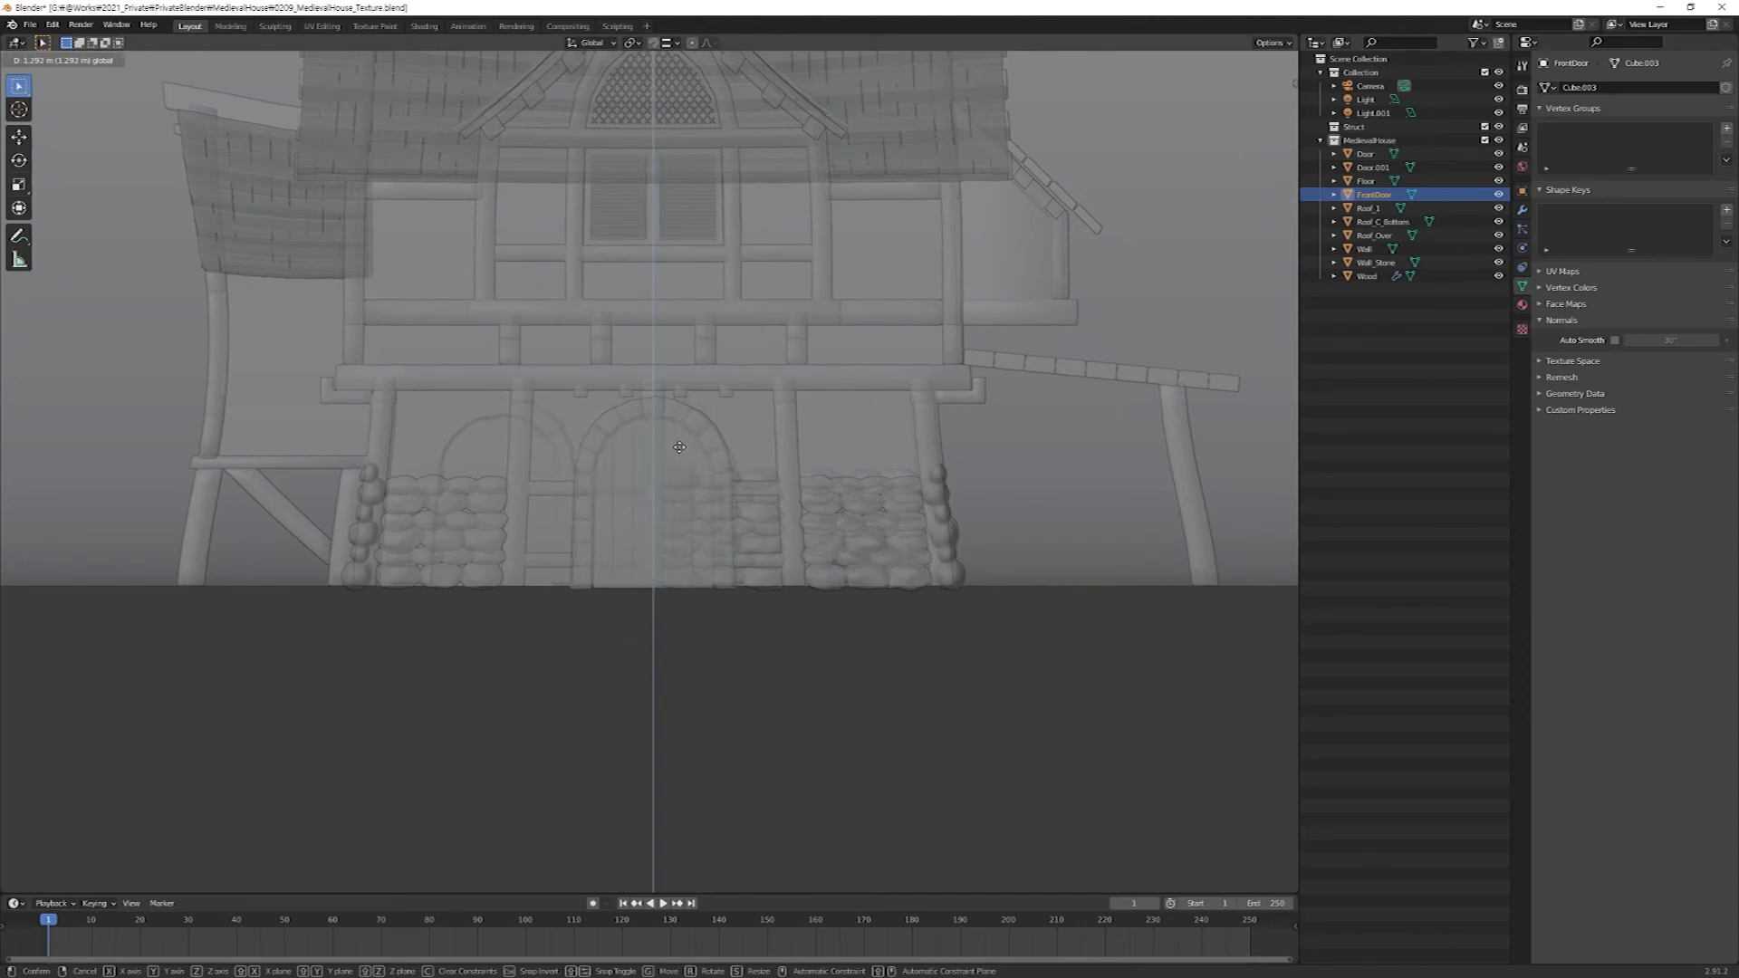
click(679, 445)
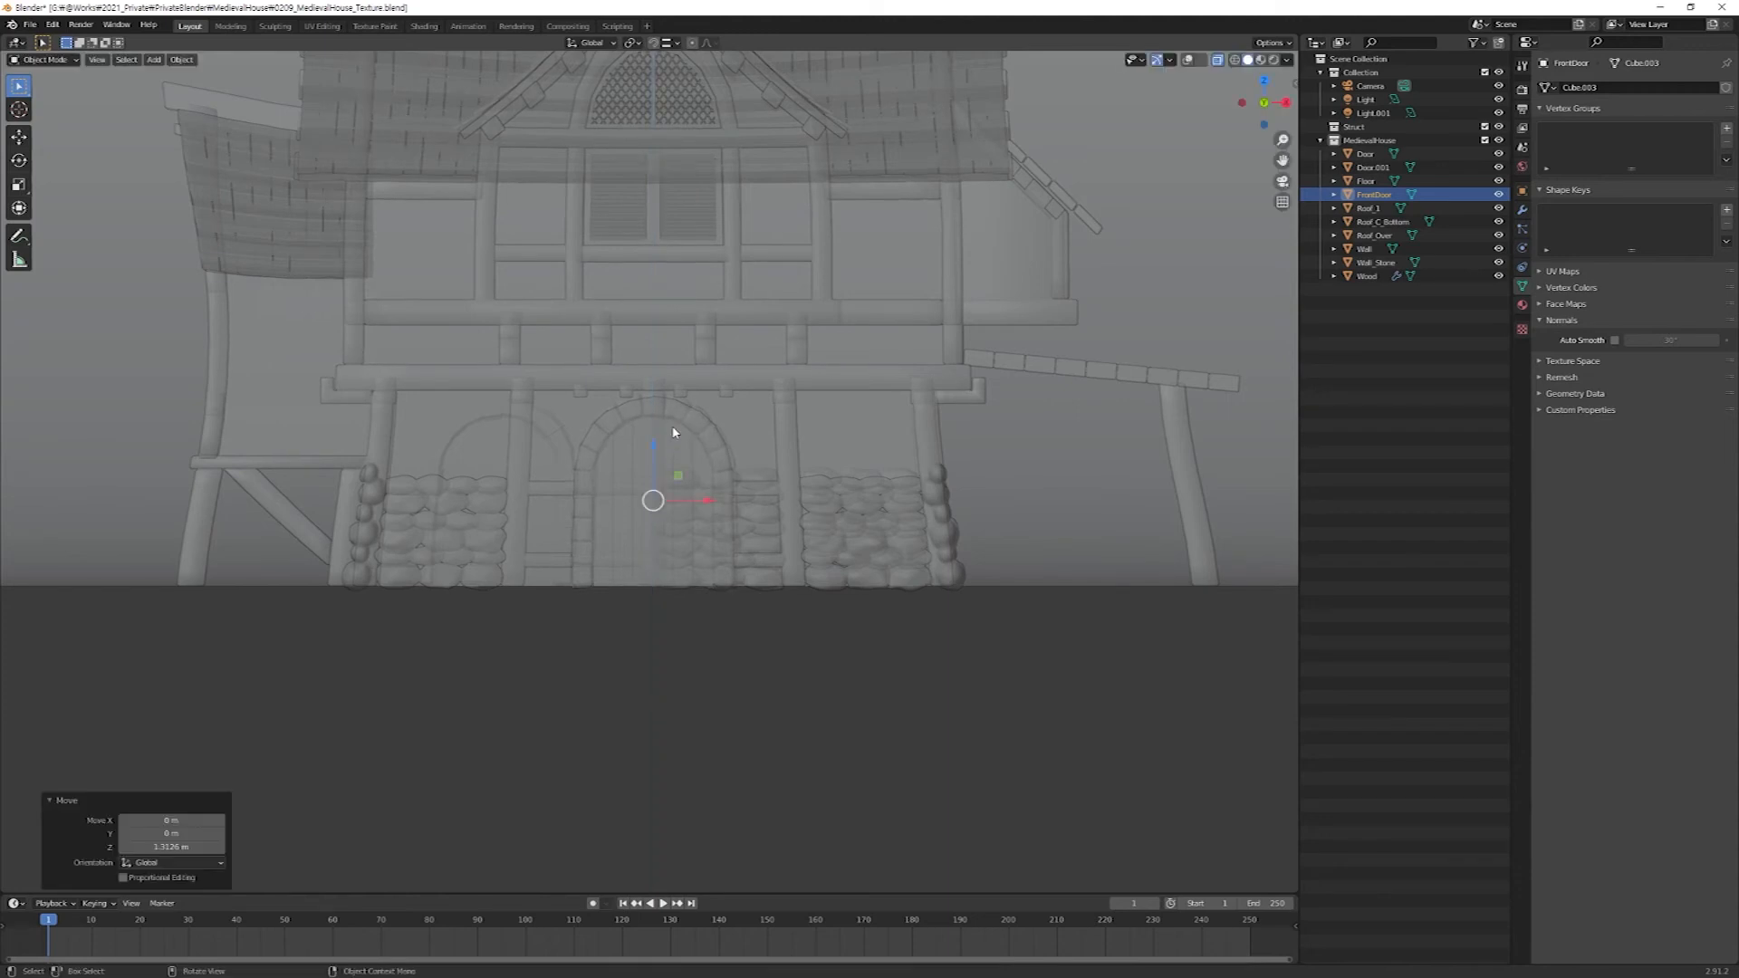
key(KP_3)
scroll(673, 432, up, 4)
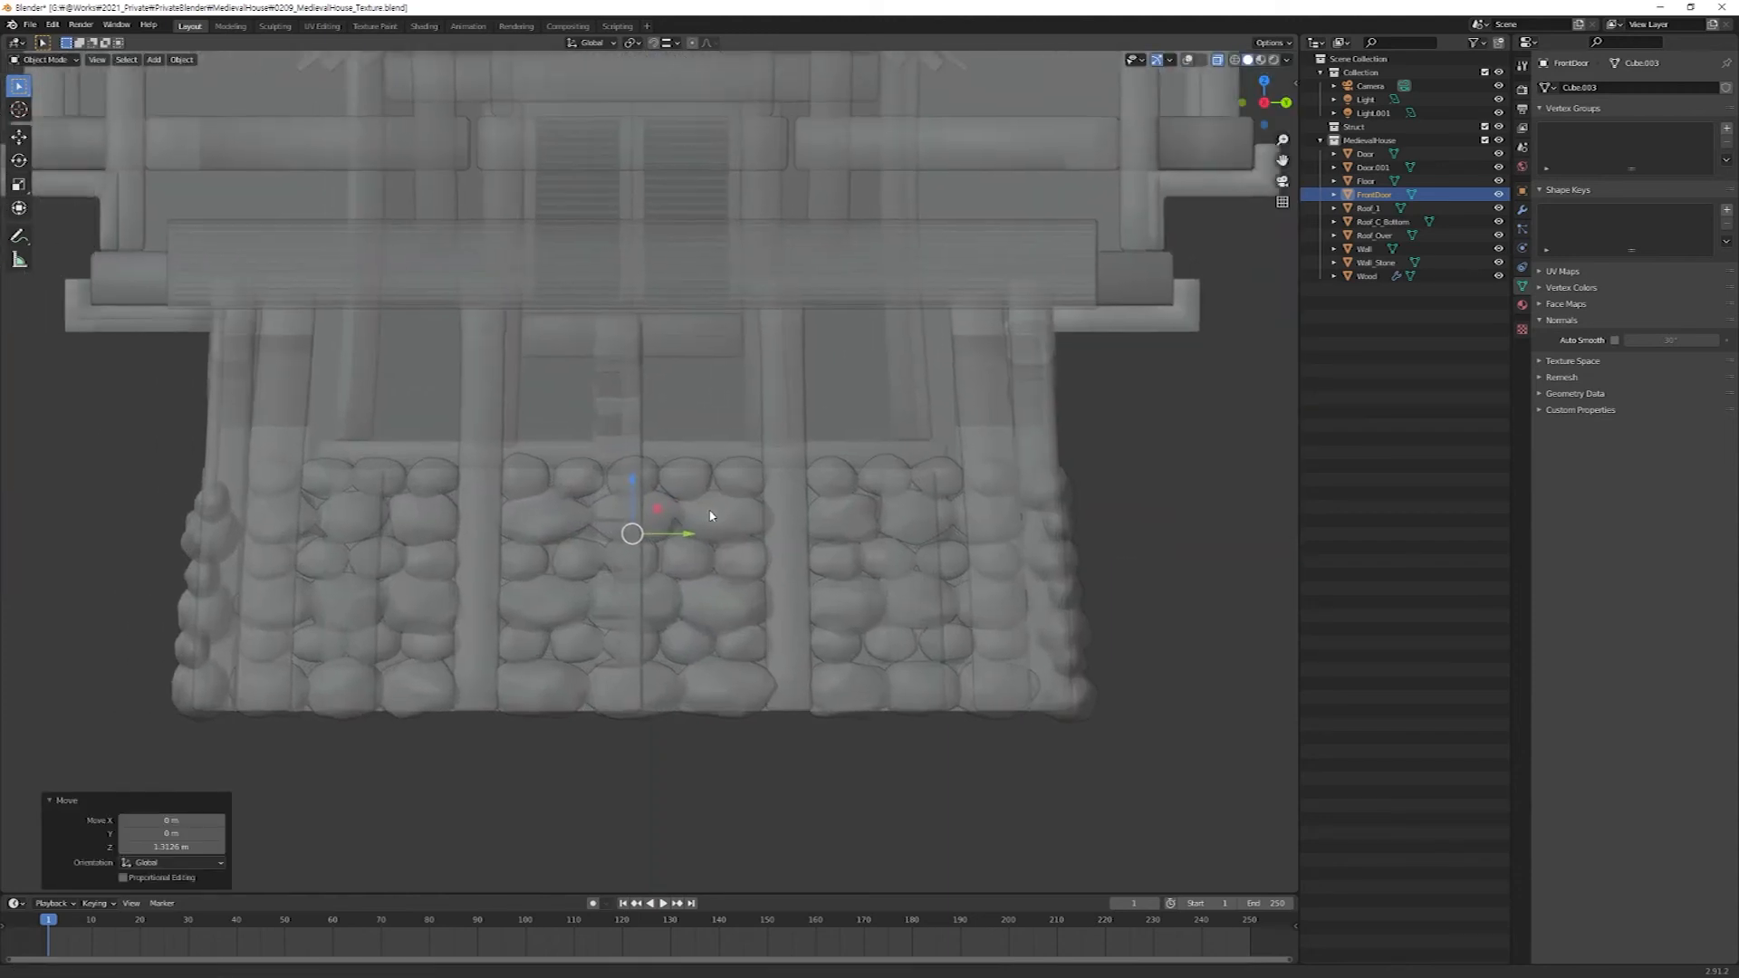
drag(824, 535, 415, 517)
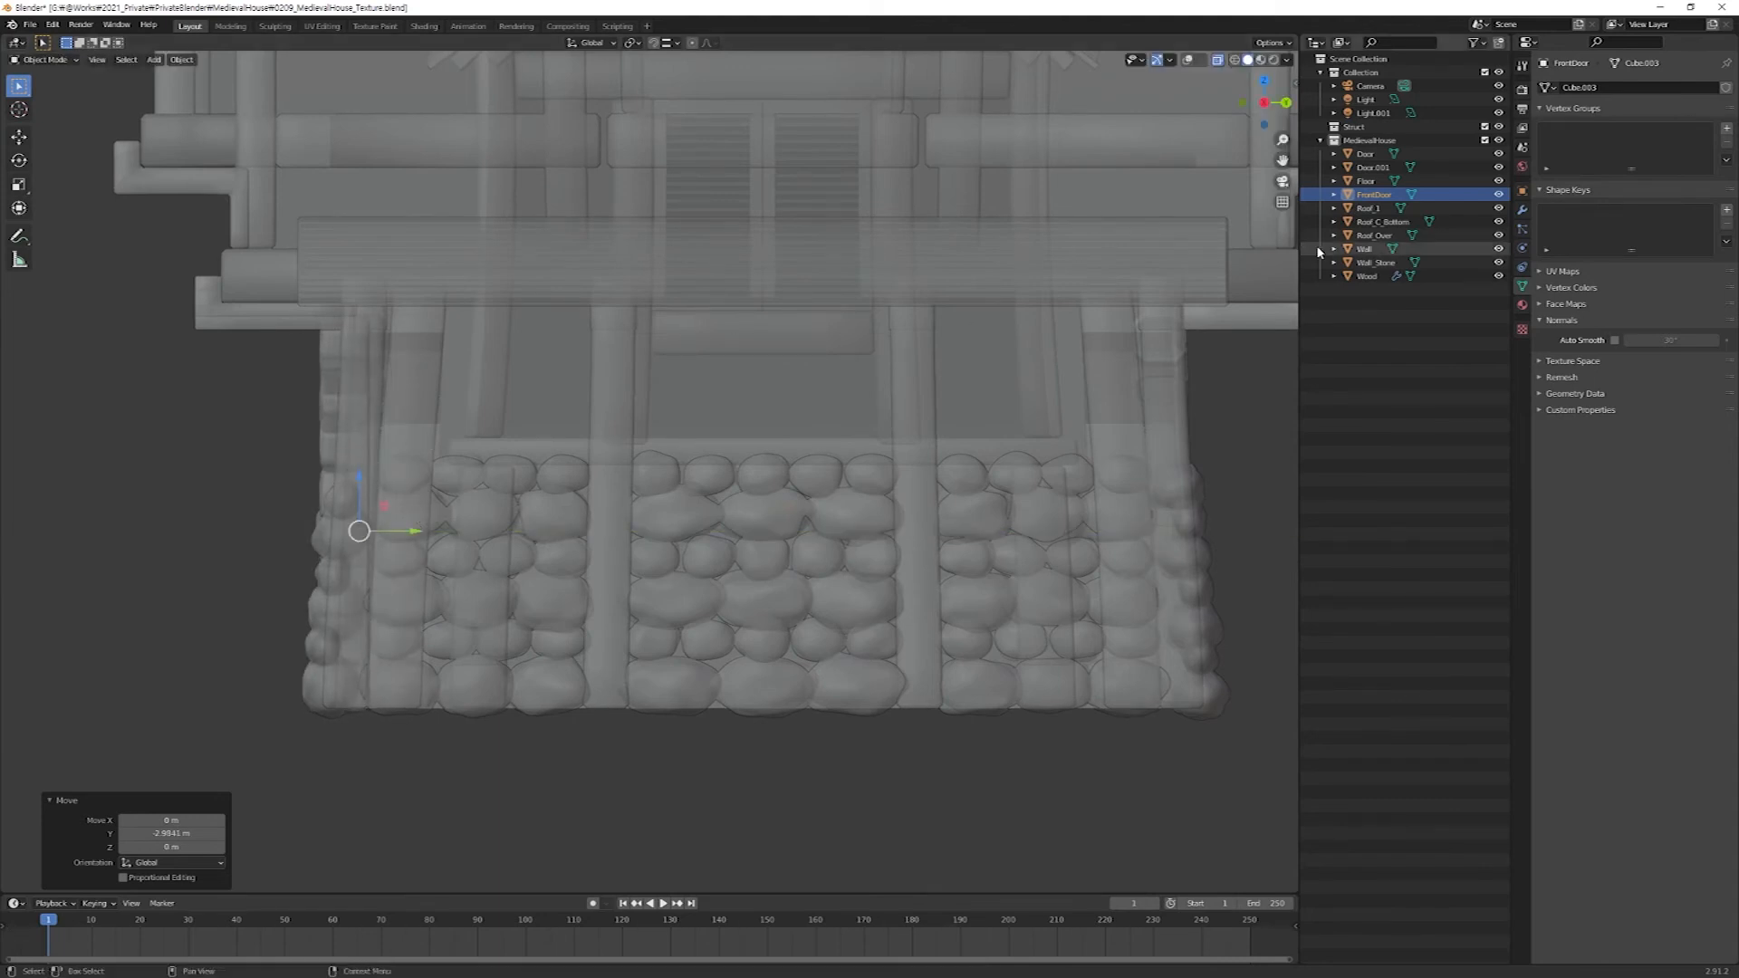
Isolate FrontDoor together with Door.001, show the overlays, and nudge FrontDoor about 0.014 m along Y to align it with the old door.
ctrl+click(1373, 167)
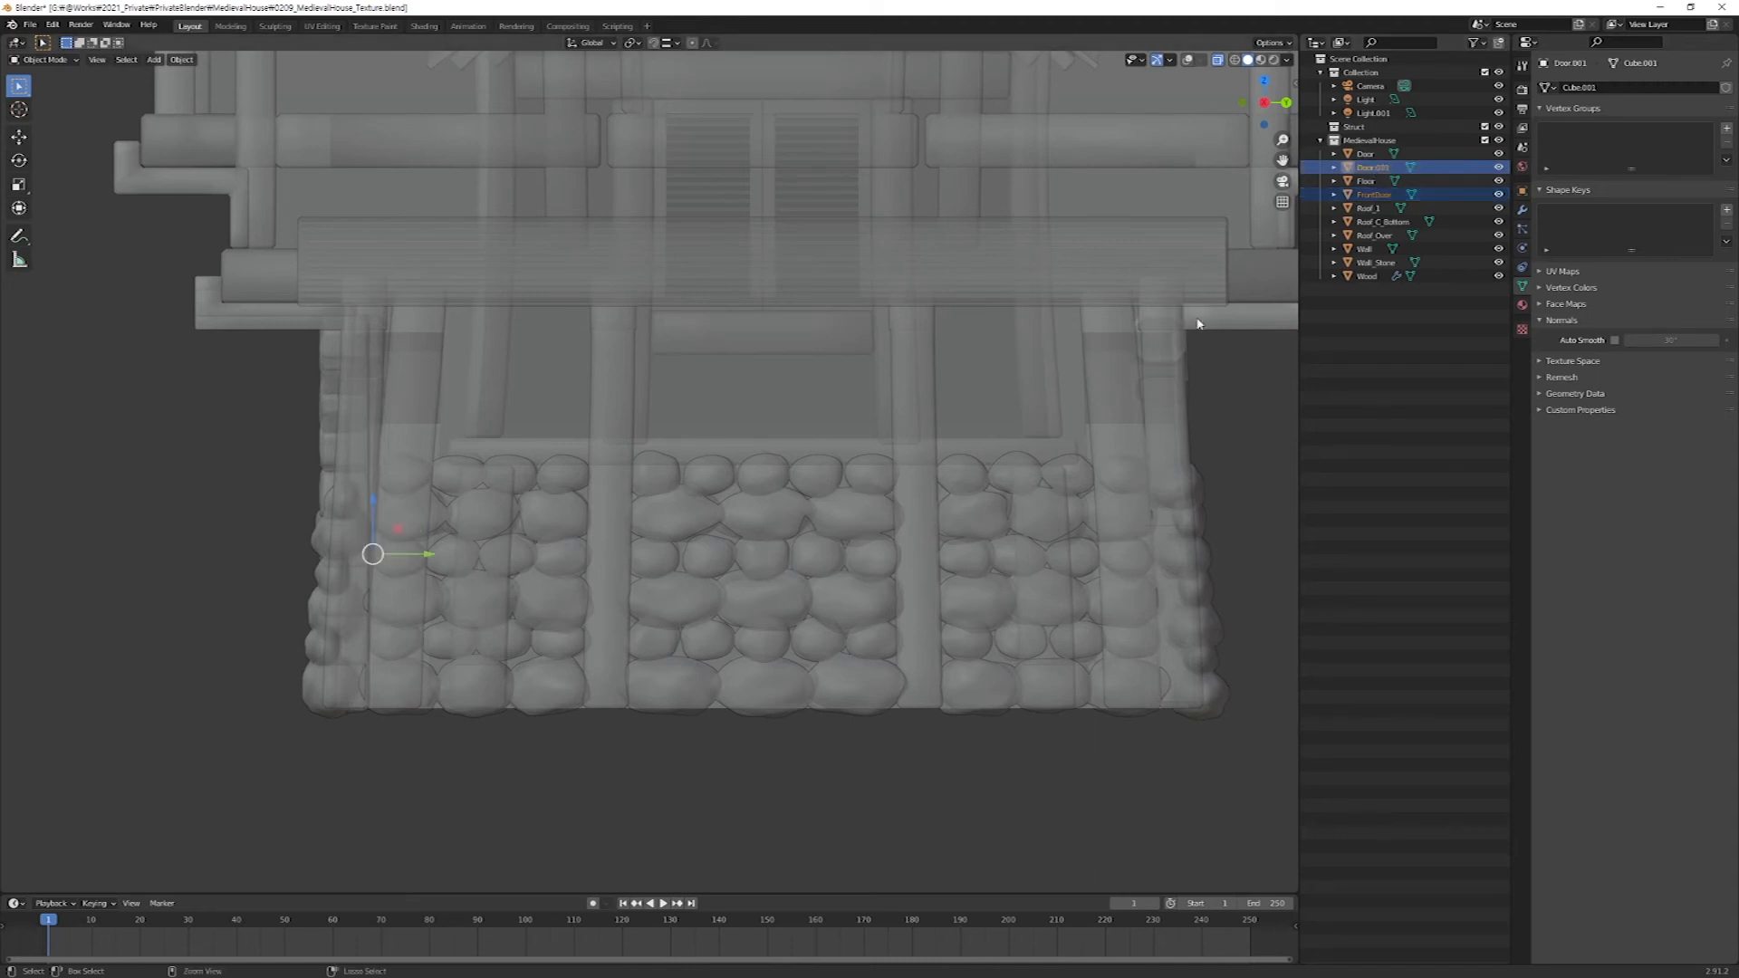
key(KP_Divide)
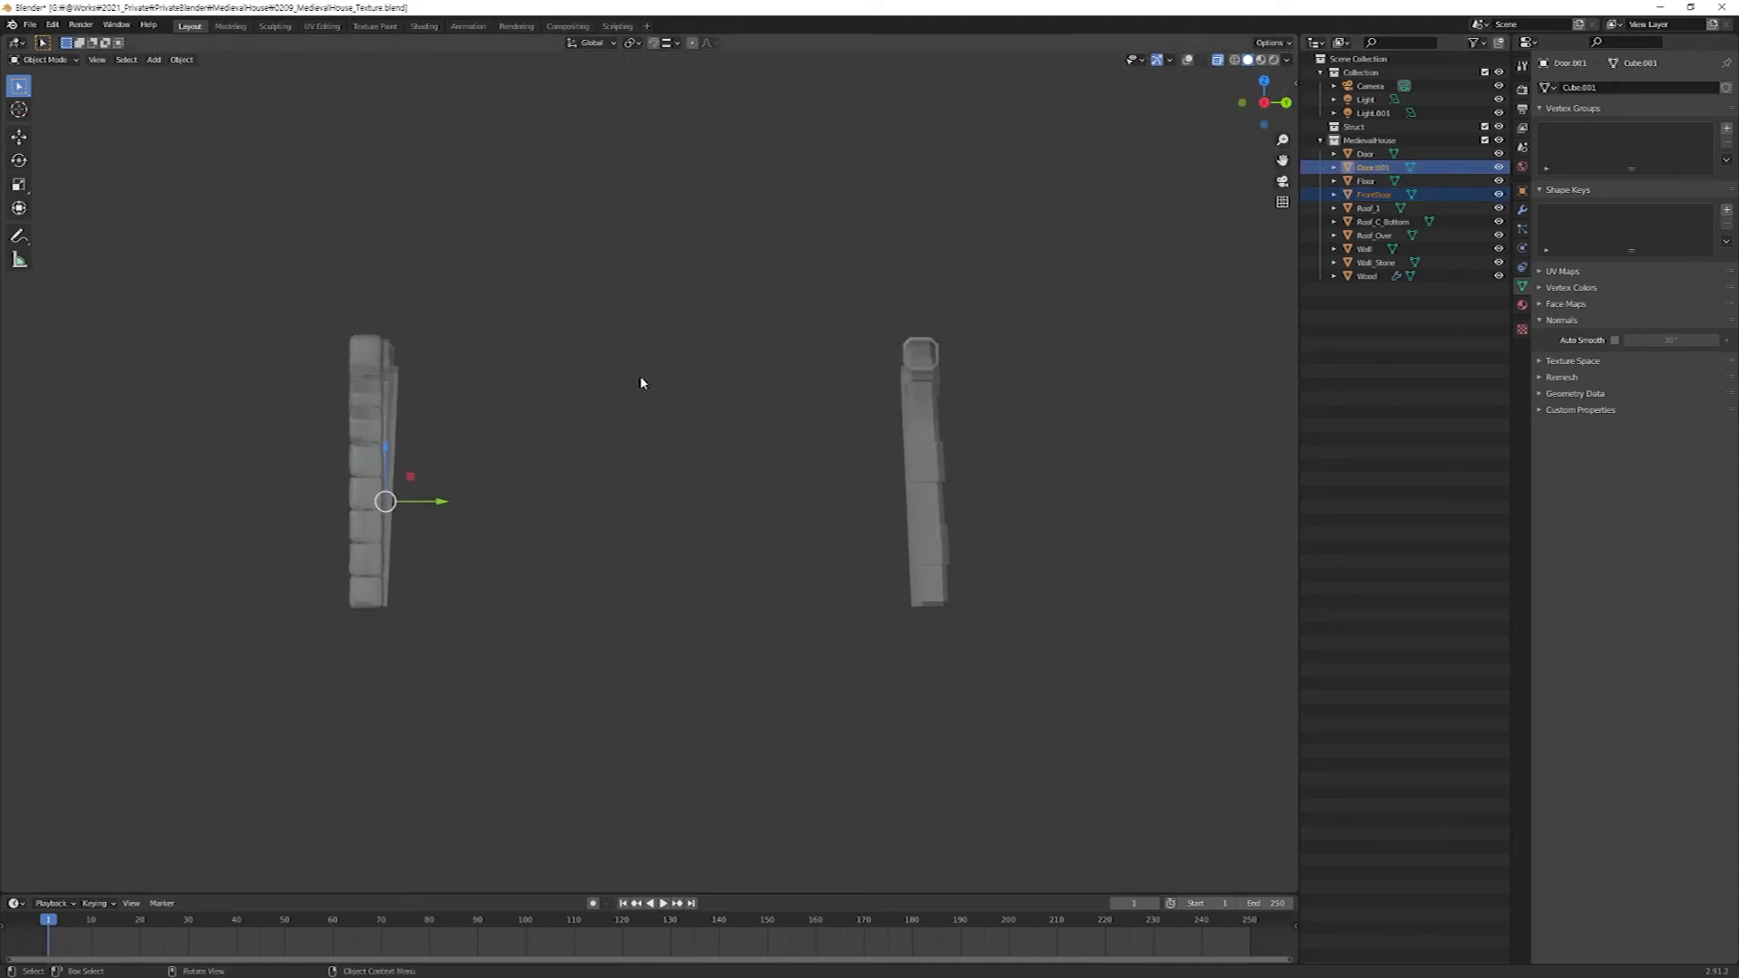
click(1369, 196)
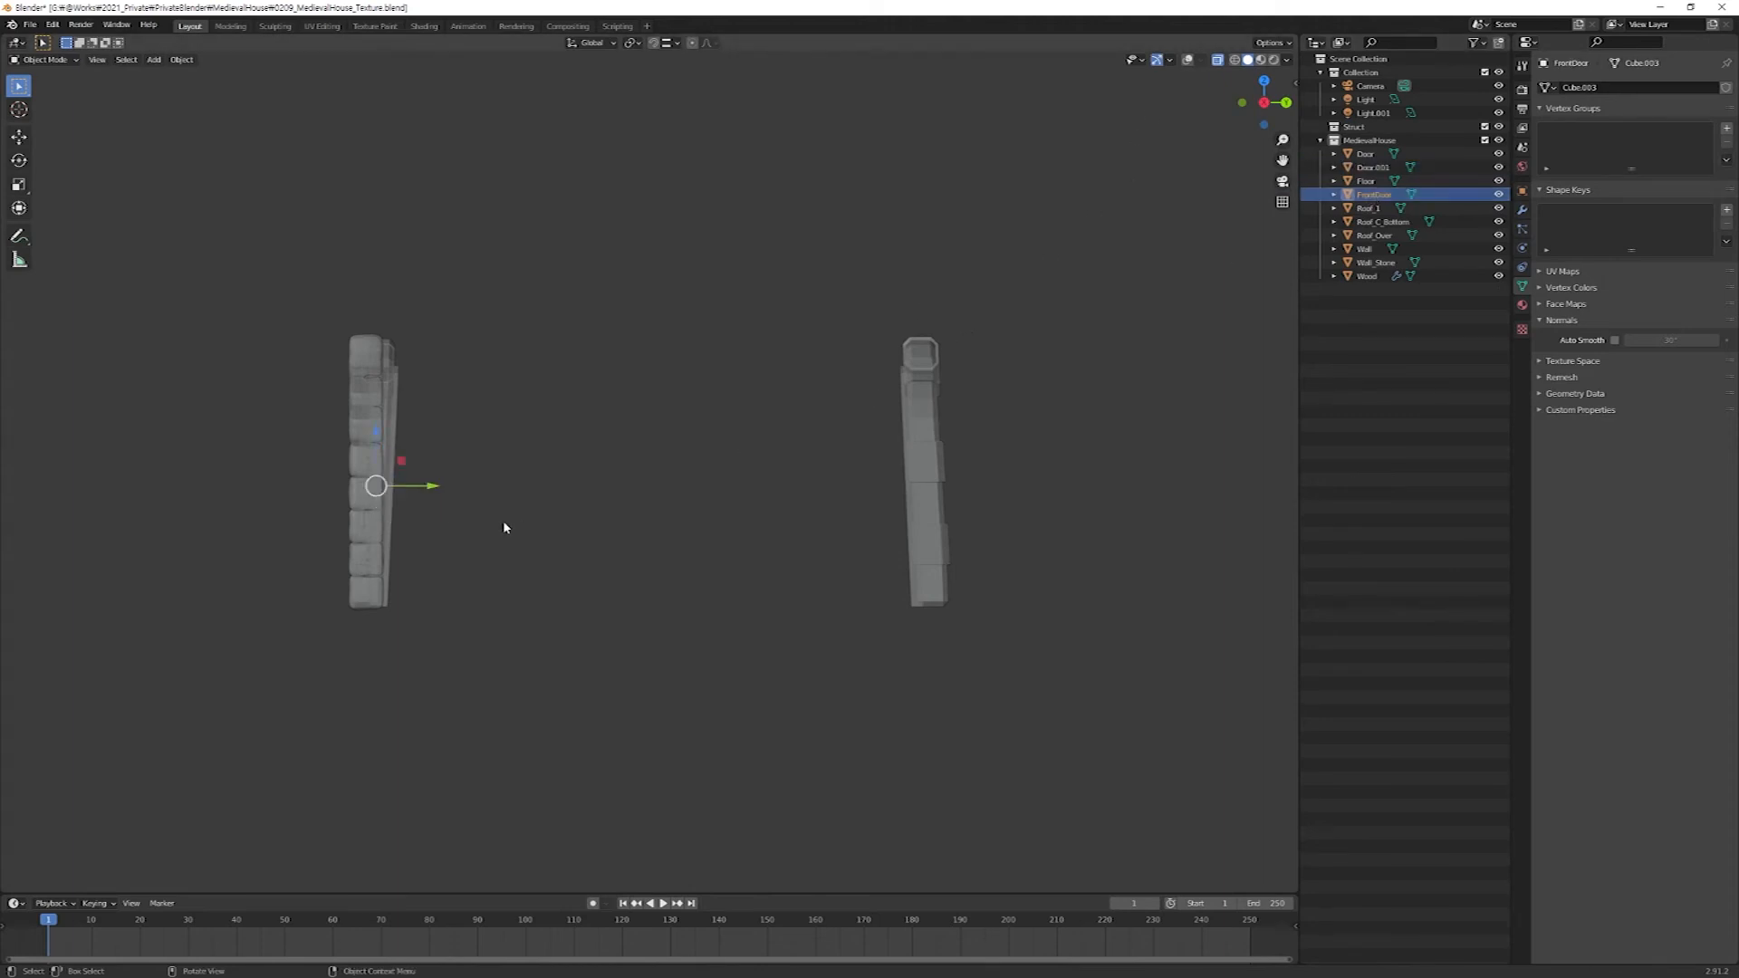
scroll(503, 520, up, 4)
shift+middle_drag(304, 495, 631, 493)
key(shift+alt+z)
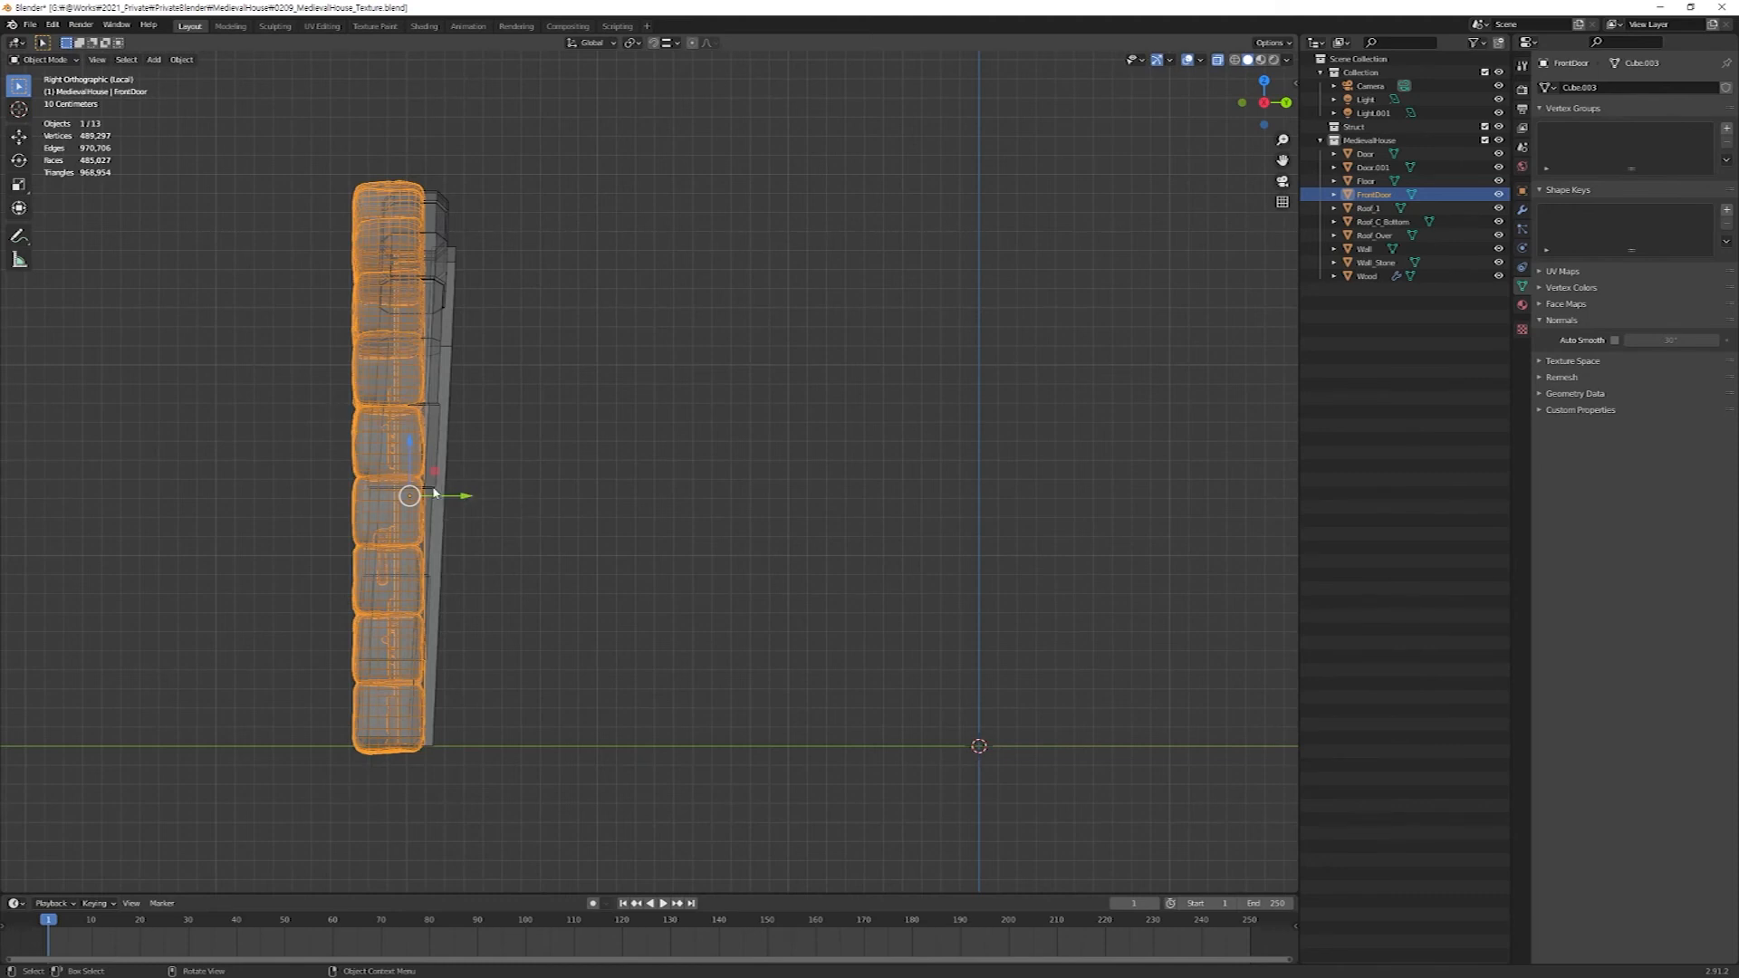
mouse_move(457, 497)
mouse_down()
mouse_move(409, 497)
mouse_move(523, 496)
mouse_move(473, 496)
mouse_up()
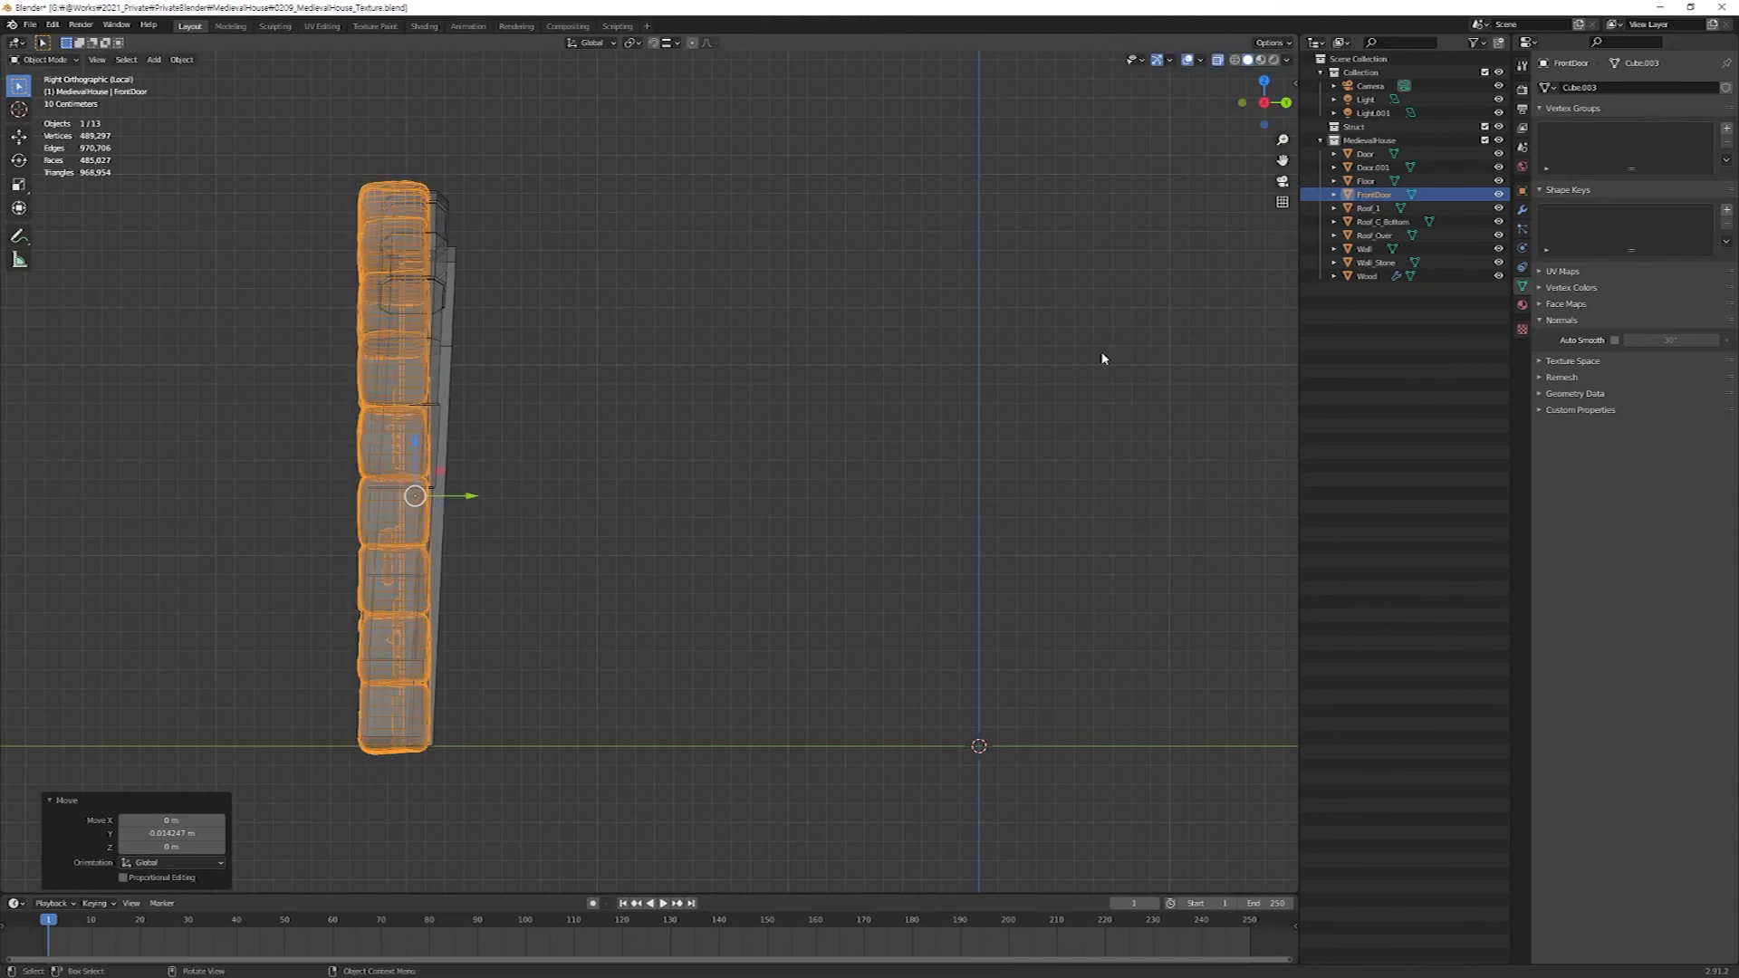
Add a lattice and move it over the FrontDoor in the side view.
key(shift+a)
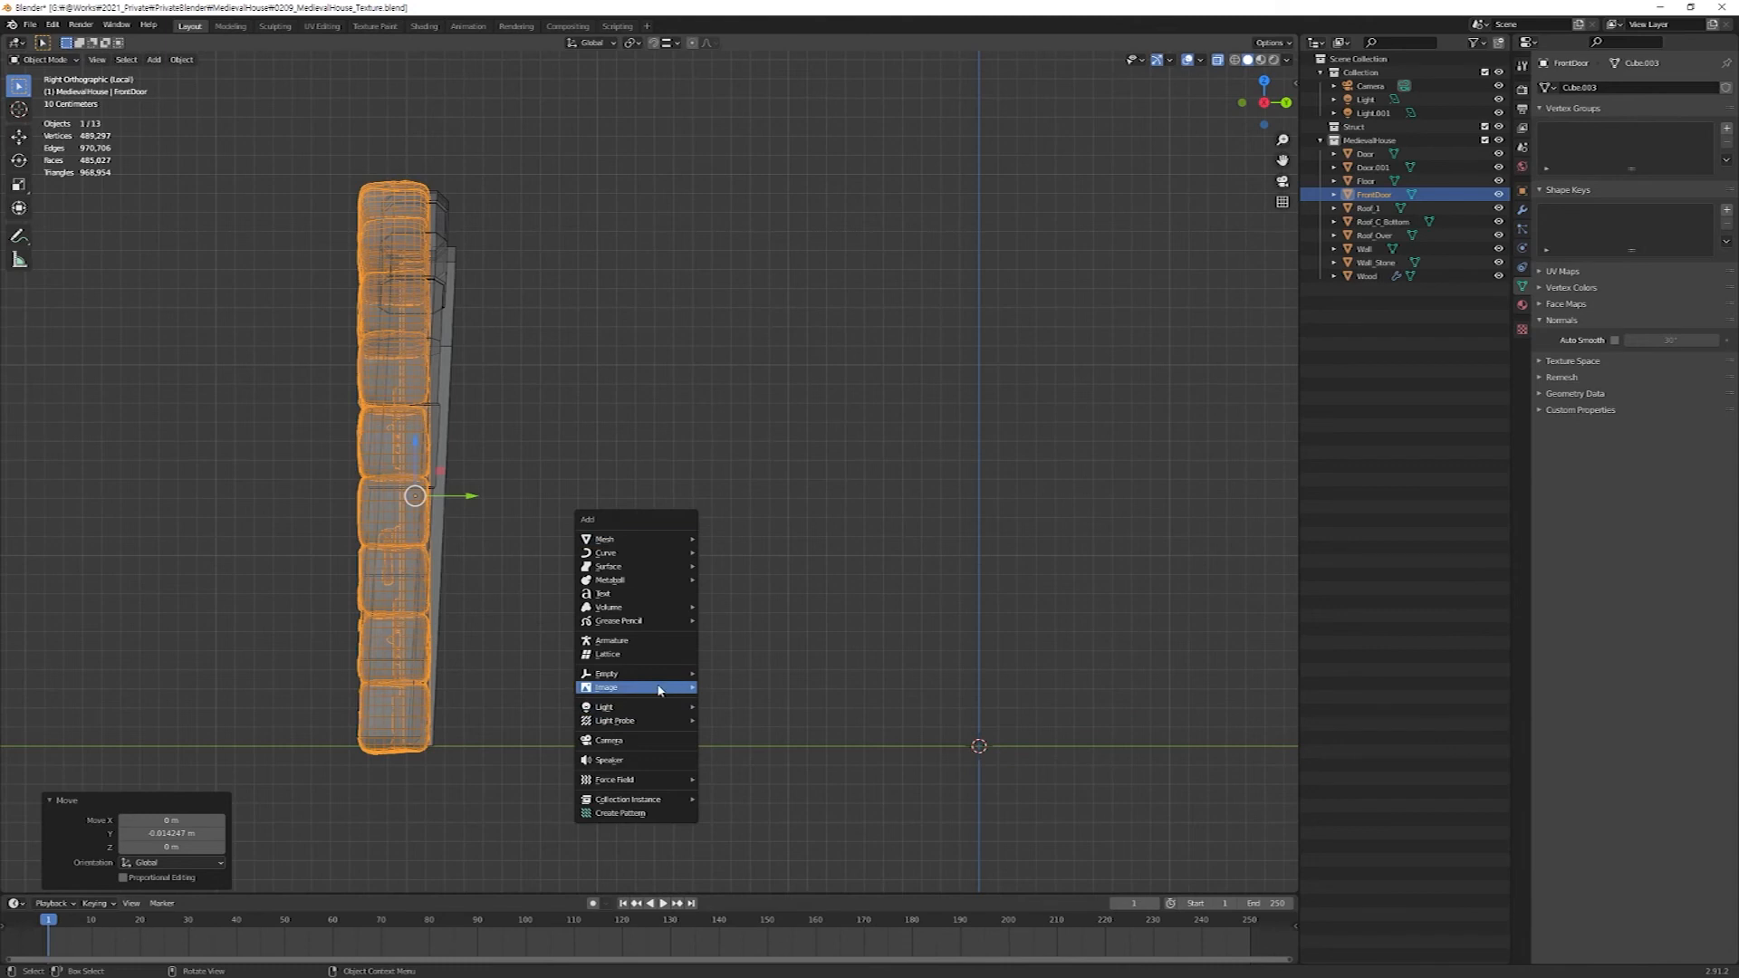
click(625, 654)
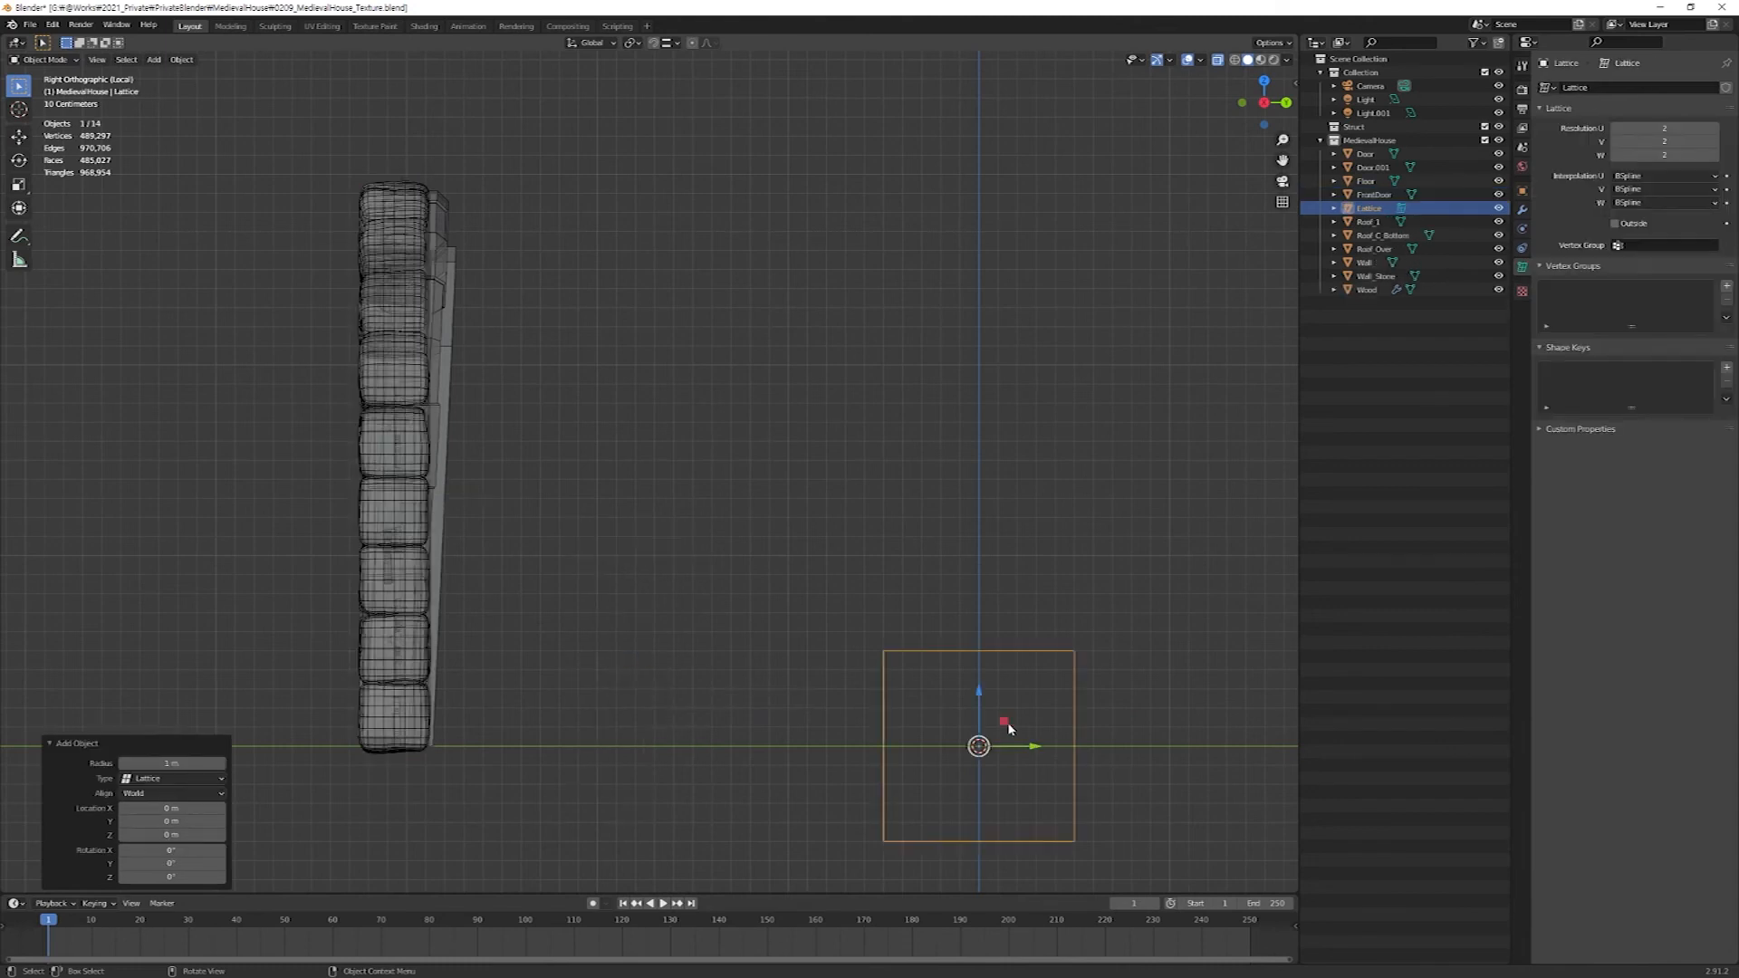
key(g)
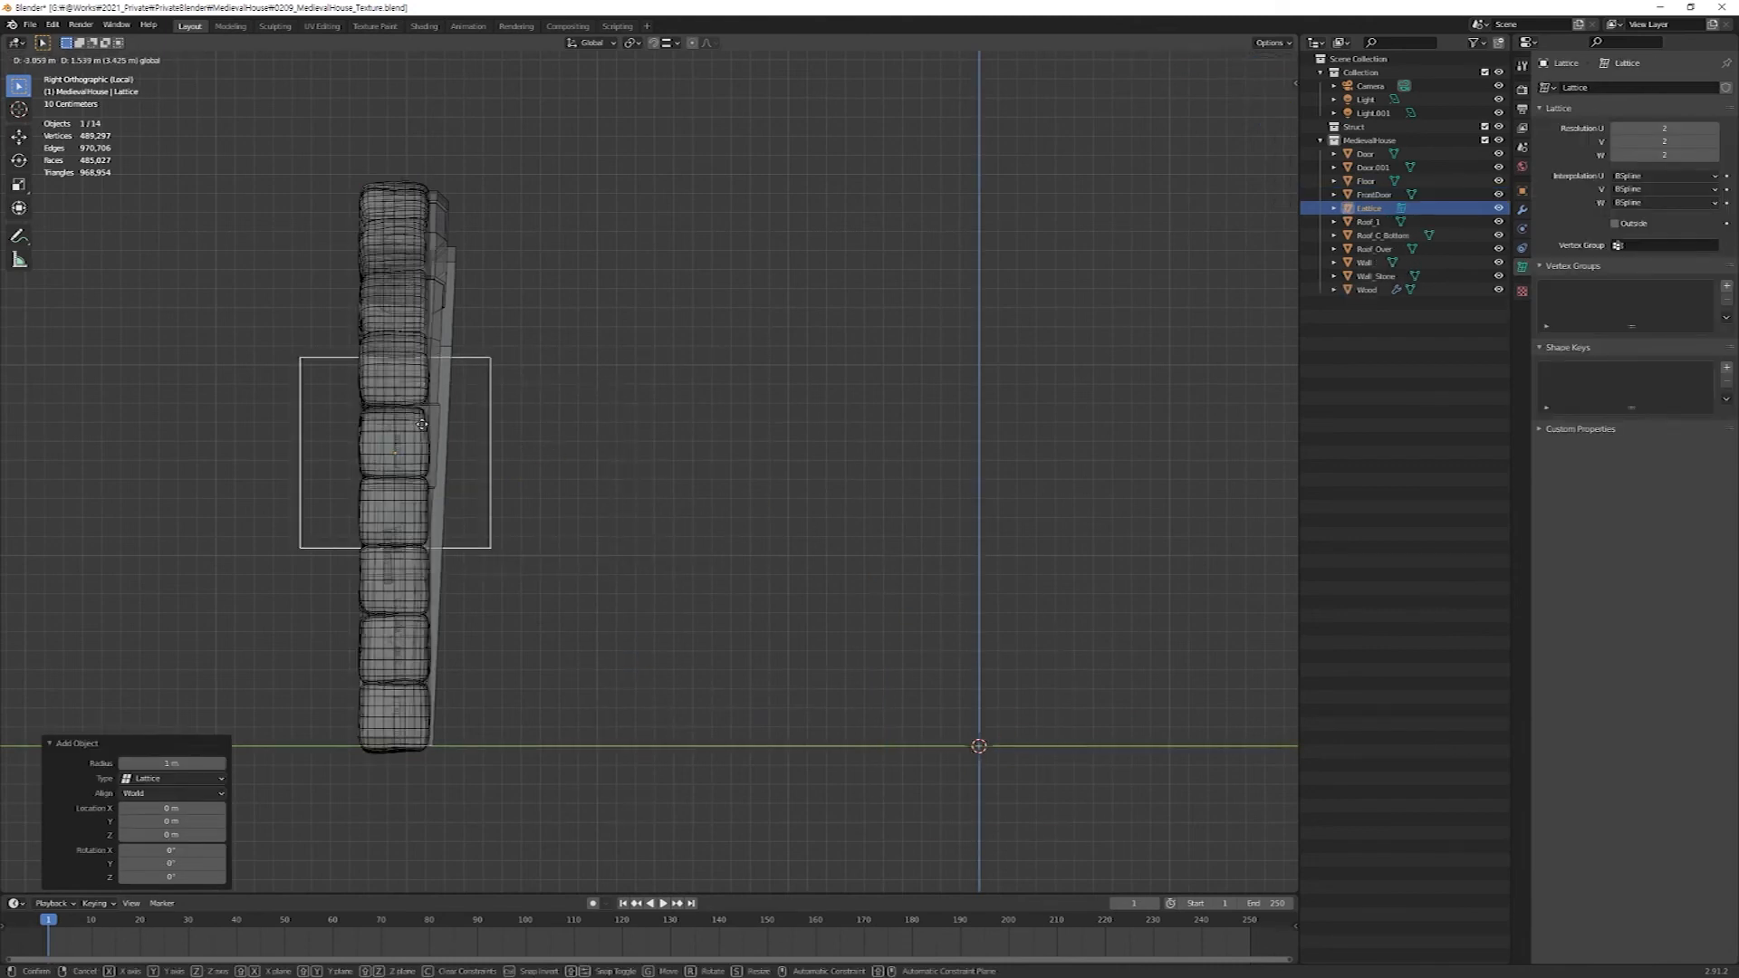
click(420, 419)
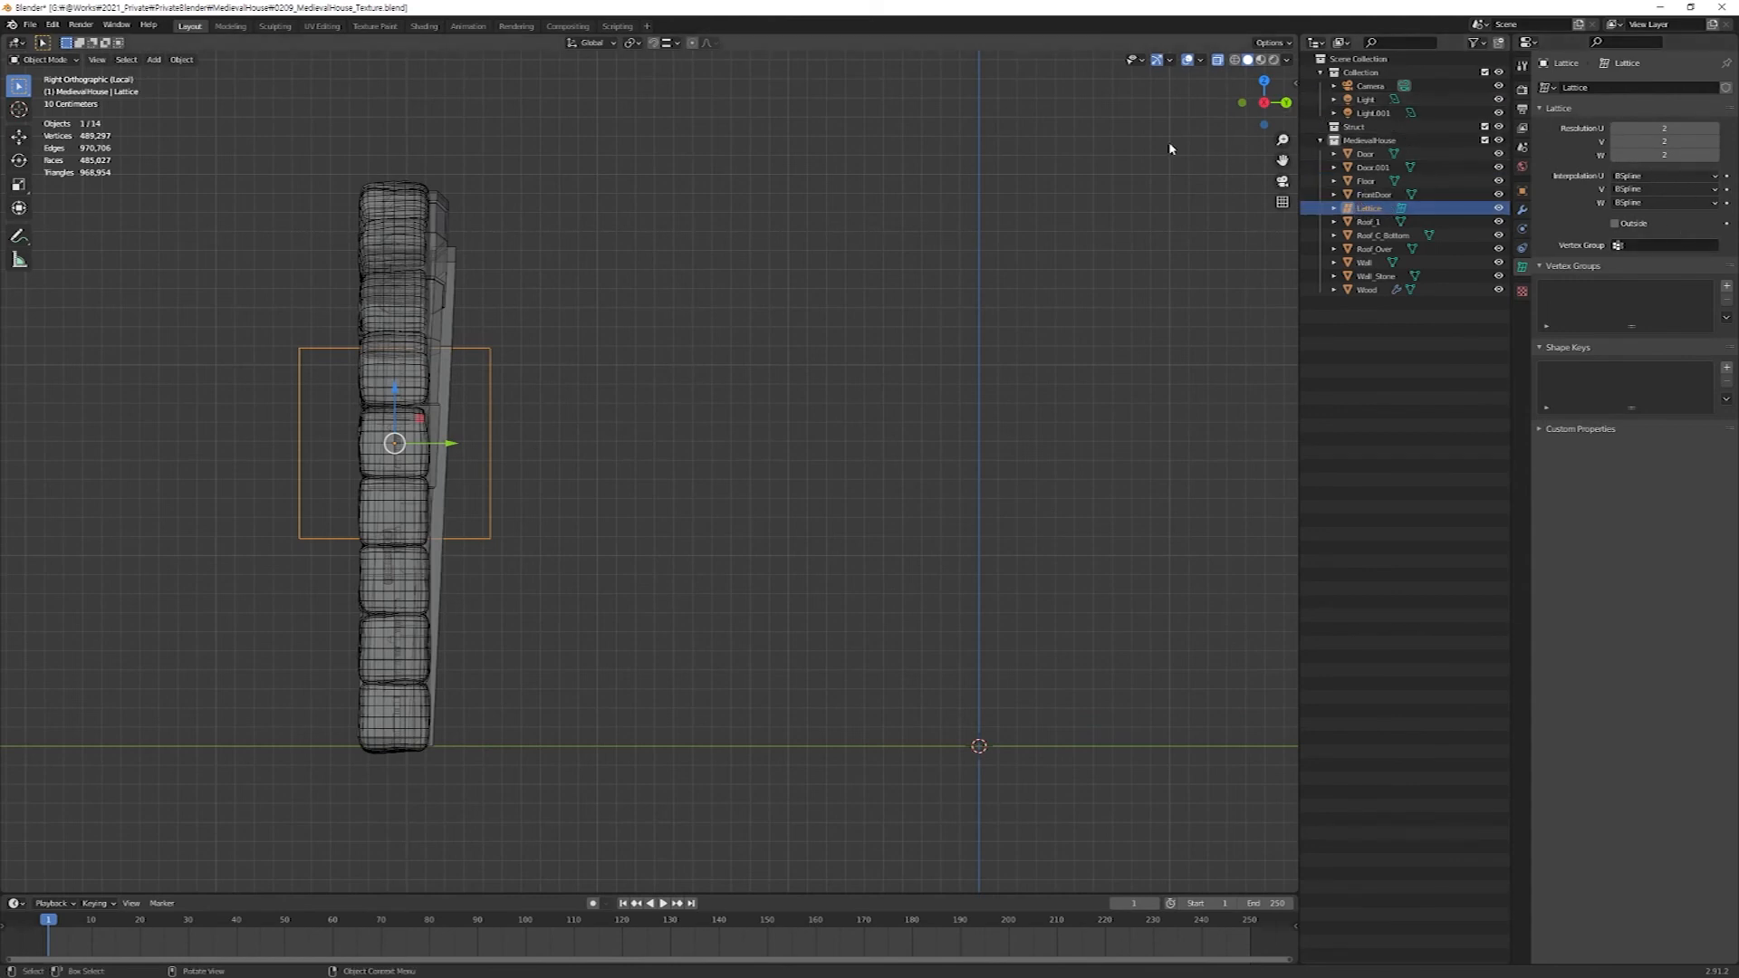
Scale the lattice to 0.47 in Y and 3.03 in Z, and lower it about 0.12 m to enclose the door's side profile.
click(1522, 192)
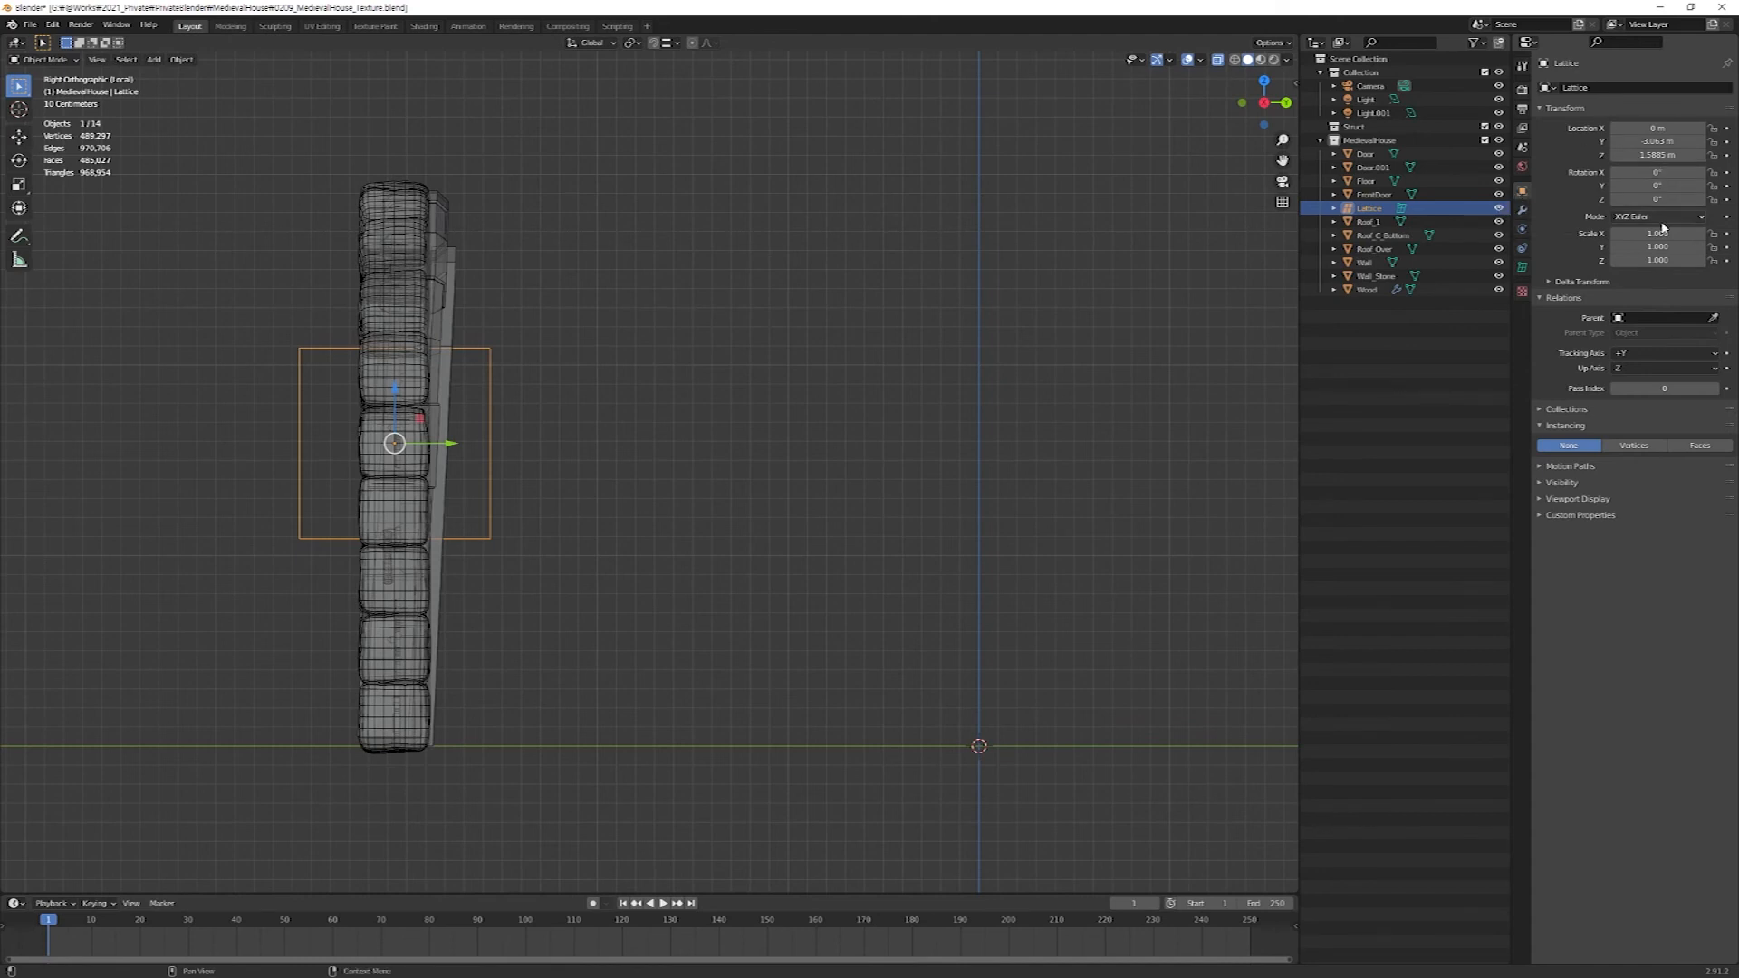
drag(1671, 235, 1717, 259)
key(ctrl+z)
drag(402, 399, 396, 417)
key(KP_1)
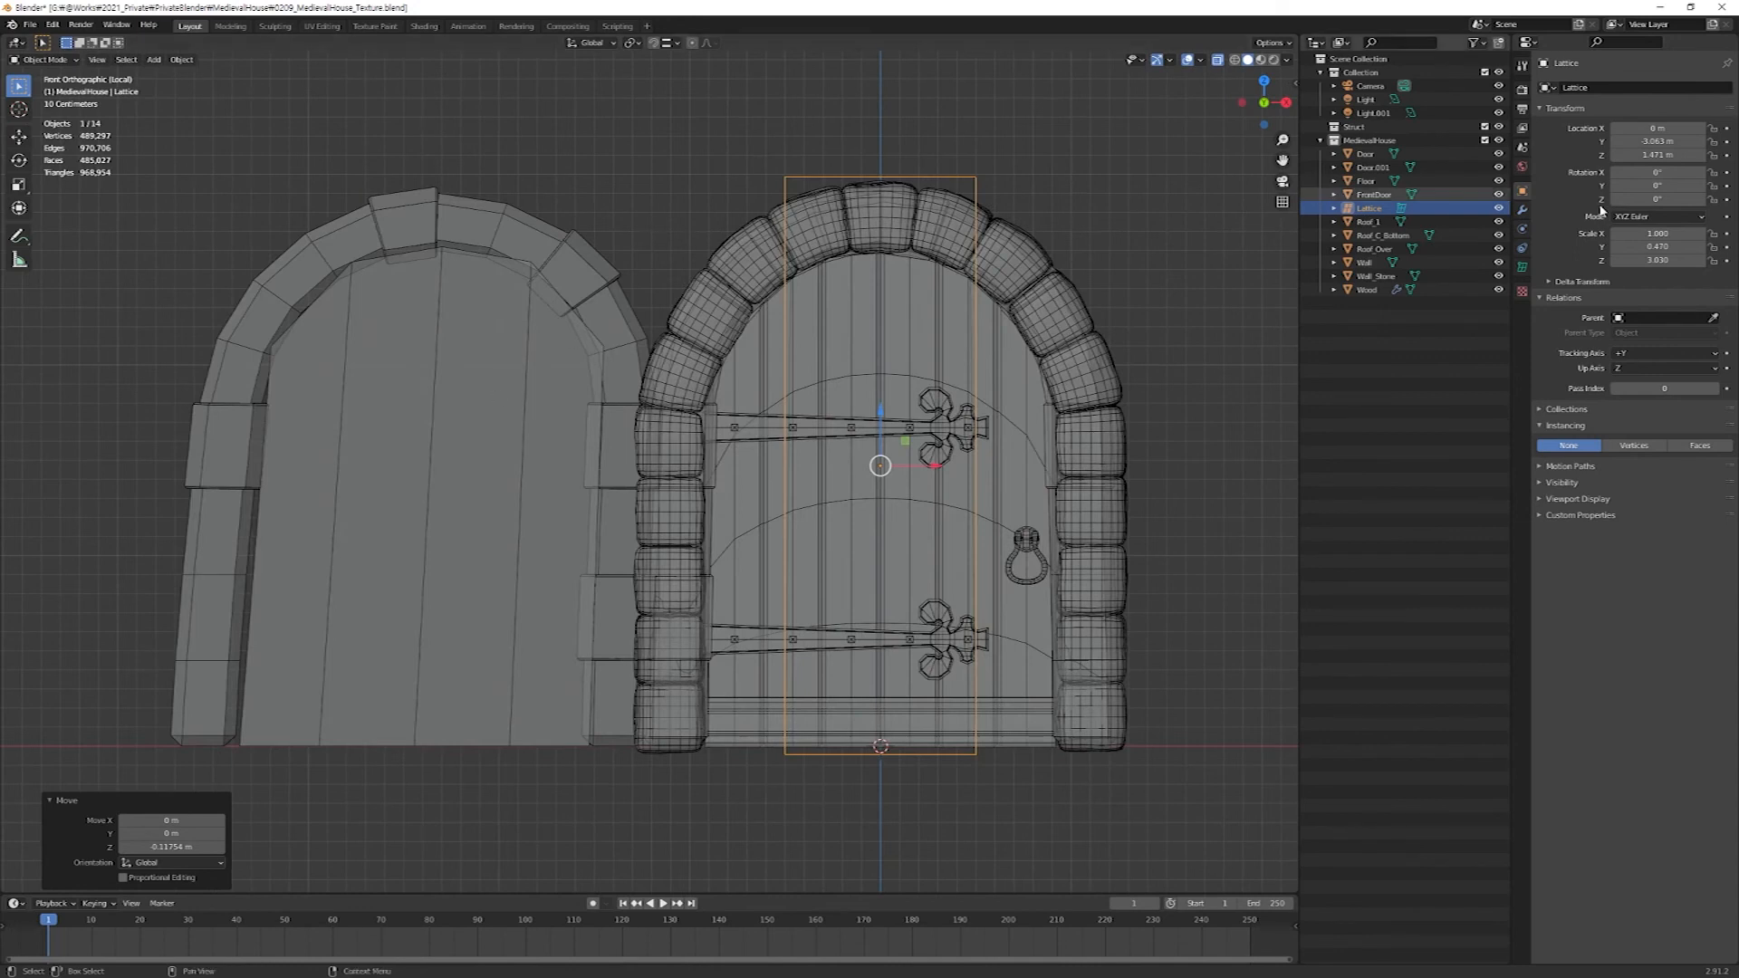
Widen the lattice along X until it encloses the full width of the door's stone arch.
click(1657, 234)
text(1.3)
key(Return)
drag(1657, 234, 1717, 234)
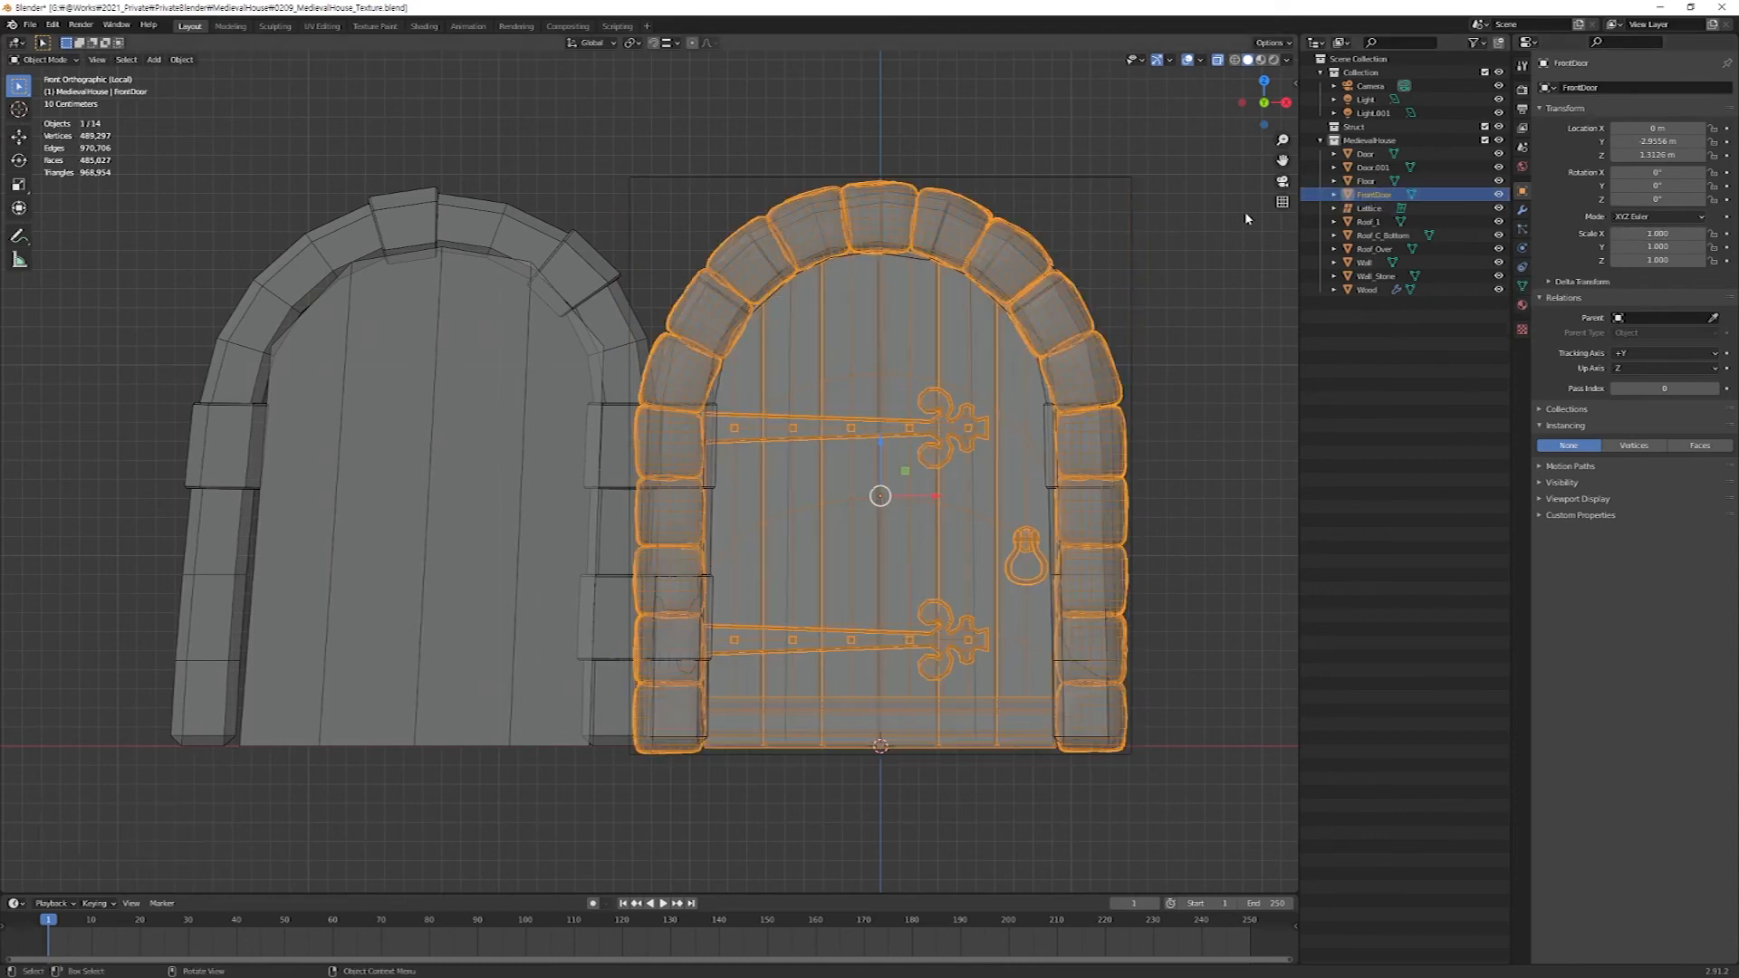
Add a Lattice modifier to FrontDoor and assign the new lattice as its object.
click(1522, 209)
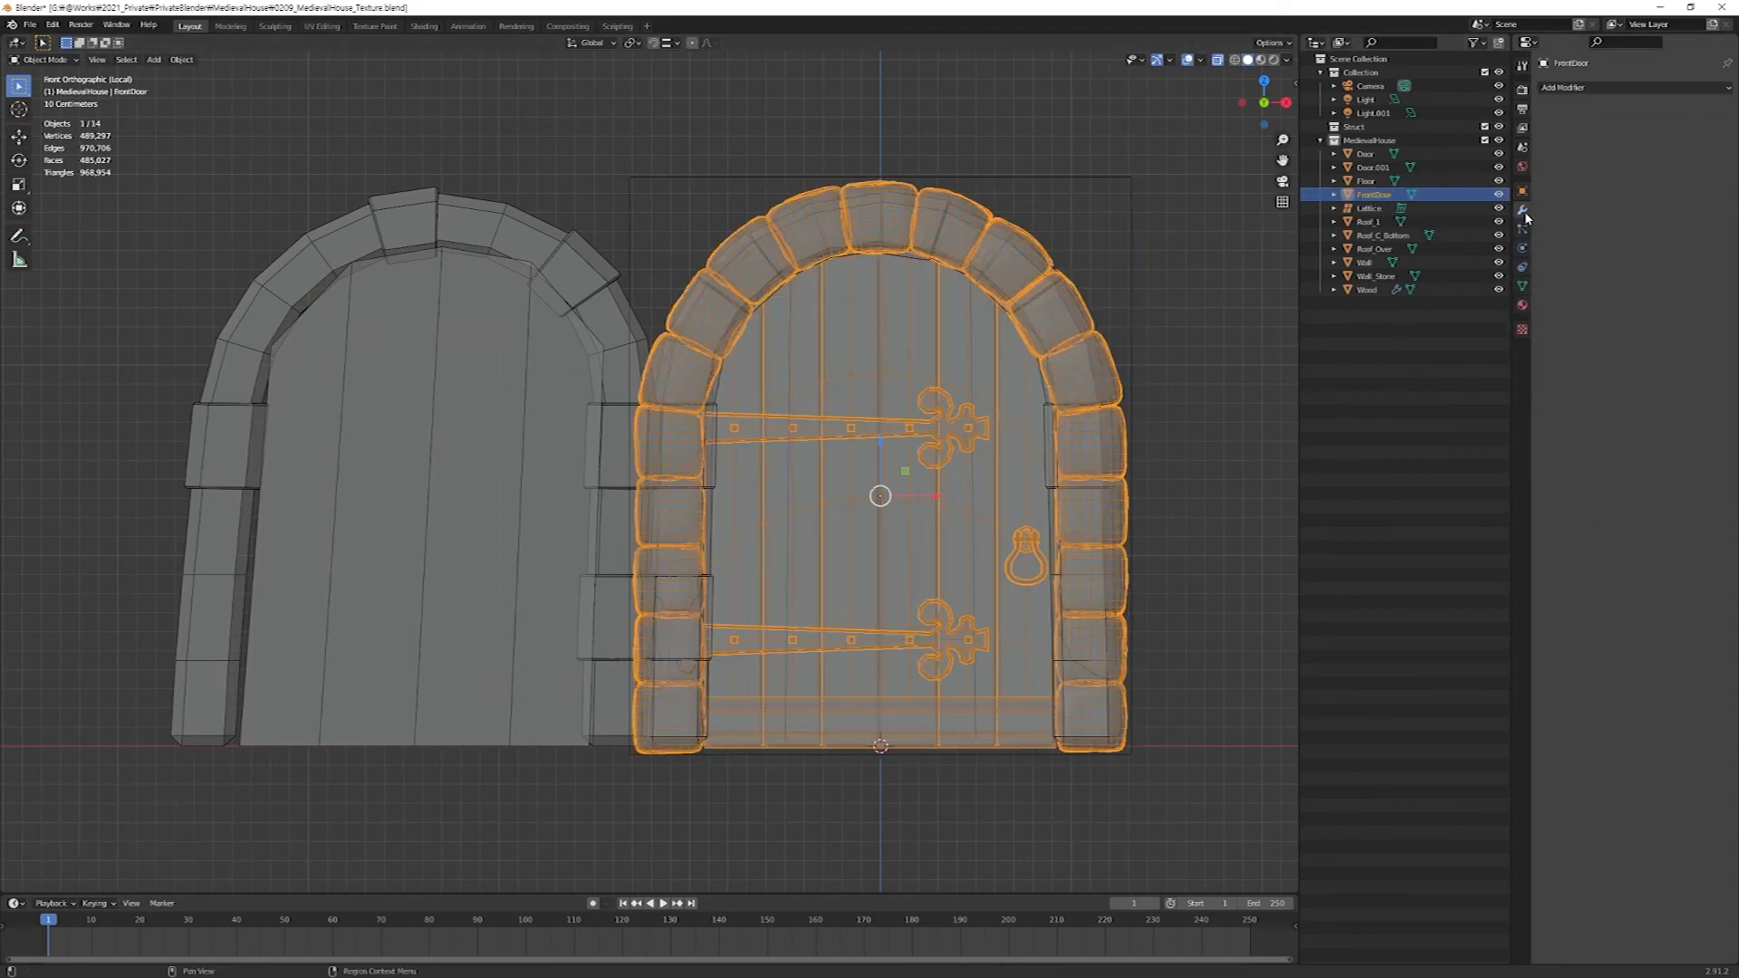
click(1637, 88)
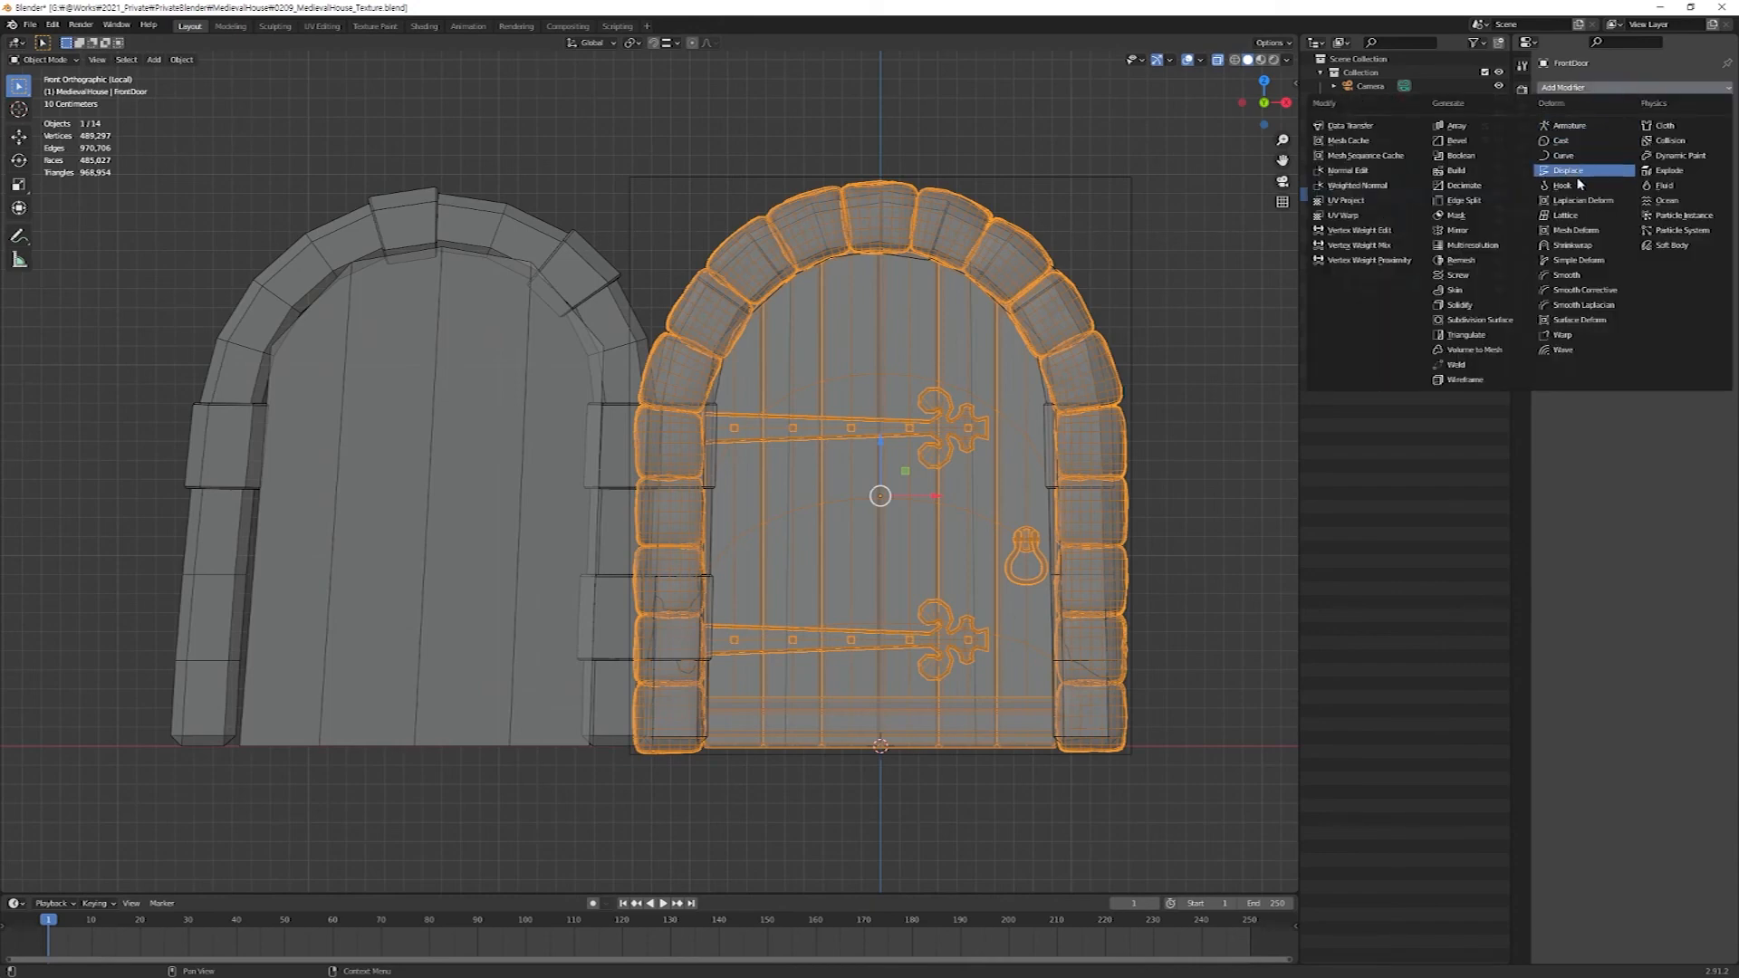
click(1575, 216)
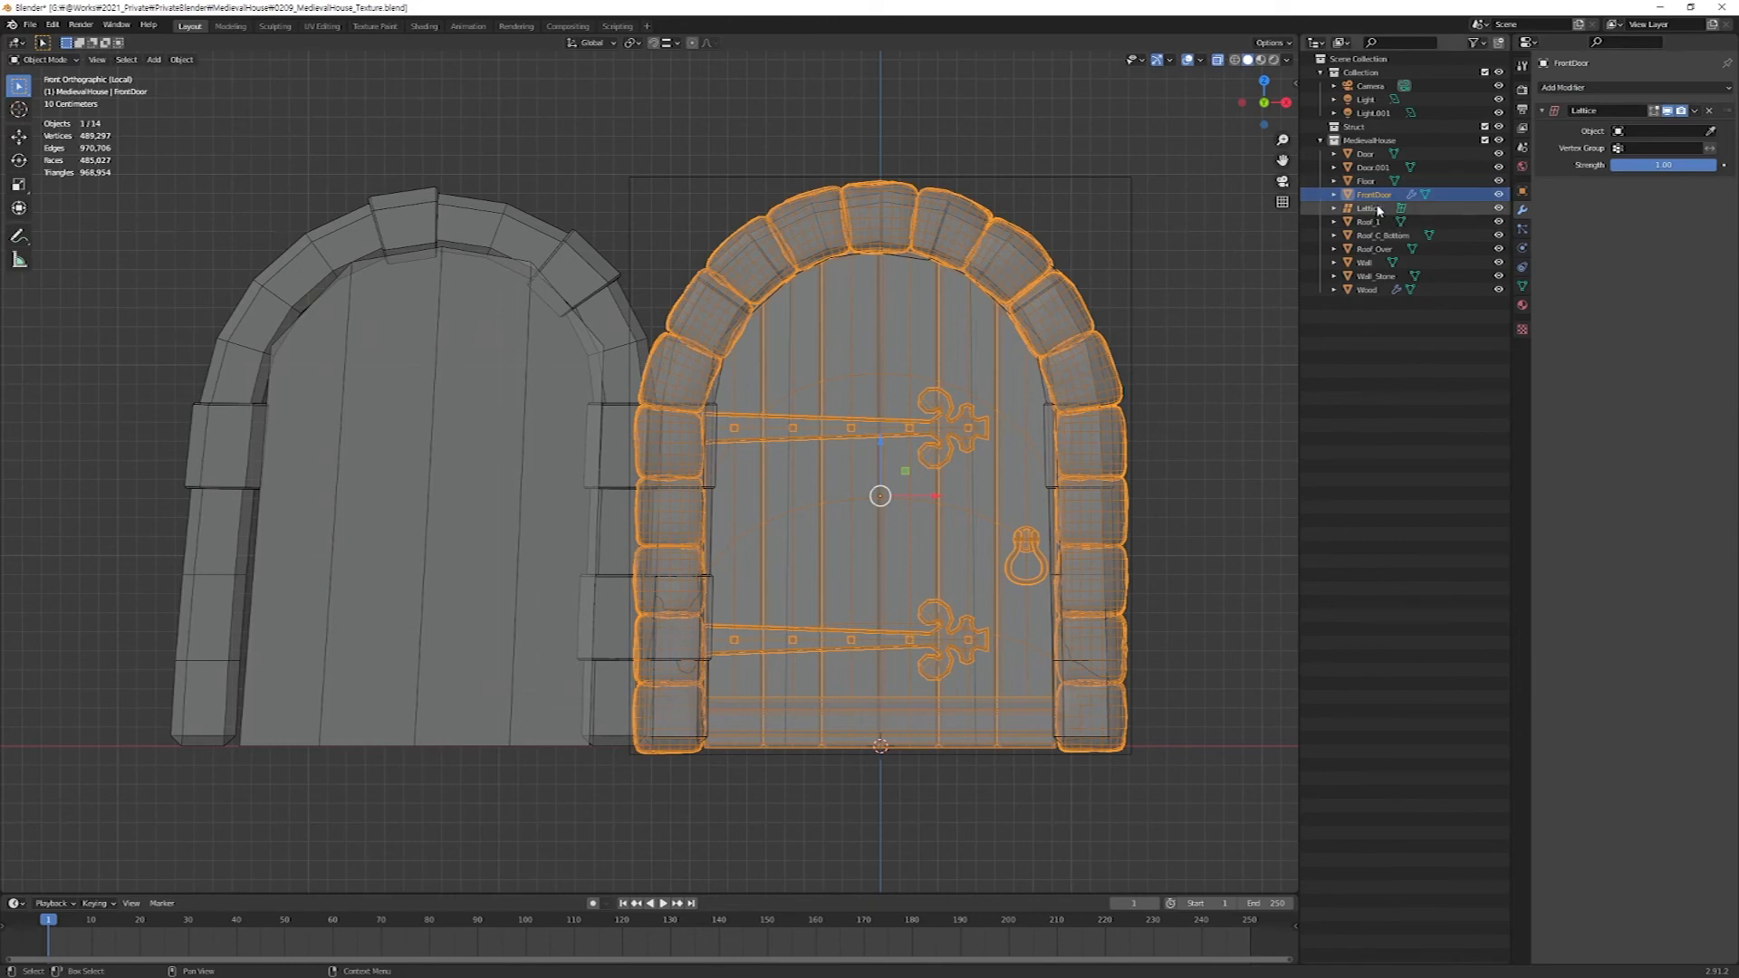
drag(1369, 209, 1659, 132)
Lean the door by shifting the lattice's top points about 0.13 m along Y and its bottom points slightly the opposite way.
key(KP_3)
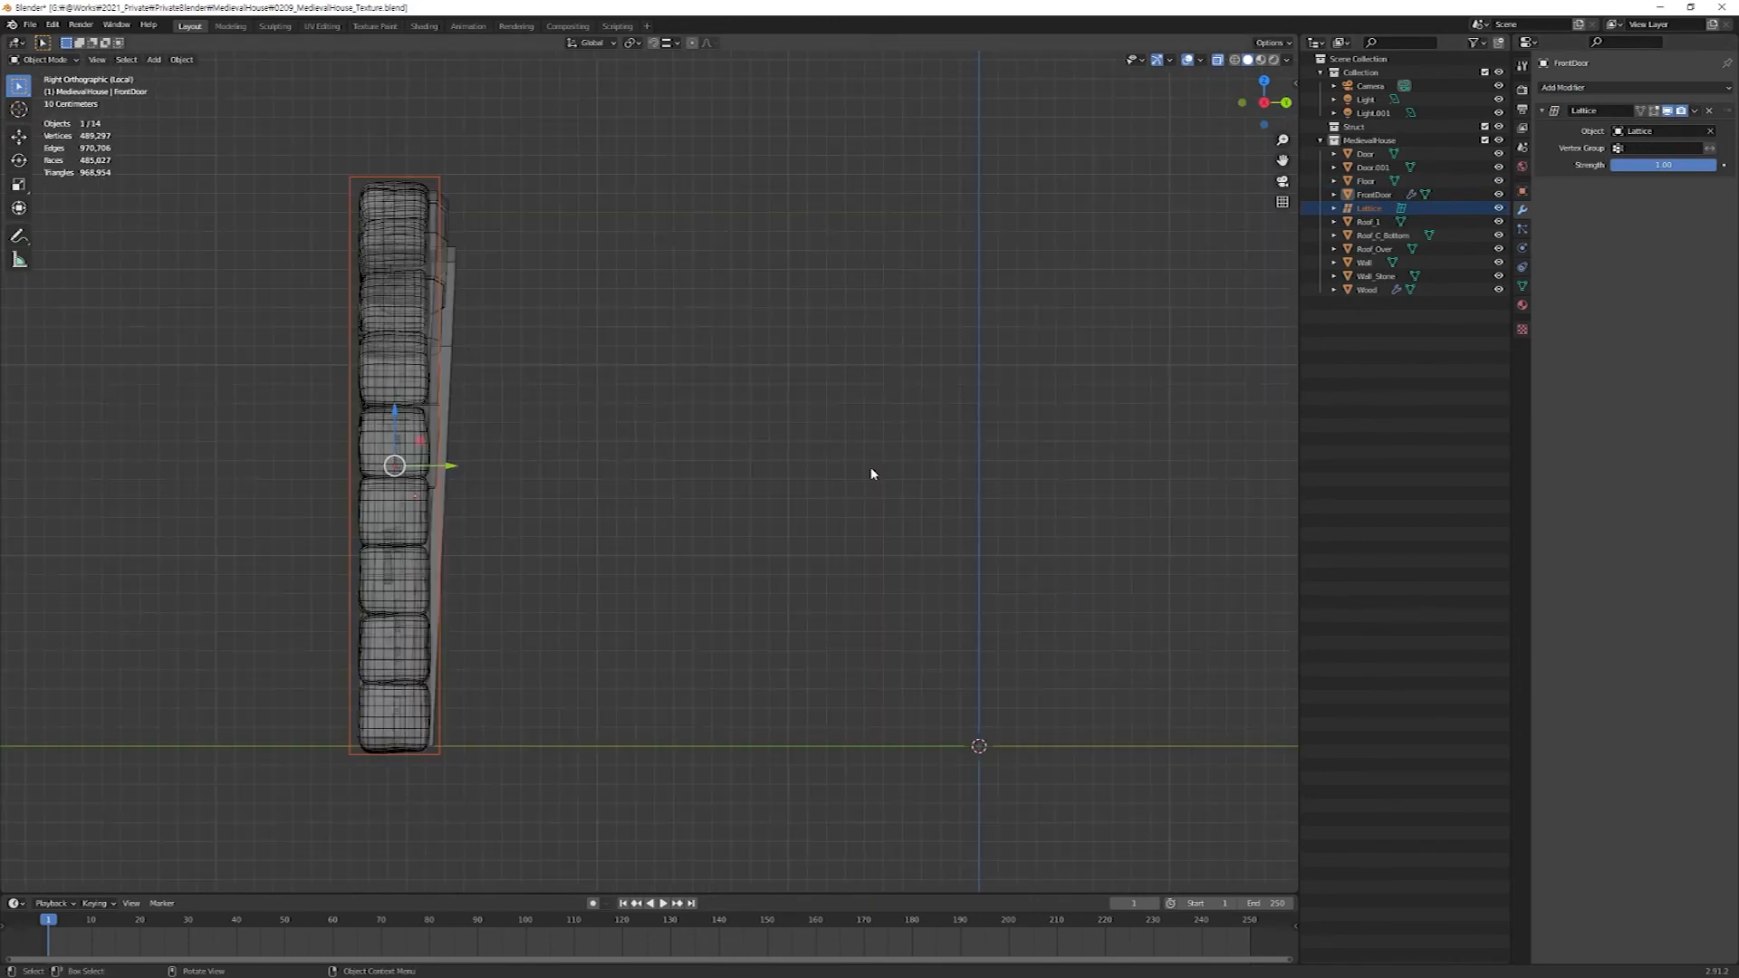
click(1369, 208)
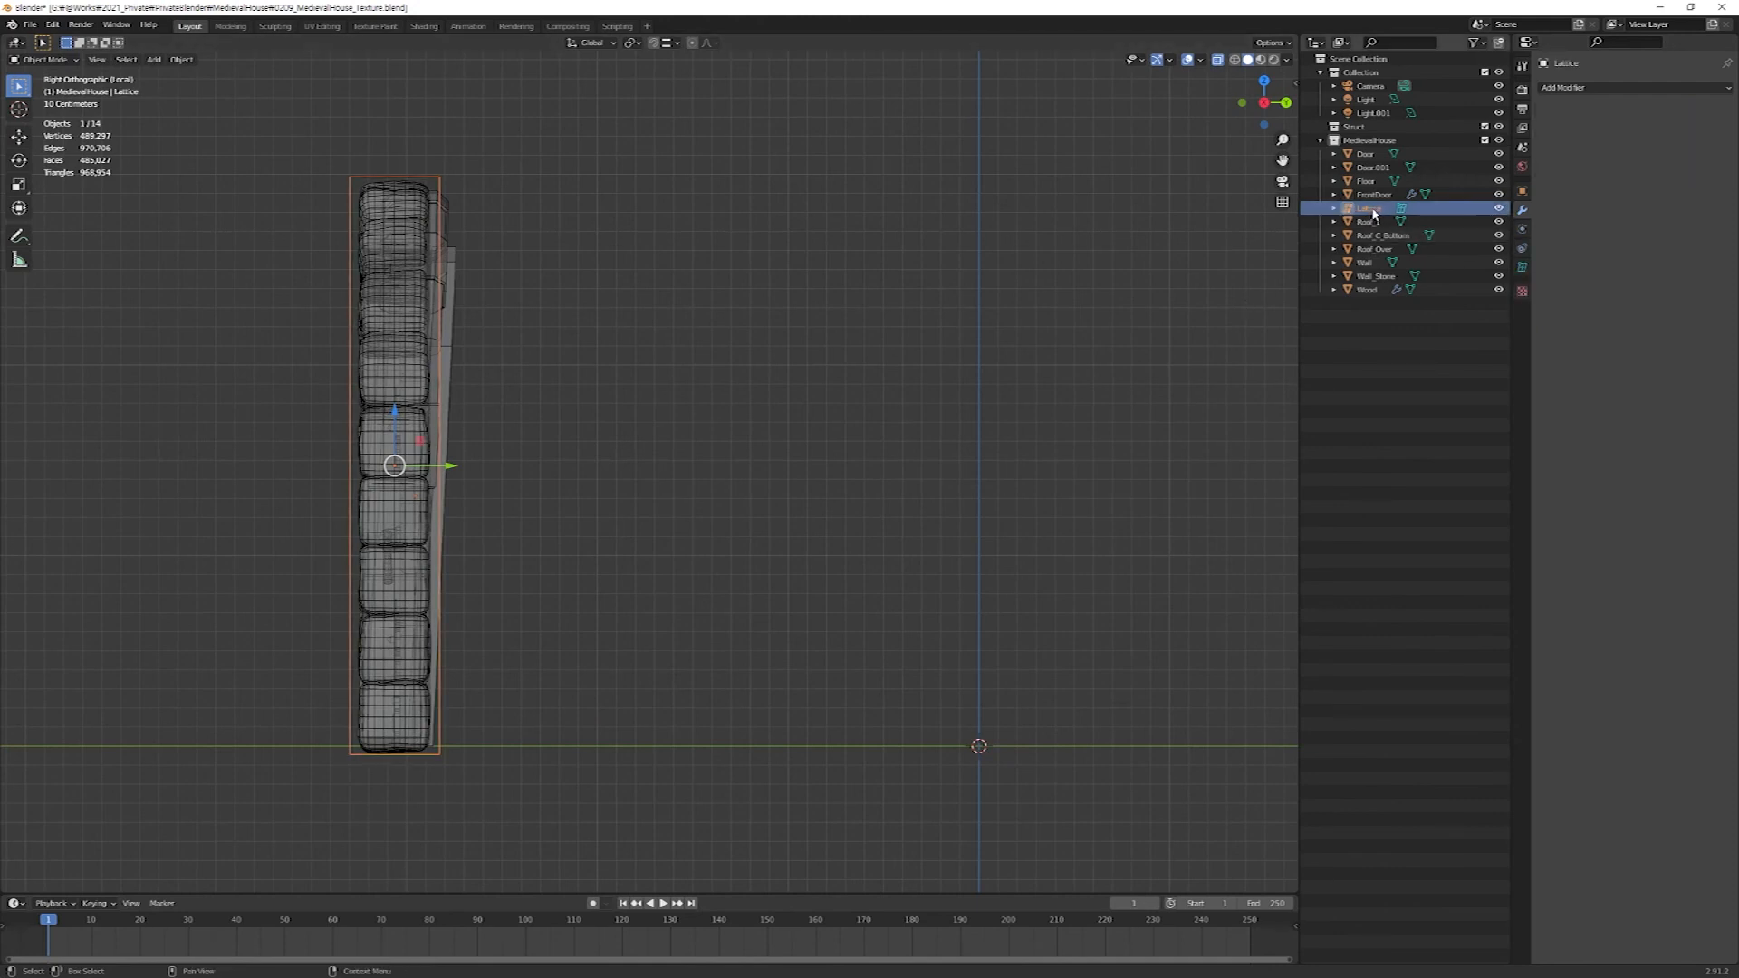
key(Tab)
drag(303, 143, 516, 227)
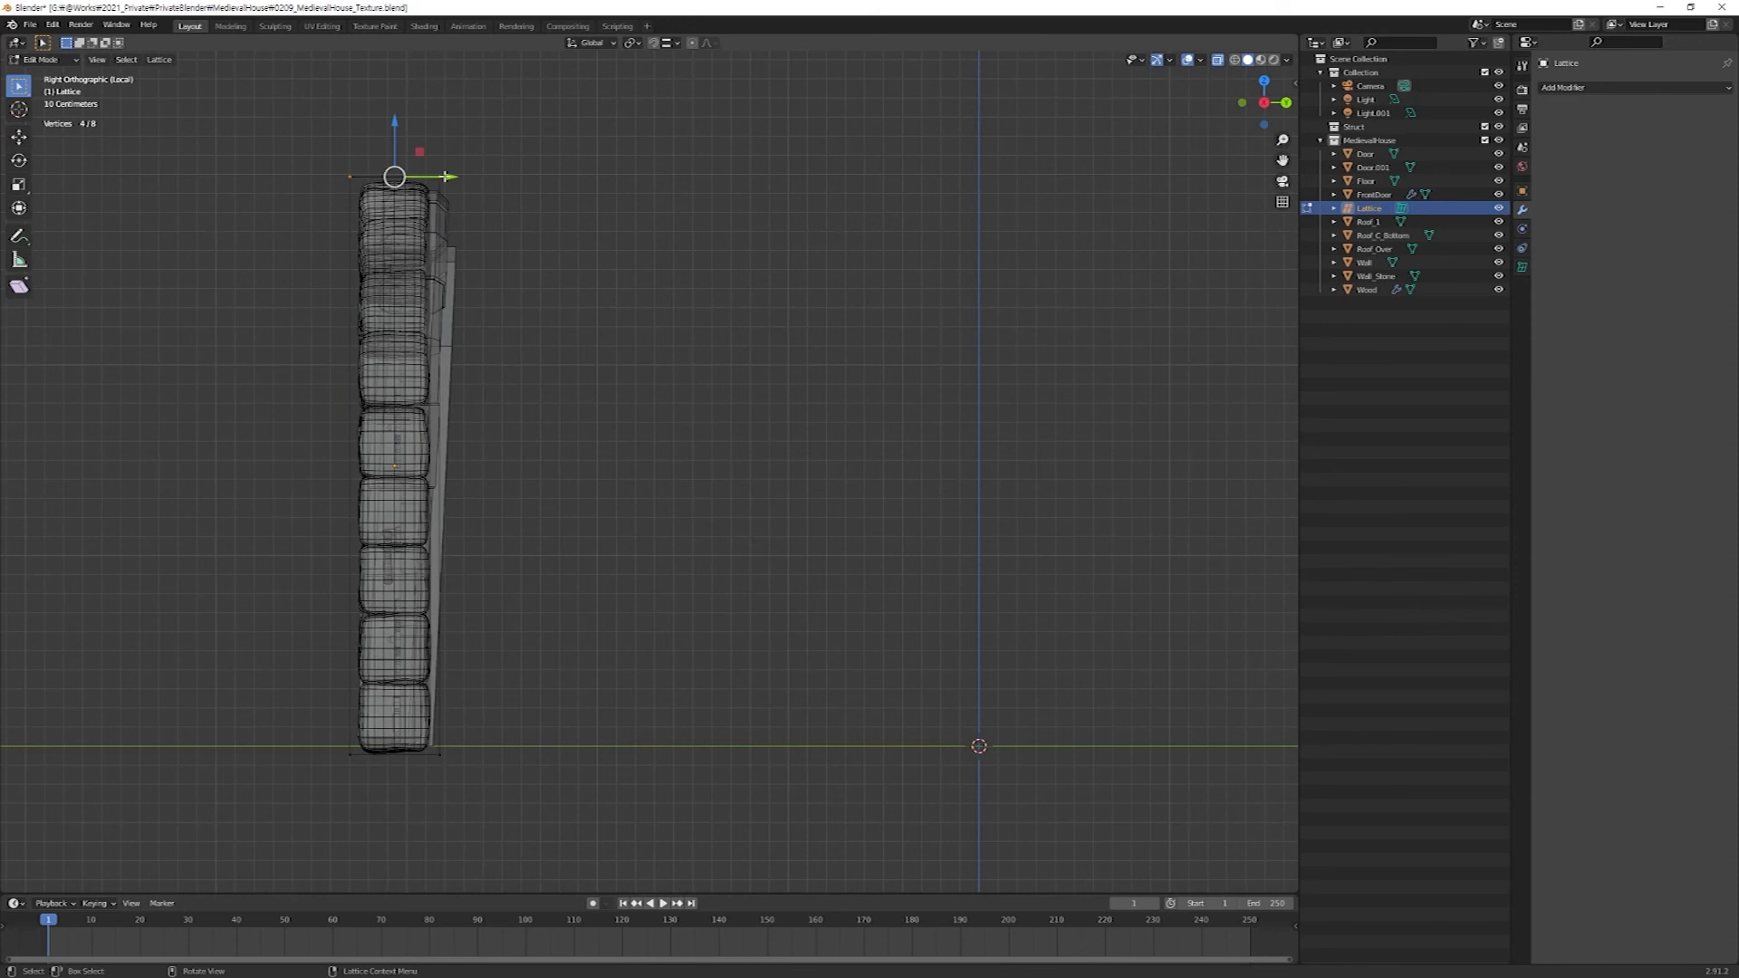
key(g)
key(y)
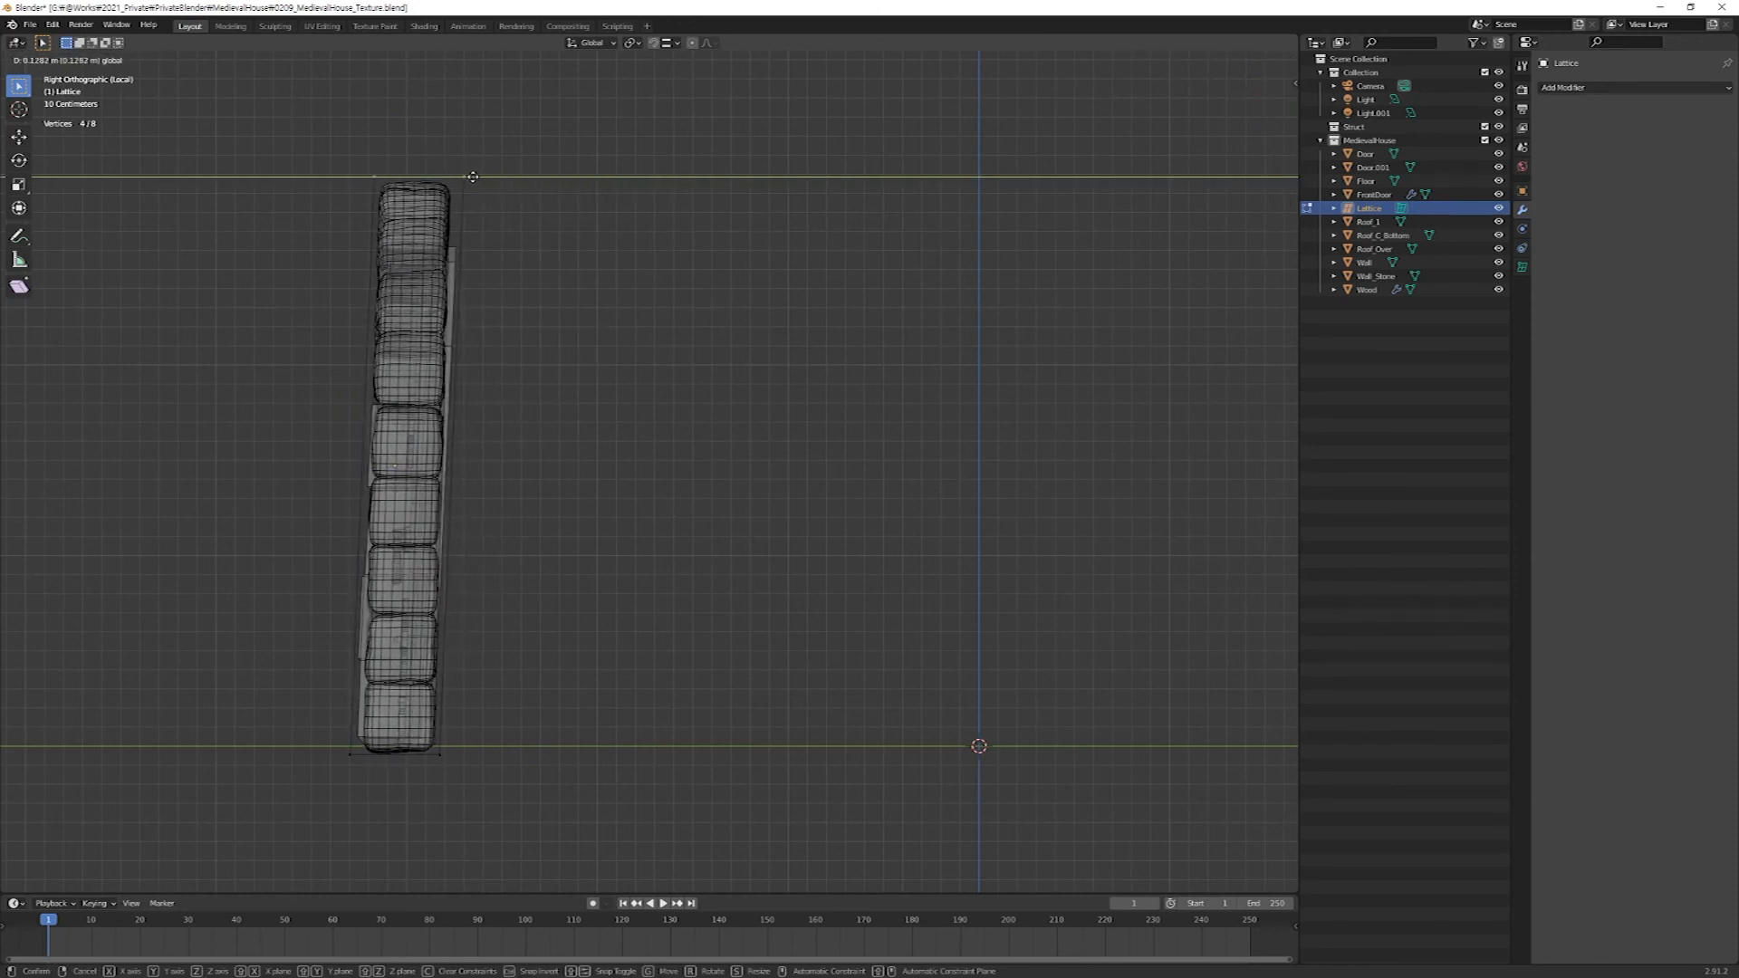
click(471, 176)
drag(594, 693, 341, 797)
drag(450, 755, 446, 755)
key(Tab)
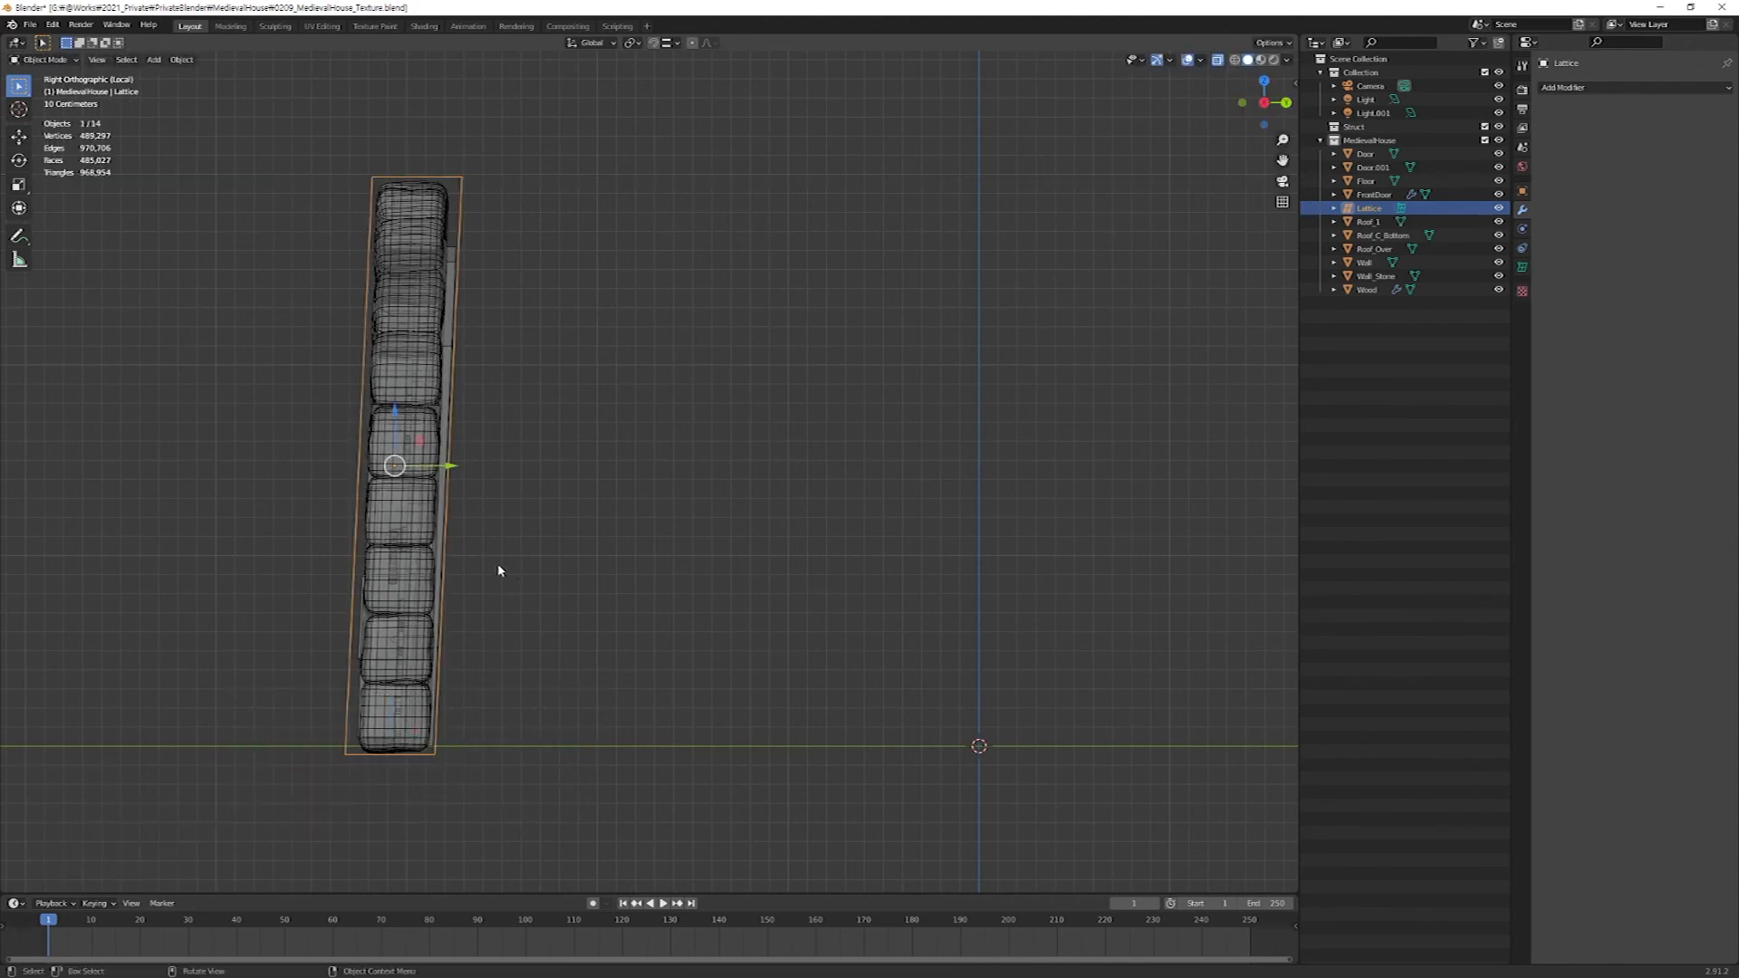
Parent the lattice to FrontDoor using Object (Keep Transform).
middle_drag(496, 539, 697, 507)
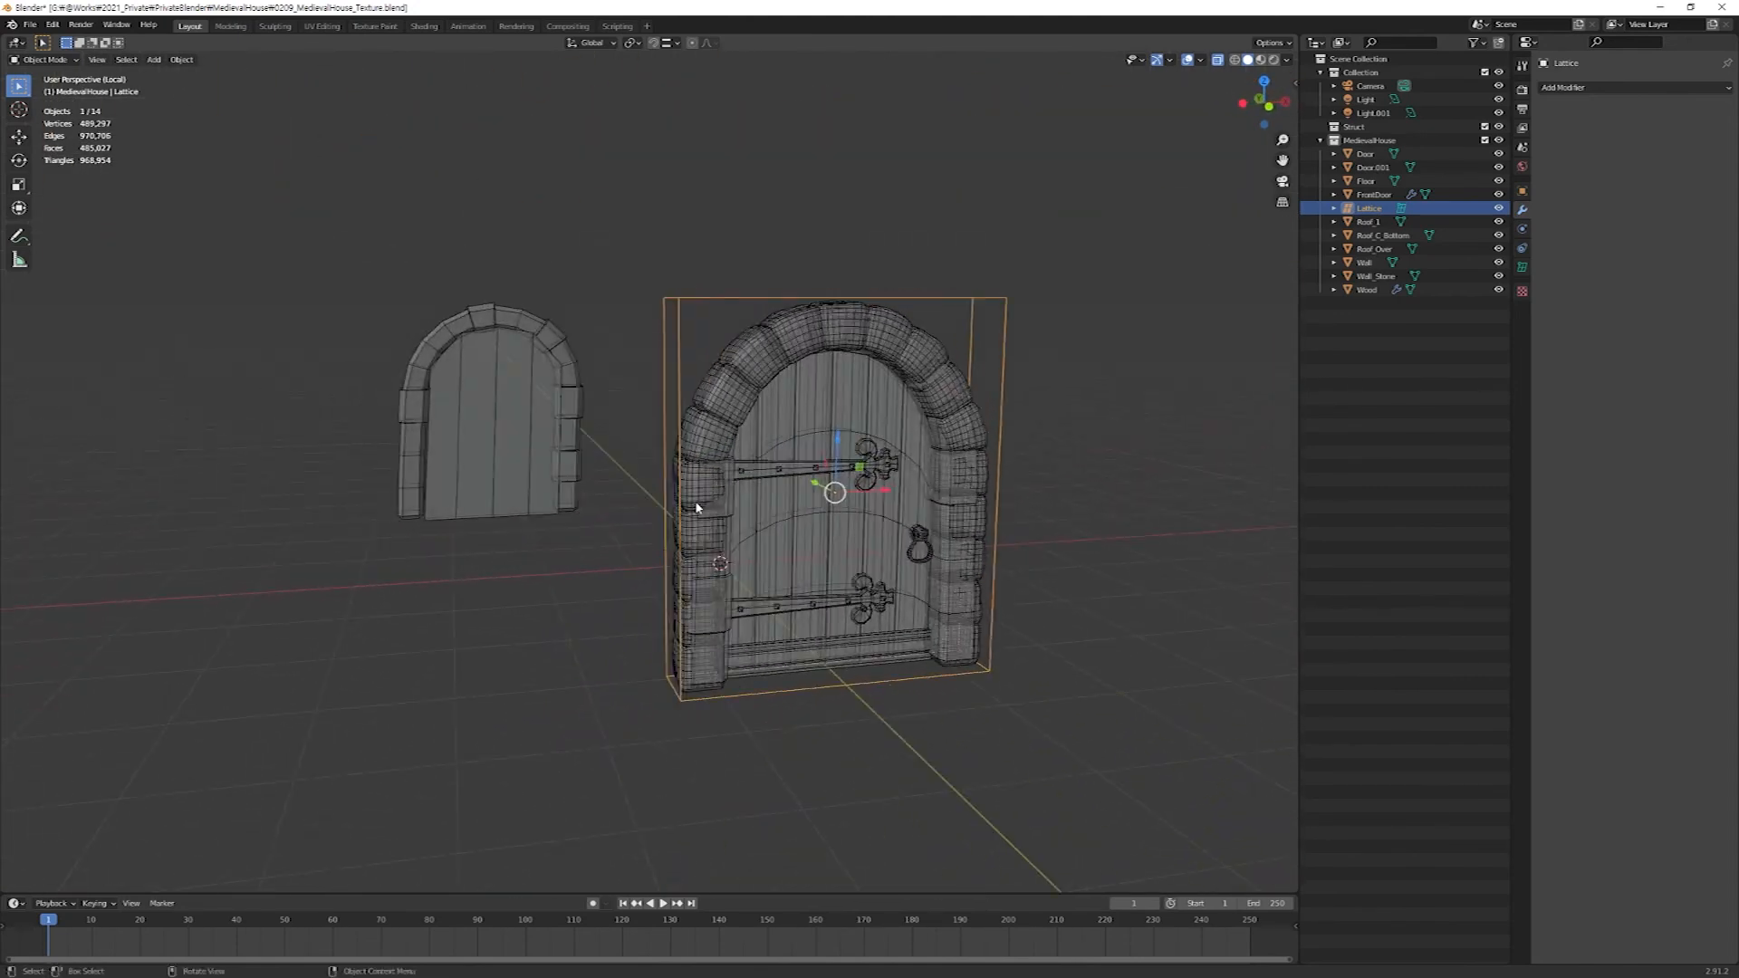
click(1053, 344)
click(1003, 350)
shift+click(926, 359)
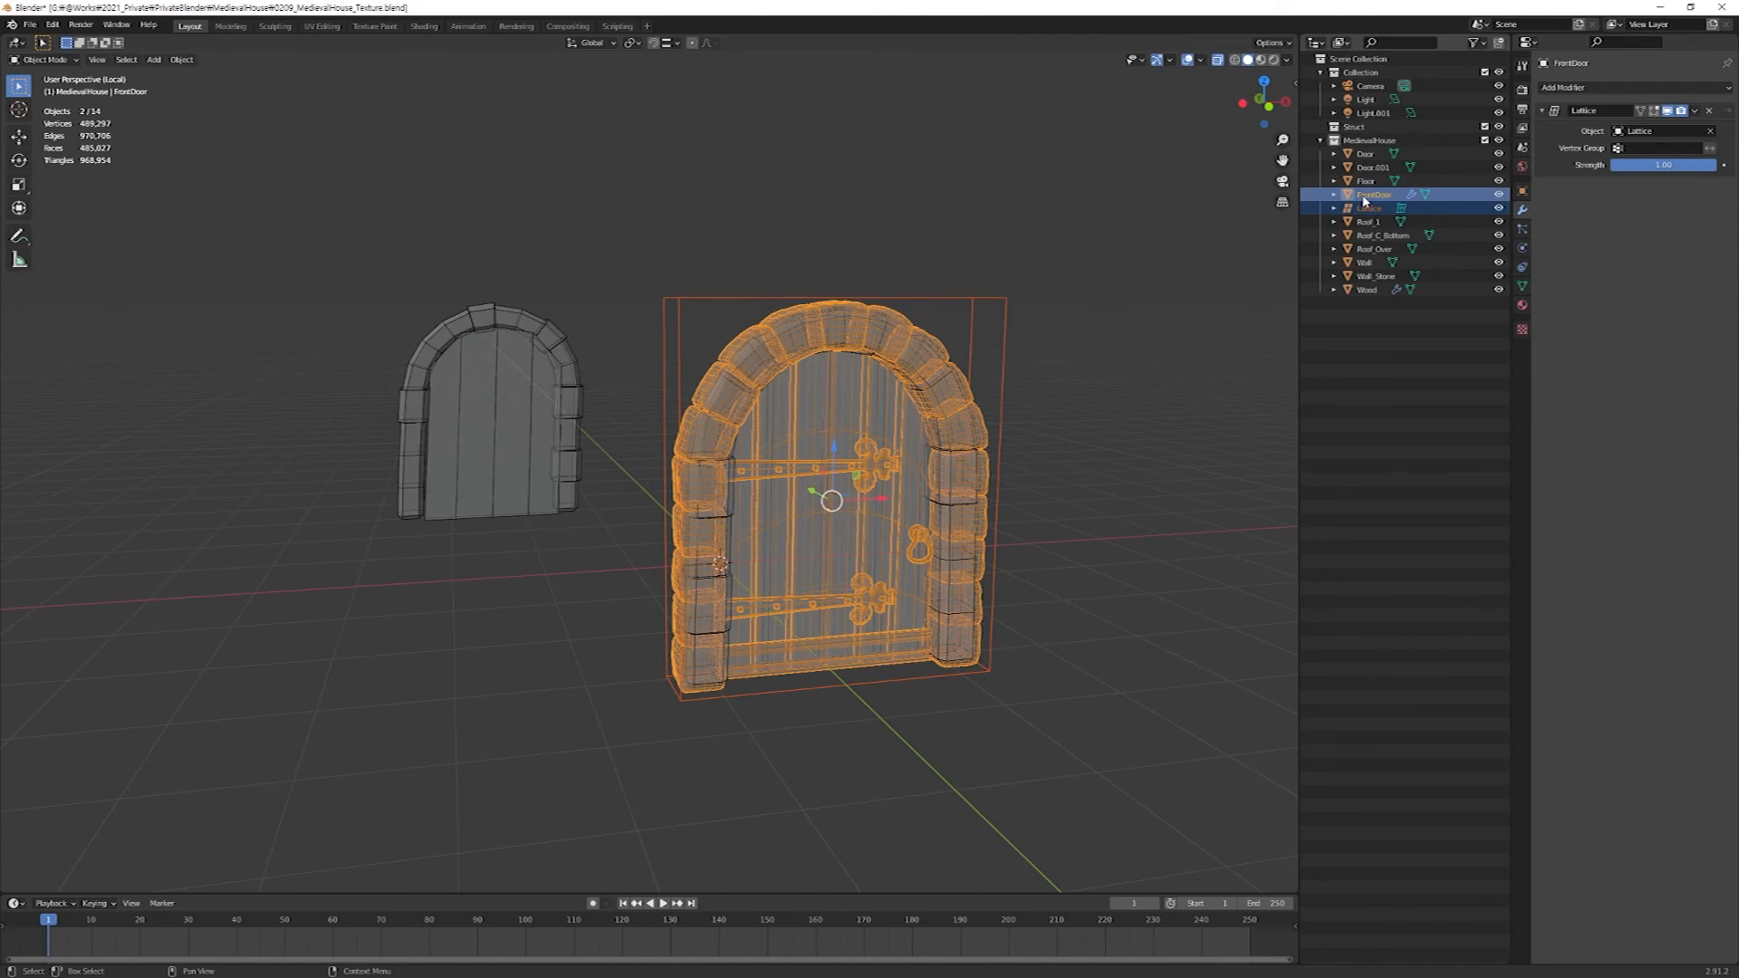
key(ctrl+p)
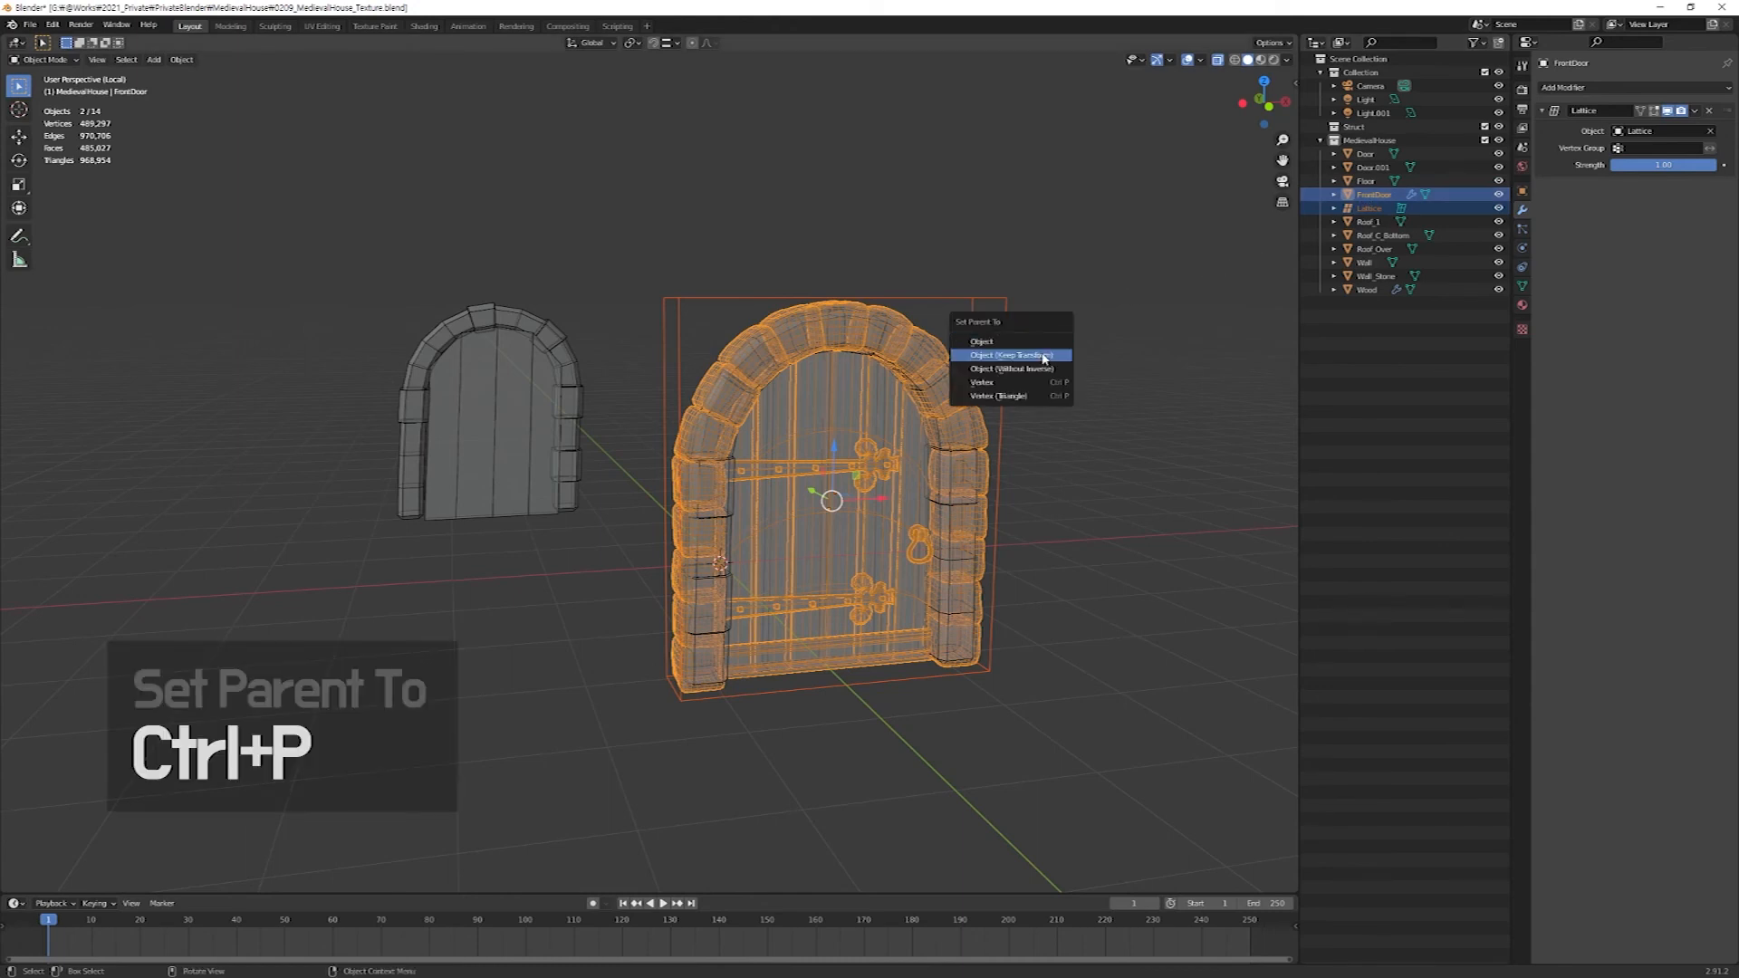
click(1016, 356)
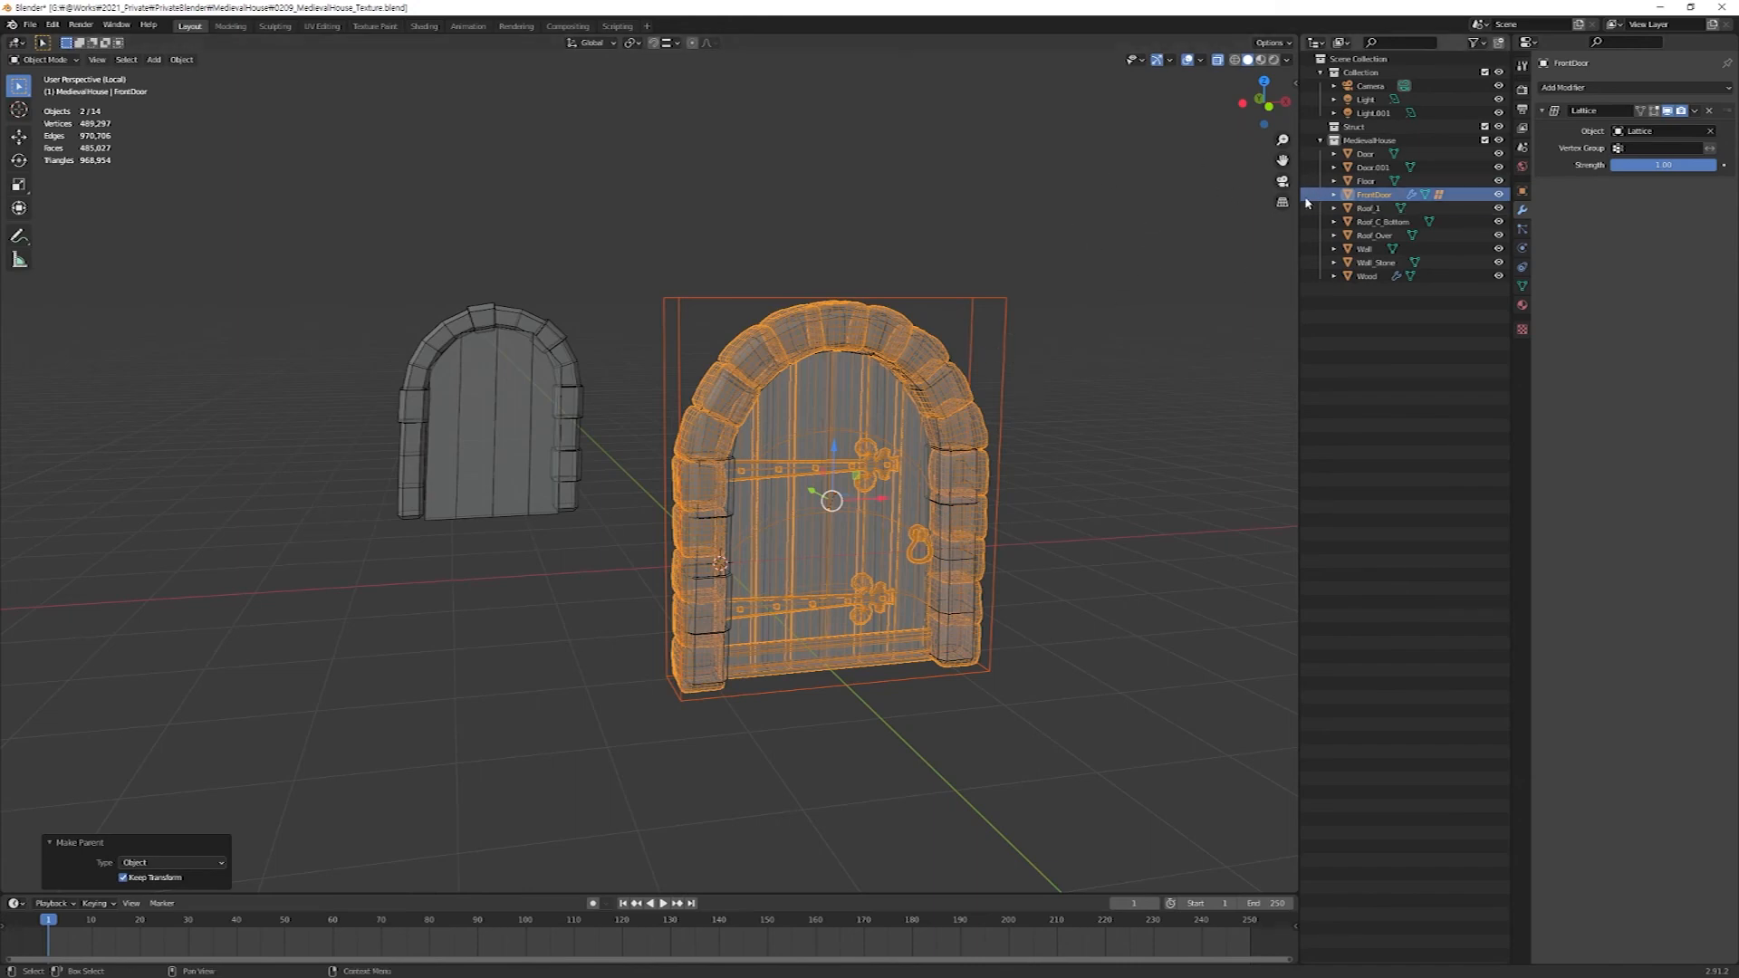
Try moving FrontDoor about -0.63 m along X to test the parented lattice, and undo the move.
click(930, 443)
key(g)
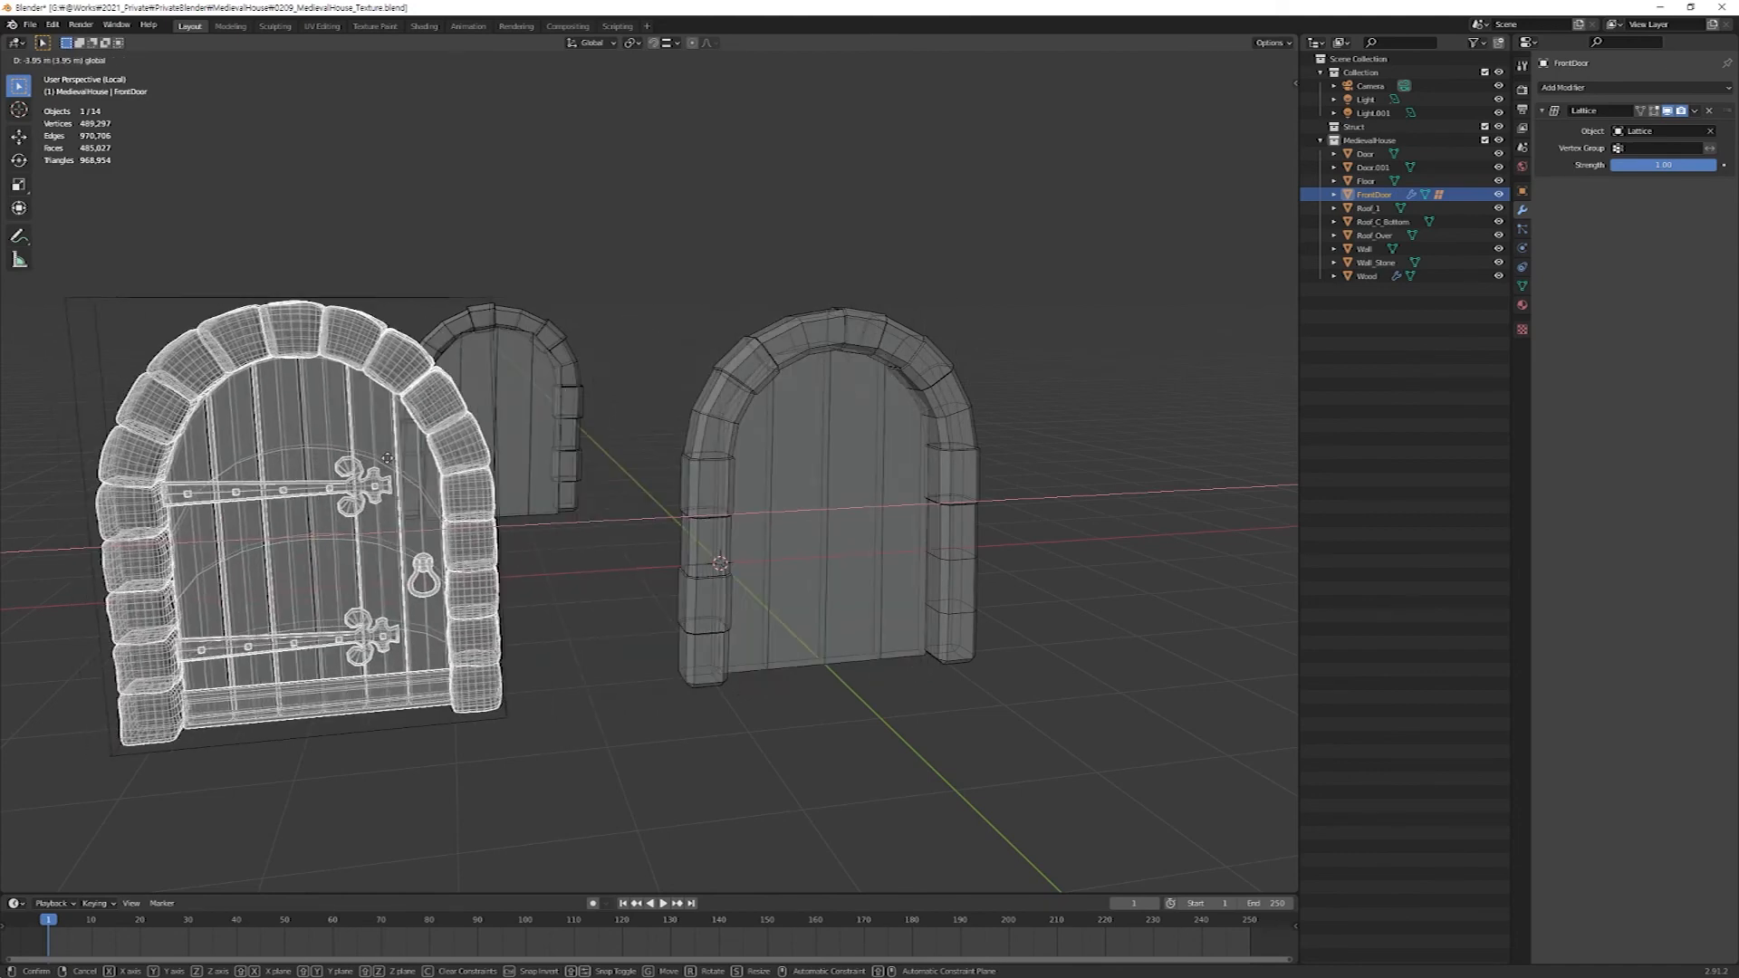
click(802, 462)
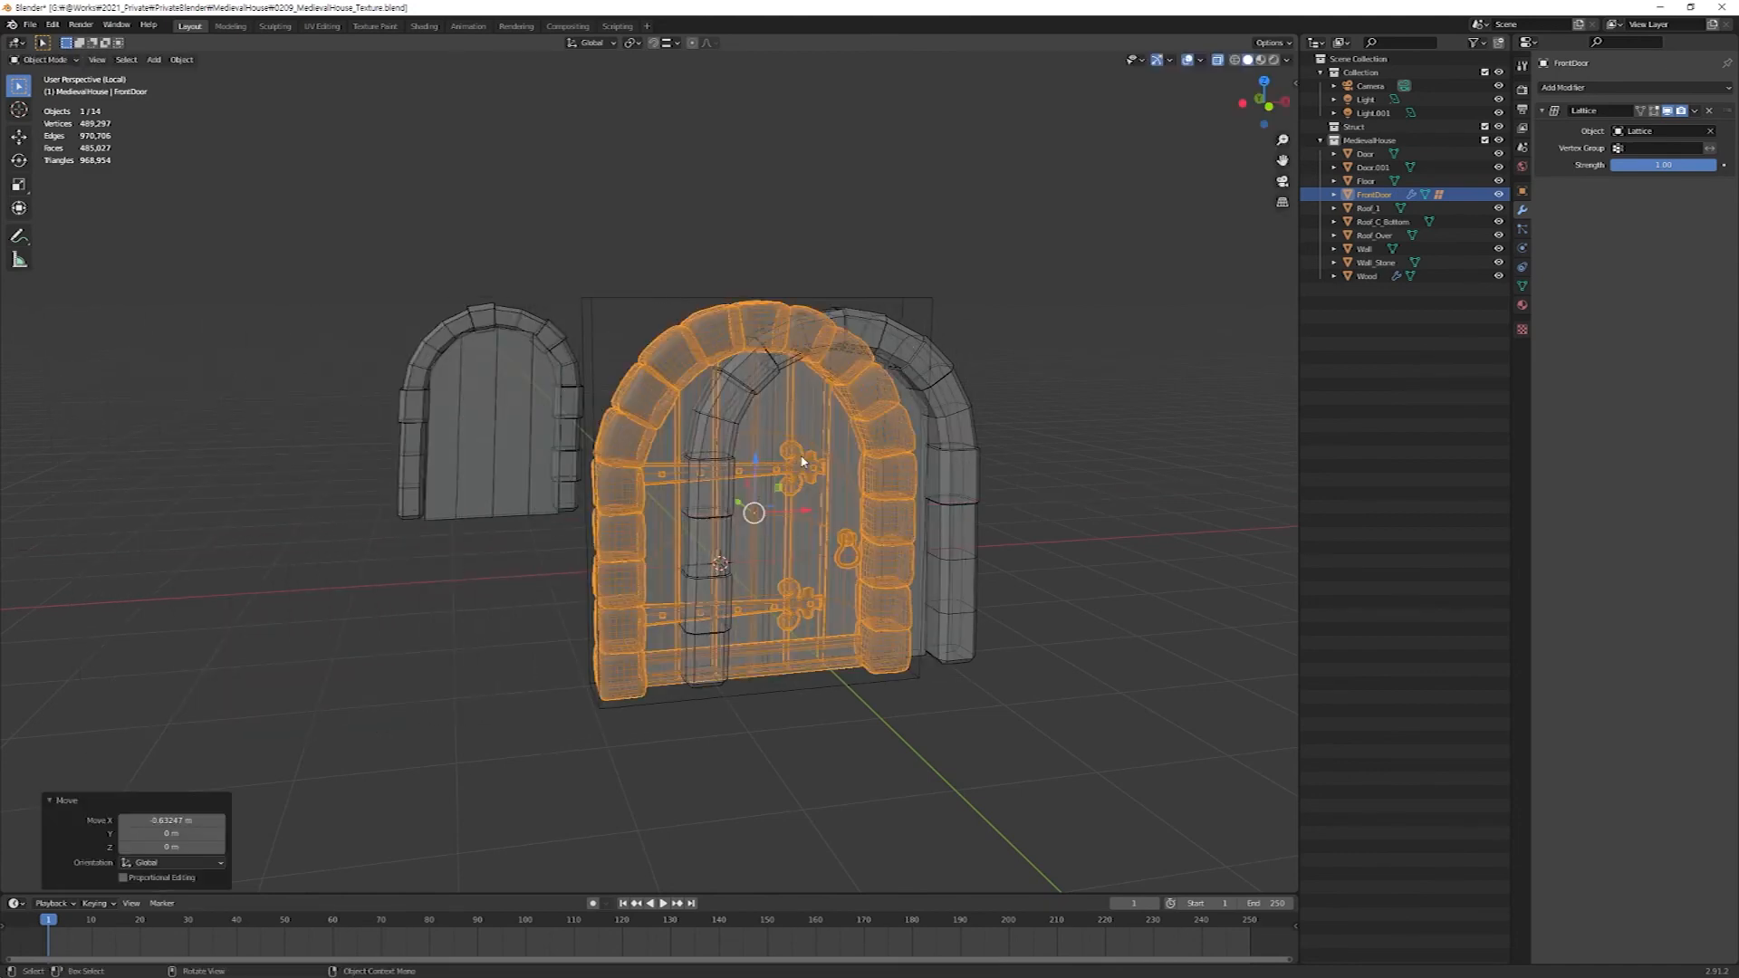
key(ctrl+z)
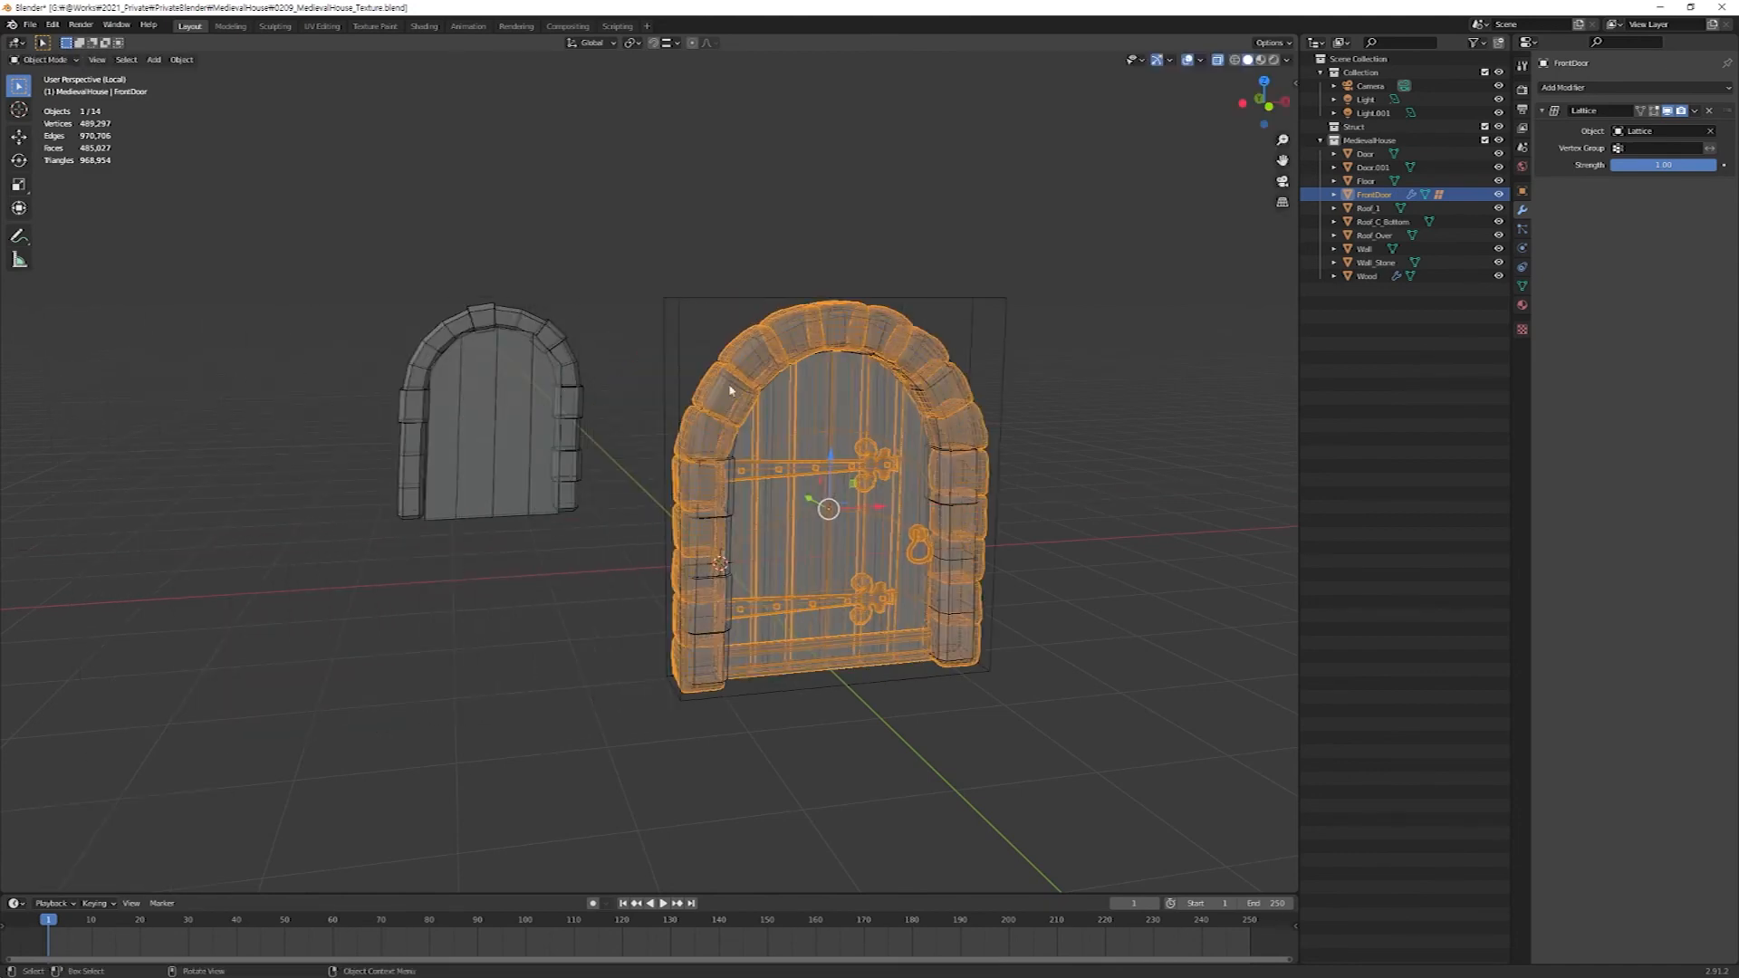
Duplicate FrontDoor together with its lattice and place the copy about 6.2 m along Y, near the old rear door.
click(1333, 195)
ctrl+click(1385, 236)
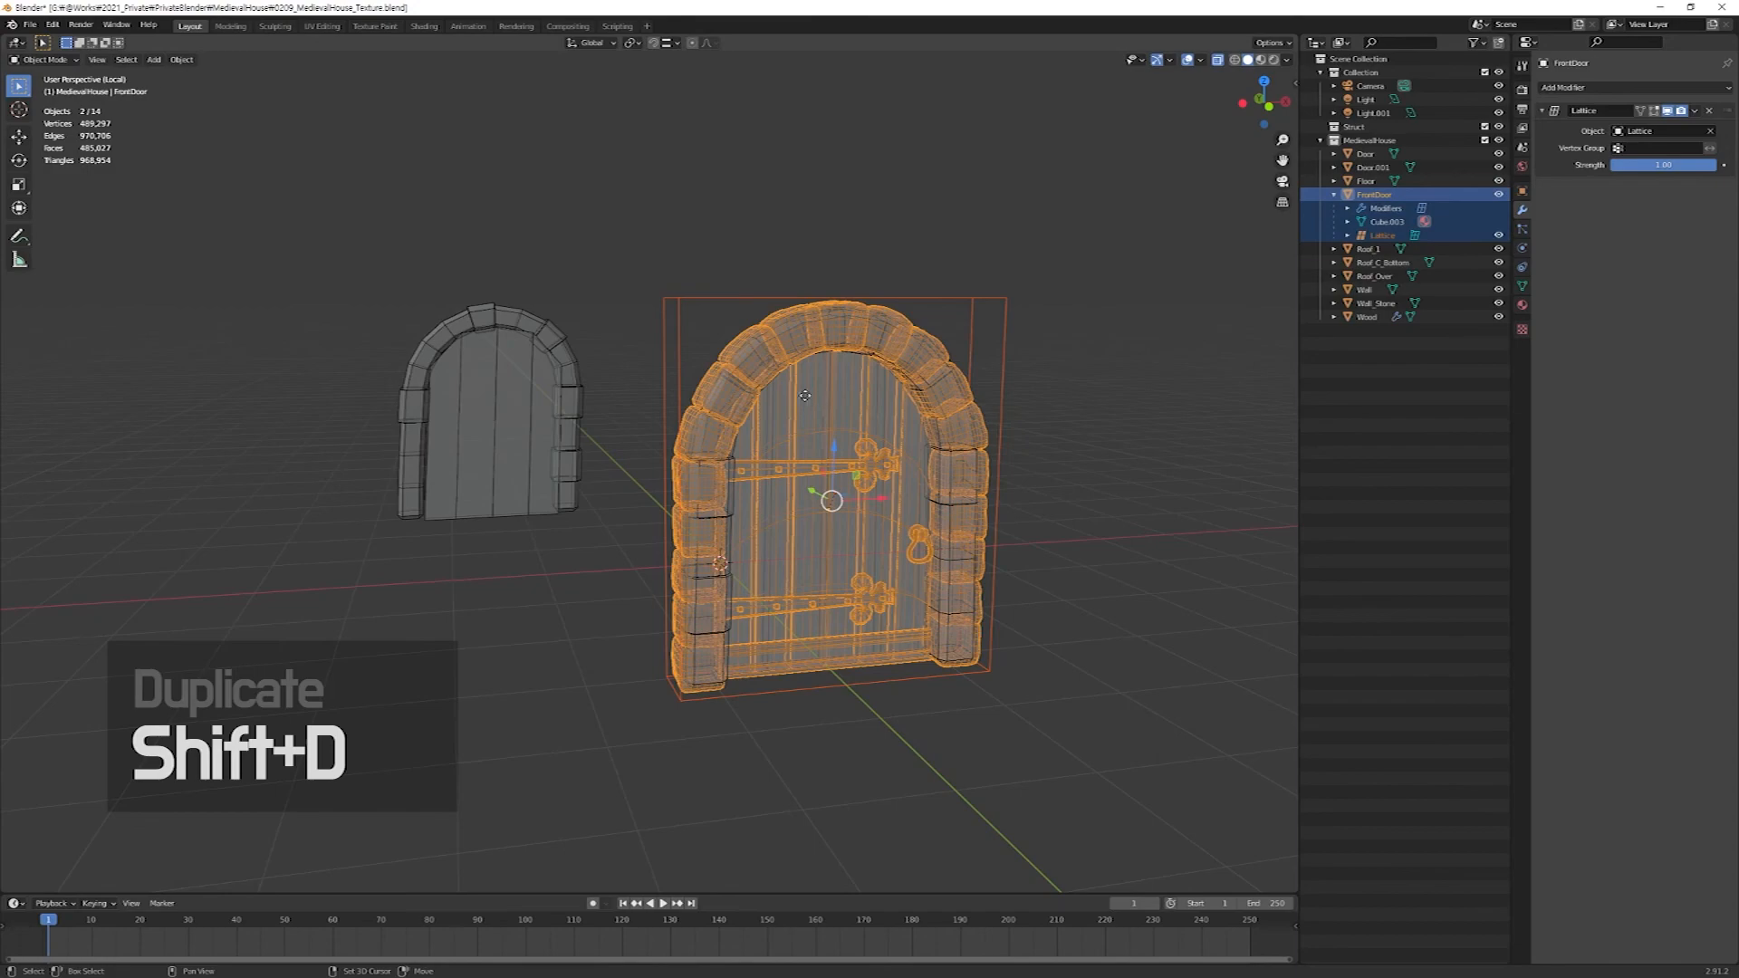
key(shift+d)
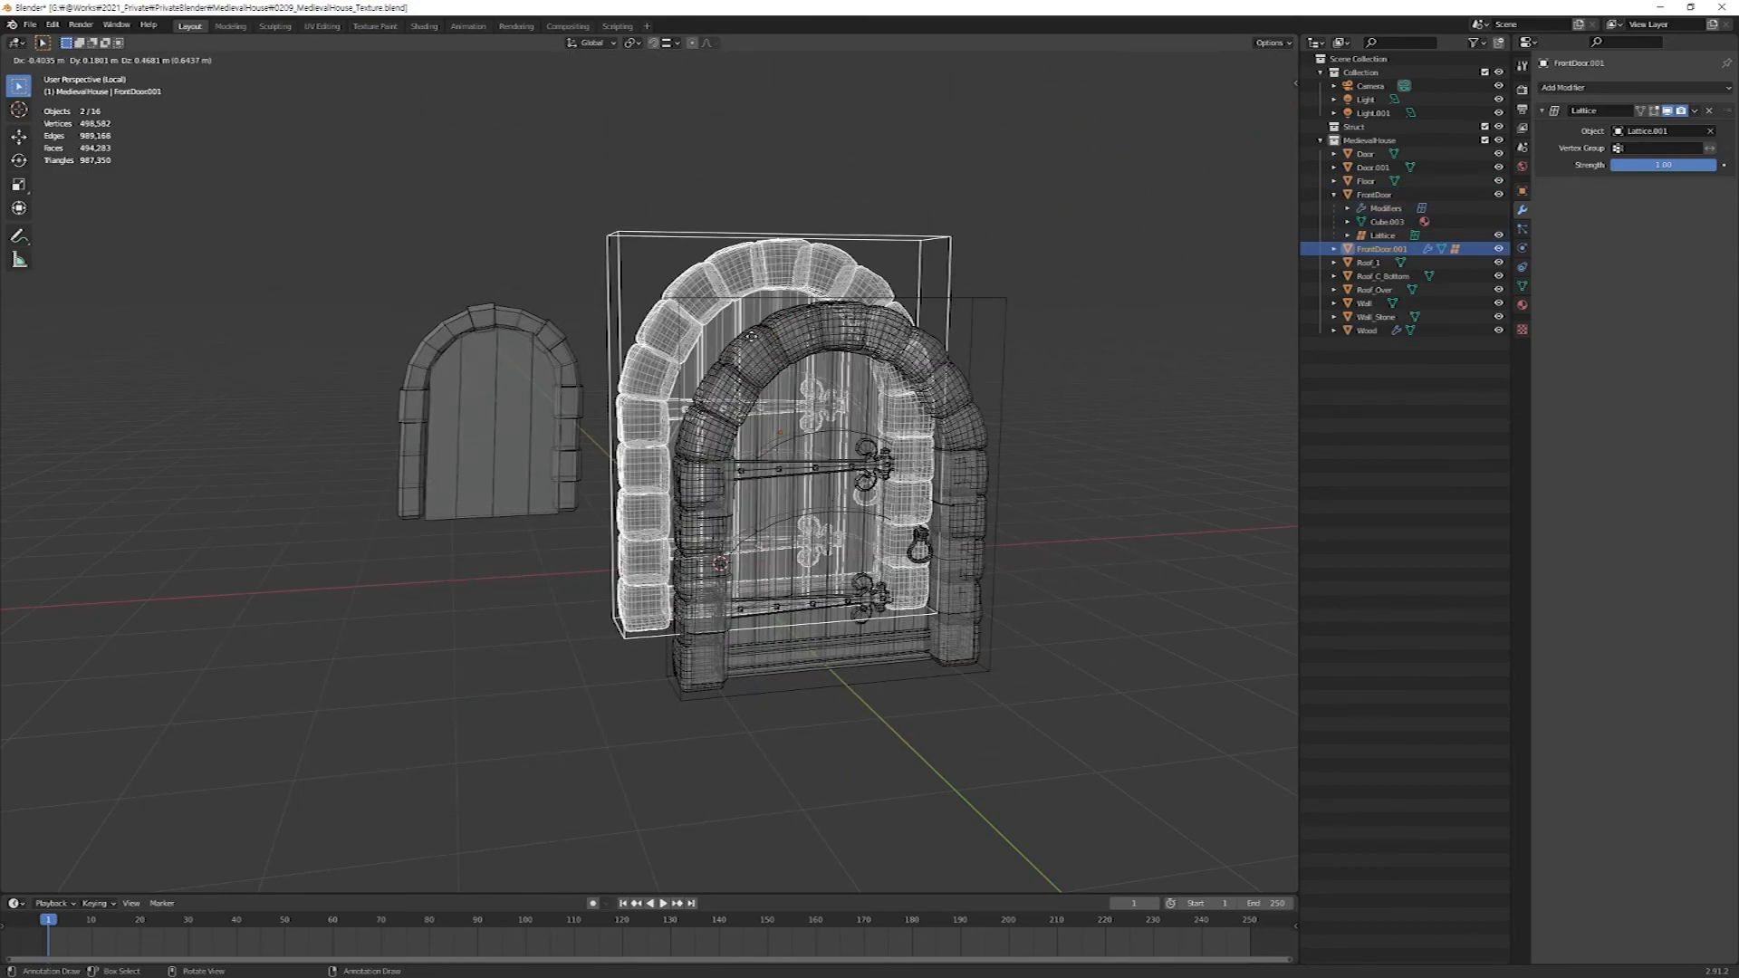
key(y)
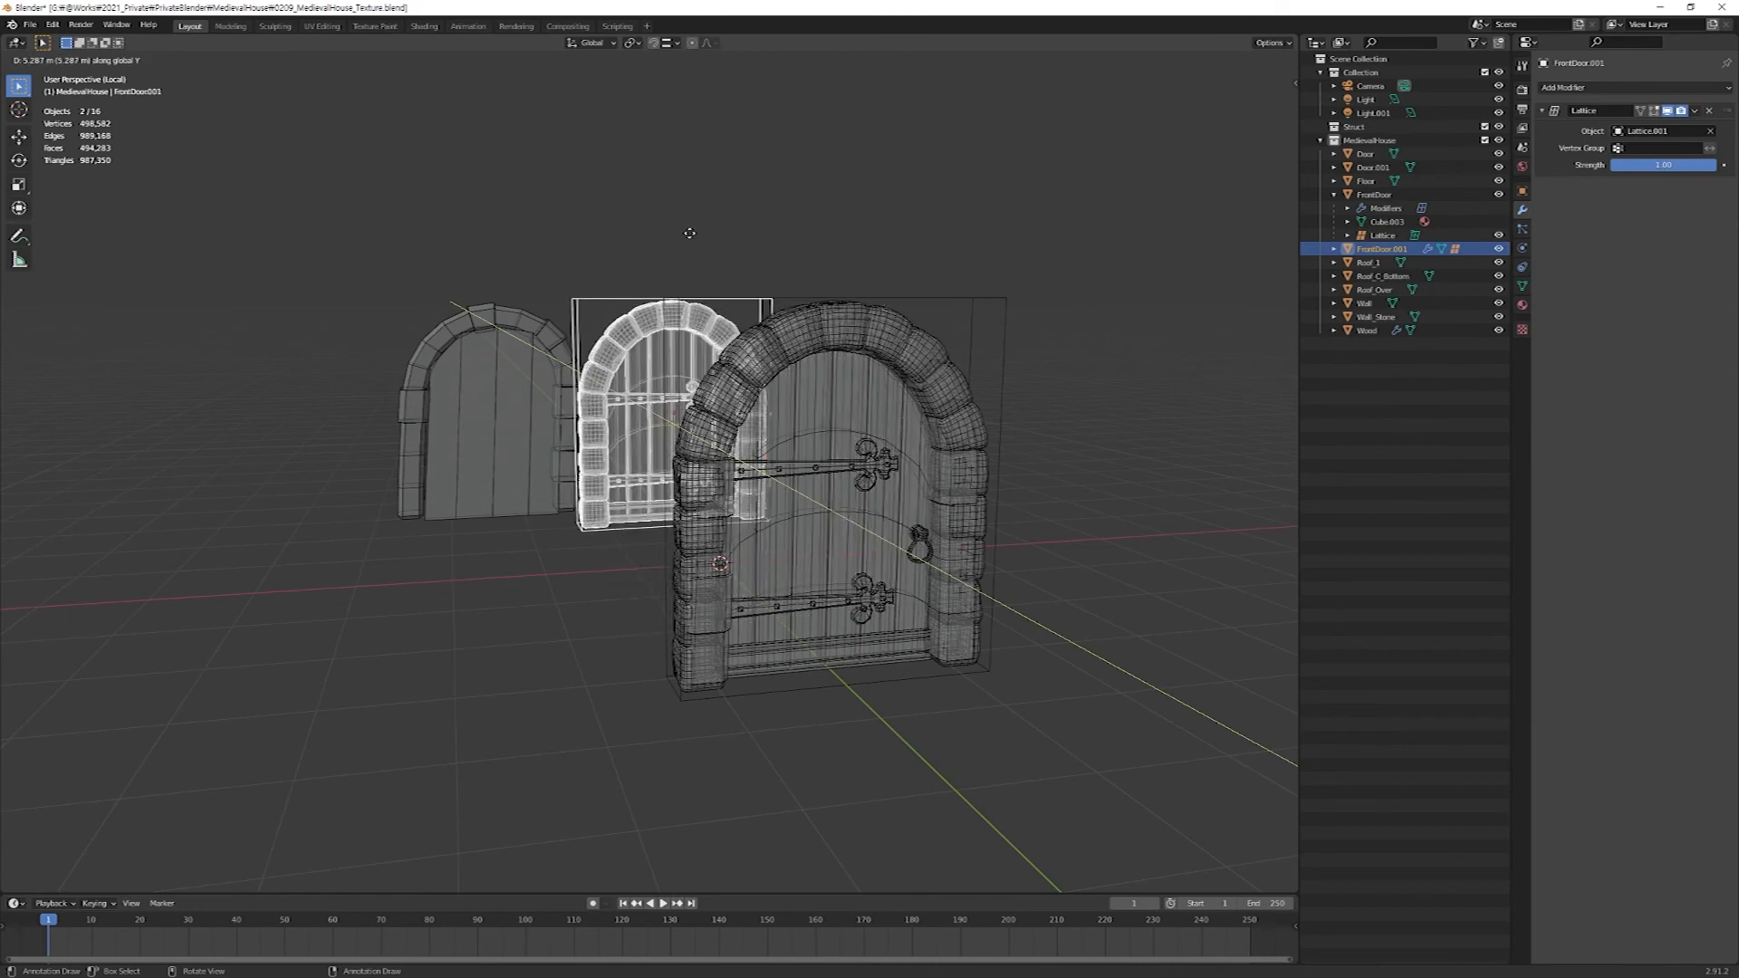
click(651, 270)
middle_drag(650, 272, 936, 589)
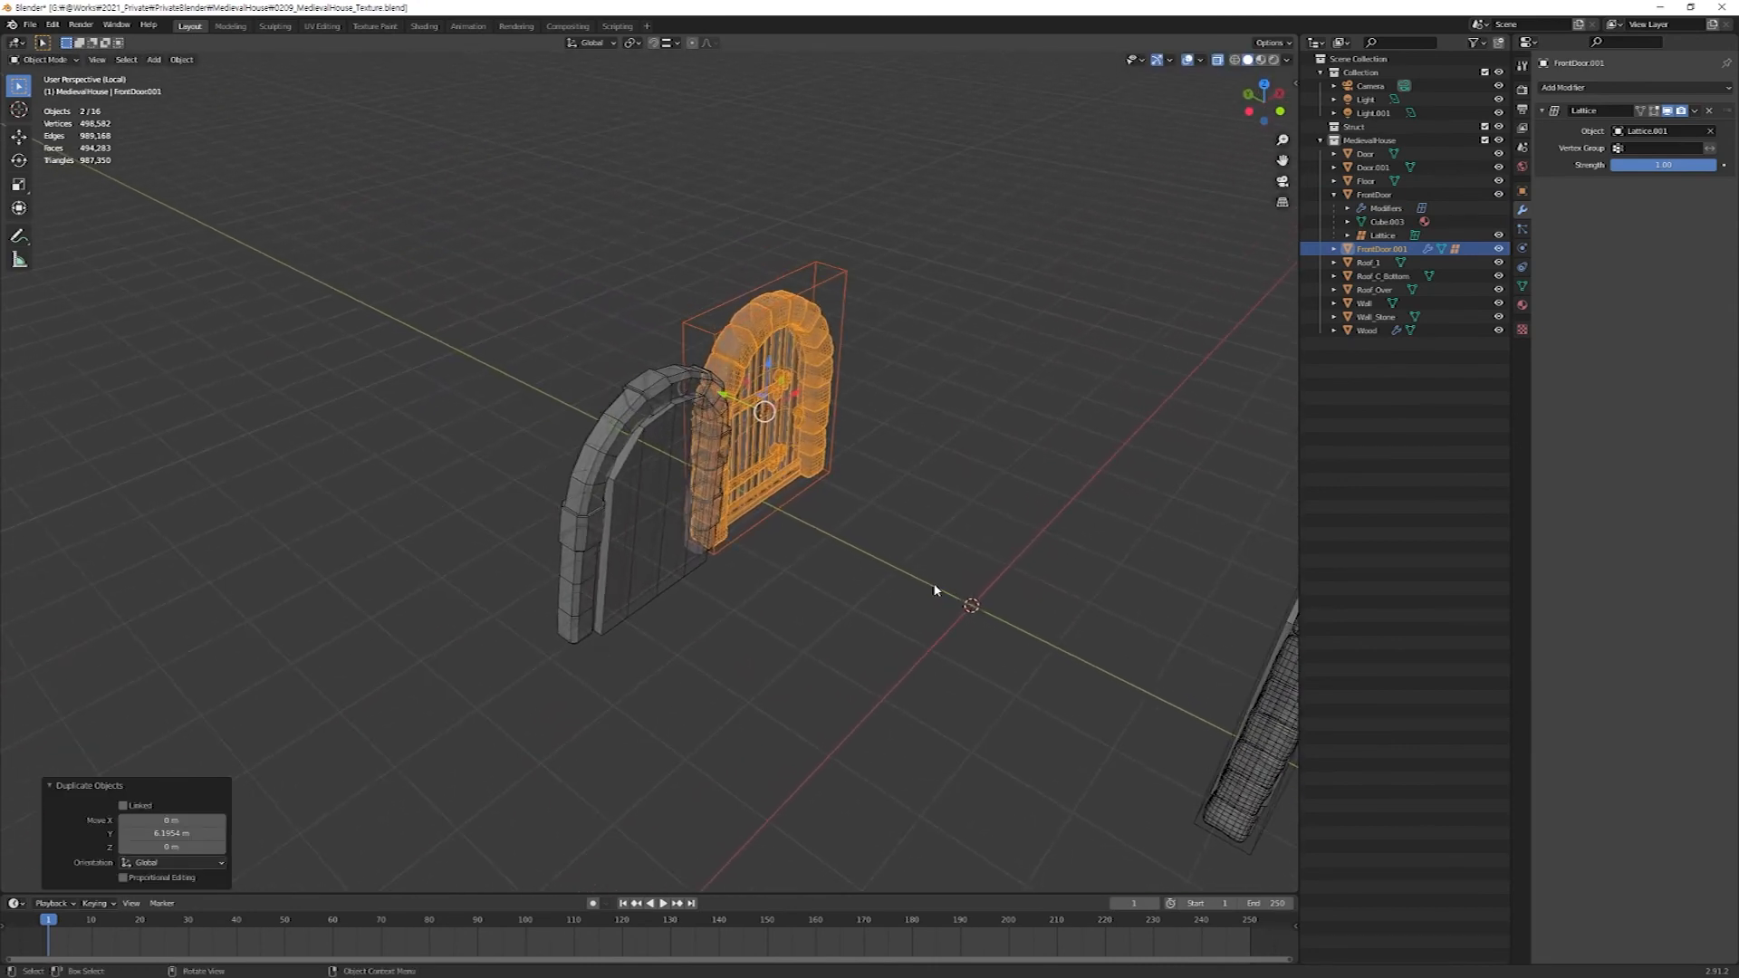
Rotate the duplicated door and its lattice 180° about the Z axis and check it in the back view.
key(r)
text(z)
text(180)
key(Return)
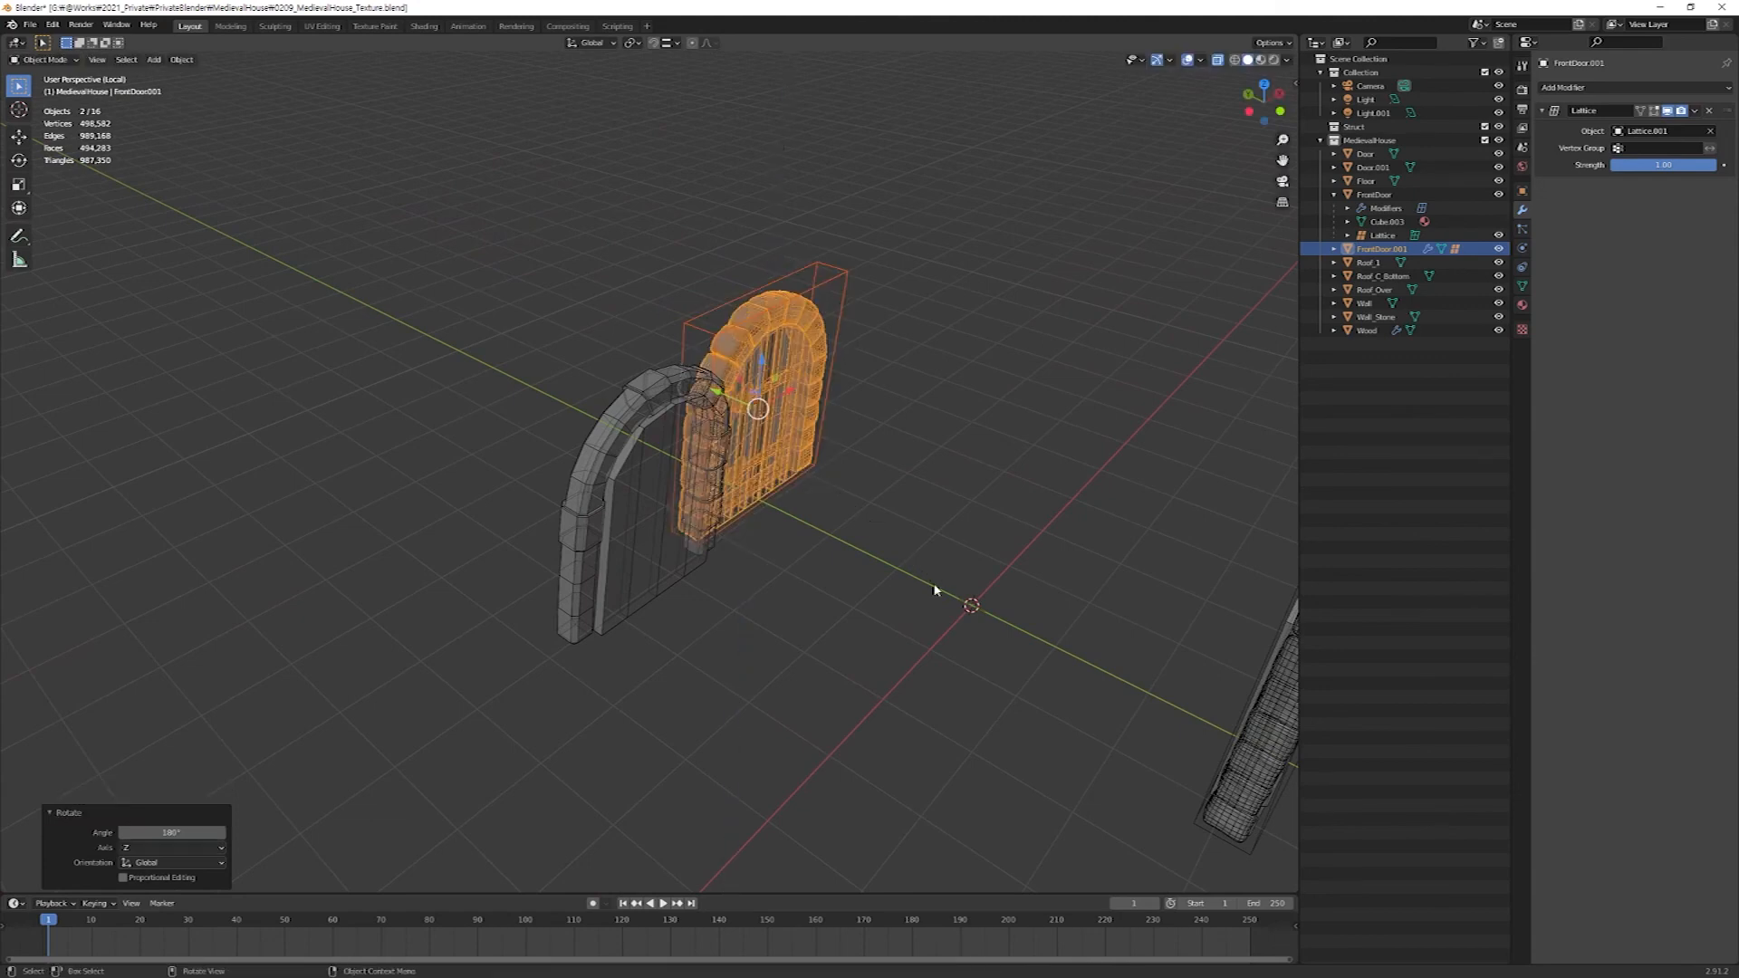
middle_drag(855, 530, 808, 460)
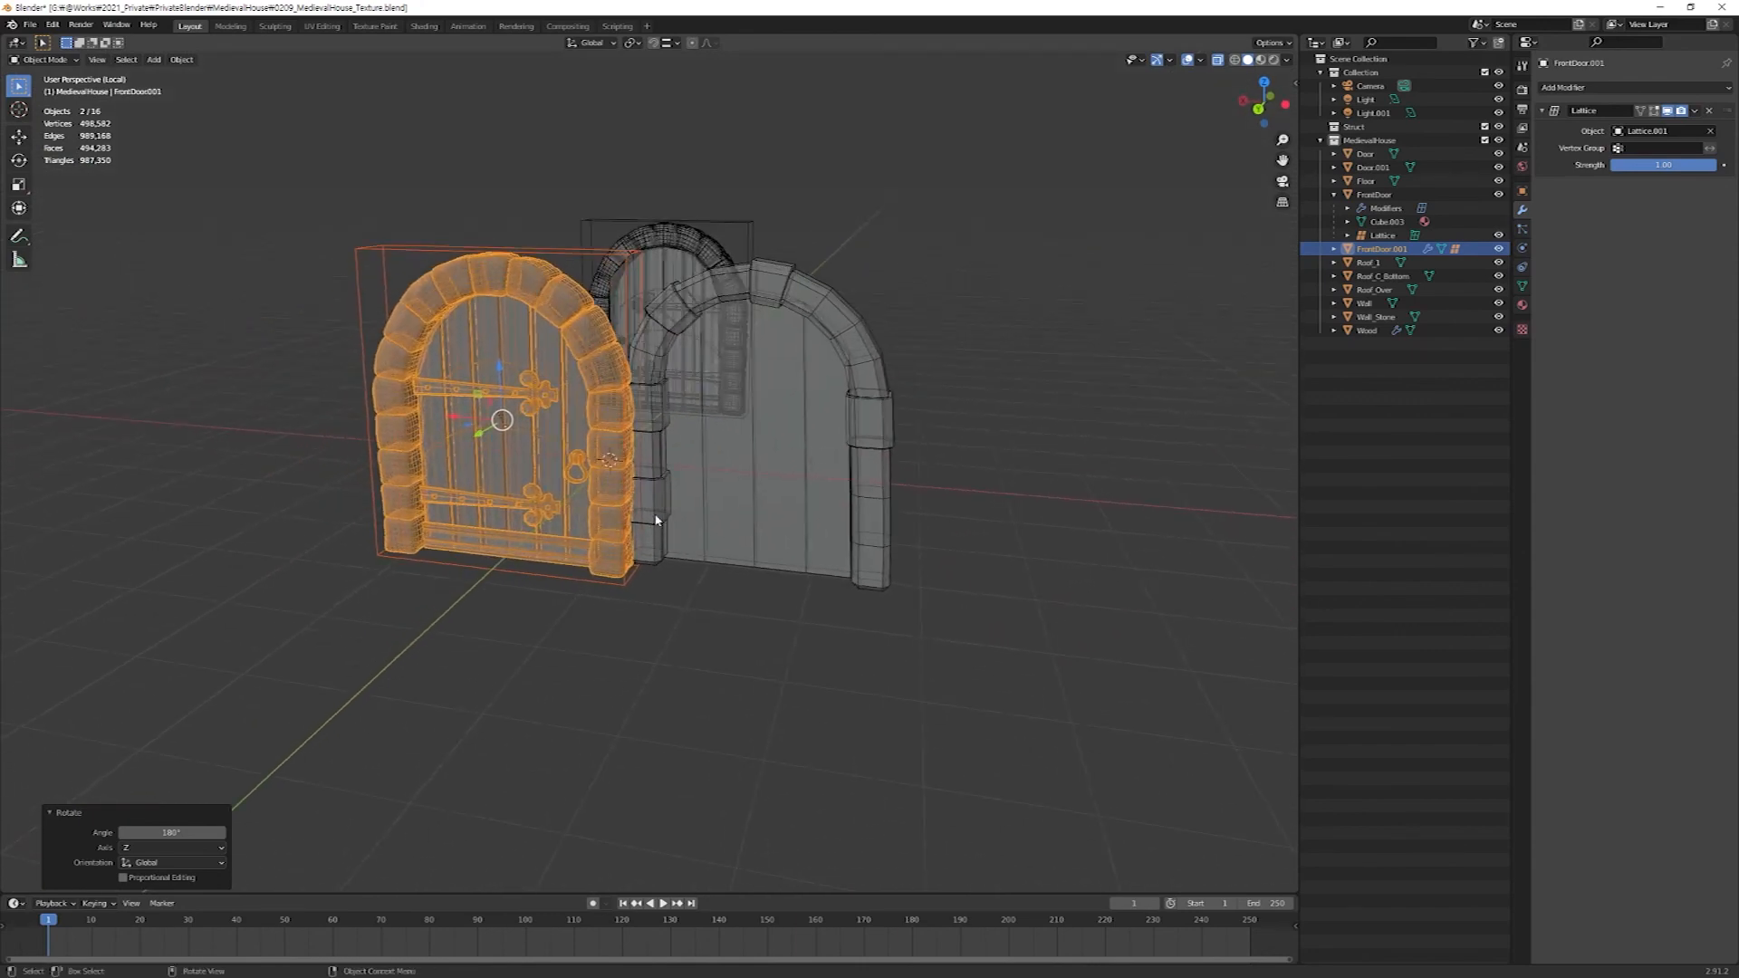
key(alt+z)
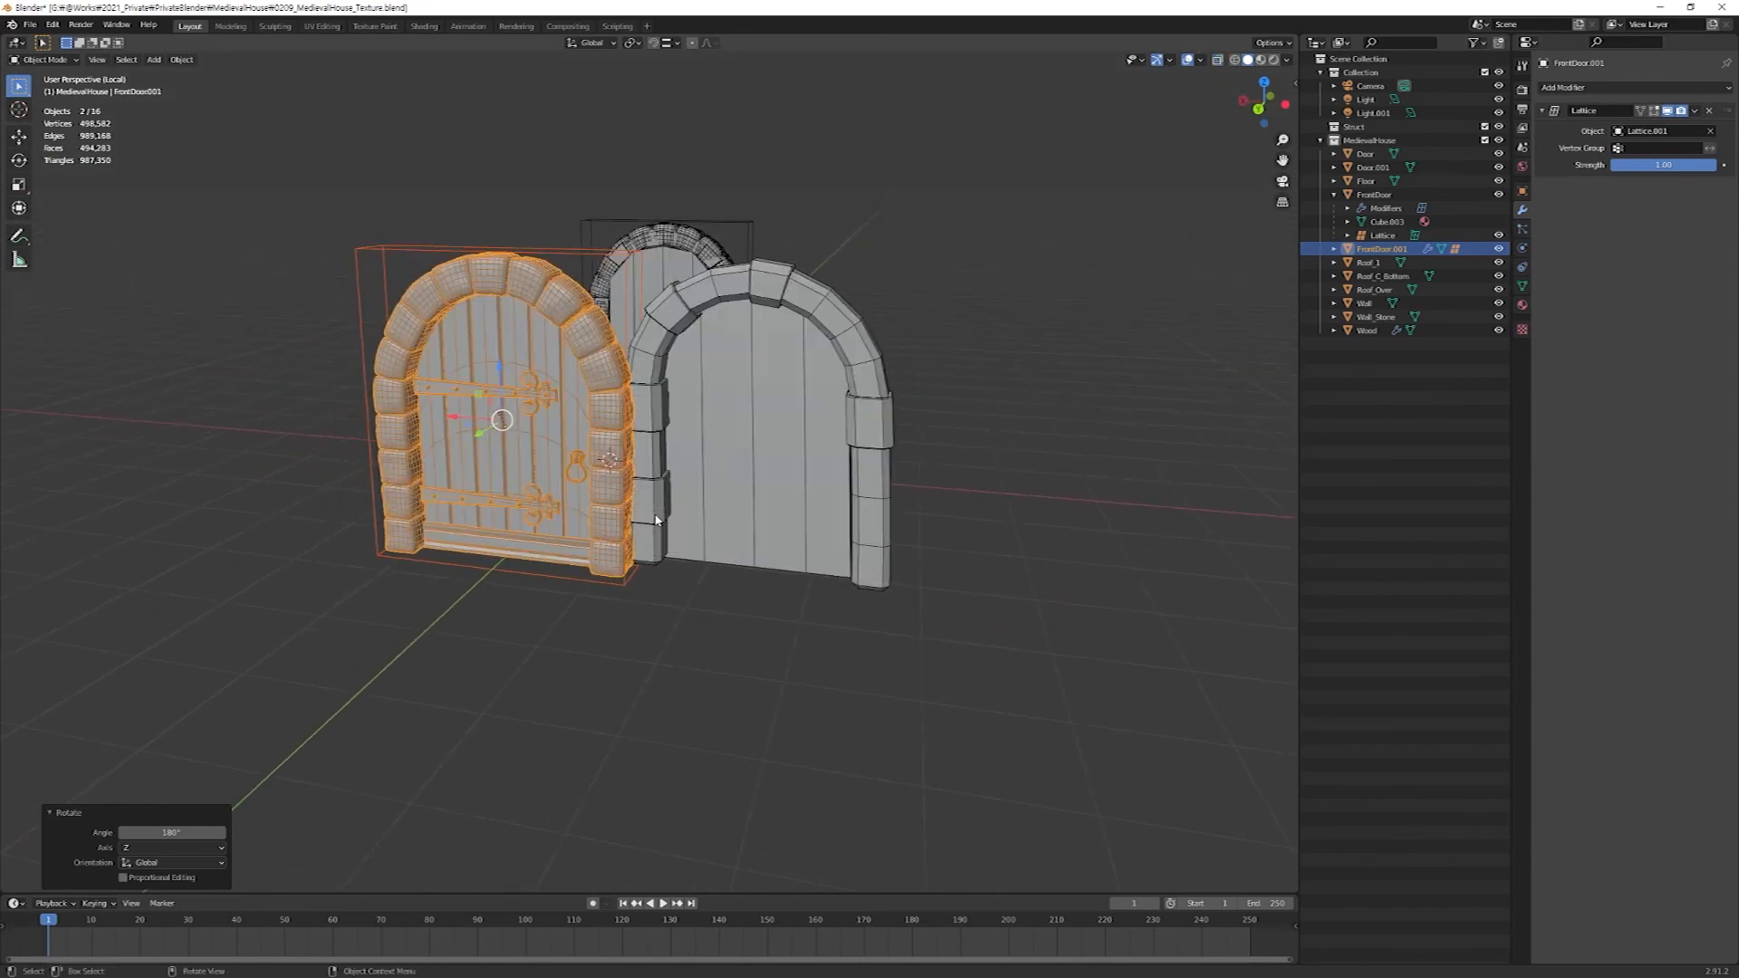
key(KP_1)
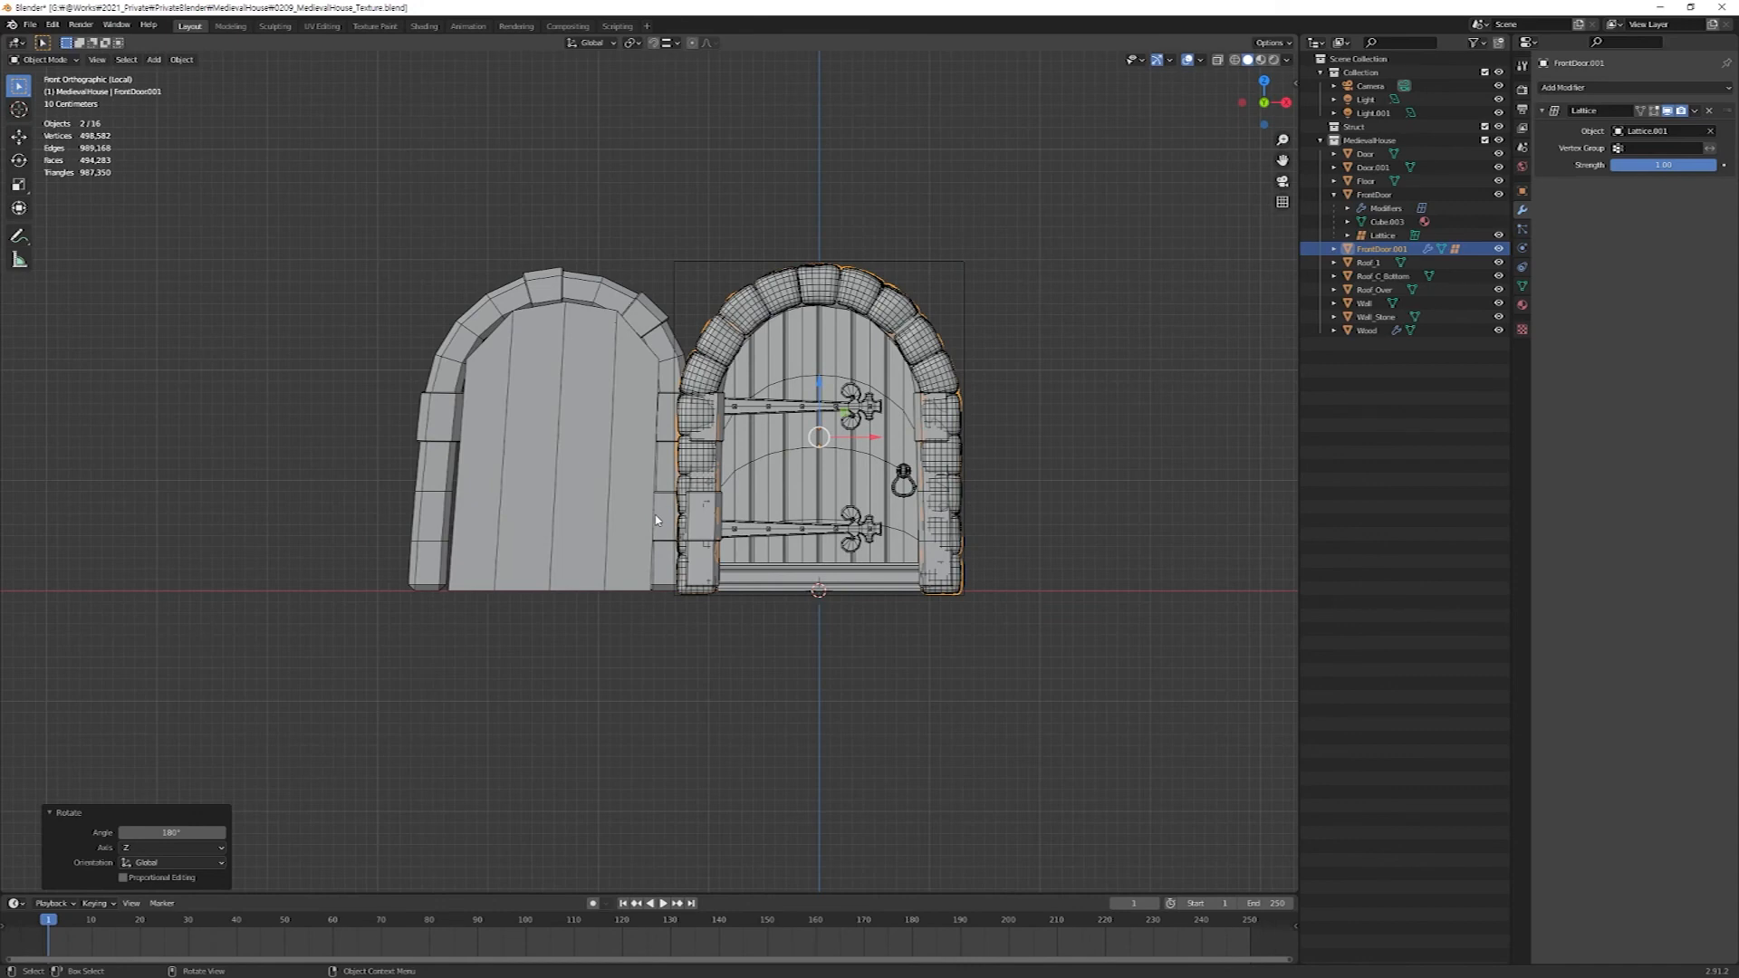
key(ctrl+KP_1)
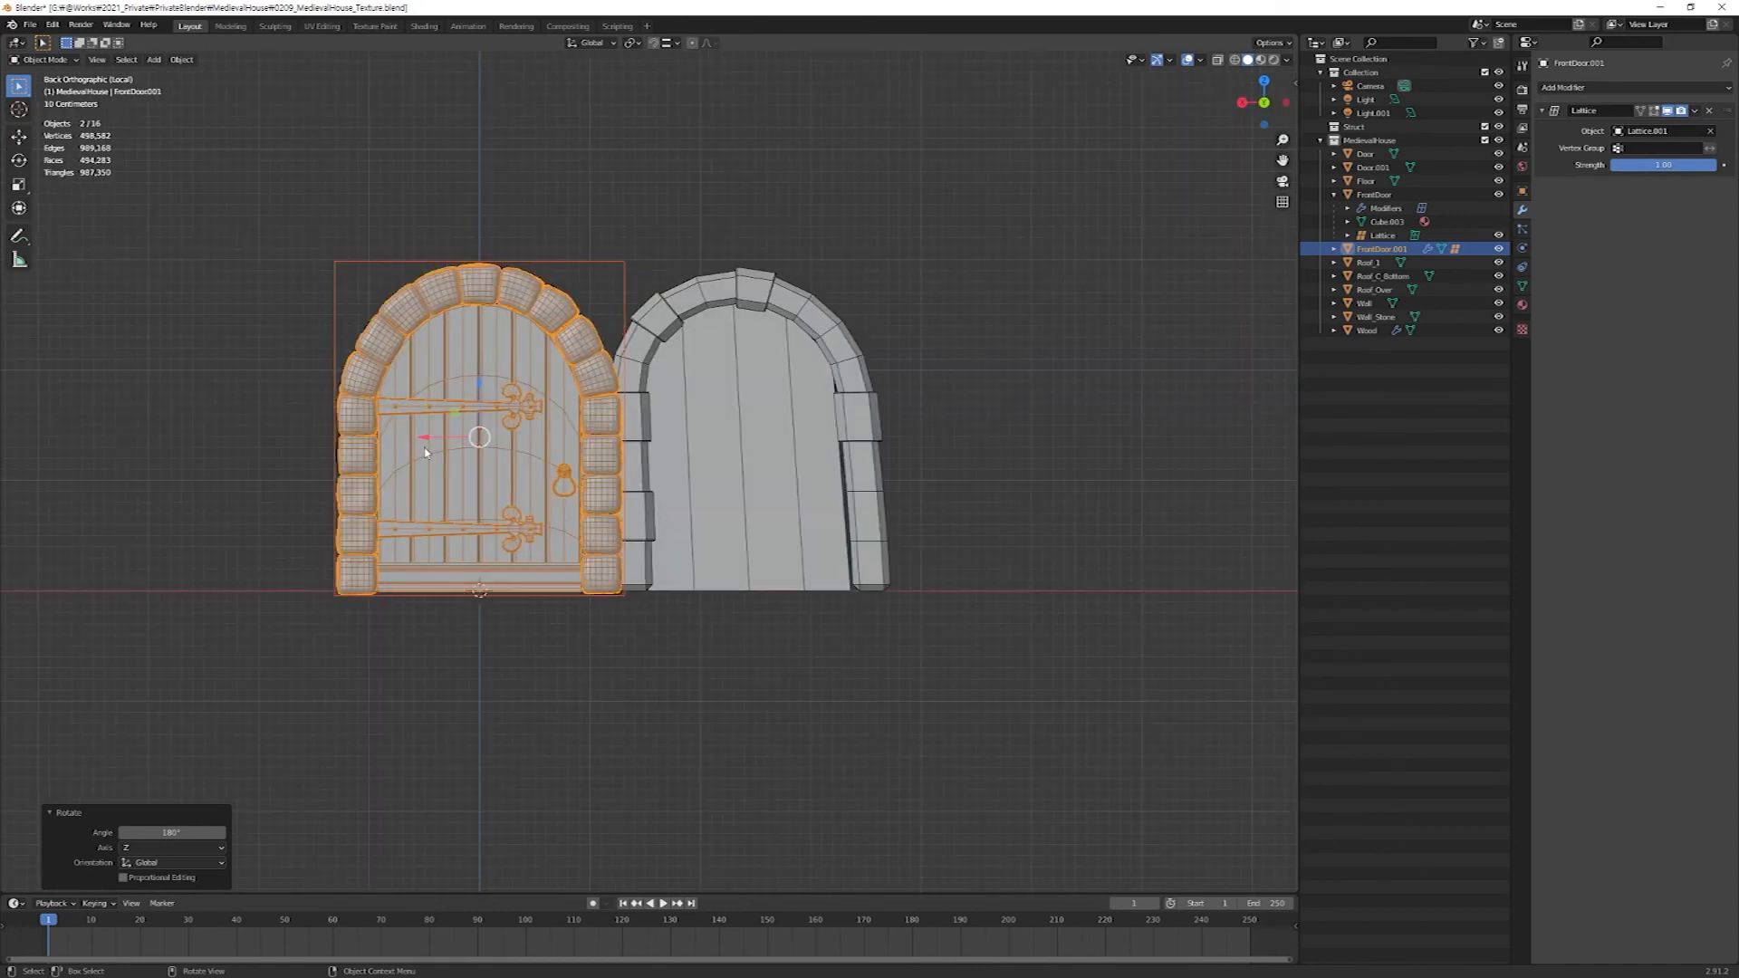
Rename the duplicated door FrontDoor.001 as BackDoor.
click(1381, 248)
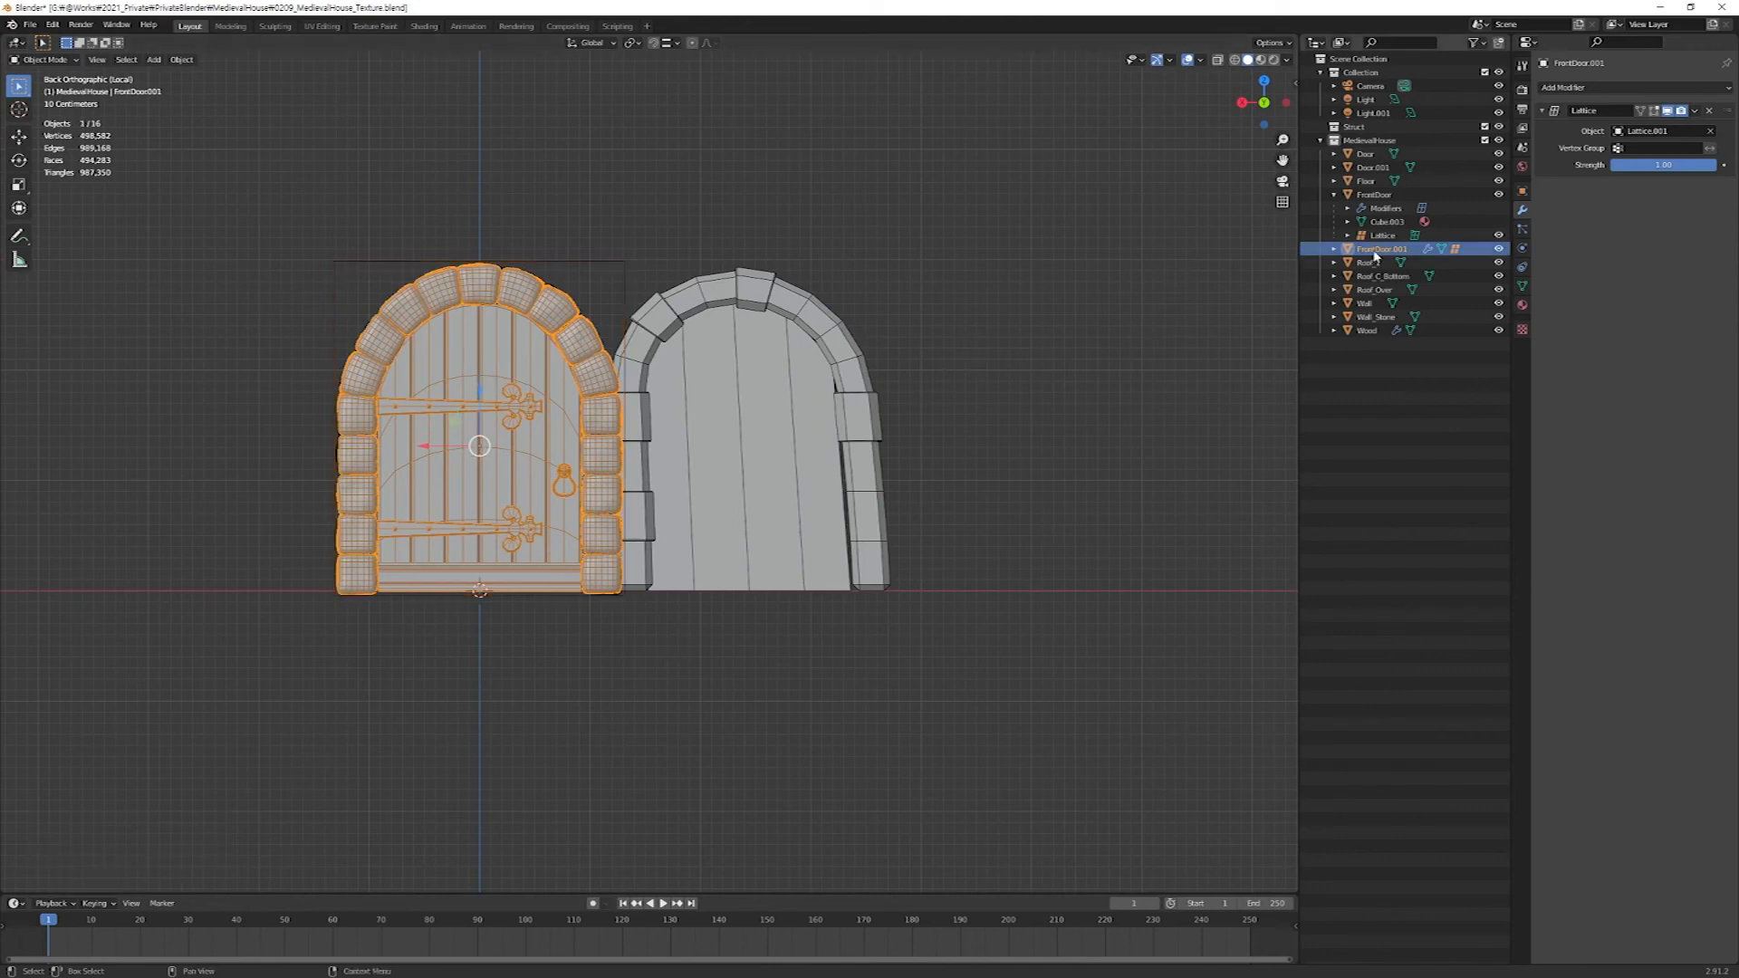
double_click(1381, 248)
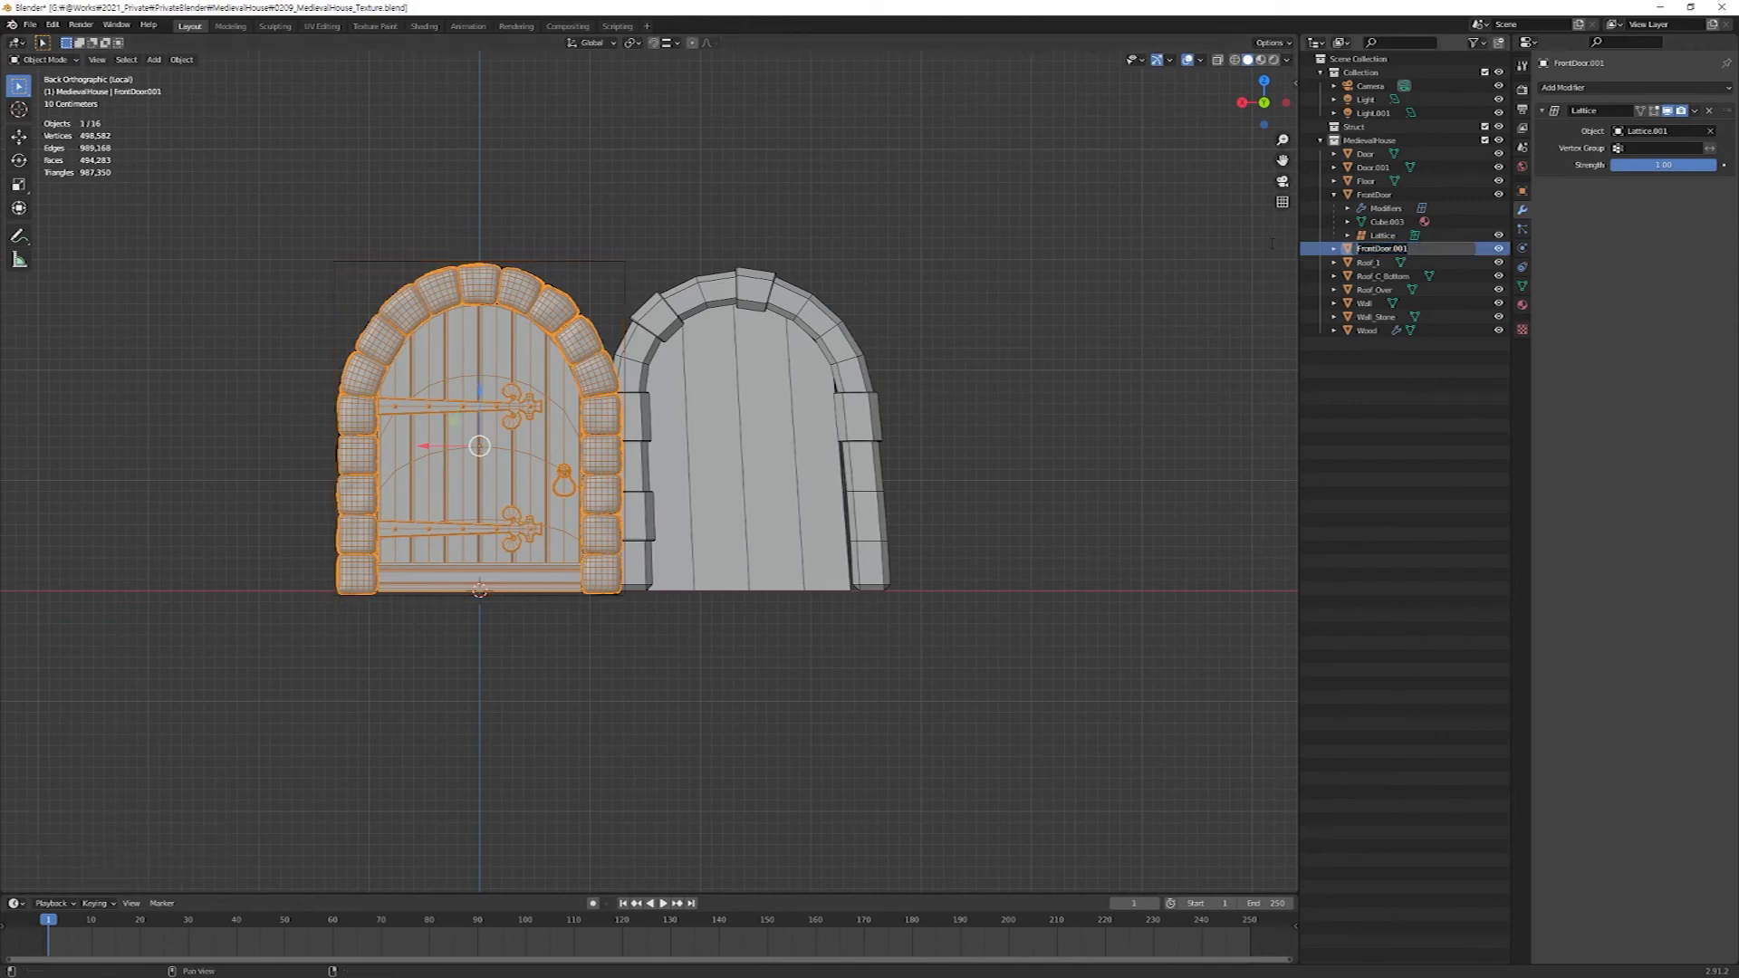
text(BackDoor)
key(Return)
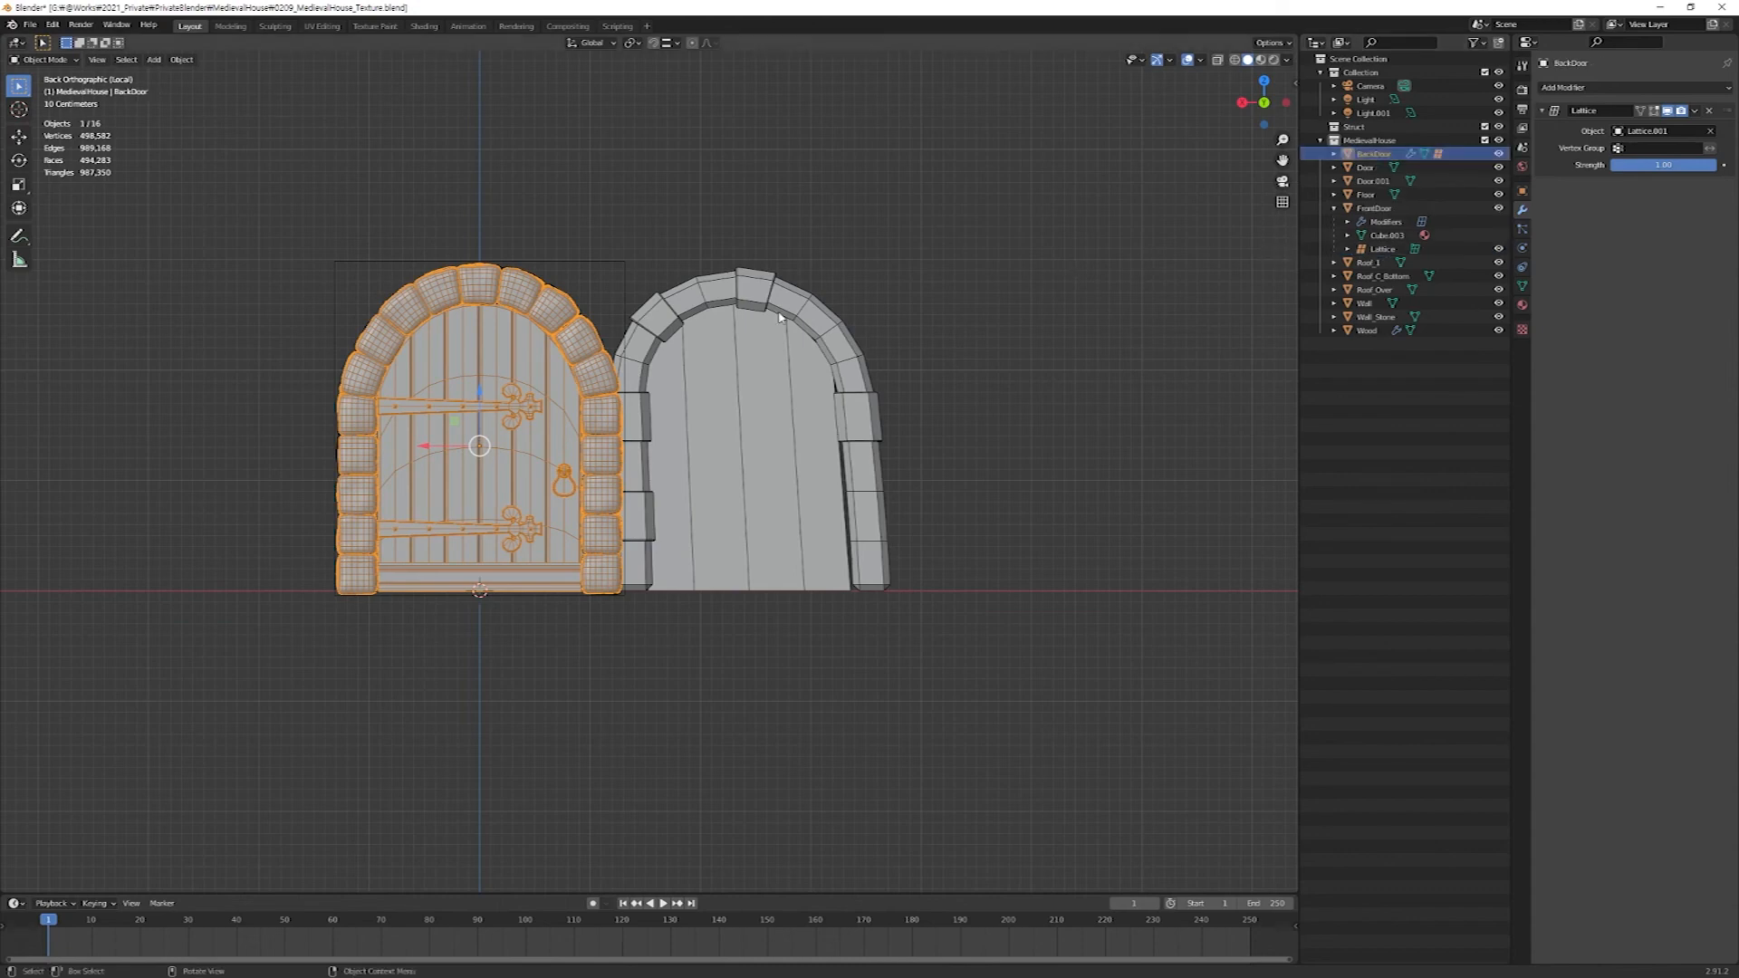
Move BackDoor about -2.55 m along X onto the old rear door.
key(g)
key(x)
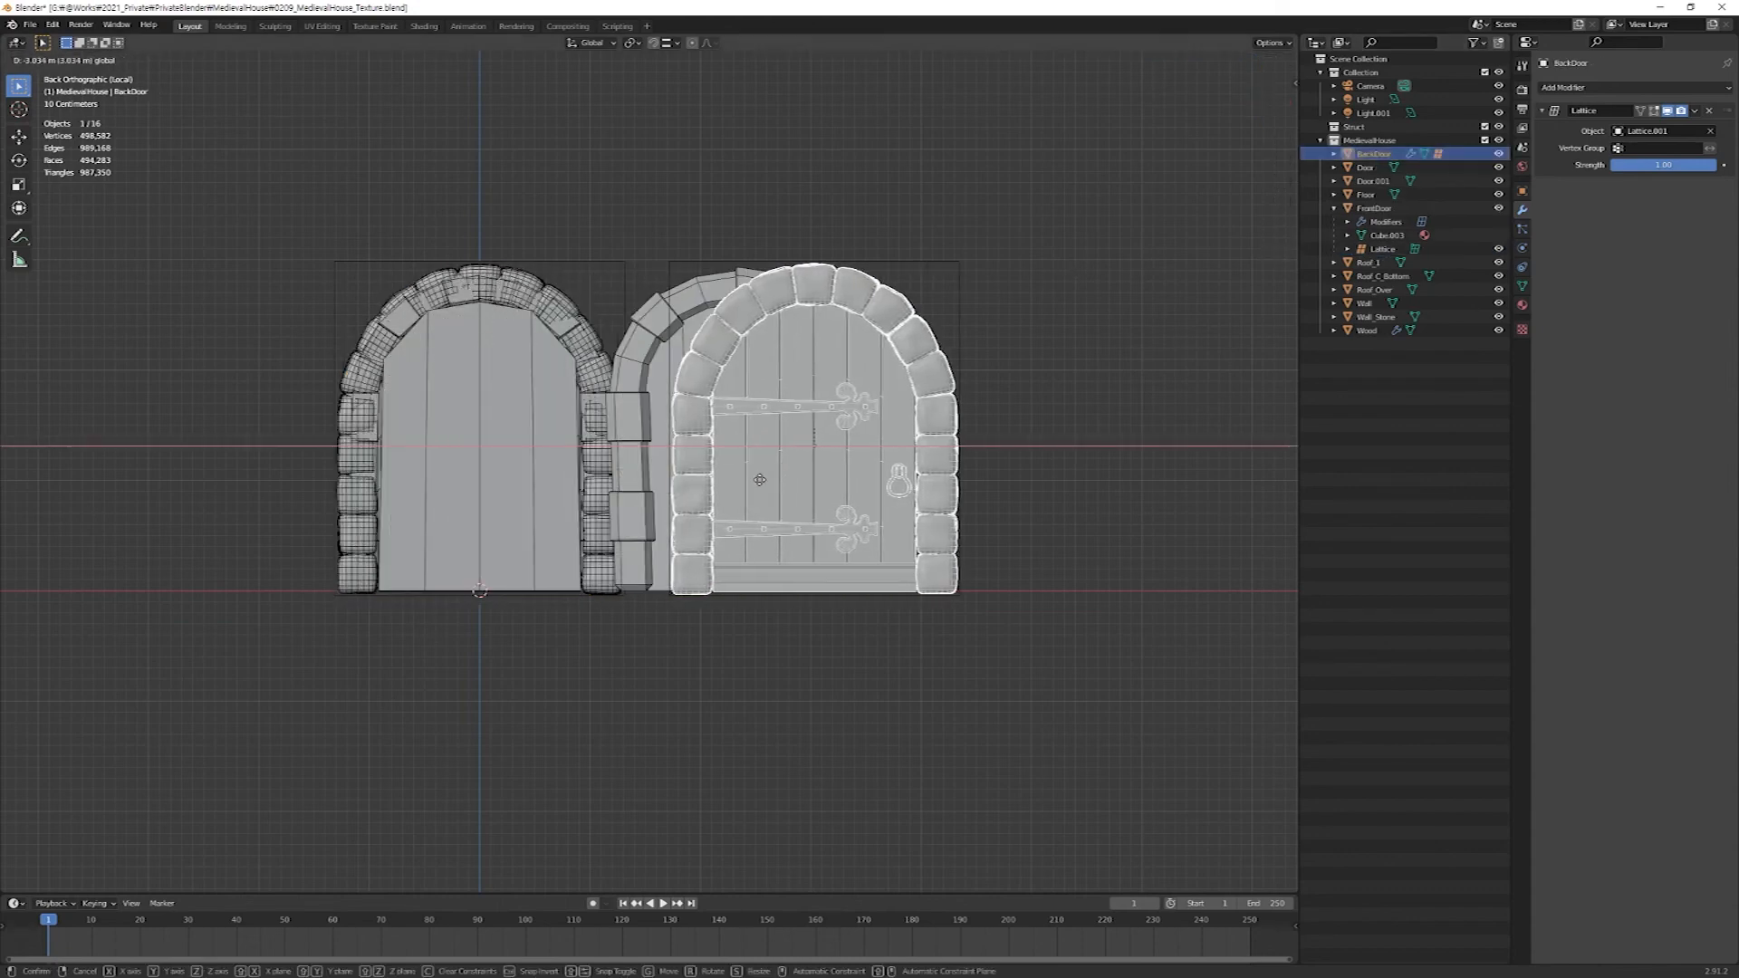
click(707, 487)
Shift the top points of BackDoor's lattice about 0.28 m along X to match the old rear door's slant.
click(1334, 154)
click(1378, 195)
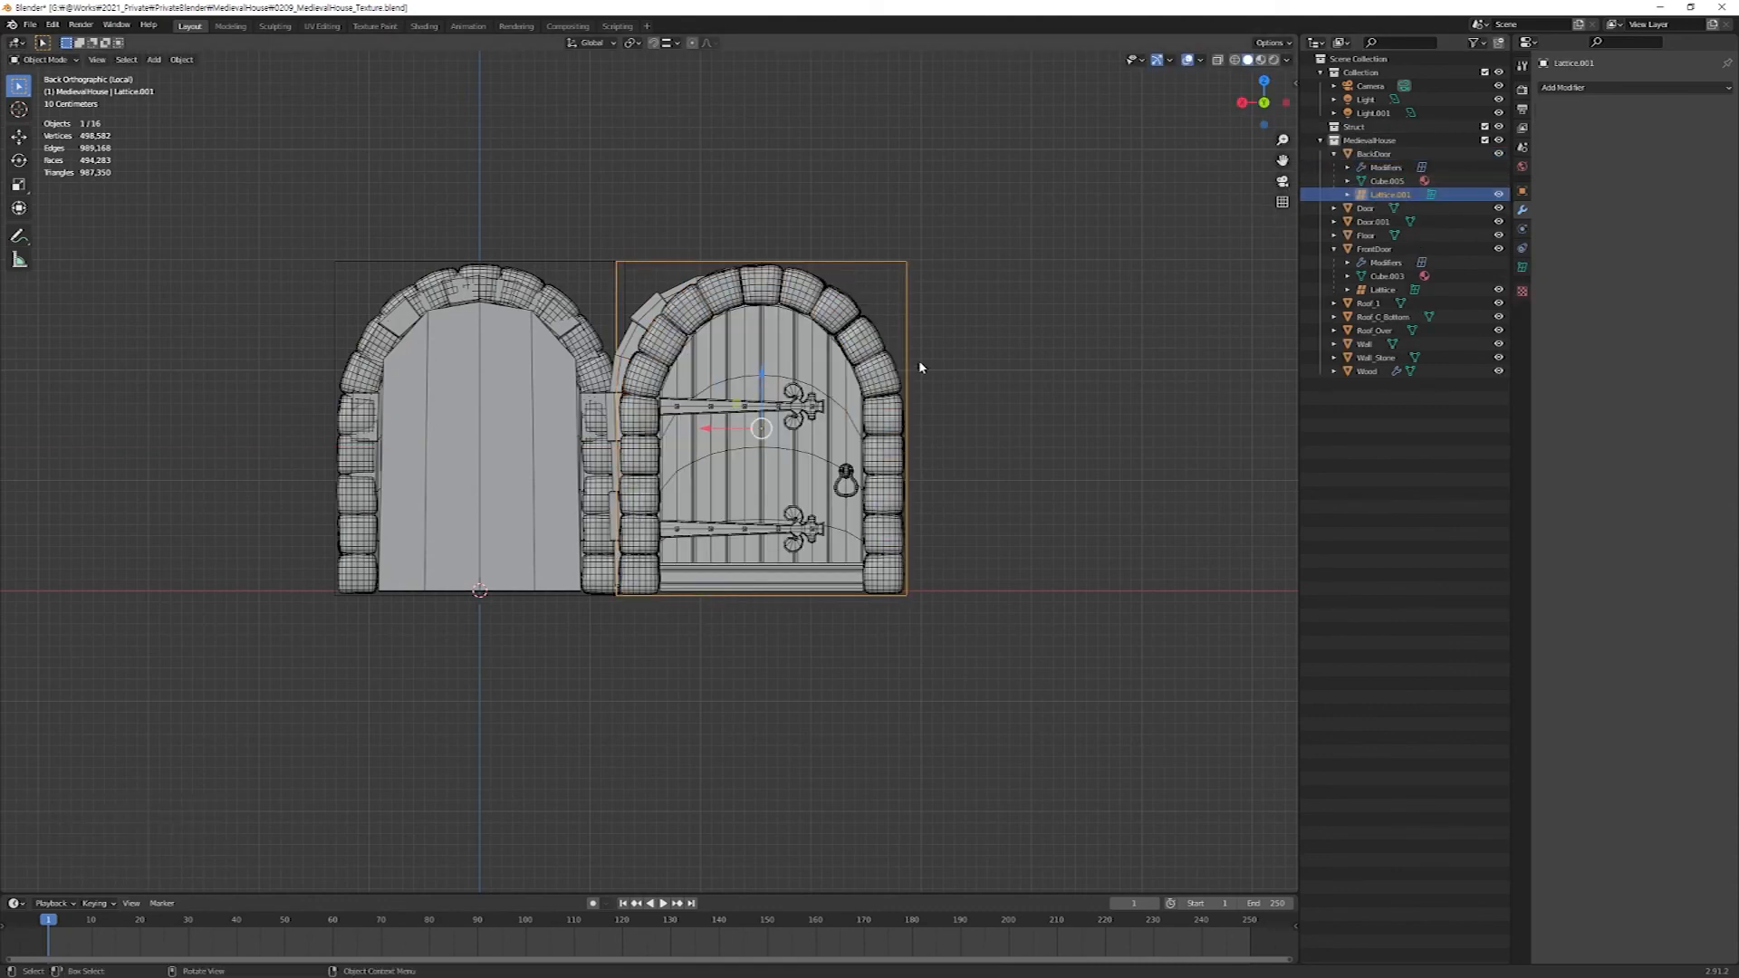
key(Tab)
drag(1023, 193, 513, 283)
drag(711, 262, 673, 262)
key(alt+z)
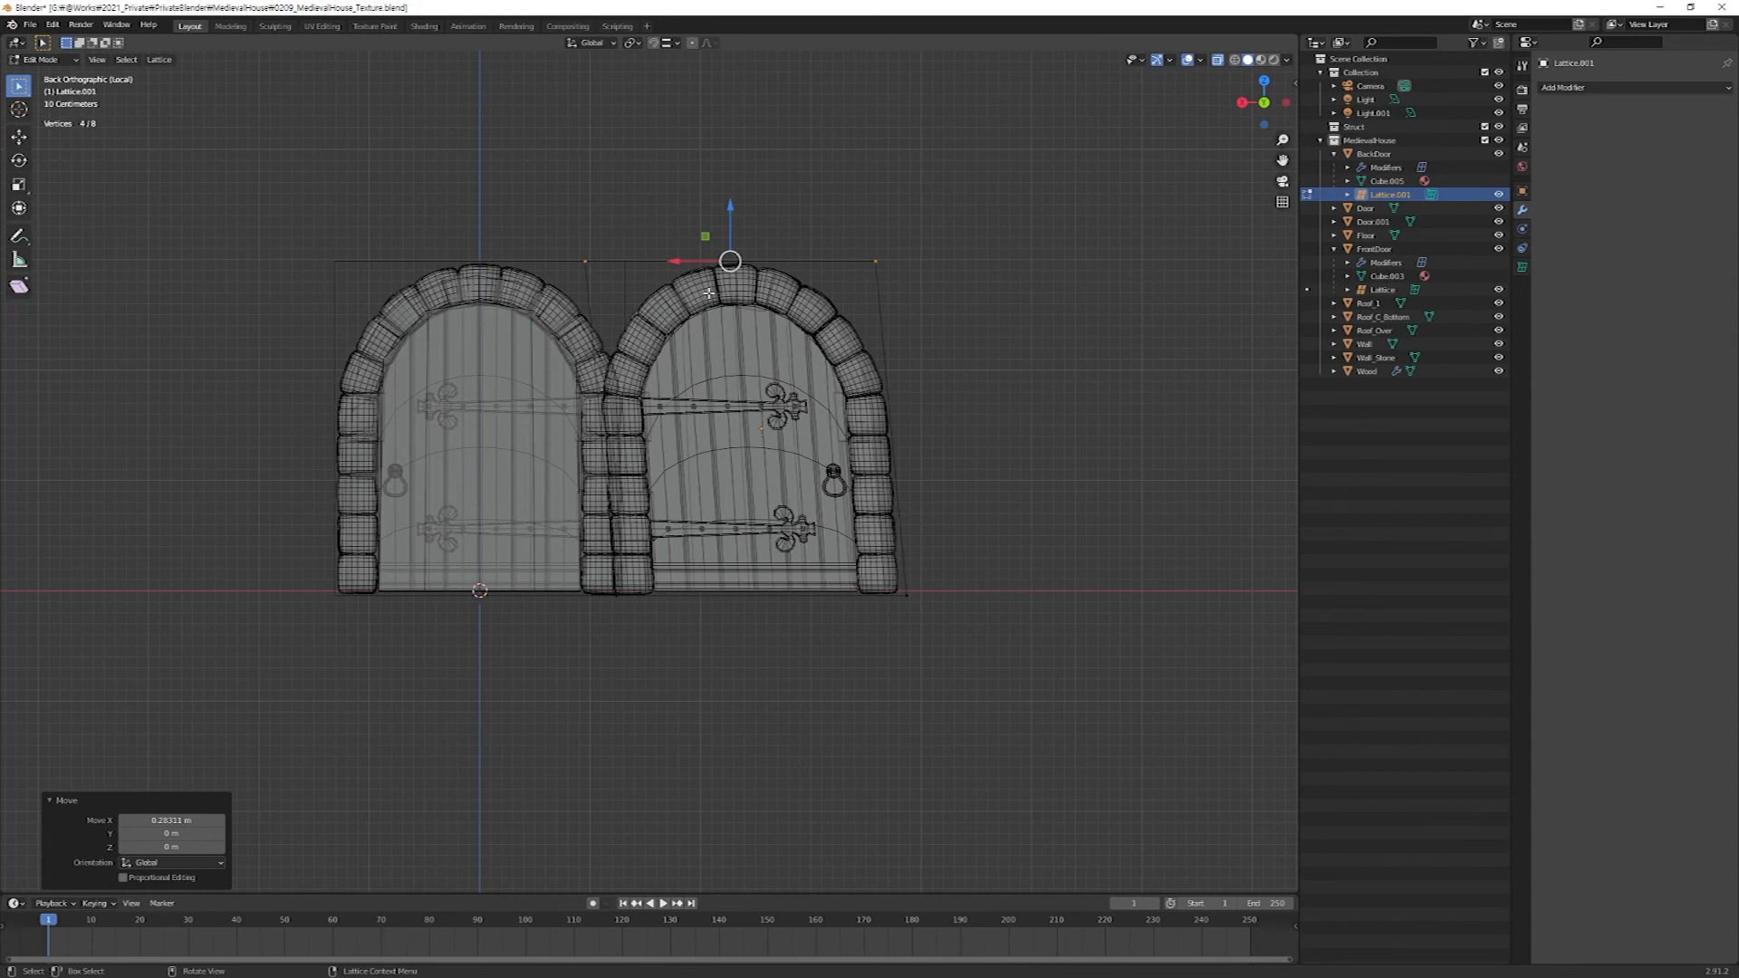
key(KP_3)
key(Tab)
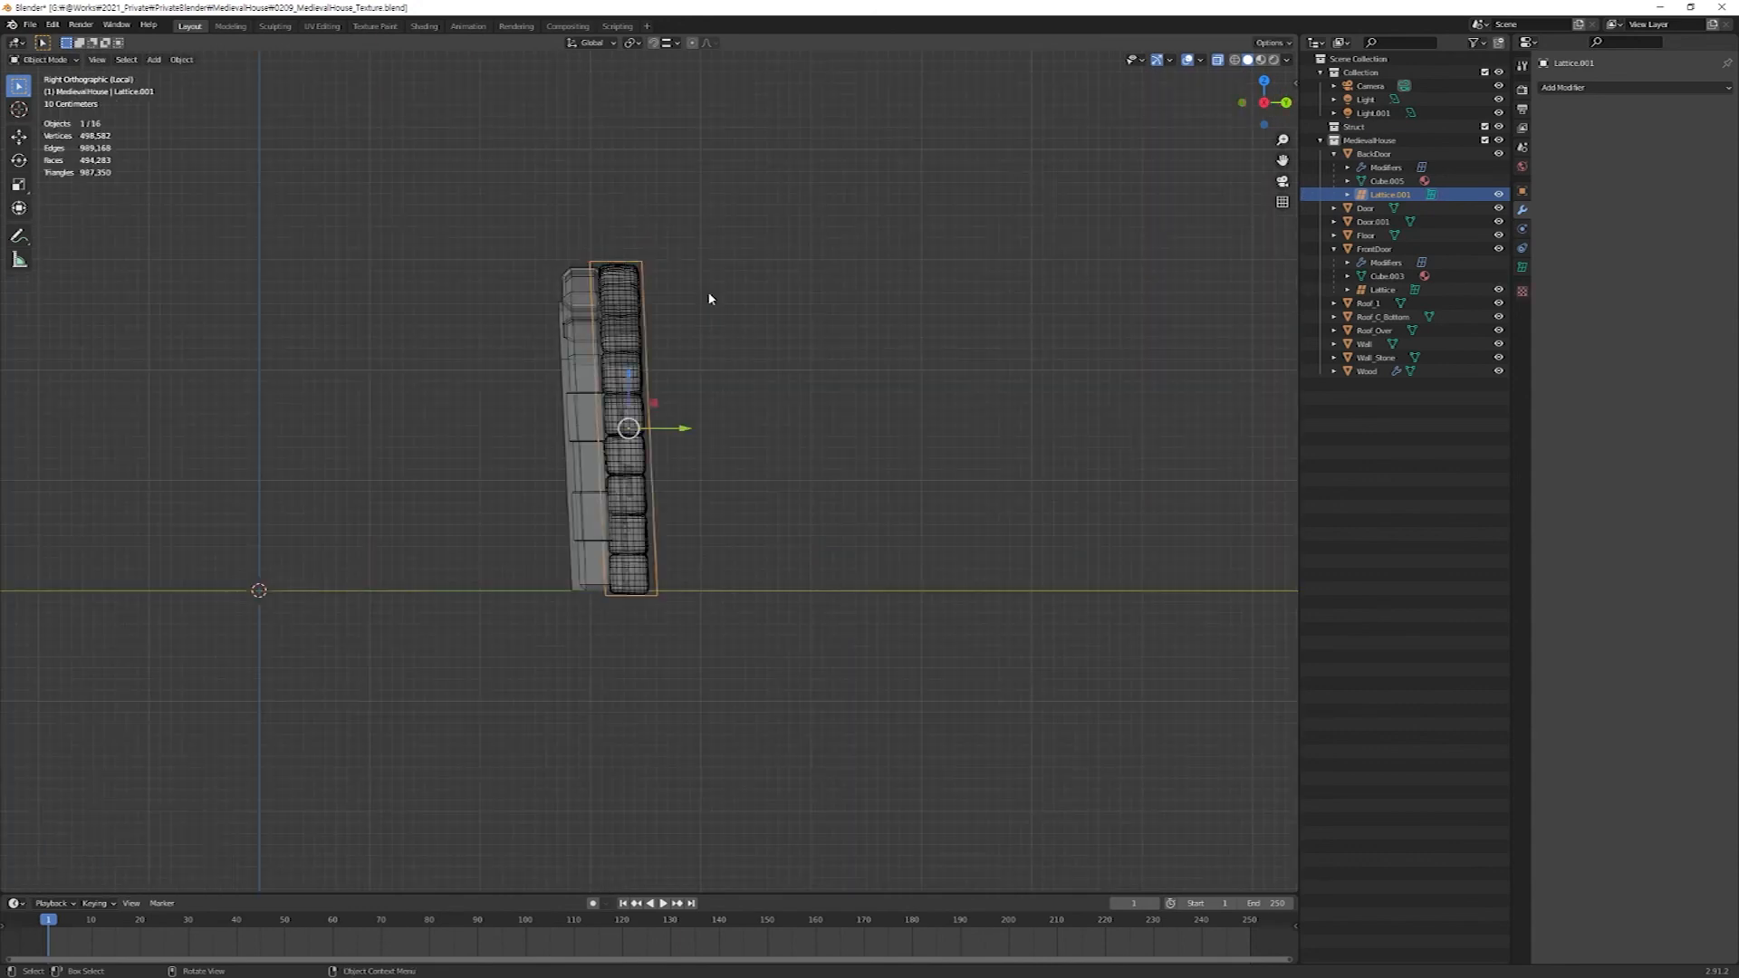
Try moving only BackDoor's lattice about -0.25 m along Y, and undo the move.
key(g)
key(y)
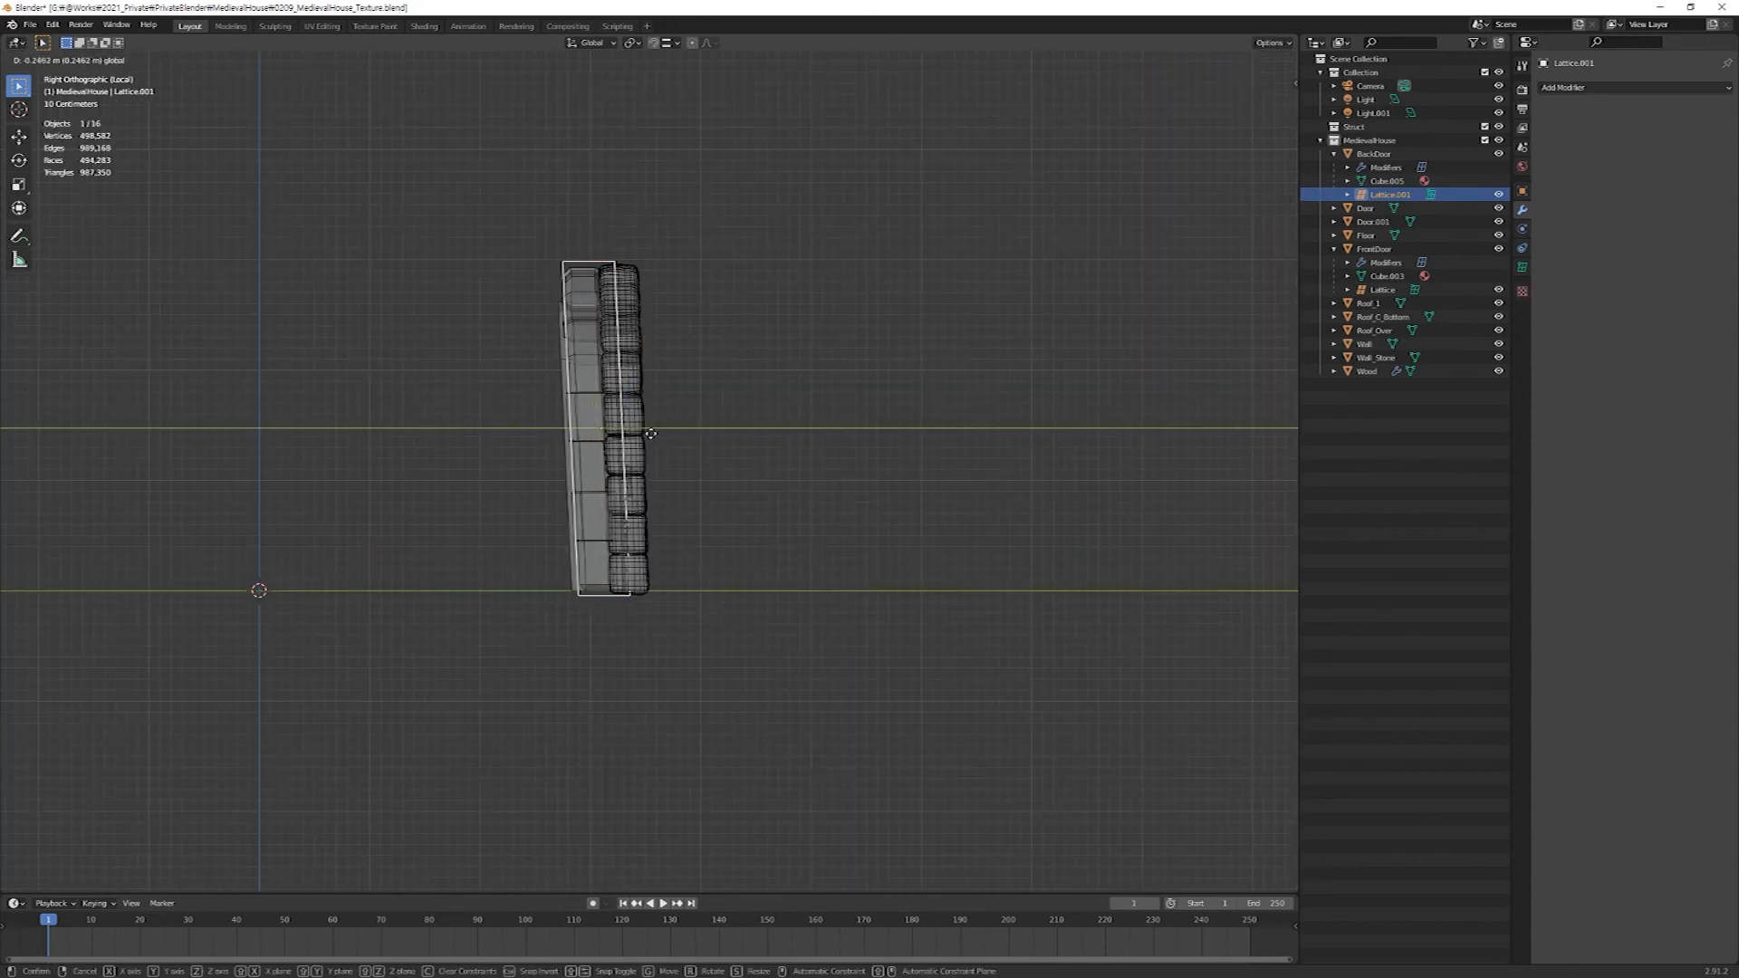
click(645, 434)
key(ctrl+z)
Move BackDoor about -0.31 m along Y to align it with the old rear door.
click(1376, 155)
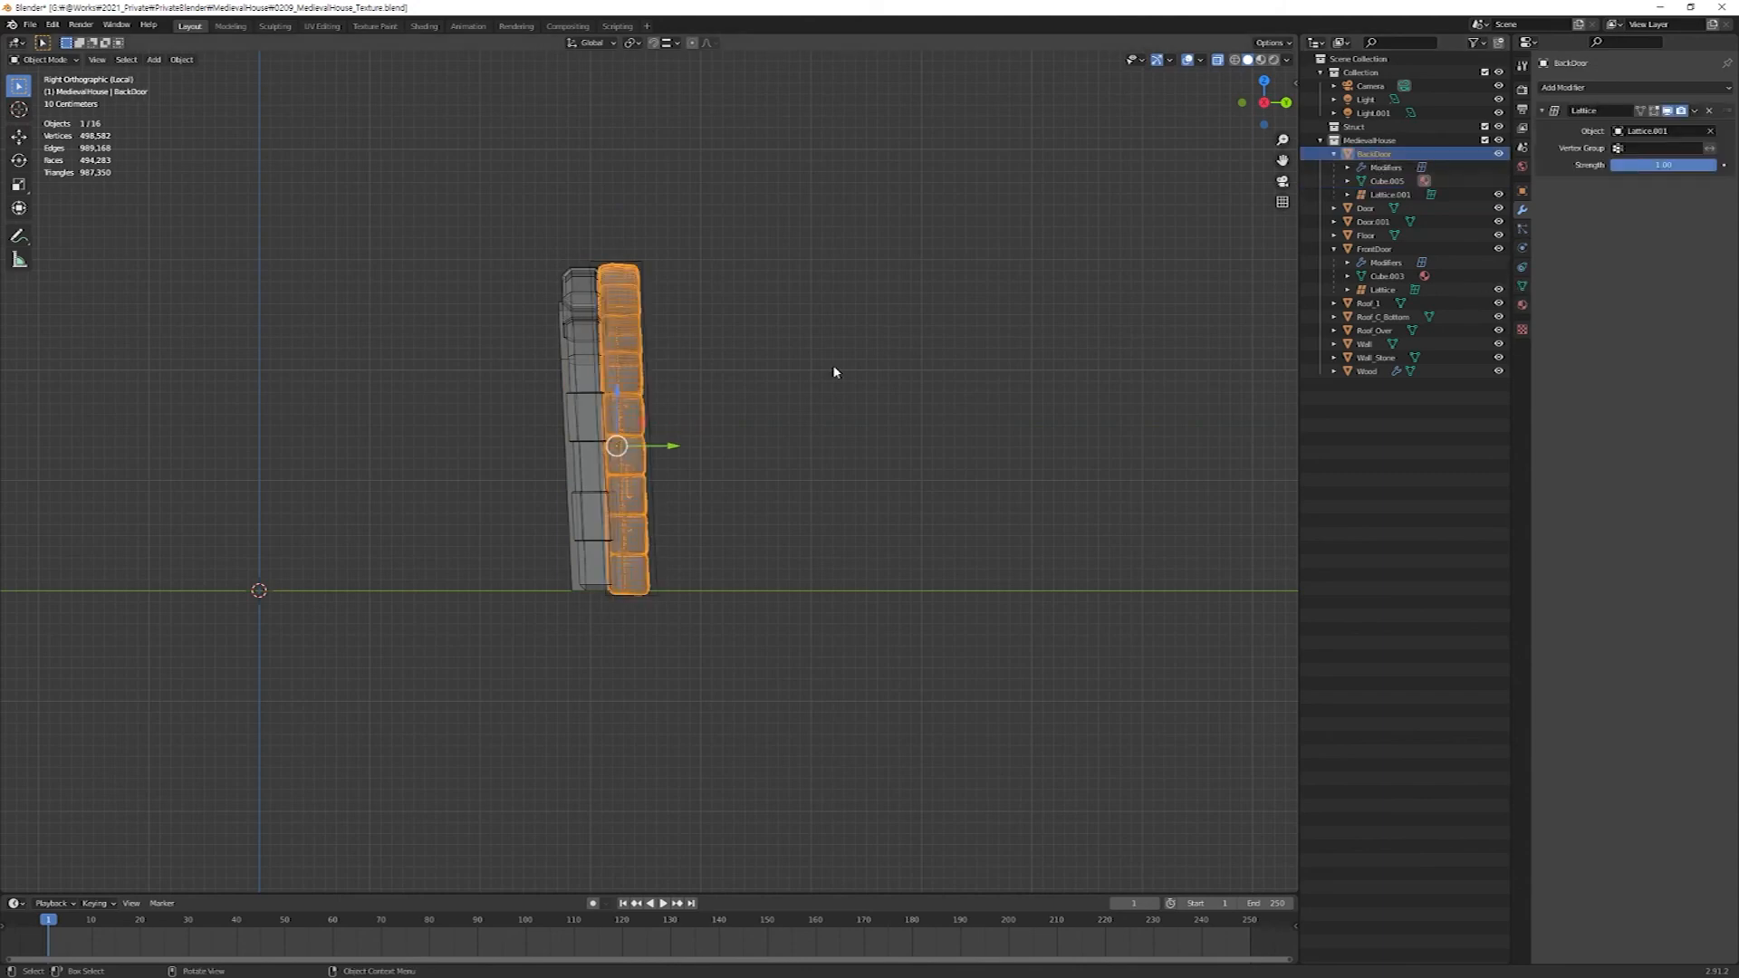
key(g)
key(y)
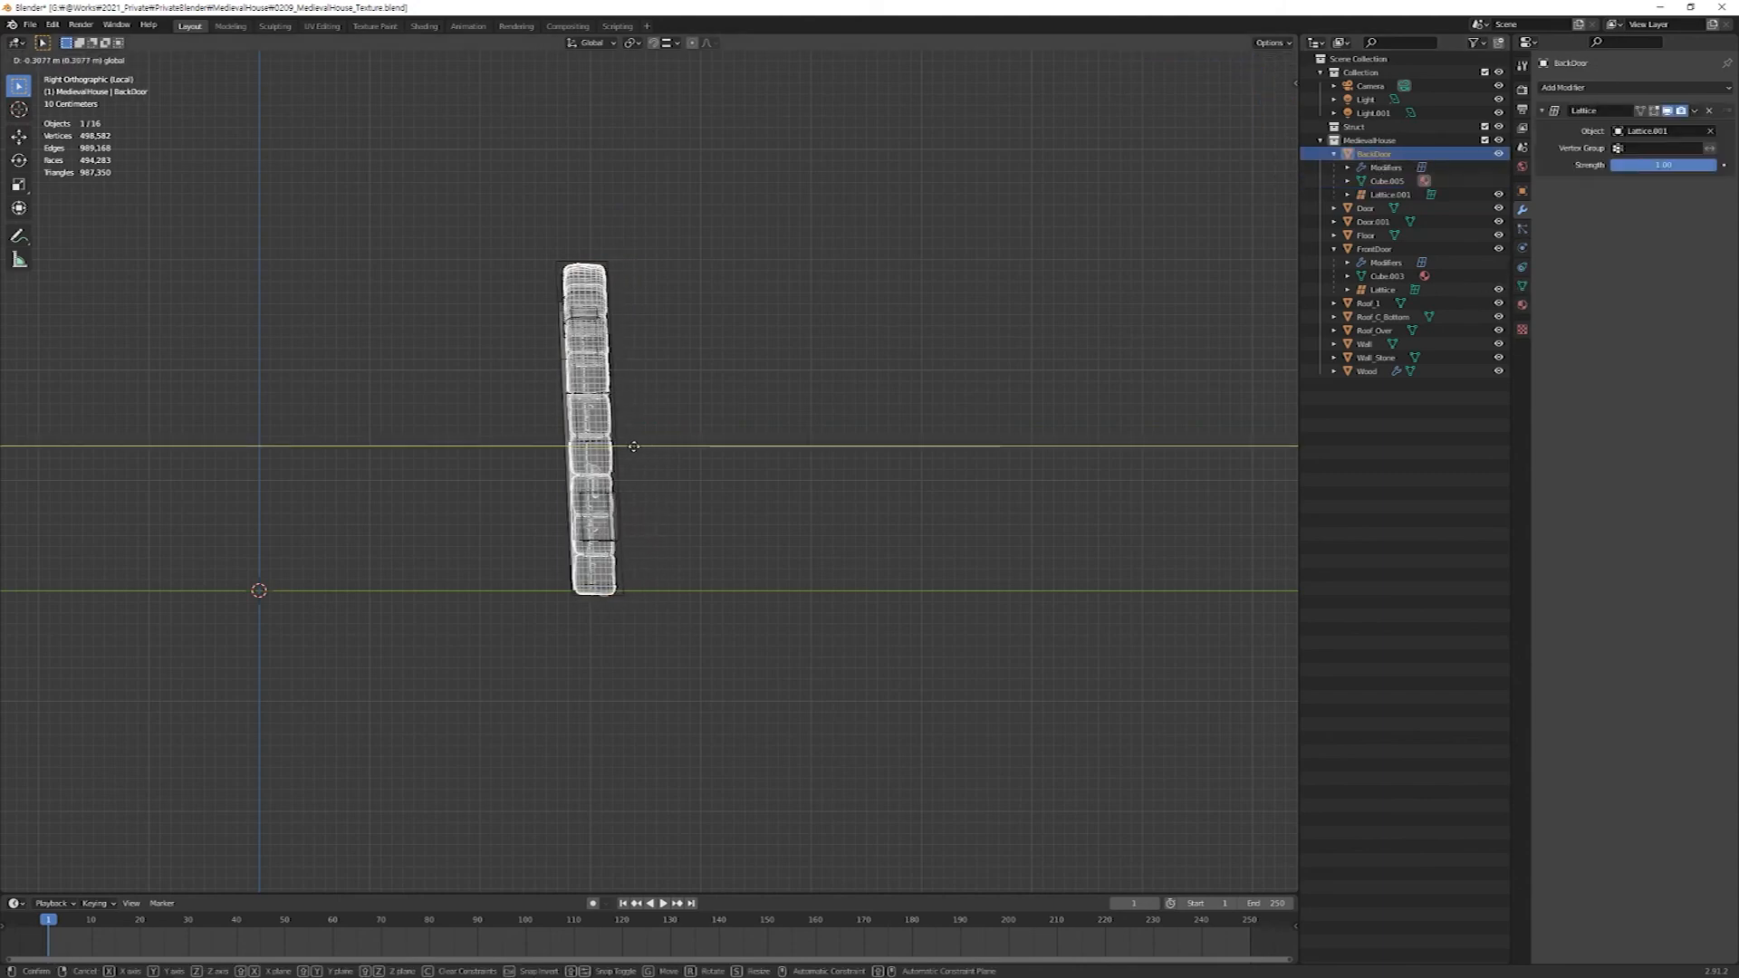
click(644, 443)
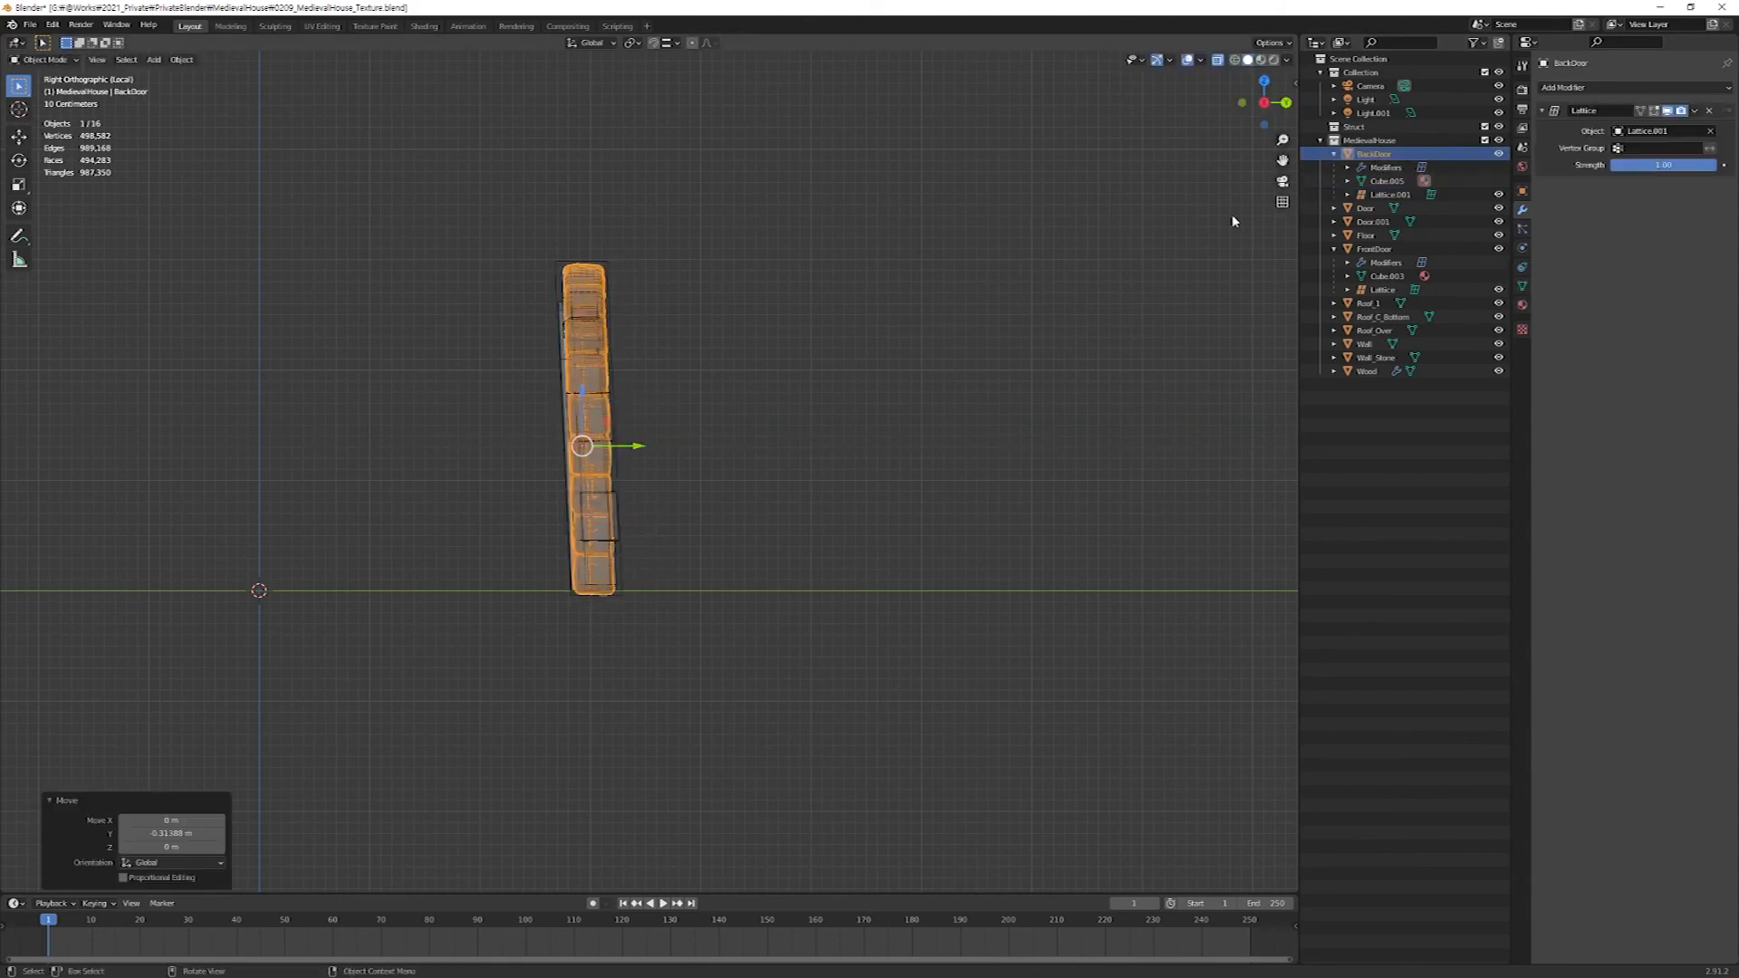
Shift the top points of BackDoor's lattice about -0.055 m along Y to refine its lean.
click(1390, 195)
key(Tab)
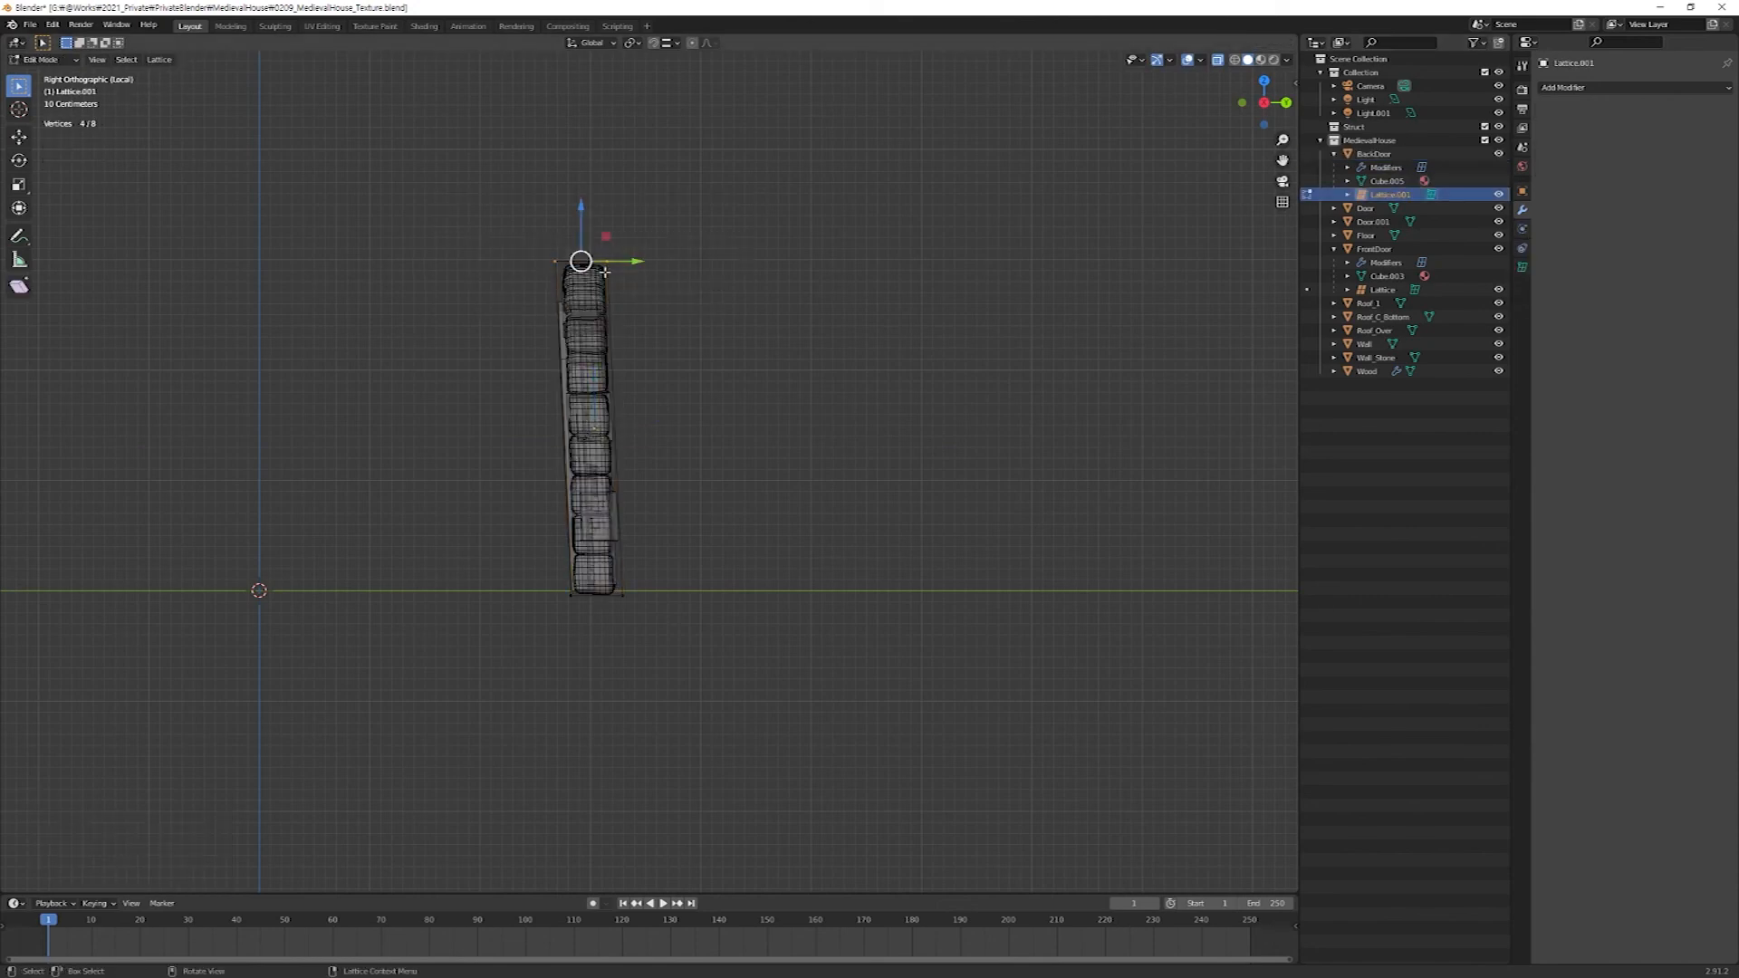
drag(633, 261, 625, 265)
middle_drag(772, 458, 707, 479)
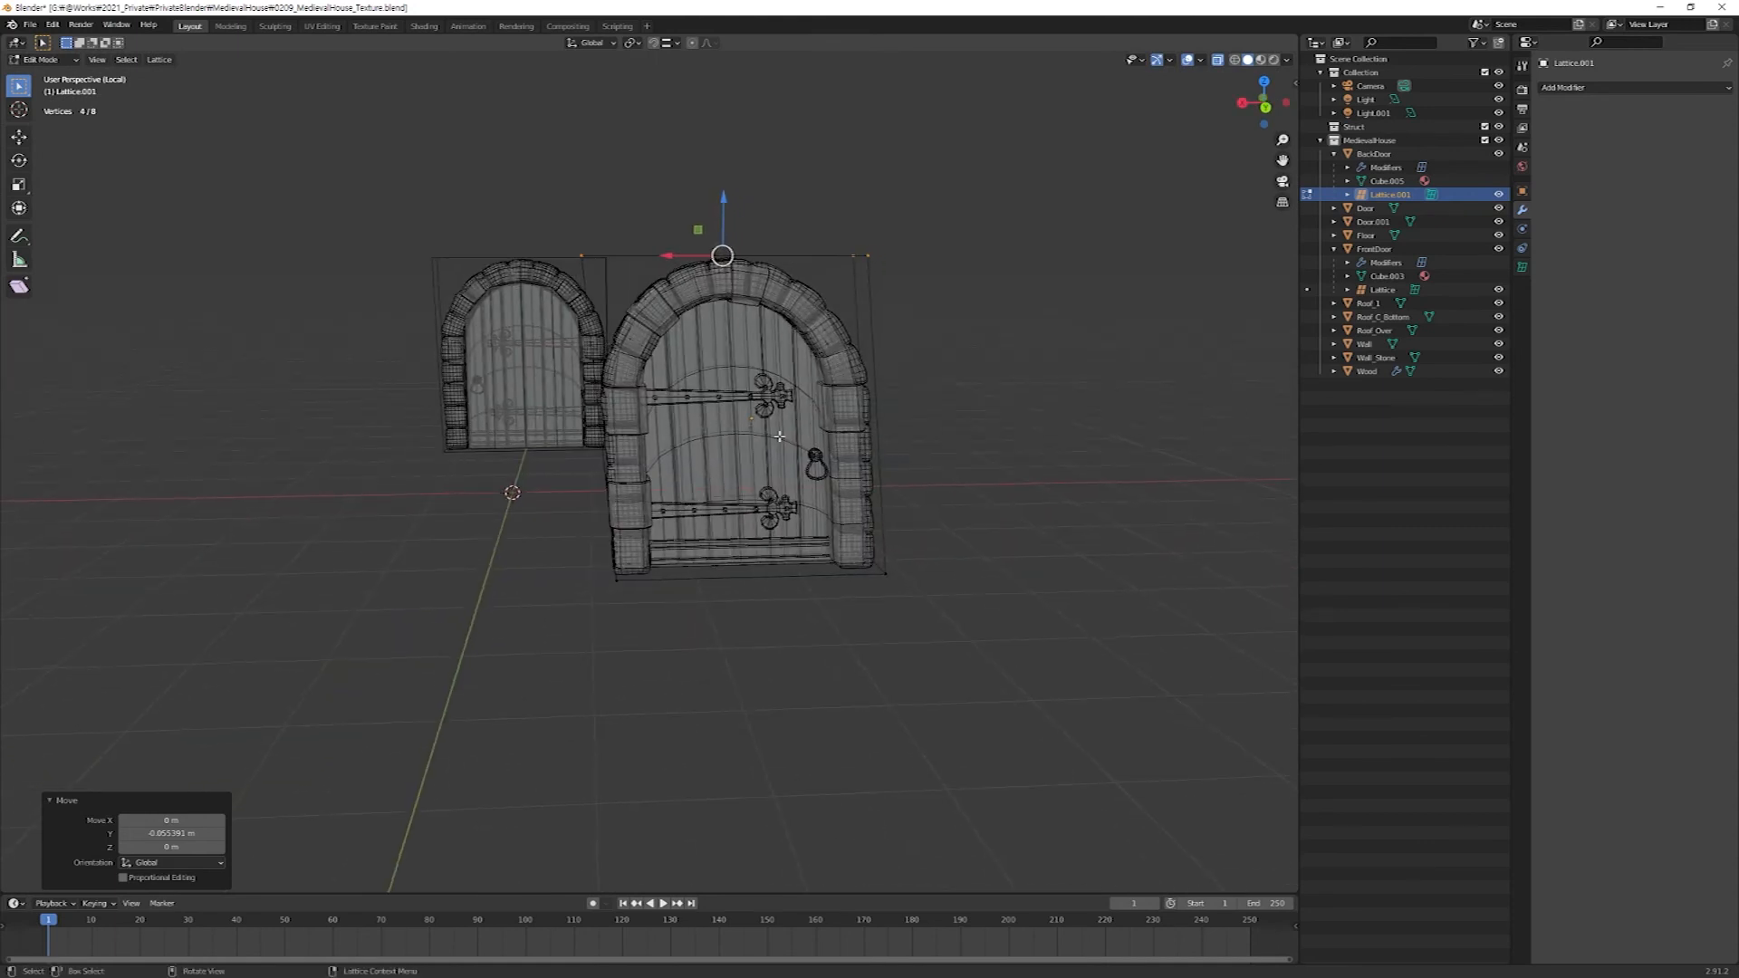
key(Tab)
Collapse the BackDoor and FrontDoor hierarchies and hide the old door Door.001.
click(1334, 155)
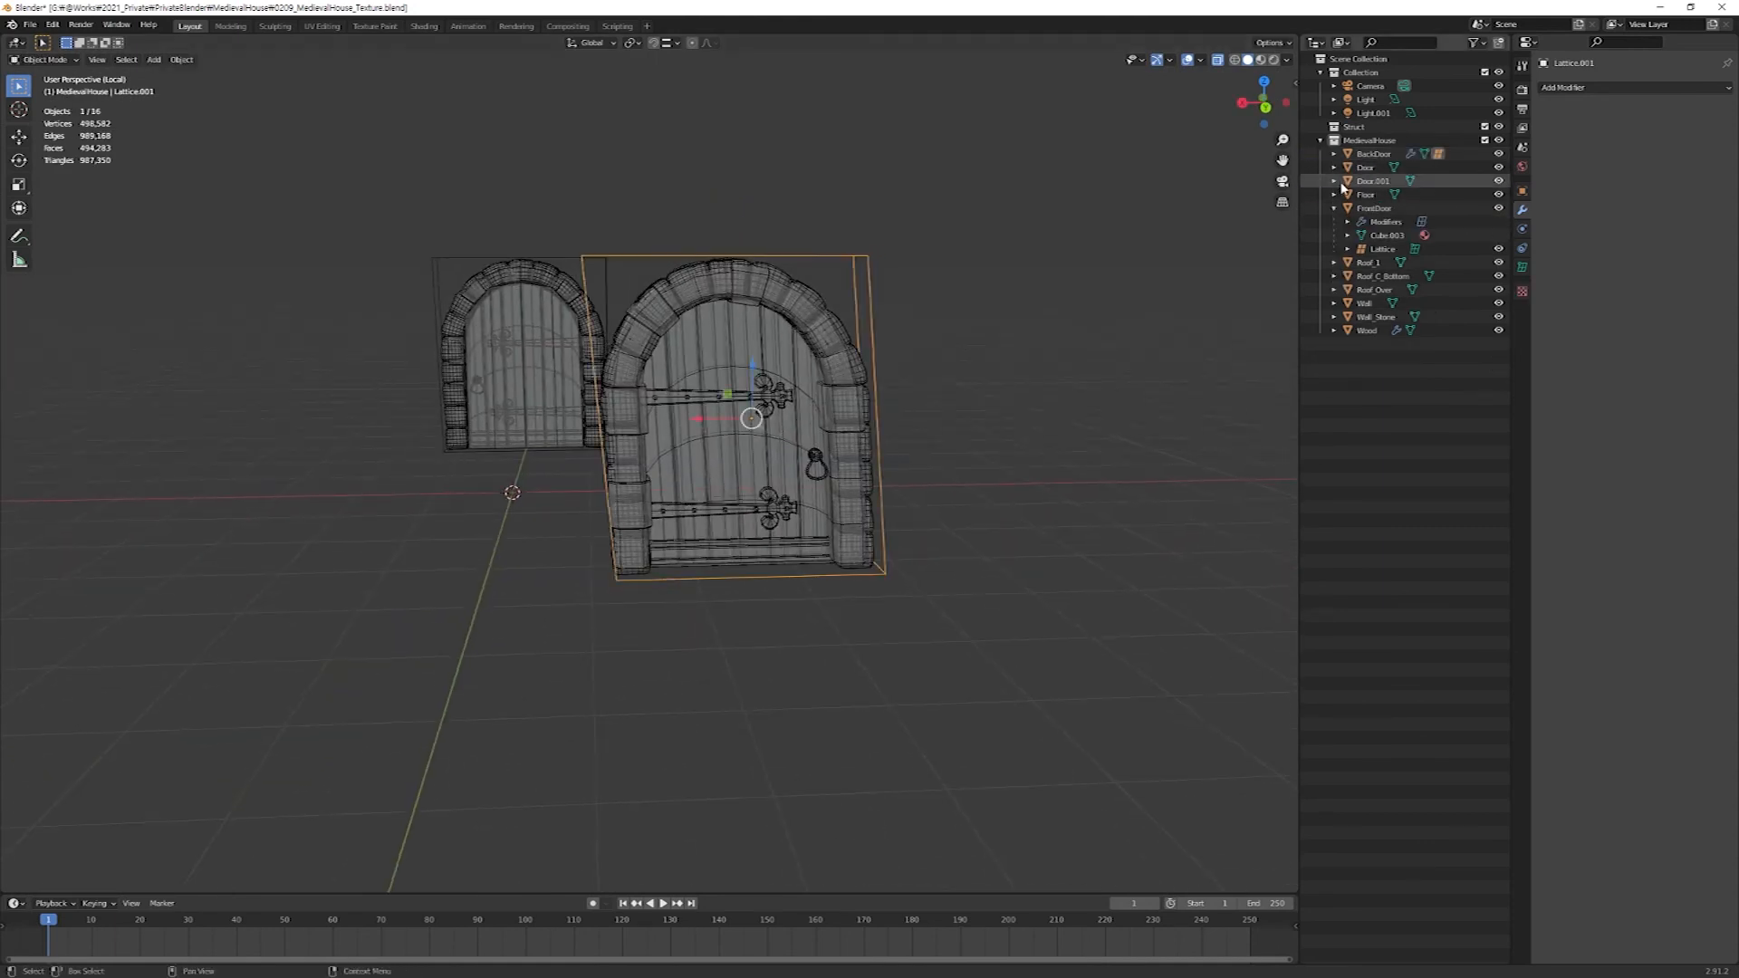
click(1335, 209)
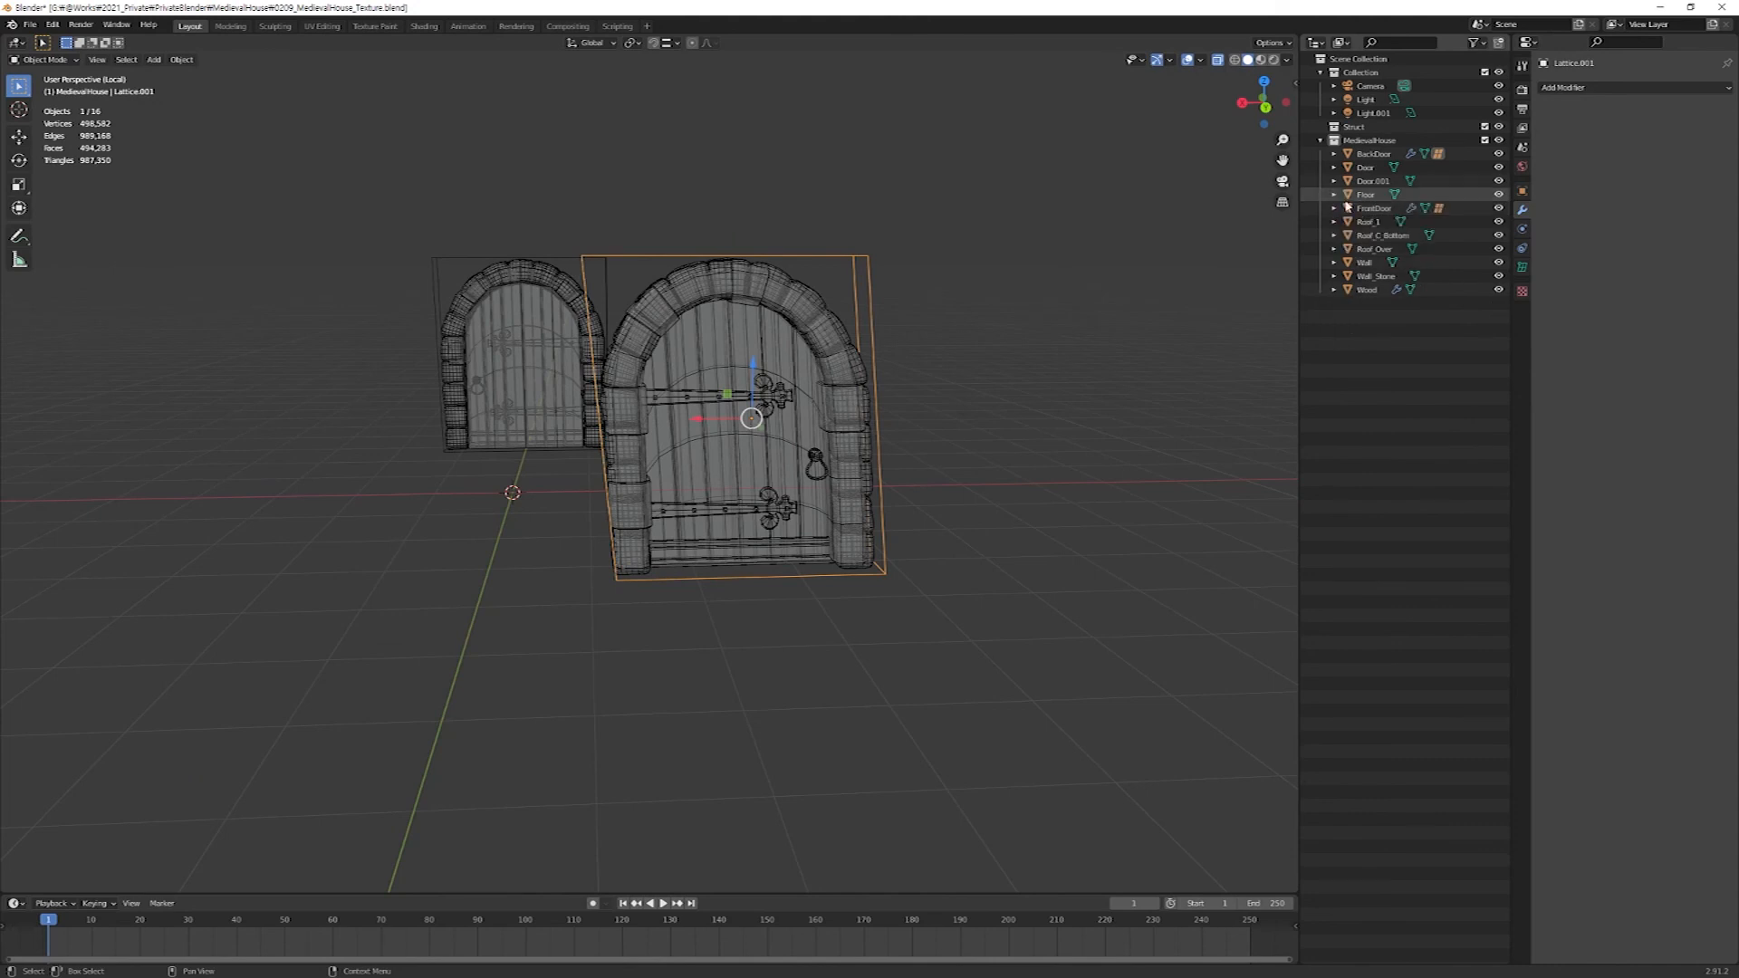
click(1369, 181)
click(1499, 181)
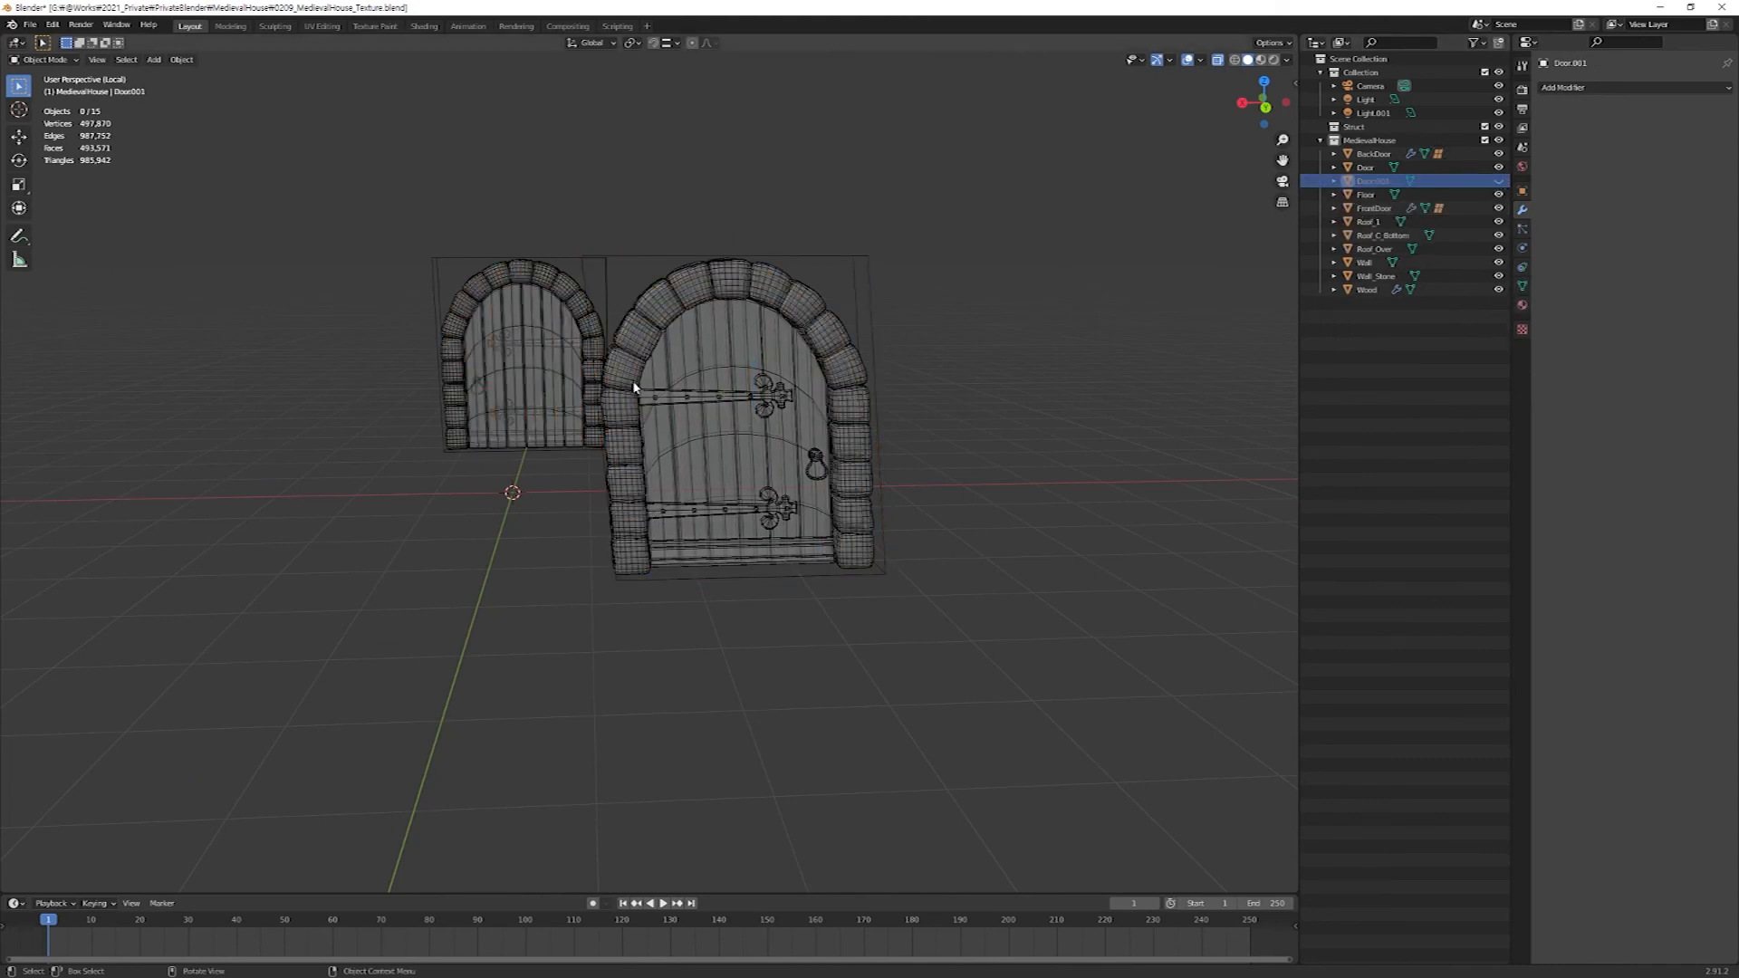
Leave local view and switch the viewport to Rendered shading to inspect the door in the house.
key(KP_Divide)
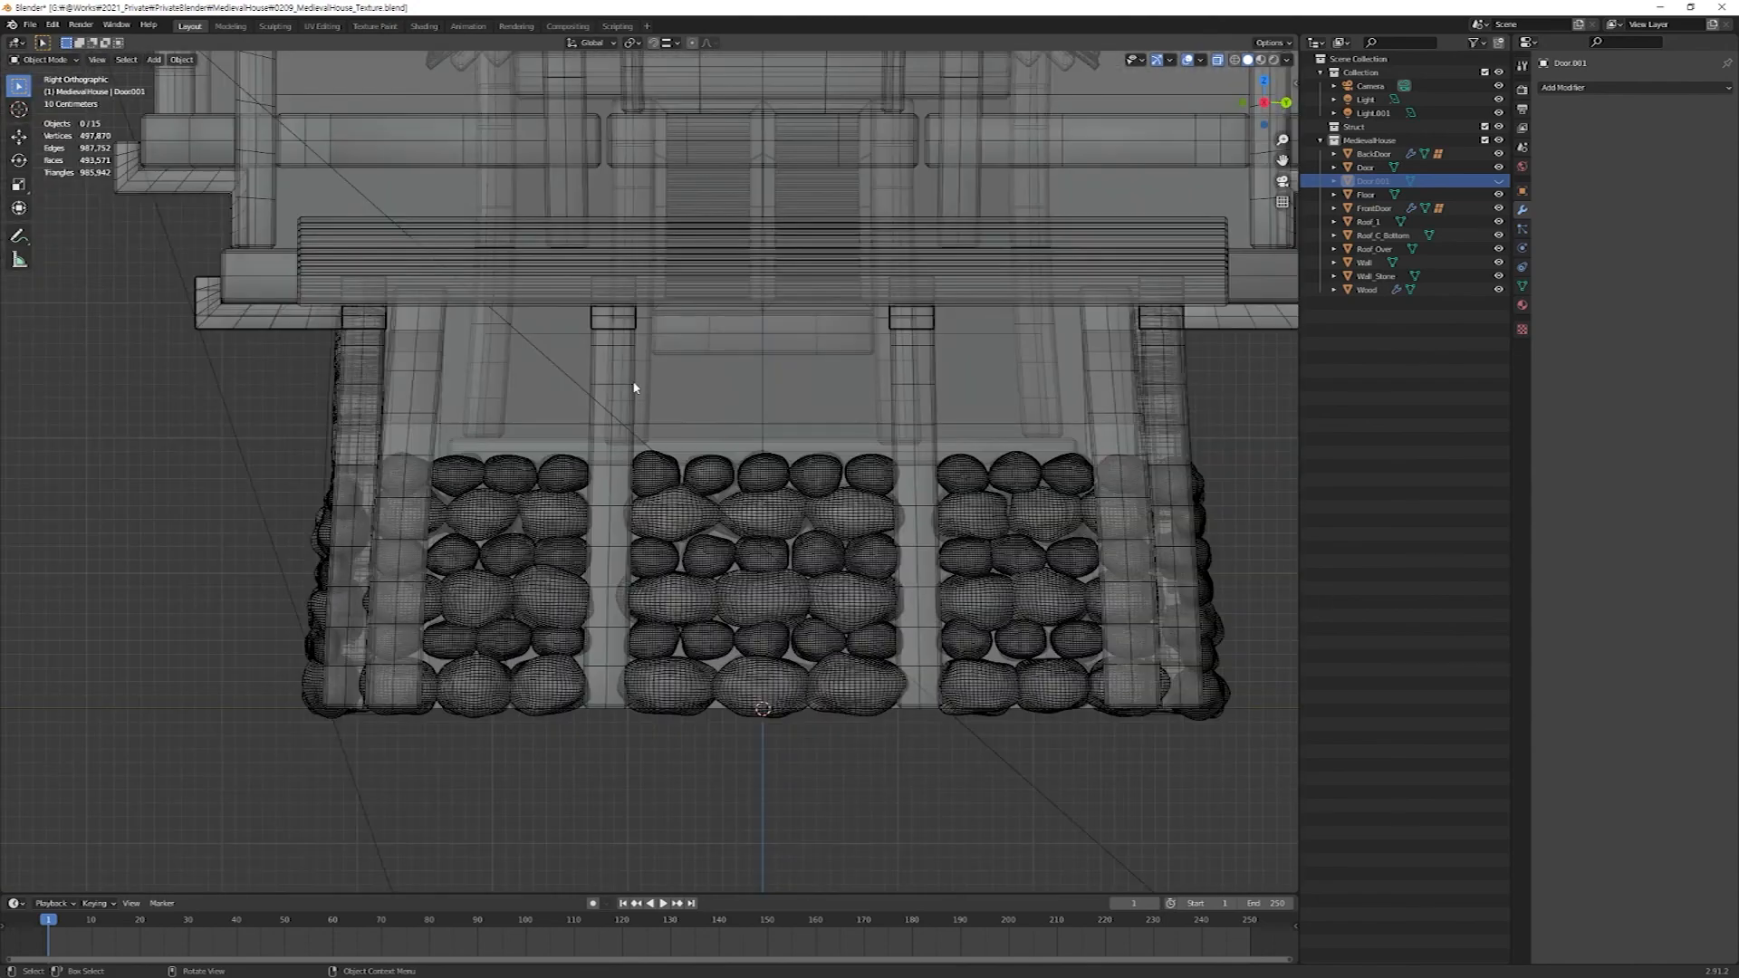
scroll(324, 395, down, 5)
mouse_move(437, 400)
middle_down()
mouse_move(520, 428)
mouse_move(534, 456)
middle_up()
scroll(529, 437, down, 3)
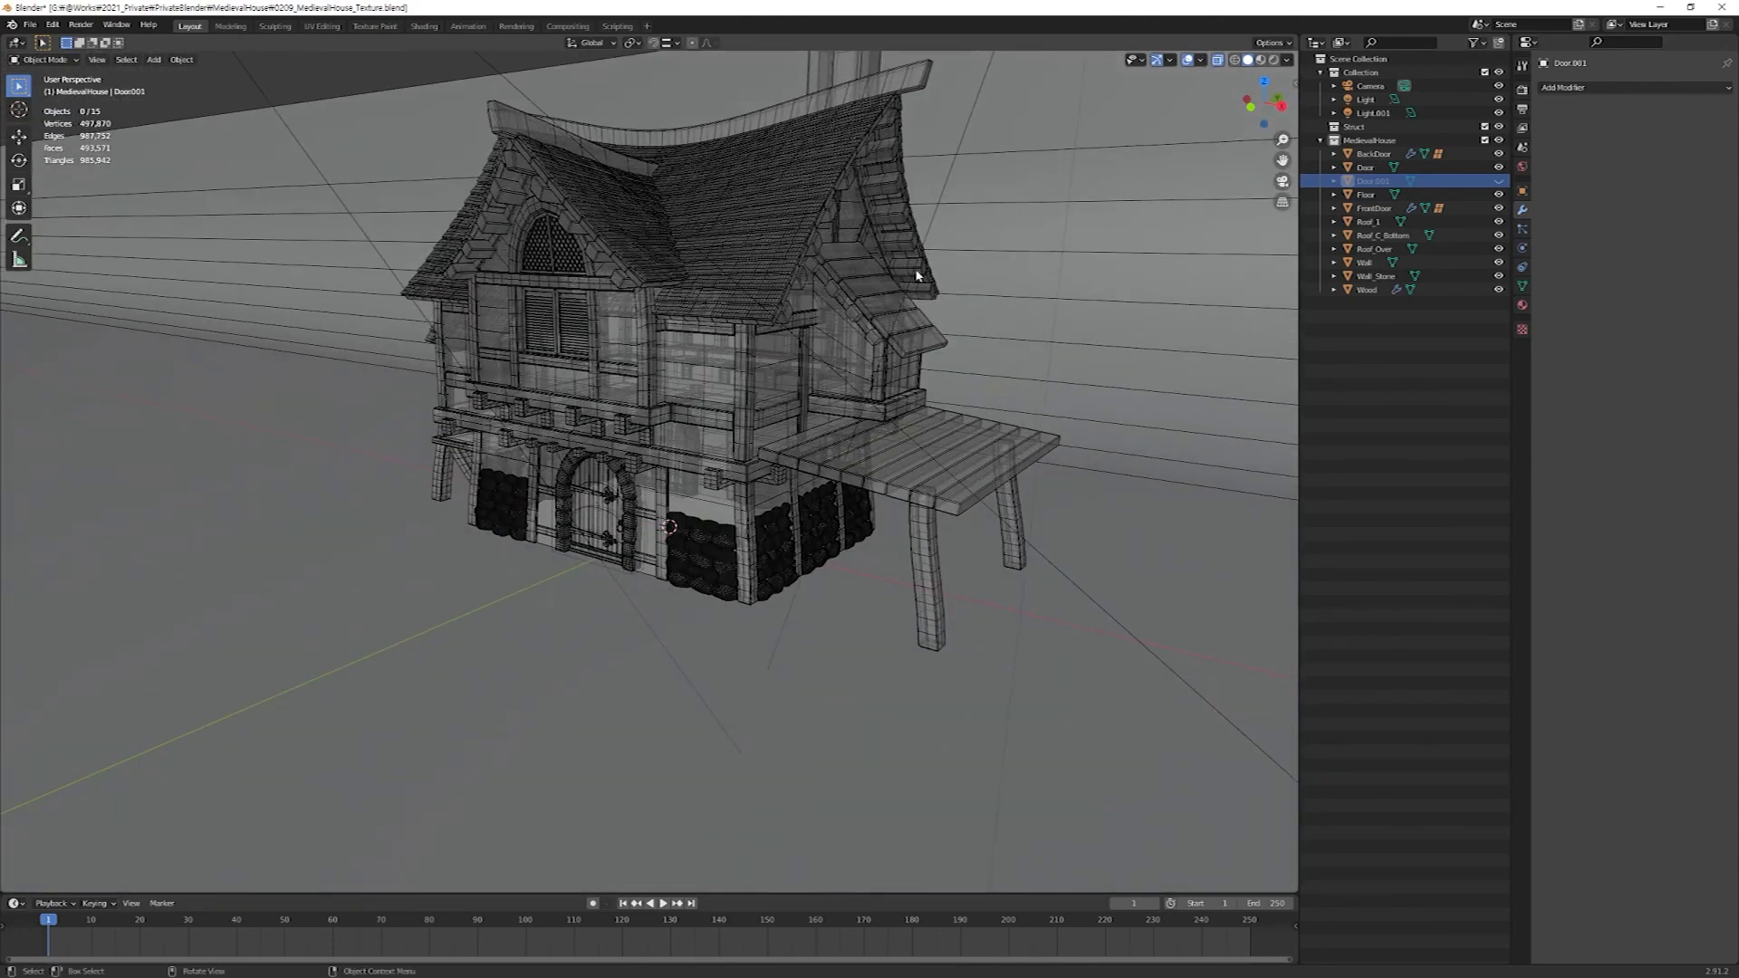
click(1275, 60)
scroll(654, 540, up, 8)
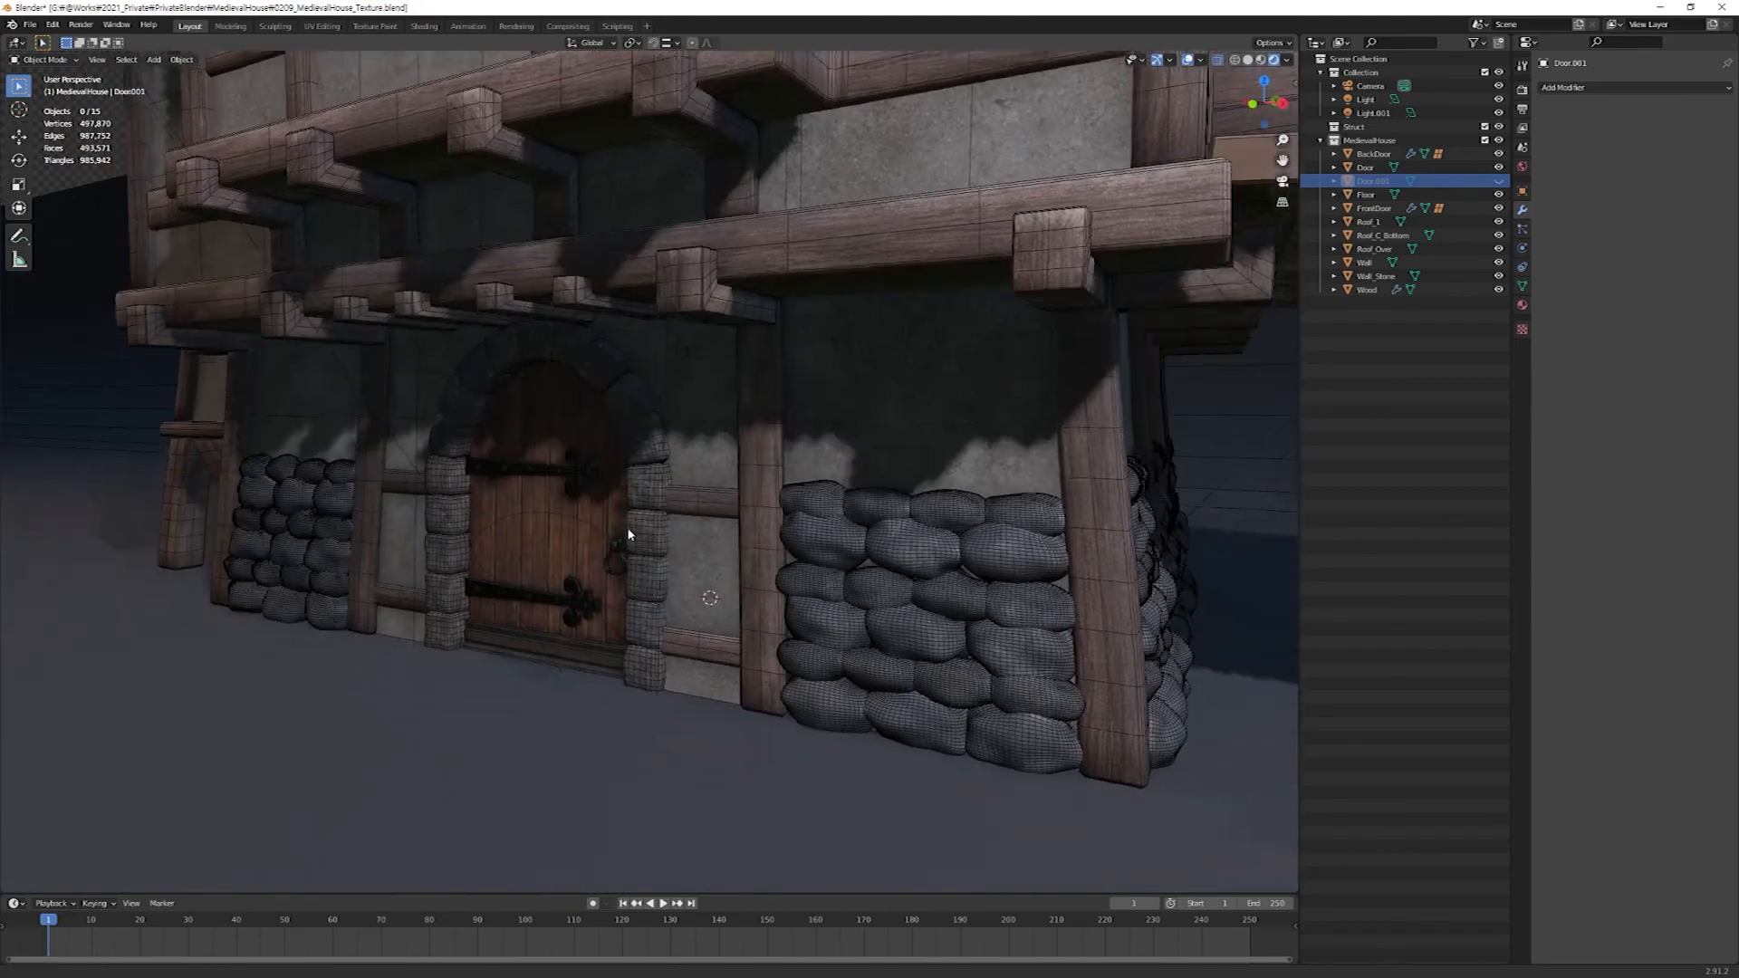
middle_drag(629, 534, 779, 464)
scroll(852, 423, up, 1)
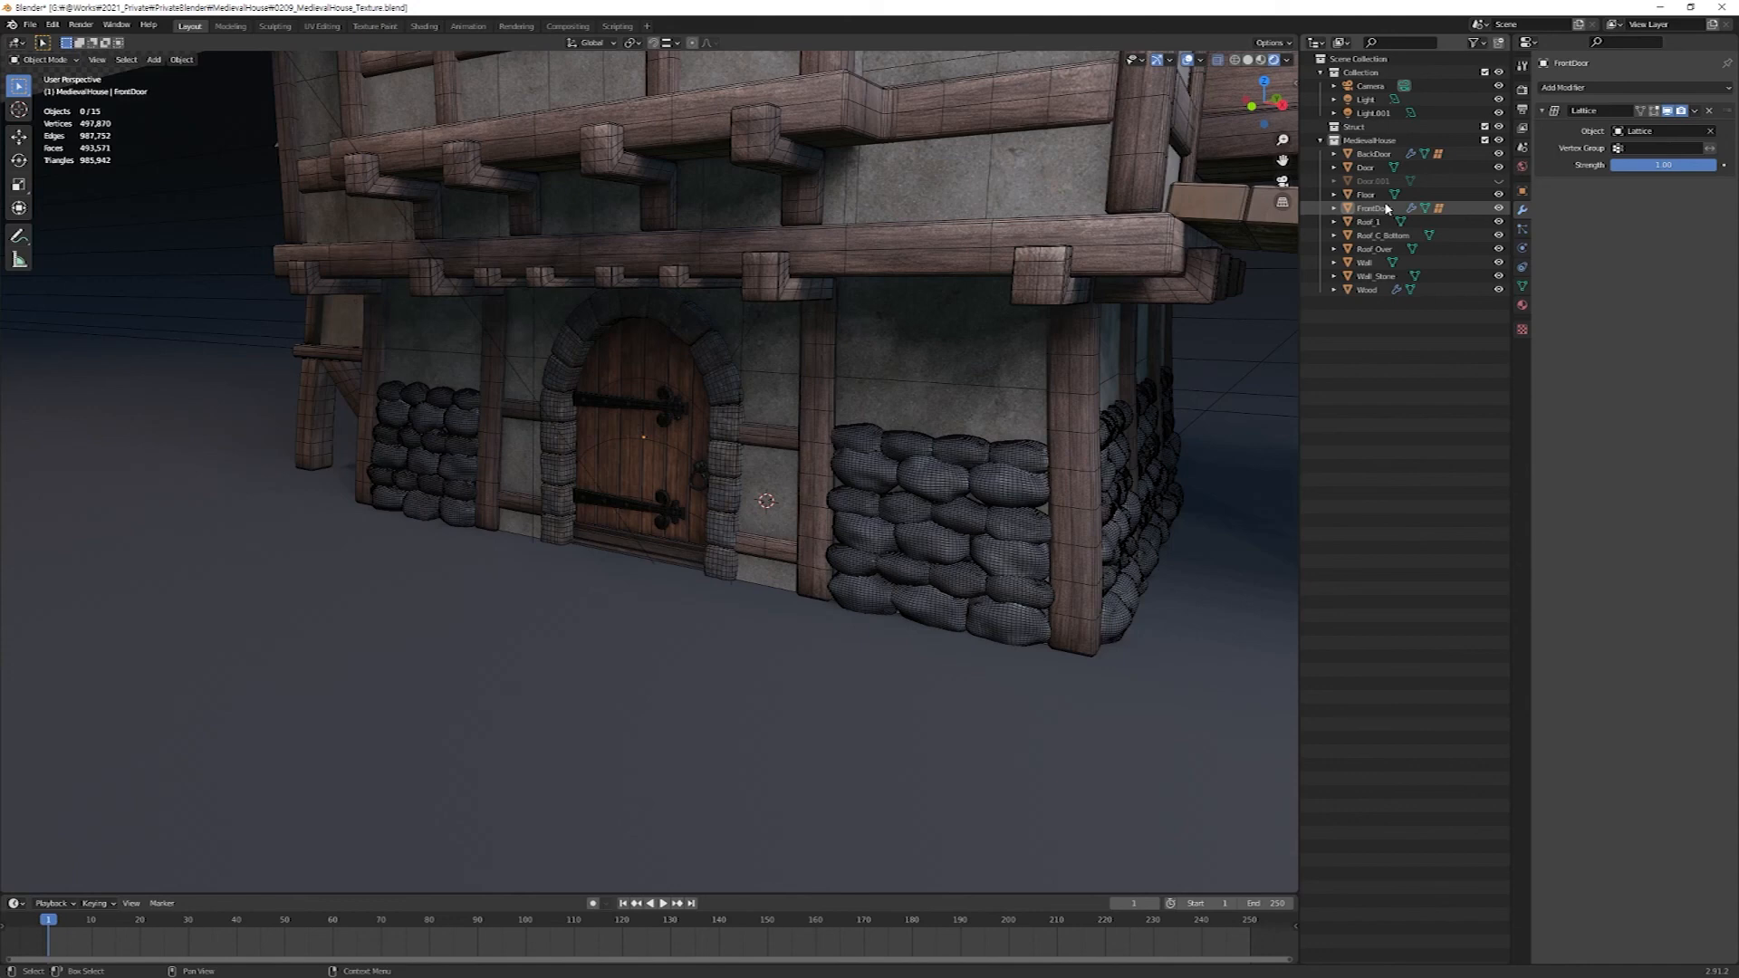
Apply the Lattice modifiers on FrontDoor and BackDoor.
click(1360, 210)
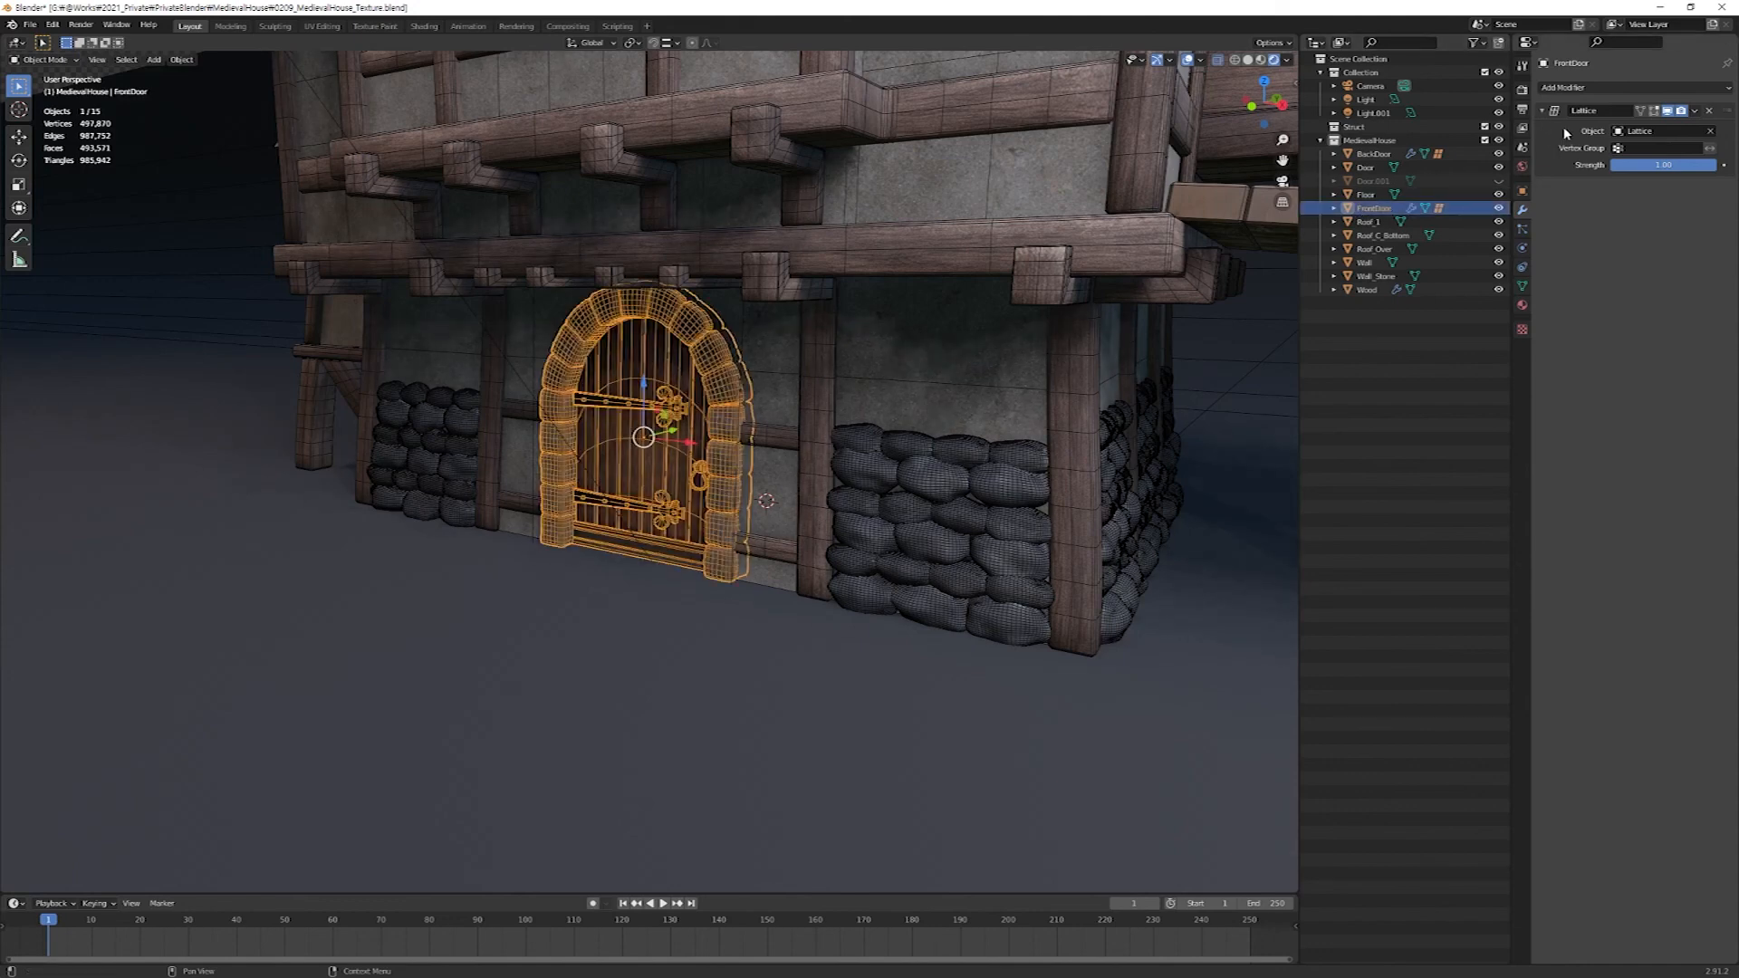
key(ctrl+a)
click(1368, 165)
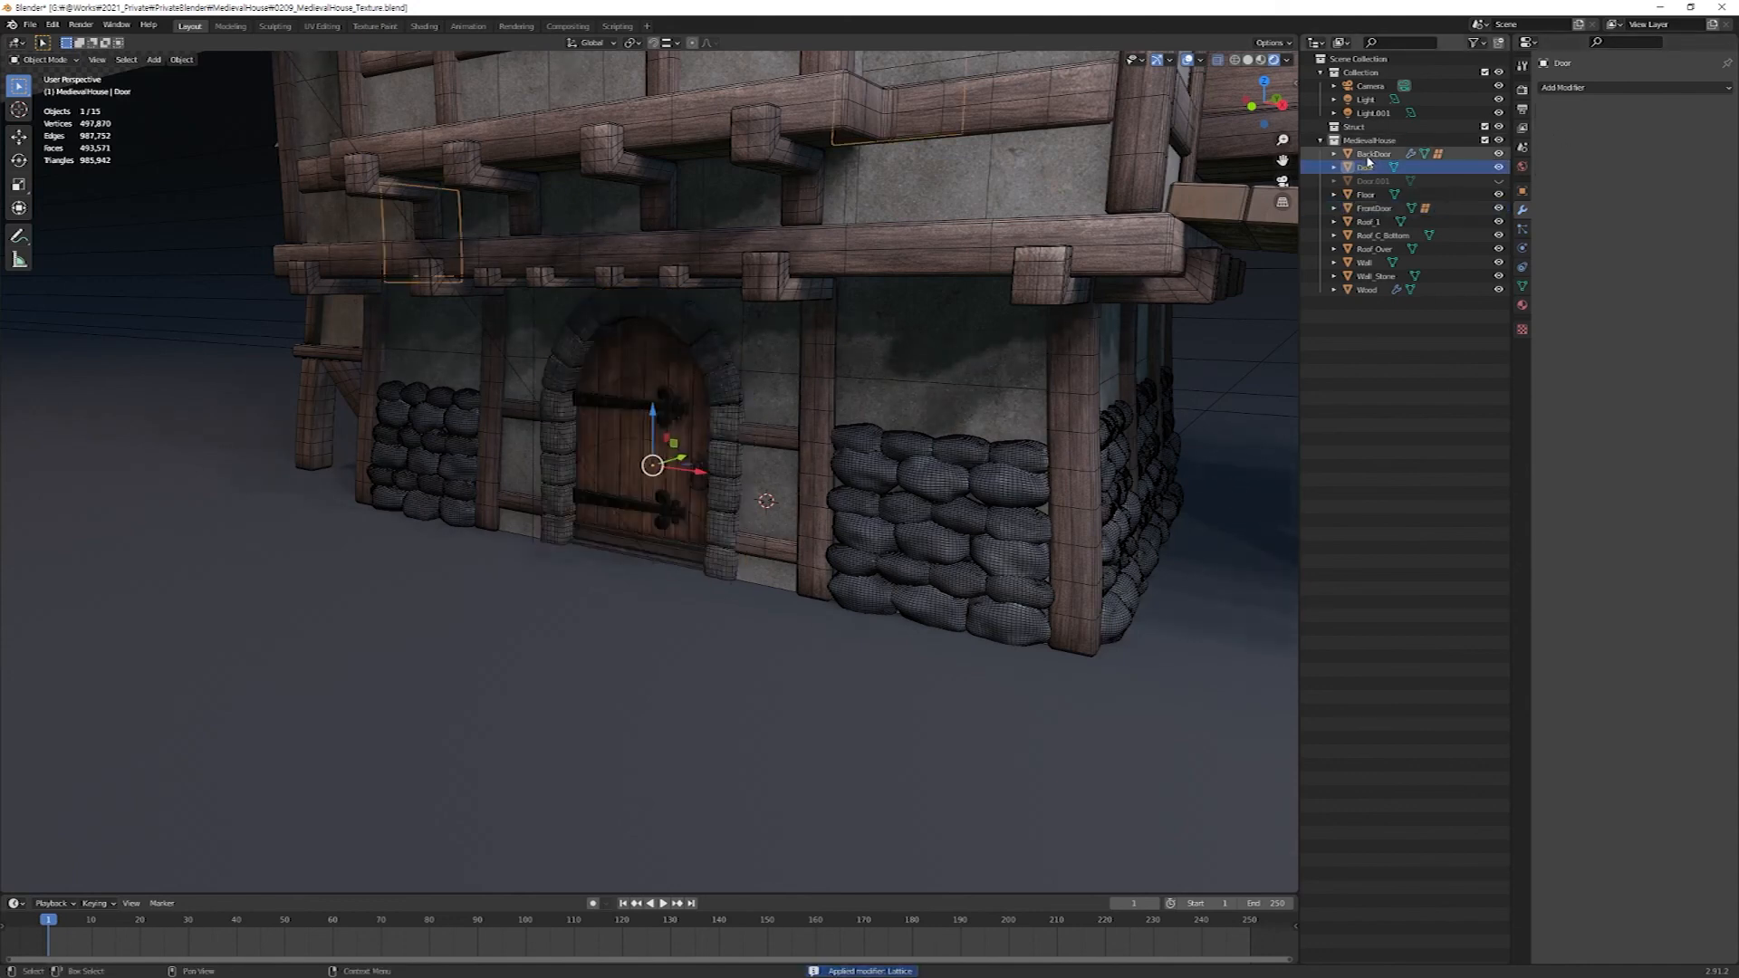
click(1371, 154)
key(ctrl+a)
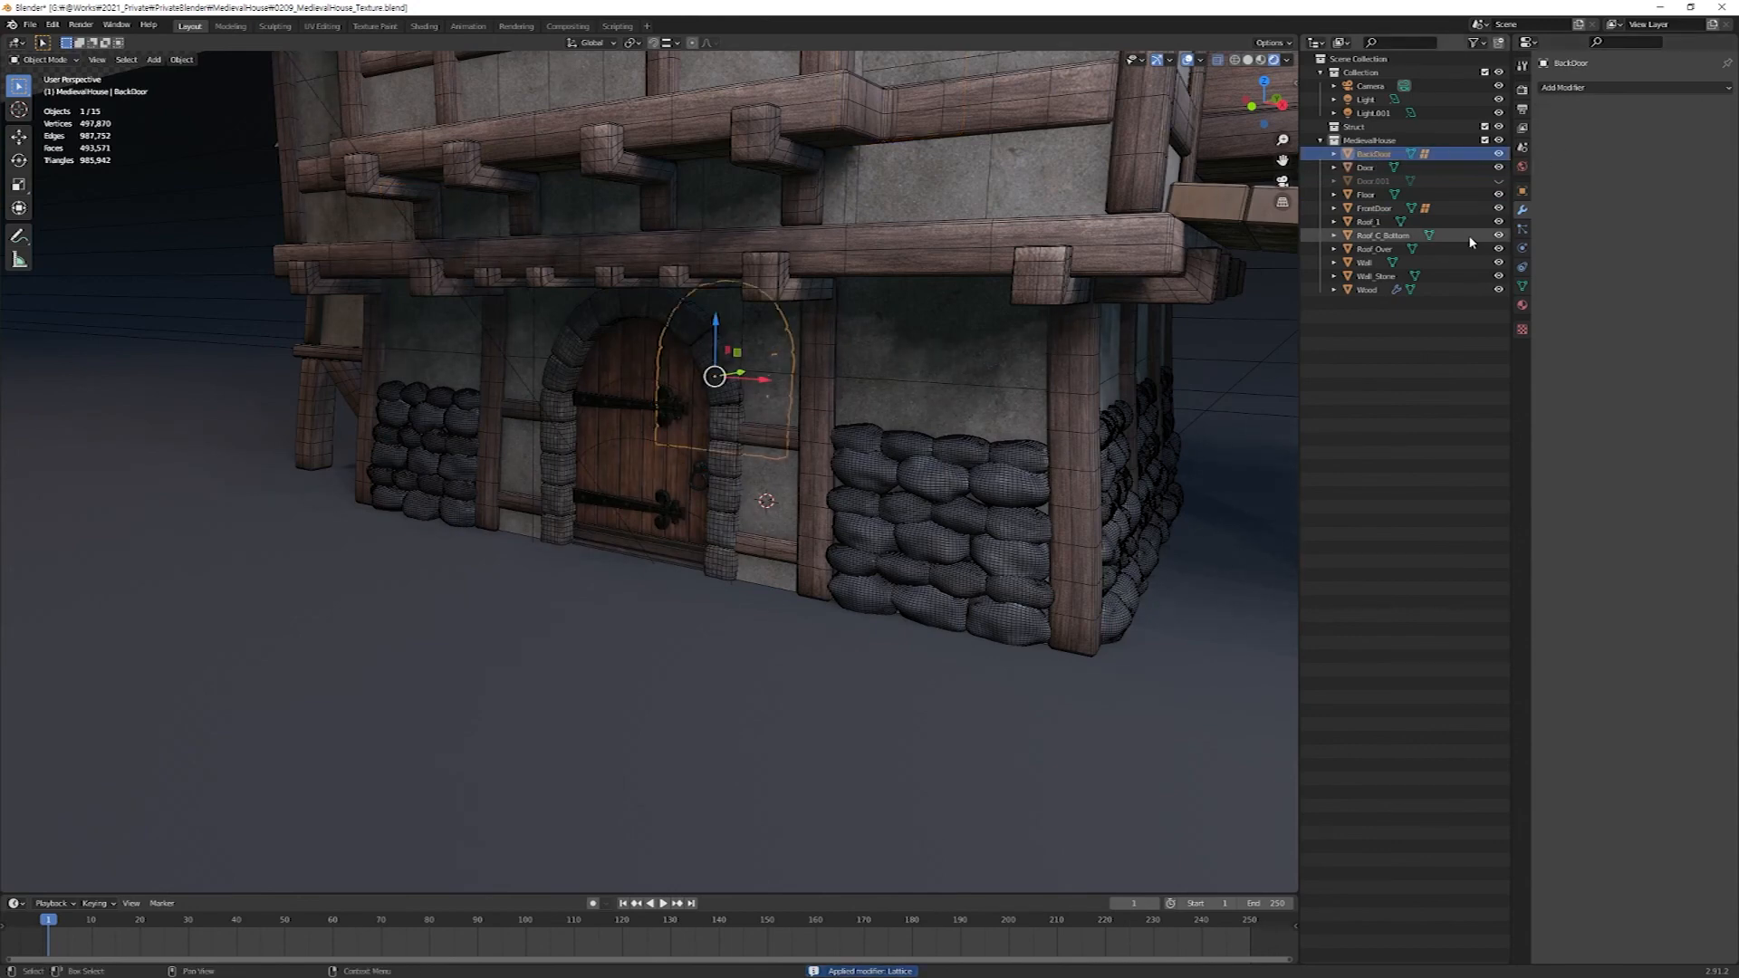
Delete the lattice objects parented to FrontDoor and BackDoor.
click(1334, 208)
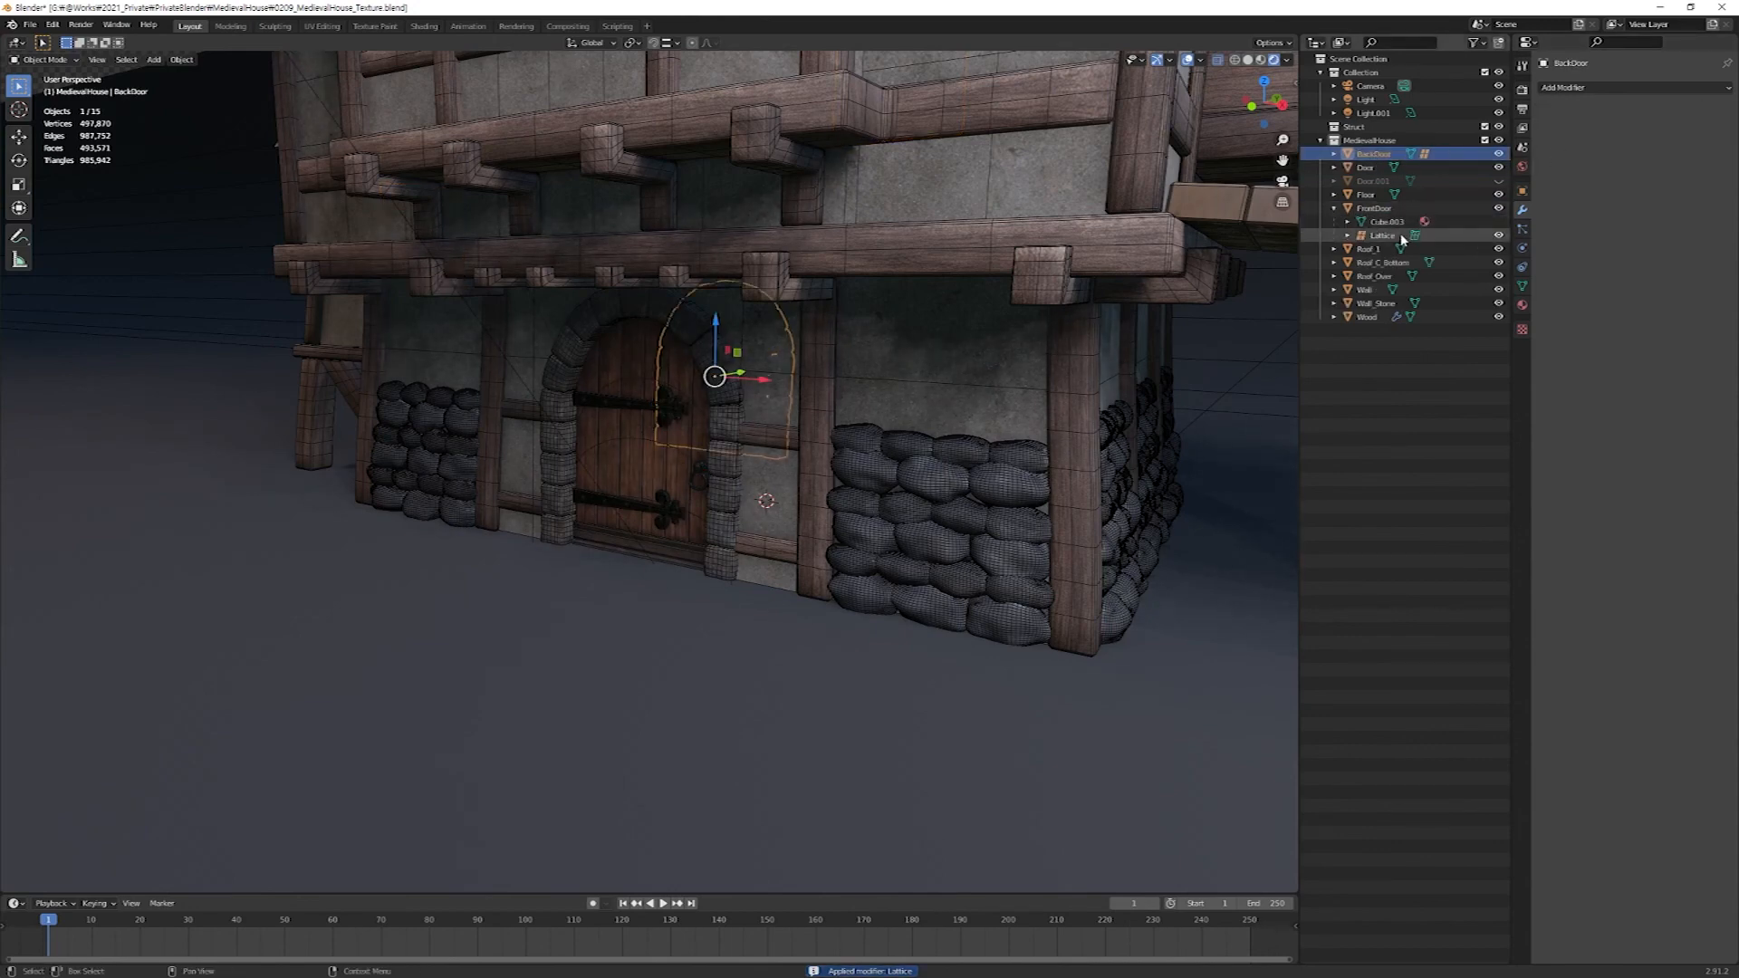
click(1382, 236)
key(Delete)
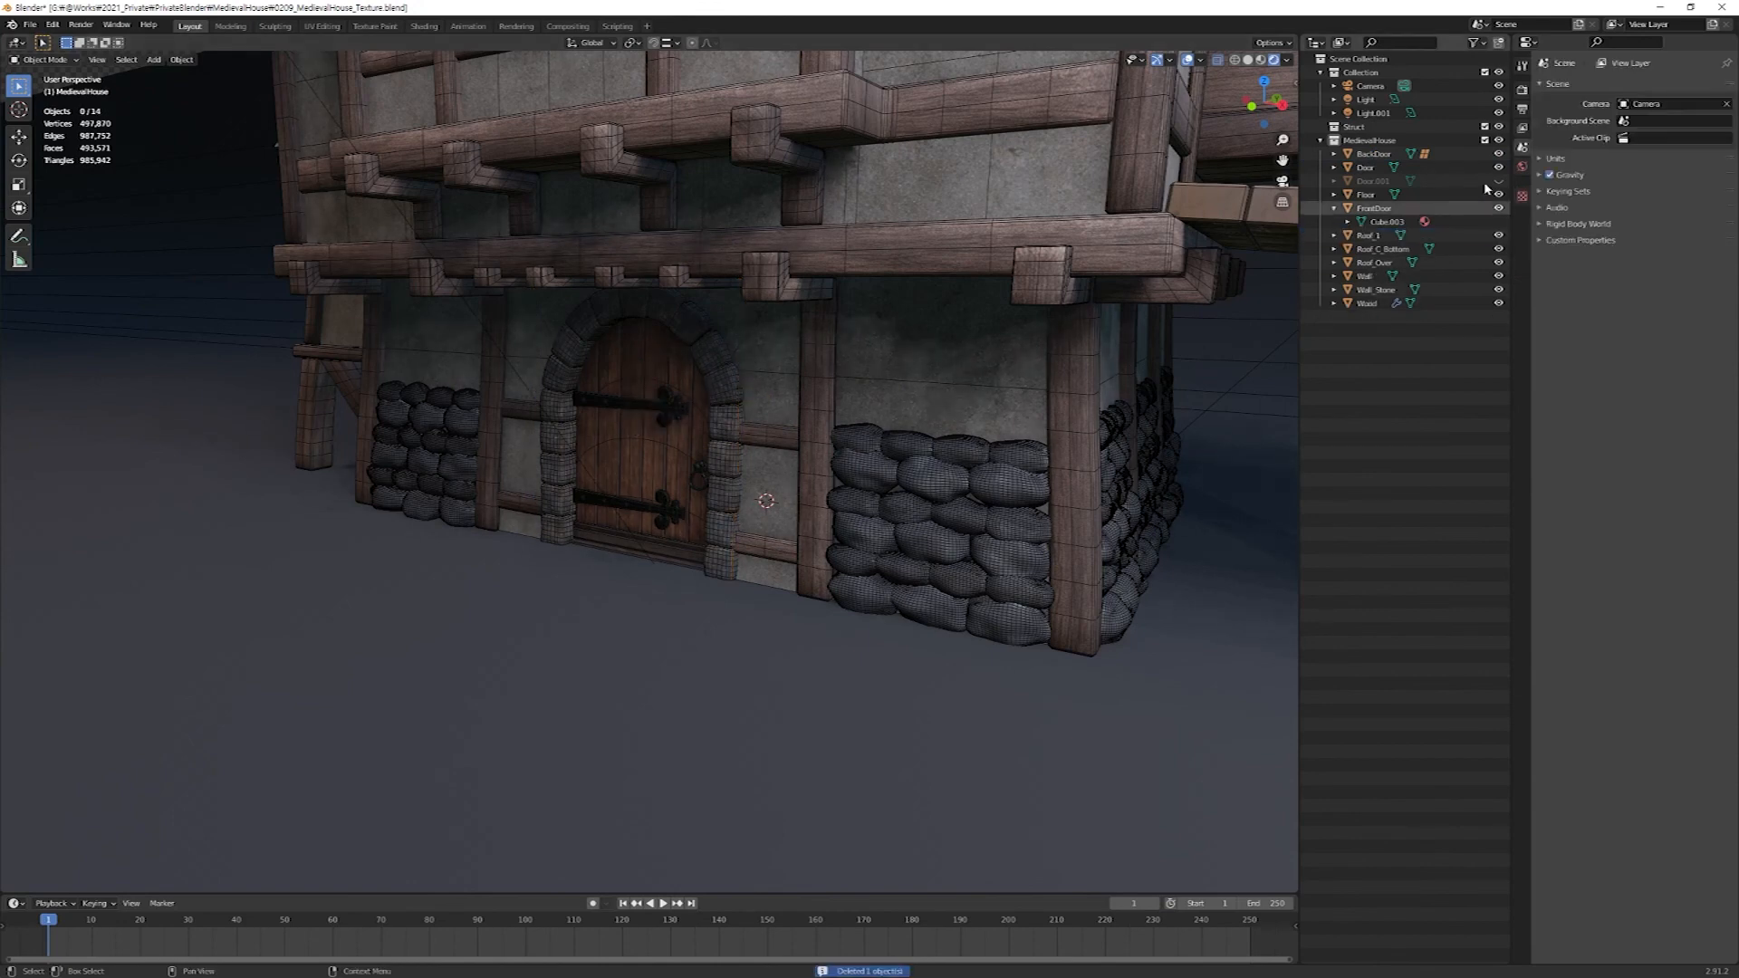
click(1334, 154)
click(1381, 181)
key(Delete)
Join BackDoor into the FrontDoor object.
click(1362, 156)
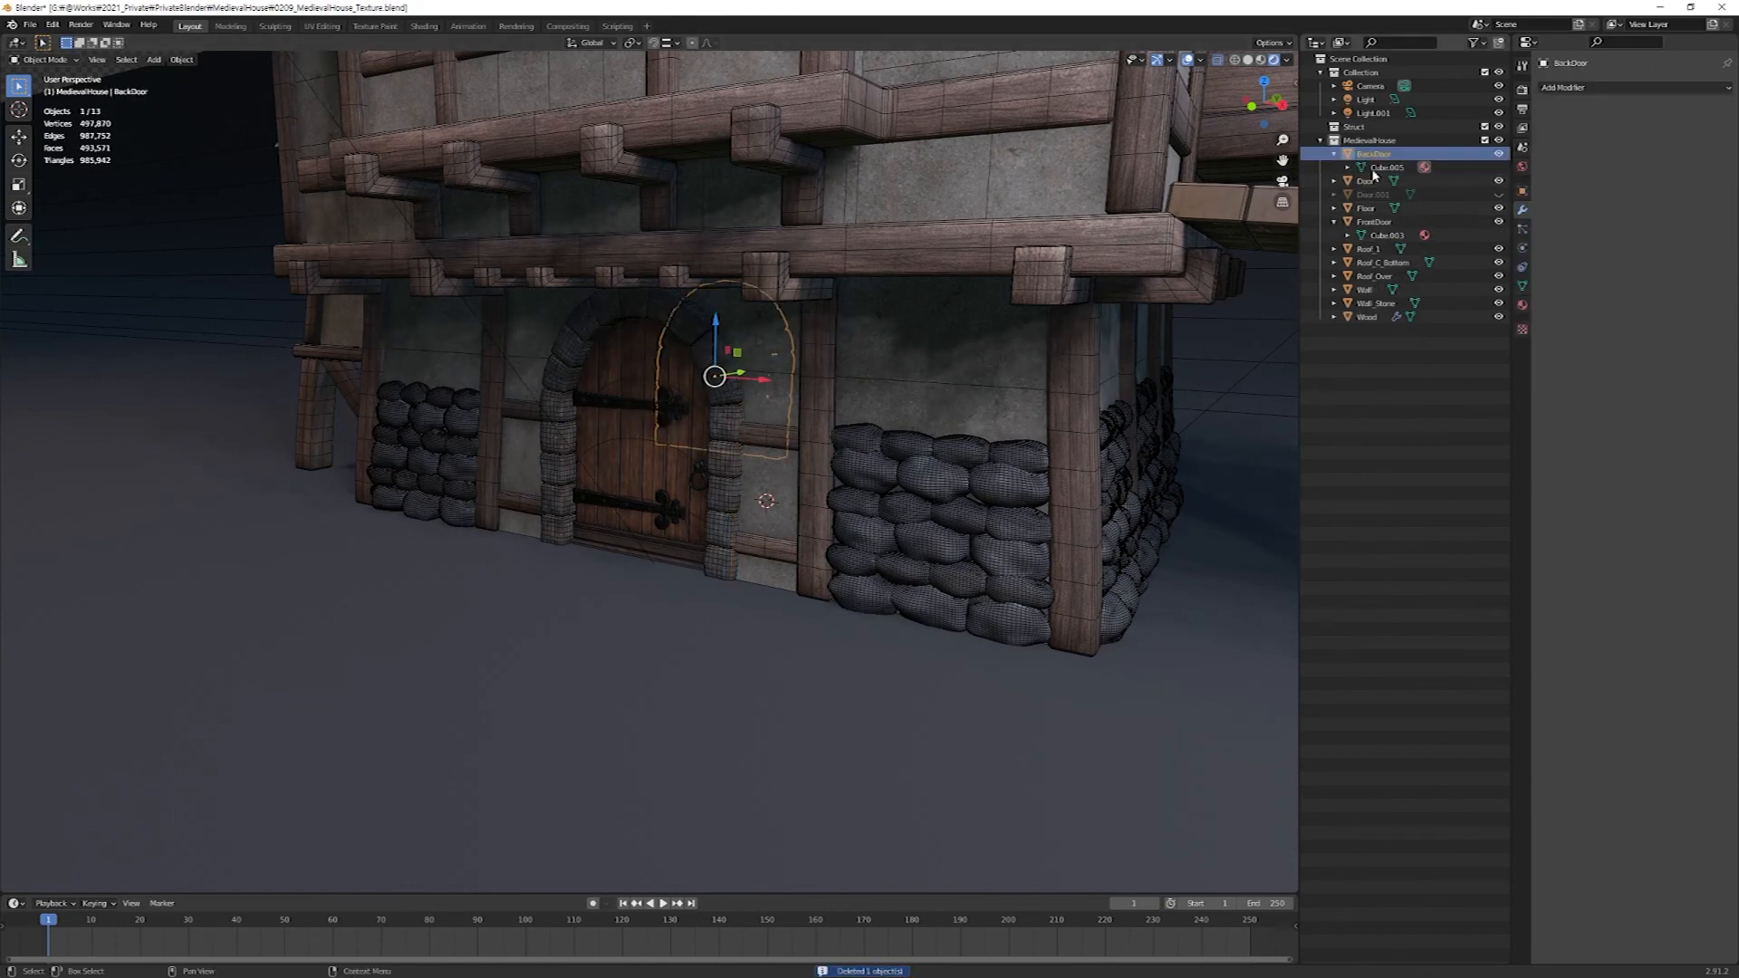
ctrl+click(1369, 222)
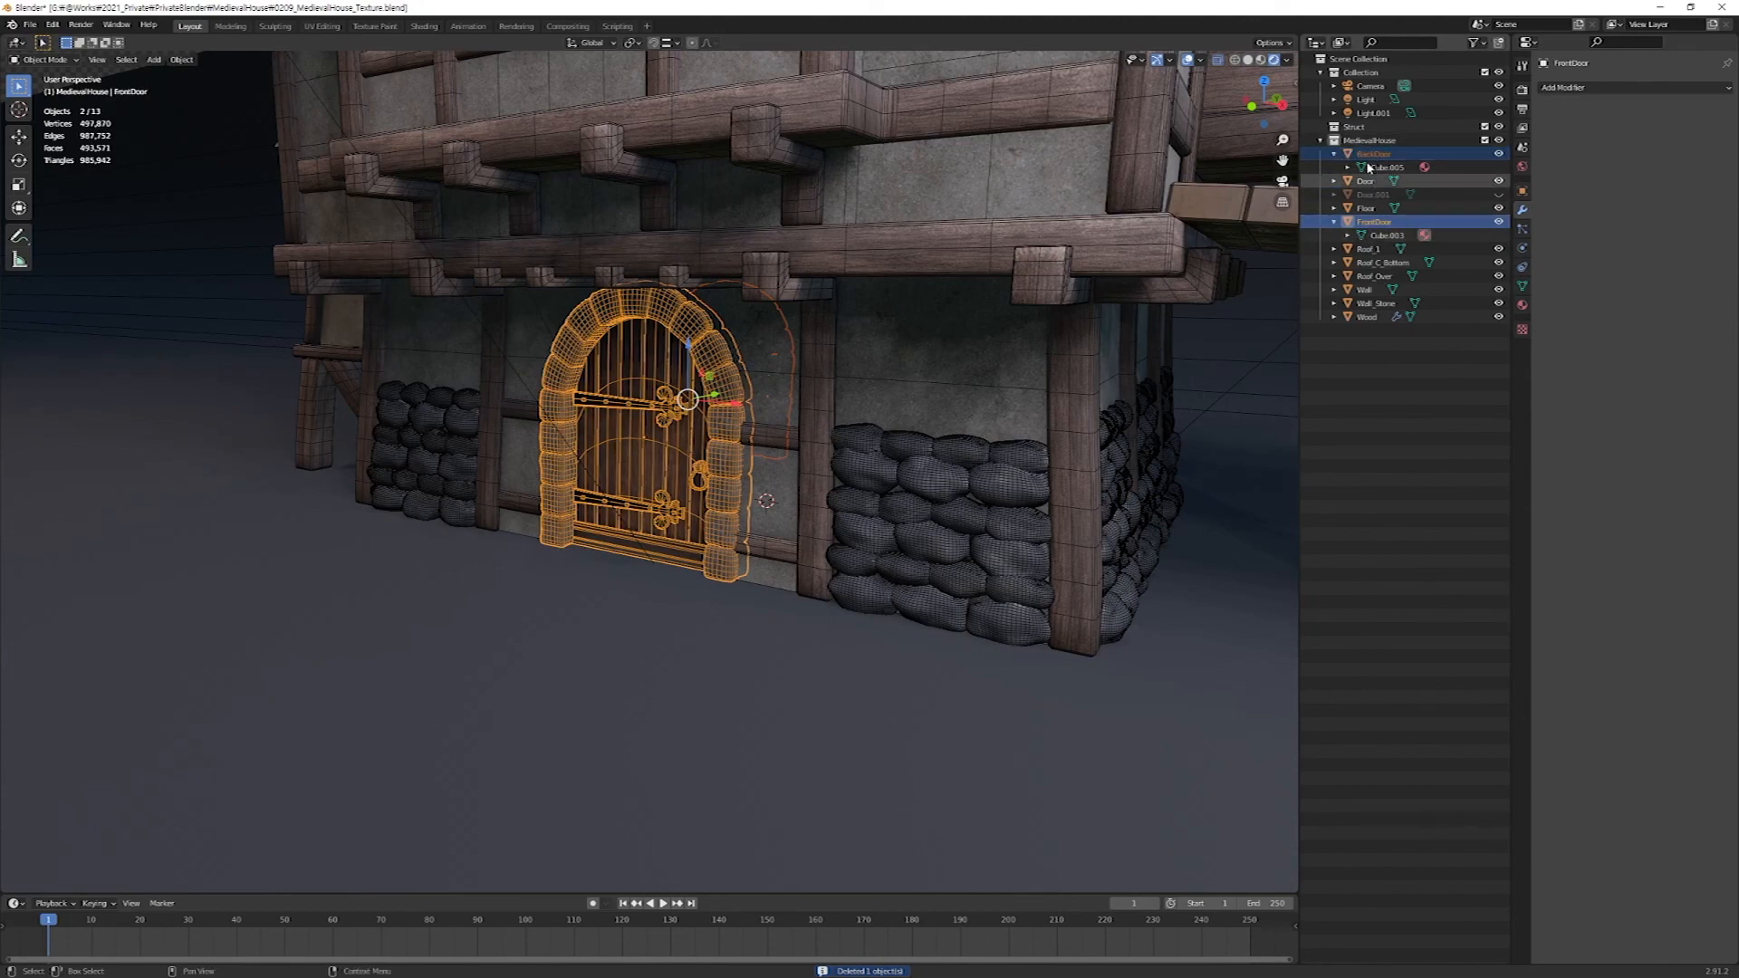
key(Delete)
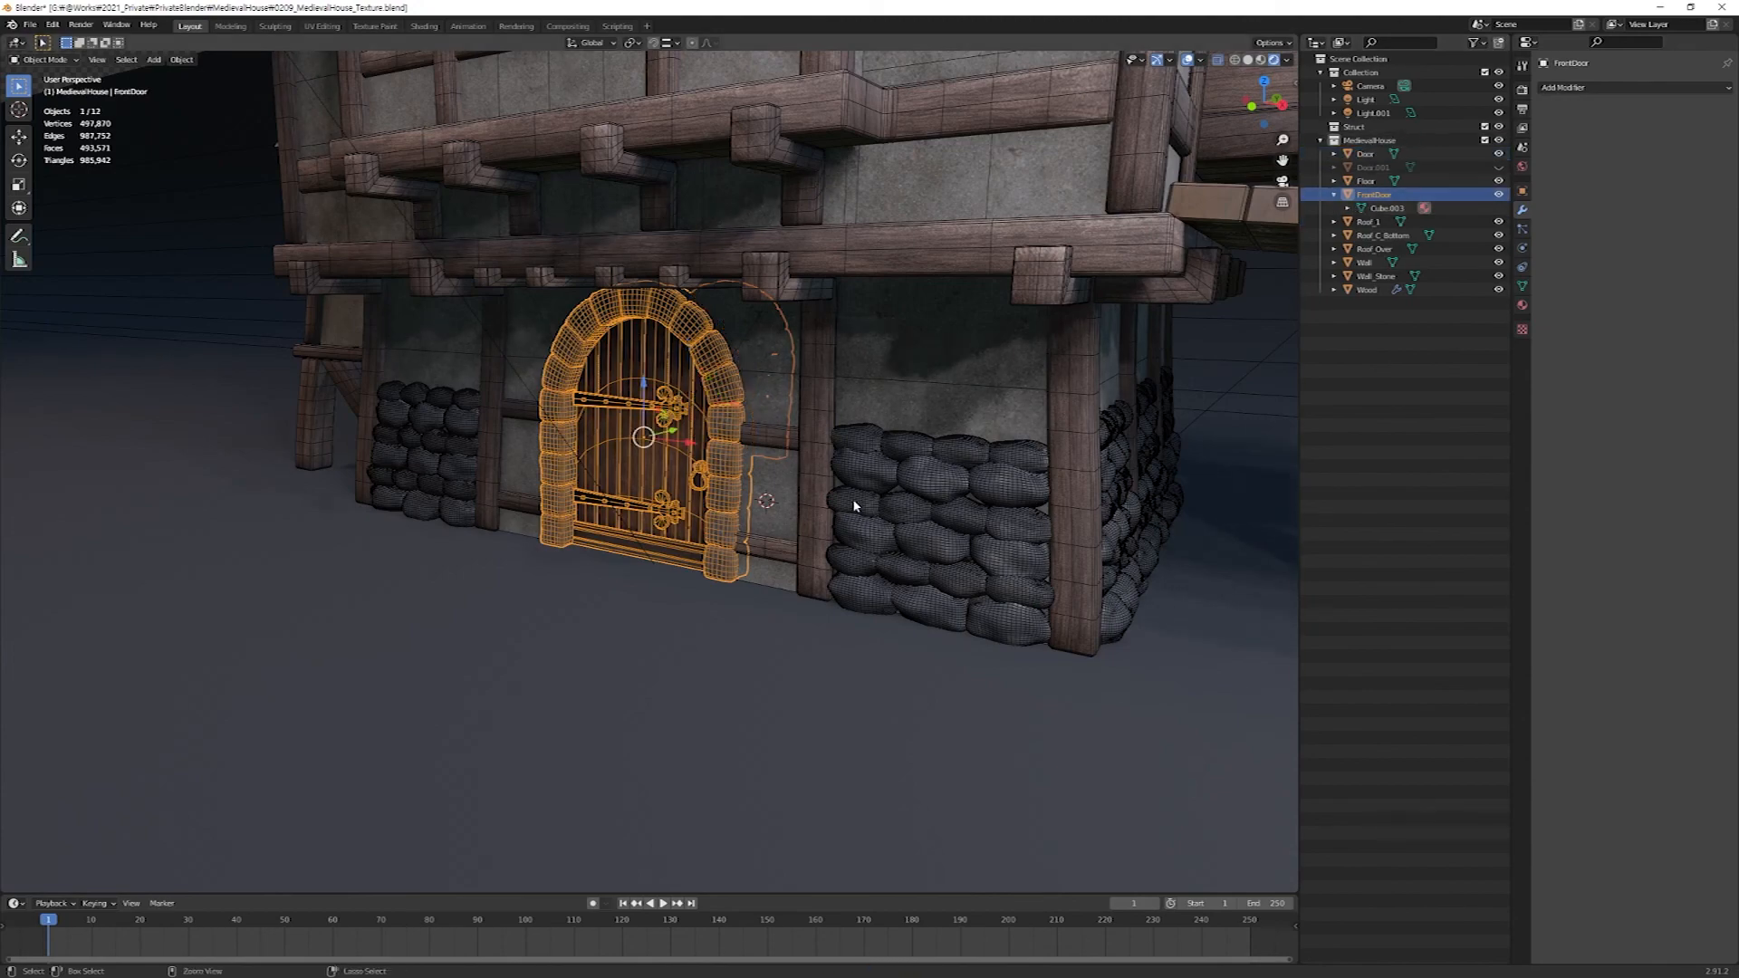
mouse_move(849, 459)
middle_down()
mouse_move(592, 429)
mouse_move(578, 446)
mouse_move(841, 453)
middle_up()
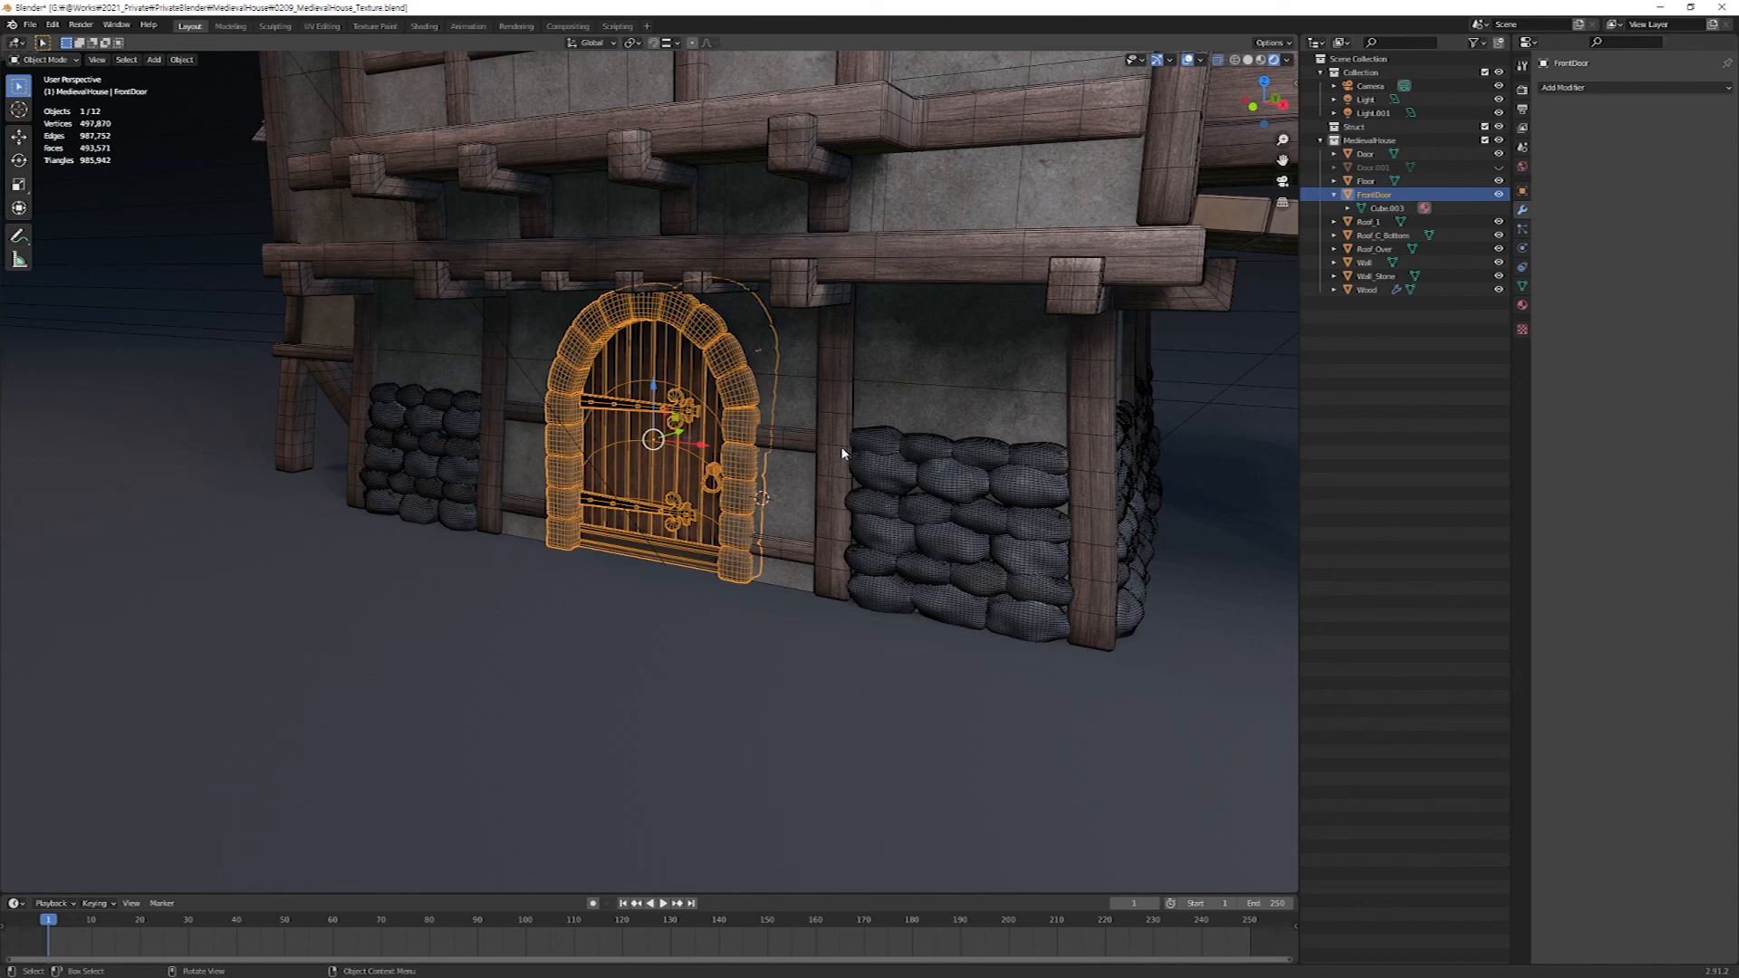
click(1523, 305)
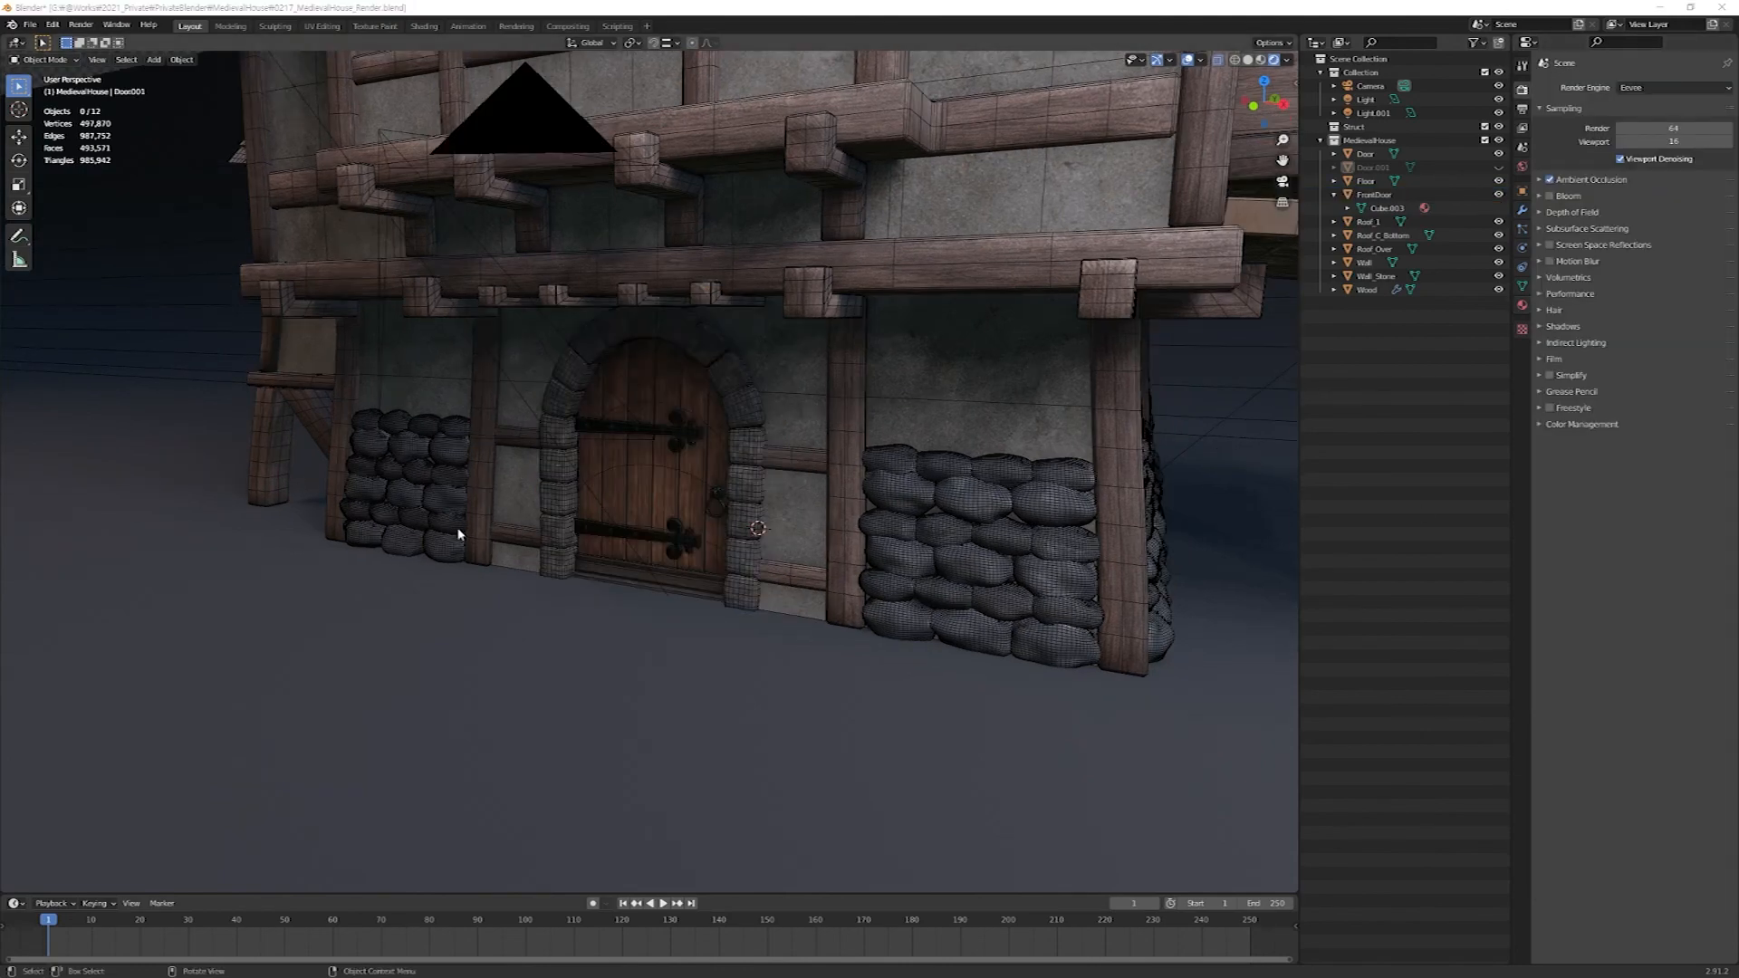
Inspect the fitted front door up close and through the scene camera.
scroll(655, 533, down, 3)
middle_drag(662, 525, 687, 506)
scroll(658, 532, up, 4)
scroll(687, 505, up, 2)
scroll(691, 504, up, 2)
middle_drag(687, 504, 676, 509)
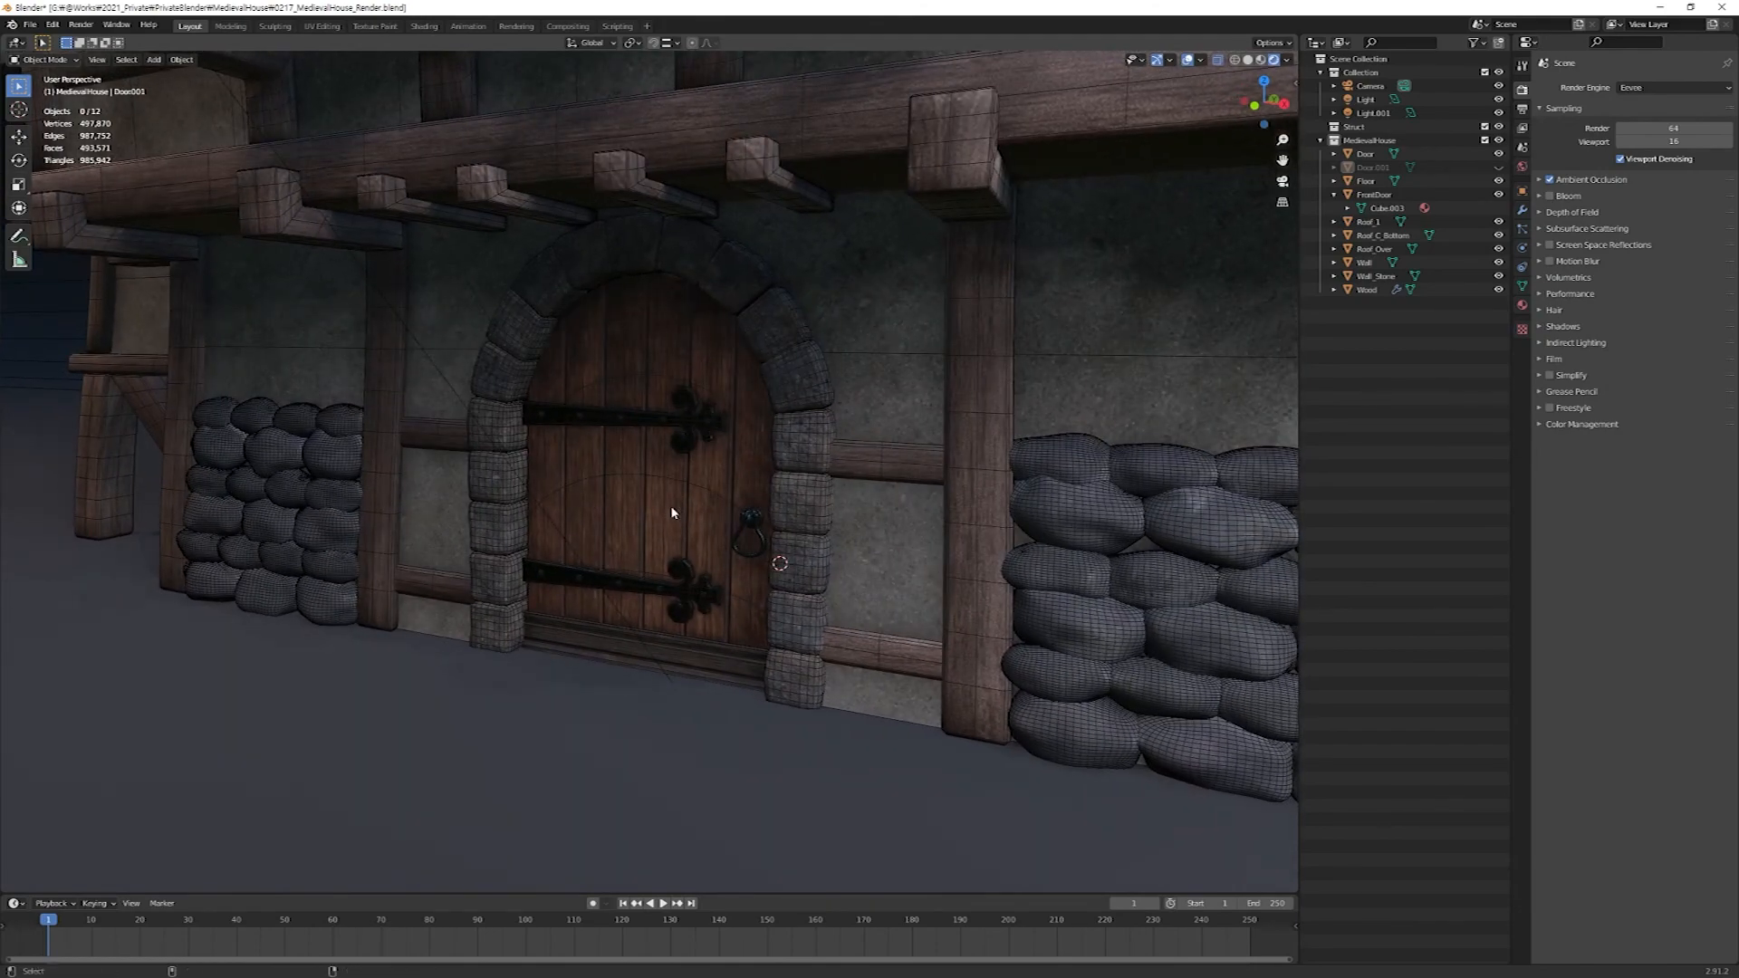
key(KP_0)
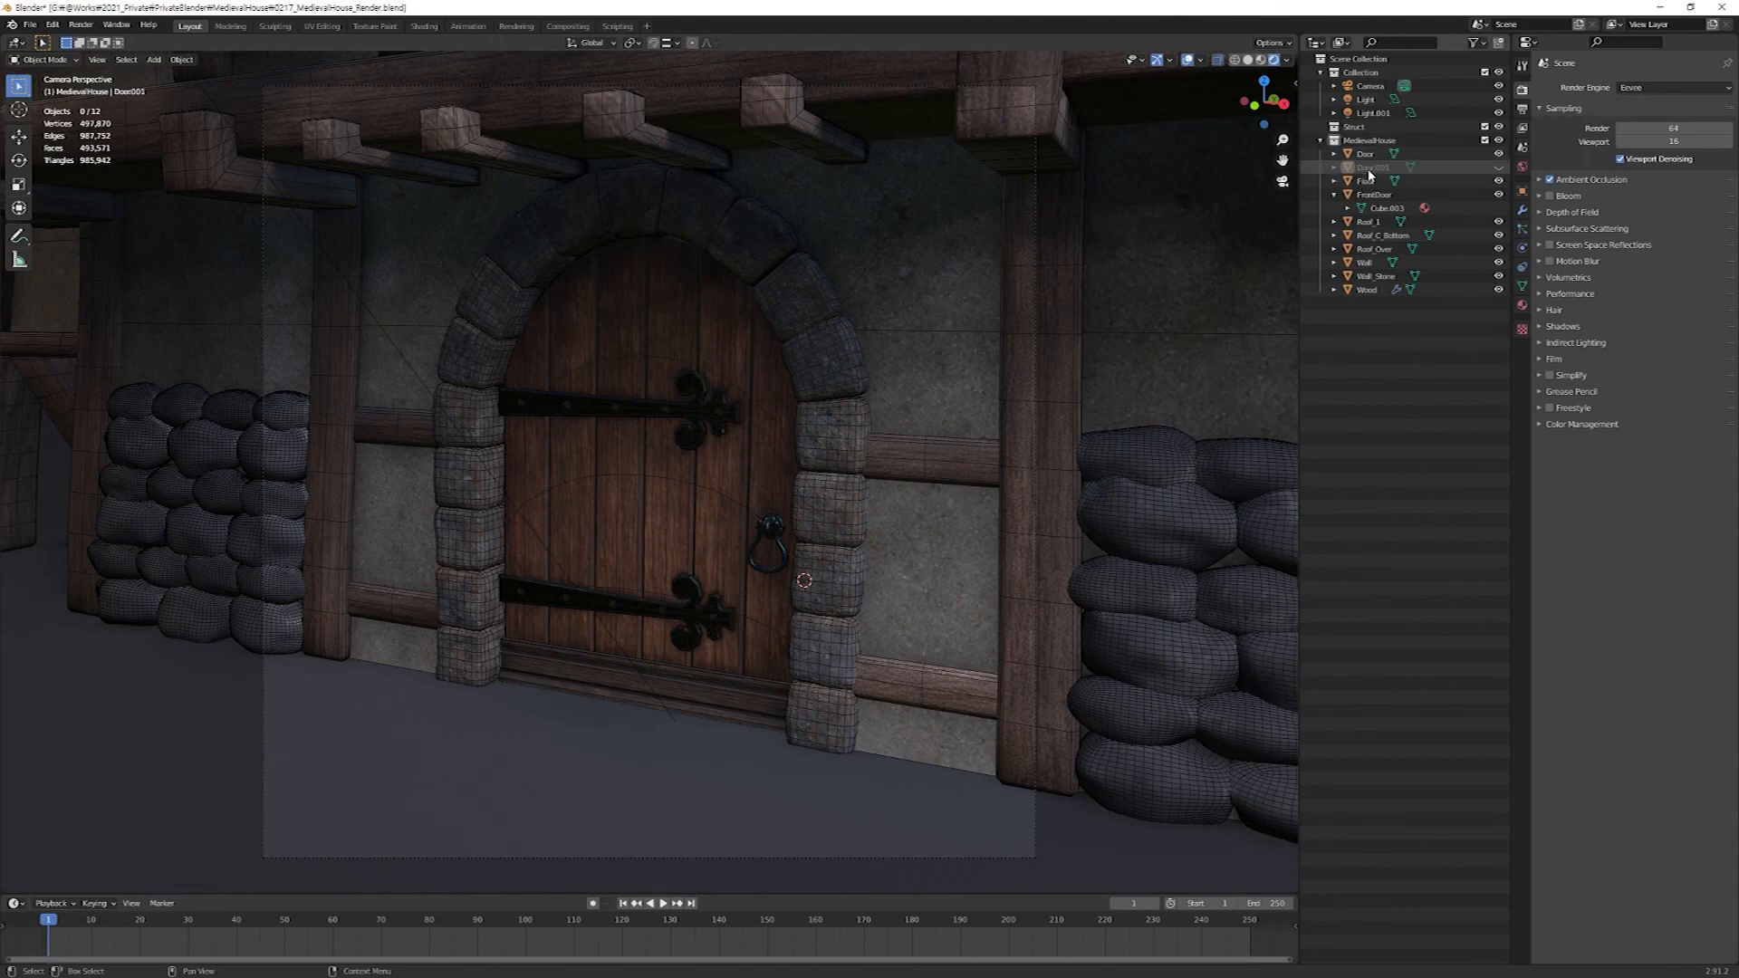
Enable the Disable in Renders toggles in the outliner, exclude Door.001 from renders and unhide it in the viewport.
click(1480, 43)
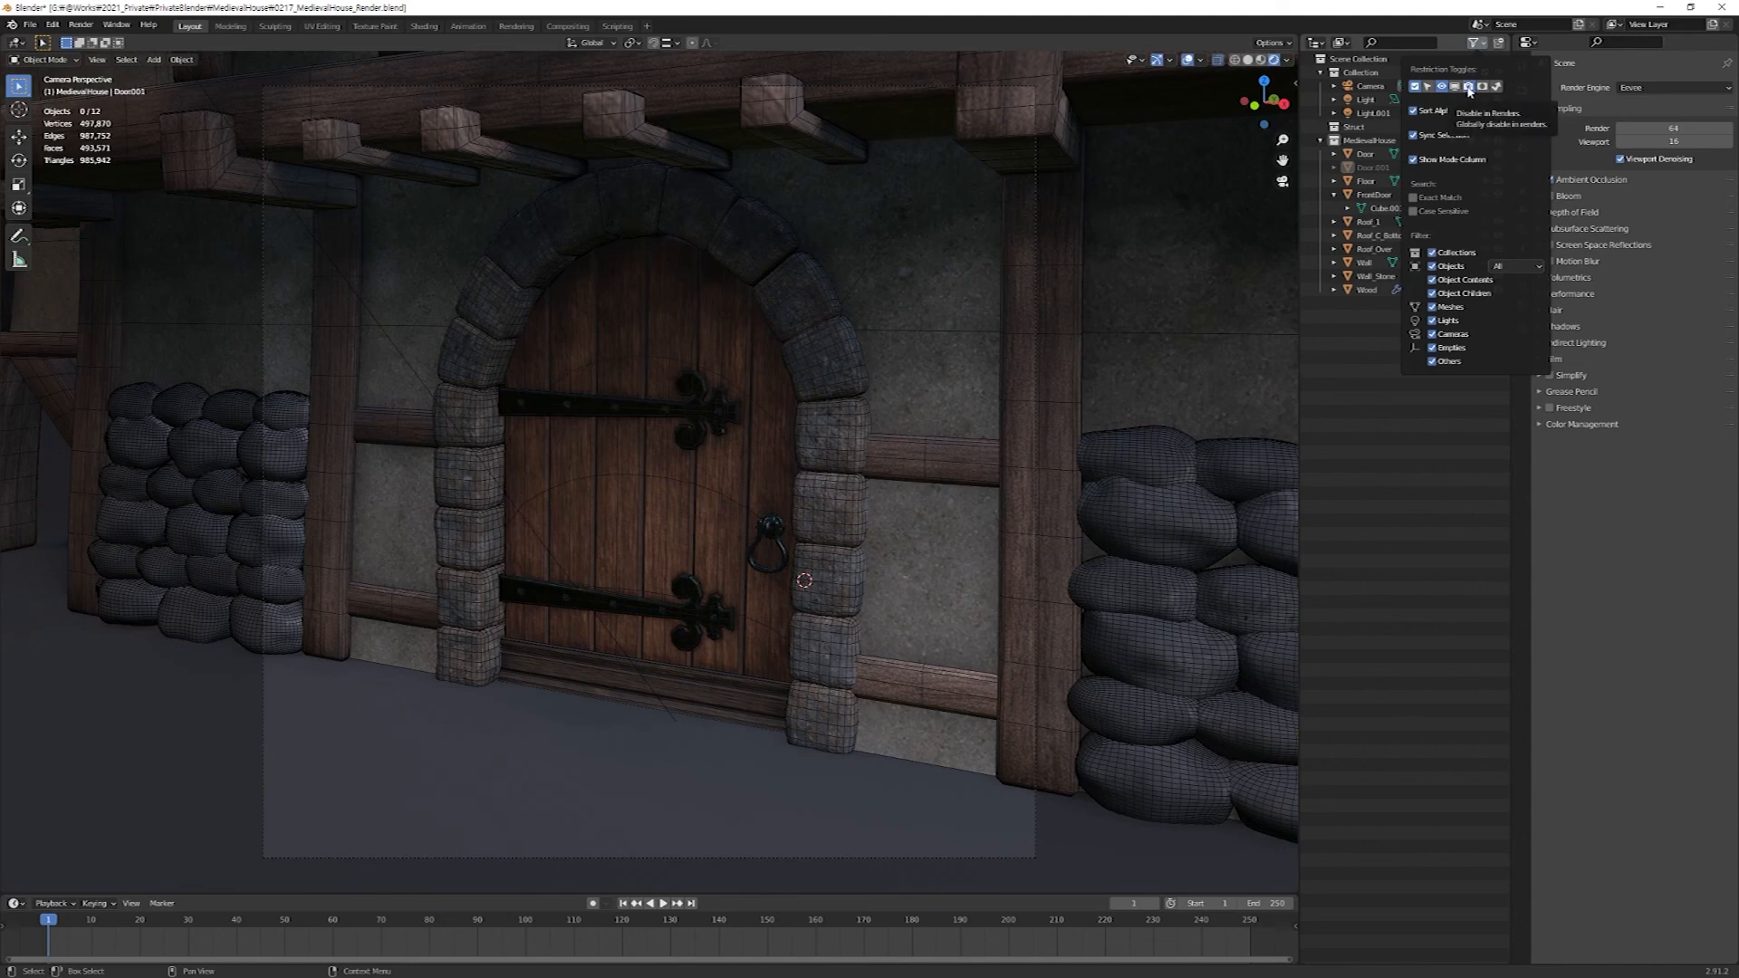
click(1469, 88)
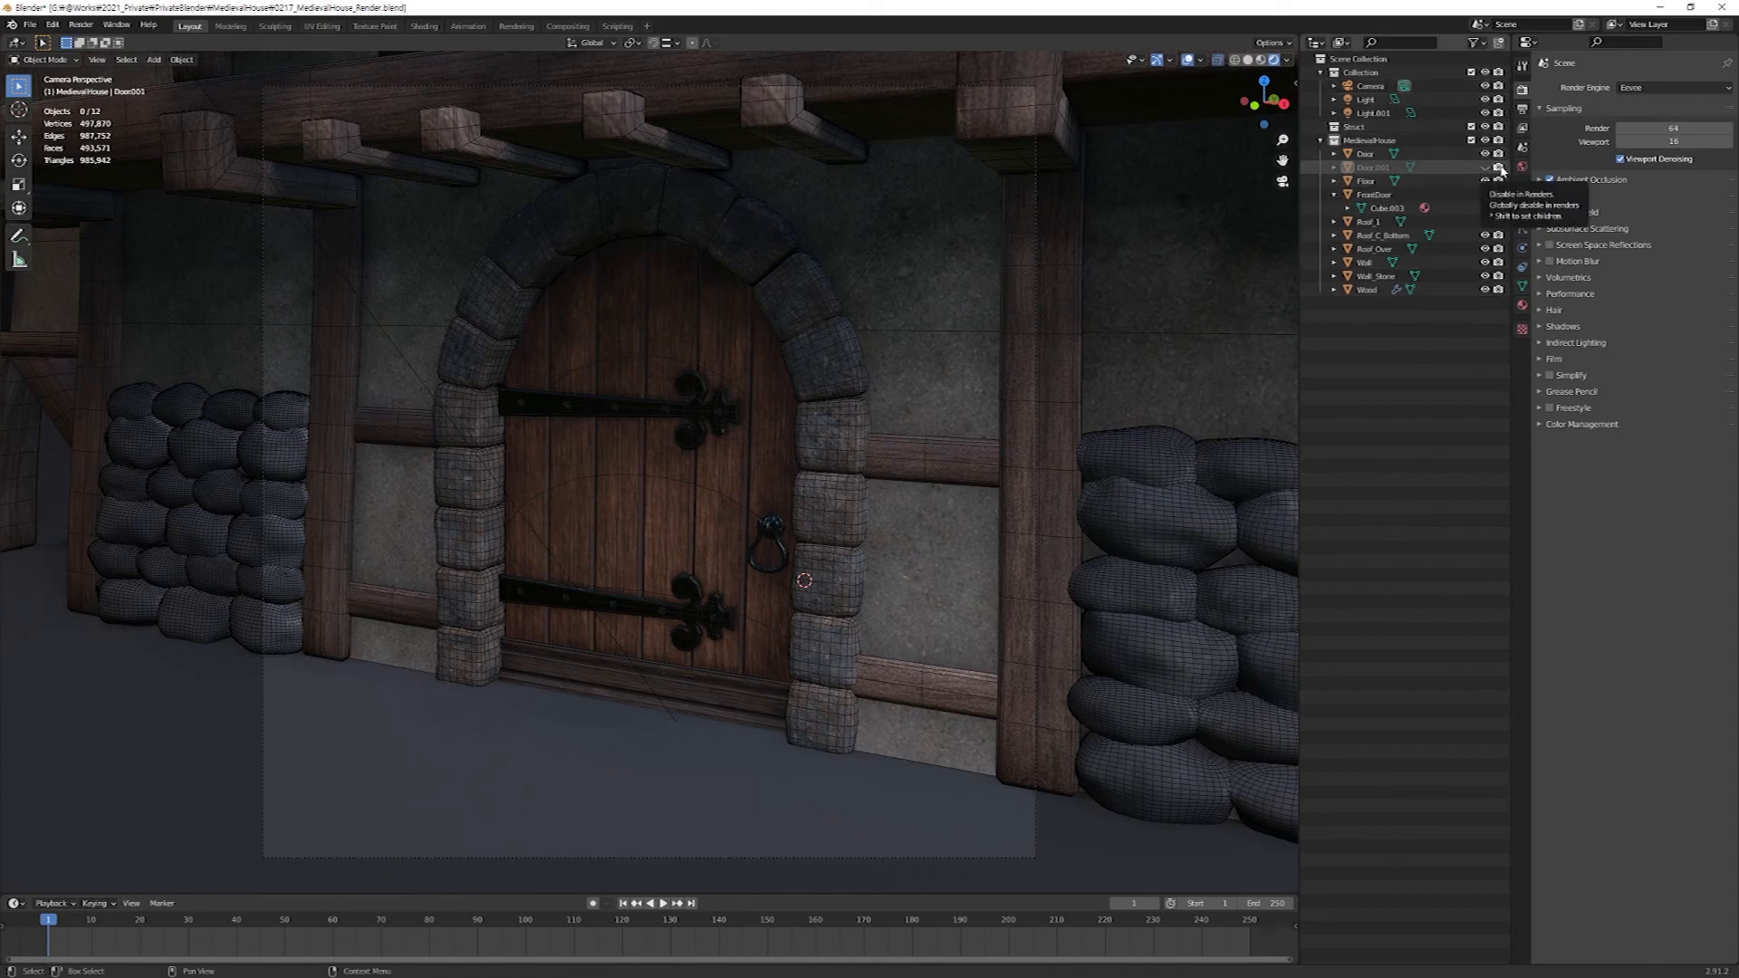
click(1501, 170)
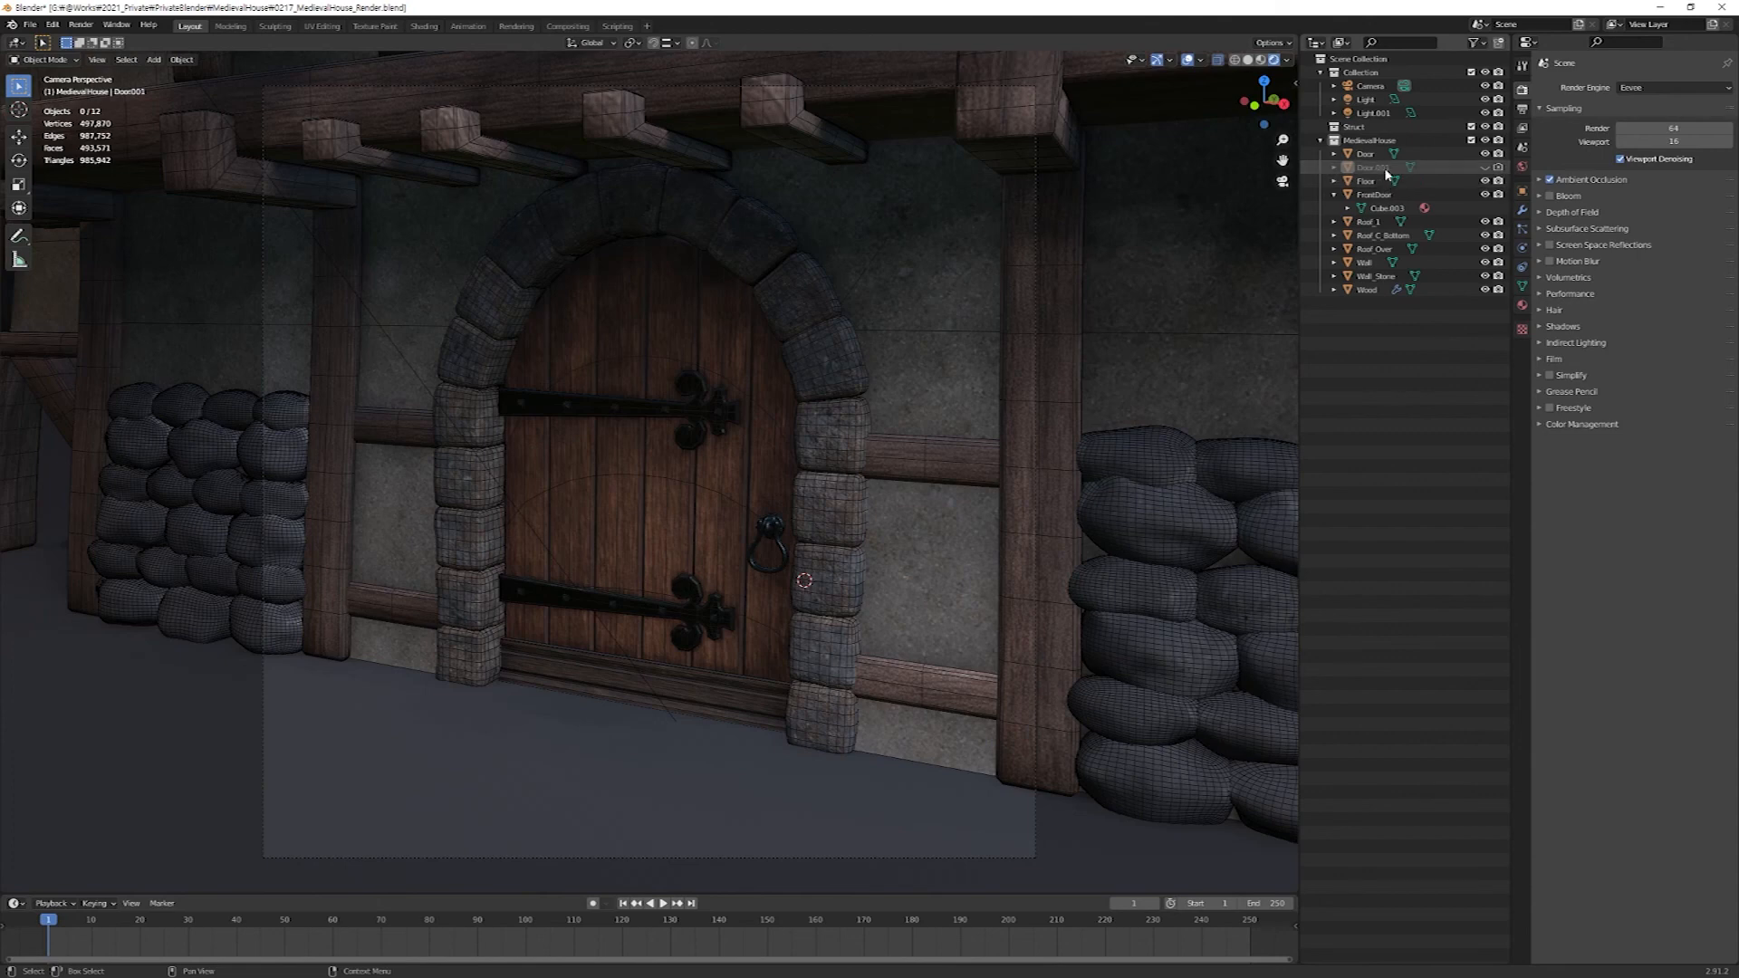
click(1485, 168)
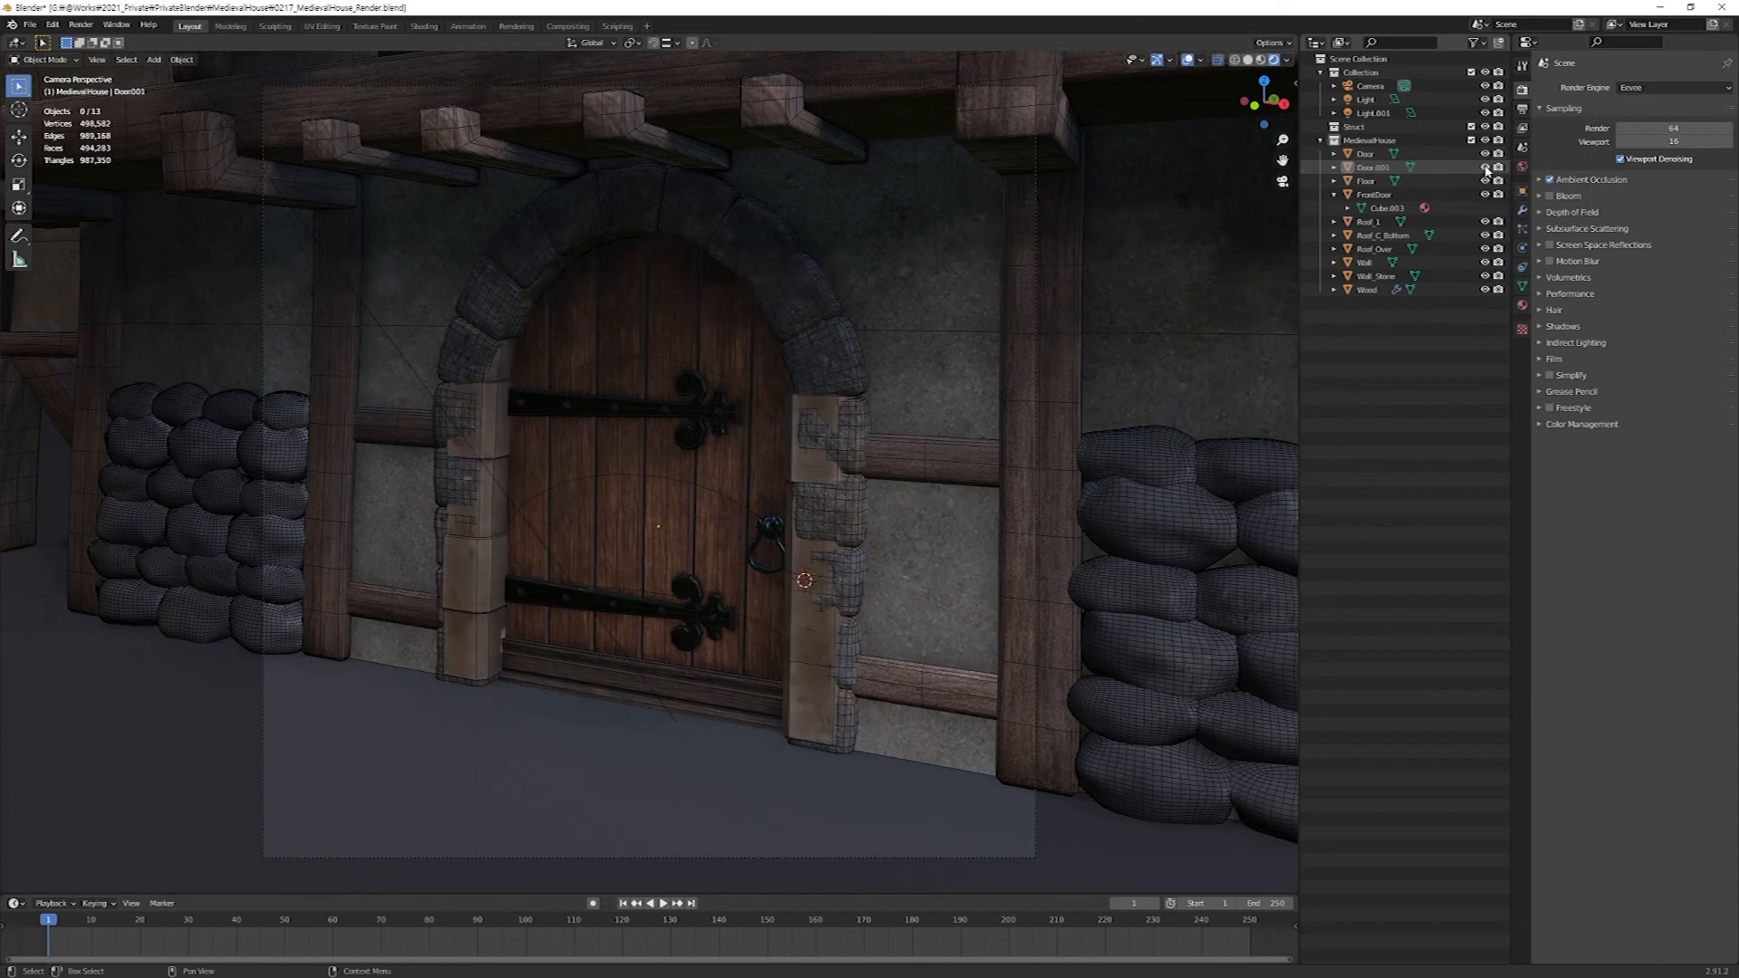
Rename the FrontDoor object to 1FDoor and hide it in the viewport.
click(1374, 195)
double_click(1374, 195)
drag(1377, 194, 1347, 193)
key(BackSpace)
text(1)
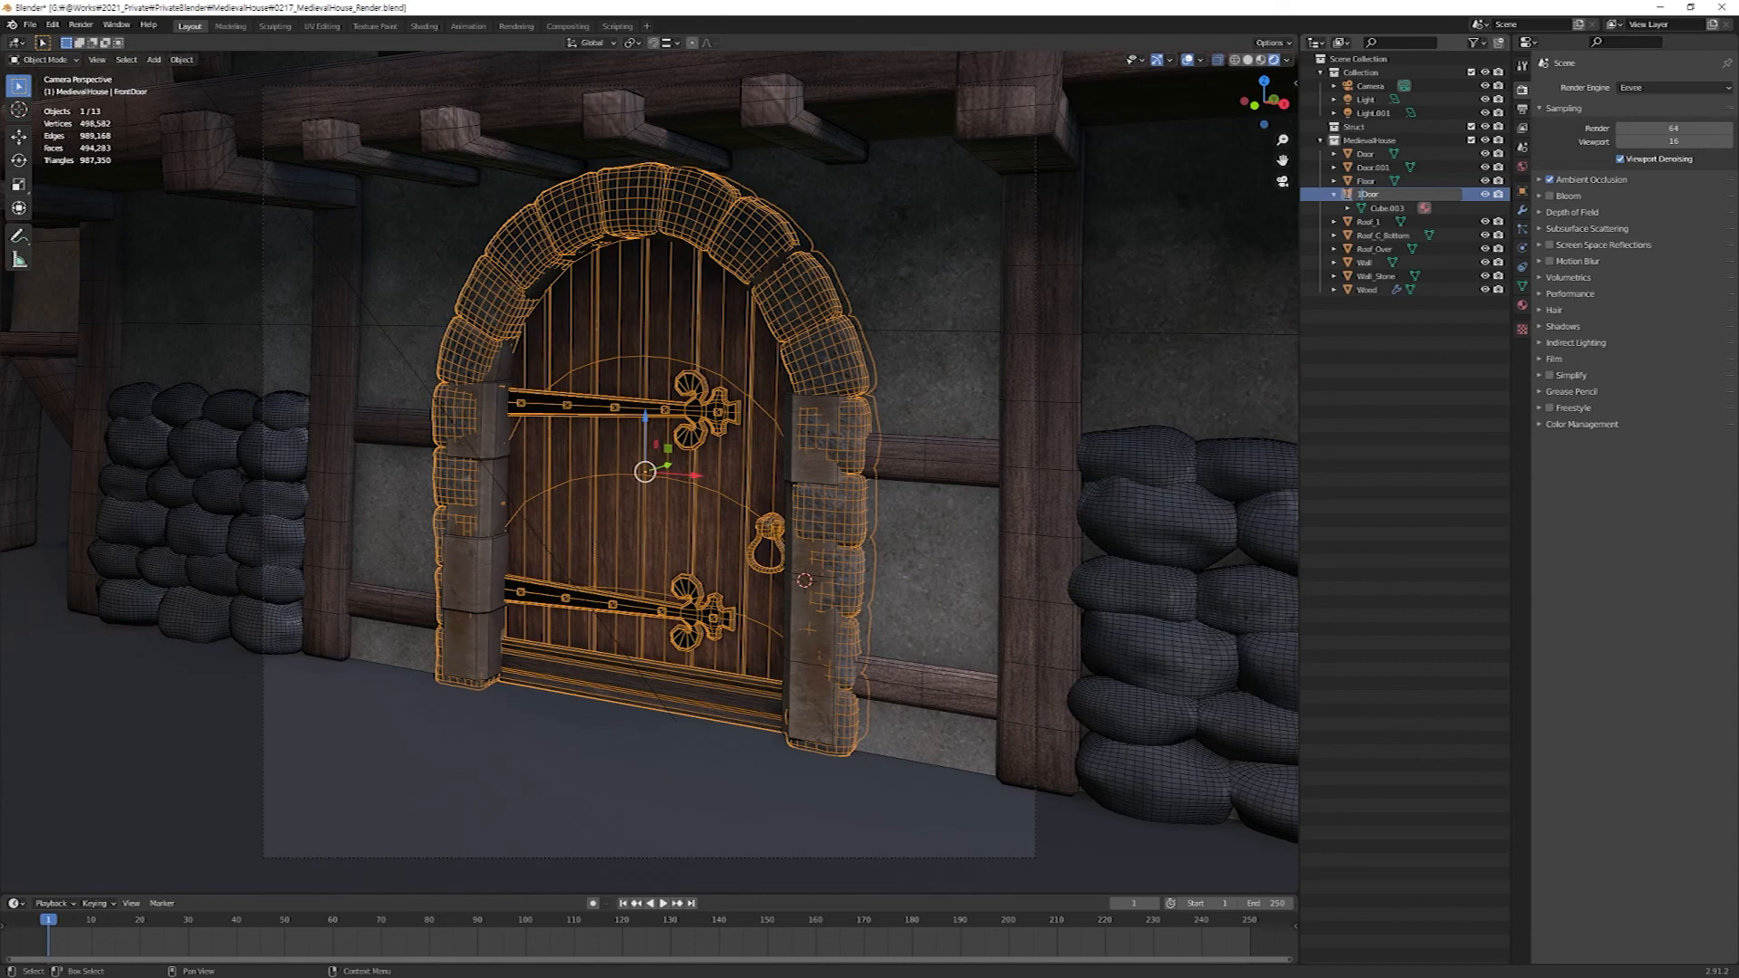
text(_)
key(Return)
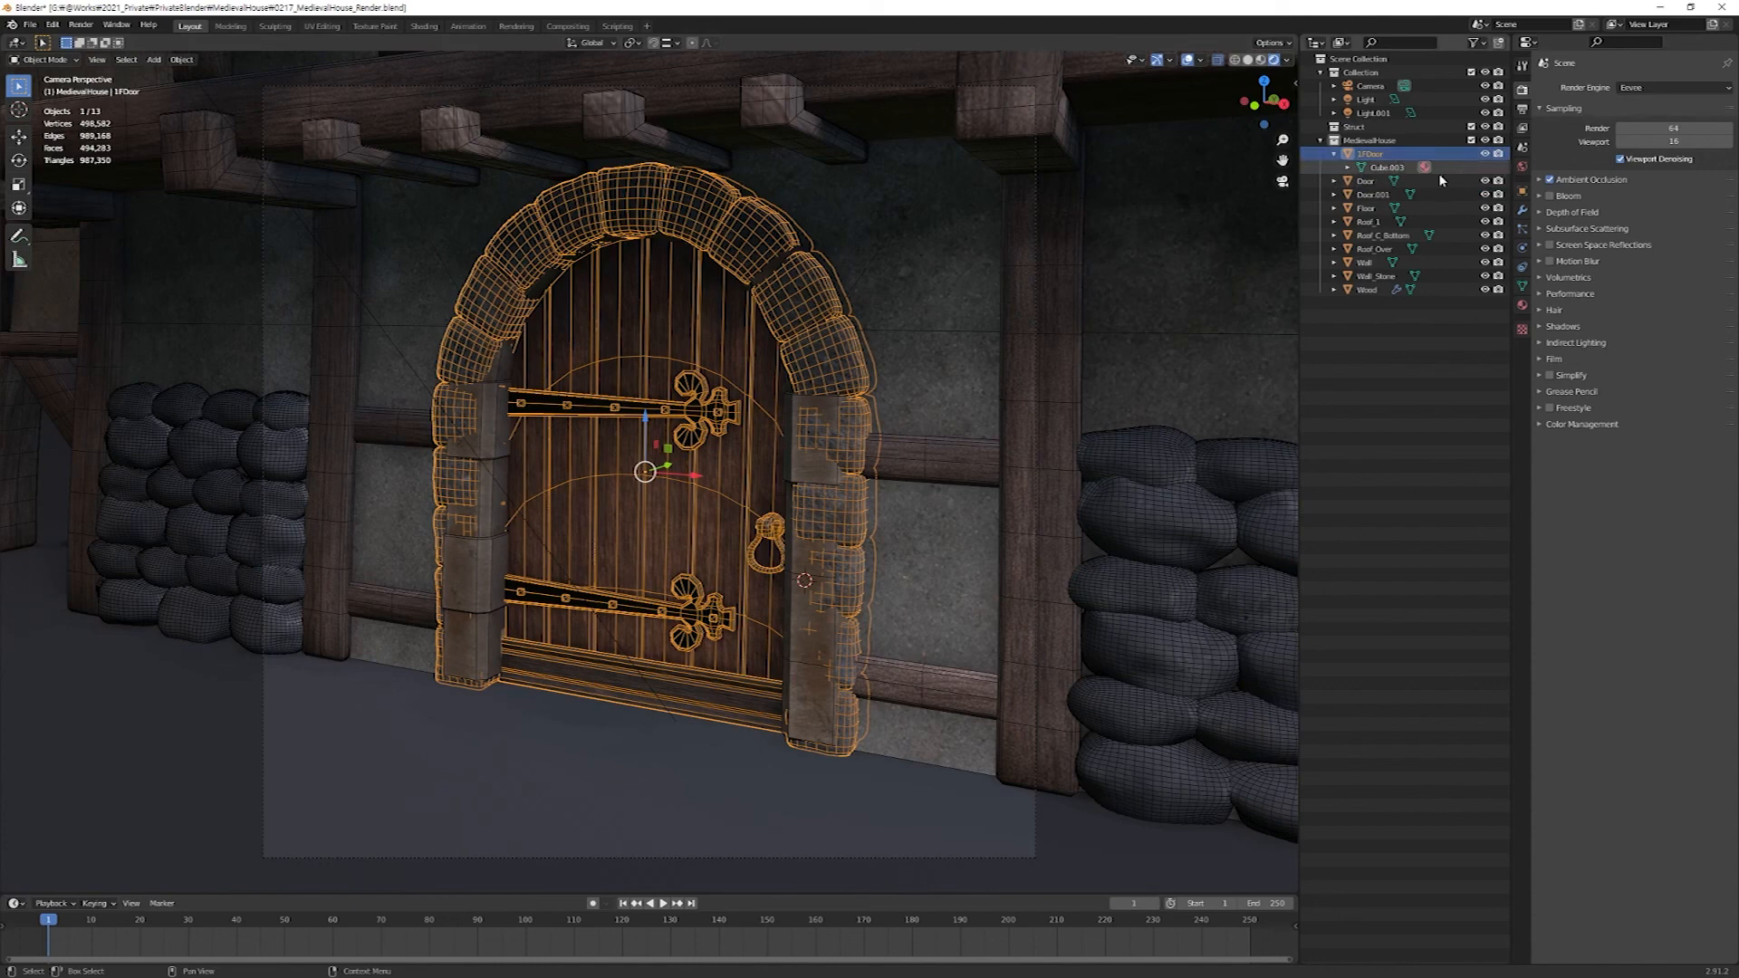
click(1484, 154)
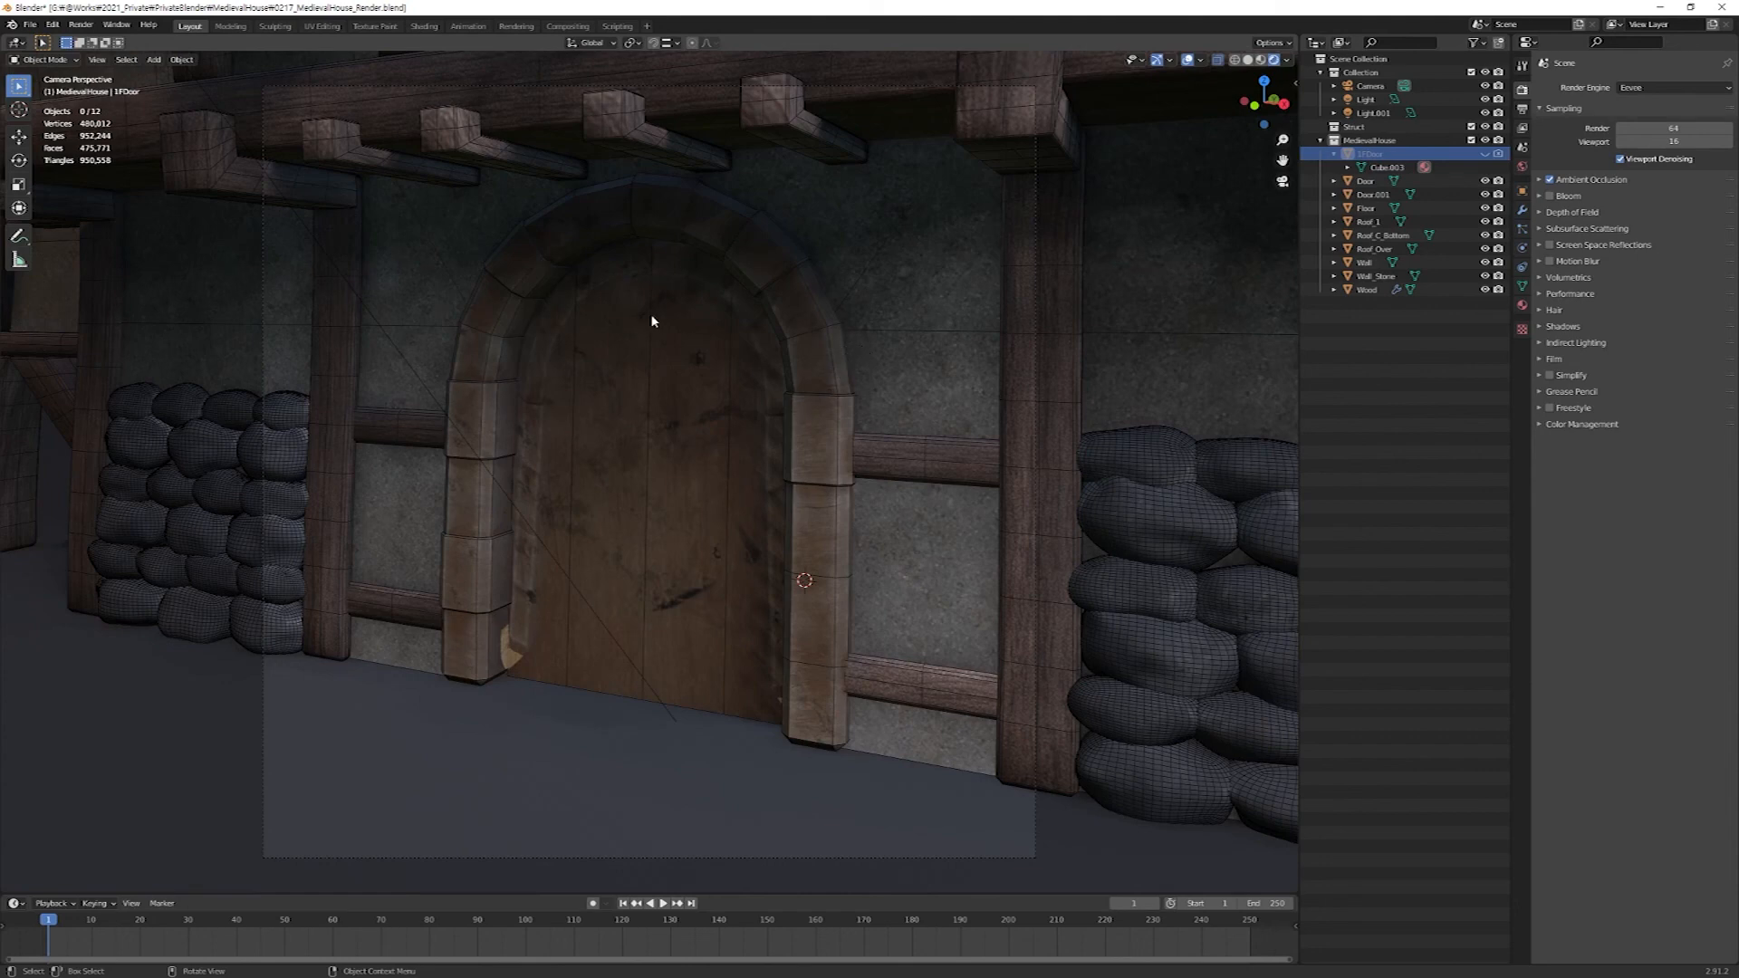
Set the render engine to Cycles, open the output settings and render the camera view.
click(1707, 87)
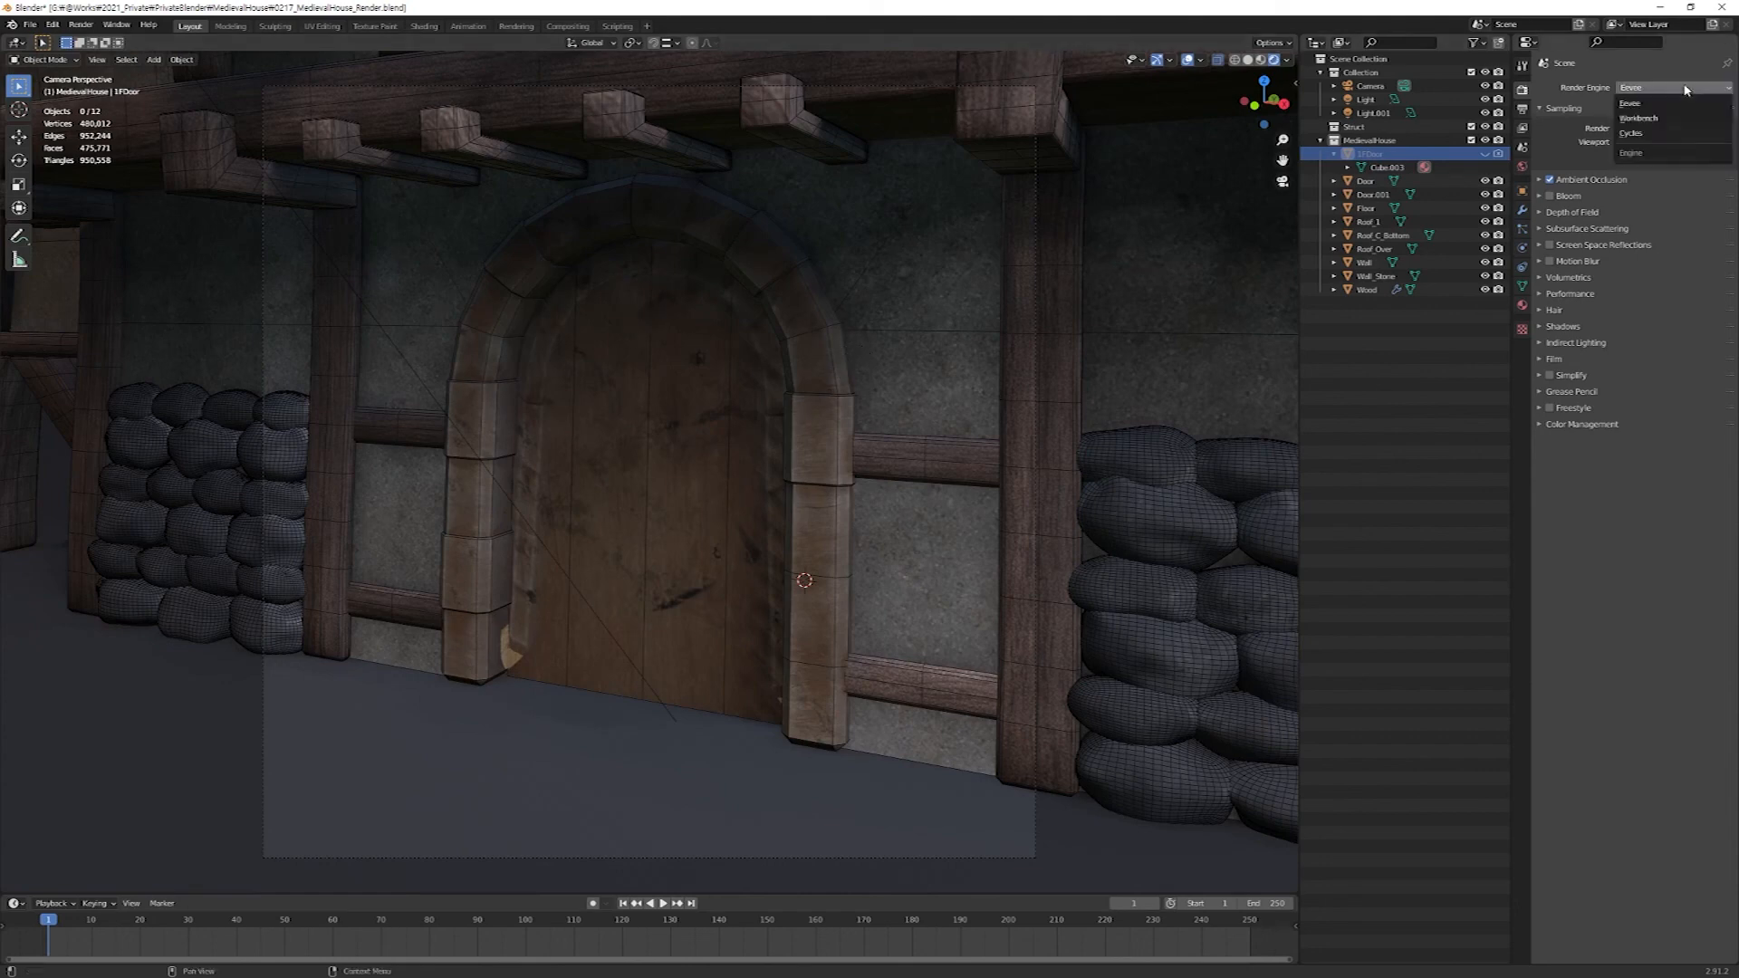
click(1635, 133)
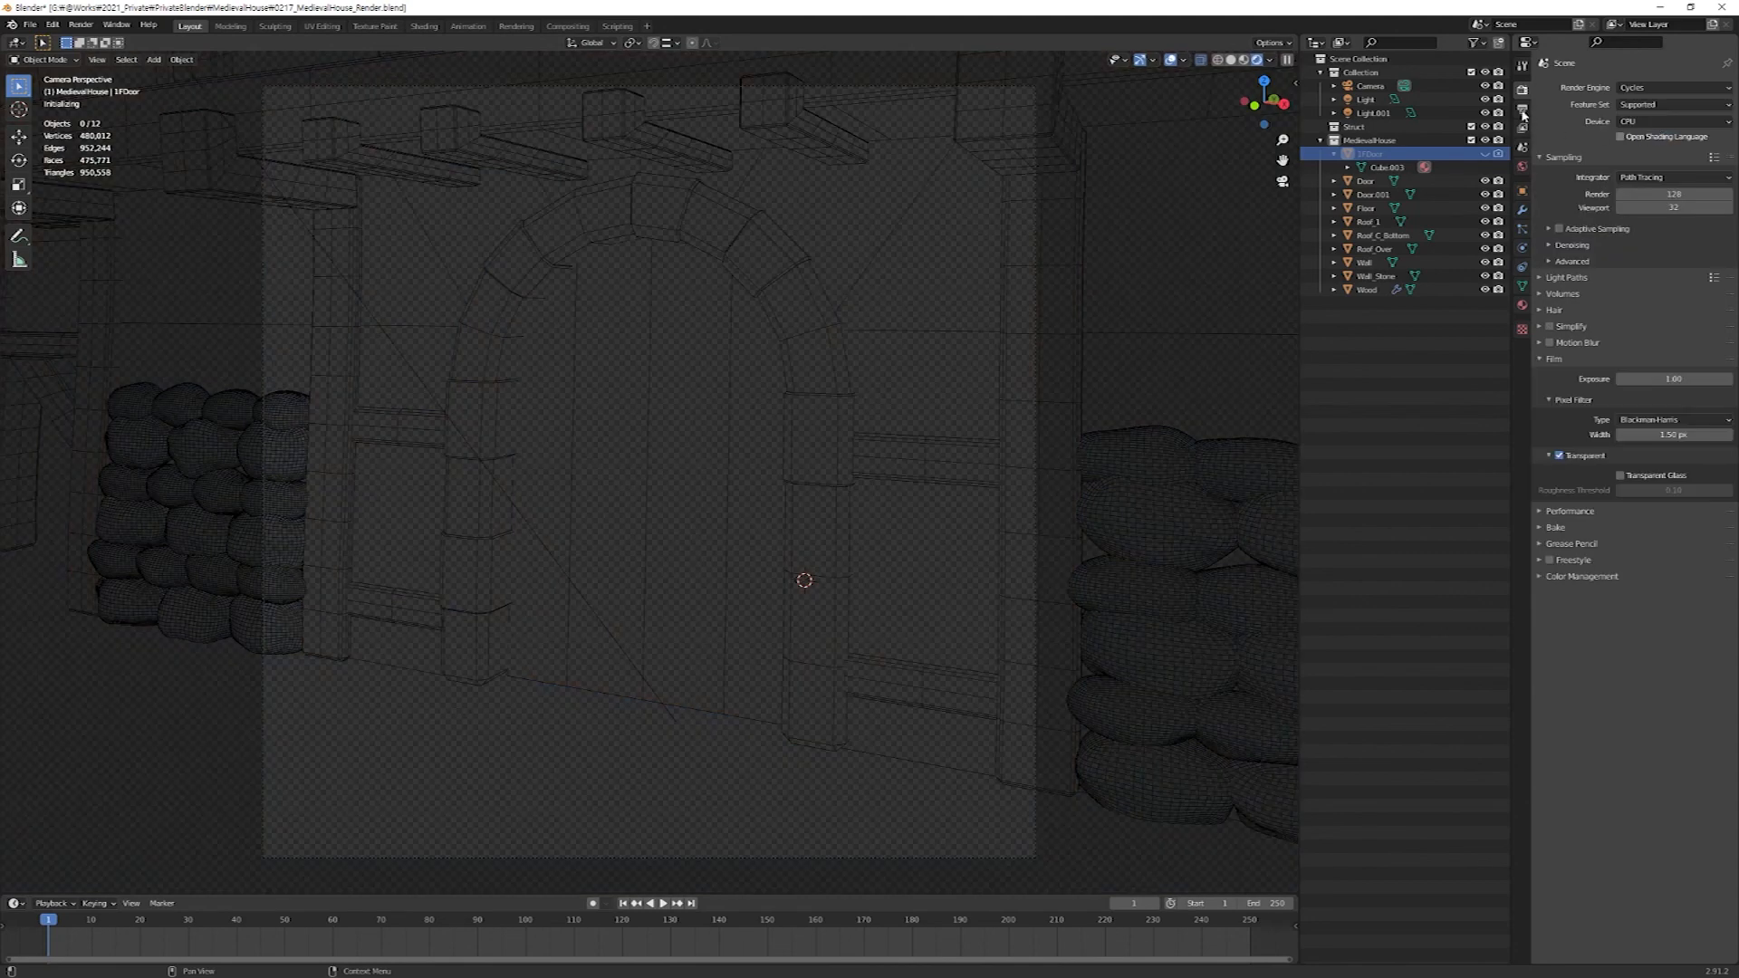
click(1523, 110)
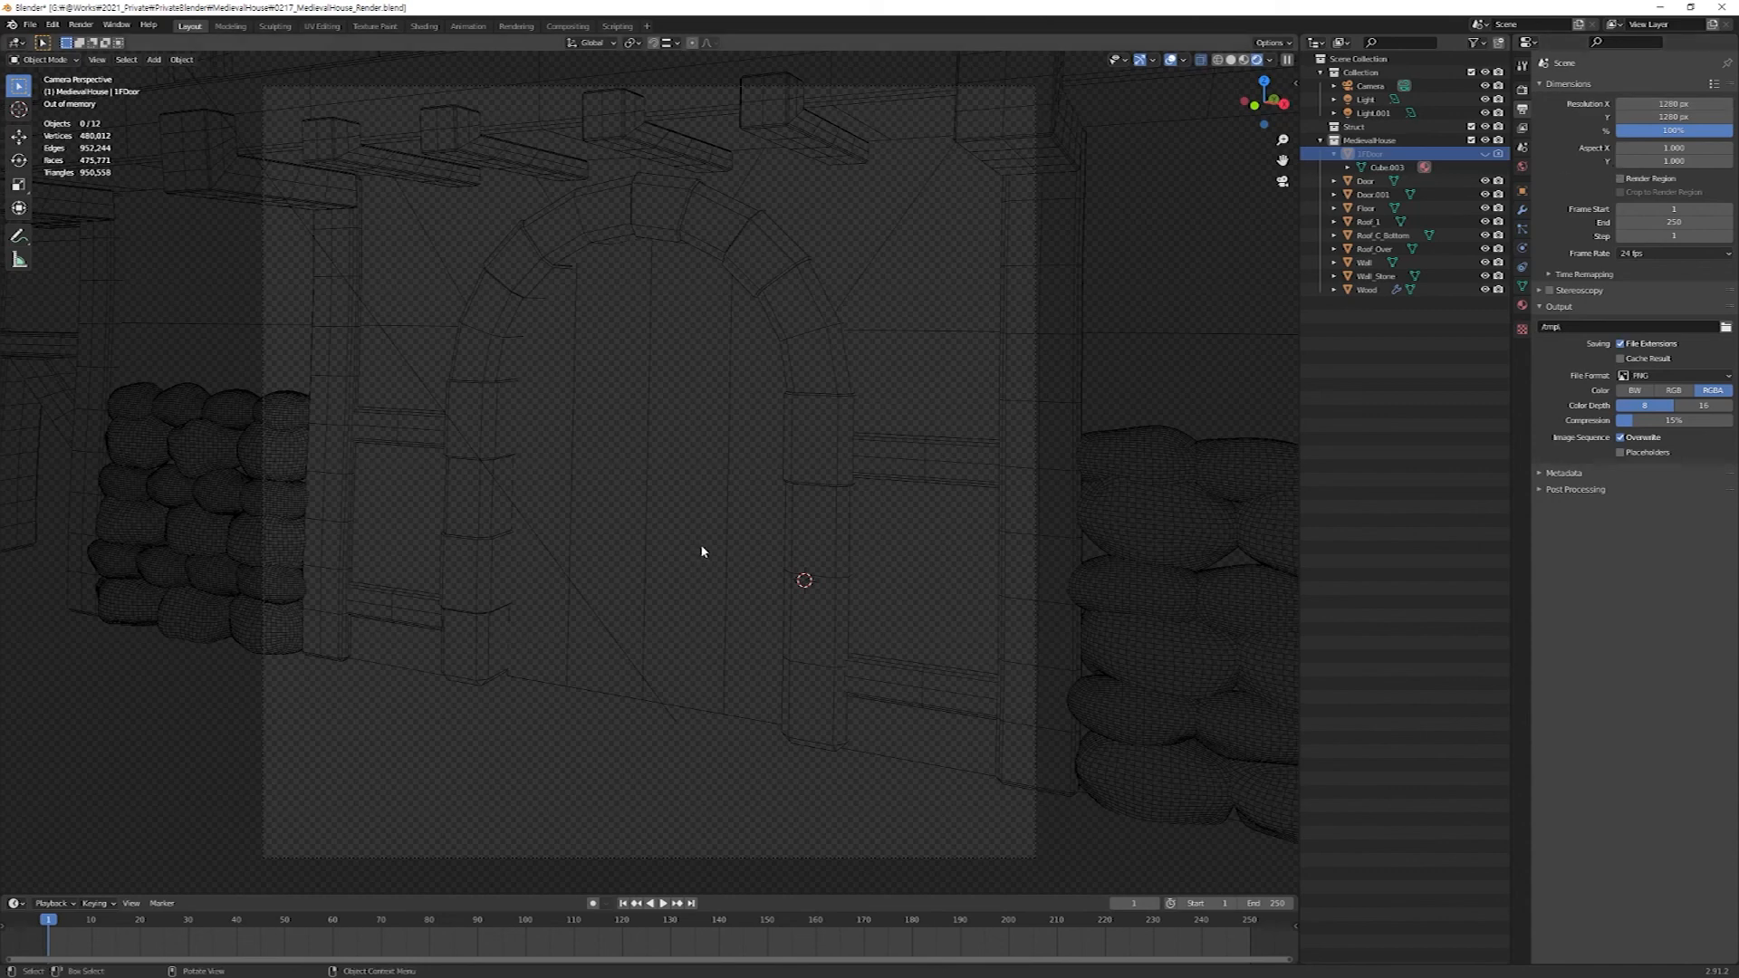
key(F12)
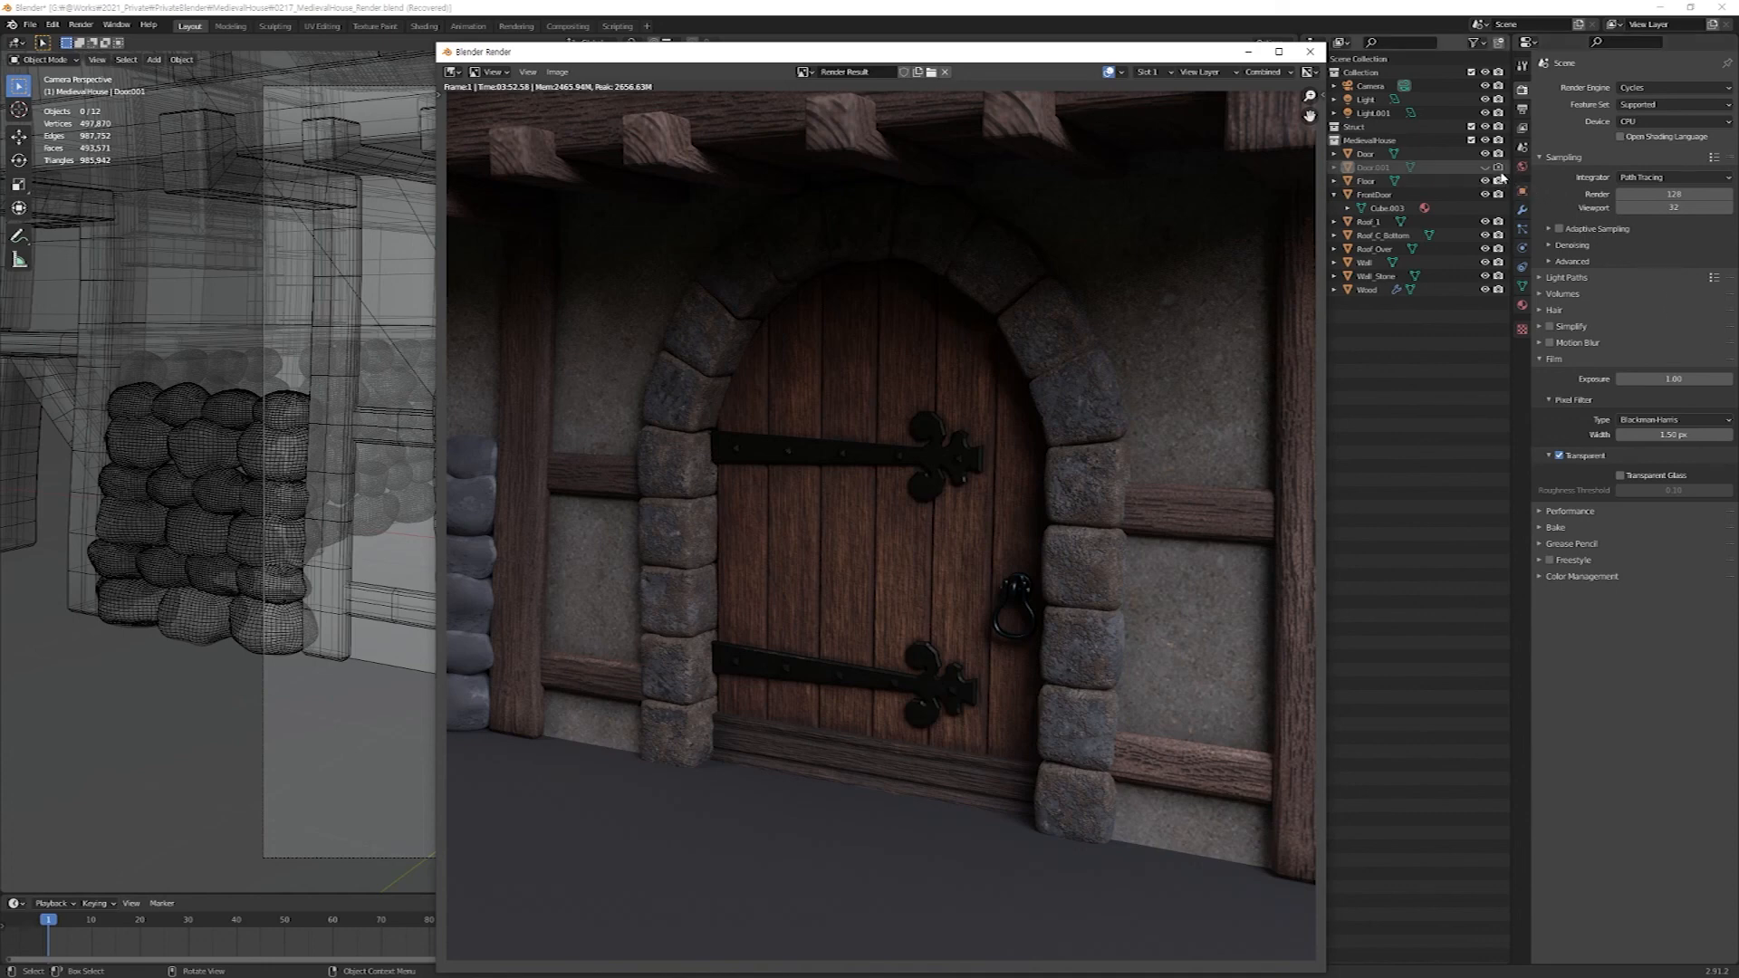
Hide 1FDoor from the viewport and renders, and turn Door.001 back on in both.
click(1495, 172)
click(1485, 155)
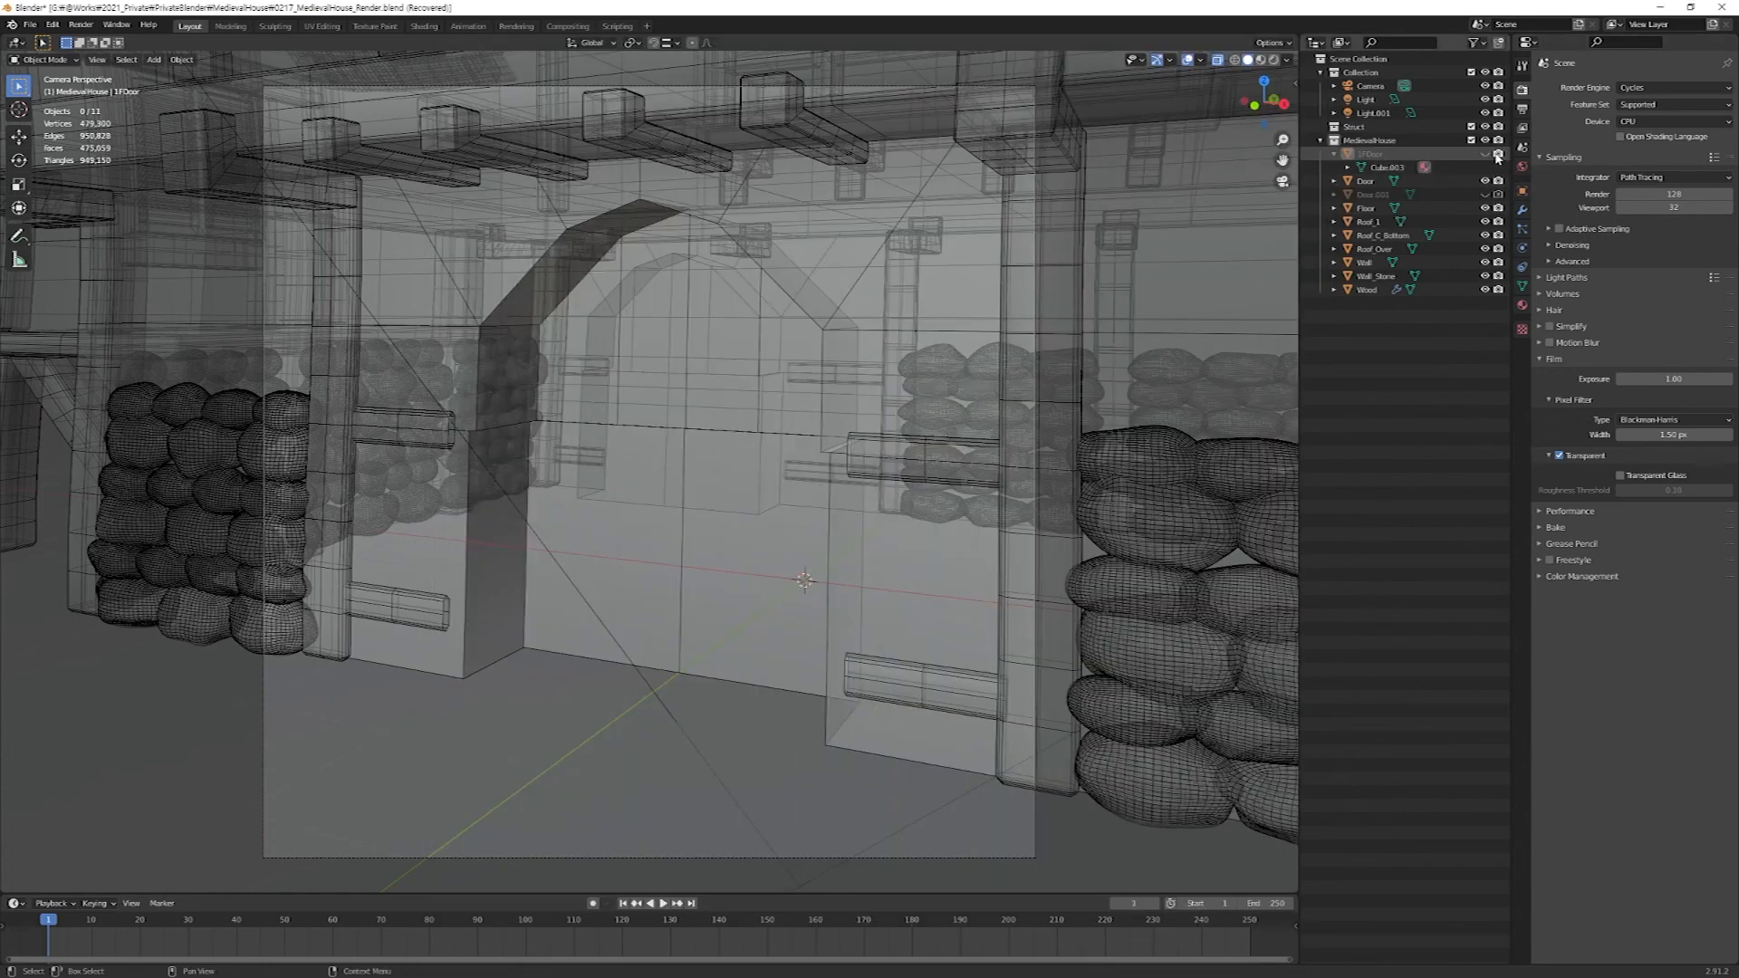
click(1486, 193)
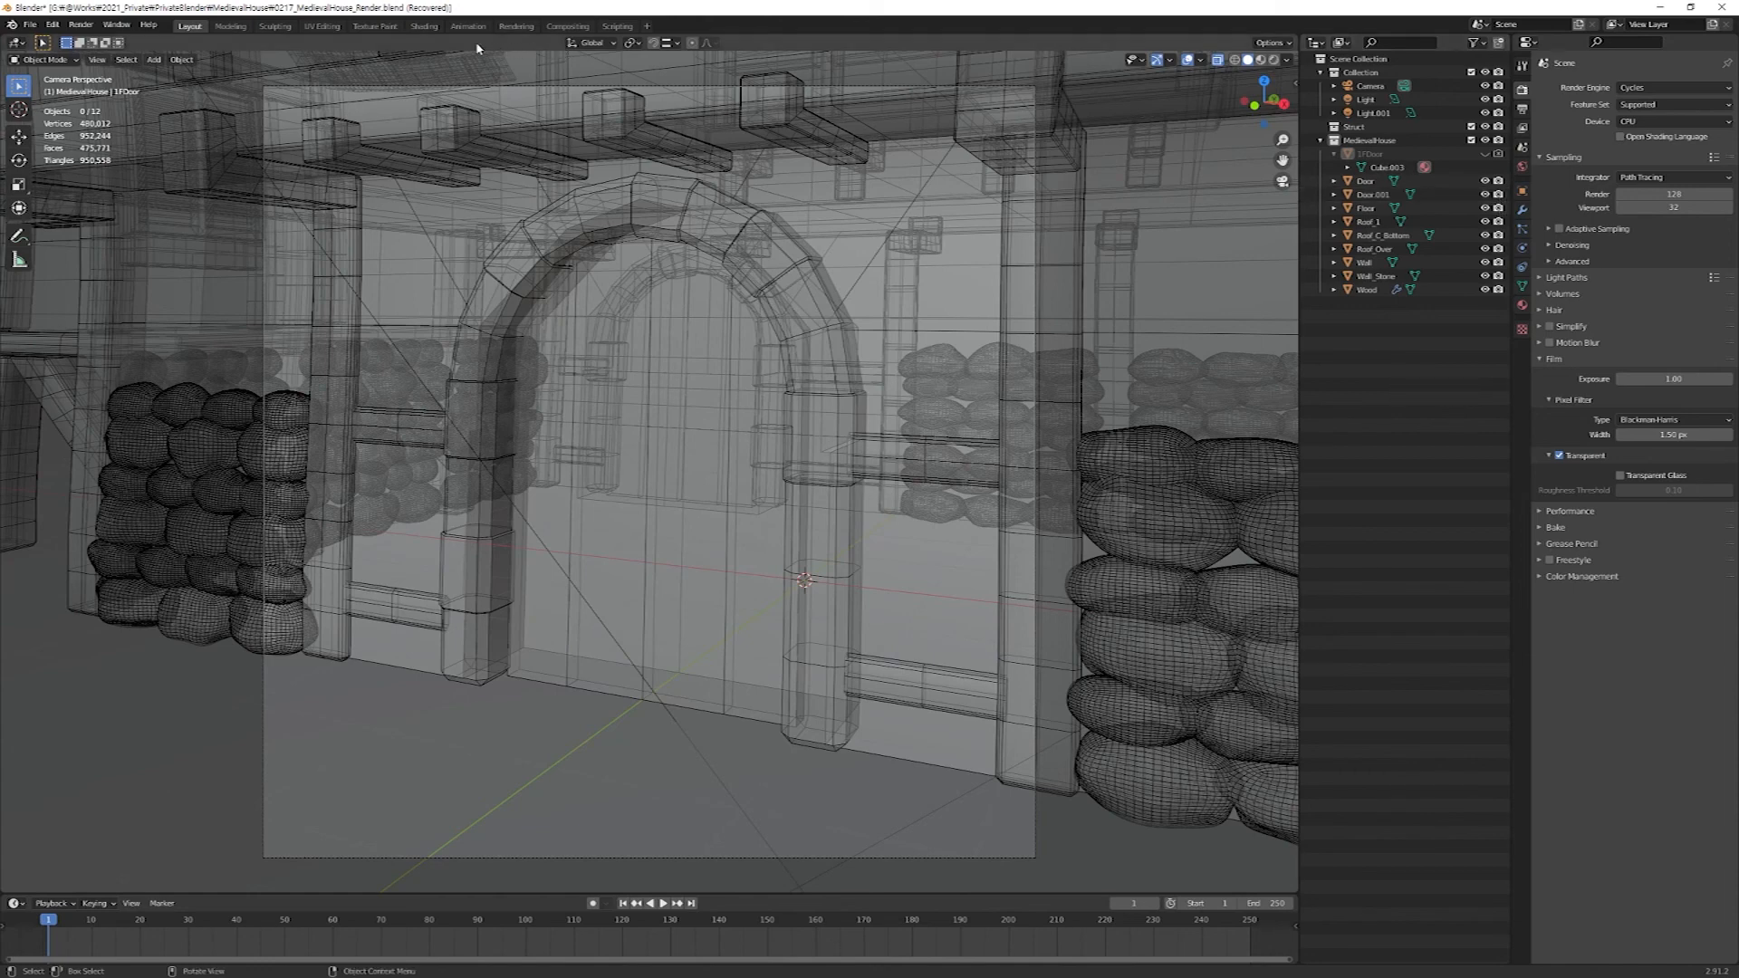
Reopen the render result, choose Slot 2 and render the original door into it.
key(F11)
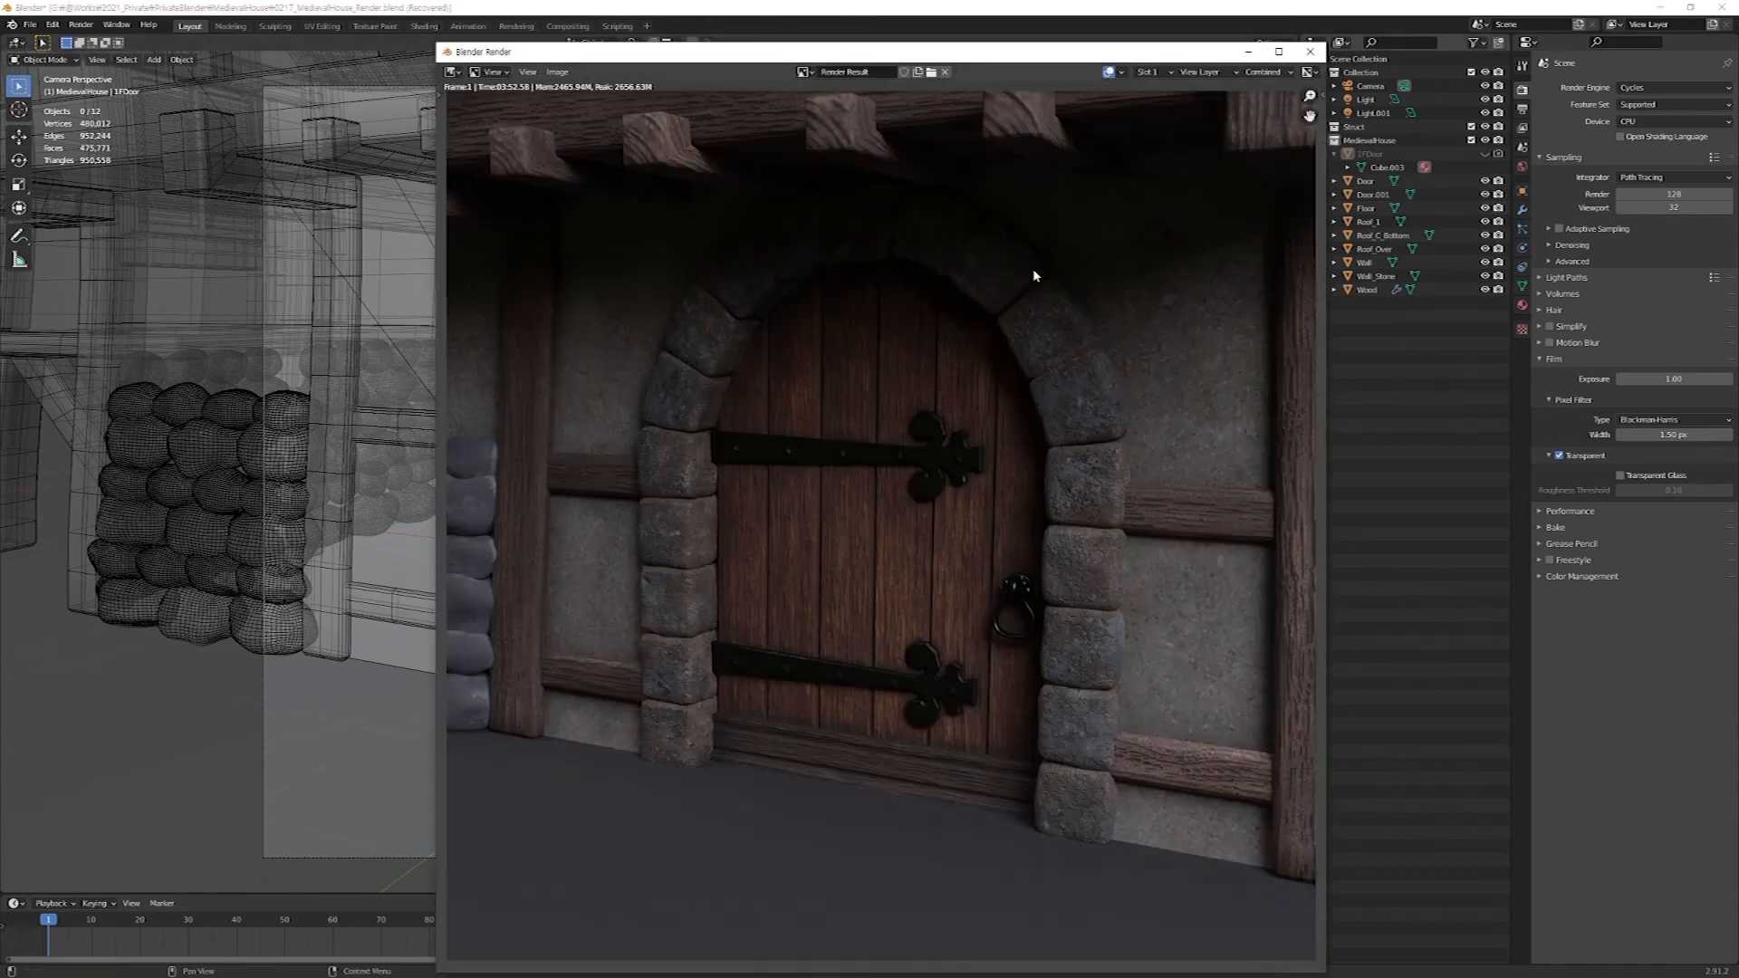
drag(983, 52, 925, 36)
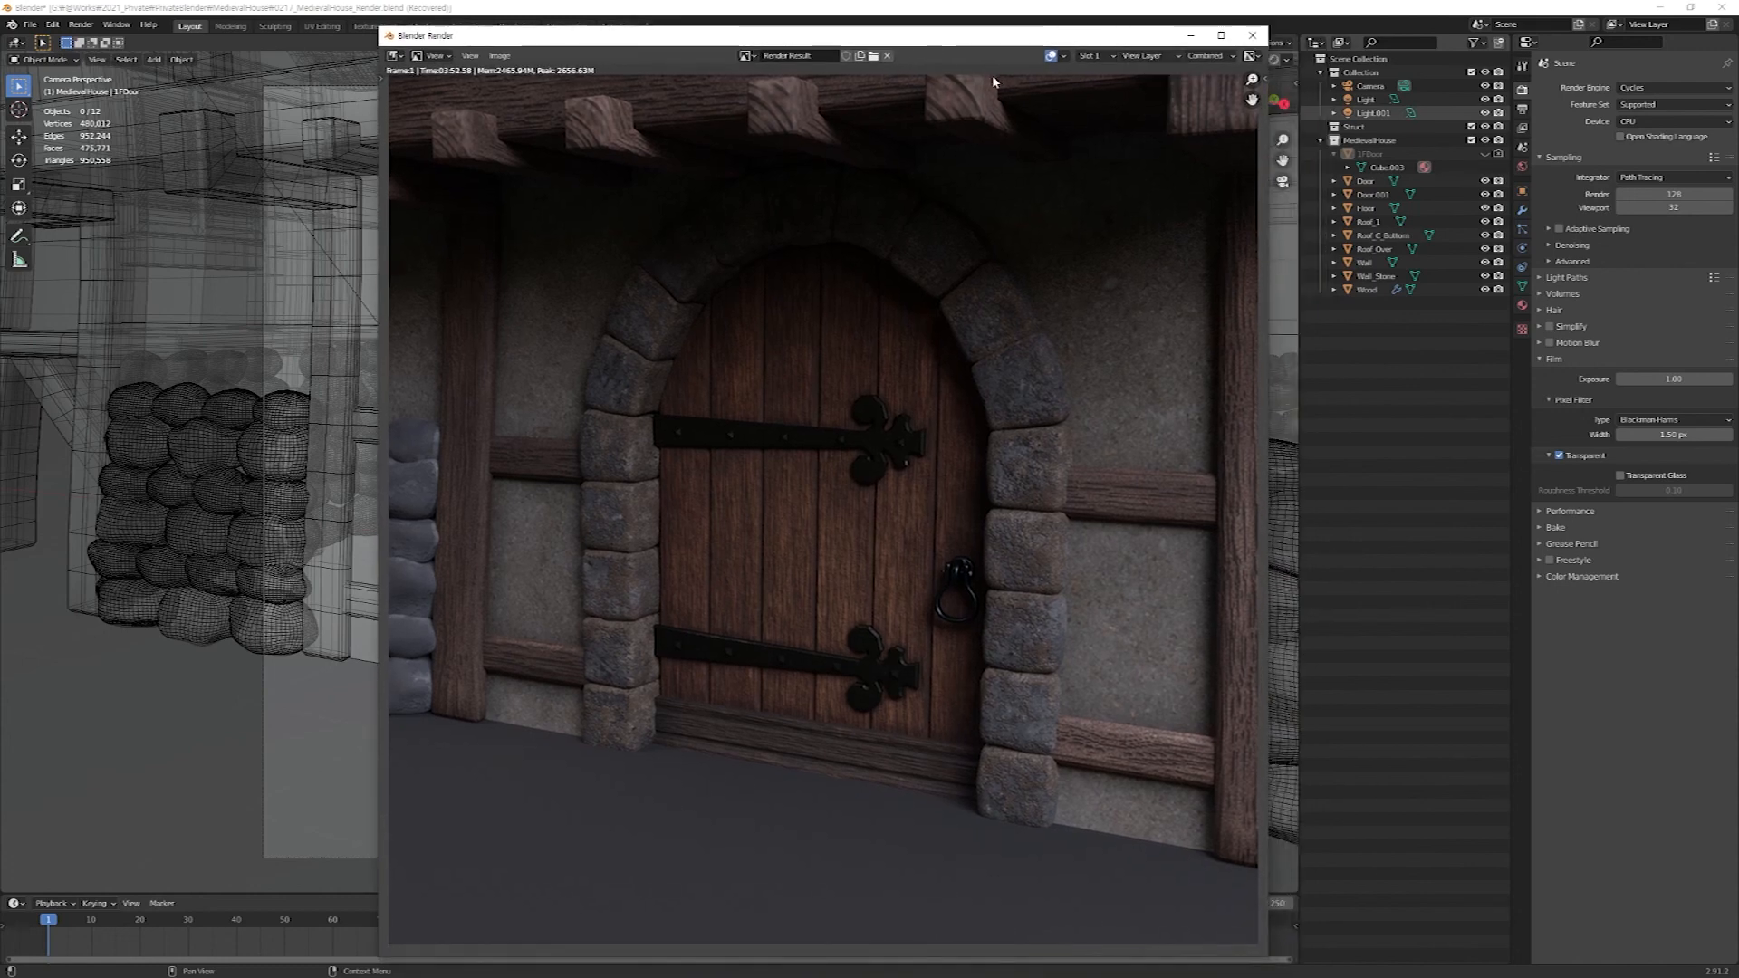
click(499, 55)
click(1111, 56)
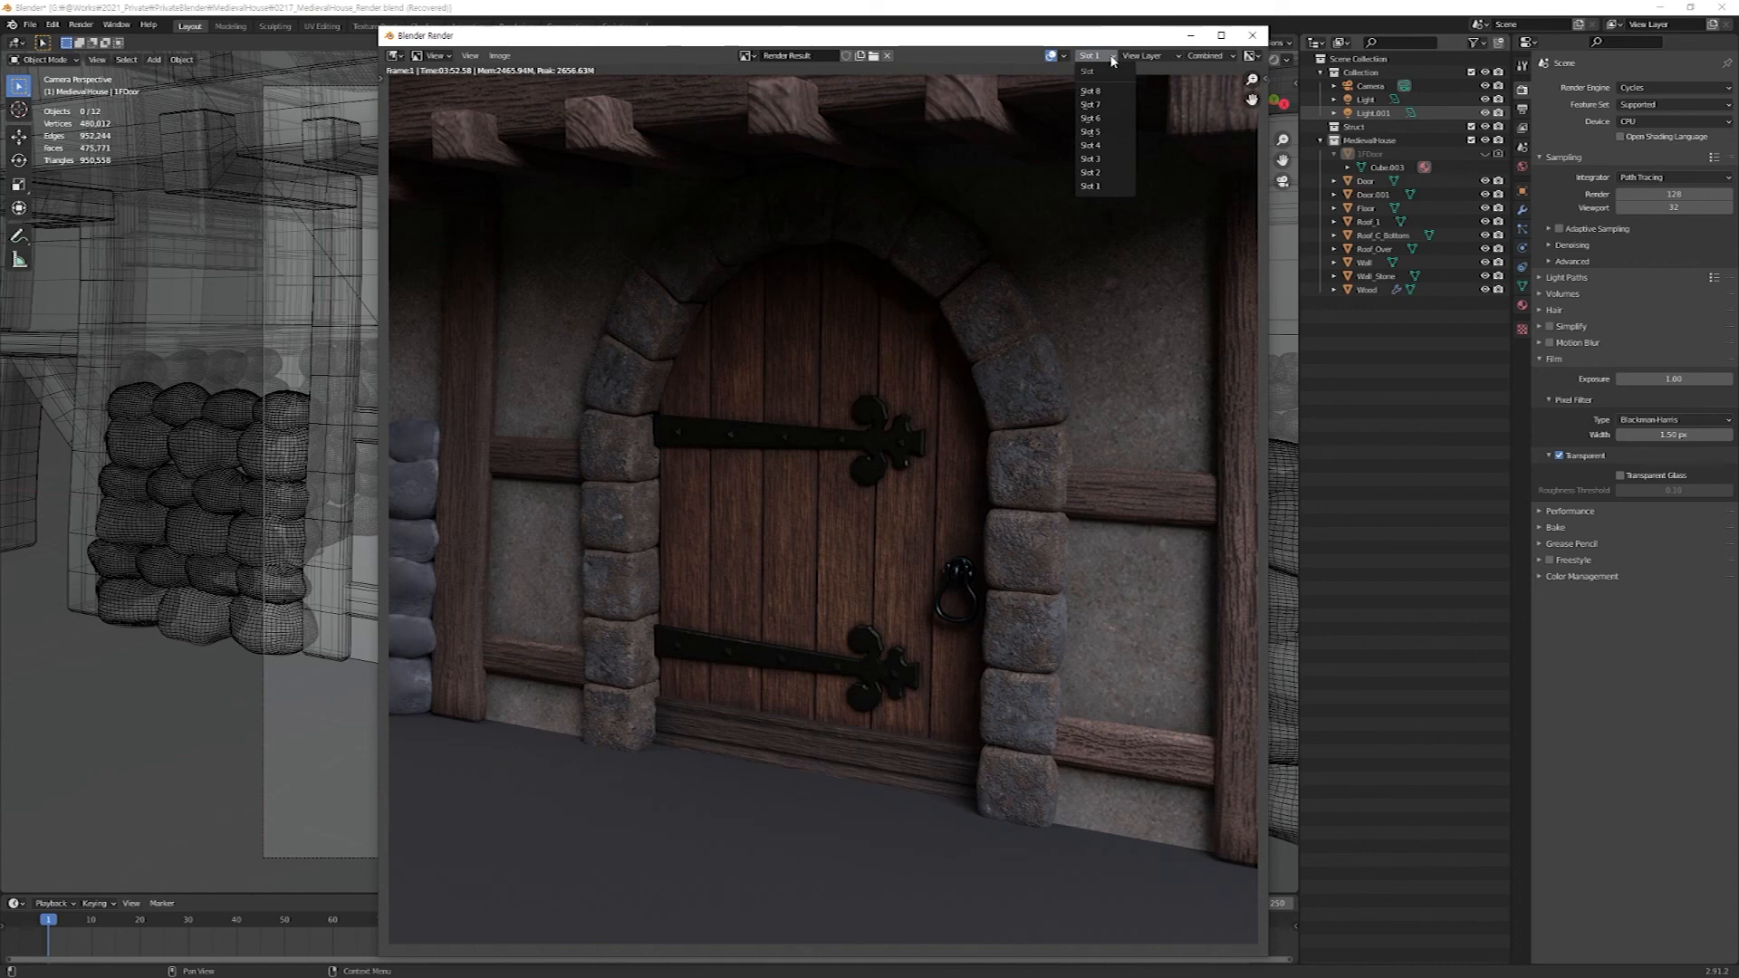
click(1097, 174)
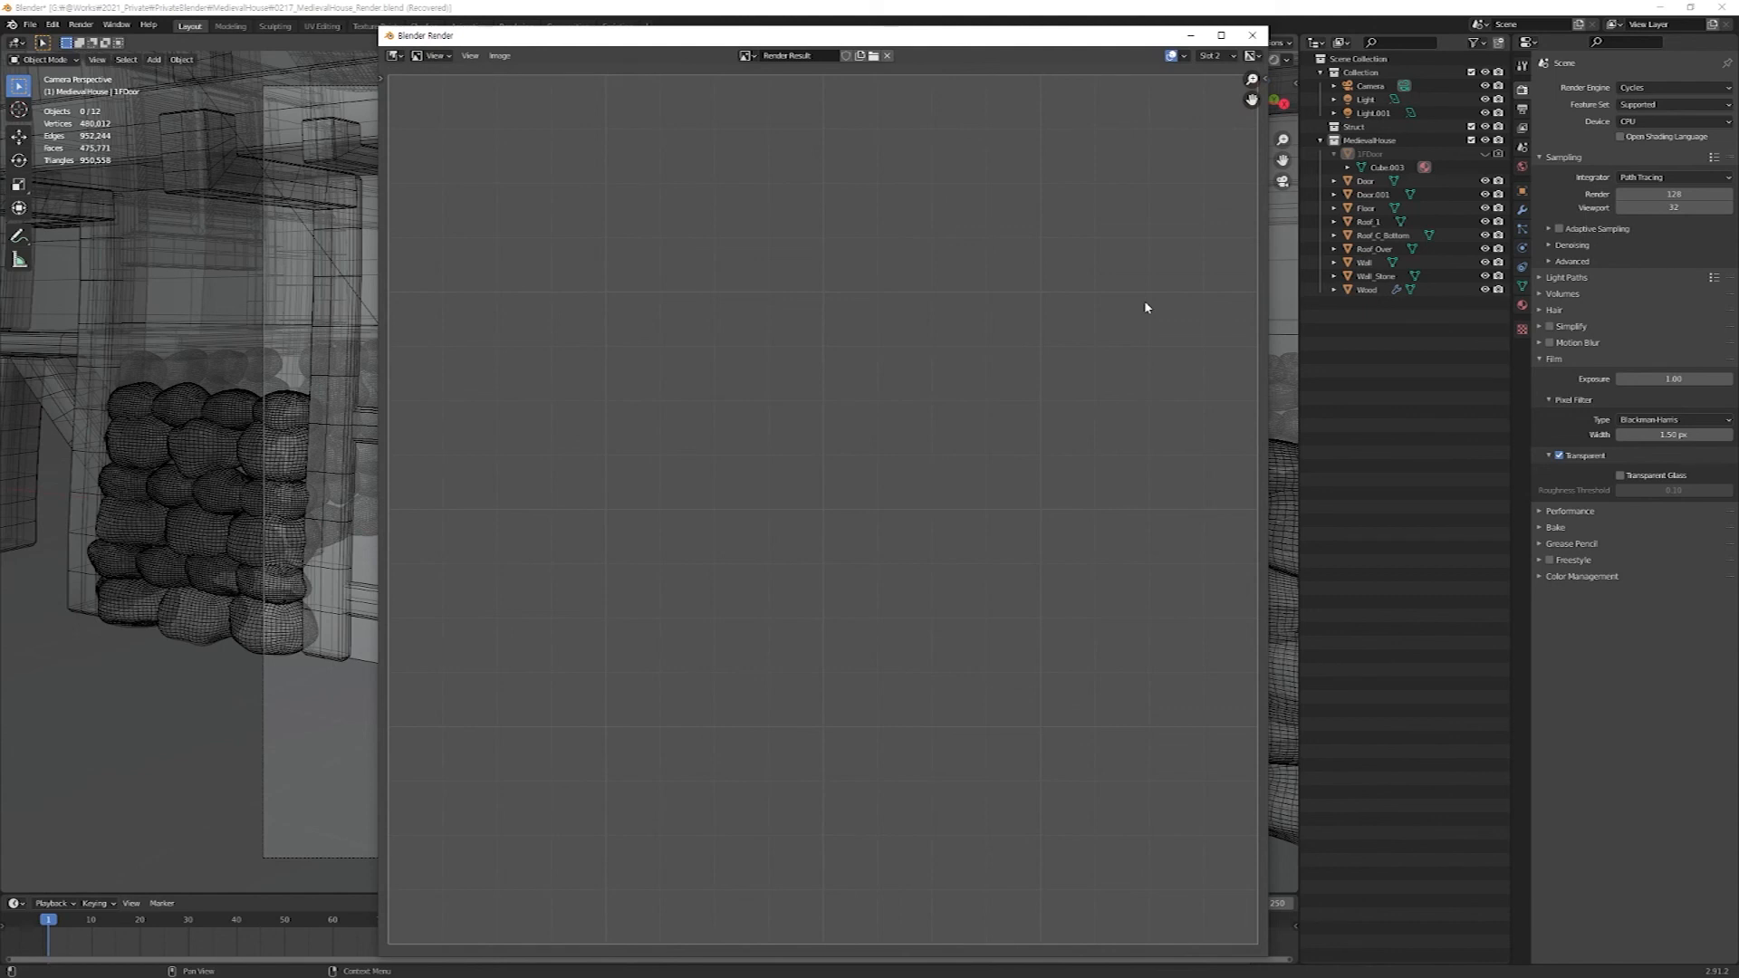
key(F12)
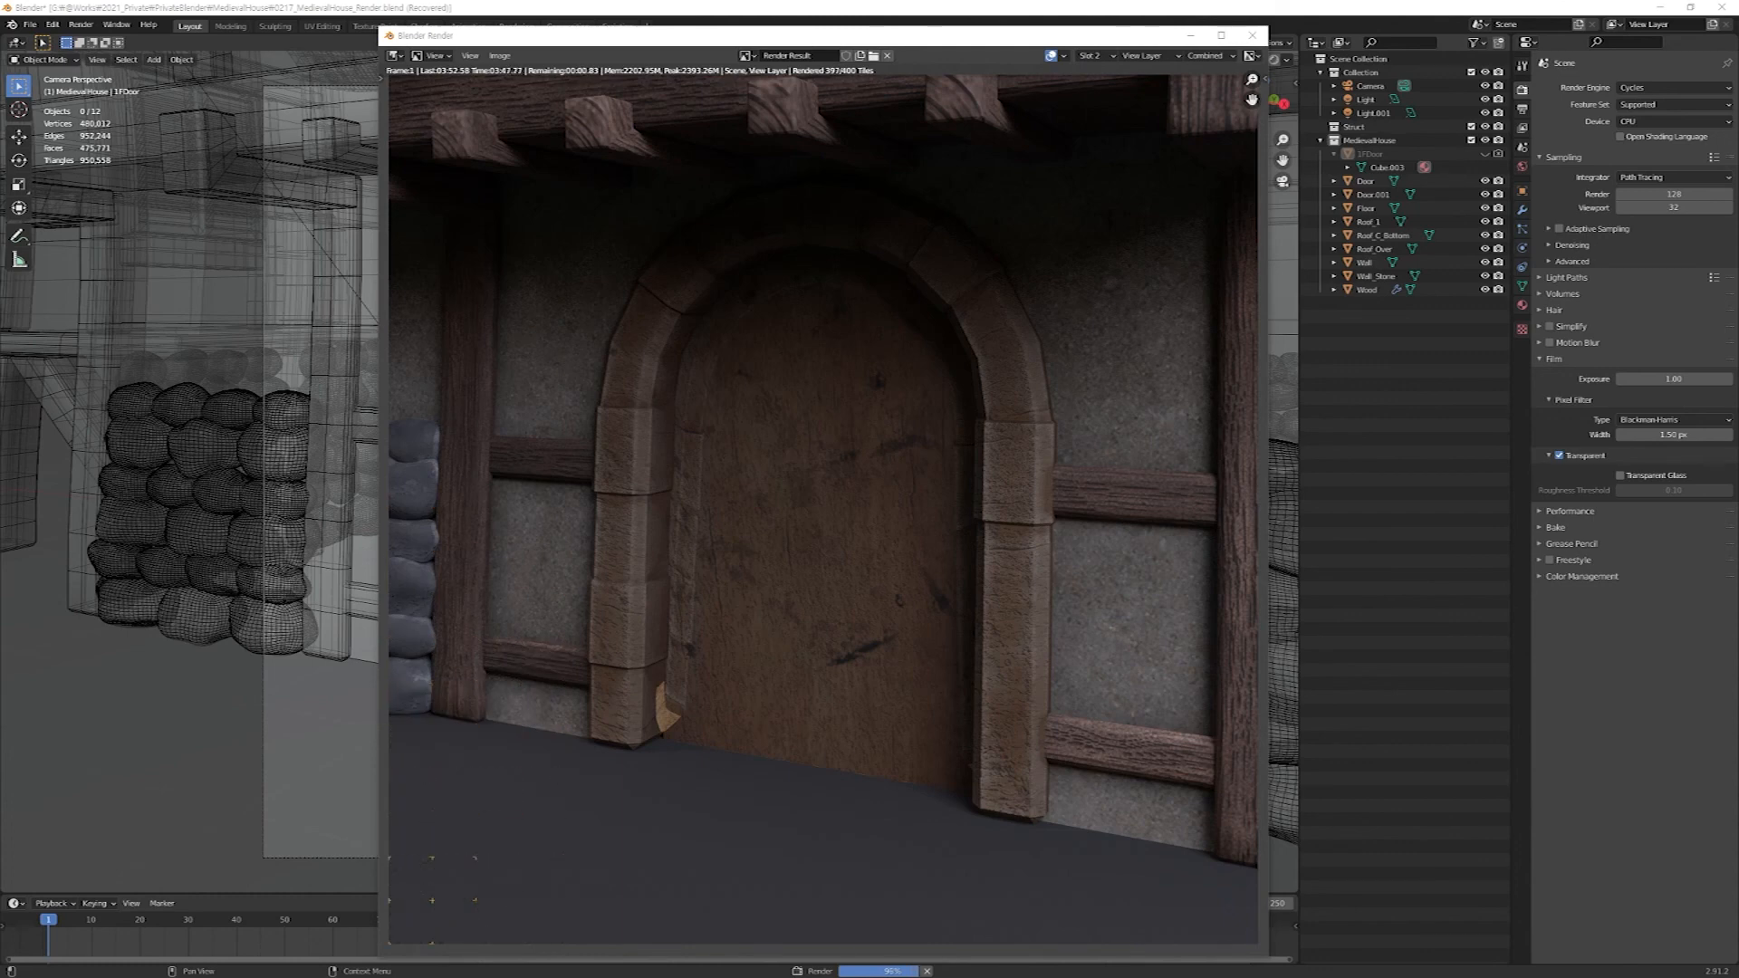
Compare the new and original door renders by alternating between Slot 1 and Slot 2.
click(1093, 55)
click(1114, 185)
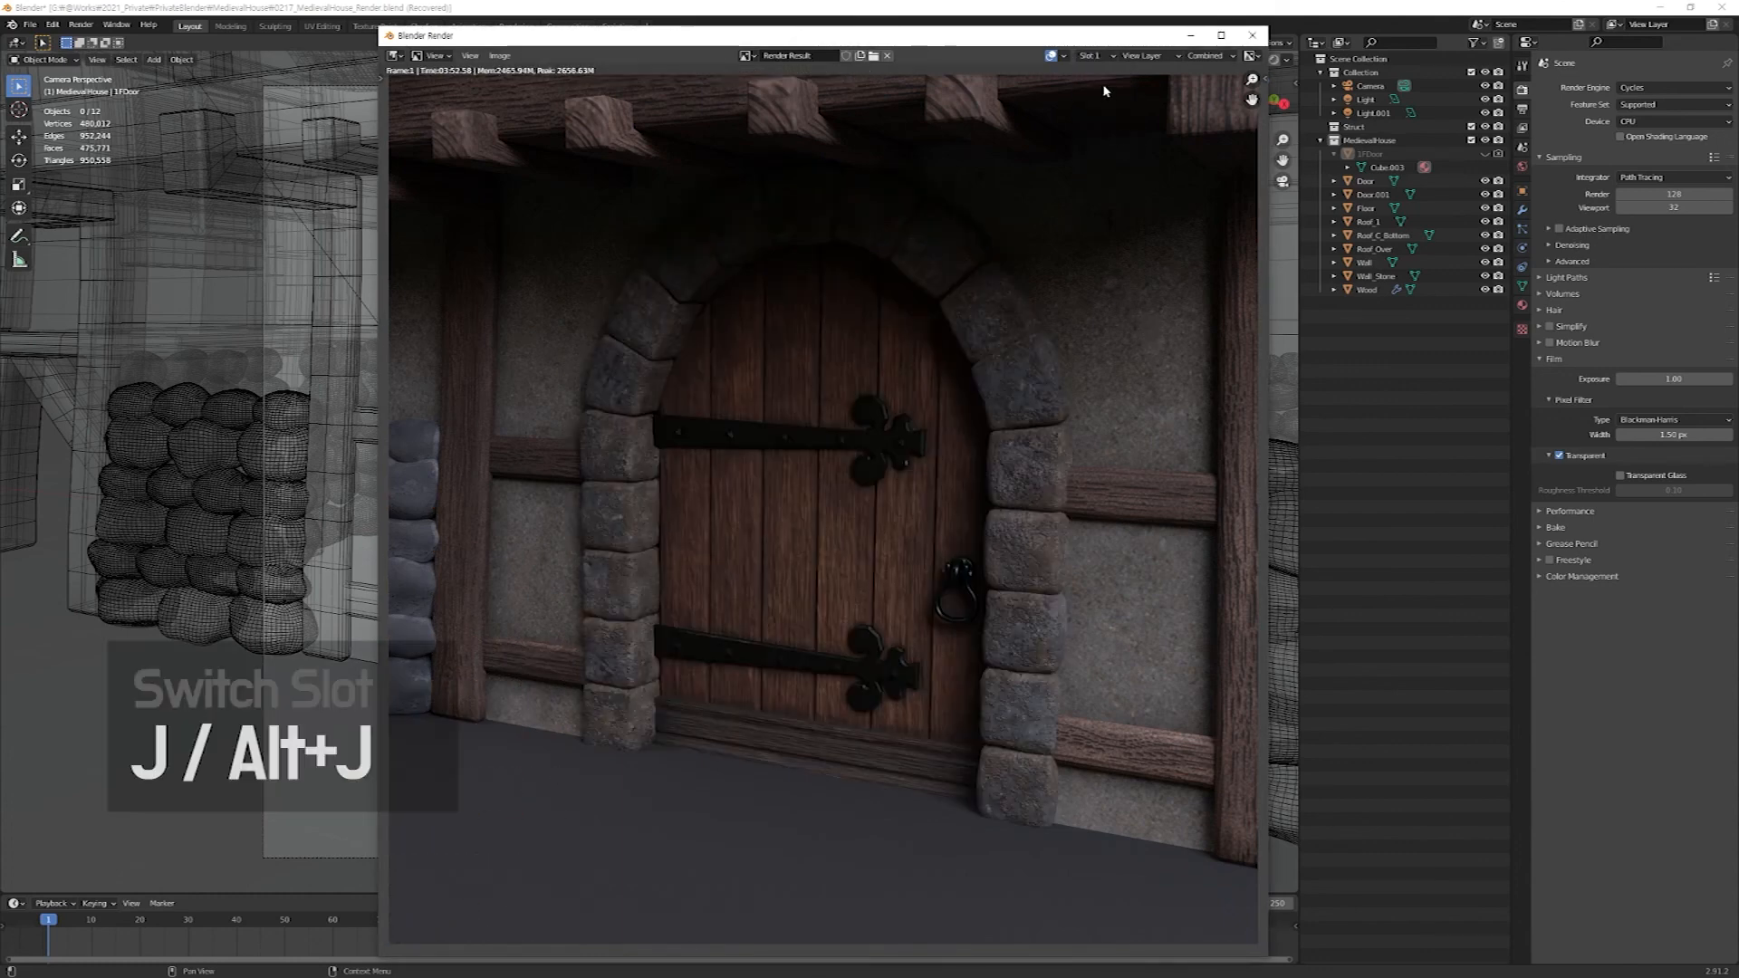
click(1094, 55)
click(1107, 173)
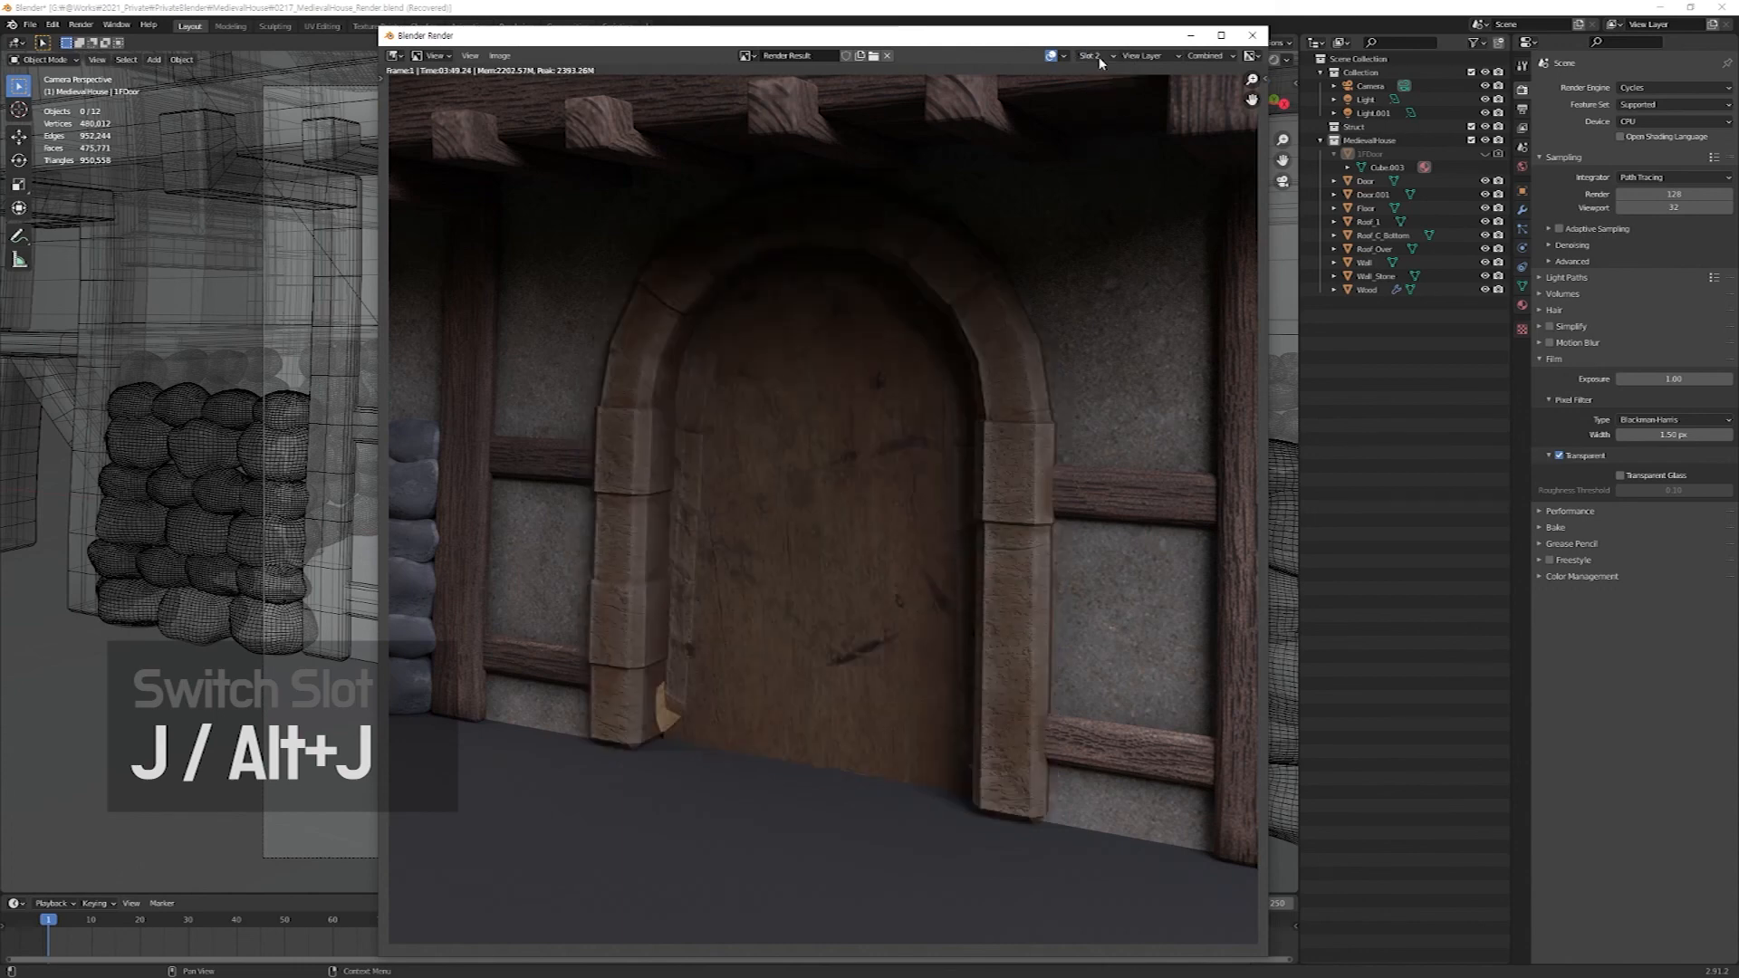
click(1097, 57)
click(1116, 187)
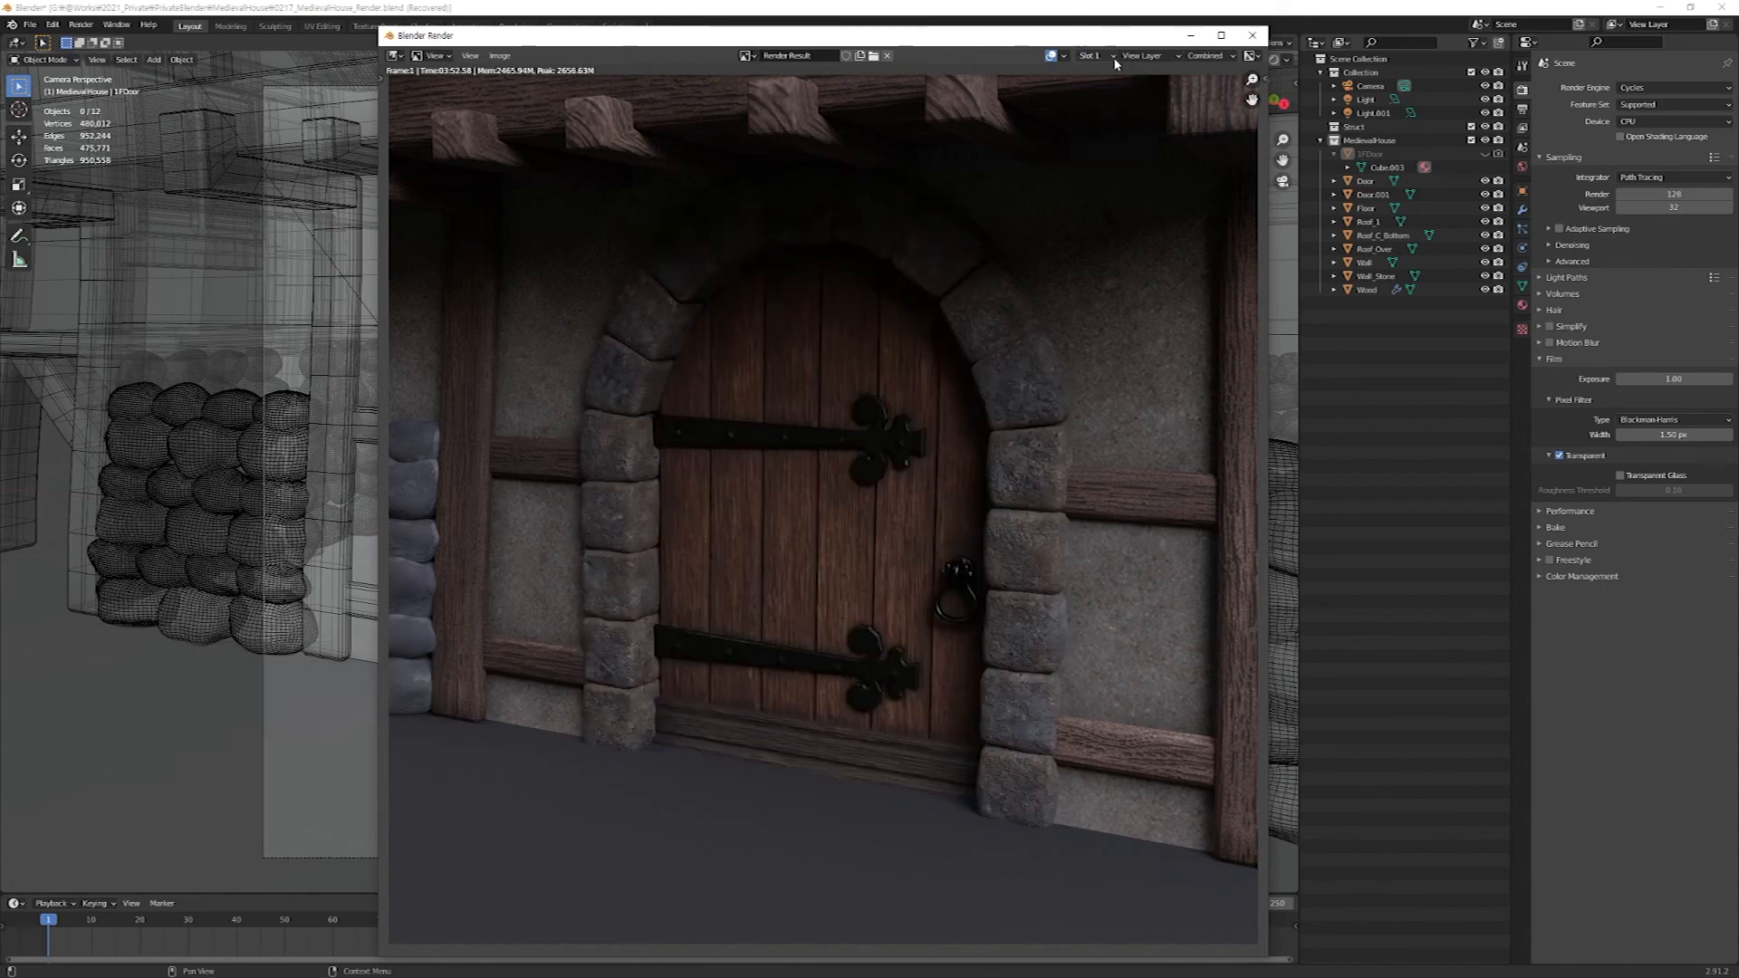
click(1110, 57)
click(1100, 172)
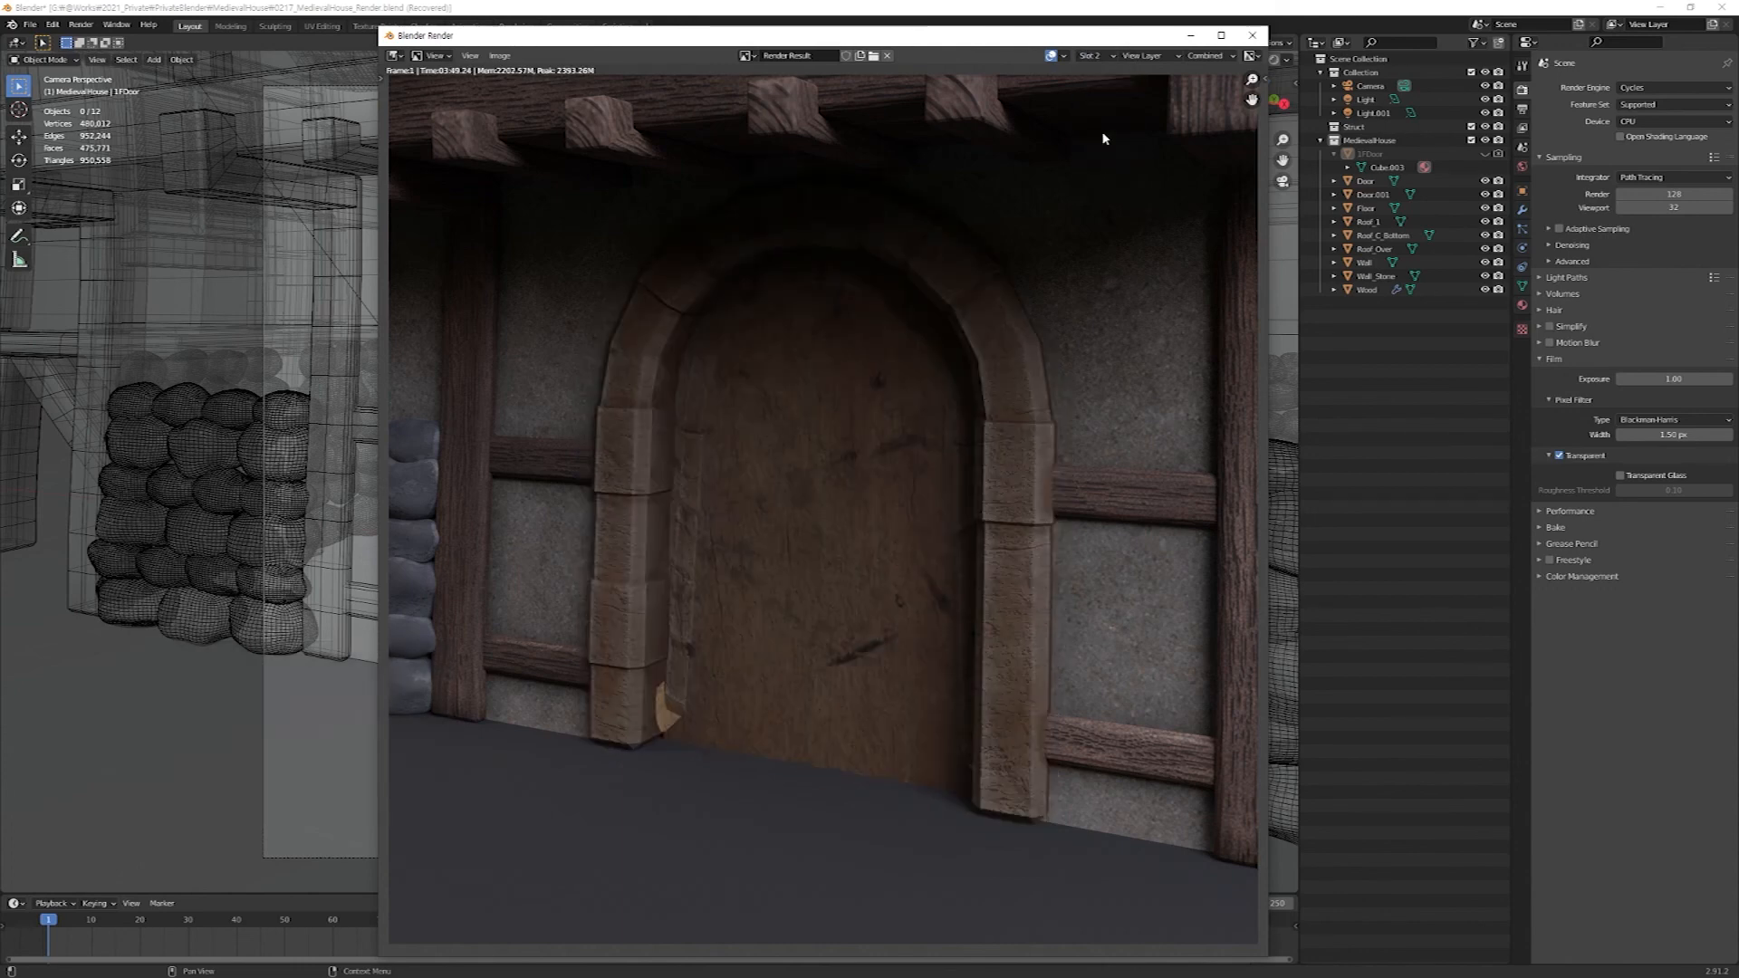
click(1091, 57)
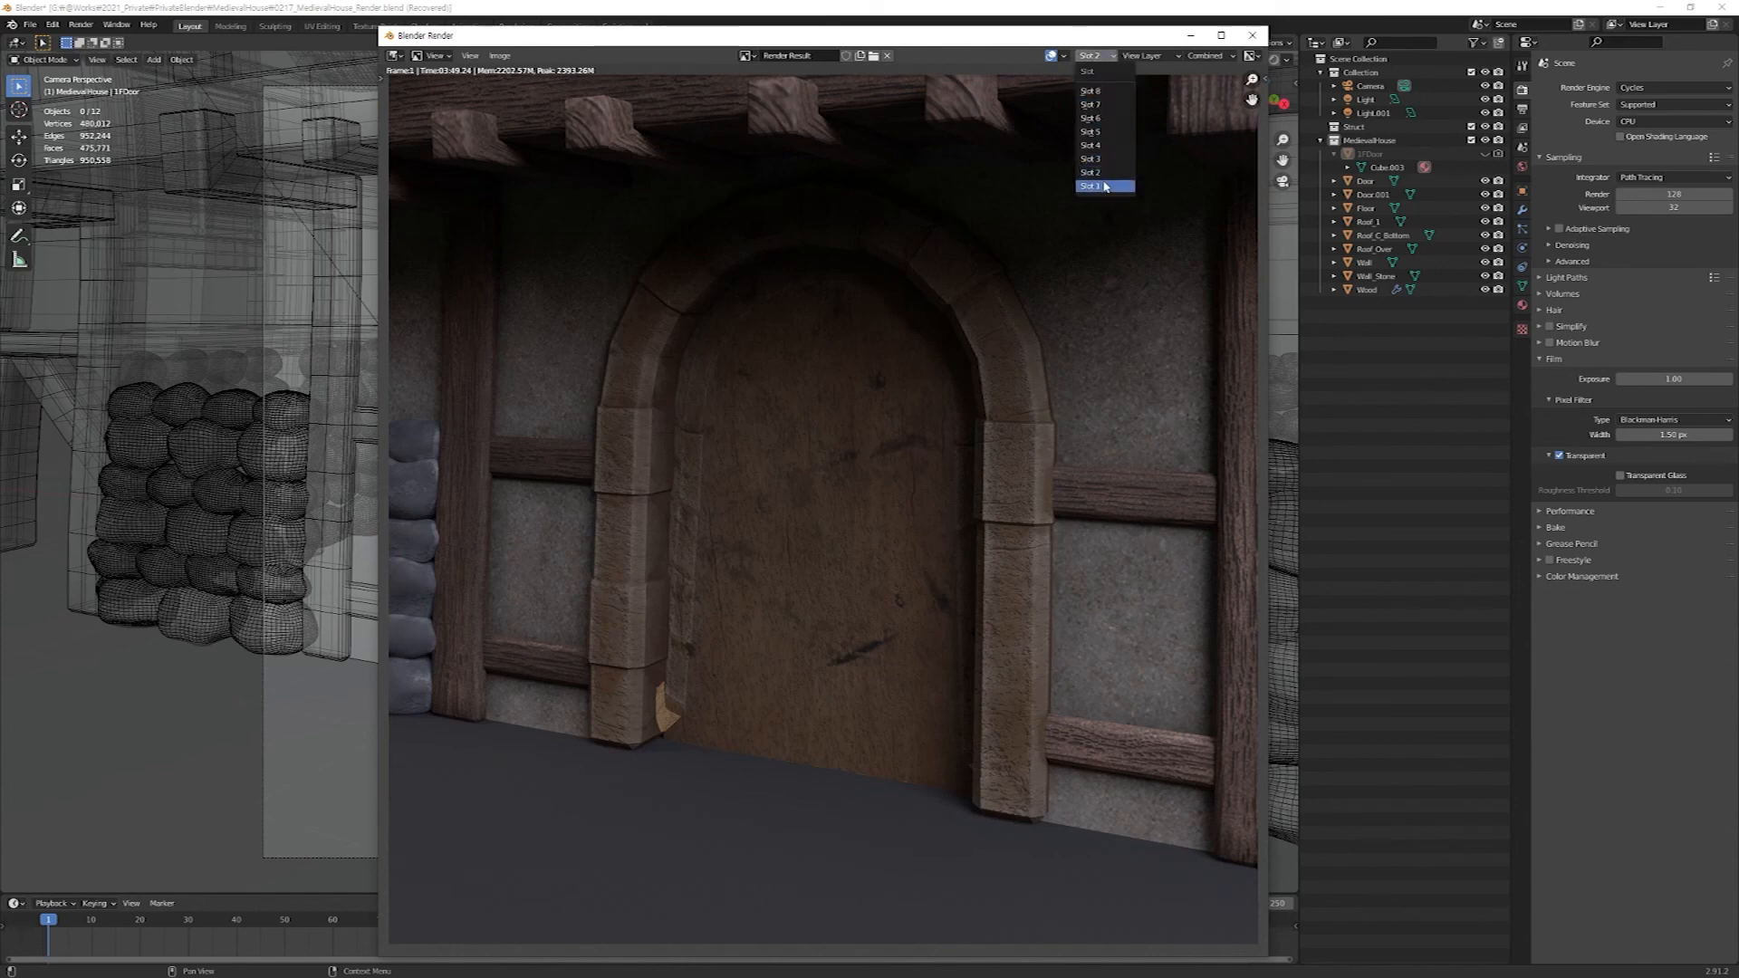